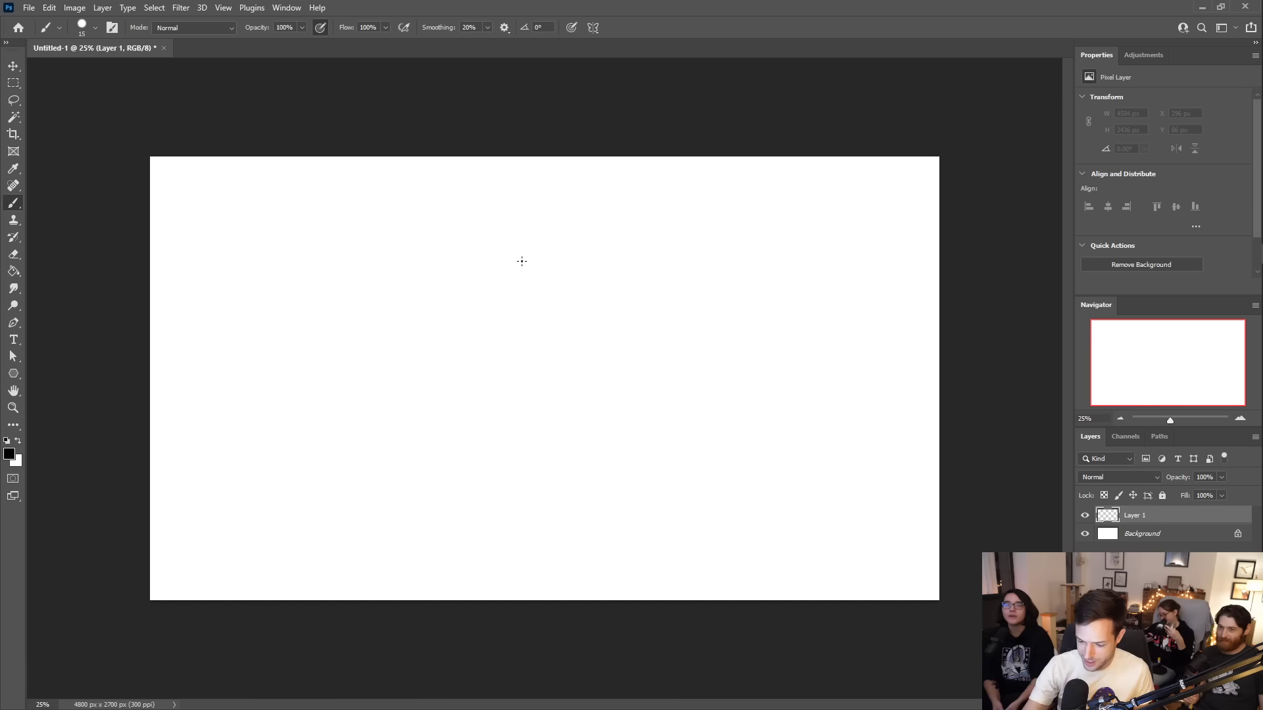
- Sketch the mug's body outline with a curved rim, two inward-tapering sides and a rounded base
key(z)
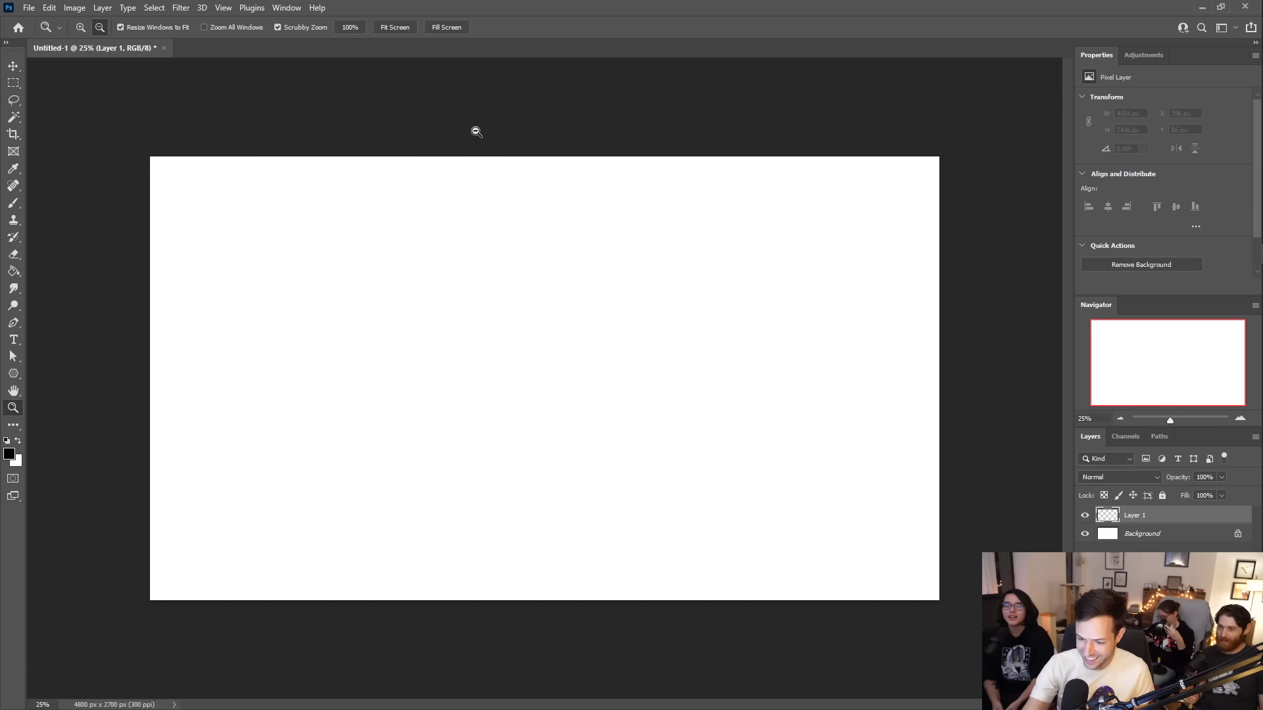
click(397, 27)
key(b)
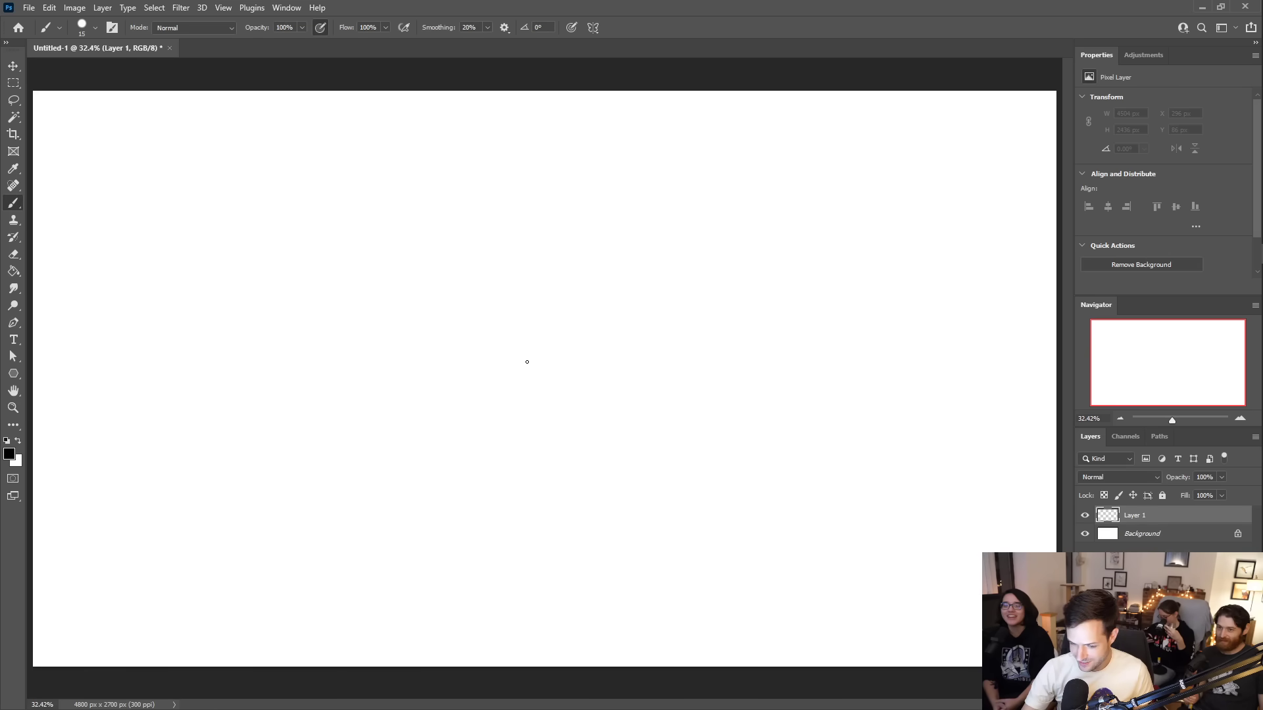
mouse_move(390, 519)
mouse_down()
mouse_move(357, 240)
mouse_move(368, 259)
mouse_move(367, 239)
mouse_move(560, 215)
mouse_move(649, 385)
mouse_move(621, 533)
mouse_move(643, 511)
mouse_up()
key(ctrl+z)
drag(668, 245, 637, 523)
mouse_move(396, 528)
mouse_down()
mouse_move(625, 525)
mouse_move(390, 530)
mouse_up()
key(ctrl+z)
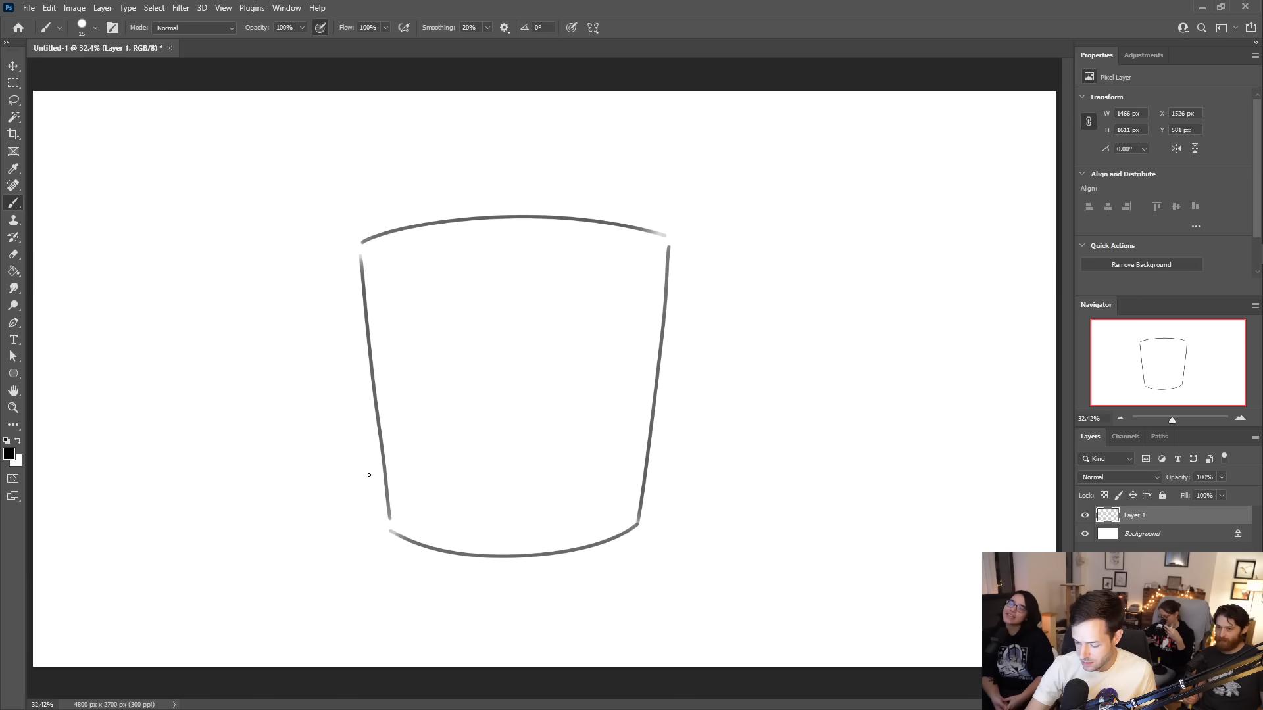
- Draw the mug's handle on its right side as a large outer loop with a smaller inner loop
mouse_move(666, 302)
mouse_down()
mouse_move(746, 426)
mouse_move(642, 463)
mouse_up()
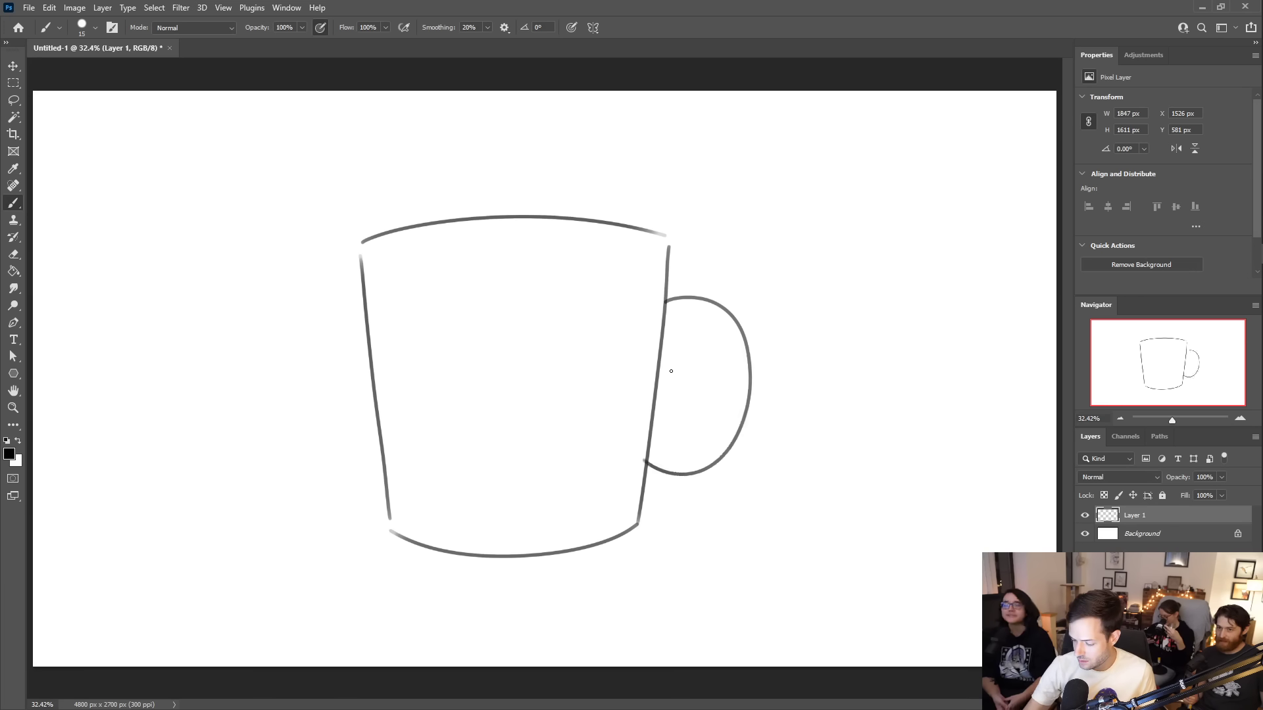
mouse_move(659, 346)
mouse_down()
mouse_move(704, 412)
mouse_move(655, 419)
mouse_move(642, 444)
mouse_move(406, 453)
mouse_up()
key(e)
key(b)
key(ctrl+z)
- Draw a wide arched mouth across the mug with a flat lower edge and three vertical tooth lines
mouse_move(636, 431)
mouse_down()
mouse_move(409, 432)
mouse_move(417, 414)
mouse_move(566, 400)
mouse_up()
key(ctrl+z)
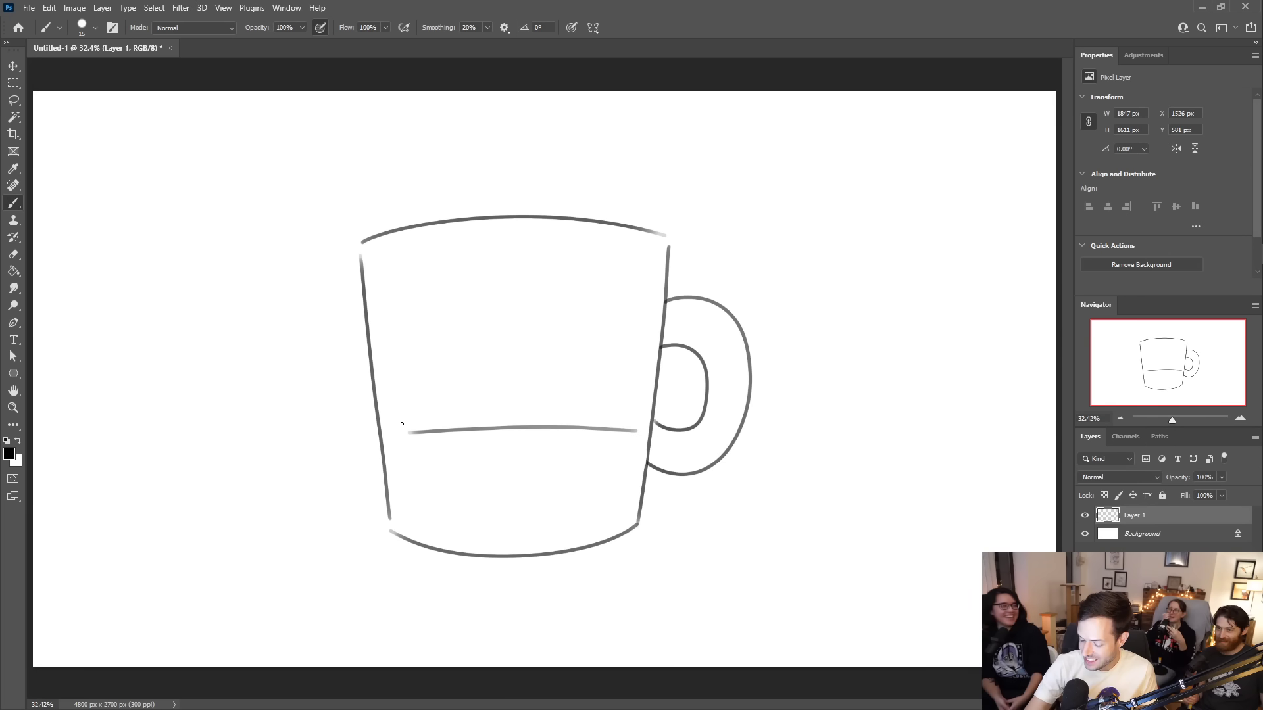
mouse_move(405, 404)
mouse_down()
mouse_move(510, 336)
mouse_move(538, 338)
mouse_move(636, 427)
mouse_up()
drag(517, 336, 521, 428)
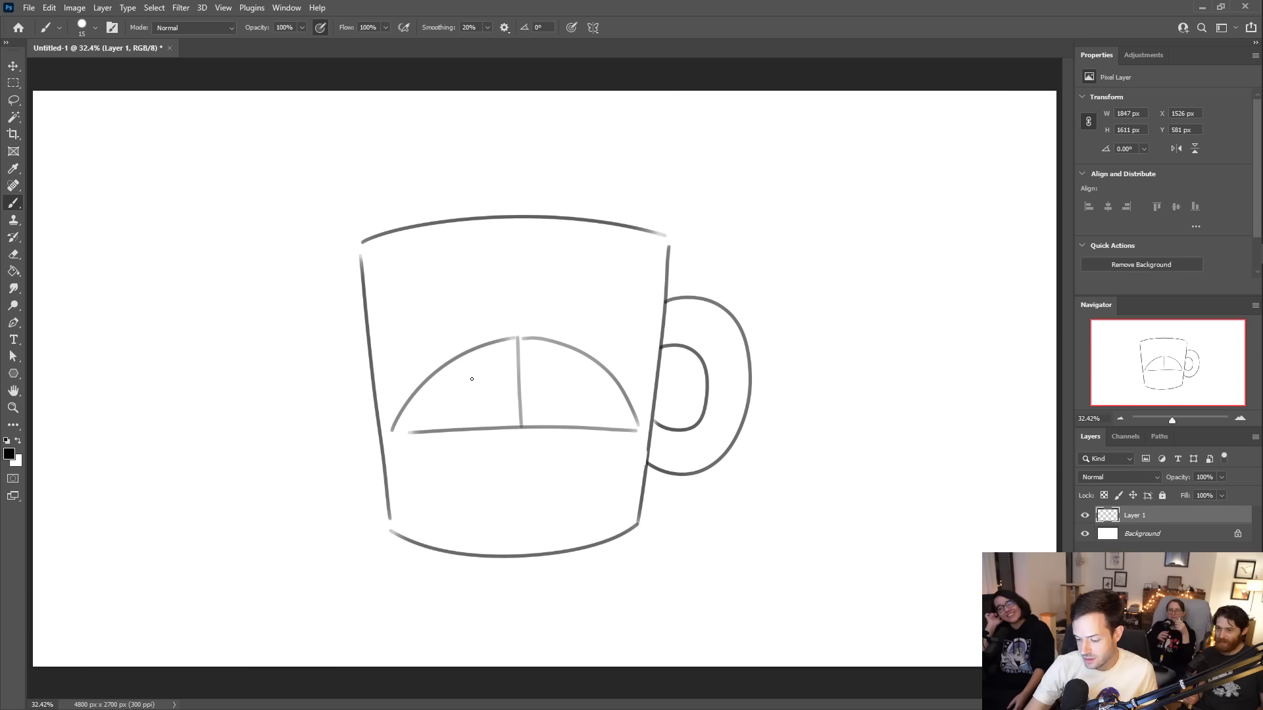
drag(448, 364, 447, 428)
drag(580, 356, 584, 438)
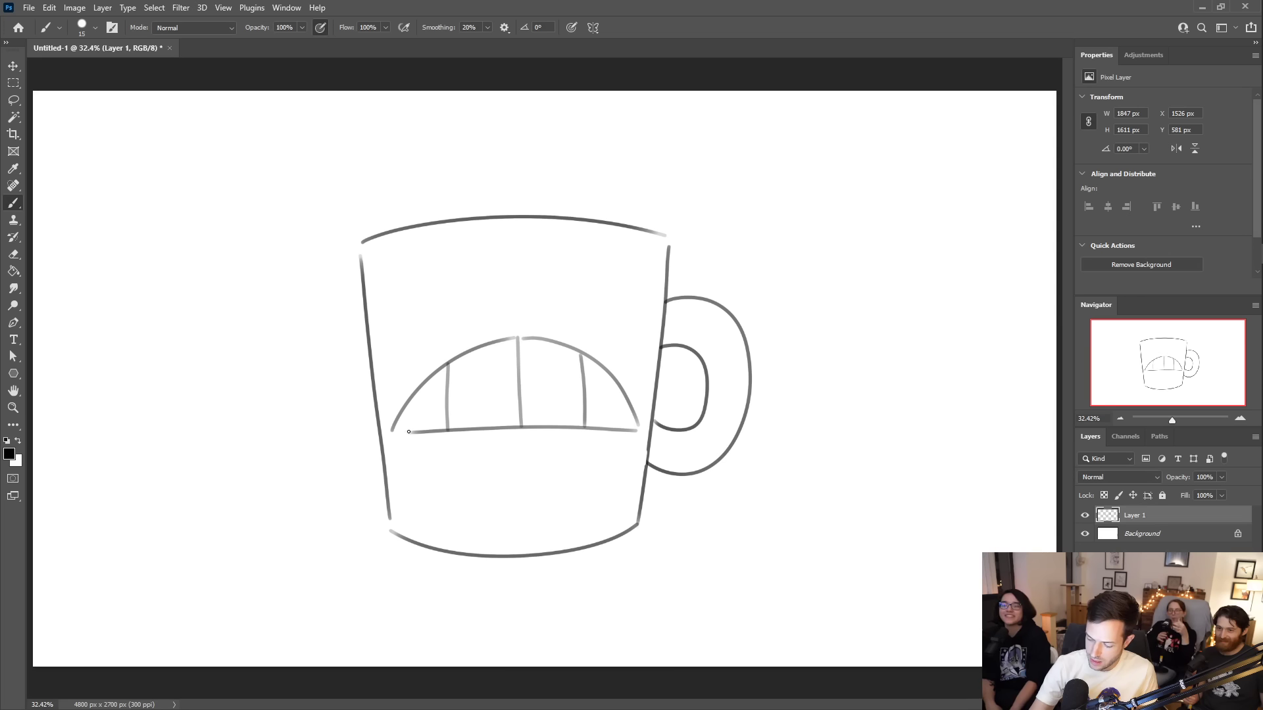
- Add slanted cheek lines at both mouth corners and a broken horizontal line dividing the upper and lower teeth
mouse_move(402, 431)
mouse_down()
mouse_move(393, 409)
mouse_move(414, 343)
mouse_up()
drag(635, 429, 608, 340)
mouse_move(410, 397)
mouse_down()
mouse_move(541, 376)
mouse_move(629, 398)
mouse_up()
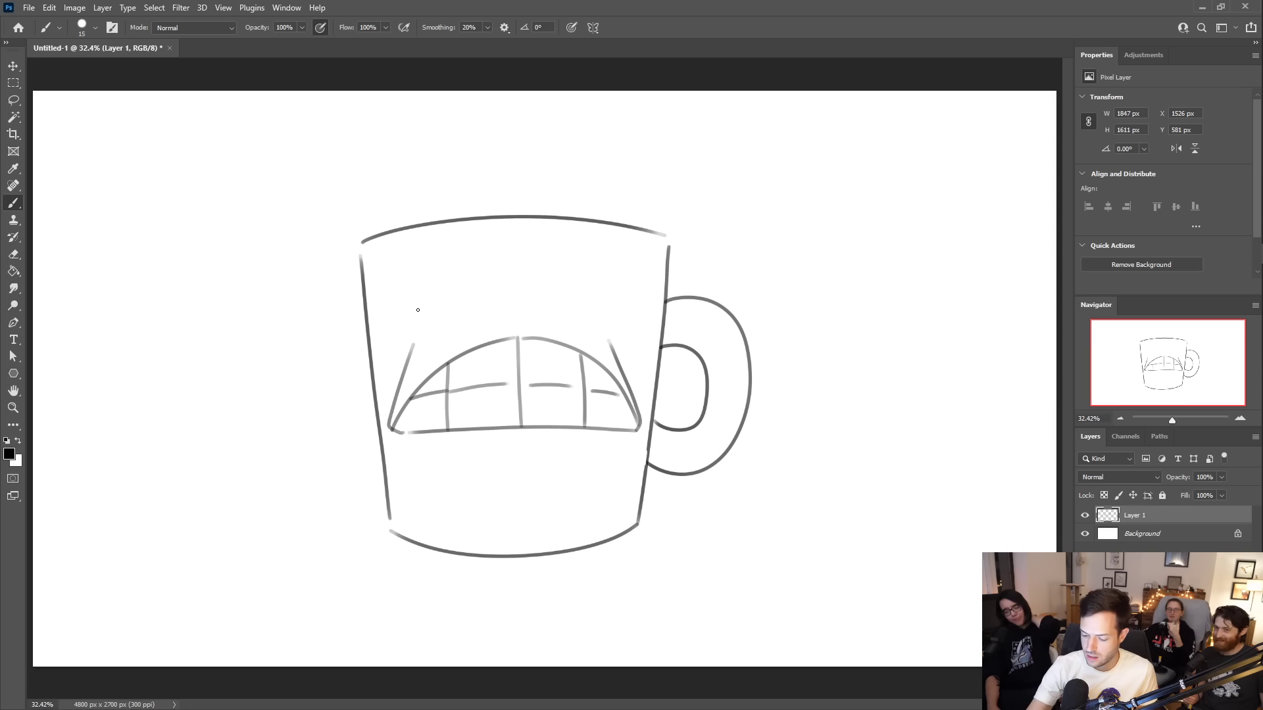
- Draw the nose above the mouth with two dark nostrils and curved wings, and outline two narrow eyes beside it
drag(497, 312, 480, 317)
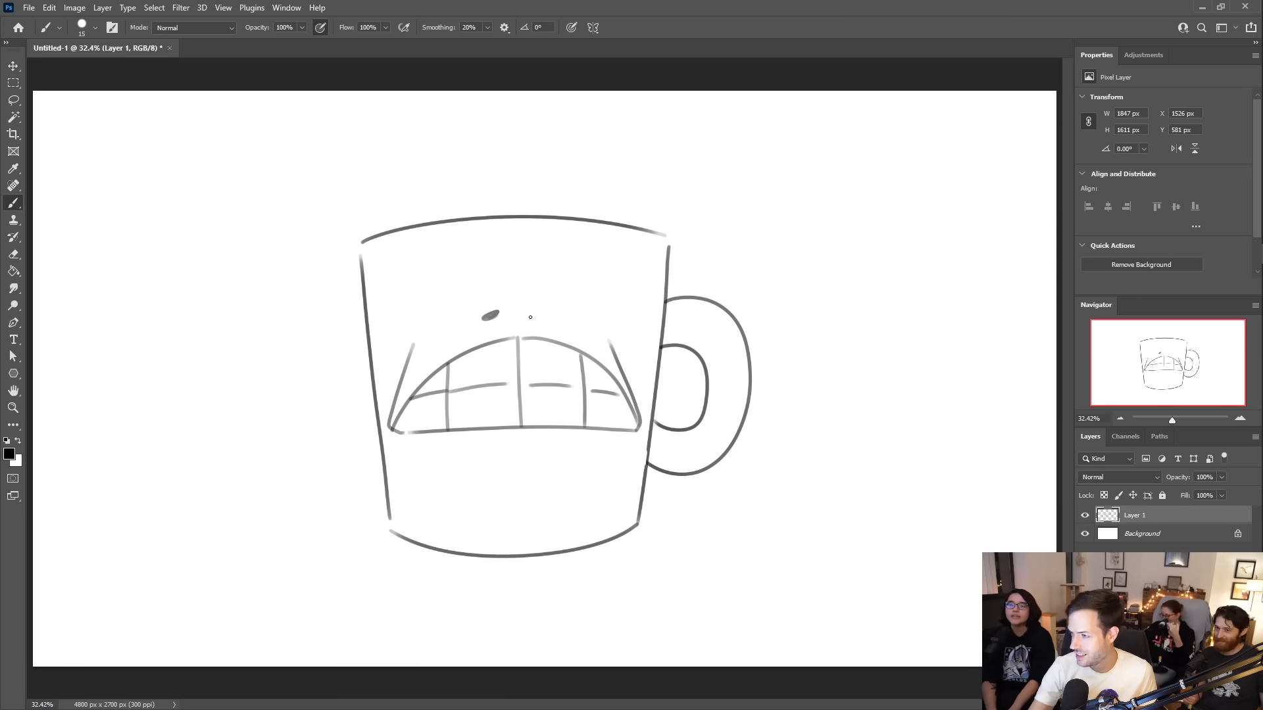
mouse_move(535, 313)
mouse_down()
mouse_move(545, 318)
mouse_move(532, 307)
mouse_move(467, 319)
mouse_move(478, 305)
mouse_move(559, 319)
mouse_move(529, 293)
mouse_move(404, 304)
mouse_move(467, 293)
mouse_up()
key(ctrl+z)
mouse_move(604, 301)
mouse_down()
mouse_move(576, 288)
mouse_move(623, 301)
mouse_up()
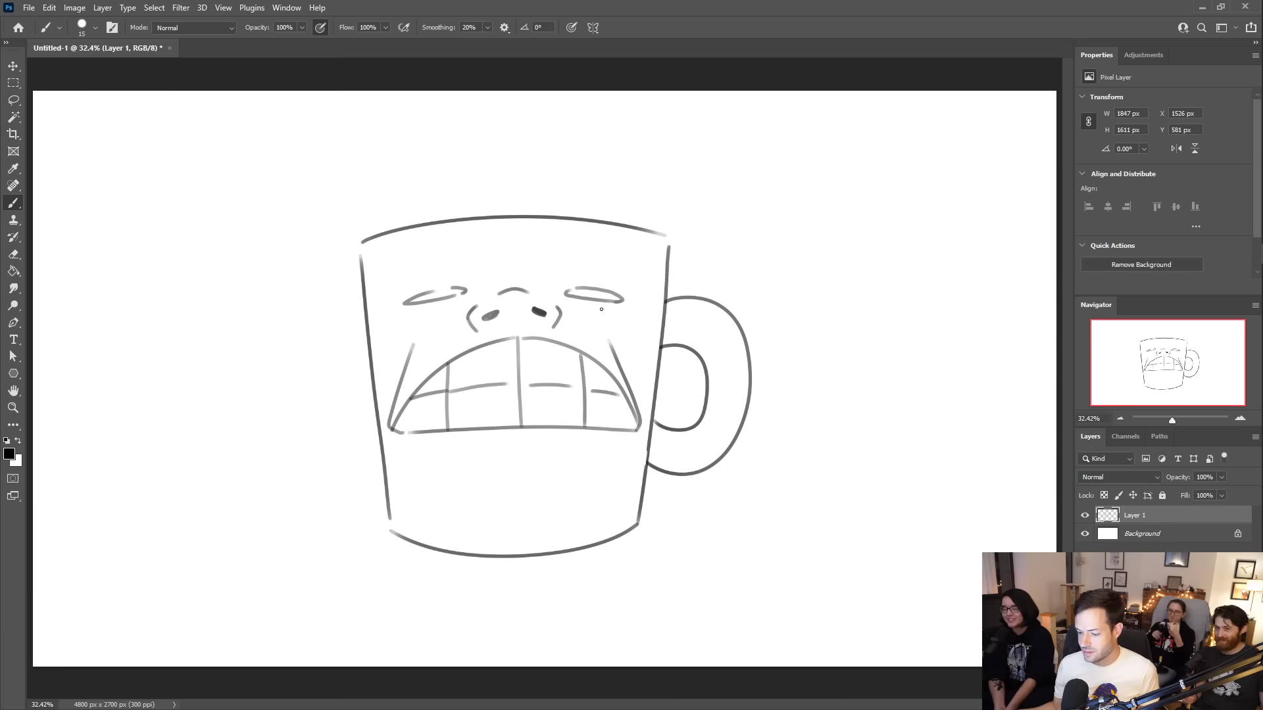
- Add dark pupils and lower-lid strokes to both eyes, and a short lip line beneath the mouth
drag(431, 300, 441, 299)
drag(577, 292, 590, 299)
drag(464, 446, 569, 438)
key(ctrl+z)
drag(469, 442, 576, 443)
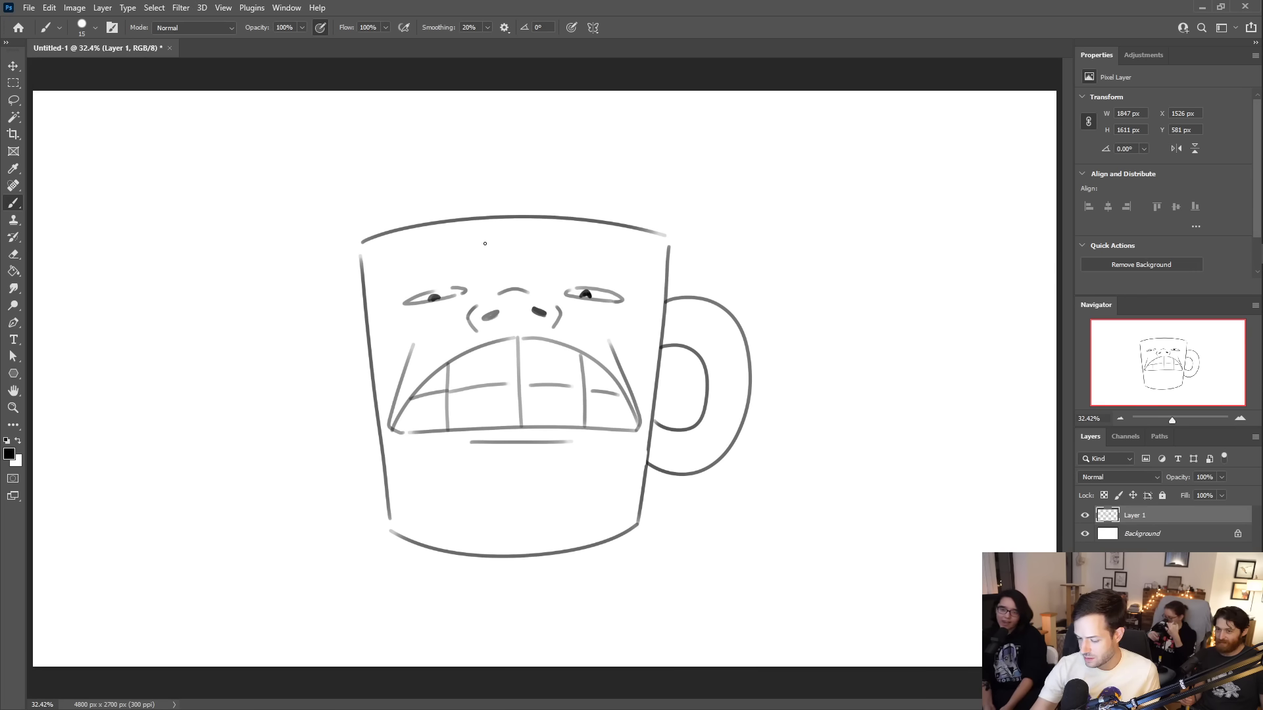
drag(464, 296, 436, 306)
drag(563, 294, 592, 305)
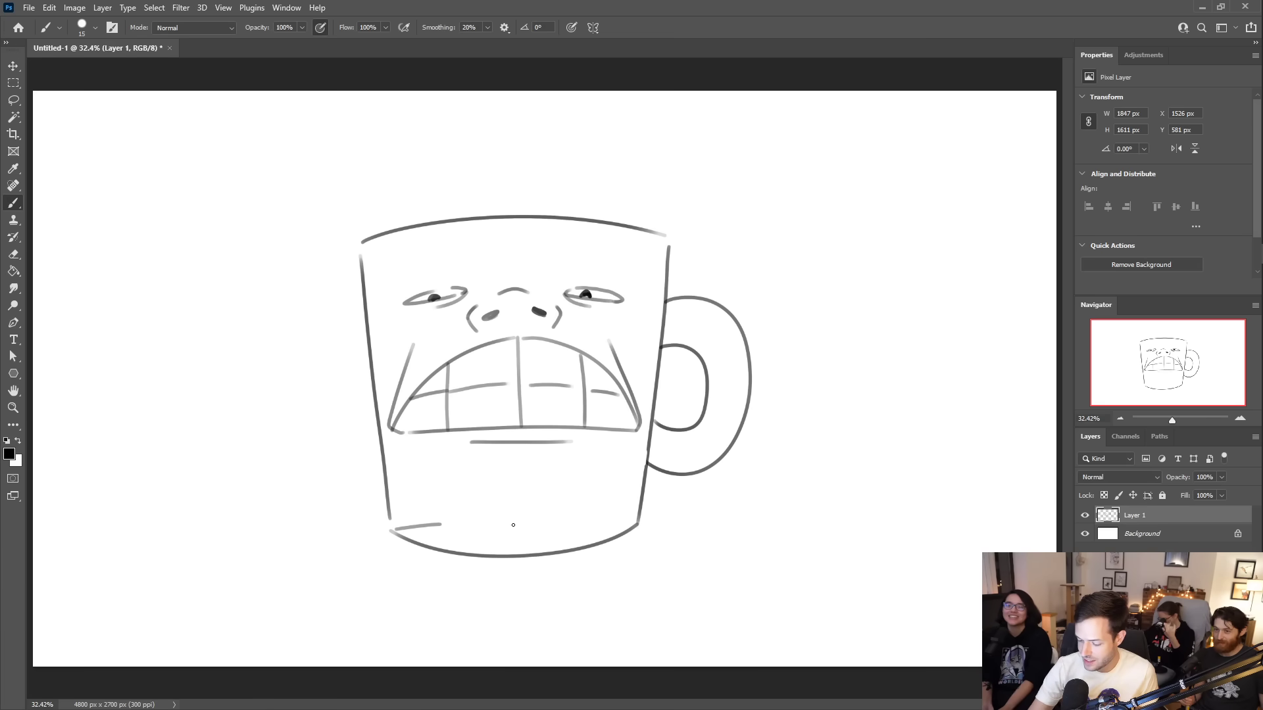
- Erase the mug's rounded base and redraw it with an upward-arched line above a shallower bottom curve
mouse_move(398, 523)
mouse_down()
mouse_move(585, 517)
mouse_move(731, 545)
mouse_move(550, 553)
mouse_move(389, 536)
mouse_move(533, 555)
mouse_up()
key(e)
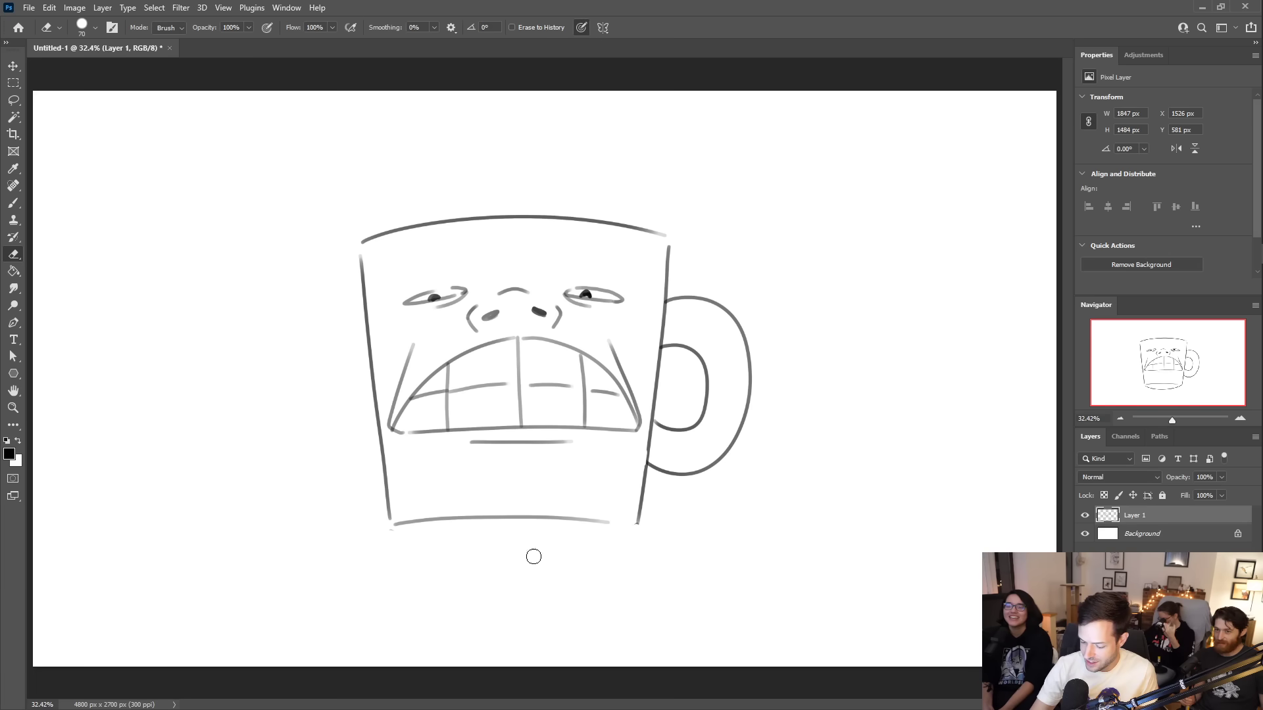
key(b)
mouse_move(635, 528)
mouse_down()
mouse_move(526, 544)
mouse_move(395, 528)
mouse_up()
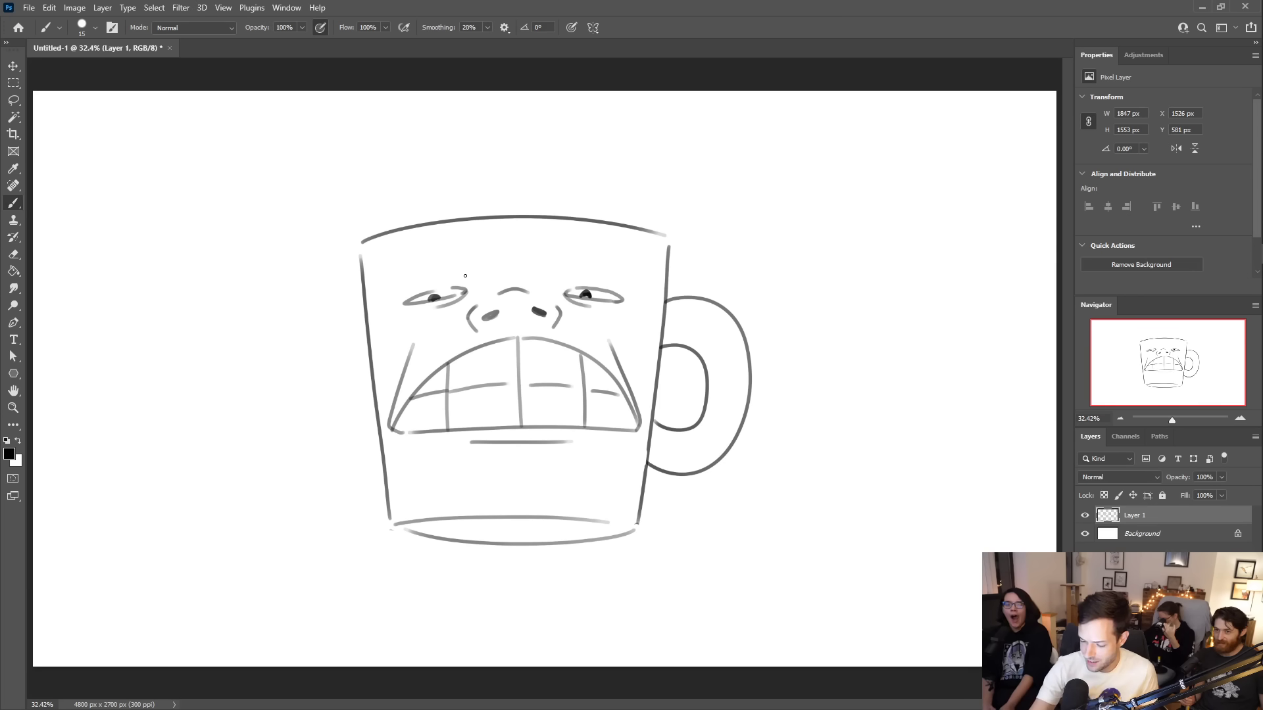
- Draw thick eyebrows above both eyes with short frown creases at their inner ends
mouse_move(399, 287)
mouse_down()
mouse_move(475, 279)
mouse_move(439, 276)
mouse_move(465, 273)
mouse_up()
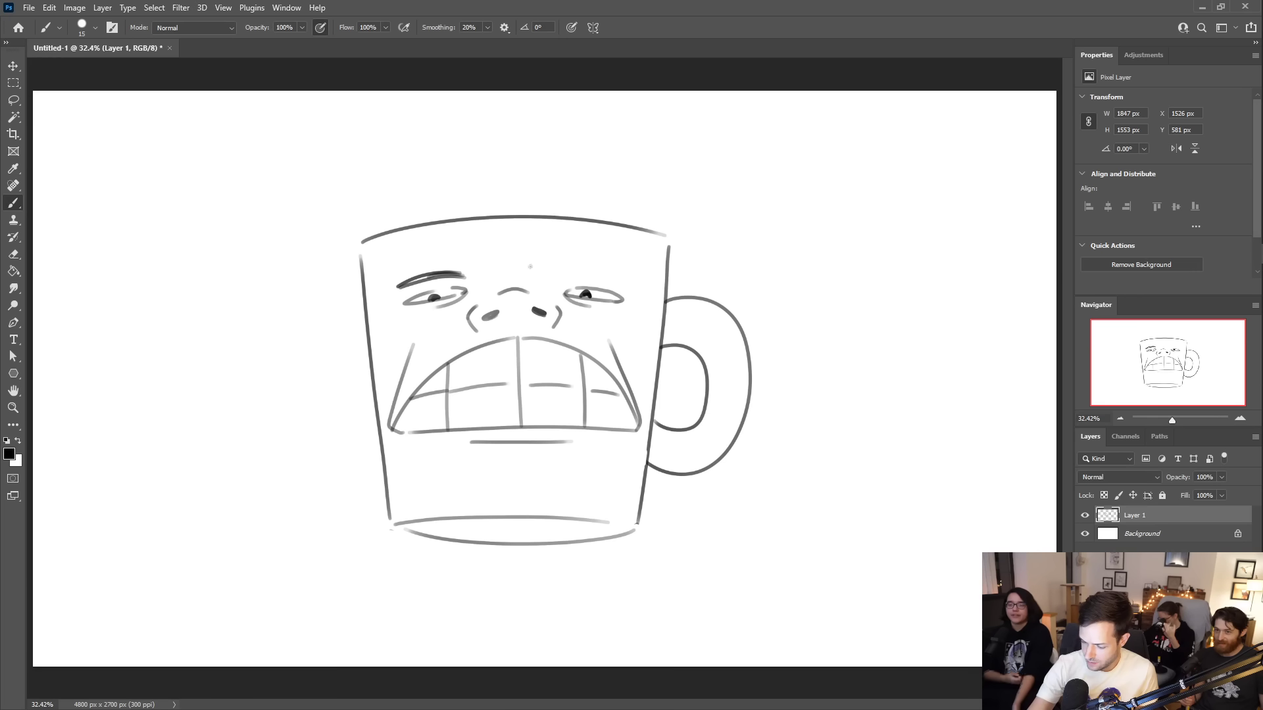
drag(561, 270, 629, 274)
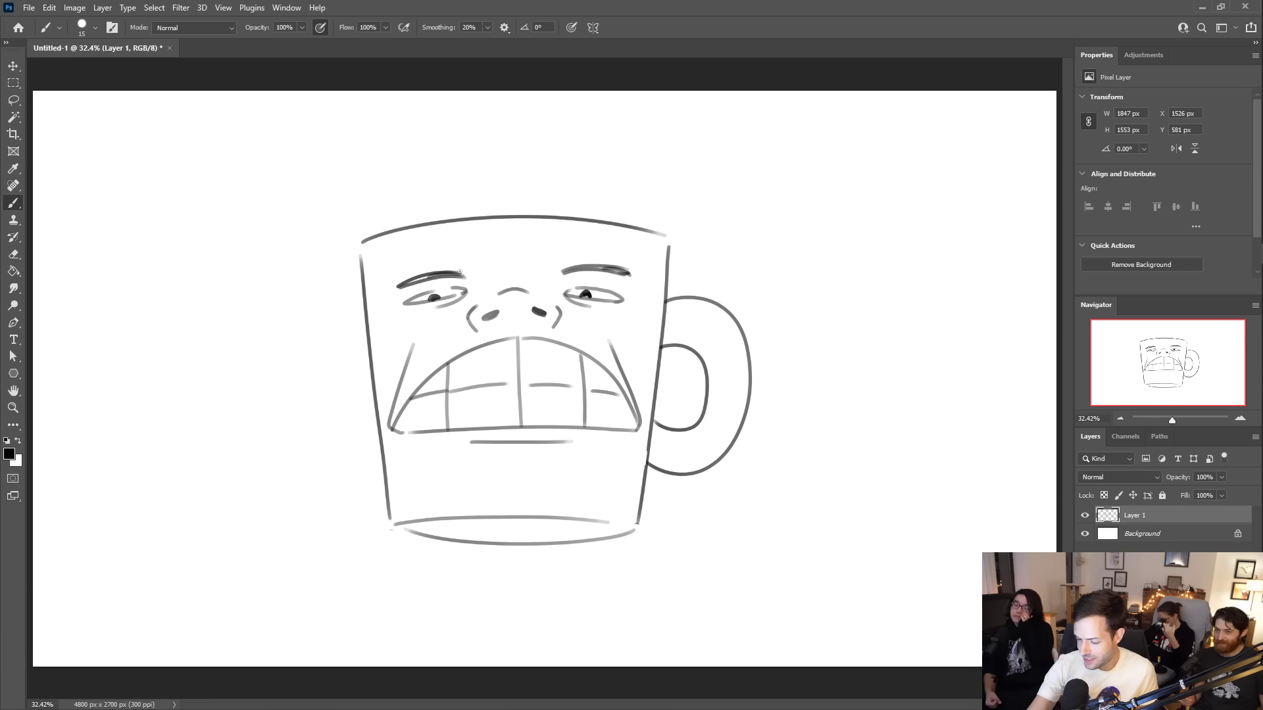
drag(469, 275, 475, 282)
drag(560, 278, 557, 260)
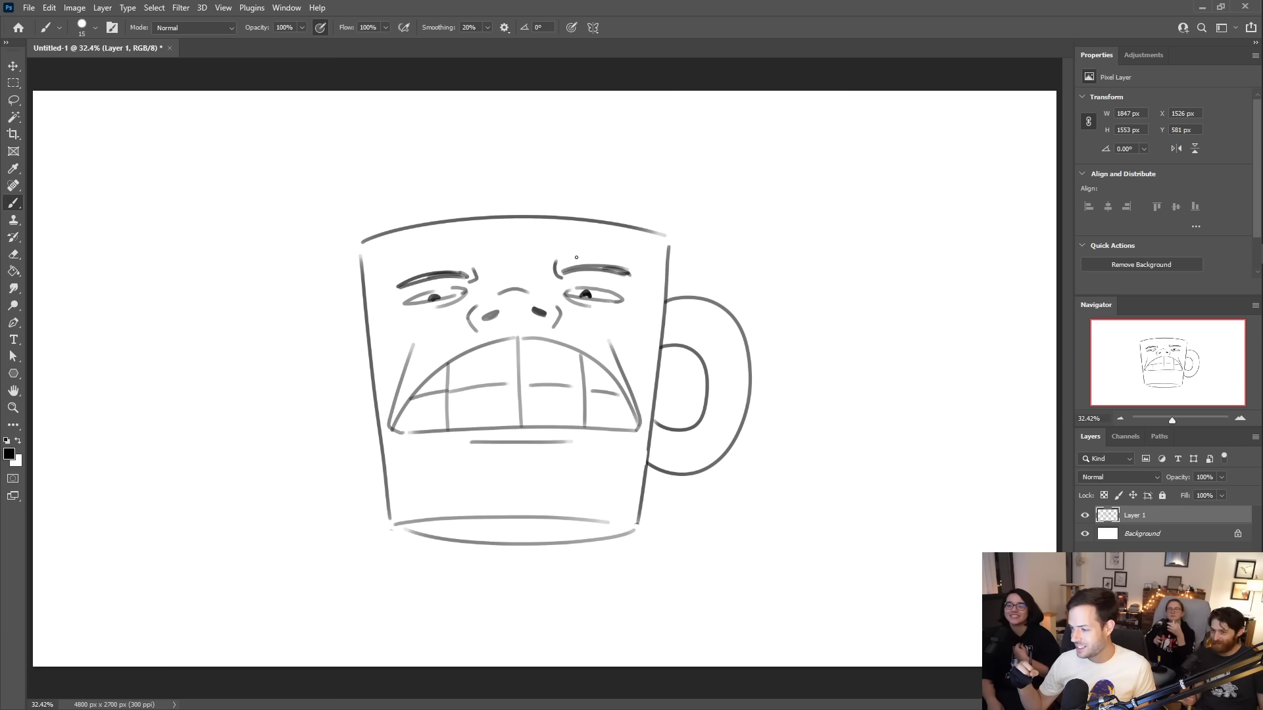
- Reinforce the mug's right edge from the lower handle joint down to the base corner
key(e)
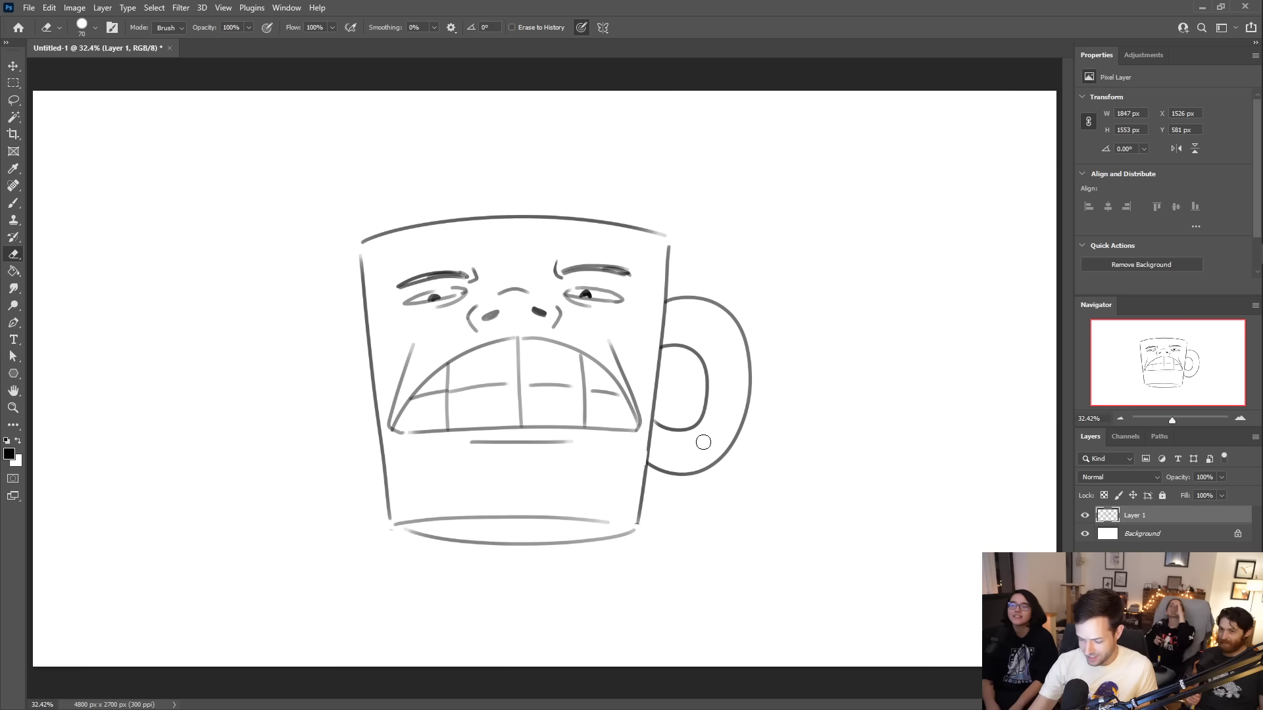
key(b)
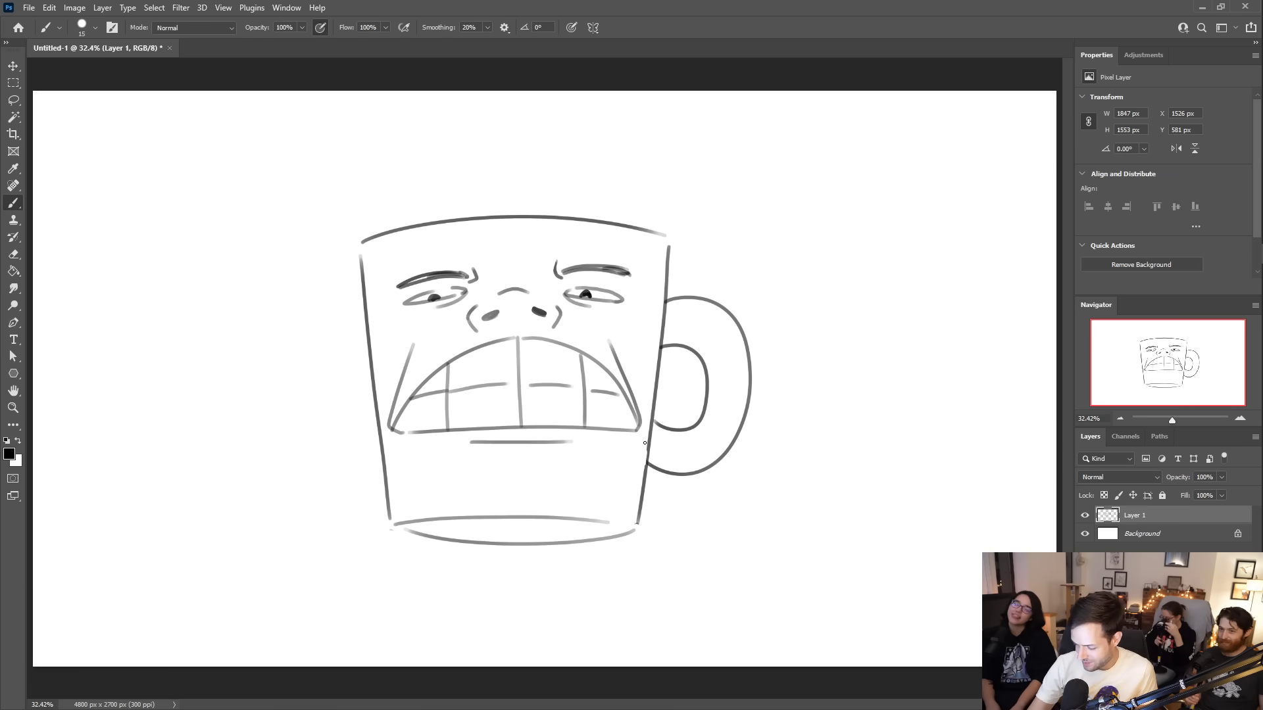
drag(648, 447, 640, 521)
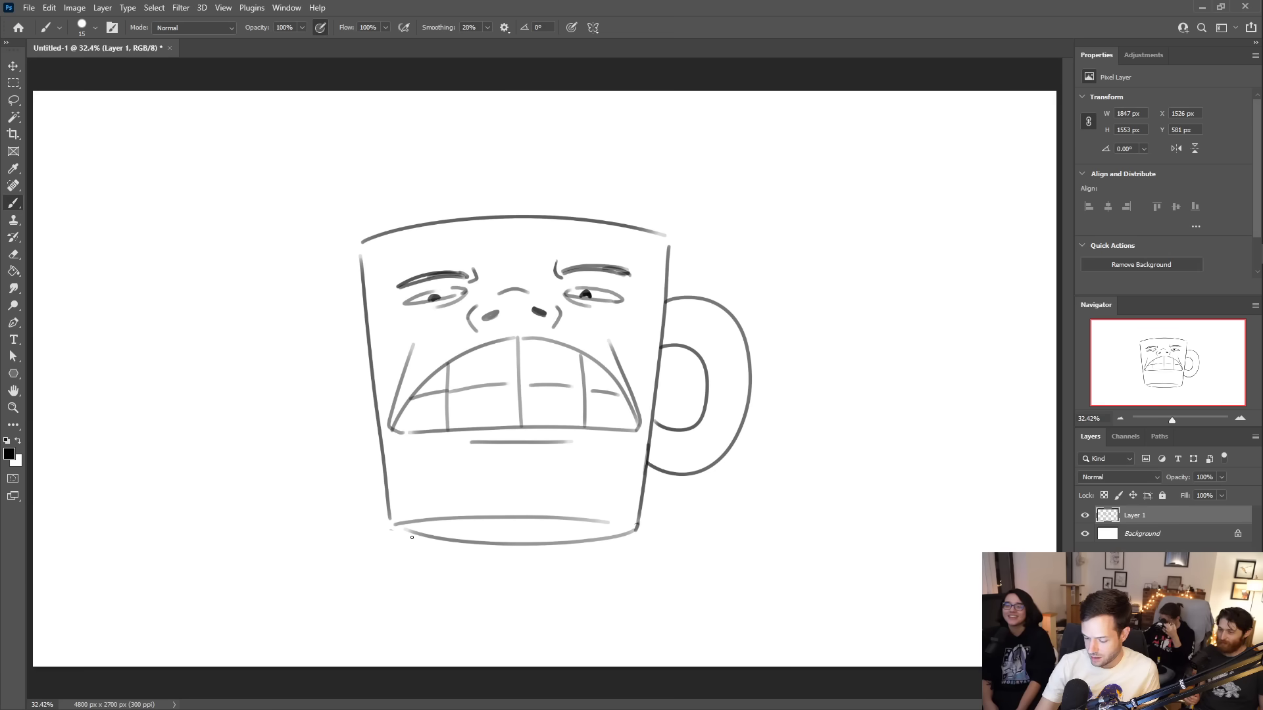
- Draw a neck beneath the mug and extend sloping shoulder lines from it to the canvas's lower edge
drag(434, 533, 429, 581)
drag(591, 530, 599, 580)
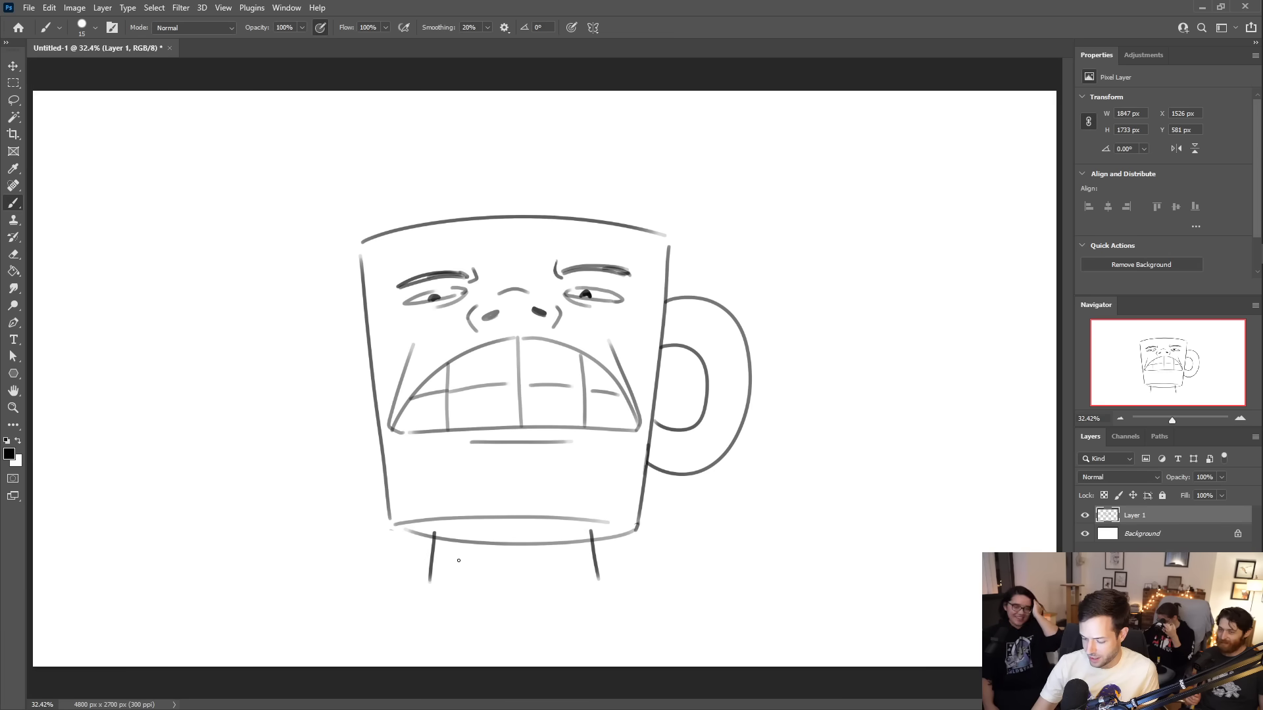
drag(435, 536, 421, 613)
drag(594, 558, 605, 601)
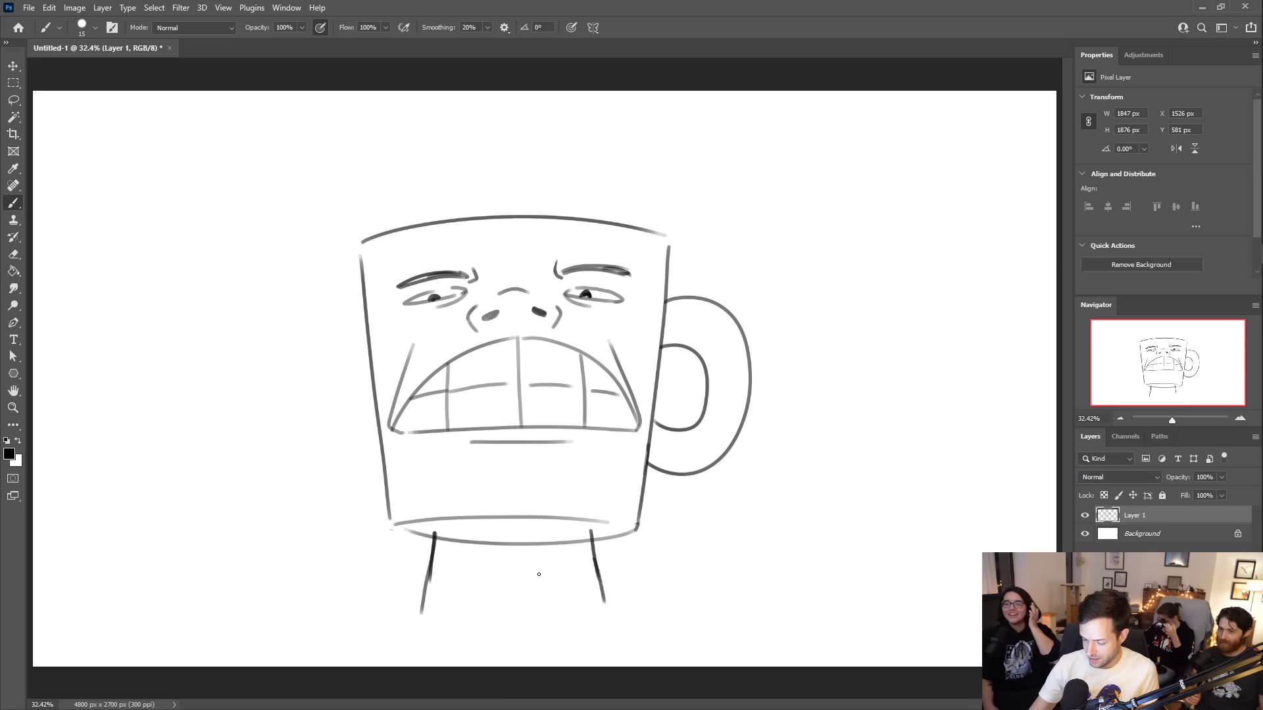
drag(430, 563, 345, 623)
drag(598, 564, 695, 619)
drag(359, 616, 170, 667)
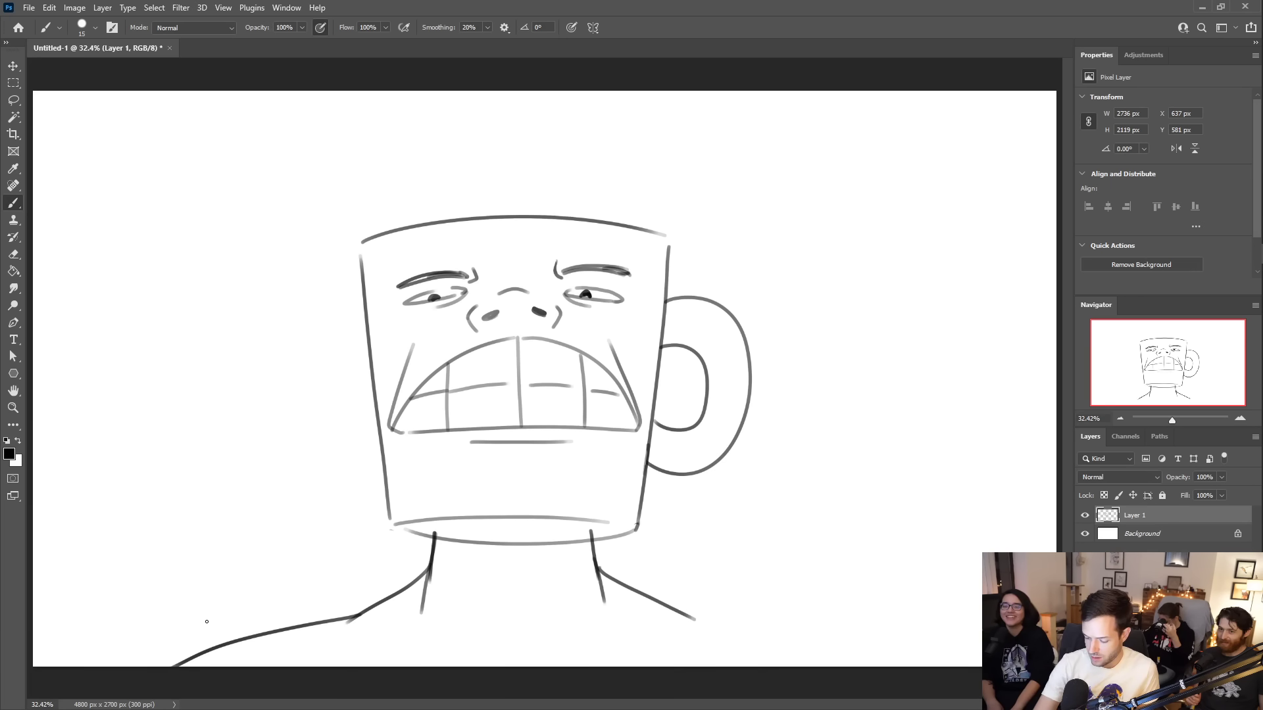
drag(692, 619, 937, 671)
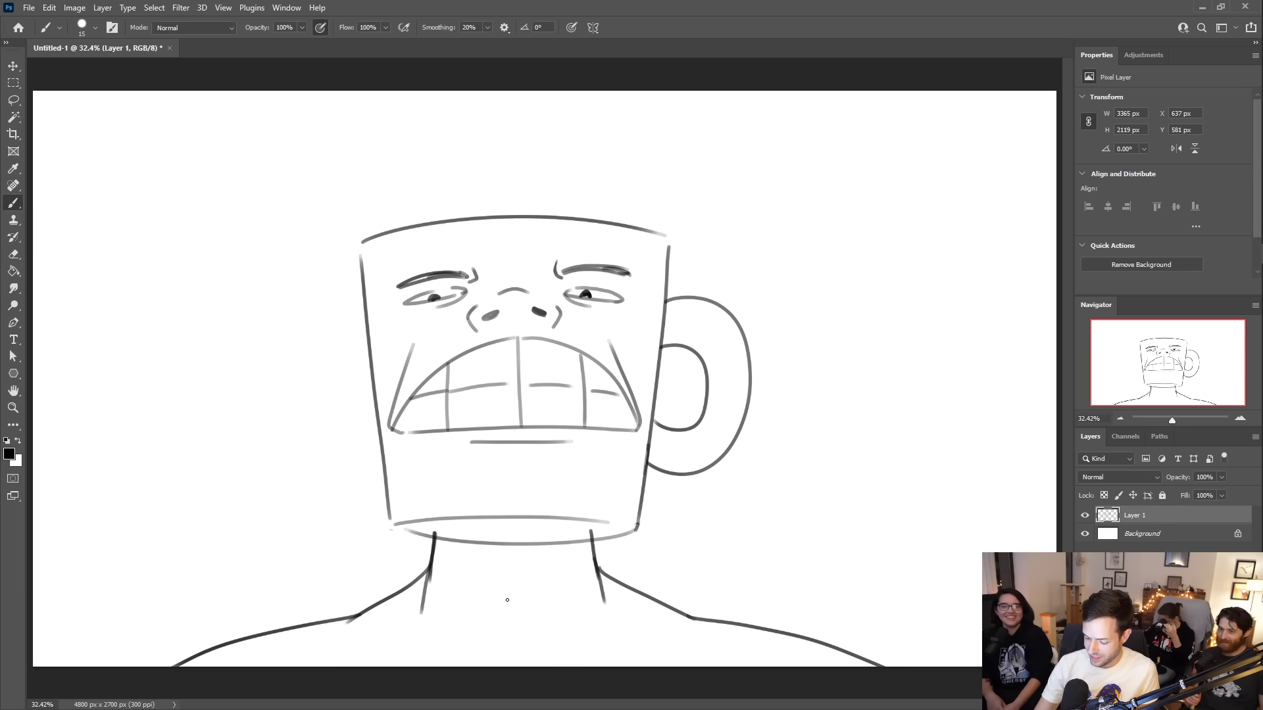
- Draw the angular front opening of a shirt collar below the neck and erase the neck lines overshooting the shoulders
mouse_move(506, 596)
mouse_down()
mouse_move(452, 647)
mouse_move(451, 667)
mouse_up()
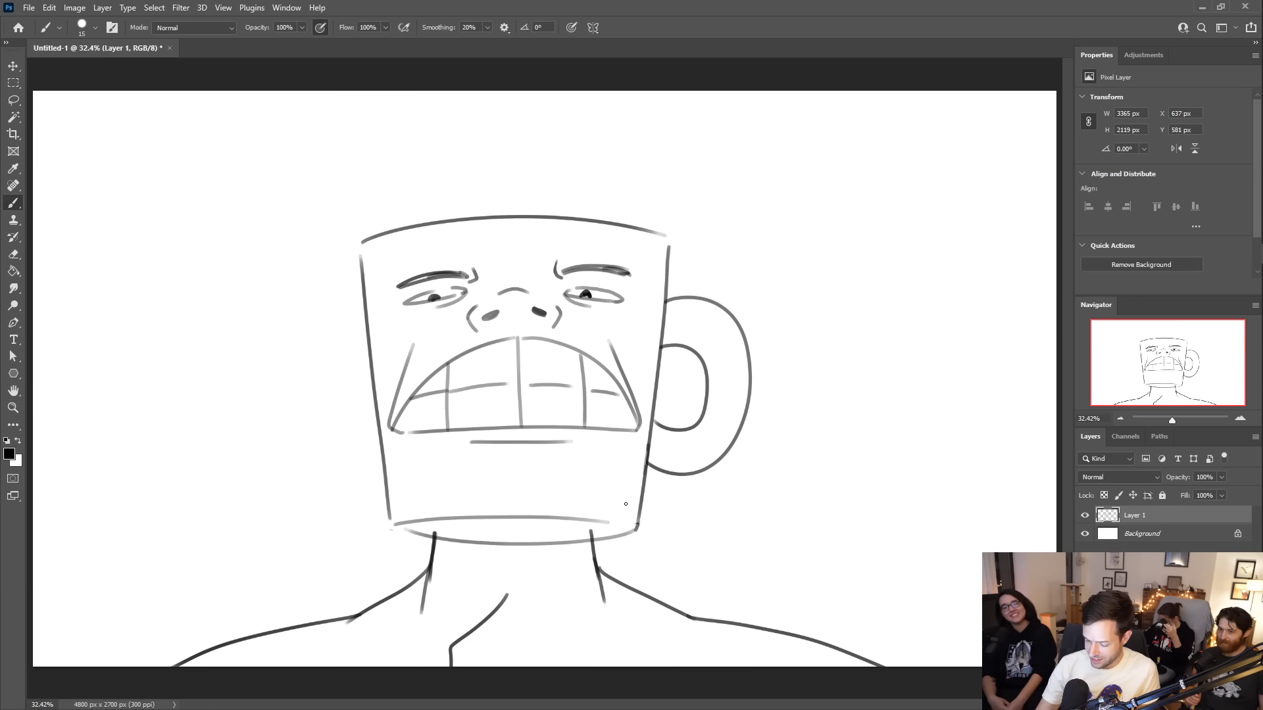
mouse_move(507, 594)
mouse_down()
mouse_move(527, 596)
mouse_move(572, 642)
mouse_move(574, 666)
mouse_up()
key(e)
drag(595, 570, 612, 609)
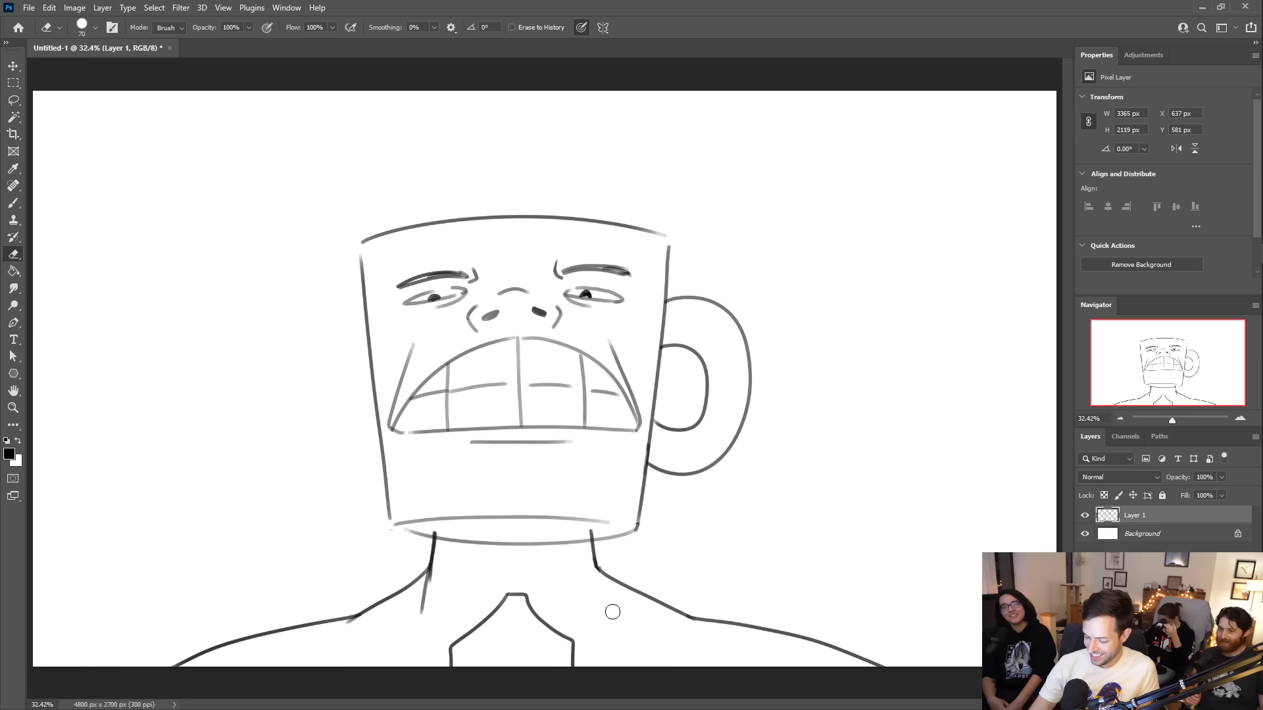
drag(415, 613, 434, 558)
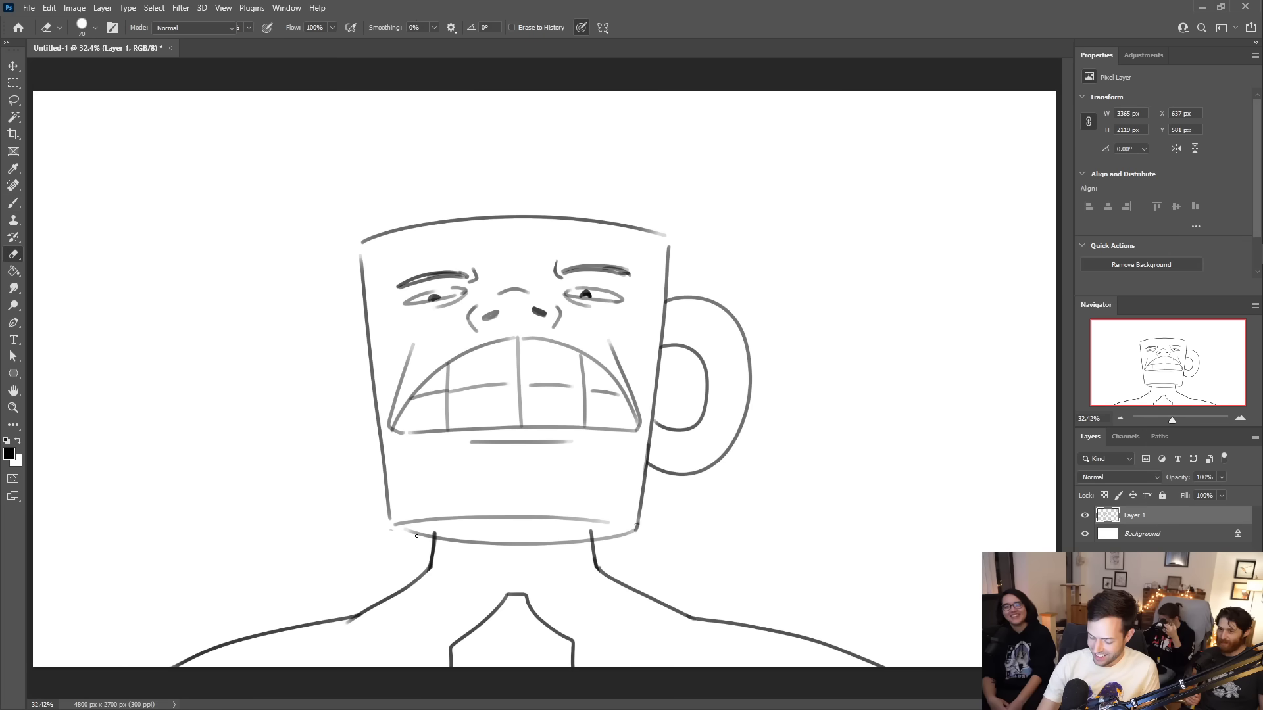
- Draw the lower edges of both collar flaps, connecting the front opening to the shoulders
key(b)
mouse_move(357, 617)
mouse_down()
mouse_move(450, 650)
mouse_move(410, 660)
mouse_move(433, 643)
mouse_up()
key(ctrl+z)
key(ctrl+z)
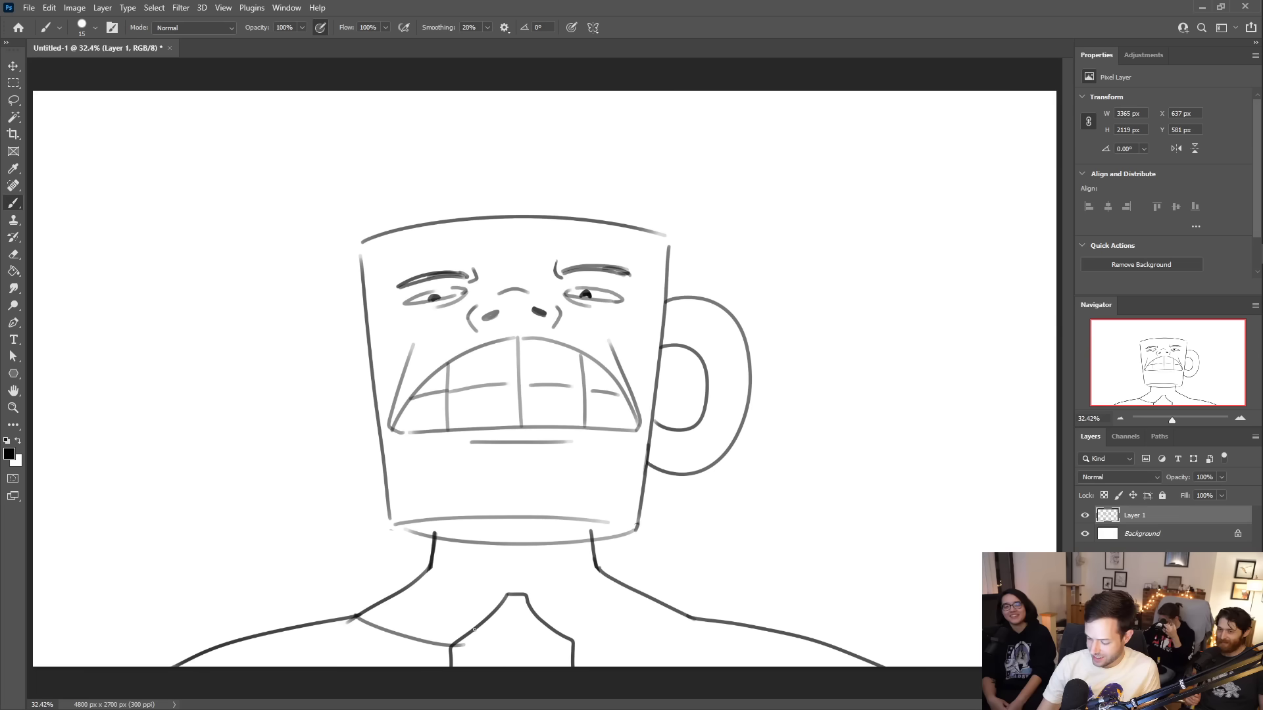
key(e)
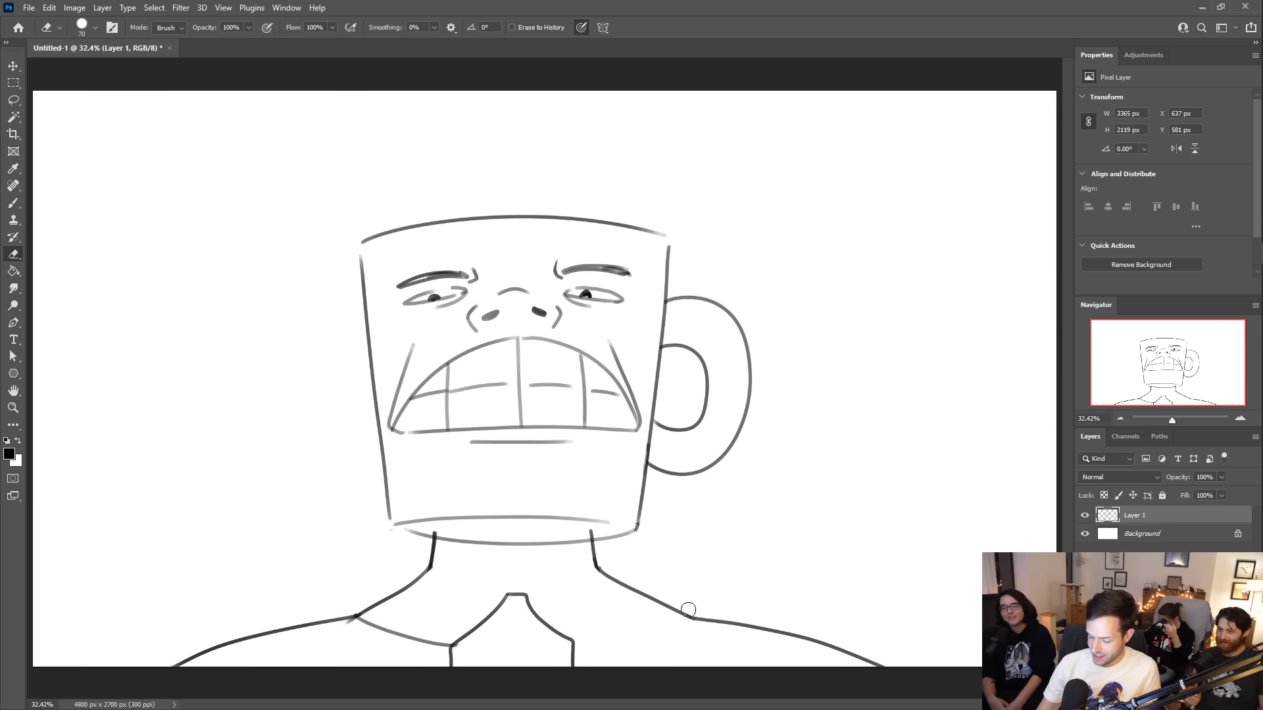
key(b)
drag(572, 641, 692, 617)
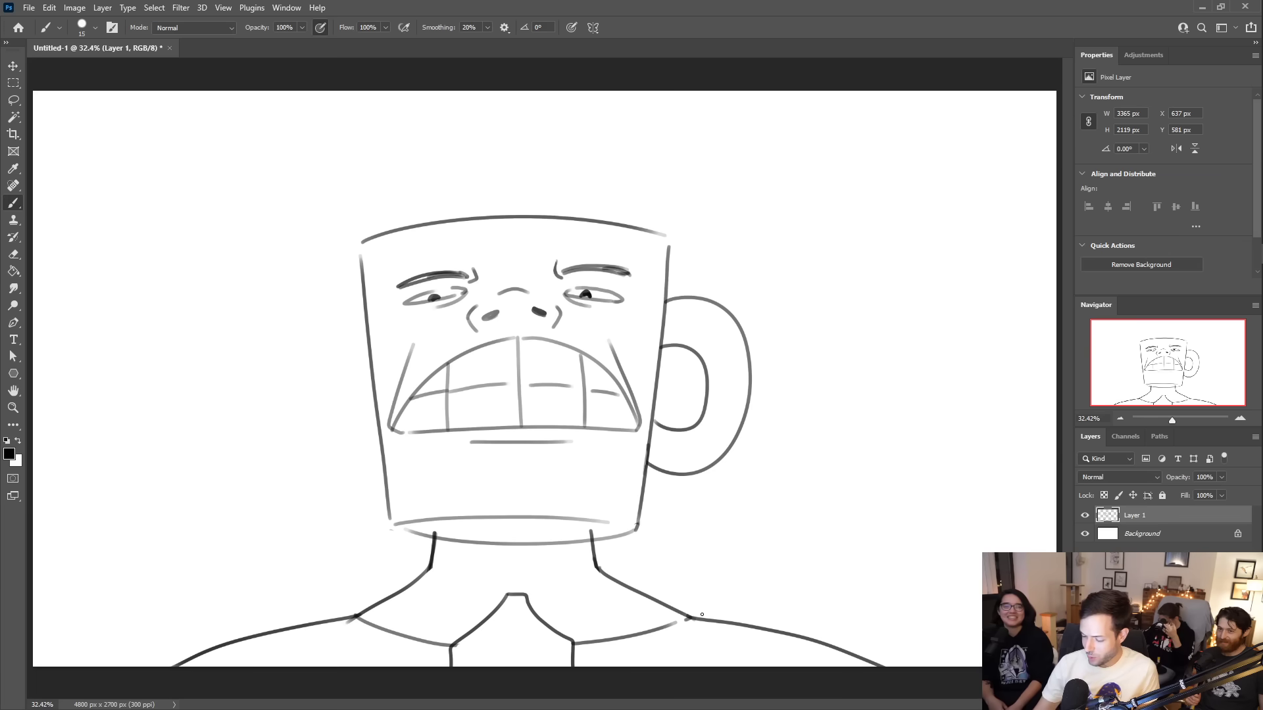
- Erase the mug's base curve where it crosses the neck and draw the upper edges of both collar flaps
key(e)
drag(442, 534, 580, 540)
key(b)
mouse_move(507, 594)
mouse_down()
mouse_move(432, 564)
mouse_move(541, 587)
mouse_move(597, 572)
mouse_up()
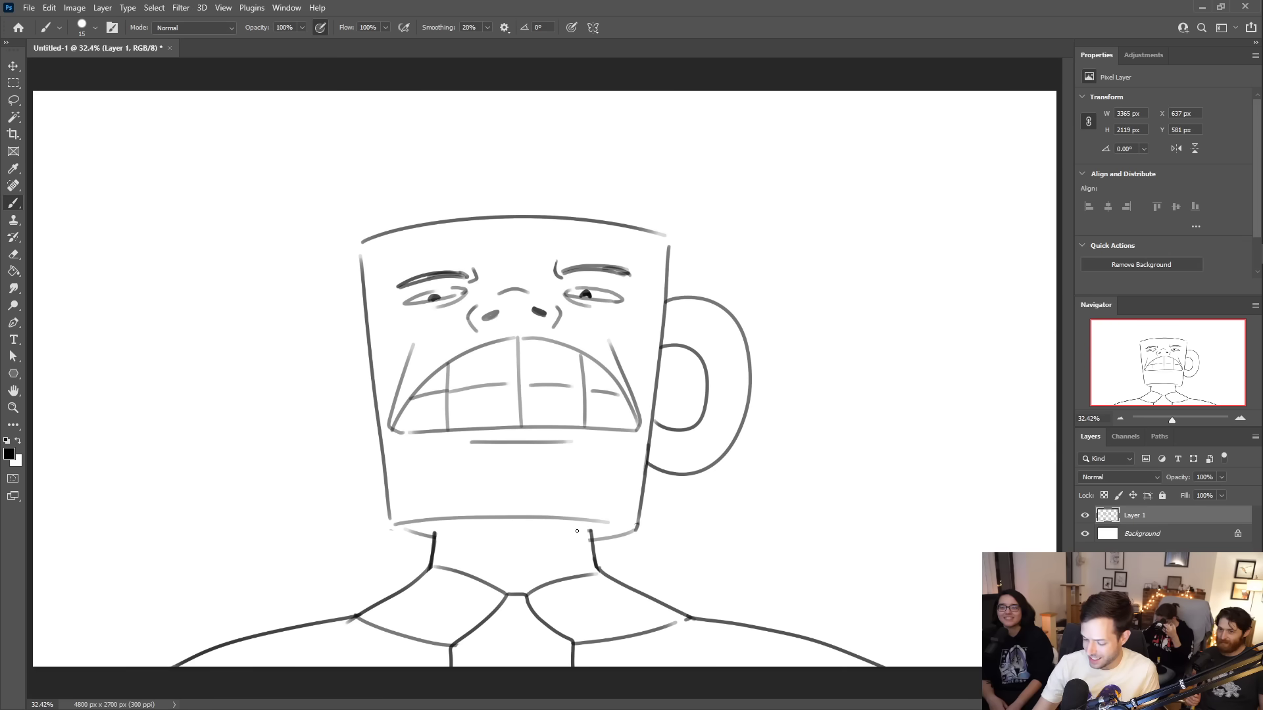
- Draw a slightly arched line across the top of the neck under the mug's base
drag(590, 530, 442, 533)
key(ctrl+z)
drag(592, 529, 436, 528)
key(e)
key(b)
- Clean up the stray line at the left collar tip and draw two curved strap lines on each shoulder
key(e)
drag(351, 626, 345, 626)
key(b)
drag(259, 637, 270, 666)
drag(327, 620, 350, 666)
drag(710, 620, 697, 667)
drag(788, 635, 779, 665)
- Add an inner seam line along the lower edge of each collar flap
drag(362, 614, 470, 637)
drag(568, 633, 660, 613)
key(ctrl+z)
drag(565, 638, 667, 615)
- Add two short crease lines on the neck and a small hooked curve on each collar flap
mouse_move(480, 548)
mouse_down()
mouse_move(530, 545)
mouse_move(539, 558)
mouse_up()
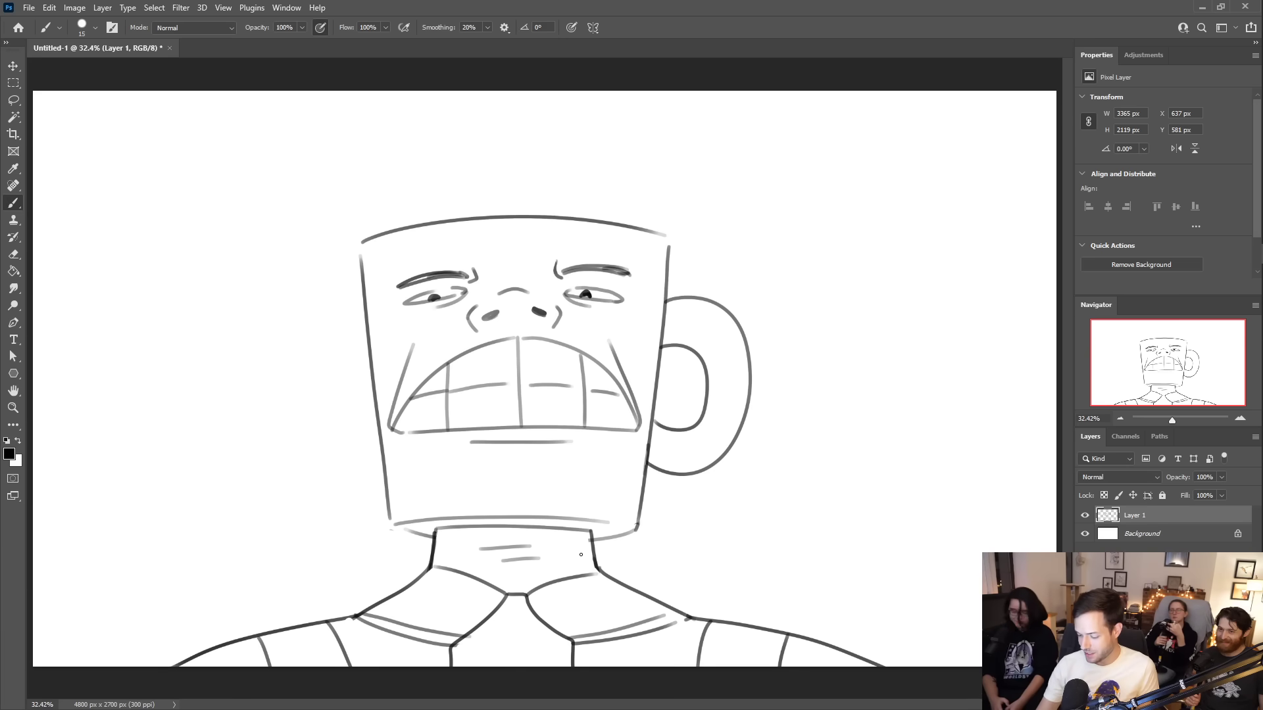
key(e)
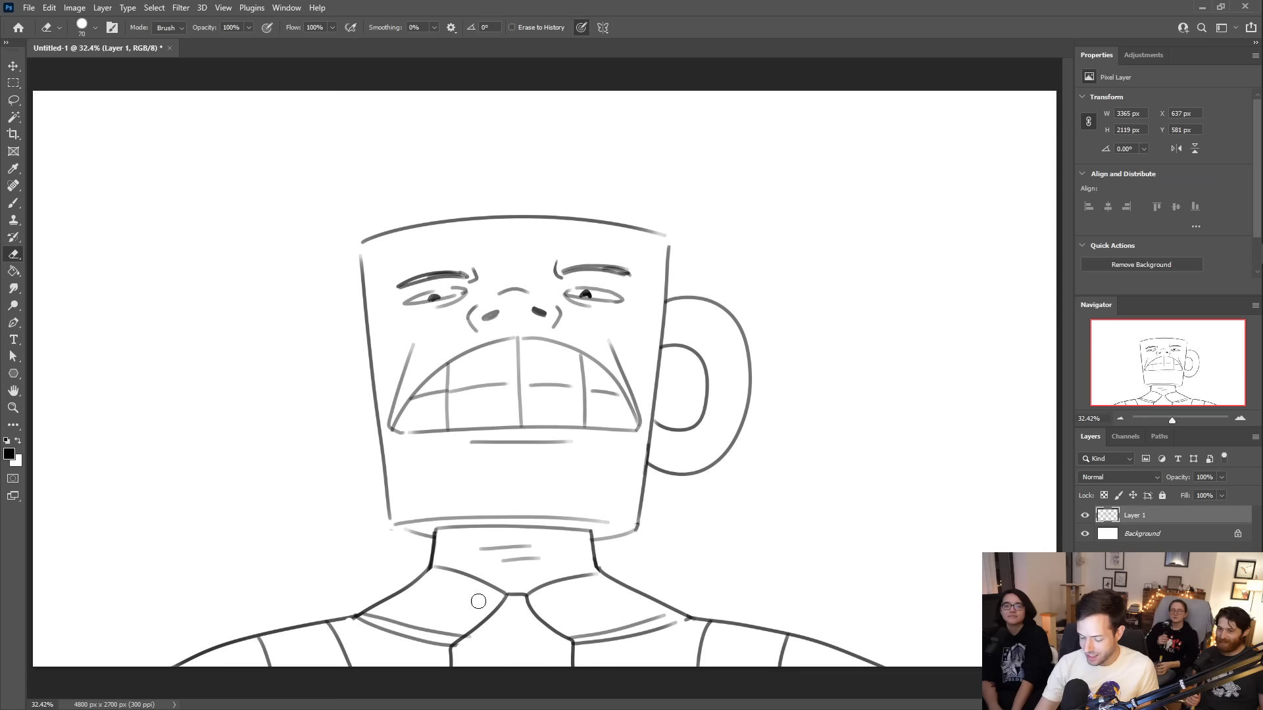
key(b)
drag(412, 583, 429, 595)
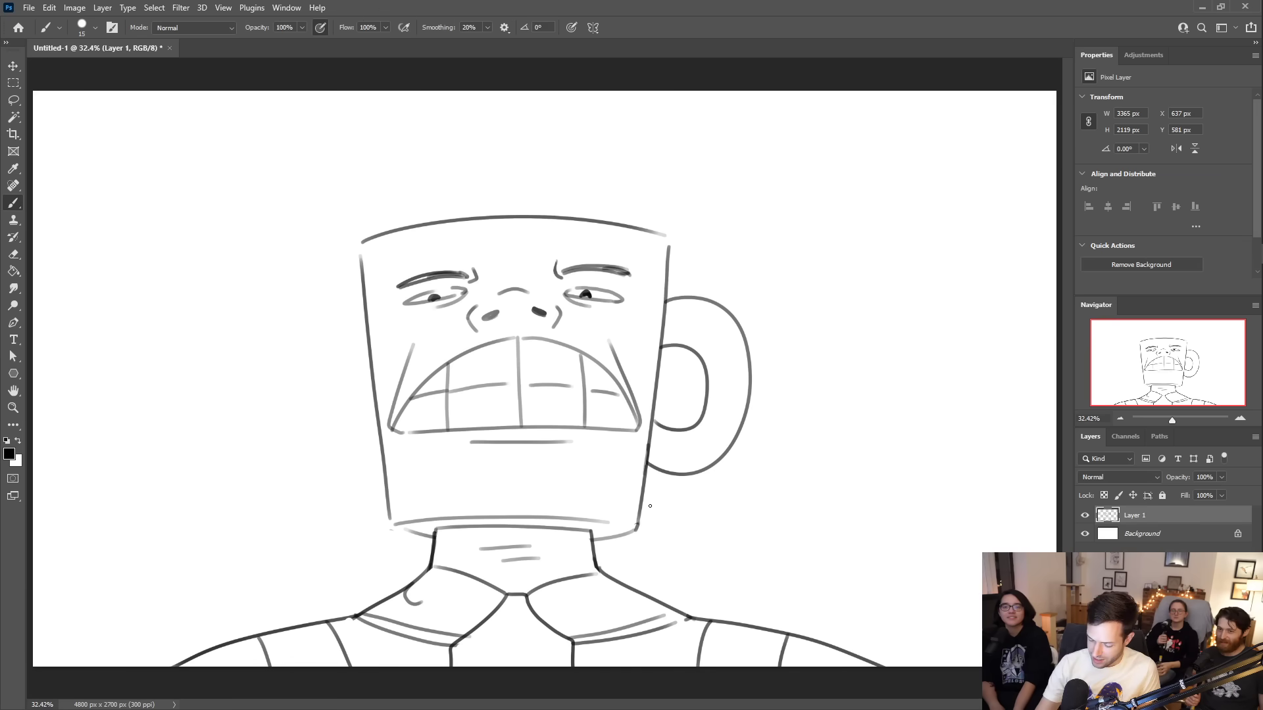
mouse_move(626, 587)
mouse_down()
mouse_move(623, 605)
mouse_move(605, 596)
mouse_up()
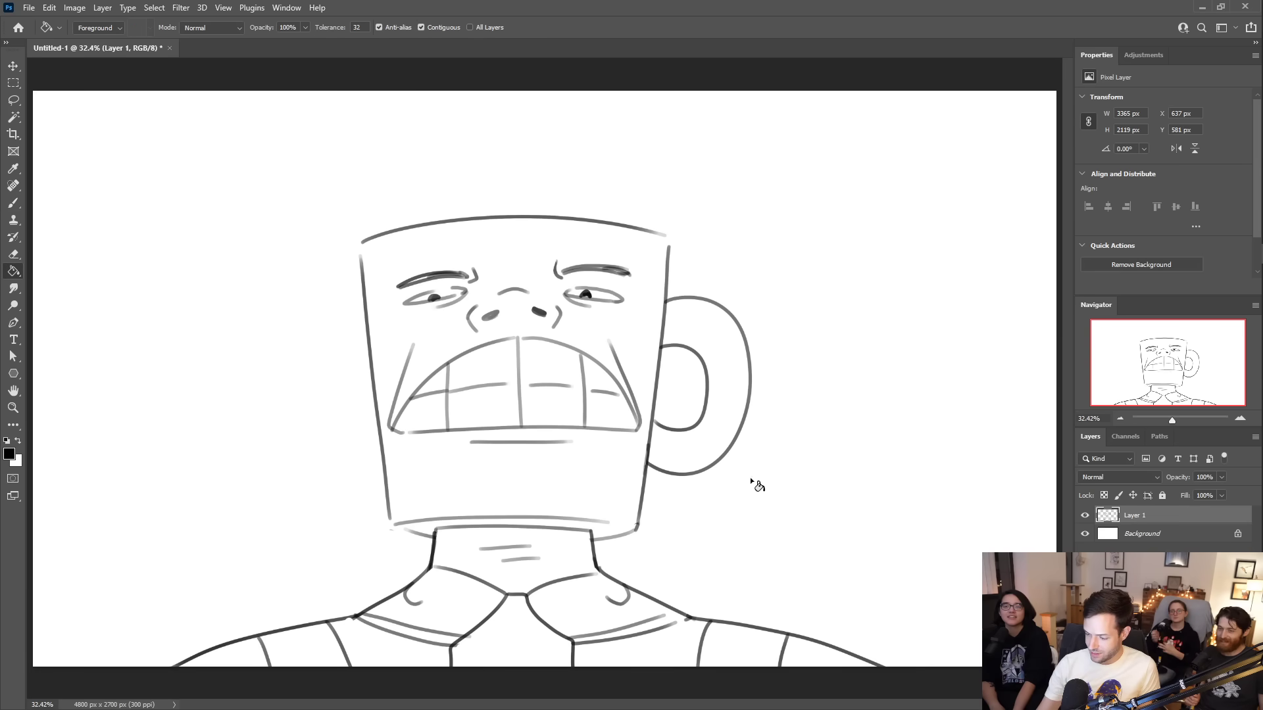
- Close the gaps in the mug outline at both rim corners and the lower left corner
drag(661, 232, 665, 268)
mouse_move(361, 267)
mouse_down()
mouse_move(363, 242)
mouse_move(379, 236)
mouse_up()
drag(388, 517, 403, 526)
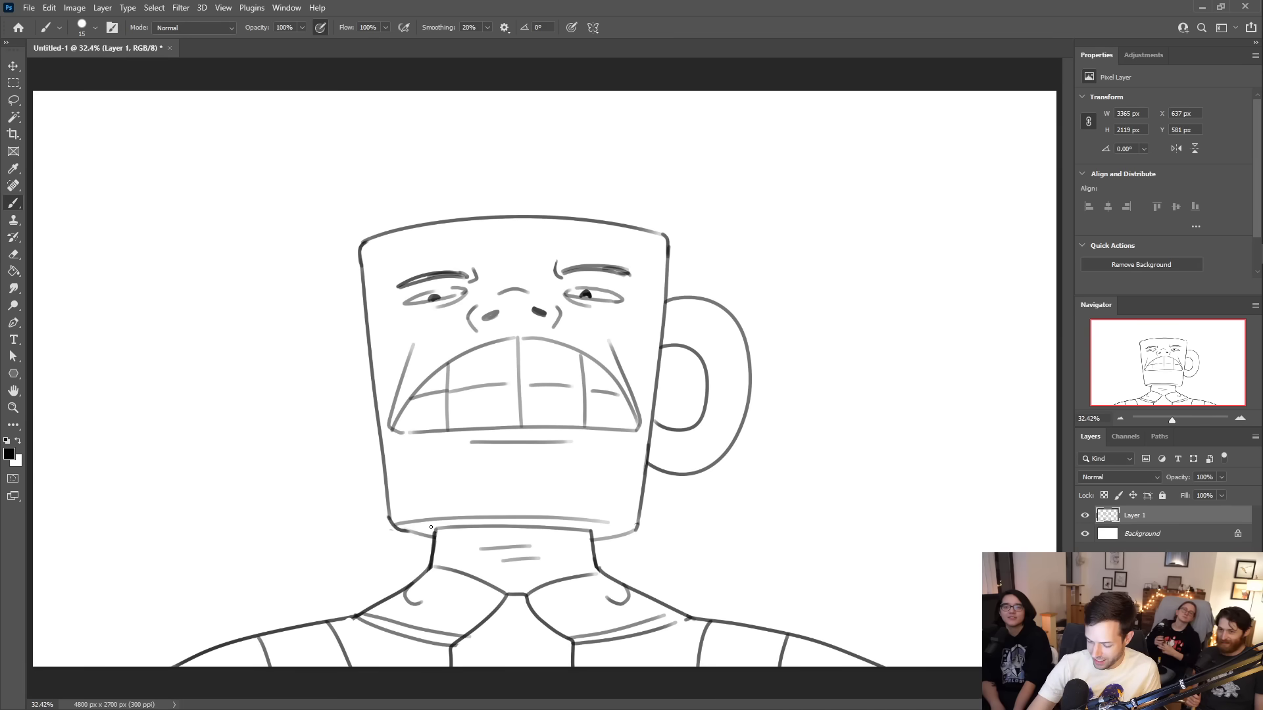
- Fill the background, the hole in the mug handle and the opening below the collar with black
key(g)
click(807, 515)
click(684, 406)
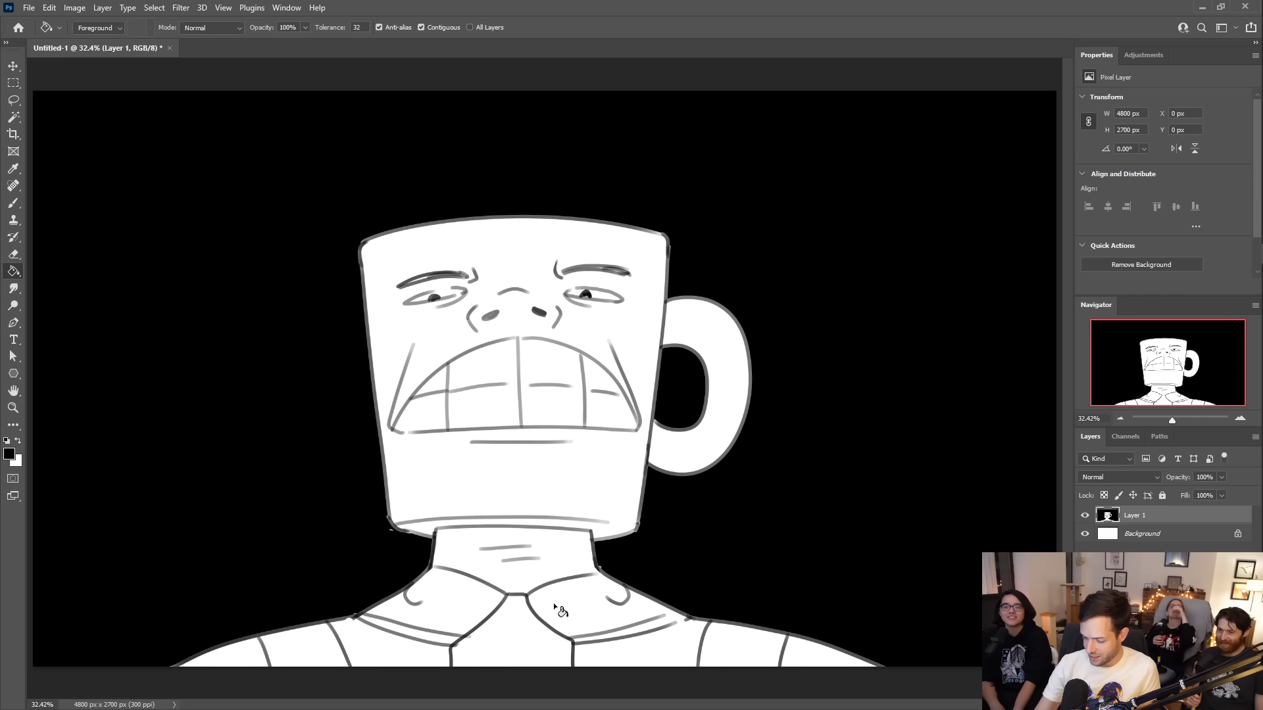
click(539, 644)
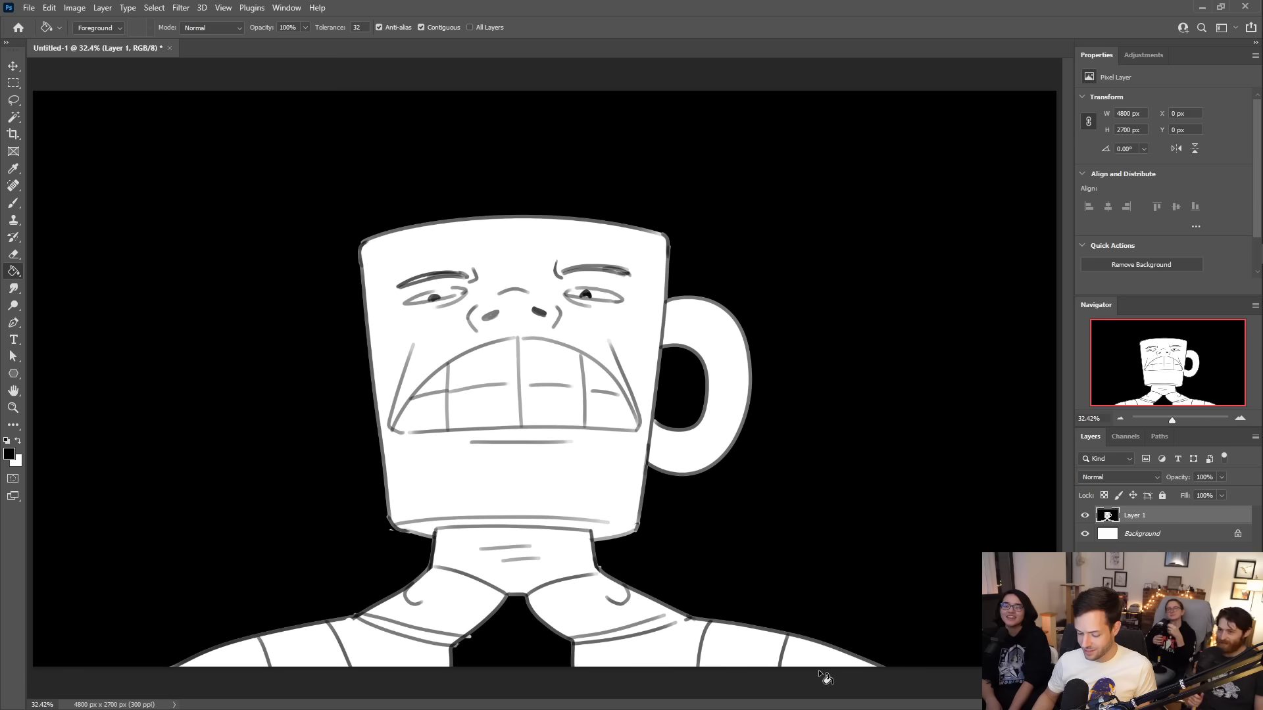
- Touch up the edges of the black collar opening with the brush
key(b)
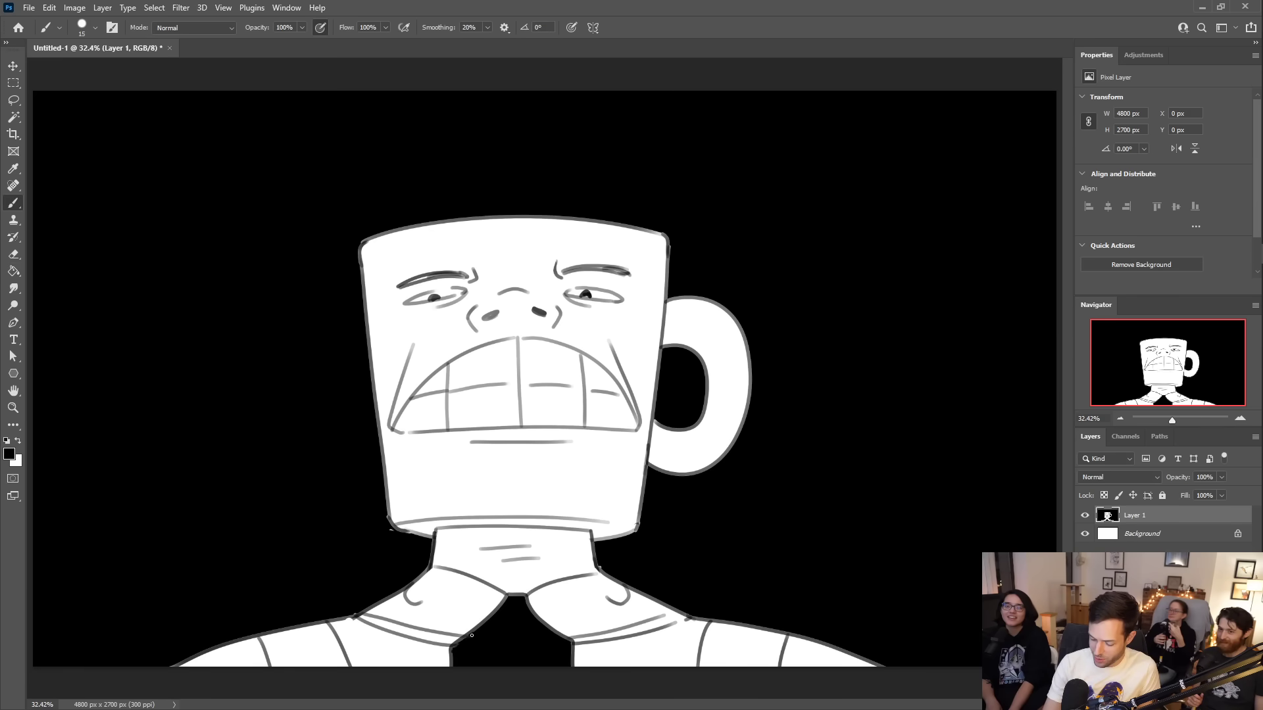
drag(565, 638, 571, 666)
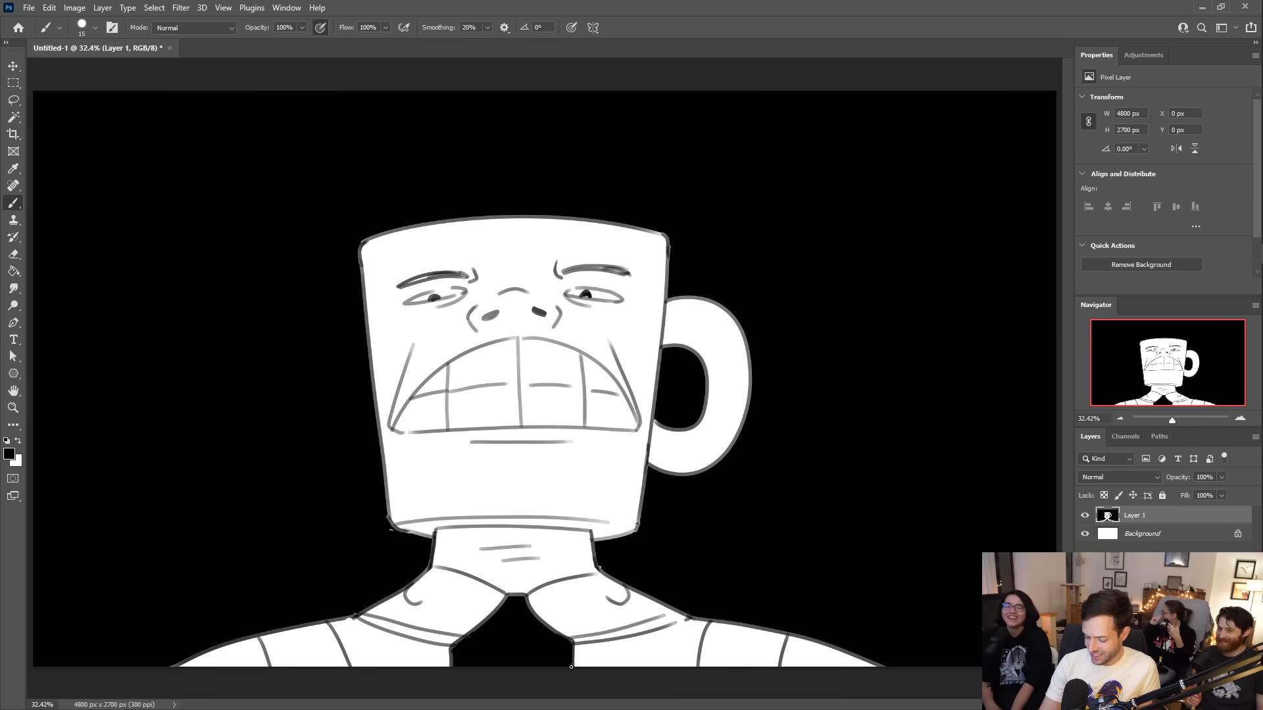
mouse_move(501, 598)
mouse_down()
mouse_move(460, 645)
mouse_move(494, 600)
mouse_up()
- Erase a raised arm and an open five-fingered hand out of the black background beside the mug's left side
key(e)
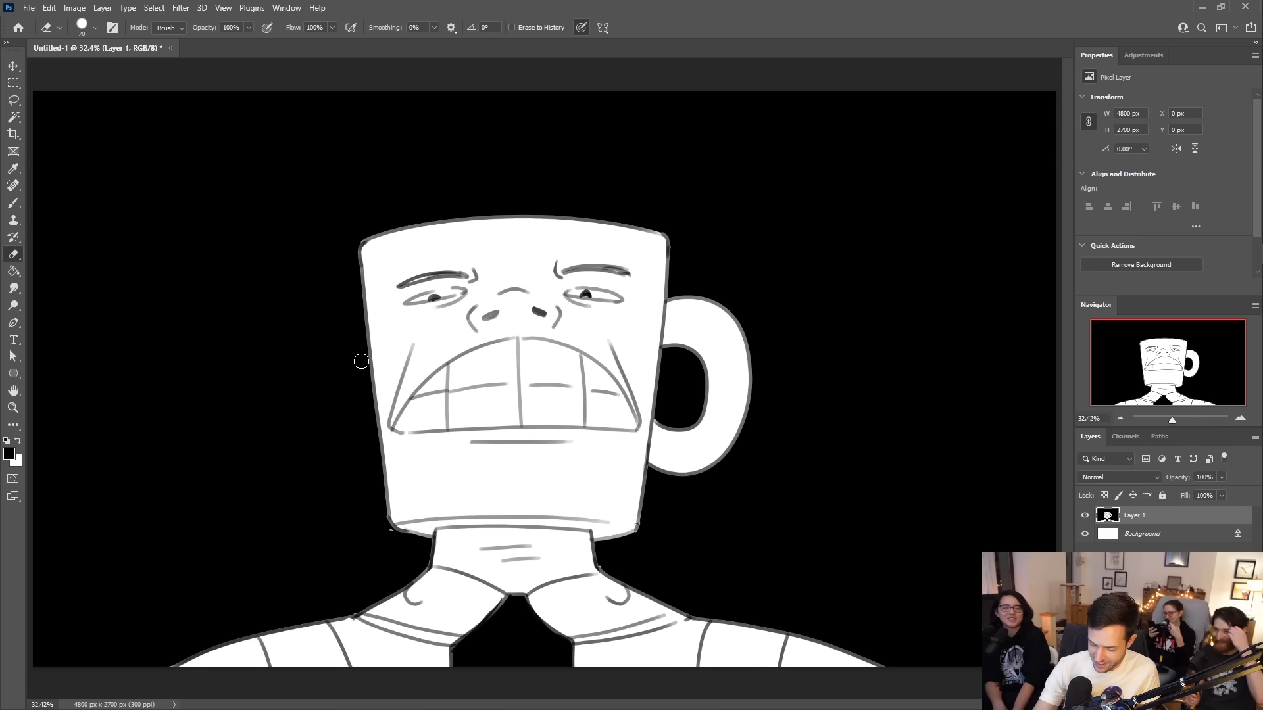
mouse_move(362, 390)
mouse_down()
mouse_move(326, 408)
mouse_move(326, 433)
mouse_move(356, 419)
mouse_move(358, 400)
mouse_move(295, 434)
mouse_move(270, 401)
mouse_move(299, 358)
mouse_move(296, 431)
mouse_move(290, 365)
mouse_move(299, 427)
mouse_up()
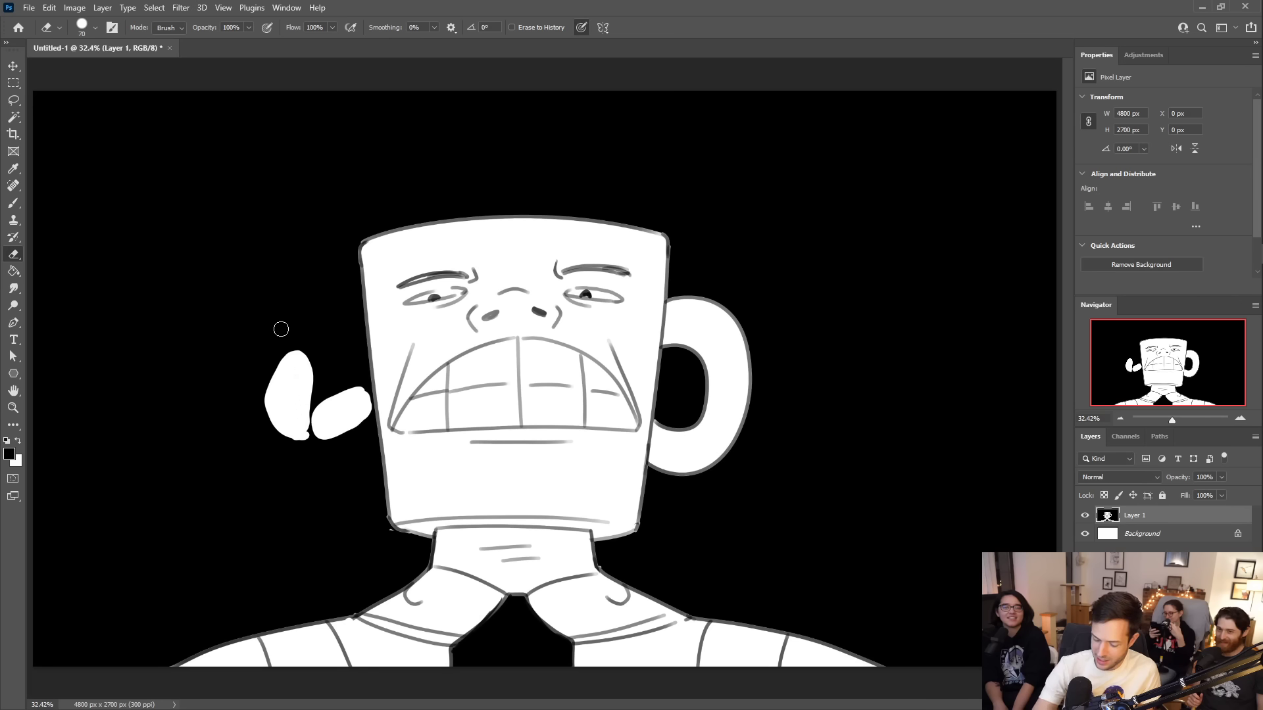
mouse_move(288, 362)
mouse_down()
mouse_move(258, 325)
mouse_move(287, 309)
mouse_move(306, 317)
mouse_move(313, 348)
mouse_move(272, 356)
mouse_move(286, 316)
mouse_move(288, 350)
mouse_move(300, 331)
mouse_move(240, 347)
mouse_move(214, 327)
mouse_move(225, 320)
mouse_move(242, 340)
mouse_move(226, 317)
mouse_move(261, 322)
mouse_move(242, 309)
mouse_move(241, 281)
mouse_move(251, 311)
mouse_move(277, 307)
mouse_move(285, 260)
mouse_move(283, 303)
mouse_move(276, 276)
mouse_move(296, 281)
mouse_move(300, 310)
mouse_move(310, 269)
mouse_move(319, 350)
mouse_move(346, 321)
mouse_move(312, 350)
mouse_move(293, 433)
mouse_up()
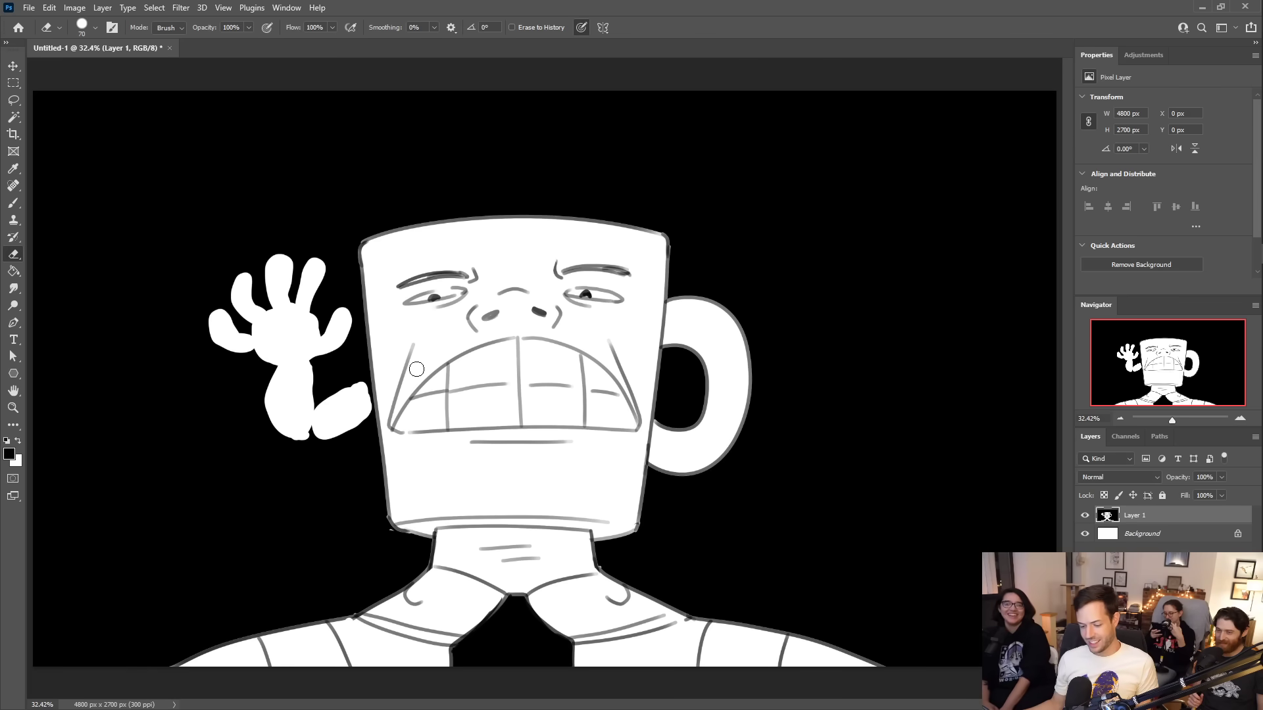
- Add palm lines to the raised hand, join the two arm parts at the elbow and draw the forearm's inner contour
key(b)
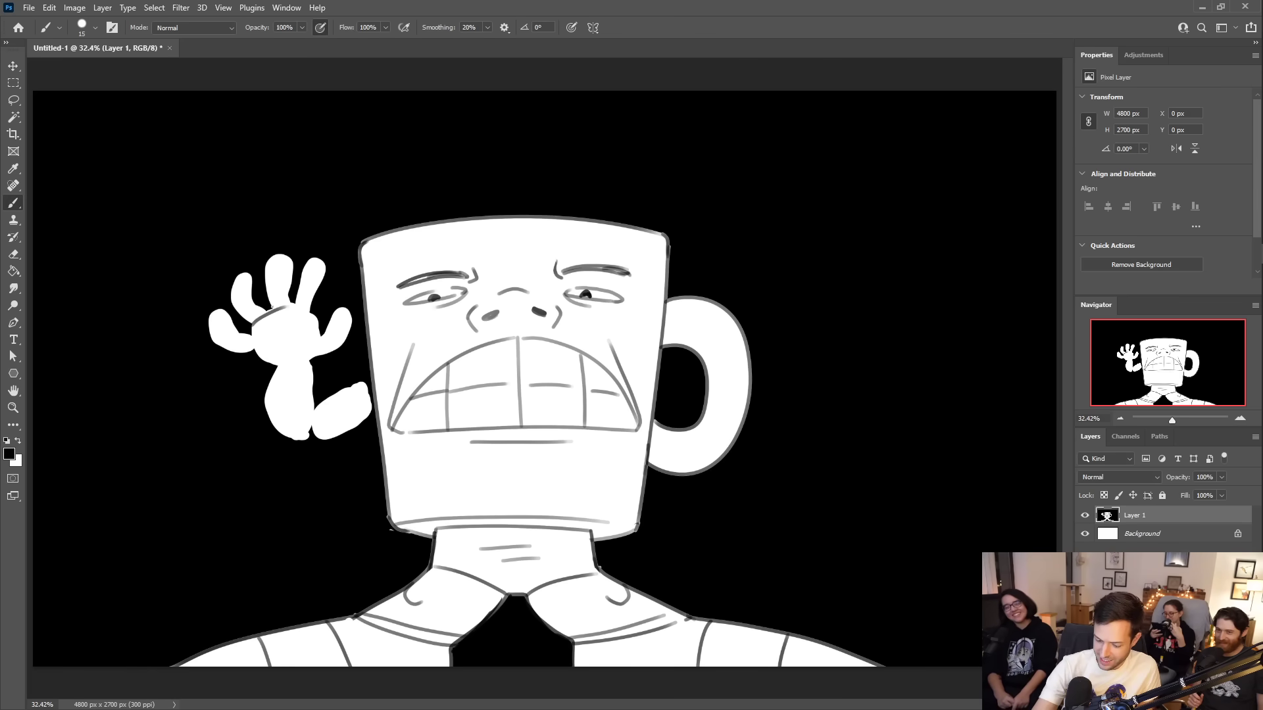
mouse_move(251, 334)
mouse_down()
mouse_move(312, 307)
mouse_move(306, 430)
mouse_up()
key(ctrl+z)
mouse_move(311, 376)
mouse_down()
mouse_move(304, 435)
mouse_move(359, 383)
mouse_move(361, 409)
mouse_move(357, 382)
mouse_move(362, 401)
mouse_move(345, 393)
mouse_move(360, 380)
mouse_move(365, 404)
mouse_move(362, 371)
mouse_up()
key(e)
key(b)
key(e)
mouse_move(272, 418)
mouse_down()
mouse_move(296, 440)
mouse_move(353, 418)
mouse_move(319, 429)
mouse_move(308, 368)
mouse_move(308, 430)
mouse_move(322, 399)
mouse_move(311, 368)
mouse_up()
key(b)
key(ctrl+z)
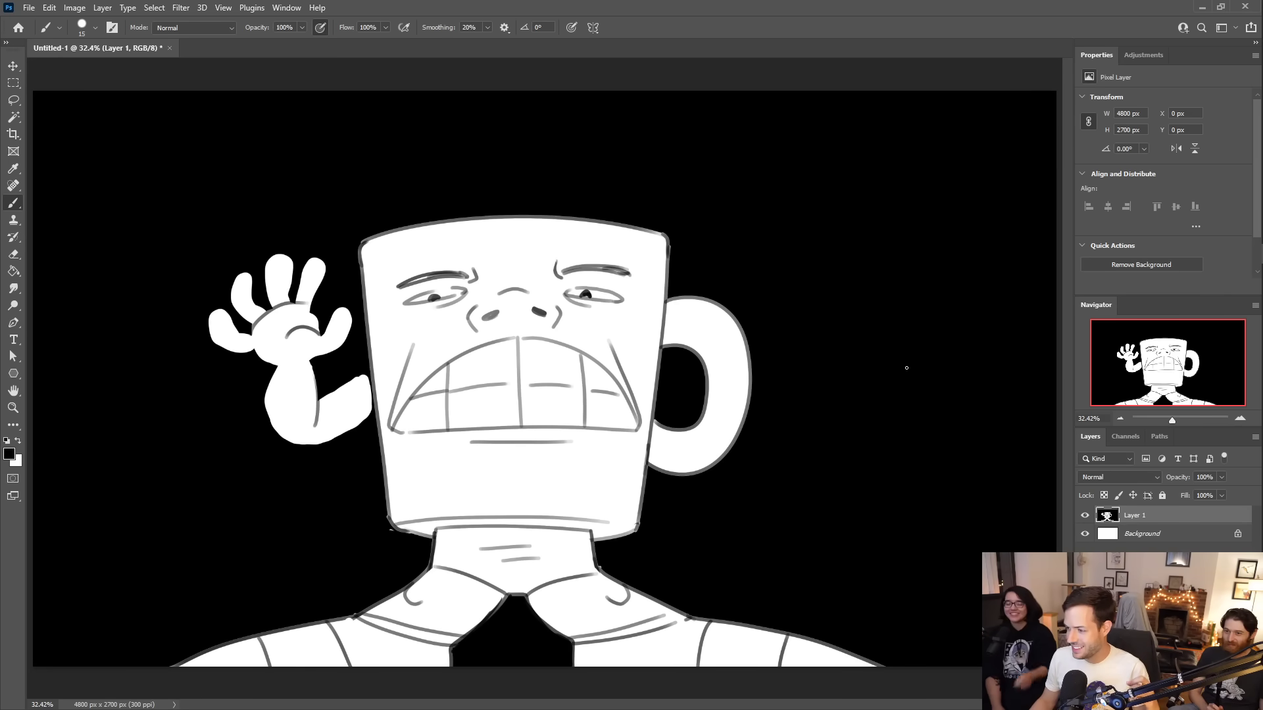
- Set up a new empty layer with the mug drawing hidden and choose the guen skretch brush
click(1085, 516)
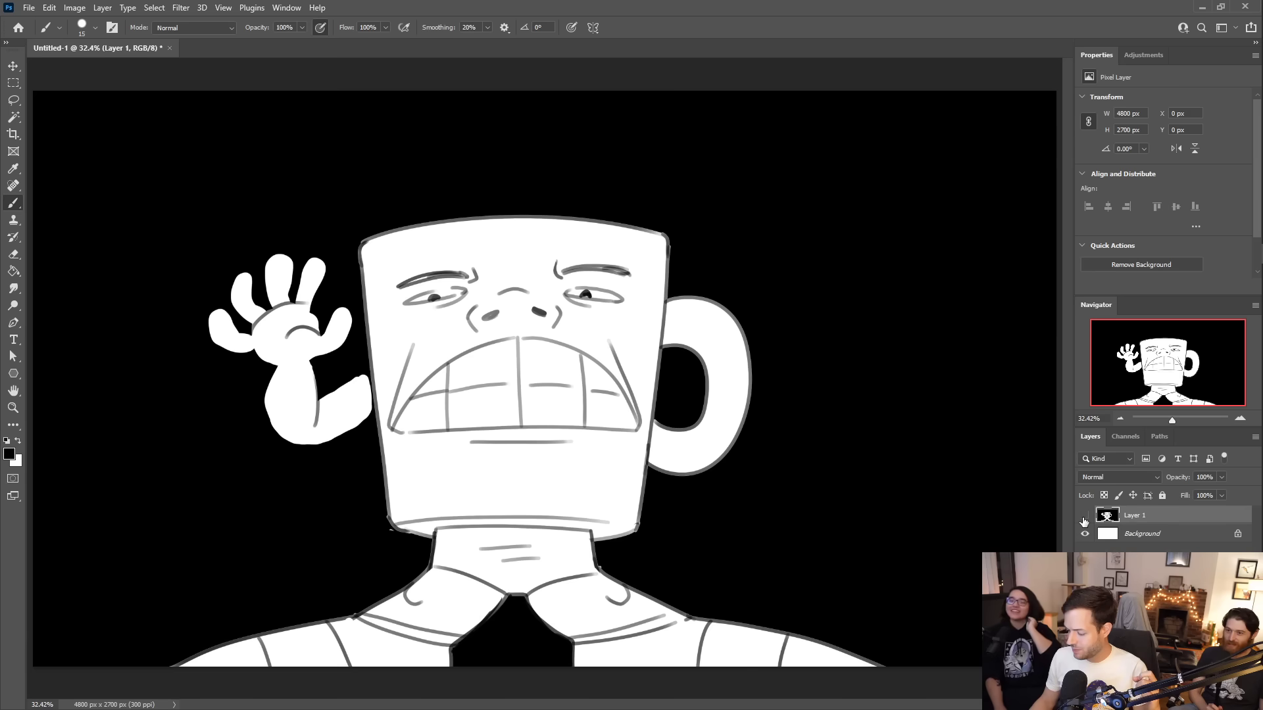
key(ctrl+alt+shift+n)
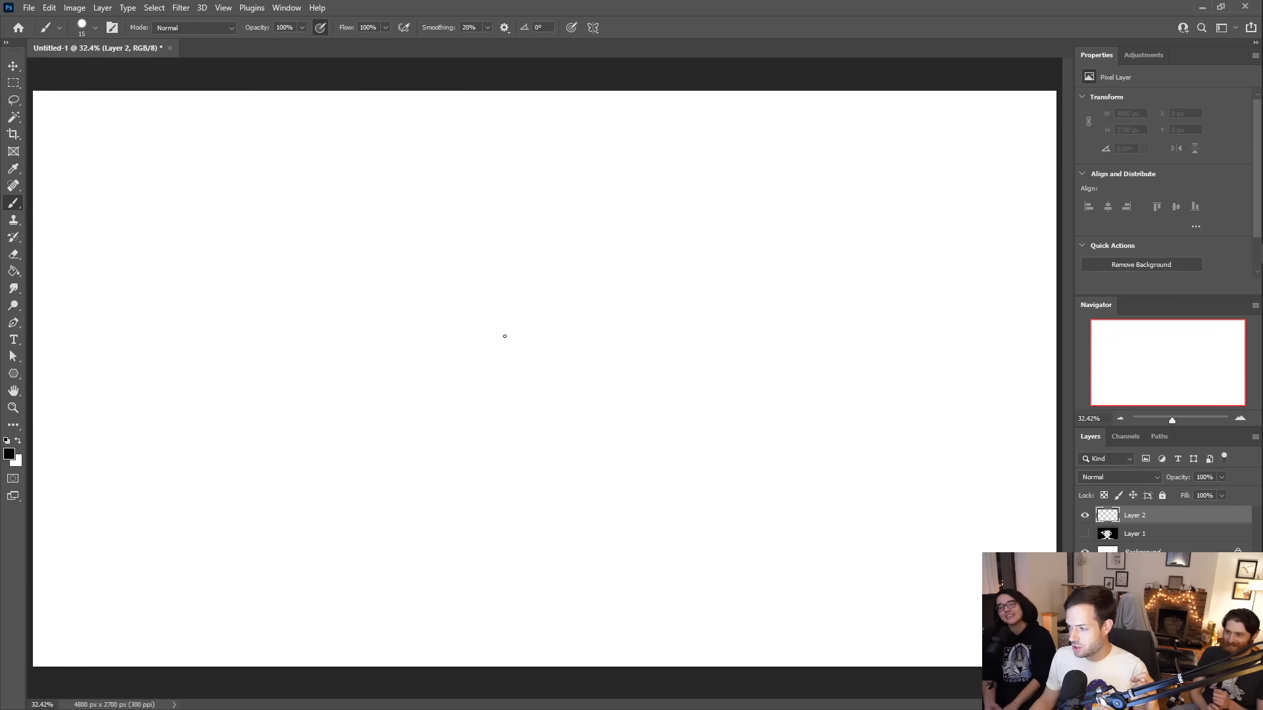
click(95, 28)
click(25, 176)
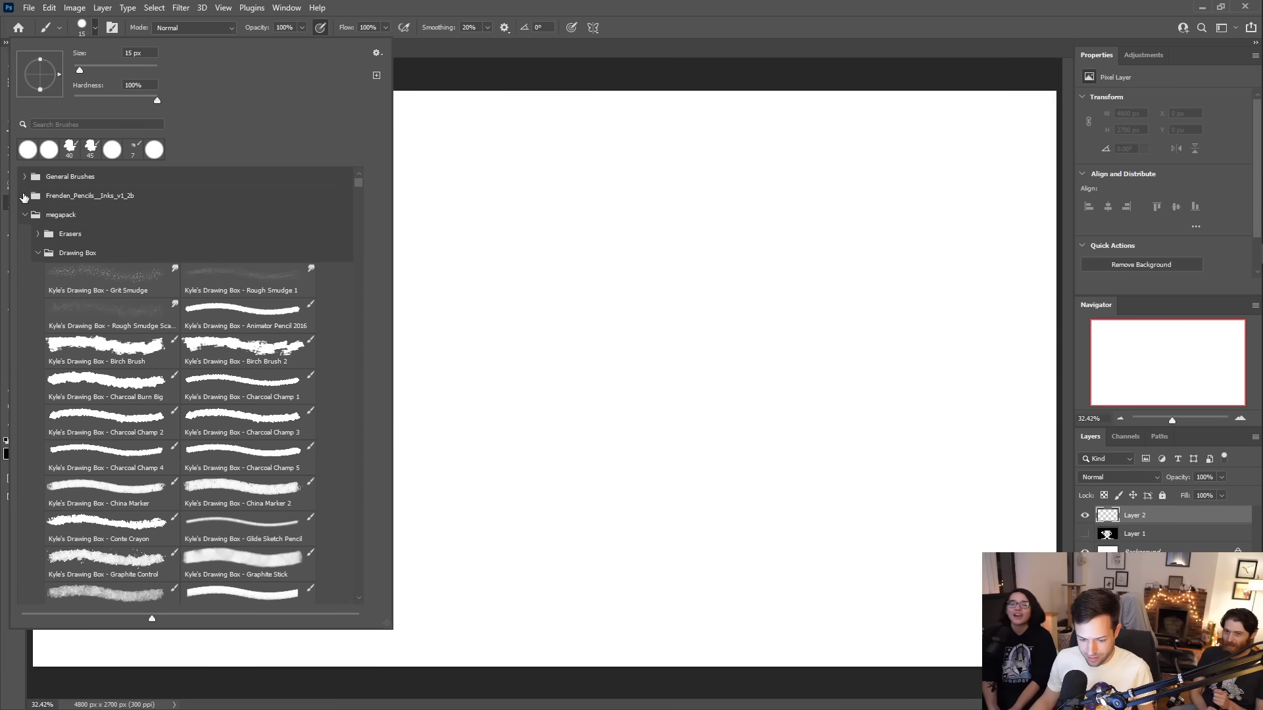
click(39, 253)
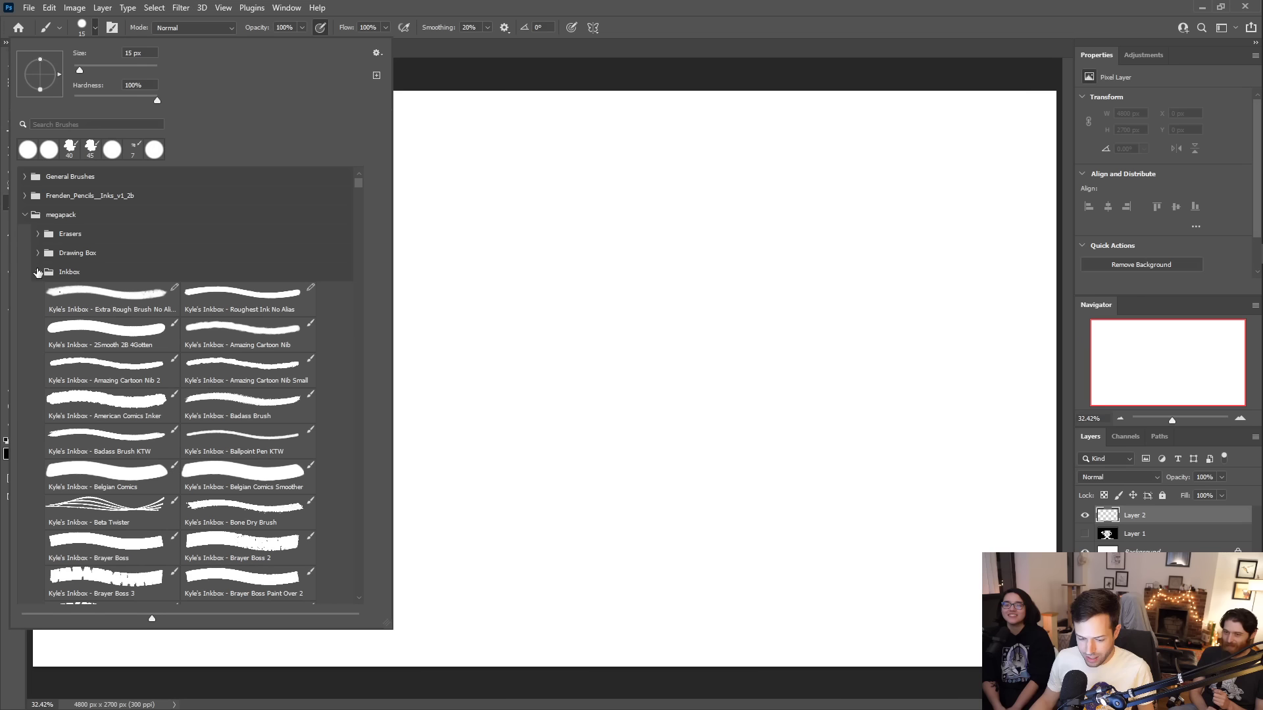
mouse_move(360, 184)
mouse_down()
mouse_move(369, 263)
mouse_move(349, 297)
mouse_up()
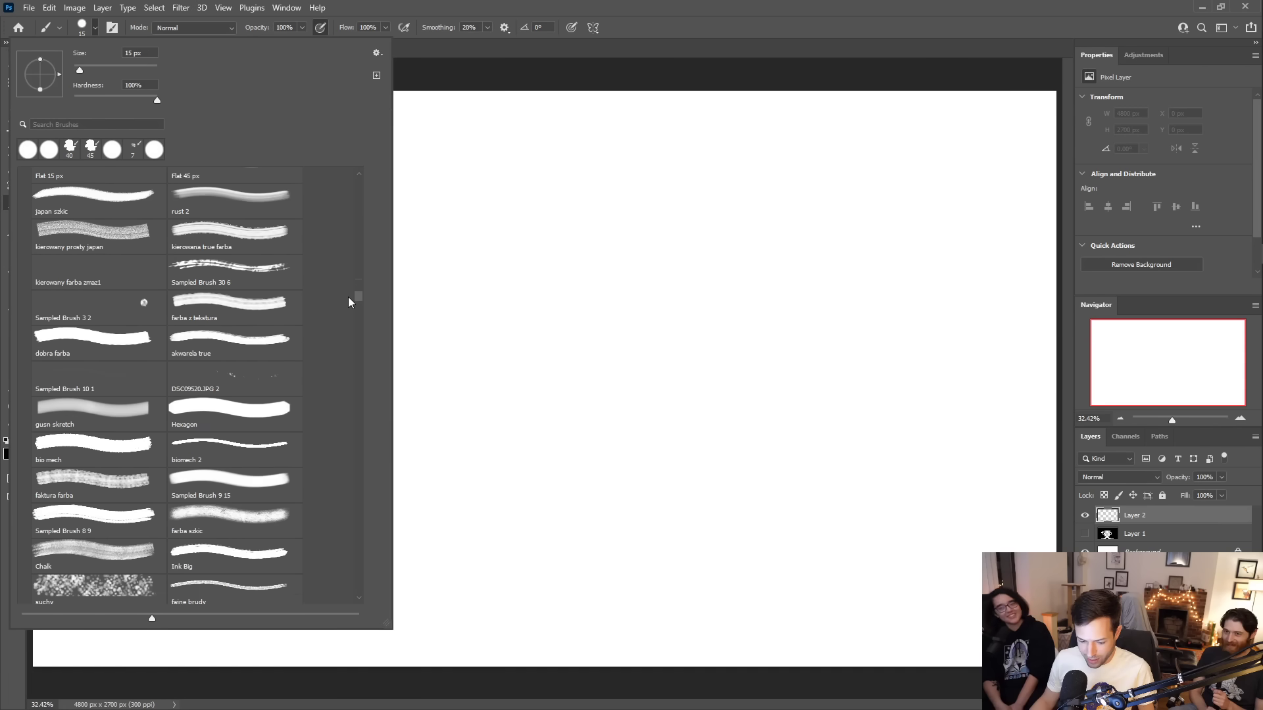
scroll(349, 297, down, 3)
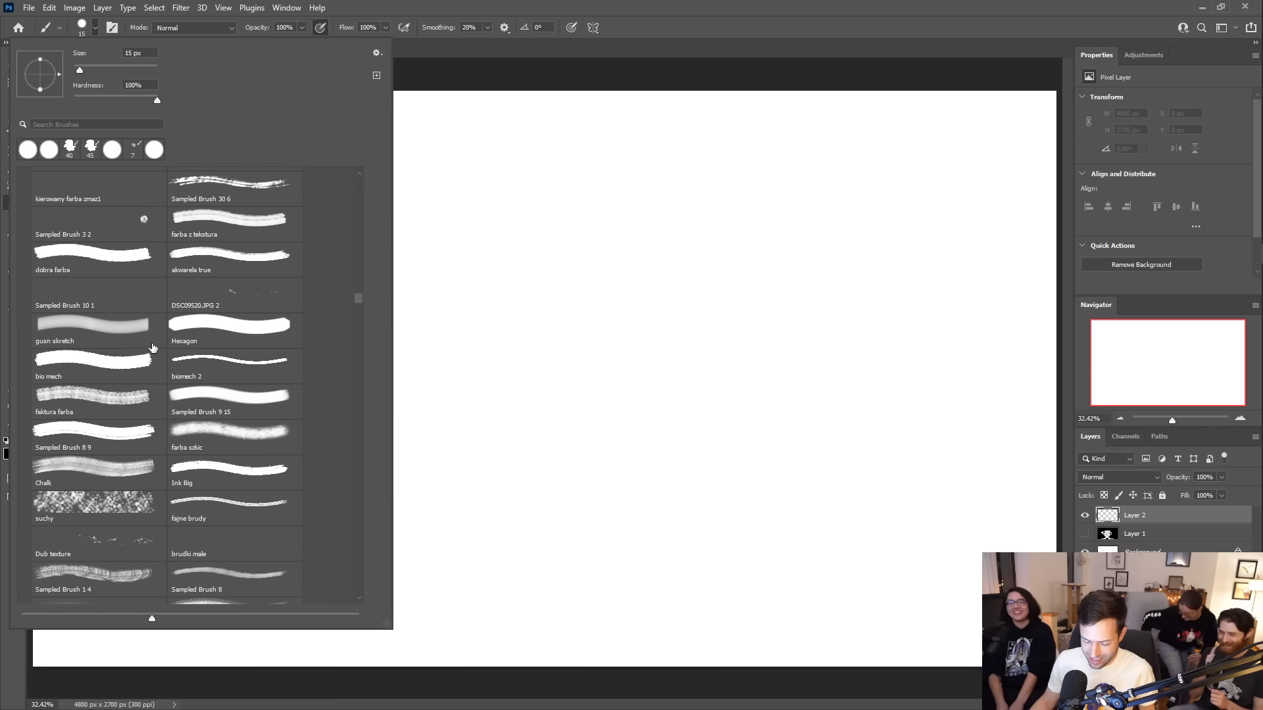
click(81, 333)
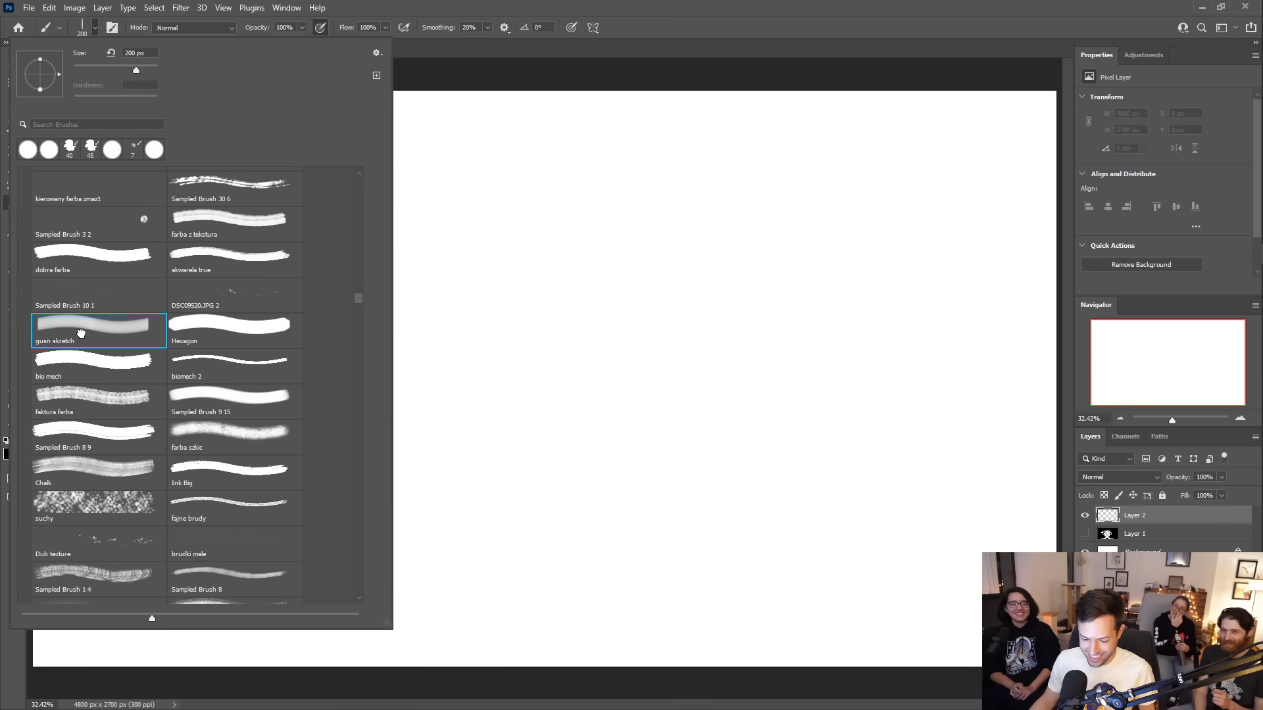
- Reduce the brush to 80 px and draw an angular, ribbon-like line of varying thickness near the canvas centre
drag(426, 329, 543, 340)
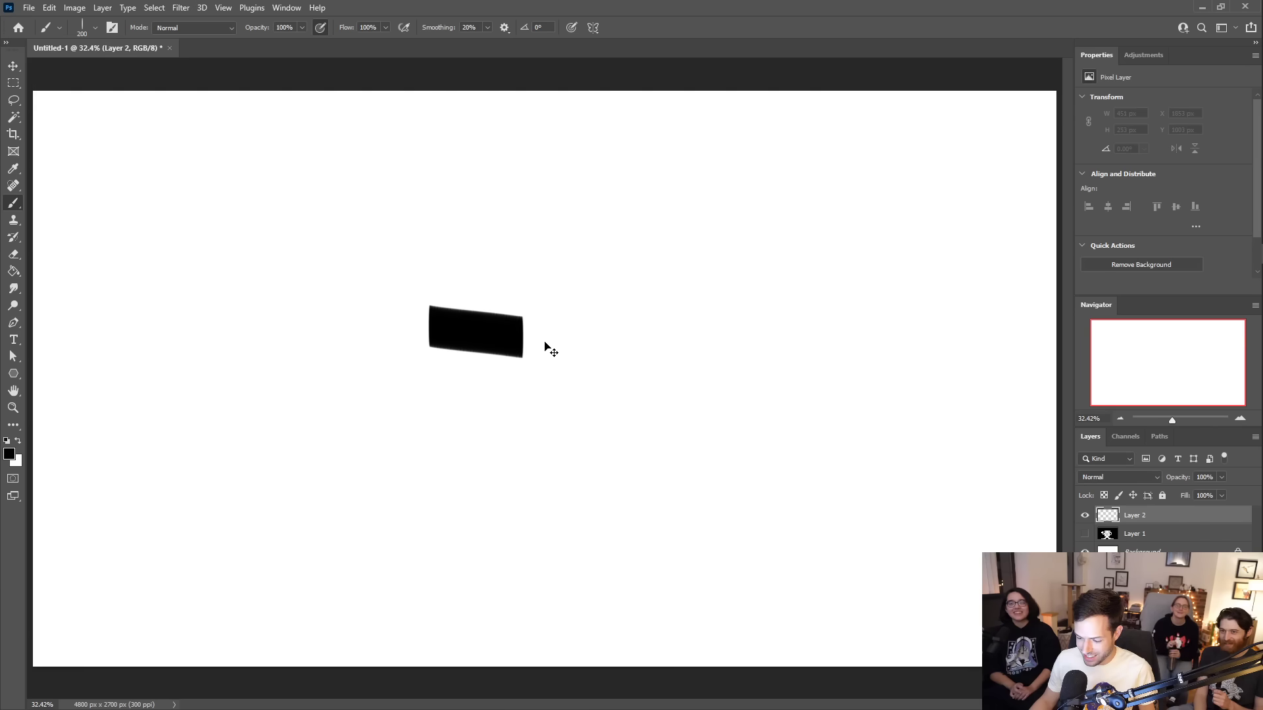
key(ctrl+z)
key(bracketleft)
key(bracketleft)
key(bracketleft)
key(bracketleft)
key(bracketleft)
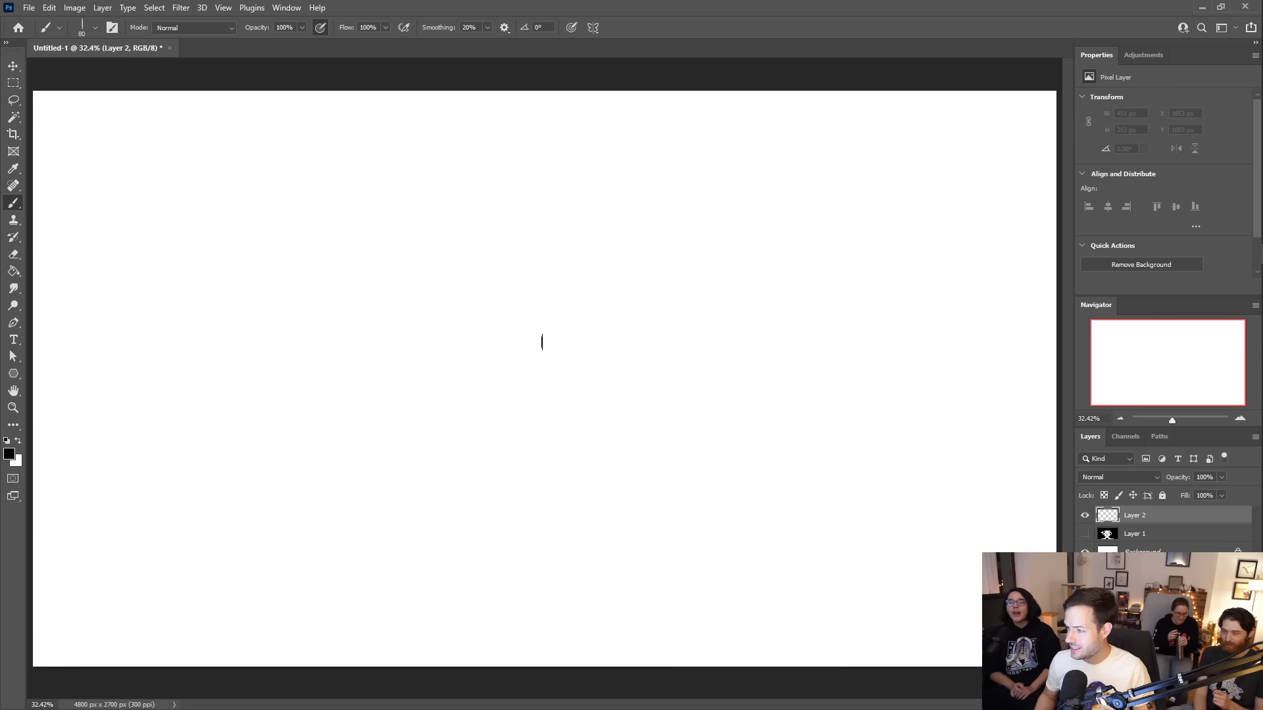
mouse_move(538, 447)
mouse_down()
mouse_move(534, 377)
mouse_move(616, 360)
mouse_move(618, 414)
mouse_move(595, 490)
mouse_move(632, 499)
mouse_move(688, 372)
mouse_up()
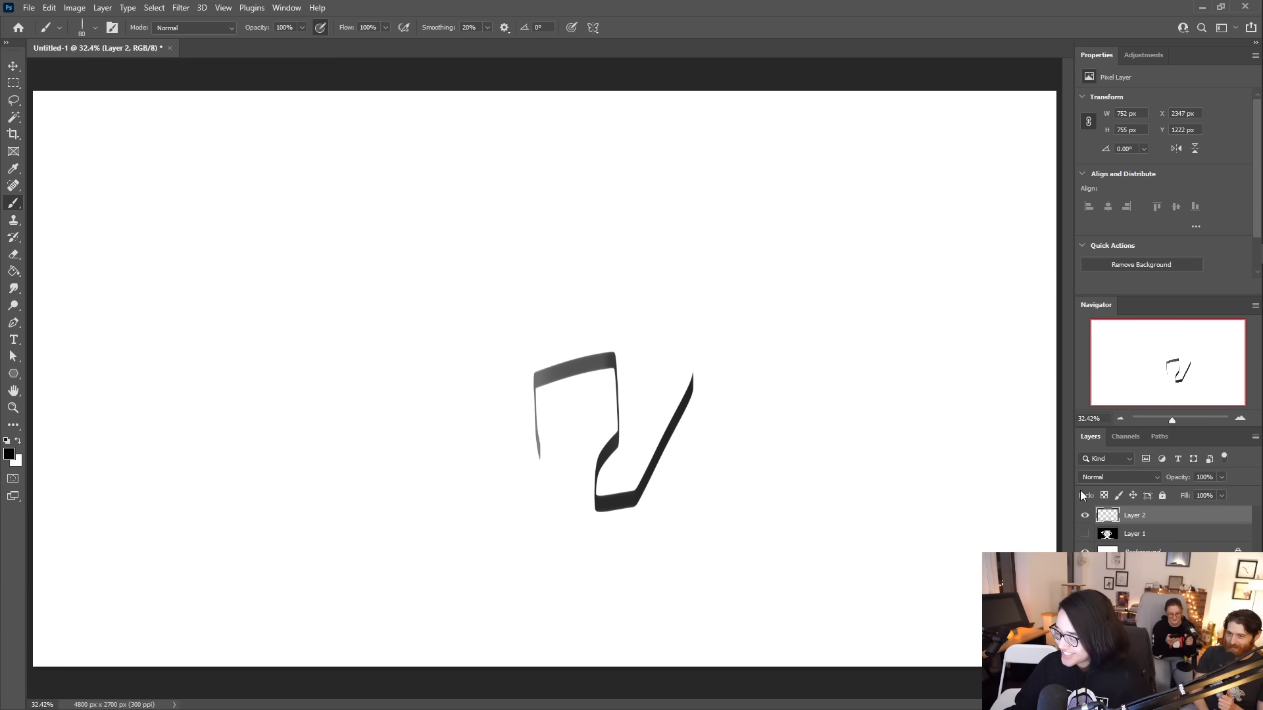
- Hide the ribbon-line layer, add a new layer and try a short scribble with the brush reduced to 42 px
click(1085, 515)
key(ctrl+shift+alt+n)
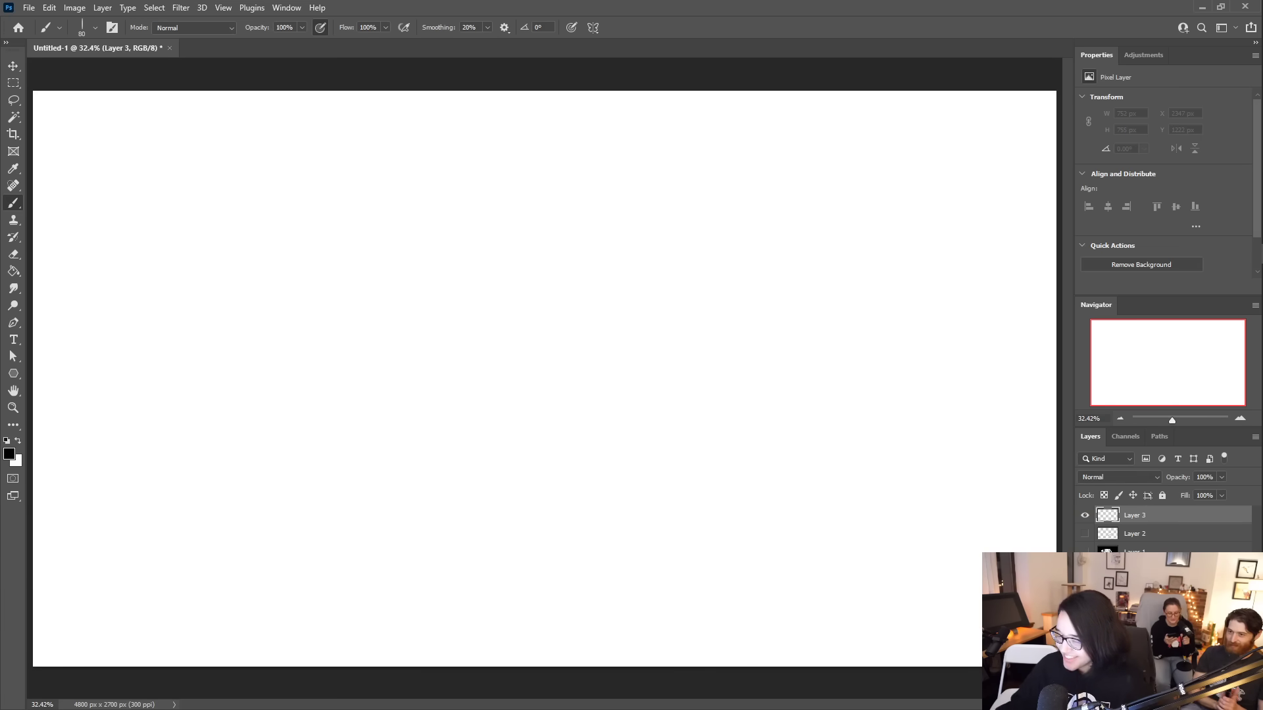
click(59, 28)
click(96, 27)
drag(110, 71, 89, 70)
mouse_move(526, 214)
mouse_down()
mouse_move(546, 284)
mouse_move(574, 261)
mouse_up()
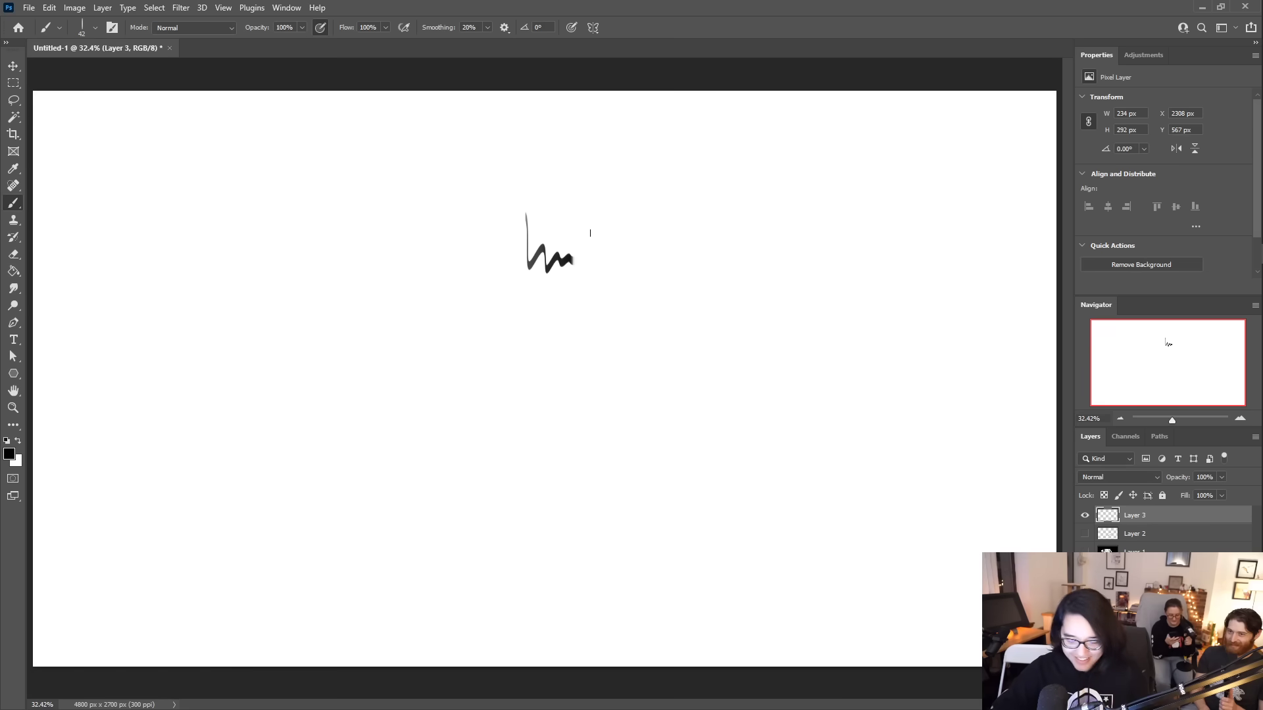
key(ctrl+z)
- Sketch a rough circle for the head in faint, broken strokes in the canvas's upper middle
drag(484, 252, 480, 305)
mouse_move(487, 213)
mouse_down()
mouse_move(519, 178)
mouse_move(576, 177)
mouse_up()
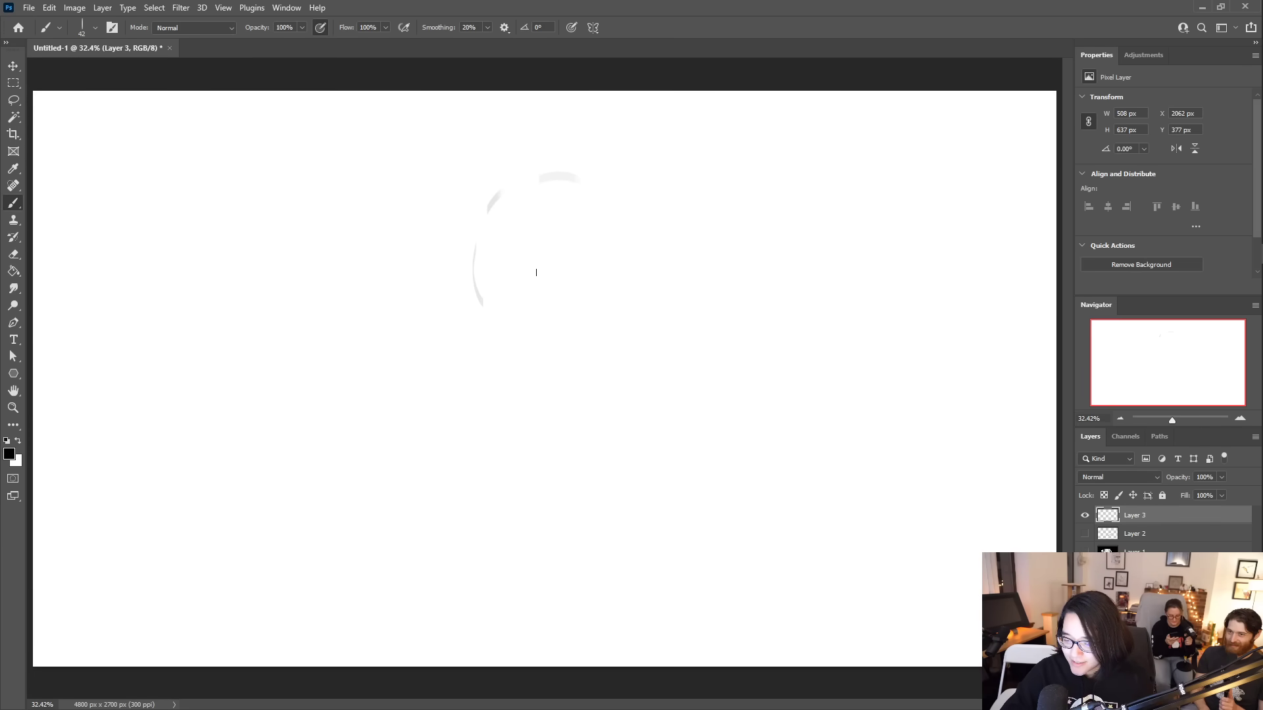
drag(624, 239, 624, 247)
mouse_move(516, 345)
mouse_down()
mouse_move(622, 297)
mouse_move(594, 319)
mouse_move(501, 327)
mouse_move(524, 340)
mouse_move(587, 320)
mouse_move(551, 332)
mouse_move(581, 334)
mouse_up()
key(ctrl+z)
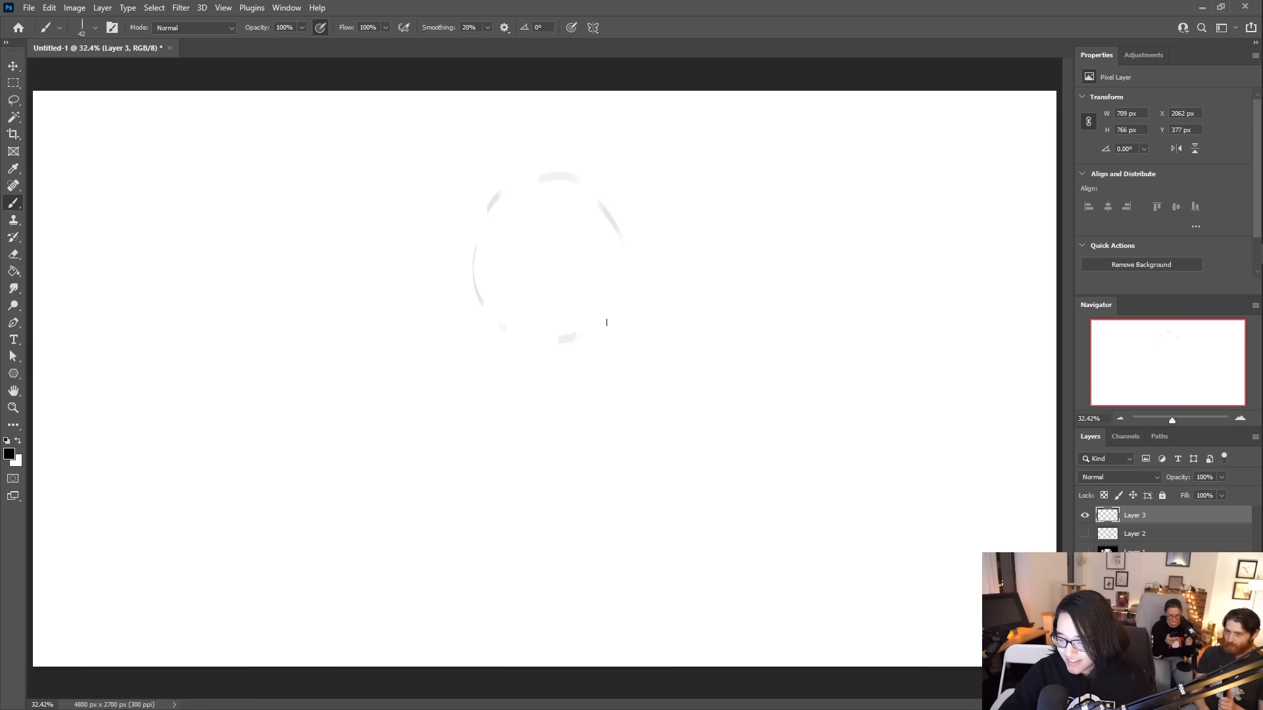
mouse_move(595, 190)
mouse_down()
mouse_move(631, 258)
mouse_move(621, 304)
mouse_up()
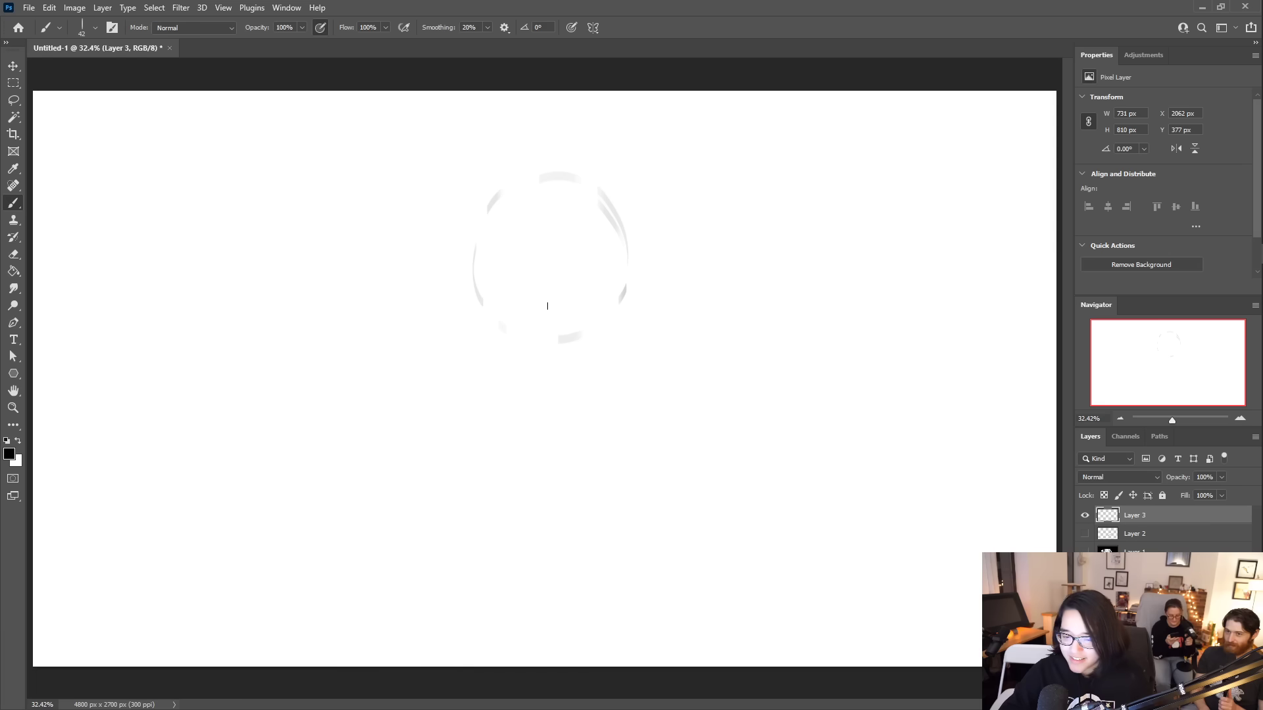
- Reduce the brush to 23 px and reinforce the head circle's lower right and upper left edges
click(94, 27)
click(81, 70)
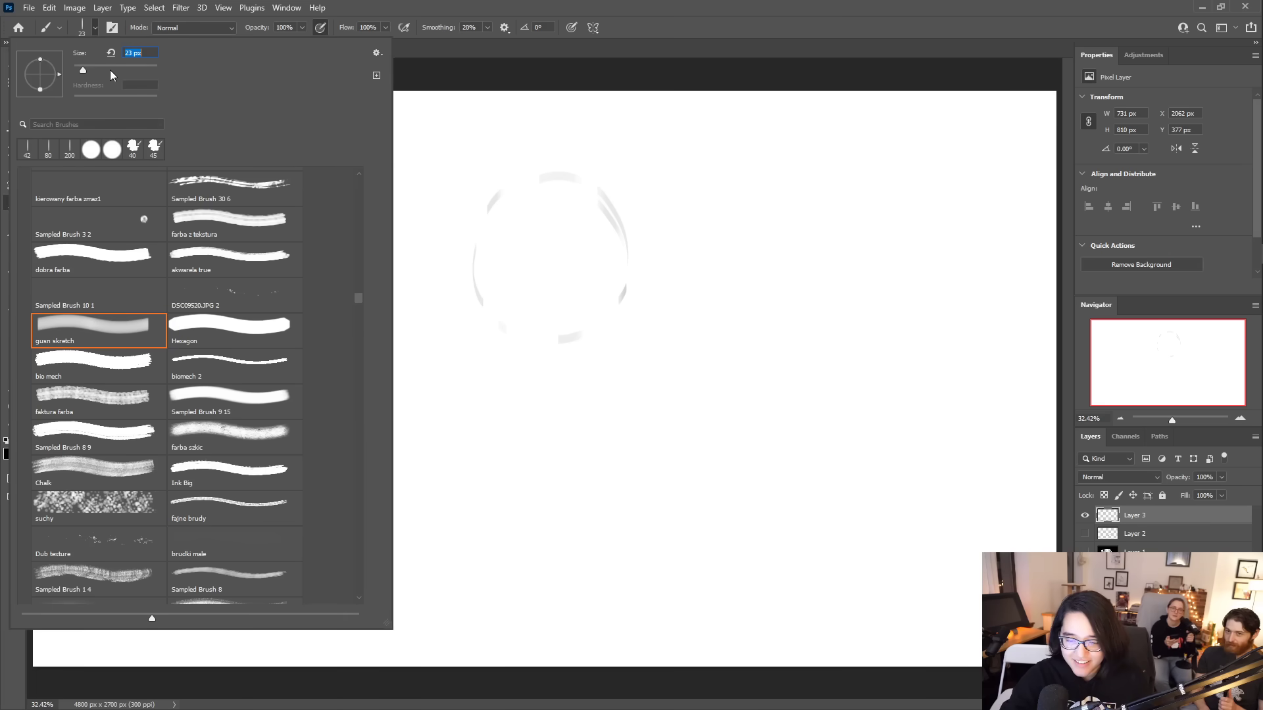
drag(596, 334, 625, 288)
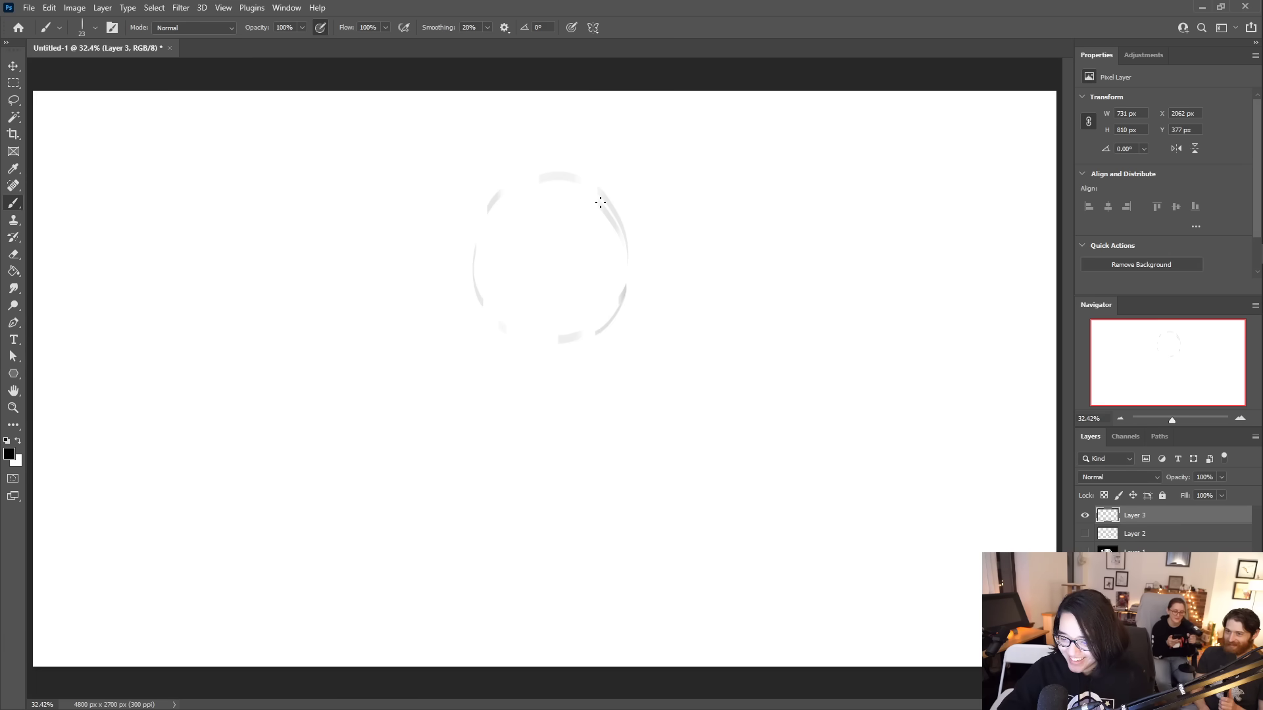
drag(493, 196, 477, 262)
drag(511, 181, 474, 257)
- Sketch a pointed muzzle projecting from the head's lower left, with a jaw line running back under the head
drag(451, 341, 434, 301)
key(ctrl+z)
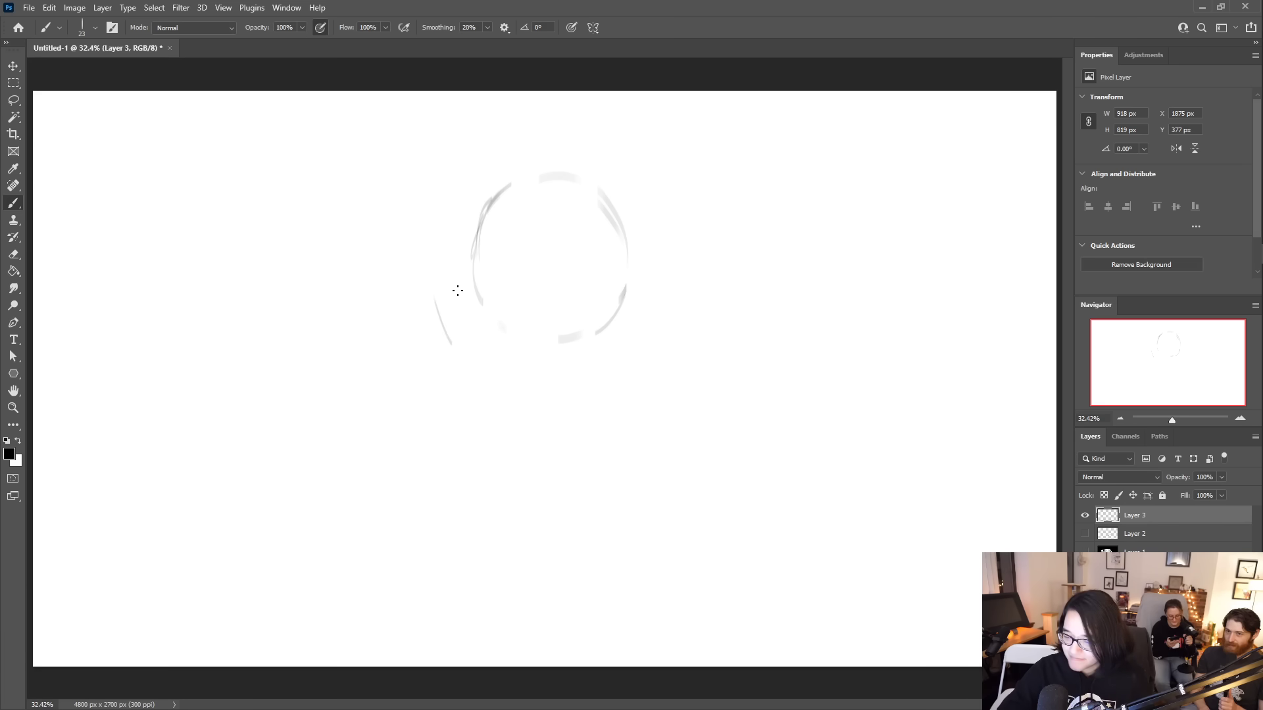
mouse_move(474, 270)
mouse_down()
mouse_move(422, 317)
mouse_move(467, 365)
mouse_move(497, 362)
mouse_up()
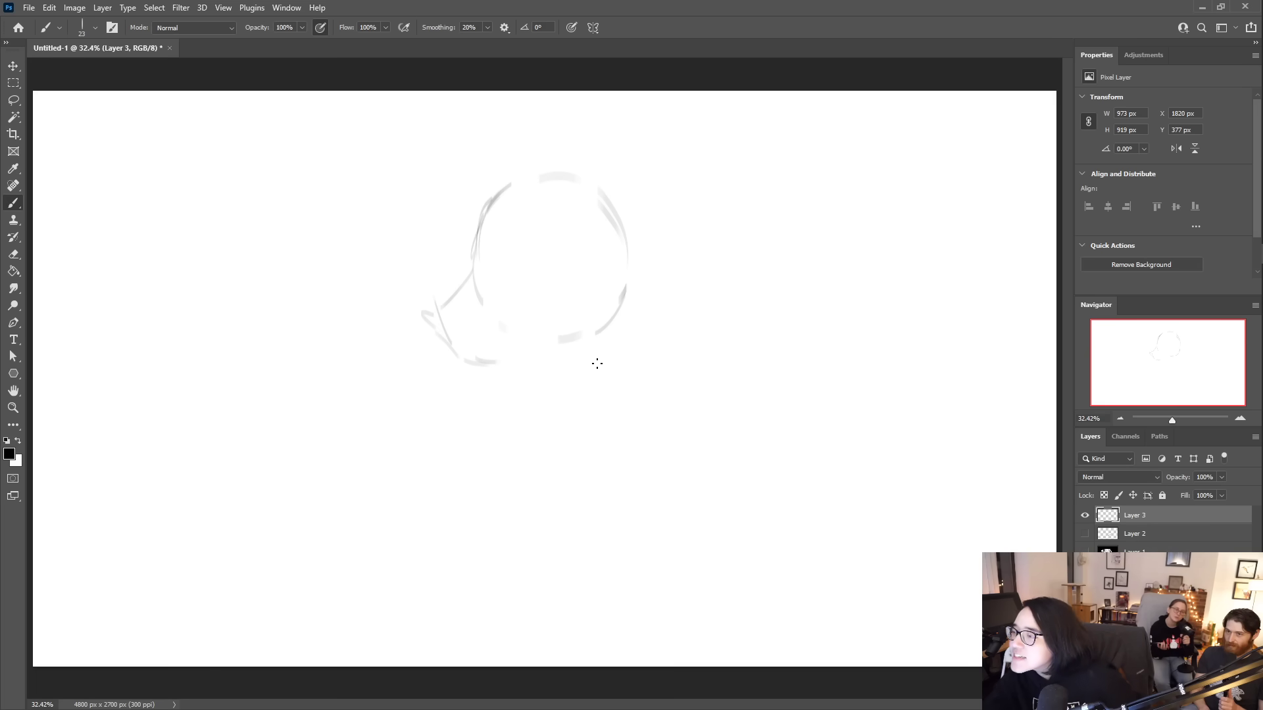
drag(486, 359, 531, 351)
- Sketch two long curved shoulder lines below the head
drag(418, 469, 424, 453)
drag(447, 434, 564, 396)
mouse_move(454, 431)
mouse_down()
mouse_move(627, 390)
mouse_move(773, 414)
mouse_up()
mouse_move(390, 495)
mouse_down()
mouse_move(578, 408)
mouse_move(766, 465)
mouse_up()
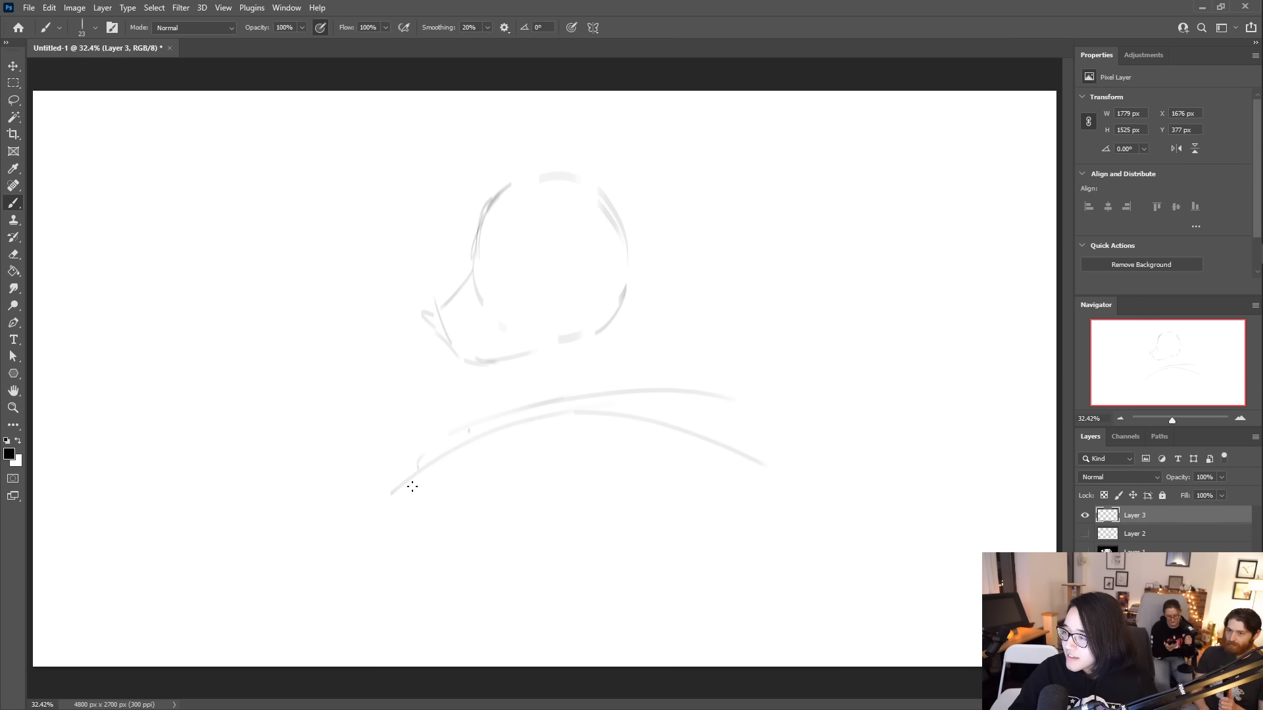
- Rough in the left side of the torso and its curved lower edge beneath the shoulder lines
mouse_move(400, 513)
mouse_down()
mouse_move(429, 572)
mouse_move(609, 578)
mouse_up()
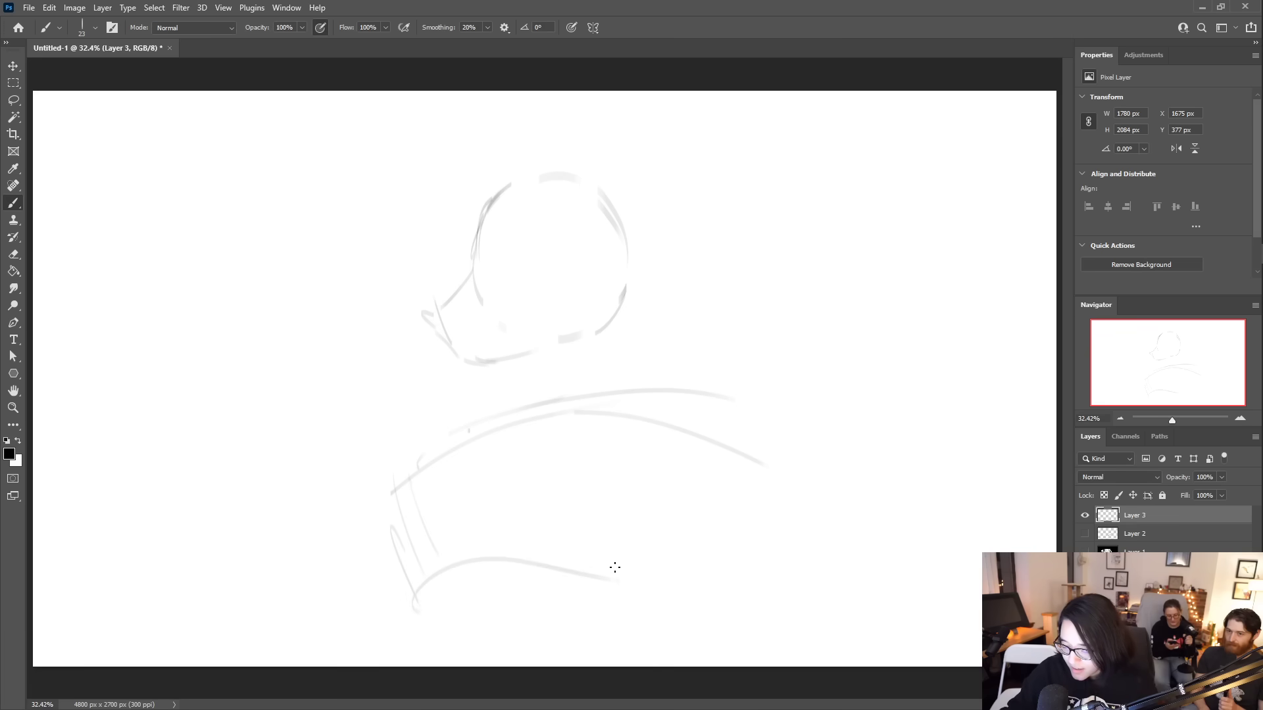
drag(527, 606, 639, 569)
drag(708, 492, 639, 570)
- Sketch both sides of the neck connecting the head to the shoulders
drag(505, 361, 518, 403)
drag(520, 416, 498, 434)
mouse_move(609, 315)
mouse_down()
mouse_move(621, 427)
mouse_move(609, 321)
mouse_move(633, 436)
mouse_move(610, 362)
mouse_move(633, 400)
mouse_move(672, 392)
mouse_up()
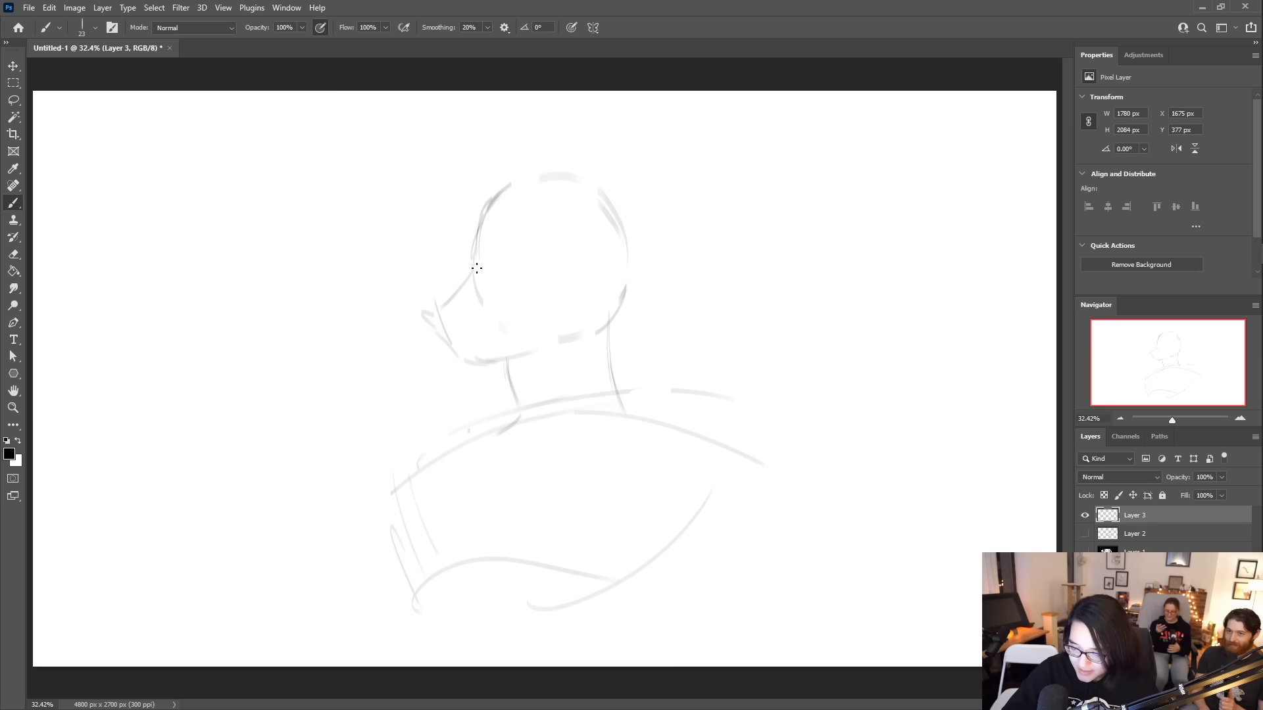
- Darken the muzzle, mouth and forehead contours, fill in a black nose and retrace the top and back of the head
mouse_move(492, 201)
mouse_down()
mouse_move(464, 244)
mouse_move(475, 229)
mouse_move(467, 274)
mouse_move(470, 263)
mouse_move(427, 293)
mouse_move(445, 304)
mouse_move(471, 267)
mouse_move(442, 301)
mouse_move(451, 335)
mouse_move(437, 313)
mouse_move(461, 340)
mouse_move(451, 336)
mouse_move(506, 354)
mouse_move(477, 352)
mouse_move(513, 352)
mouse_up()
mouse_move(434, 315)
mouse_down()
mouse_move(438, 299)
mouse_move(454, 306)
mouse_move(442, 318)
mouse_move(458, 297)
mouse_move(434, 305)
mouse_move(450, 304)
mouse_up()
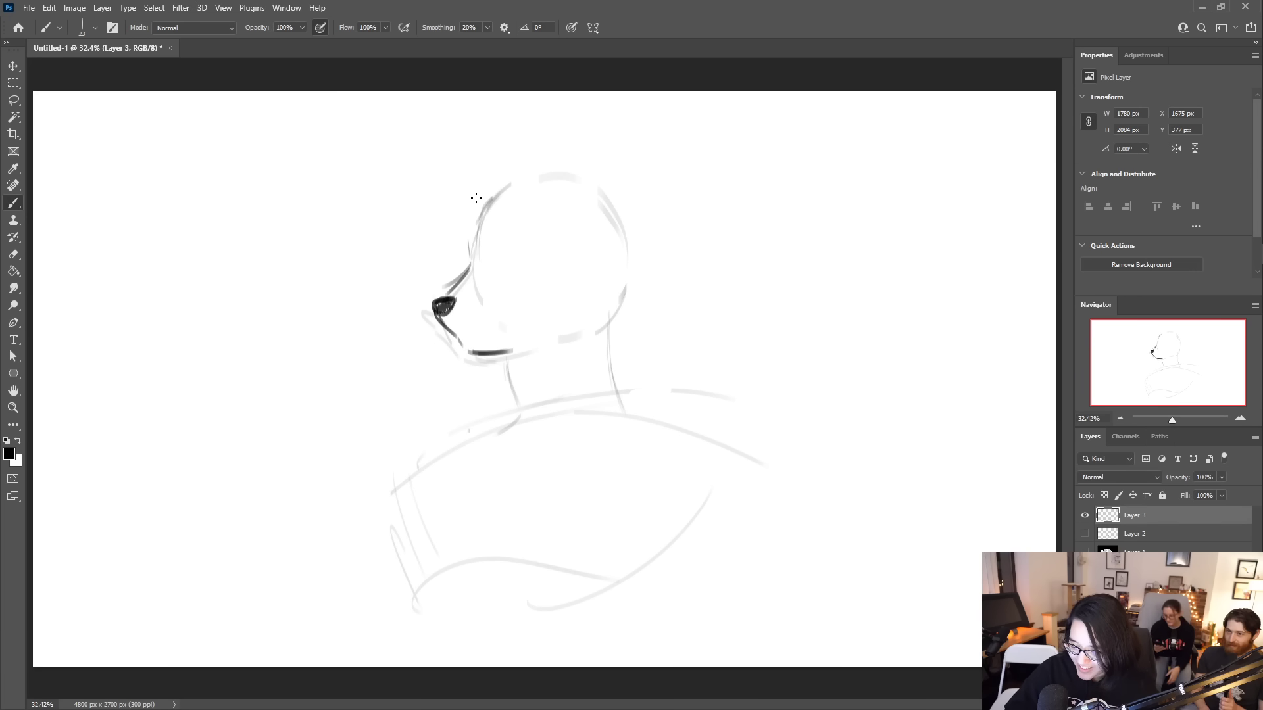
drag(465, 249, 489, 208)
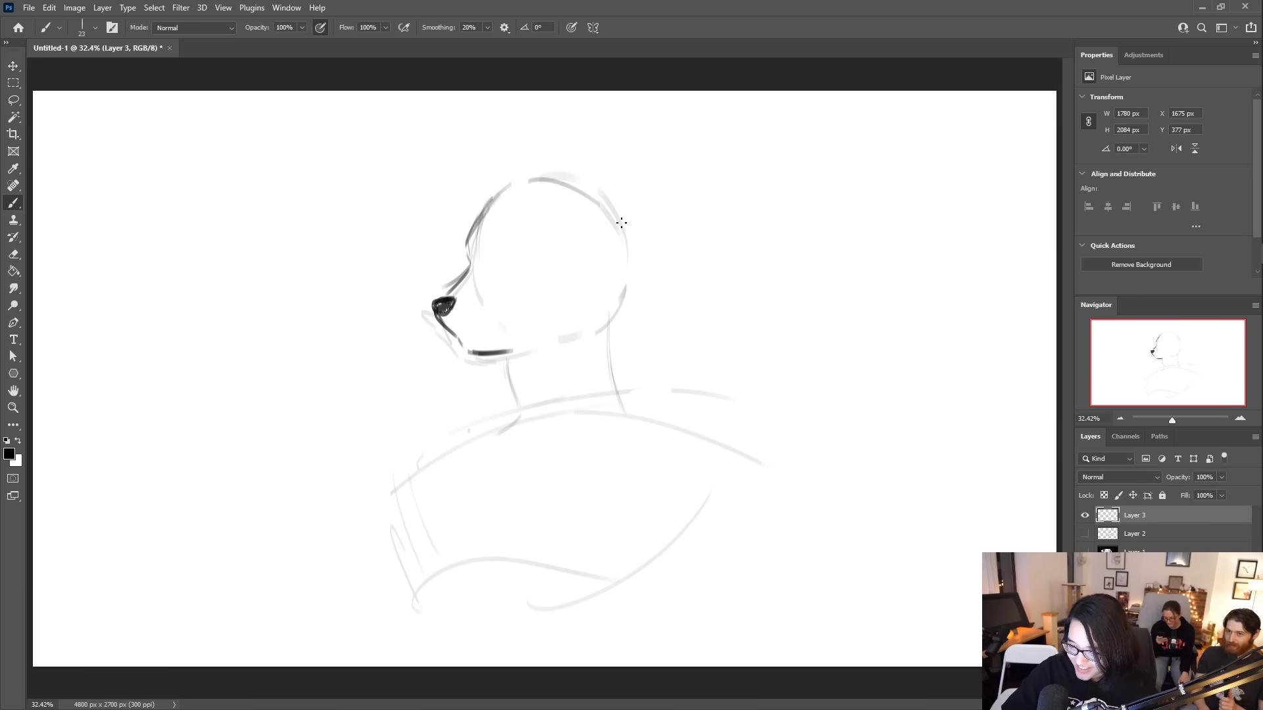
mouse_move(538, 181)
mouse_down()
mouse_move(620, 206)
mouse_move(582, 195)
mouse_move(614, 205)
mouse_move(619, 247)
mouse_up()
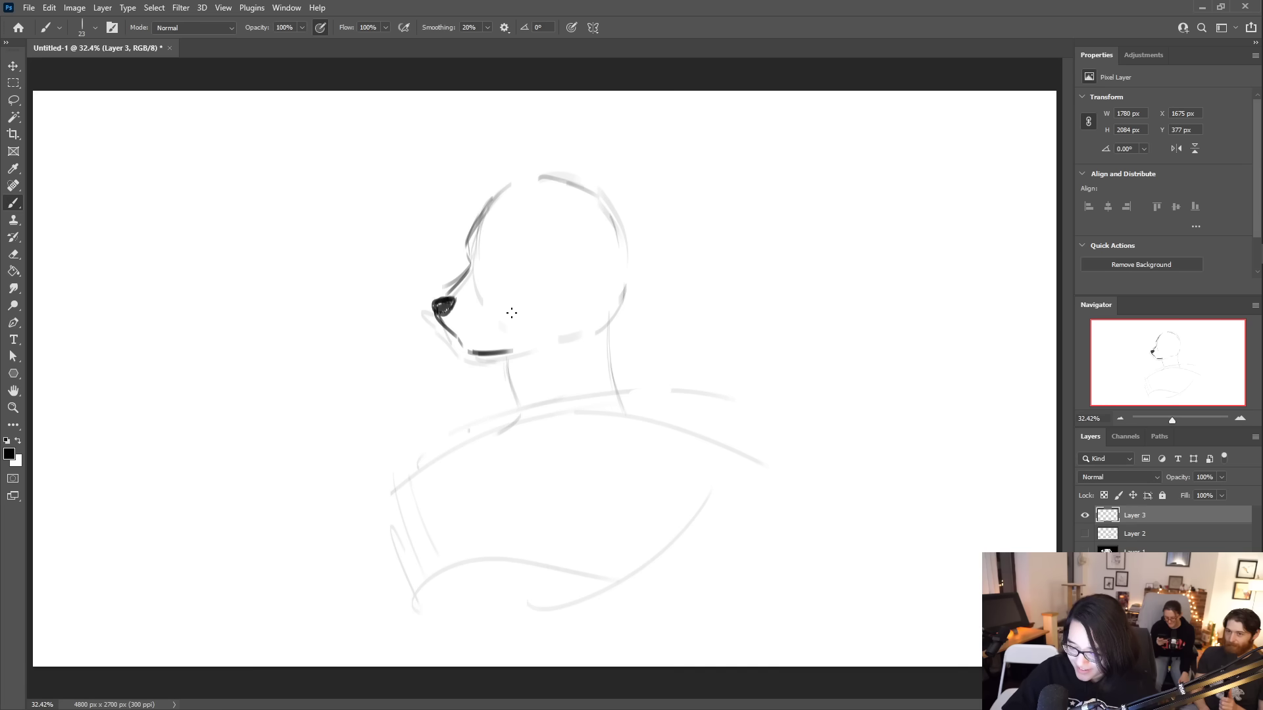
- Extend the jaw line and sketch two tiers of a ruffled neck cloth with vertical folds below the chin
drag(528, 347, 563, 337)
mouse_move(519, 384)
mouse_down()
mouse_move(432, 463)
mouse_move(423, 439)
mouse_move(402, 456)
mouse_move(434, 478)
mouse_move(563, 487)
mouse_up()
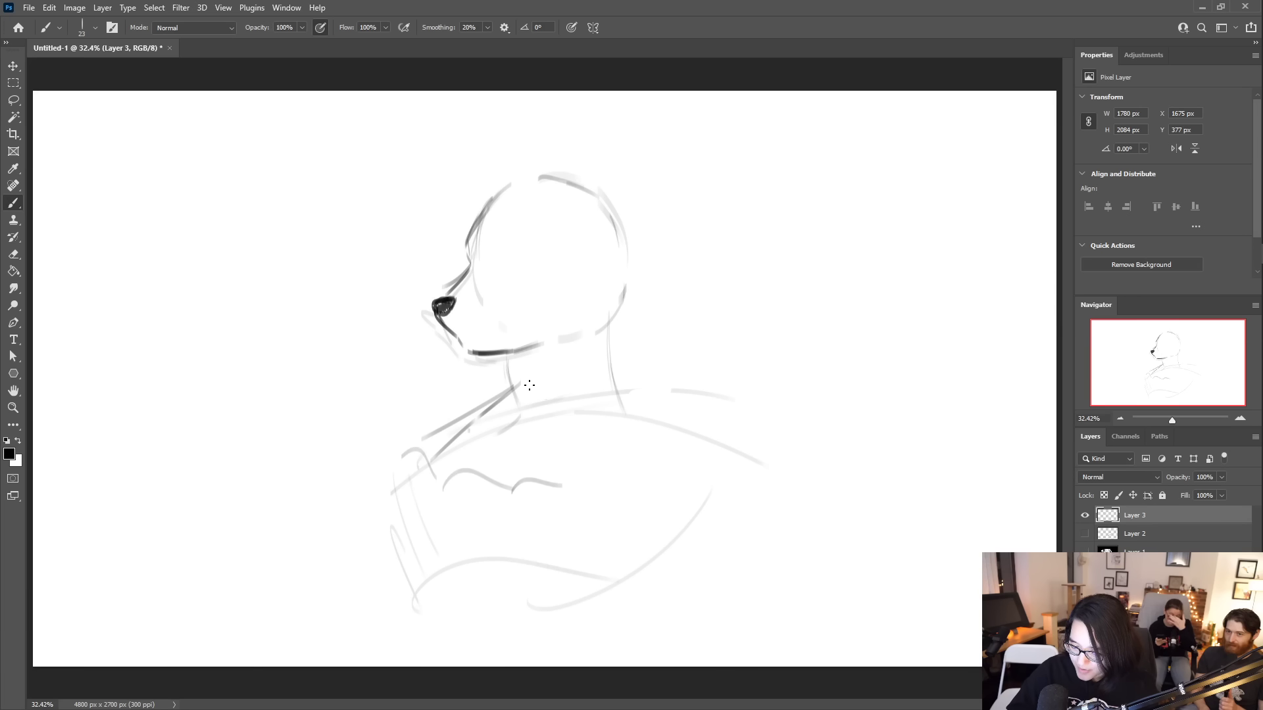
mouse_move(524, 383)
mouse_down()
mouse_move(556, 444)
mouse_move(549, 460)
mouse_move(532, 391)
mouse_move(509, 465)
mouse_up()
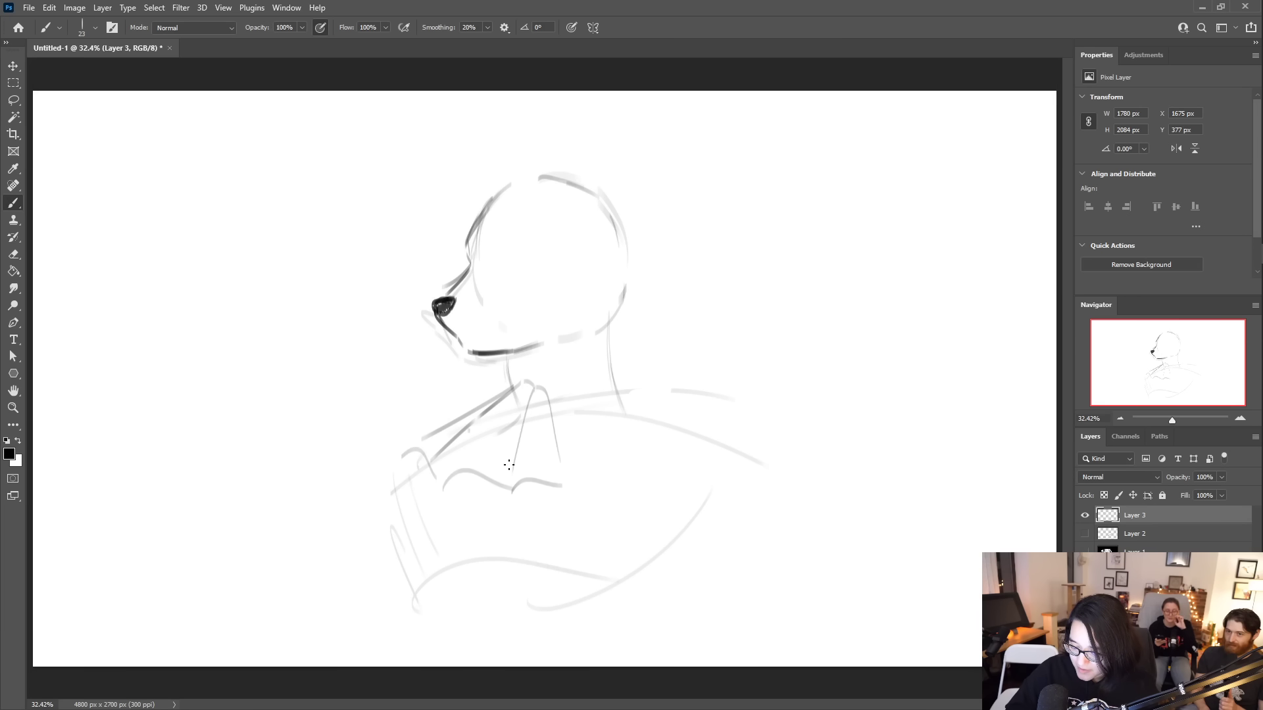
mouse_move(409, 476)
mouse_down()
mouse_move(447, 517)
mouse_move(518, 527)
mouse_move(490, 517)
mouse_move(569, 510)
mouse_up()
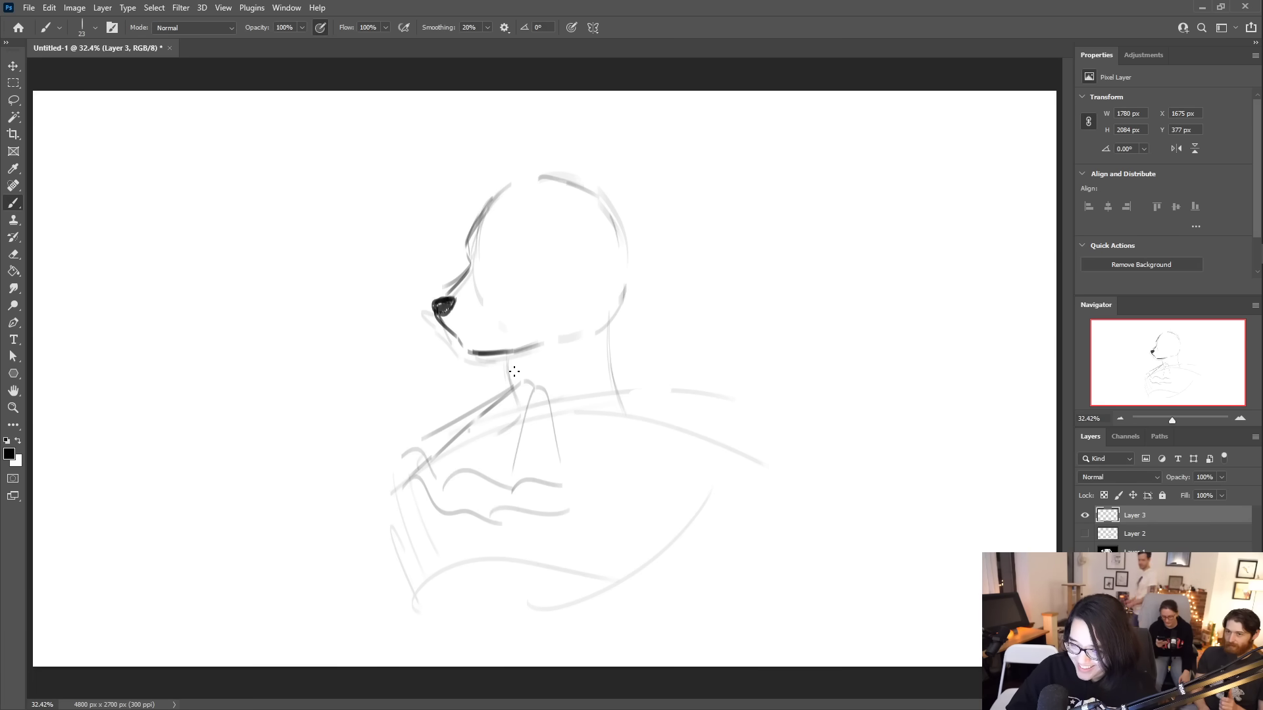
- Darken the upper ruffle tier's wavy edge and folds, and add short fur strokes under the chin
mouse_move(512, 383)
mouse_down()
mouse_move(392, 449)
mouse_move(410, 440)
mouse_move(507, 487)
mouse_move(556, 485)
mouse_up()
drag(519, 381, 554, 482)
mouse_move(499, 359)
mouse_down()
mouse_move(478, 381)
mouse_move(491, 393)
mouse_move(505, 399)
mouse_move(515, 372)
mouse_up()
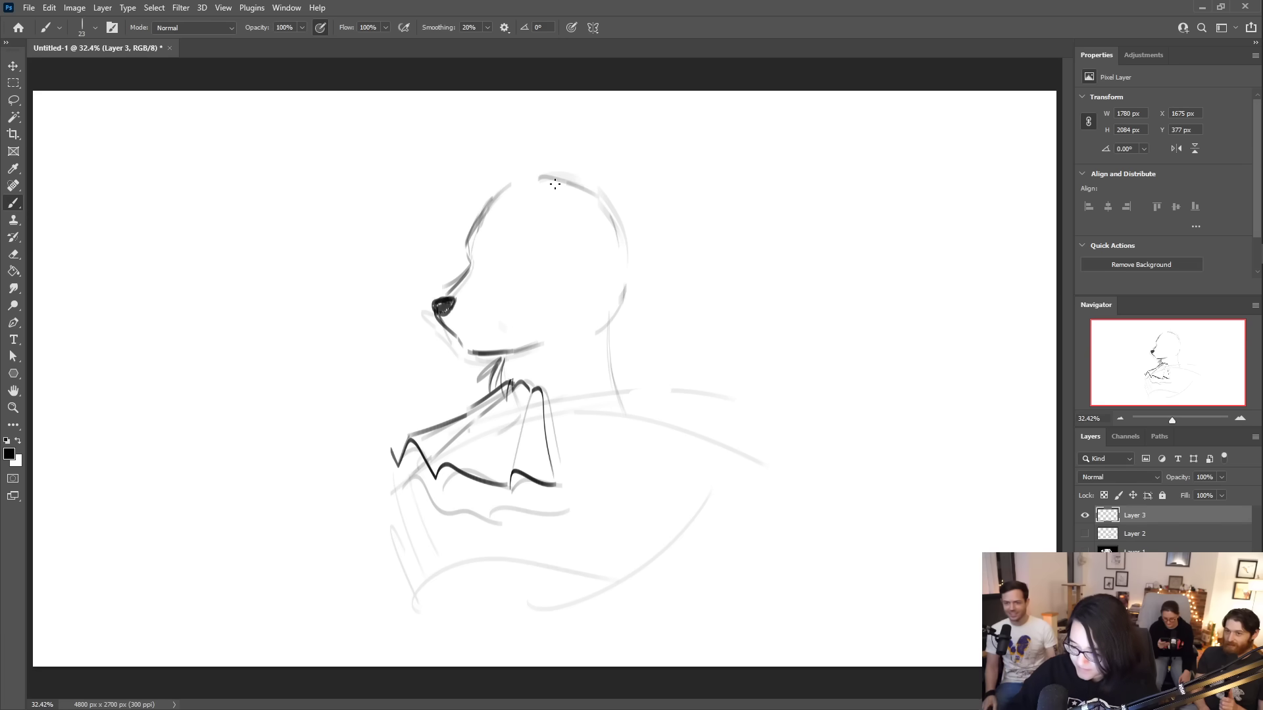
- Draw a curved upper eyelid on the face and sketch two pointed ears on top of the head
mouse_move(513, 253)
mouse_down()
mouse_move(518, 272)
mouse_move(550, 263)
mouse_up()
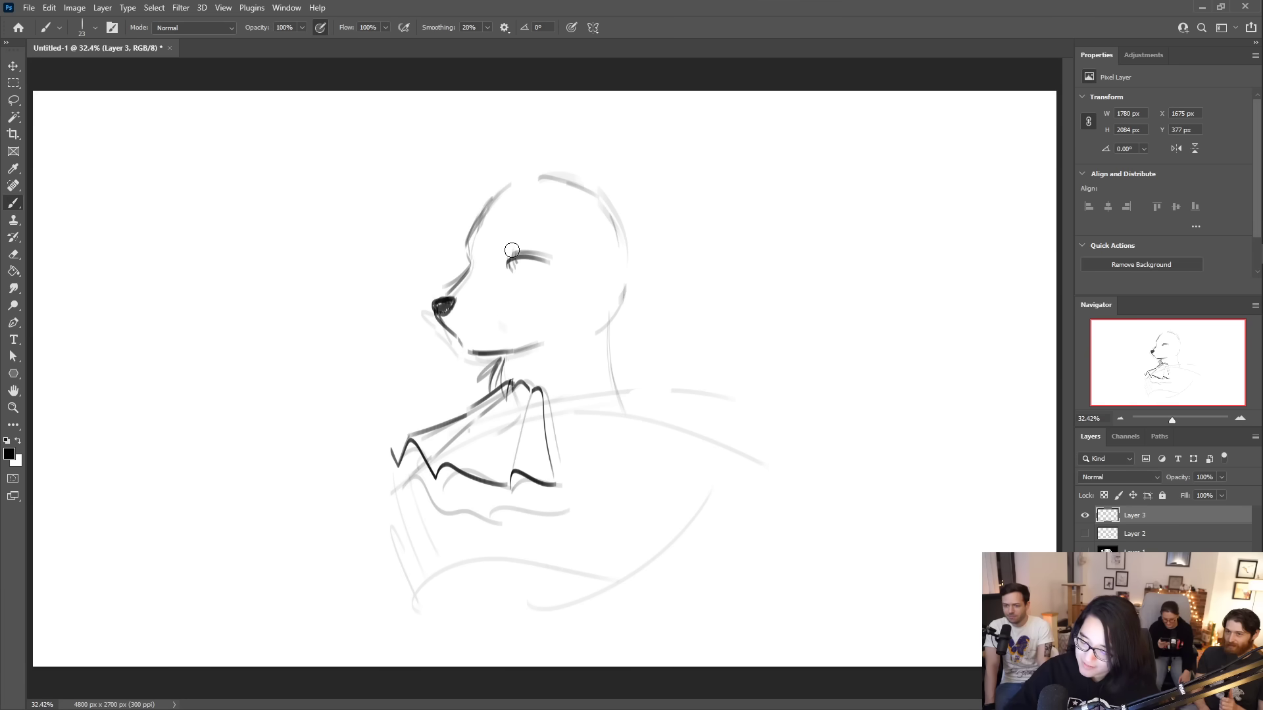
drag(508, 266, 551, 262)
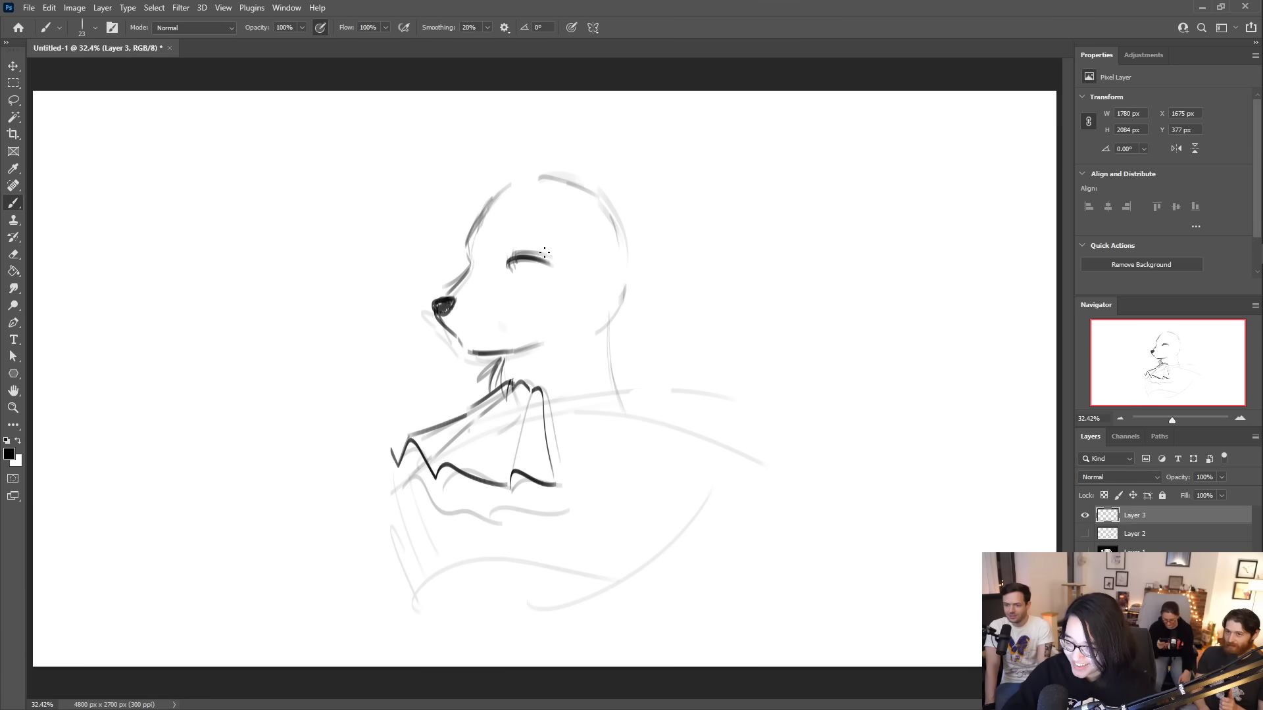
mouse_move(476, 194)
mouse_down()
mouse_move(497, 183)
mouse_move(449, 175)
mouse_up()
drag(470, 223, 476, 226)
drag(608, 207, 577, 160)
mouse_move(564, 135)
mouse_down()
mouse_move(566, 202)
mouse_move(560, 153)
mouse_move(605, 217)
mouse_up()
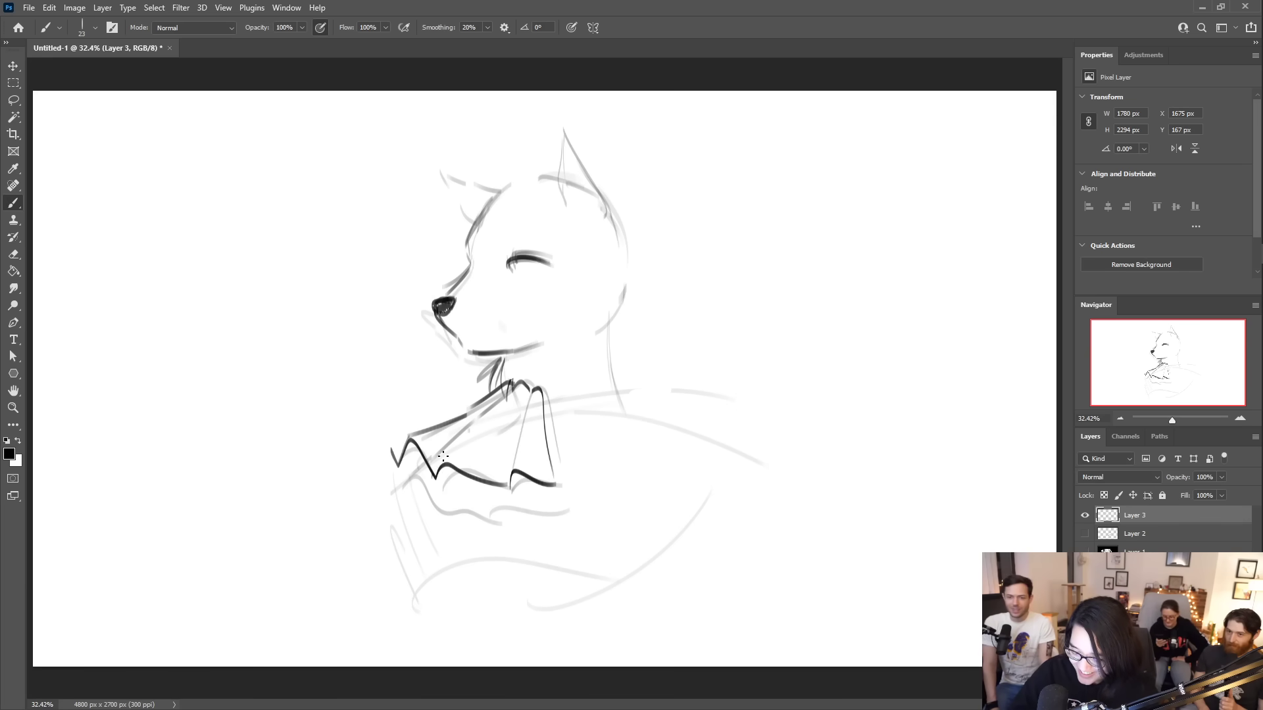
- Darken the lower ruffle tier's wavy edge, and redraw the neck fur beneath the chin with a tuft behind the neck
mouse_move(421, 452)
mouse_down()
mouse_move(404, 471)
mouse_move(443, 508)
mouse_move(493, 511)
mouse_move(531, 503)
mouse_move(565, 453)
mouse_move(559, 428)
mouse_move(554, 510)
mouse_move(524, 469)
mouse_move(486, 509)
mouse_move(505, 483)
mouse_move(458, 483)
mouse_up()
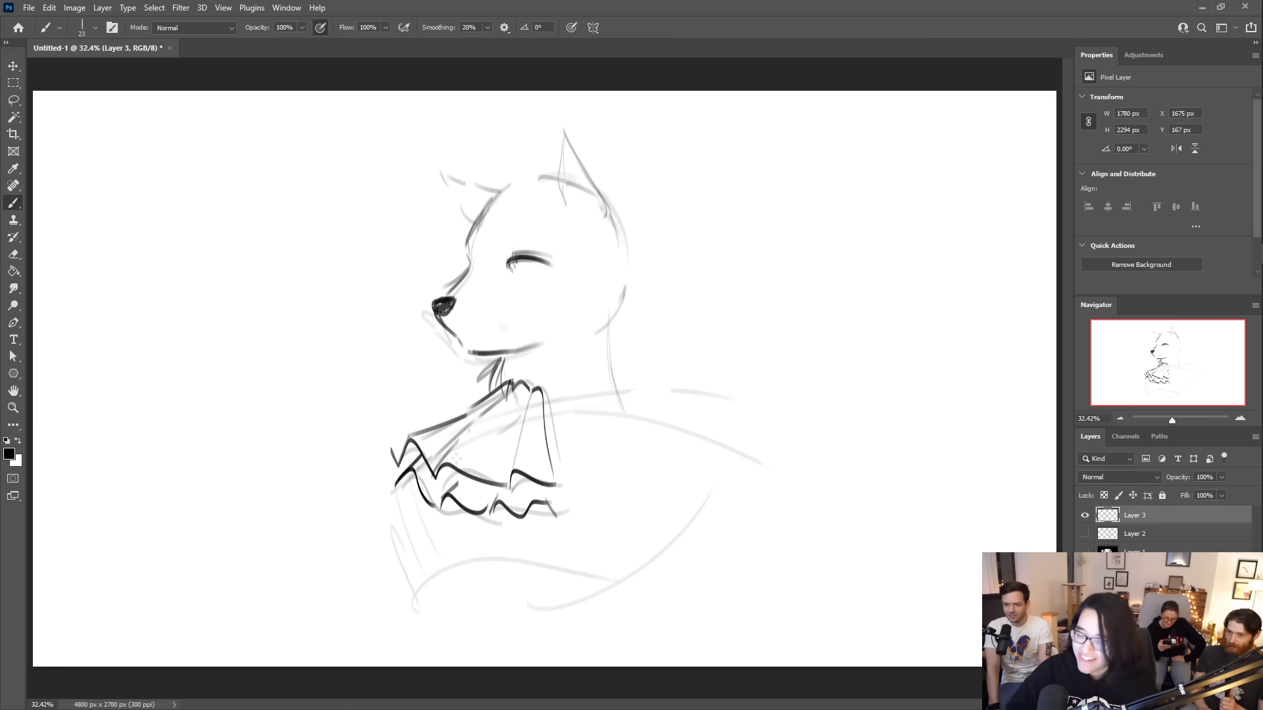
mouse_move(478, 359)
mouse_down()
mouse_move(462, 384)
mouse_move(471, 399)
mouse_up()
key(ctrl+z)
key(ctrl+z)
key(ctrl+z)
key(ctrl+z)
key(ctrl+z)
key(ctrl+z)
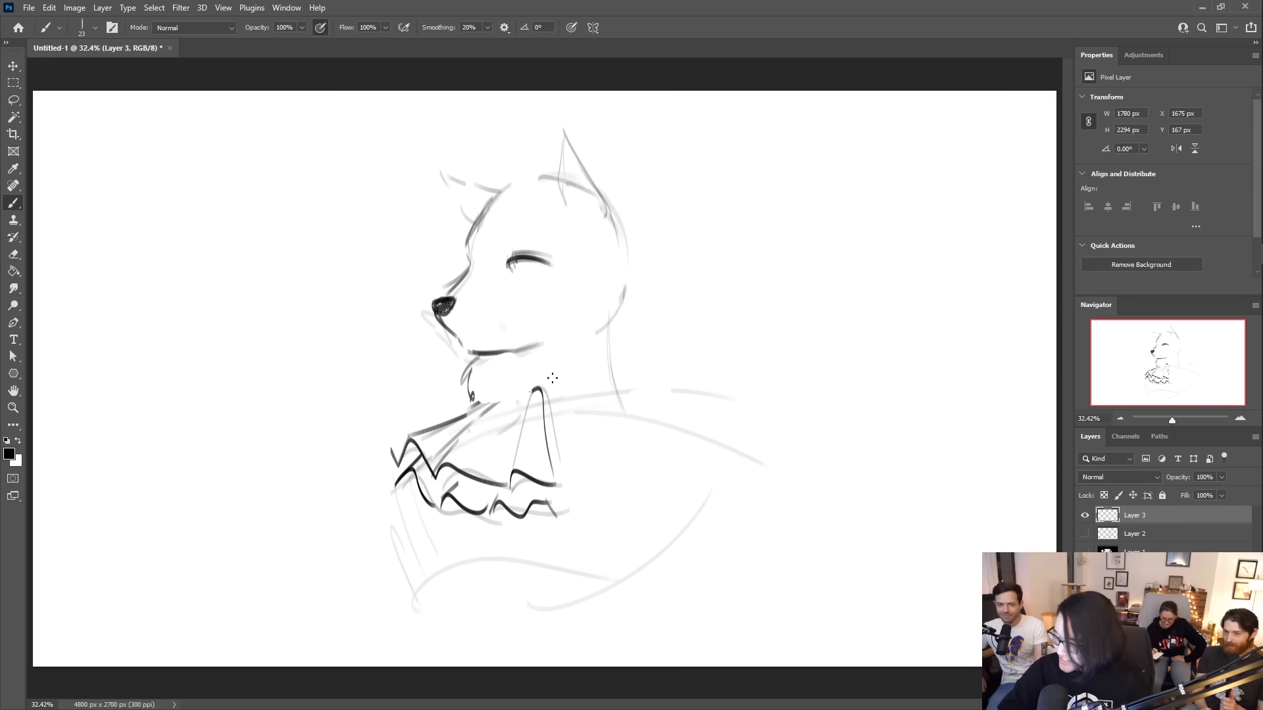
drag(471, 374, 493, 408)
mouse_move(486, 386)
mouse_down()
mouse_move(503, 404)
mouse_move(528, 394)
mouse_up()
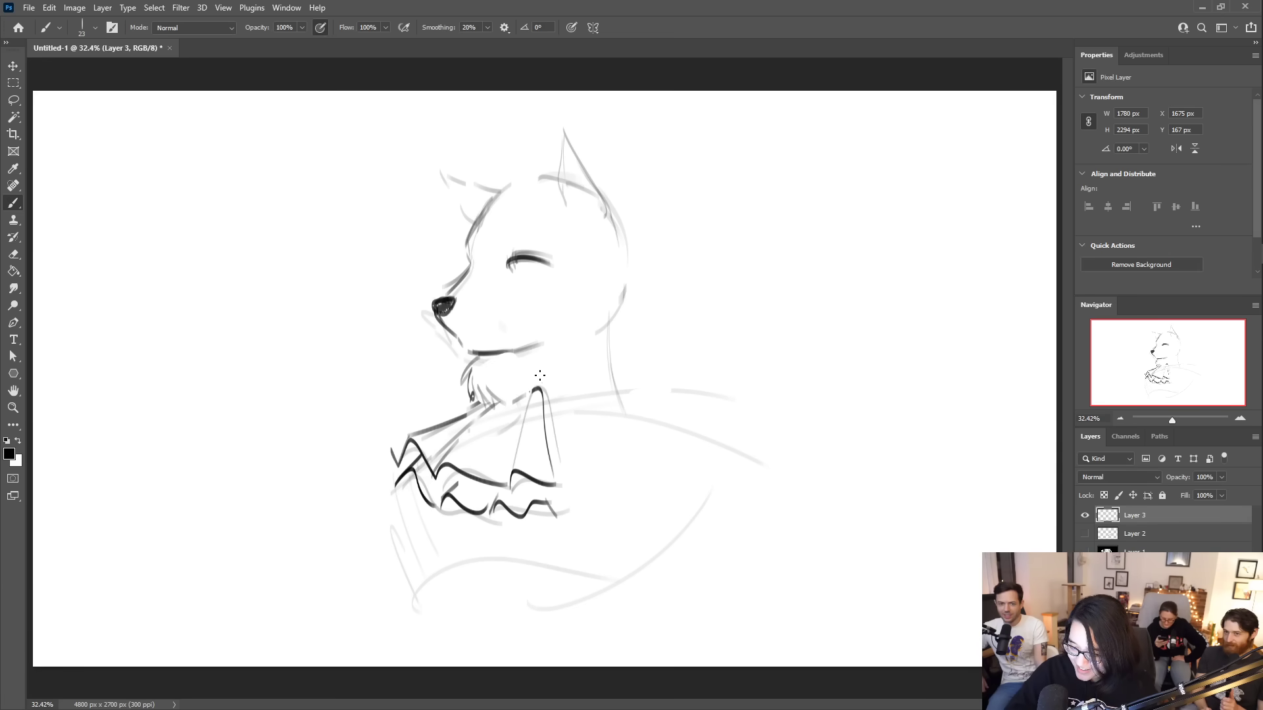
mouse_move(629, 305)
mouse_down()
mouse_move(655, 342)
mouse_move(646, 382)
mouse_up()
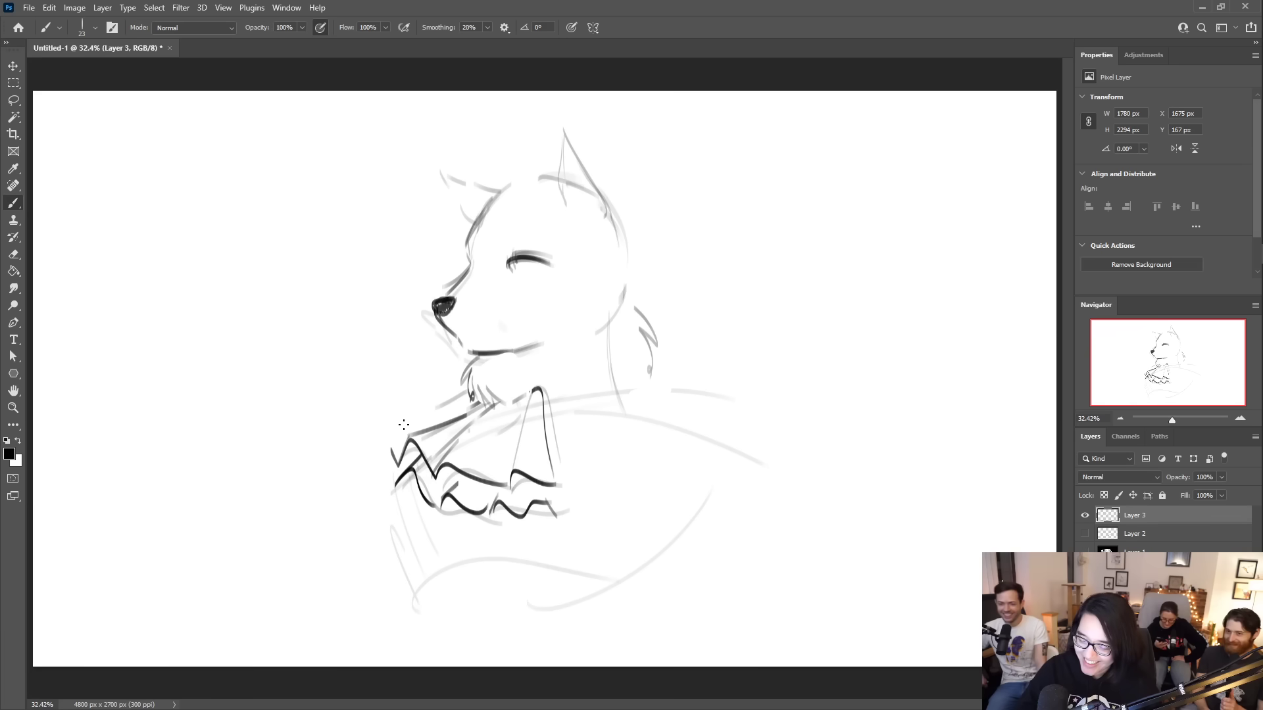
- Try out a shoulder contour in front of the ruffles and sketch thin fold lines along the collar and chest
mouse_move(353, 463)
mouse_down()
mouse_move(366, 429)
mouse_move(454, 402)
mouse_up()
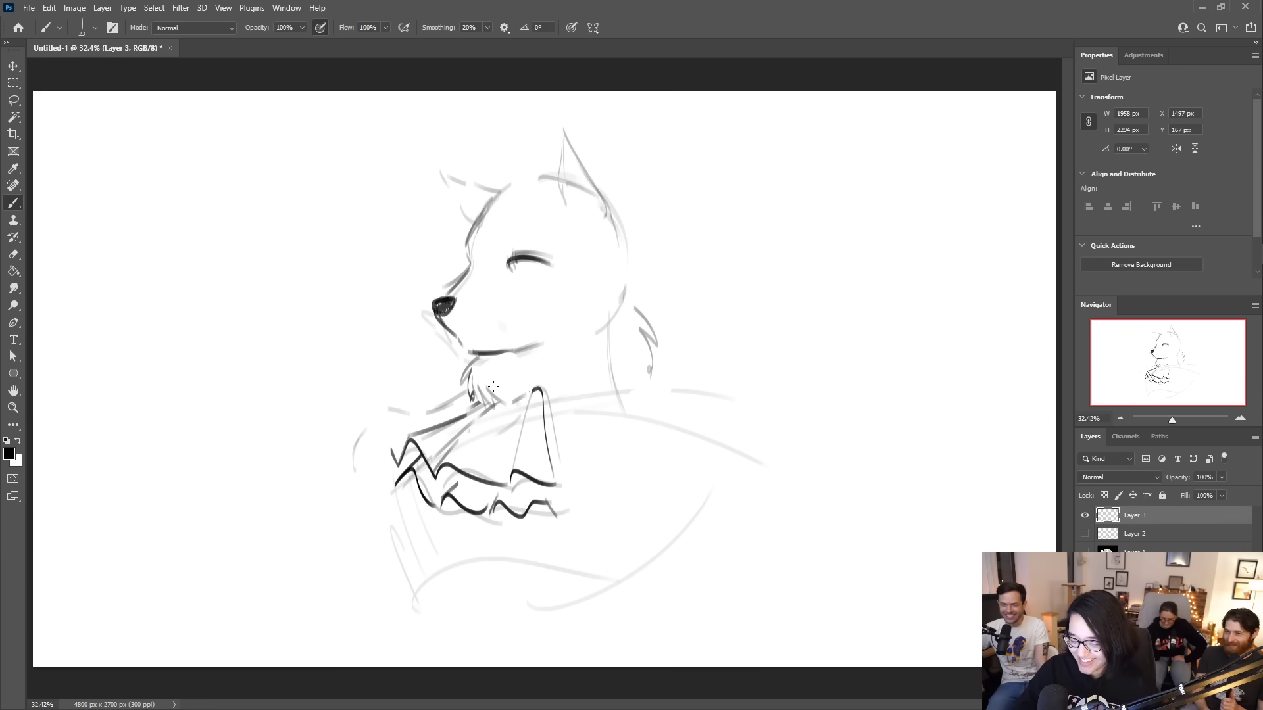
mouse_move(356, 458)
mouse_down()
mouse_move(369, 423)
mouse_move(459, 398)
mouse_up()
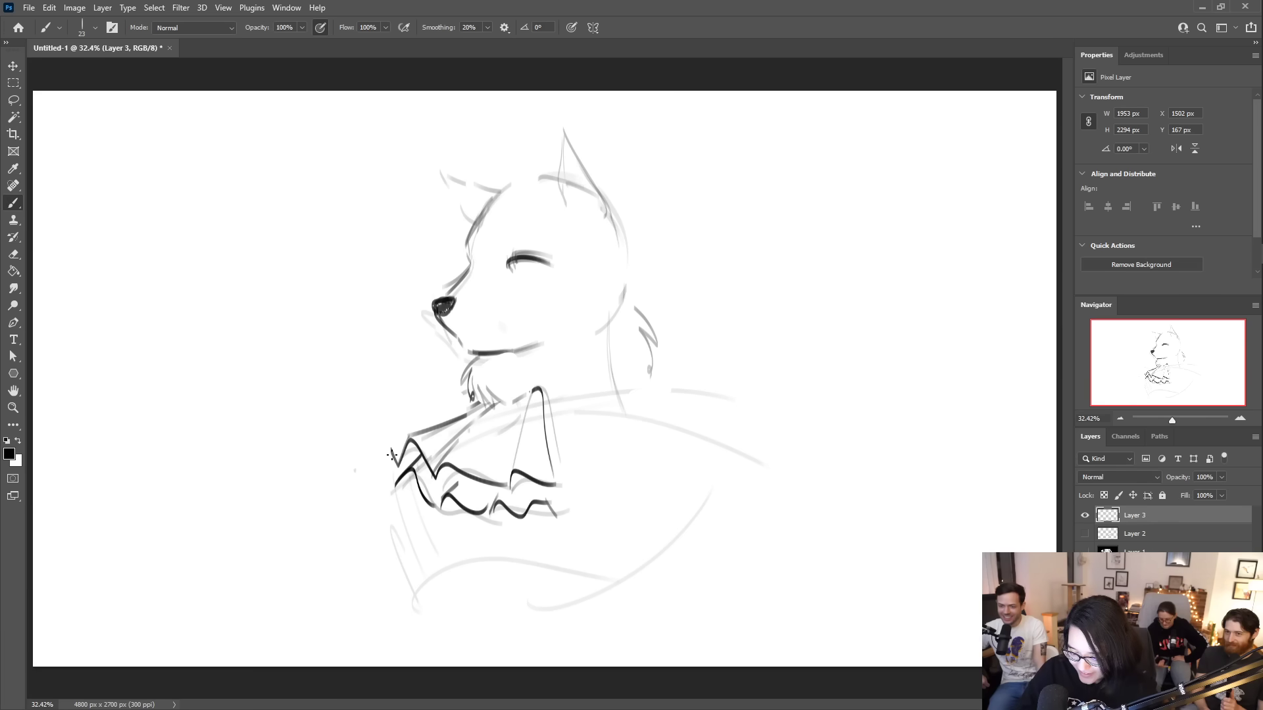
mouse_move(490, 387)
mouse_down()
mouse_move(433, 427)
mouse_move(395, 524)
mouse_up()
drag(442, 426, 413, 549)
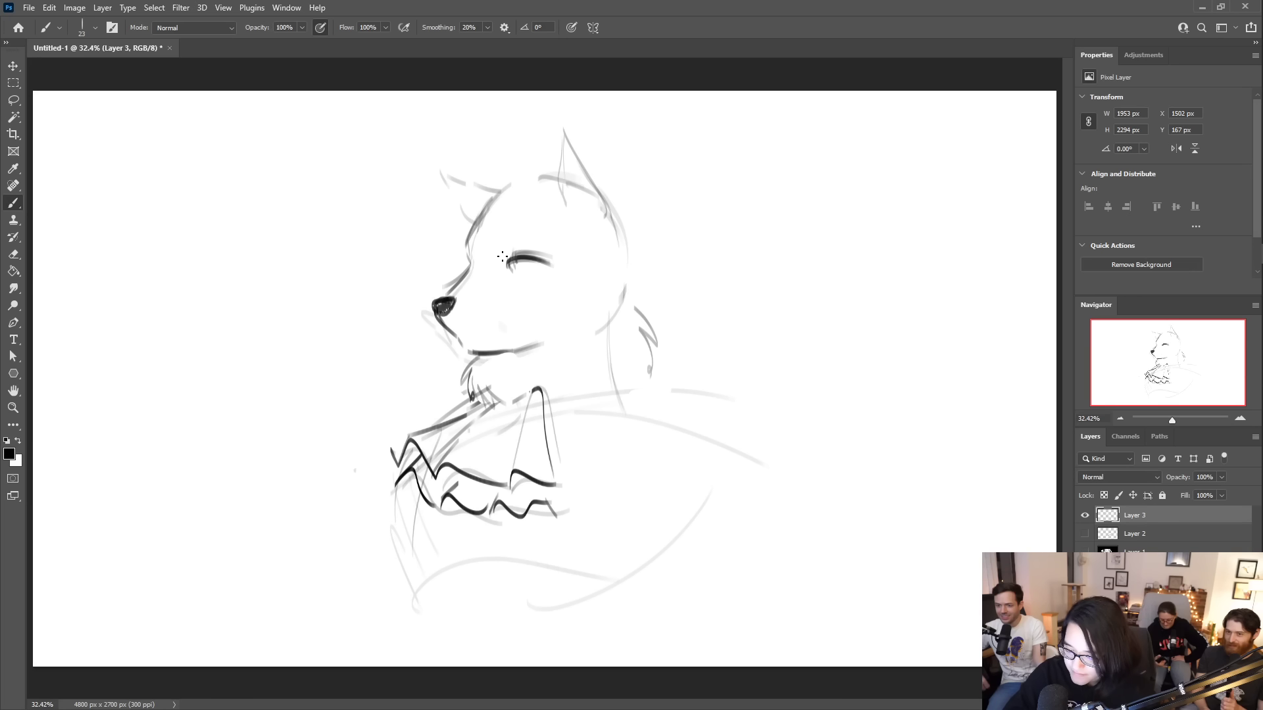
- Sketch the eyebrow, iris and cheek marks, and darken the upper eyelid and inner eye corner
drag(498, 254, 515, 248)
drag(452, 288, 554, 290)
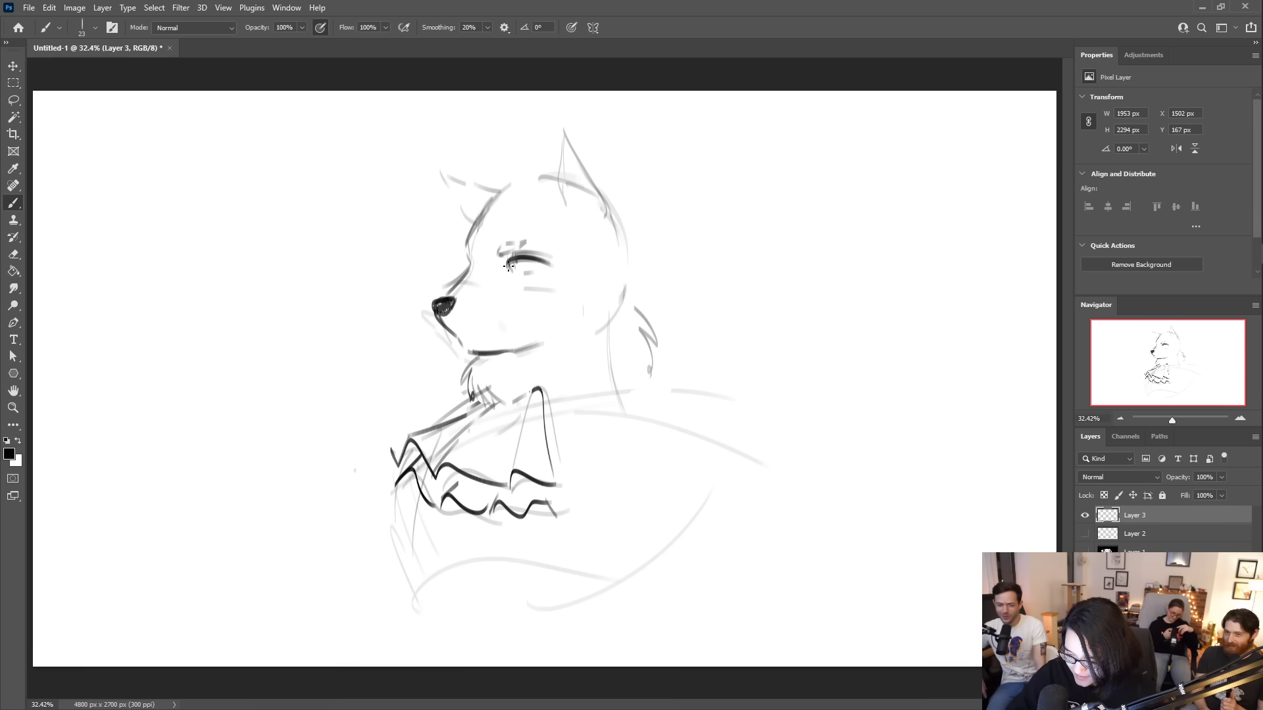
drag(501, 267, 530, 263)
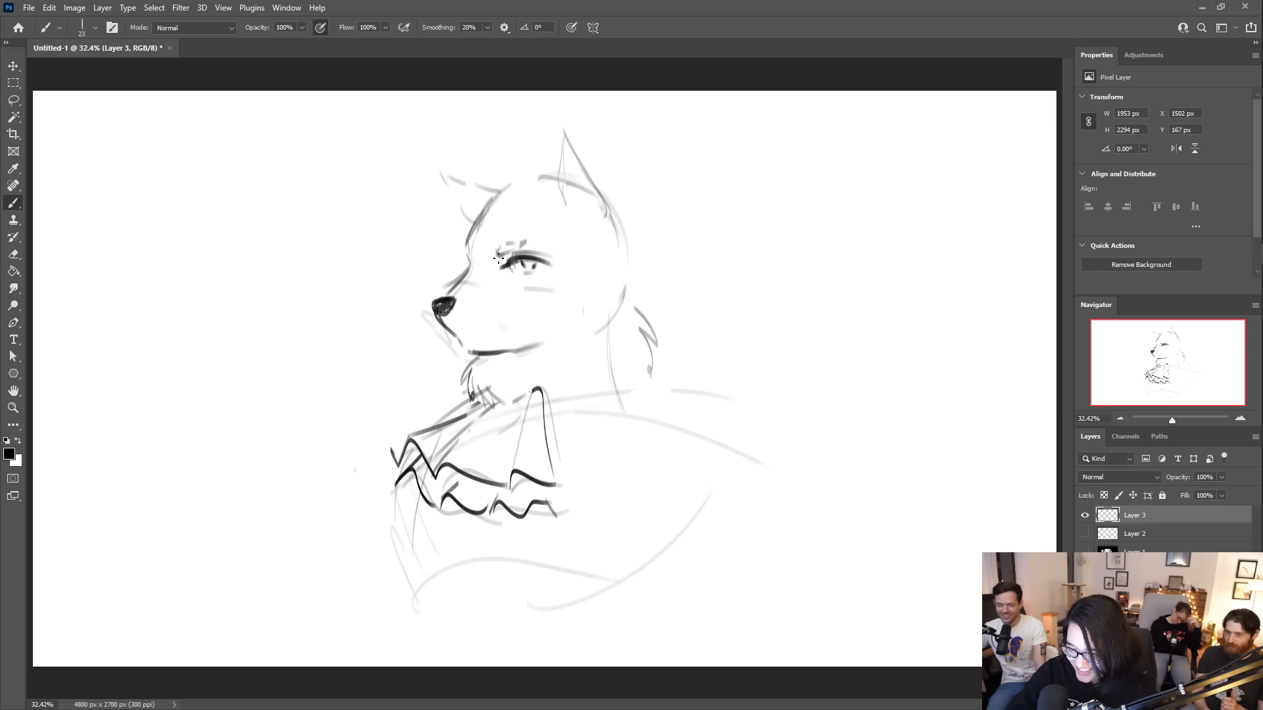
drag(498, 257, 545, 264)
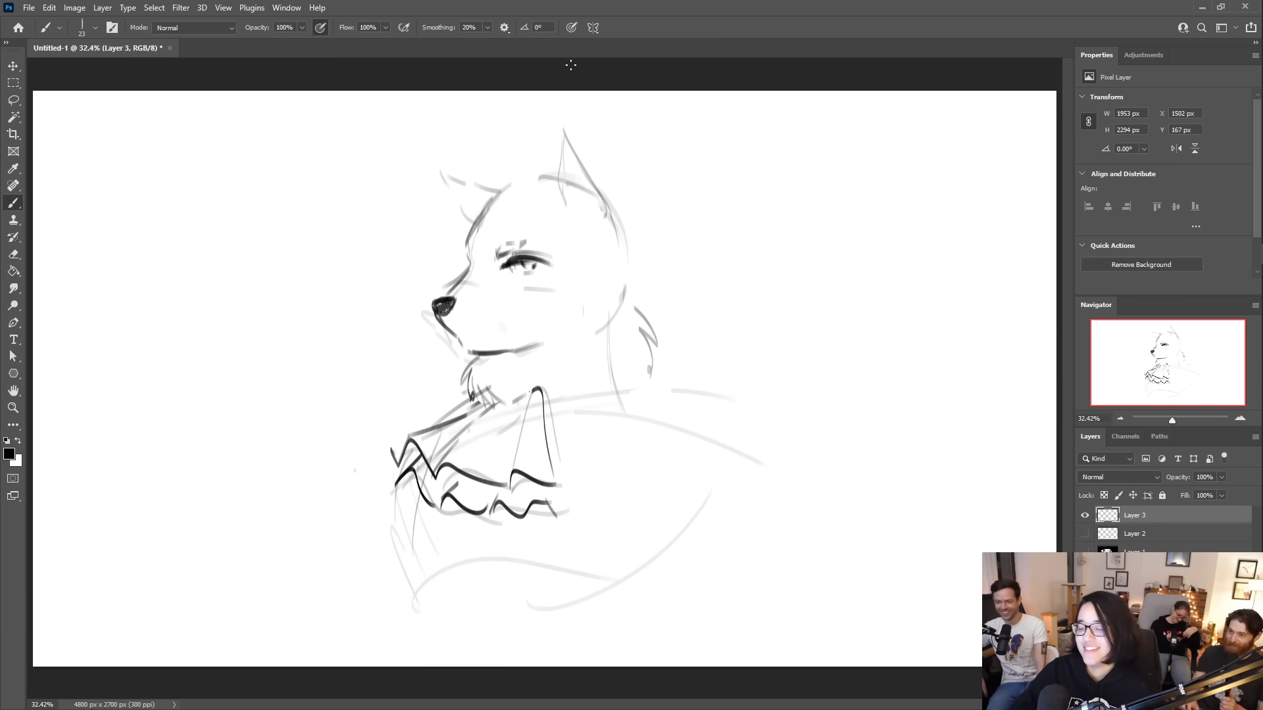
- Add small whisker marks on the muzzle, darken the front of the mouth and thin the upper eyelid
drag(465, 331, 497, 333)
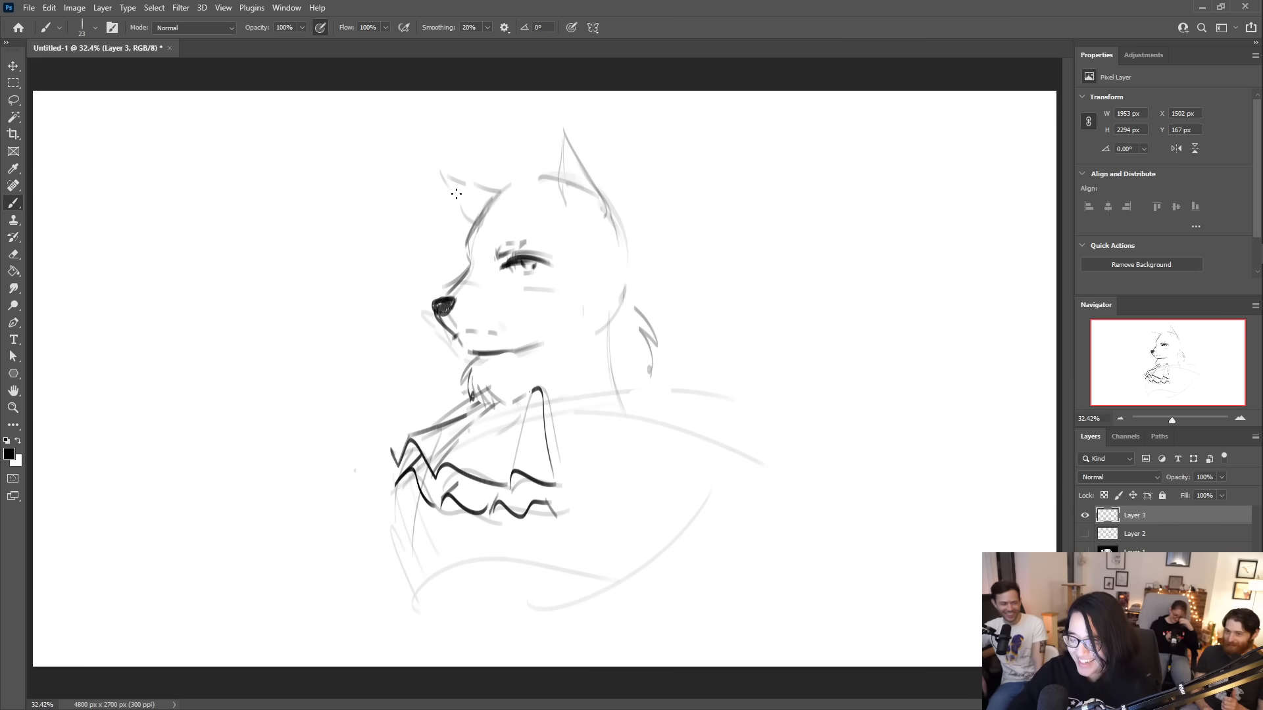
mouse_move(435, 321)
mouse_down()
mouse_move(448, 338)
mouse_move(436, 315)
mouse_up()
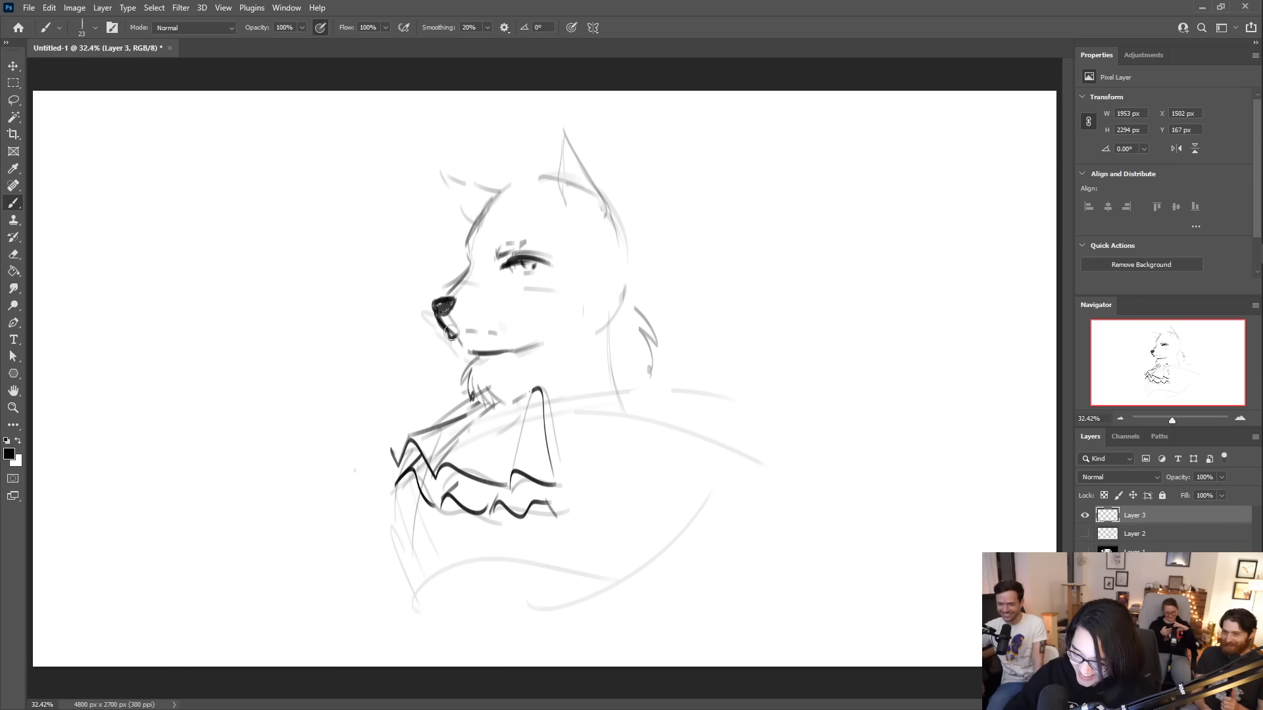
drag(511, 268, 526, 258)
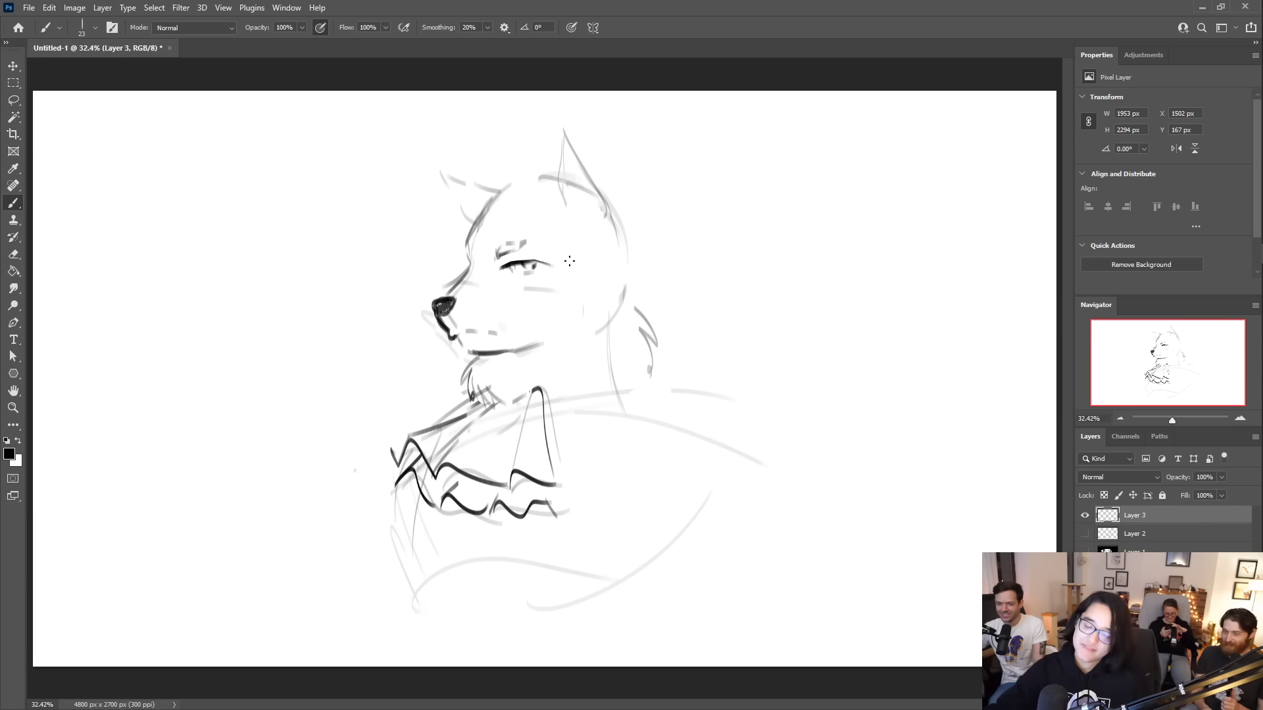
- Sketch loose hair locks falling over the forehead in front of the face
mouse_move(468, 242)
mouse_down()
mouse_move(470, 263)
mouse_move(494, 161)
mouse_move(427, 240)
mouse_up()
drag(457, 192, 443, 239)
drag(445, 242, 432, 281)
drag(462, 214, 446, 267)
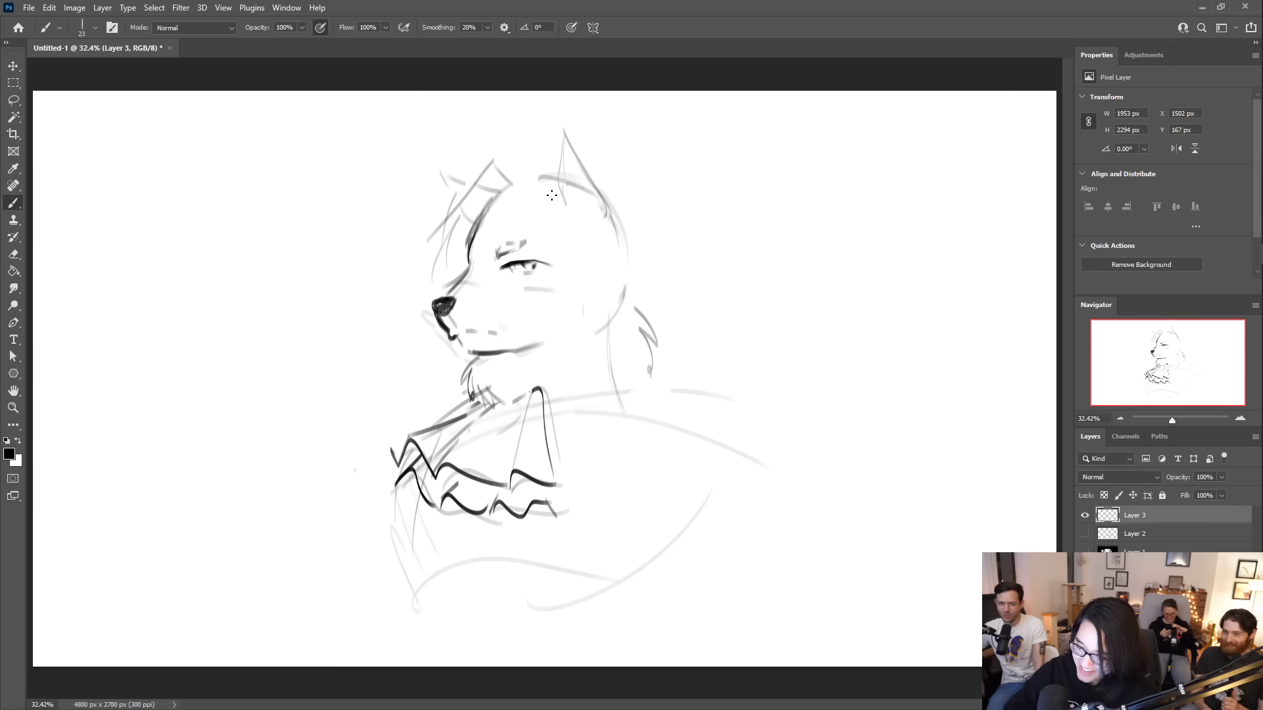
- Sketch the long hair locks framing the near side of the face and the hair contour at the crown and back
mouse_move(556, 147)
mouse_down()
mouse_move(587, 230)
mouse_move(559, 323)
mouse_up()
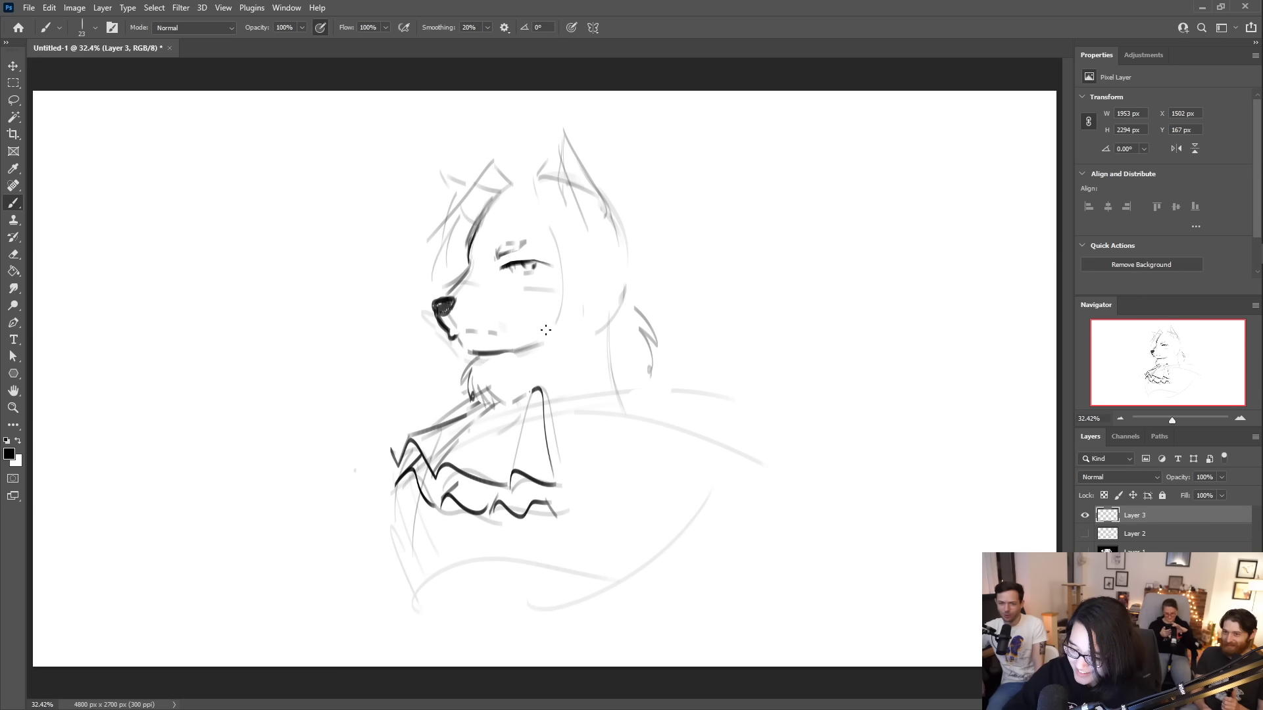
drag(571, 280, 557, 315)
mouse_move(526, 165)
mouse_down()
mouse_move(574, 183)
mouse_move(531, 219)
mouse_move(539, 240)
mouse_up()
drag(528, 196, 564, 279)
mouse_move(592, 187)
mouse_down()
mouse_move(643, 248)
mouse_move(621, 302)
mouse_up()
drag(641, 227, 622, 294)
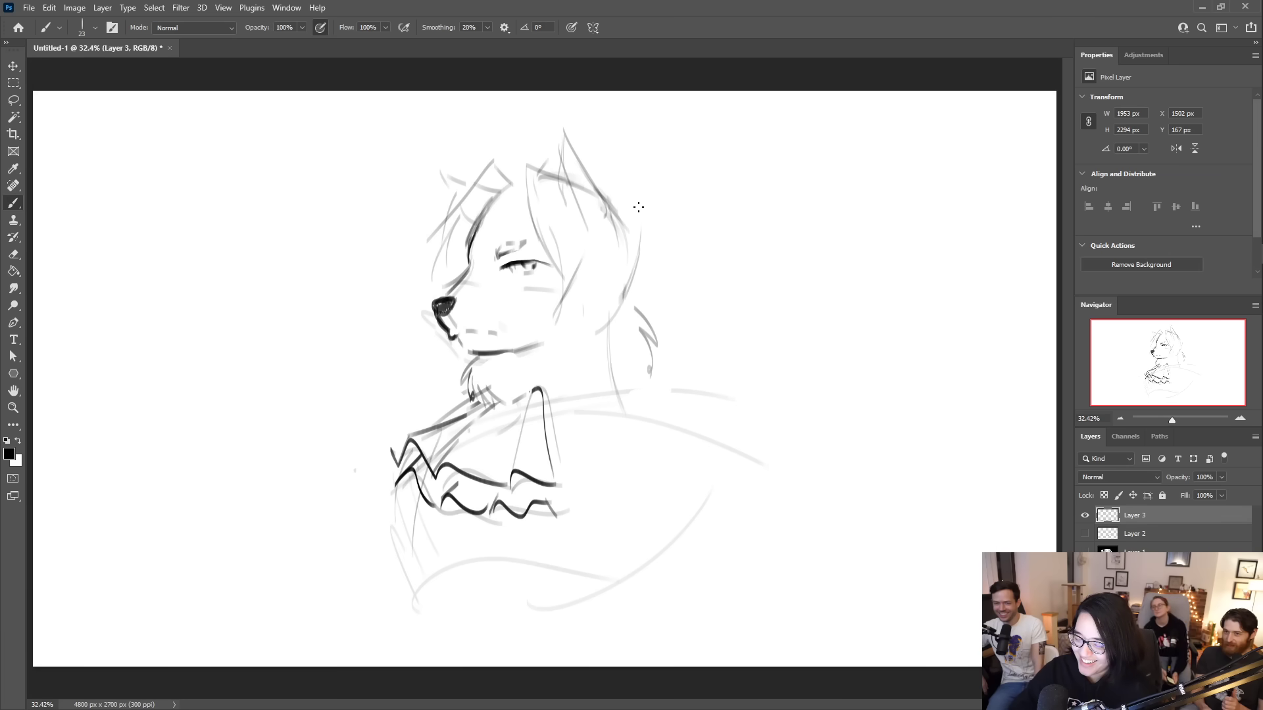
mouse_move(525, 171)
mouse_down()
mouse_move(528, 218)
mouse_move(564, 178)
mouse_up()
drag(538, 157, 591, 194)
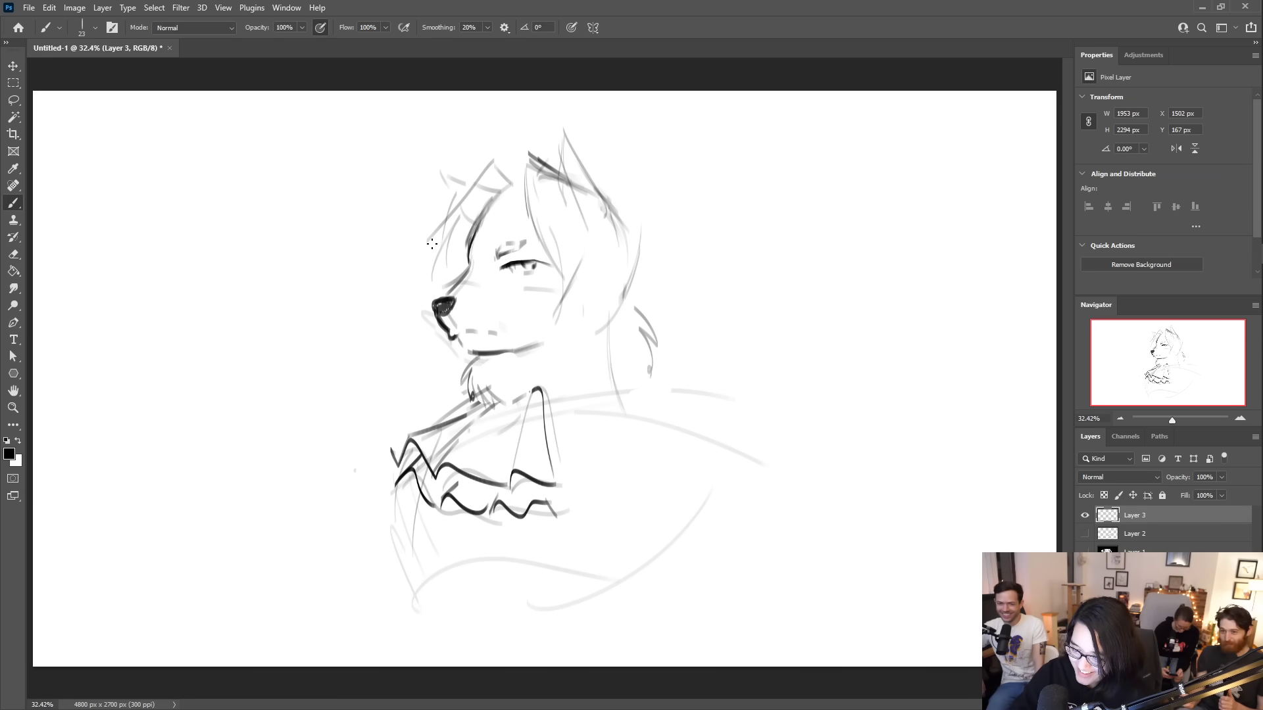
- Darken the front bangs with curved strokes from the parting down past the brow
drag(455, 196, 441, 251)
mouse_move(473, 162)
mouse_down()
mouse_move(490, 194)
mouse_move(524, 173)
mouse_move(483, 163)
mouse_move(508, 187)
mouse_move(470, 165)
mouse_move(485, 178)
mouse_move(457, 244)
mouse_move(453, 223)
mouse_move(439, 255)
mouse_move(455, 206)
mouse_move(430, 243)
mouse_up()
drag(488, 161, 431, 225)
mouse_move(473, 186)
mouse_down()
mouse_move(457, 212)
mouse_move(465, 273)
mouse_move(453, 258)
mouse_move(469, 190)
mouse_move(456, 263)
mouse_up()
drag(439, 217, 449, 255)
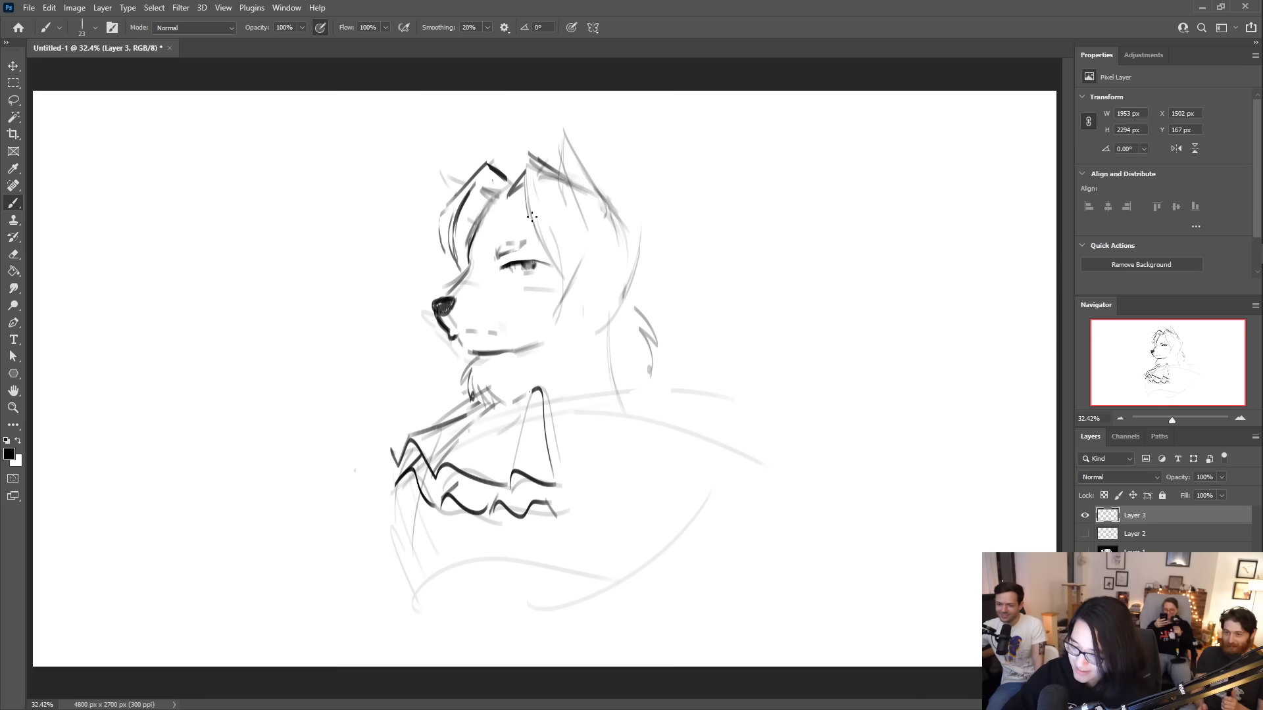
- Darken the near-side hair locks beside the eye and cheek, and outline the far ear
mouse_move(526, 173)
mouse_down()
mouse_move(523, 235)
mouse_move(524, 223)
mouse_move(538, 258)
mouse_move(530, 222)
mouse_move(559, 282)
mouse_up()
drag(551, 223, 556, 297)
drag(547, 307, 592, 265)
drag(587, 221, 594, 295)
mouse_move(448, 195)
mouse_down()
mouse_move(447, 169)
mouse_move(467, 188)
mouse_up()
mouse_move(445, 185)
mouse_down()
mouse_move(464, 172)
mouse_move(451, 194)
mouse_up()
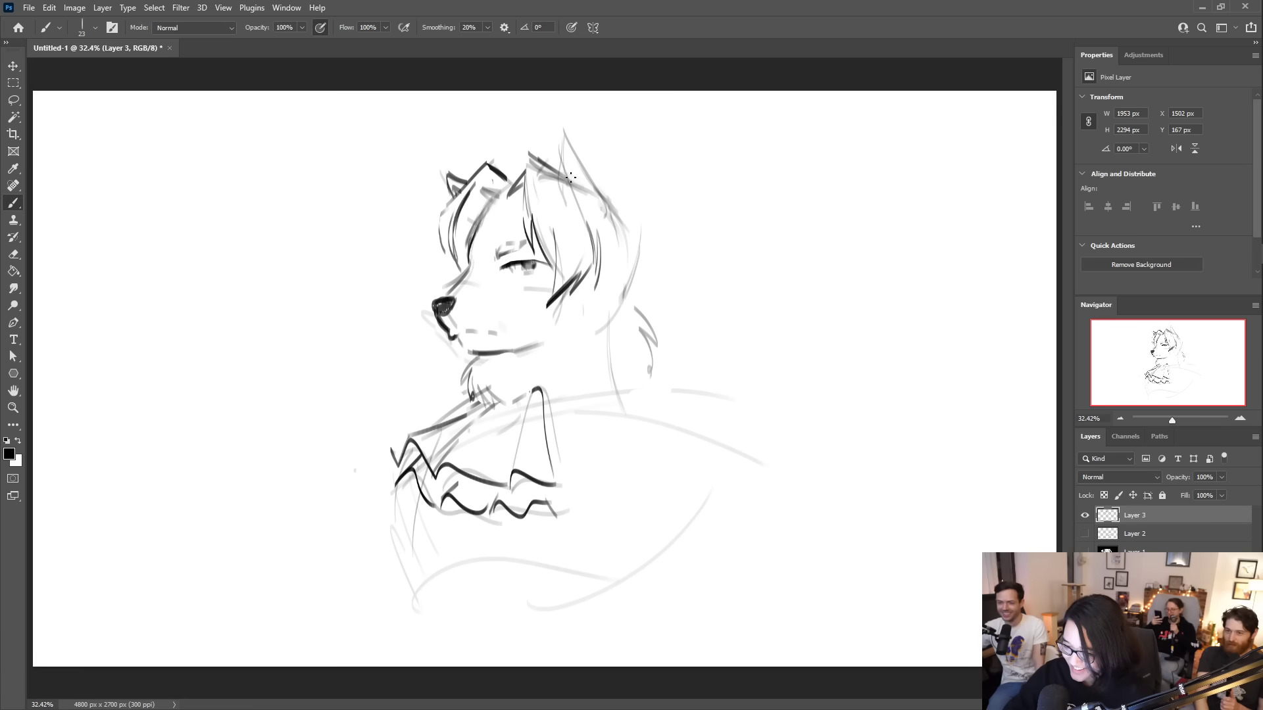
- Outline the near ear in dark strokes and rework the hair at the forehead parting
mouse_move(552, 173)
mouse_down()
mouse_move(560, 155)
mouse_move(593, 184)
mouse_move(600, 214)
mouse_move(587, 217)
mouse_move(576, 191)
mouse_up()
drag(486, 161, 518, 177)
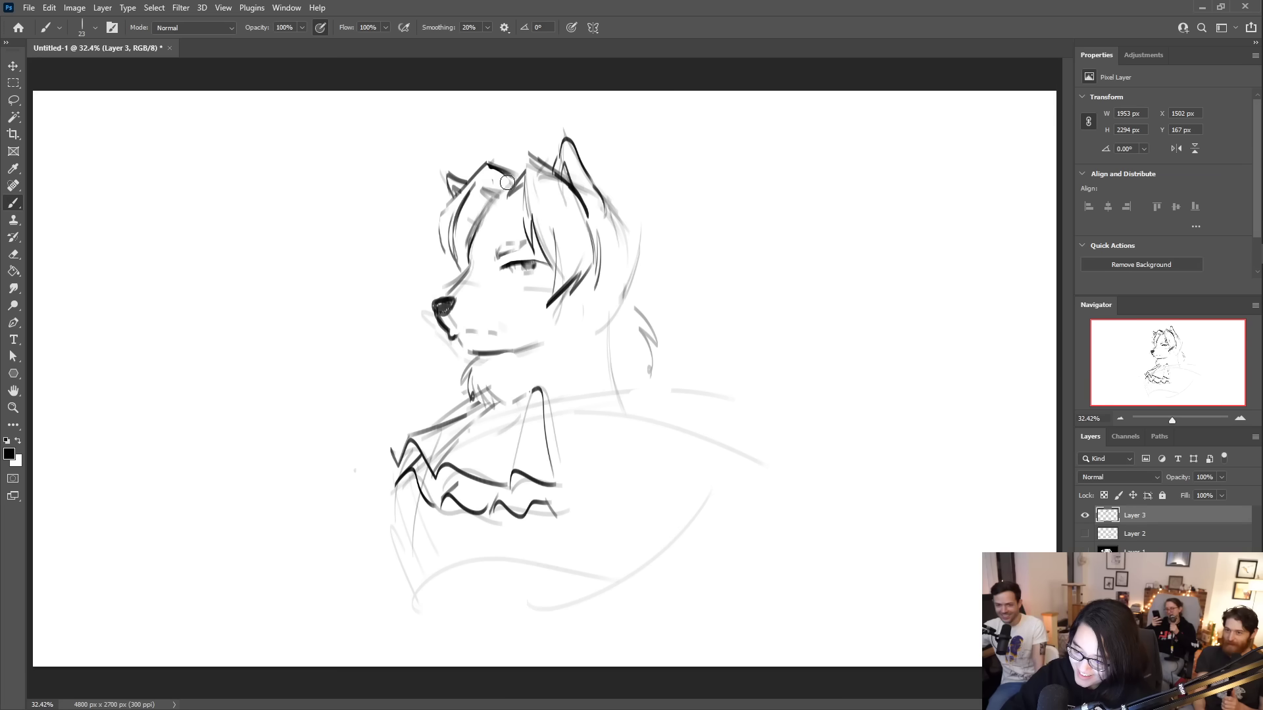
key(ctrl+z)
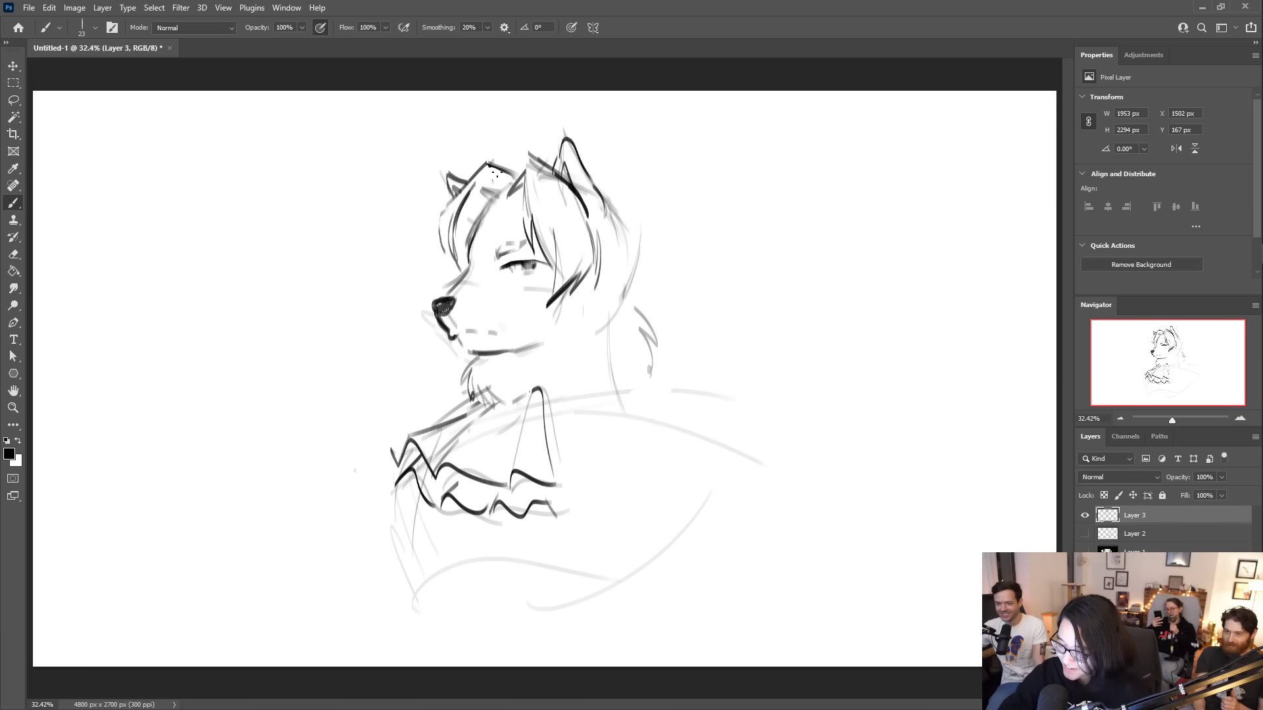
mouse_move(488, 169)
mouse_down()
mouse_move(498, 209)
mouse_move(491, 179)
mouse_move(495, 204)
mouse_move(476, 182)
mouse_move(497, 204)
mouse_move(500, 182)
mouse_move(504, 204)
mouse_move(519, 181)
mouse_up()
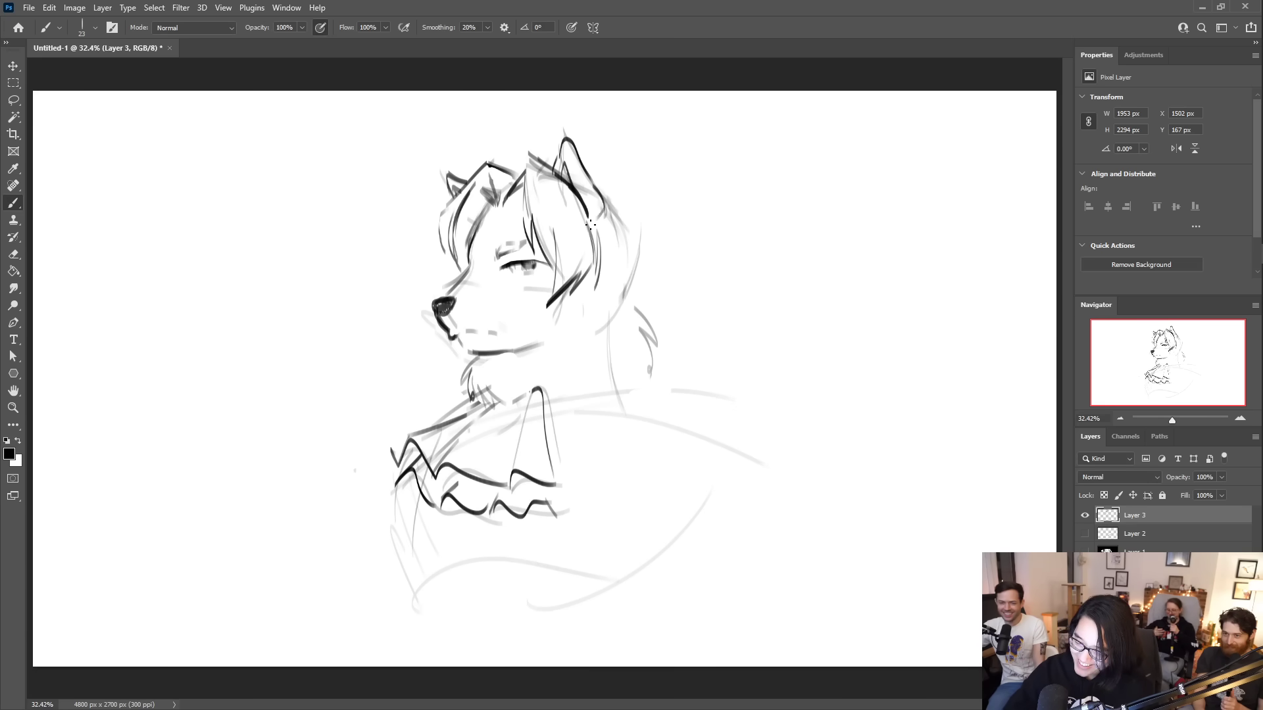
- Darken the hair at the back of the head down to a small black hair tie
drag(588, 184, 628, 232)
mouse_move(606, 198)
mouse_down()
mouse_move(631, 250)
mouse_move(599, 315)
mouse_move(622, 299)
mouse_move(634, 255)
mouse_up()
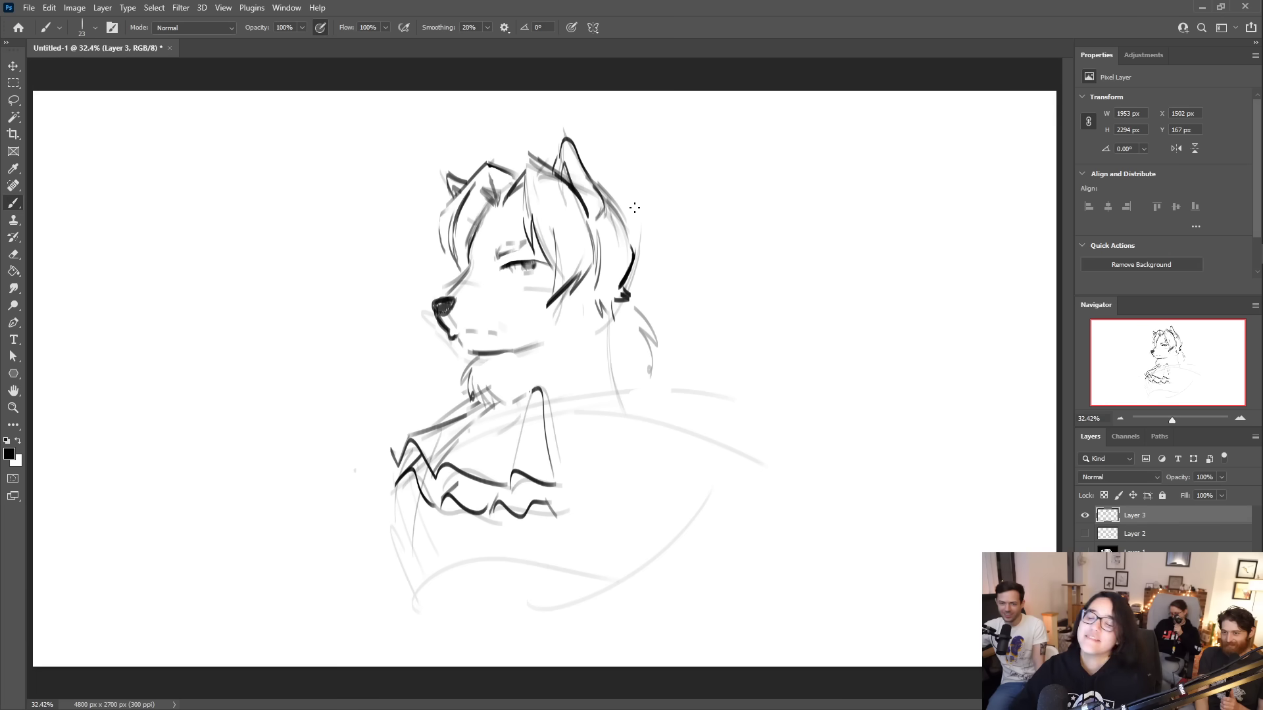
- Outline the collar's upper front edge, add jagged fur around the neck and erase the outer end of the shoulder lines
mouse_move(472, 357)
mouse_down()
mouse_move(459, 381)
mouse_move(469, 389)
mouse_move(385, 434)
mouse_move(424, 413)
mouse_up()
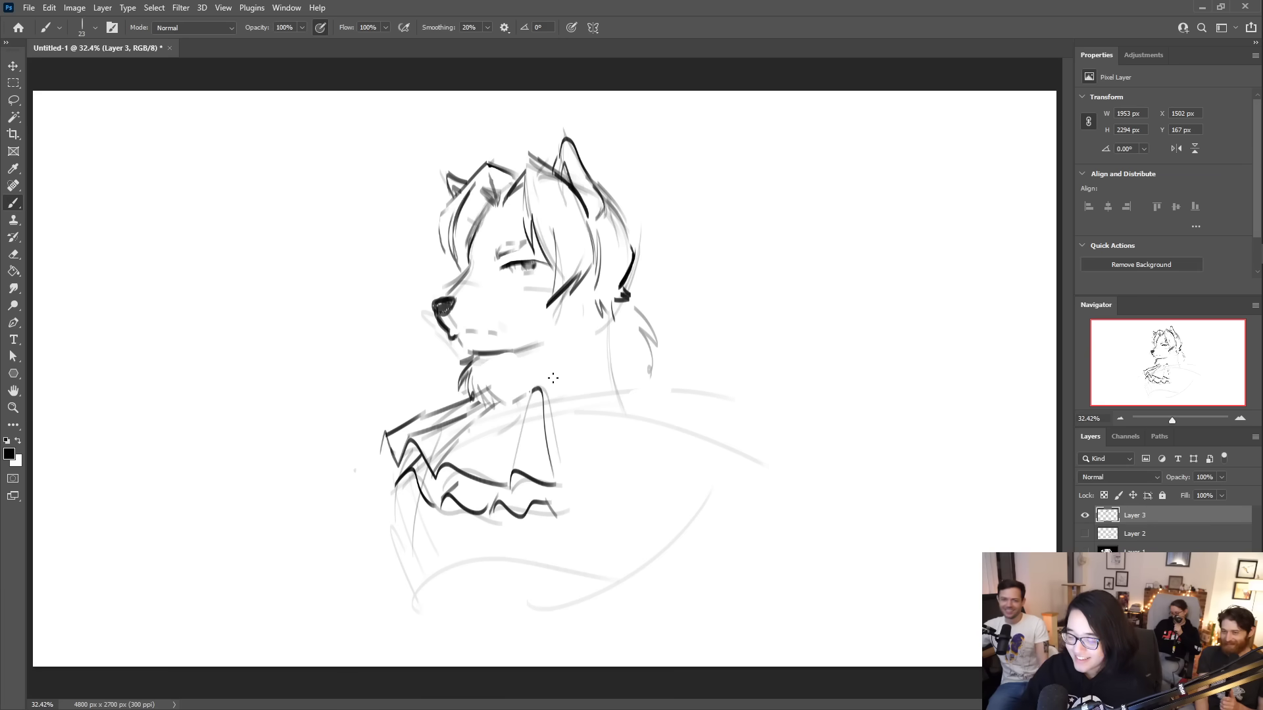
mouse_move(538, 393)
mouse_down()
mouse_move(566, 372)
mouse_move(612, 388)
mouse_move(650, 370)
mouse_up()
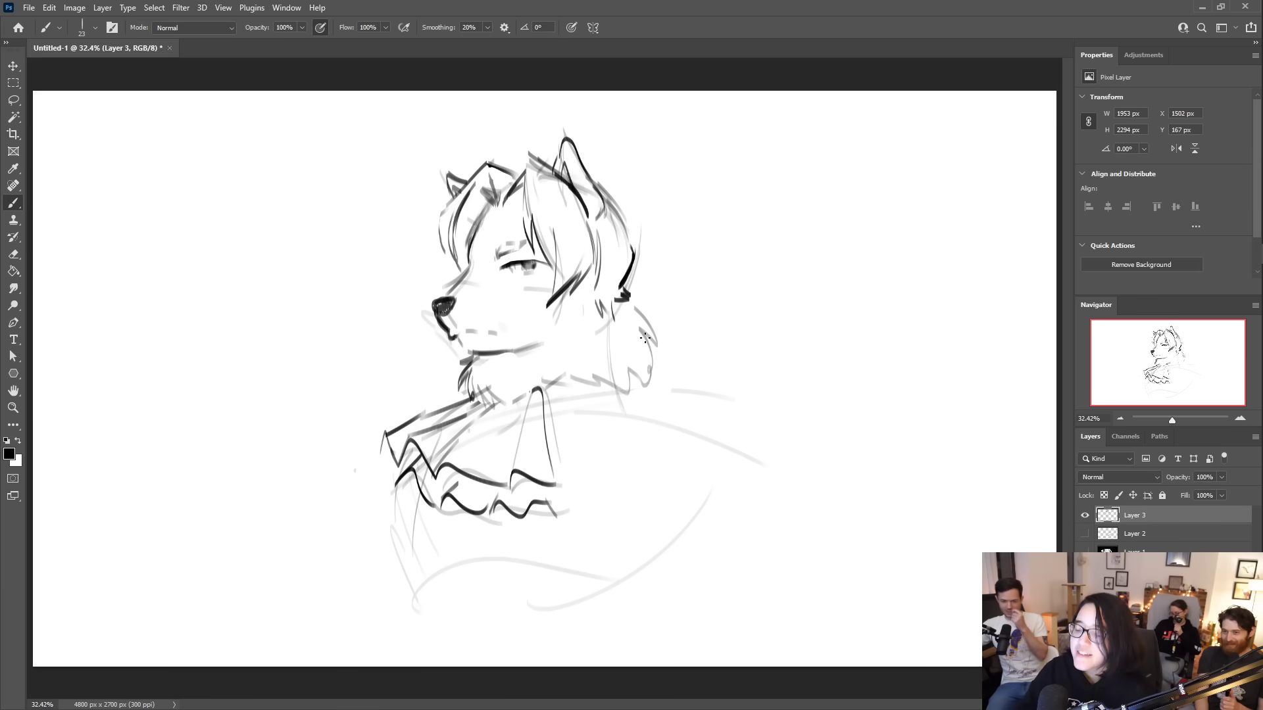
drag(733, 399, 677, 390)
drag(748, 454, 754, 464)
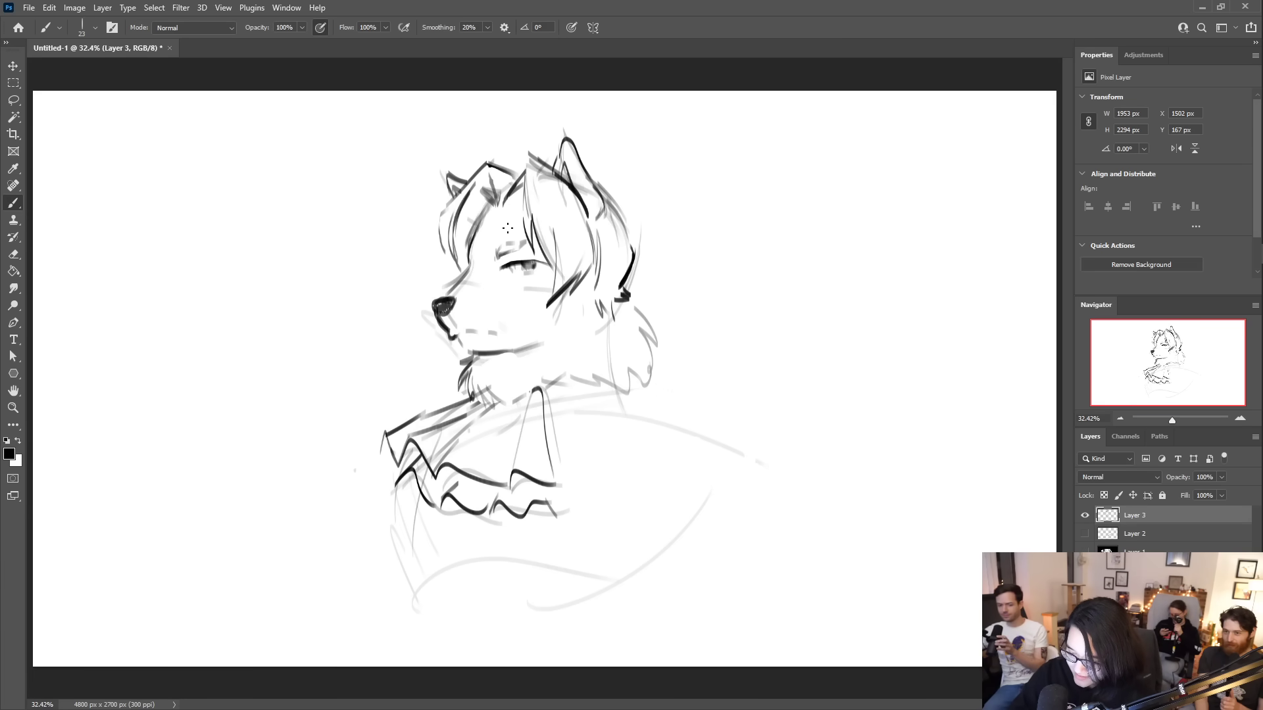
- Refine the half-closed eye and shade below the mouth line
drag(501, 255, 539, 270)
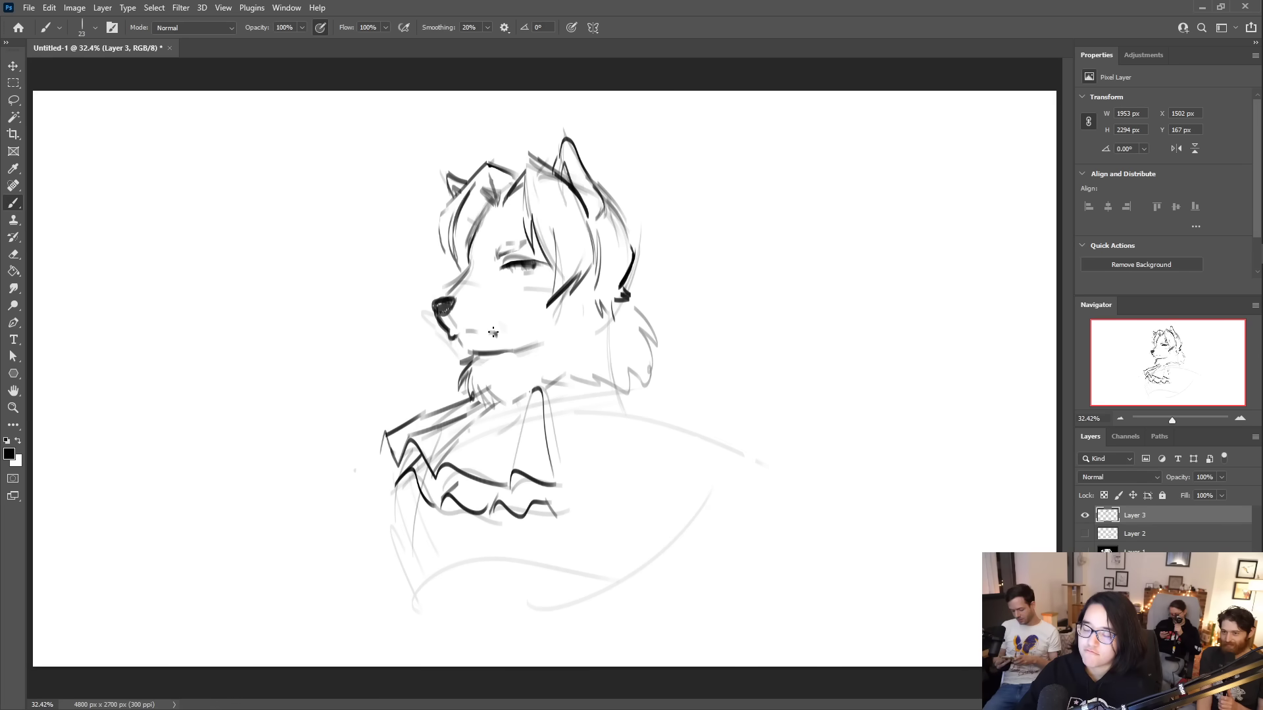
mouse_move(478, 355)
mouse_down()
mouse_move(517, 353)
mouse_move(529, 365)
mouse_up()
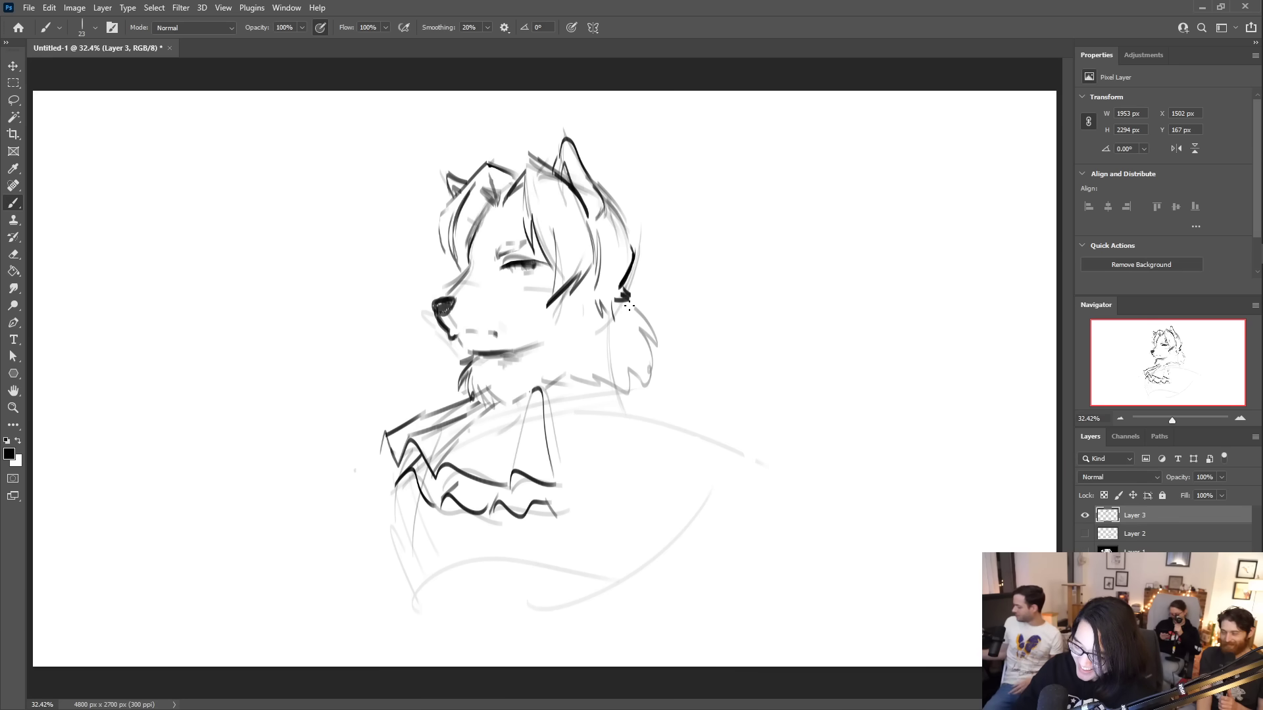
- Sketch the back shoulder slope and rework the ponytail below the hair tie into a smoother curved outline
drag(630, 287, 644, 314)
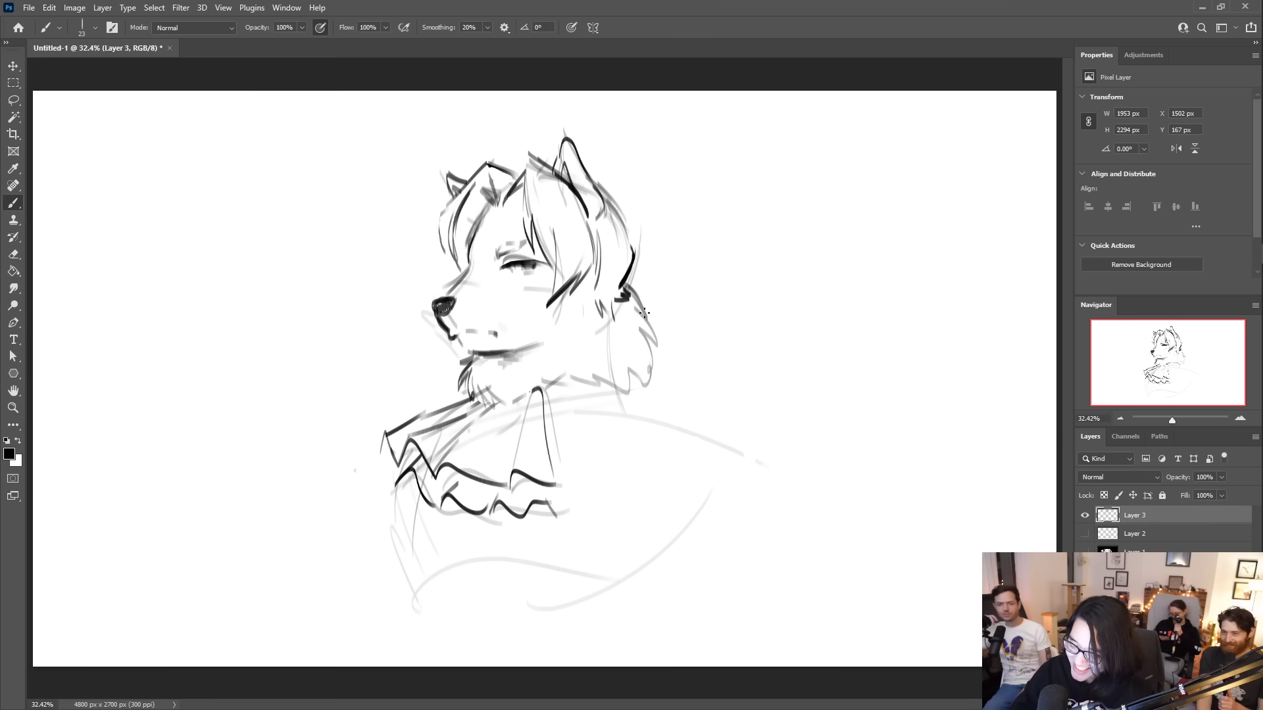
drag(650, 375, 730, 471)
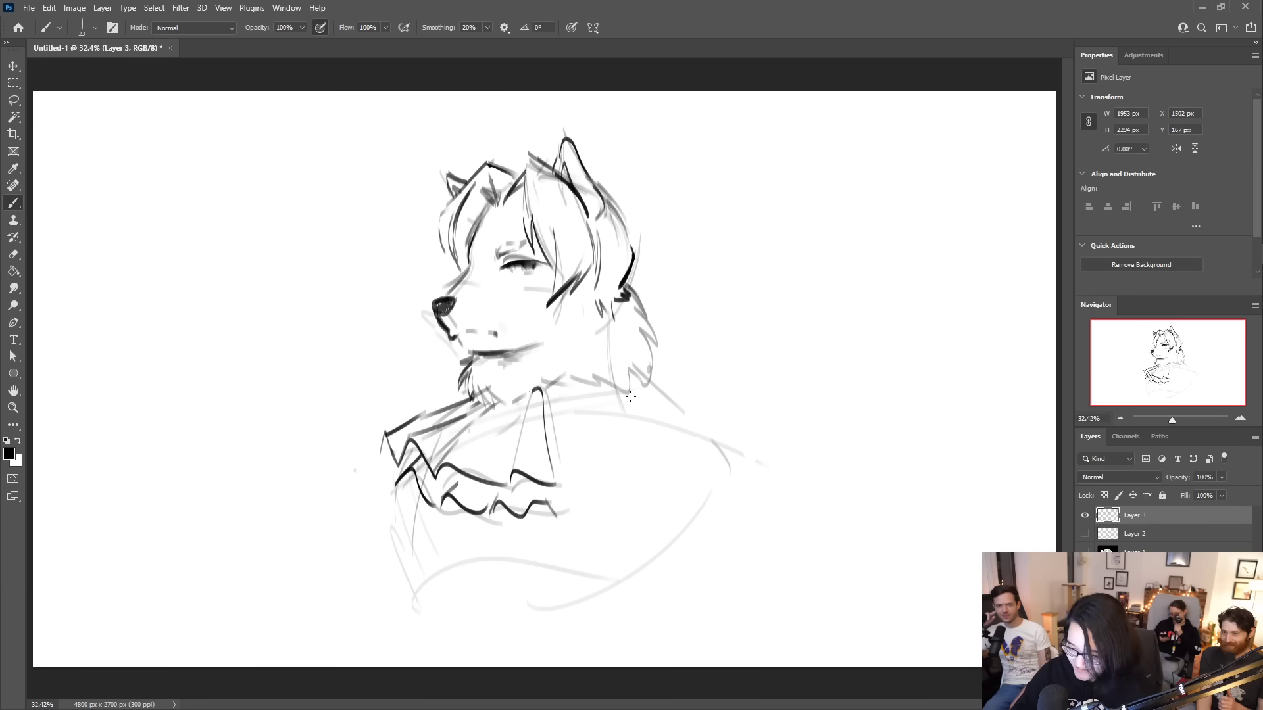
mouse_move(640, 296)
mouse_down()
mouse_move(642, 378)
mouse_move(635, 397)
mouse_move(617, 391)
mouse_up()
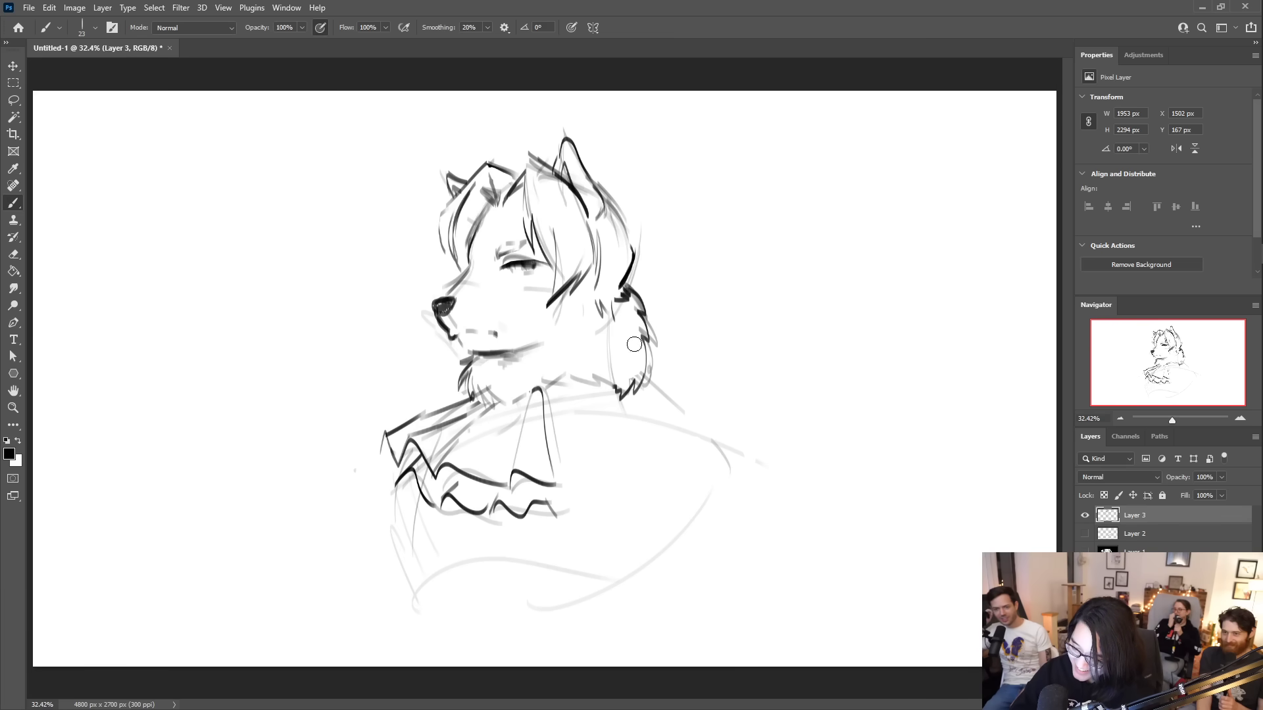
mouse_move(635, 300)
mouse_down()
mouse_move(624, 292)
mouse_move(650, 333)
mouse_up()
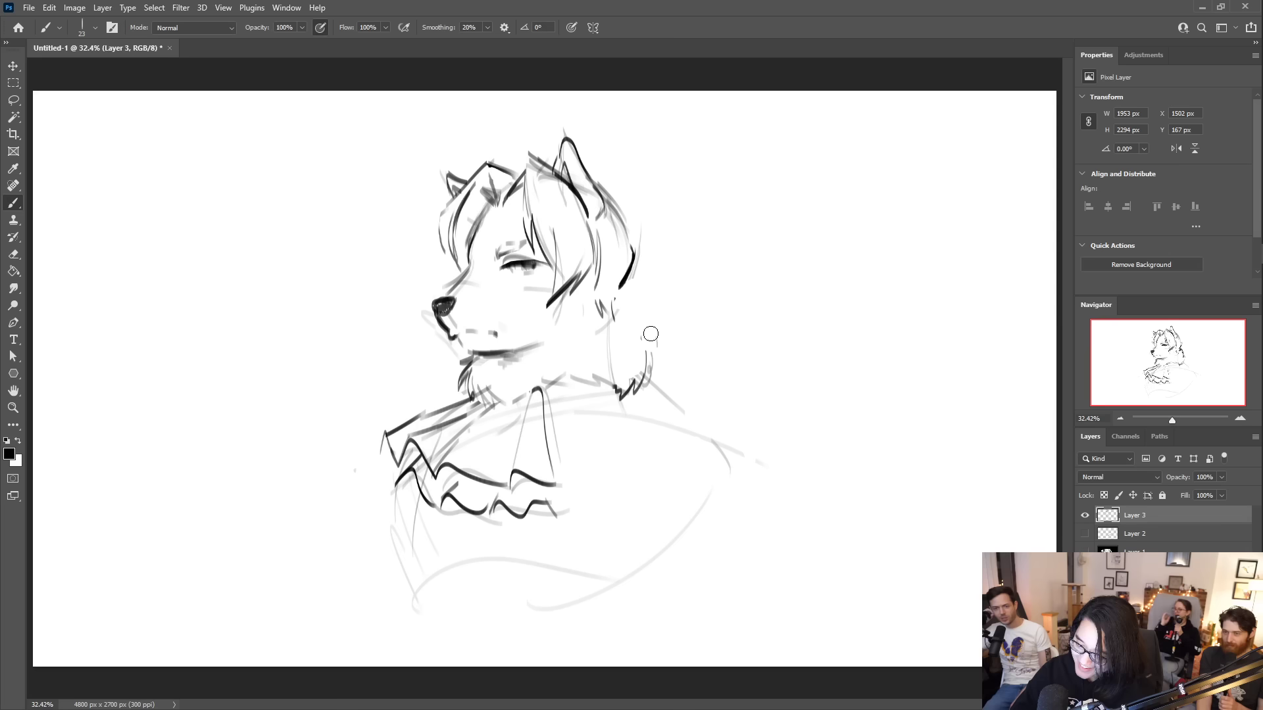
mouse_move(619, 293)
mouse_down()
mouse_move(641, 380)
mouse_move(642, 356)
mouse_up()
- Rough in the lower torso contour, then add pleat lines to the ruffled collar and a V shape beneath it
mouse_move(408, 520)
mouse_down()
mouse_move(406, 632)
mouse_move(637, 601)
mouse_move(673, 526)
mouse_up()
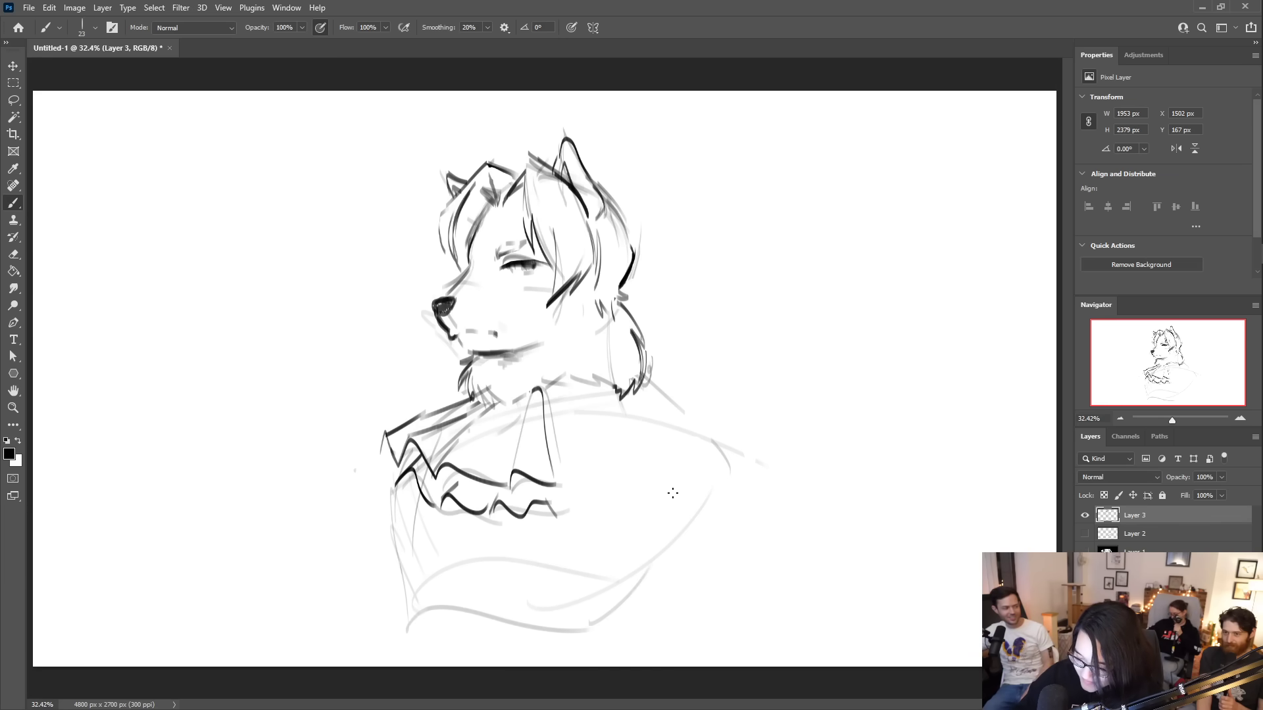
drag(492, 428, 470, 586)
mouse_move(451, 503)
mouse_down()
mouse_move(464, 564)
mouse_move(538, 513)
mouse_up()
mouse_move(489, 570)
mouse_down()
mouse_move(534, 519)
mouse_move(564, 514)
mouse_move(561, 487)
mouse_up()
drag(578, 415, 558, 488)
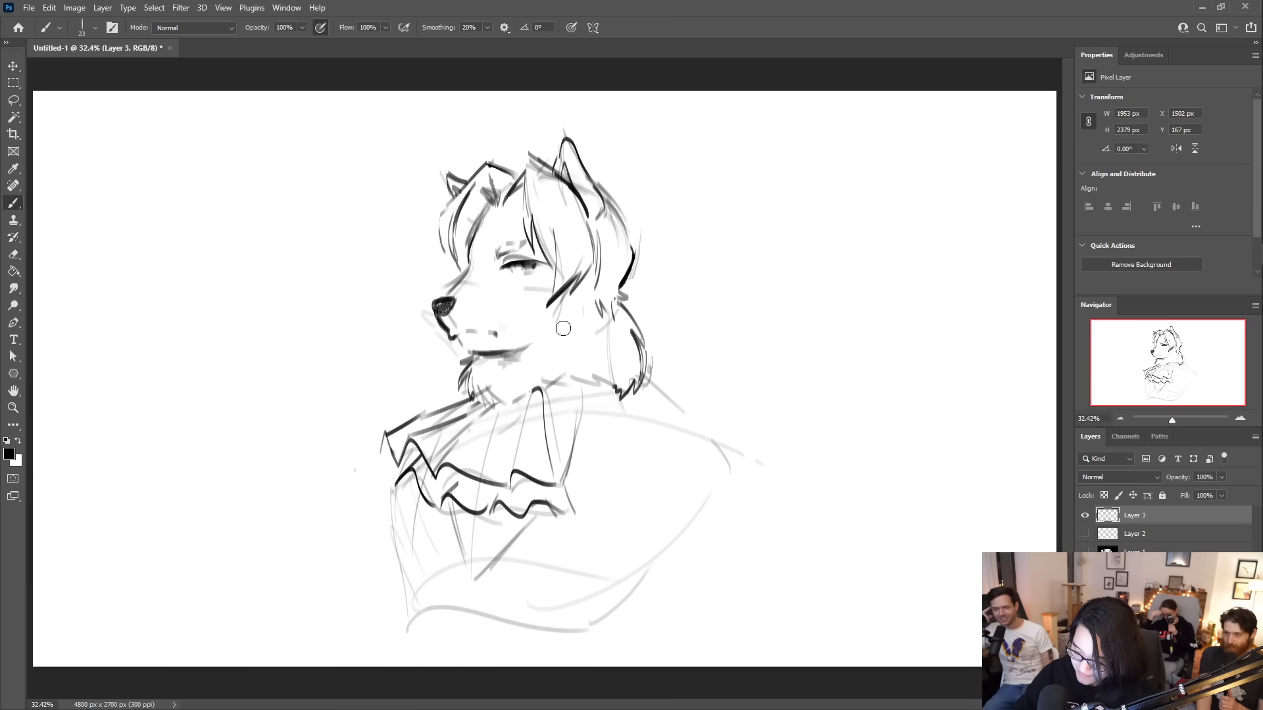
- Add short strokes to the hair beside the cheek and darken the chest's front contour below the collar
mouse_move(581, 280)
mouse_down()
mouse_move(582, 313)
mouse_move(565, 322)
mouse_up()
drag(581, 277, 574, 312)
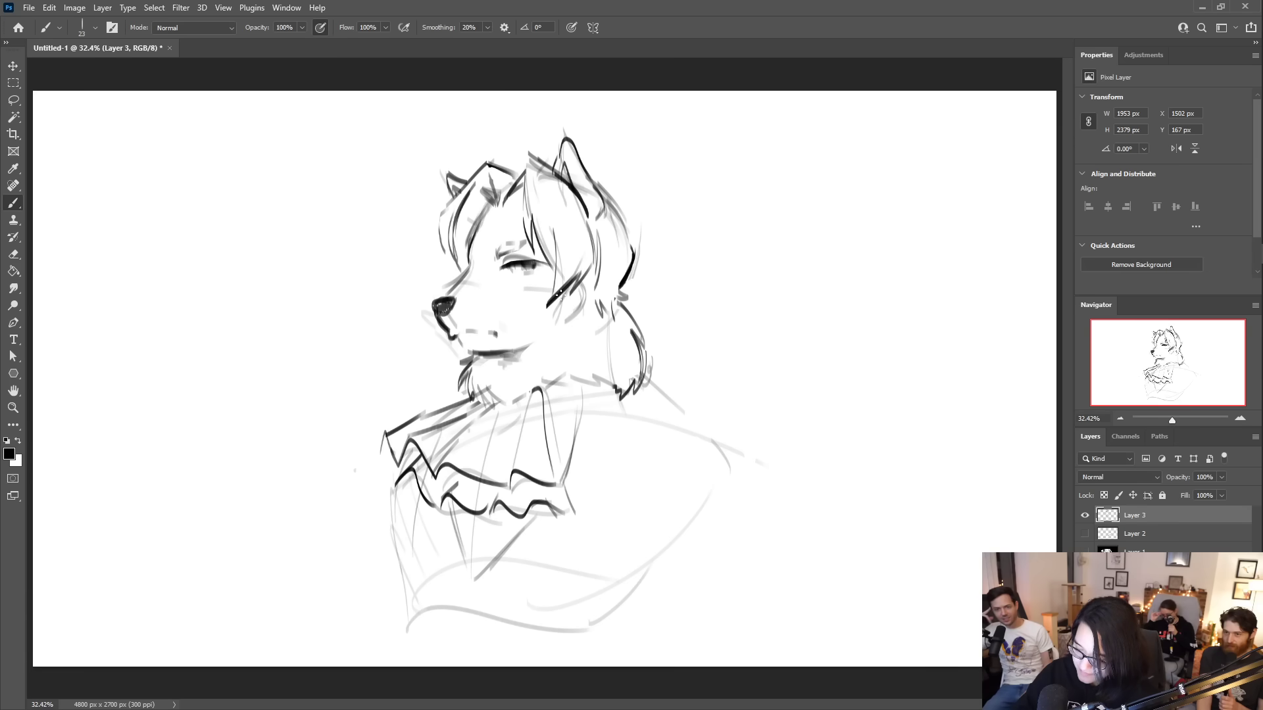
drag(400, 498, 425, 615)
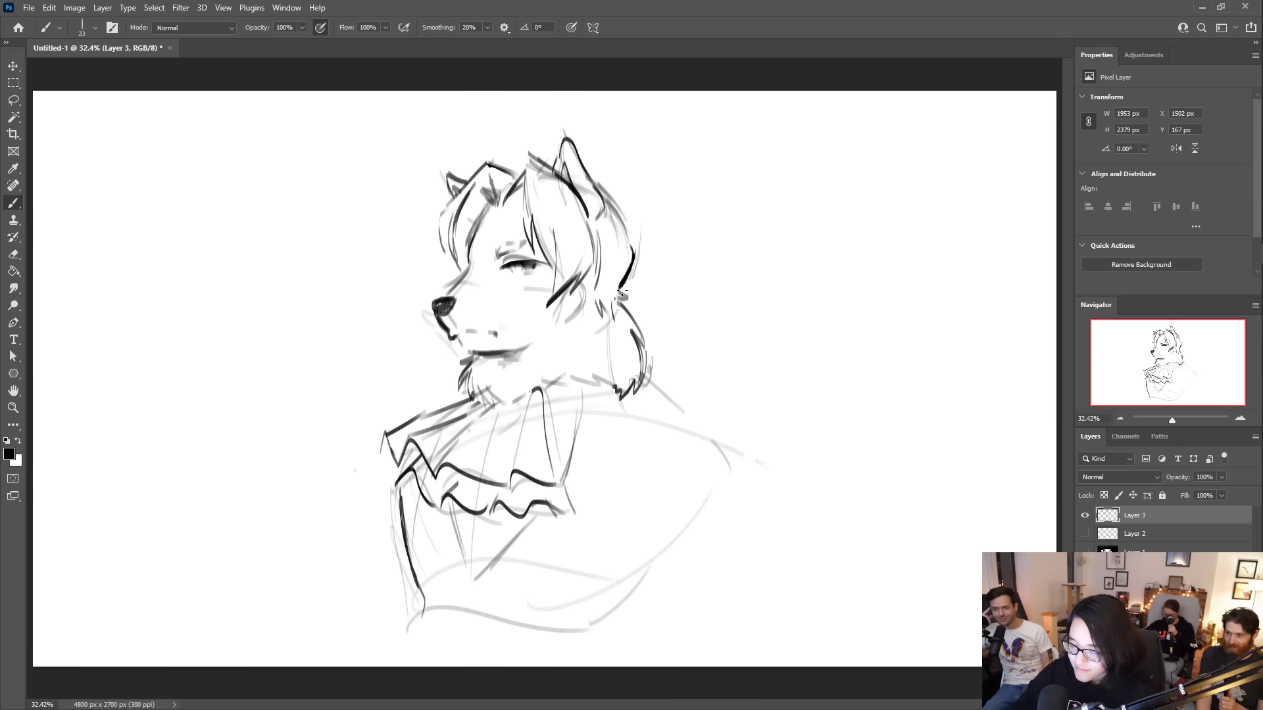
- Move the drawing 25 px left and 118 px up, then extend the torso to the waist and reinforce the back shoulder line
click(14, 65)
drag(567, 331, 561, 306)
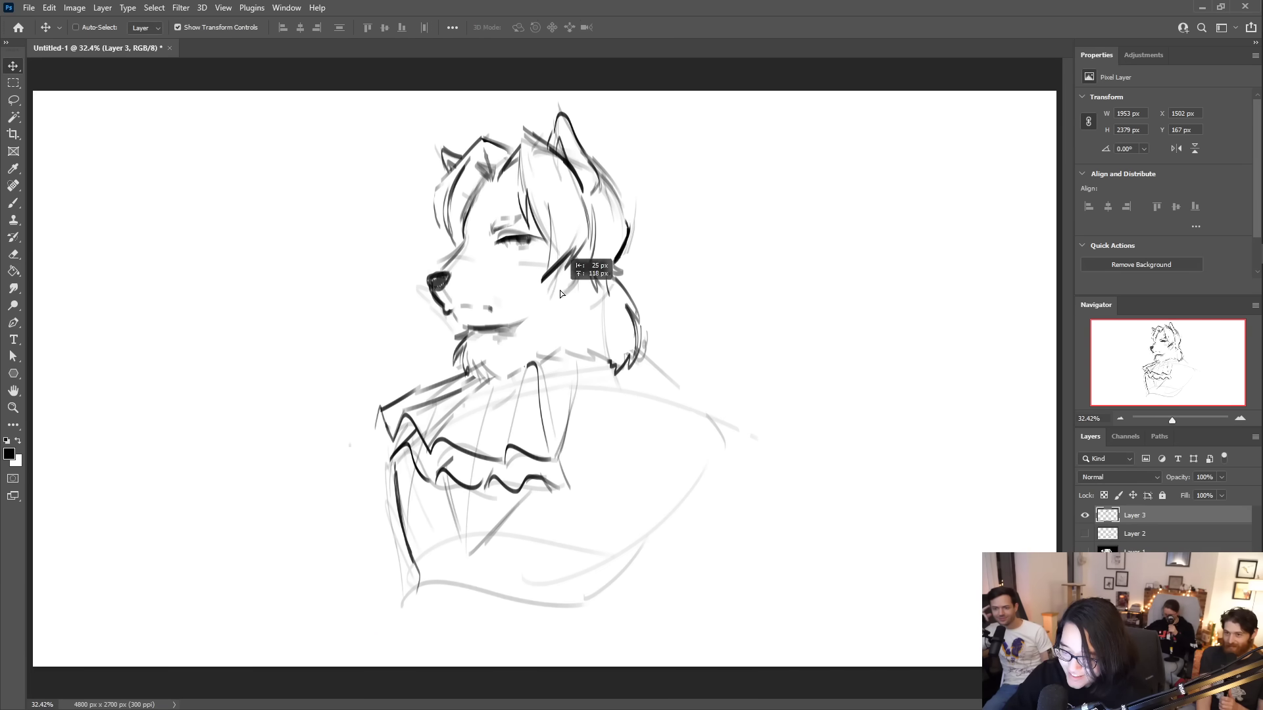
click(19, 201)
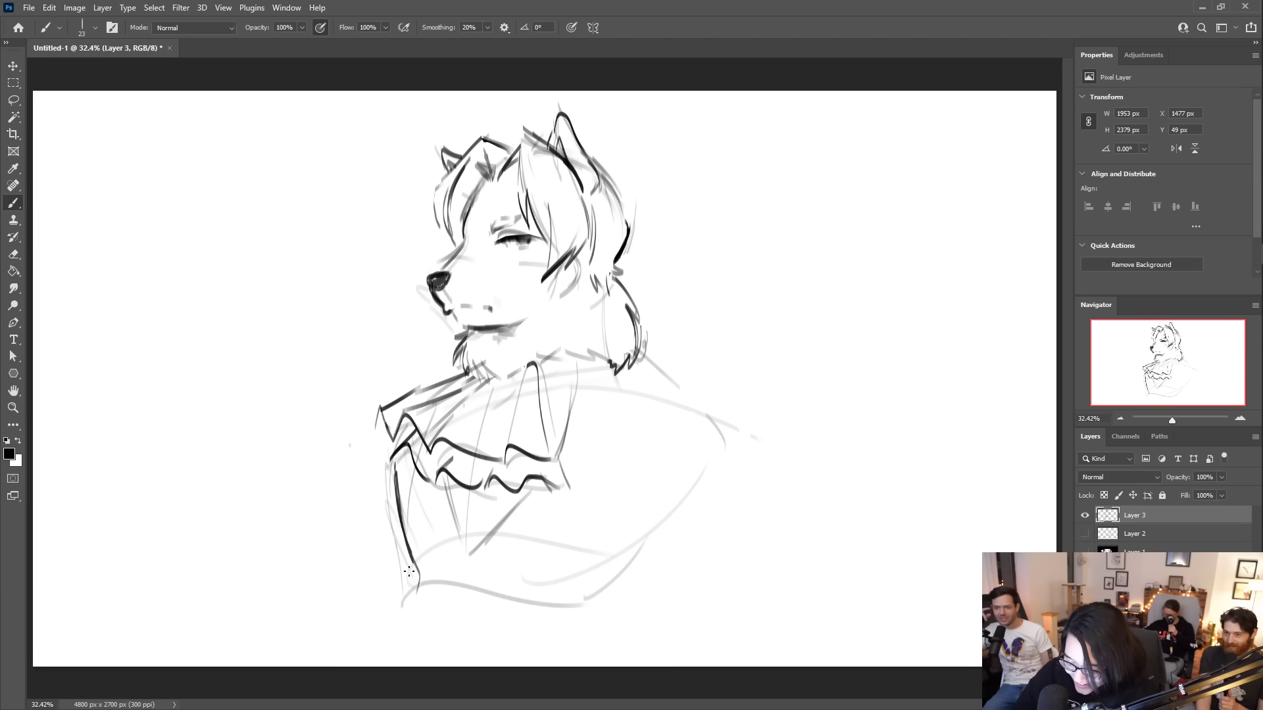
mouse_move(412, 587)
mouse_down()
mouse_move(398, 651)
mouse_move(478, 659)
mouse_up()
mouse_move(642, 361)
mouse_down()
mouse_move(680, 411)
mouse_move(696, 492)
mouse_up()
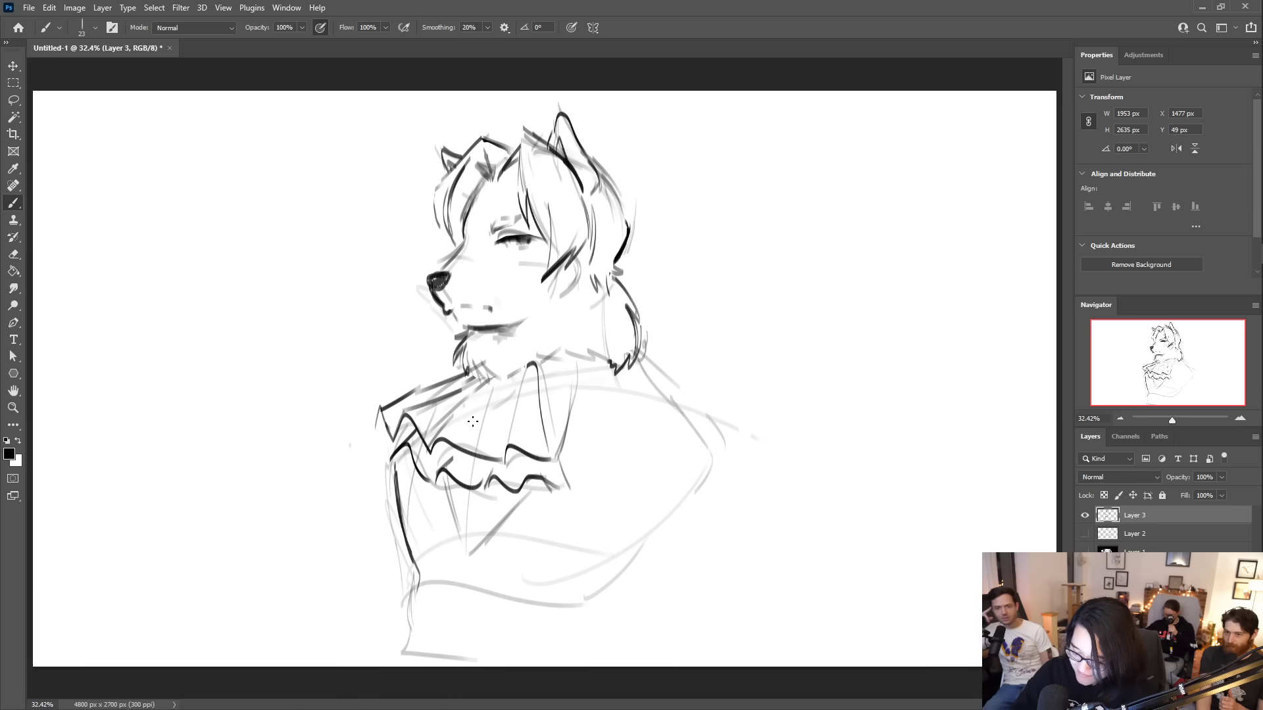
- Fill the V-shaped neckline under the ruffle with black and outline the garment's lapels and standing collar around it
mouse_move(446, 477)
mouse_down()
mouse_move(462, 501)
mouse_move(503, 491)
mouse_up()
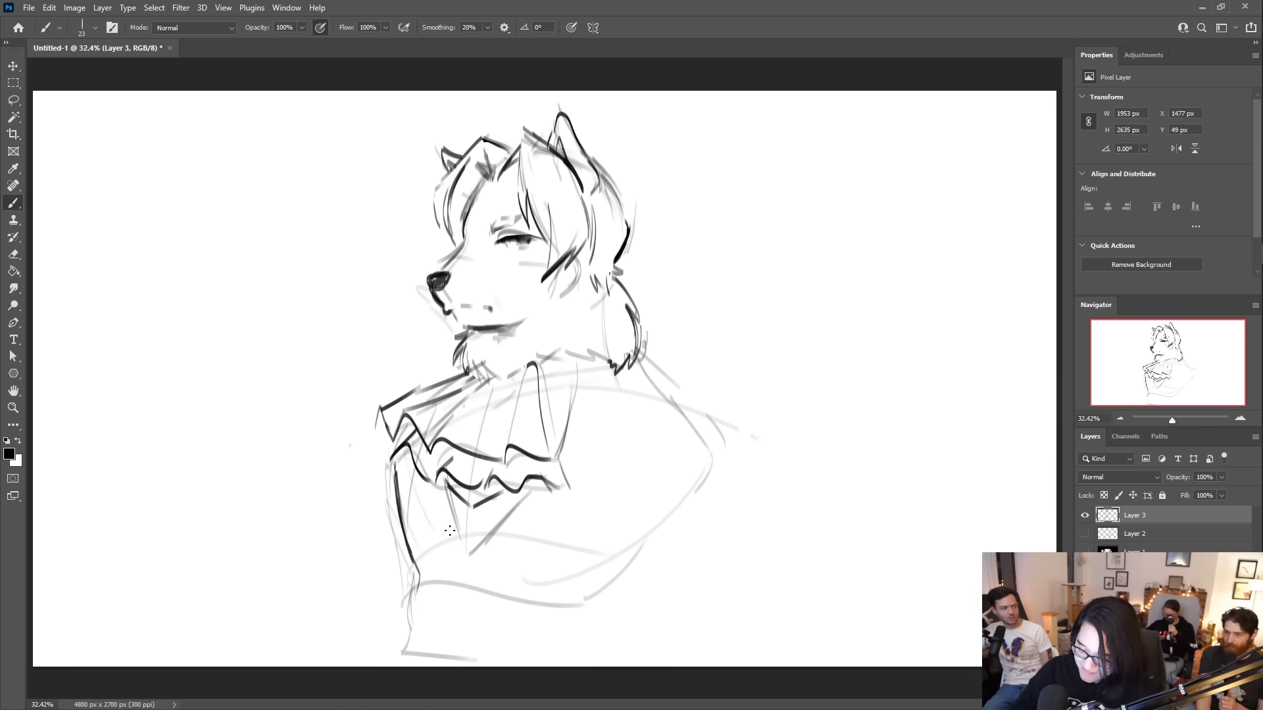
mouse_move(450, 531)
mouse_down()
mouse_move(464, 546)
mouse_move(468, 526)
mouse_move(477, 540)
mouse_move(479, 516)
mouse_move(464, 544)
mouse_move(452, 500)
mouse_move(477, 521)
mouse_move(515, 492)
mouse_move(464, 529)
mouse_move(481, 526)
mouse_move(504, 513)
mouse_move(488, 522)
mouse_move(475, 505)
mouse_move(507, 505)
mouse_move(534, 483)
mouse_up()
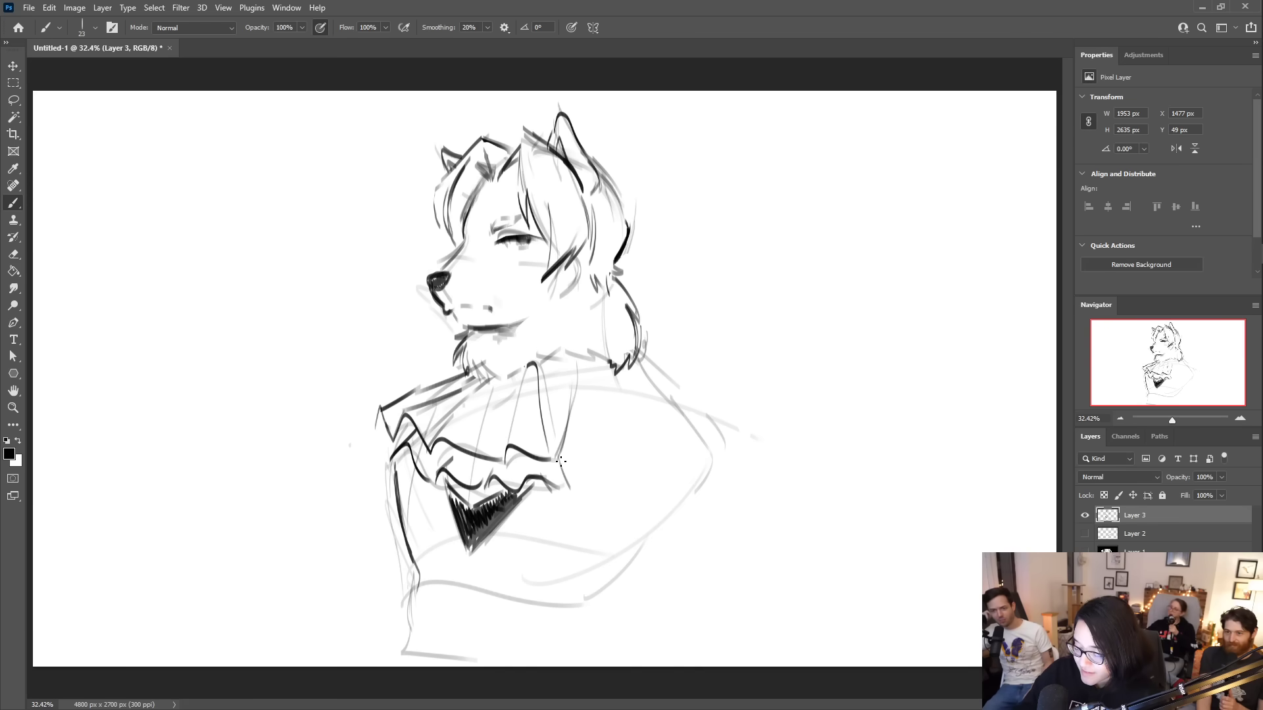
drag(583, 394, 559, 457)
drag(615, 366, 614, 431)
mouse_move(584, 402)
mouse_down()
mouse_move(594, 425)
mouse_move(576, 493)
mouse_move(556, 506)
mouse_up()
drag(480, 549, 540, 511)
mouse_move(459, 553)
mouse_down()
mouse_move(435, 526)
mouse_move(450, 549)
mouse_up()
mouse_move(422, 499)
mouse_down()
mouse_move(442, 534)
mouse_move(503, 534)
mouse_move(559, 503)
mouse_up()
drag(490, 549, 602, 468)
drag(584, 401, 621, 428)
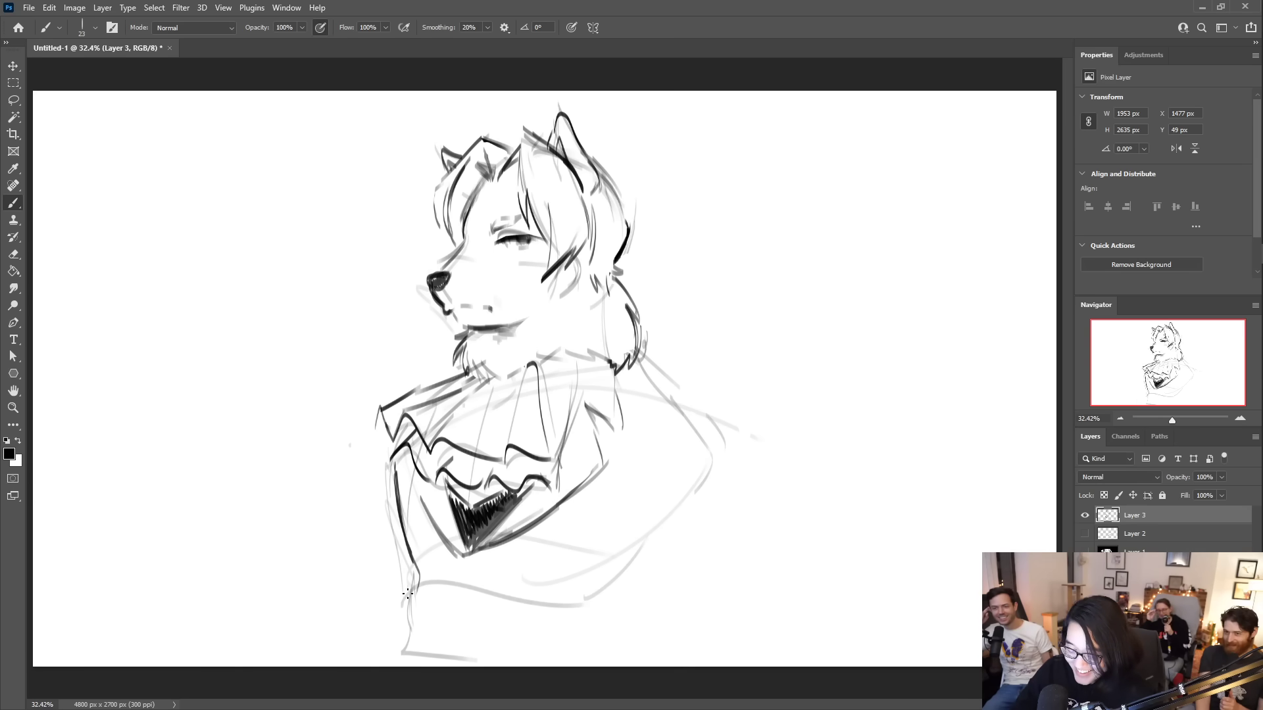
- Add a front placket with two buttons and a waistline, and sketch nested curves for the near shoulder
mouse_move(412, 554)
mouse_down()
mouse_move(404, 643)
mouse_move(470, 650)
mouse_up()
mouse_move(433, 594)
mouse_down()
mouse_move(497, 593)
mouse_move(447, 560)
mouse_move(449, 621)
mouse_up()
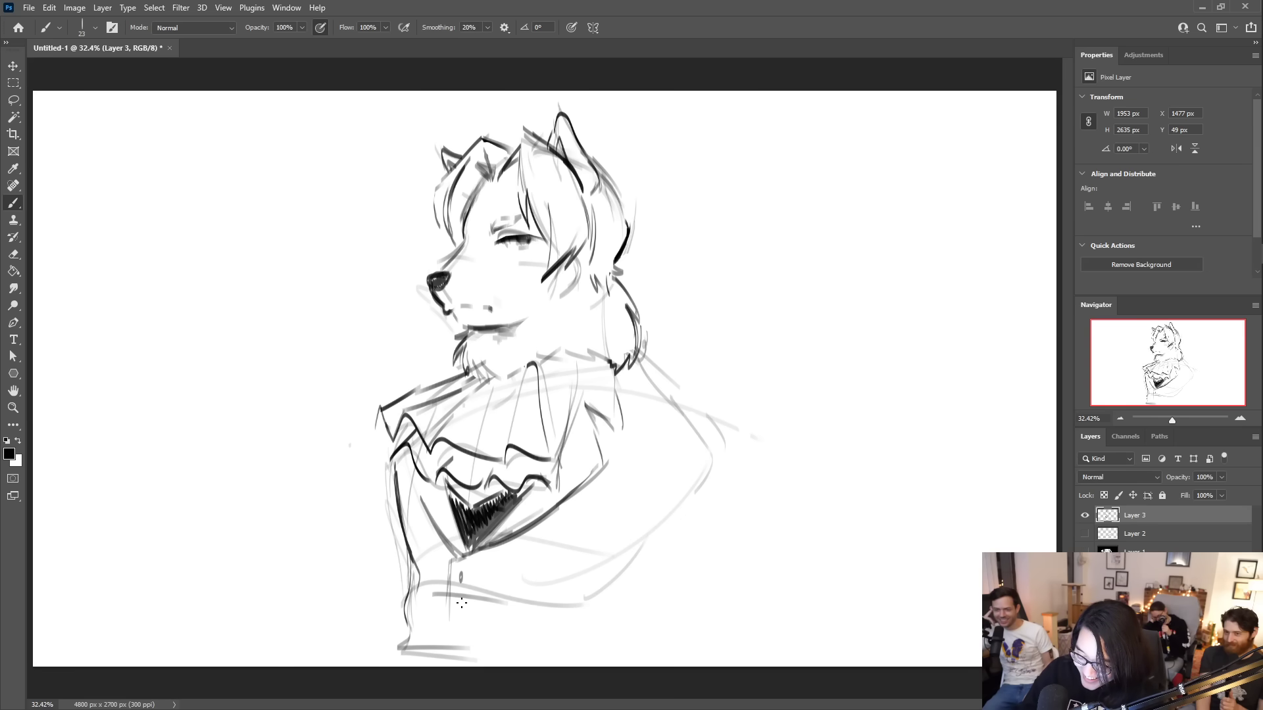
drag(654, 490, 702, 480)
mouse_move(625, 507)
mouse_down()
mouse_move(668, 413)
mouse_move(722, 497)
mouse_up()
drag(667, 421, 721, 499)
drag(665, 414, 620, 461)
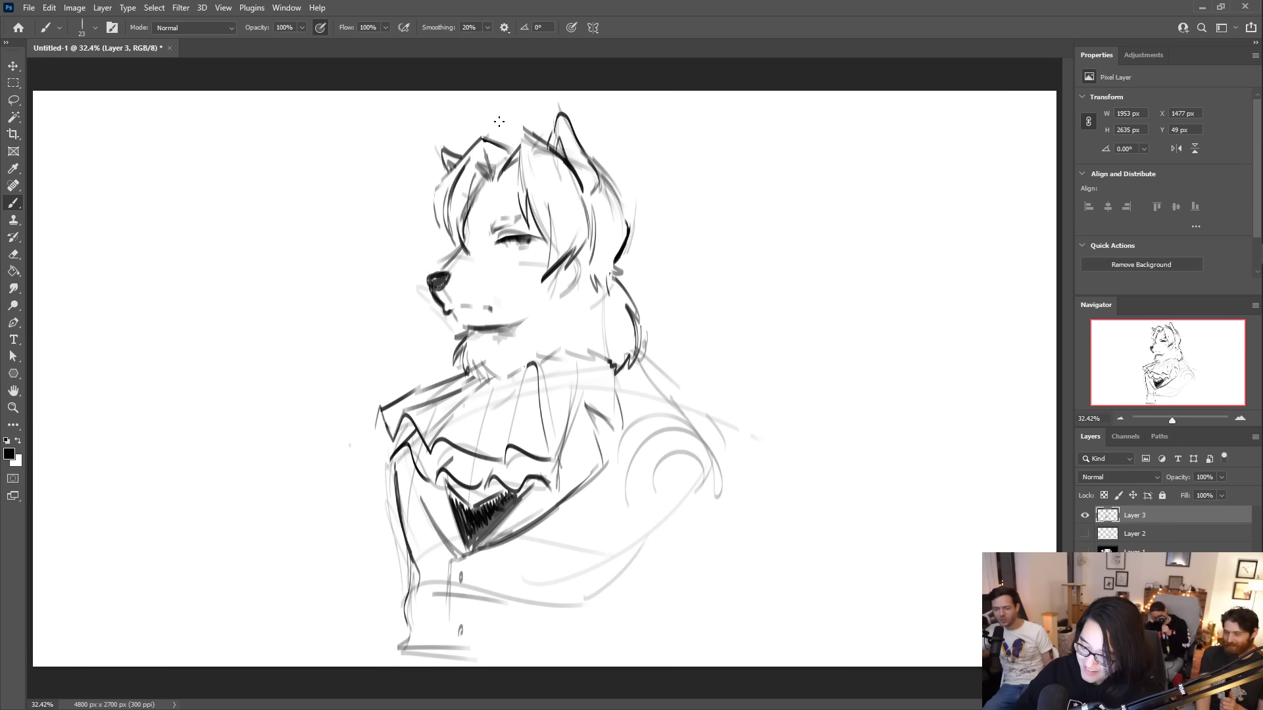
- Darken the hair peak at the parting and rough in the far arm bent at the elbow with the forearm raised
drag(521, 133, 534, 140)
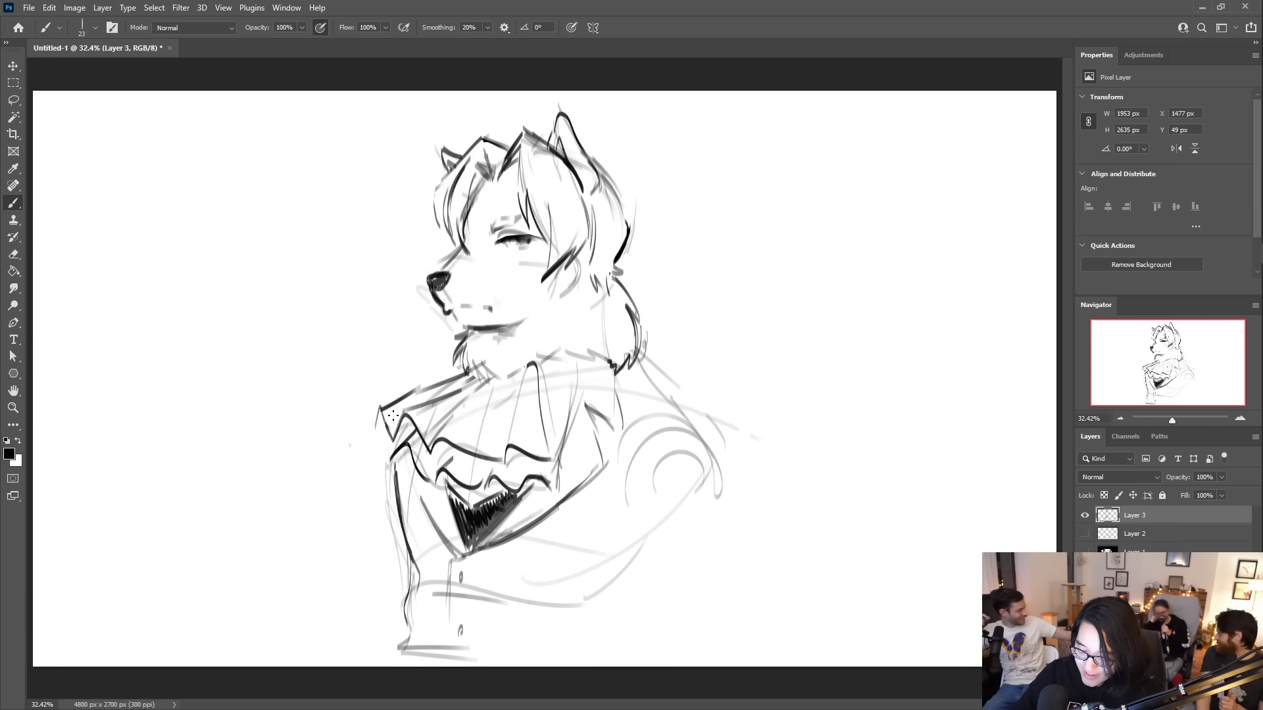
mouse_move(388, 494)
mouse_down()
mouse_move(329, 595)
mouse_move(252, 473)
mouse_up()
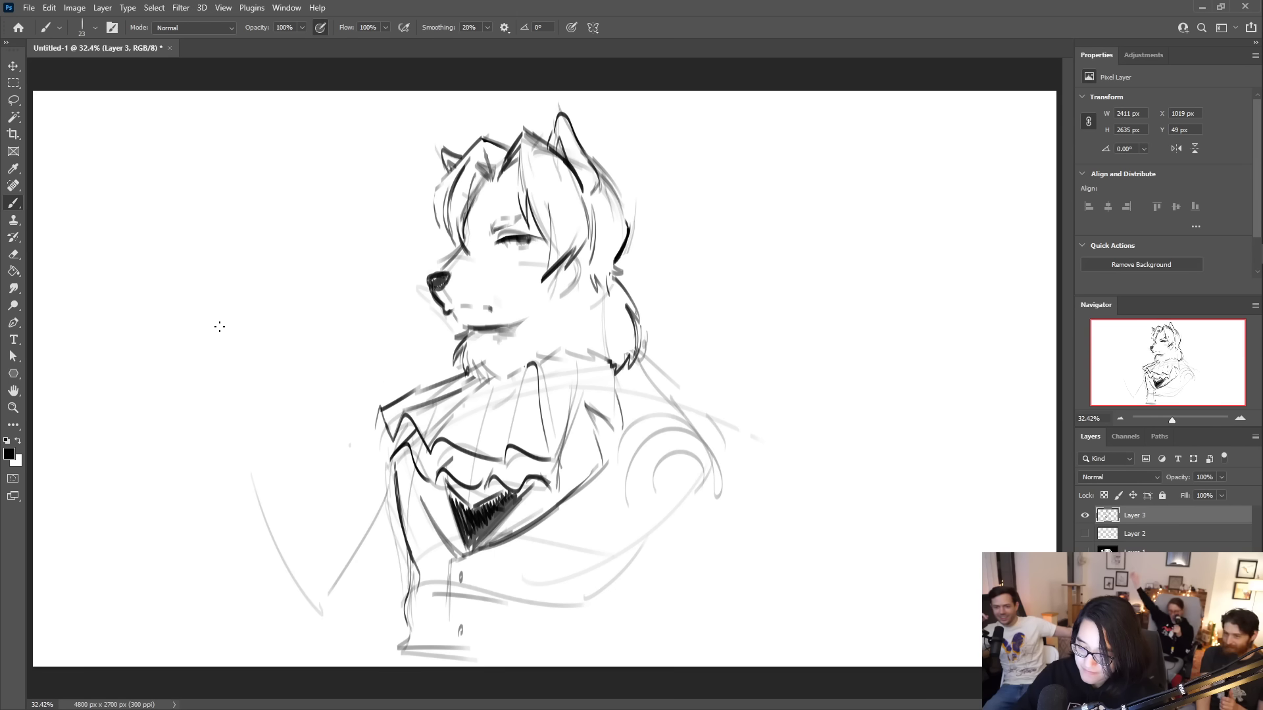
drag(308, 620, 253, 531)
mouse_move(264, 463)
mouse_down()
mouse_move(291, 619)
mouse_move(252, 525)
mouse_up()
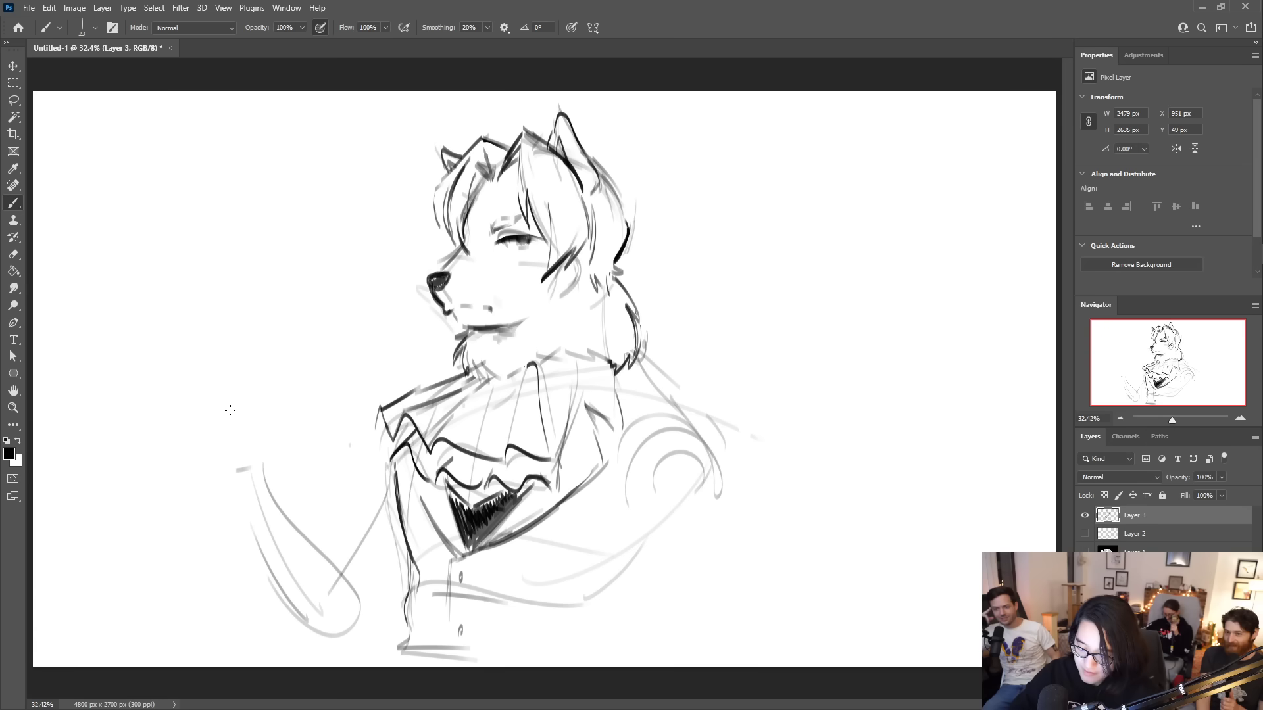
drag(432, 400, 375, 478)
drag(343, 528, 327, 596)
drag(330, 644, 390, 617)
- Sketch the near arm hanging straight down from the shoulder with wrinkles at the elbow
mouse_move(637, 445)
mouse_down()
mouse_move(657, 587)
mouse_move(625, 526)
mouse_move(649, 635)
mouse_up()
drag(633, 563, 638, 610)
drag(668, 651, 672, 654)
mouse_move(716, 464)
mouse_down()
mouse_move(723, 624)
mouse_move(711, 651)
mouse_up()
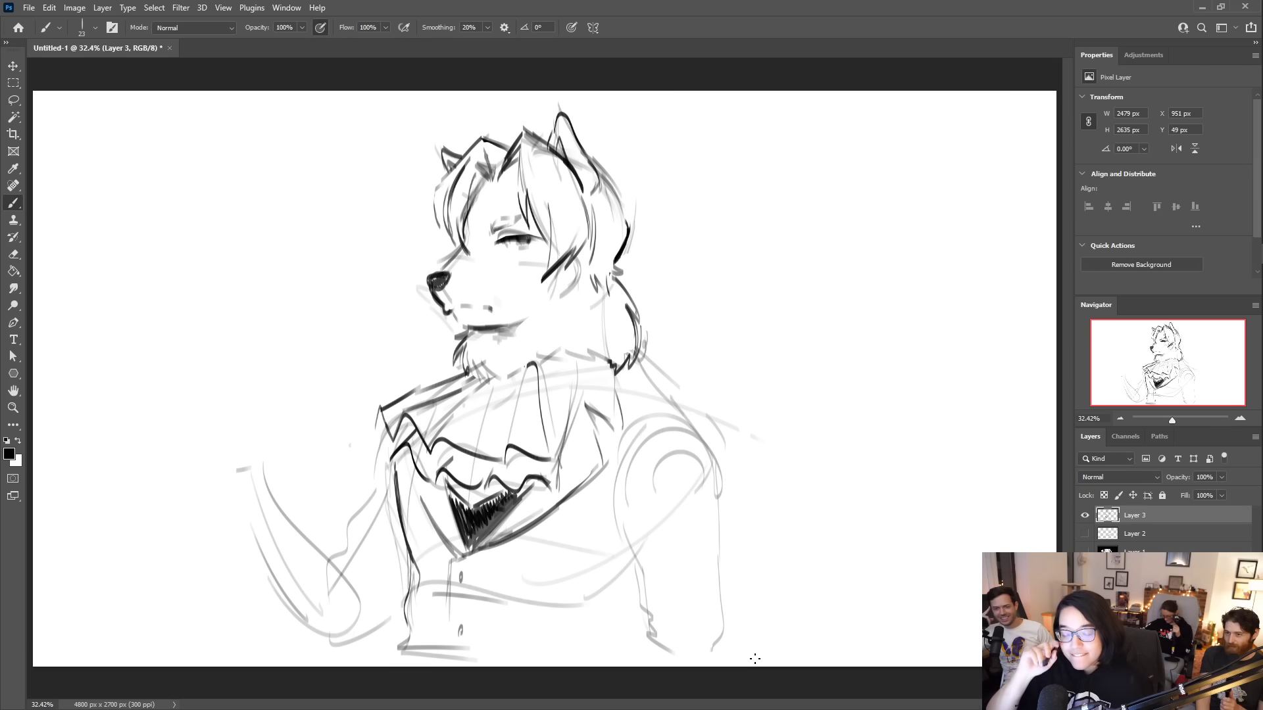
- Block in the raised hand with overlapping ovals and draw the cuff and outer sleeve line of that forearm
mouse_move(265, 434)
mouse_down()
mouse_move(217, 428)
mouse_move(259, 487)
mouse_move(243, 394)
mouse_up()
drag(254, 411, 198, 406)
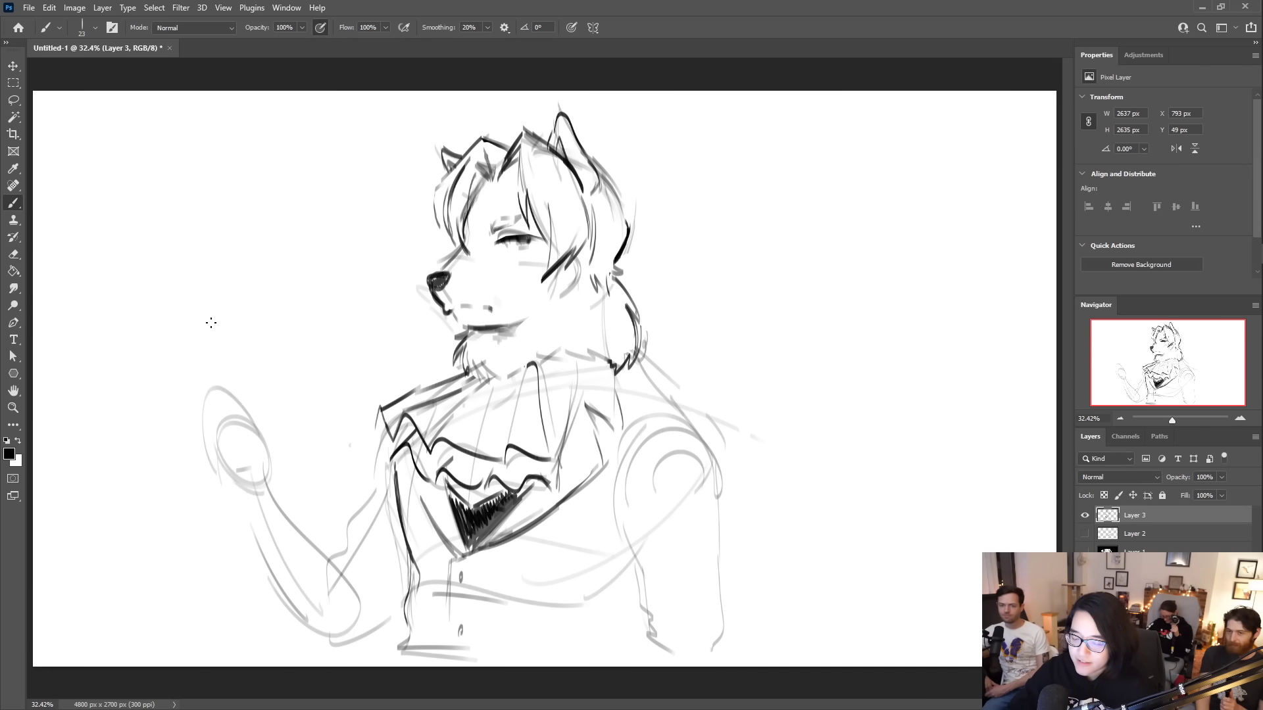
mouse_move(230, 490)
mouse_down()
mouse_move(295, 643)
mouse_move(361, 637)
mouse_up()
mouse_move(225, 499)
mouse_down()
mouse_move(274, 495)
mouse_move(232, 515)
mouse_move(279, 488)
mouse_move(258, 580)
mouse_up()
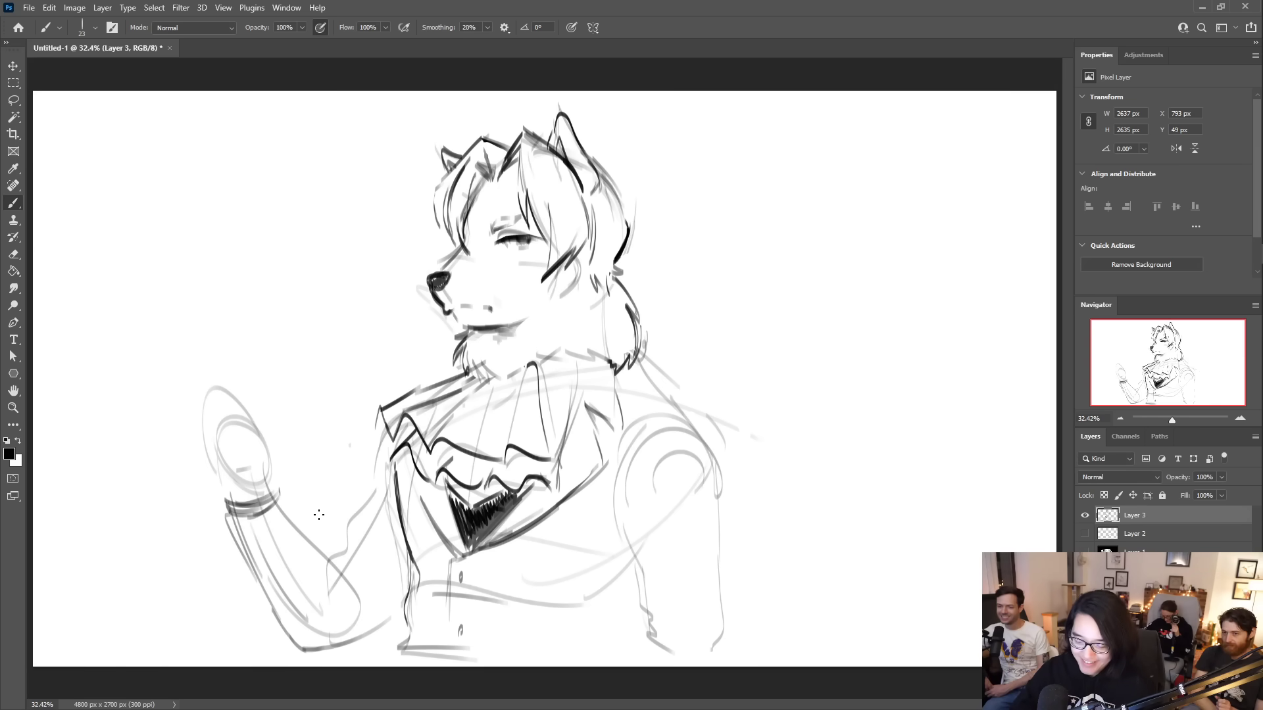
- Define the raised hand's outline and darken the sleeve from the cuff past the elbow crease up to the shoulder
drag(288, 510, 315, 546)
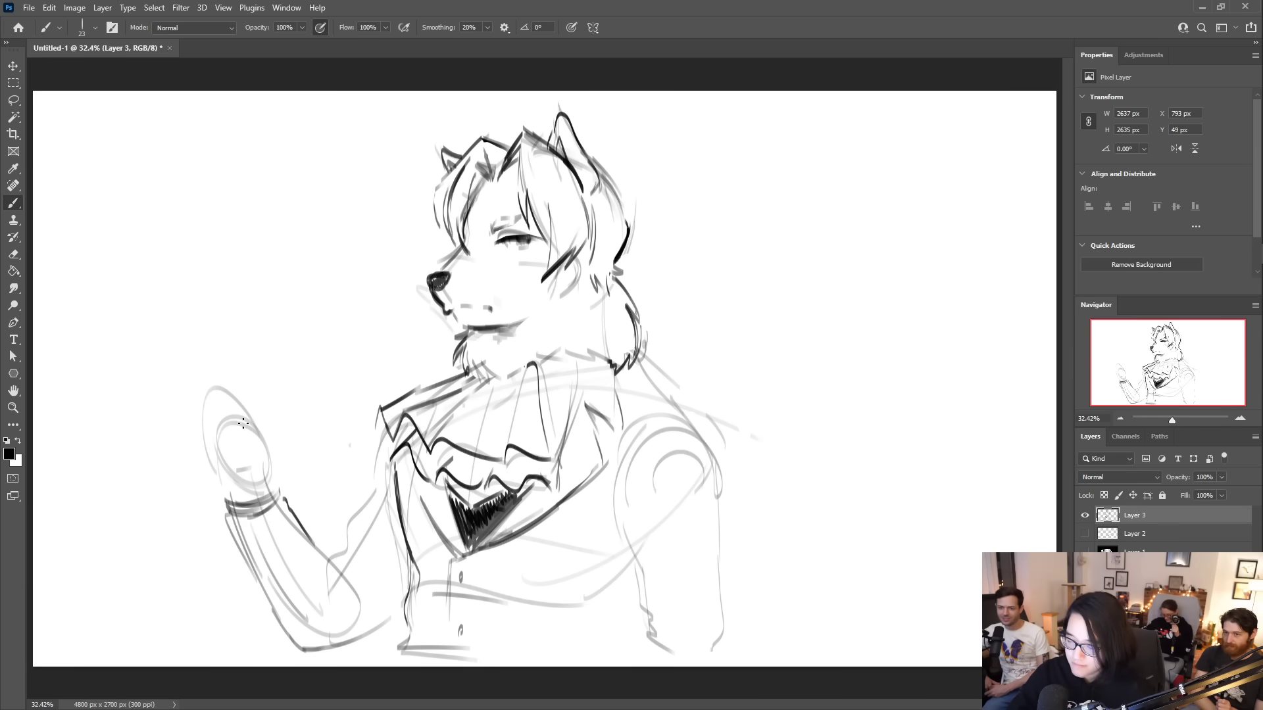
mouse_move(226, 501)
mouse_down()
mouse_move(206, 444)
mouse_move(207, 379)
mouse_move(228, 473)
mouse_up()
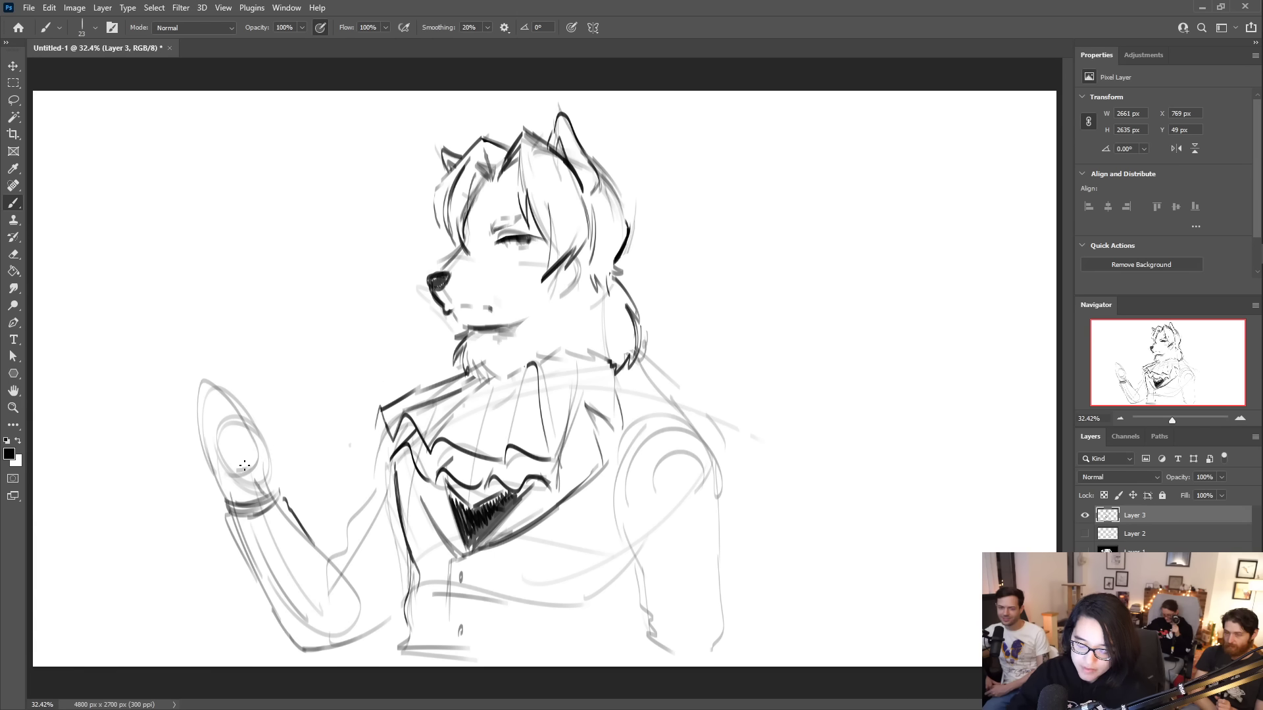
mouse_move(227, 505)
mouse_down()
mouse_move(275, 487)
mouse_move(230, 506)
mouse_move(296, 511)
mouse_move(354, 595)
mouse_move(342, 556)
mouse_up()
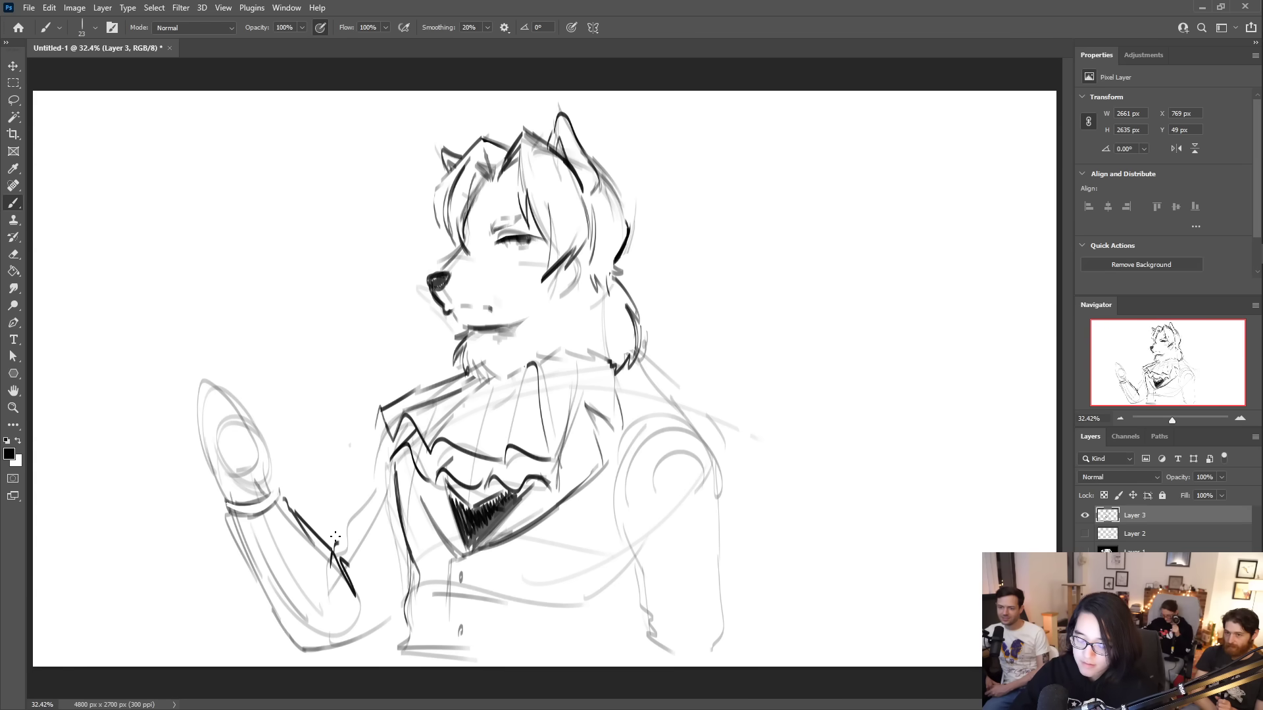
mouse_move(404, 407)
mouse_down()
mouse_move(383, 424)
mouse_move(345, 528)
mouse_move(370, 480)
mouse_up()
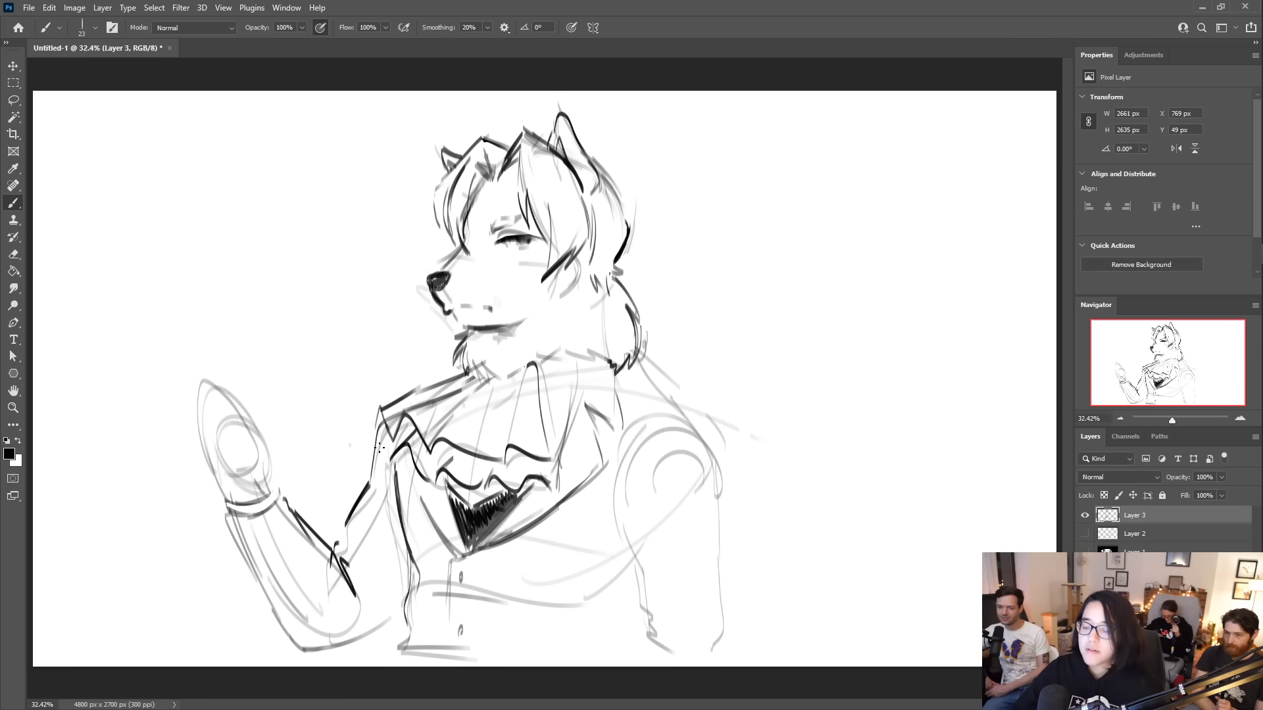
mouse_move(276, 617)
mouse_down()
mouse_move(323, 640)
mouse_move(387, 626)
mouse_up()
- Add rounded finger shapes to the raised hand and sketch a tall flared object held above it
drag(269, 437, 264, 471)
mouse_move(250, 401)
mouse_down()
mouse_move(272, 435)
mouse_move(261, 432)
mouse_up()
drag(250, 428, 271, 433)
mouse_move(194, 418)
mouse_down()
mouse_move(216, 382)
mouse_move(227, 427)
mouse_move(156, 305)
mouse_move(198, 316)
mouse_up()
drag(149, 274, 188, 307)
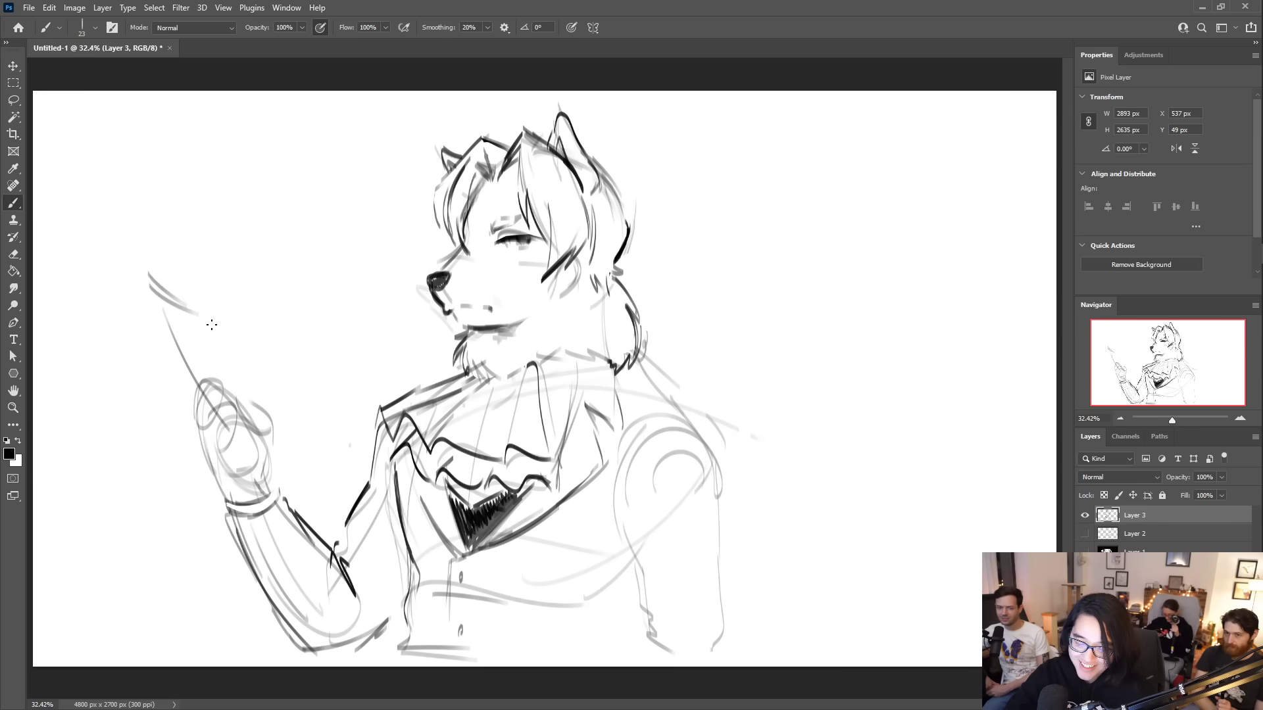
mouse_move(192, 310)
mouse_down()
mouse_move(219, 305)
mouse_move(270, 416)
mouse_up()
mouse_move(229, 414)
mouse_down()
mouse_move(298, 413)
mouse_move(249, 344)
mouse_up()
drag(161, 299, 185, 249)
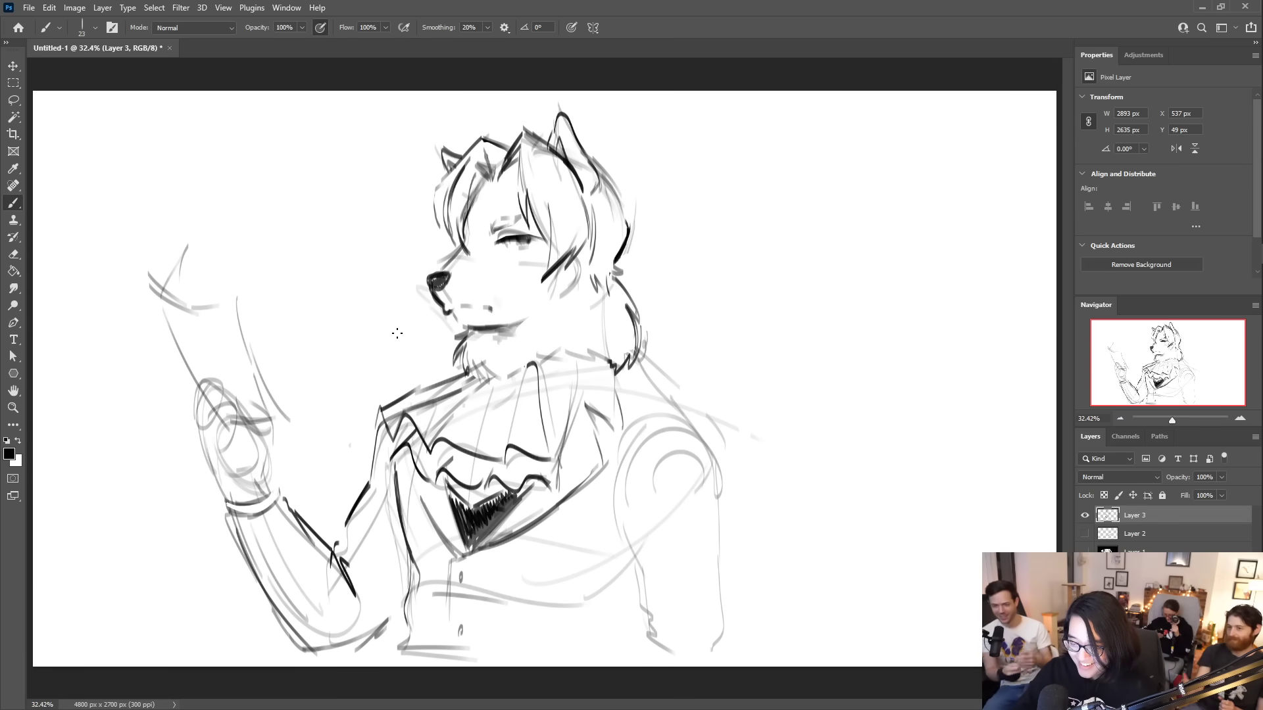
- Redraw the near arm bent across the chest with an oval hand beside the collar, erasing the hanging arm
mouse_move(348, 468)
mouse_down()
mouse_move(393, 396)
mouse_move(352, 454)
mouse_move(381, 374)
mouse_move(391, 389)
mouse_move(382, 467)
mouse_move(456, 610)
mouse_up()
mouse_move(681, 402)
mouse_down()
mouse_move(489, 632)
mouse_move(630, 599)
mouse_up()
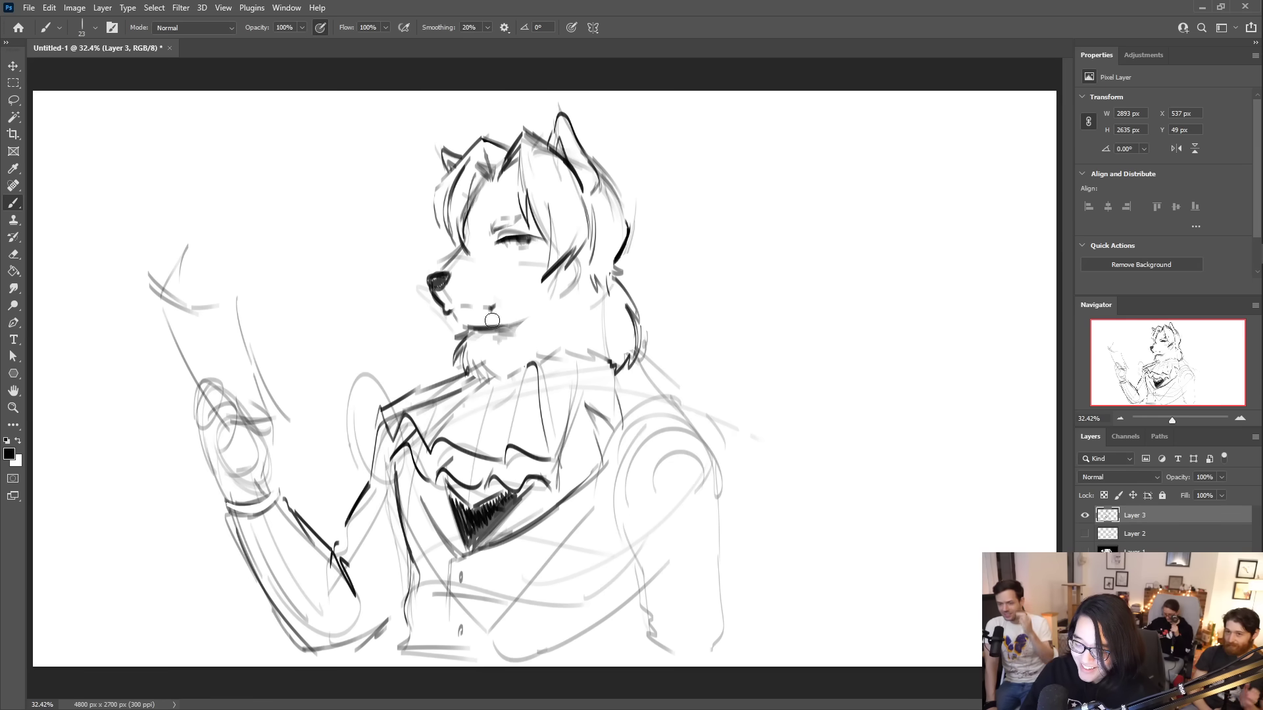
mouse_move(668, 564)
mouse_down()
mouse_move(642, 463)
mouse_move(631, 504)
mouse_move(694, 511)
mouse_move(649, 637)
mouse_move(696, 442)
mouse_move(718, 480)
mouse_move(703, 414)
mouse_up()
drag(408, 501, 412, 613)
drag(403, 460, 460, 551)
mouse_move(409, 471)
mouse_down()
mouse_move(532, 649)
mouse_move(505, 587)
mouse_up()
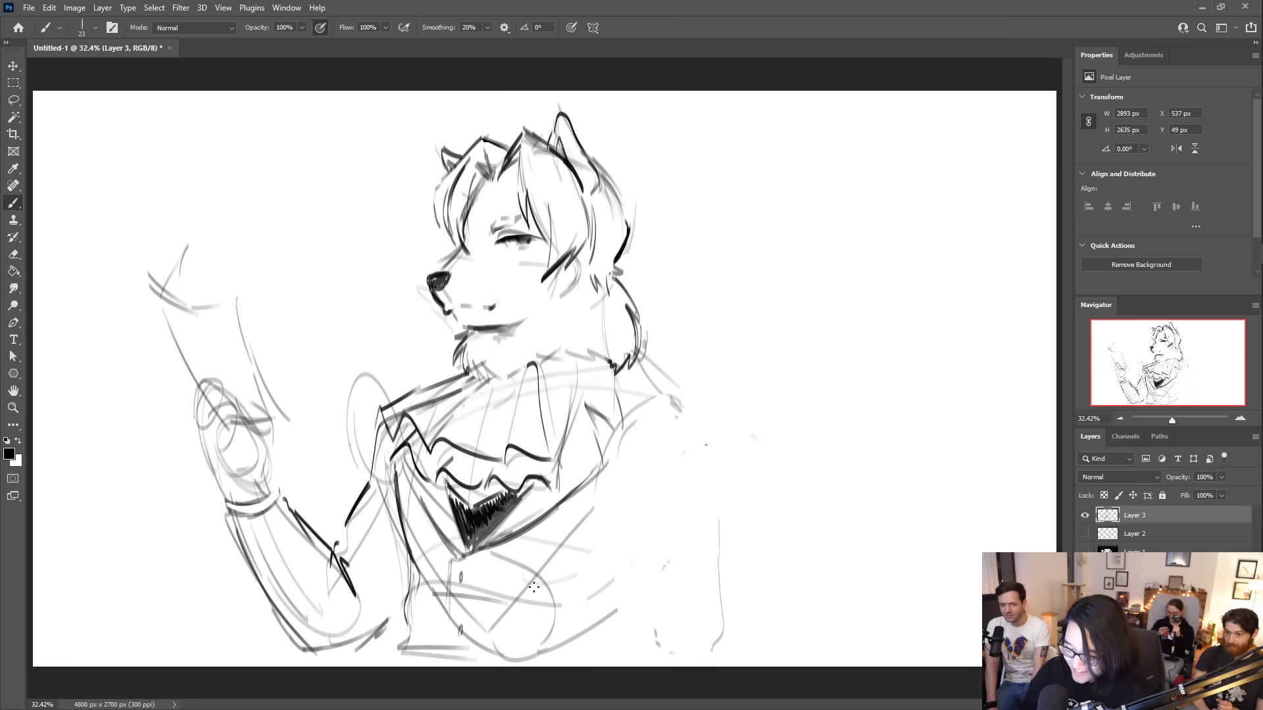
- Erase the torso and collar lines running through the bent near arm and redraw its rounded outer contour
drag(535, 642, 618, 570)
mouse_move(582, 477)
mouse_down()
mouse_move(674, 387)
mouse_move(685, 393)
mouse_move(664, 544)
mouse_move(620, 544)
mouse_up()
mouse_move(639, 409)
mouse_down()
mouse_move(593, 509)
mouse_move(658, 407)
mouse_move(547, 531)
mouse_move(516, 611)
mouse_move(461, 608)
mouse_move(471, 600)
mouse_move(426, 550)
mouse_move(384, 455)
mouse_up()
key(ctrl+z)
key(ctrl+z)
key(ctrl+z)
key(ctrl+z)
key(ctrl+z)
mouse_move(535, 599)
mouse_down()
mouse_move(497, 551)
mouse_move(505, 643)
mouse_move(476, 633)
mouse_move(489, 584)
mouse_move(550, 601)
mouse_move(519, 618)
mouse_move(493, 594)
mouse_up()
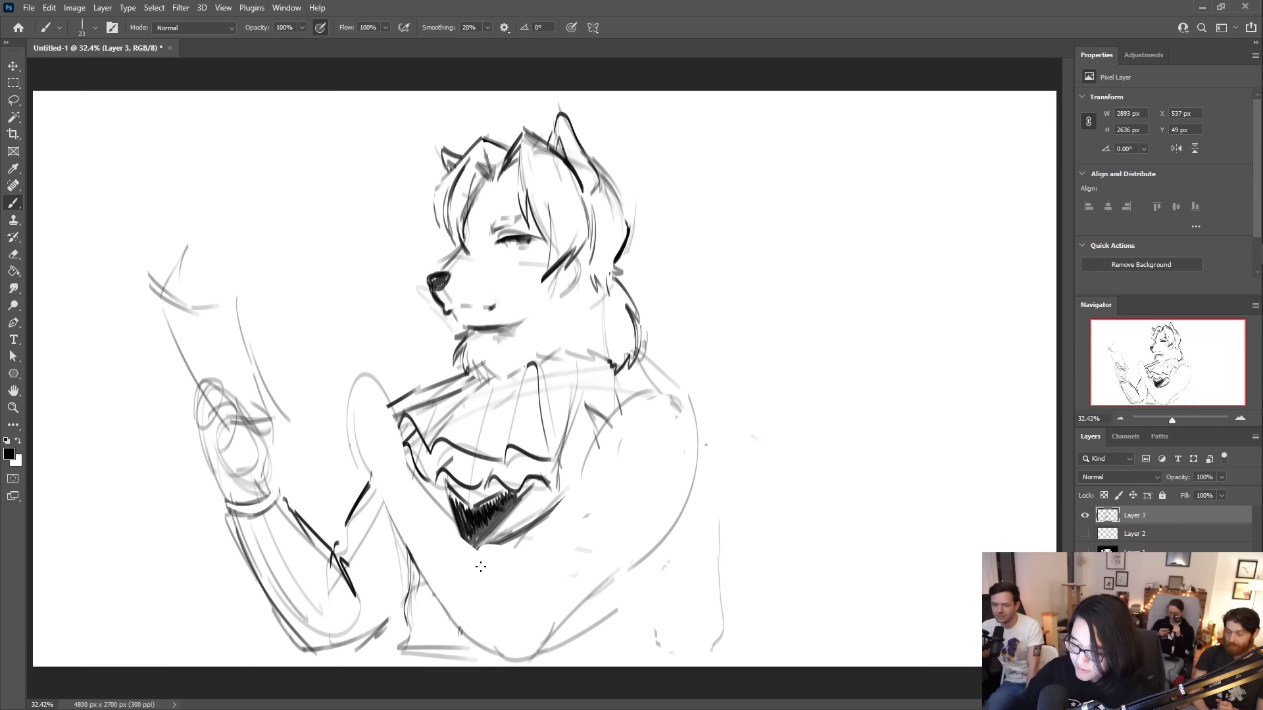
- Darken the near shoulder slope and add the cuff, upper forearm edge and elbow crease to the bent arm
mouse_move(636, 322)
mouse_down()
mouse_move(644, 358)
mouse_move(694, 405)
mouse_move(699, 464)
mouse_up()
mouse_move(420, 477)
mouse_down()
mouse_move(380, 511)
mouse_move(418, 498)
mouse_move(389, 531)
mouse_move(462, 630)
mouse_move(484, 542)
mouse_up()
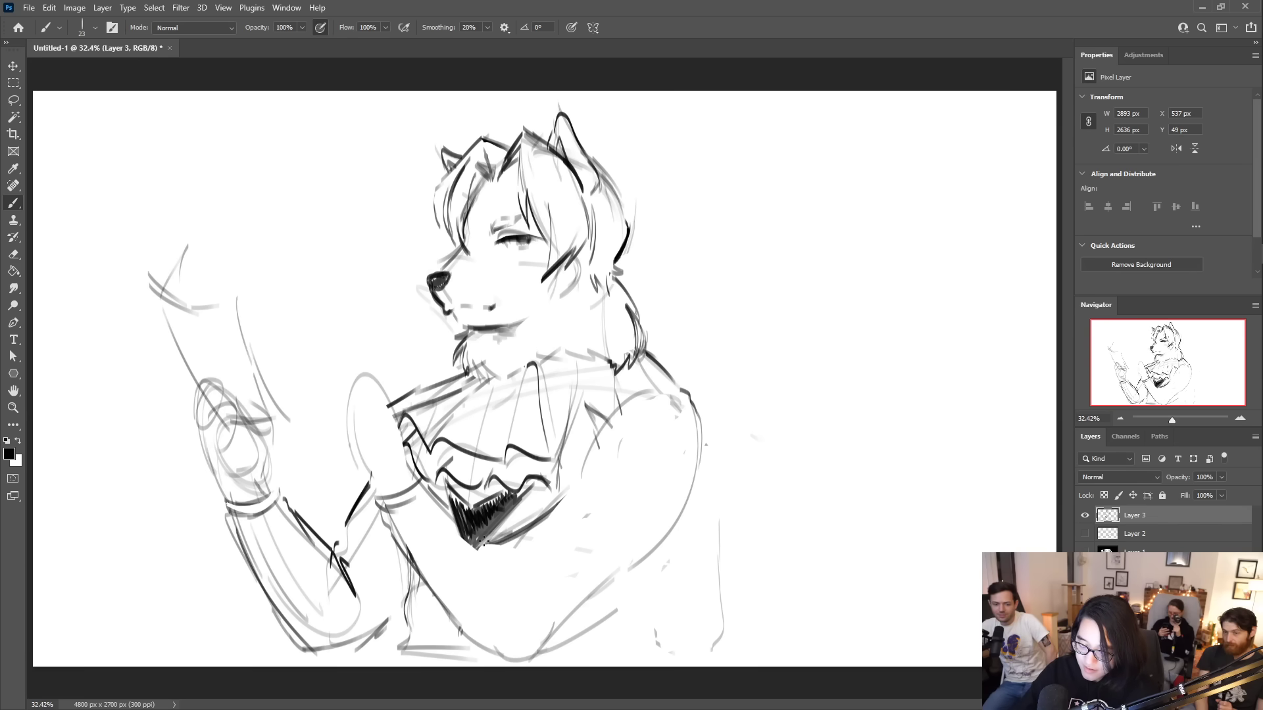
mouse_move(428, 486)
mouse_down()
mouse_move(486, 552)
mouse_move(507, 604)
mouse_up()
drag(510, 559, 516, 578)
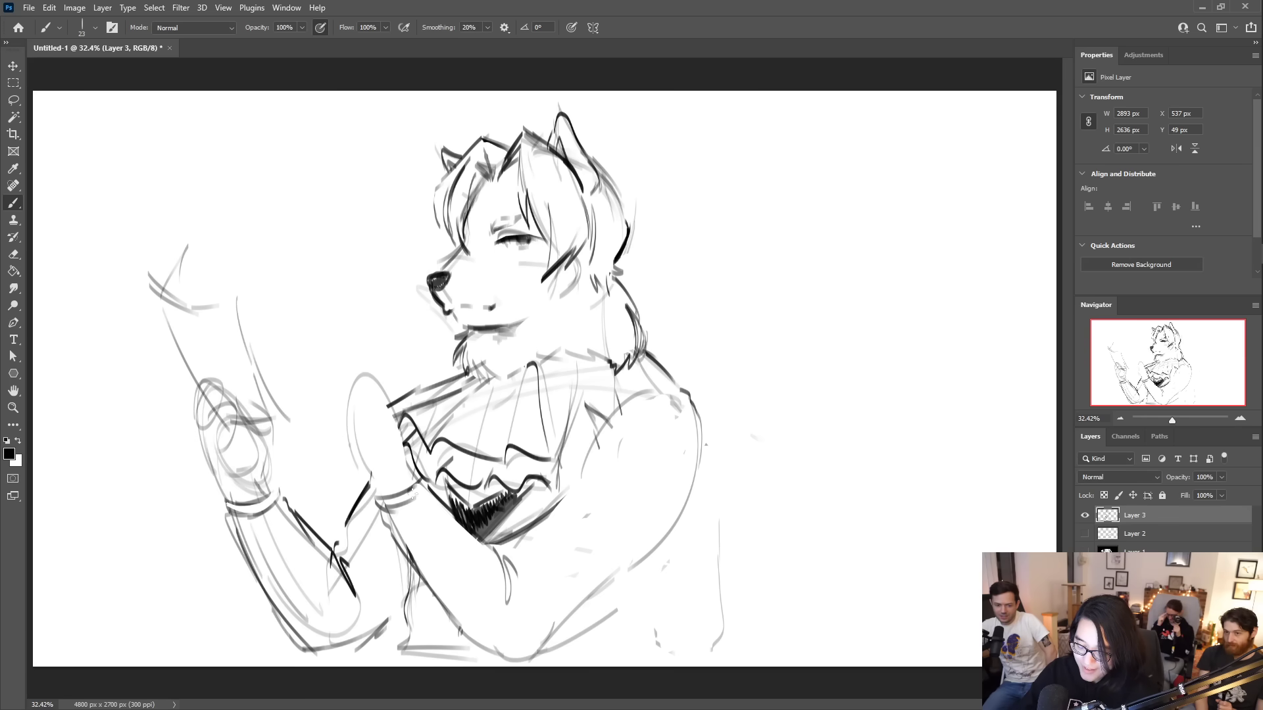
- Shape the near hand beside the collar with curved fingers, a thumb and a darker outer edge
mouse_move(414, 463)
mouse_down()
mouse_move(412, 484)
mouse_move(347, 461)
mouse_move(355, 378)
mouse_move(388, 381)
mouse_up()
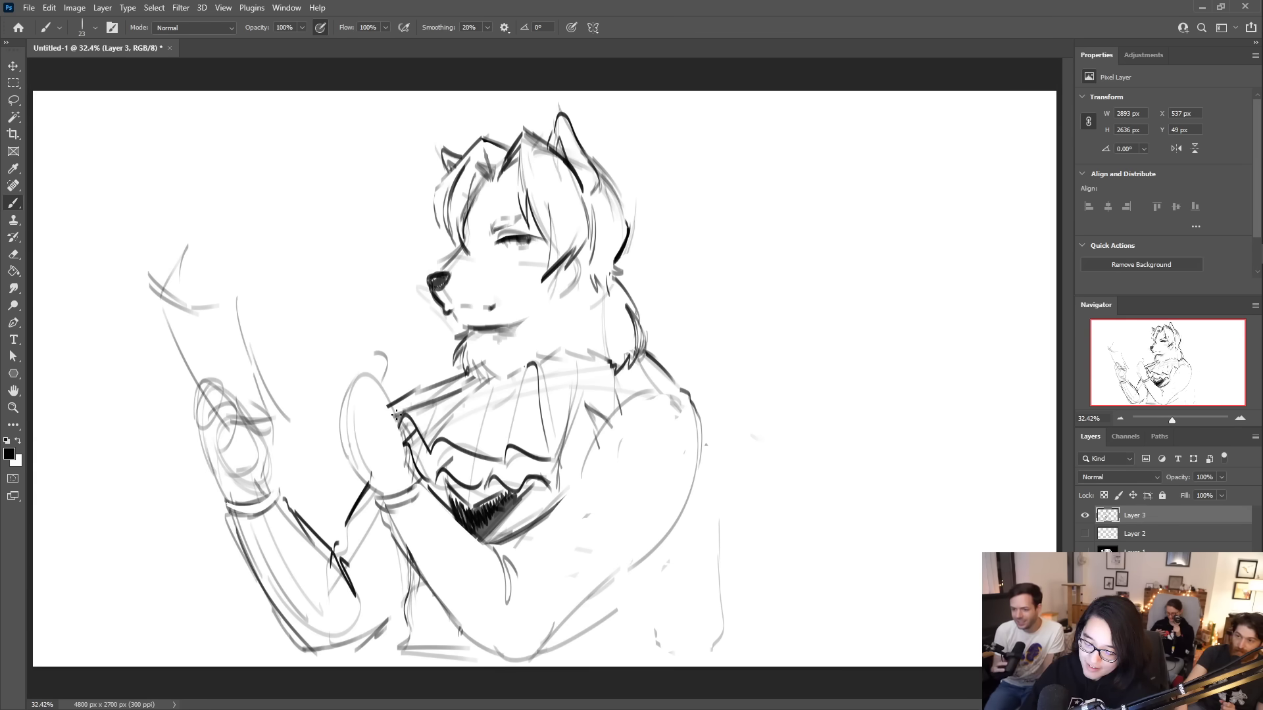
drag(395, 389, 387, 407)
mouse_move(384, 359)
mouse_down()
mouse_move(347, 400)
mouse_move(339, 461)
mouse_up()
mouse_move(371, 371)
mouse_down()
mouse_move(370, 399)
mouse_move(378, 367)
mouse_up()
drag(390, 436, 390, 409)
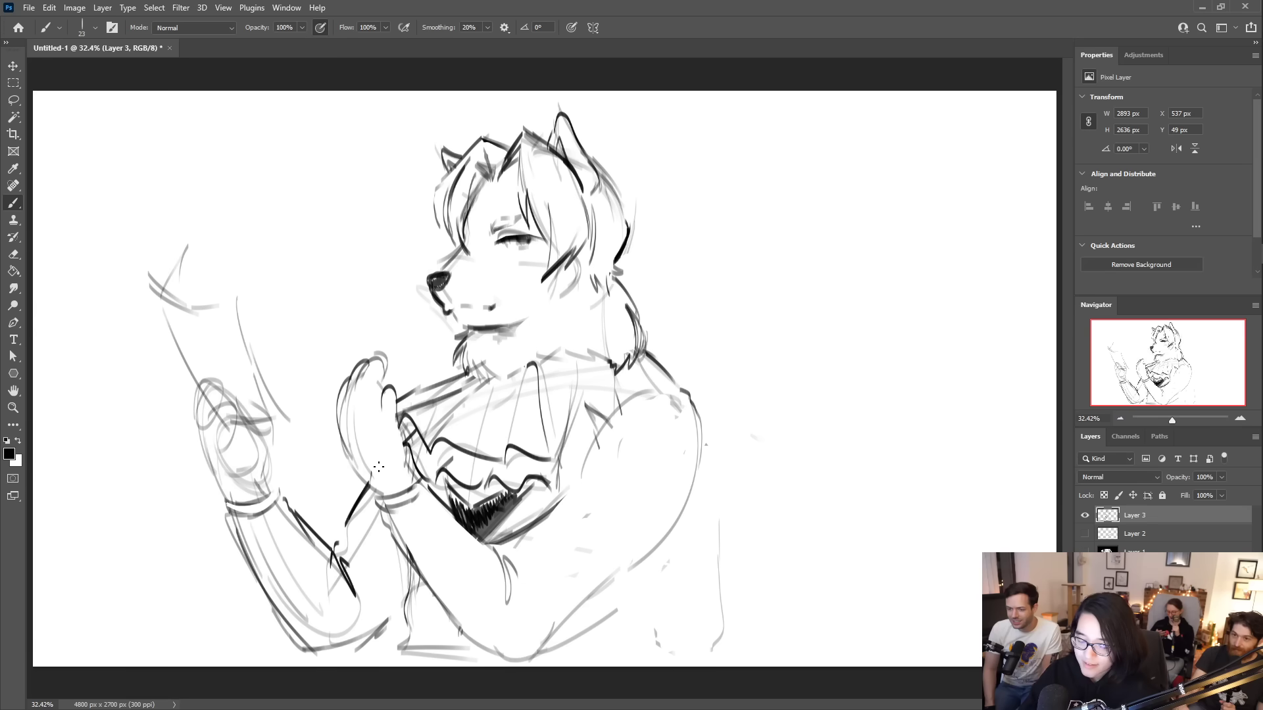
- Darken the fingers of both hands and the rim and sides of the cylinder held in the raised hand
mouse_move(379, 366)
mouse_down()
mouse_move(368, 391)
mouse_move(355, 384)
mouse_move(340, 427)
mouse_move(245, 345)
mouse_move(244, 320)
mouse_up()
mouse_move(245, 298)
mouse_down()
mouse_move(189, 304)
mouse_move(186, 270)
mouse_move(162, 295)
mouse_move(214, 309)
mouse_move(189, 368)
mouse_up()
mouse_move(194, 424)
mouse_down()
mouse_move(198, 382)
mouse_move(222, 402)
mouse_move(234, 506)
mouse_move(270, 427)
mouse_move(250, 453)
mouse_up()
- Draw a dark contour for the lower back running down to the waist and erase the stray guide lines beside it
drag(684, 522, 657, 595)
mouse_move(677, 499)
mouse_down()
mouse_move(632, 605)
mouse_move(633, 651)
mouse_up()
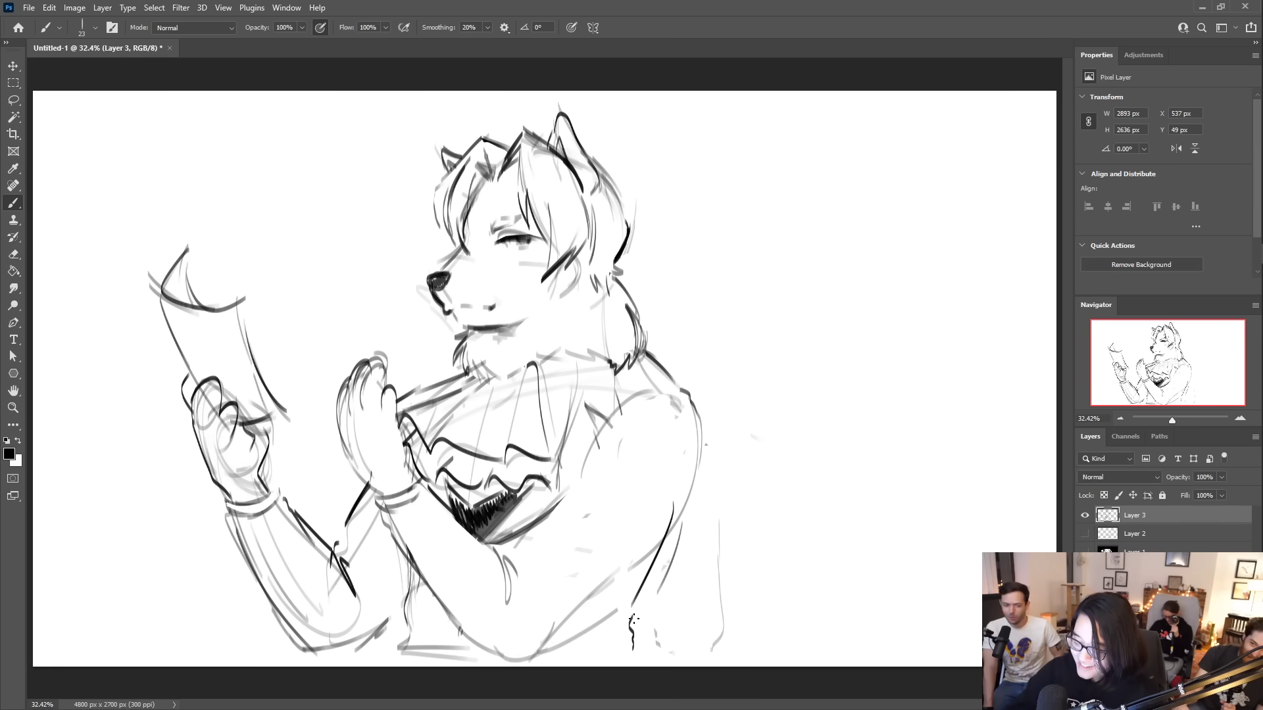
drag(681, 535, 658, 593)
drag(655, 629, 660, 646)
- Try sketching a large curled tail with a jagged inner edge behind the figure's back
mouse_move(718, 524)
mouse_down()
mouse_move(713, 650)
mouse_move(778, 527)
mouse_move(716, 494)
mouse_move(840, 642)
mouse_move(822, 665)
mouse_up()
mouse_move(761, 507)
mouse_down()
mouse_move(726, 579)
mouse_move(746, 664)
mouse_move(647, 643)
mouse_move(743, 645)
mouse_move(797, 502)
mouse_move(735, 579)
mouse_move(754, 583)
mouse_up()
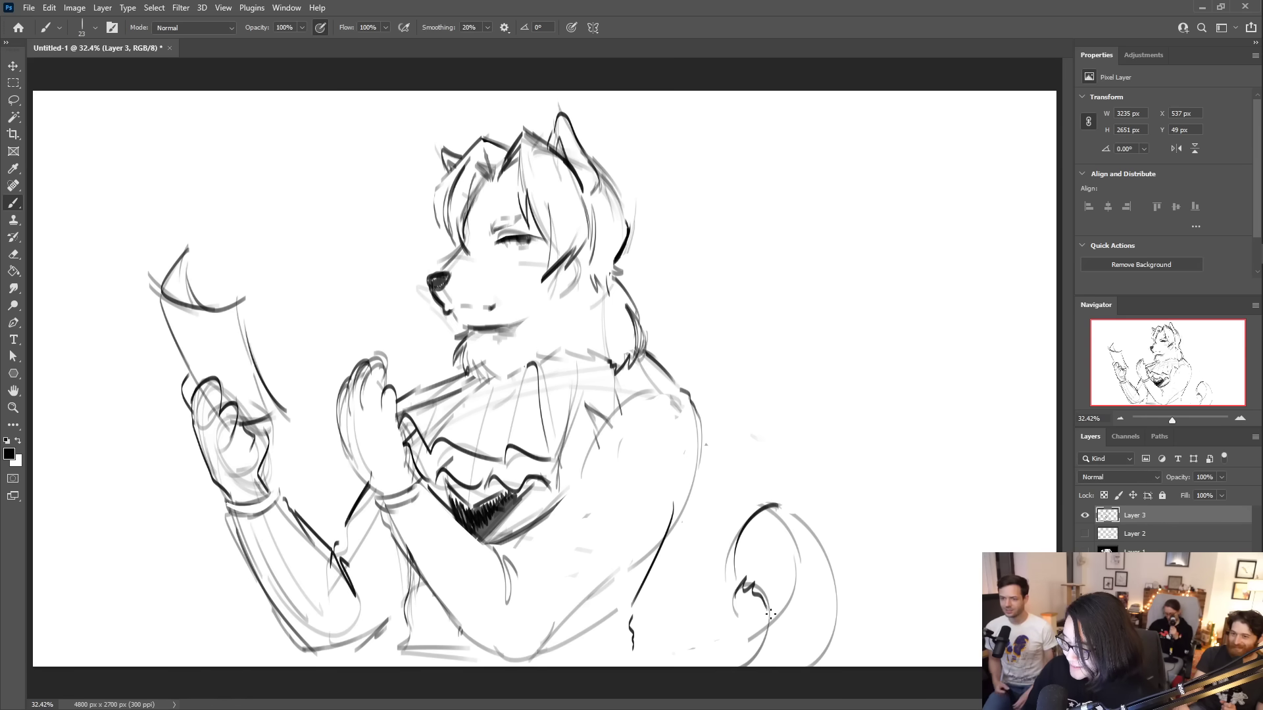
drag(763, 626, 757, 621)
mouse_move(766, 496)
mouse_down()
mouse_move(747, 535)
mouse_move(736, 631)
mouse_move(806, 596)
mouse_move(814, 530)
mouse_move(760, 496)
mouse_move(842, 594)
mouse_move(781, 449)
mouse_move(721, 417)
mouse_move(794, 498)
mouse_up()
mouse_move(644, 599)
mouse_down()
mouse_move(694, 617)
mouse_move(743, 660)
mouse_up()
key(ctrl+z)
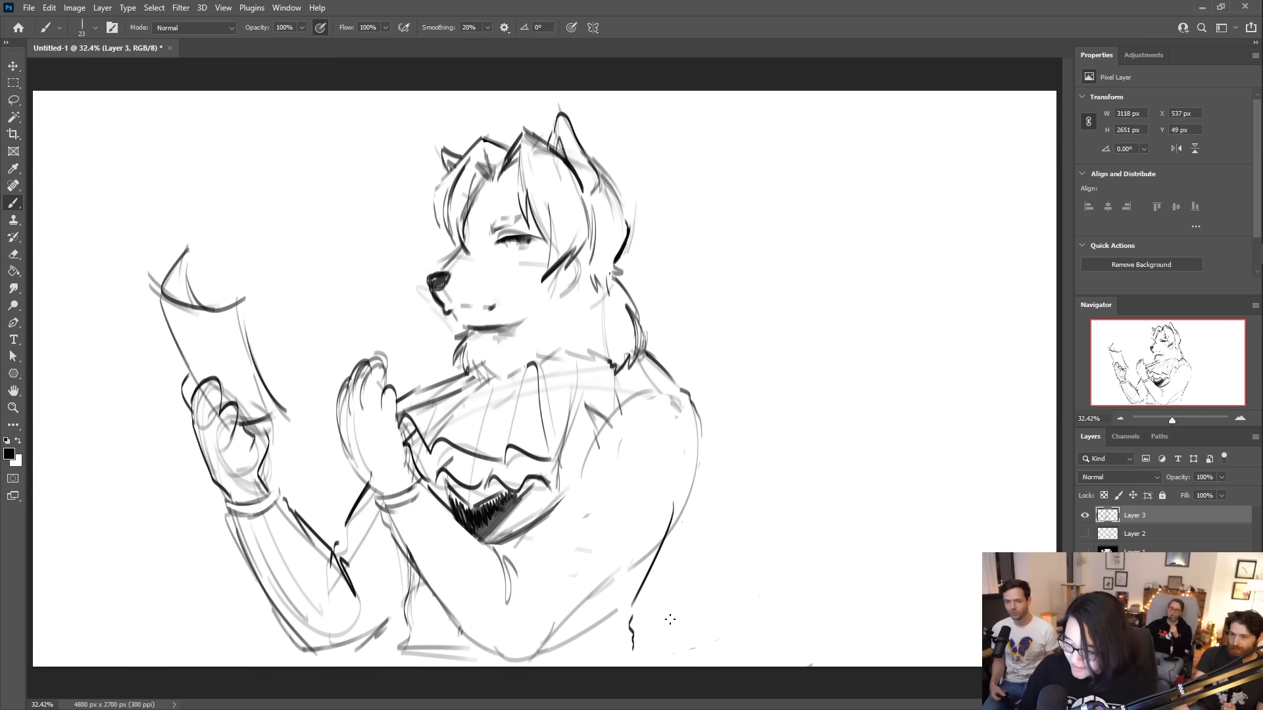
- Draw a jagged, furry tail base behind the hip and dark creases where the back meets the waist
drag(644, 628, 713, 666)
mouse_move(637, 598)
mouse_down()
mouse_move(602, 633)
mouse_move(634, 613)
mouse_move(633, 657)
mouse_up()
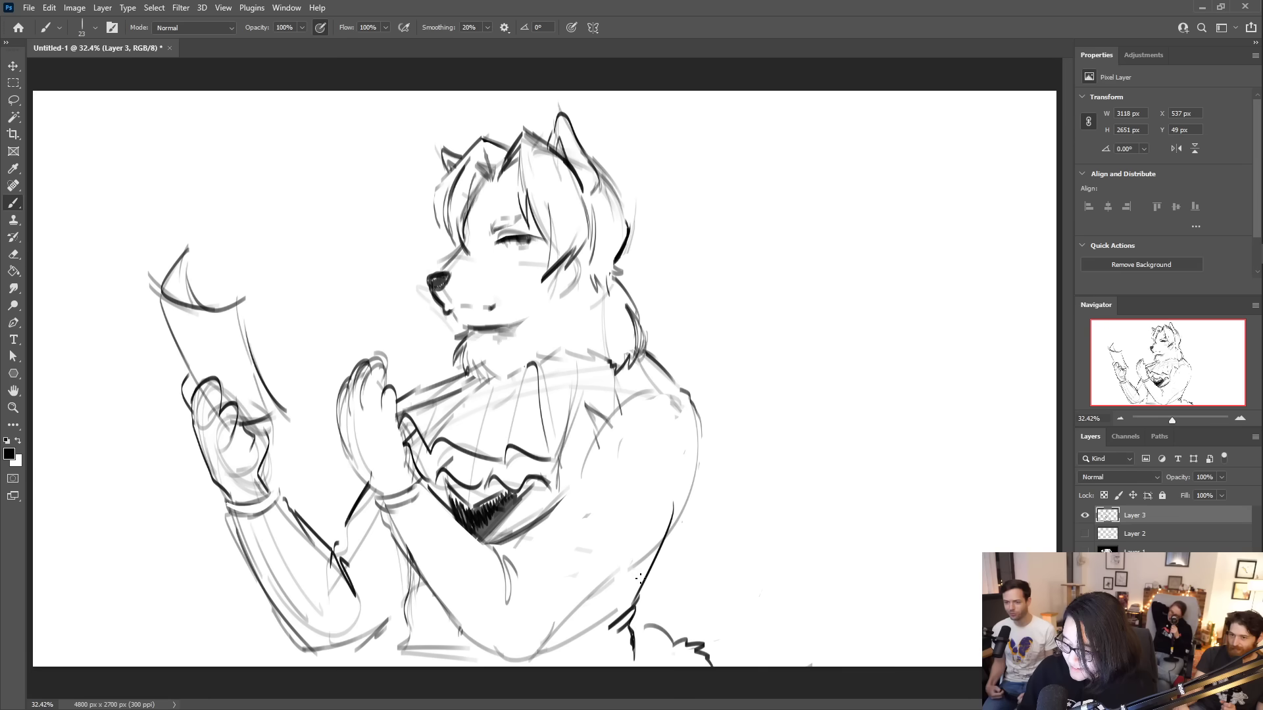
mouse_move(654, 602)
mouse_down()
mouse_move(637, 634)
mouse_move(743, 666)
mouse_up()
- Darken the front waist line and strengthen the lower contour of the raised arm's forearm and elbow
drag(405, 581, 404, 655)
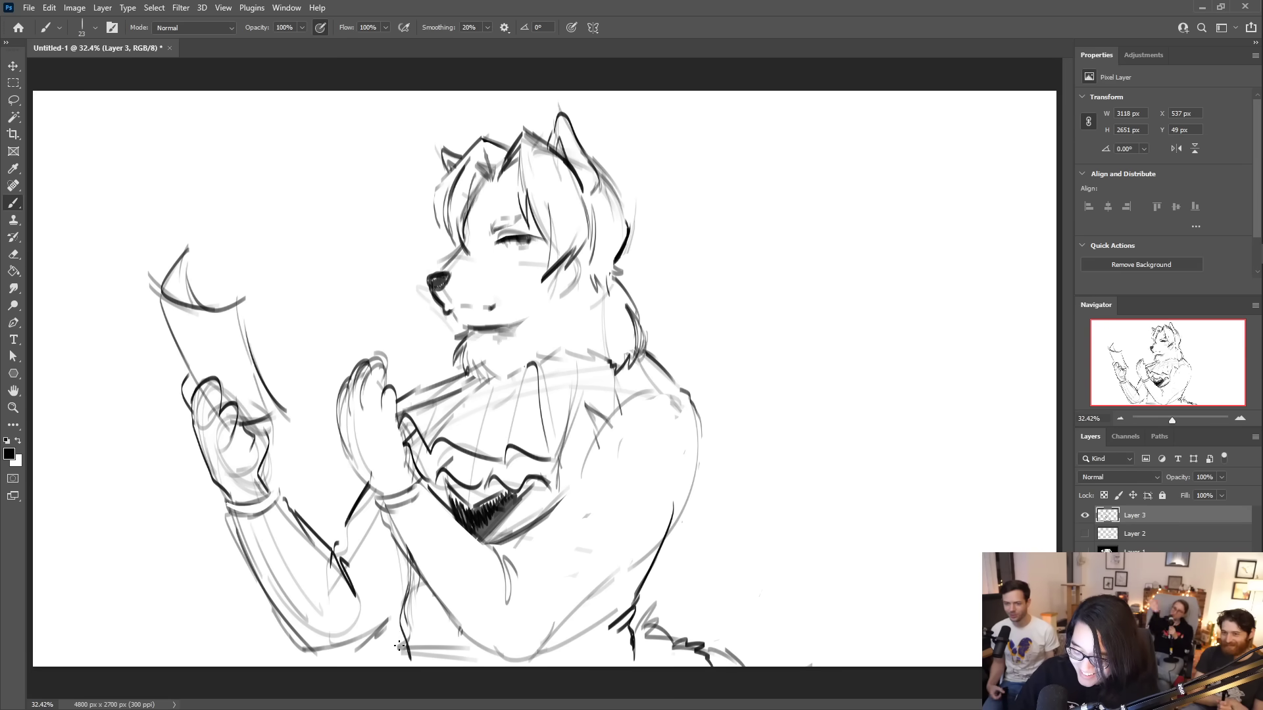
drag(236, 517, 309, 633)
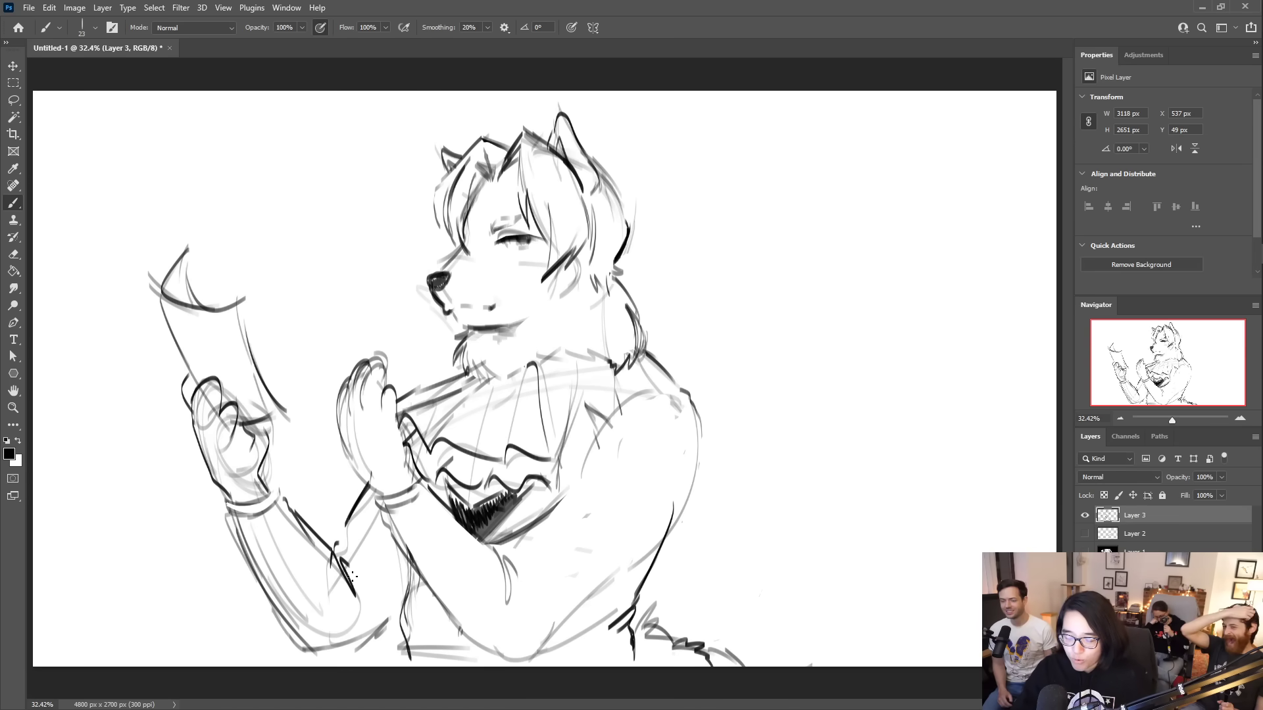
mouse_move(326, 649)
mouse_down()
mouse_move(399, 630)
mouse_move(389, 632)
mouse_up()
- Add jagged fur tufts along the neckline above the collar and small loose marks between the two hands
drag(522, 387, 546, 431)
mouse_move(559, 361)
mouse_down()
mouse_move(512, 368)
mouse_move(512, 381)
mouse_move(571, 352)
mouse_move(597, 353)
mouse_up()
mouse_move(587, 361)
mouse_down()
mouse_move(605, 349)
mouse_move(539, 402)
mouse_up()
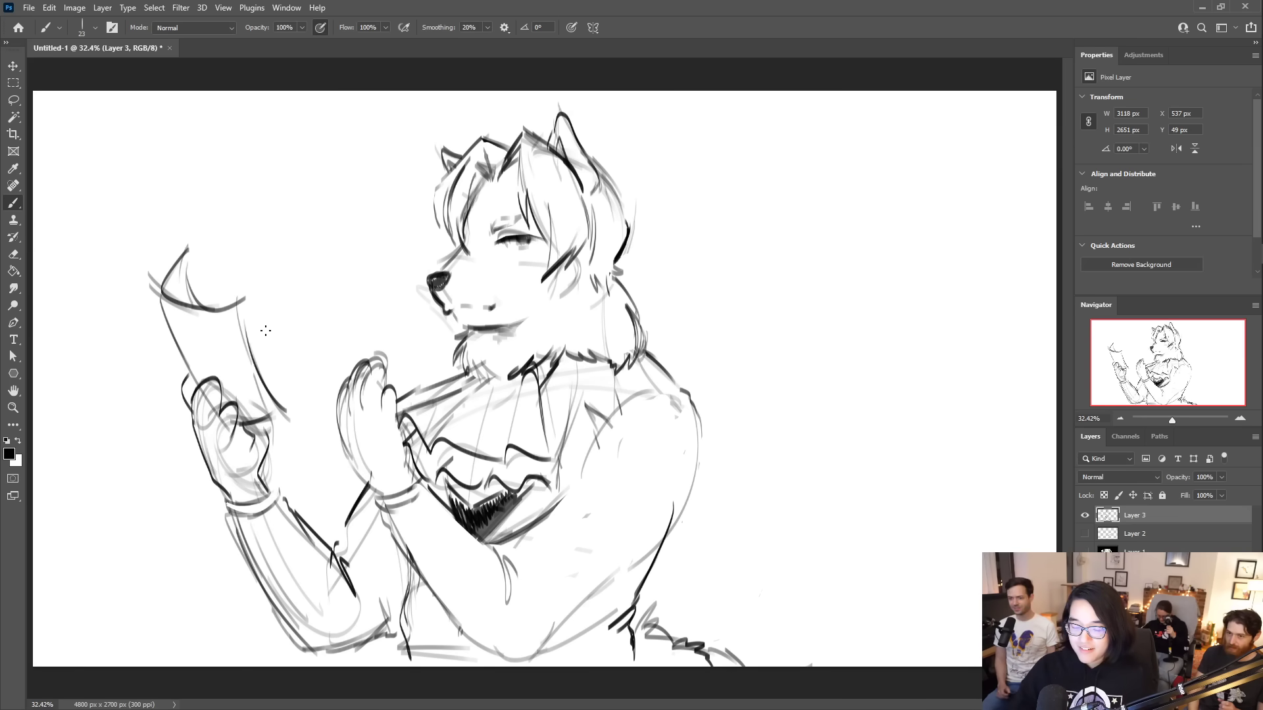
drag(273, 366, 305, 354)
mouse_move(284, 312)
mouse_down()
mouse_move(309, 344)
mouse_move(338, 349)
mouse_up()
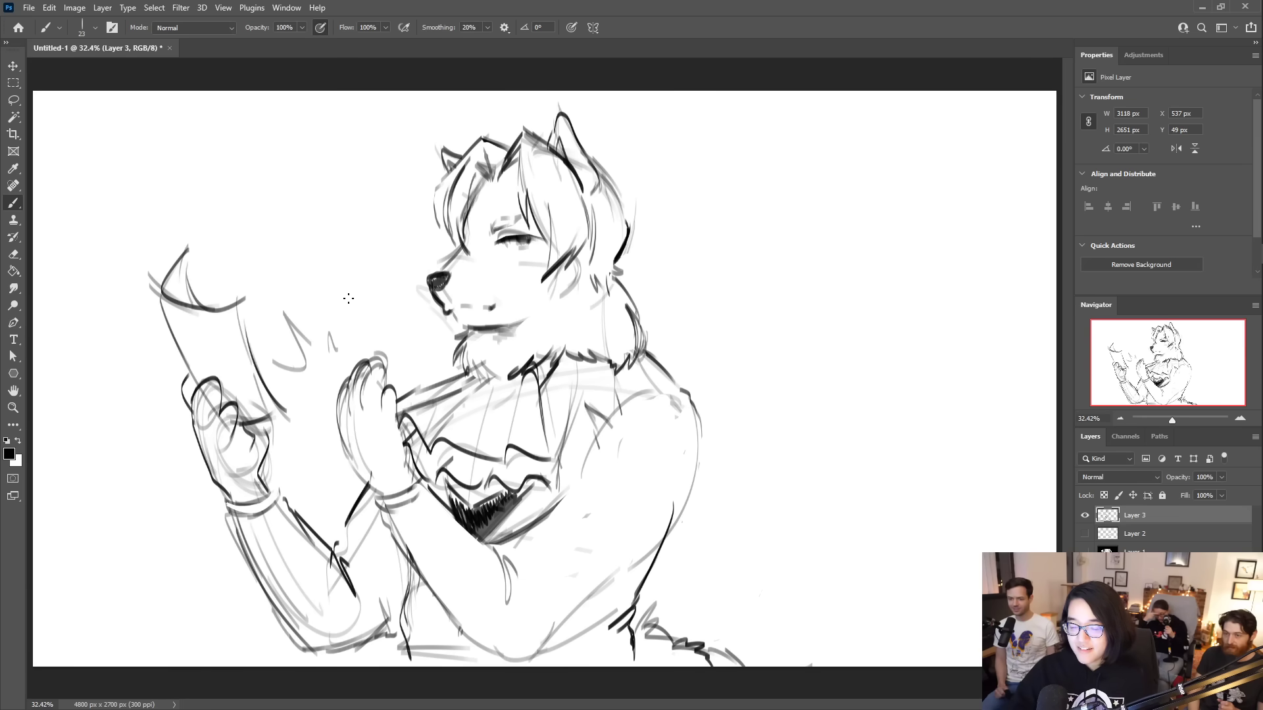
drag(405, 595, 398, 663)
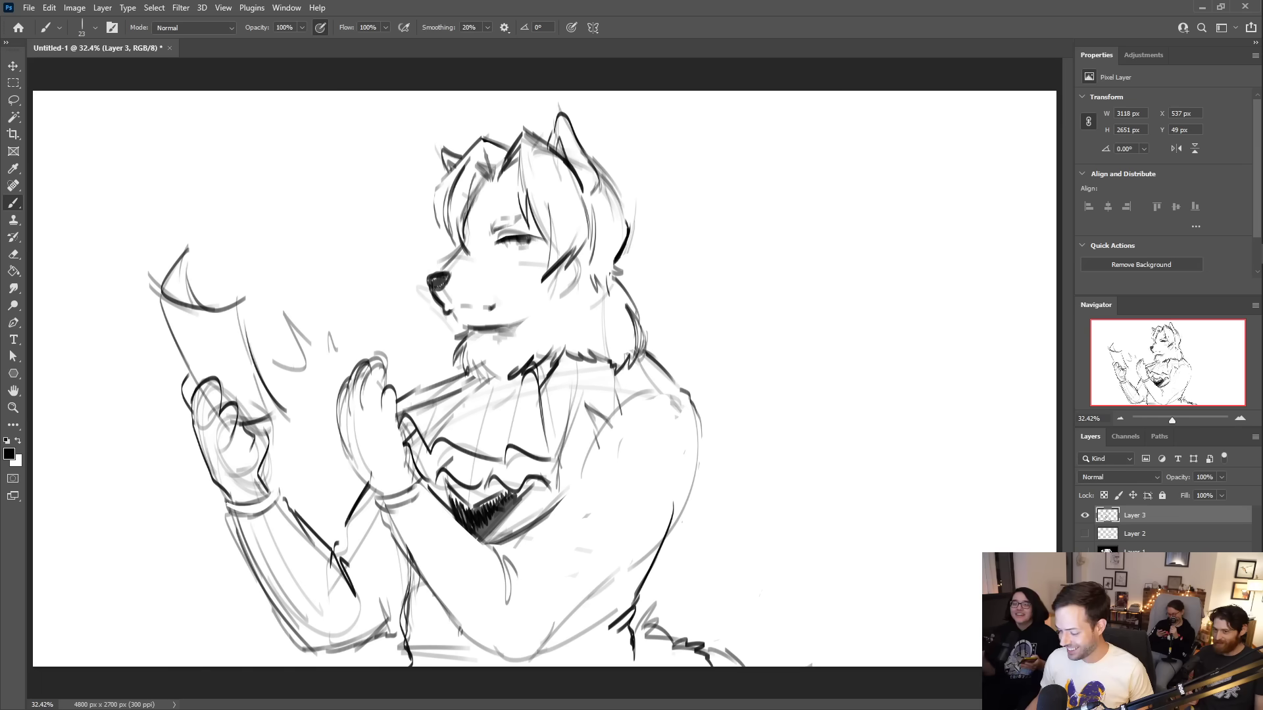
- Hide Layer 3, show Layer 2 and clear the old strokes from Layer 2
click(1086, 517)
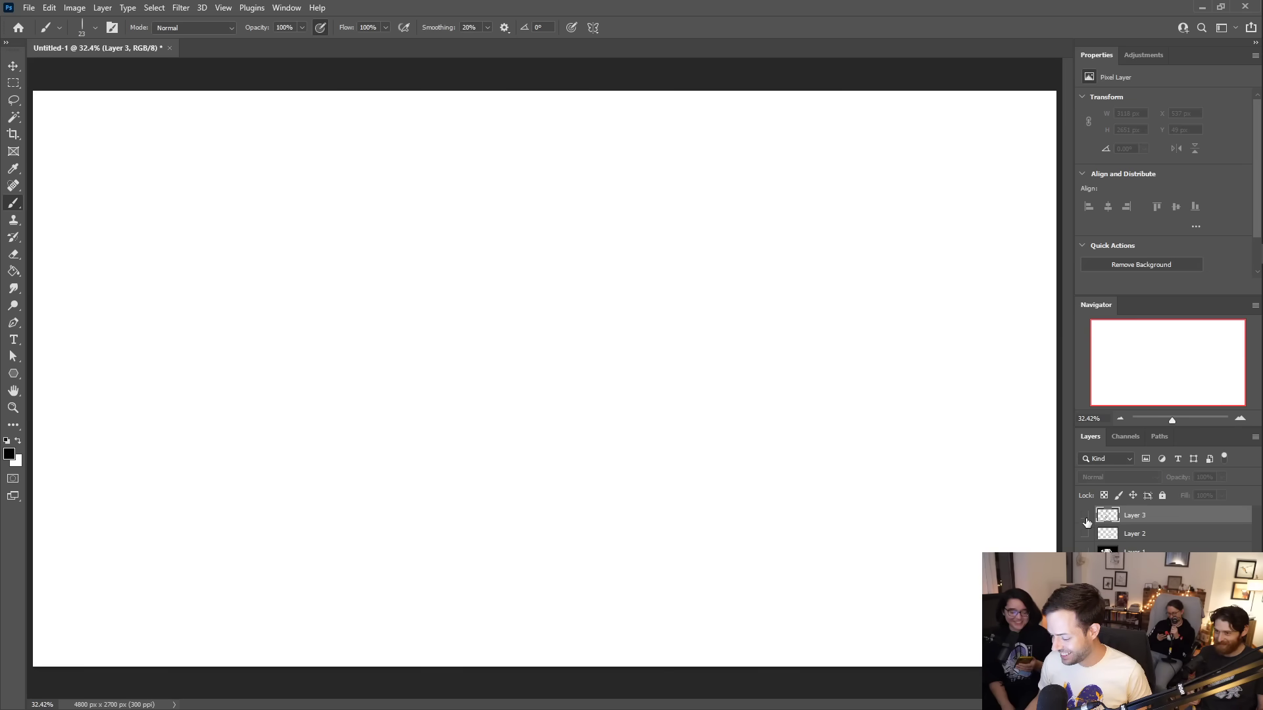
click(1086, 534)
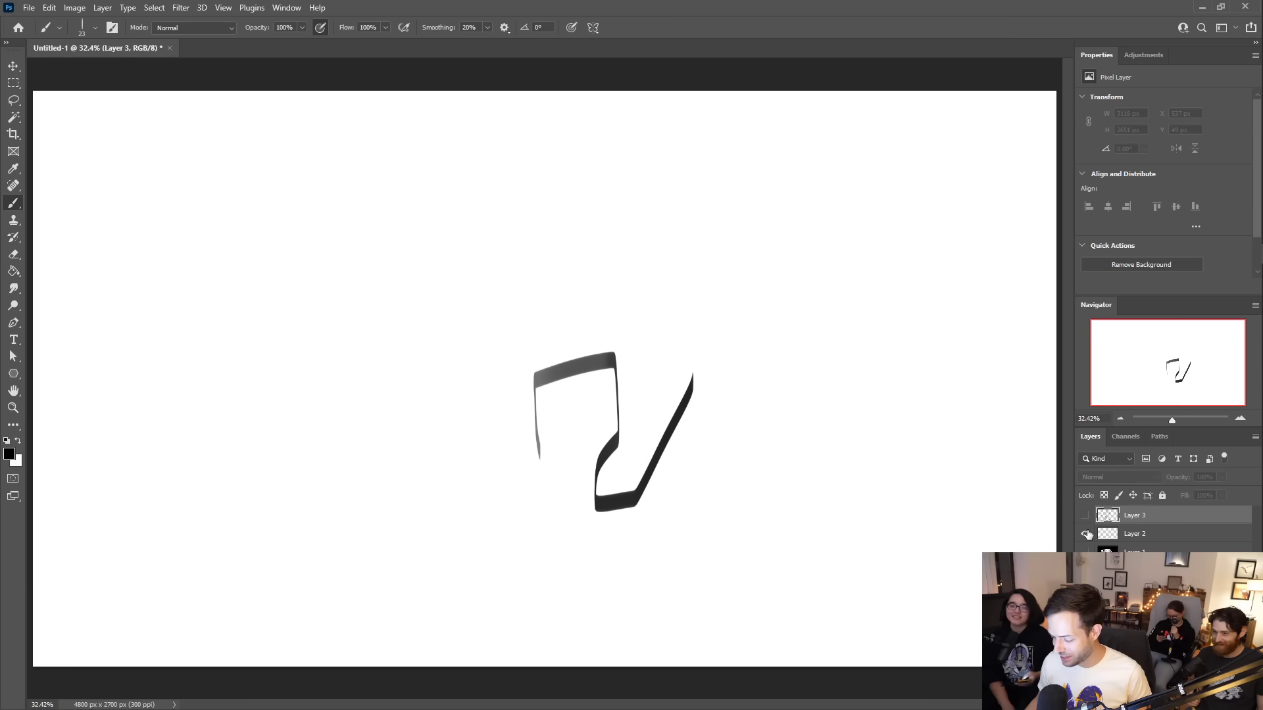
key(l)
mouse_move(515, 602)
mouse_down()
mouse_move(832, 477)
mouse_move(724, 517)
mouse_up()
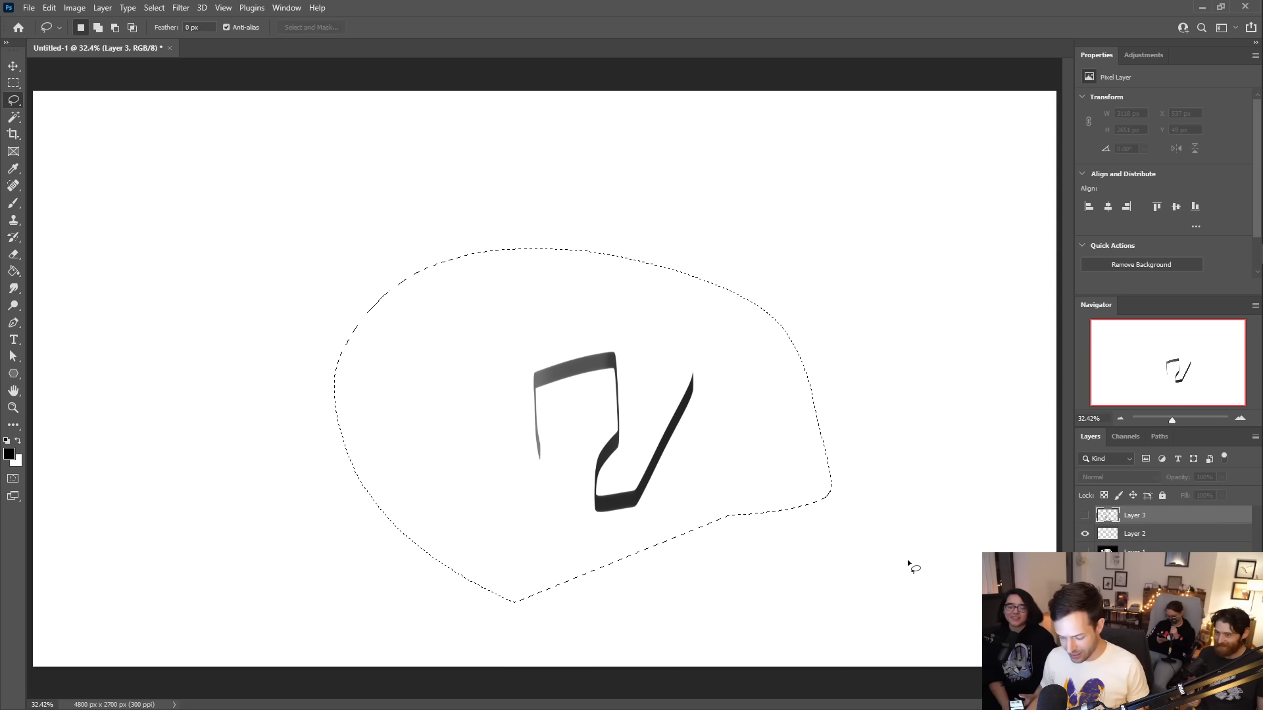
click(1134, 534)
key(Delete)
key(ctrl+d)
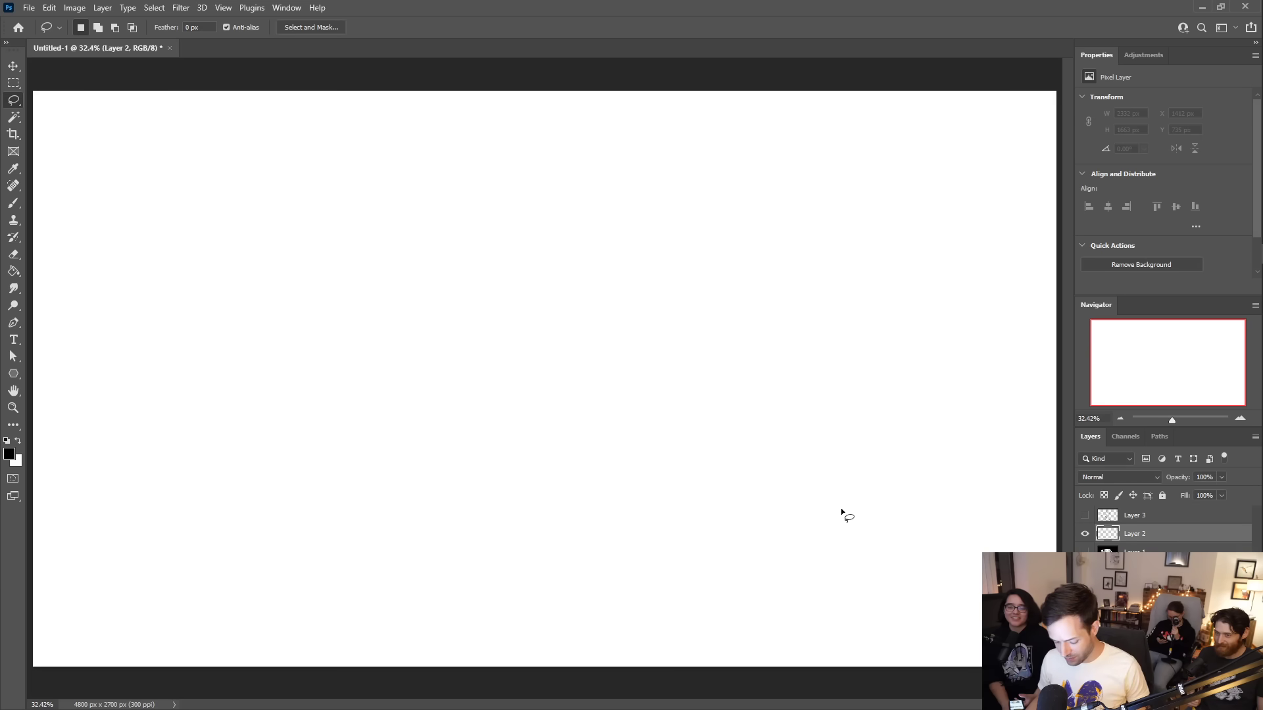
- Sketch a tall, round-topped head outline about 1095 px high, slightly left of the canvas centre, with a tilted base line
key(b)
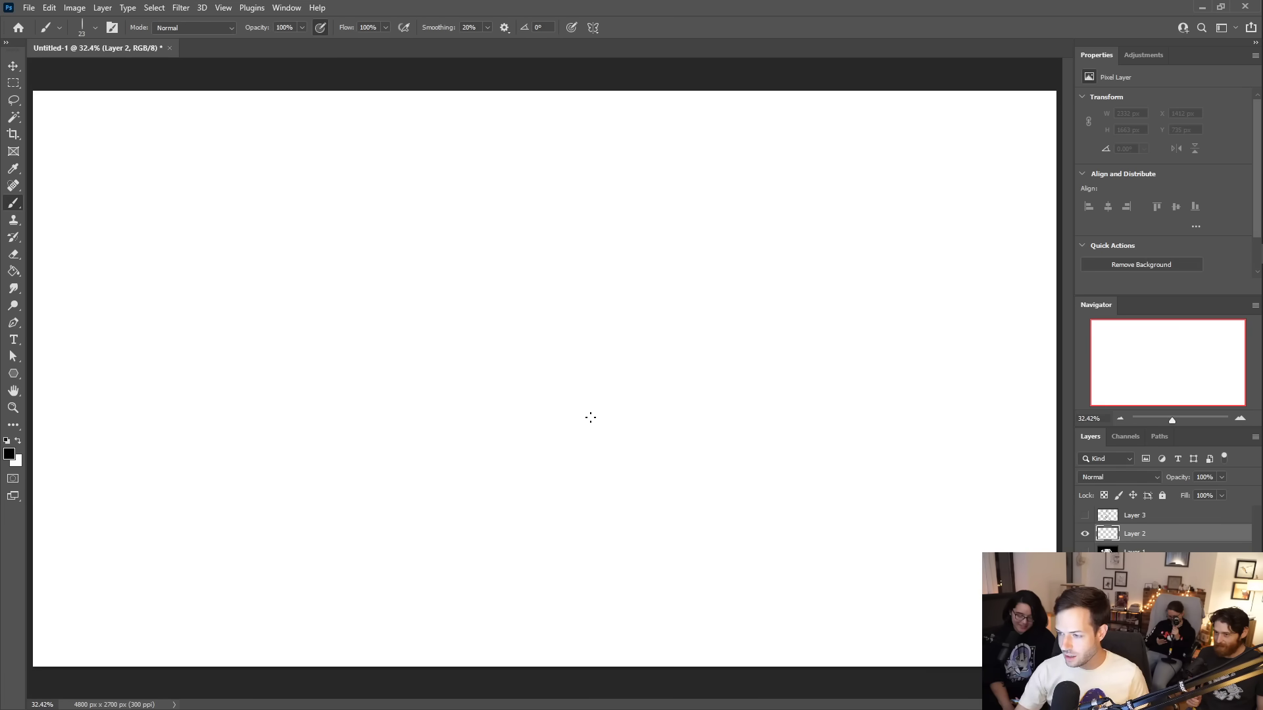
drag(677, 265, 671, 272)
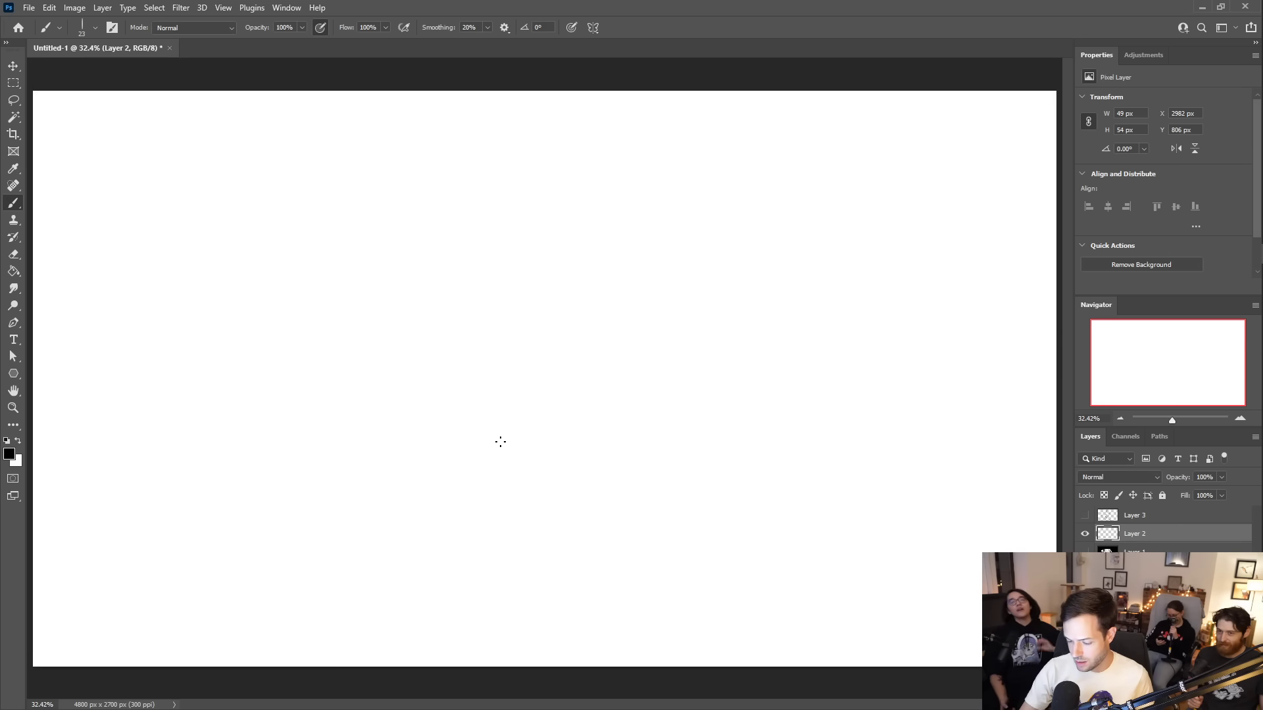
mouse_move(459, 434)
mouse_down()
mouse_move(566, 403)
mouse_move(440, 442)
mouse_move(419, 268)
mouse_move(494, 220)
mouse_up()
mouse_move(413, 304)
mouse_down()
mouse_move(584, 236)
mouse_move(534, 222)
mouse_move(565, 395)
mouse_up()
drag(564, 345, 555, 436)
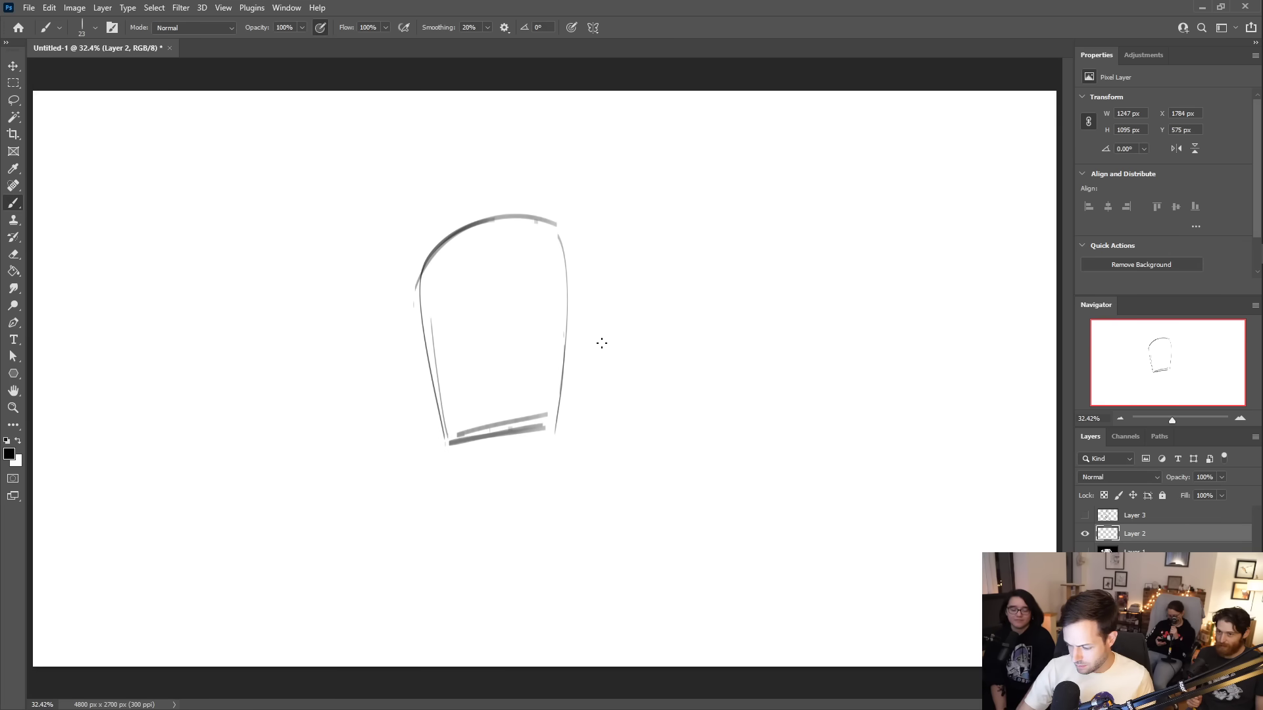
- Draw a wide jaw flaring out below the head and erase the head lines that cross it
mouse_move(431, 358)
mouse_down()
mouse_move(416, 468)
mouse_move(414, 442)
mouse_move(420, 472)
mouse_move(473, 506)
mouse_move(588, 490)
mouse_move(615, 446)
mouse_up()
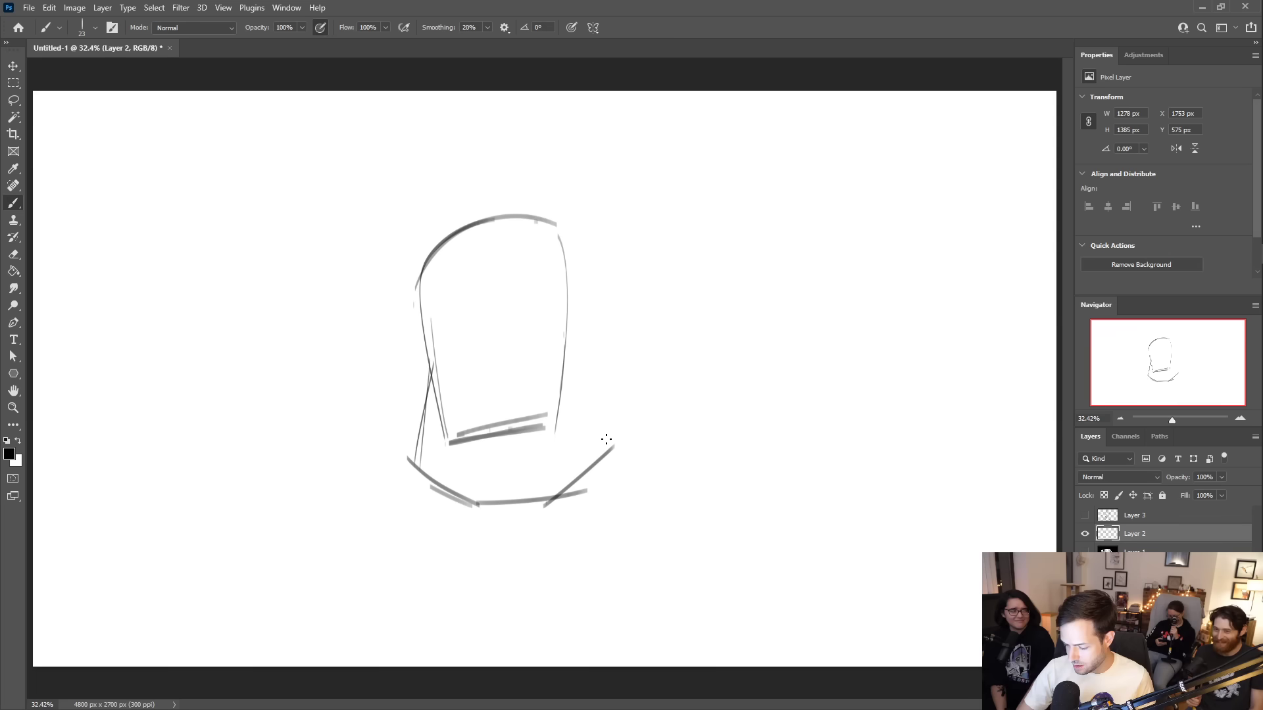
drag(564, 344, 613, 446)
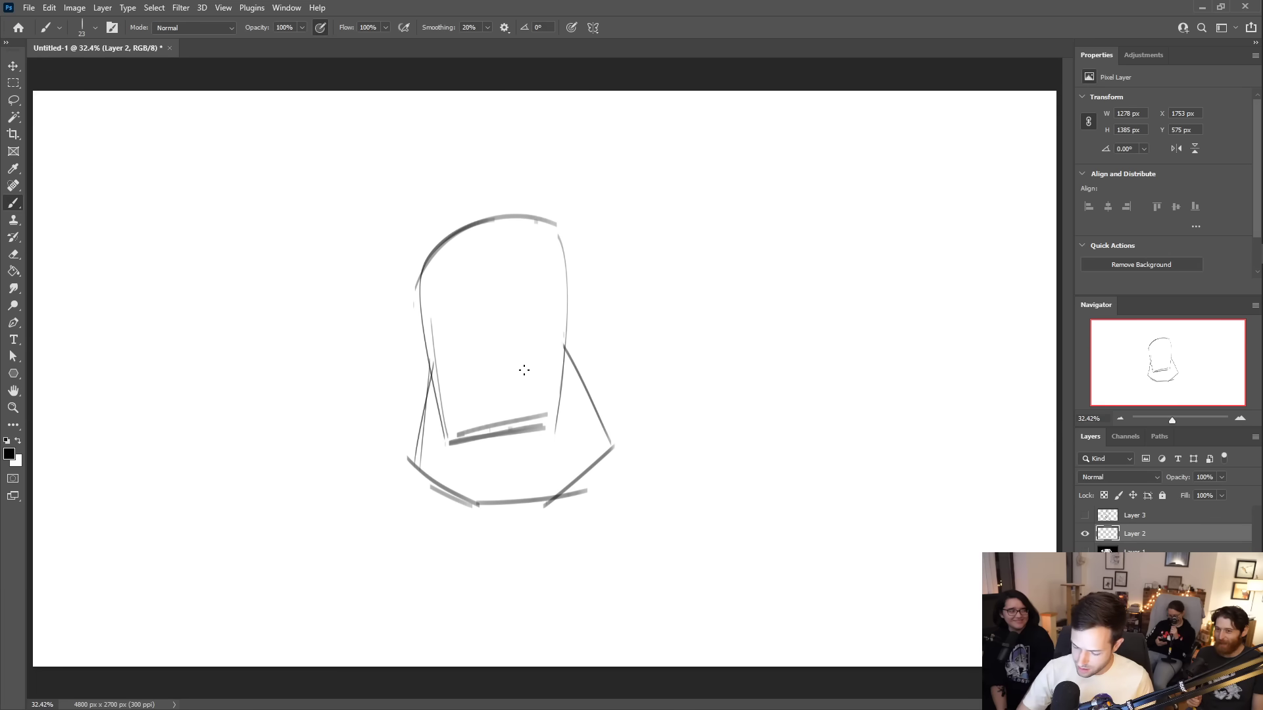
key(e)
drag(451, 428, 447, 409)
mouse_move(561, 372)
mouse_down()
mouse_move(537, 429)
mouse_move(561, 406)
mouse_up()
key(b)
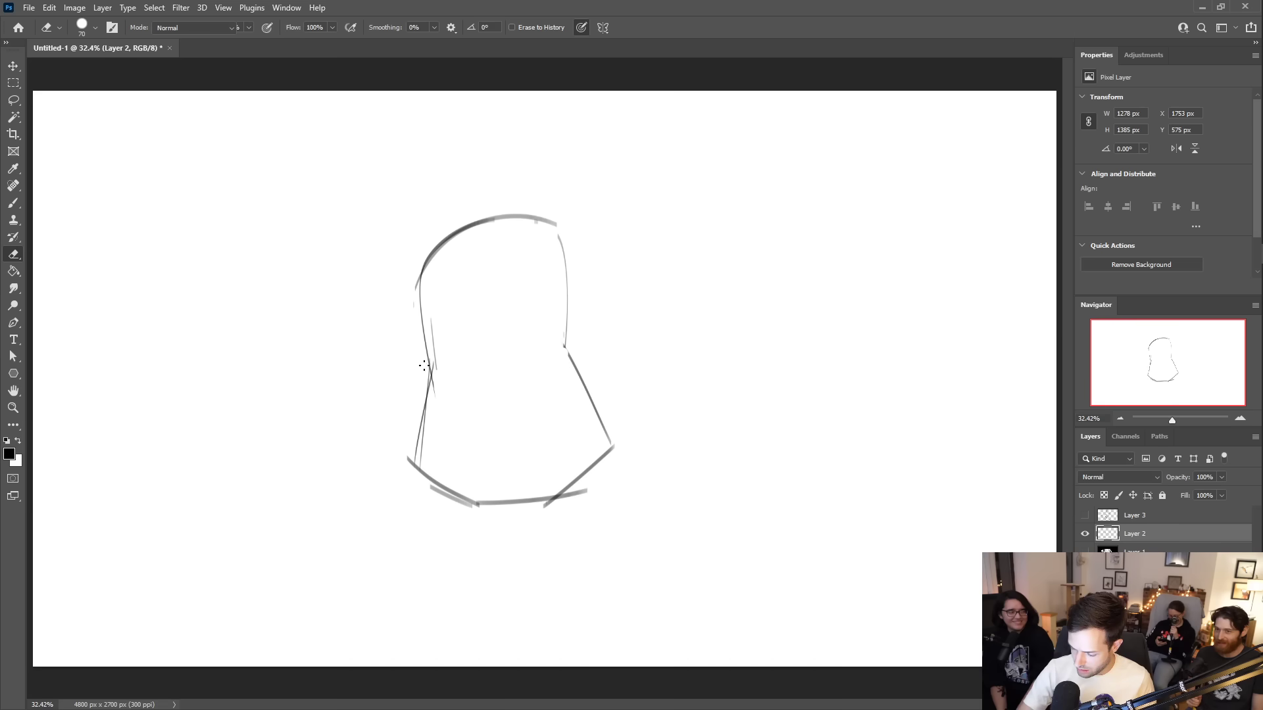
- Extend both sides of the jaw outward into pointed upper corners and erase the former slanted jaw sides
mouse_move(432, 363)
mouse_down()
mouse_move(393, 354)
mouse_move(407, 460)
mouse_up()
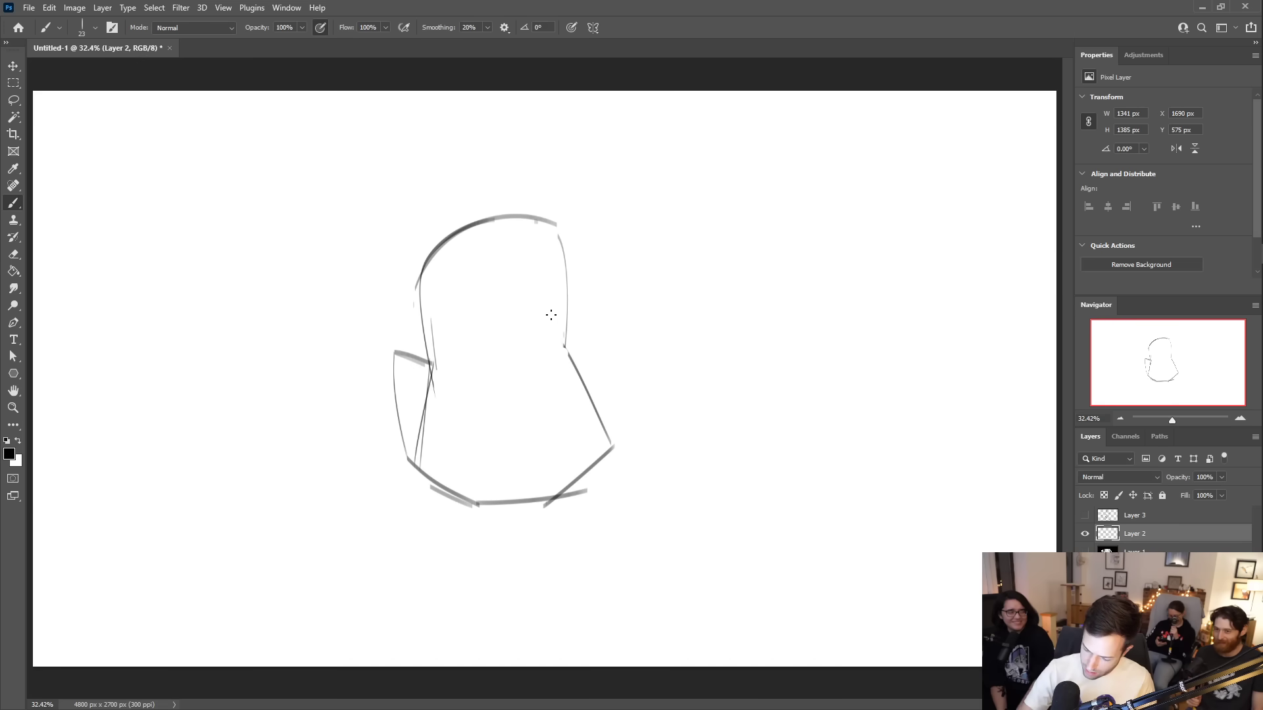
mouse_move(565, 343)
mouse_down()
mouse_move(622, 332)
mouse_move(607, 434)
mouse_up()
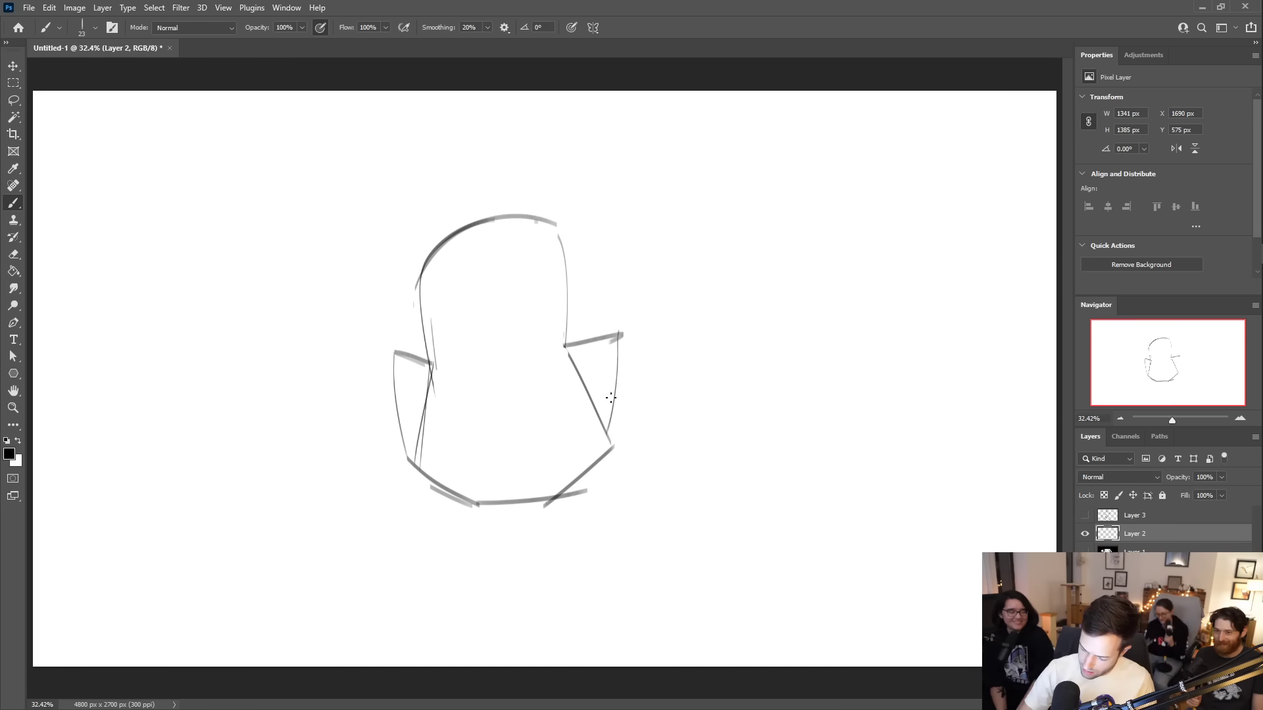
key(e)
drag(565, 352, 592, 432)
drag(417, 451, 423, 411)
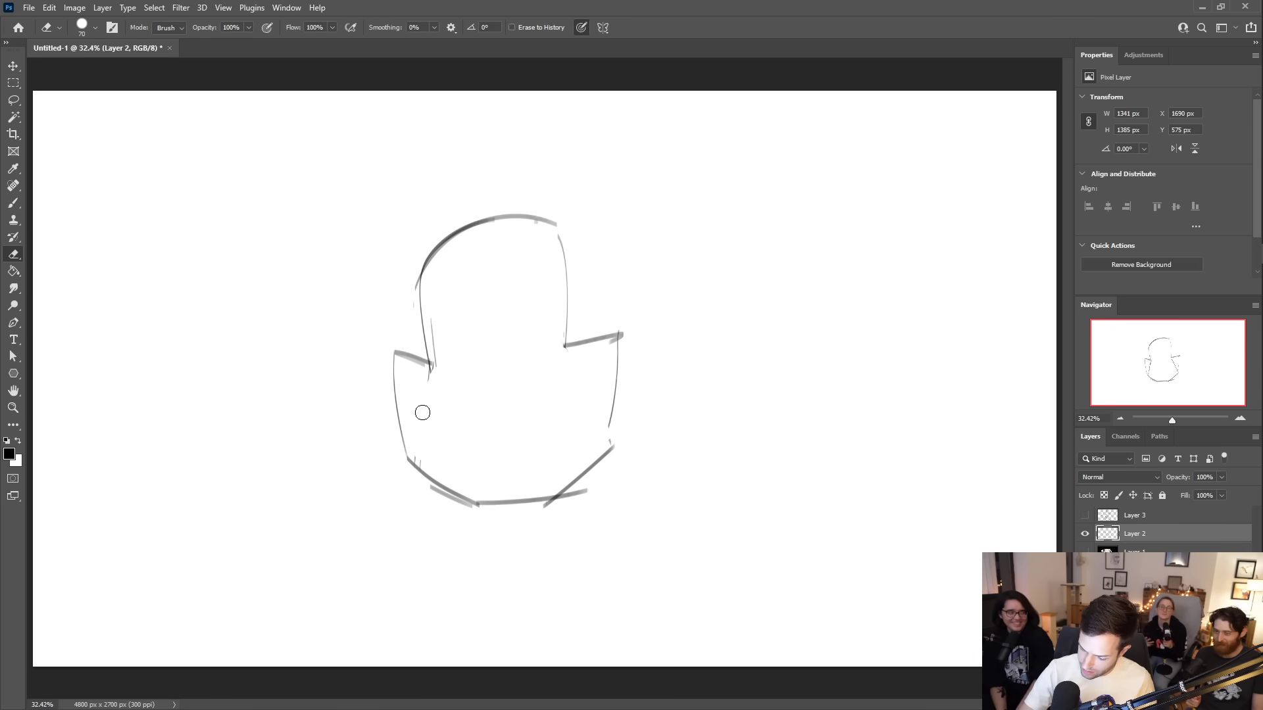
key(b)
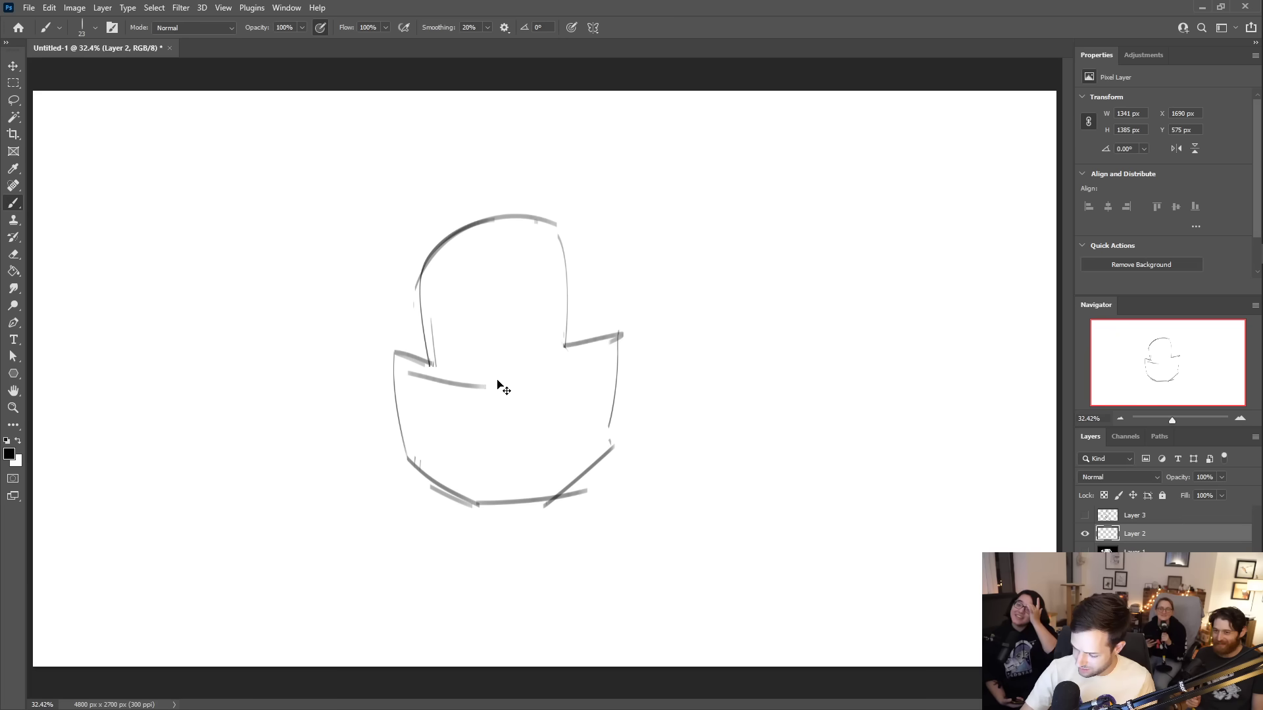
- Draw a huge open grin across the jaw with a V-shaped upper edge, curved lower lip and upper teeth line
drag(412, 377, 484, 390)
mouse_move(412, 377)
mouse_down()
mouse_move(507, 396)
mouse_move(603, 358)
mouse_up()
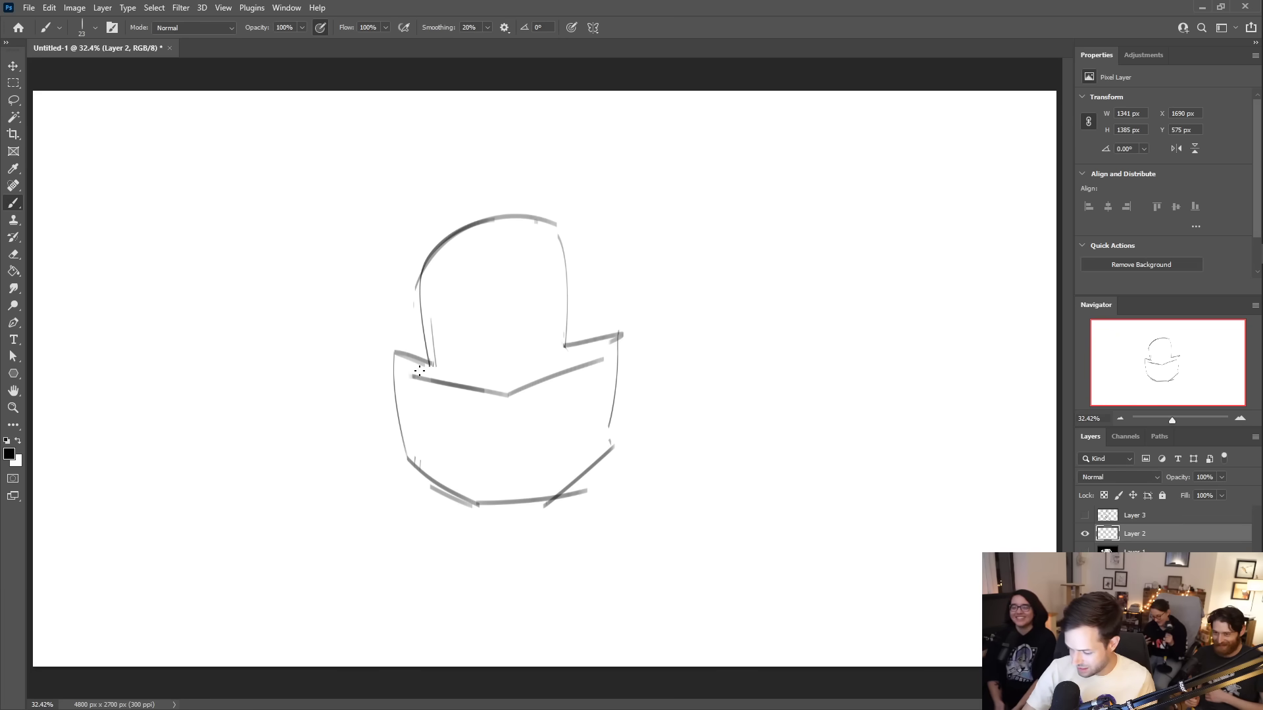
drag(411, 379, 451, 465)
key(ctrl+z)
mouse_move(410, 374)
mouse_down()
mouse_move(435, 455)
mouse_move(460, 469)
mouse_move(543, 462)
mouse_move(595, 417)
mouse_move(604, 363)
mouse_up()
mouse_move(419, 380)
mouse_down()
mouse_move(464, 435)
mouse_move(429, 397)
mouse_move(470, 423)
mouse_move(518, 421)
mouse_move(595, 372)
mouse_up()
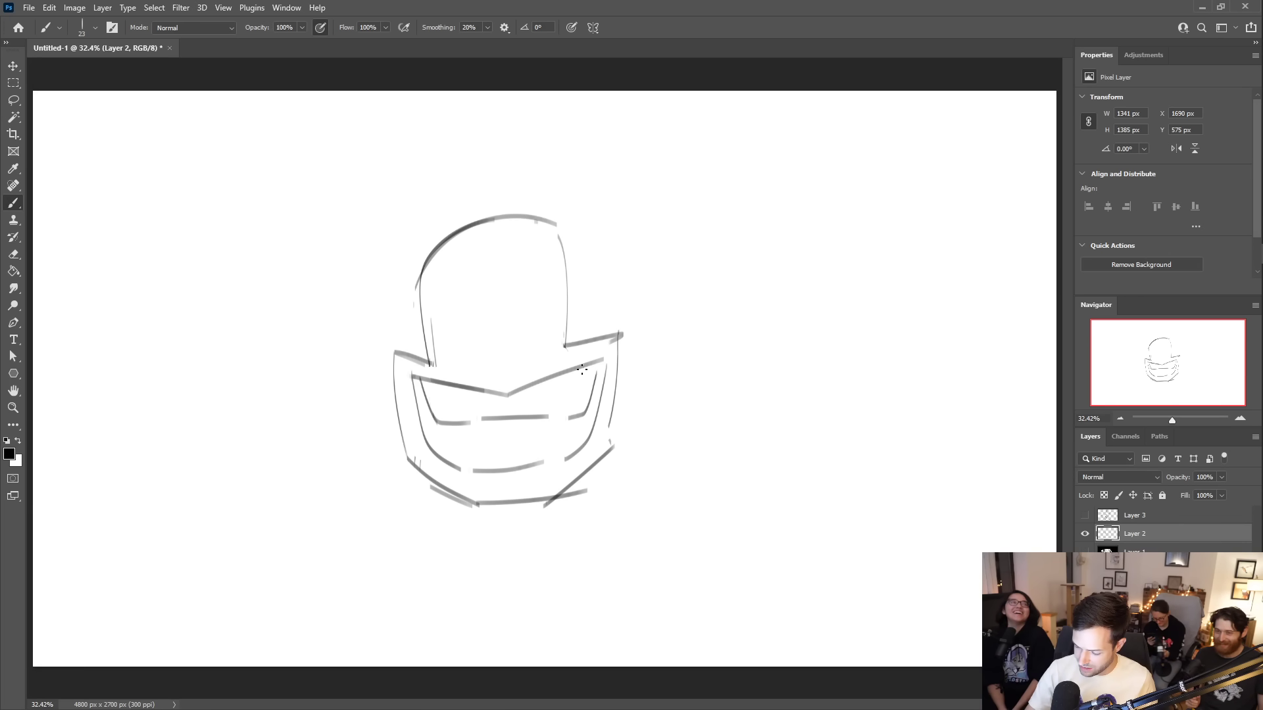
- Outline the lower teeth inside the open mouth and hatch both mouth corners dark
mouse_move(432, 453)
mouse_down()
mouse_move(454, 428)
mouse_move(535, 433)
mouse_move(542, 461)
mouse_move(576, 423)
mouse_up()
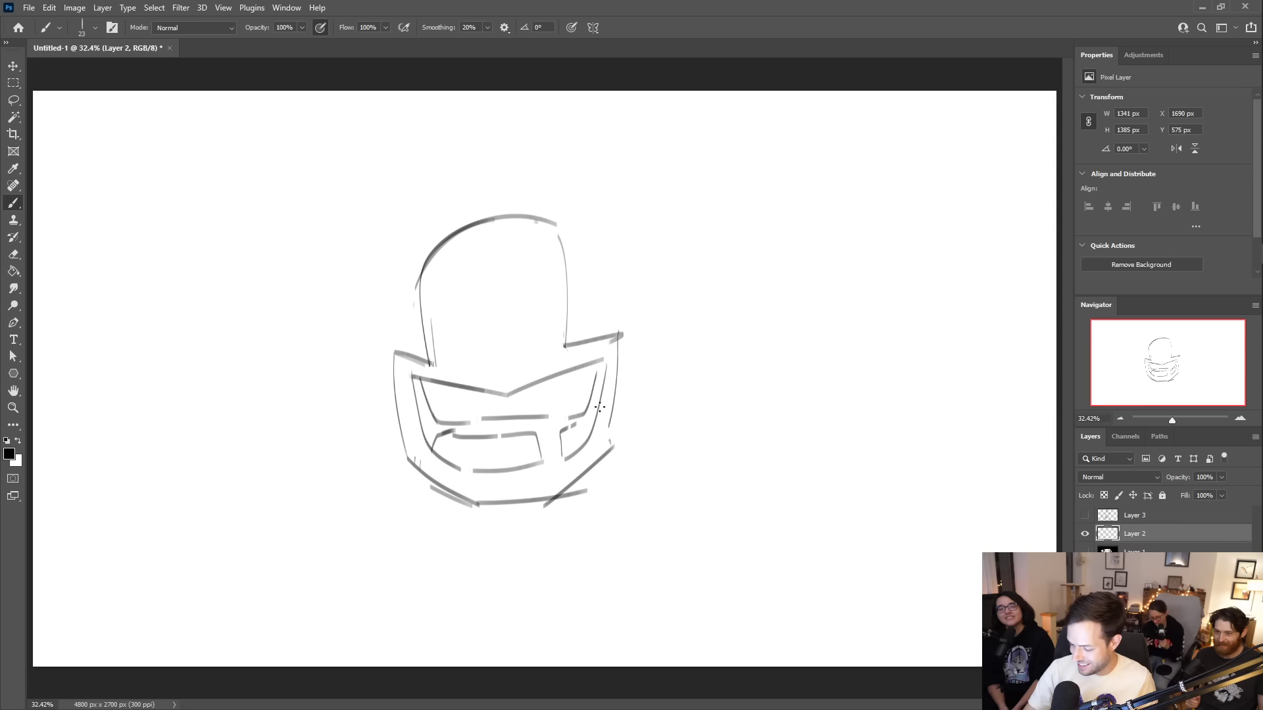
mouse_move(467, 437)
mouse_down()
mouse_move(548, 433)
mouse_move(500, 425)
mouse_move(542, 417)
mouse_move(565, 432)
mouse_move(597, 370)
mouse_move(595, 405)
mouse_move(600, 389)
mouse_up()
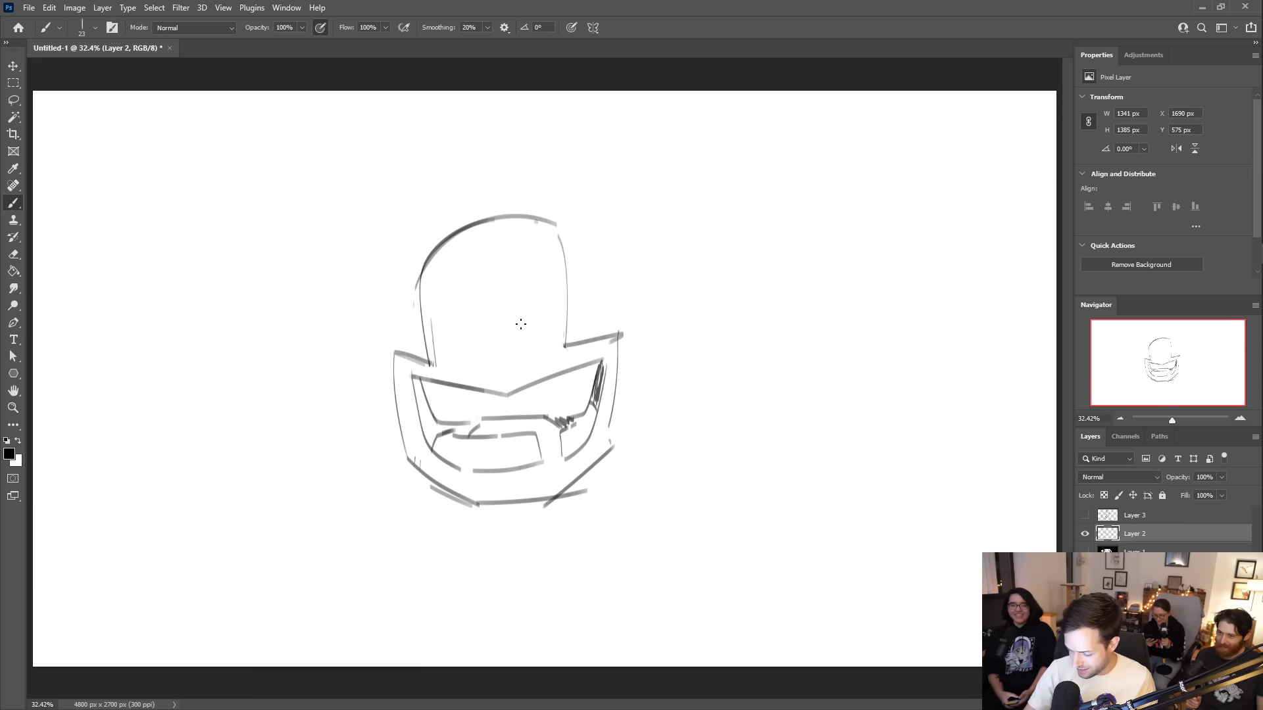
mouse_move(413, 380)
mouse_down()
mouse_move(429, 446)
mouse_move(424, 410)
mouse_up()
mouse_move(420, 382)
mouse_down()
mouse_move(433, 443)
mouse_move(434, 417)
mouse_move(461, 427)
mouse_up()
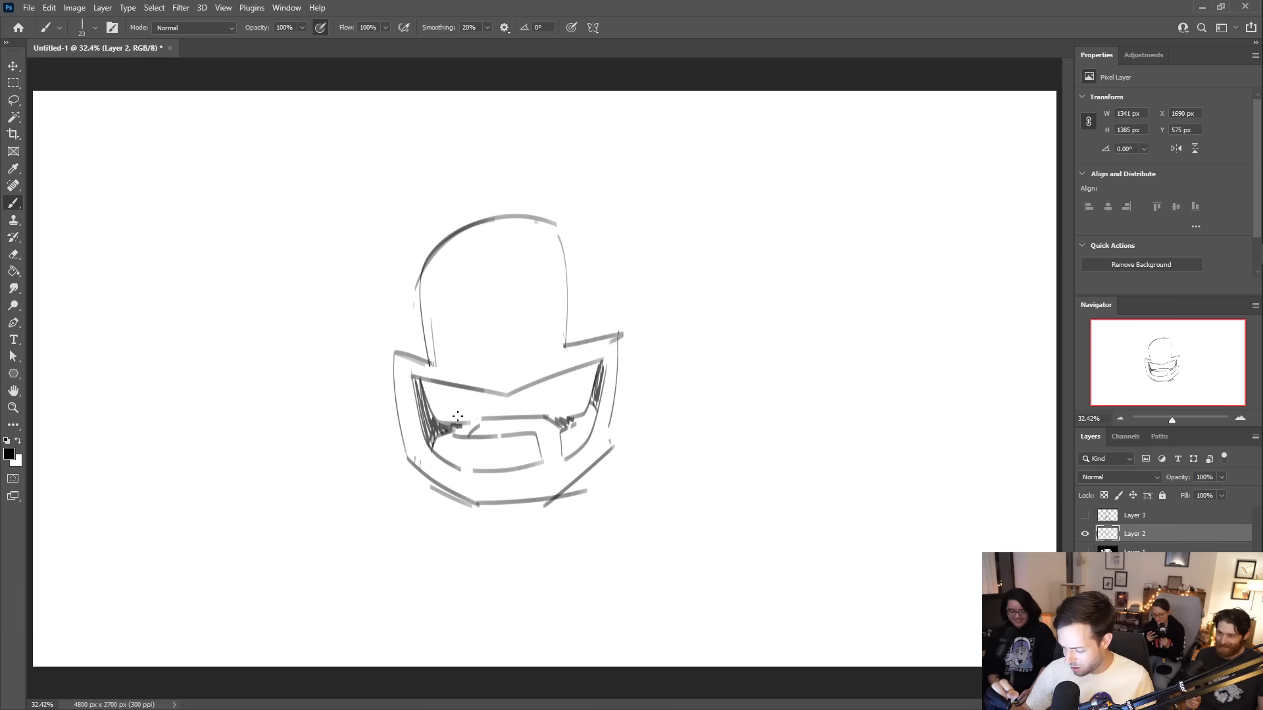
drag(550, 463, 560, 459)
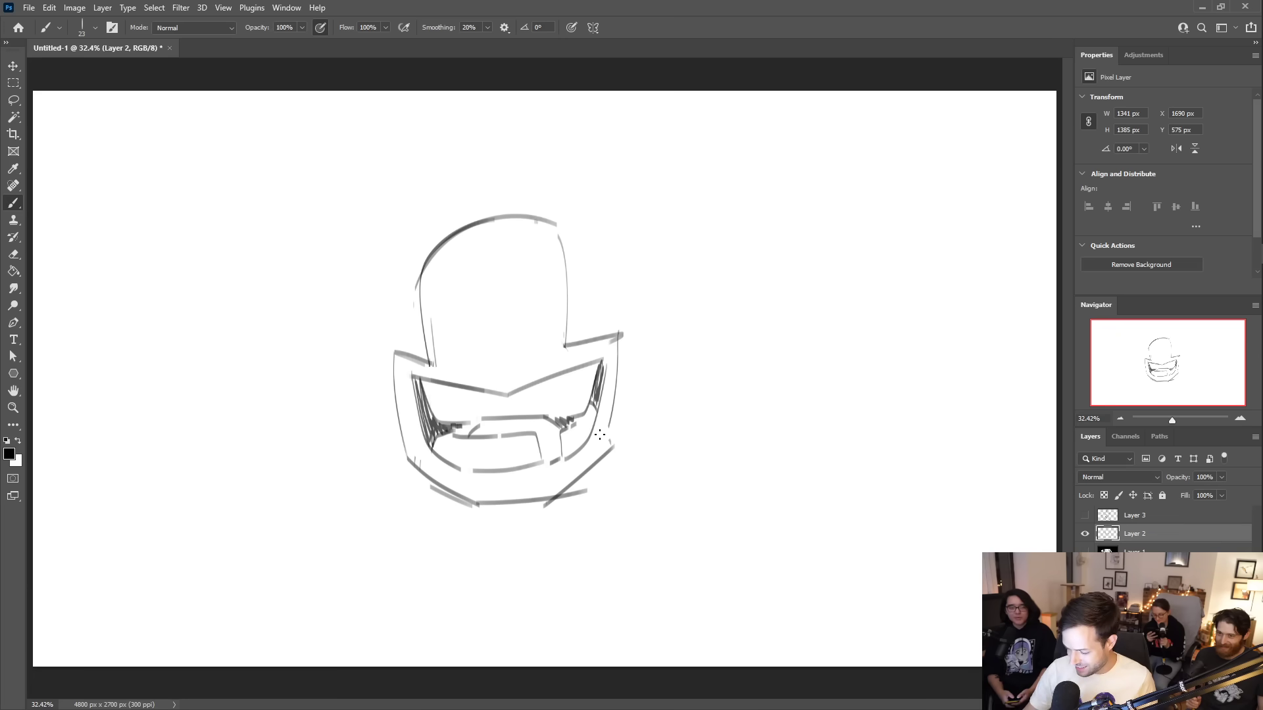
drag(602, 360, 590, 358)
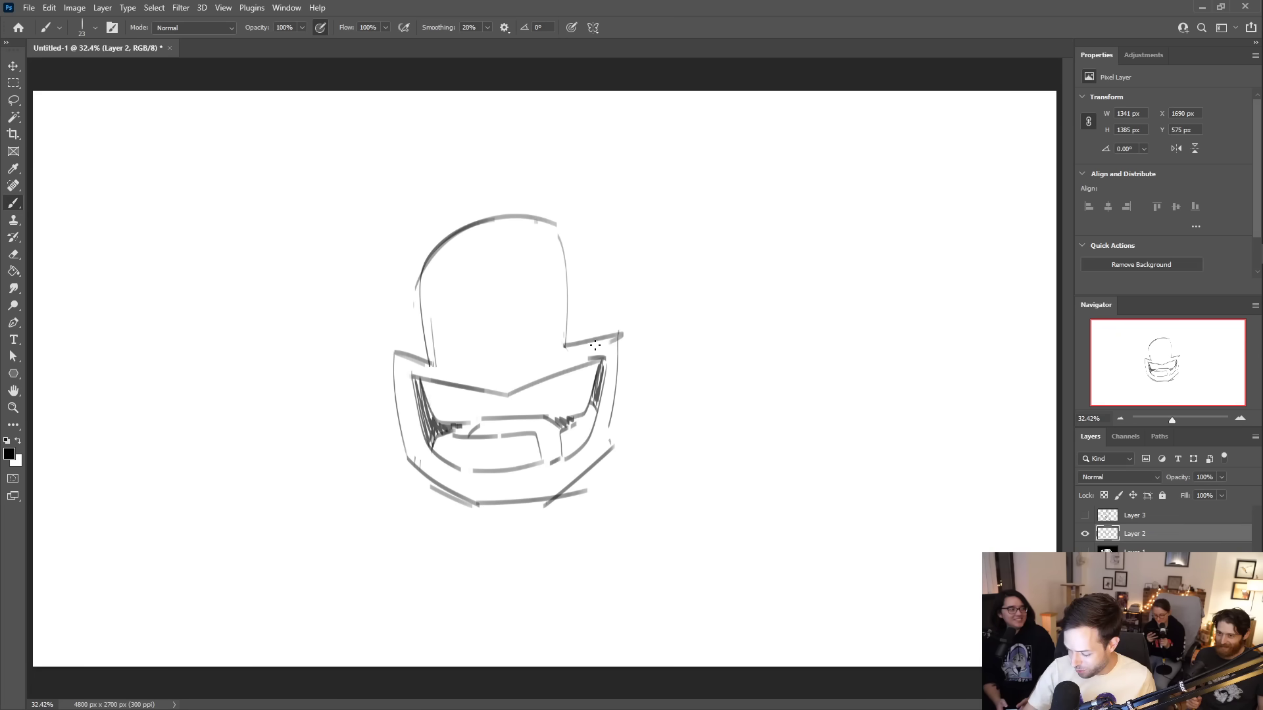
- Add four short vertical tick lines across the chin above the jaw's lower edge
key(e)
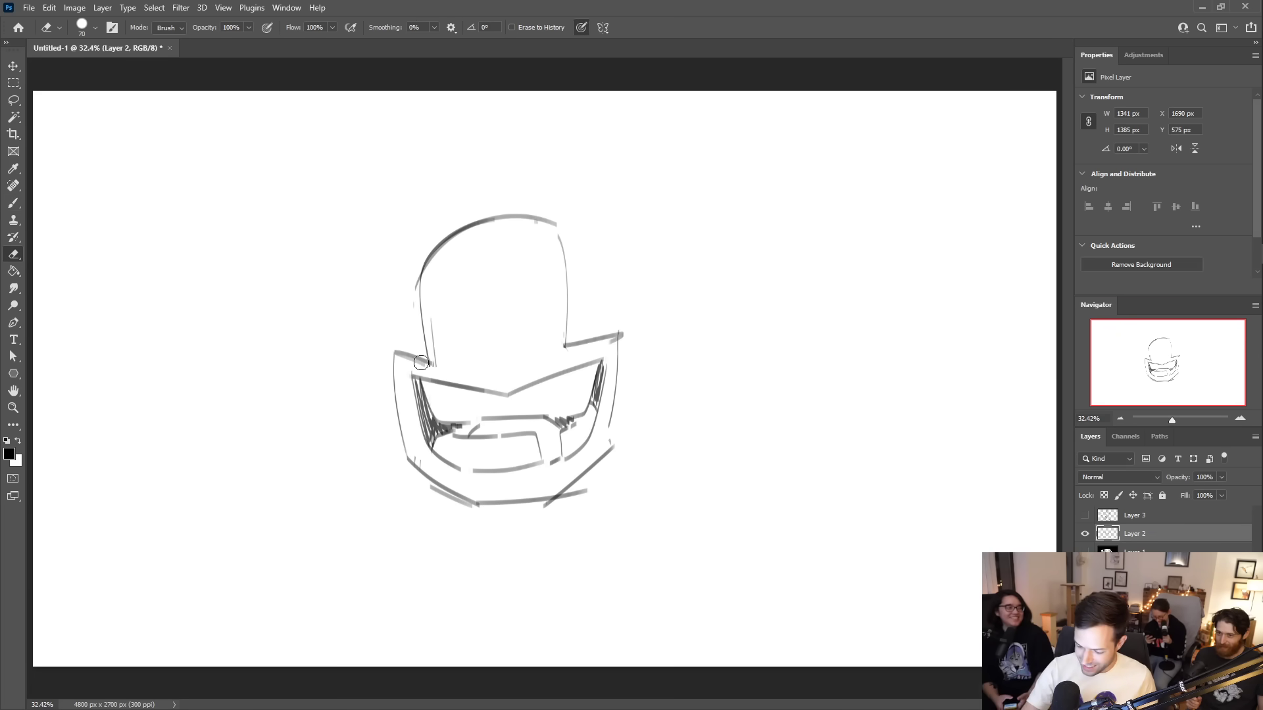
key(b)
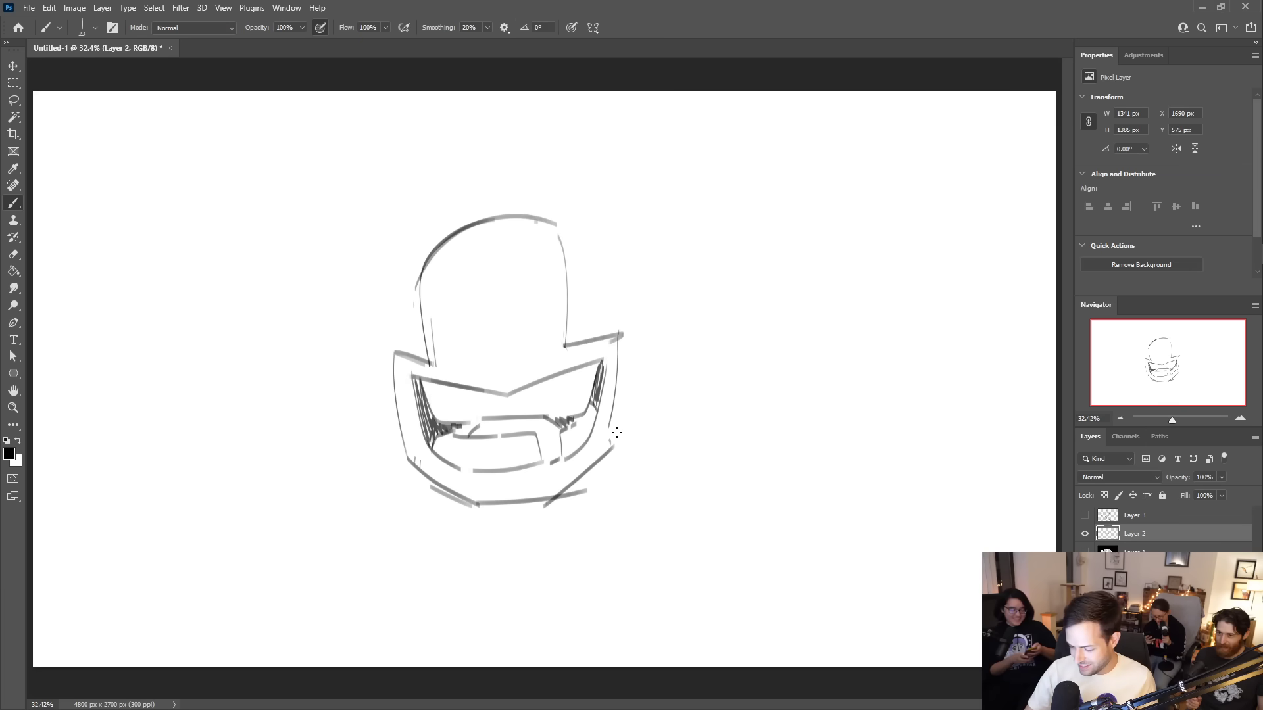
mouse_move(496, 488)
mouse_down()
mouse_move(495, 509)
mouse_move(521, 504)
mouse_up()
drag(535, 482, 534, 501)
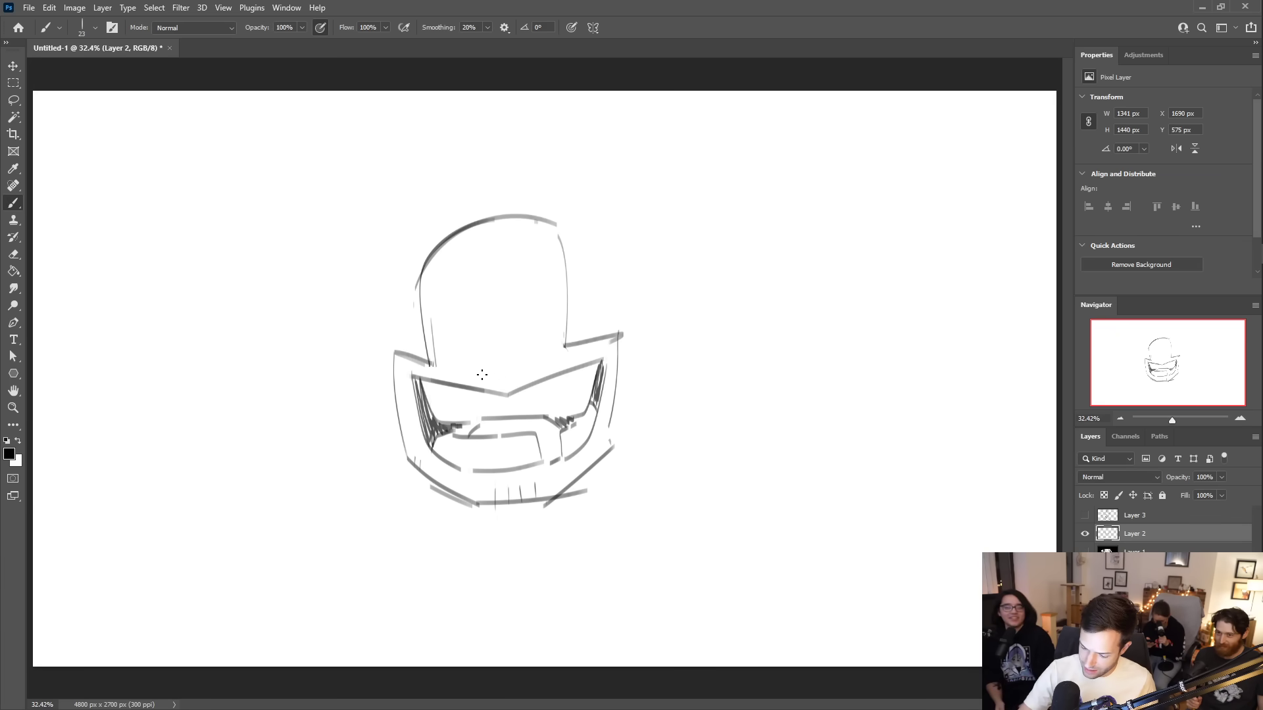
- Draw a long, narrow nose with wide angular nostrils above the mouth and two small round eyes beside its bridge
mouse_move(481, 373)
mouse_down()
mouse_move(515, 376)
mouse_move(457, 361)
mouse_move(487, 345)
mouse_move(534, 356)
mouse_move(523, 368)
mouse_move(477, 347)
mouse_move(492, 284)
mouse_move(508, 343)
mouse_up()
drag(492, 288, 509, 339)
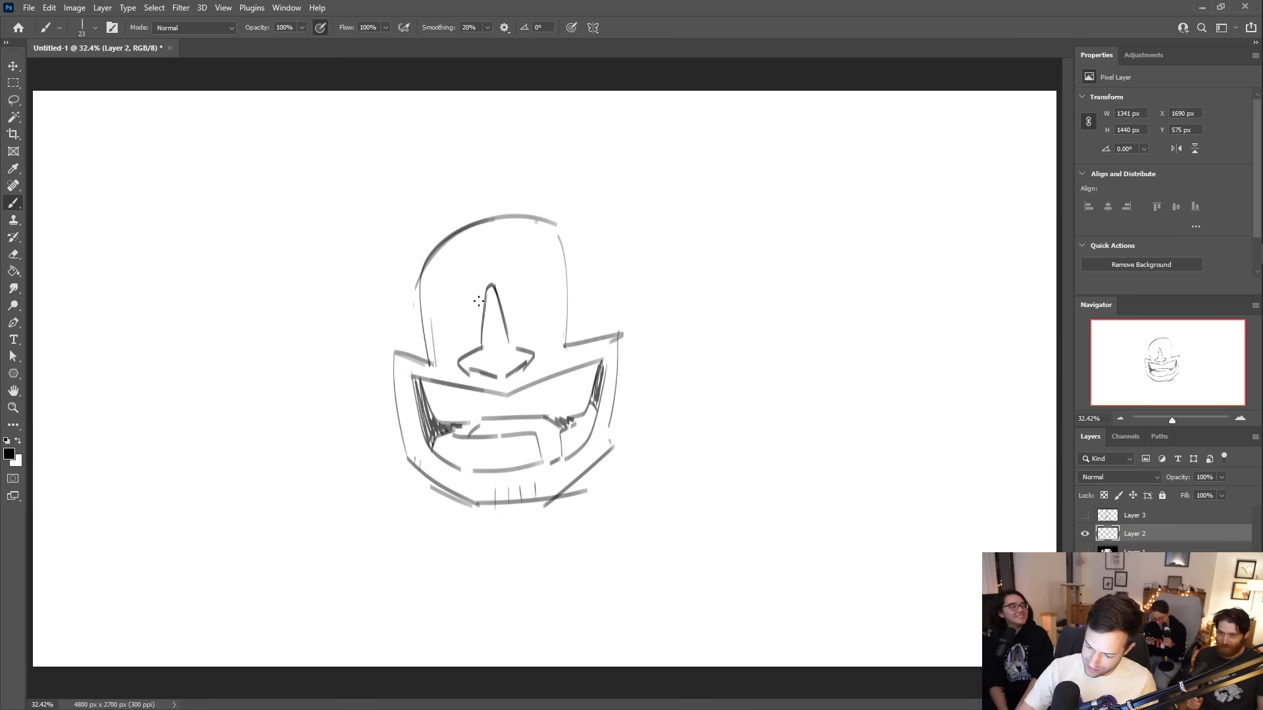
mouse_move(475, 310)
mouse_down()
mouse_move(463, 288)
mouse_move(481, 306)
mouse_move(464, 290)
mouse_move(514, 289)
mouse_up()
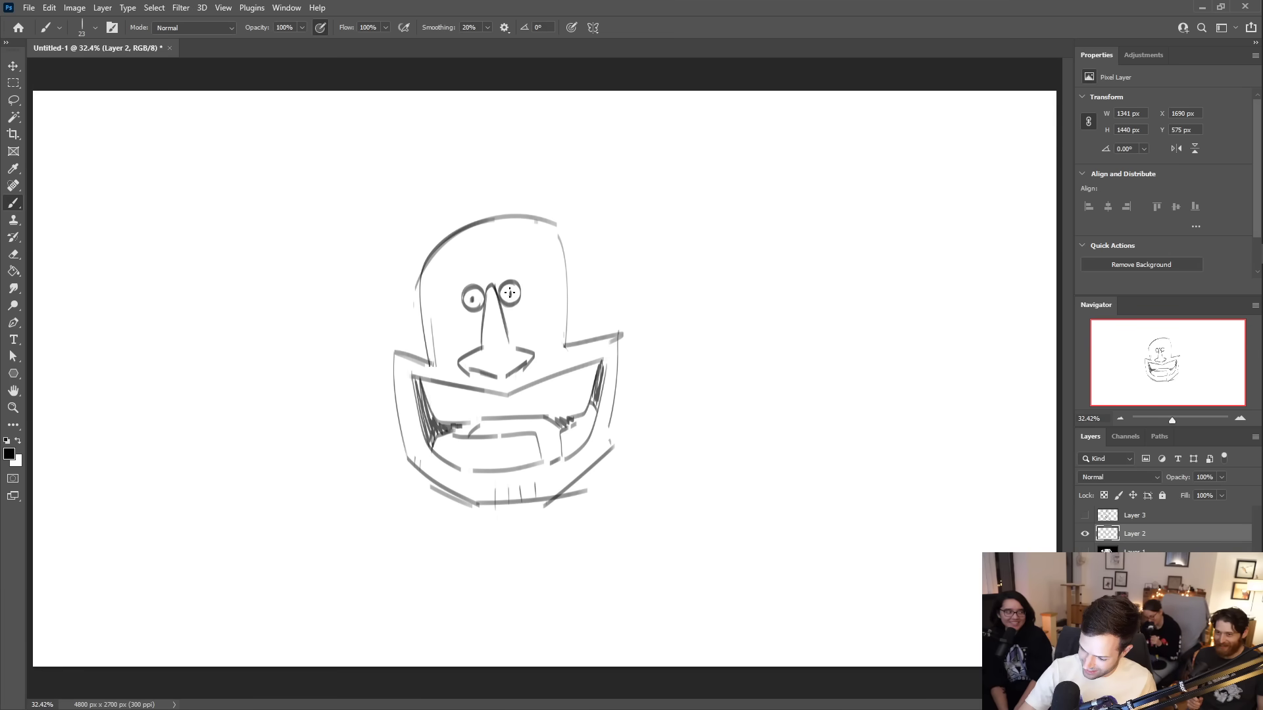
- Add bags under both eyes and darken the outlines along the head's sides and the jaw's upper corners
mouse_move(464, 313)
mouse_down()
mouse_move(493, 296)
mouse_move(519, 305)
mouse_up()
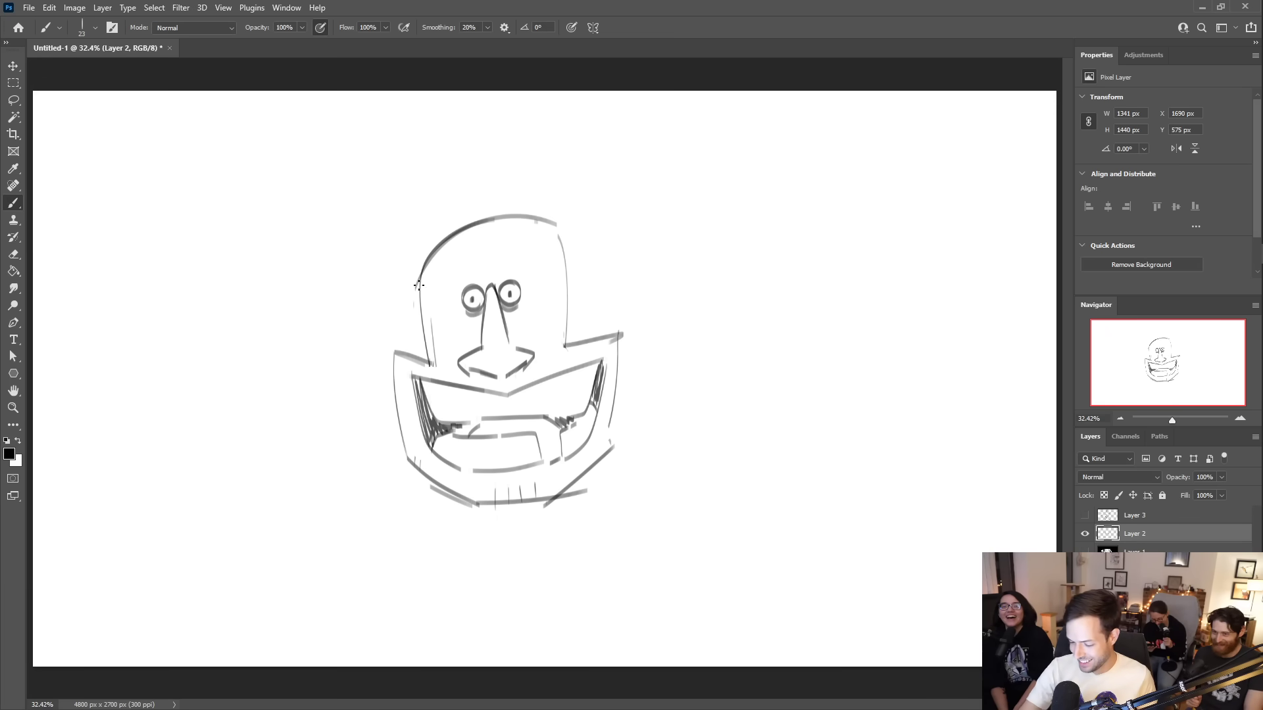
mouse_move(434, 353)
mouse_down()
mouse_move(420, 276)
mouse_move(440, 361)
mouse_move(417, 325)
mouse_move(427, 363)
mouse_move(424, 285)
mouse_move(431, 366)
mouse_up()
key(ctrl+z)
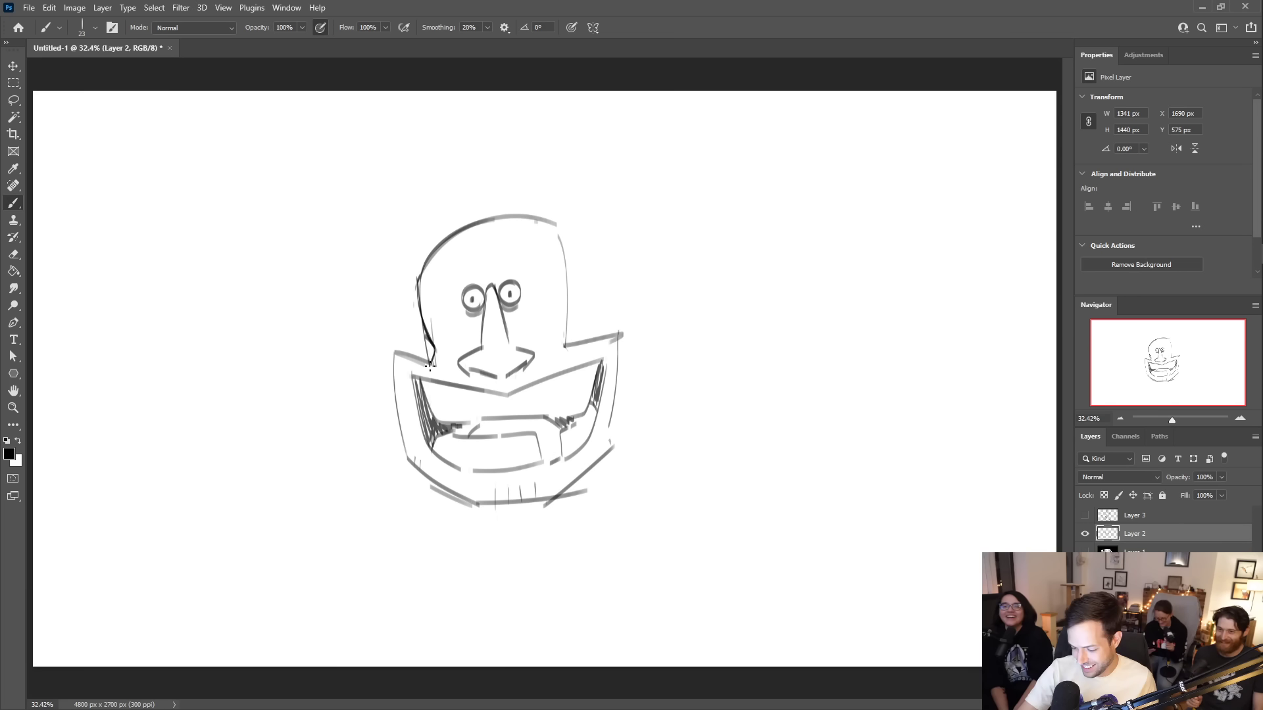
drag(565, 347, 558, 231)
drag(558, 233, 563, 310)
mouse_move(430, 365)
mouse_down()
mouse_move(398, 358)
mouse_move(398, 400)
mouse_up()
drag(394, 344, 409, 436)
drag(573, 343, 610, 339)
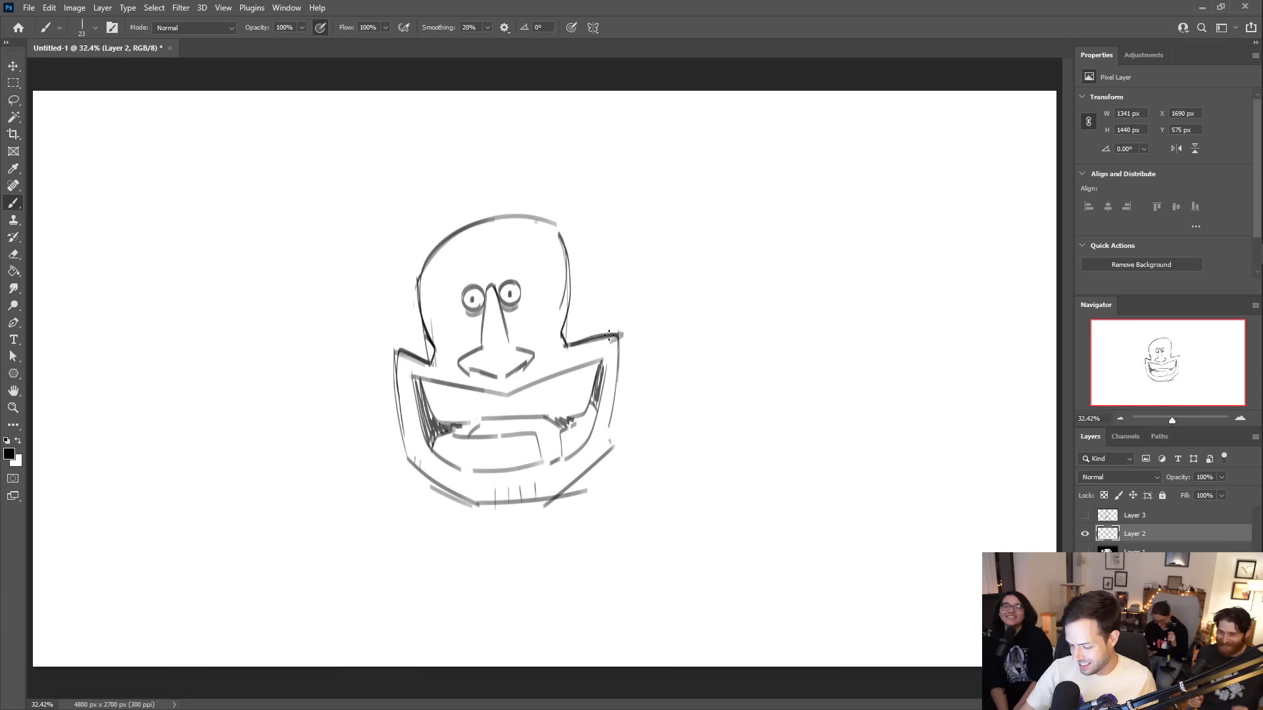
- Draw small rounded ears above both jaw corners, thicken the skull's curve, and add two neck lines running down from the jaw
mouse_move(418, 323)
mouse_down()
mouse_move(409, 330)
mouse_move(424, 359)
mouse_up()
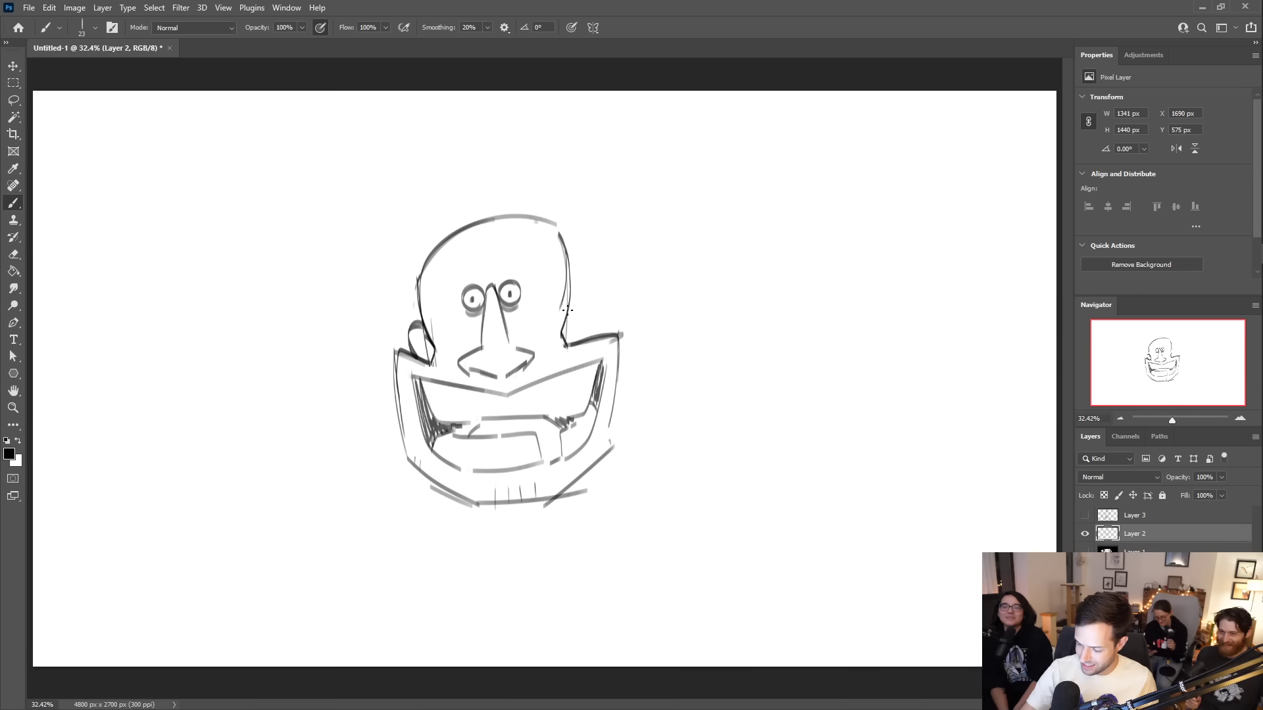
drag(569, 307, 581, 344)
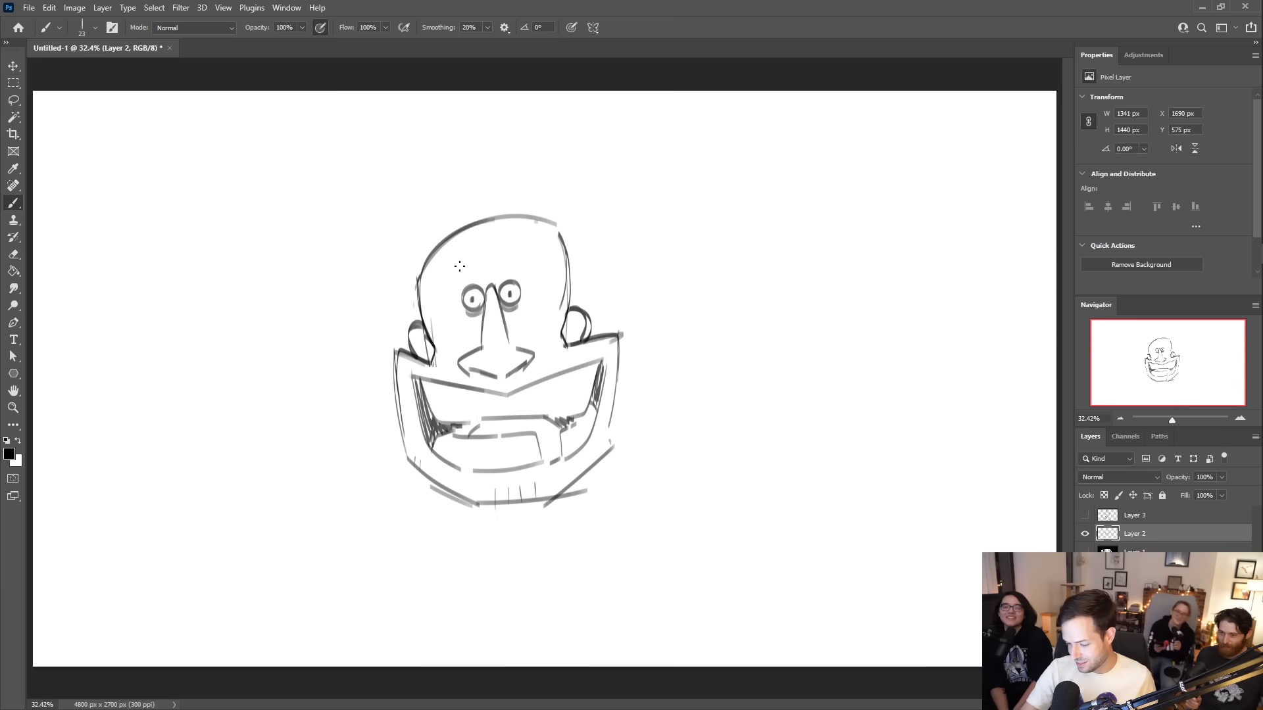
drag(435, 239, 542, 223)
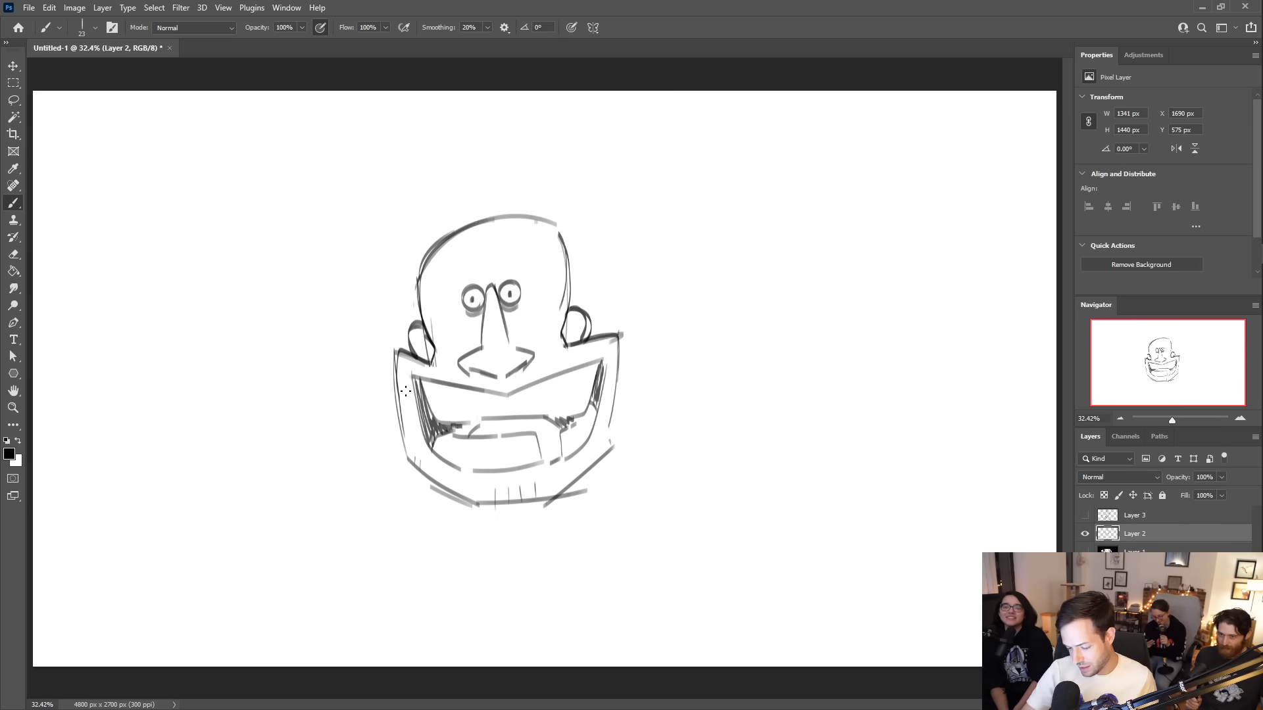
drag(399, 408, 409, 500)
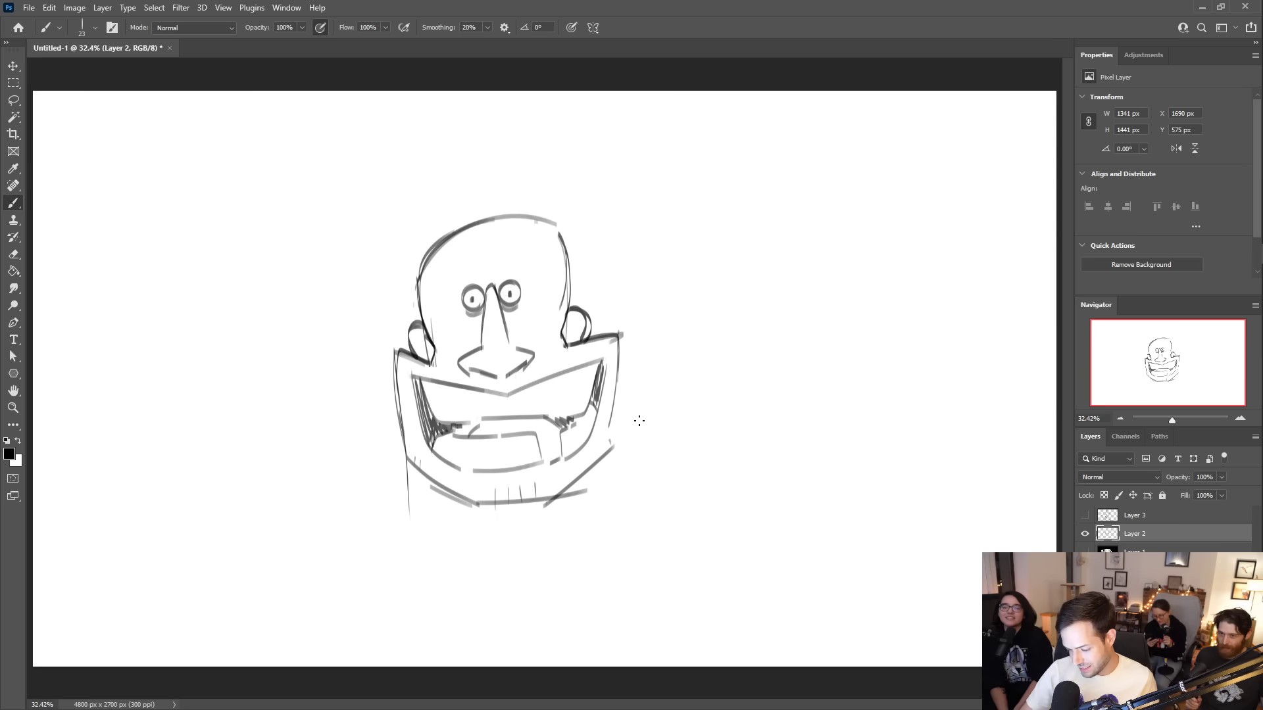
mouse_move(614, 381)
mouse_down()
mouse_move(620, 516)
mouse_move(633, 529)
mouse_up()
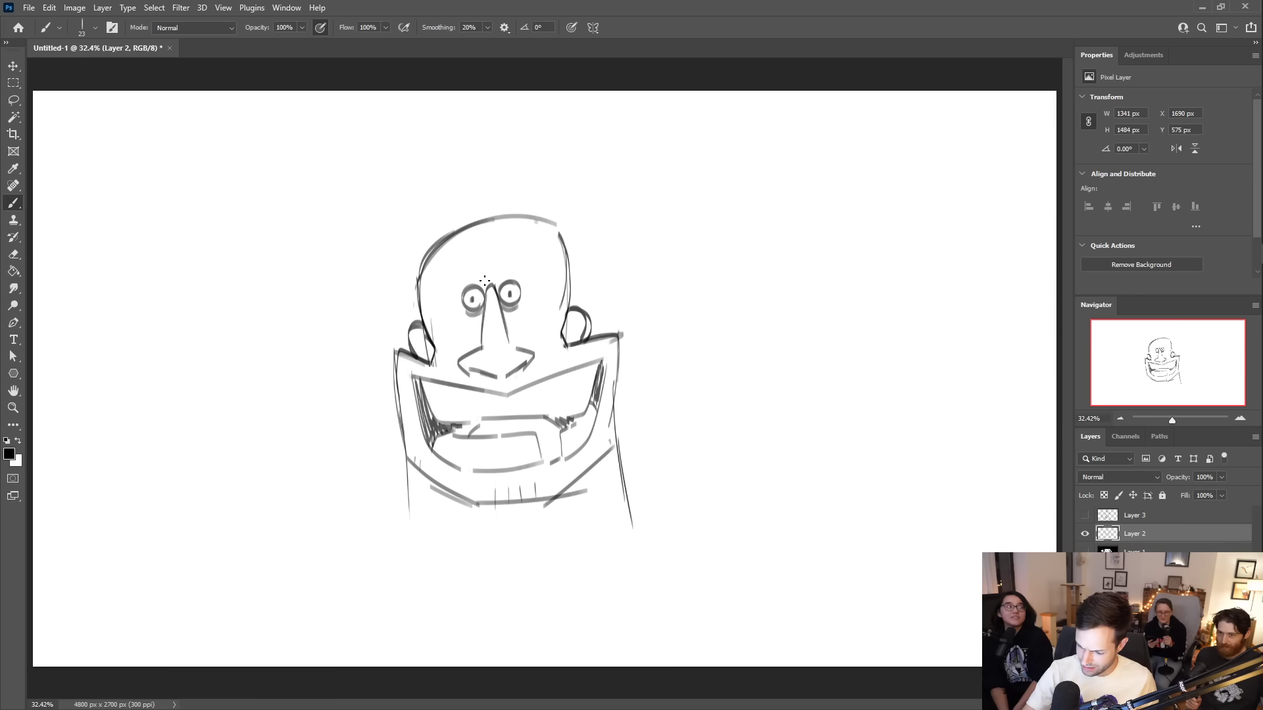
- Draw thick angular eyebrows slanting down toward the nose, with short frown lines between them
mouse_move(435, 264)
mouse_down()
mouse_move(457, 251)
mouse_move(484, 267)
mouse_move(434, 267)
mouse_move(484, 267)
mouse_up()
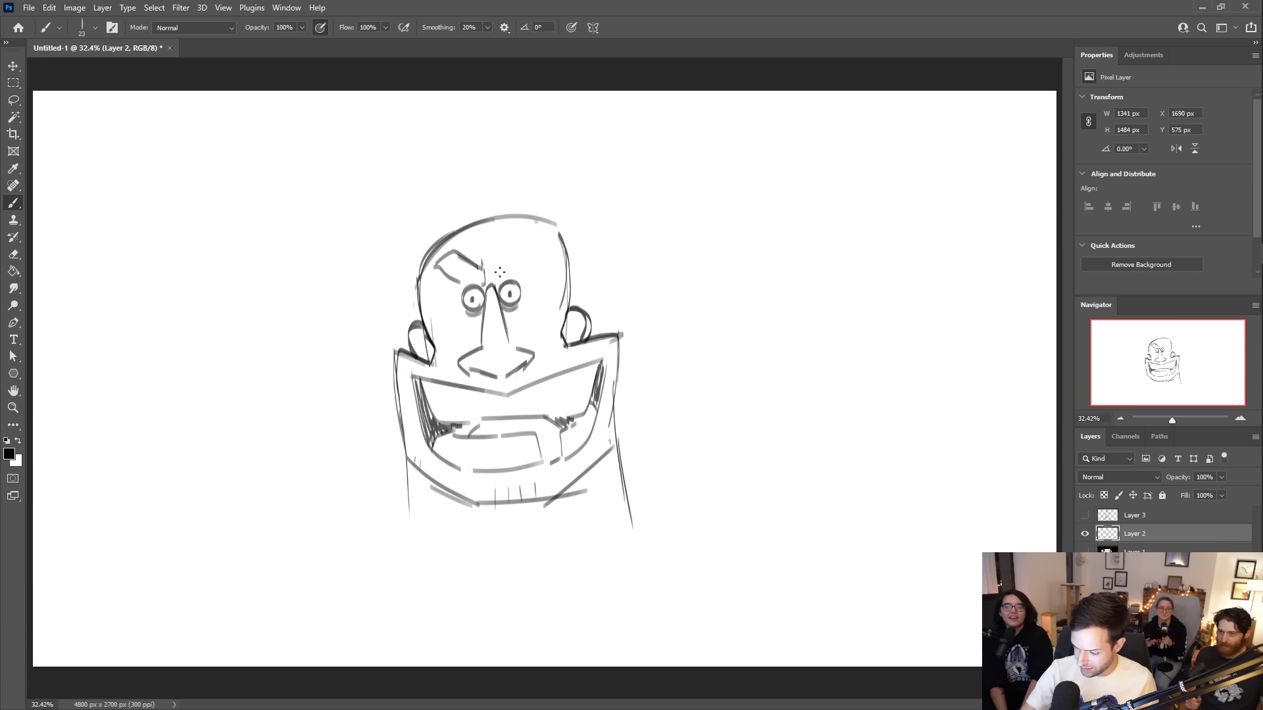
mouse_move(497, 258)
mouse_down()
mouse_move(516, 244)
mouse_move(538, 245)
mouse_move(525, 259)
mouse_move(540, 253)
mouse_up()
key(ctrl+z)
drag(541, 254, 536, 242)
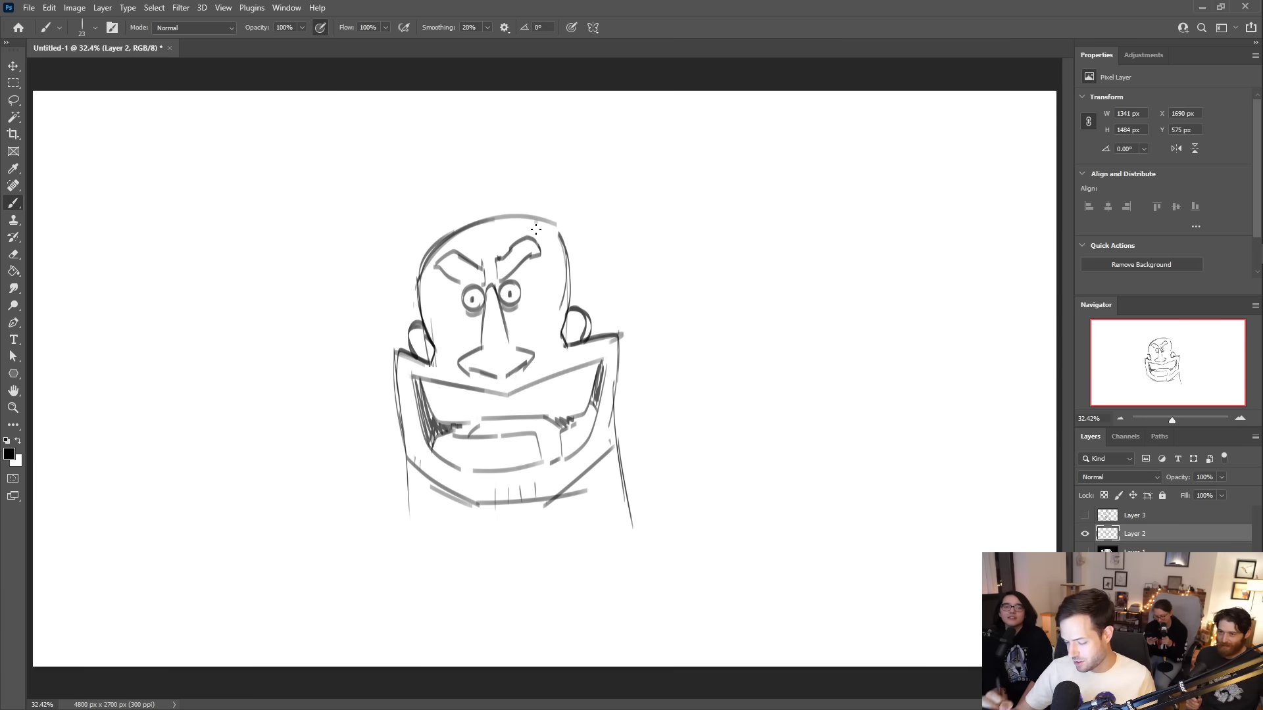
- Add crossing inner-fold lines in both ears and darken the neck line below the jaw on the viewer's left
drag(412, 336, 429, 357)
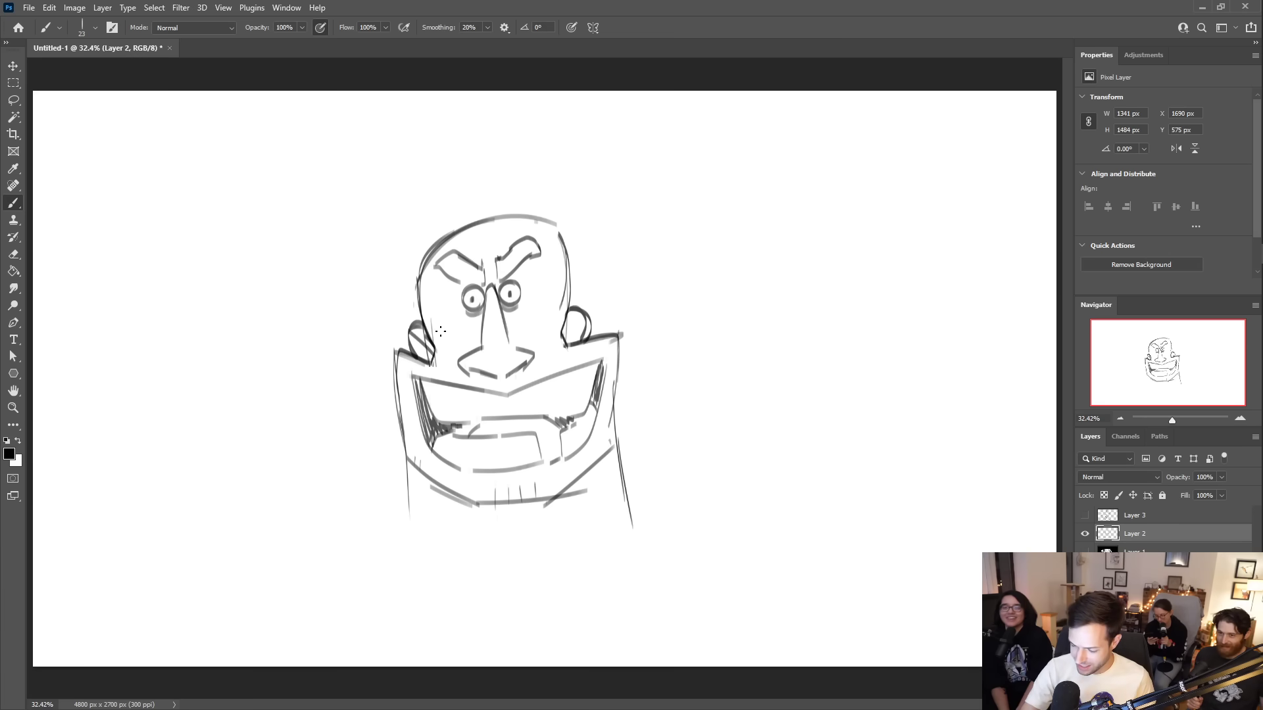
drag(563, 345, 580, 316)
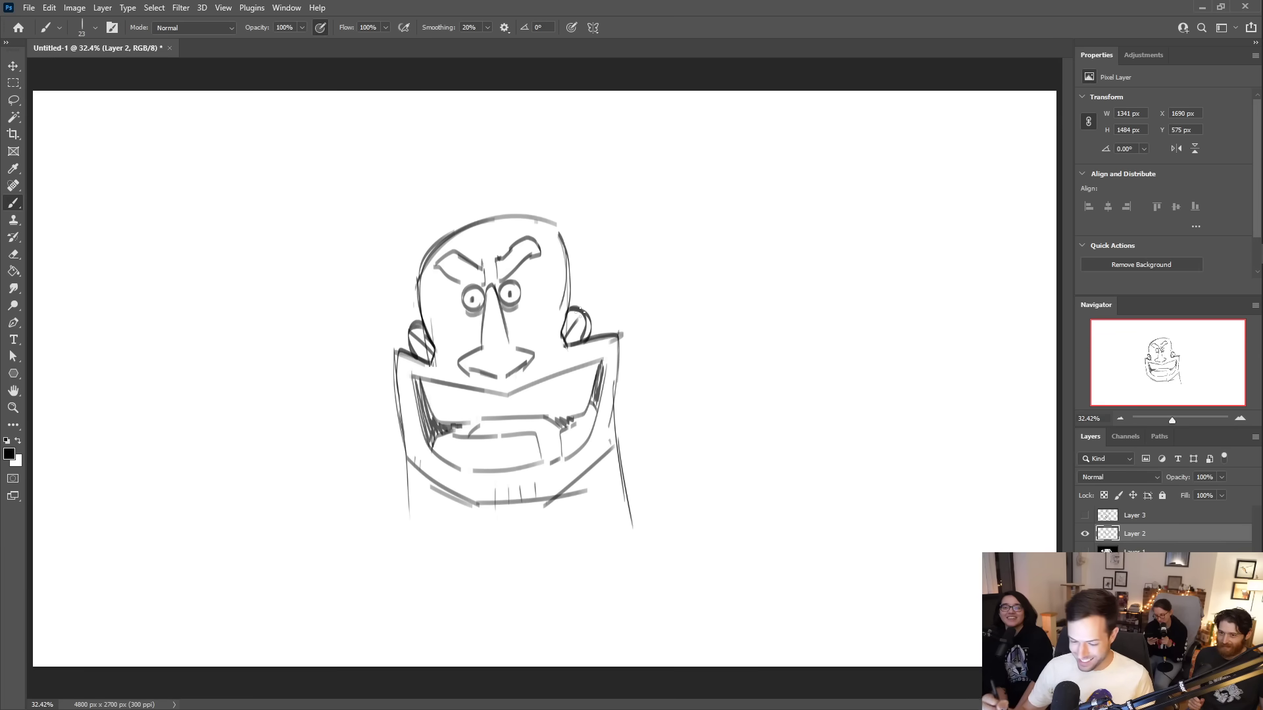
mouse_move(570, 323)
mouse_down()
mouse_move(584, 316)
mouse_move(575, 342)
mouse_up()
drag(423, 344, 425, 360)
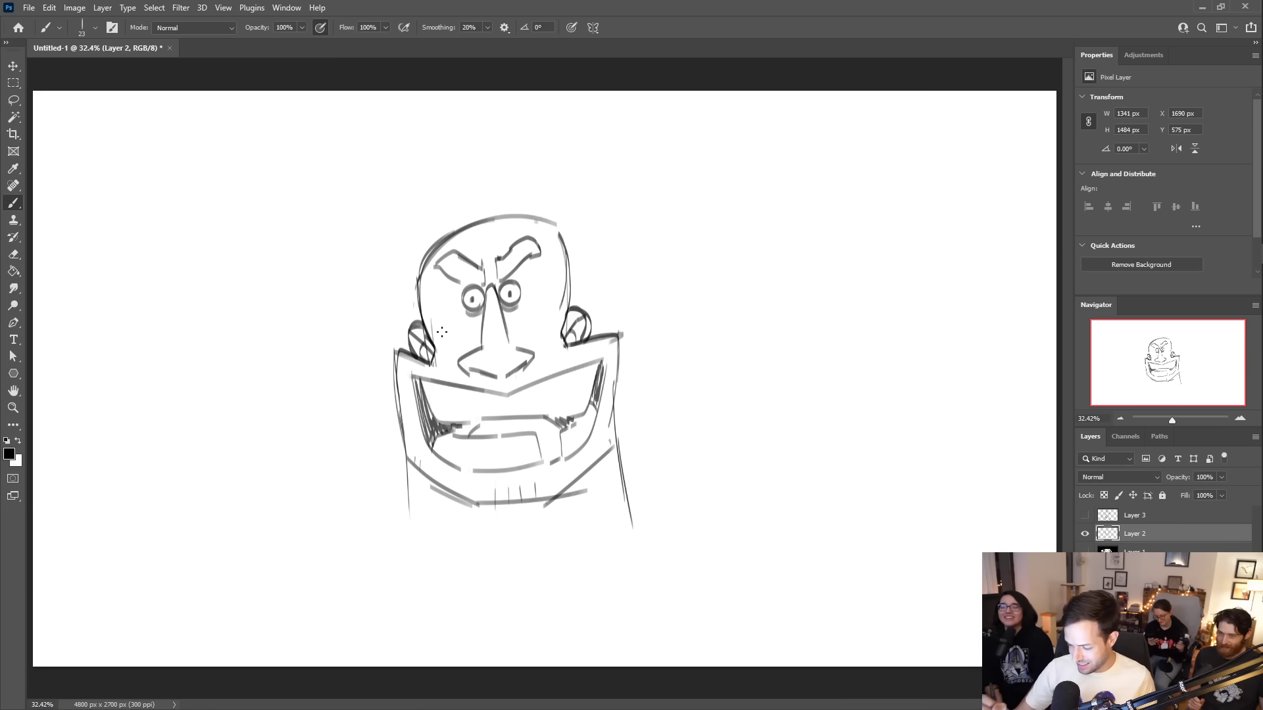
drag(414, 460, 406, 536)
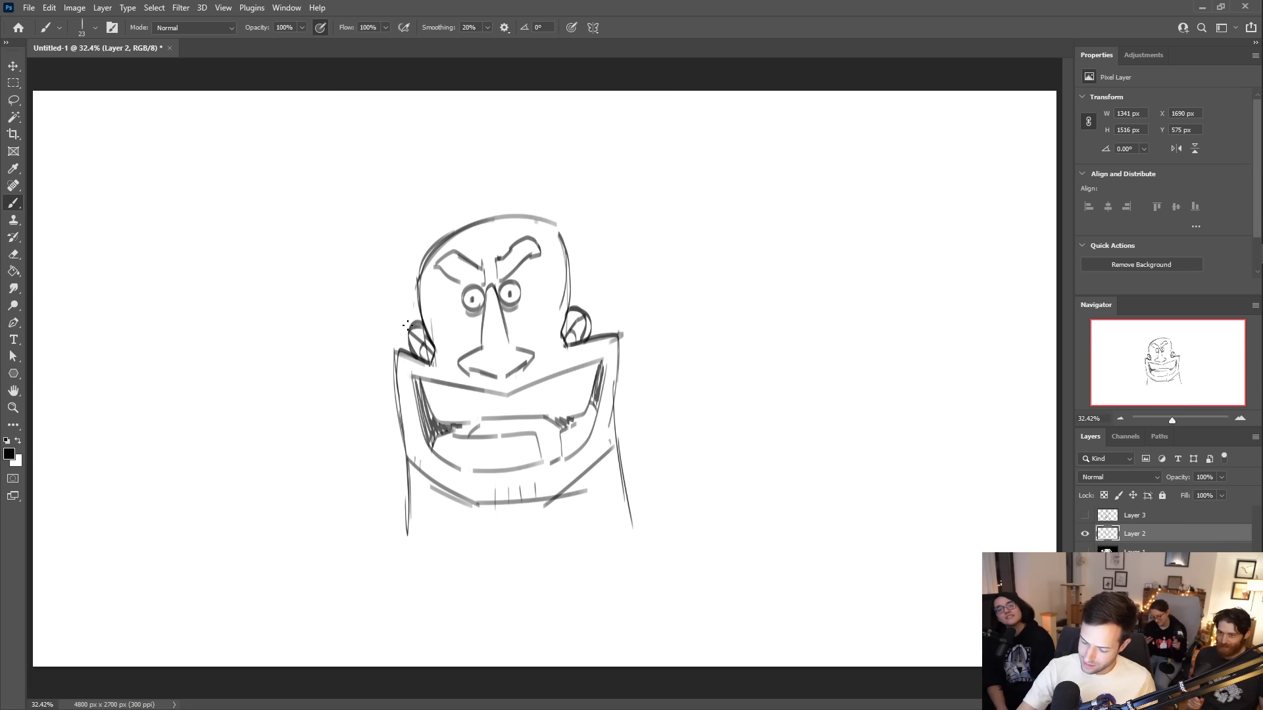
- Draw two large wing-shaped hair tufts sweeping up and outward from the crown and ears to pointed tips
mouse_move(407, 326)
mouse_down()
mouse_move(390, 251)
mouse_move(413, 322)
mouse_move(382, 276)
mouse_up()
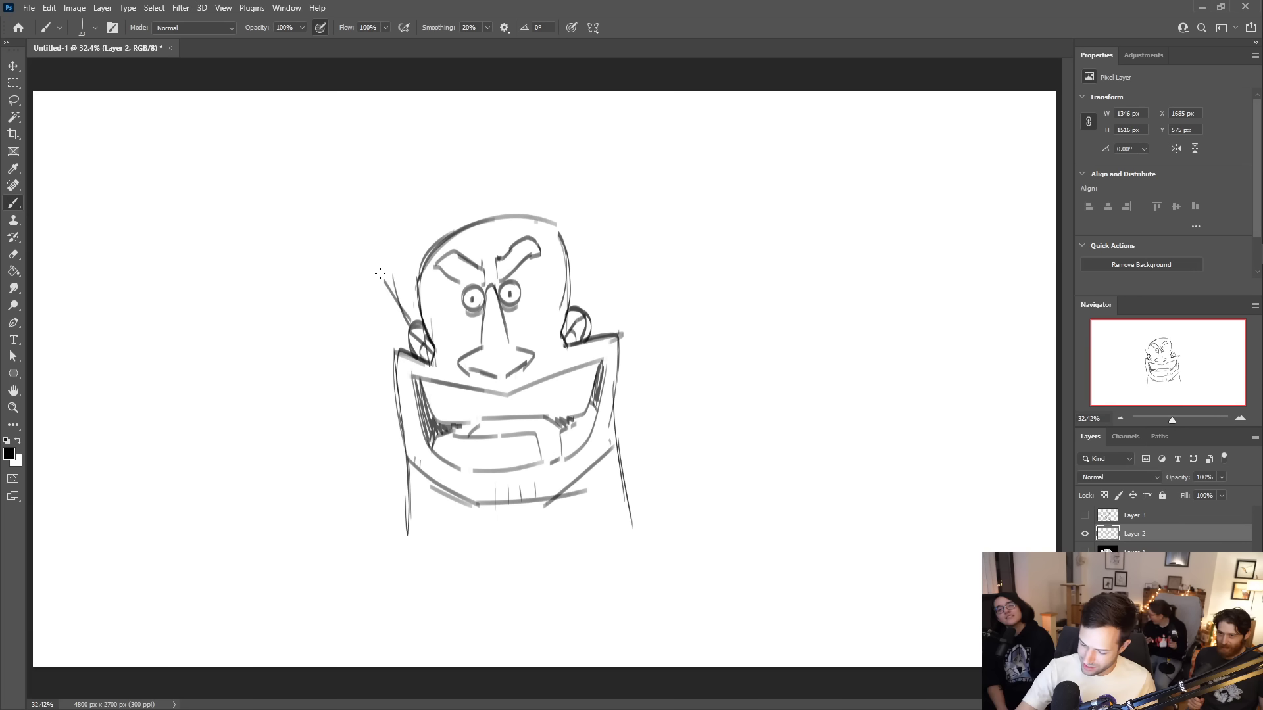
key(ctrl+z)
drag(407, 326, 365, 220)
mouse_move(473, 218)
mouse_down()
mouse_move(324, 169)
mouse_move(367, 222)
mouse_up()
drag(508, 220, 556, 192)
mouse_move(576, 314)
mouse_down()
mouse_move(594, 297)
mouse_move(606, 227)
mouse_move(647, 175)
mouse_up()
mouse_move(555, 192)
mouse_down()
mouse_move(595, 180)
mouse_move(654, 135)
mouse_move(650, 165)
mouse_up()
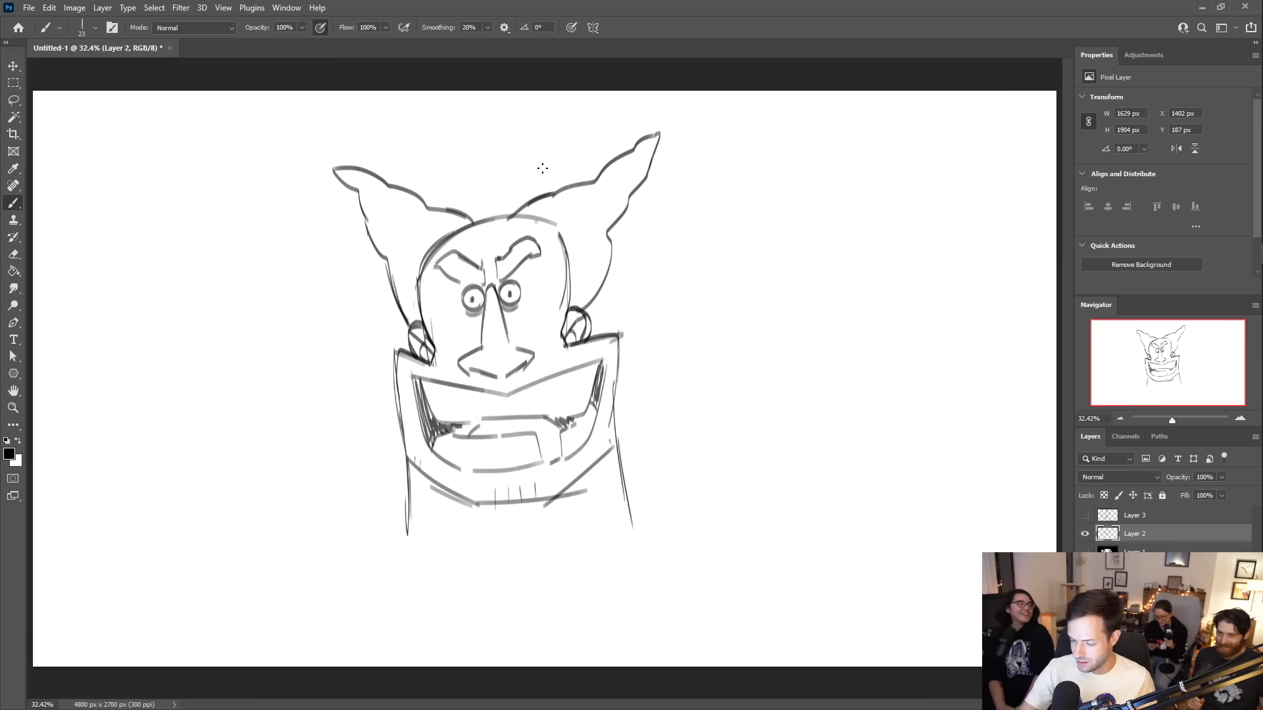
- Add loose wavy hair strands at the crown and beside both ears
drag(478, 220, 455, 188)
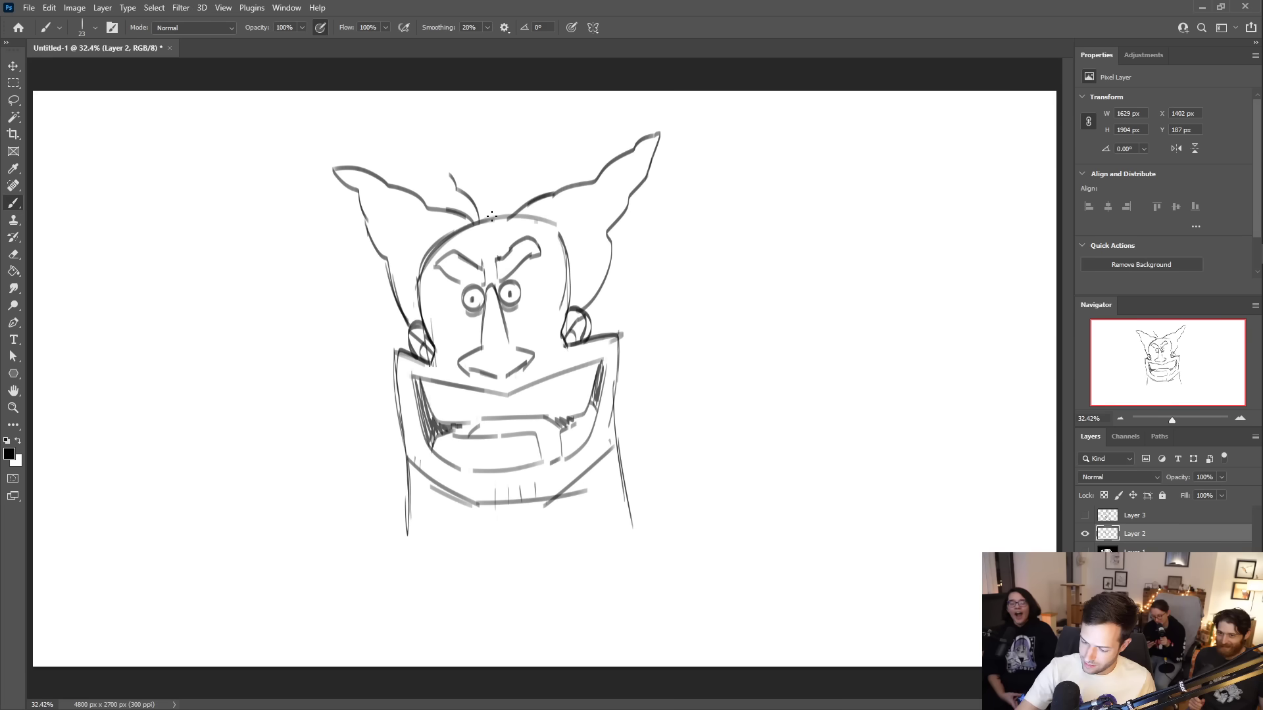
drag(406, 328, 372, 291)
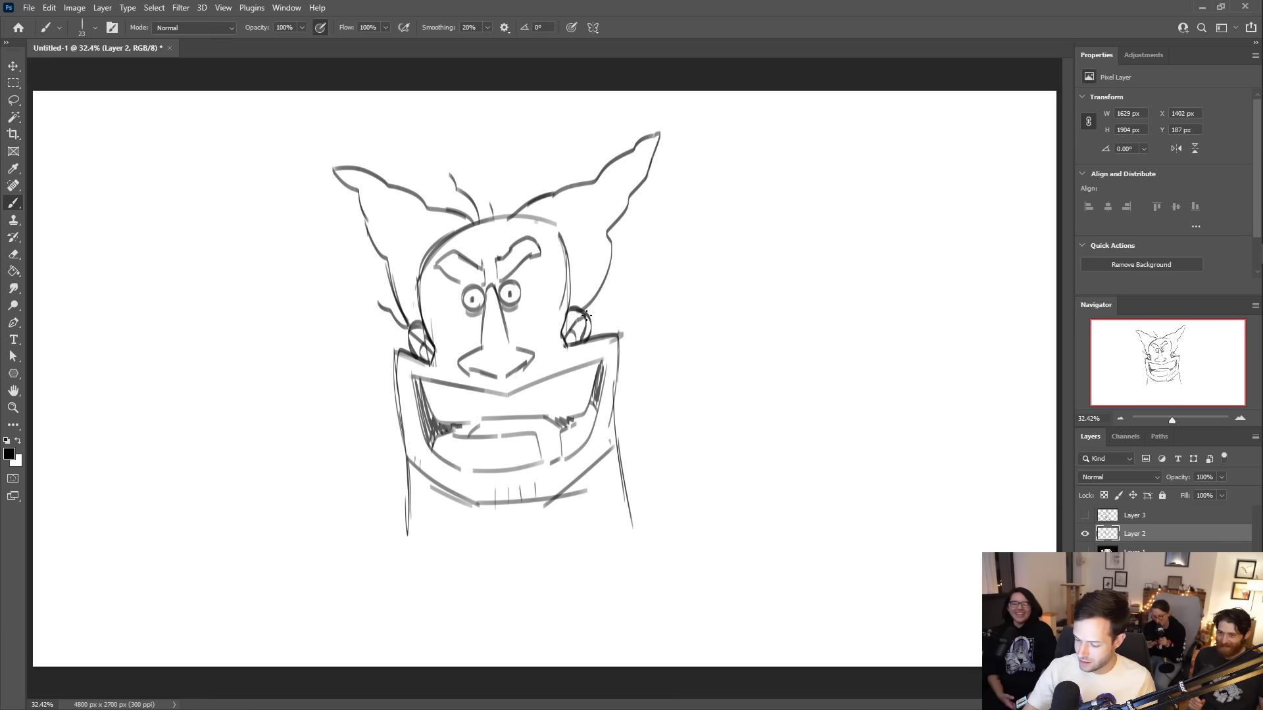
drag(585, 312, 628, 283)
- Rework the neck's sides so both lines flare outward below the jaw
mouse_move(398, 538)
mouse_down()
mouse_move(411, 486)
mouse_move(397, 556)
mouse_up()
key(e)
key(b)
mouse_move(610, 414)
mouse_down()
mouse_move(646, 533)
mouse_move(622, 442)
mouse_move(635, 510)
mouse_up()
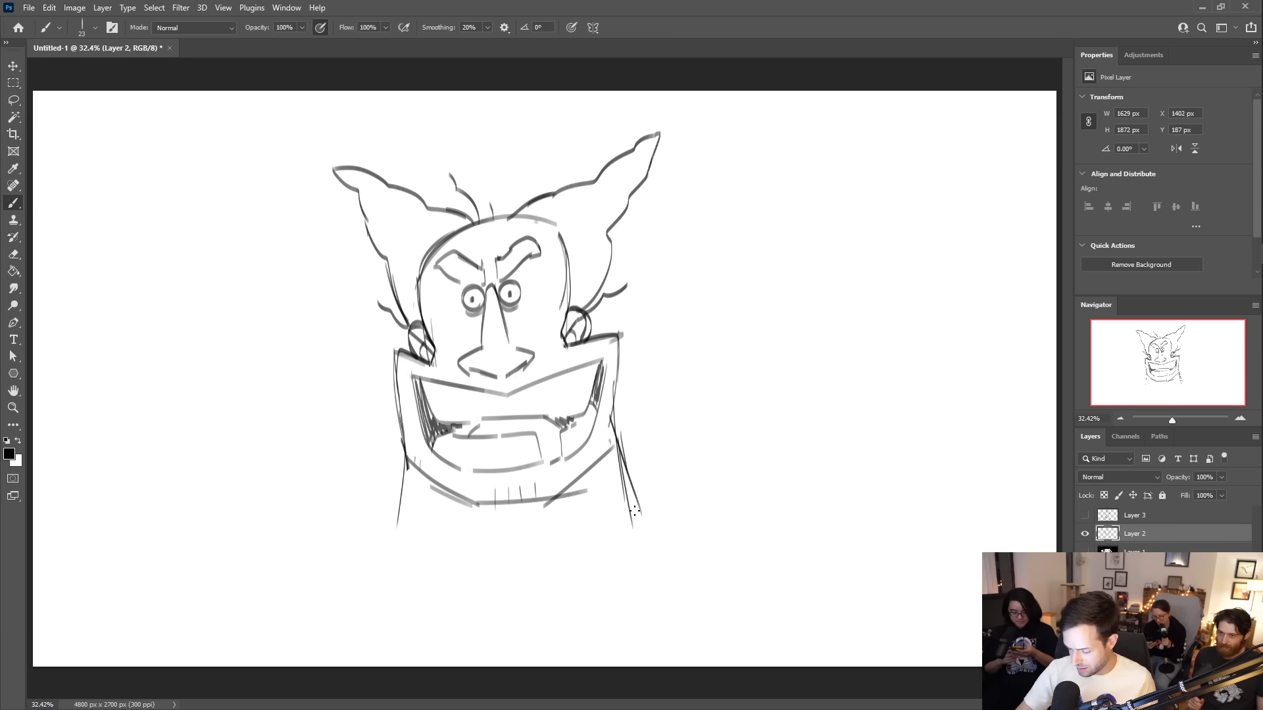
- Draw sloping shoulder lines outward from both sides of the neck, doubling the one on the viewer's right
drag(403, 442, 352, 507)
key(ctrl+z)
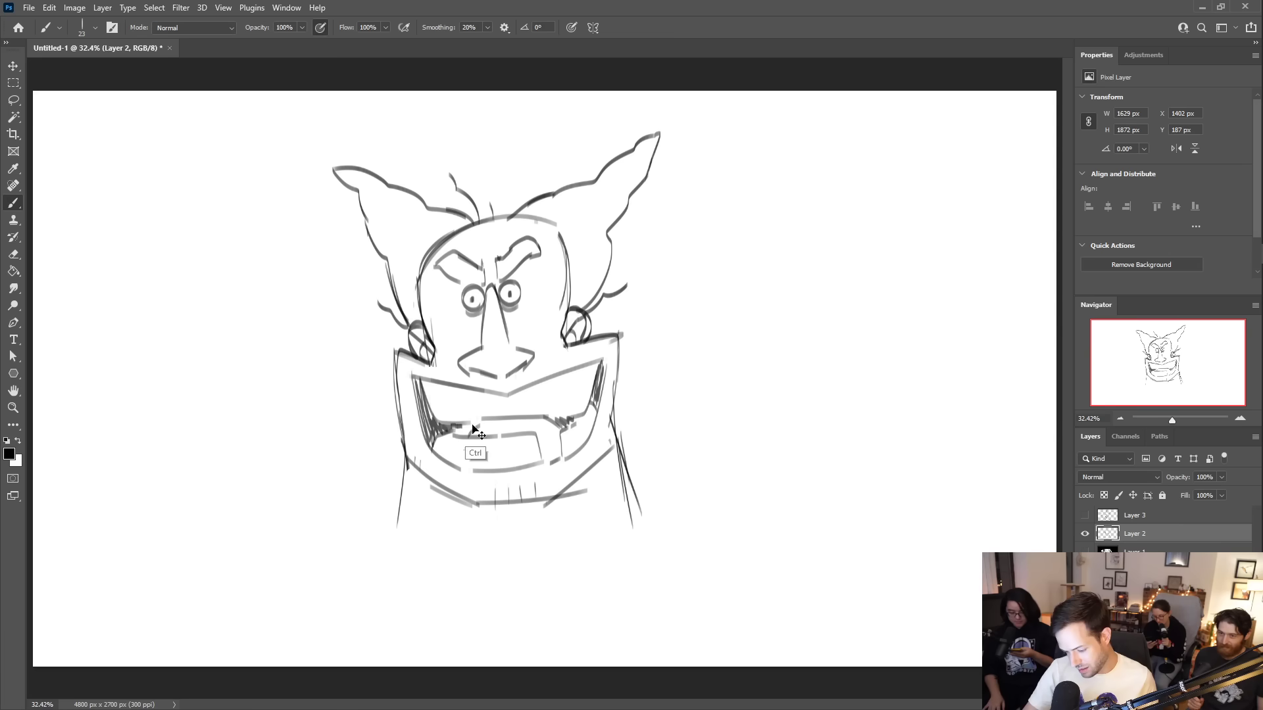
drag(408, 461, 332, 521)
drag(625, 447, 728, 508)
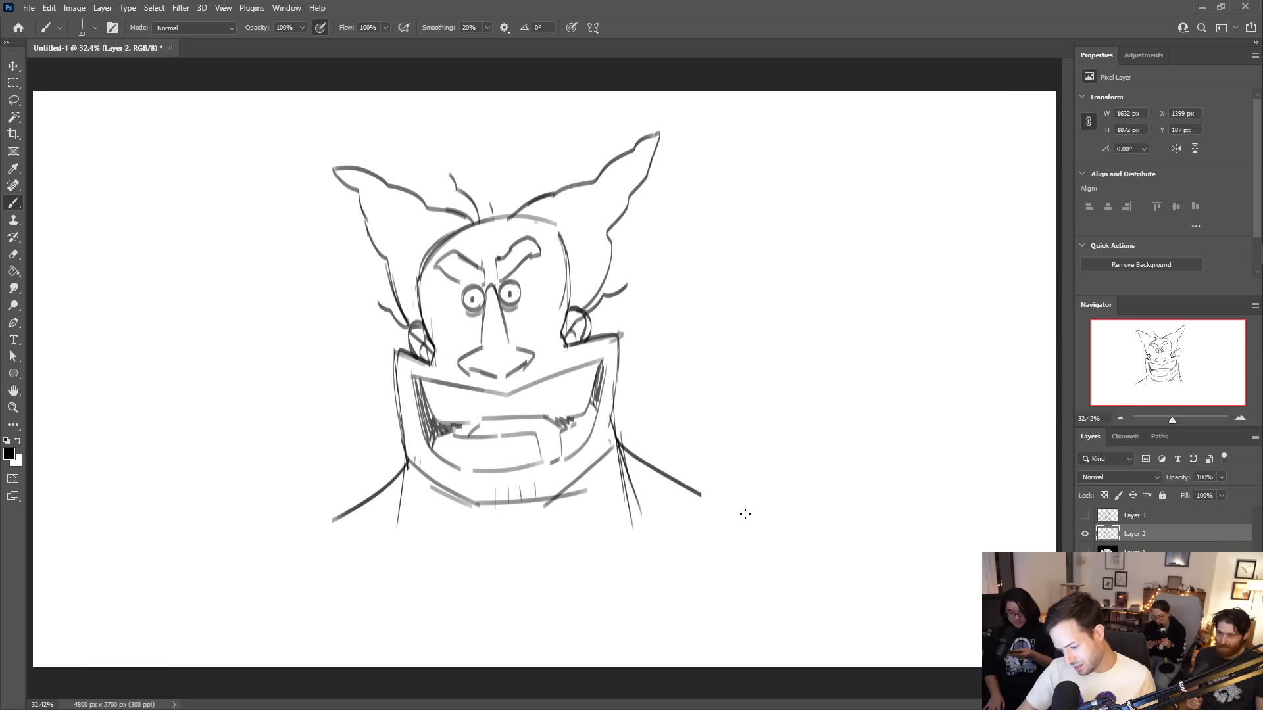
drag(617, 434, 732, 504)
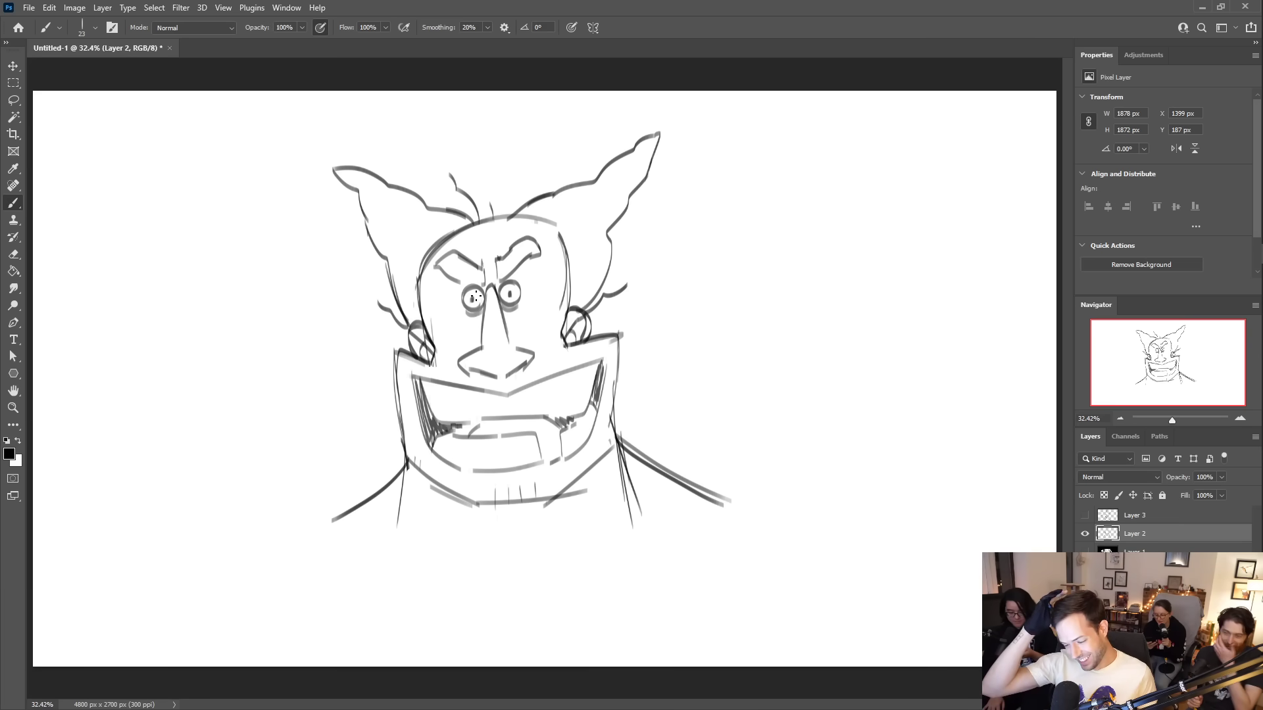
- Move the character drawing up and right to X 1551 px, Y 26 px
key(v)
drag(693, 480, 726, 441)
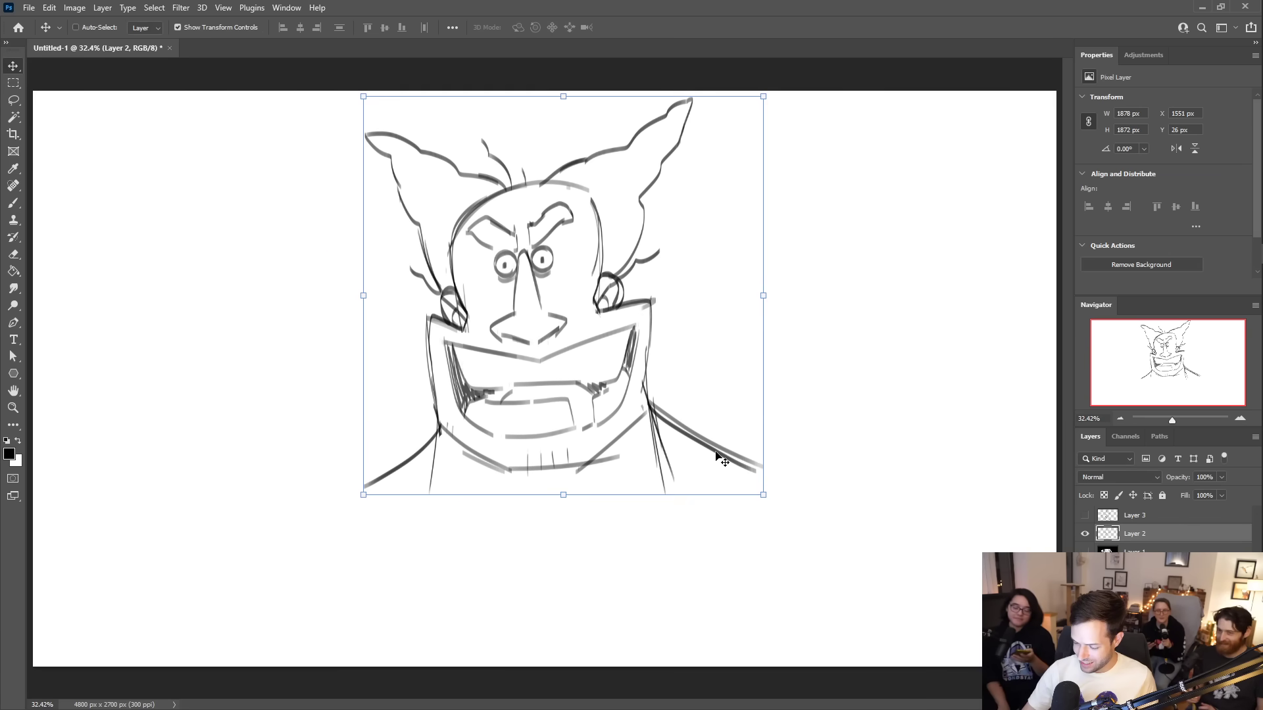
key(b)
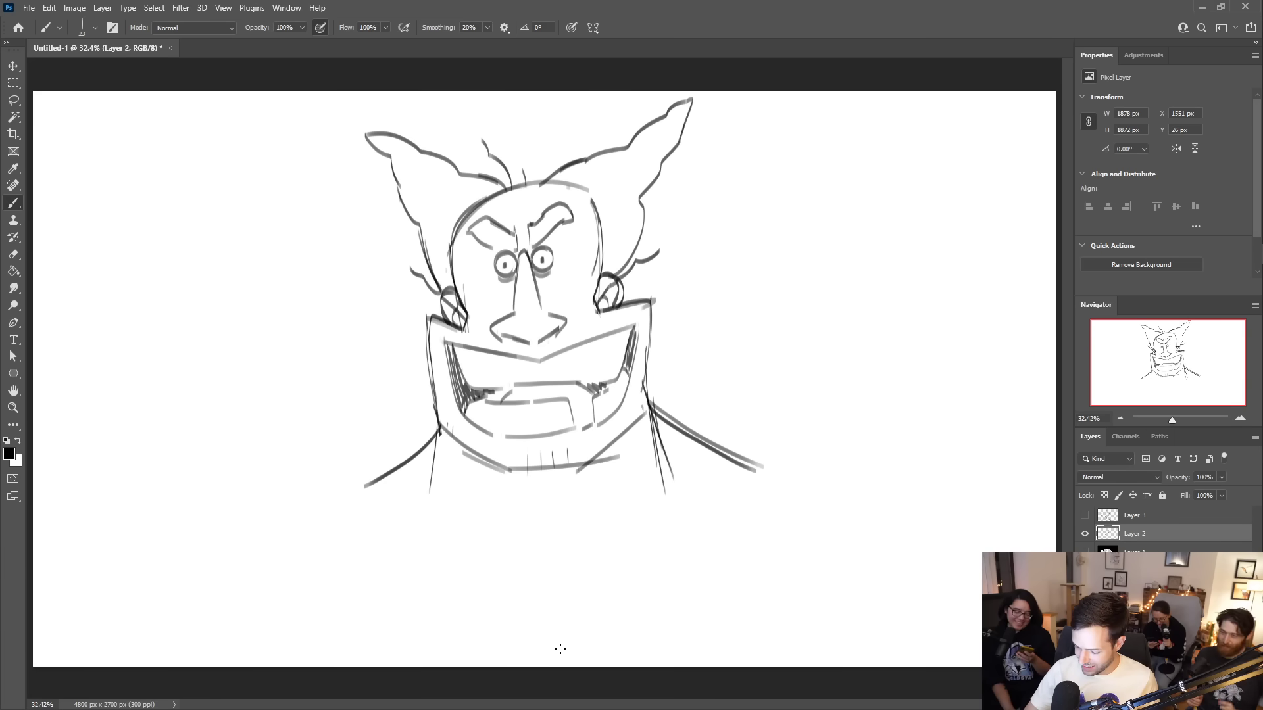
- Draw two curved chest lines meeting in a point below the chin, with neck muscle lines converging above it
mouse_move(559, 646)
mouse_down()
mouse_move(449, 544)
mouse_move(392, 545)
mouse_up()
drag(559, 622, 633, 542)
drag(555, 650, 707, 525)
drag(494, 509, 557, 636)
drag(520, 577, 542, 611)
drag(477, 471, 551, 590)
drag(575, 547, 563, 586)
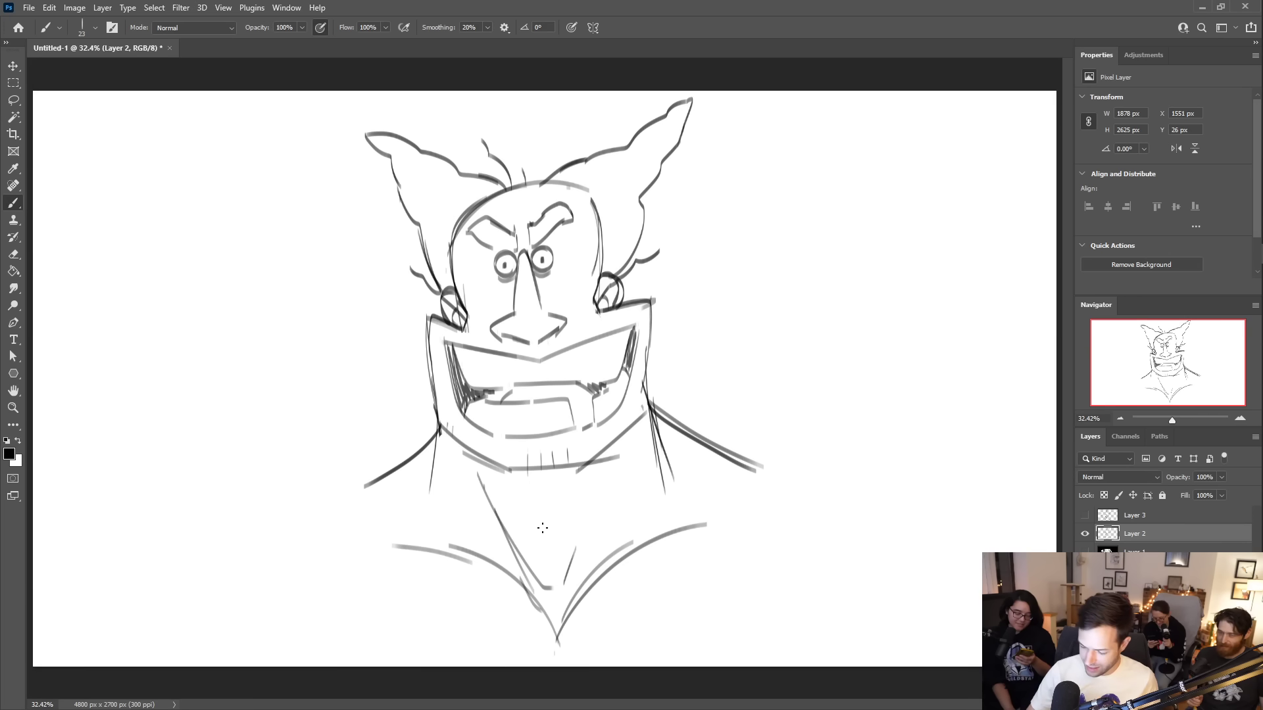
- Draw a huge fluffy collar around the shoulders and chest, with smooth inner edges and a scalloped outer outline
mouse_move(534, 655)
mouse_down()
mouse_move(358, 491)
mouse_move(417, 590)
mouse_move(450, 615)
mouse_up()
drag(589, 650, 764, 494)
mouse_move(490, 663)
mouse_down()
mouse_move(410, 648)
mouse_move(307, 586)
mouse_move(276, 565)
mouse_move(261, 538)
mouse_up()
mouse_move(331, 601)
mouse_down()
mouse_move(274, 519)
mouse_move(347, 364)
mouse_up()
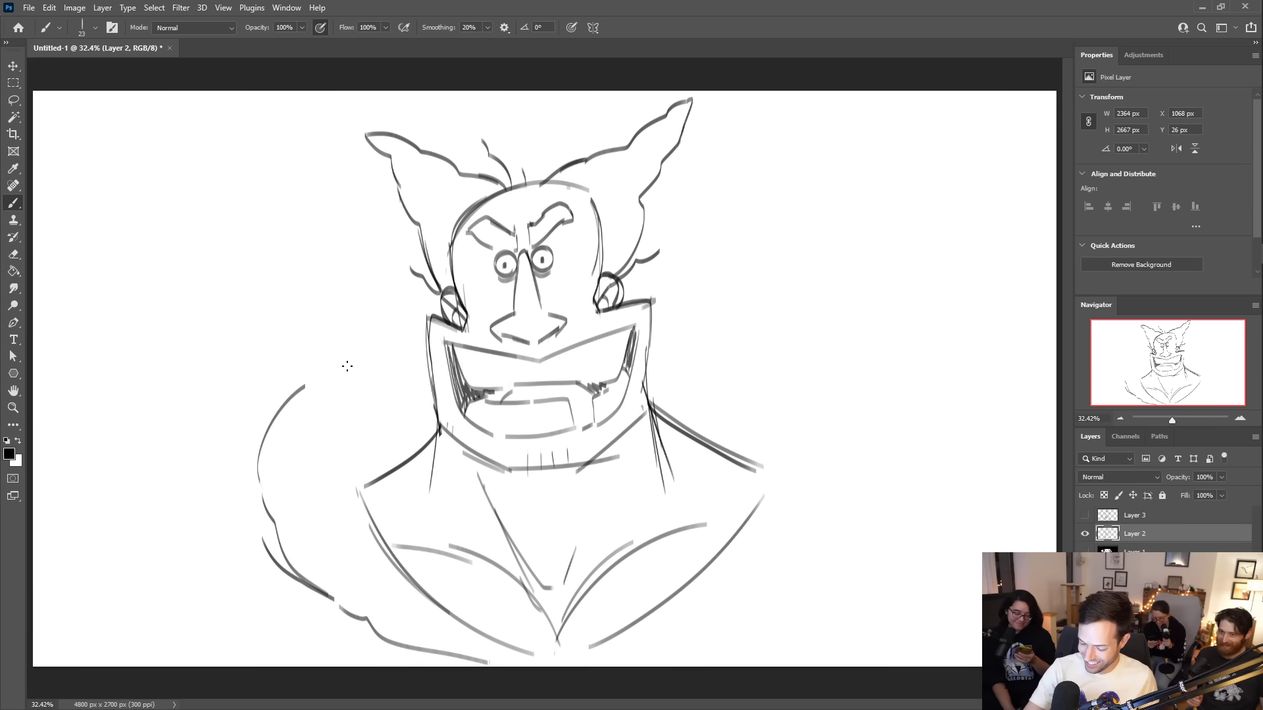
drag(270, 435, 405, 328)
mouse_move(666, 317)
mouse_down()
mouse_move(788, 368)
mouse_move(843, 442)
mouse_move(834, 541)
mouse_move(651, 656)
mouse_up()
drag(357, 484, 405, 408)
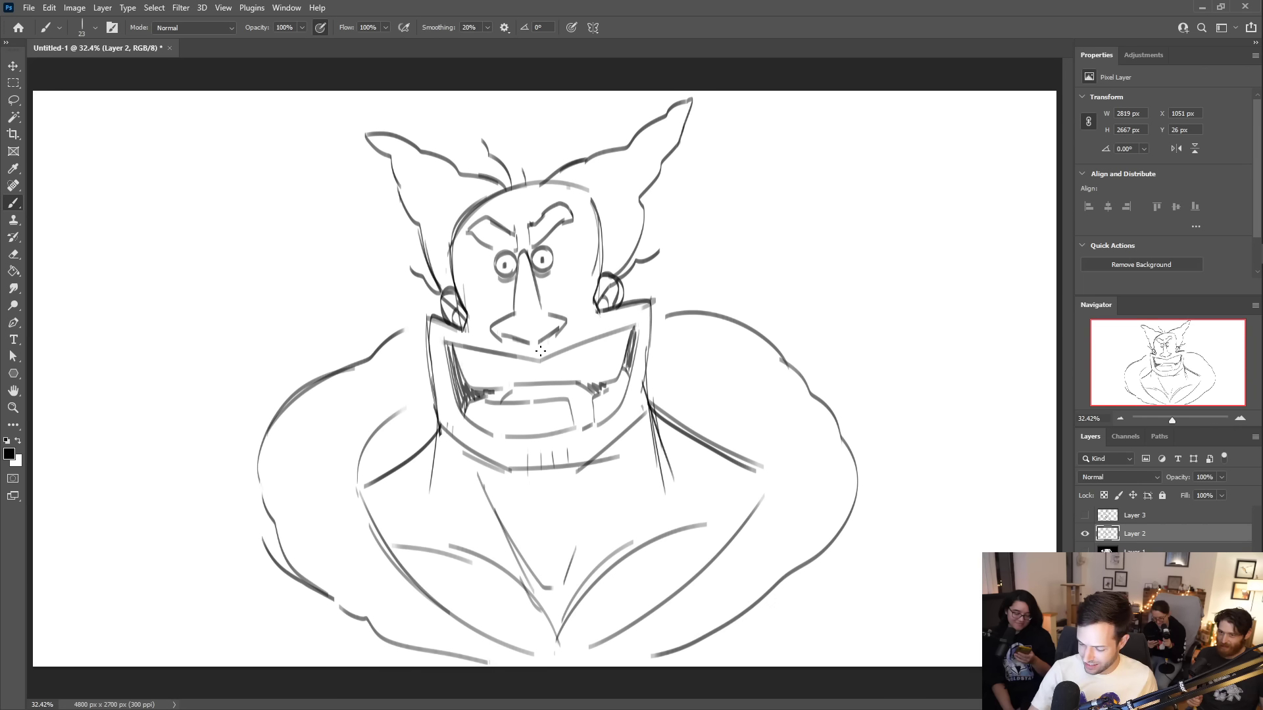
mouse_move(667, 377)
mouse_down()
mouse_move(761, 445)
mouse_move(767, 473)
mouse_up()
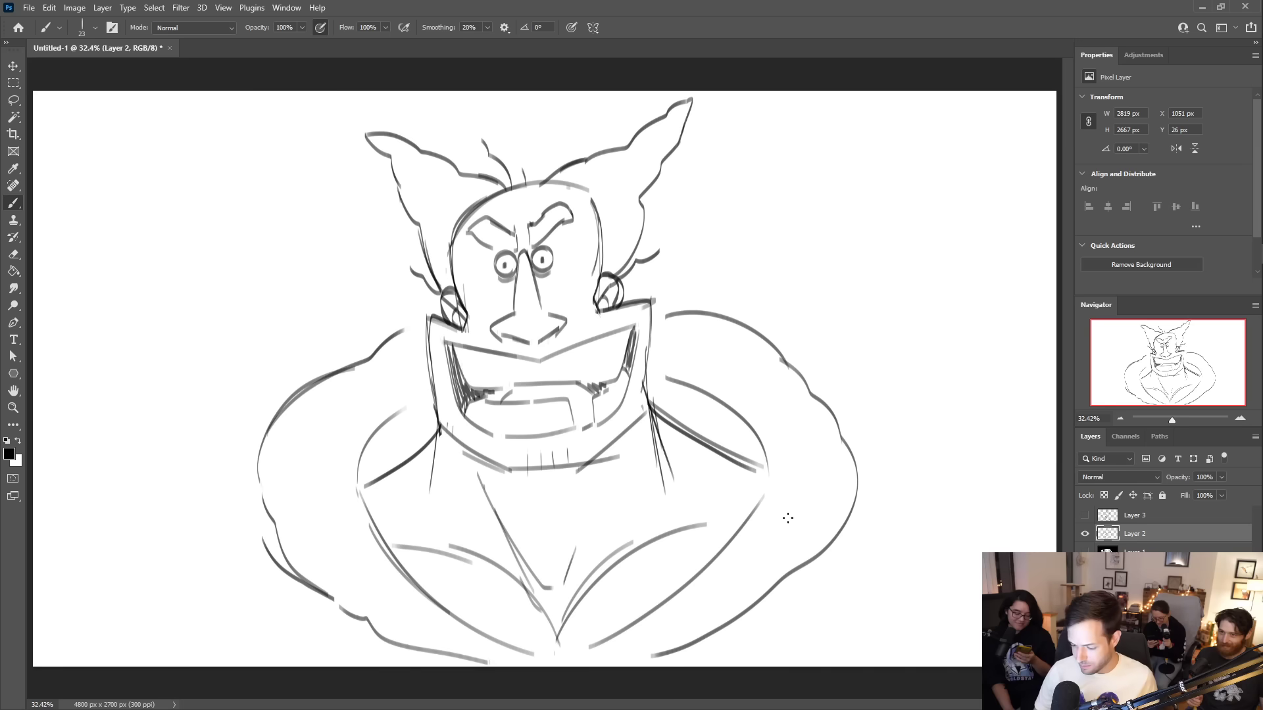
- Move the character drawing right to X 1766 px, Y 17 px
key(v)
drag(784, 555, 942, 550)
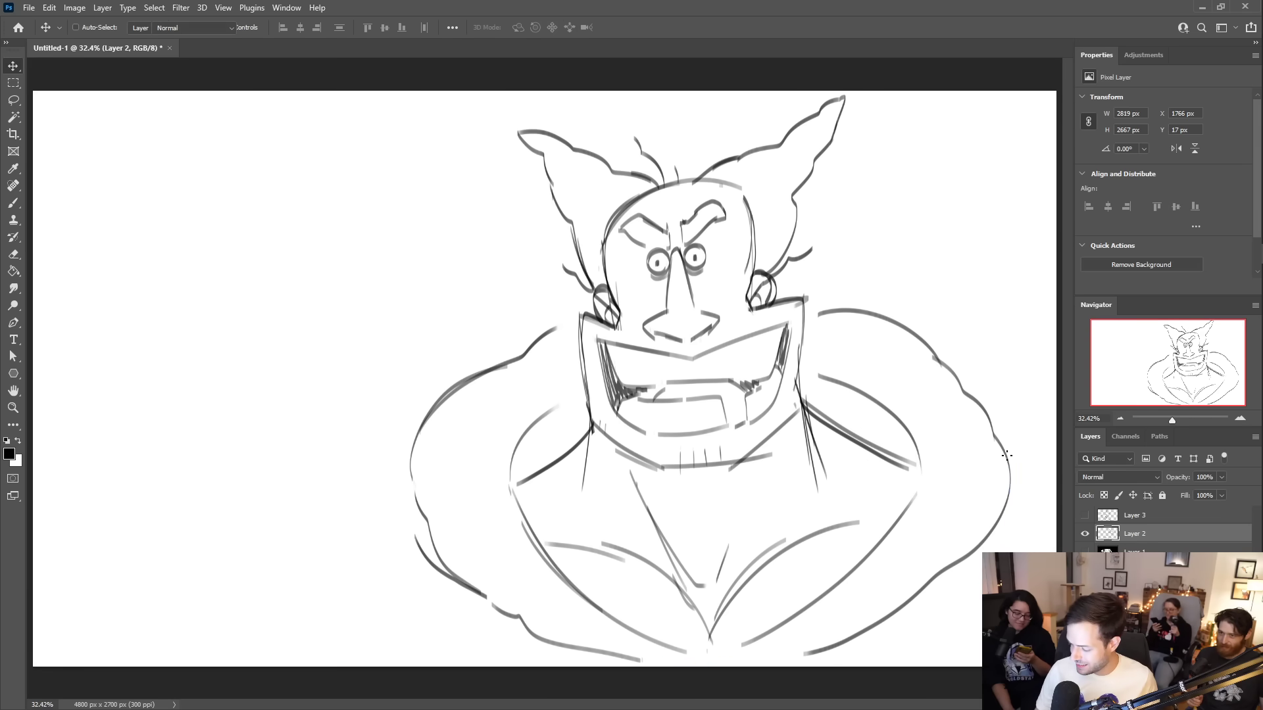
key(b)
- Draw the shoulder and arm lines emerging from both sides of the collar and darken the curved chest lines
drag(1008, 484, 1055, 504)
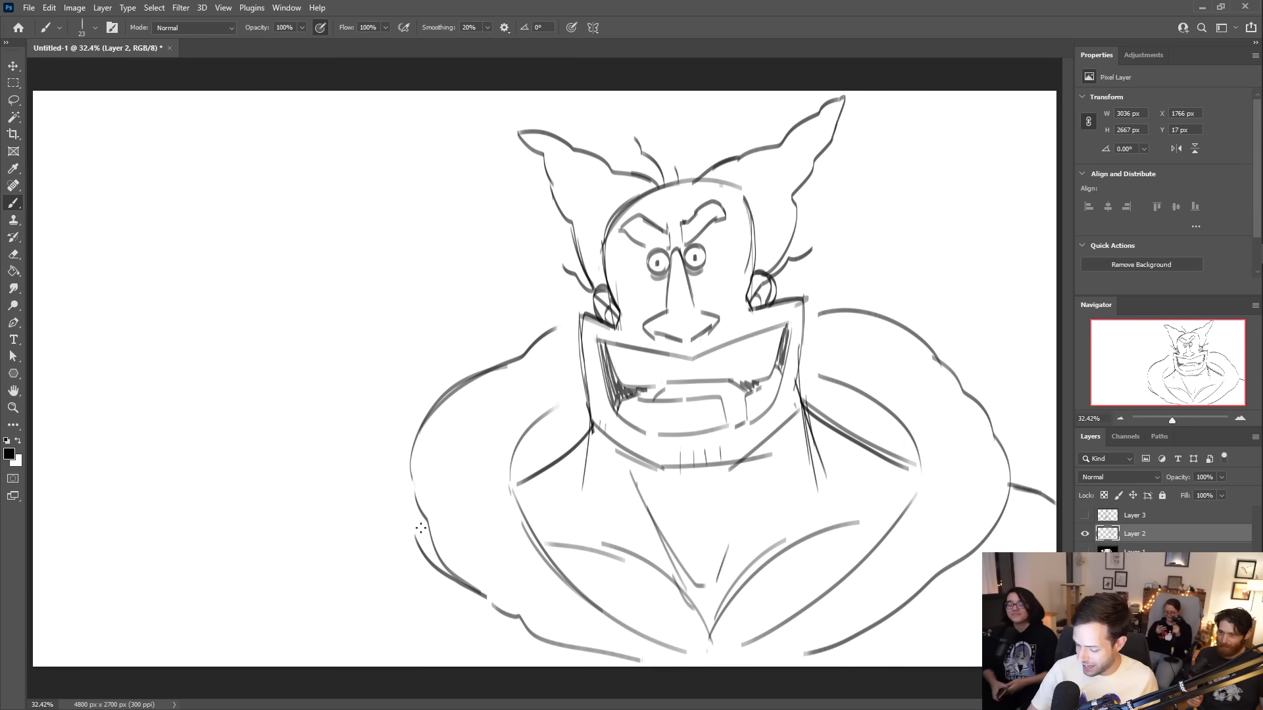
drag(427, 518, 334, 661)
mouse_move(415, 532)
mouse_down()
mouse_move(419, 596)
mouse_move(464, 665)
mouse_up()
key(ctrl+z)
drag(417, 527, 435, 638)
mouse_move(539, 554)
mouse_down()
mouse_move(601, 543)
mouse_move(662, 565)
mouse_move(708, 623)
mouse_move(854, 523)
mouse_up()
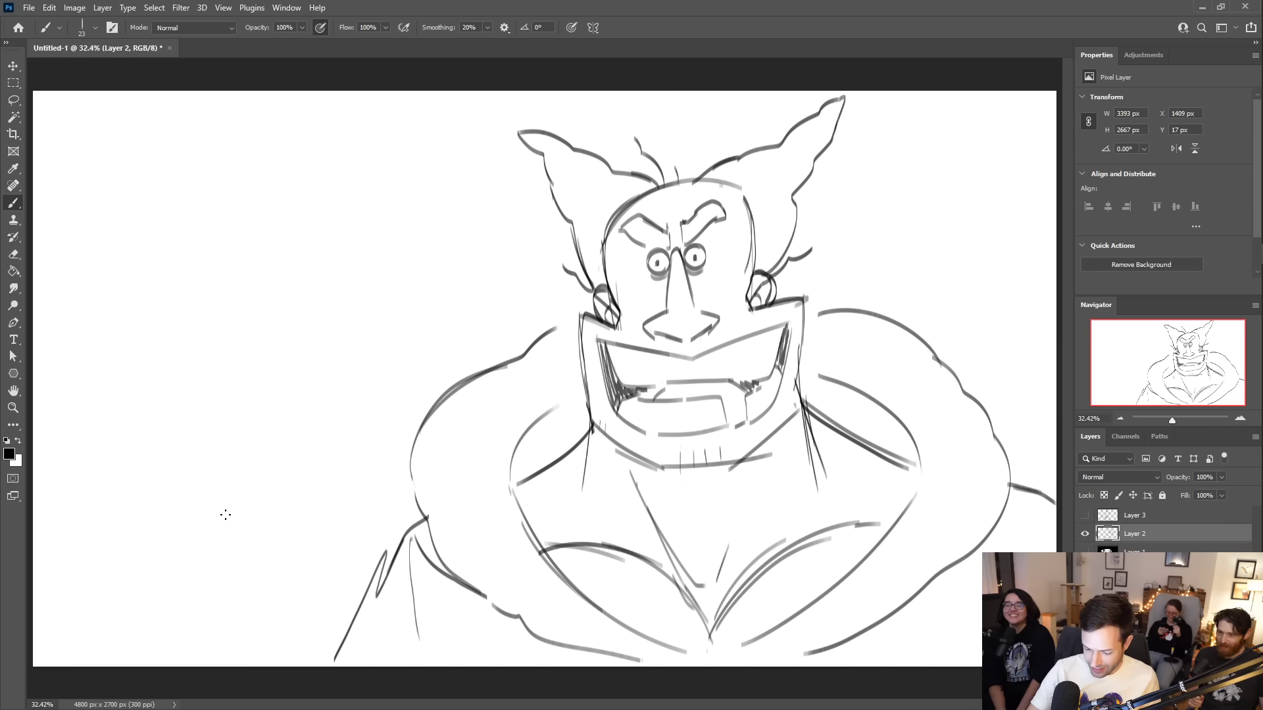
- Draw a large raised hand left of the figure with three long fingers, a short bent thumb and long fingernails
mouse_move(166, 597)
mouse_down()
mouse_move(128, 470)
mouse_move(228, 443)
mouse_move(244, 443)
mouse_move(267, 590)
mouse_up()
mouse_move(141, 495)
mouse_down()
mouse_move(65, 315)
mouse_move(89, 301)
mouse_move(156, 446)
mouse_move(167, 434)
mouse_move(111, 269)
mouse_move(173, 332)
mouse_move(213, 442)
mouse_move(187, 268)
mouse_move(234, 358)
mouse_move(244, 437)
mouse_move(272, 421)
mouse_move(299, 434)
mouse_move(315, 499)
mouse_move(284, 519)
mouse_move(287, 472)
mouse_move(279, 575)
mouse_up()
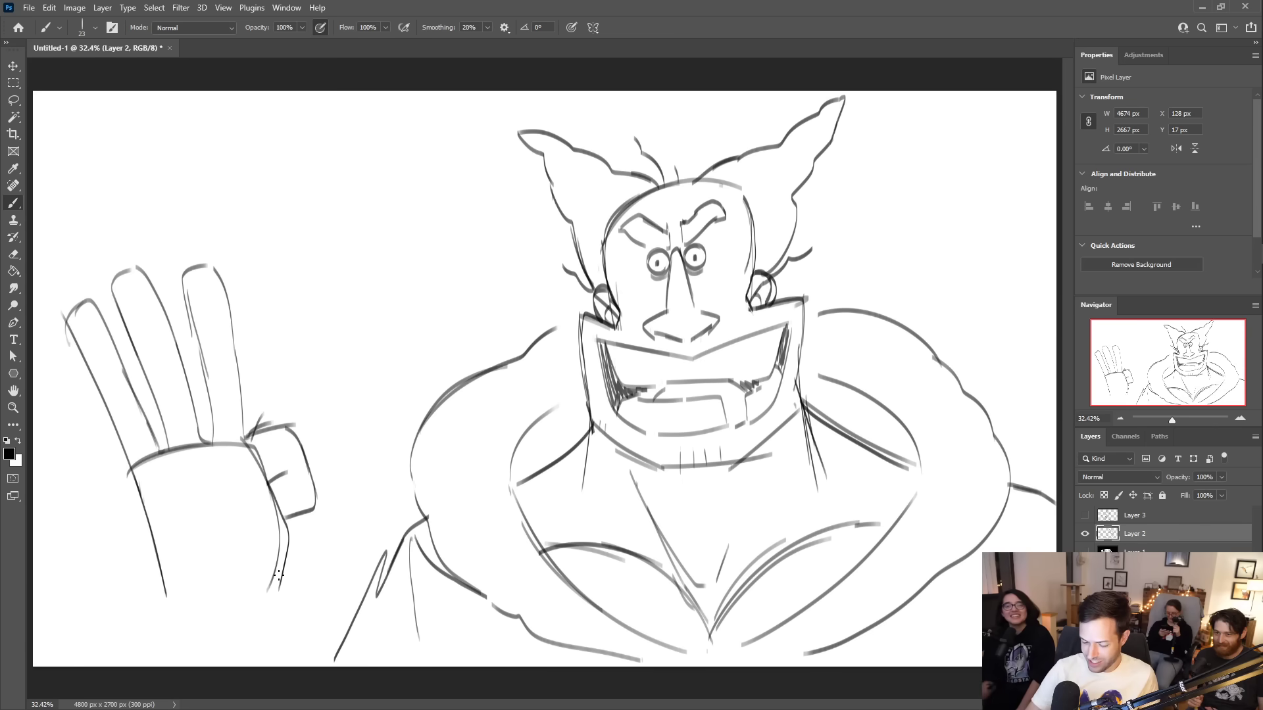
mouse_move(66, 326)
mouse_down()
mouse_move(57, 299)
mouse_move(90, 327)
mouse_move(80, 343)
mouse_up()
mouse_move(132, 306)
mouse_down()
mouse_move(114, 281)
mouse_move(123, 250)
mouse_move(143, 304)
mouse_move(199, 234)
mouse_move(213, 290)
mouse_move(203, 296)
mouse_move(203, 267)
mouse_up()
- Erase the overlapping fingertip lines and the line across the finger bases, and redraw the edge of the palm
key(e)
drag(118, 274, 114, 270)
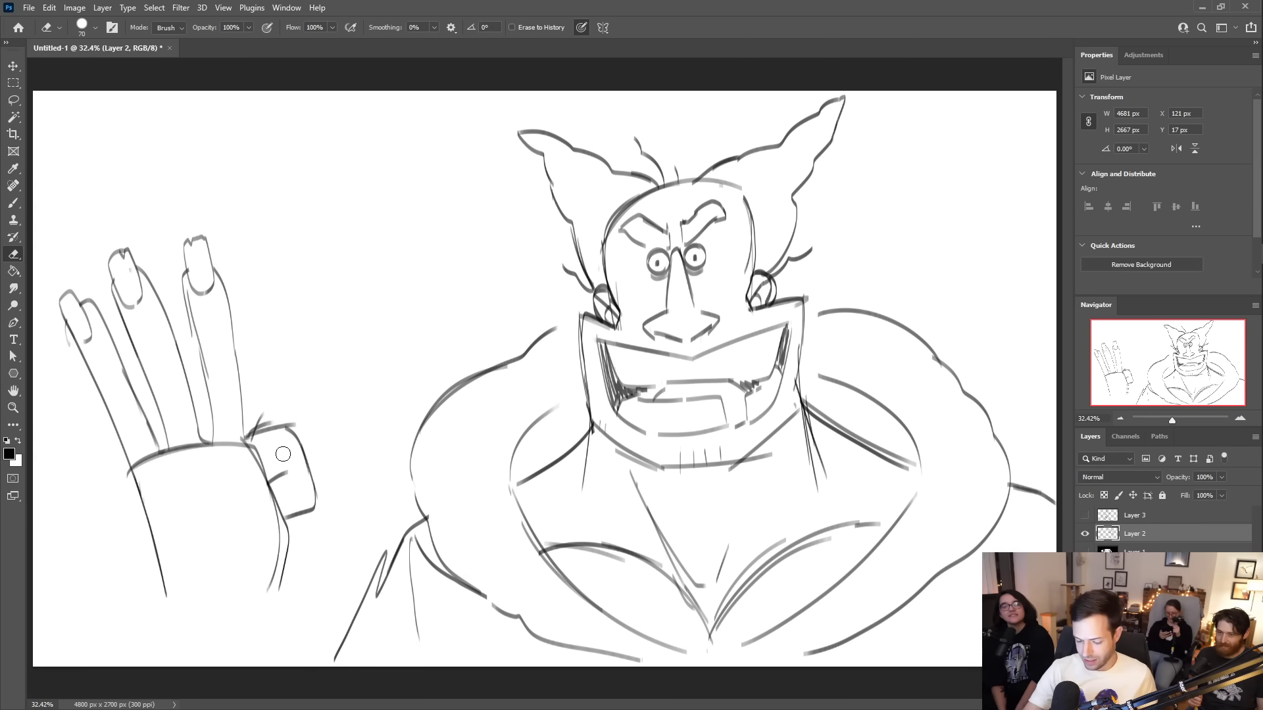
mouse_move(218, 452)
mouse_down()
mouse_move(237, 451)
mouse_move(142, 459)
mouse_move(179, 486)
mouse_up()
key(b)
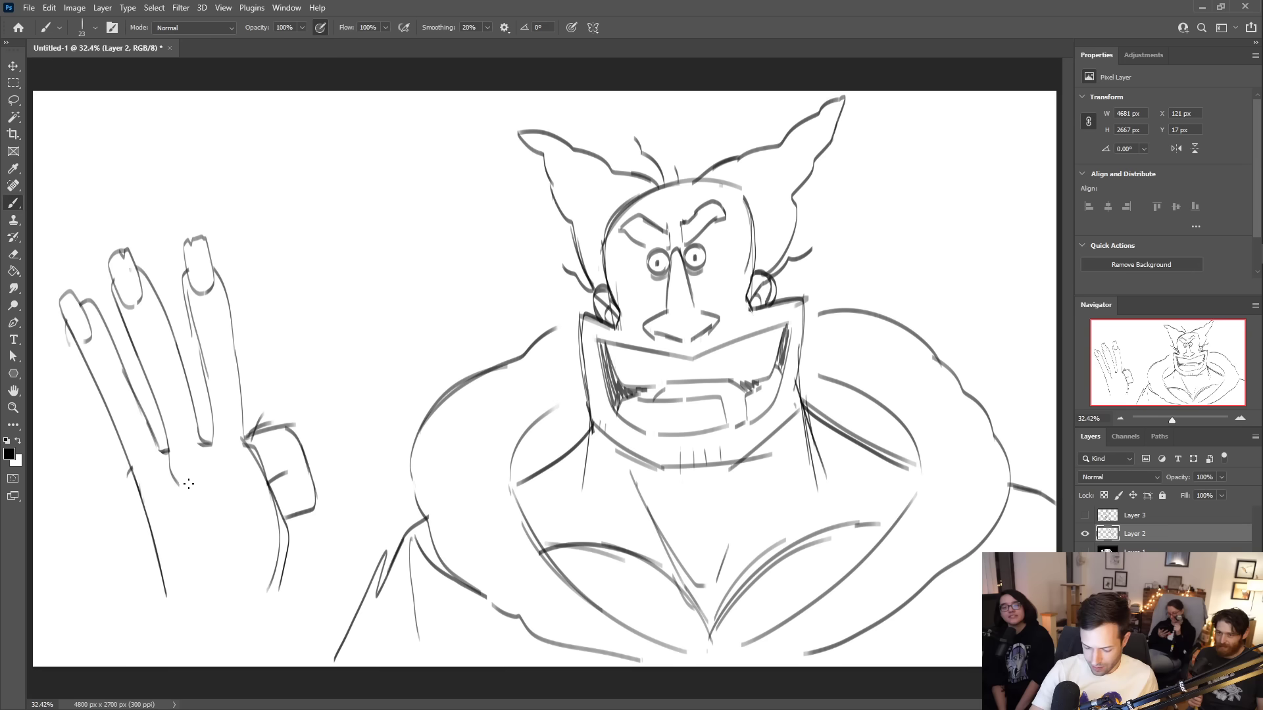
drag(123, 453, 155, 559)
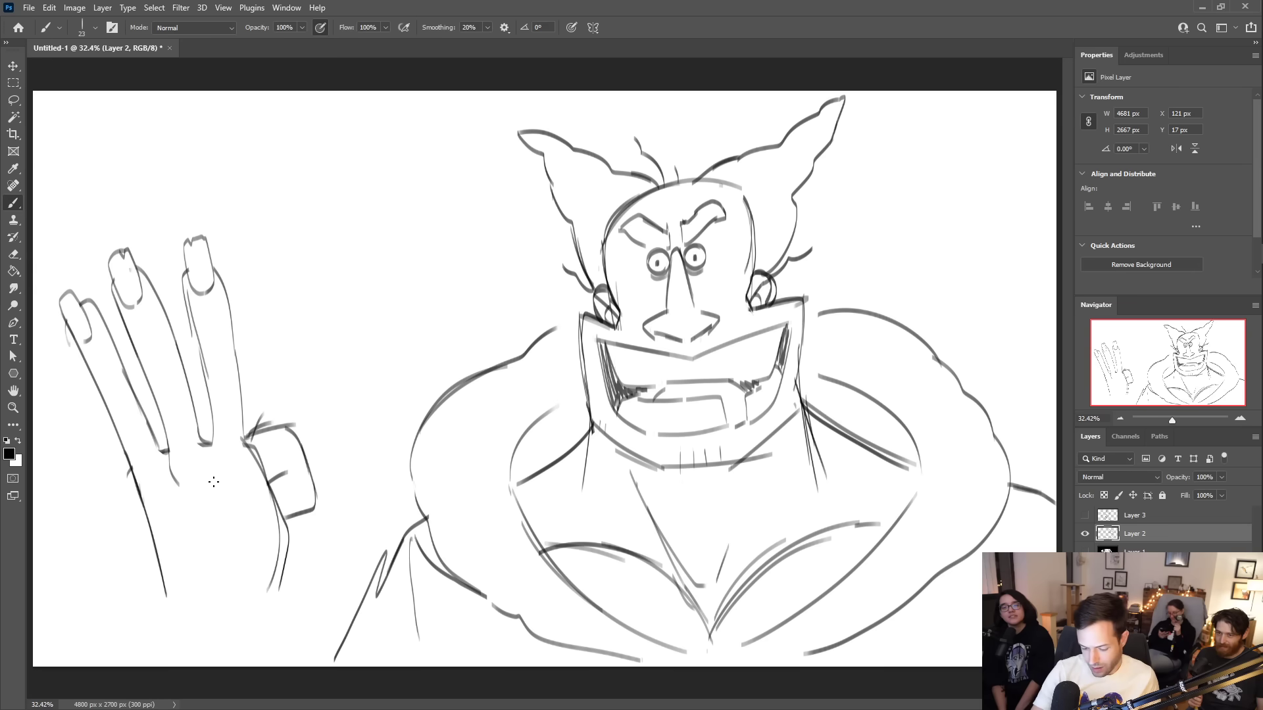
- Add a crease below the third finger, erase the stray lines around the thumb, and redraw the thumb base and palm edge
drag(206, 453, 215, 489)
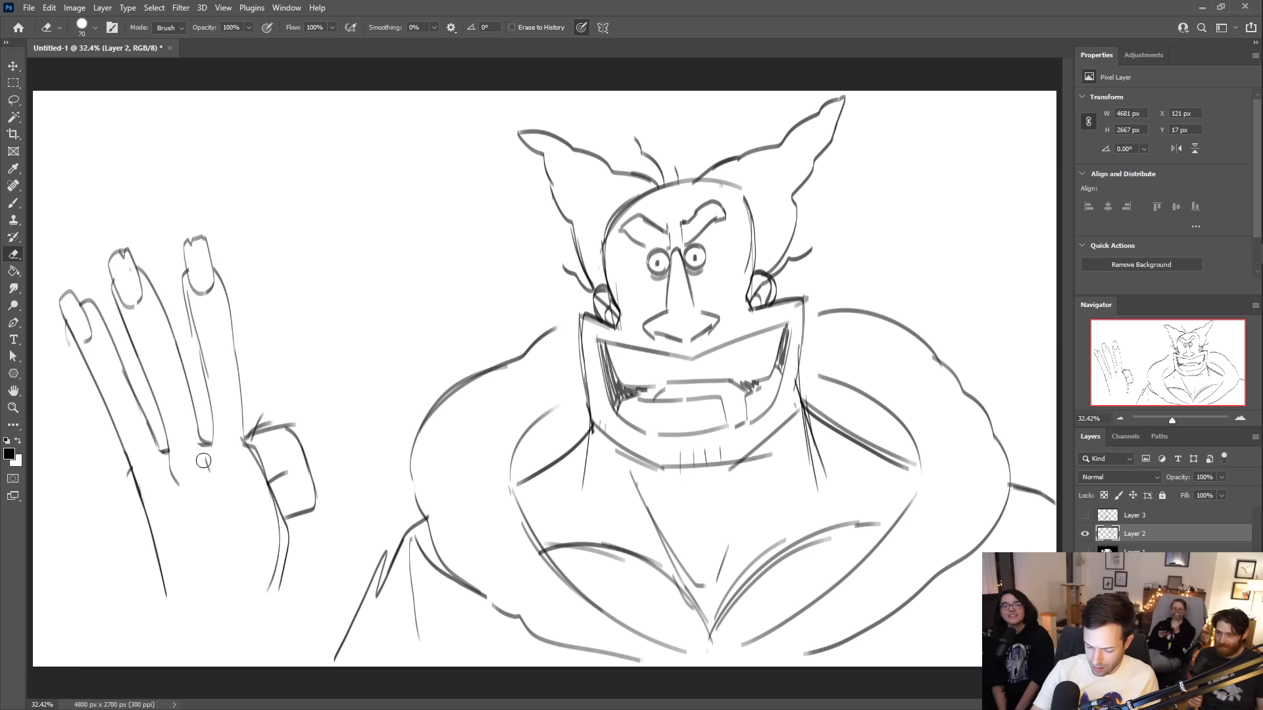
mouse_move(210, 465)
mouse_down()
mouse_move(216, 480)
mouse_move(259, 461)
mouse_move(289, 430)
mouse_move(252, 456)
mouse_move(273, 423)
mouse_move(293, 425)
mouse_up()
key(e)
key(b)
key(e)
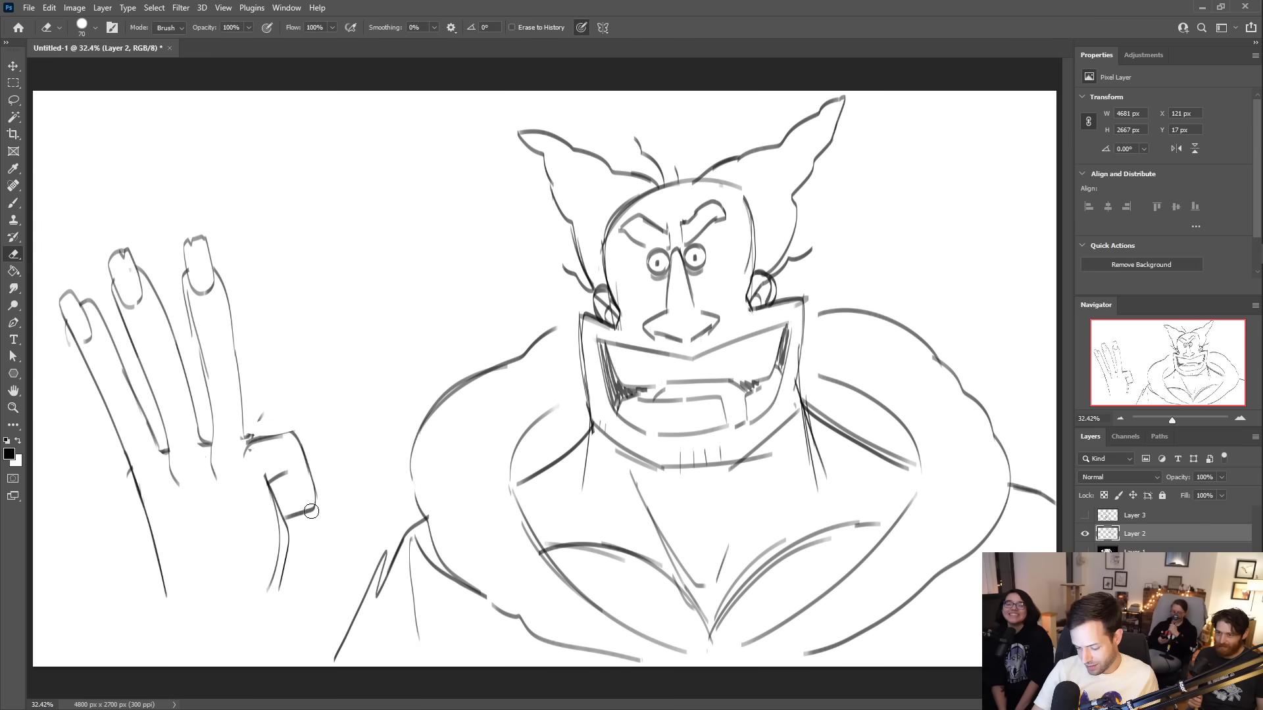
key(b)
mouse_move(276, 486)
mouse_down()
mouse_move(292, 471)
mouse_move(275, 484)
mouse_move(285, 474)
mouse_move(291, 558)
mouse_up()
drag(294, 555, 287, 586)
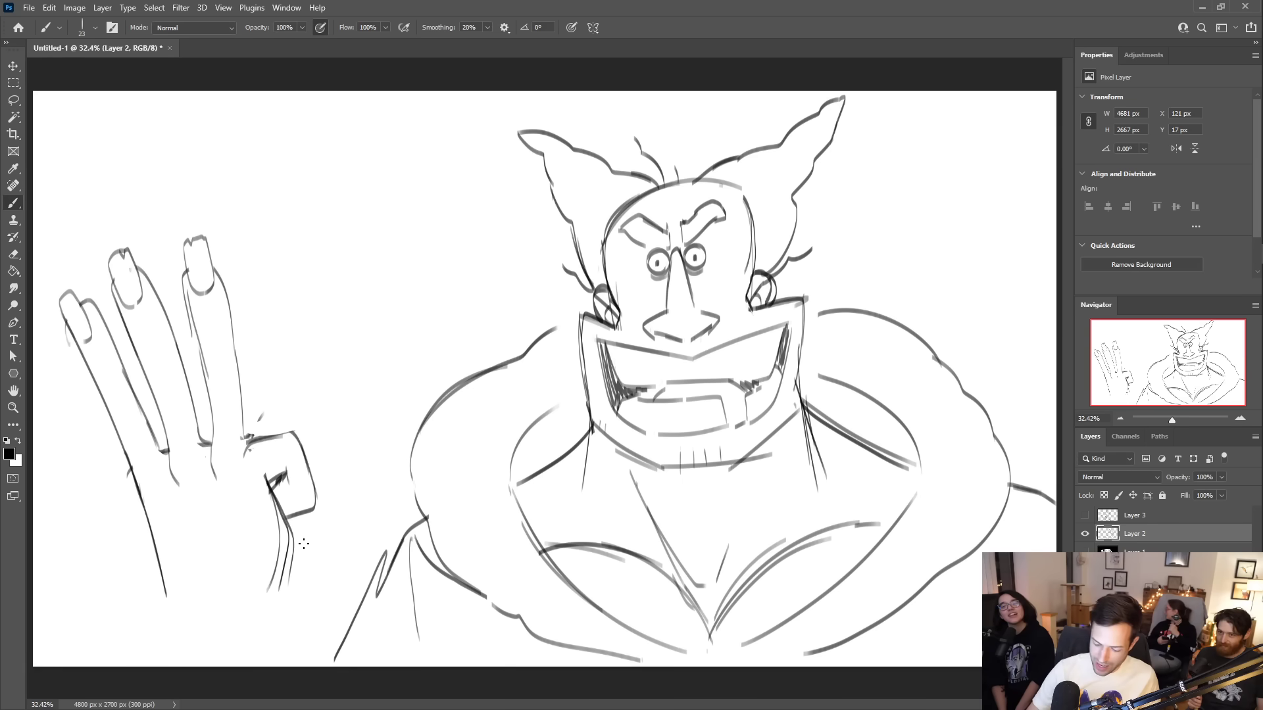
- Draw an angular bulge on the outer side of the palm and extend both forearm lines to the canvas bottom
mouse_move(163, 590)
mouse_down()
mouse_move(112, 508)
mouse_move(149, 470)
mouse_move(151, 515)
mouse_up()
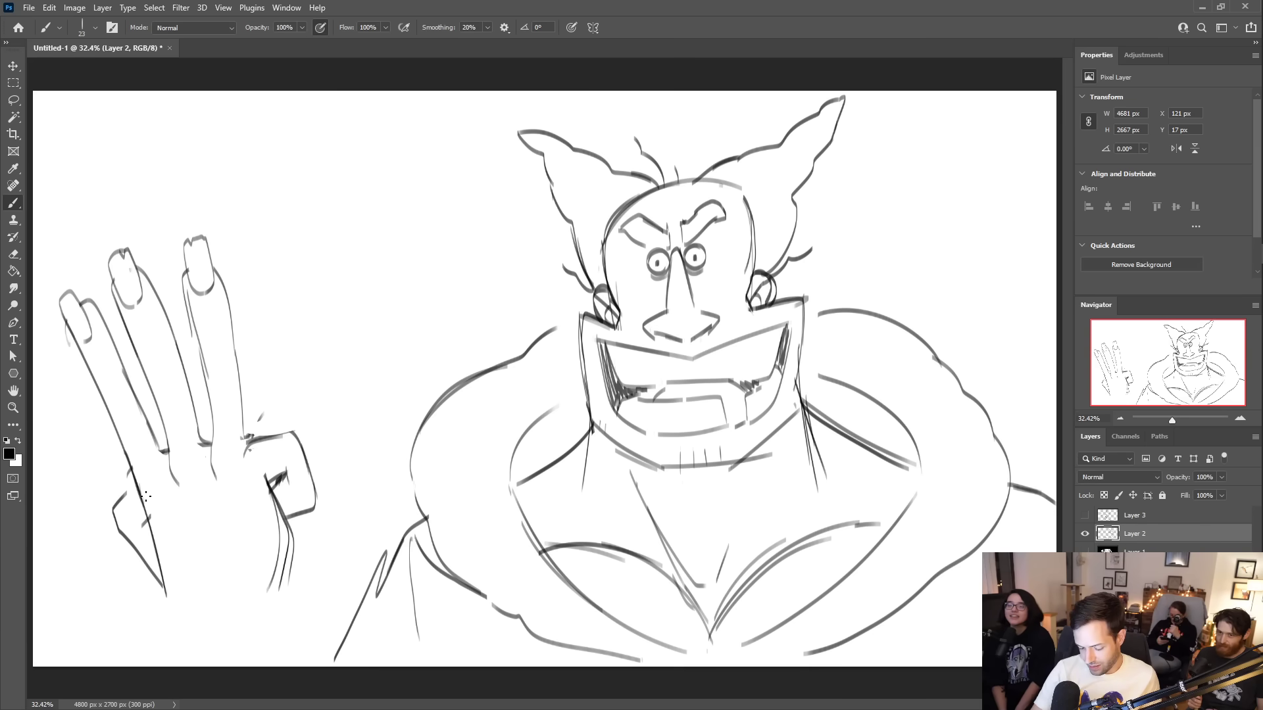
drag(164, 566, 168, 657)
drag(162, 566, 167, 651)
mouse_move(289, 579)
mouse_down()
mouse_move(300, 669)
mouse_move(286, 561)
mouse_move(272, 610)
mouse_move(276, 588)
mouse_move(303, 662)
mouse_up()
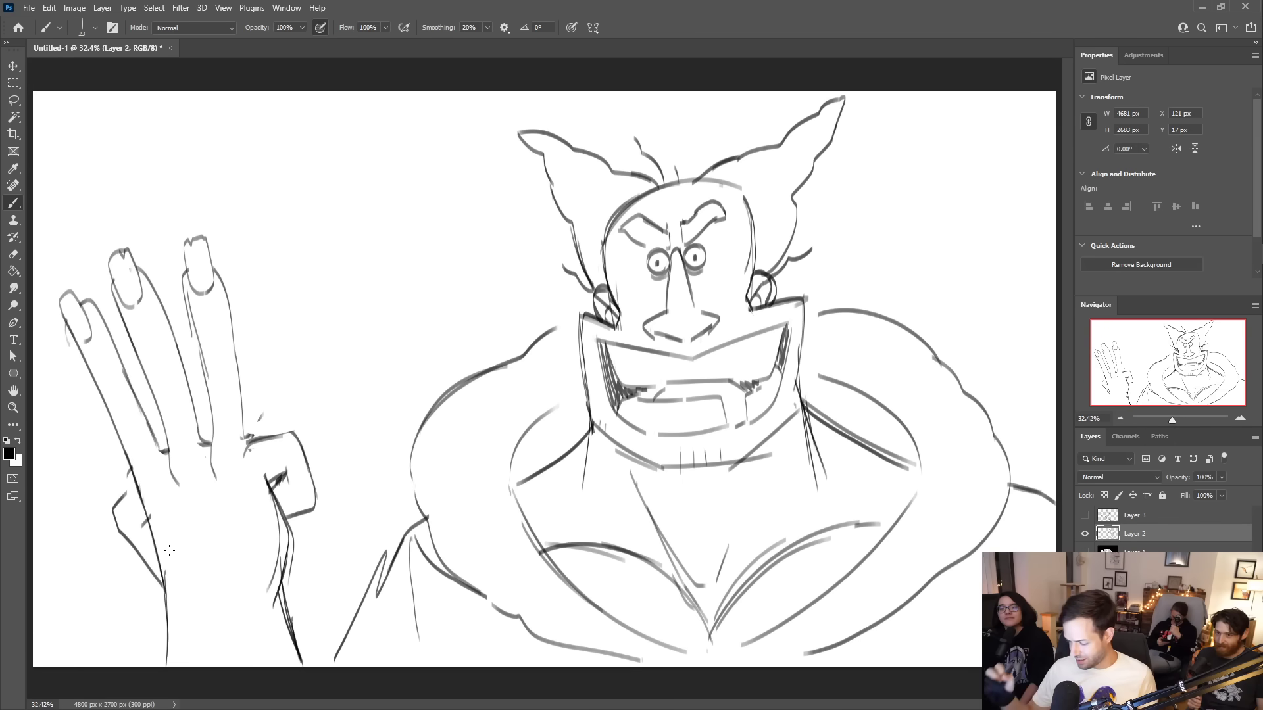
- Hatch the collar's inner shadows on both sides of the neck and add a sleeve line below the far-right shoulder
mouse_move(511, 483)
mouse_down()
mouse_move(559, 408)
mouse_move(513, 492)
mouse_move(564, 401)
mouse_move(512, 488)
mouse_move(574, 403)
mouse_move(529, 459)
mouse_move(556, 422)
mouse_move(536, 471)
mouse_move(586, 404)
mouse_up()
drag(556, 460, 587, 416)
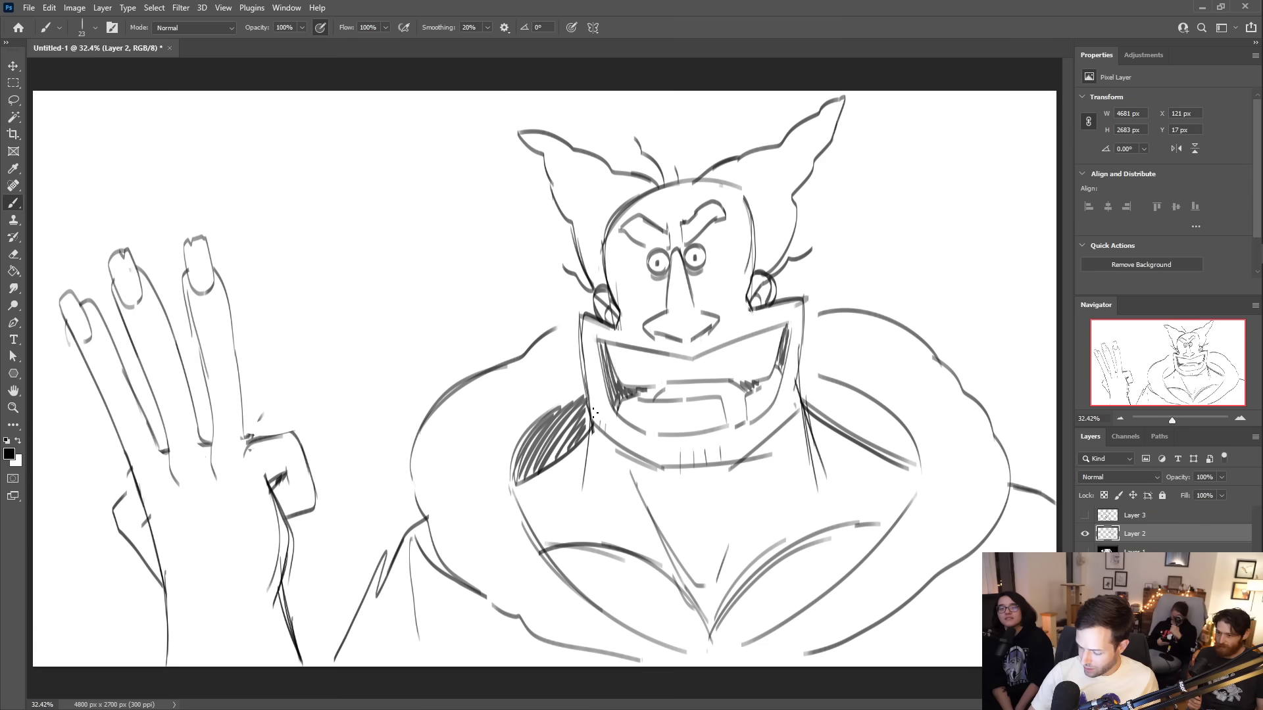
mouse_move(803, 388)
mouse_down()
mouse_move(820, 420)
mouse_move(817, 384)
mouse_move(858, 439)
mouse_up()
drag(843, 385, 885, 451)
drag(875, 399, 917, 467)
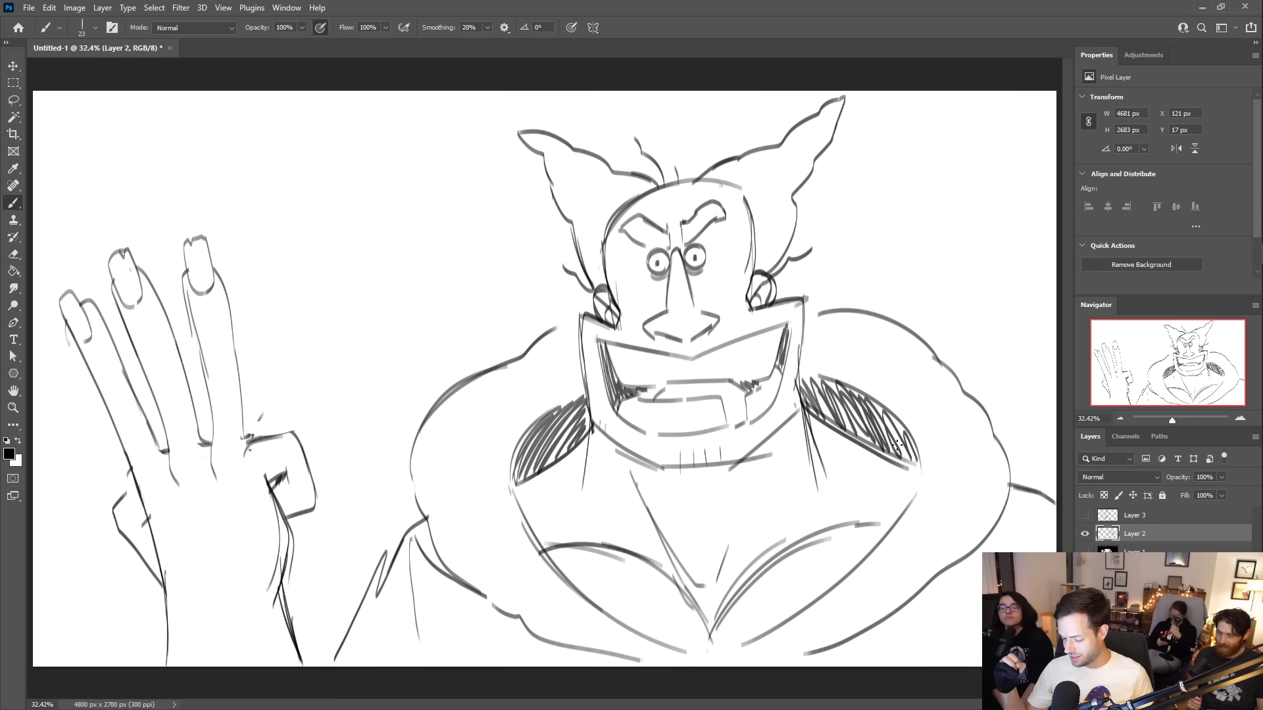
drag(1042, 500, 1022, 553)
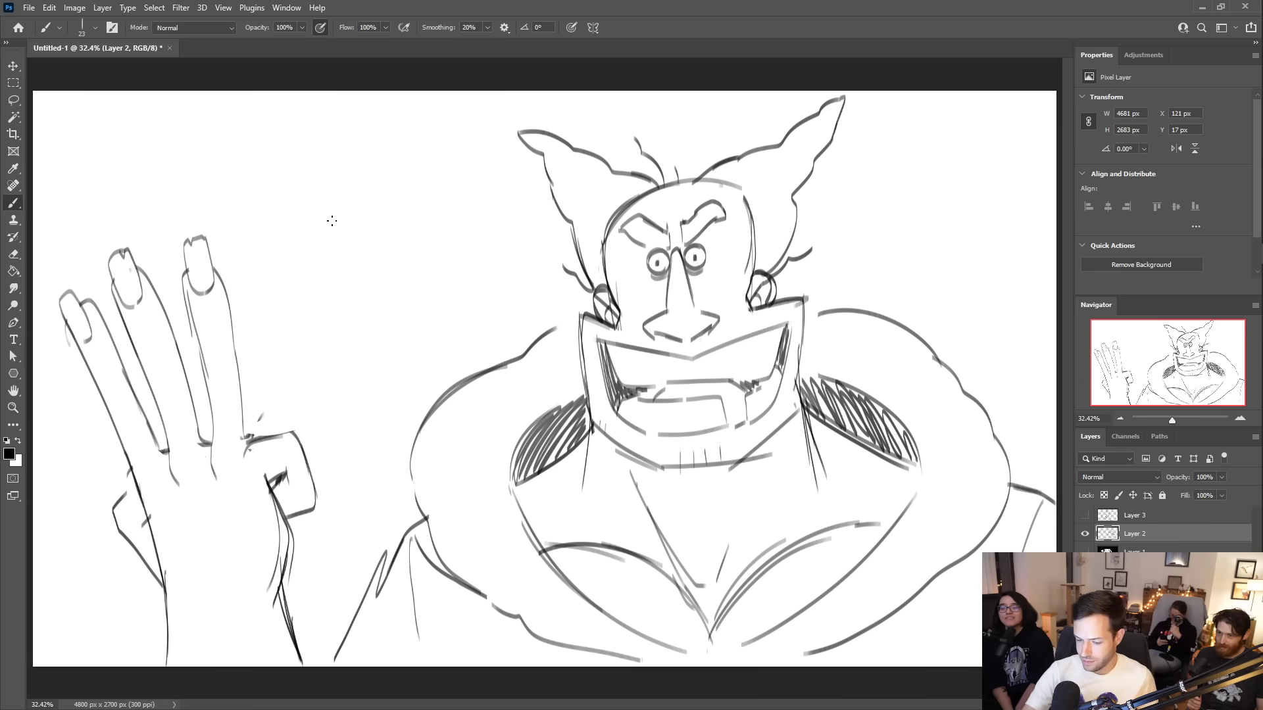
- Hand-letter "QUESTION THE" on two lines in the empty space above the raised hand
mouse_move(217, 139)
mouse_down()
mouse_move(191, 124)
mouse_move(230, 155)
mouse_move(245, 127)
mouse_move(272, 151)
mouse_move(270, 133)
mouse_move(285, 148)
mouse_move(314, 144)
mouse_move(317, 114)
mouse_up()
click(335, 152)
mouse_move(333, 115)
mouse_down()
mouse_move(335, 150)
mouse_move(392, 147)
mouse_move(397, 112)
mouse_up()
key(ctrl+z)
mouse_move(313, 165)
mouse_down()
mouse_move(315, 196)
mouse_move(327, 163)
mouse_up()
mouse_move(332, 162)
mouse_down()
mouse_move(332, 195)
mouse_move(348, 173)
mouse_up()
mouse_move(370, 161)
mouse_down()
mouse_move(382, 156)
mouse_move(387, 186)
mouse_up()
drag(367, 174, 380, 169)
- Hand-letter "THIRD!!!" in larger capitals below the first two lines of text
mouse_move(275, 231)
mouse_down()
mouse_move(274, 292)
mouse_move(283, 224)
mouse_move(291, 281)
mouse_up()
mouse_move(310, 222)
mouse_down()
mouse_move(296, 288)
mouse_move(306, 248)
mouse_move(331, 279)
mouse_up()
drag(351, 225, 350, 273)
mouse_move(345, 222)
mouse_down()
mouse_move(351, 276)
mouse_move(374, 218)
mouse_move(385, 271)
mouse_up()
drag(397, 217, 404, 271)
click(442, 268)
mouse_move(442, 201)
mouse_down()
mouse_move(442, 266)
mouse_move(465, 257)
mouse_up()
click(466, 271)
drag(485, 209, 483, 252)
click(484, 260)
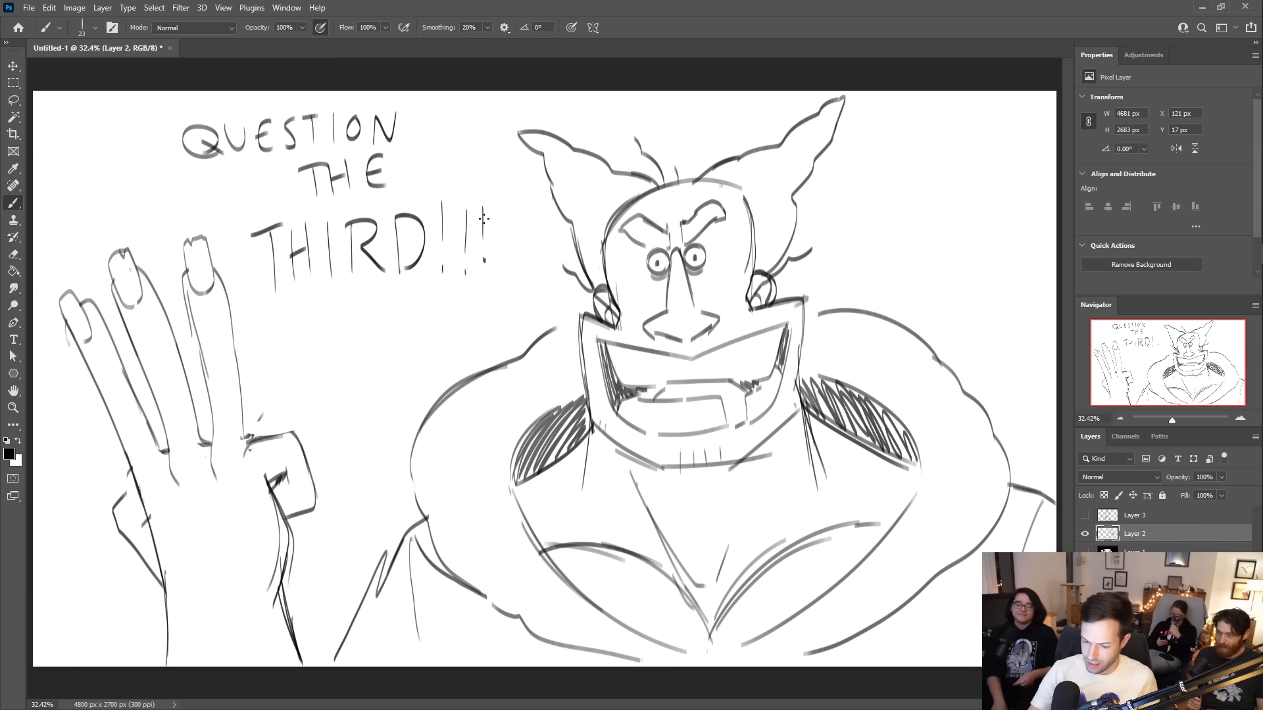
- Draw scalloped, spiky speech-bubble edges below the lettering and around its upper corners
mouse_move(253, 353)
mouse_down()
mouse_move(279, 334)
mouse_move(330, 369)
mouse_move(411, 372)
mouse_move(470, 332)
mouse_up()
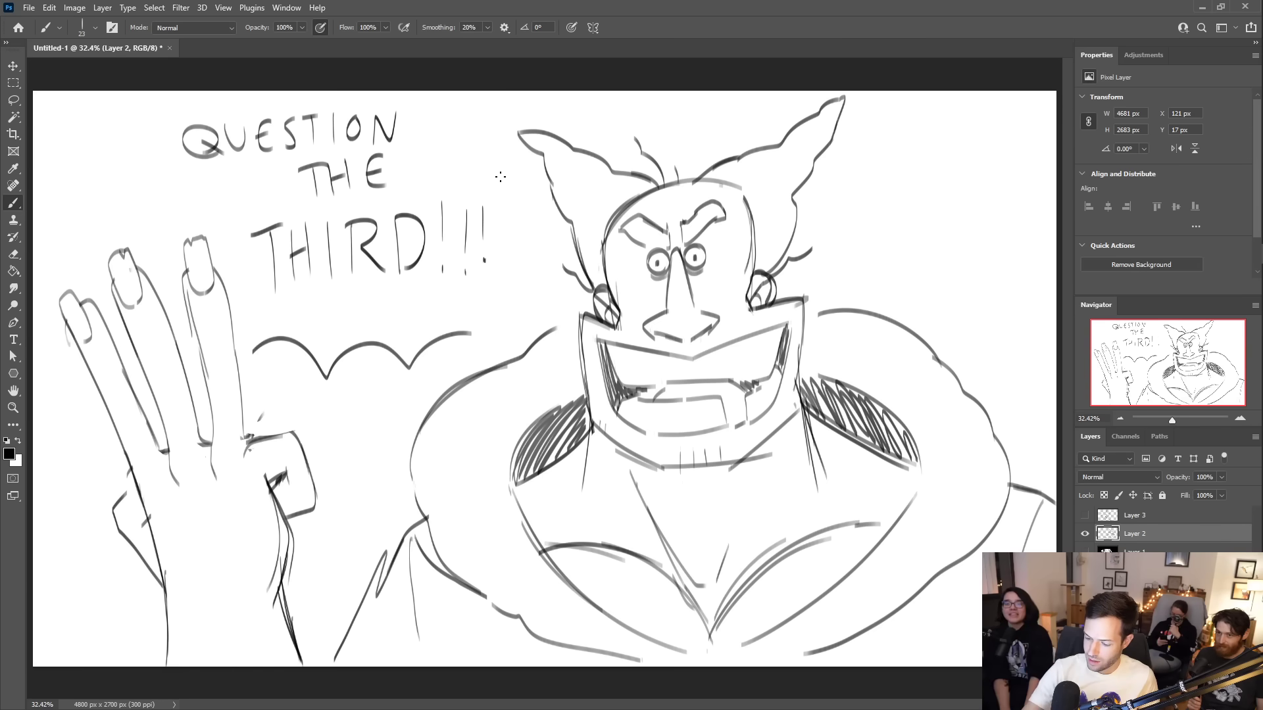
drag(512, 177, 435, 106)
mouse_move(143, 237)
mouse_down()
mouse_move(114, 190)
mouse_move(109, 130)
mouse_move(171, 65)
mouse_up()
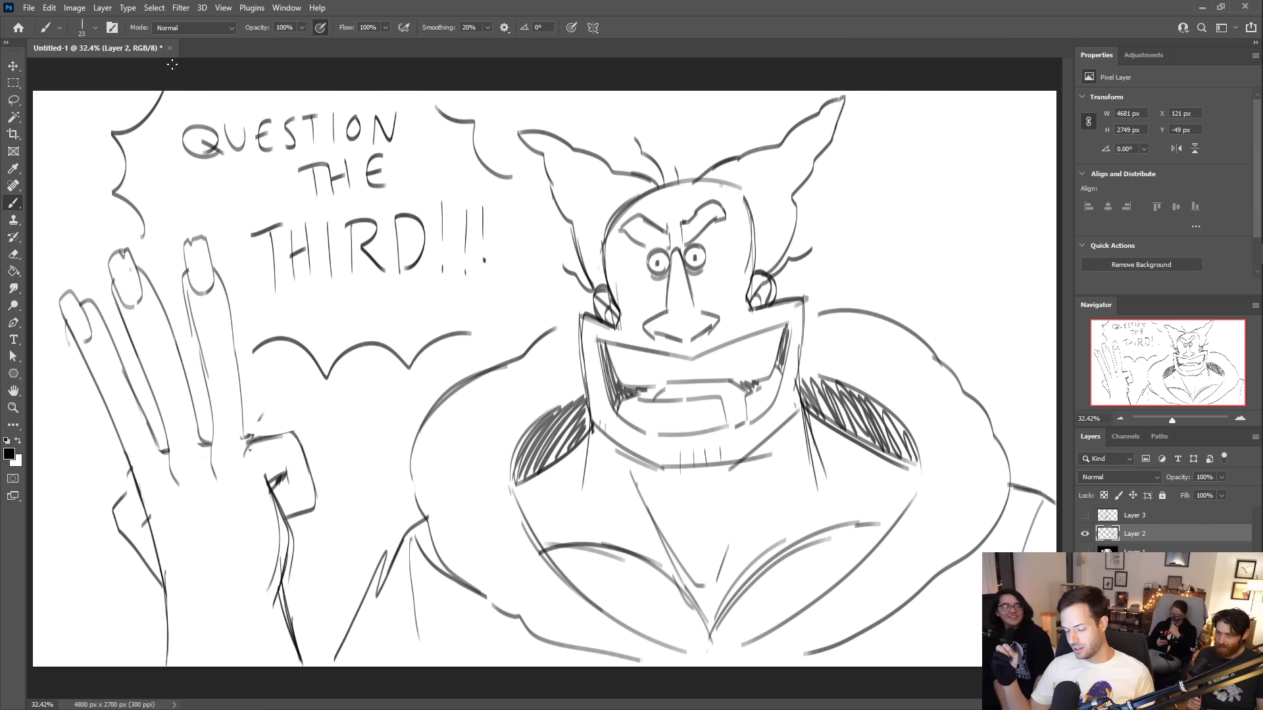
- Shift the lettering slightly left with wider line spacing, and extend the scalloped bubble edge between the text and the man's head
key(l)
mouse_move(399, 200)
mouse_down()
mouse_move(325, 206)
mouse_move(290, 165)
mouse_move(407, 154)
mouse_move(412, 206)
mouse_move(378, 188)
mouse_move(388, 162)
mouse_up()
key(v)
key(l)
mouse_move(403, 302)
mouse_down()
mouse_move(292, 315)
mouse_move(164, 132)
mouse_move(279, 76)
mouse_move(394, 77)
mouse_move(421, 132)
mouse_move(501, 204)
mouse_move(490, 322)
mouse_up()
drag(489, 274, 485, 284)
key(ctrl+d)
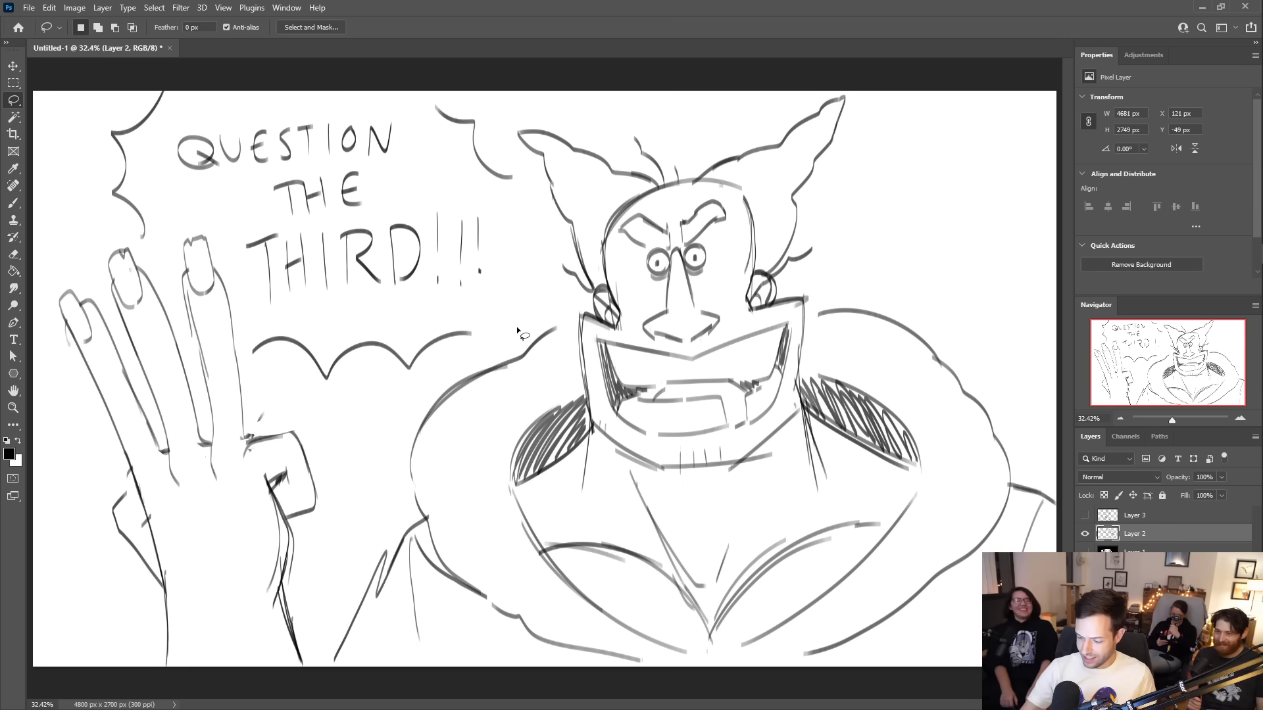
key(b)
mouse_move(474, 336)
mouse_down()
mouse_move(542, 300)
mouse_move(528, 304)
mouse_move(535, 250)
mouse_move(519, 204)
mouse_up()
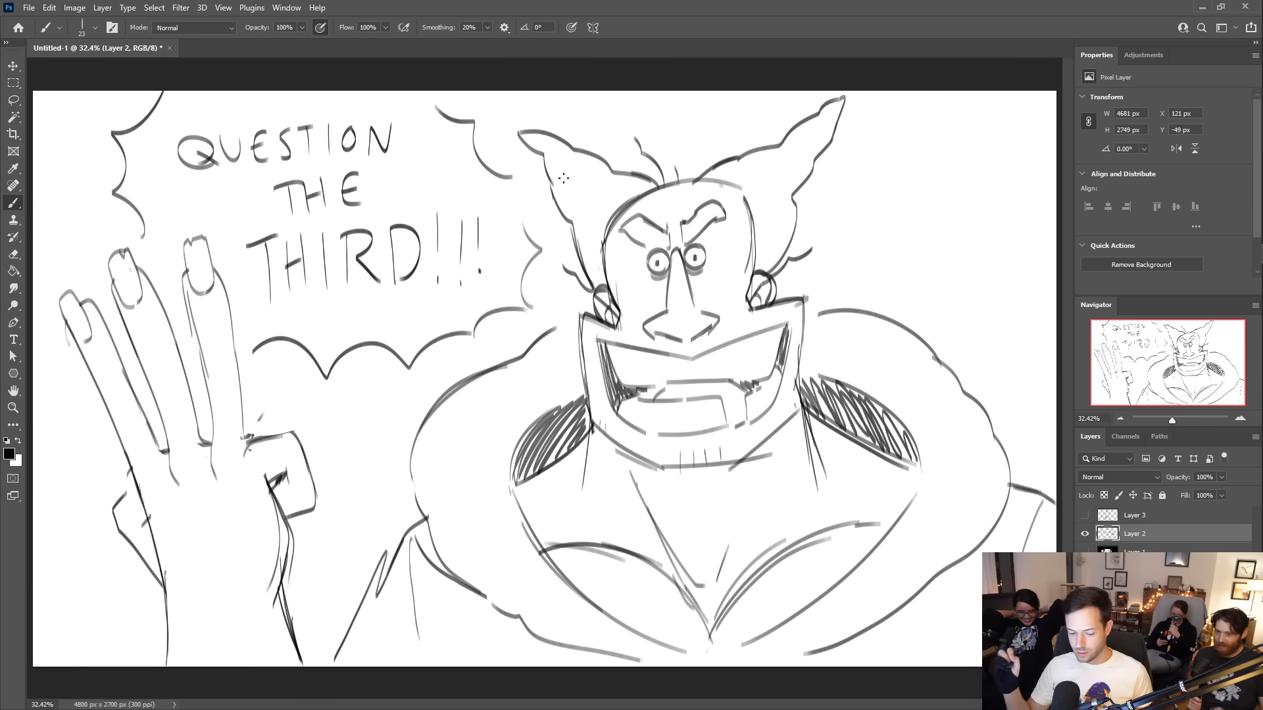
- Draw short knuckle creases across the three raised fingers and touch up the bent thumb
drag(144, 379, 170, 376)
drag(106, 402, 122, 393)
mouse_move(214, 365)
mouse_down()
mouse_move(234, 354)
mouse_move(223, 365)
mouse_up()
drag(287, 459, 294, 435)
- Redraw the outer palm bulge with a slimmer curve, erase its old outline, and draw curved cuff lines across the wrist
mouse_move(164, 589)
mouse_down()
mouse_move(134, 475)
mouse_move(124, 569)
mouse_move(136, 559)
mouse_move(127, 495)
mouse_move(141, 576)
mouse_move(125, 490)
mouse_up()
key(e)
key(b)
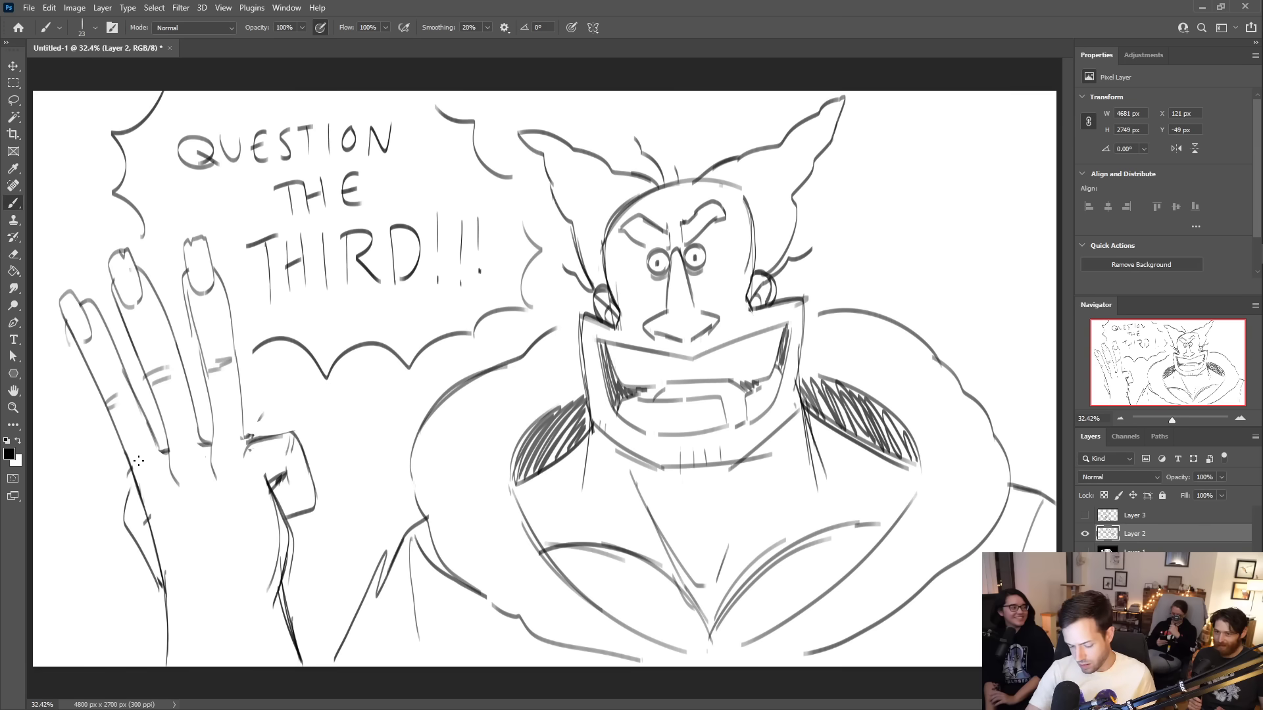
key(e)
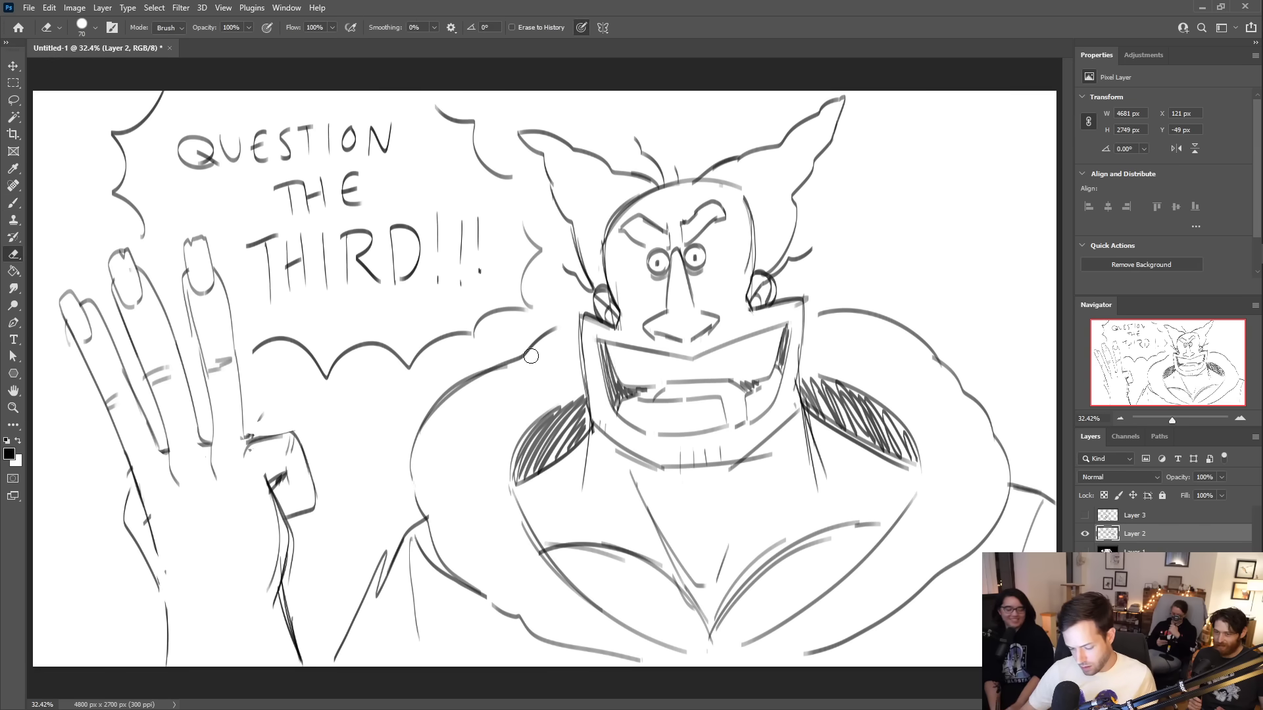
key(b)
mouse_move(146, 564)
mouse_down()
mouse_move(173, 666)
mouse_move(269, 630)
mouse_up()
drag(158, 661, 222, 650)
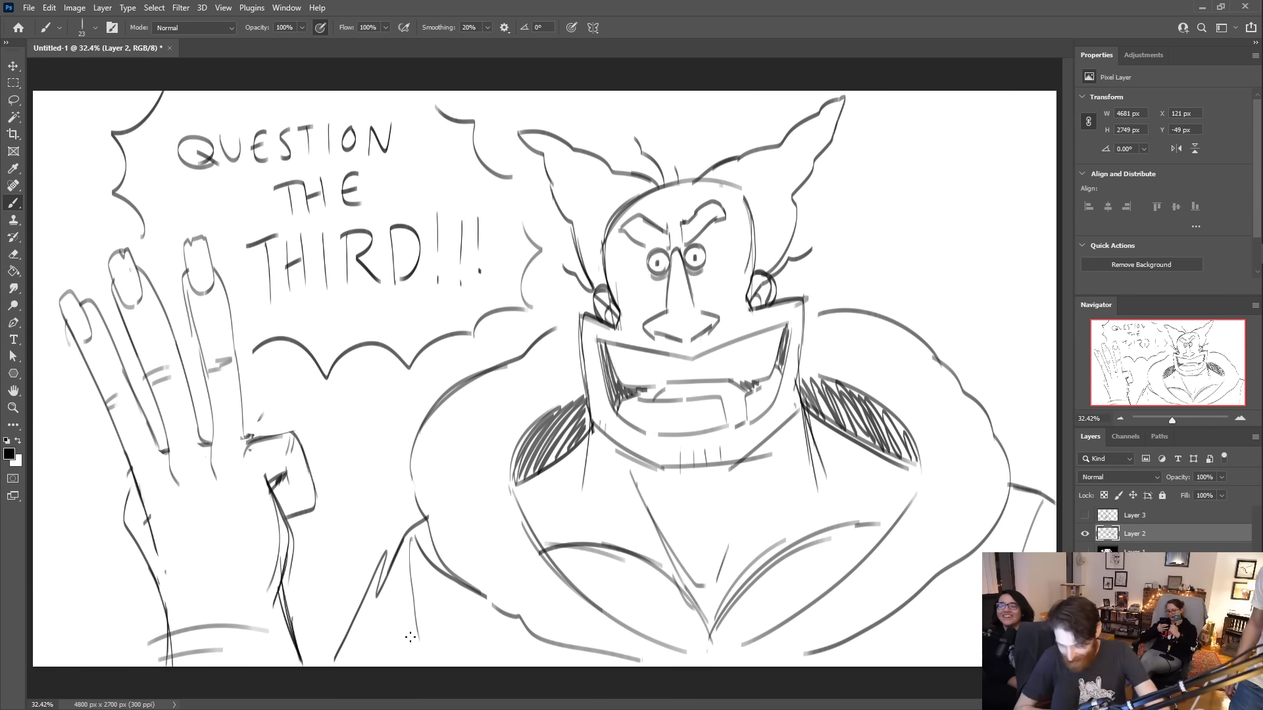
- Hide Layer 2 with the grinning man and add a new empty layer directly above it
click(1084, 534)
click(1205, 702)
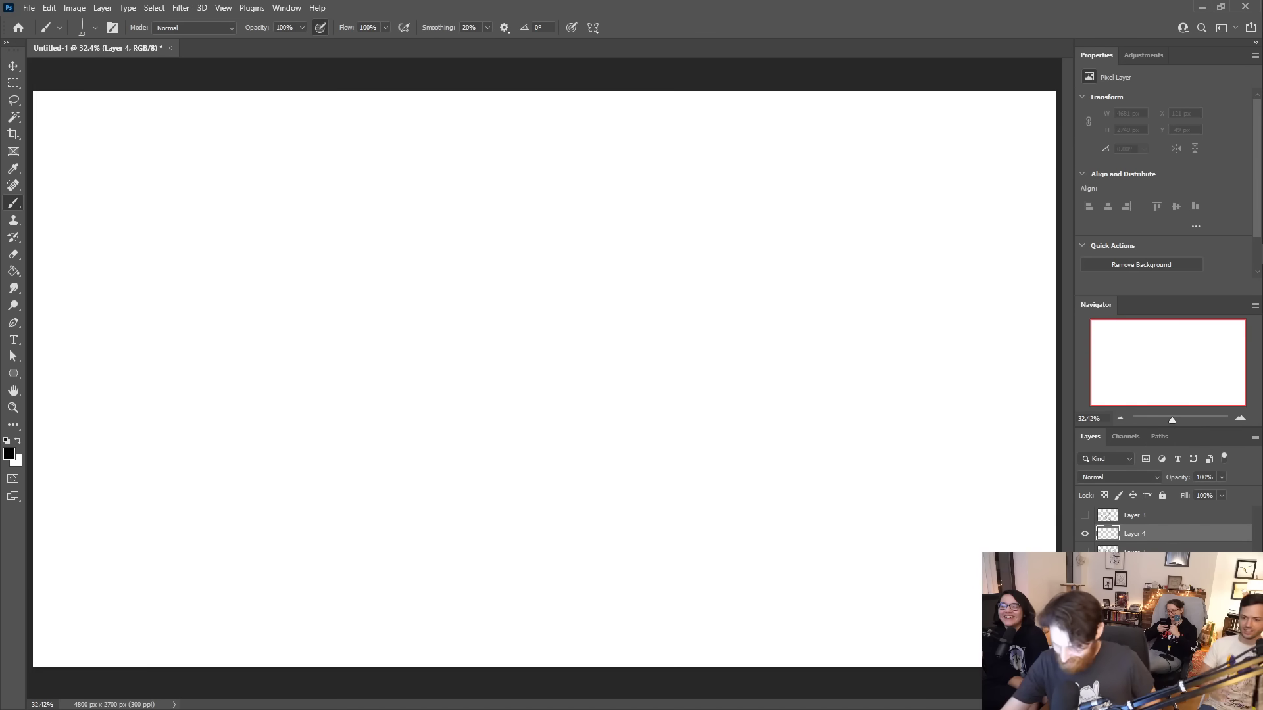
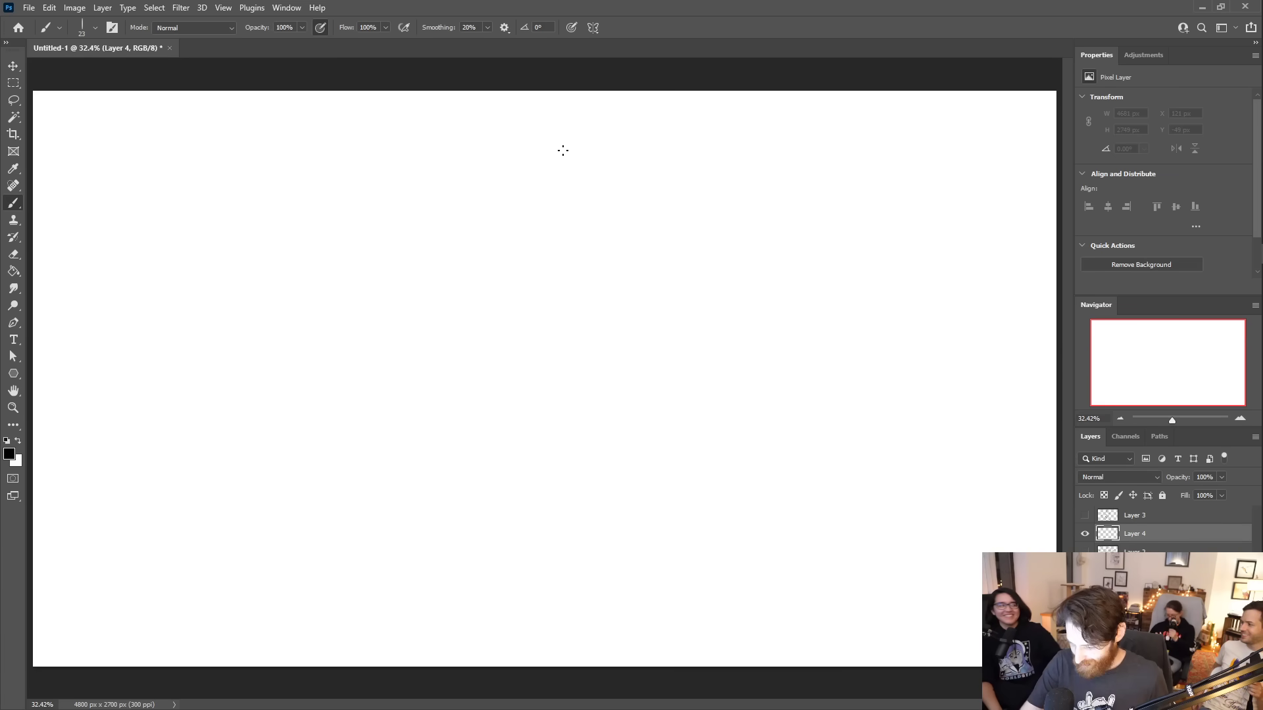
mouse_move(448, 229)
mouse_down()
mouse_move(519, 164)
mouse_move(482, 204)
mouse_move(508, 183)
mouse_move(530, 198)
mouse_move(555, 174)
mouse_move(581, 183)
mouse_move(604, 236)
mouse_up()
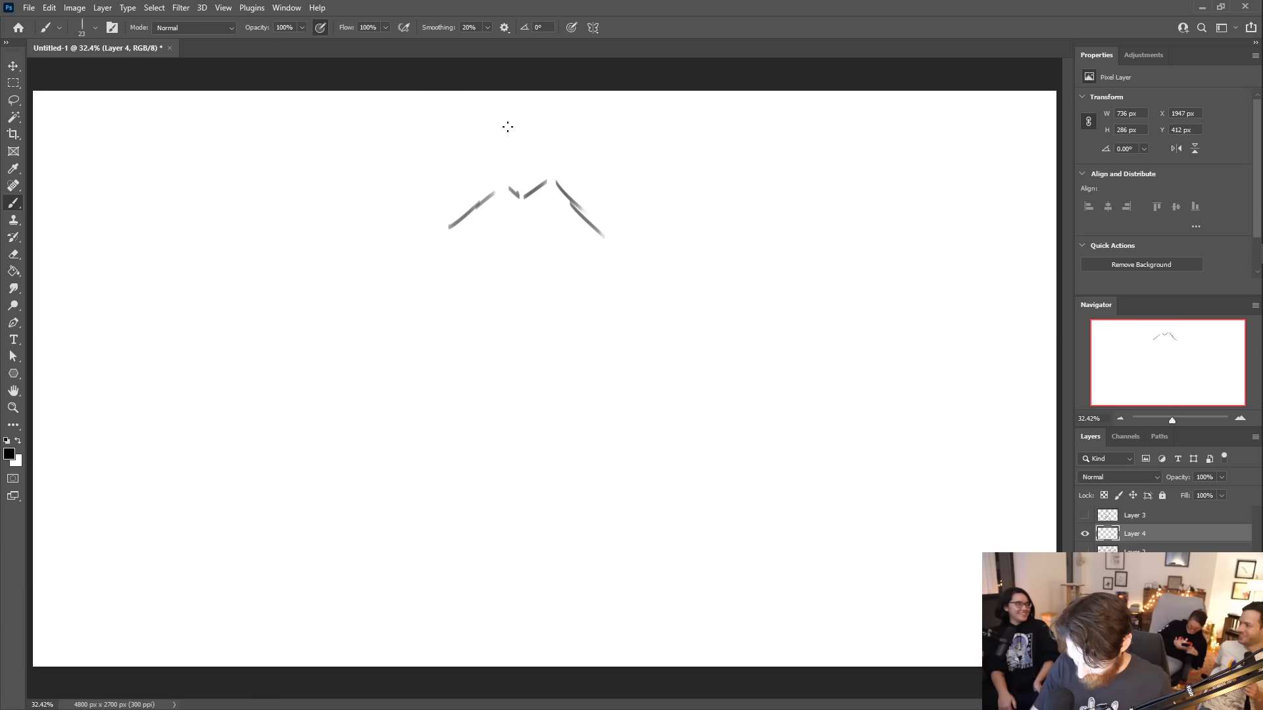
mouse_move(495, 192)
mouse_down()
mouse_move(472, 211)
mouse_move(539, 192)
mouse_move(614, 241)
mouse_move(592, 228)
mouse_up()
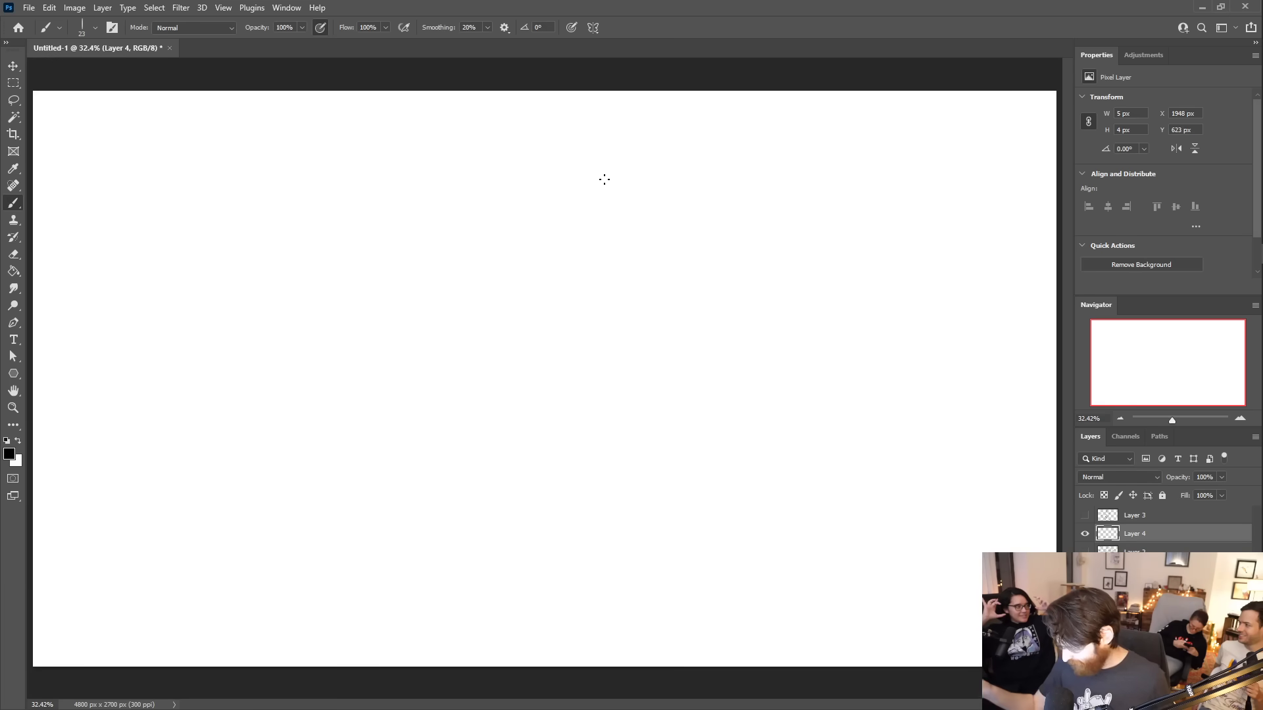
mouse_move(336, 228)
mouse_down()
mouse_move(437, 150)
mouse_move(465, 160)
mouse_up()
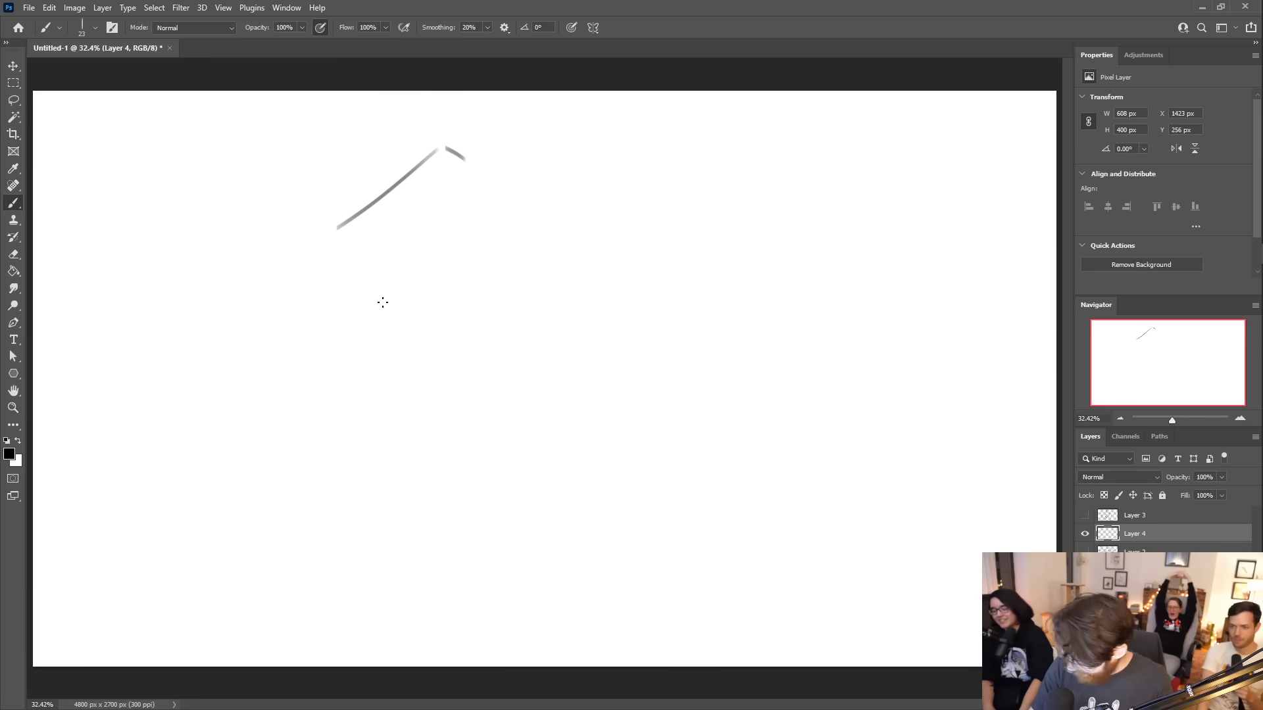
- Sketch the angular jaw and chin with straight strokes, and clear the slanted strokes above them
mouse_move(376, 282)
mouse_down()
mouse_move(393, 388)
mouse_move(498, 430)
mouse_up()
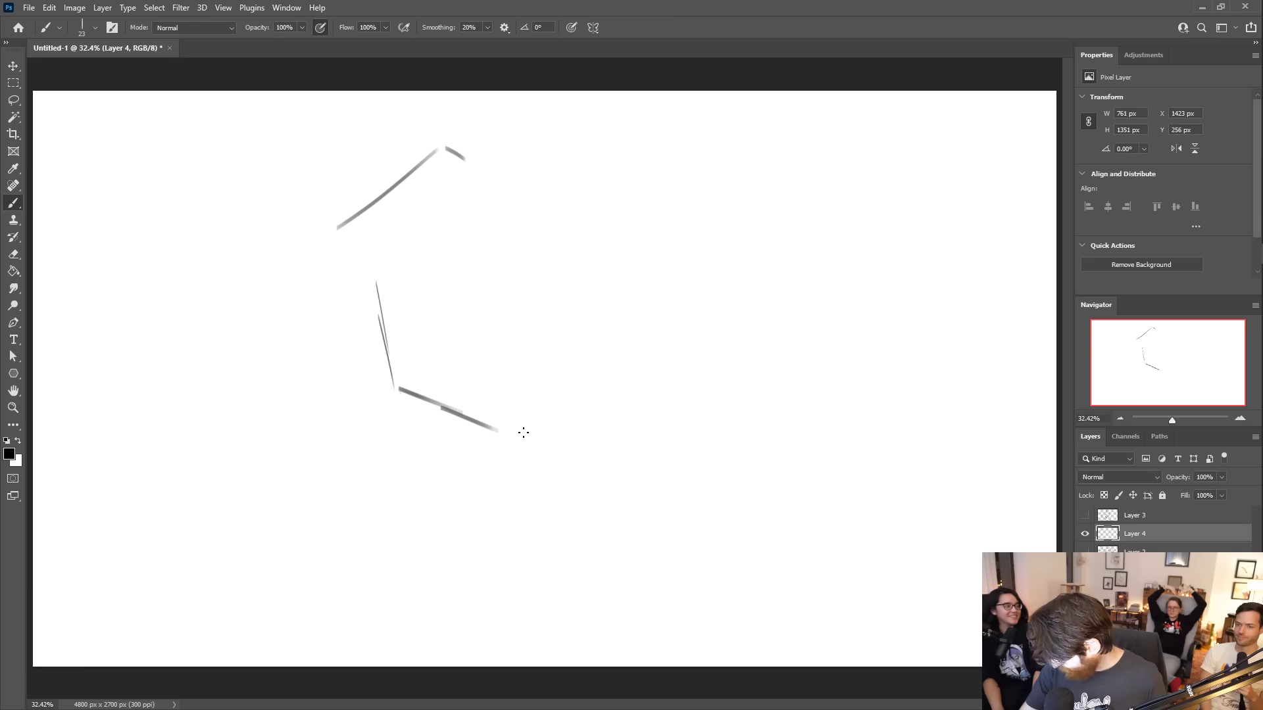
mouse_move(503, 432)
mouse_down()
mouse_move(553, 359)
mouse_move(538, 336)
mouse_move(531, 403)
mouse_move(548, 346)
mouse_move(545, 366)
mouse_move(545, 235)
mouse_move(540, 276)
mouse_up()
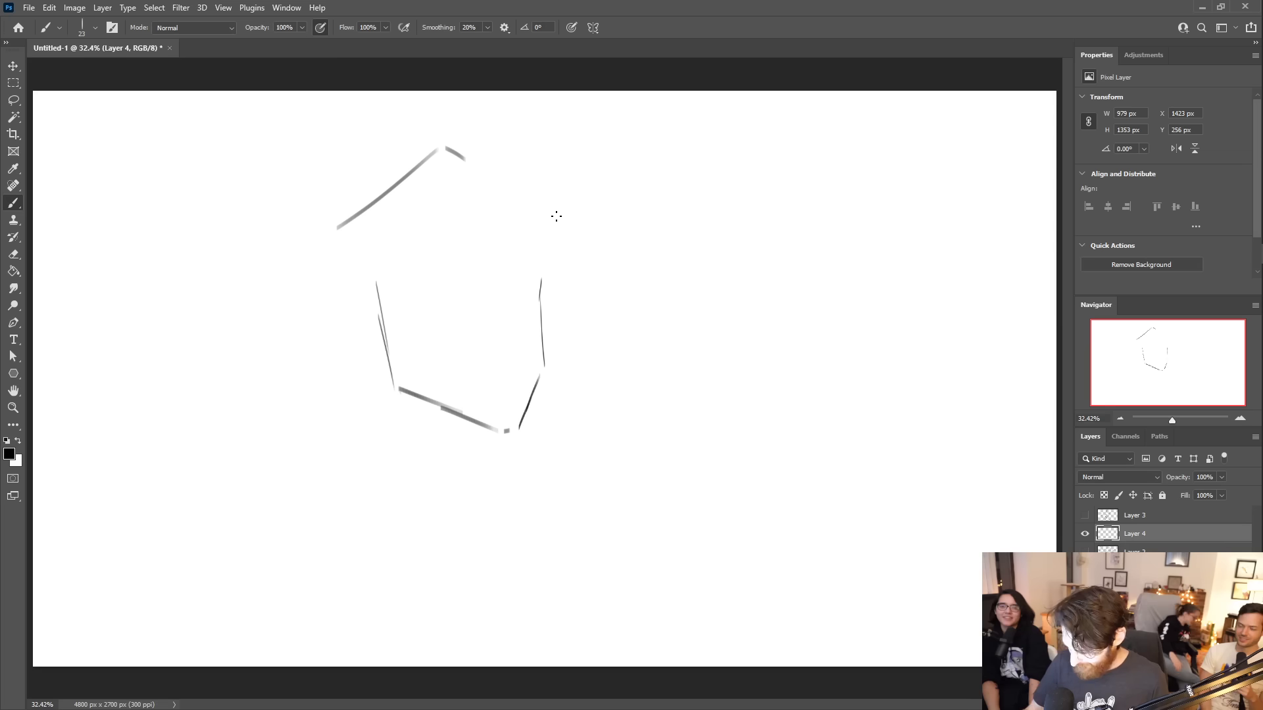
mouse_move(464, 156)
mouse_down()
mouse_move(448, 141)
mouse_move(362, 206)
mouse_up()
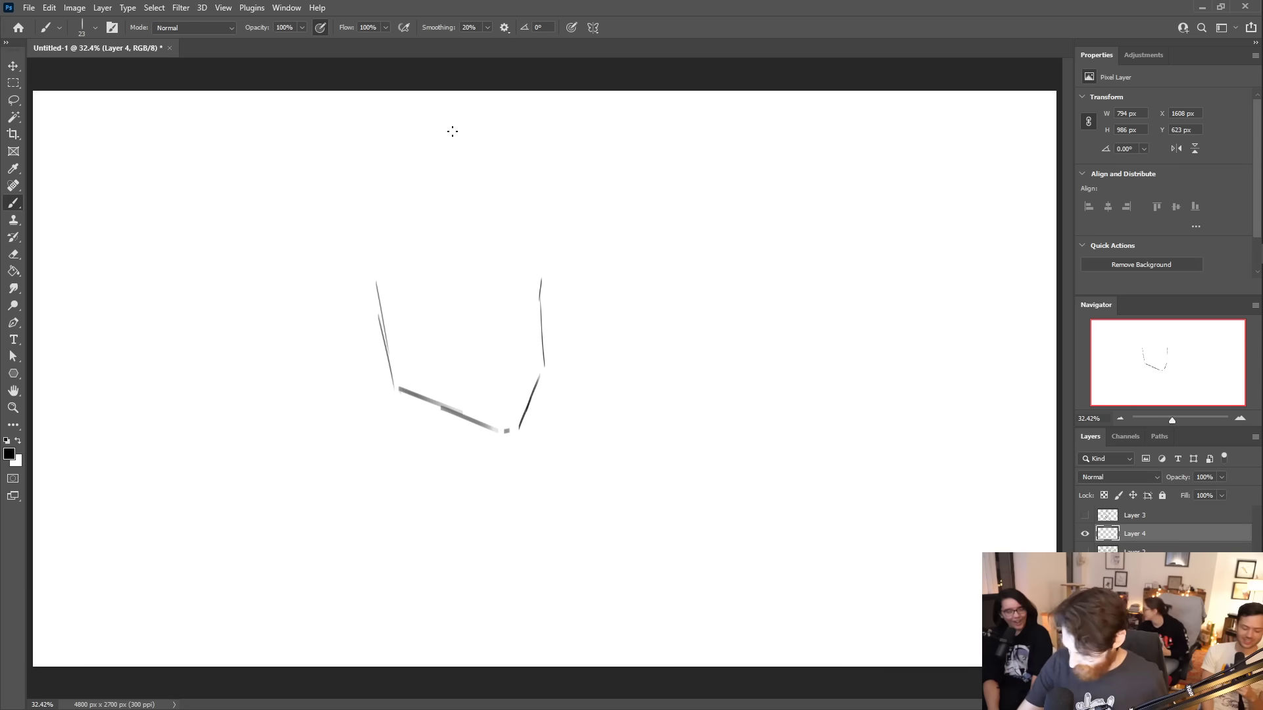
- Draw a diamond-shaped ear with an inner fold beside the jaw, and darken and clean up the jaw and chin lines
mouse_move(369, 293)
mouse_down()
mouse_move(335, 294)
mouse_move(336, 304)
mouse_move(368, 349)
mouse_move(373, 336)
mouse_up()
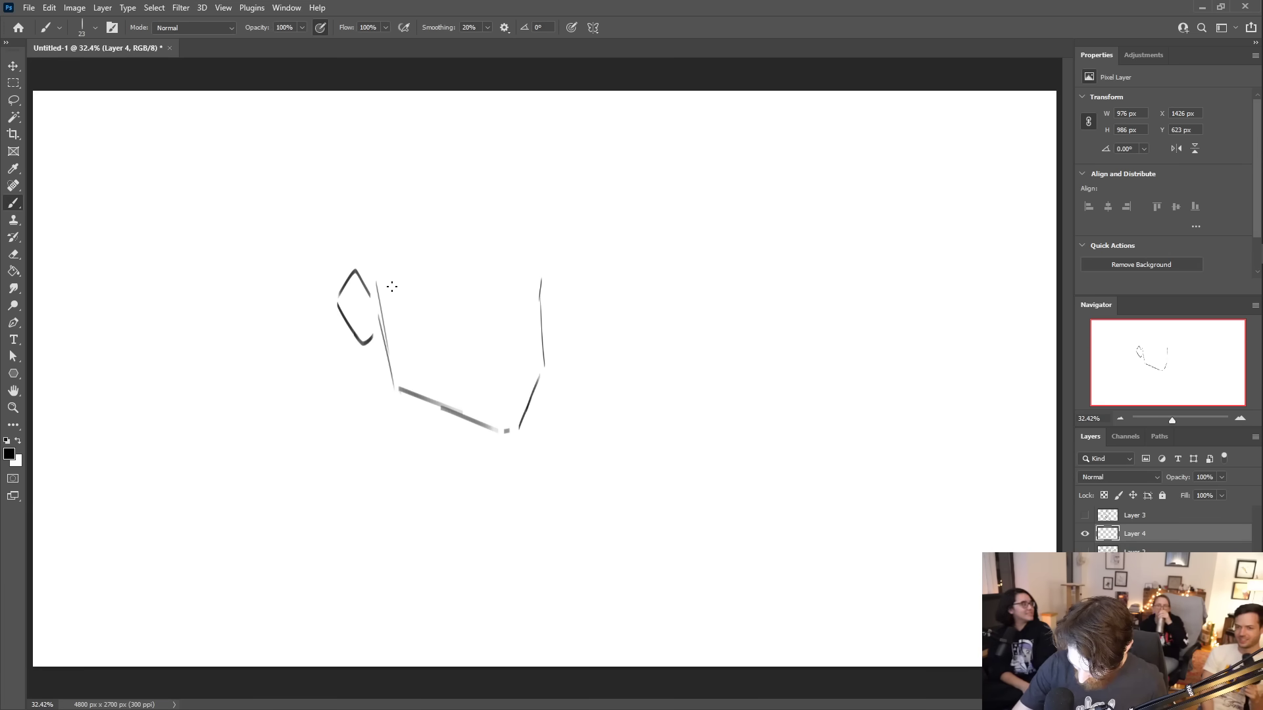
mouse_move(354, 290)
mouse_down()
mouse_move(367, 321)
mouse_move(351, 309)
mouse_up()
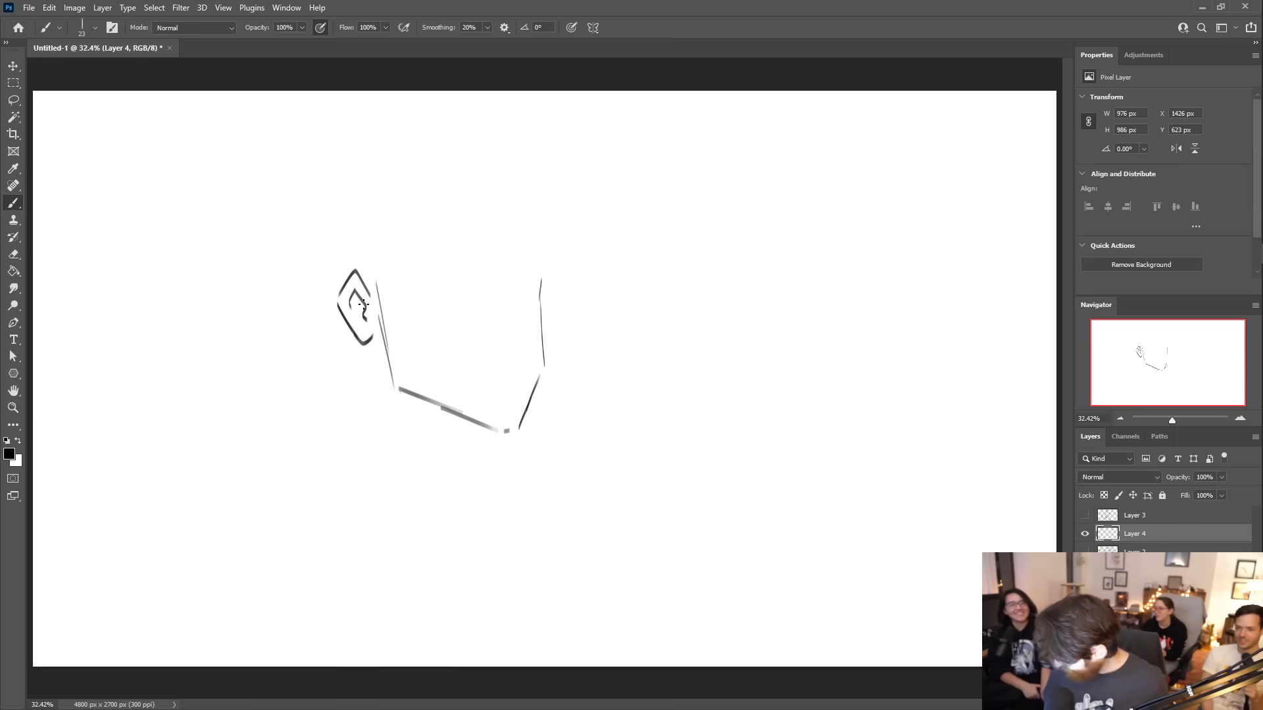
drag(531, 394, 543, 304)
mouse_move(376, 287)
mouse_down()
mouse_move(395, 385)
mouse_move(483, 420)
mouse_up()
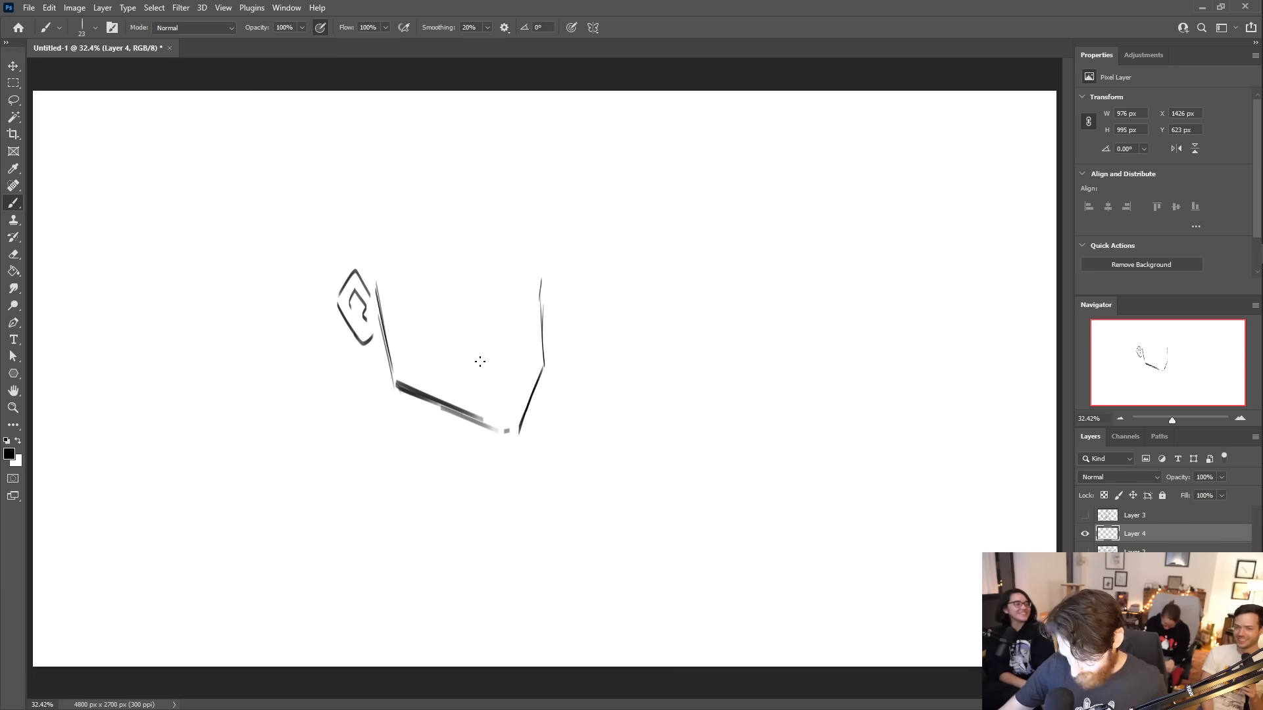
mouse_move(388, 381)
mouse_down()
mouse_move(501, 444)
mouse_move(475, 415)
mouse_move(511, 432)
mouse_up()
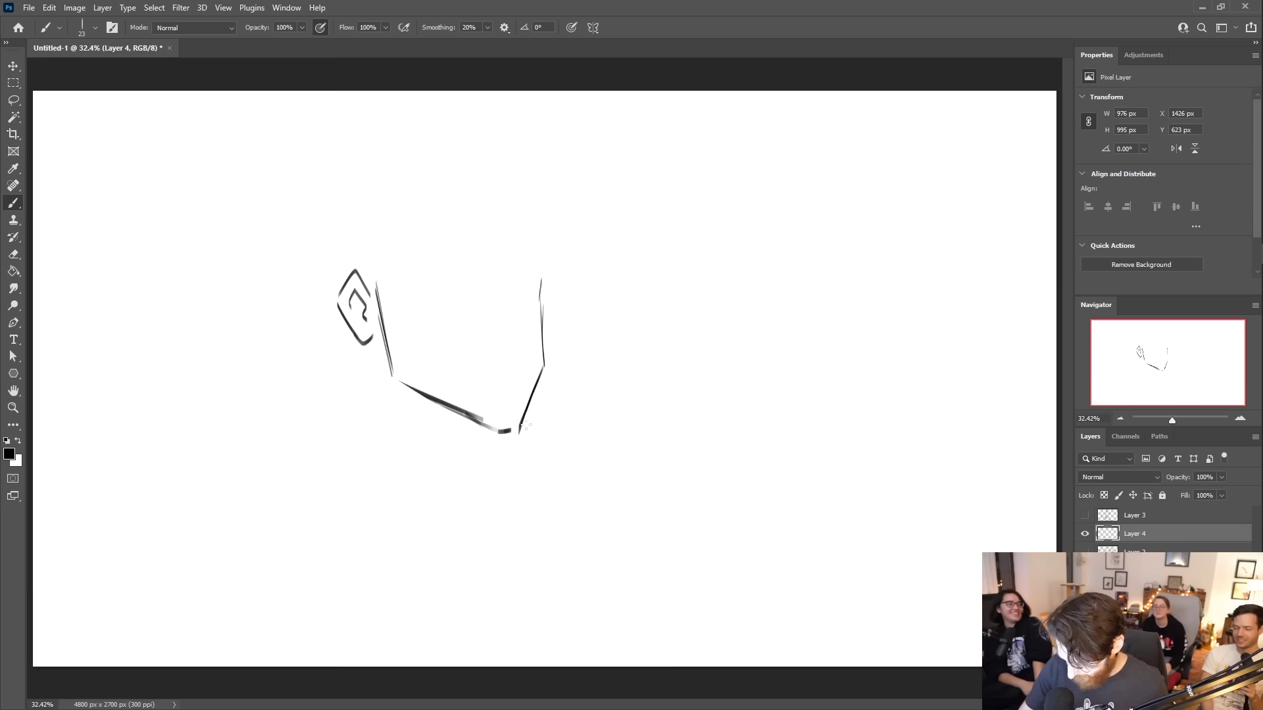
key(ctrl+z)
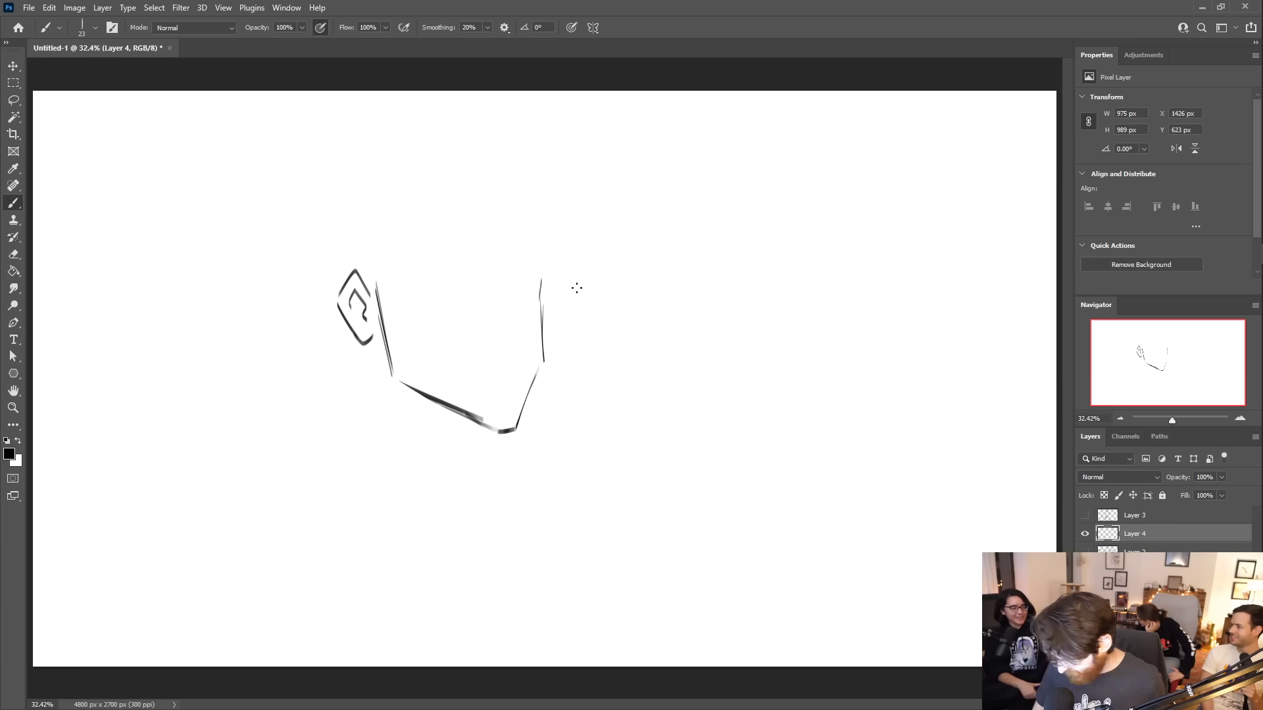
drag(523, 417, 544, 363)
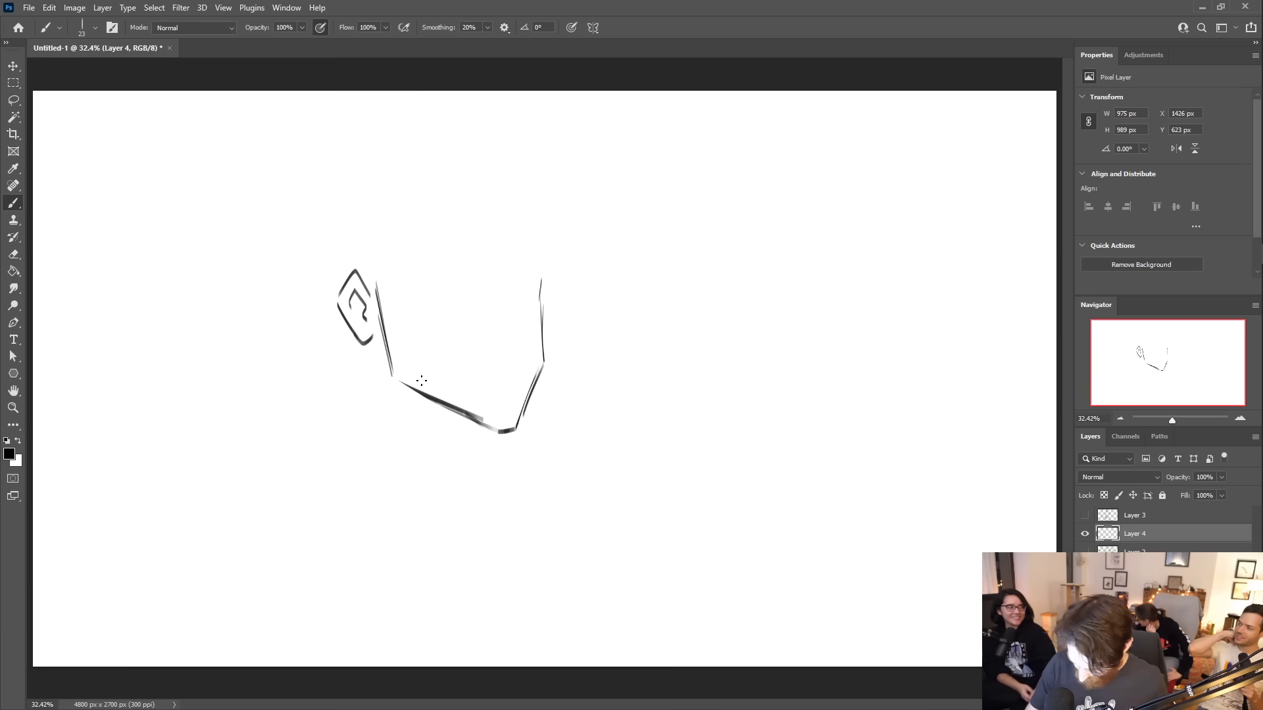
- Draw the neck and shoulder lines on both sides of the jaw, and a short stroke running from the ear into the jaw
mouse_move(316, 387)
mouse_down()
mouse_move(395, 351)
mouse_move(425, 450)
mouse_up()
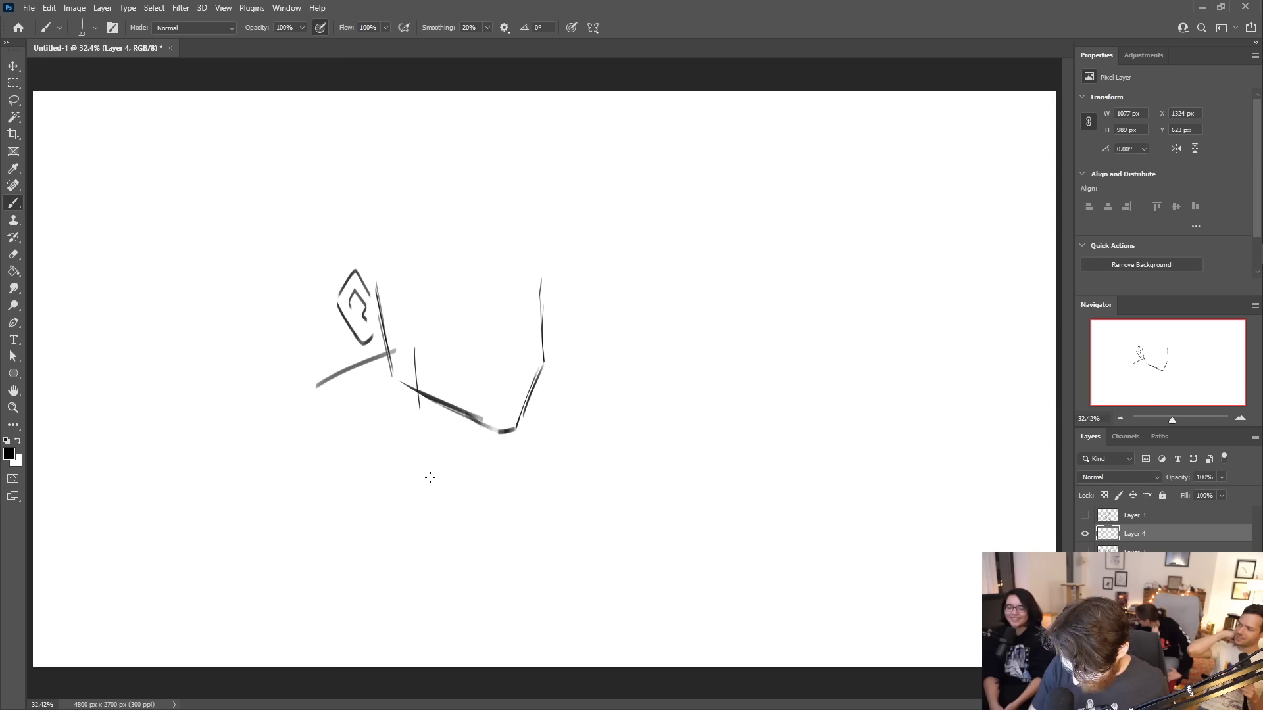
mouse_move(549, 340)
mouse_down()
mouse_move(630, 334)
mouse_move(599, 430)
mouse_up()
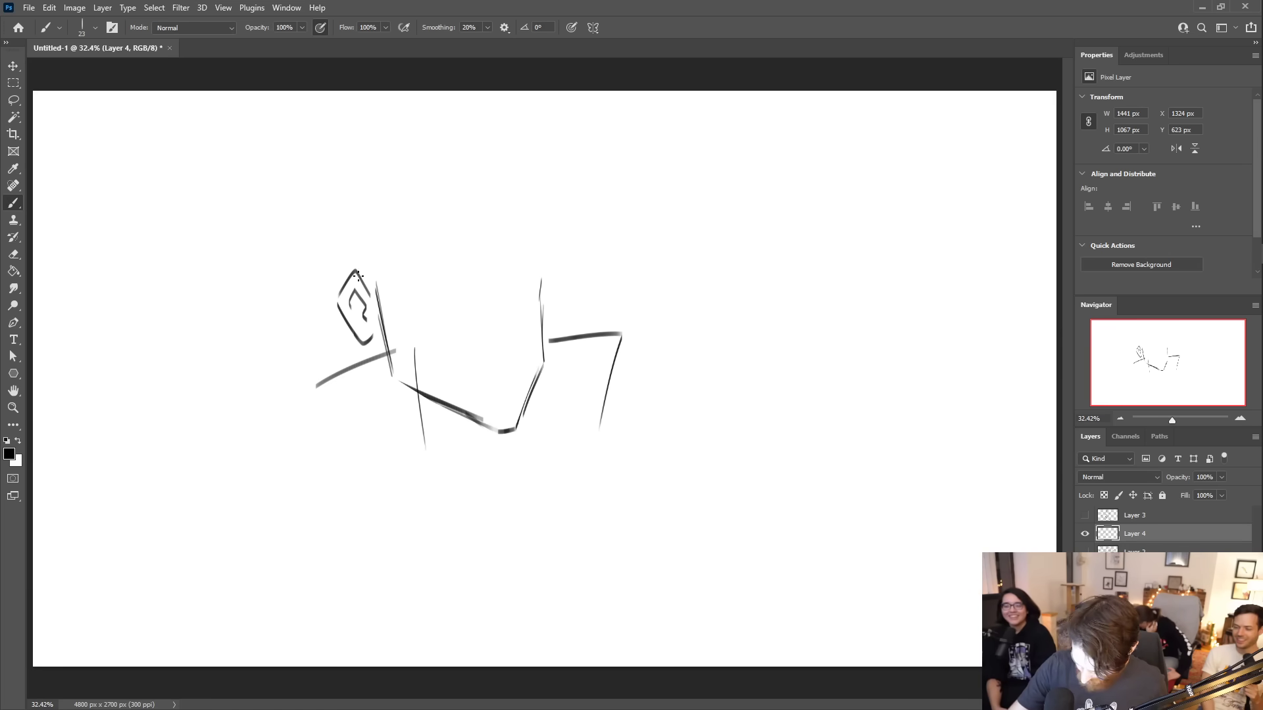
drag(367, 275, 390, 332)
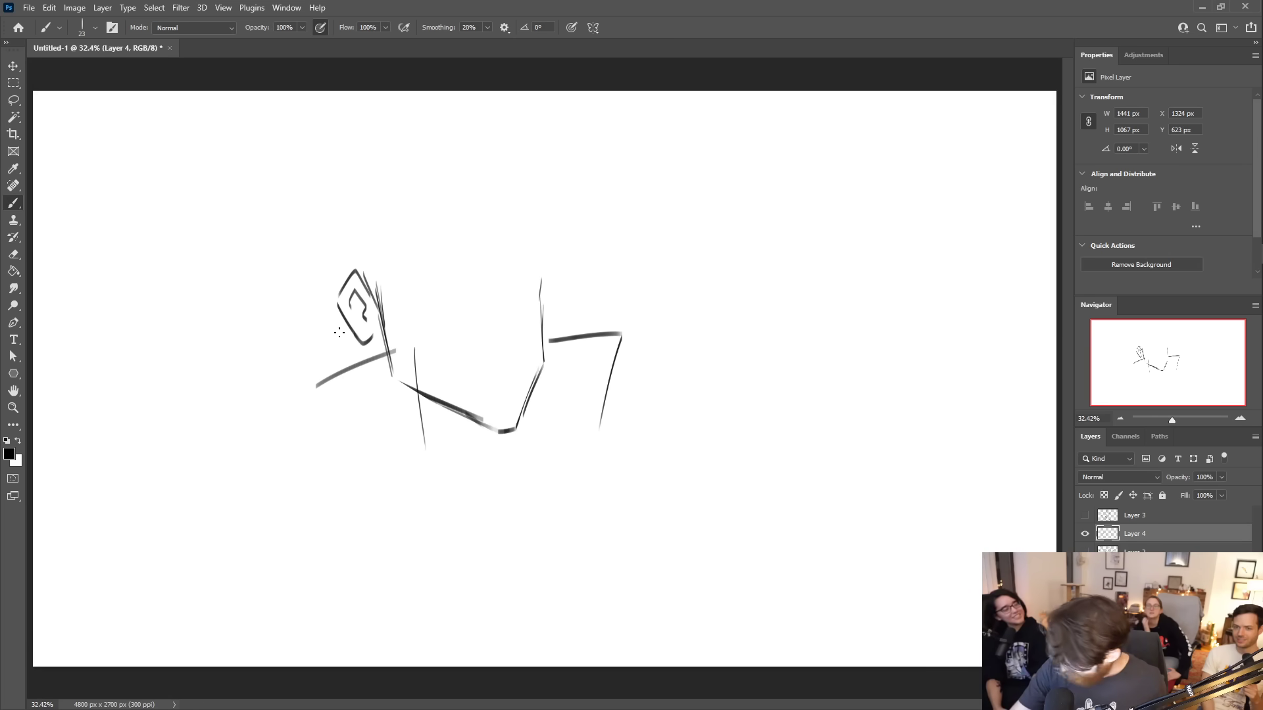
- Draw the back of the head from behind the ear, and replace the low top strokes with a taller peaked crown
drag(304, 279, 359, 362)
drag(299, 276, 362, 168)
mouse_move(316, 227)
mouse_down()
mouse_move(388, 155)
mouse_move(444, 163)
mouse_move(477, 143)
mouse_move(522, 173)
mouse_up()
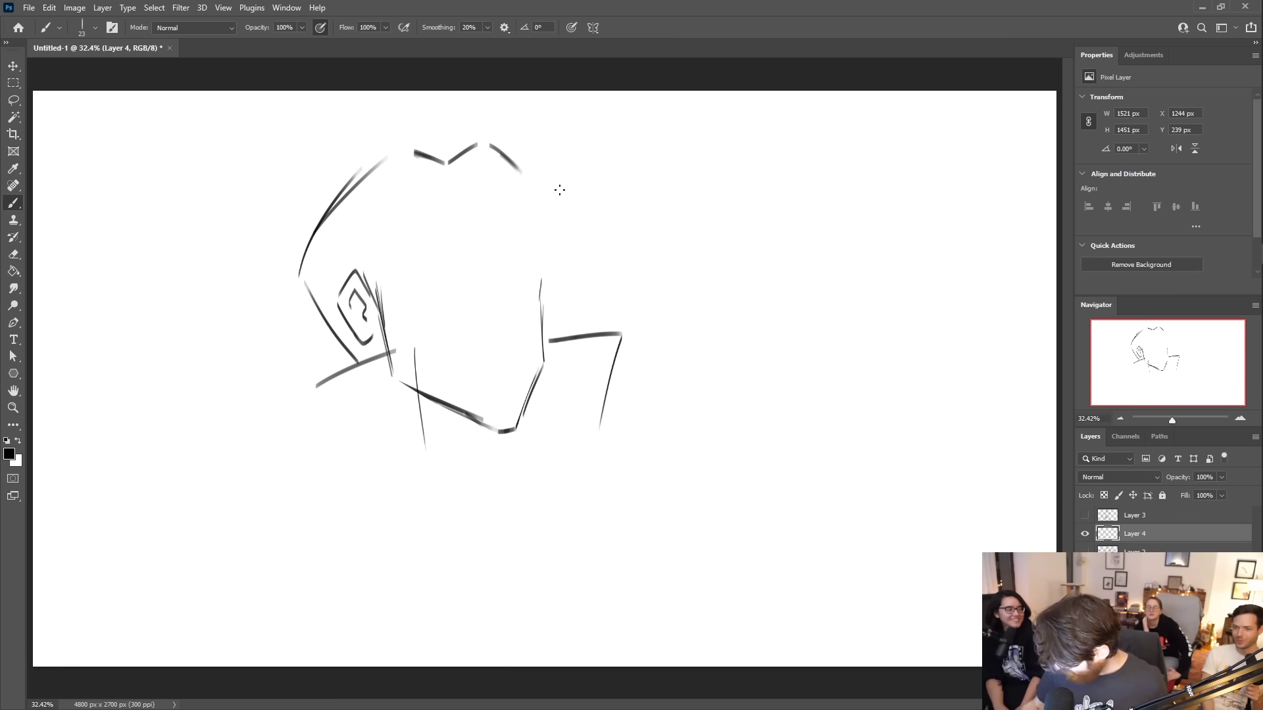
mouse_move(442, 165)
mouse_down()
mouse_move(434, 157)
mouse_move(465, 147)
mouse_move(516, 163)
mouse_up()
drag(346, 196, 411, 135)
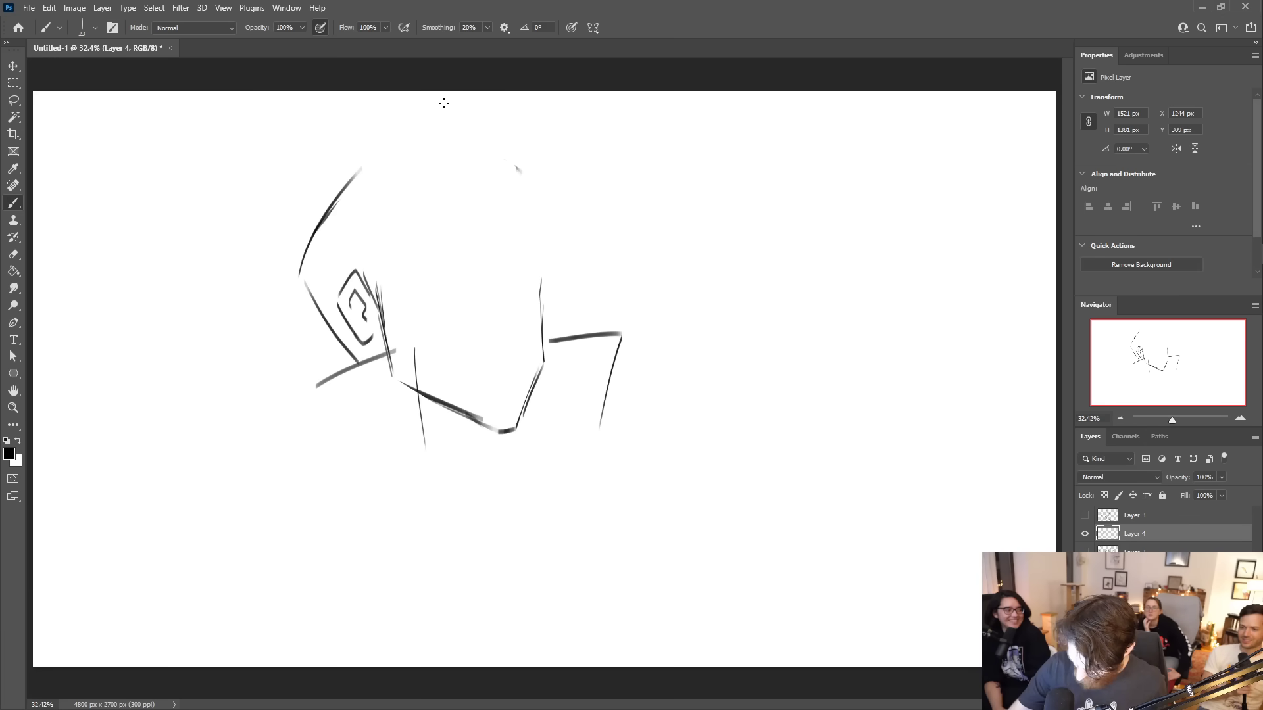
mouse_move(319, 217)
mouse_down()
mouse_move(413, 125)
mouse_move(417, 143)
mouse_move(436, 132)
mouse_move(501, 169)
mouse_move(458, 136)
mouse_move(517, 177)
mouse_up()
drag(466, 136, 540, 197)
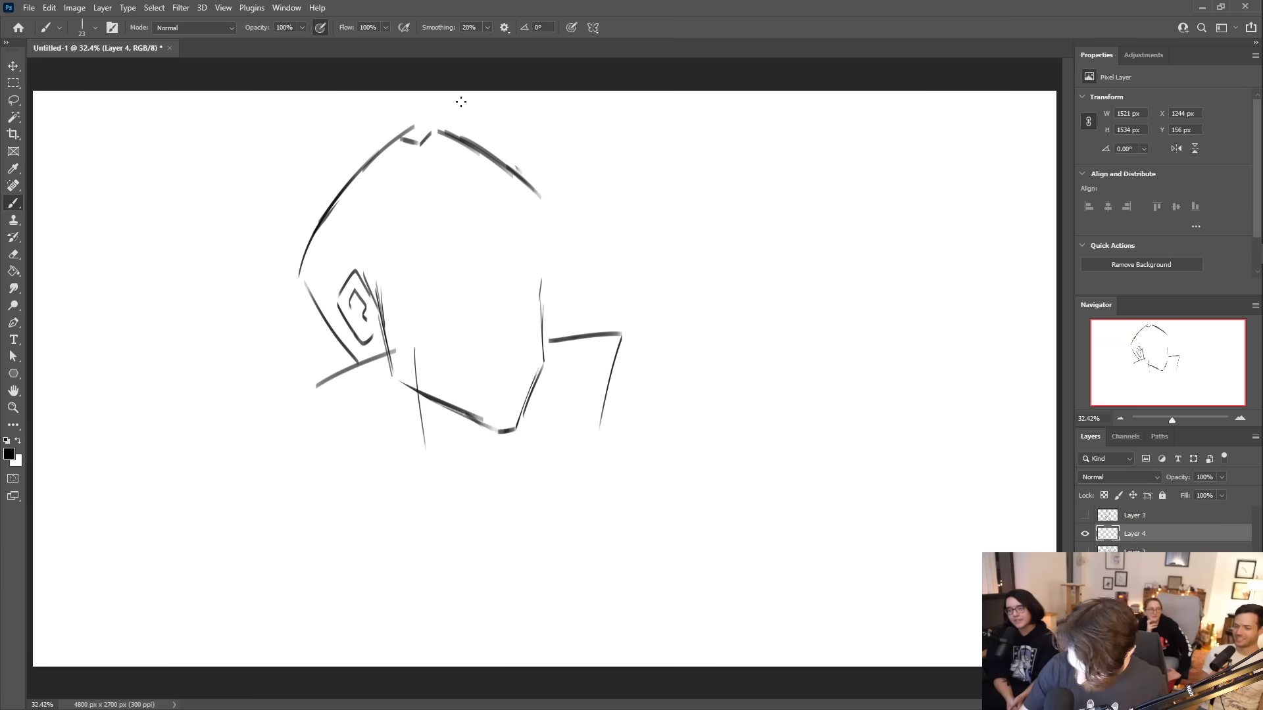
- Sketch a slanted brow line by the ear and an angular pointed nose high on the face
drag(352, 262, 396, 262)
key(ctrl+z)
mouse_move(366, 279)
mouse_down()
mouse_move(417, 247)
mouse_move(471, 249)
mouse_move(484, 281)
mouse_move(497, 276)
mouse_up()
drag(488, 202, 507, 229)
drag(510, 228, 502, 261)
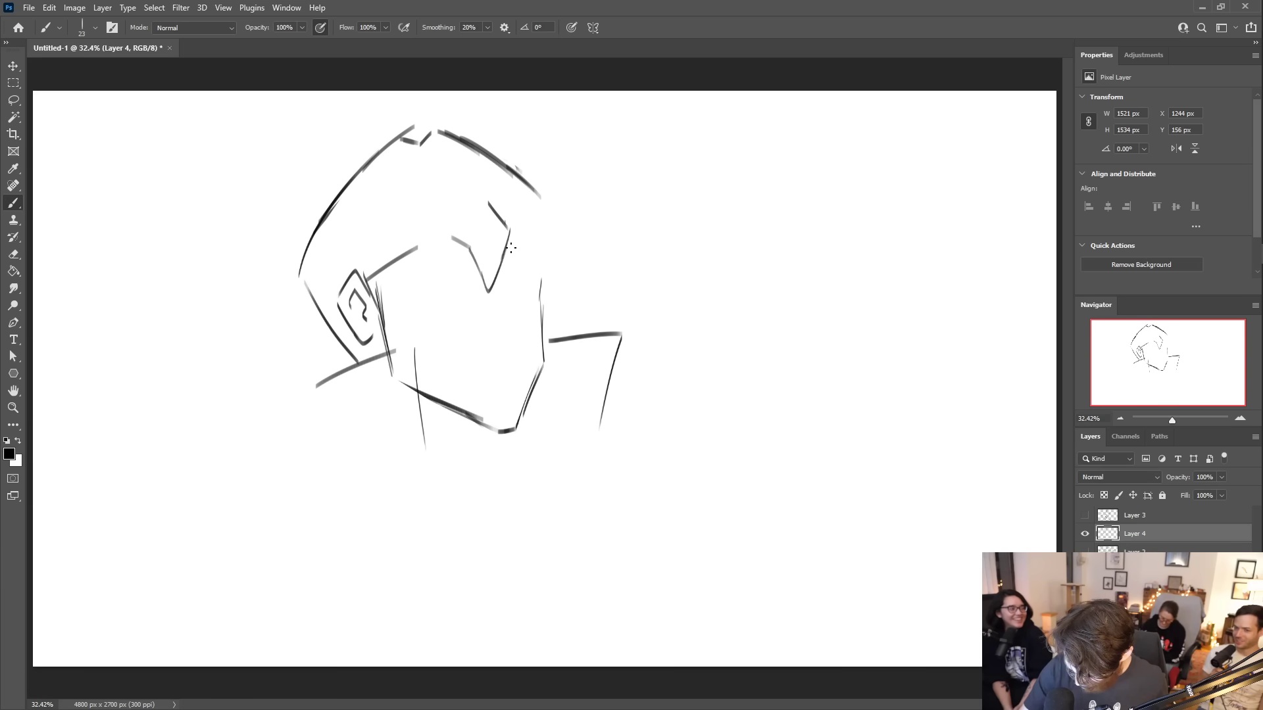
- Extend the head outline past the forehead and angle it back toward the cheek, and remove the brow line by the ear
mouse_move(532, 186)
mouse_down()
mouse_move(553, 212)
mouse_move(548, 263)
mouse_up()
drag(563, 218, 551, 248)
drag(530, 181, 565, 223)
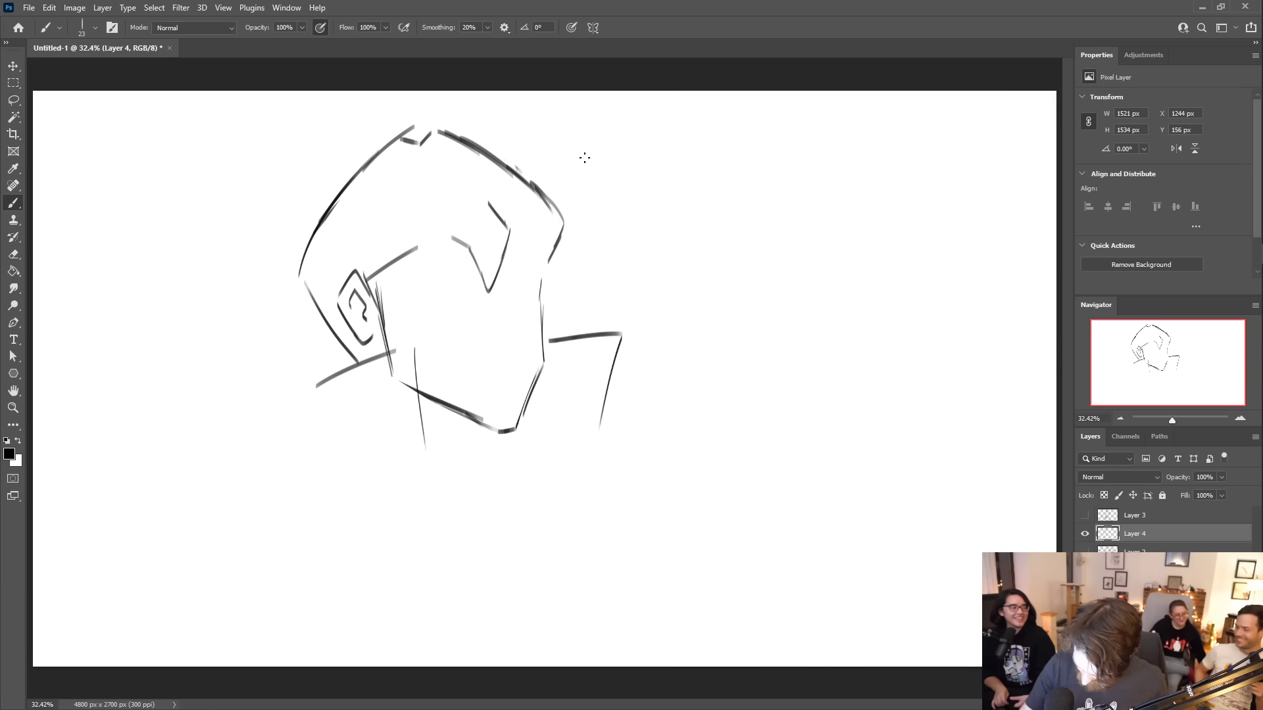
key(ctrl+z)
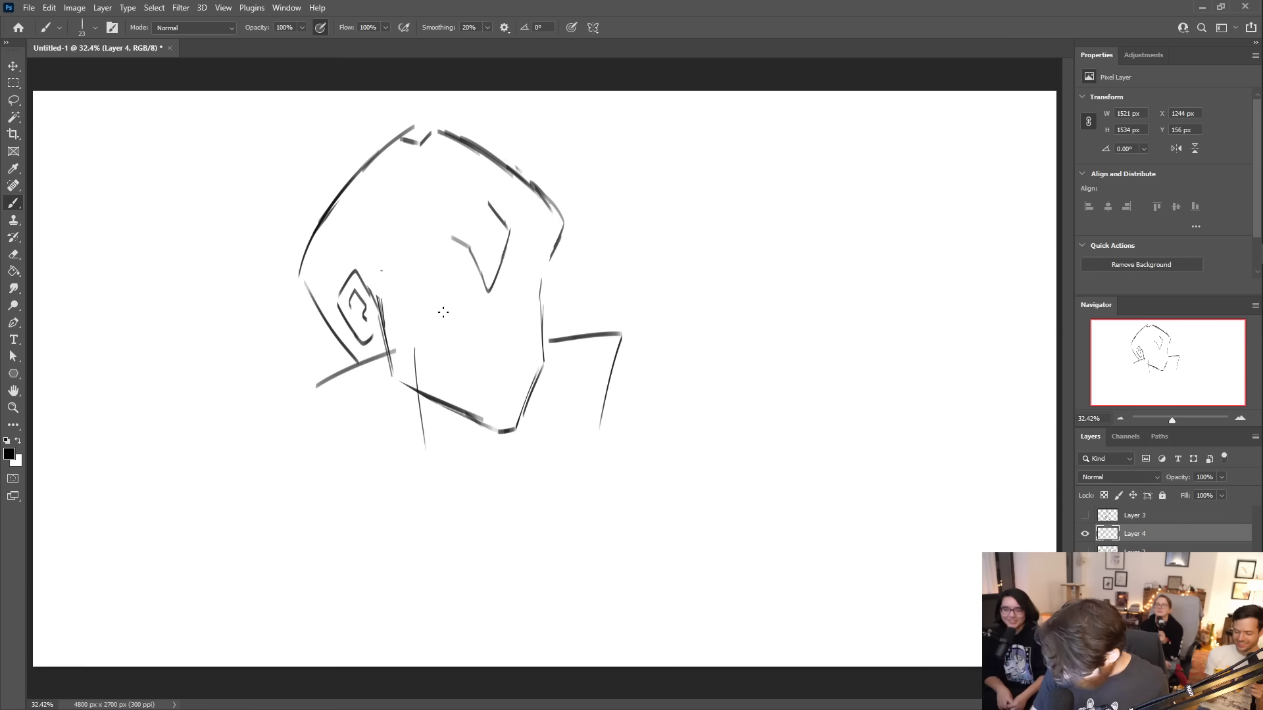
- Draw a wide open grinning mouth with a wavy upper lip, tapered sides, and a shaded lower lip above the chin
drag(439, 331, 525, 321)
mouse_move(438, 338)
mouse_down()
mouse_move(462, 385)
mouse_move(449, 349)
mouse_move(463, 385)
mouse_move(490, 396)
mouse_up()
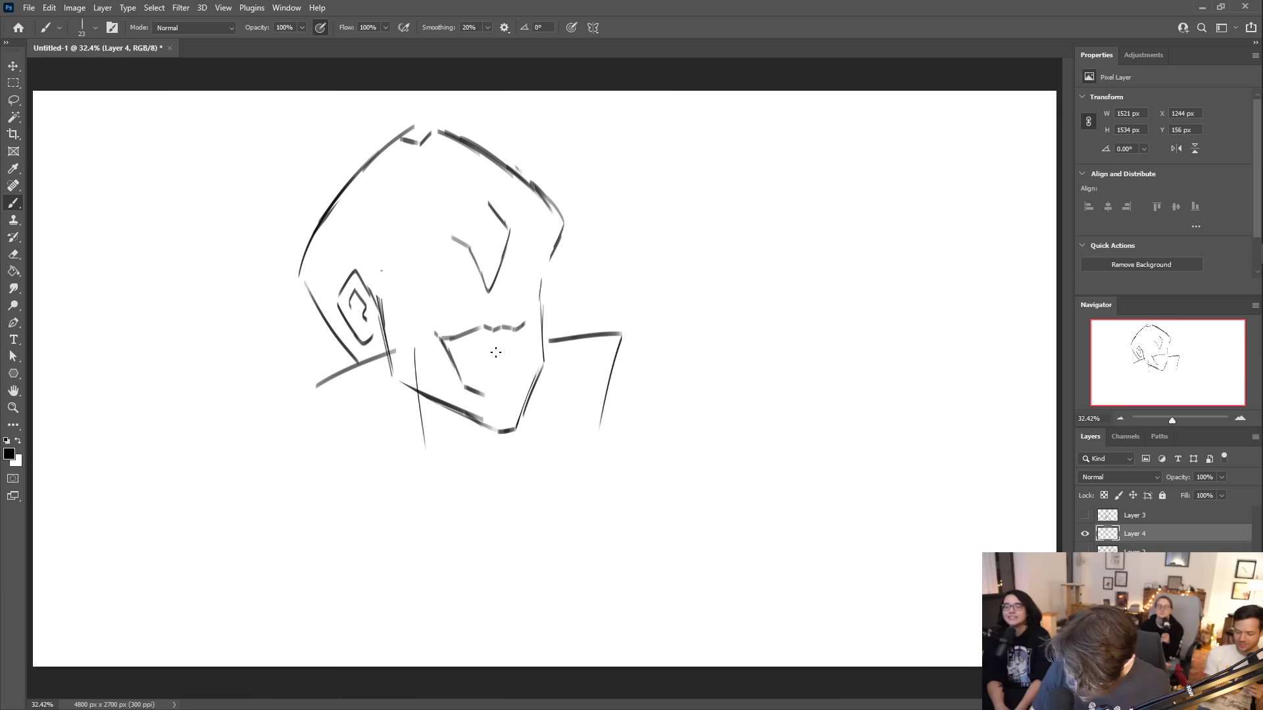
key(ctrl+z)
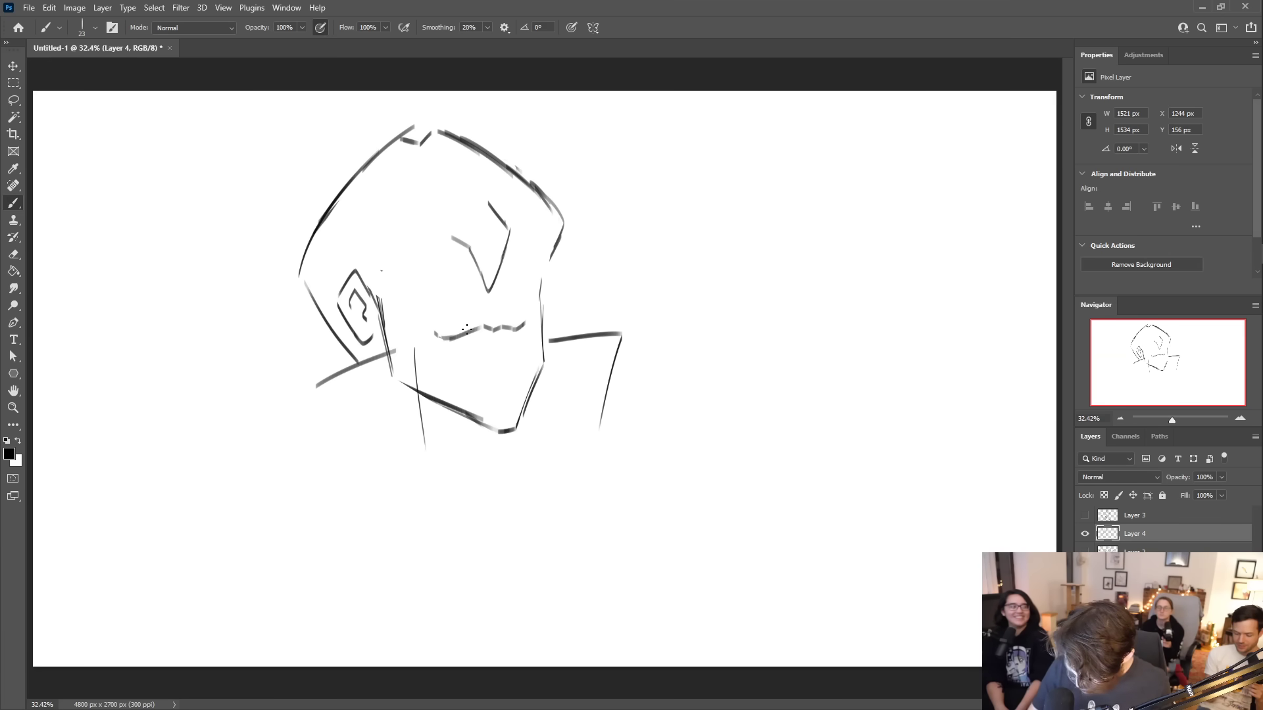
mouse_move(437, 340)
mouse_down()
mouse_move(498, 404)
mouse_move(512, 389)
mouse_move(513, 325)
mouse_up()
drag(484, 397, 506, 402)
key(ctrl+z)
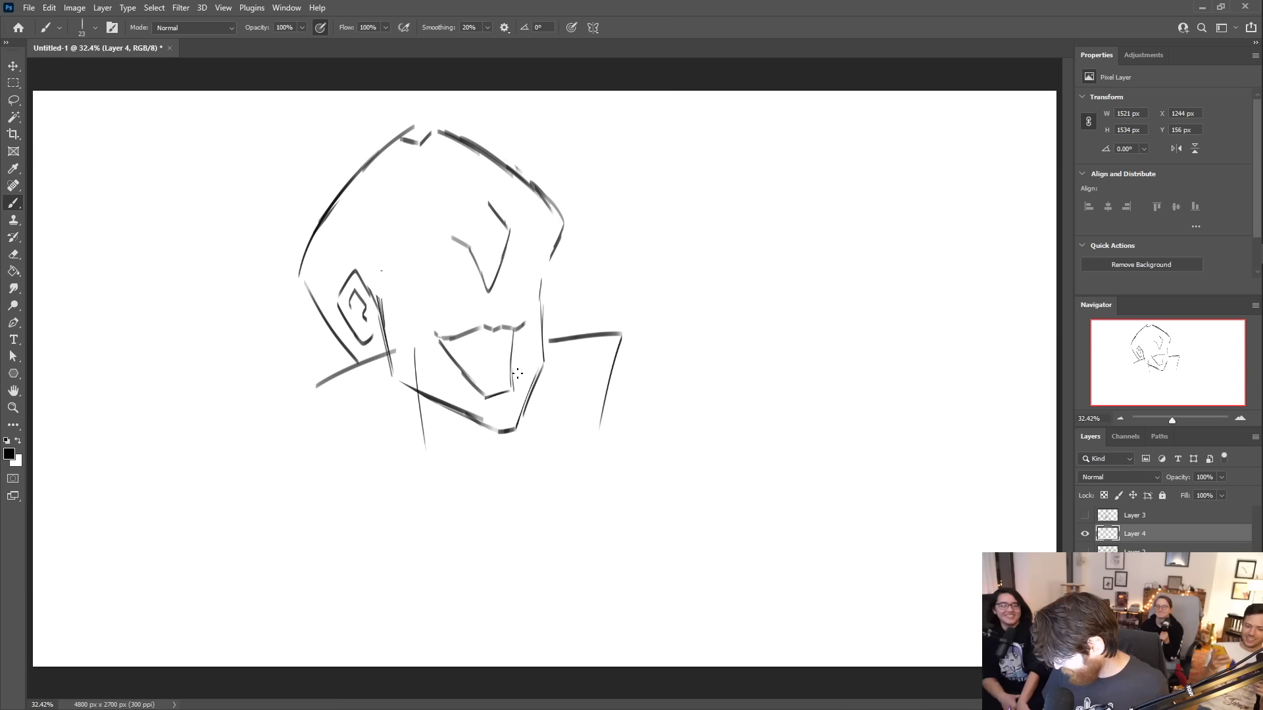
mouse_move(505, 411)
mouse_down()
mouse_move(520, 396)
mouse_move(480, 407)
mouse_up()
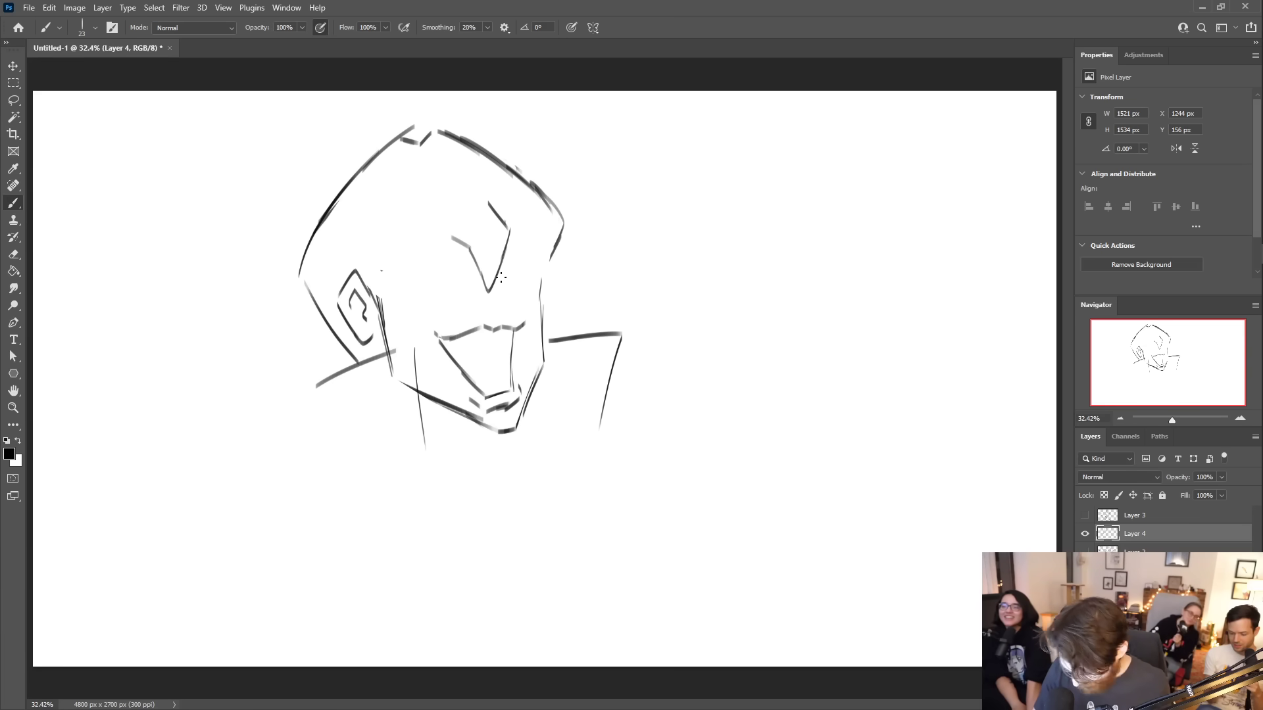
- Replace the angular nose with a narrow one lower on the face, and add creases at the mouth corner and cheek
mouse_move(455, 238)
mouse_down()
mouse_move(482, 266)
mouse_move(498, 242)
mouse_move(499, 206)
mouse_up()
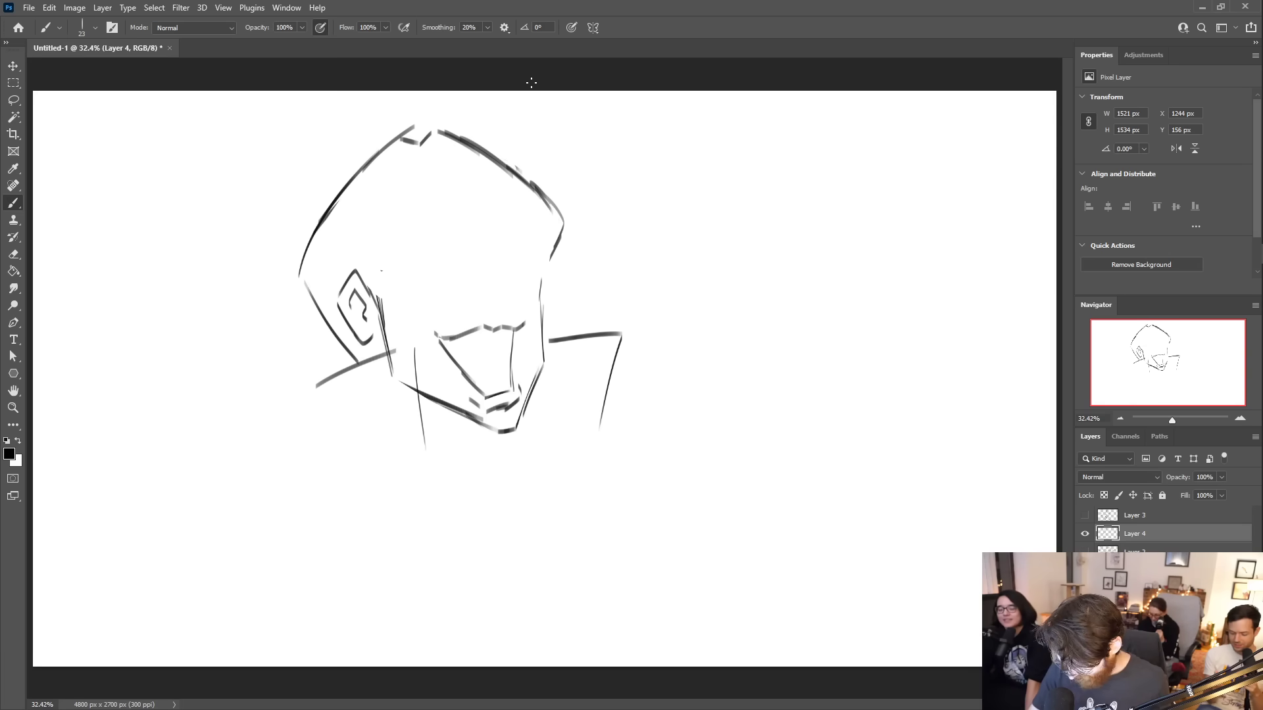
drag(427, 322, 439, 338)
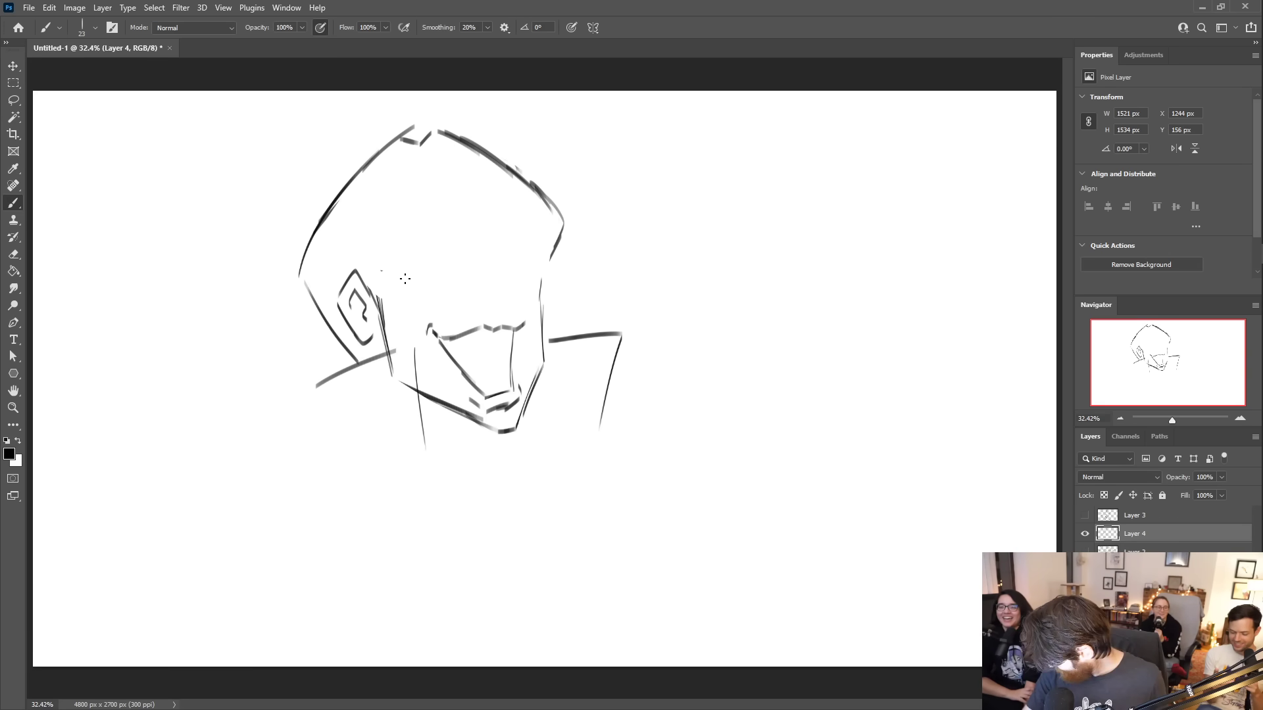
drag(393, 300, 433, 377)
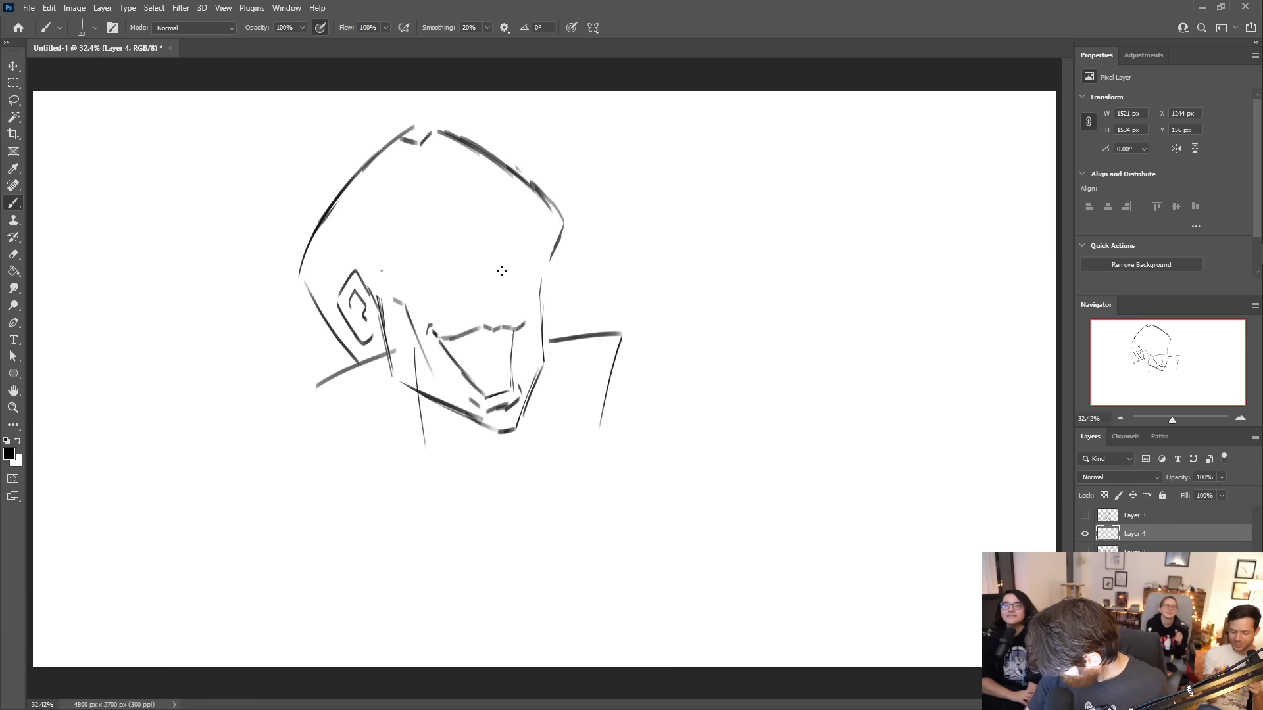
mouse_move(479, 258)
mouse_down()
mouse_move(496, 299)
mouse_move(483, 302)
mouse_move(500, 304)
mouse_move(469, 311)
mouse_move(498, 308)
mouse_move(472, 259)
mouse_move(481, 284)
mouse_up()
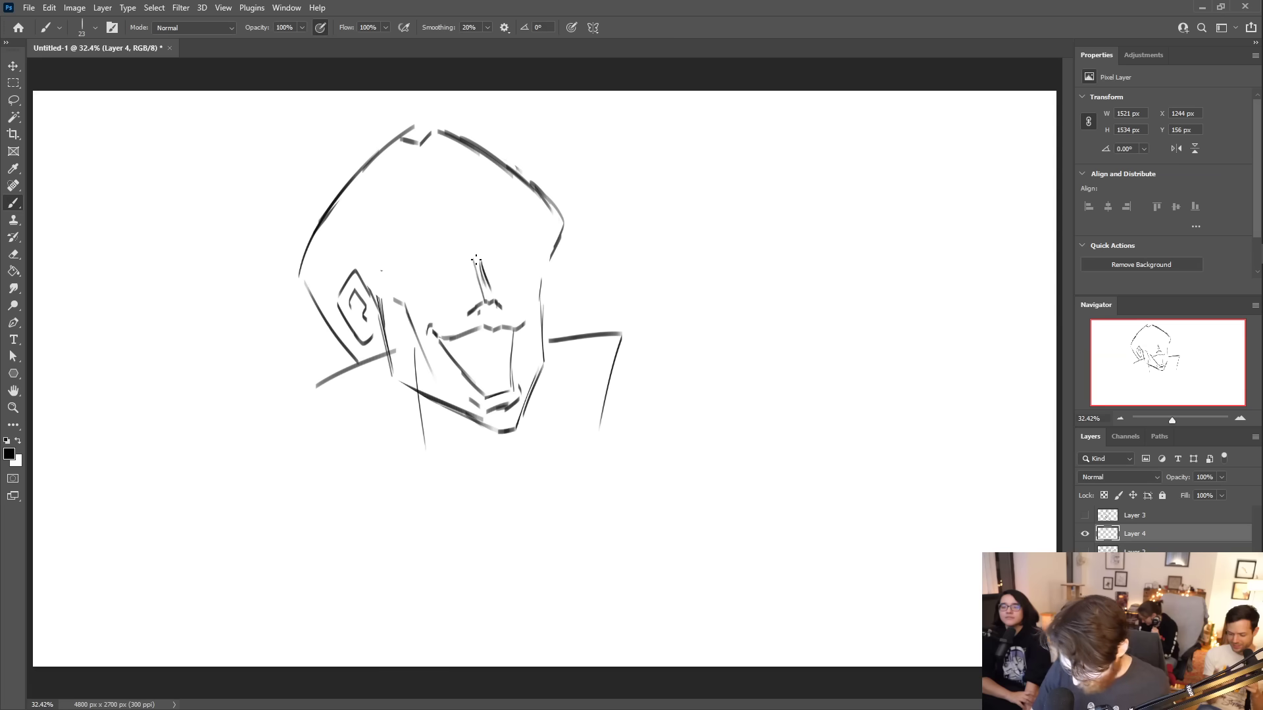
drag(445, 299, 467, 277)
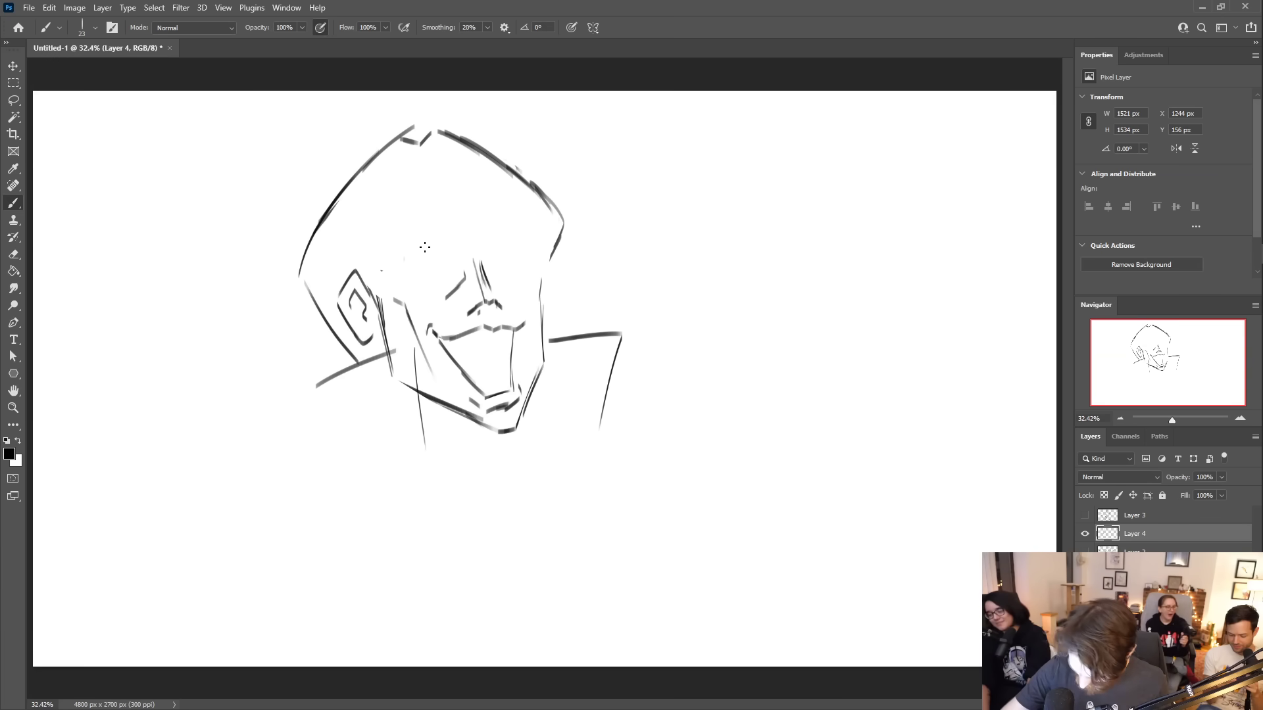
- Draw two narrowed eyes with heavy lids, irises and under-eye shading, and darken the nostril and the creases at the nose bridge
mouse_move(405, 265)
mouse_down()
mouse_move(467, 271)
mouse_move(443, 259)
mouse_move(415, 282)
mouse_move(421, 264)
mouse_move(433, 285)
mouse_move(466, 259)
mouse_move(501, 266)
mouse_up()
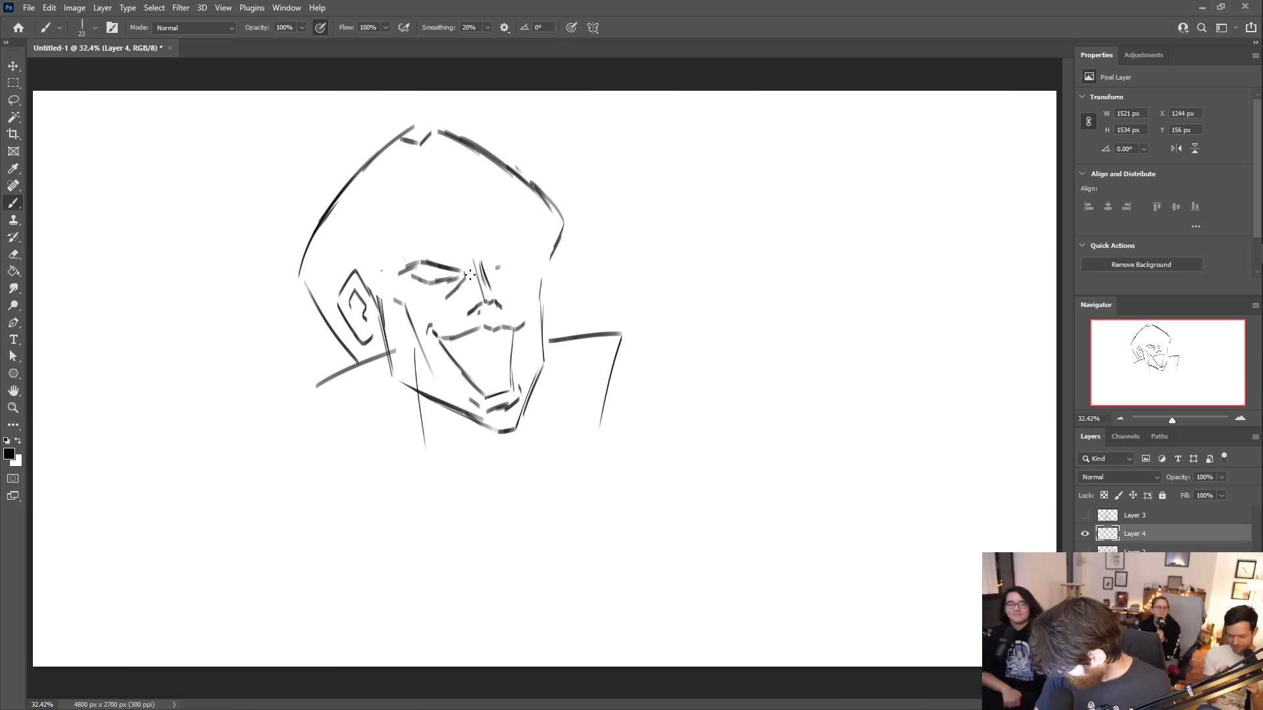
mouse_move(468, 266)
mouse_down()
mouse_move(447, 310)
mouse_move(441, 293)
mouse_up()
mouse_move(462, 281)
mouse_down()
mouse_move(448, 291)
mouse_move(511, 290)
mouse_up()
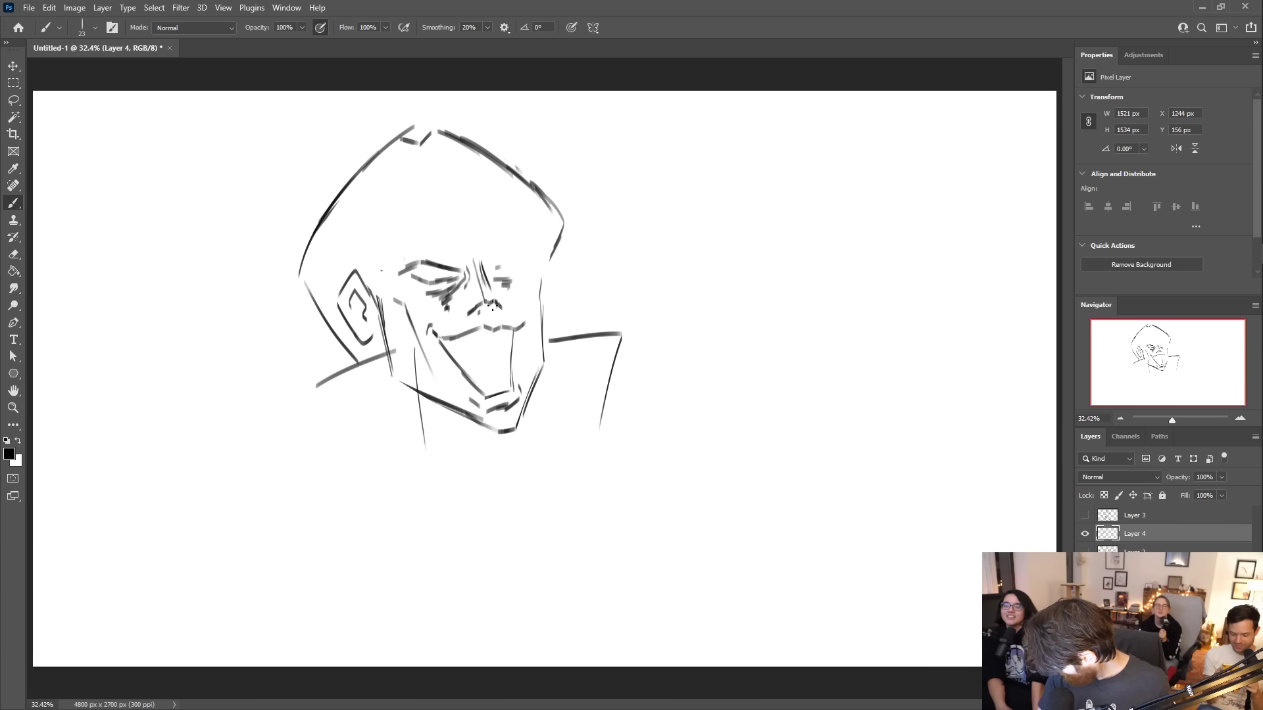
drag(470, 315, 485, 309)
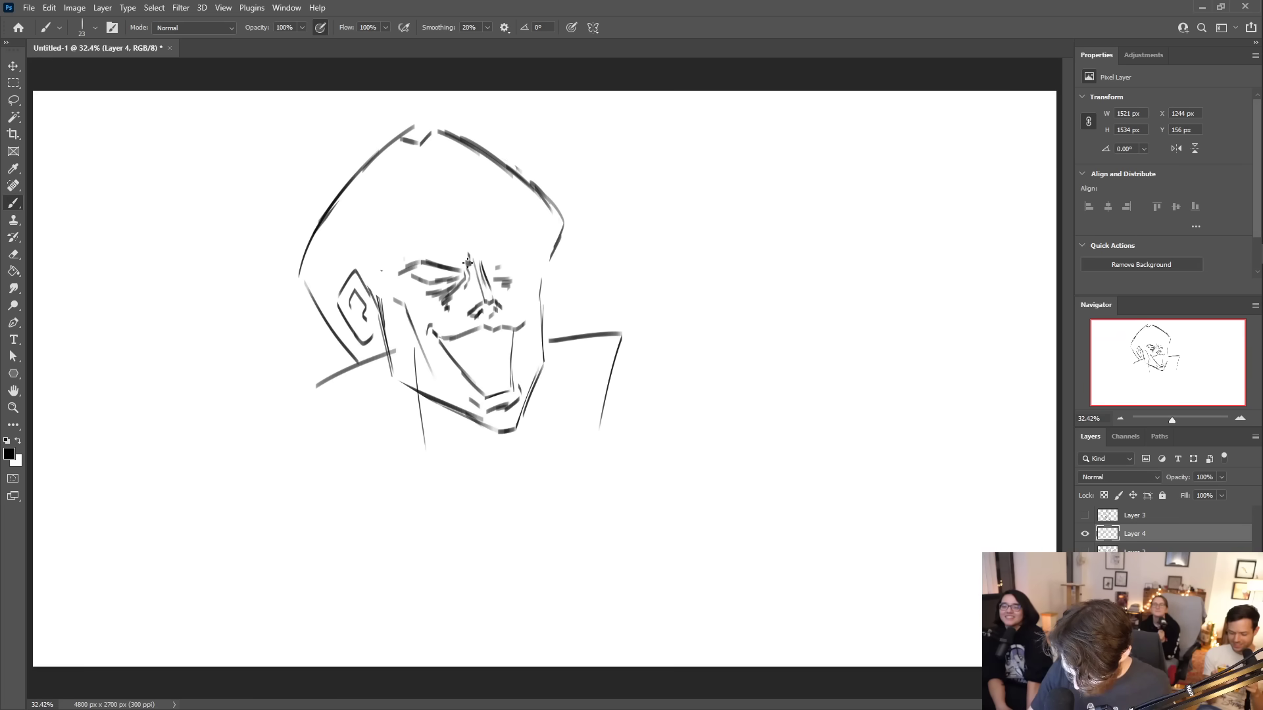
drag(480, 261, 482, 256)
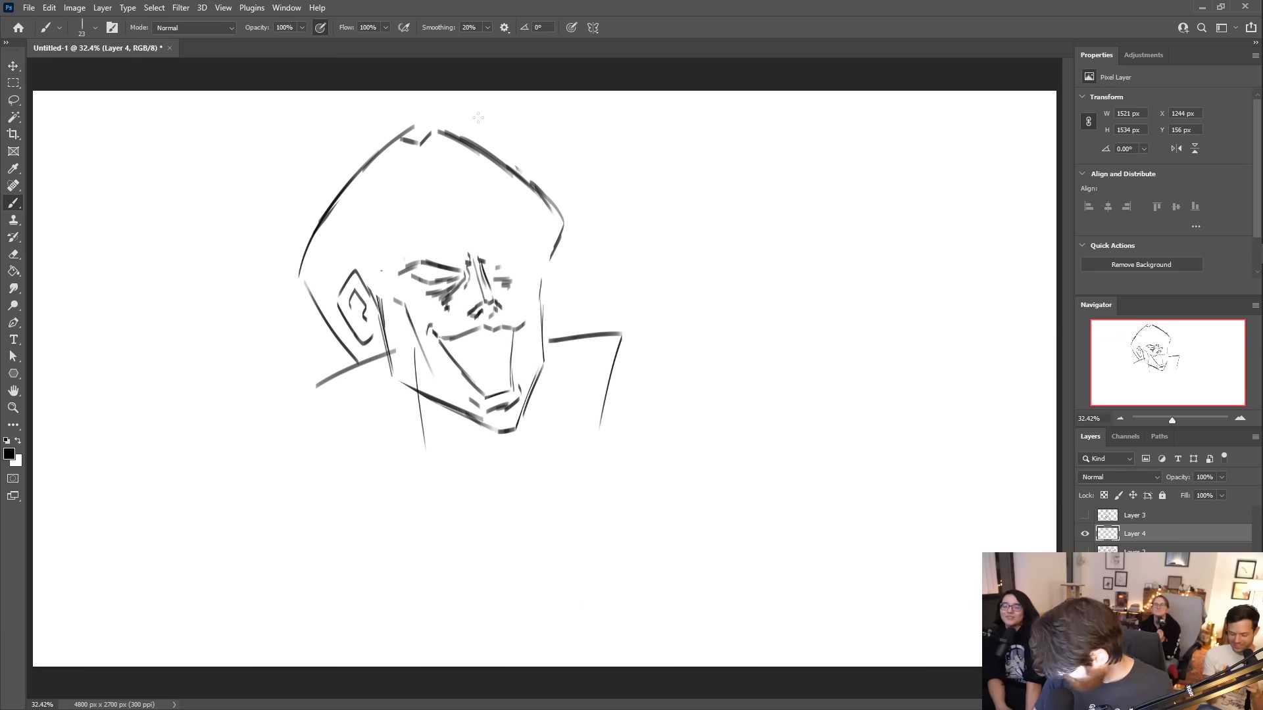
mouse_move(434, 282)
mouse_down()
mouse_move(523, 260)
mouse_move(513, 271)
mouse_up()
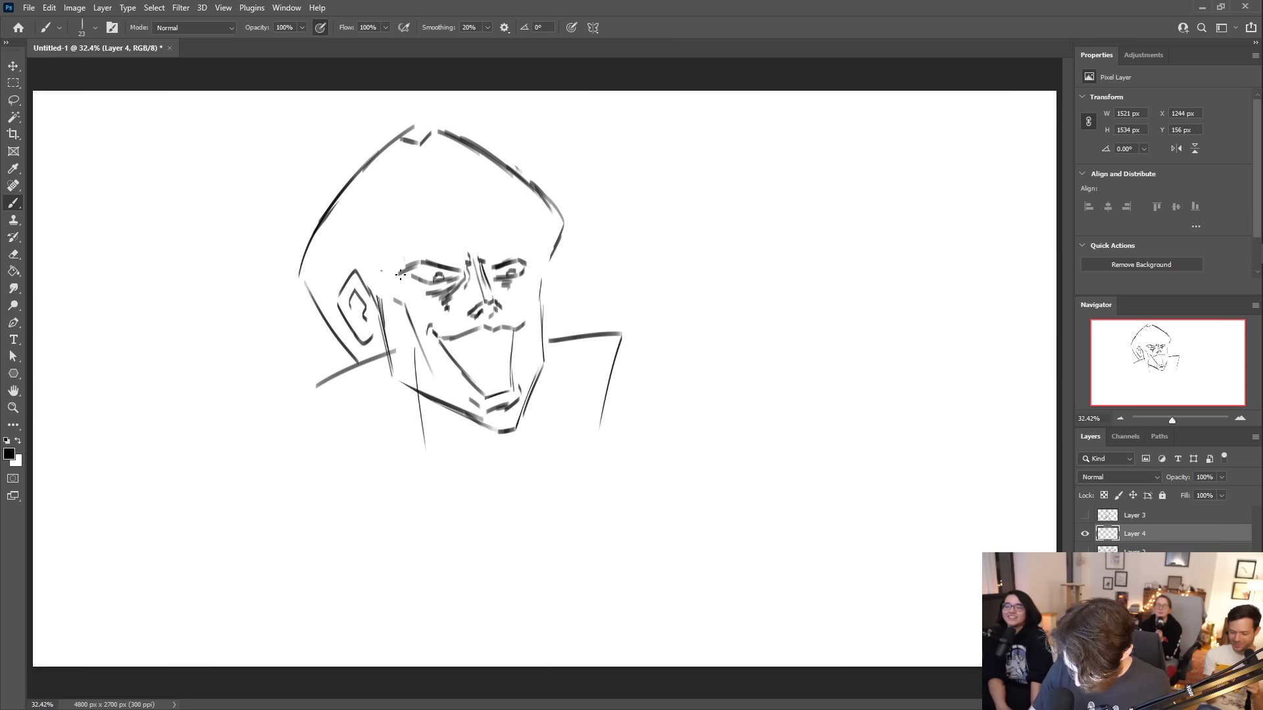
- Add creases at the outer corners of both eyes and shade the far side of the face down the cheek
mouse_move(380, 278)
mouse_down()
mouse_move(408, 307)
mouse_move(404, 285)
mouse_up()
mouse_move(528, 277)
mouse_down()
mouse_move(538, 308)
mouse_move(534, 270)
mouse_up()
drag(392, 287, 405, 293)
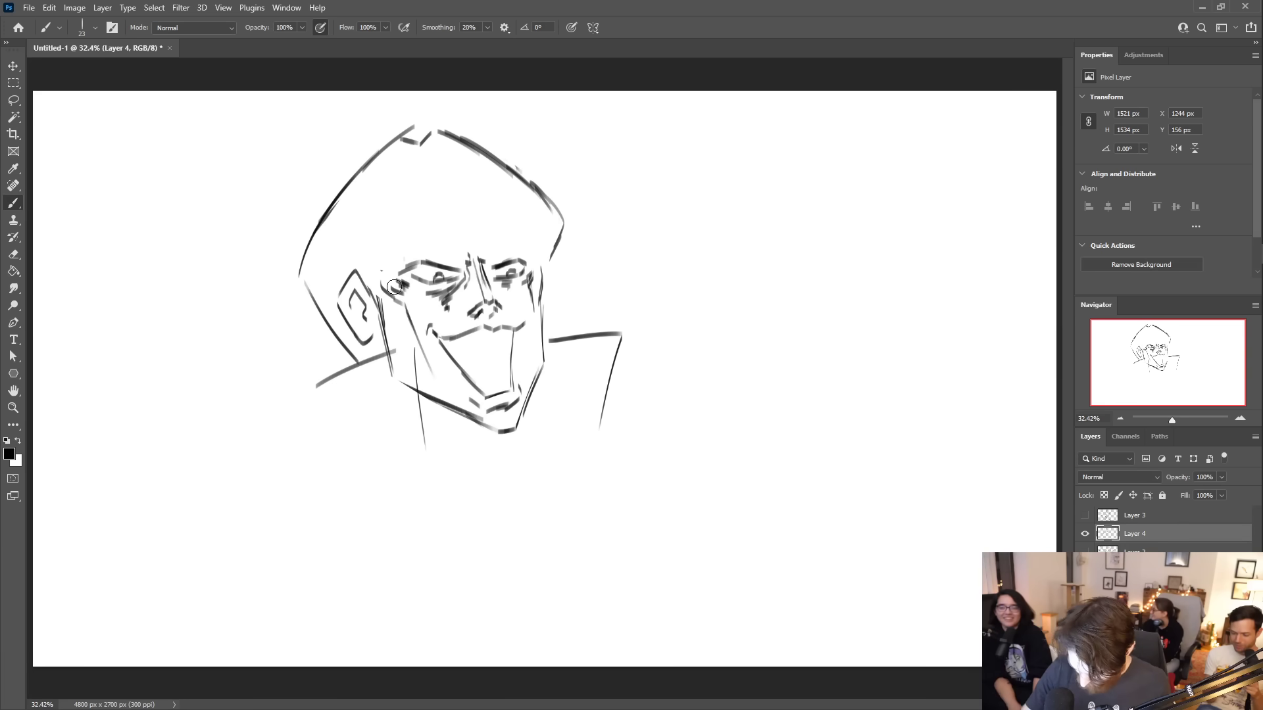
drag(529, 287, 536, 321)
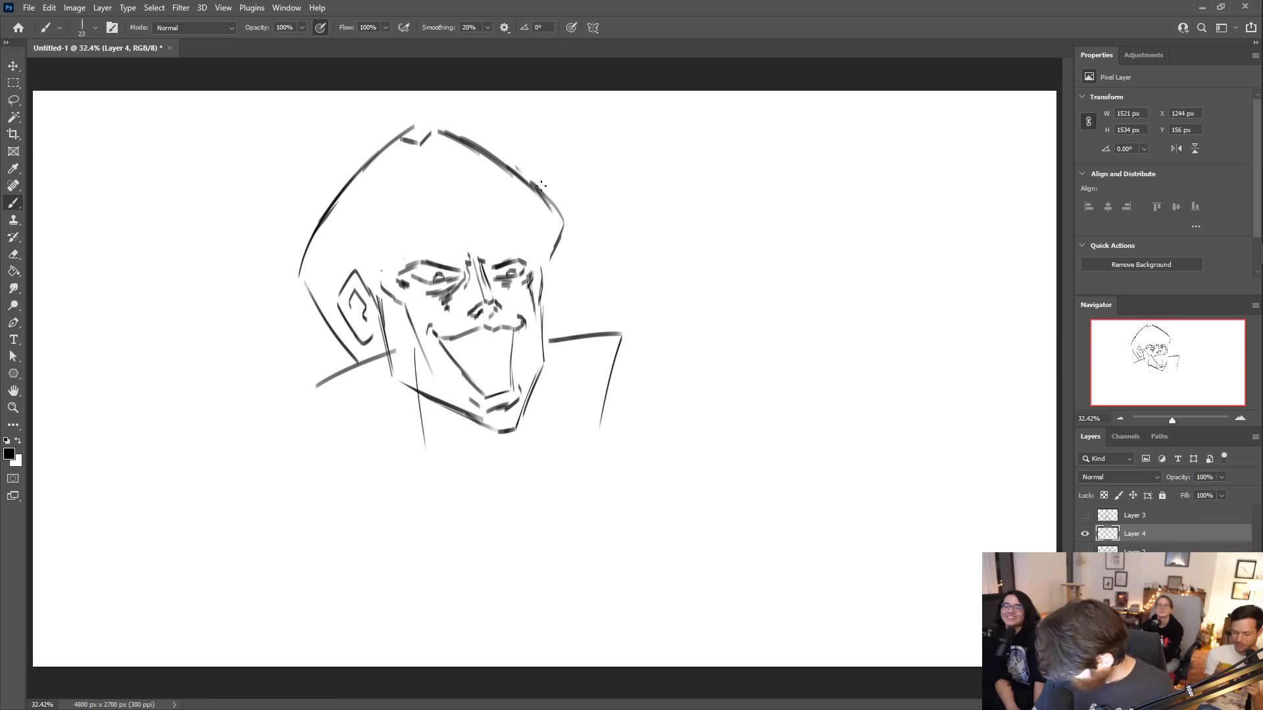
- Clear the upper part of the mouth's far side line and reshape the upper lip's near end into a smooth upward curve
drag(515, 334, 510, 355)
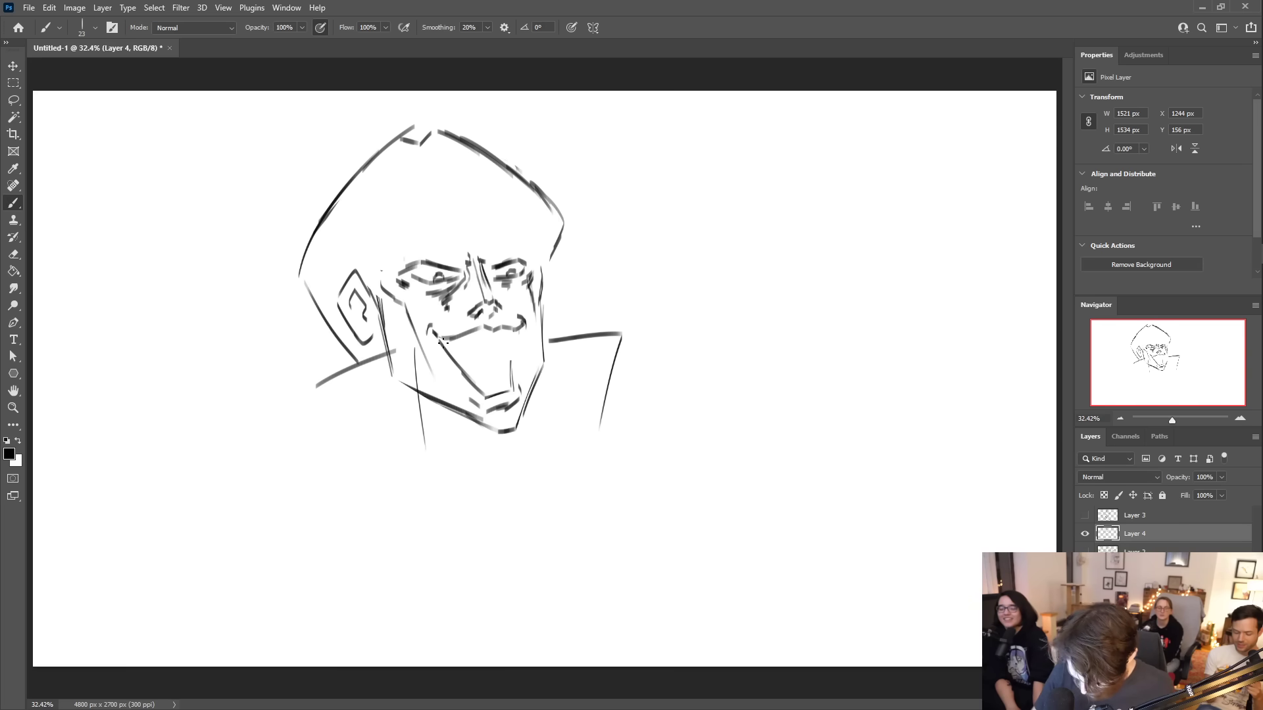
key(ctrl+z)
key(ctrl+z)
key(ctrl+z)
key(ctrl+z)
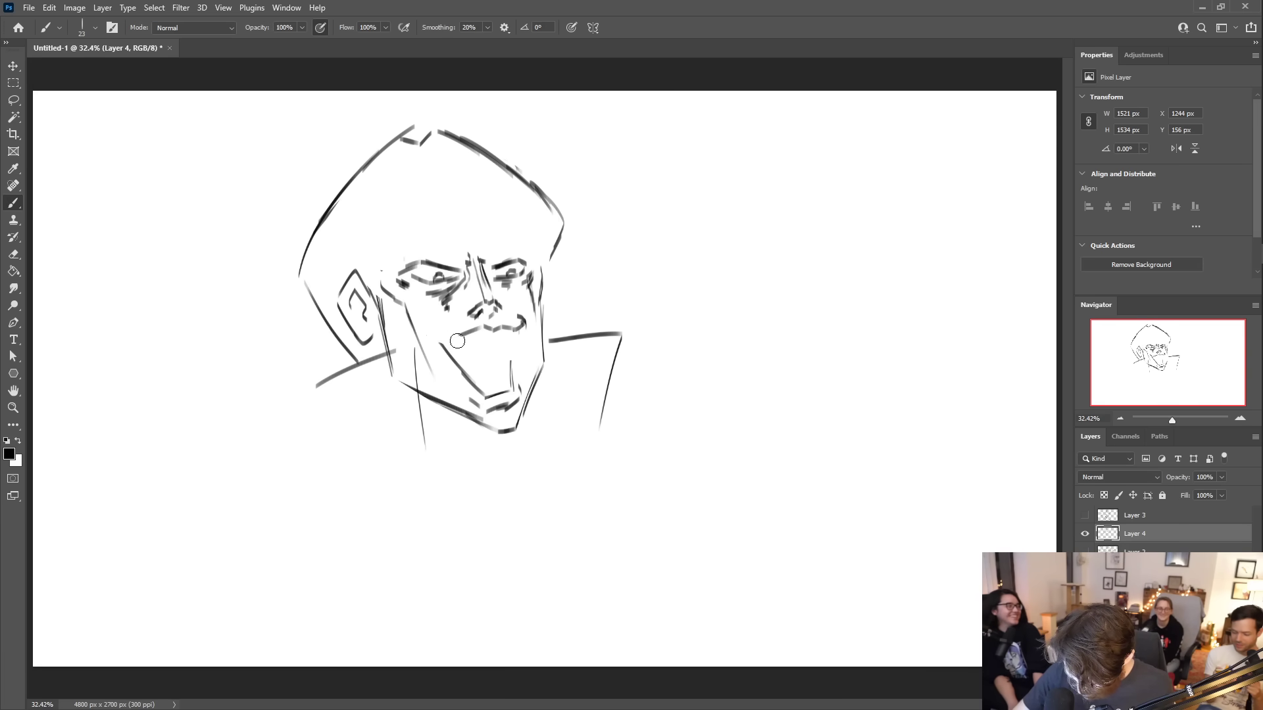
mouse_move(426, 318)
mouse_down()
mouse_move(479, 330)
mouse_move(432, 330)
mouse_move(443, 346)
mouse_up()
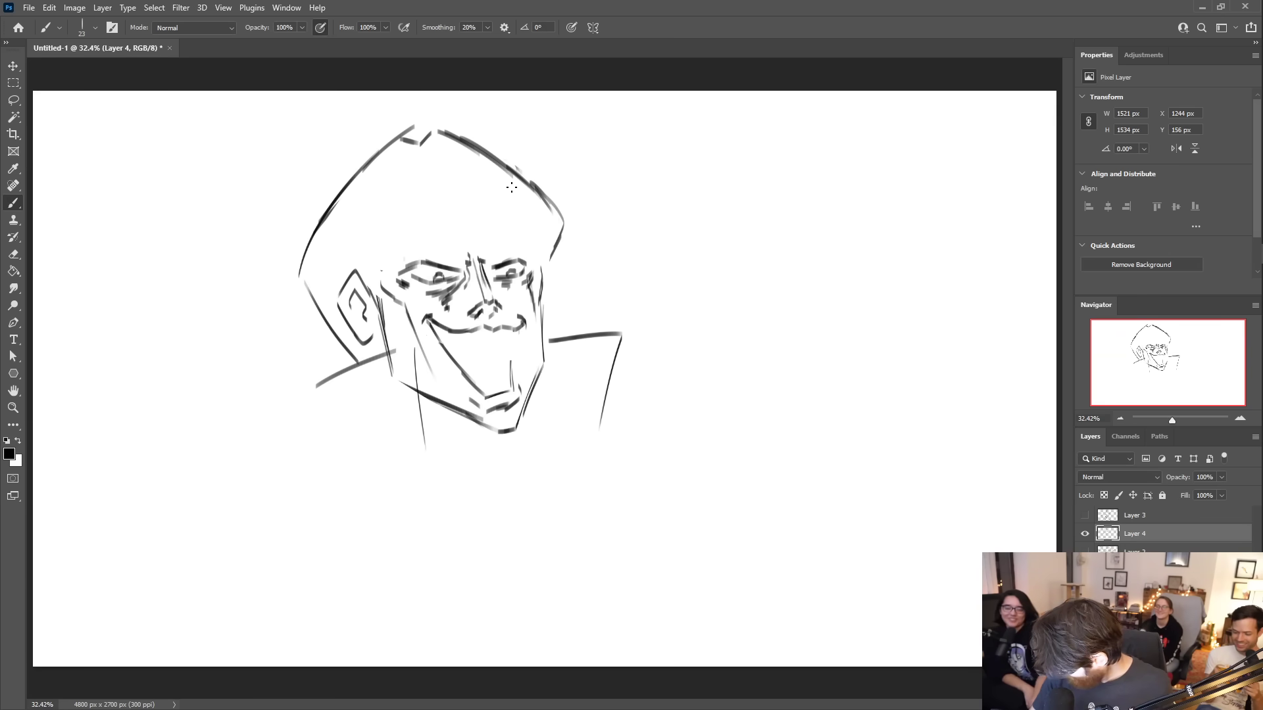
key(ctrl+z)
key(ctrl+z)
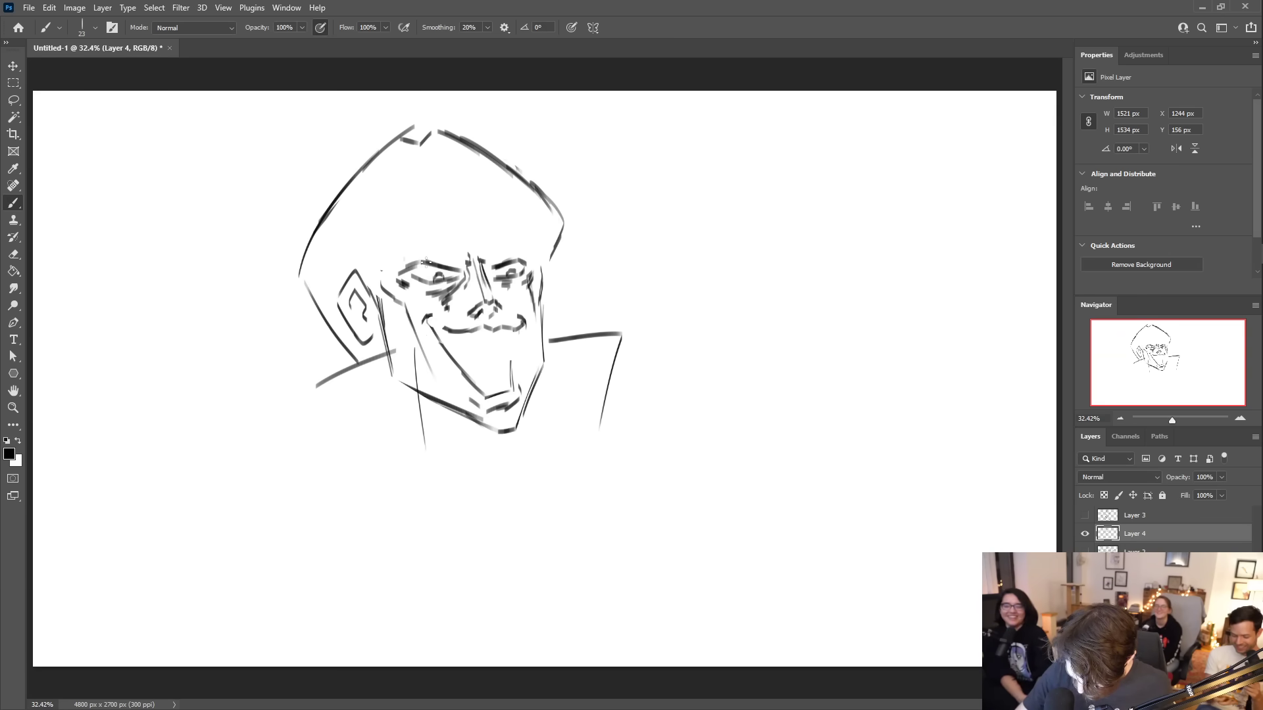
- Thicken the upper lip, outline the upper teeth and tongue, and fill the inside of the open mouth with black
mouse_move(427, 318)
mouse_down()
mouse_move(456, 331)
mouse_move(453, 346)
mouse_move(510, 342)
mouse_move(481, 328)
mouse_move(521, 321)
mouse_move(490, 327)
mouse_up()
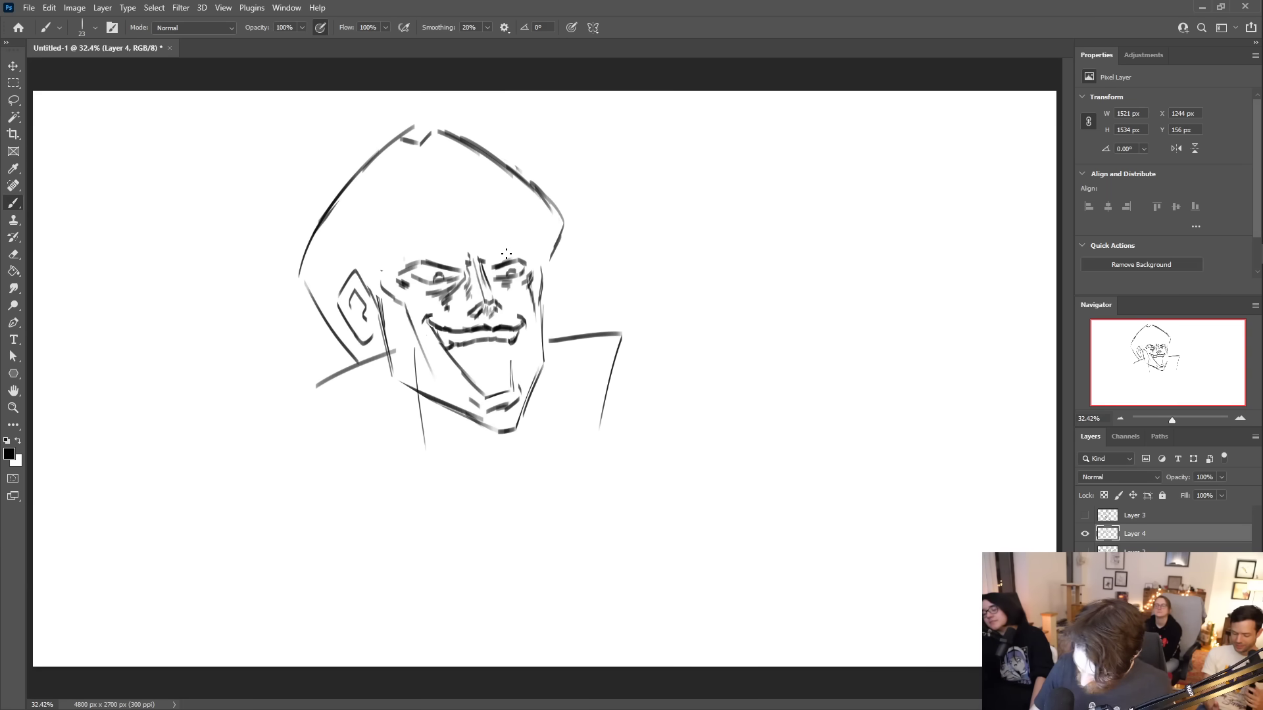
drag(472, 383, 506, 384)
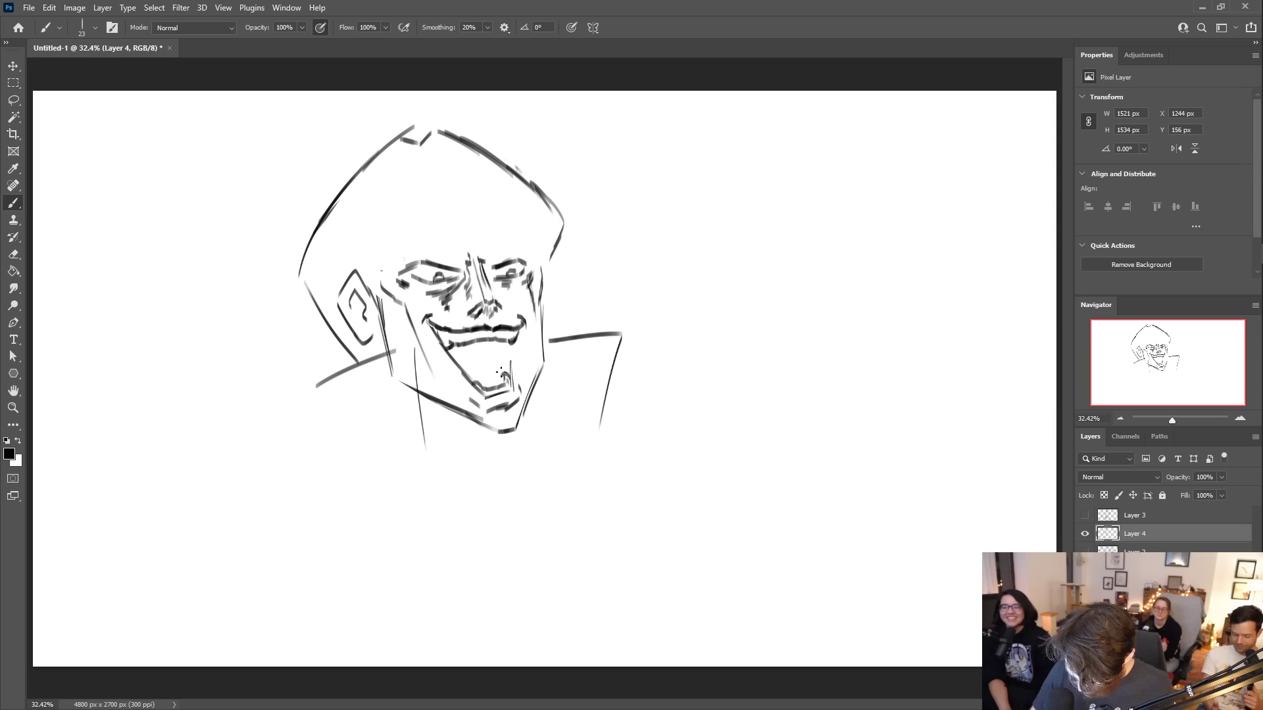
mouse_move(451, 355)
mouse_down()
mouse_move(485, 354)
mouse_move(496, 373)
mouse_move(472, 358)
mouse_move(502, 347)
mouse_move(510, 356)
mouse_move(478, 335)
mouse_move(451, 349)
mouse_move(509, 361)
mouse_up()
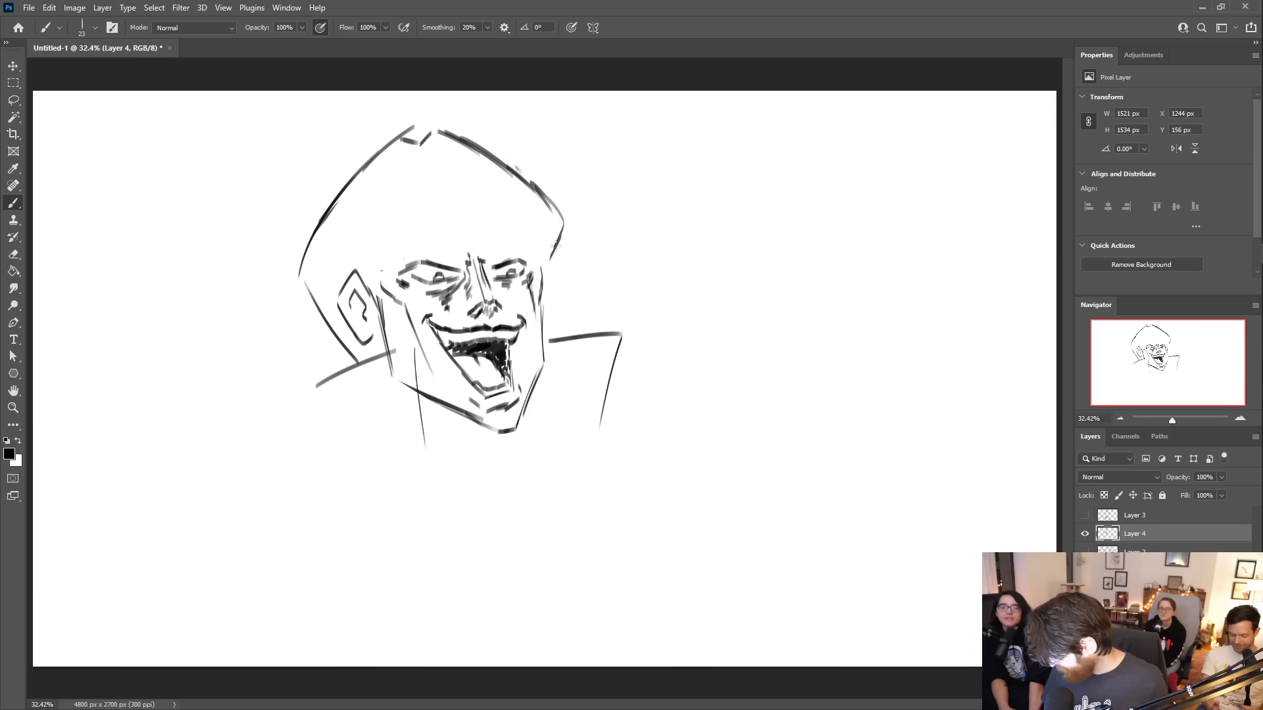
- Draw pointed fringe strands falling over the nose bridge and across the far brow to the head outline
mouse_move(466, 255)
mouse_down()
mouse_move(475, 283)
mouse_move(510, 229)
mouse_move(513, 252)
mouse_move(531, 234)
mouse_move(536, 254)
mouse_move(543, 237)
mouse_move(540, 246)
mouse_move(571, 231)
mouse_move(553, 202)
mouse_up()
mouse_move(439, 227)
mouse_down()
mouse_move(464, 277)
mouse_move(487, 264)
mouse_up()
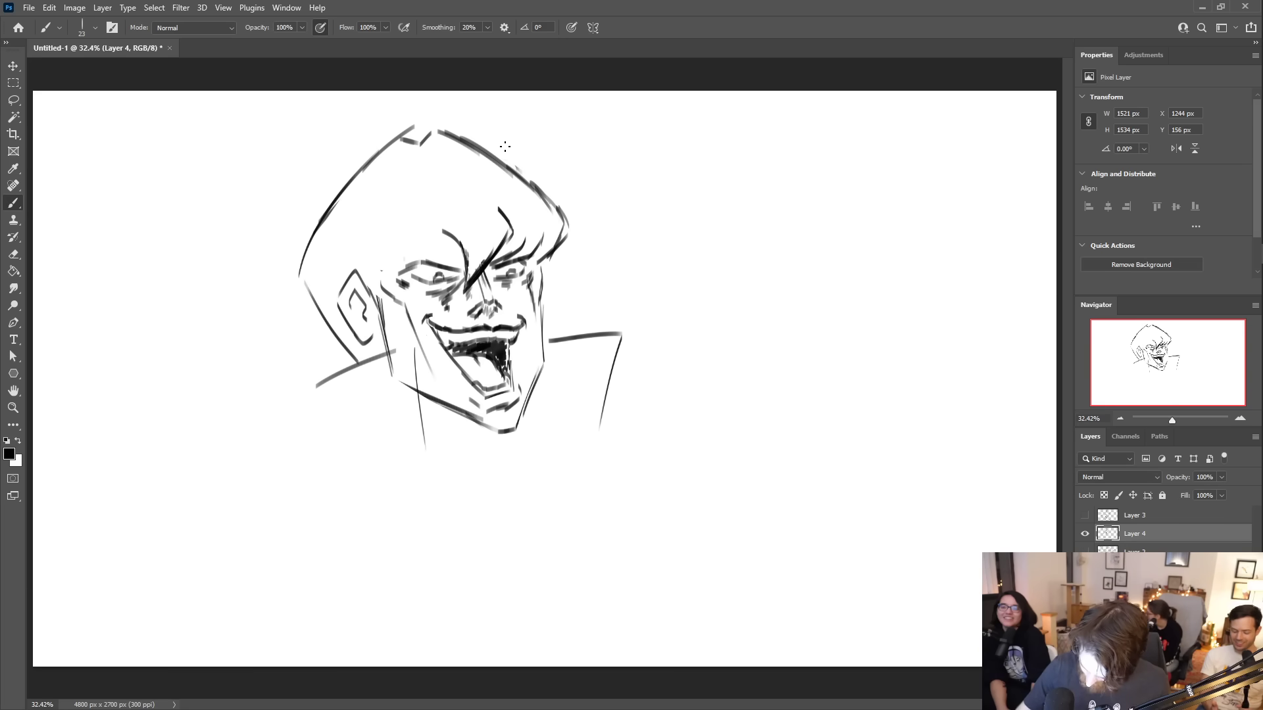
- Erase the crown and back of the hair and redraw them as a taller, angular outline running down behind the ear
mouse_move(436, 135)
mouse_down()
mouse_move(475, 142)
mouse_move(403, 146)
mouse_move(432, 129)
mouse_move(397, 132)
mouse_move(349, 200)
mouse_up()
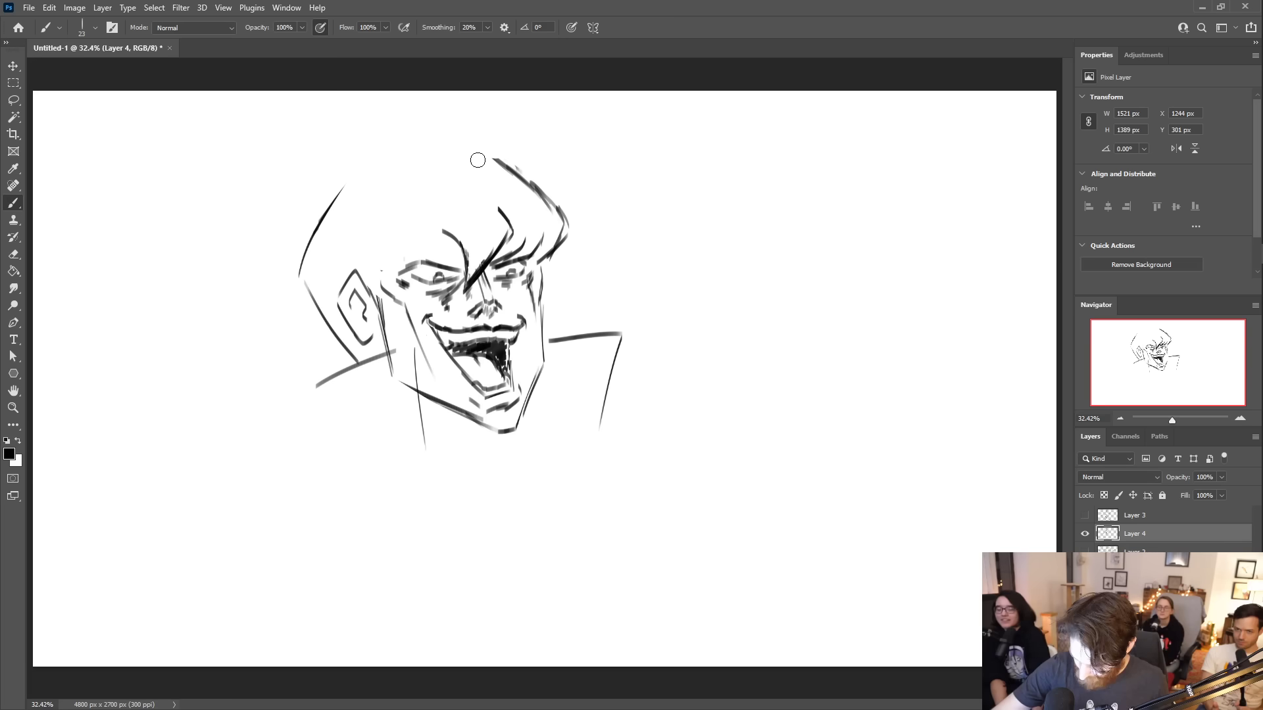
drag(317, 242, 324, 161)
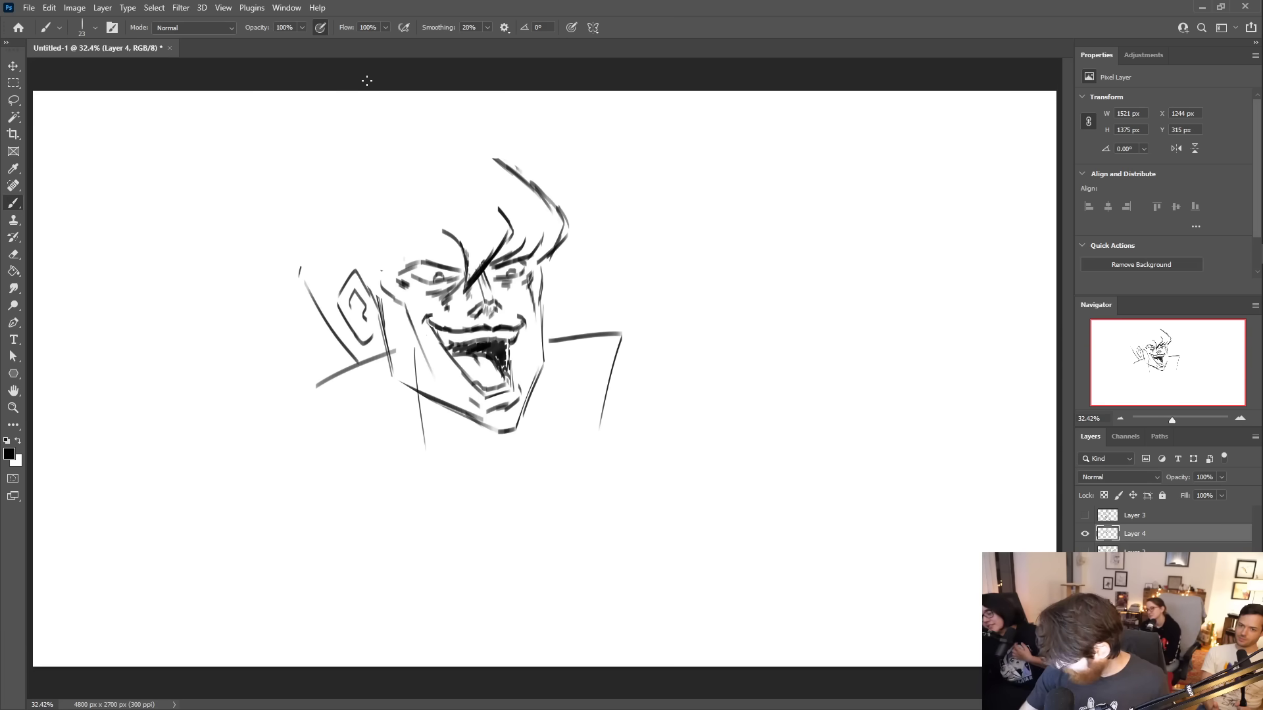
mouse_move(336, 166)
mouse_down()
mouse_move(351, 140)
mouse_move(399, 117)
mouse_move(474, 151)
mouse_up()
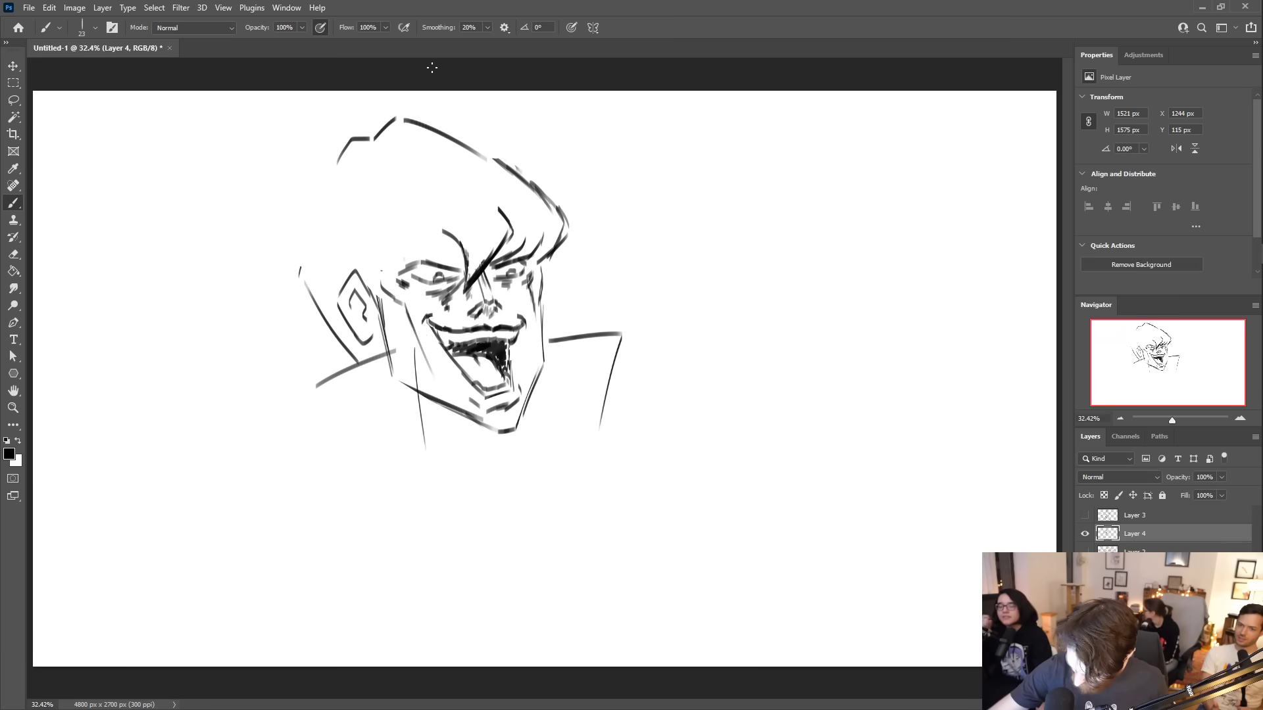
drag(402, 119, 483, 155)
mouse_move(379, 134)
mouse_down()
mouse_move(395, 119)
mouse_move(508, 164)
mouse_up()
drag(344, 151, 300, 259)
drag(347, 148, 298, 267)
drag(298, 269, 340, 333)
drag(298, 271, 345, 340)
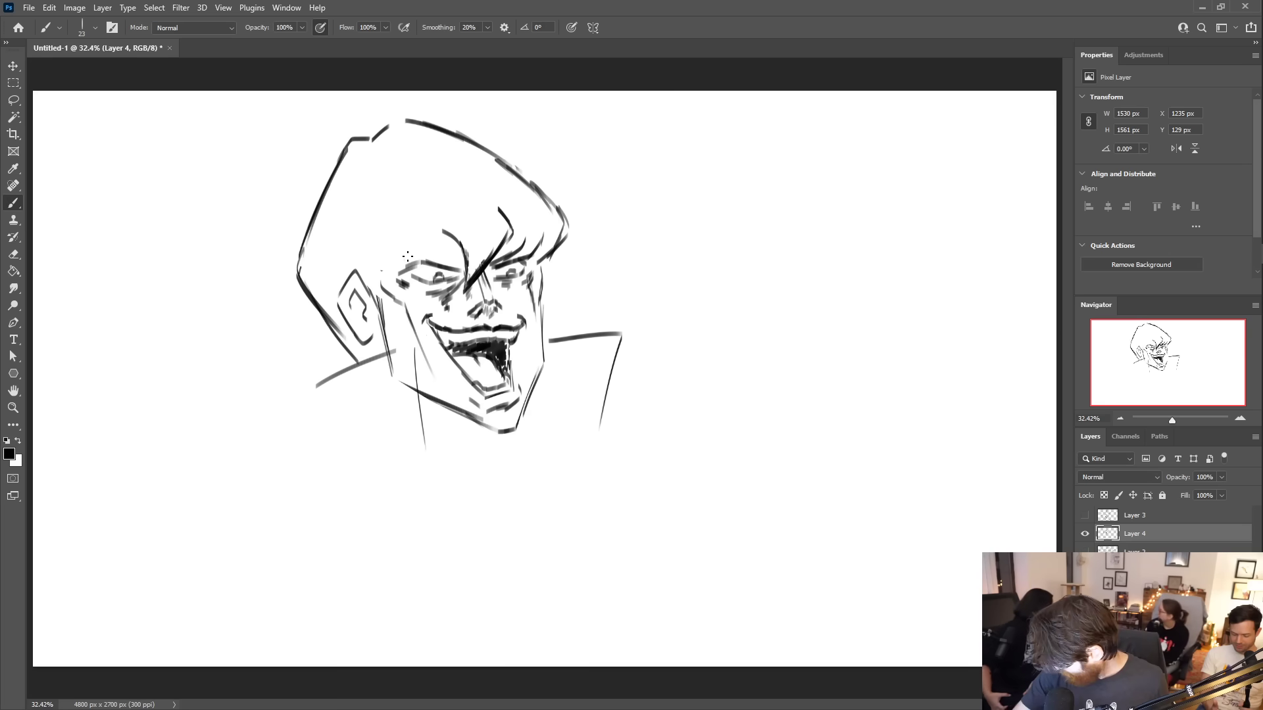
- Replace the curved strand above the nose with a jagged fringe running across the near brow to the ear
drag(403, 241, 463, 265)
key(ctrl+z)
key(ctrl+z)
key(ctrl+z)
key(ctrl+z)
key(ctrl+z)
key(ctrl+z)
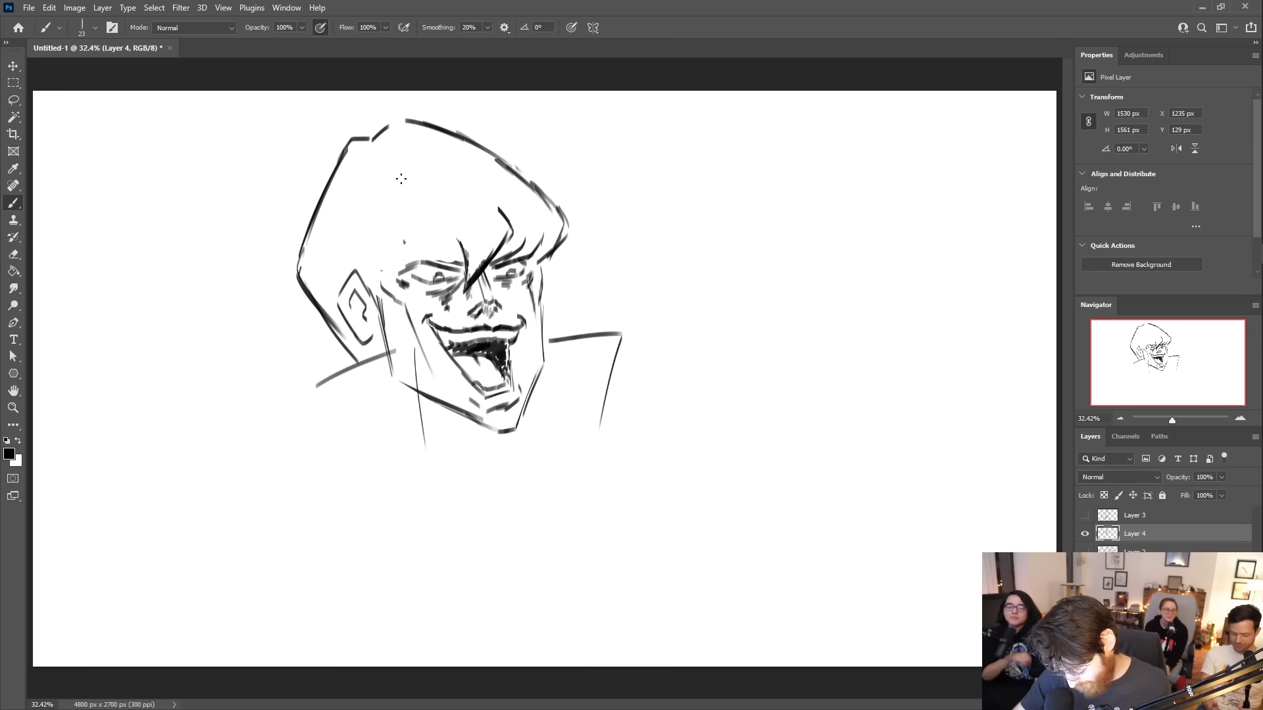
mouse_move(381, 270)
mouse_down()
mouse_move(409, 239)
mouse_move(408, 251)
mouse_move(453, 229)
mouse_move(443, 260)
mouse_move(461, 255)
mouse_move(469, 281)
mouse_move(491, 253)
mouse_up()
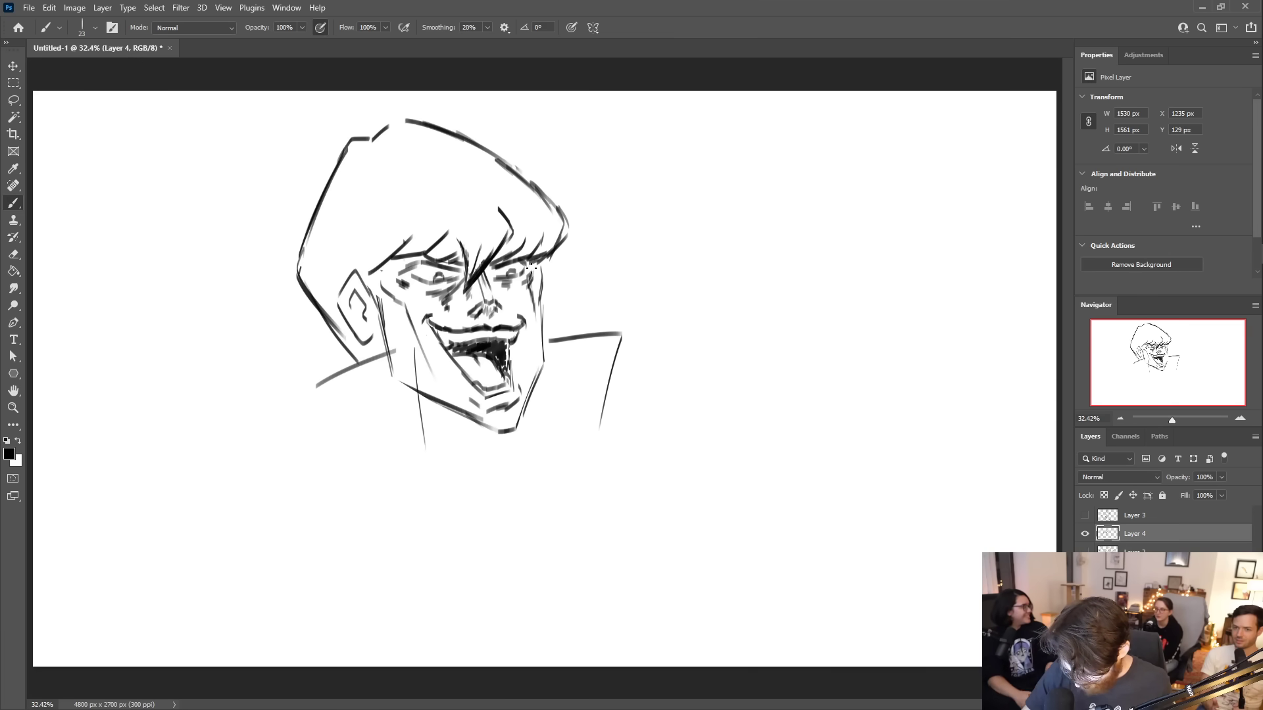
- Rework the far edge of the face and fill the area beside the far eye with black shadow
drag(530, 273, 541, 325)
drag(540, 269, 541, 314)
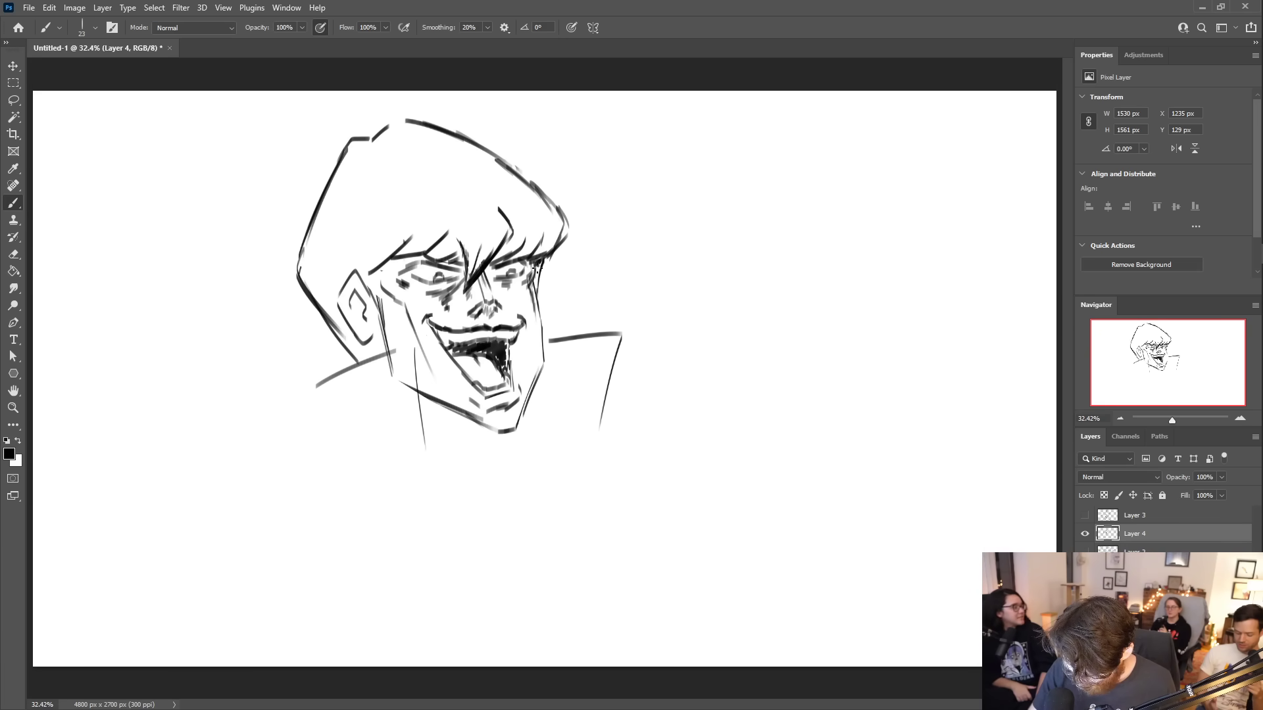
mouse_move(531, 267)
mouse_down()
mouse_move(539, 259)
mouse_move(534, 270)
mouse_up()
drag(527, 279, 537, 273)
mouse_move(536, 296)
mouse_down()
mouse_move(538, 275)
mouse_move(536, 310)
mouse_move(544, 266)
mouse_up()
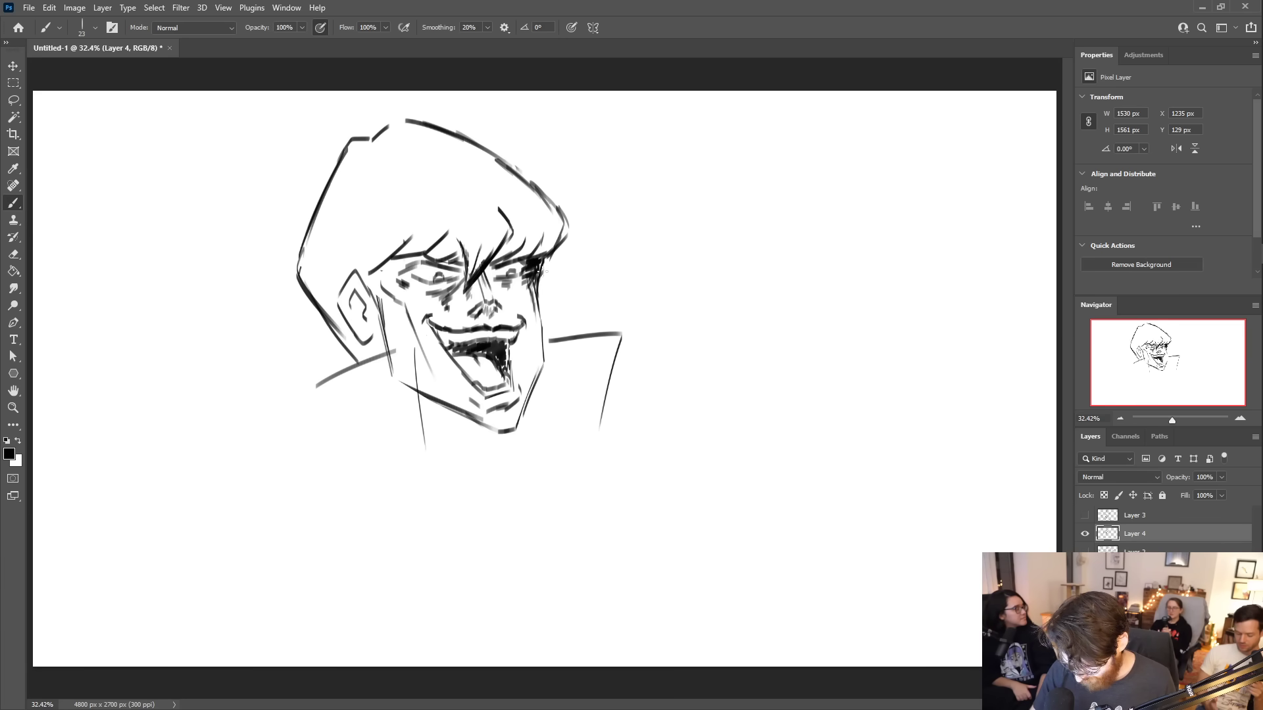
- Erase the doubled far cheek lines and redraw a single contour from the eye down to the chin
mouse_move(546, 275)
mouse_down()
mouse_move(542, 353)
mouse_move(534, 319)
mouse_up()
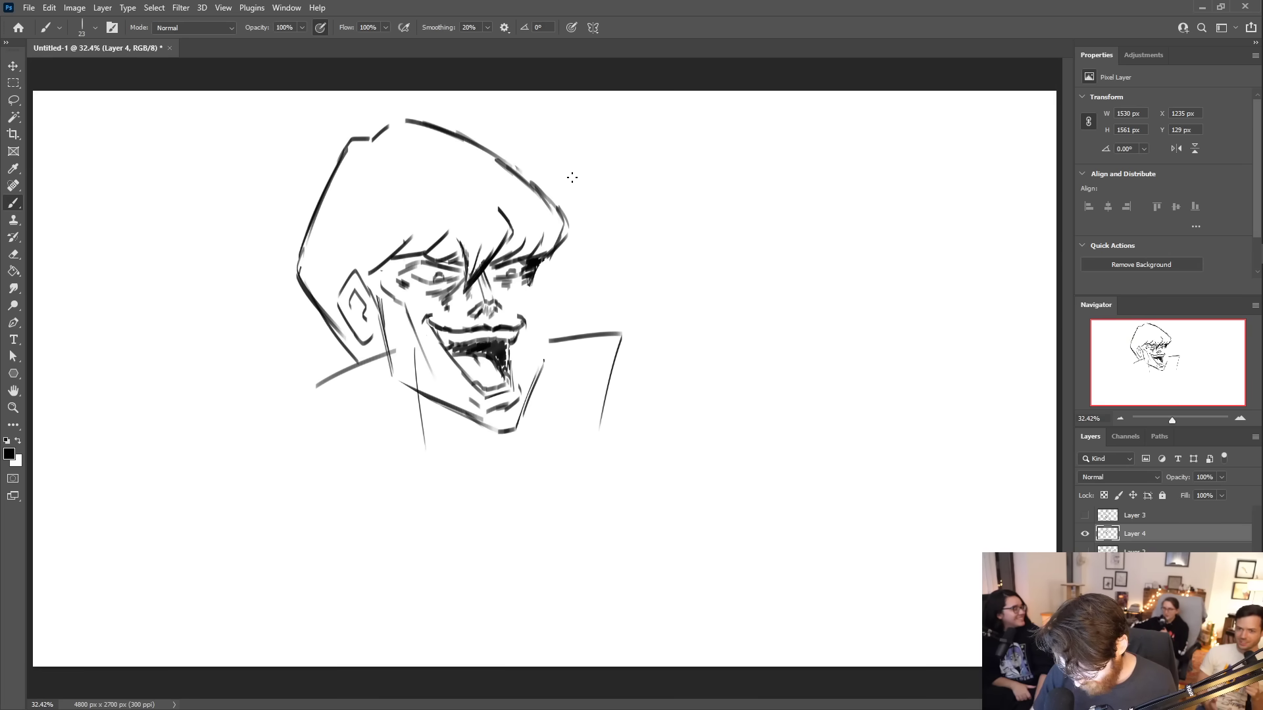
drag(538, 277, 529, 393)
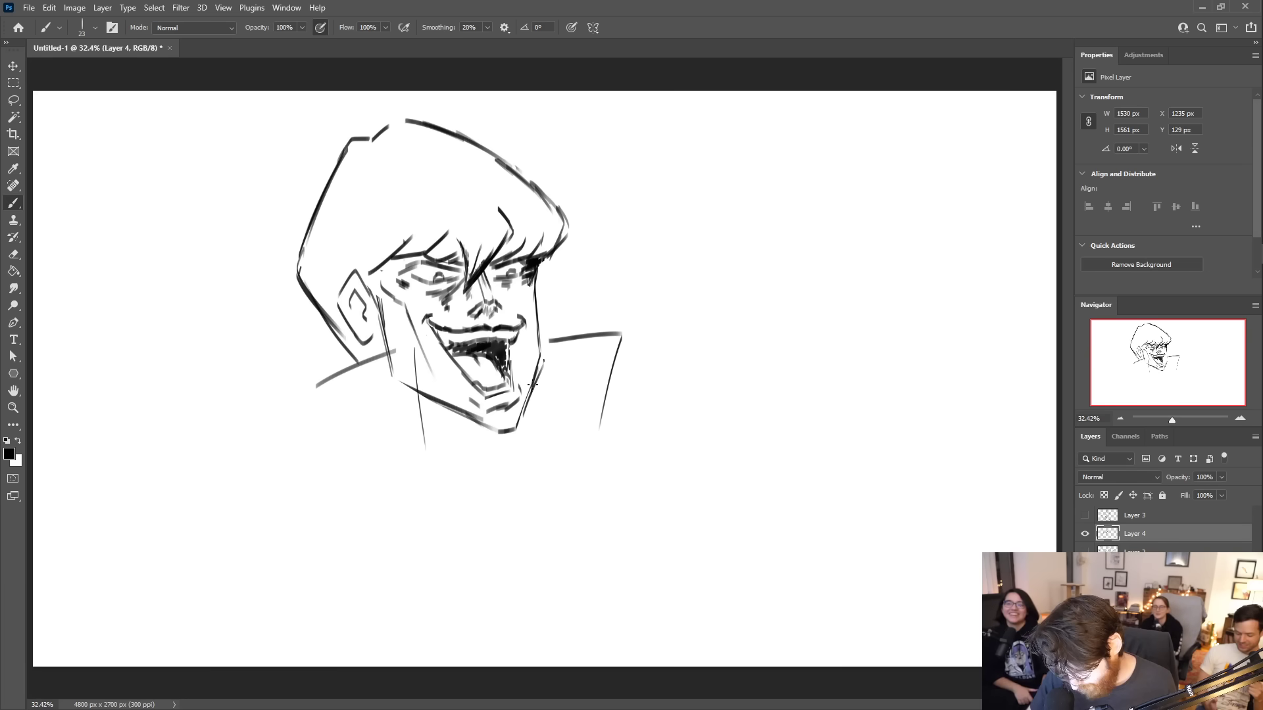
key(ctrl+z)
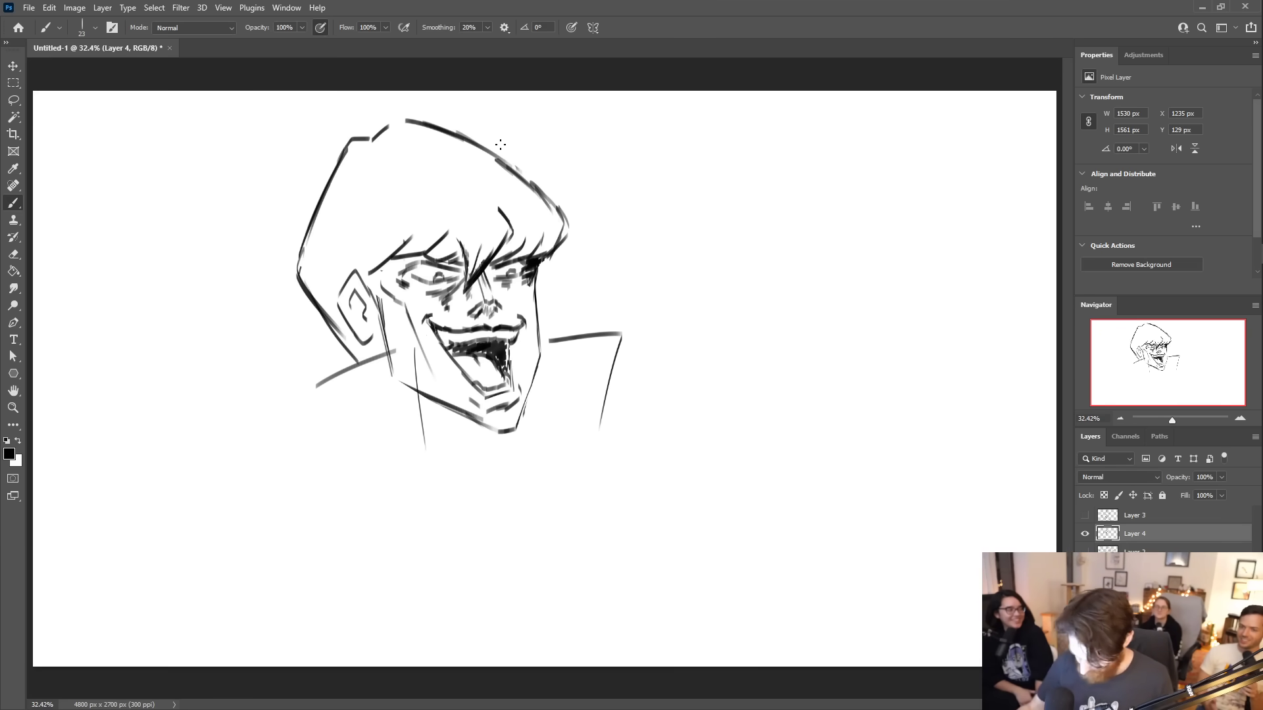
- Add short hatch strokes to the hair at the fringe and around the ear, and darken the shadow under the fringe
drag(509, 202, 529, 222)
mouse_move(381, 253)
mouse_down()
mouse_move(336, 324)
mouse_move(357, 351)
mouse_up()
drag(338, 321, 362, 354)
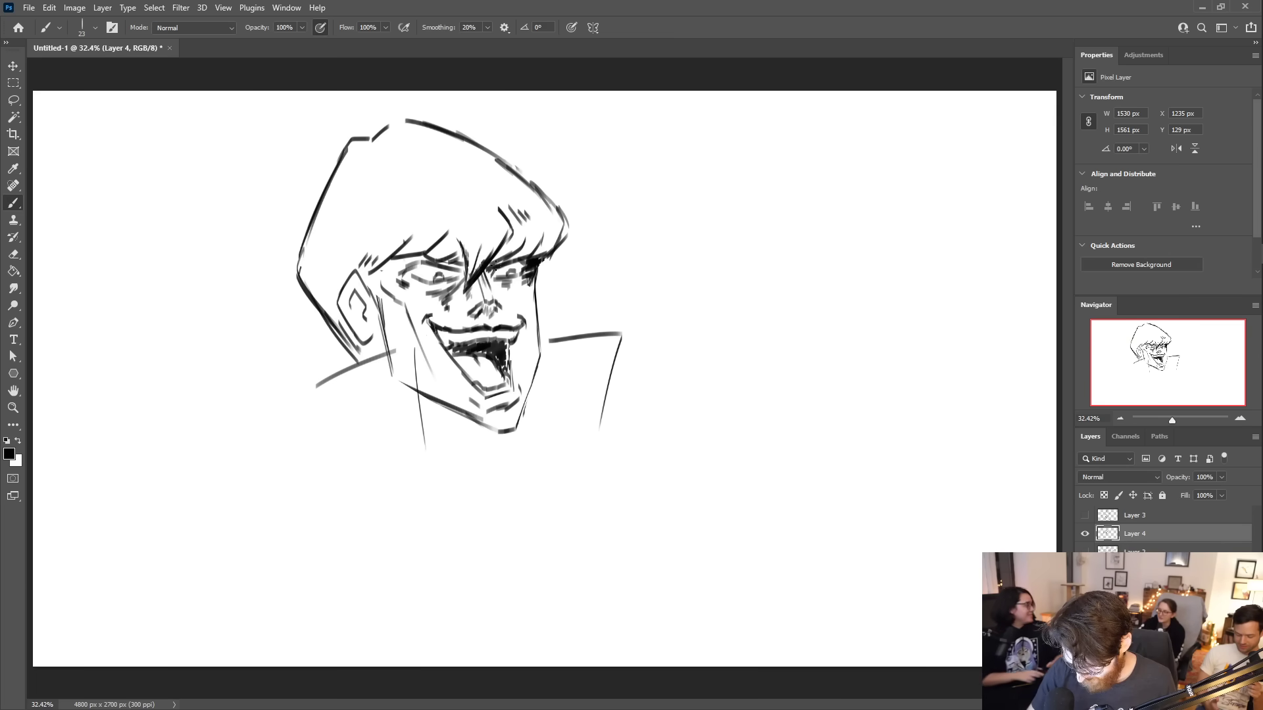
drag(460, 264, 399, 260)
mouse_move(530, 246)
mouse_down()
mouse_move(517, 263)
mouse_move(537, 255)
mouse_up()
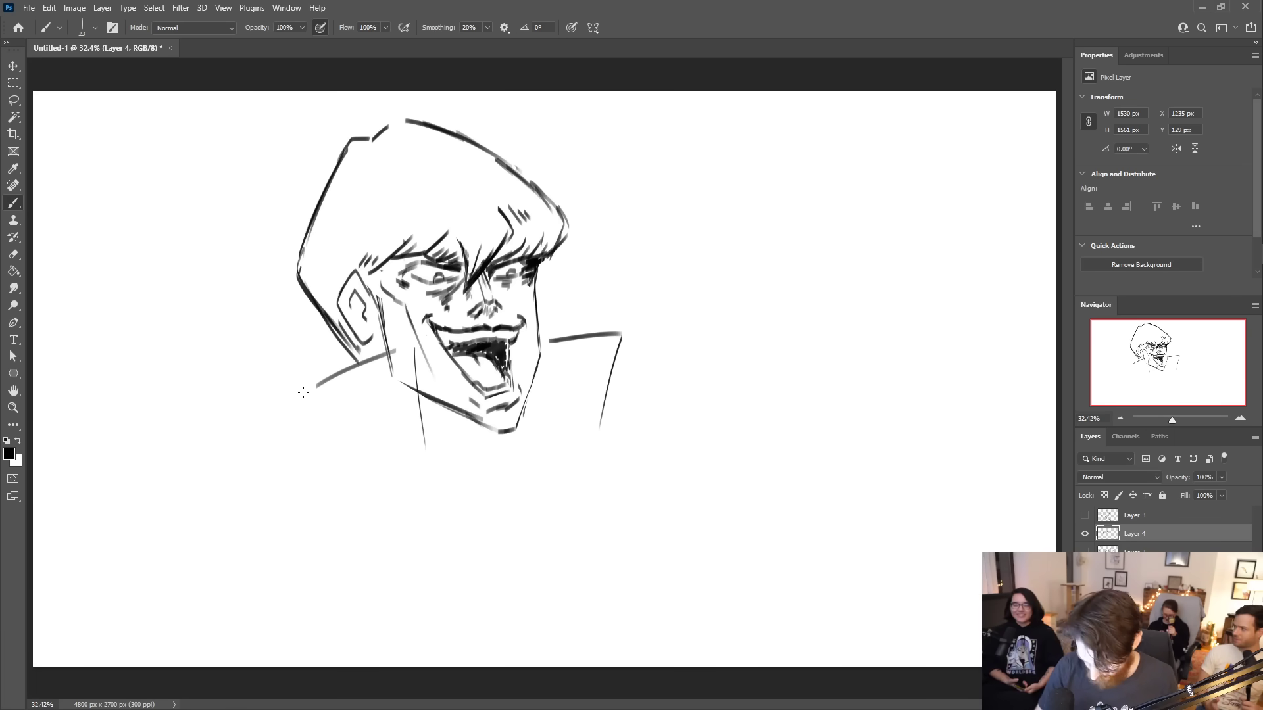
- Draw the tall open collar around the neck with its outer edge, upper rim and inner fold lines on both sides
drag(287, 410, 312, 474)
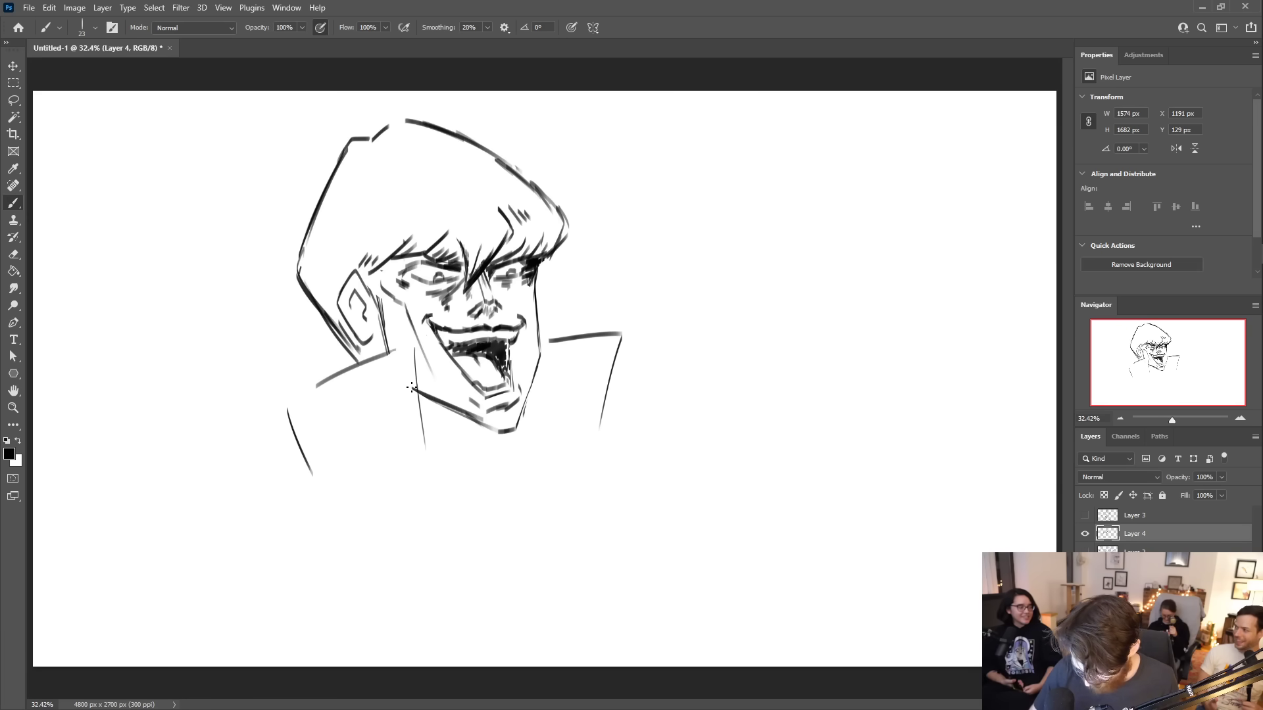
drag(535, 380, 538, 449)
mouse_move(288, 408)
mouse_down()
mouse_move(351, 372)
mouse_move(395, 445)
mouse_up()
mouse_move(386, 355)
mouse_down()
mouse_move(415, 342)
mouse_move(424, 405)
mouse_up()
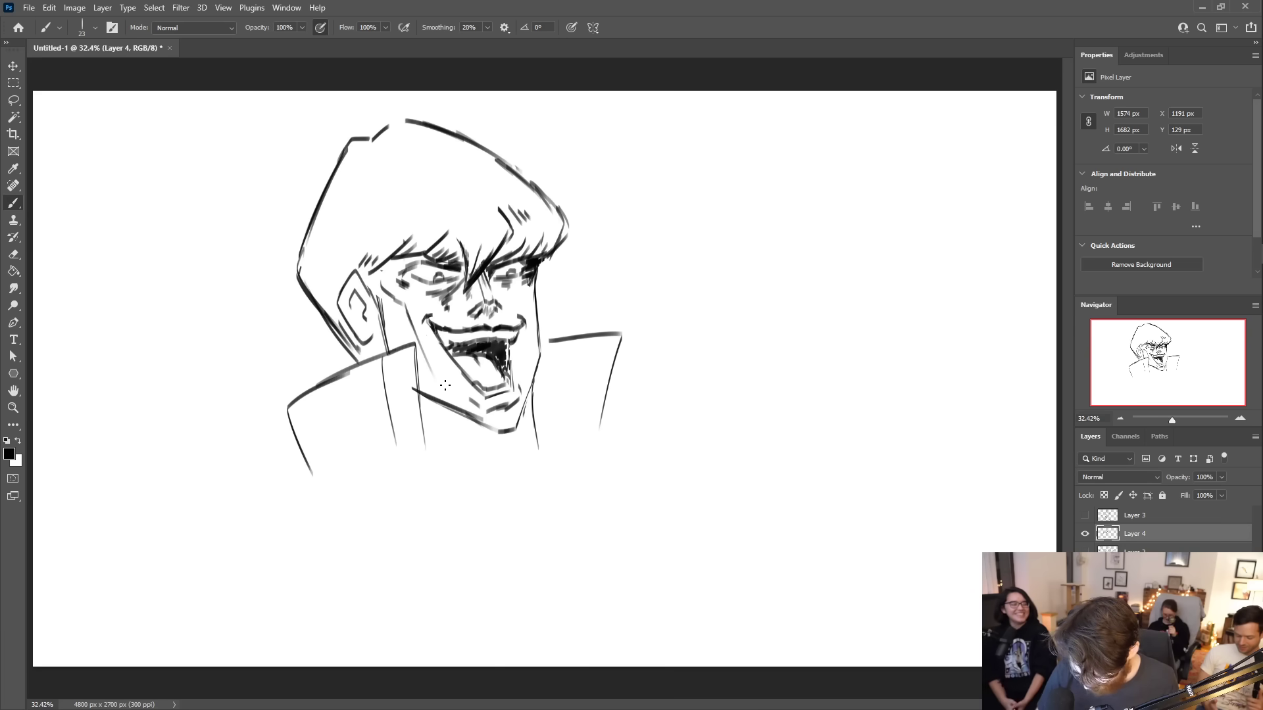
drag(570, 398, 580, 339)
- Draw the near shoulder below the collar, lengthen the collar's far edge, and redraw the far neck line
mouse_move(219, 541)
mouse_down()
mouse_move(227, 509)
mouse_move(328, 502)
mouse_move(333, 486)
mouse_up()
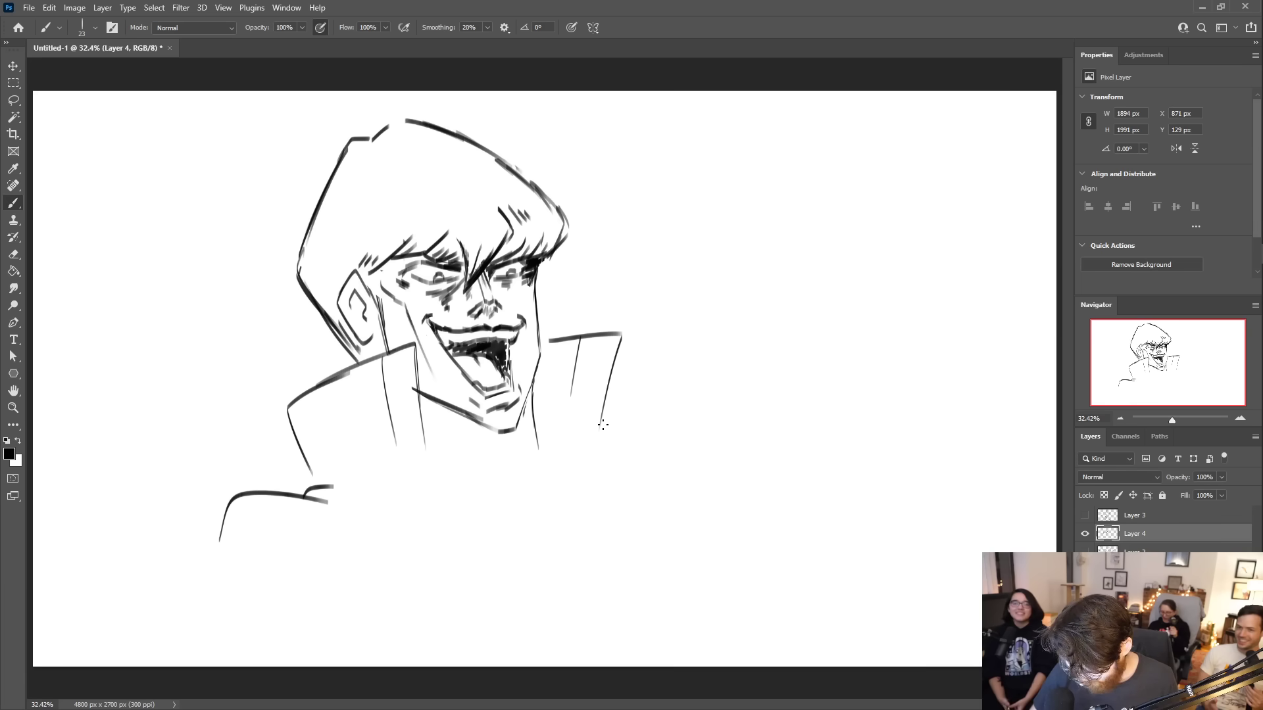
drag(603, 408, 597, 449)
mouse_move(534, 386)
mouse_down()
mouse_move(527, 451)
mouse_move(539, 449)
mouse_up()
drag(532, 388, 526, 459)
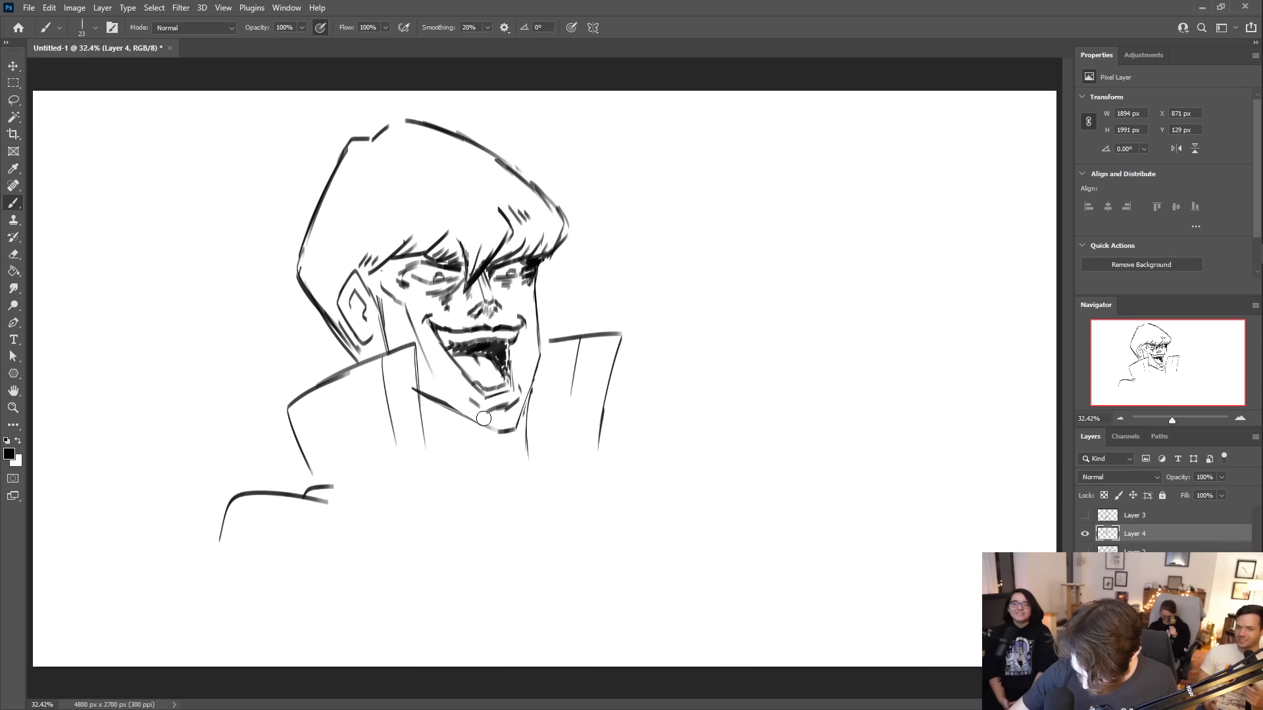
- Thicken the underside of the jaw and redraw the far cheek as a smoother contour down to the neck
mouse_move(421, 393)
mouse_down()
mouse_move(490, 434)
mouse_move(461, 418)
mouse_move(485, 428)
mouse_up()
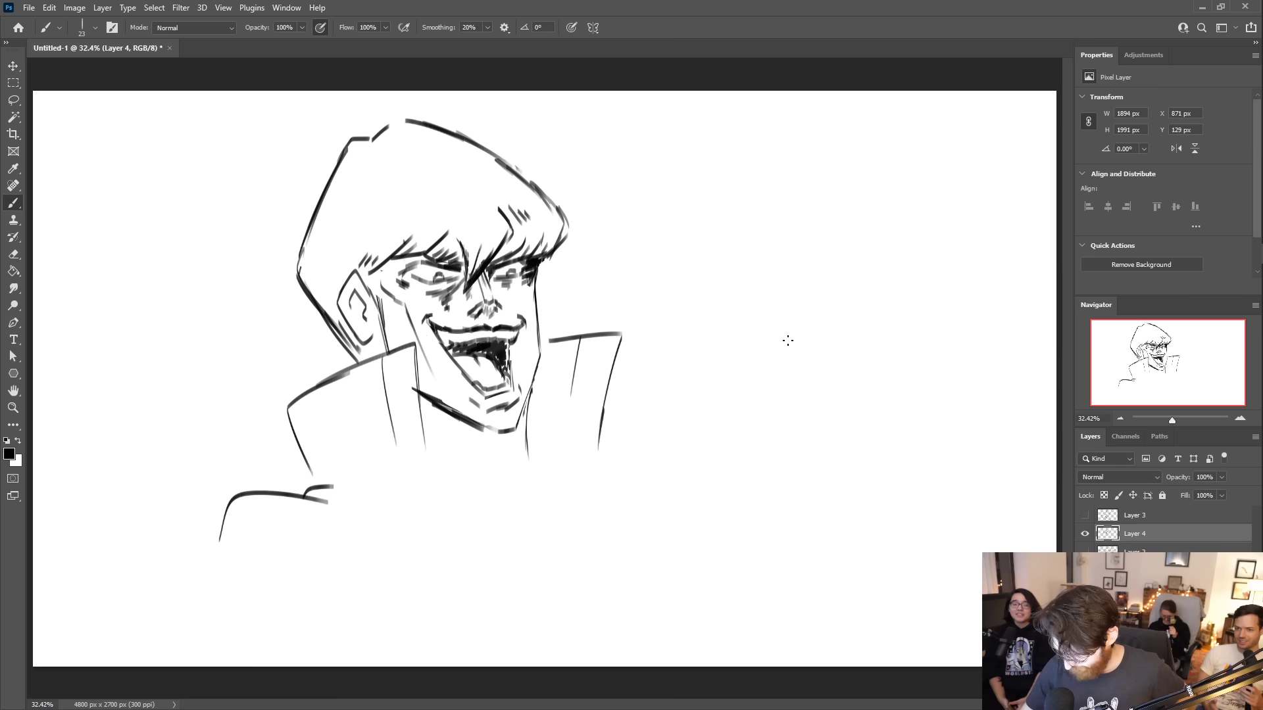
mouse_move(513, 234)
mouse_down()
mouse_move(488, 269)
mouse_move(512, 235)
mouse_up()
drag(740, 306, 776, 363)
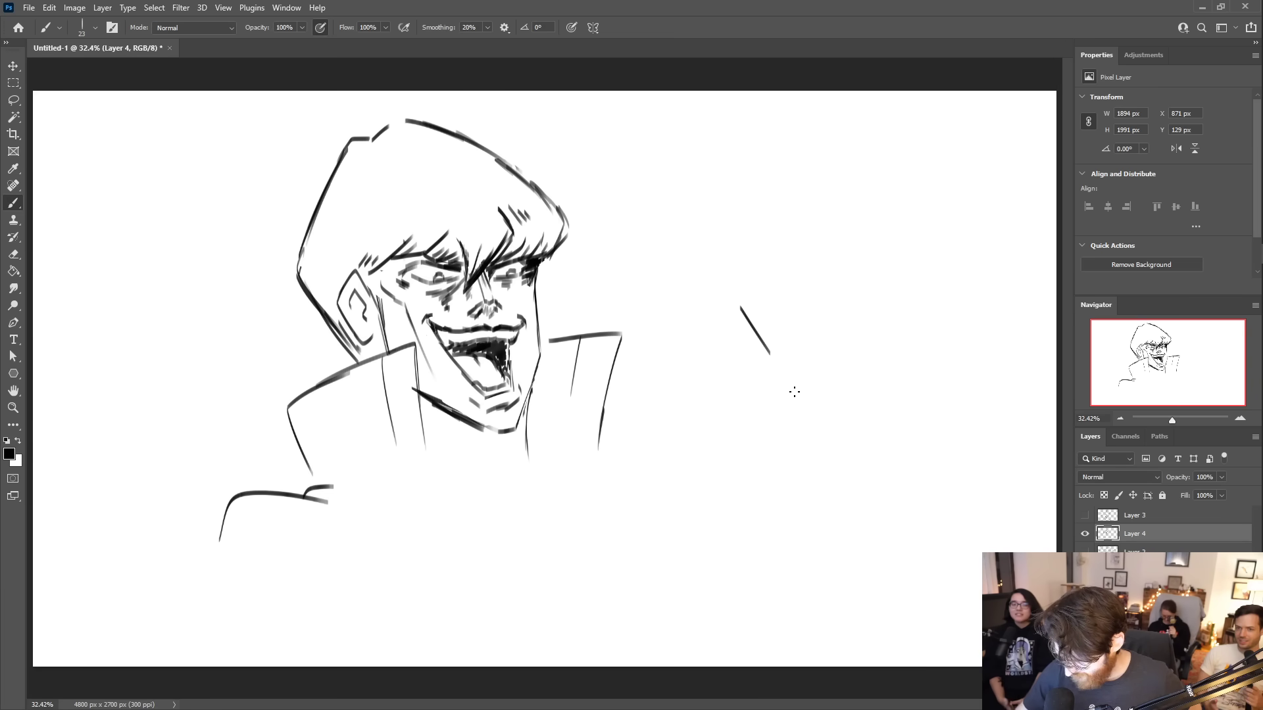
mouse_move(754, 315)
mouse_down()
mouse_move(821, 308)
mouse_move(746, 313)
mouse_move(801, 318)
mouse_up()
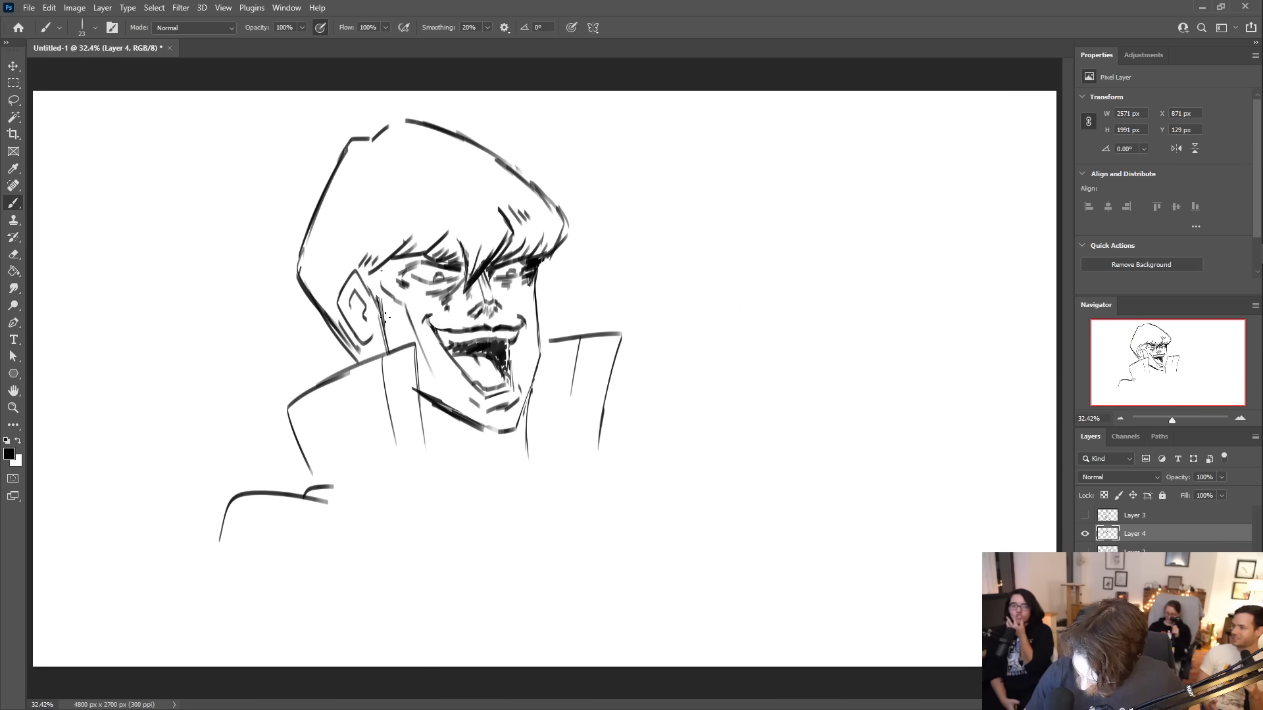
drag(540, 345, 532, 380)
drag(536, 296, 533, 388)
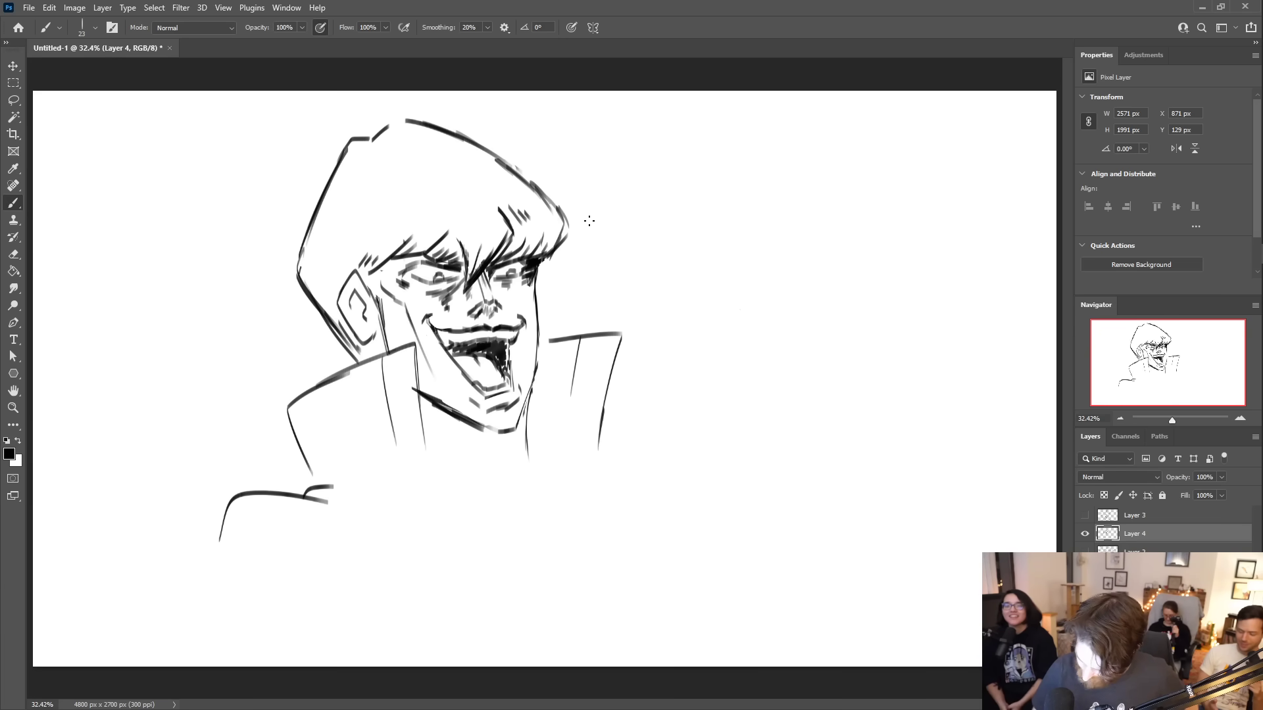
- Hatch the shadow under the fringe by the ear and the hair along the back of the head
drag(375, 281, 410, 250)
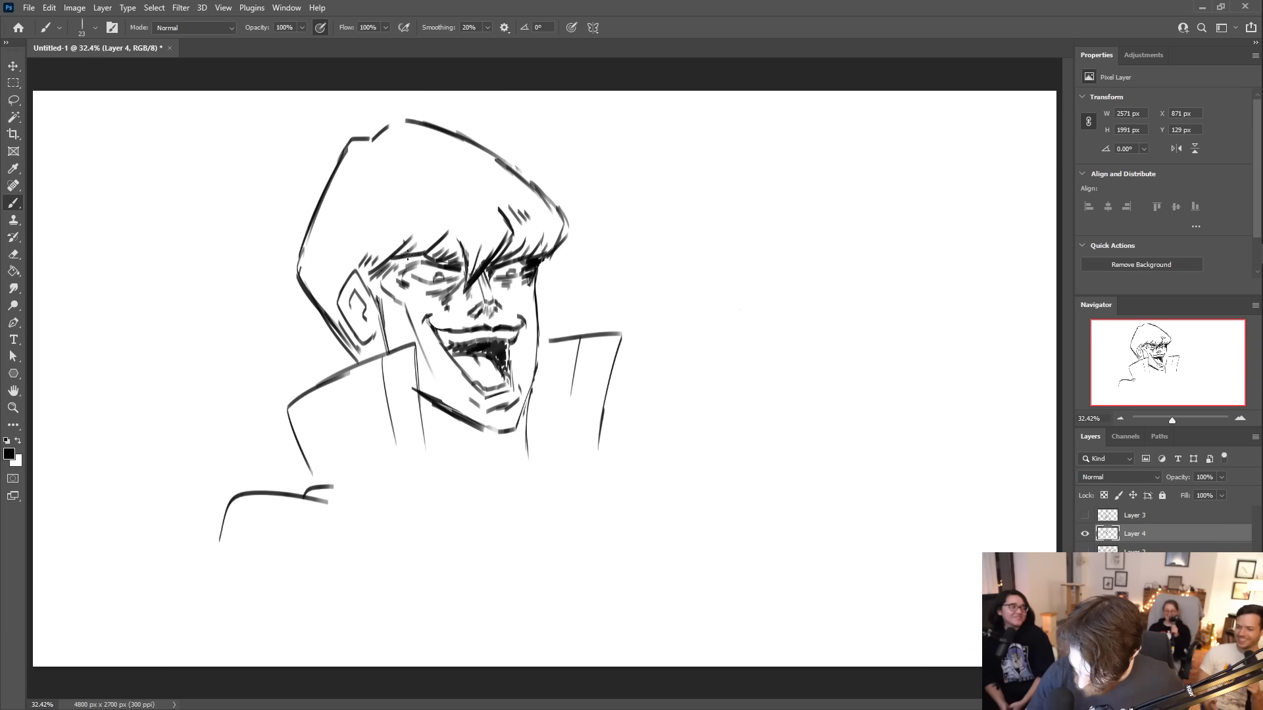
mouse_move(299, 273)
mouse_down()
mouse_move(326, 212)
mouse_move(304, 282)
mouse_move(319, 244)
mouse_up()
drag(309, 296, 321, 263)
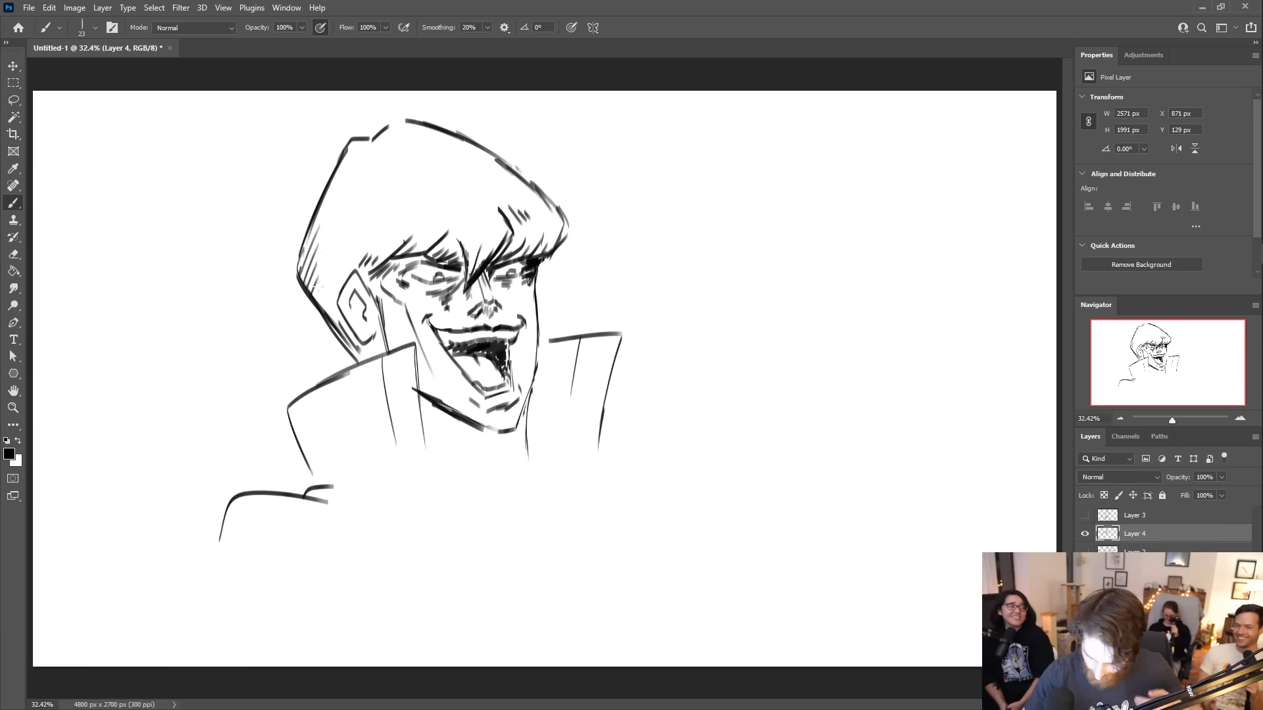
drag(322, 309, 330, 298)
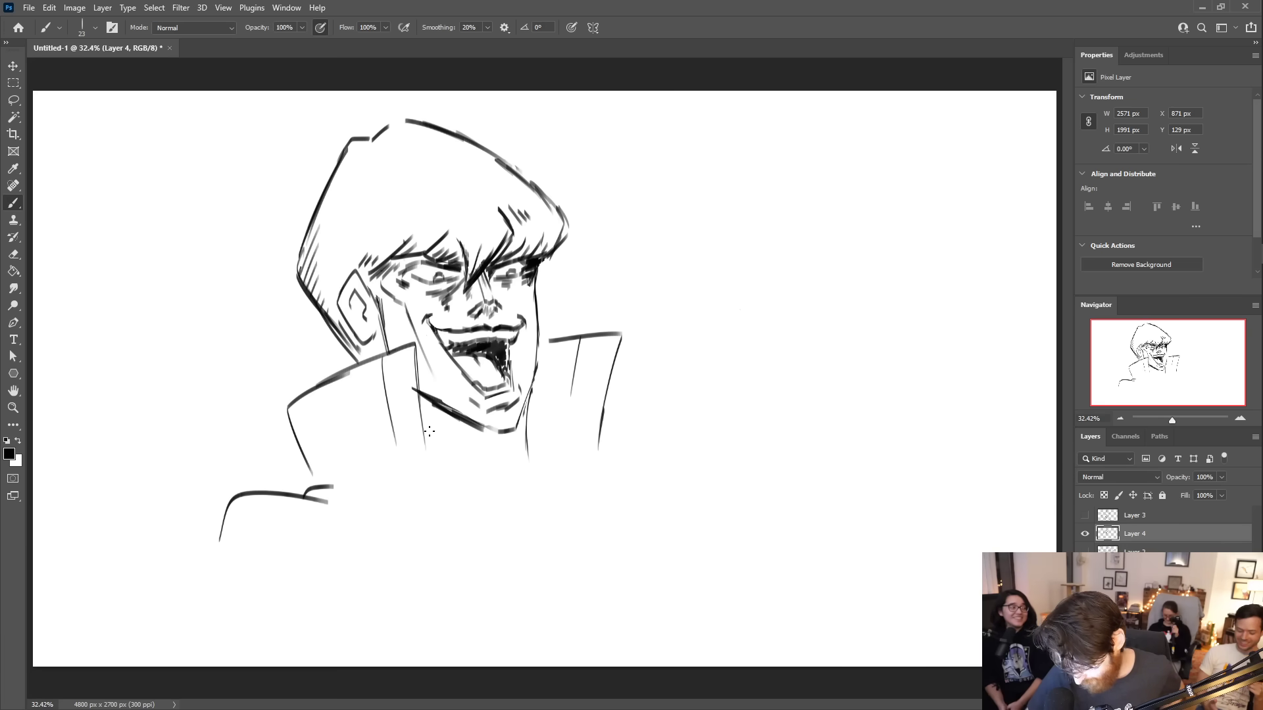
- Draw the lapel edges below both sides of the collar and the curved far shoulder line
mouse_move(422, 409)
mouse_down()
mouse_move(436, 479)
mouse_move(473, 480)
mouse_move(493, 543)
mouse_up()
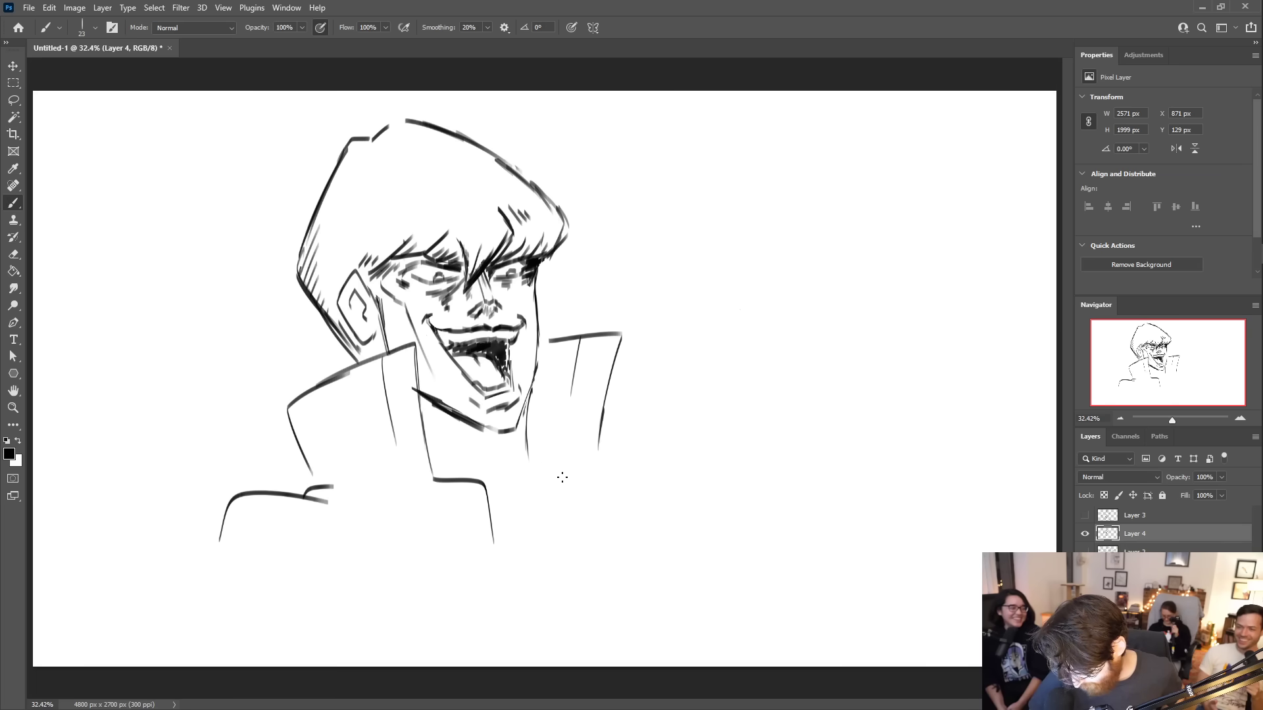
mouse_move(597, 449)
mouse_down()
mouse_move(617, 451)
mouse_move(590, 536)
mouse_up()
drag(597, 436, 674, 465)
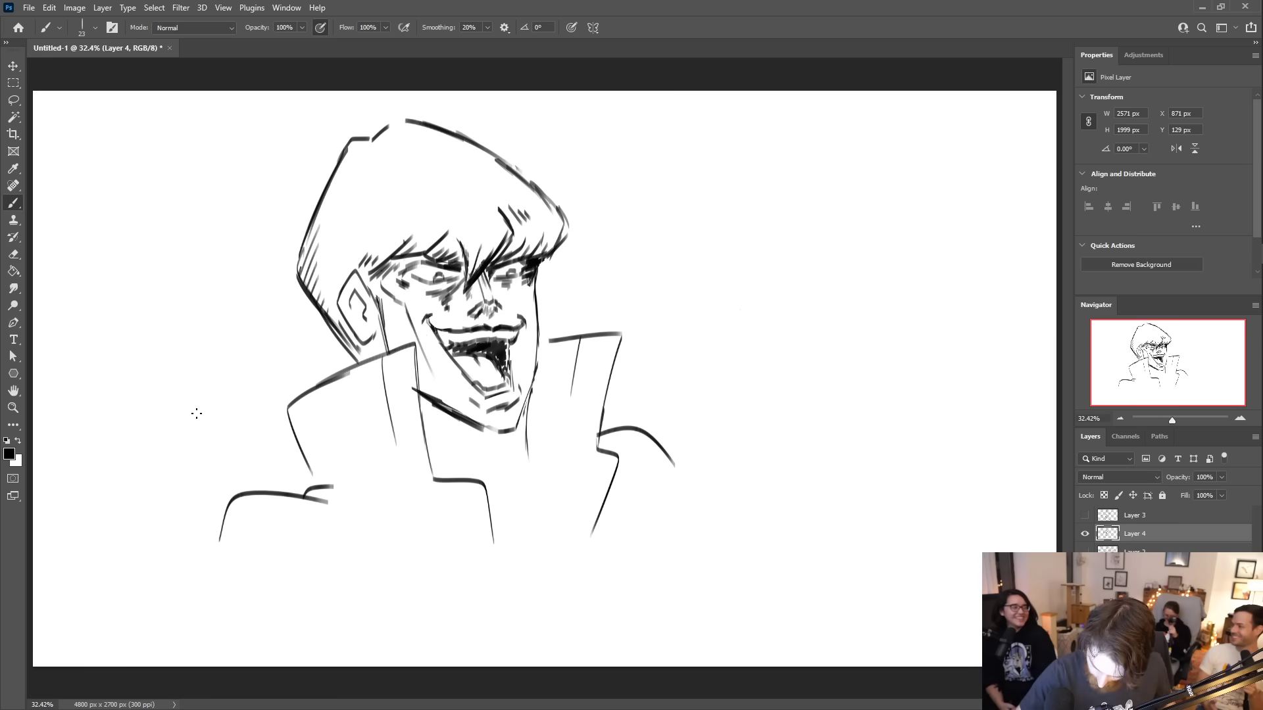
- Erase the rounded near shoulder and draw large peaked shoulder shapes on both sides of the coat
drag(302, 494, 228, 511)
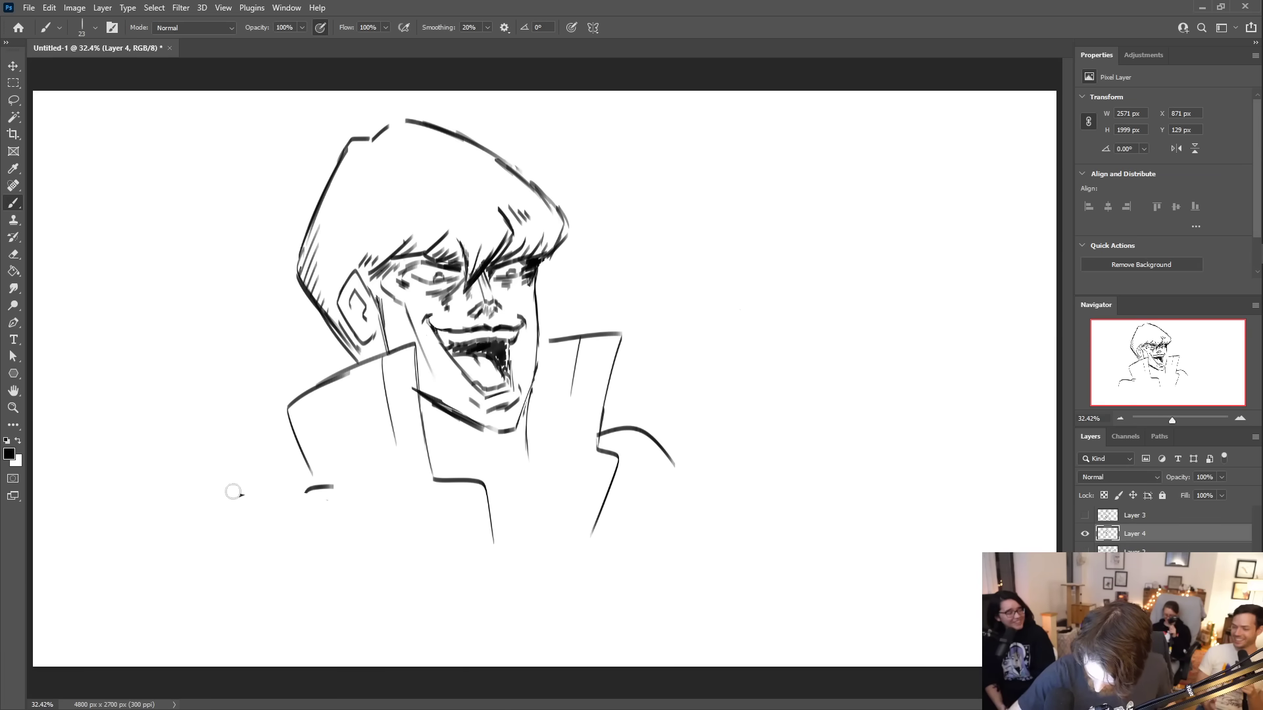
drag(160, 559, 228, 419)
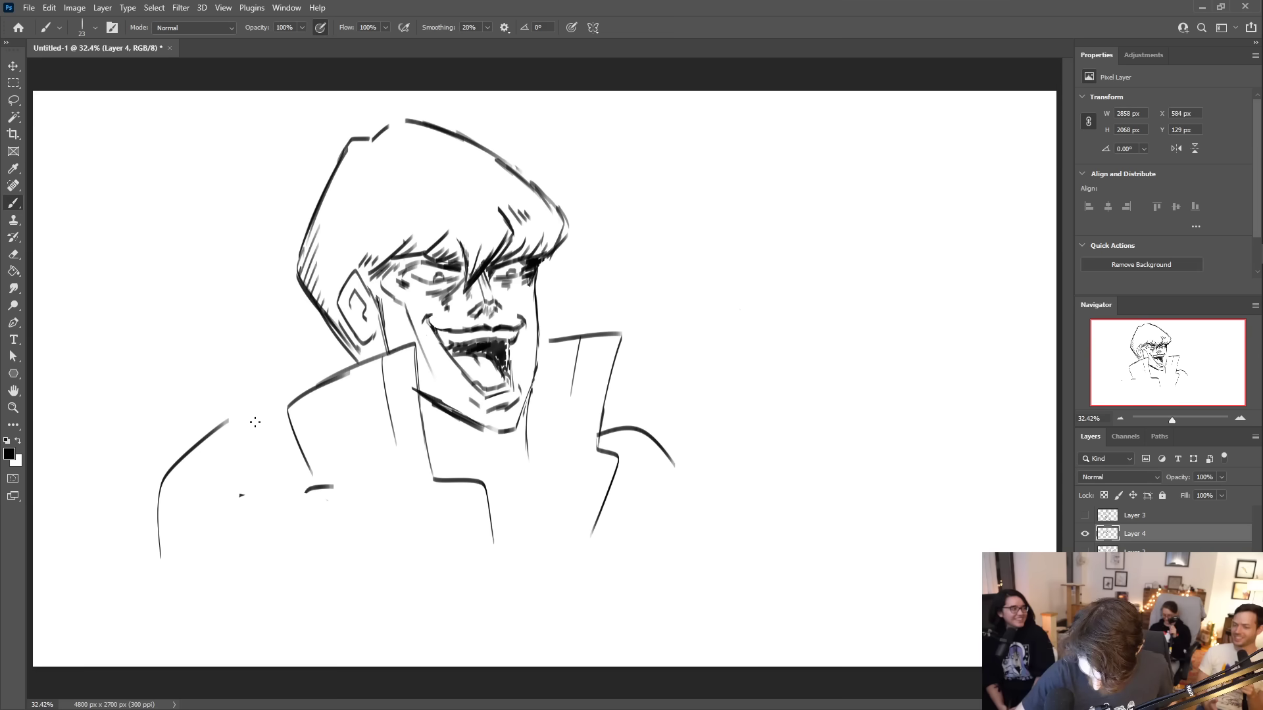
key(ctrl+z)
drag(140, 520, 134, 578)
mouse_move(170, 474)
mouse_down()
mouse_move(199, 449)
mouse_move(286, 493)
mouse_move(308, 522)
mouse_move(290, 498)
mouse_up()
mouse_move(649, 433)
mouse_down()
mouse_move(683, 395)
mouse_move(682, 436)
mouse_move(652, 413)
mouse_move(681, 381)
mouse_up()
key(ctrl+z)
key(ctrl+z)
mouse_move(689, 378)
mouse_down()
mouse_move(771, 455)
mouse_move(766, 484)
mouse_up()
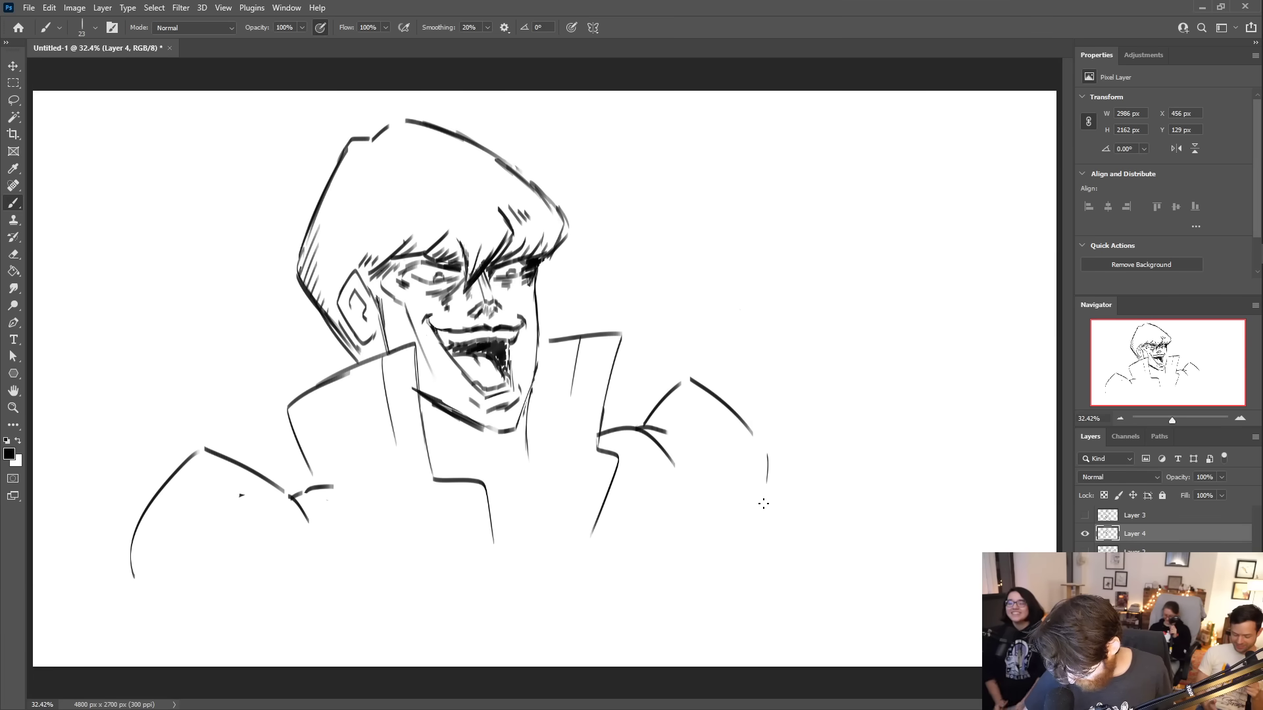
- Draw the near arm lines under the shoulder, lengthen both lapel edges and outline the far upper arm
drag(161, 595, 132, 657)
mouse_move(206, 578)
mouse_down()
mouse_move(270, 610)
mouse_move(289, 648)
mouse_up()
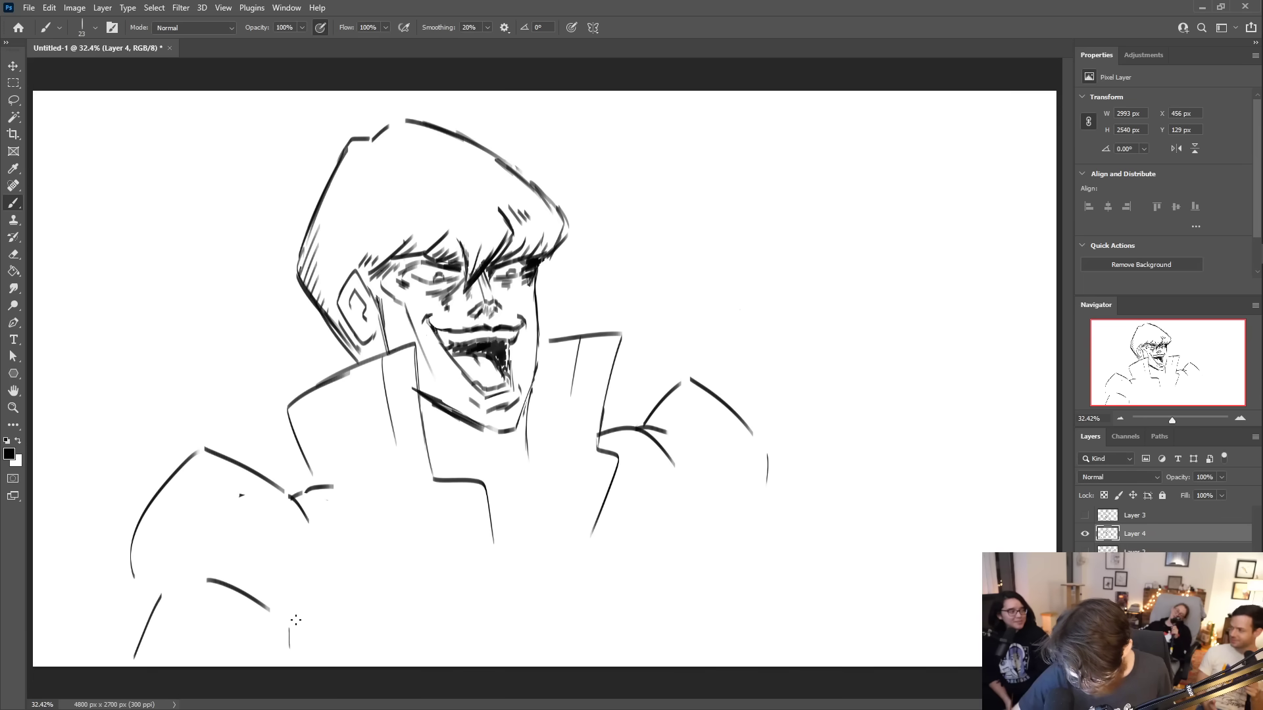
drag(498, 528, 505, 585)
drag(595, 529, 574, 611)
drag(697, 503, 707, 638)
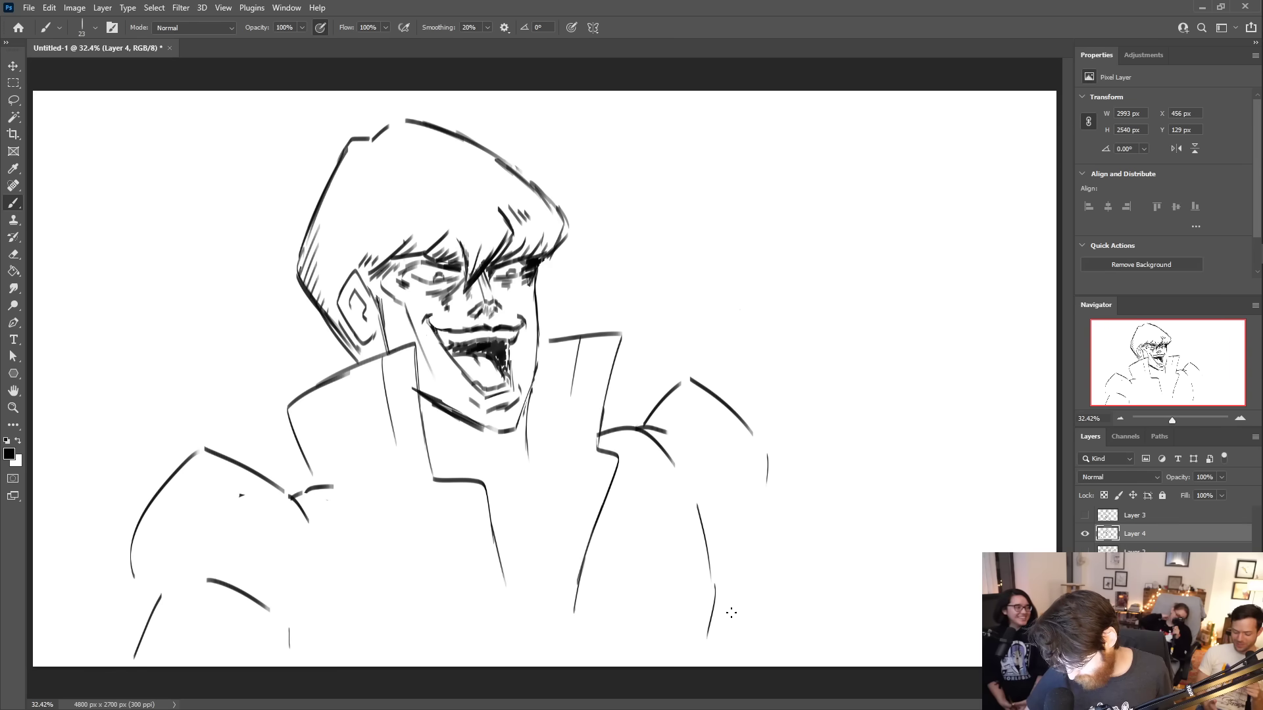
drag(768, 466, 765, 539)
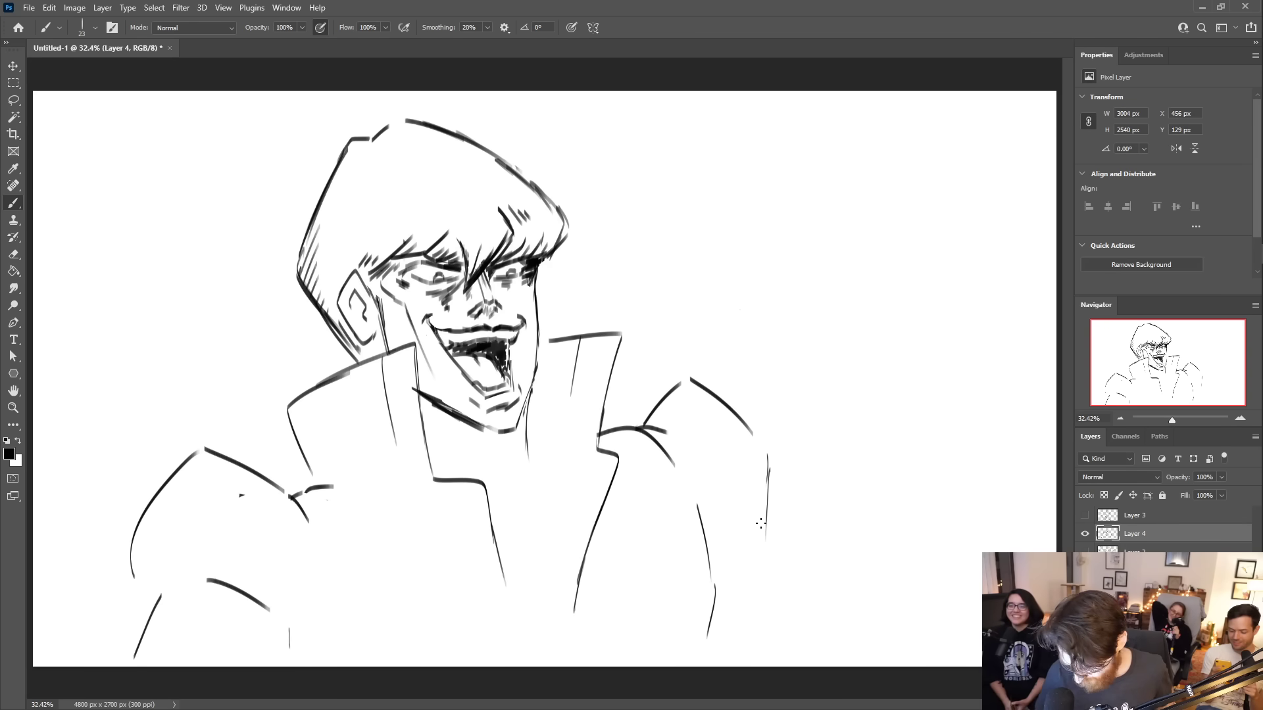
- Add neck shadow and collarbone lines, and draw fold lines across the chest and near shoulder
mouse_move(434, 419)
mouse_down()
mouse_move(501, 477)
mouse_move(453, 416)
mouse_move(454, 427)
mouse_move(524, 429)
mouse_move(530, 503)
mouse_move(527, 453)
mouse_move(565, 498)
mouse_move(559, 524)
mouse_up()
drag(497, 548, 519, 617)
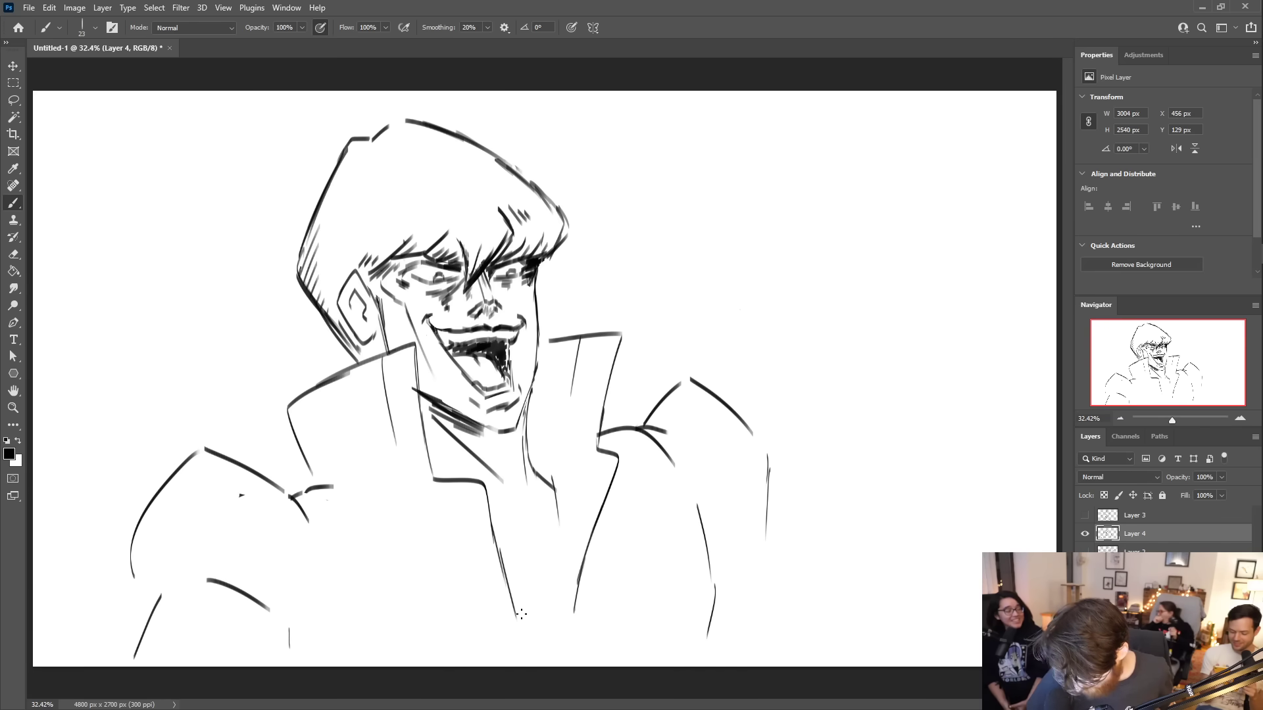
mouse_move(198, 564)
mouse_down()
mouse_move(271, 560)
mouse_move(254, 535)
mouse_move(276, 518)
mouse_move(421, 518)
mouse_up()
drag(609, 516, 677, 494)
mouse_move(426, 511)
mouse_down()
mouse_move(469, 524)
mouse_move(496, 559)
mouse_up()
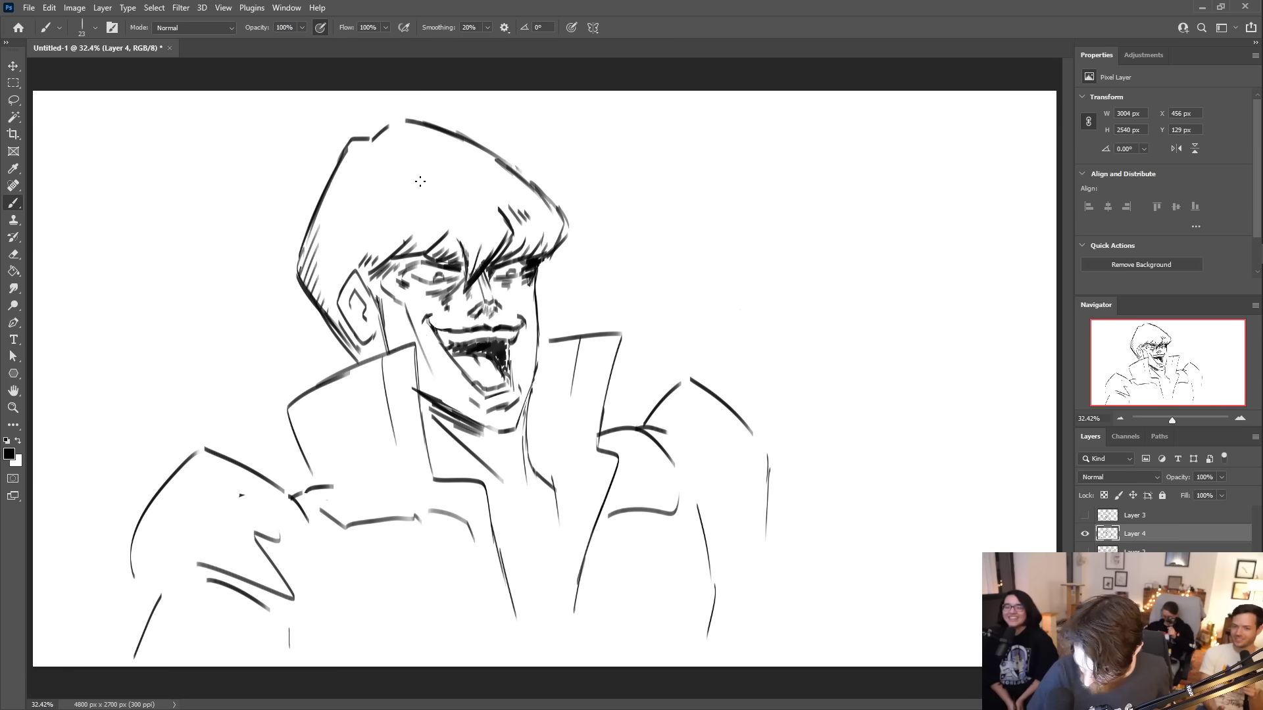
- Add a short lock in front of the ear and hair strands falling beside the far temple
drag(381, 275, 378, 299)
drag(544, 267, 537, 306)
mouse_move(554, 253)
mouse_down()
mouse_move(540, 298)
mouse_move(544, 286)
mouse_up()
- Redraw the crown and far side of the hair with a more angular contour, and darken the back of the head
mouse_move(421, 122)
mouse_down()
mouse_move(524, 170)
mouse_move(559, 219)
mouse_up()
key(ctrl+z)
key(ctrl+z)
key(ctrl+z)
key(ctrl+z)
key(ctrl+z)
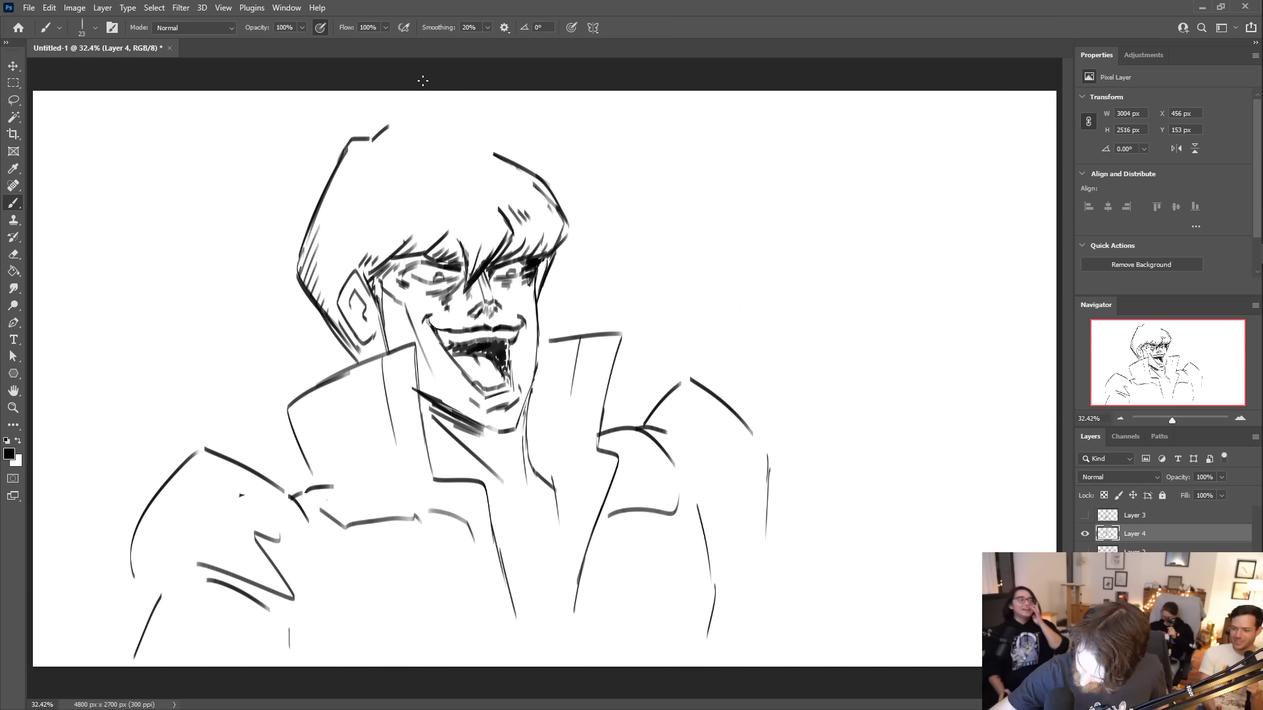
mouse_move(392, 125)
mouse_down()
mouse_move(416, 117)
mouse_move(496, 152)
mouse_up()
mouse_move(338, 167)
mouse_down()
mouse_move(291, 283)
mouse_move(327, 327)
mouse_up()
mouse_move(290, 283)
mouse_down()
mouse_move(348, 354)
mouse_move(295, 262)
mouse_up()
drag(325, 321, 289, 254)
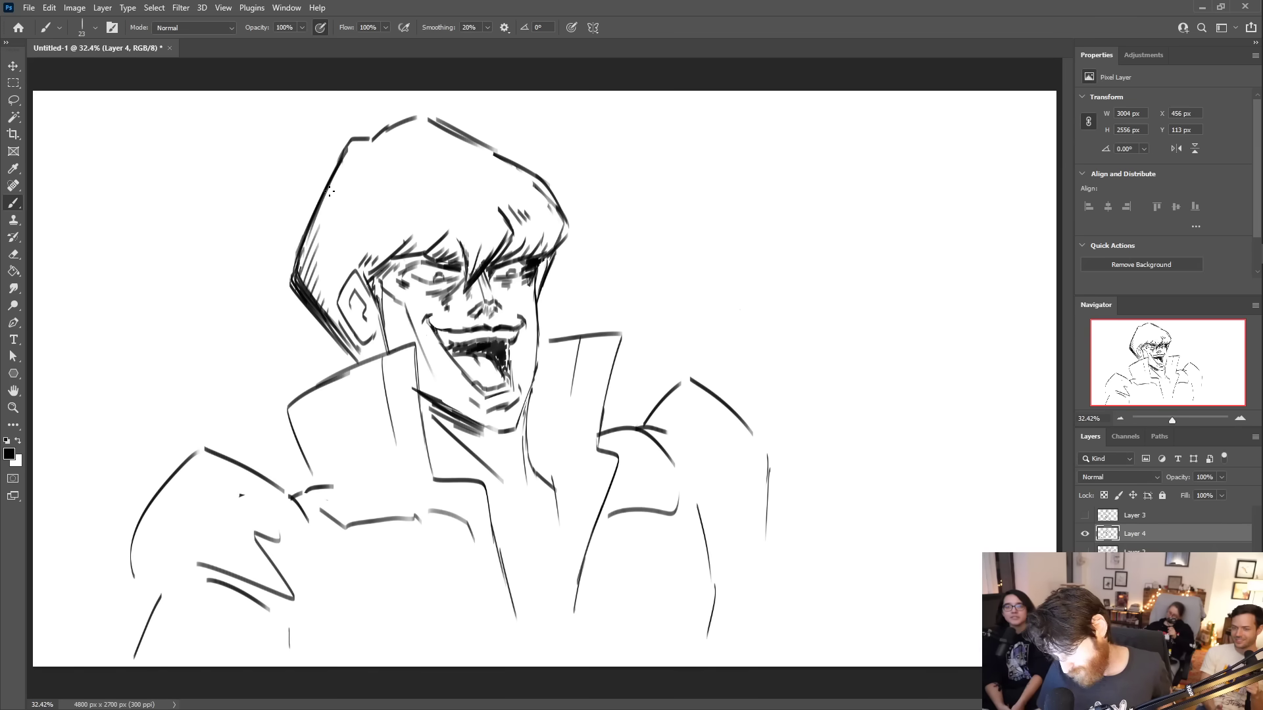
- Rework the face edge and the lock of hair in front of the ear
mouse_move(374, 287)
mouse_down()
mouse_move(390, 327)
mouse_move(388, 315)
mouse_up()
key(ctrl+z)
key(ctrl+z)
key(ctrl+z)
key(ctrl+z)
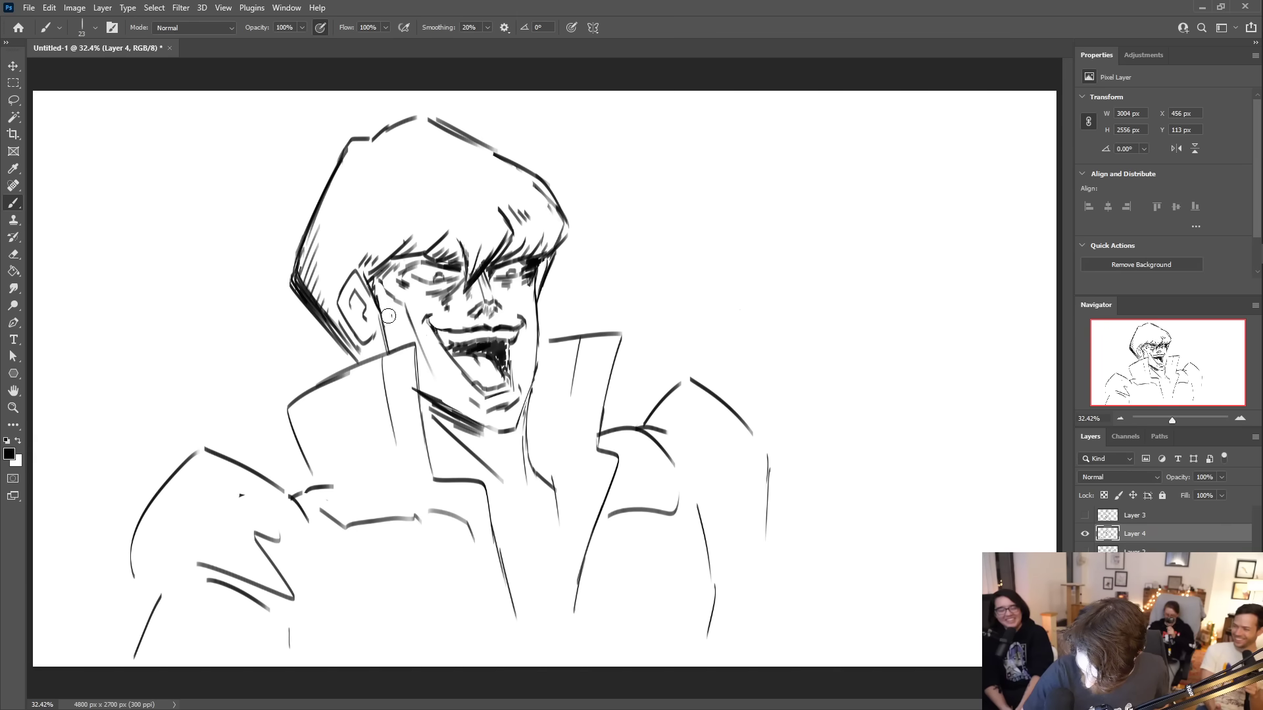
drag(382, 271, 389, 329)
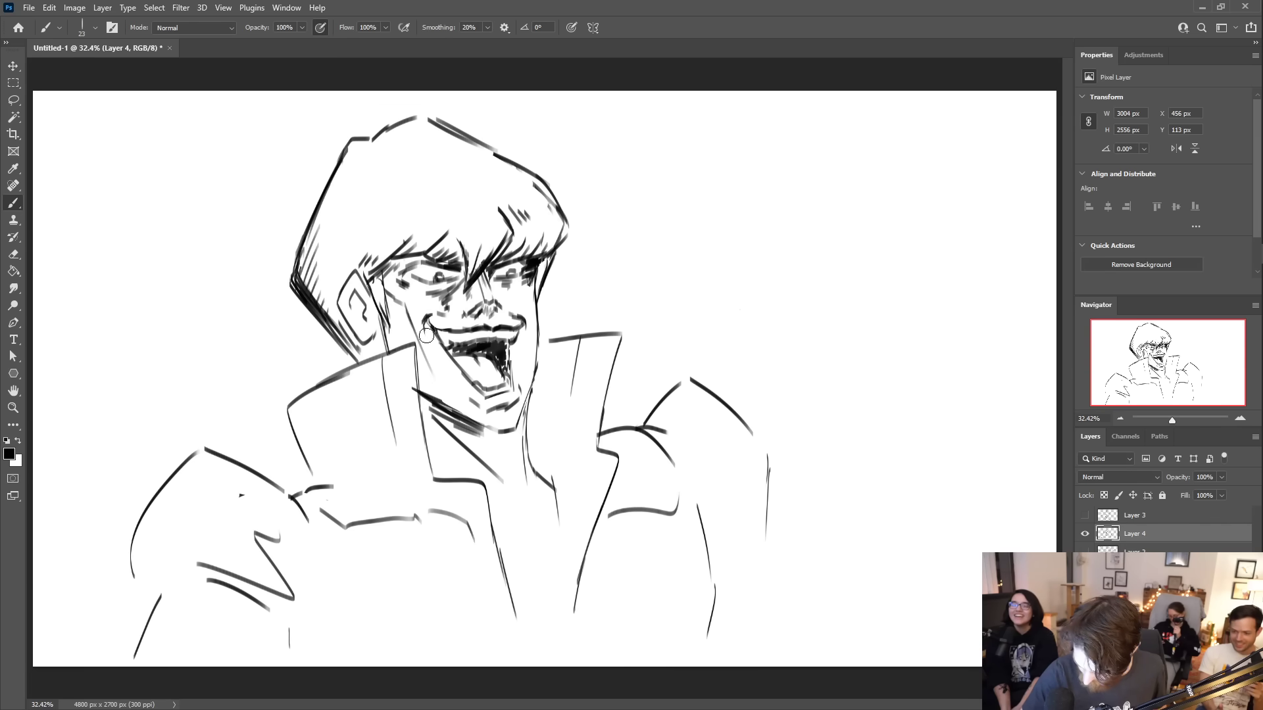
- Thicken the chin's underside and darken the far jaw contour
drag(469, 424, 515, 428)
drag(498, 433, 518, 427)
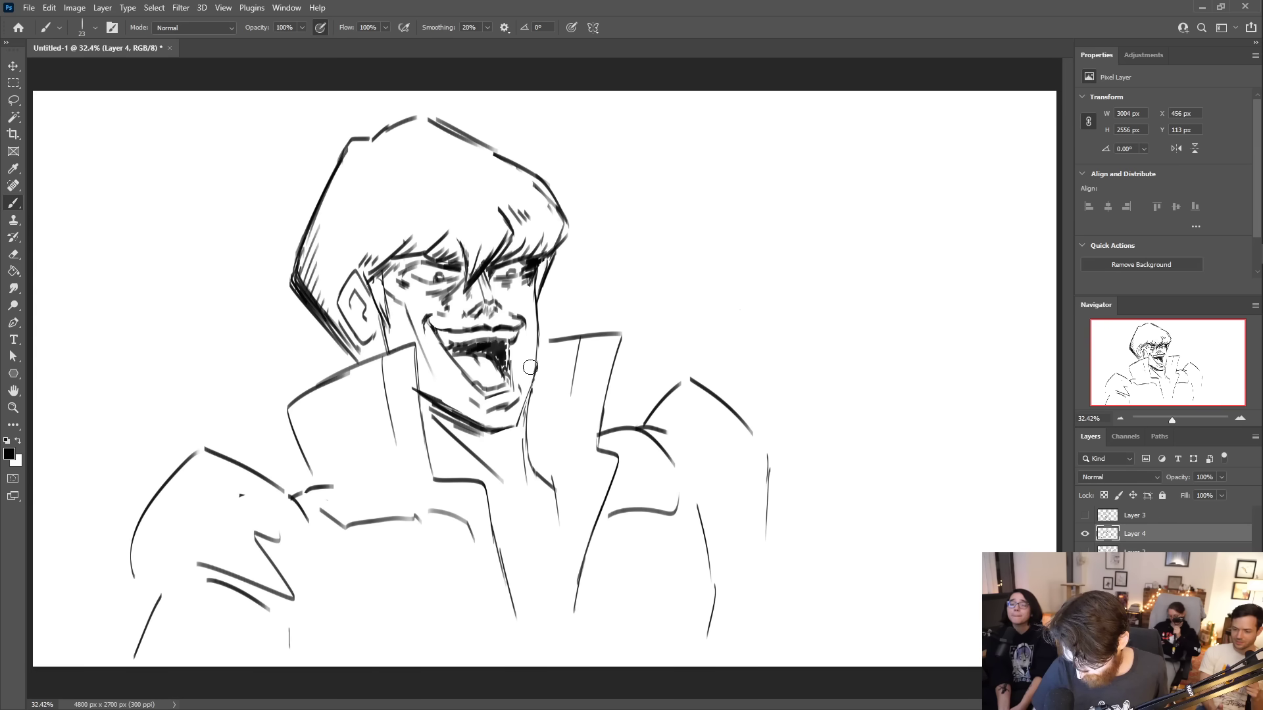
drag(490, 432, 515, 430)
mouse_move(490, 433)
mouse_down()
mouse_move(517, 427)
mouse_move(532, 388)
mouse_up()
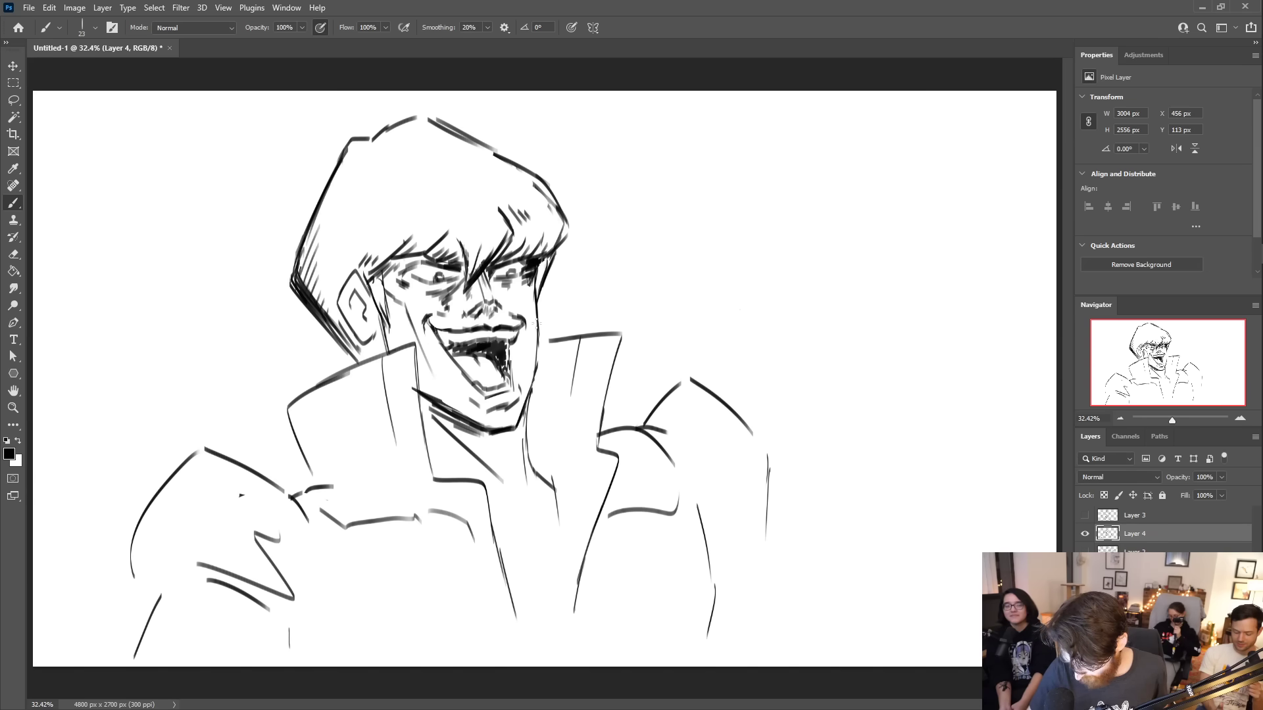
- Extend the collar's far rim to the cheek, strengthen the near collar edges and hatch shadows inside both sides
drag(537, 343, 569, 338)
mouse_move(414, 352)
mouse_down()
mouse_move(421, 422)
mouse_move(414, 396)
mouse_up()
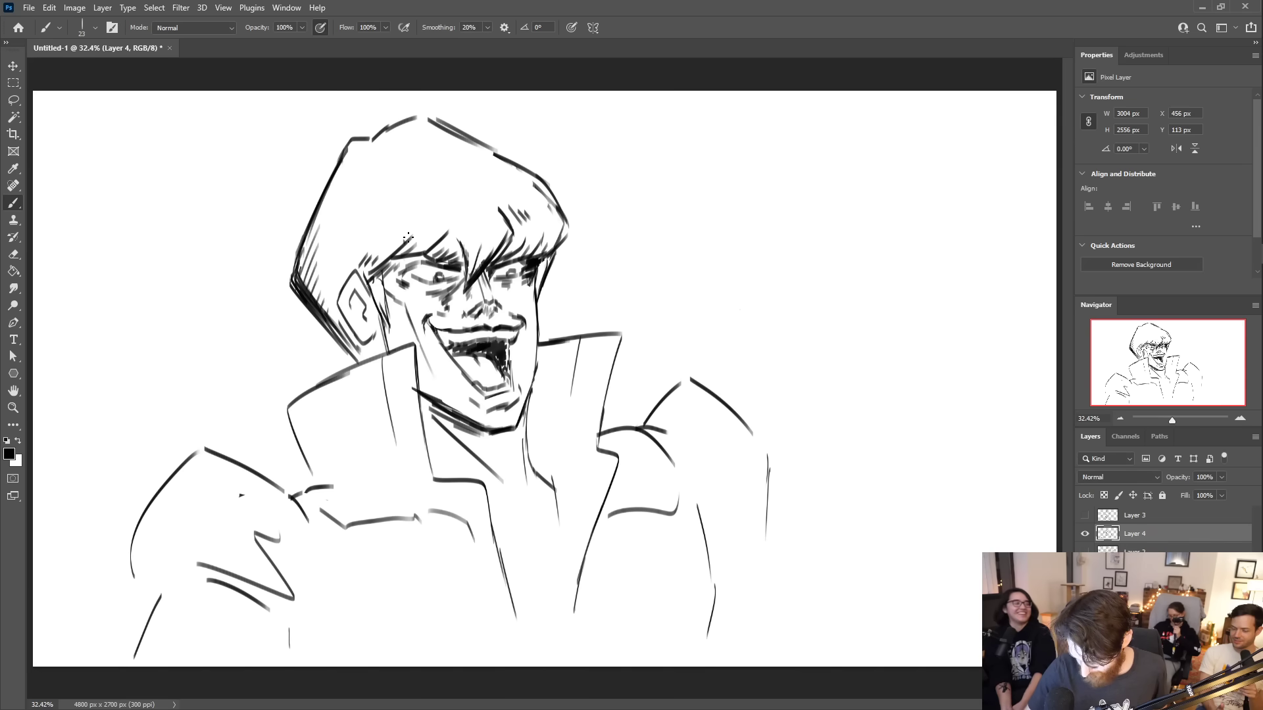
drag(292, 442, 301, 460)
drag(286, 413, 321, 488)
mouse_move(538, 355)
mouse_down()
mouse_move(568, 345)
mouse_move(554, 367)
mouse_up()
mouse_move(531, 386)
mouse_down()
mouse_move(546, 381)
mouse_move(524, 421)
mouse_up()
drag(322, 399, 288, 415)
mouse_move(312, 410)
mouse_down()
mouse_move(290, 422)
mouse_move(304, 458)
mouse_up()
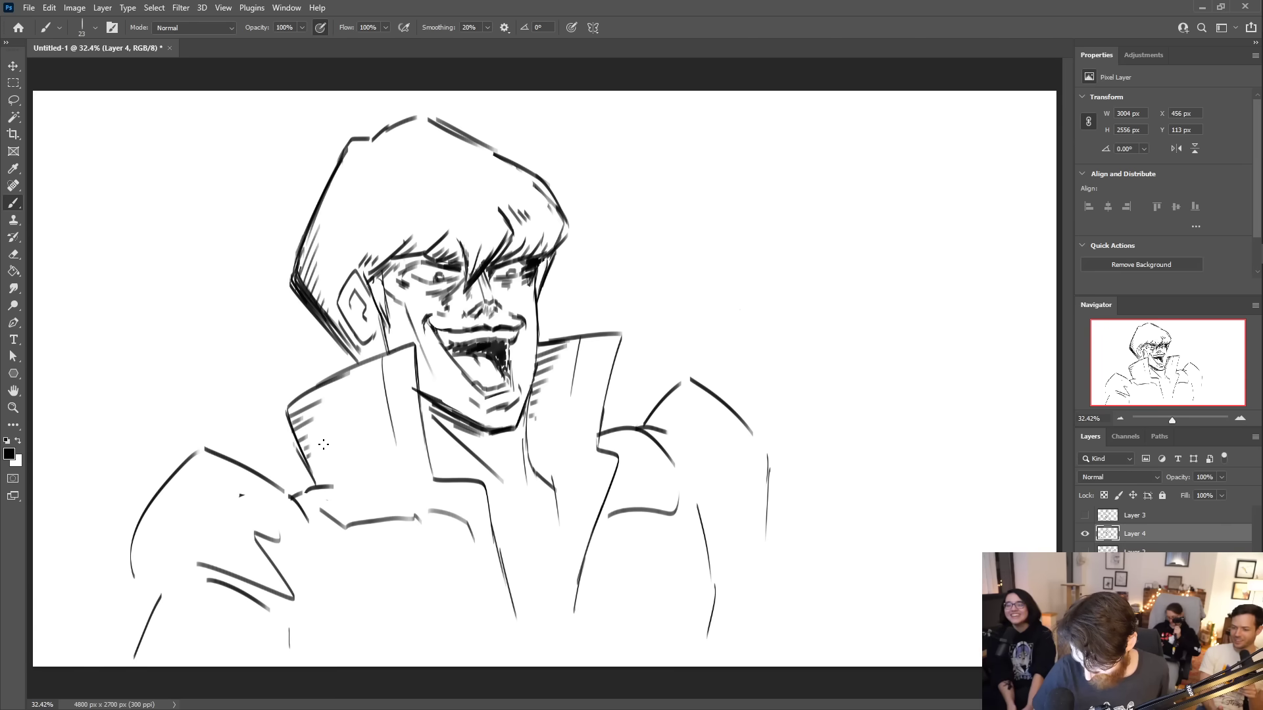
- Draw inner contours and hatching on both peaked shoulders
mouse_move(672, 428)
mouse_down()
mouse_move(698, 435)
mouse_move(690, 386)
mouse_move(657, 412)
mouse_move(691, 398)
mouse_up()
mouse_move(186, 462)
mouse_down()
mouse_move(172, 519)
mouse_move(183, 553)
mouse_up()
mouse_move(156, 507)
mouse_down()
mouse_move(133, 562)
mouse_move(149, 544)
mouse_move(147, 575)
mouse_up()
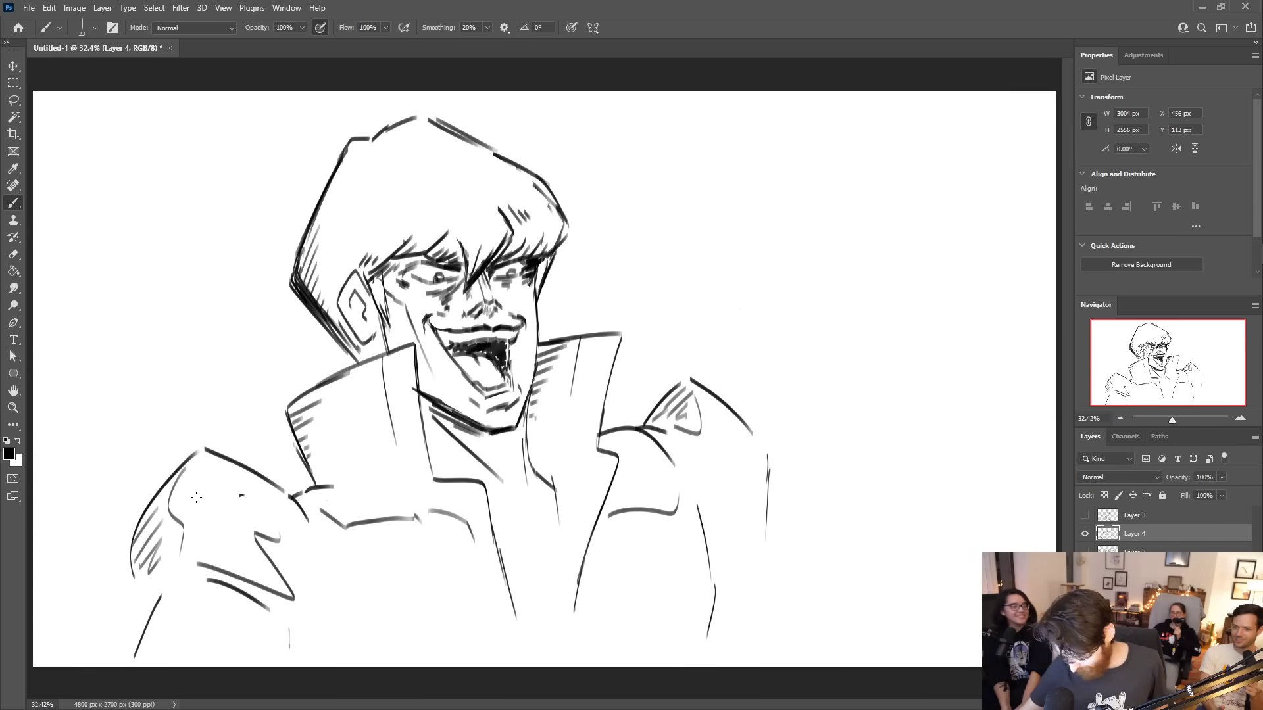
- Draw the outstretched far arm's upper edge, the torso sides with hatching, and the lower ends of the lapels
drag(768, 505, 827, 584)
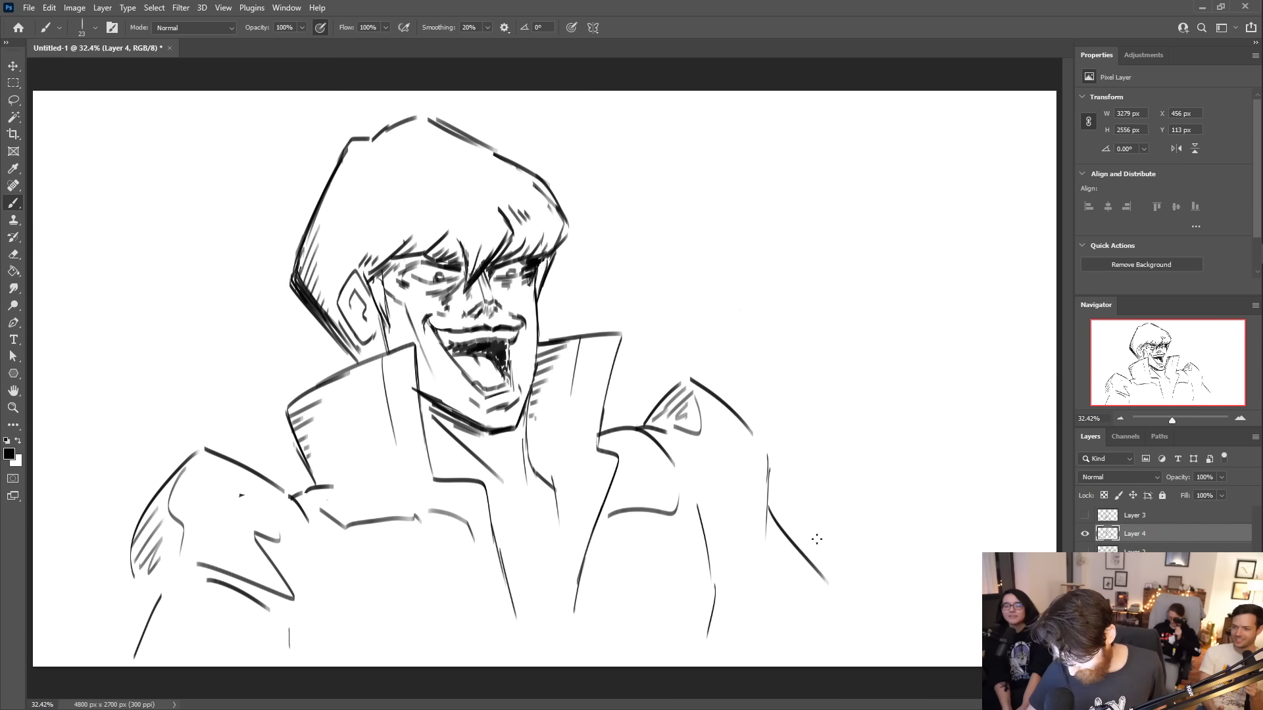
mouse_move(702, 506)
mouse_down()
mouse_move(746, 617)
mouse_move(715, 665)
mouse_up()
drag(742, 615, 734, 666)
drag(307, 617, 346, 665)
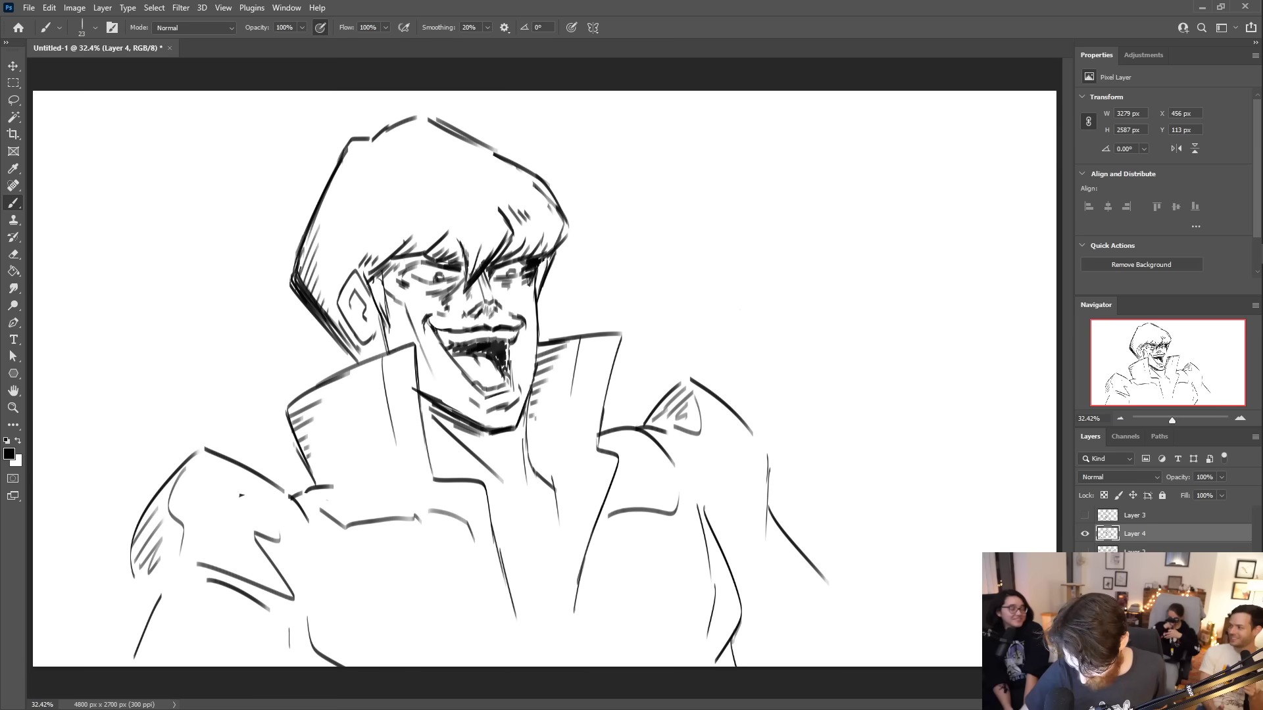
mouse_move(288, 629)
mouse_down()
mouse_move(288, 665)
mouse_move(307, 665)
mouse_up()
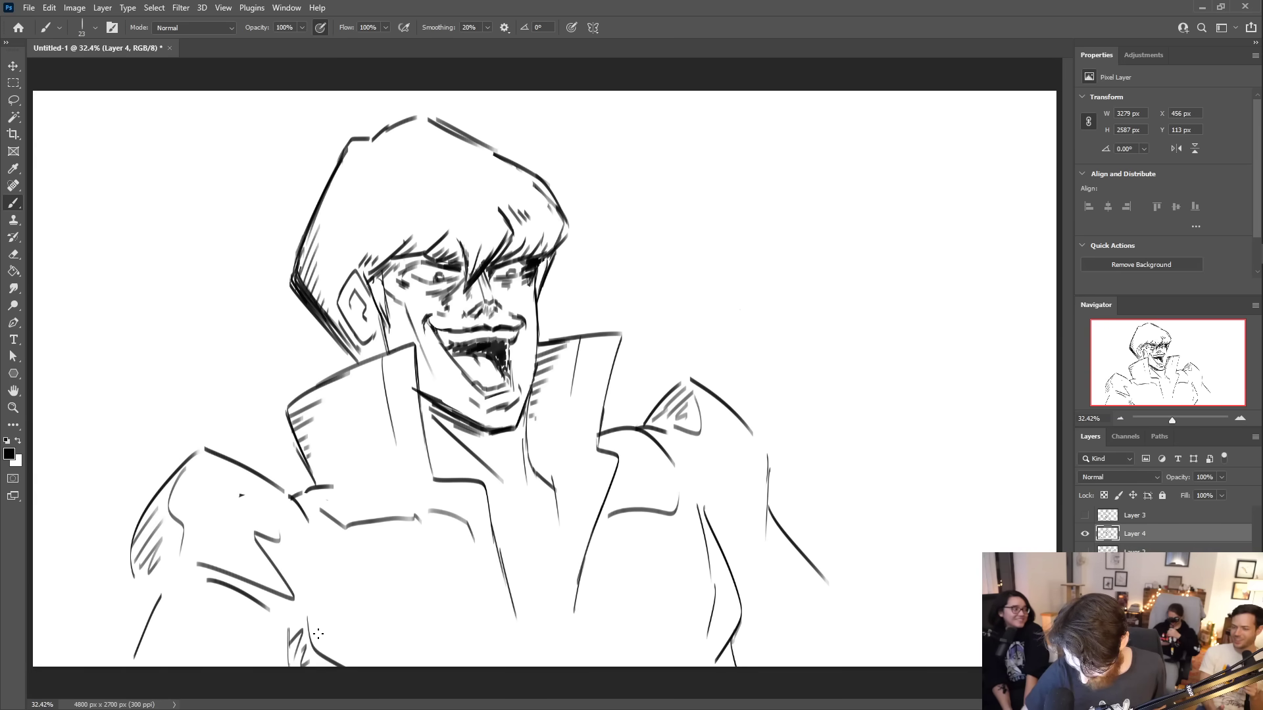
drag(514, 608, 548, 658)
drag(571, 606, 569, 637)
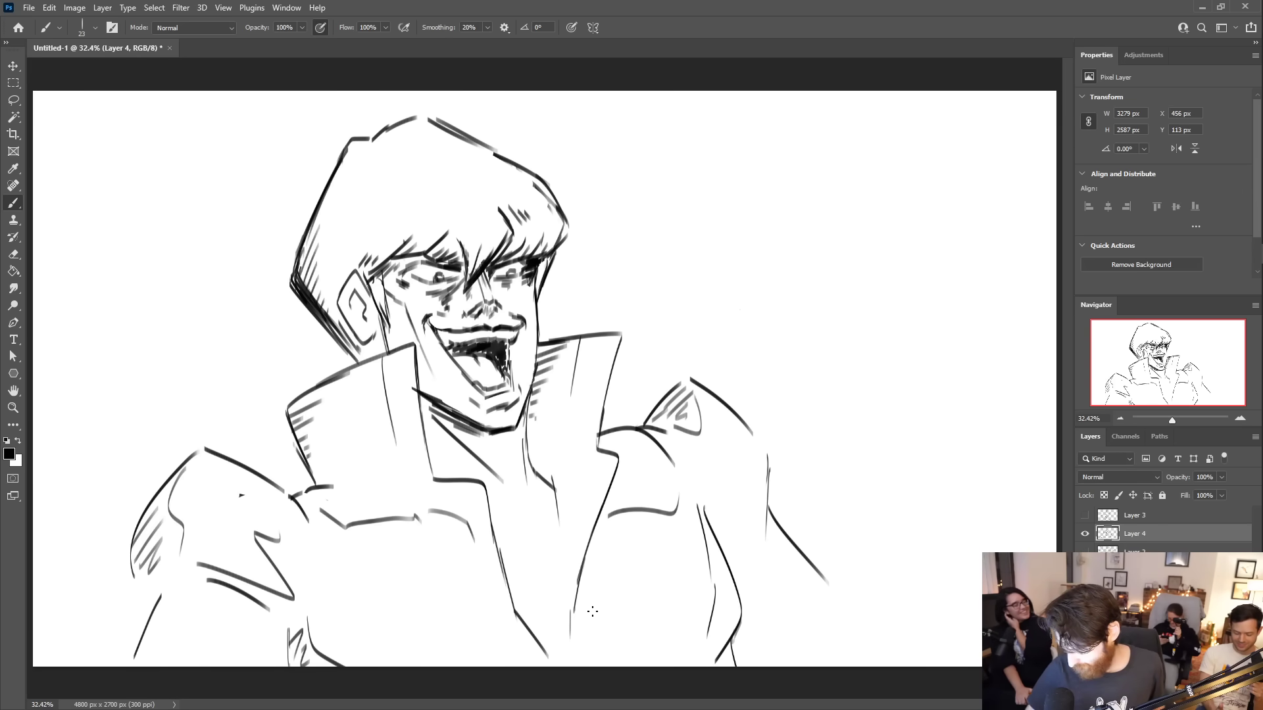
- Sketch a raised far hand with curled fingers, and erase everything except a few upper finger lines
mouse_move(913, 253)
mouse_down()
mouse_move(855, 246)
mouse_move(874, 245)
mouse_move(818, 301)
mouse_move(853, 306)
mouse_move(841, 311)
mouse_move(870, 276)
mouse_move(857, 294)
mouse_move(881, 276)
mouse_move(912, 278)
mouse_move(925, 261)
mouse_move(855, 237)
mouse_move(914, 207)
mouse_up()
drag(875, 249, 911, 229)
mouse_move(847, 255)
mouse_down()
mouse_move(839, 220)
mouse_move(905, 191)
mouse_move(944, 132)
mouse_move(888, 152)
mouse_move(867, 195)
mouse_move(885, 194)
mouse_move(907, 165)
mouse_move(926, 165)
mouse_move(902, 191)
mouse_move(931, 217)
mouse_up()
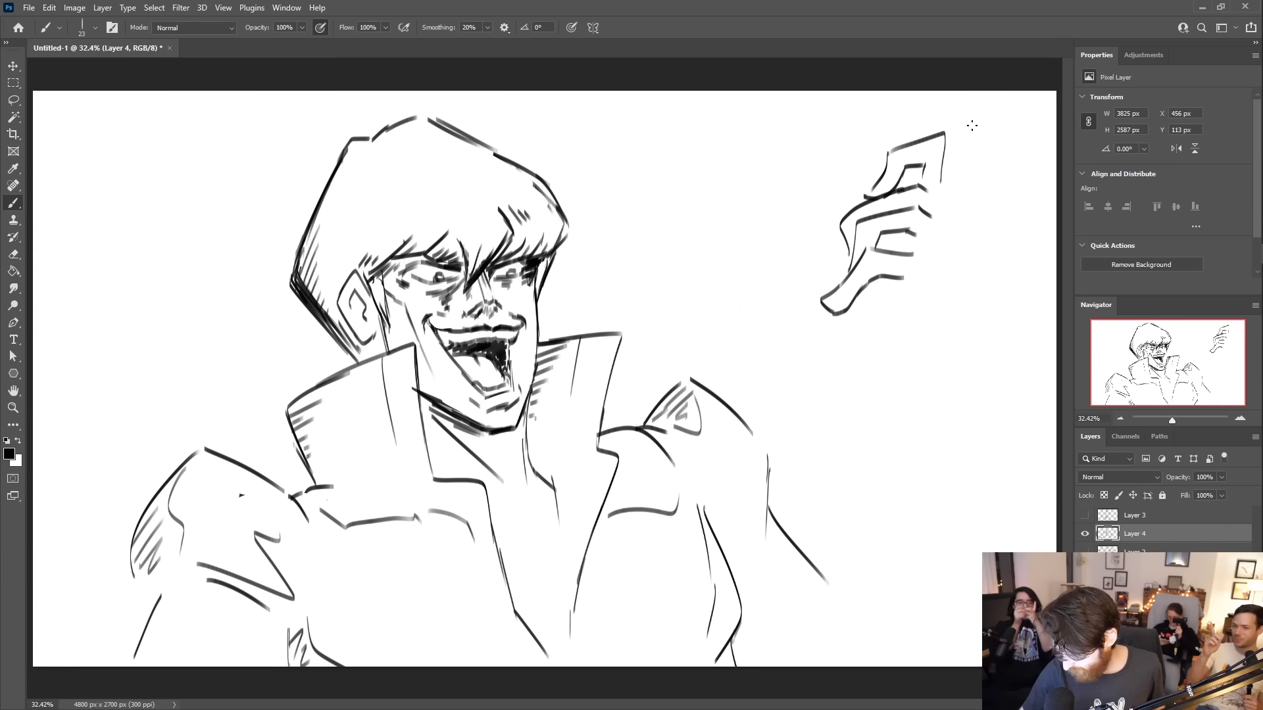
mouse_move(844, 225)
mouse_down()
mouse_move(921, 189)
mouse_move(906, 191)
mouse_move(919, 188)
mouse_move(904, 165)
mouse_move(879, 193)
mouse_up()
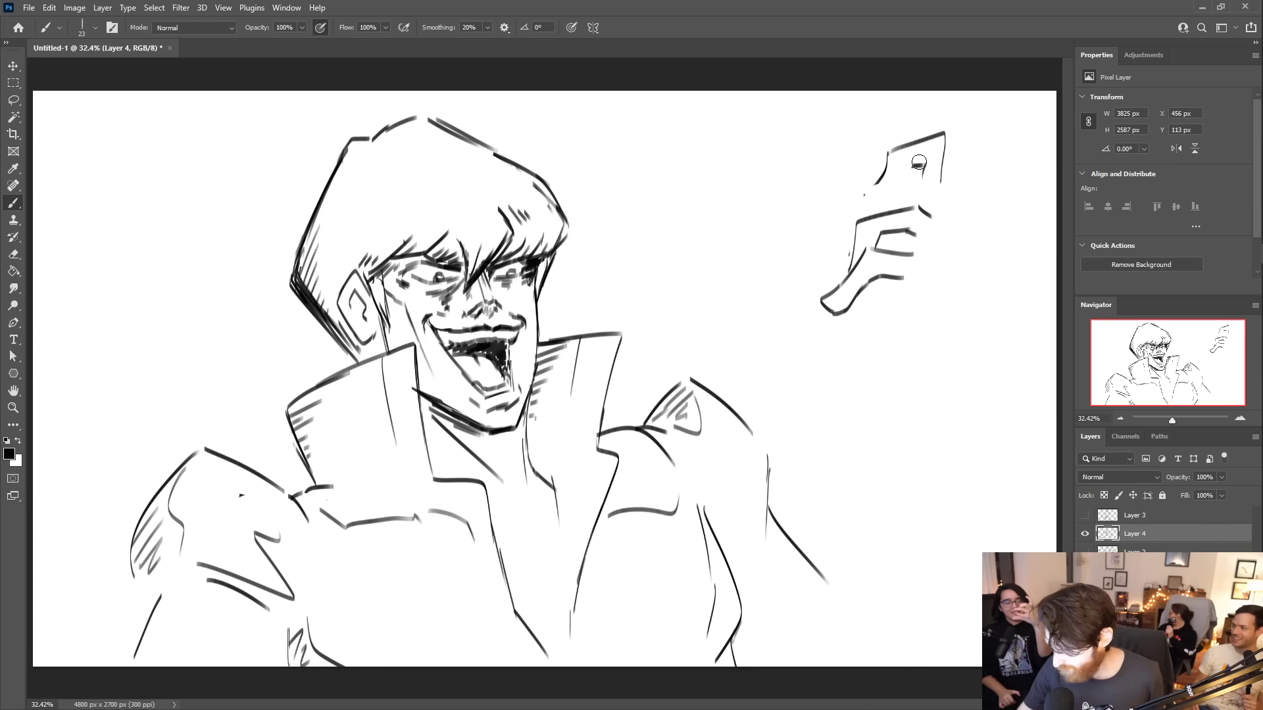
mouse_move(892, 236)
mouse_down()
mouse_move(847, 253)
mouse_move(868, 245)
mouse_move(851, 262)
mouse_move(864, 262)
mouse_move(848, 263)
mouse_move(884, 238)
mouse_move(849, 282)
mouse_move(875, 254)
mouse_move(923, 258)
mouse_move(809, 300)
mouse_up()
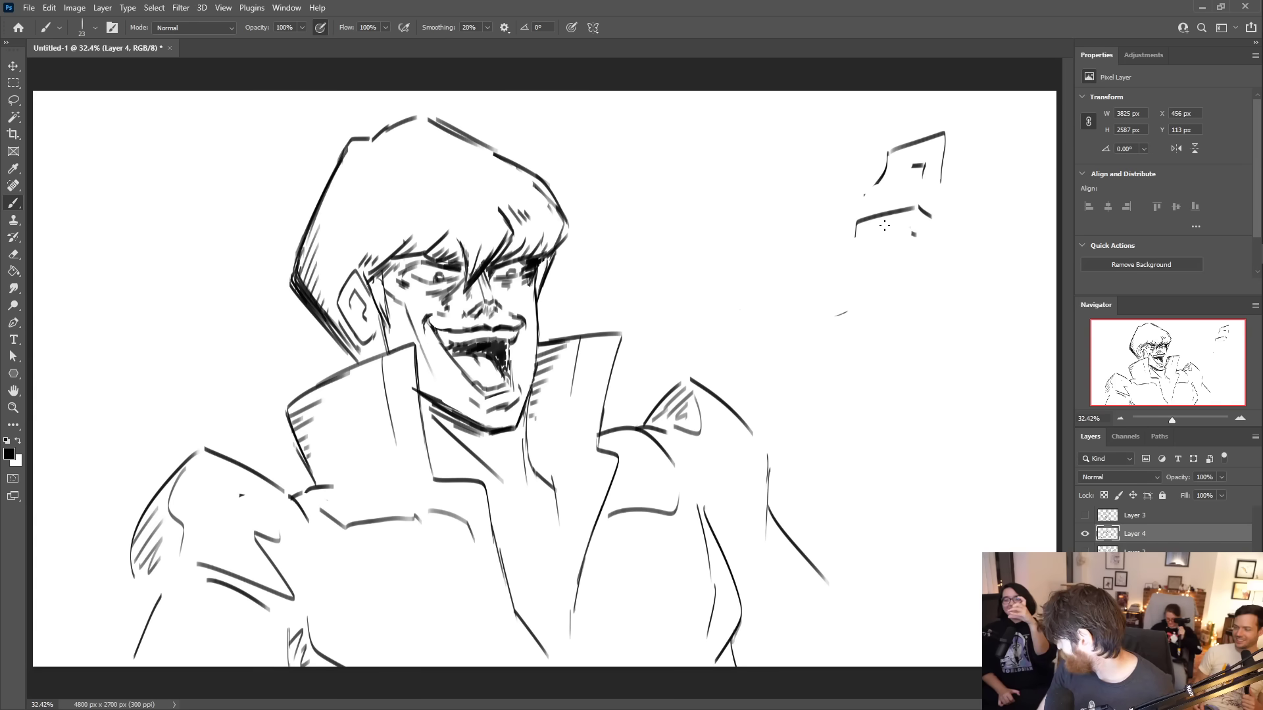
- Redraw the raised hand with curled fingers, an extended index finger and the outer edge of the palm
mouse_move(855, 295)
mouse_down()
mouse_move(893, 260)
mouse_move(894, 286)
mouse_move(944, 261)
mouse_move(919, 251)
mouse_up()
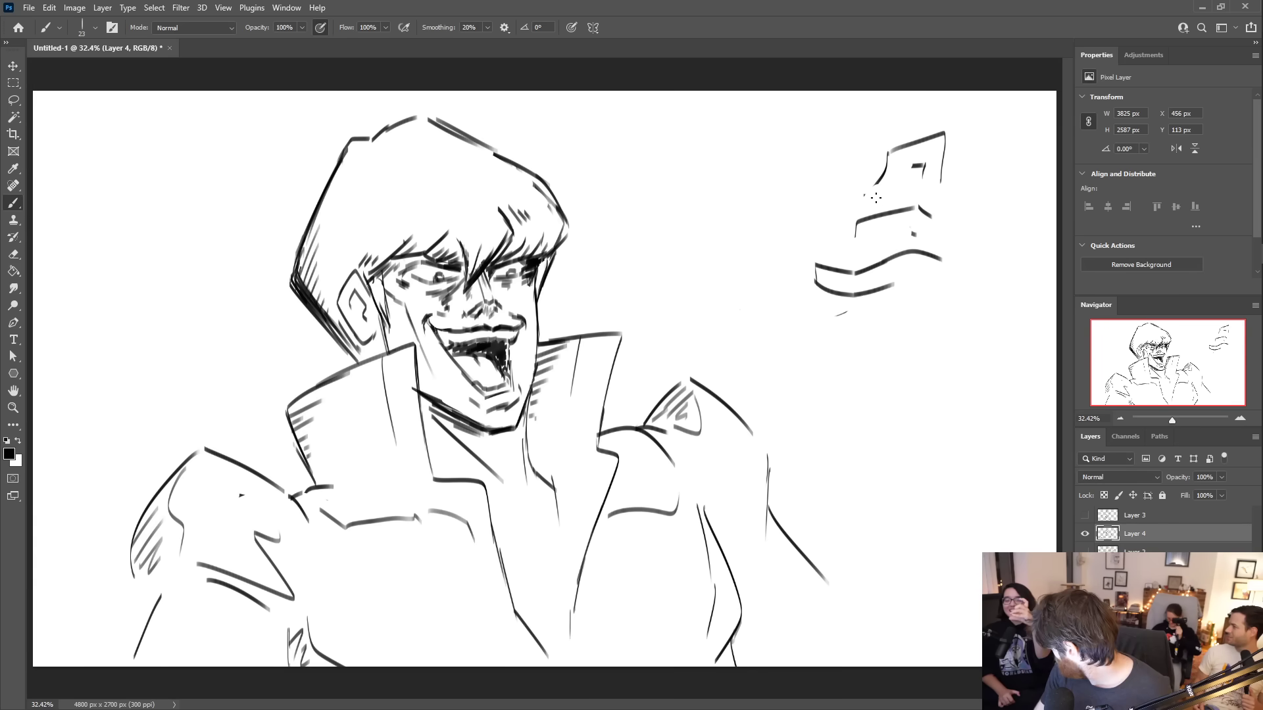
mouse_move(856, 220)
mouse_down()
mouse_move(806, 258)
mouse_move(809, 271)
mouse_move(867, 244)
mouse_move(912, 244)
mouse_up()
mouse_move(931, 171)
mouse_down()
mouse_move(868, 192)
mouse_move(910, 146)
mouse_move(950, 128)
mouse_up()
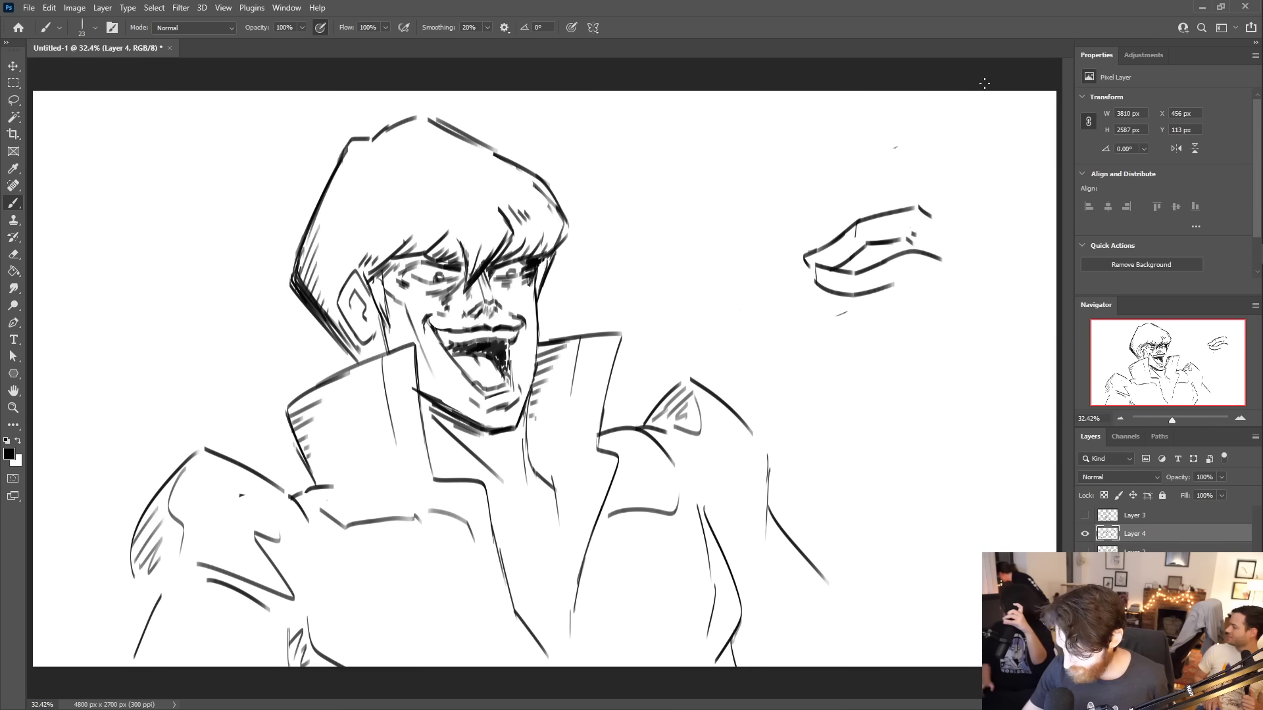
mouse_move(847, 219)
mouse_down()
mouse_move(862, 174)
mouse_move(925, 167)
mouse_move(946, 205)
mouse_move(908, 195)
mouse_move(876, 208)
mouse_move(883, 186)
mouse_move(911, 207)
mouse_move(964, 125)
mouse_move(944, 109)
mouse_move(943, 80)
mouse_move(918, 91)
mouse_move(914, 113)
mouse_move(932, 131)
mouse_up()
drag(964, 201, 973, 241)
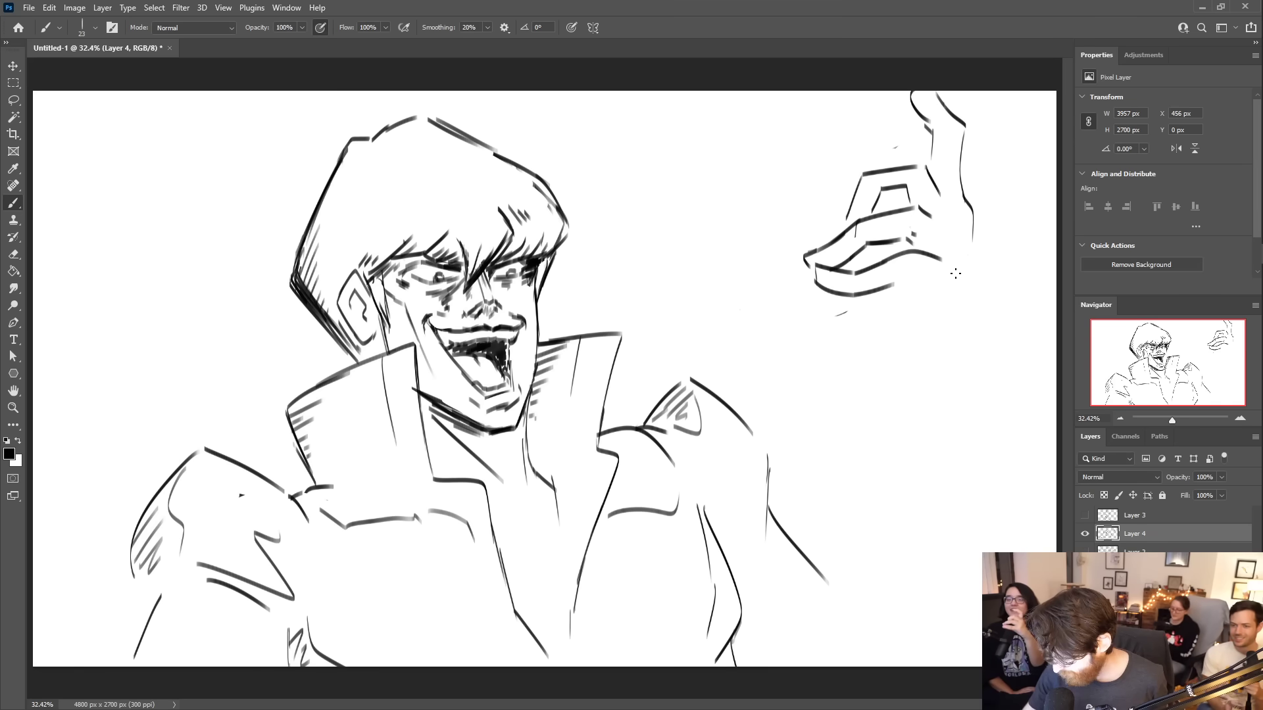
- Draw the wrist below the raised hand, add knuckle marks and outline the curved sleeve cuff
mouse_move(894, 284)
mouse_down()
mouse_move(915, 313)
mouse_move(896, 298)
mouse_move(911, 342)
mouse_up()
drag(972, 224, 974, 289)
drag(937, 235, 950, 205)
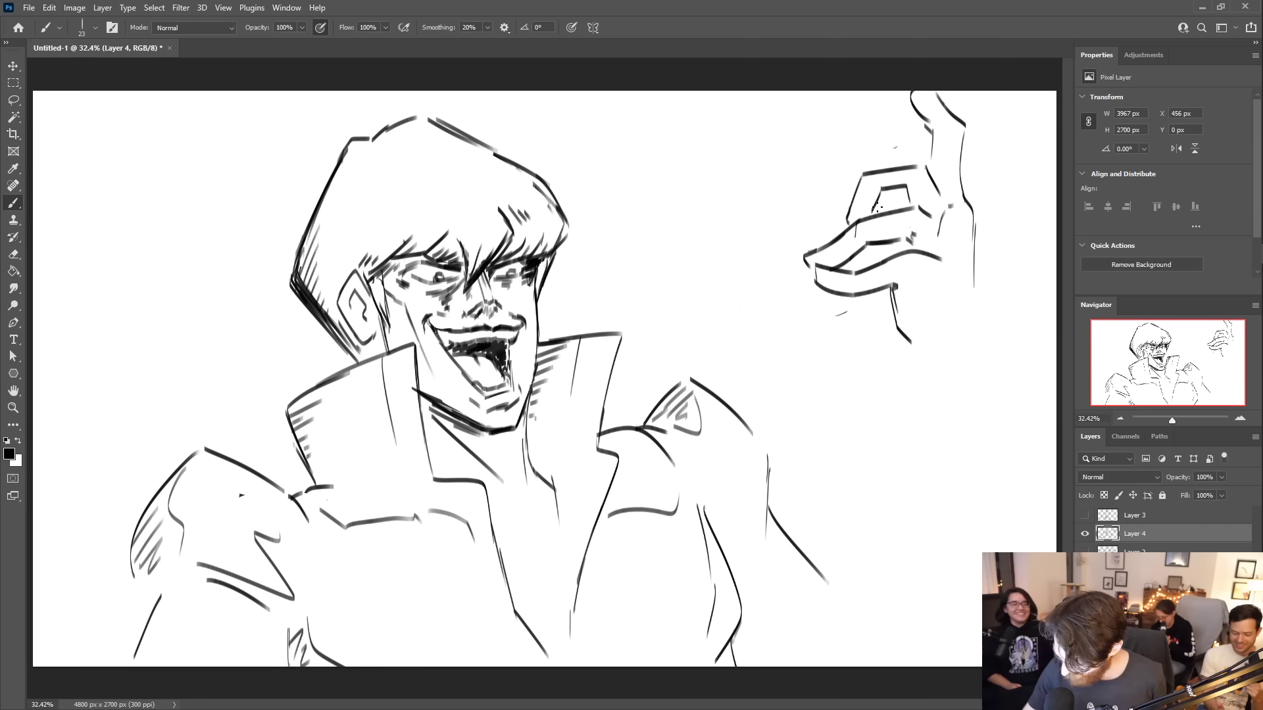
drag(973, 302, 975, 307)
mouse_move(911, 349)
mouse_down()
mouse_move(909, 386)
mouse_move(976, 344)
mouse_up()
mouse_move(878, 387)
mouse_down()
mouse_move(906, 362)
mouse_move(899, 481)
mouse_up()
drag(966, 349, 993, 325)
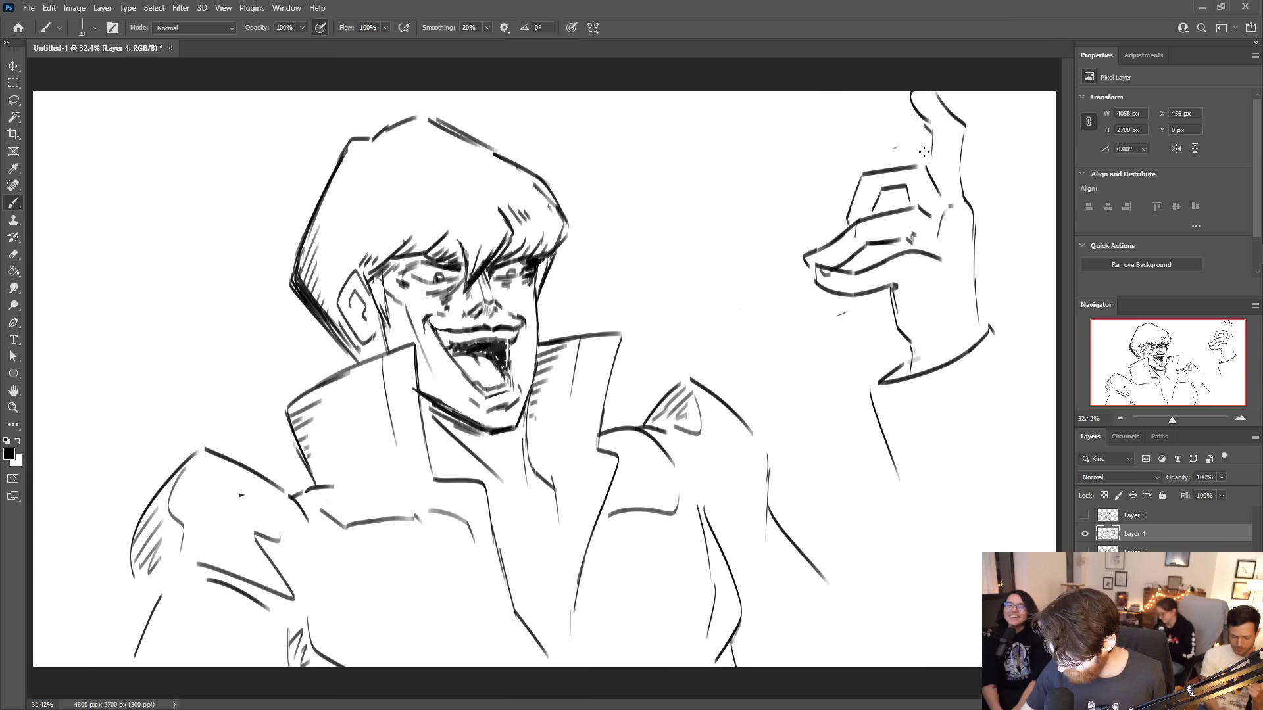
- Draw both edges of the raised forearm's sleeve and extend the upper arm line towards the elbow
mouse_move(936, 130)
mouse_down()
mouse_move(932, 169)
mouse_move(941, 138)
mouse_up()
mouse_move(998, 334)
mouse_down()
mouse_move(1015, 403)
mouse_move(1039, 436)
mouse_up()
mouse_move(877, 404)
mouse_down()
mouse_move(940, 562)
mouse_move(930, 546)
mouse_move(924, 615)
mouse_move(919, 606)
mouse_move(945, 647)
mouse_up()
drag(814, 569, 896, 600)
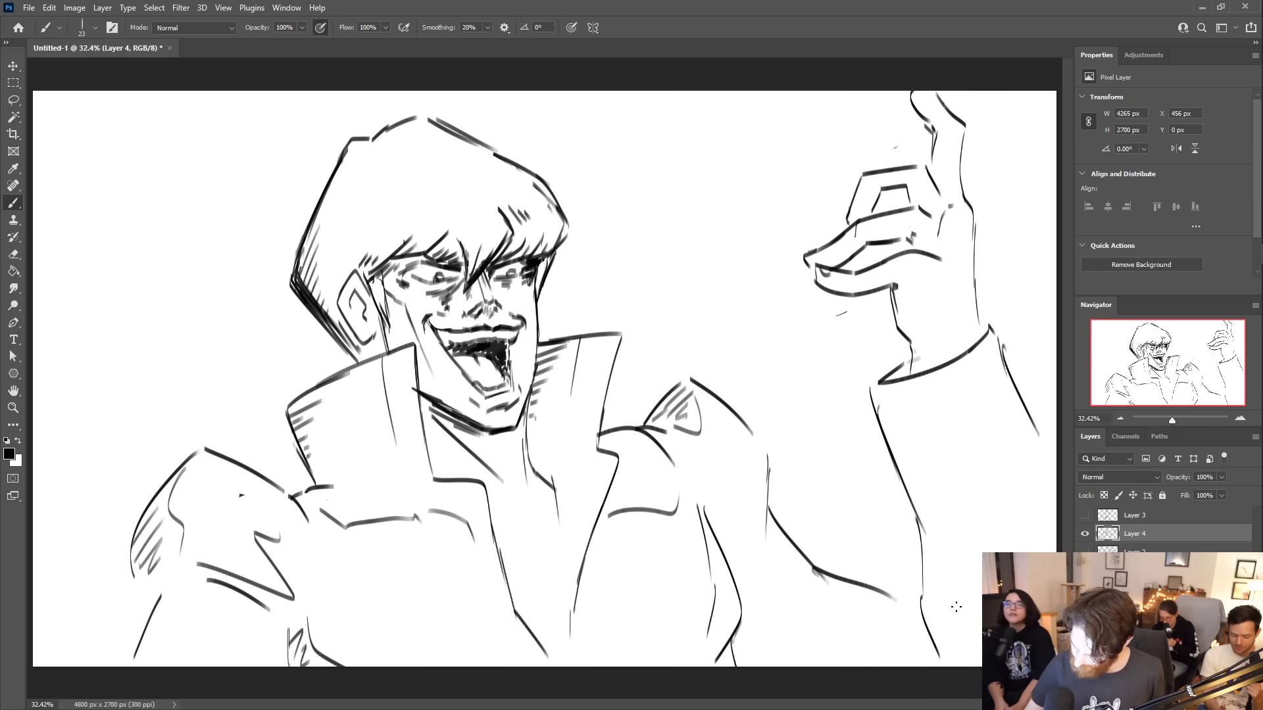
- Draw a wavy flame-like aura from beside the near arm up around the back of the head
mouse_move(67, 564)
mouse_down()
mouse_move(85, 530)
mouse_move(88, 460)
mouse_up()
mouse_move(99, 434)
mouse_down()
mouse_move(101, 468)
mouse_move(128, 466)
mouse_move(176, 355)
mouse_move(194, 405)
mouse_move(233, 436)
mouse_move(241, 360)
mouse_move(267, 373)
mouse_move(275, 334)
mouse_move(251, 248)
mouse_move(269, 207)
mouse_move(276, 241)
mouse_move(301, 116)
mouse_move(311, 158)
mouse_move(323, 135)
mouse_up()
mouse_move(330, 102)
mouse_down()
mouse_move(332, 133)
mouse_move(374, 108)
mouse_up()
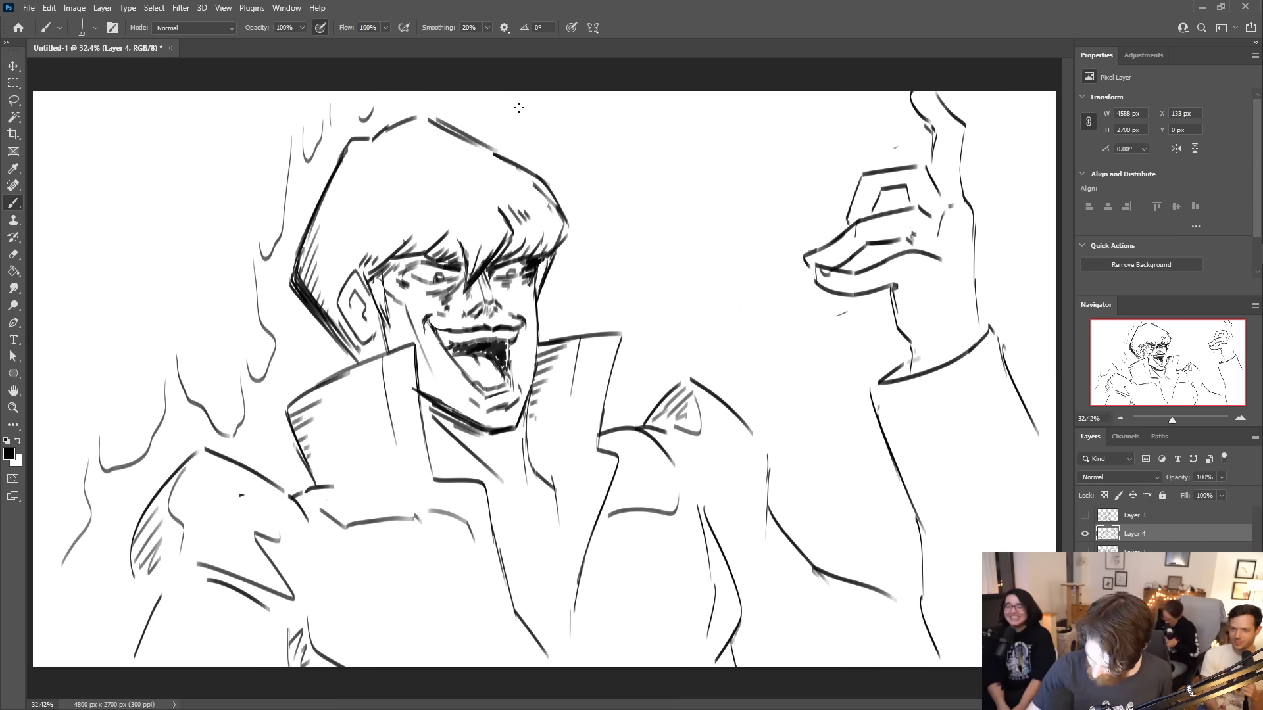
- Continue the flame-like aura from the top of the head over the far shoulder and up towards the raised cuff
drag(501, 125, 536, 131)
mouse_move(544, 111)
mouse_down()
mouse_move(590, 282)
mouse_move(613, 286)
mouse_up()
mouse_move(615, 268)
mouse_down()
mouse_move(651, 358)
mouse_move(666, 360)
mouse_move(688, 330)
mouse_move(705, 367)
mouse_move(743, 371)
mouse_move(743, 394)
mouse_move(798, 455)
mouse_up()
mouse_move(814, 477)
mouse_down()
mouse_move(837, 532)
mouse_move(863, 534)
mouse_up()
drag(868, 505, 893, 560)
drag(869, 491, 864, 342)
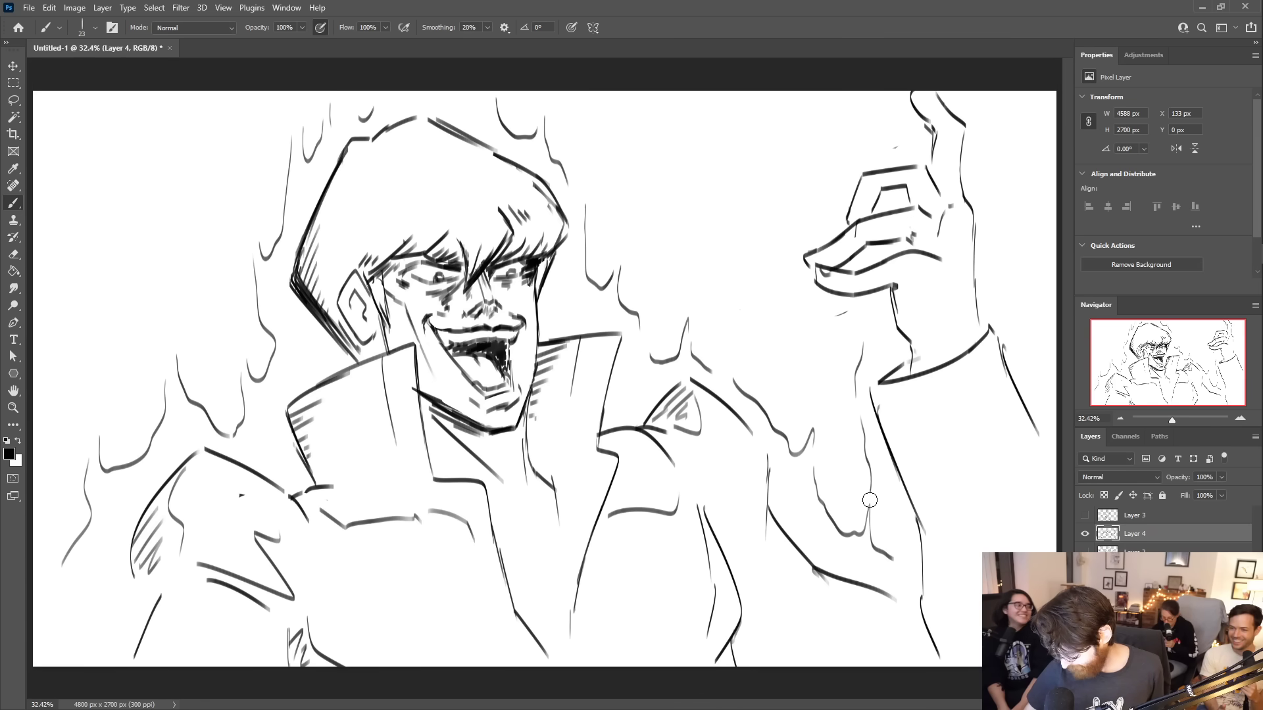
drag(863, 531, 862, 494)
drag(854, 391, 861, 416)
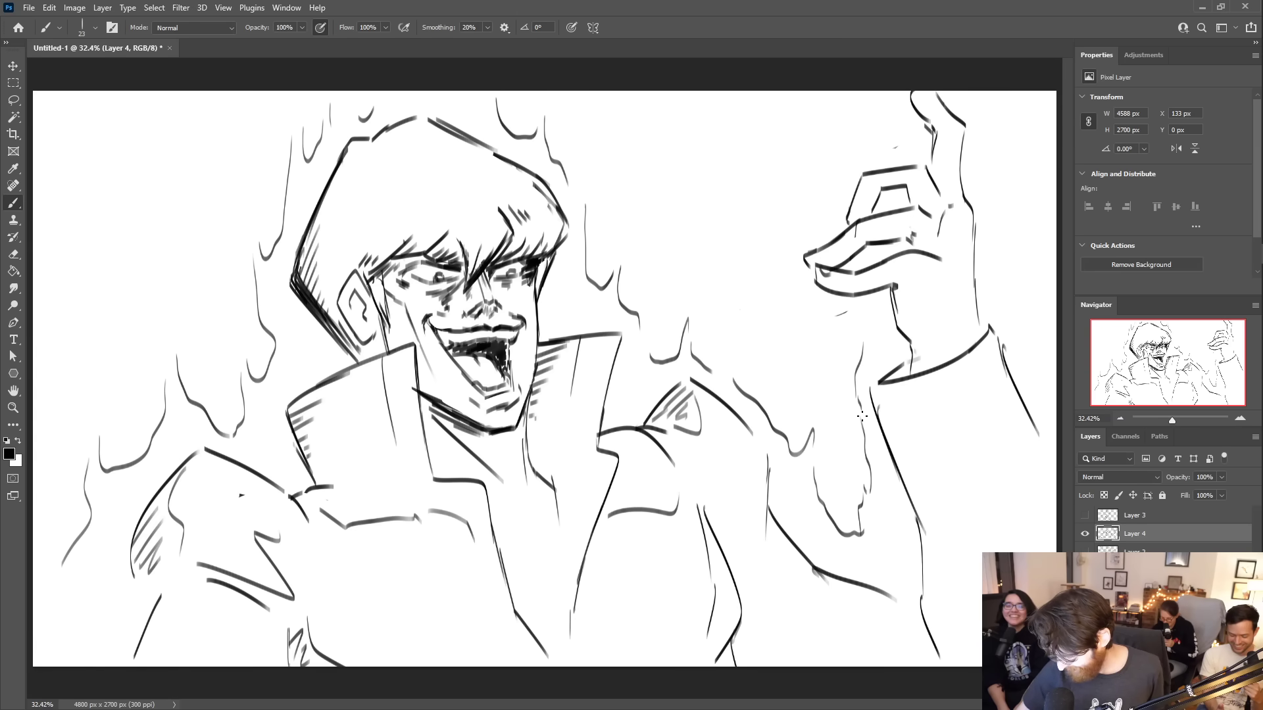
- Extend the flame-like aura around the raised hand up to the canvas edge and down the outer side of the wrist
mouse_move(868, 348)
mouse_down()
mouse_move(857, 322)
mouse_move(796, 288)
mouse_move(795, 220)
mouse_move(861, 153)
mouse_move(865, 98)
mouse_move(884, 98)
mouse_up()
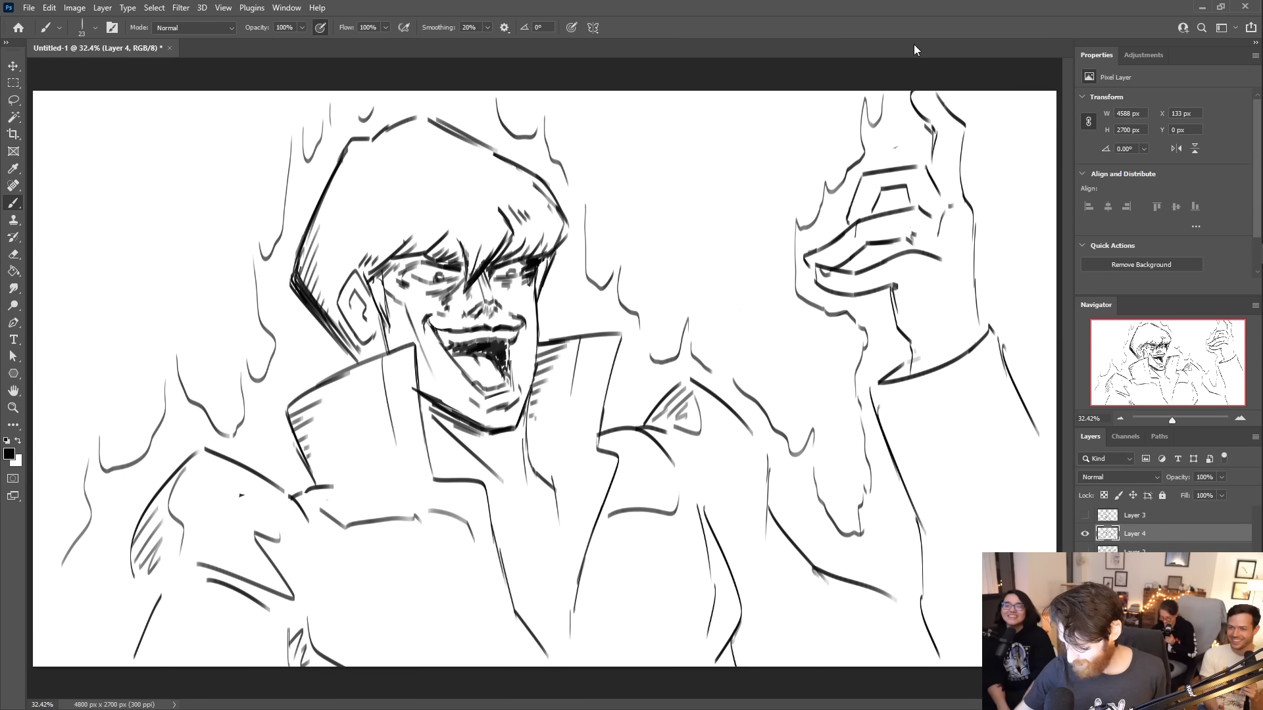
mouse_move(988, 95)
mouse_down()
mouse_move(1016, 307)
mouse_move(1032, 300)
mouse_move(1044, 352)
mouse_up()
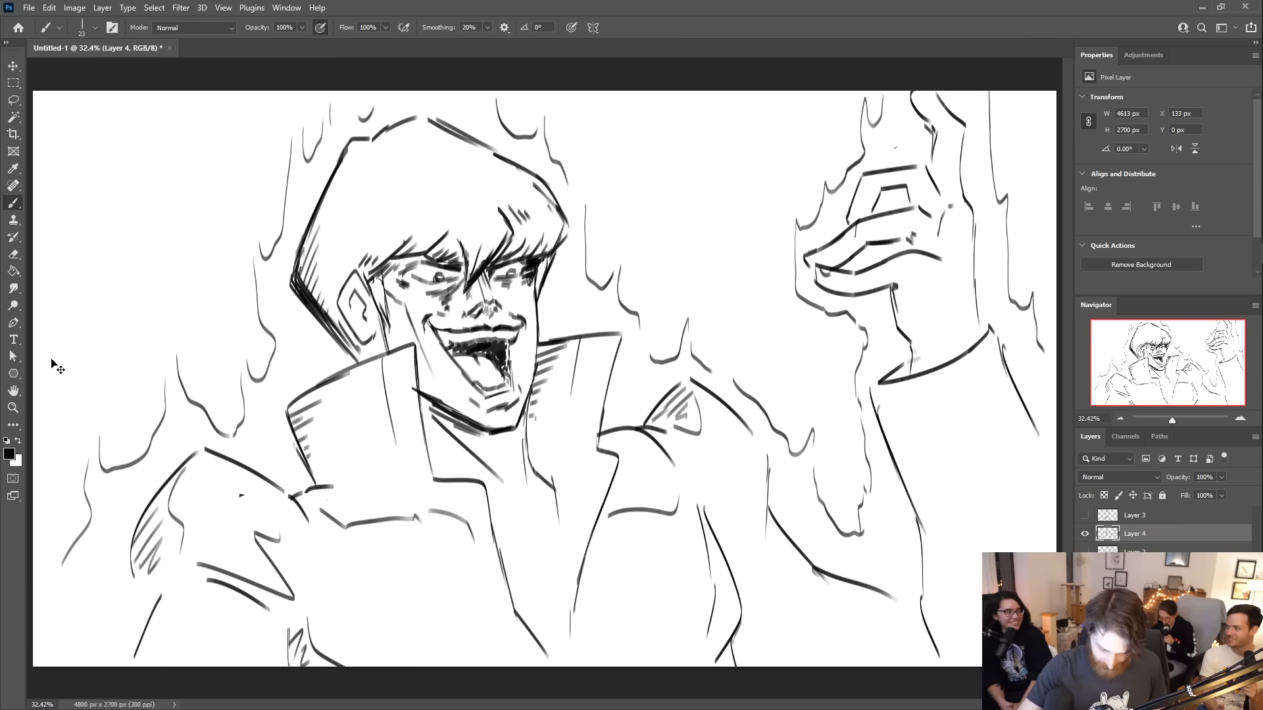
- Fill the background behind the man's back with straight, thin vertical lines of varied length rising from the aura, undoing misplaced ones
drag(51, 532, 53, 260)
drag(58, 467, 57, 247)
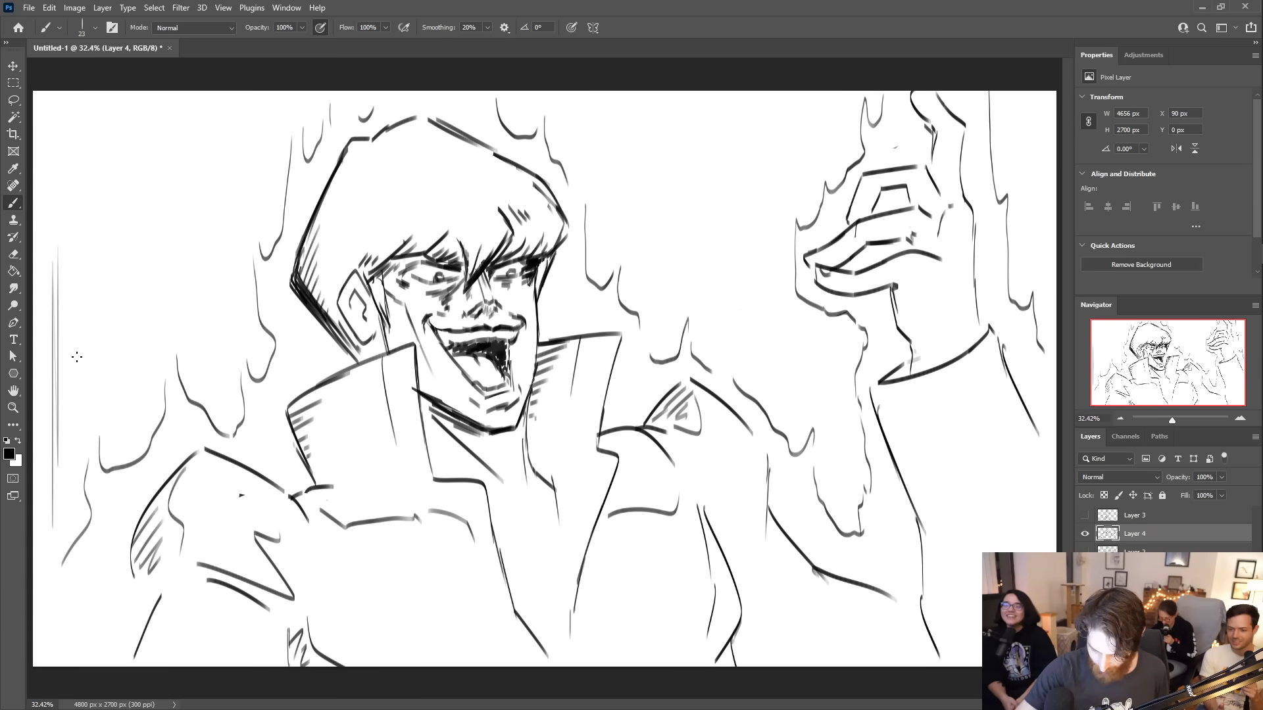
drag(66, 439, 67, 214)
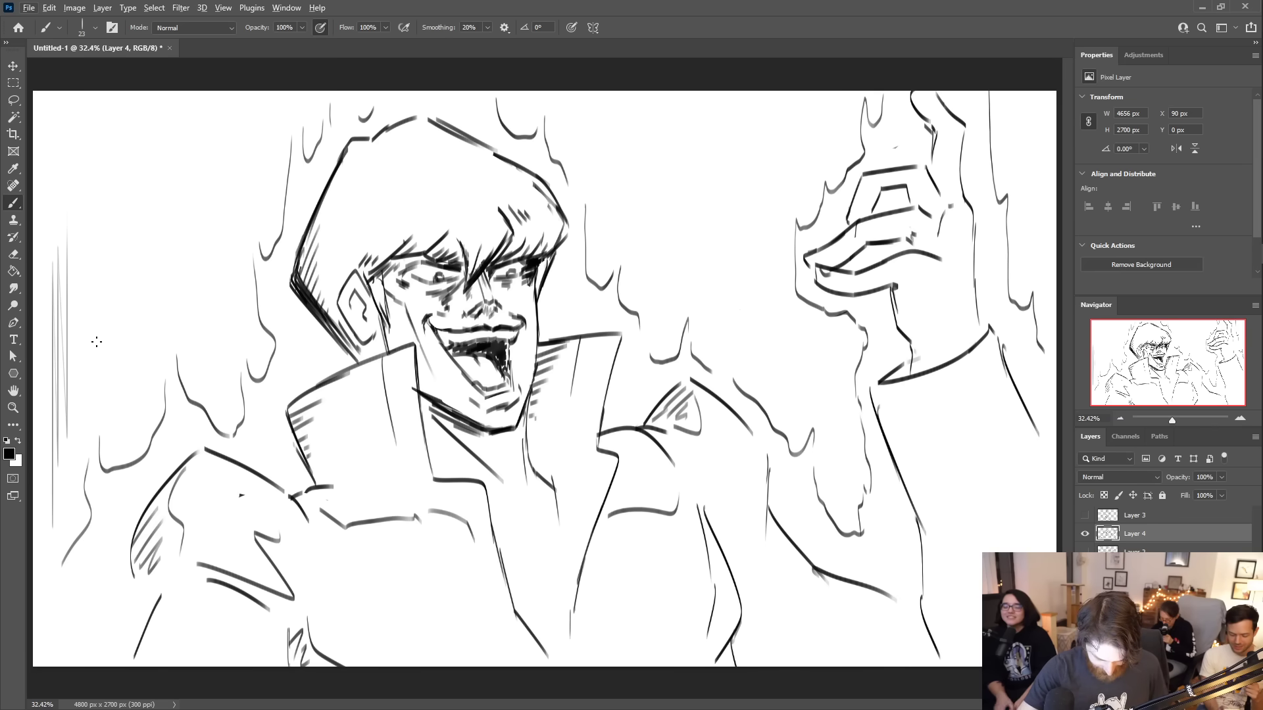
key(ctrl+z)
key(ctrl+z)
drag(60, 477, 60, 218)
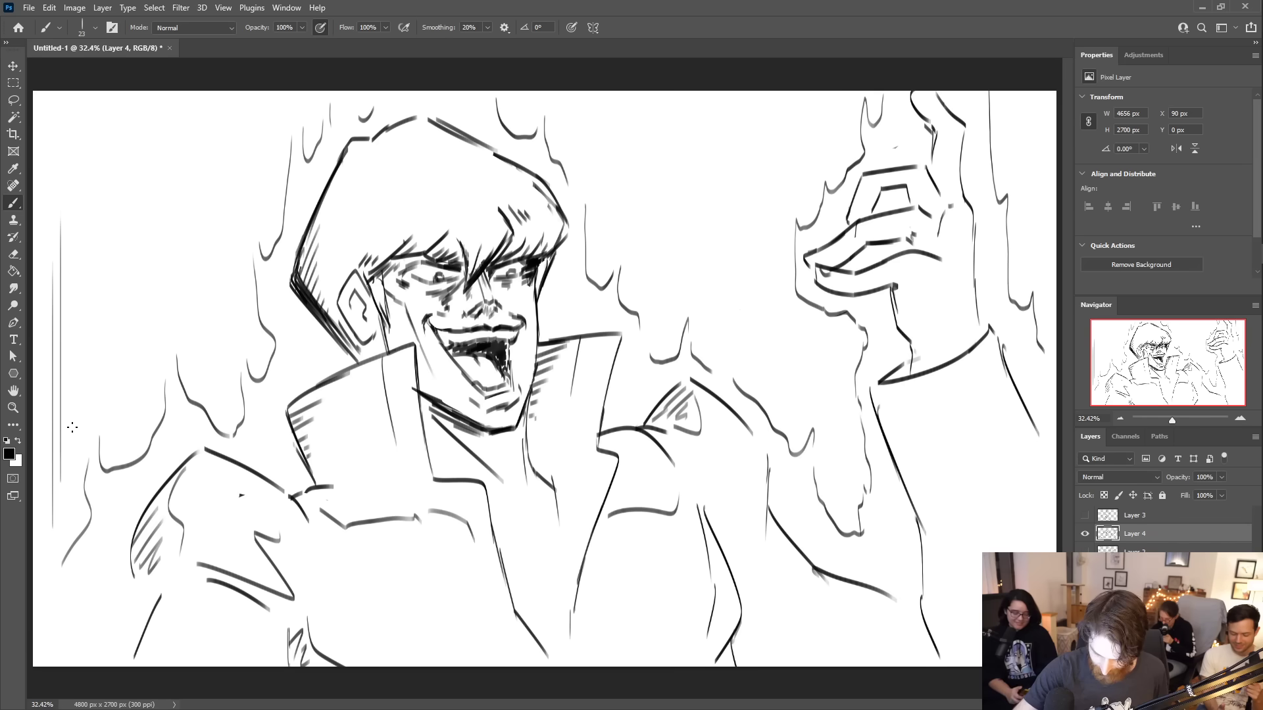
drag(72, 454, 73, 198)
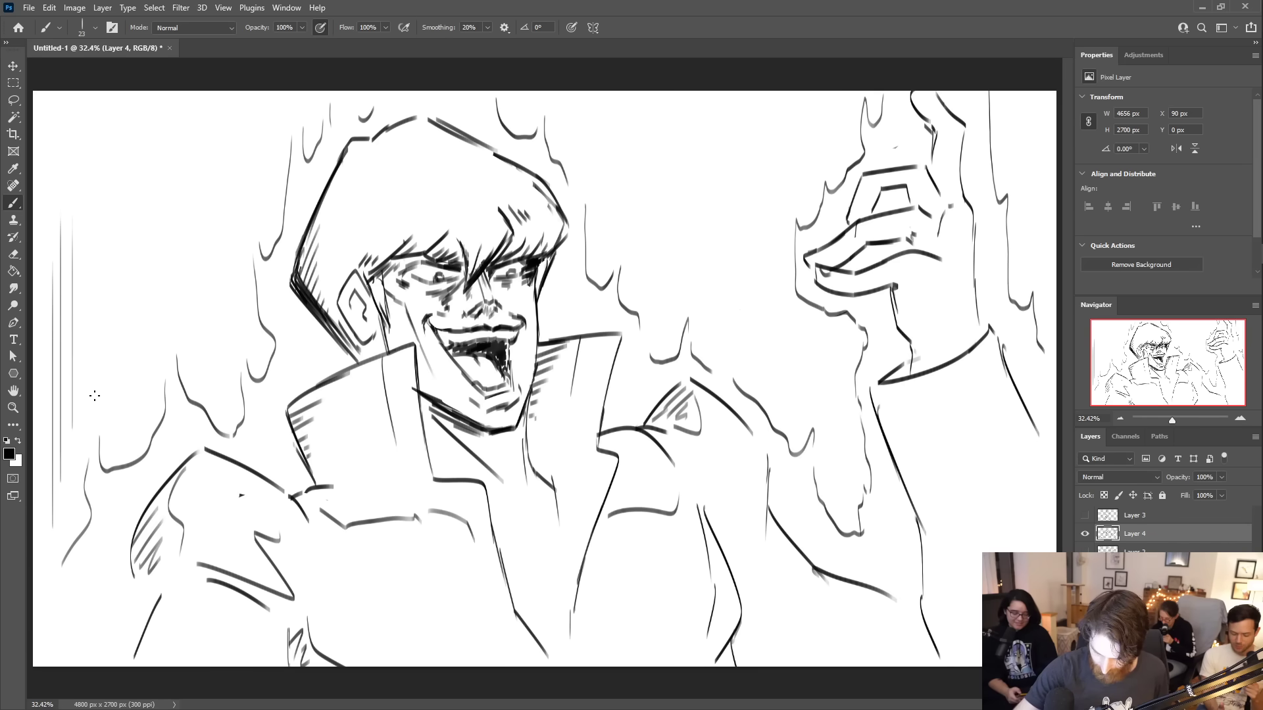
drag(93, 395, 92, 227)
drag(112, 408, 112, 231)
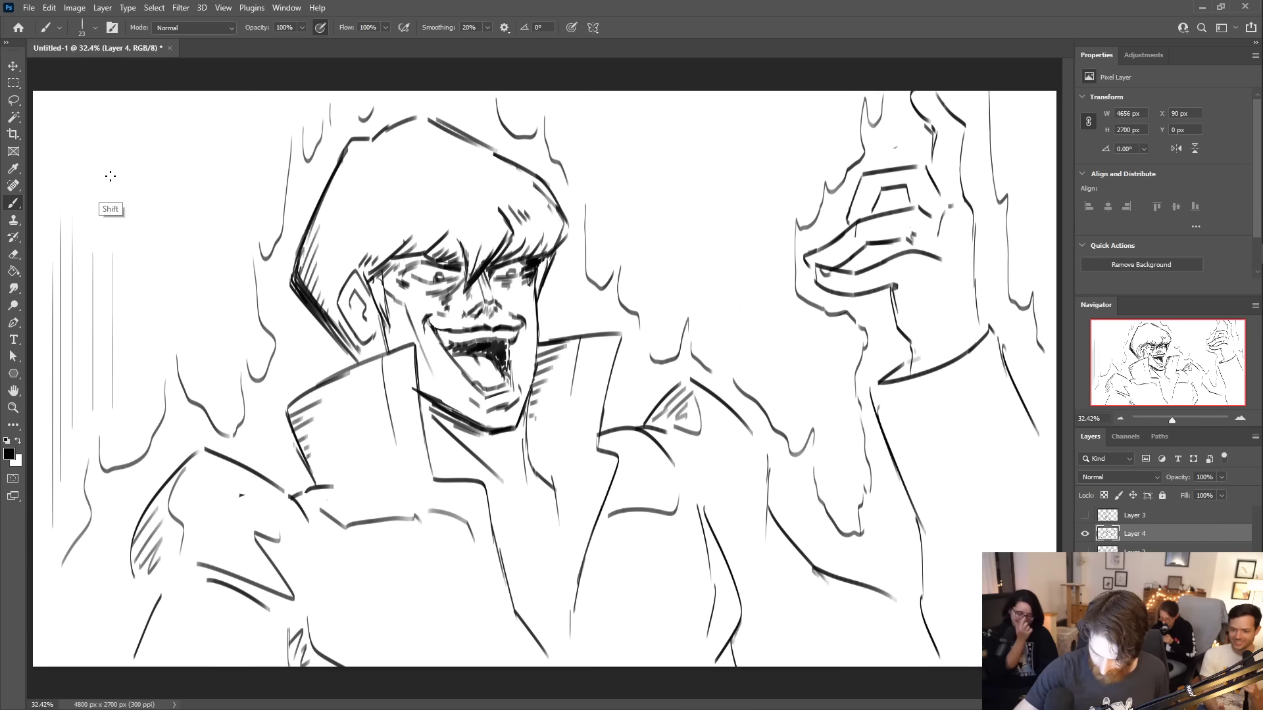
drag(131, 373, 131, 214)
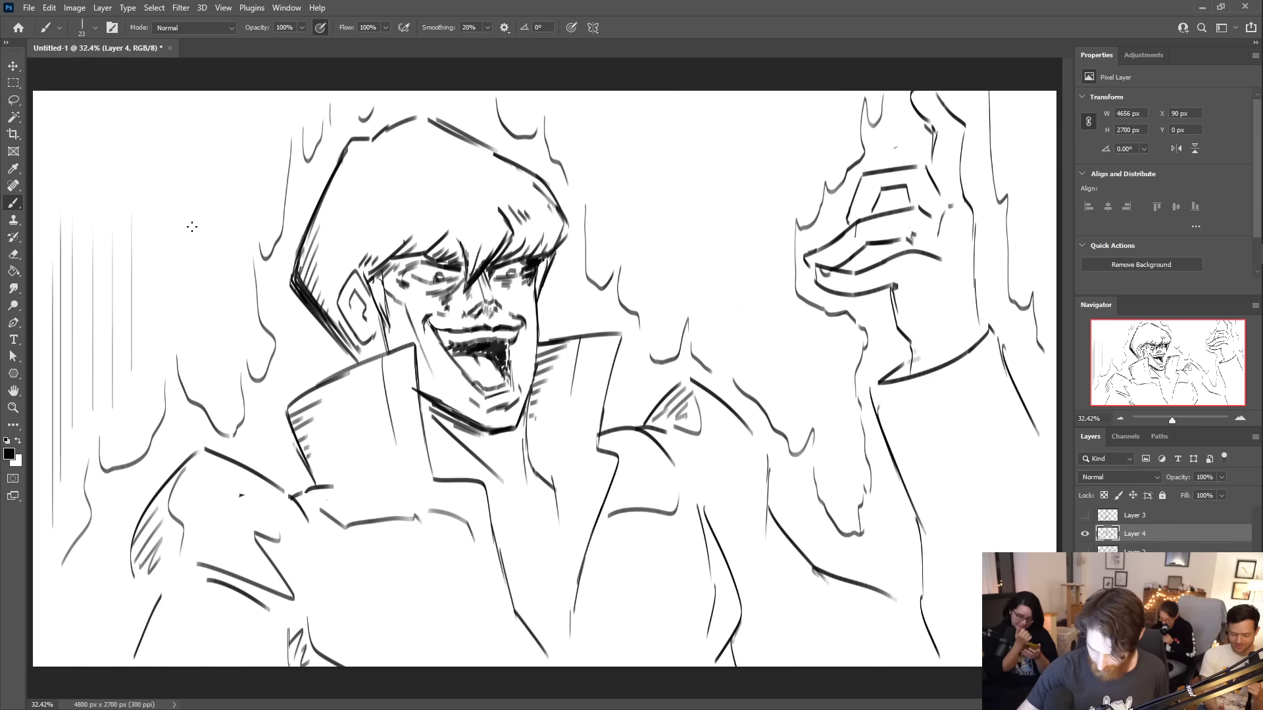
drag(146, 359, 146, 212)
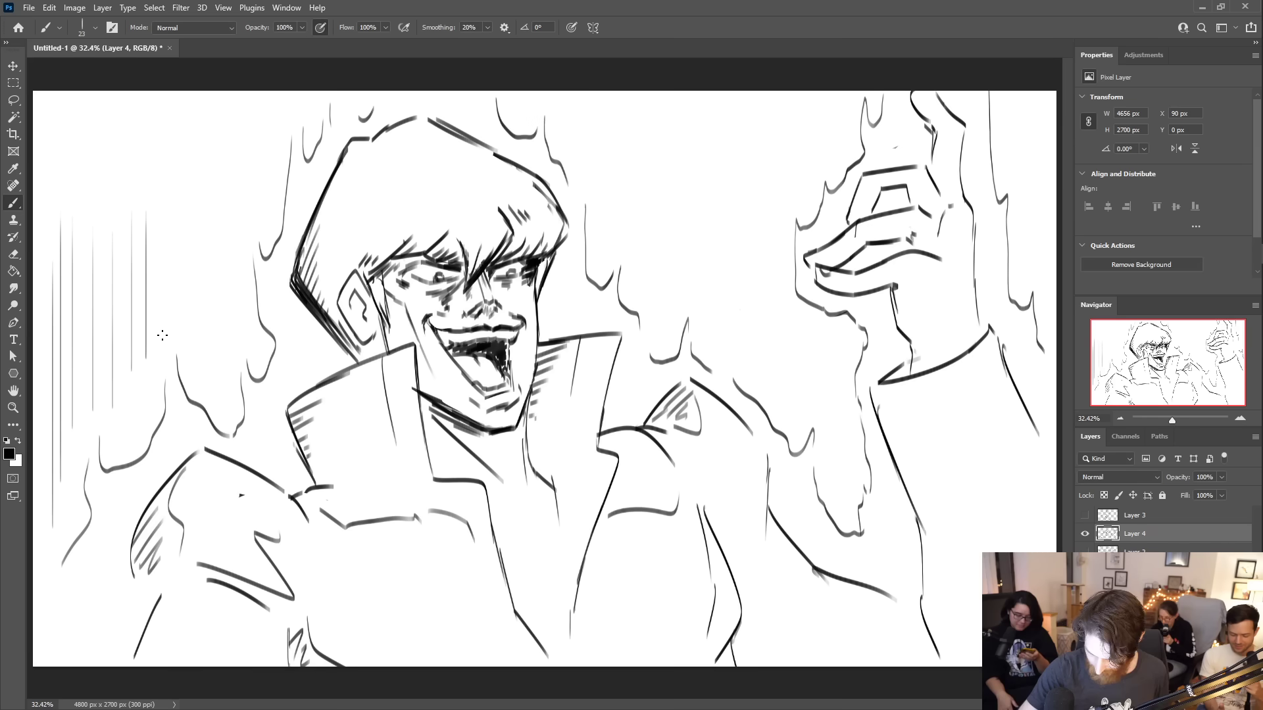
drag(162, 339, 162, 224)
drag(180, 328, 179, 227)
drag(197, 355, 196, 191)
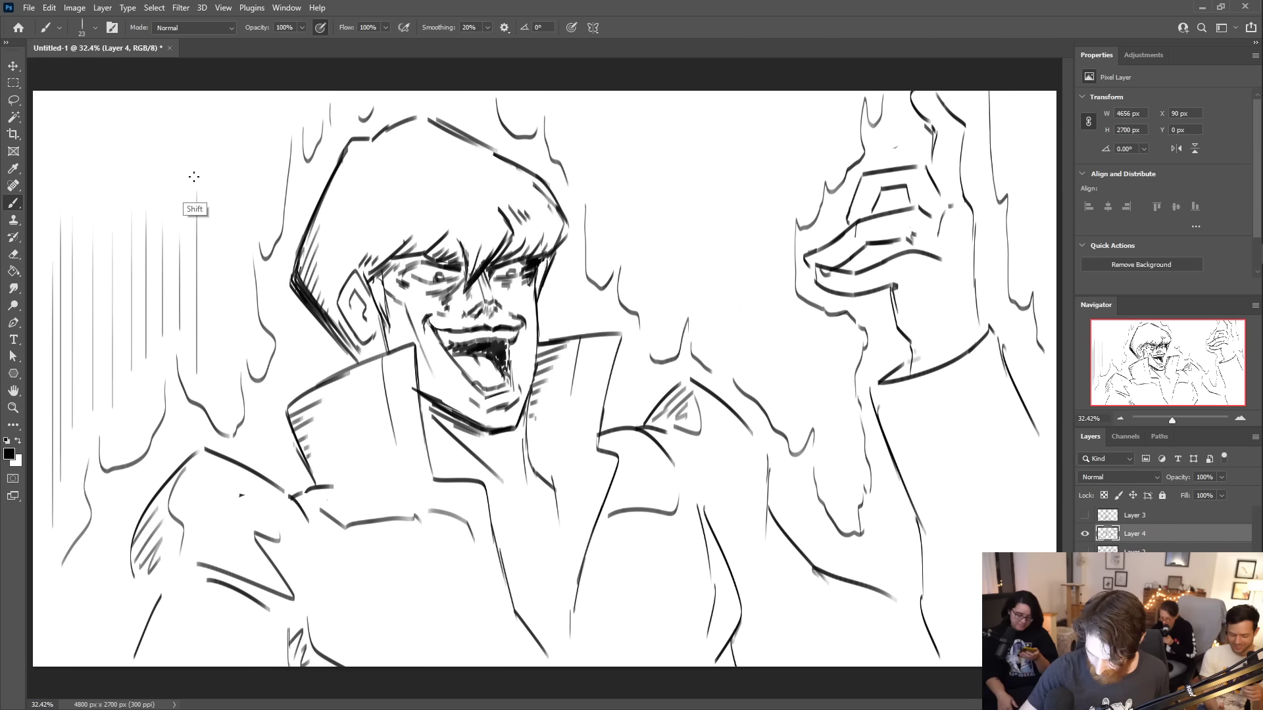
drag(212, 373, 212, 220)
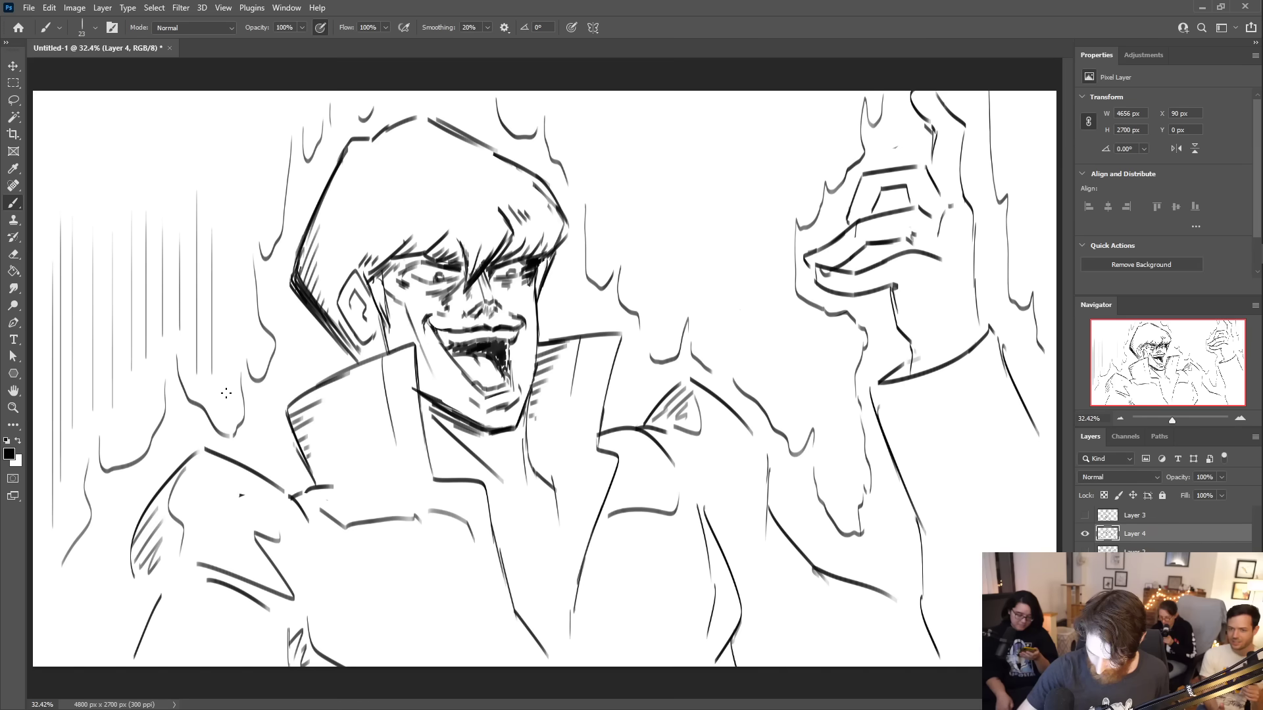
drag(227, 398, 227, 220)
drag(242, 372, 241, 214)
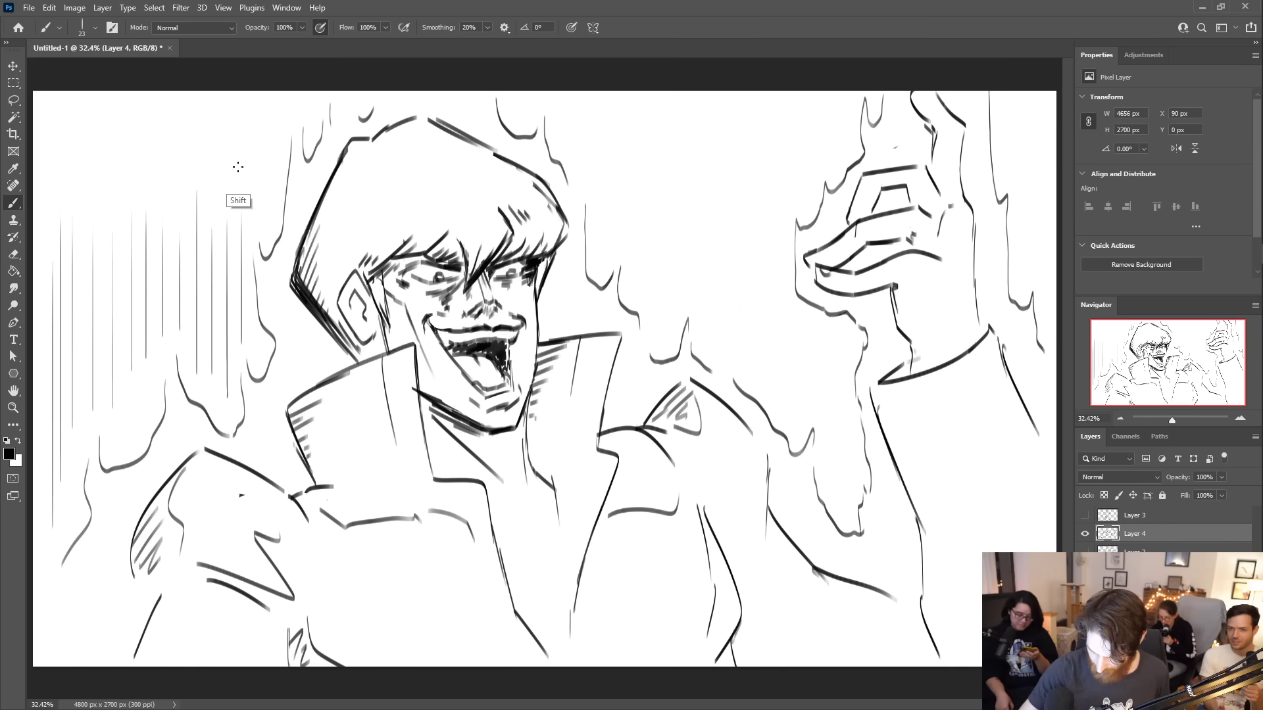
- Draw straight vertical background lines rising from the aura between the face and the far shoulder
drag(596, 266, 596, 135)
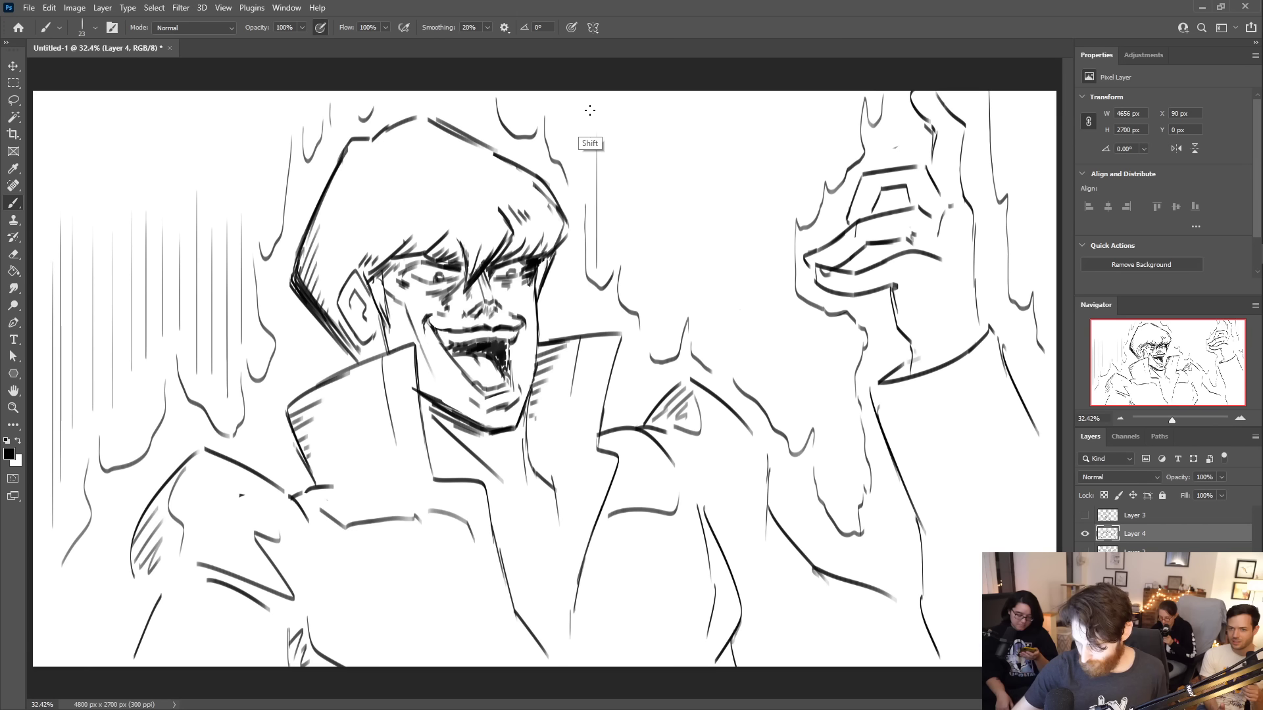
drag(608, 266, 608, 158)
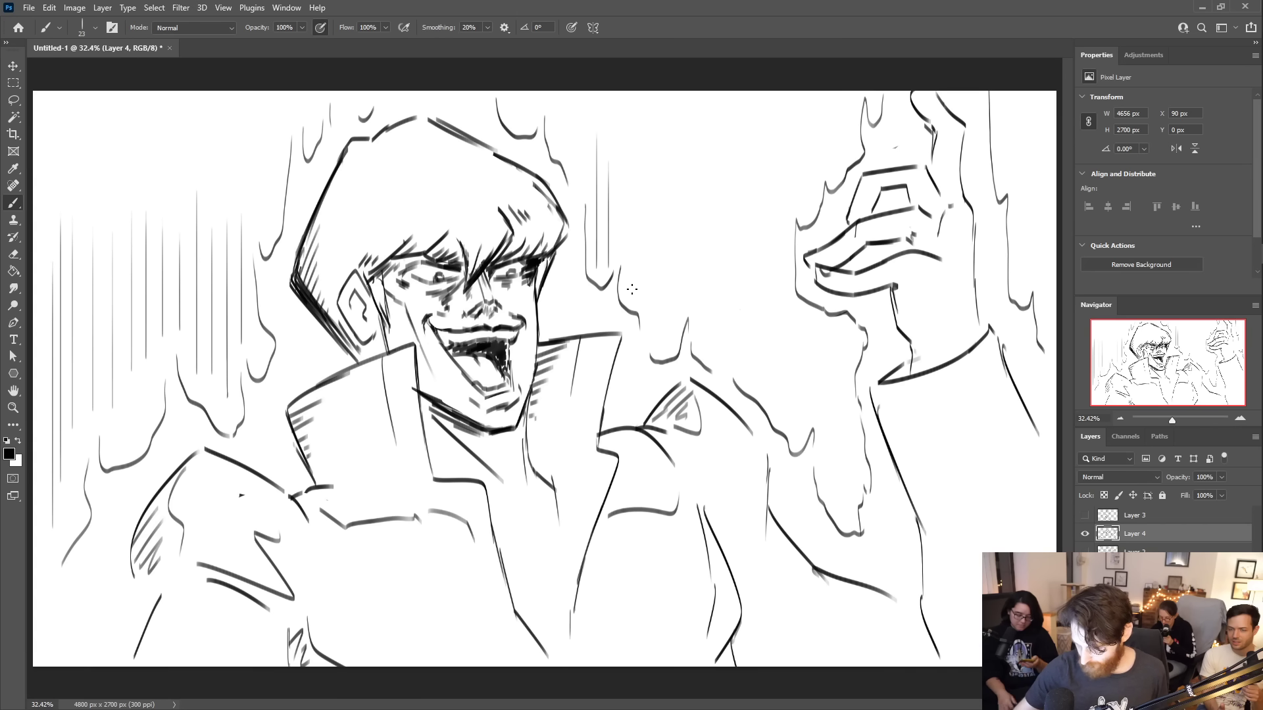
drag(630, 296, 629, 158)
drag(642, 312, 642, 197)
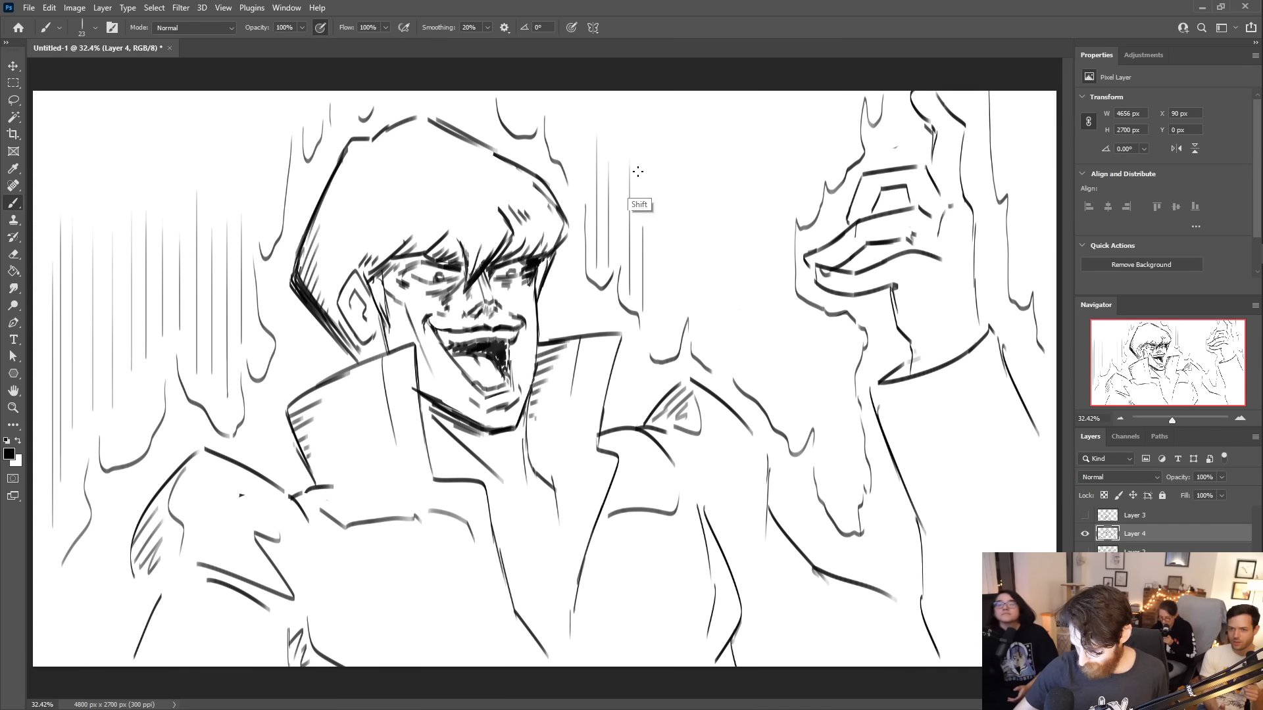
drag(660, 339, 659, 258)
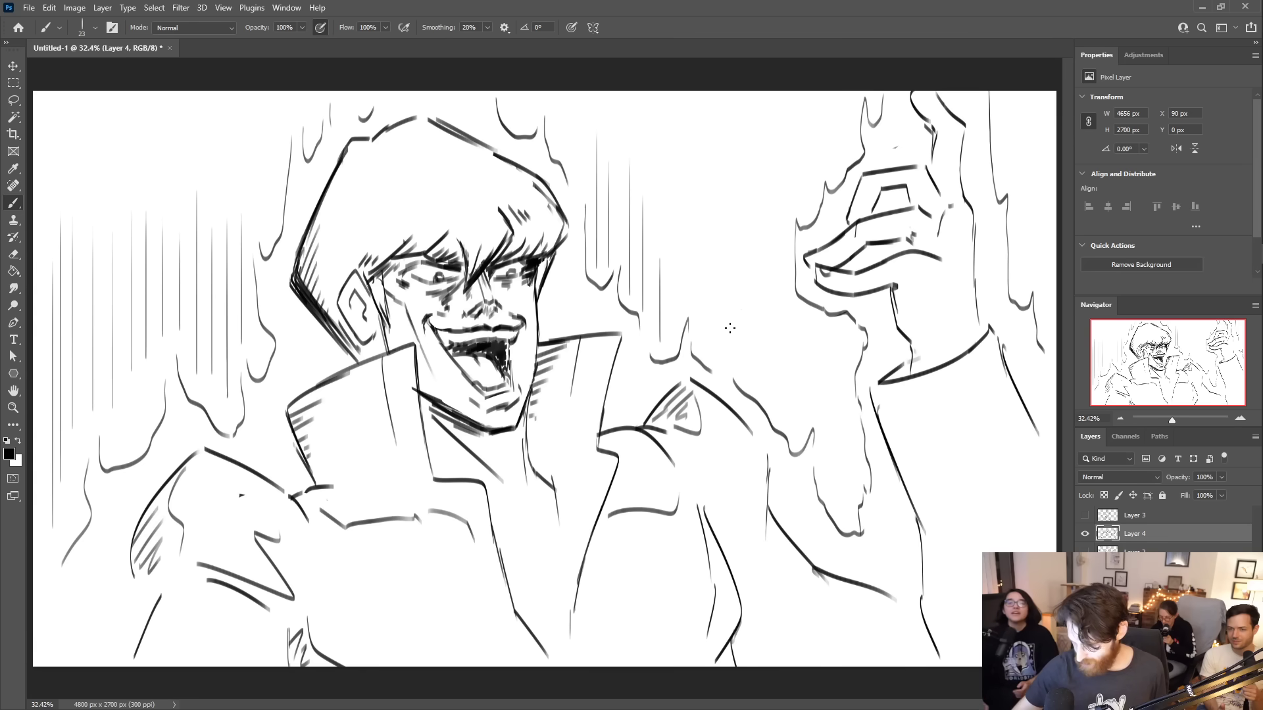
- Continue the vertical background lines over the far shoulder and down into the aura's dip beside the raised forearm, redoing a crooked stroke
drag(707, 358, 707, 262)
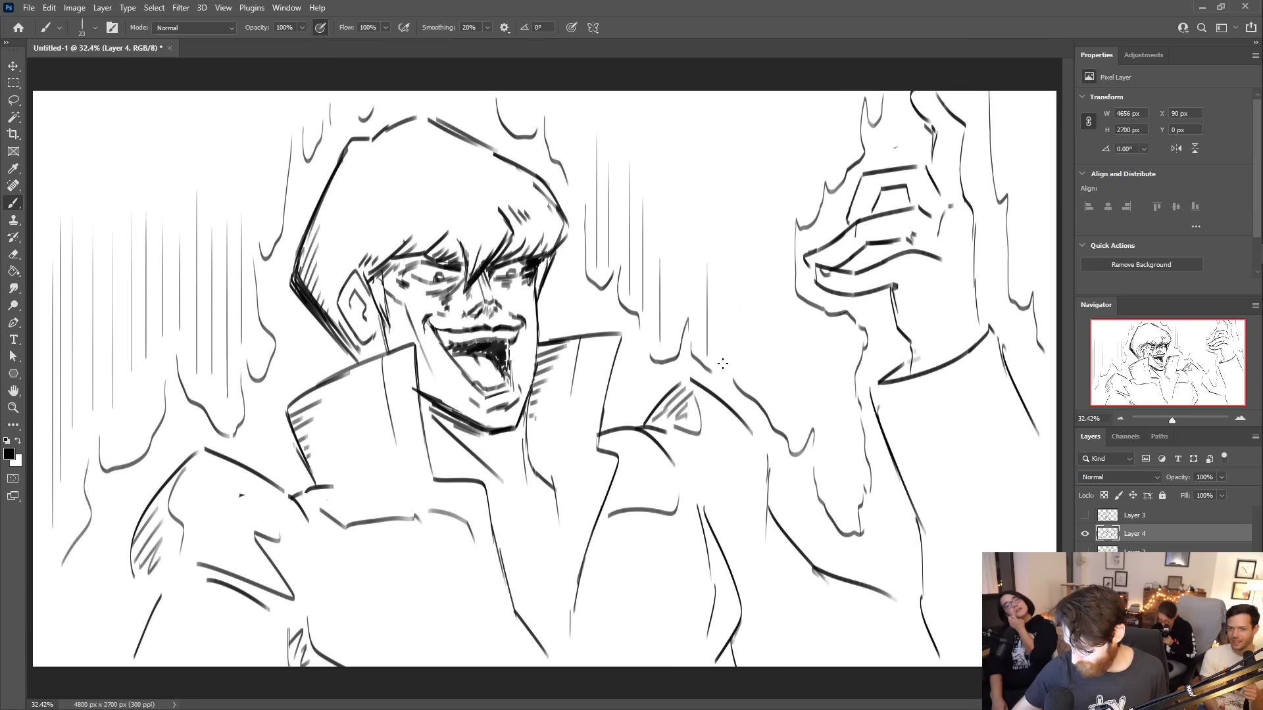
drag(720, 364, 720, 301)
drag(745, 382, 744, 306)
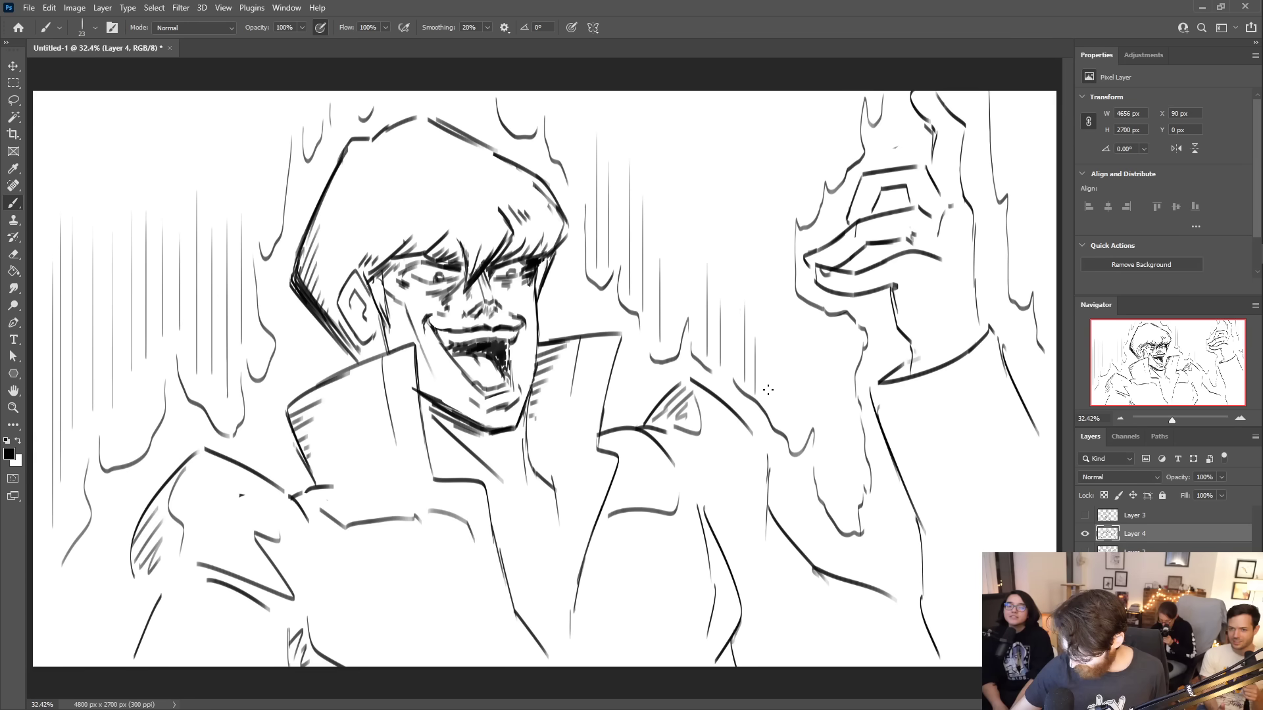
drag(774, 408, 773, 299)
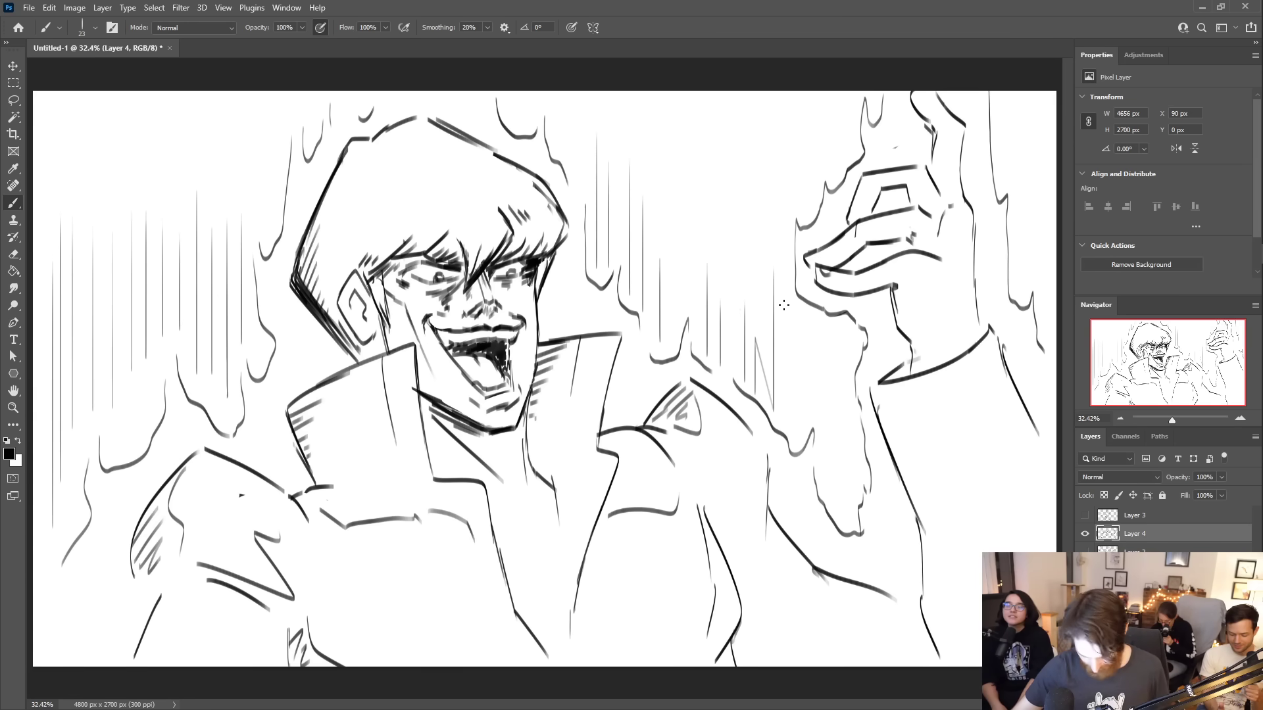
key(ctrl+z)
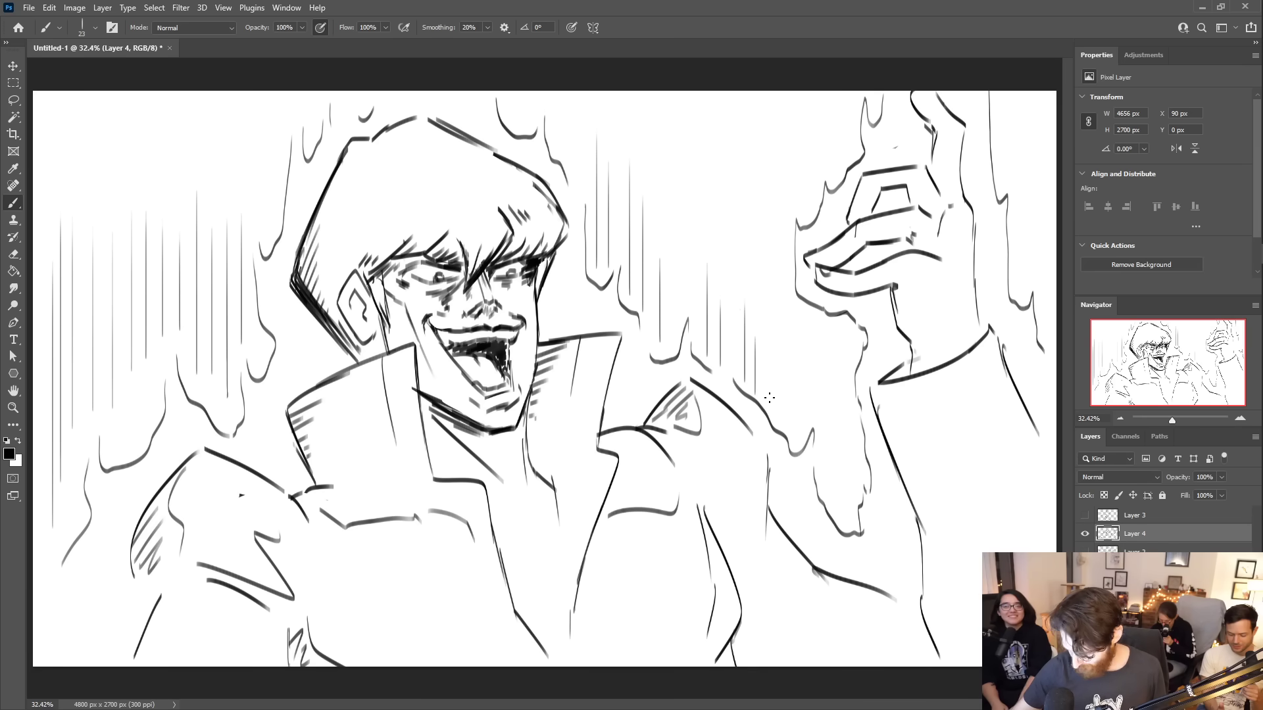
drag(767, 401, 767, 306)
drag(783, 404, 783, 302)
drag(795, 413, 796, 319)
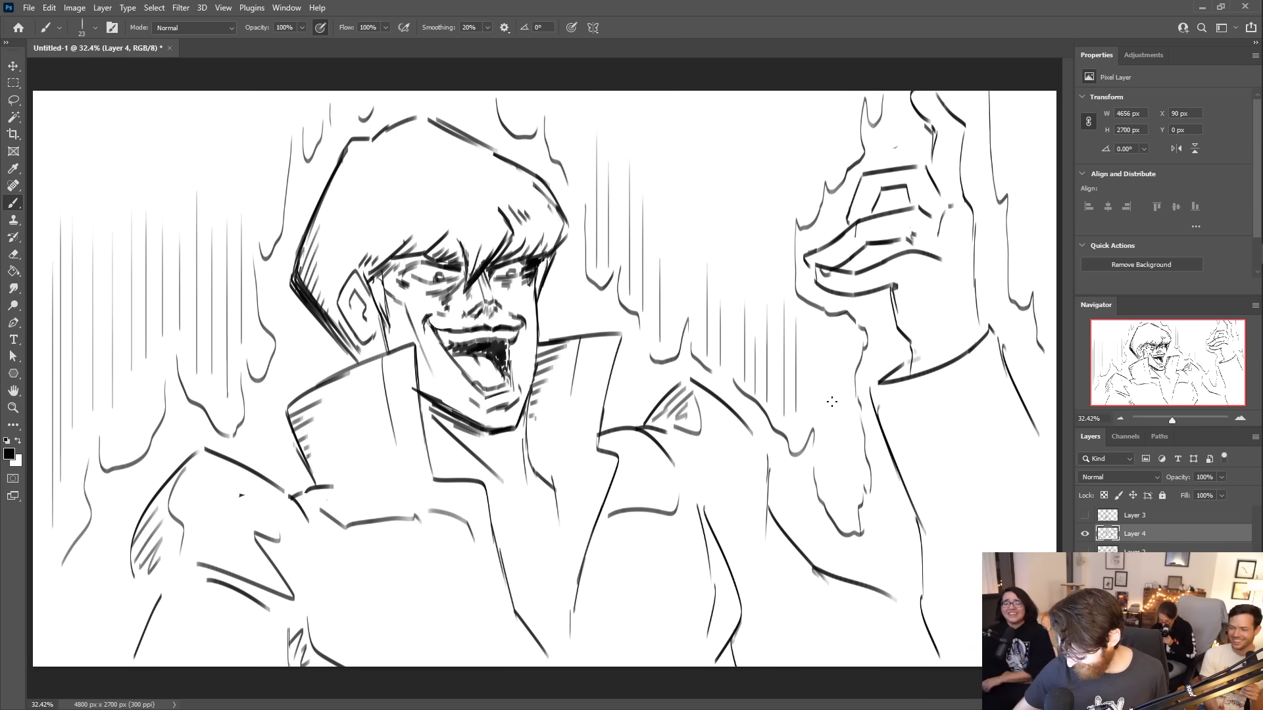
drag(810, 407, 811, 332)
drag(827, 479, 826, 392)
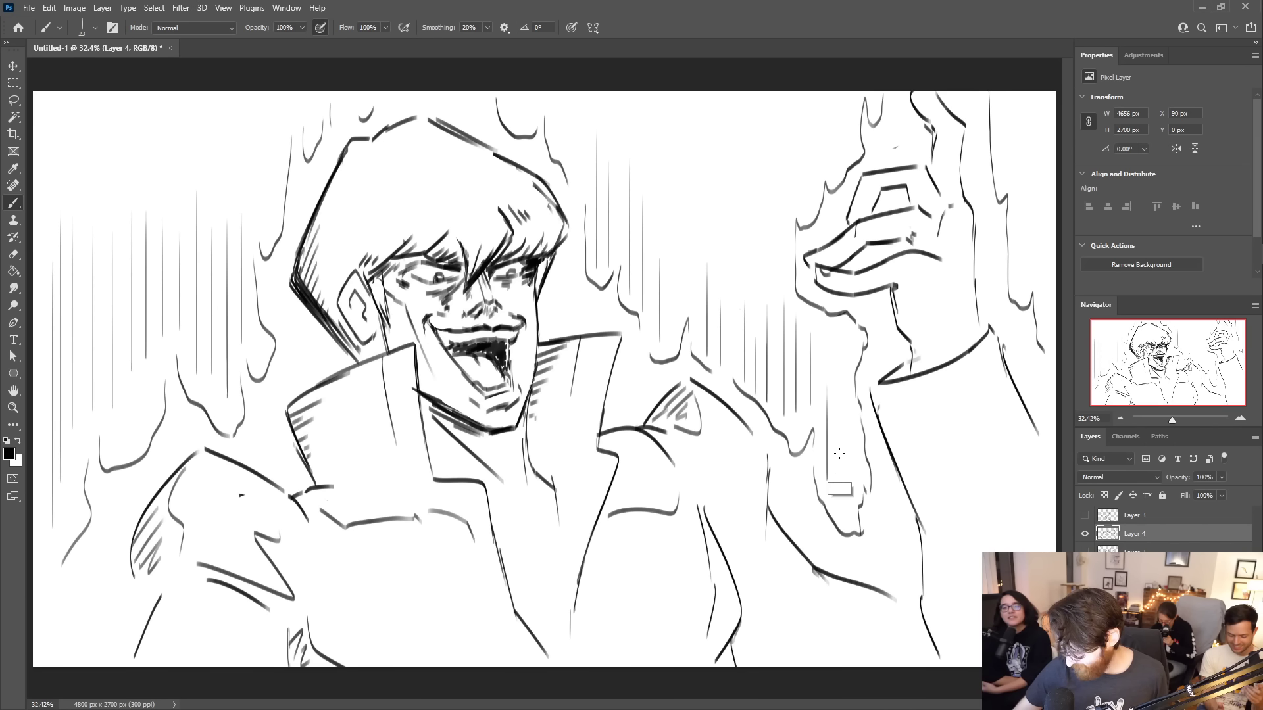
drag(839, 468, 839, 396)
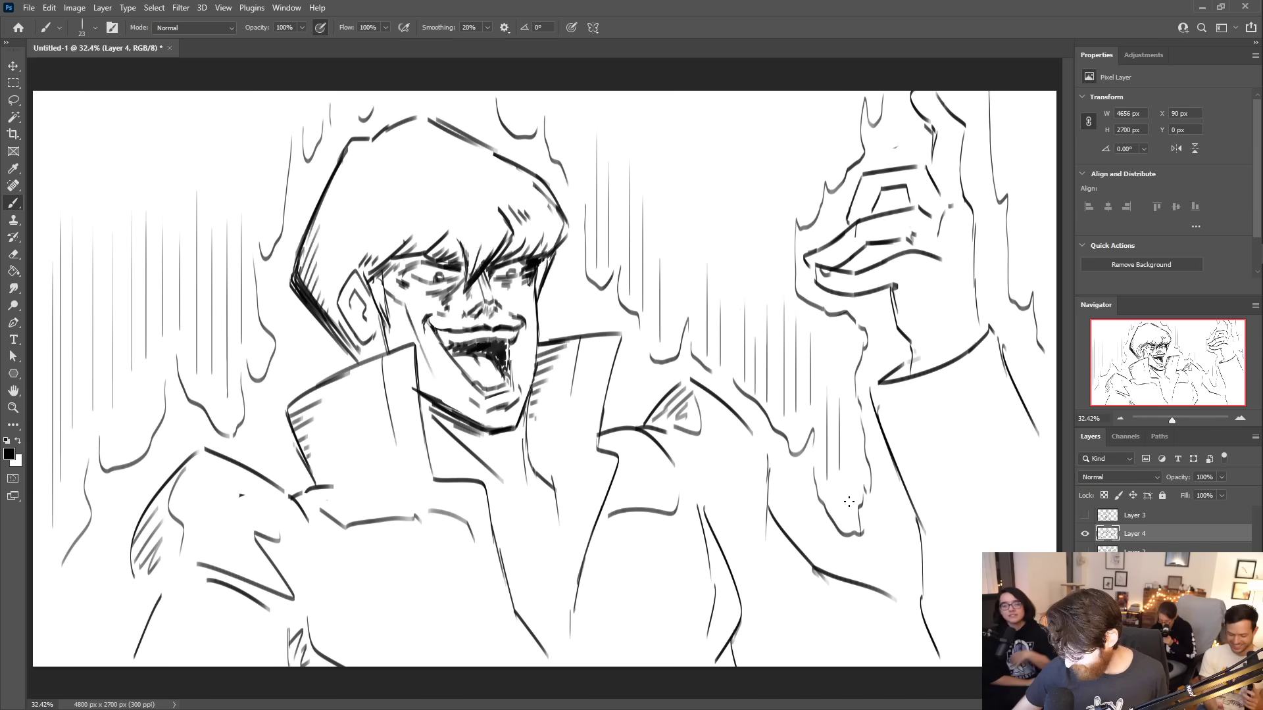
- Draw three straight vertical lines in the background outside the aura beyond the raised hand
drag(1018, 279, 1018, 170)
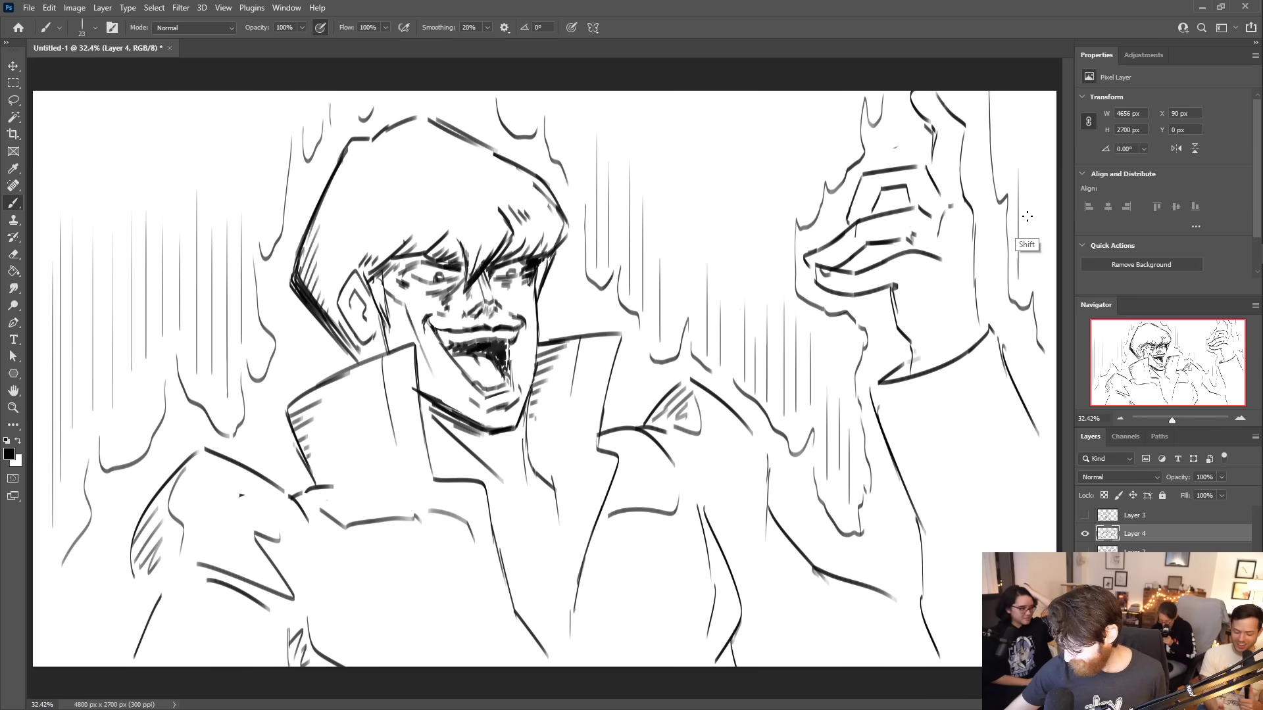
drag(1028, 235, 1028, 112)
drag(1040, 275, 1039, 174)
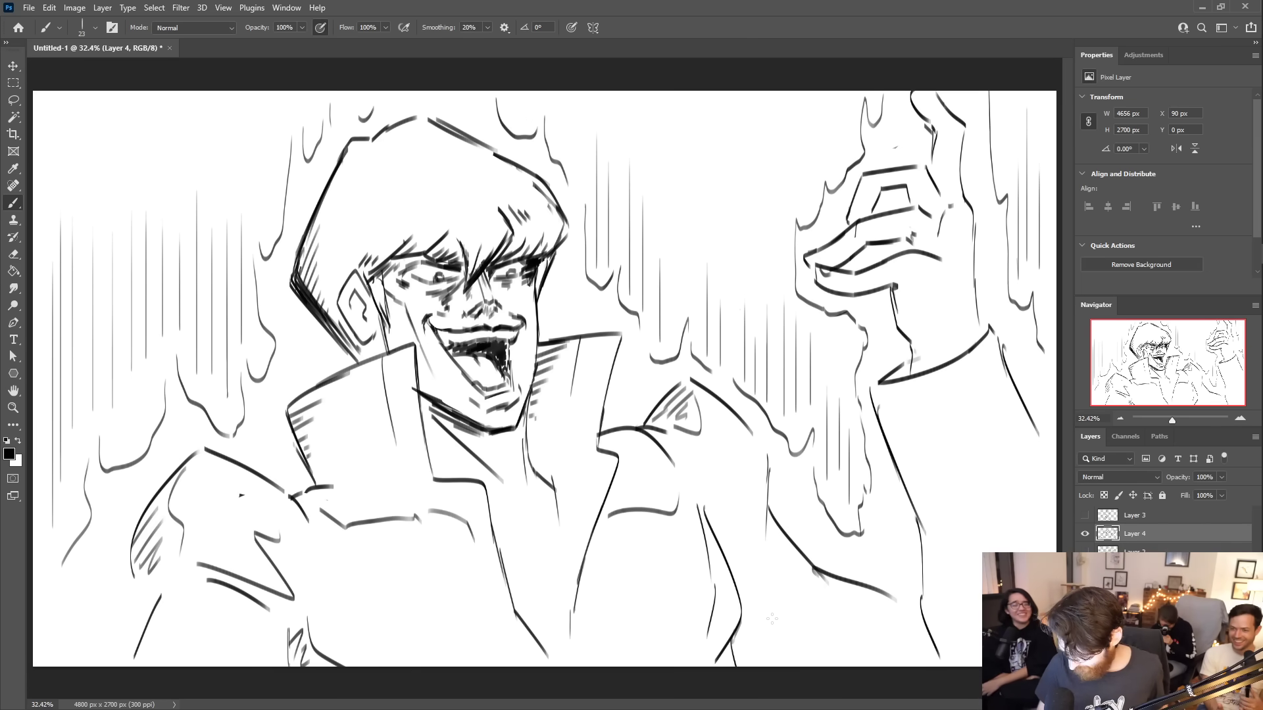
- Outline and hatch shadow folds on the coat below the far arm, at the raised sleeve's elbow and on the near sleeve
drag(734, 574, 819, 666)
drag(753, 600, 742, 640)
drag(757, 608, 751, 657)
drag(768, 629, 763, 655)
mouse_move(911, 474)
mouse_down()
mouse_move(944, 530)
mouse_move(965, 641)
mouse_up()
drag(926, 530, 933, 570)
drag(934, 556, 936, 605)
mouse_move(706, 630)
mouse_down()
mouse_move(657, 666)
mouse_move(694, 665)
mouse_up()
mouse_move(706, 631)
mouse_down()
mouse_move(704, 664)
mouse_move(714, 650)
mouse_up()
drag(725, 612, 723, 637)
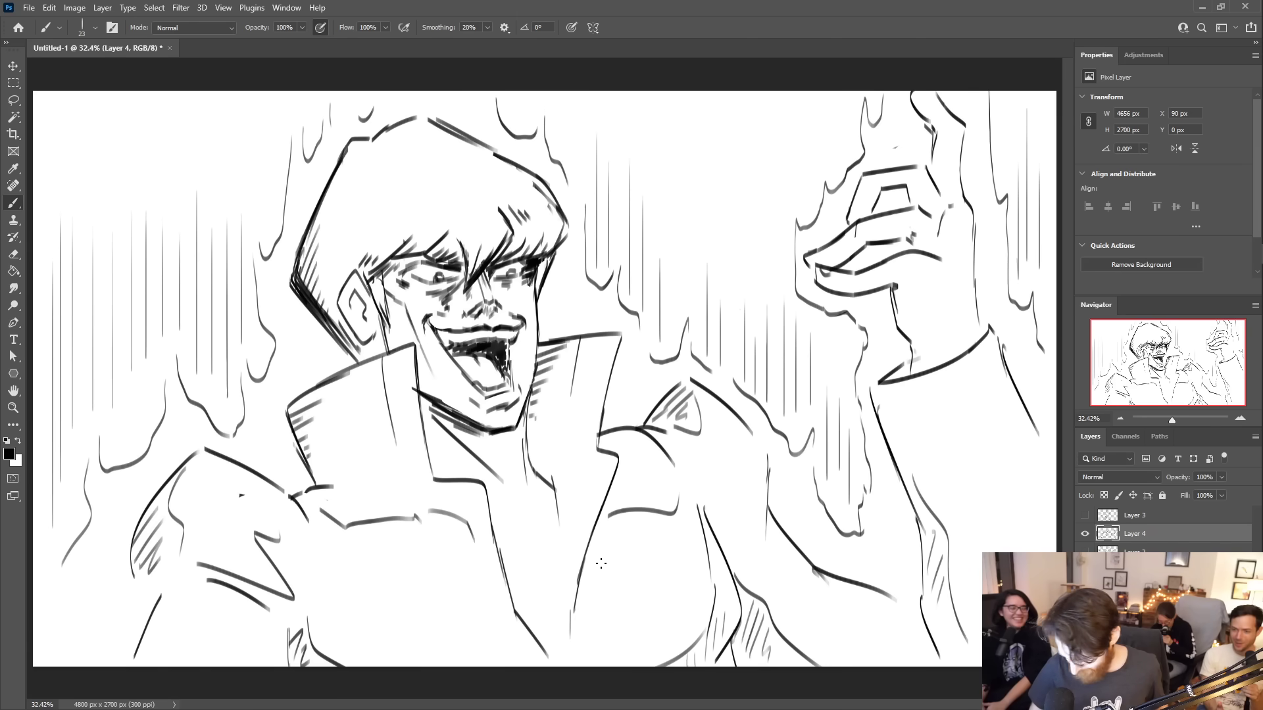
mouse_move(172, 600)
mouse_down()
mouse_move(177, 639)
mouse_move(164, 577)
mouse_move(152, 616)
mouse_move(176, 611)
mouse_move(175, 624)
mouse_move(144, 647)
mouse_up()
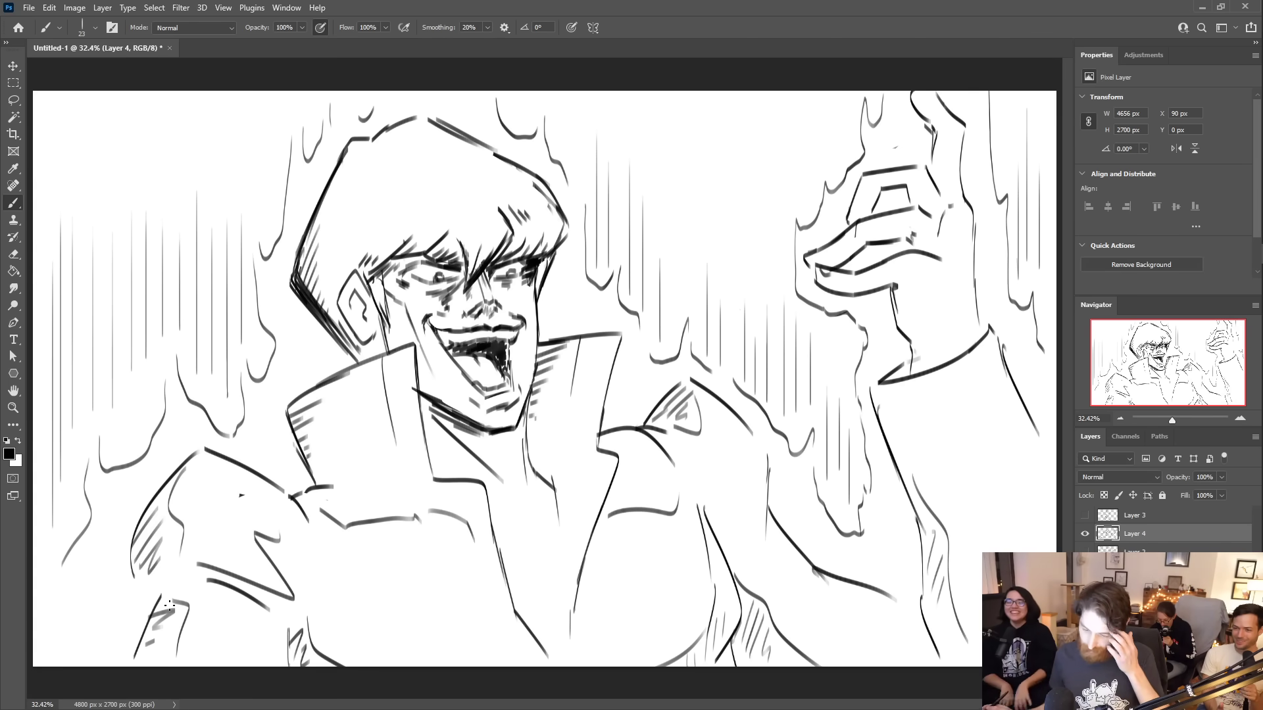
- Add light hatching along both sides of the face and extend the inner collar line down to the chest opening
drag(396, 300, 390, 336)
drag(401, 318, 395, 346)
drag(527, 300, 531, 323)
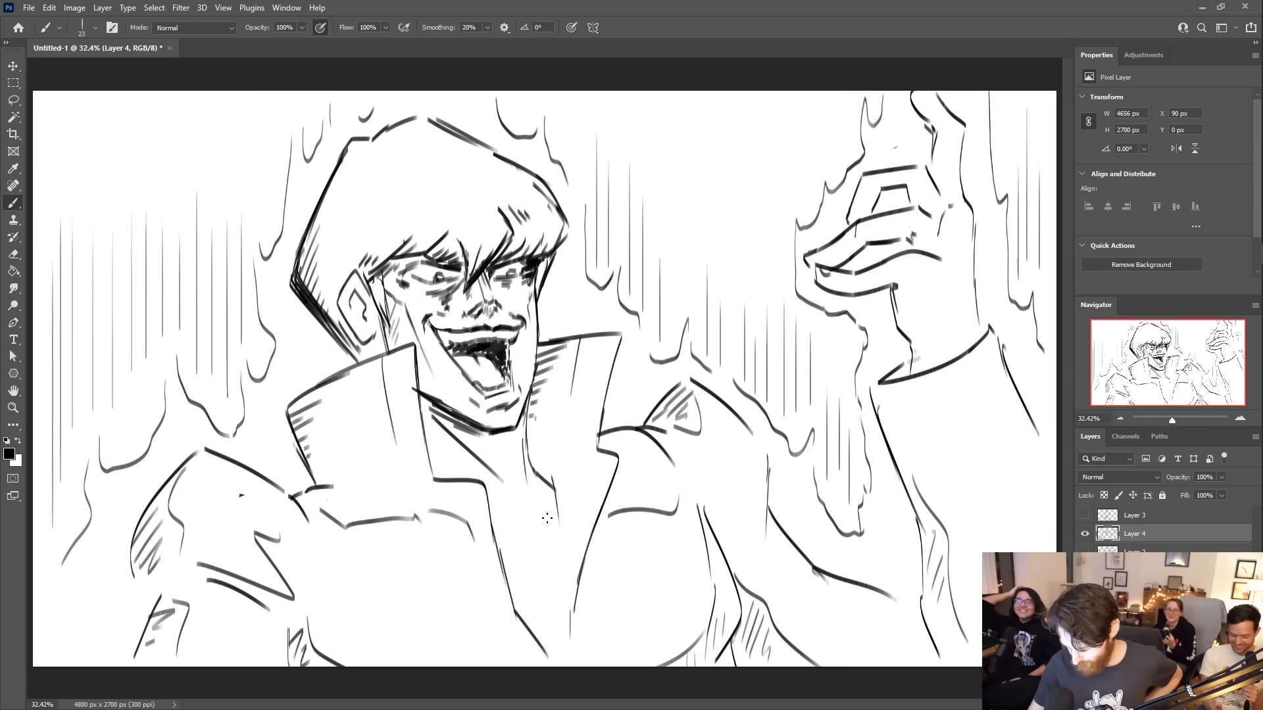
drag(559, 524, 568, 633)
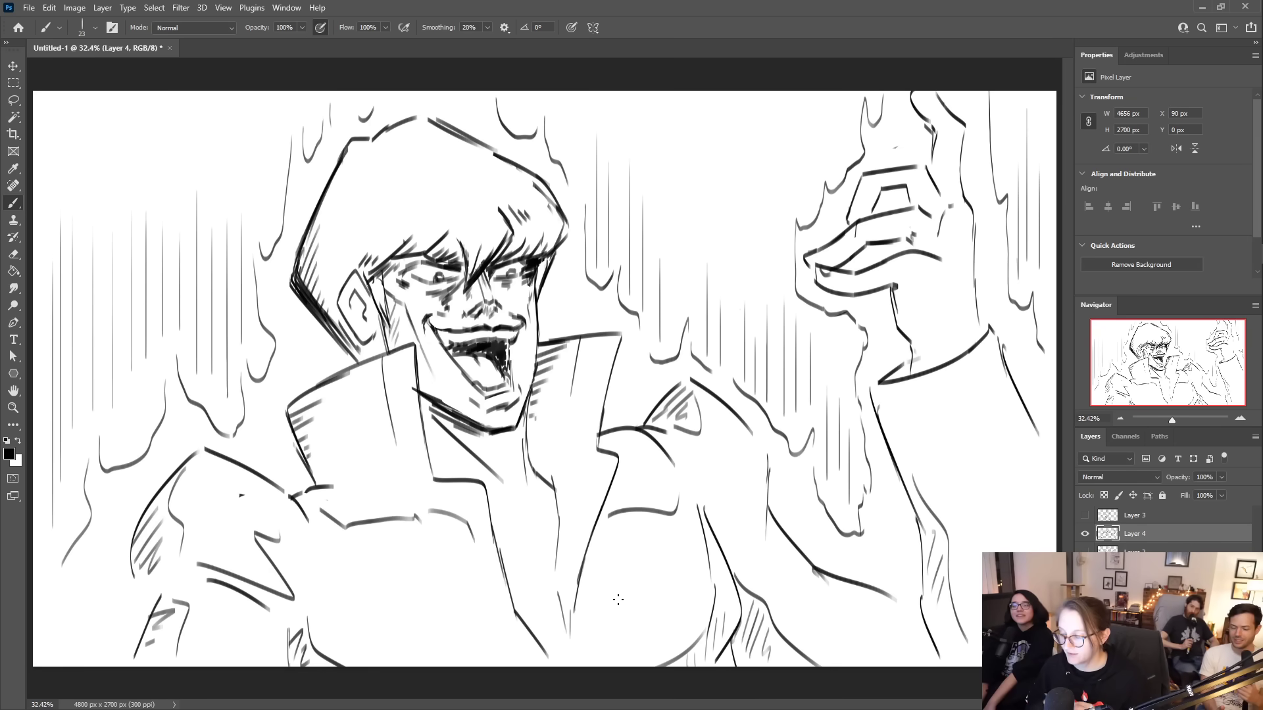
- Hide the laughing man's layer, create a new layer, and test the brush with a scribble that is undone
click(1087, 534)
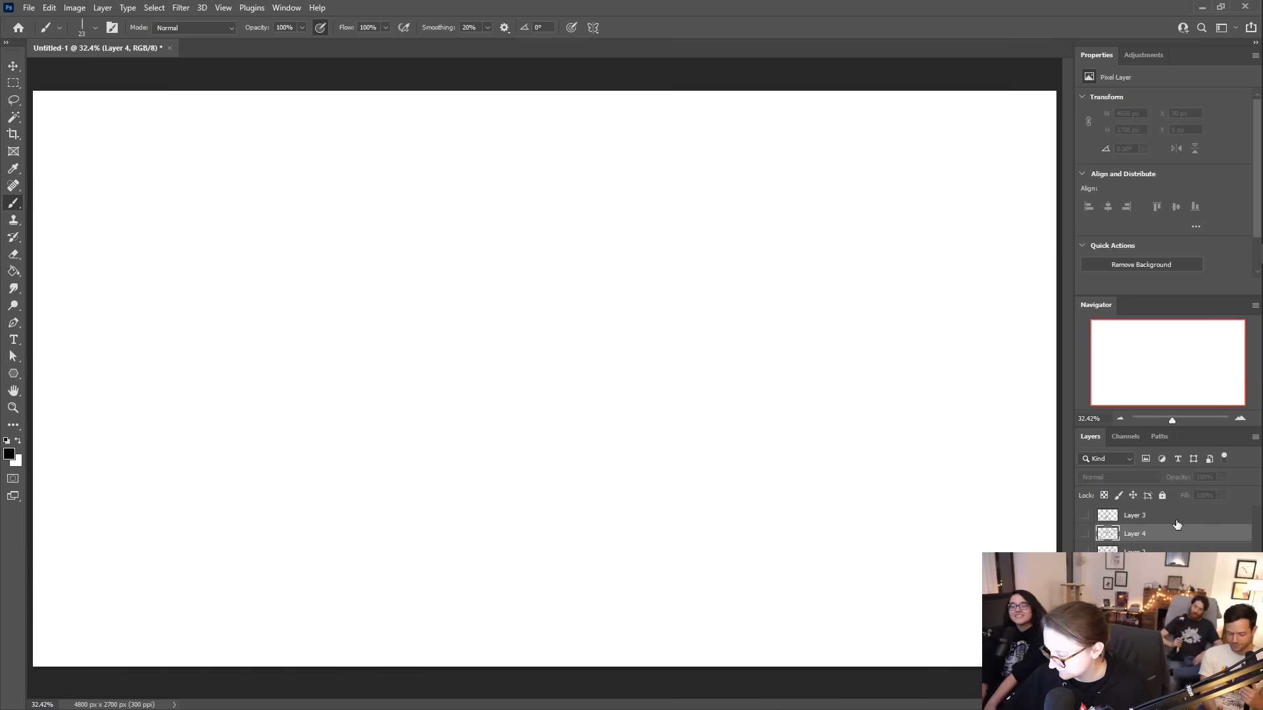
key(ctrl+shift+alt+n)
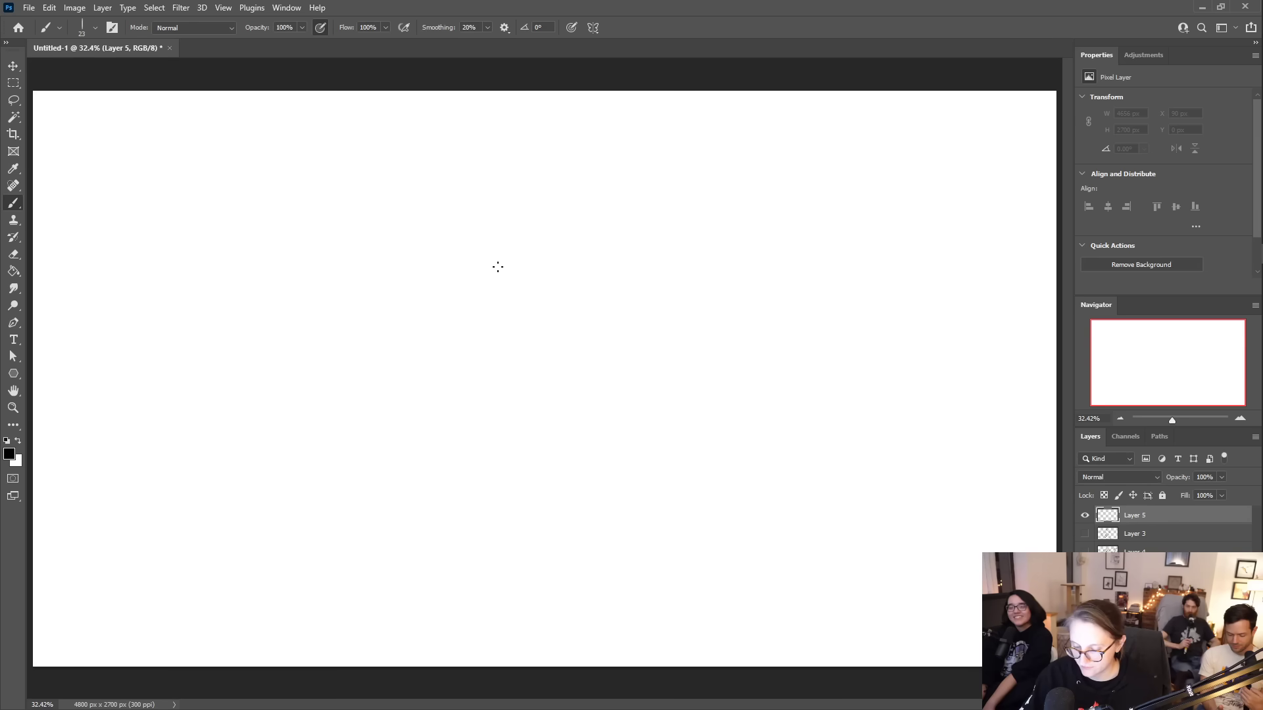
mouse_move(487, 218)
mouse_down()
mouse_move(472, 341)
mouse_move(502, 231)
mouse_move(548, 304)
mouse_move(492, 244)
mouse_move(596, 287)
mouse_move(566, 315)
mouse_move(632, 316)
mouse_up()
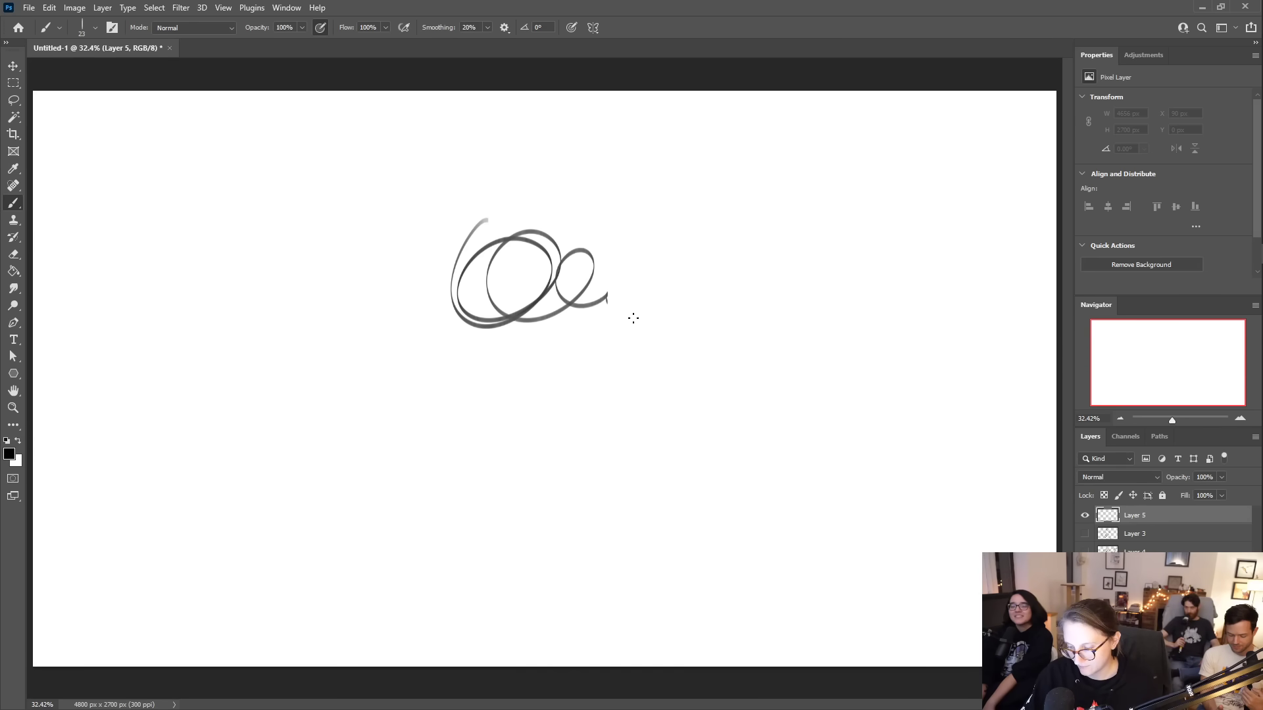
key(ctrl+z)
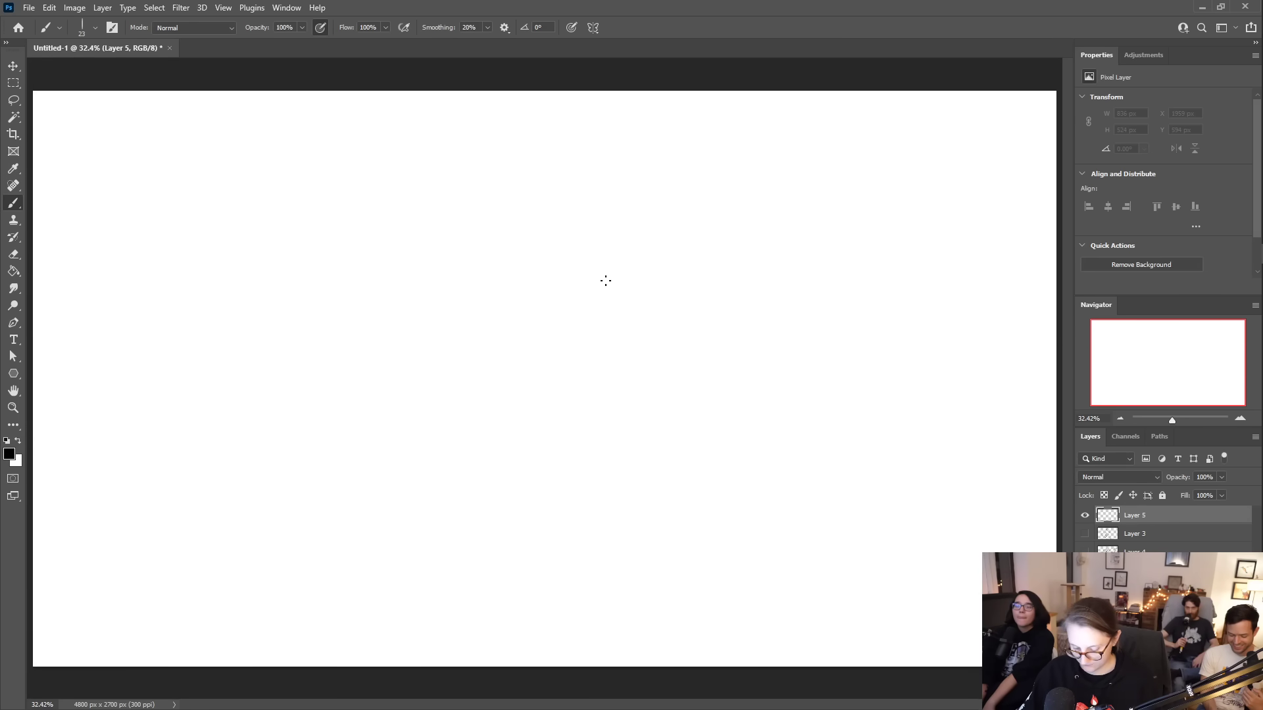
- Draw a minimal face on the new layer with a long angular nose, half-closed eyes, straight brows and small pursed lips
mouse_move(547, 254)
mouse_down()
mouse_move(590, 285)
mouse_move(536, 441)
mouse_move(611, 427)
mouse_up()
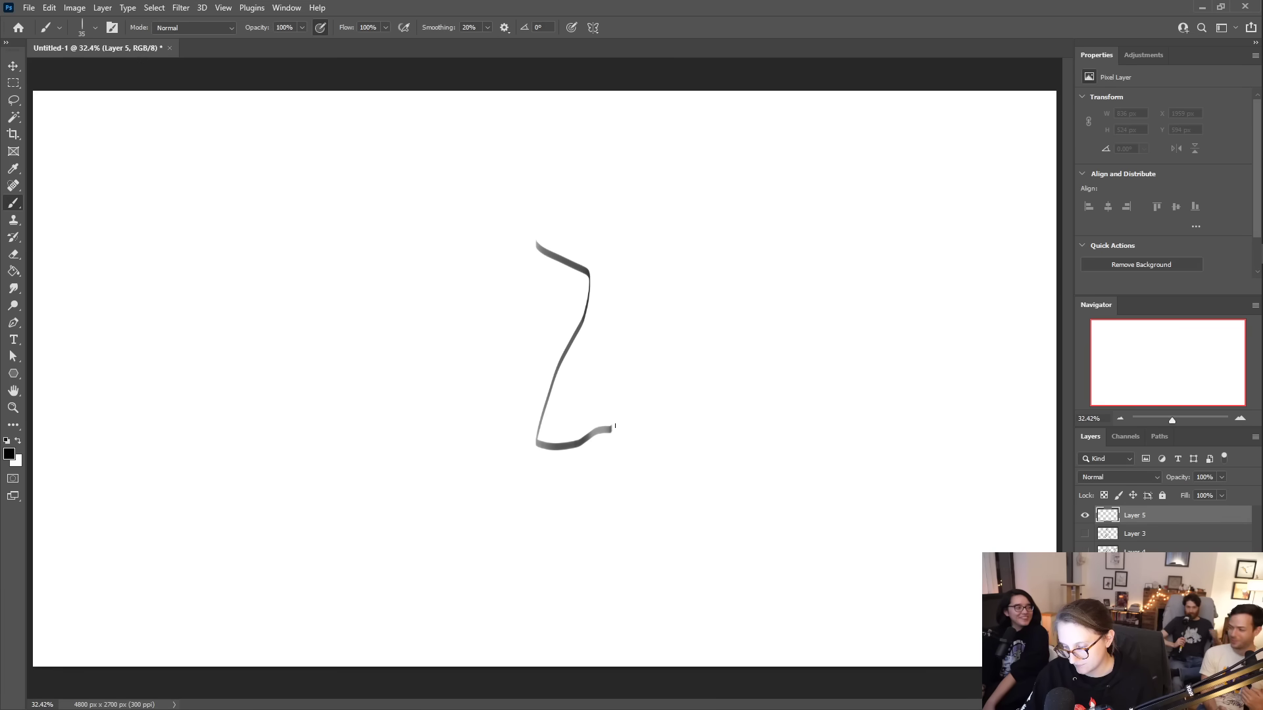
mouse_move(549, 290)
mouse_down()
mouse_move(587, 304)
mouse_move(734, 305)
mouse_move(698, 317)
mouse_move(709, 307)
mouse_up()
drag(728, 297, 731, 309)
drag(538, 272, 574, 306)
mouse_move(573, 477)
mouse_down()
mouse_move(601, 477)
mouse_move(608, 493)
mouse_move(580, 503)
mouse_move(599, 510)
mouse_move(583, 506)
mouse_up()
drag(626, 273, 776, 269)
- Add a speech bubble beside the face with the handwritten text "sweep the feet"
mouse_move(158, 238)
mouse_down()
mouse_move(155, 265)
mouse_move(199, 240)
mouse_move(267, 254)
mouse_up()
mouse_move(256, 227)
mouse_down()
mouse_move(272, 224)
mouse_move(265, 244)
mouse_up()
drag(200, 267, 198, 287)
drag(195, 276, 244, 279)
mouse_move(172, 313)
mouse_down()
mouse_move(170, 342)
mouse_move(187, 306)
mouse_up()
drag(174, 326, 235, 322)
mouse_move(243, 286)
mouse_down()
mouse_move(245, 321)
mouse_move(242, 304)
mouse_move(316, 352)
mouse_move(139, 316)
mouse_move(238, 336)
mouse_move(262, 299)
mouse_up()
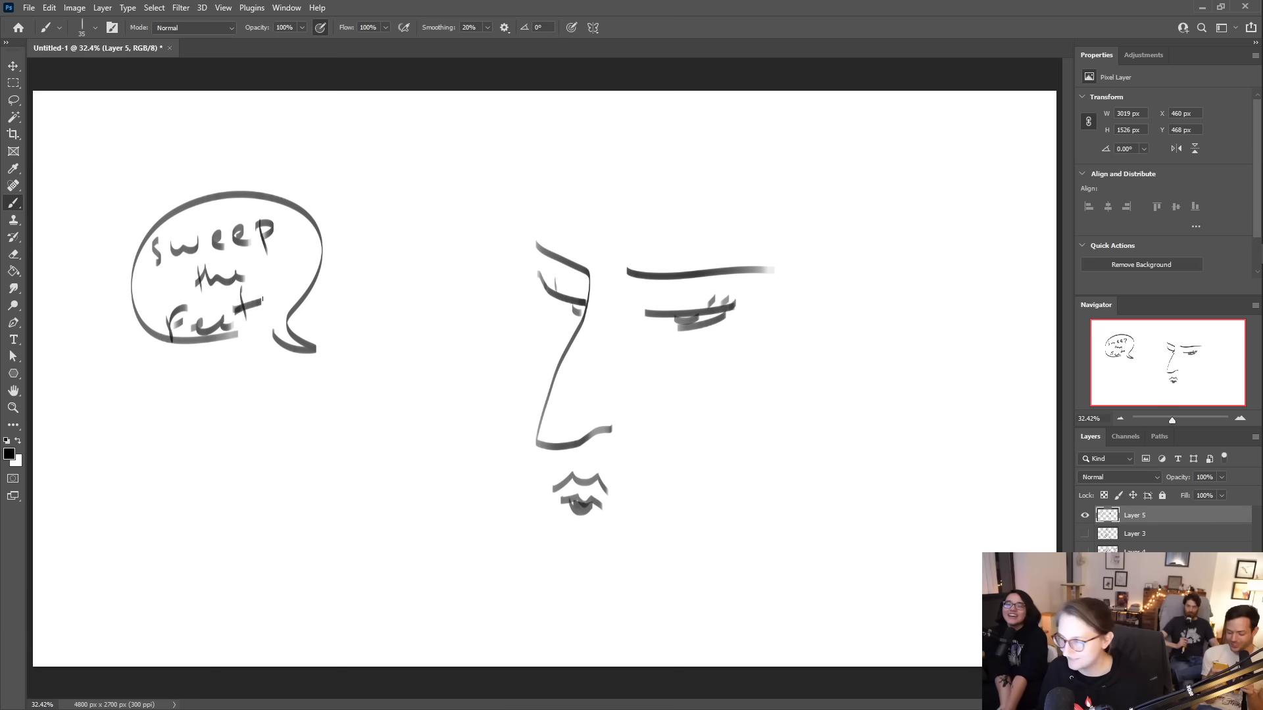
- Clear the long-nosed face and the speech bubble from Layer 5, leaving nothing selected
key(l)
mouse_move(552, 584)
mouse_down()
mouse_move(563, 158)
mouse_move(264, 538)
mouse_up()
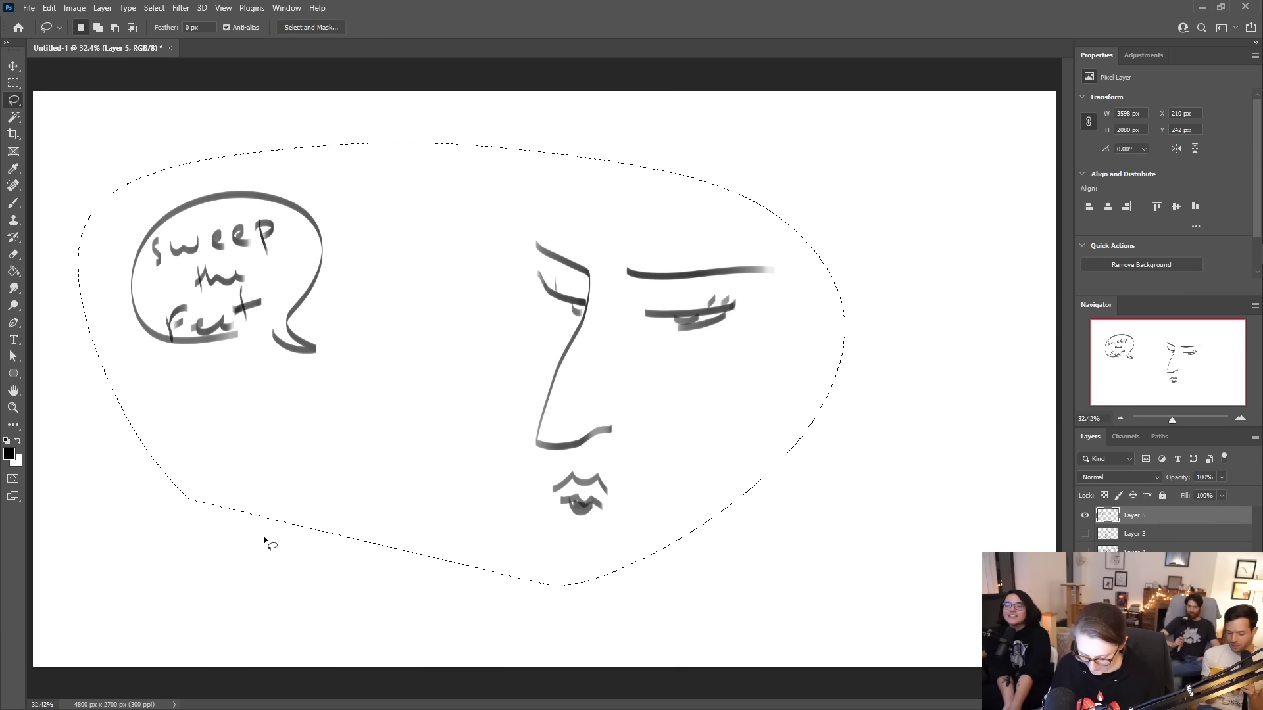
key(Delete)
key(ctrl+d)
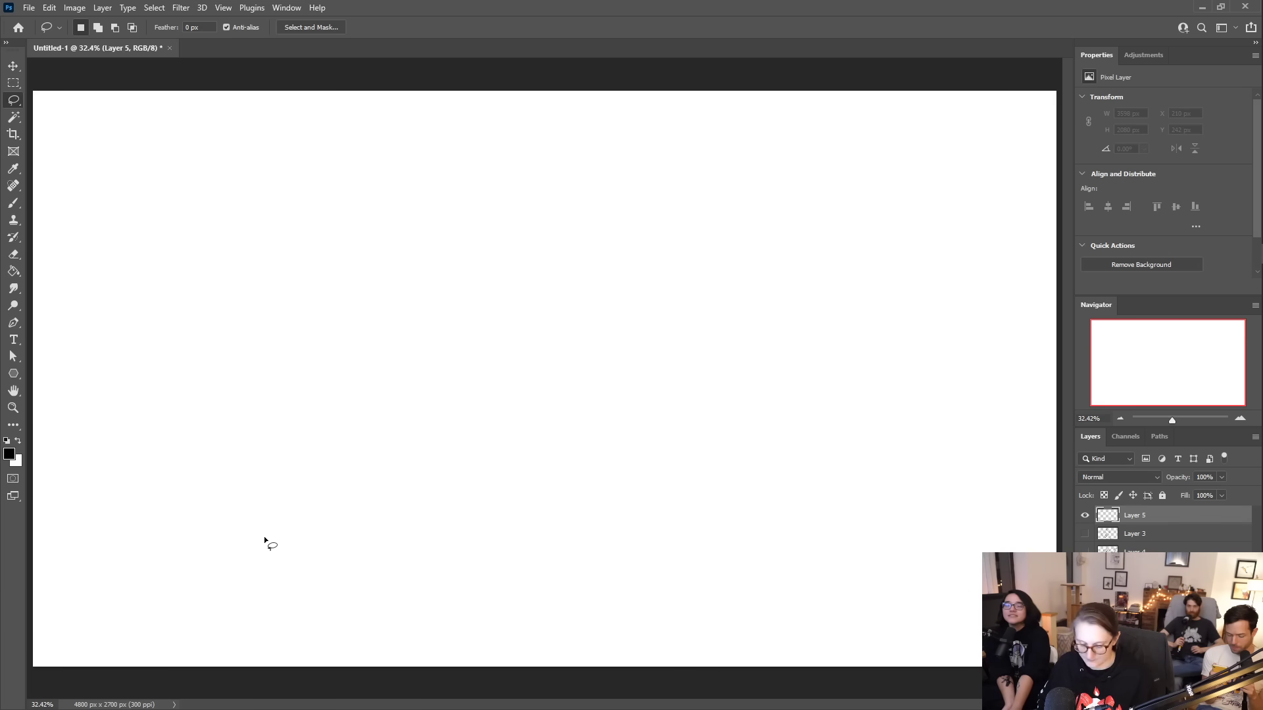
- Draw two C-shaped curves with thin stems, a long near-vertical line beside them and three short dashes on the opposite side
key(b)
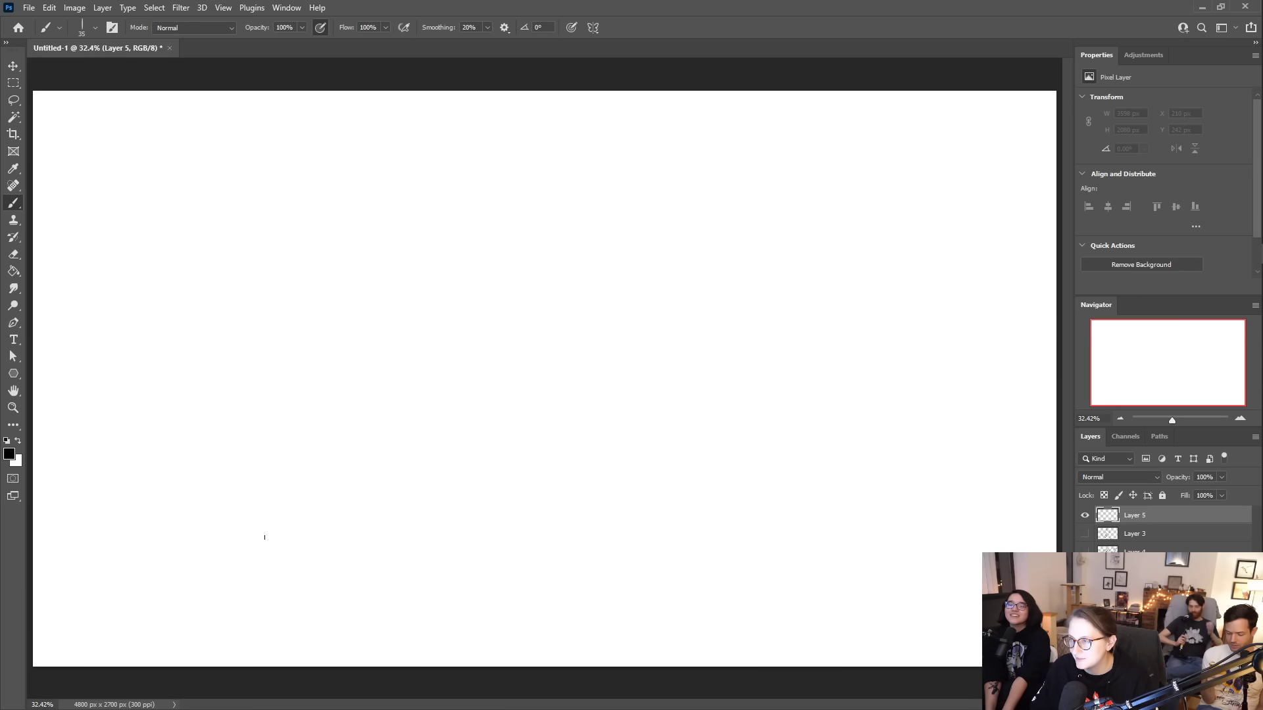
mouse_move(505, 267)
mouse_down()
mouse_move(417, 434)
mouse_move(498, 434)
mouse_up()
drag(629, 266, 622, 426)
drag(499, 432, 513, 546)
drag(718, 223, 745, 503)
drag(606, 422, 618, 513)
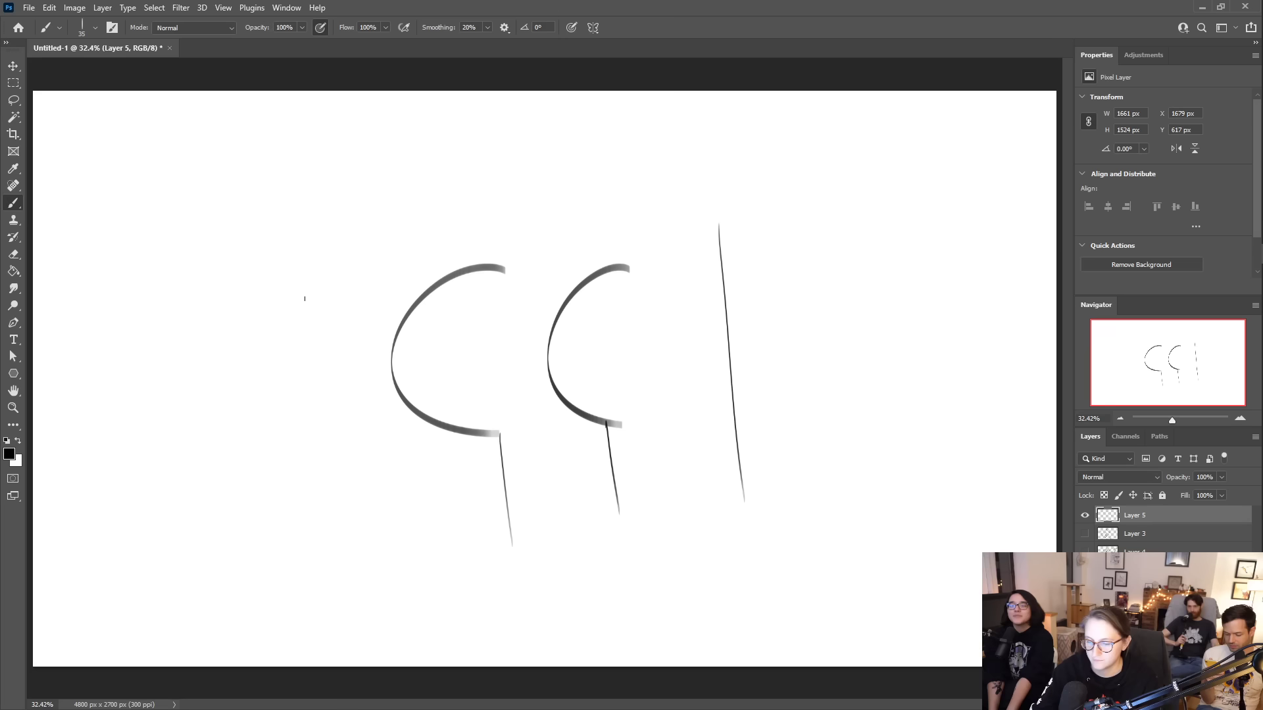
drag(298, 276, 321, 301)
drag(299, 365, 322, 366)
drag(330, 427, 314, 442)
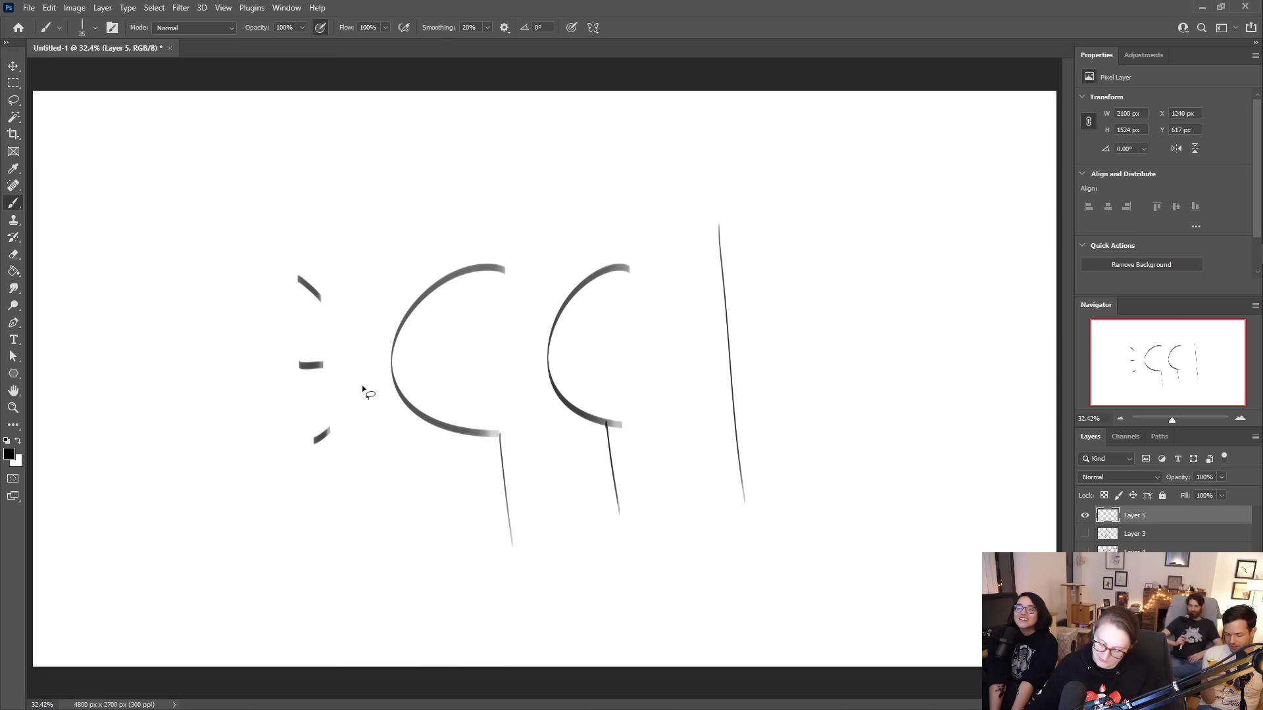
- Lasso all the curves, lines and dashes, delete them and clear the selection
key(l)
mouse_move(740, 178)
mouse_down()
mouse_move(293, 200)
mouse_move(234, 575)
mouse_move(589, 592)
mouse_move(822, 493)
mouse_move(806, 168)
mouse_up()
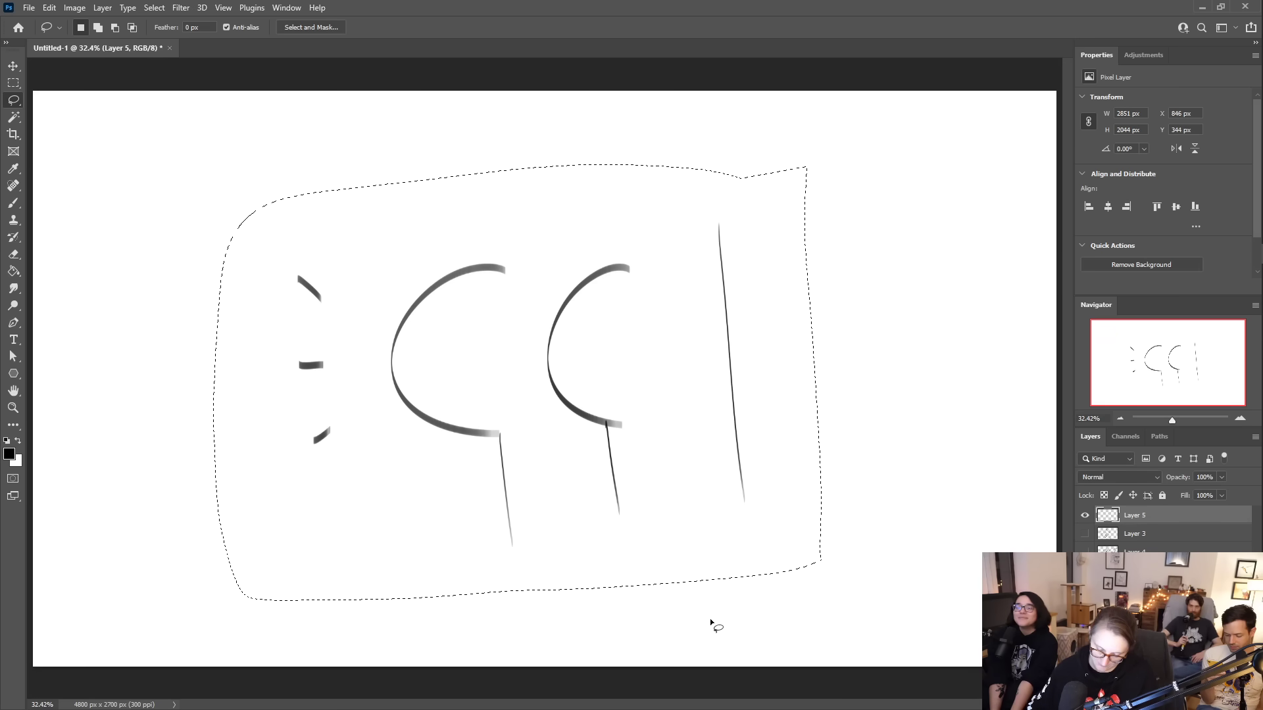
key(Delete)
key(ctrl+d)
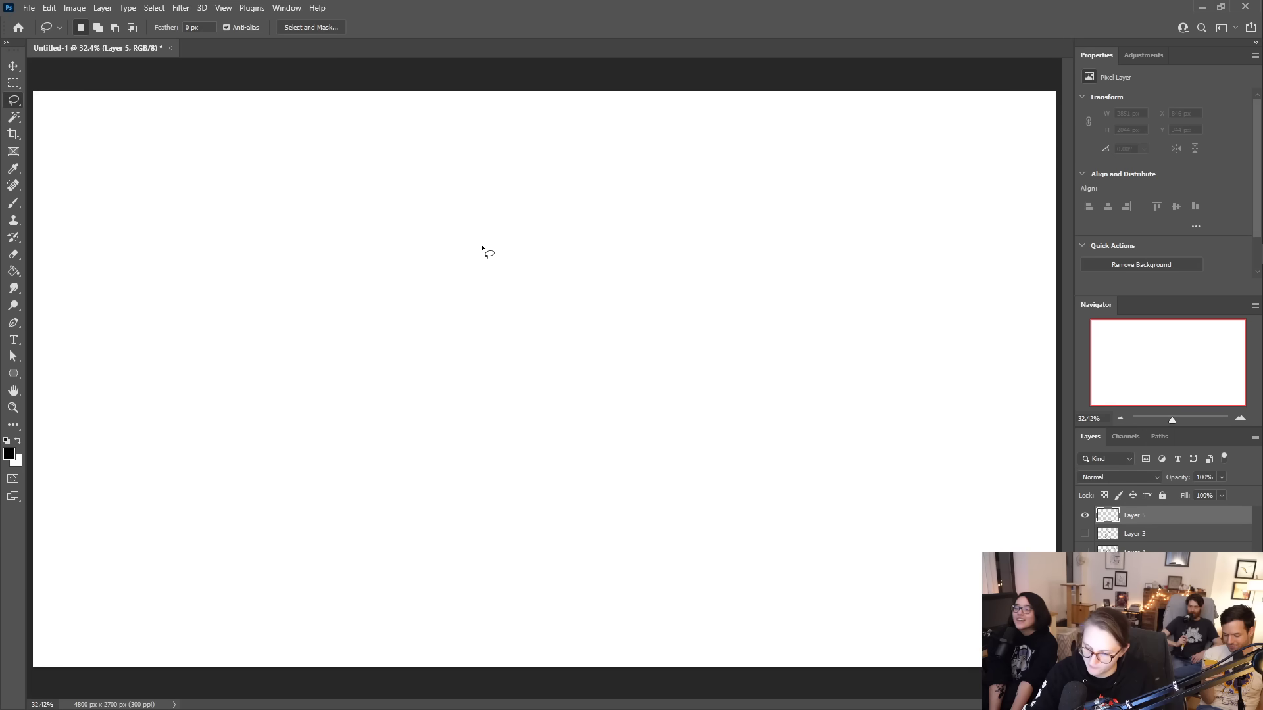
- Switch back to the Brush tool and enlarge the brush to size 50
key(b)
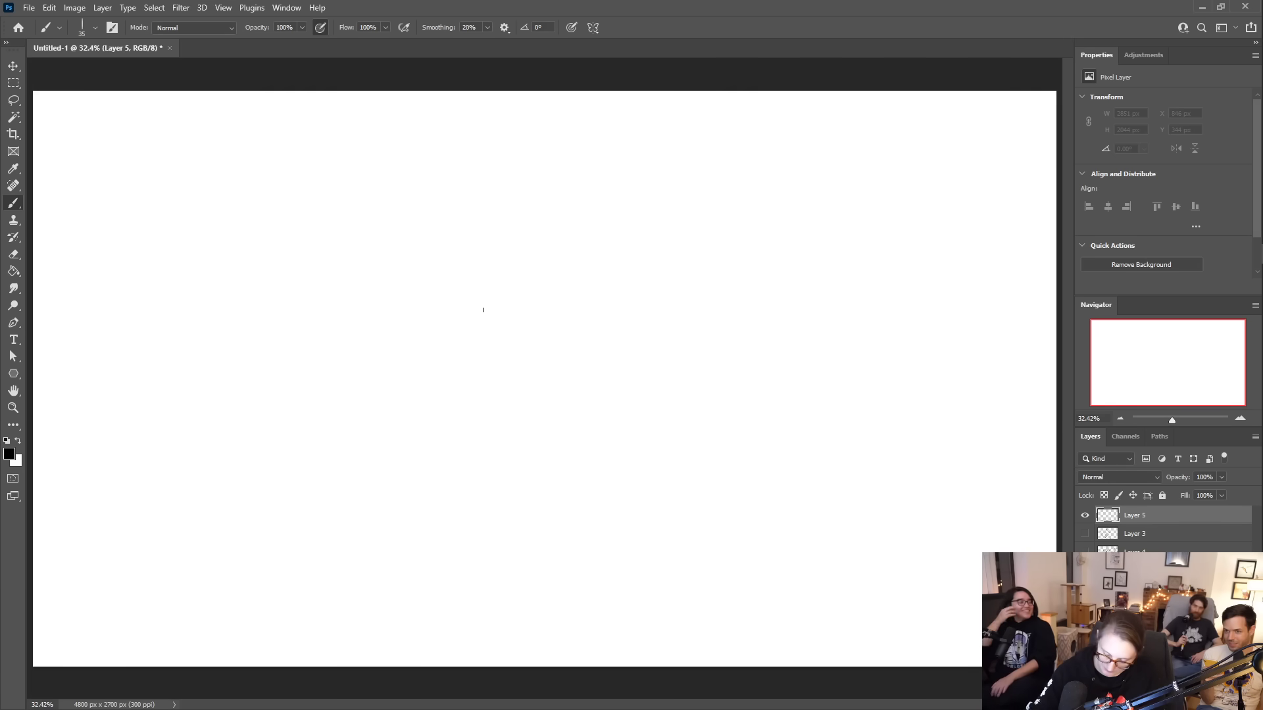
key(bracketright)
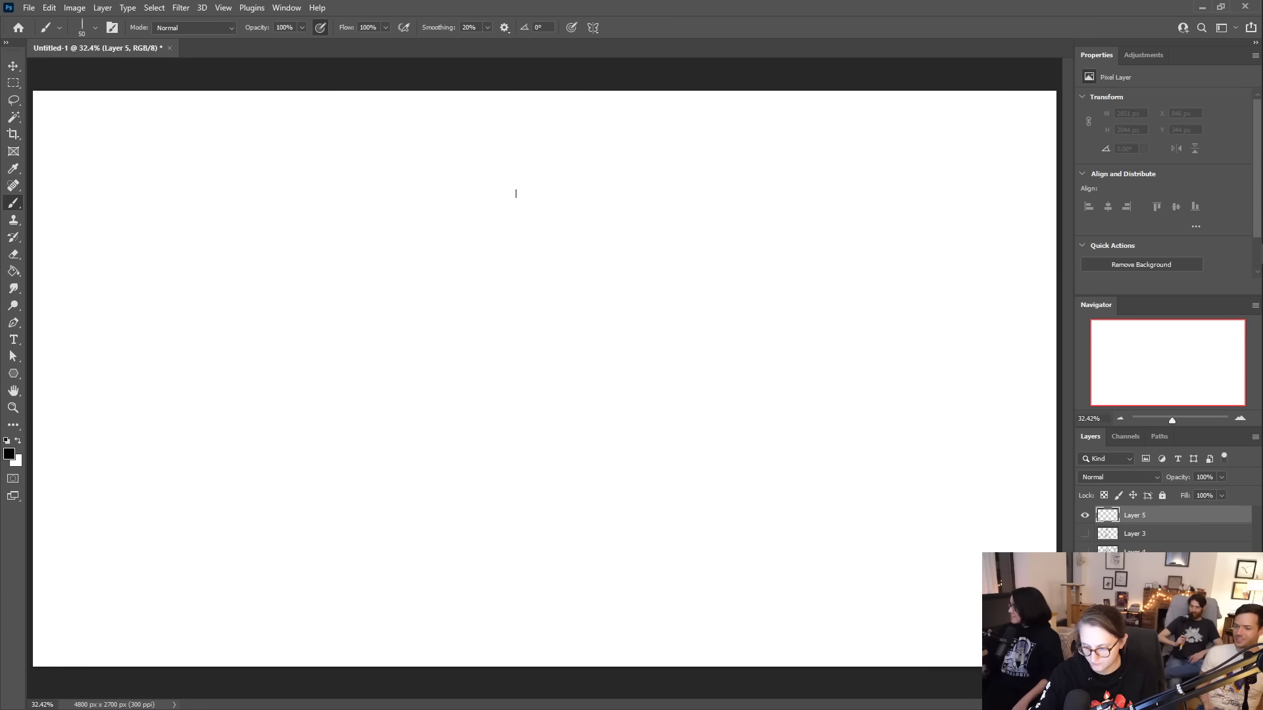
mouse_move(554, 180)
mouse_down()
mouse_move(475, 192)
mouse_move(448, 217)
mouse_move(406, 309)
mouse_move(390, 442)
mouse_up()
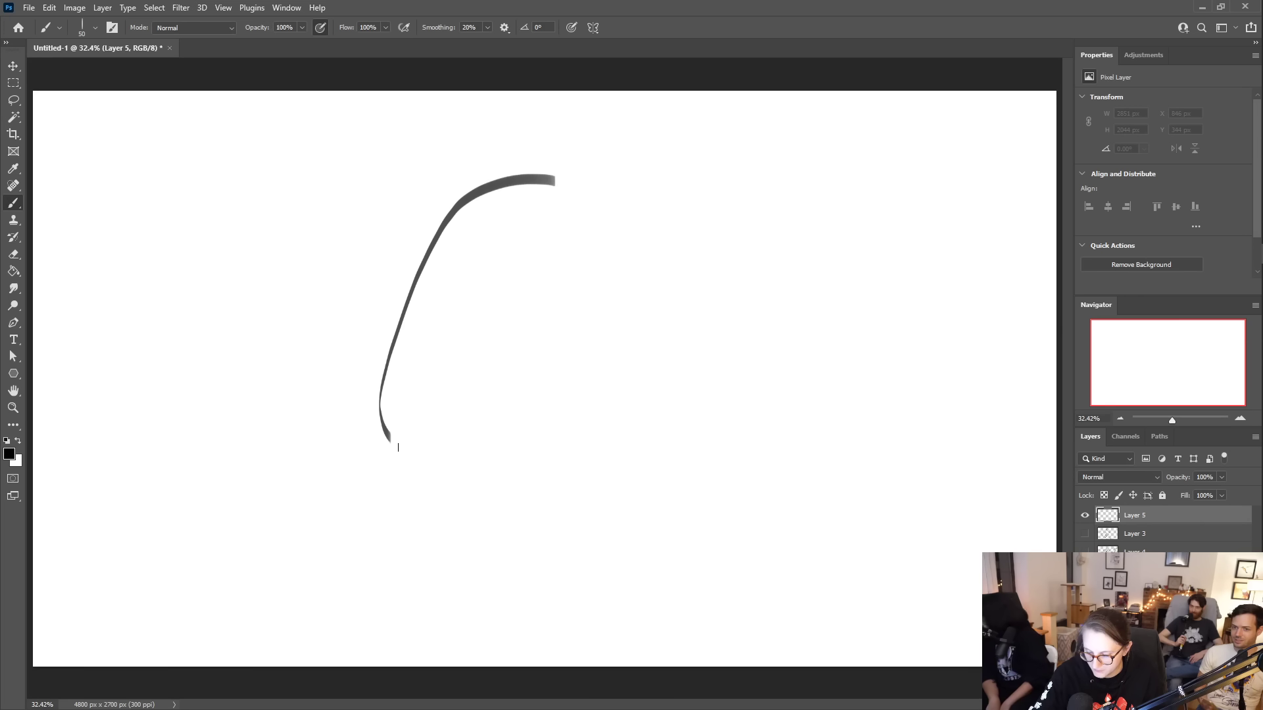
mouse_move(550, 178)
mouse_down()
mouse_move(619, 238)
mouse_move(651, 335)
mouse_move(644, 419)
mouse_move(601, 457)
mouse_up()
key(ctrl+z)
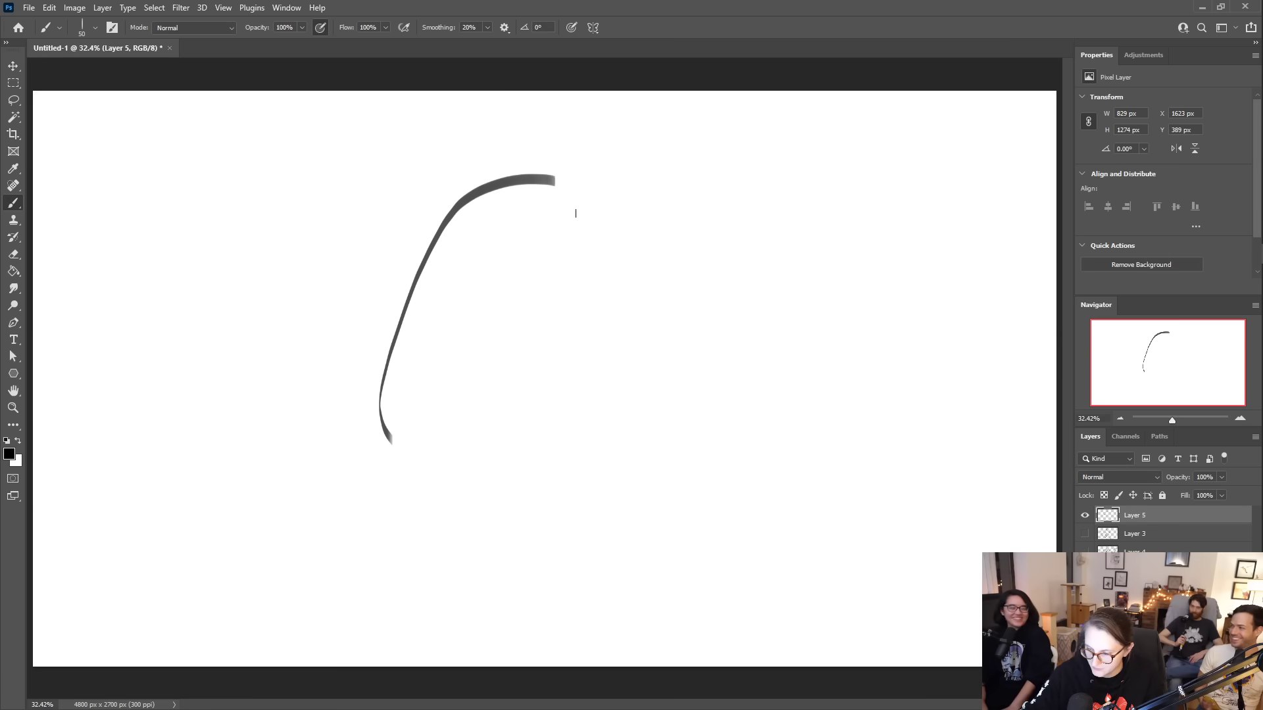
drag(554, 180, 594, 249)
key(ctrl+z)
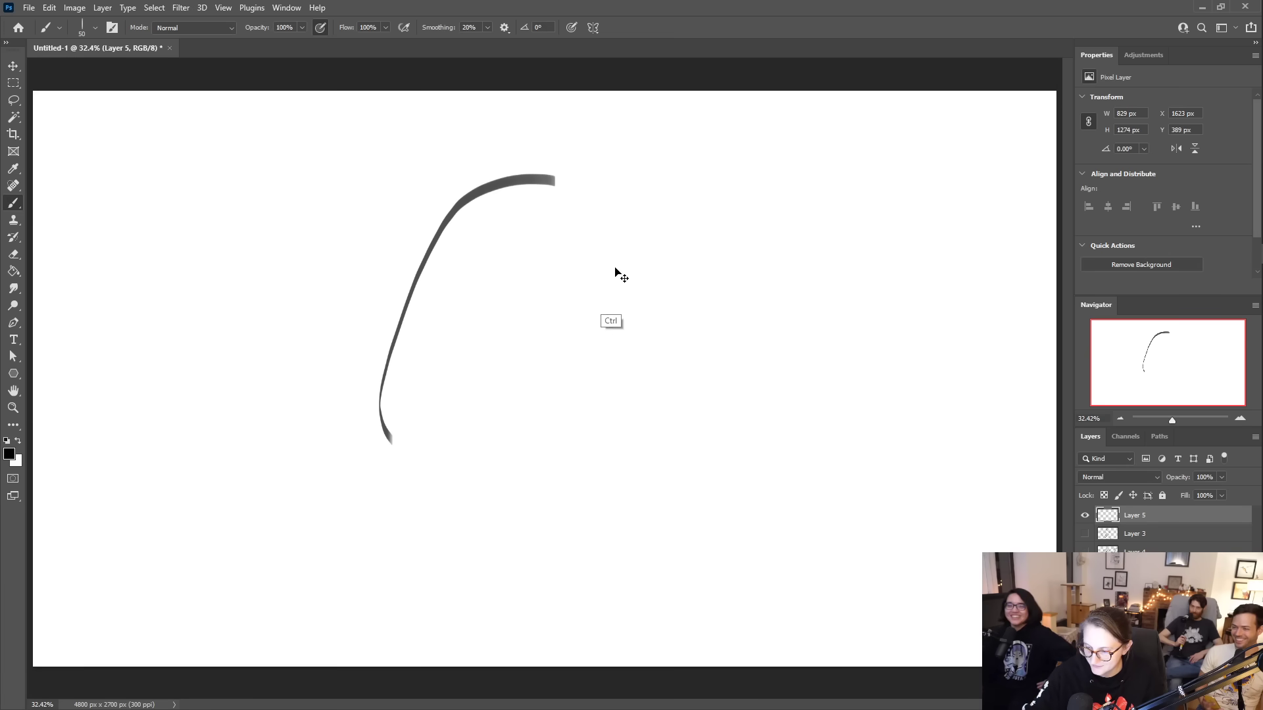
key(ctrl+z)
mouse_move(617, 454)
mouse_down()
mouse_move(652, 399)
mouse_move(623, 299)
mouse_move(573, 213)
mouse_move(530, 195)
mouse_move(494, 217)
mouse_move(462, 276)
mouse_move(429, 397)
mouse_move(477, 468)
mouse_up()
key(ctrl+z)
mouse_move(601, 442)
mouse_down()
mouse_move(704, 372)
mouse_move(697, 305)
mouse_move(625, 191)
mouse_move(557, 153)
mouse_move(485, 172)
mouse_move(428, 247)
mouse_move(390, 382)
mouse_move(396, 419)
mouse_move(426, 450)
mouse_move(482, 466)
mouse_up()
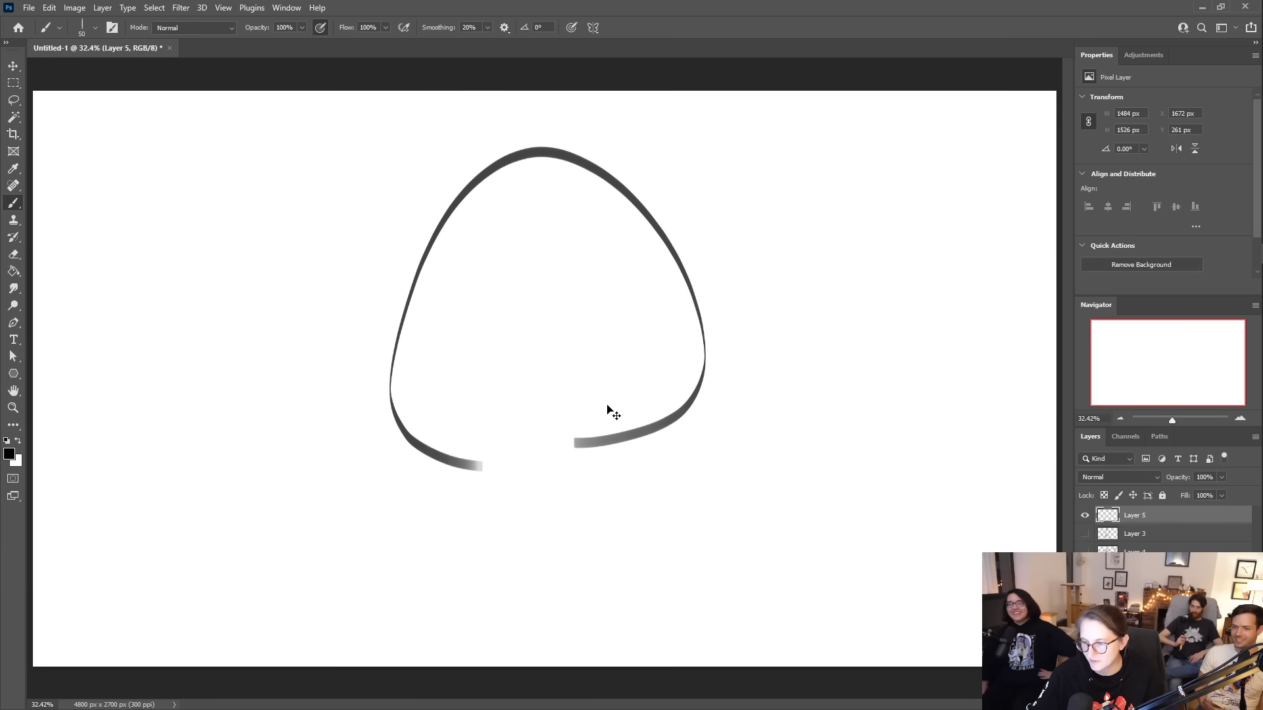
key(ctrl+z)
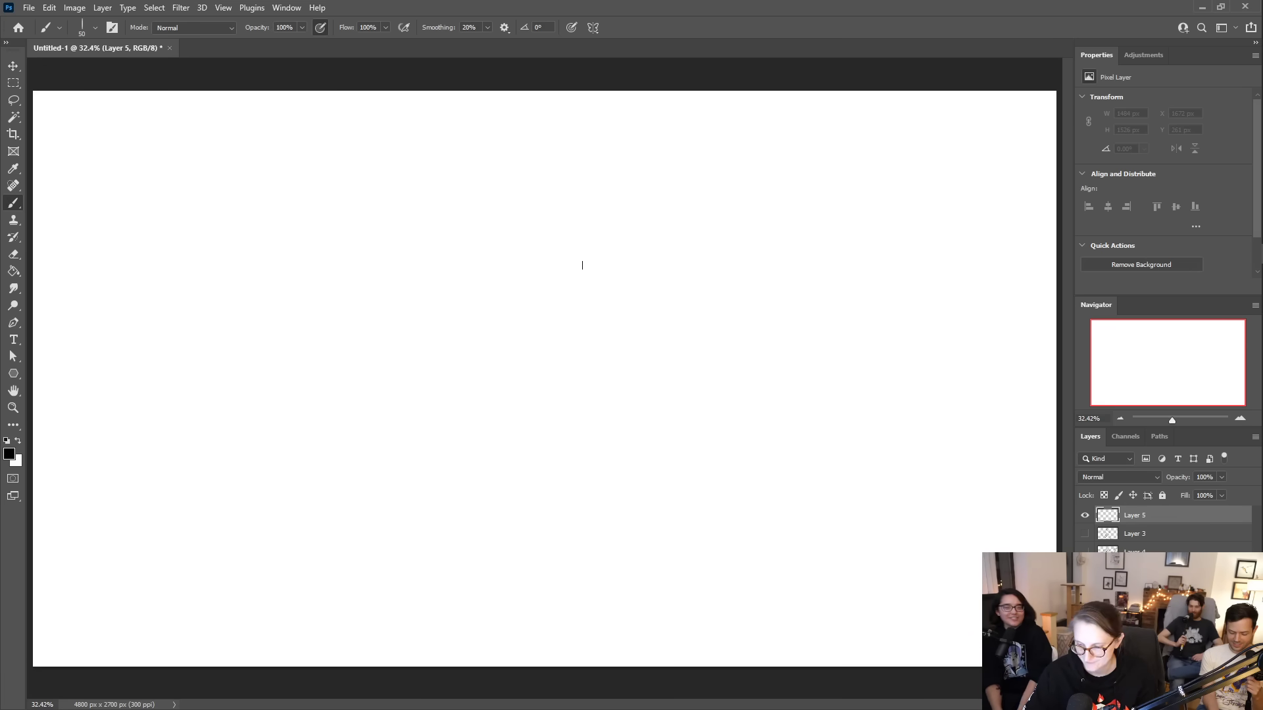
- Draw a wide rounded-triangle outline in the middle of the canvas, leaving a small gap at its top and a larger one at its base
mouse_move(498, 188)
mouse_down()
mouse_move(429, 227)
mouse_move(365, 339)
mouse_move(355, 409)
mouse_move(383, 434)
mouse_up()
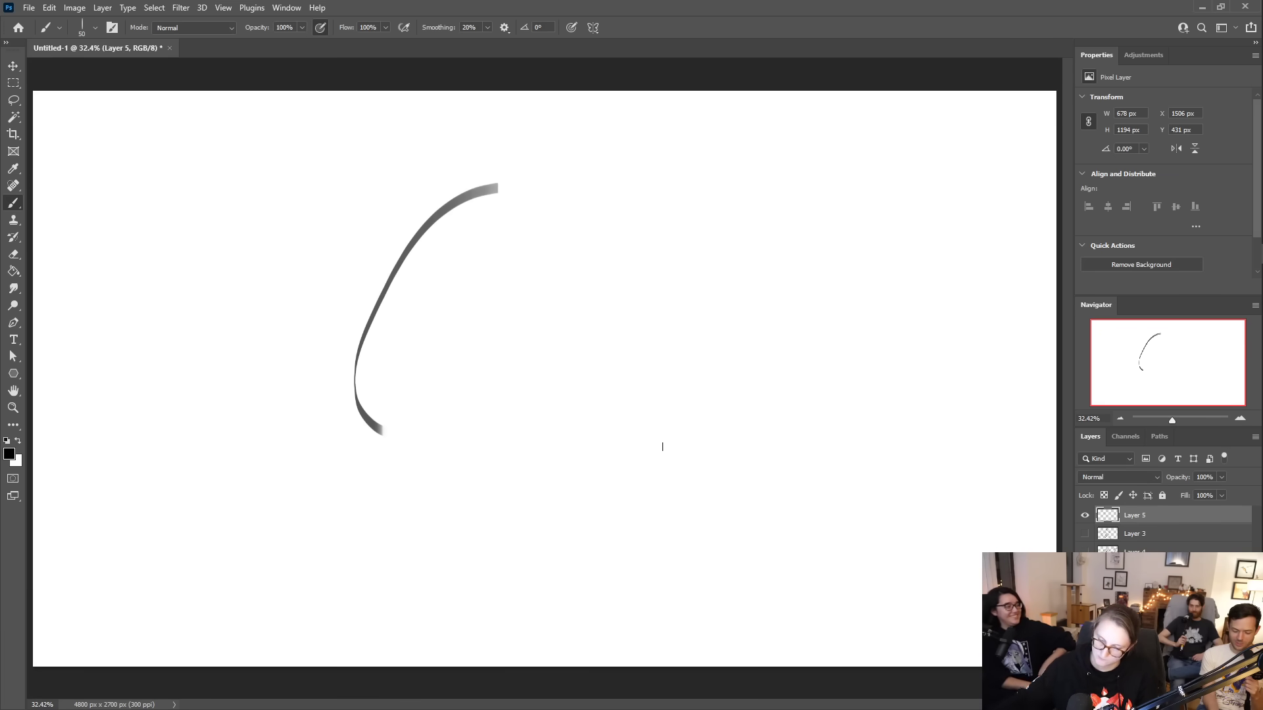
mouse_move(523, 185)
mouse_down()
mouse_move(575, 185)
mouse_move(643, 234)
mouse_up()
key(ctrl+z)
mouse_move(522, 184)
mouse_down()
mouse_move(604, 214)
mouse_move(623, 239)
mouse_up()
key(ctrl+z)
mouse_move(516, 186)
mouse_down()
mouse_move(595, 192)
mouse_move(634, 219)
mouse_move(687, 306)
mouse_move(697, 363)
mouse_move(656, 410)
mouse_move(605, 434)
mouse_move(486, 449)
mouse_move(383, 432)
mouse_move(484, 446)
mouse_move(666, 377)
mouse_up()
key(ctrl+z)
key(ctrl+z)
mouse_move(392, 438)
mouse_down()
mouse_move(549, 456)
mouse_move(668, 396)
mouse_up()
key(ctrl+z)
mouse_move(395, 439)
mouse_down()
mouse_move(514, 465)
mouse_move(680, 429)
mouse_move(712, 376)
mouse_move(707, 306)
mouse_up()
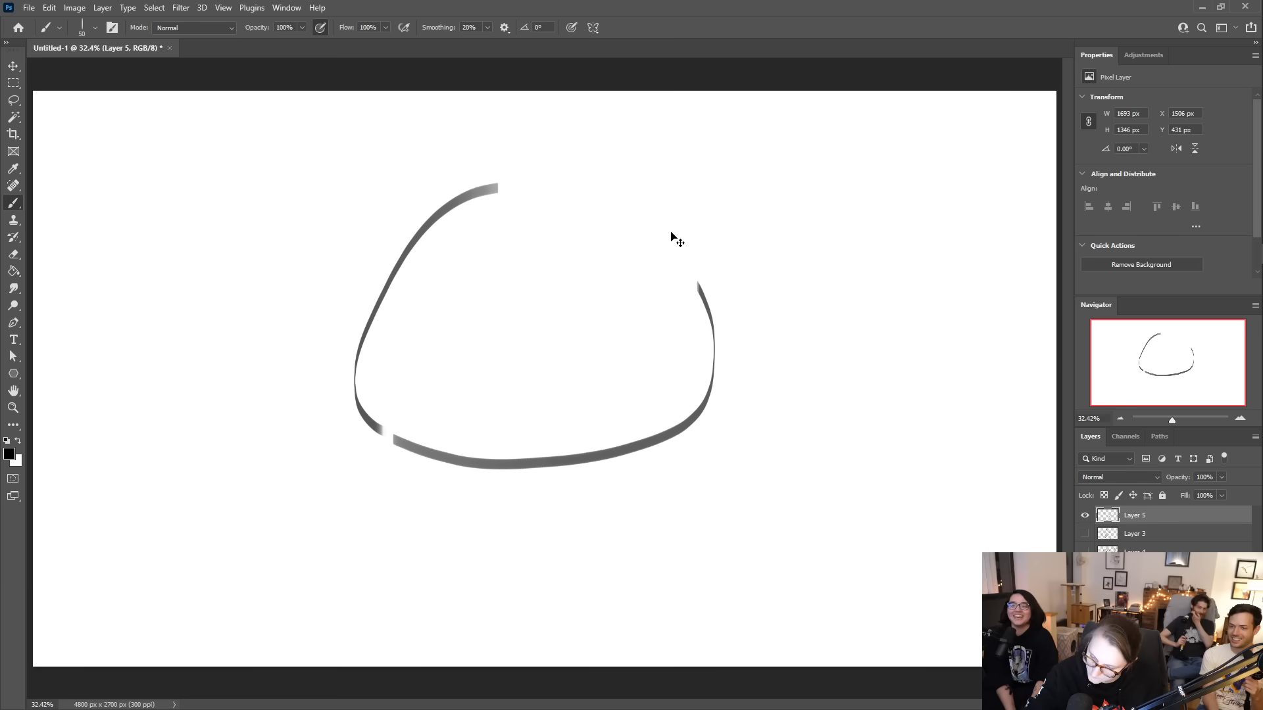
key(ctrl+z)
mouse_move(505, 188)
mouse_down()
mouse_move(561, 196)
mouse_move(544, 186)
mouse_move(622, 234)
mouse_move(660, 294)
mouse_move(678, 362)
mouse_move(663, 398)
mouse_move(618, 423)
mouse_move(513, 445)
mouse_up()
key(ctrl+z)
drag(369, 421, 445, 442)
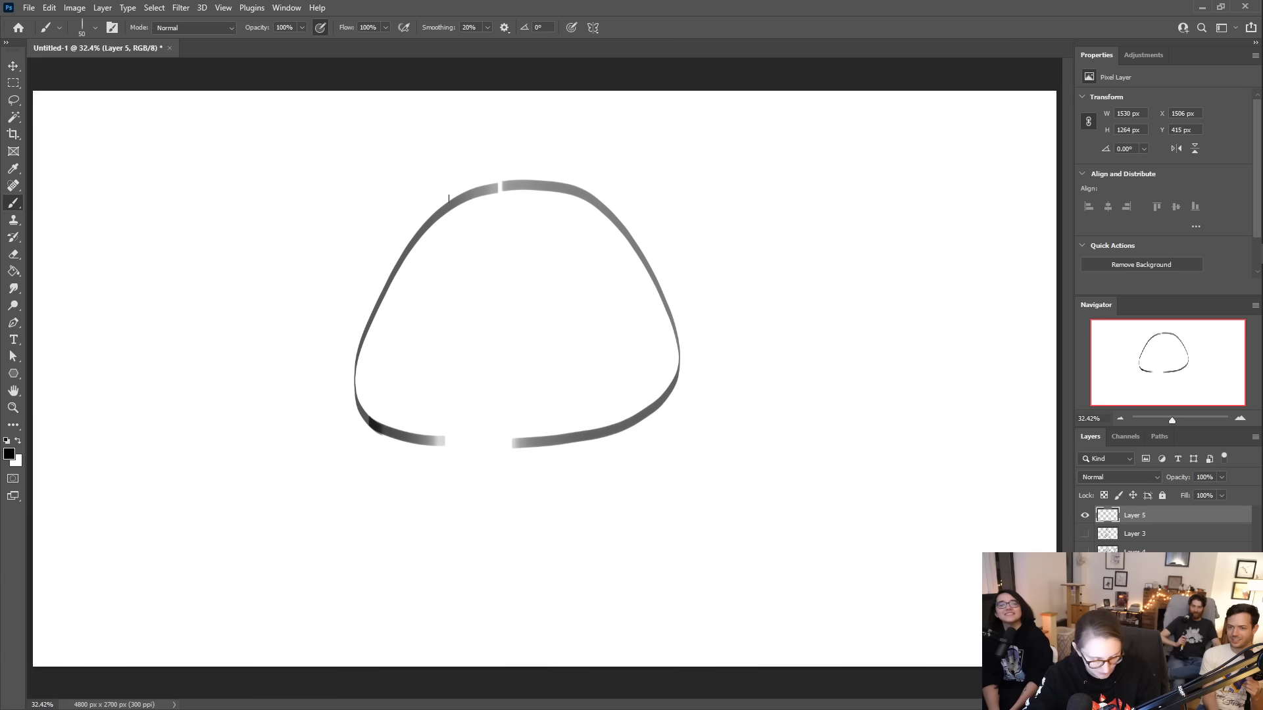
mouse_move(453, 205)
mouse_down()
mouse_move(438, 176)
mouse_move(440, 188)
mouse_move(460, 175)
mouse_move(446, 191)
mouse_move(466, 178)
mouse_move(447, 198)
mouse_move(417, 163)
mouse_up()
key(e)
key(b)
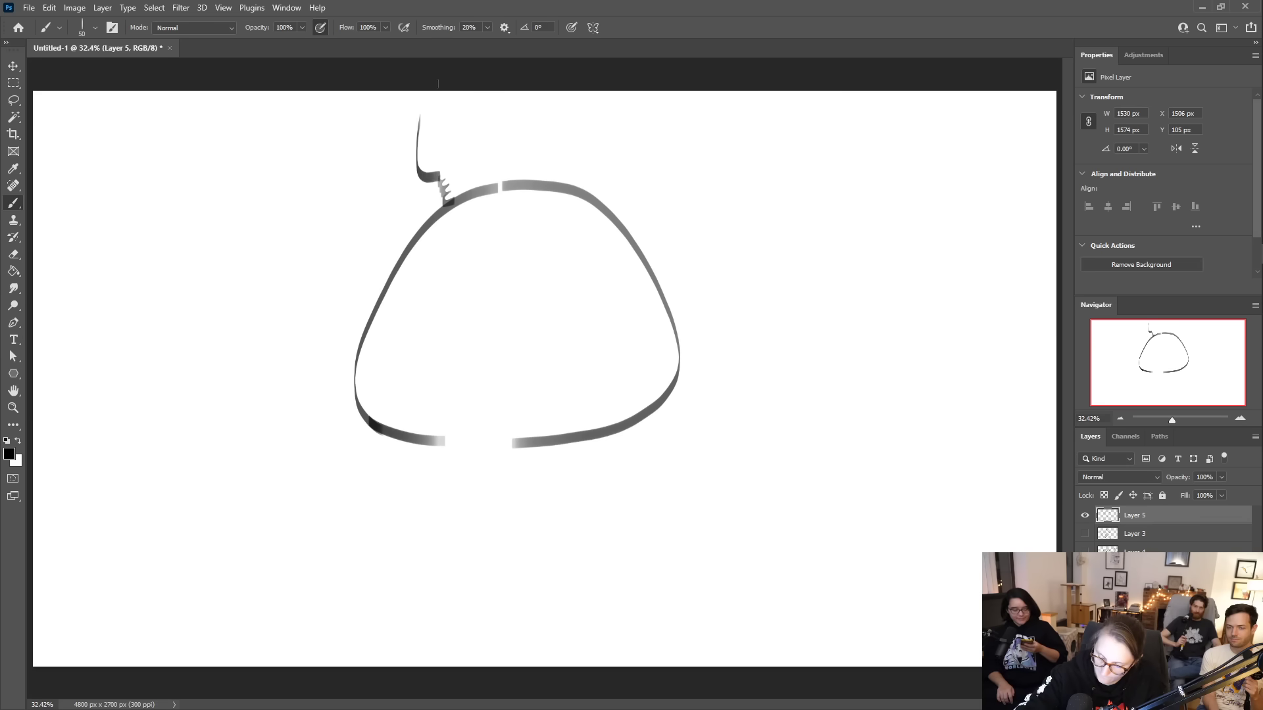
key(ctrl+z)
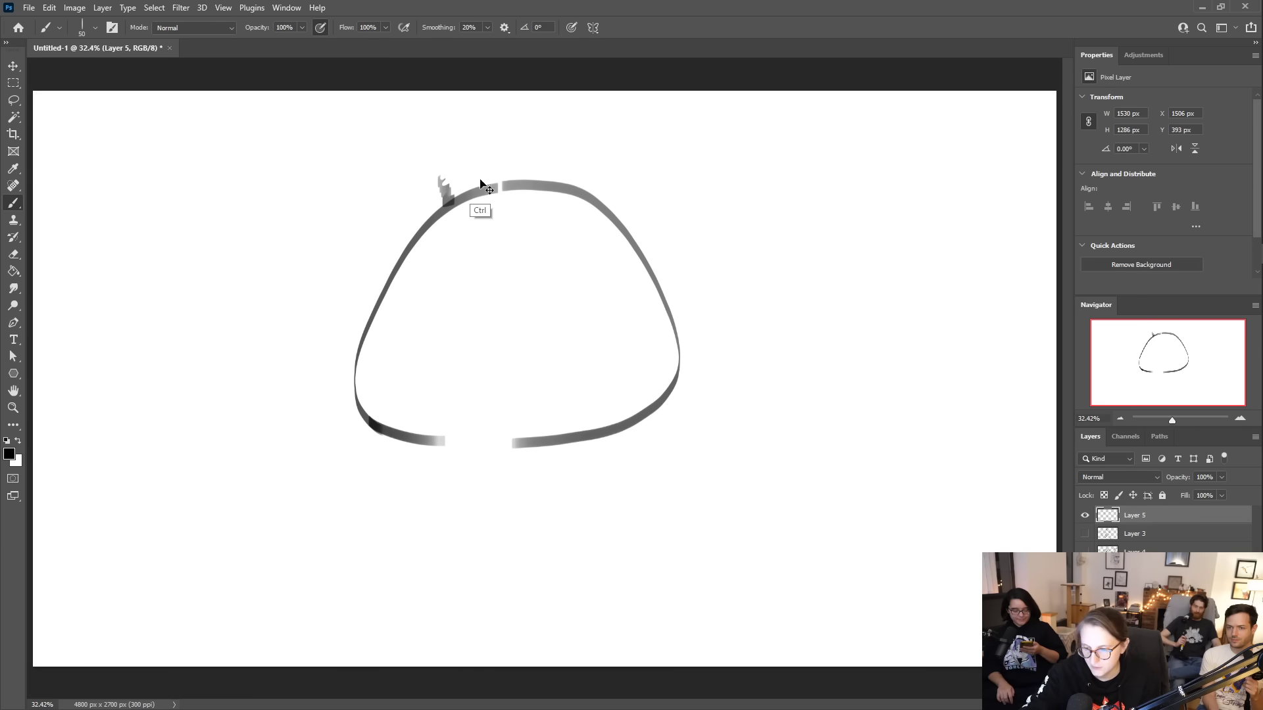
key(ctrl+z)
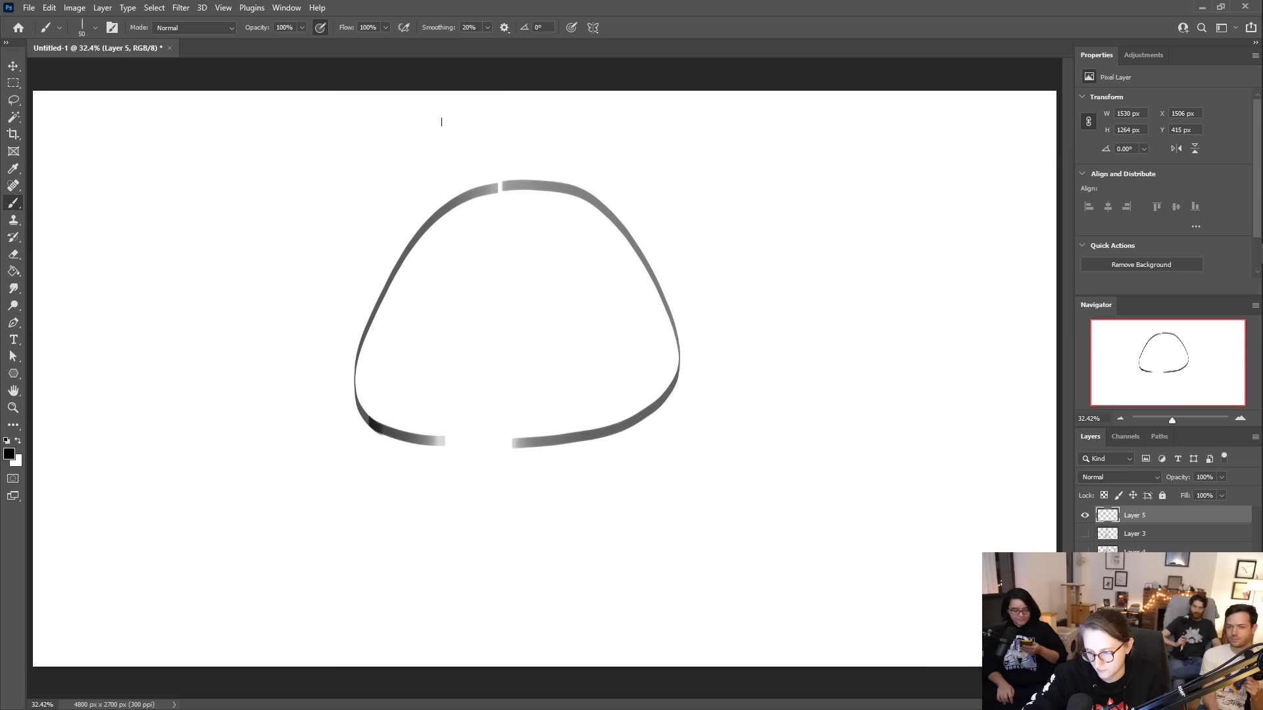
drag(427, 184, 427, 211)
key(ctrl+z)
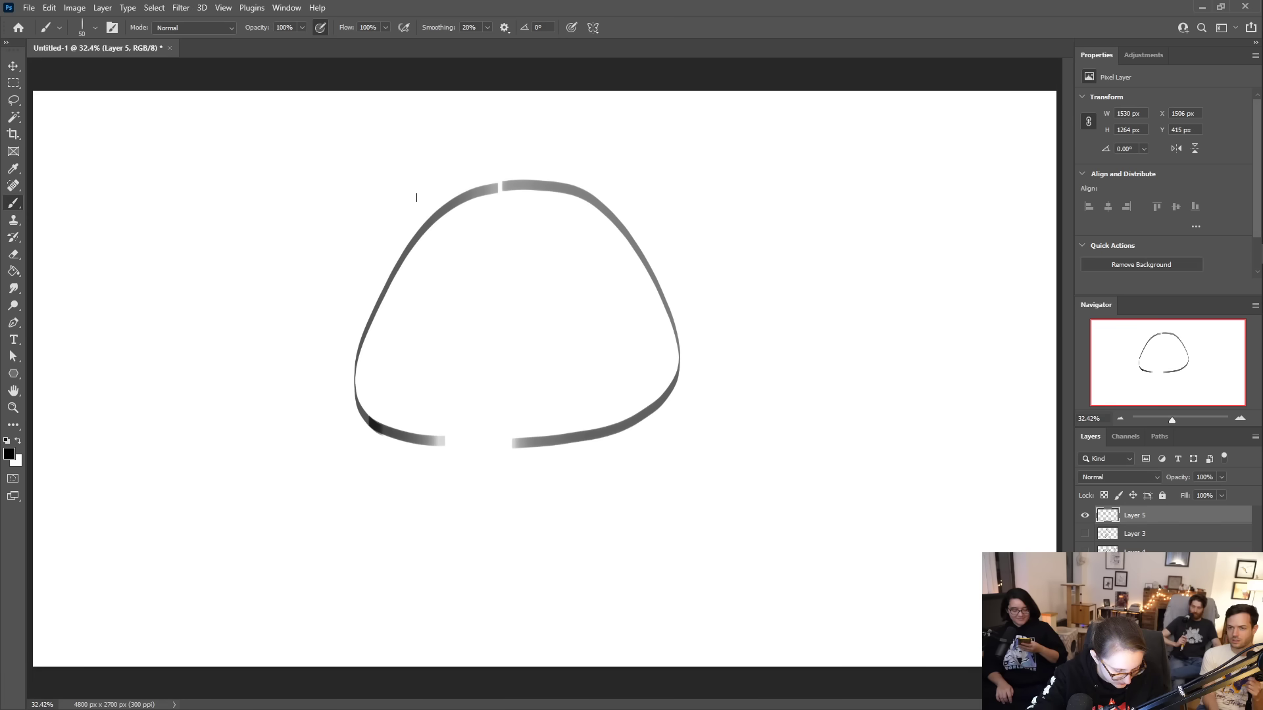
- Draw two tall narrow ears above the rounded outline, shifting the outline and first ear slightly down before drawing the second
drag(433, 189, 415, 163)
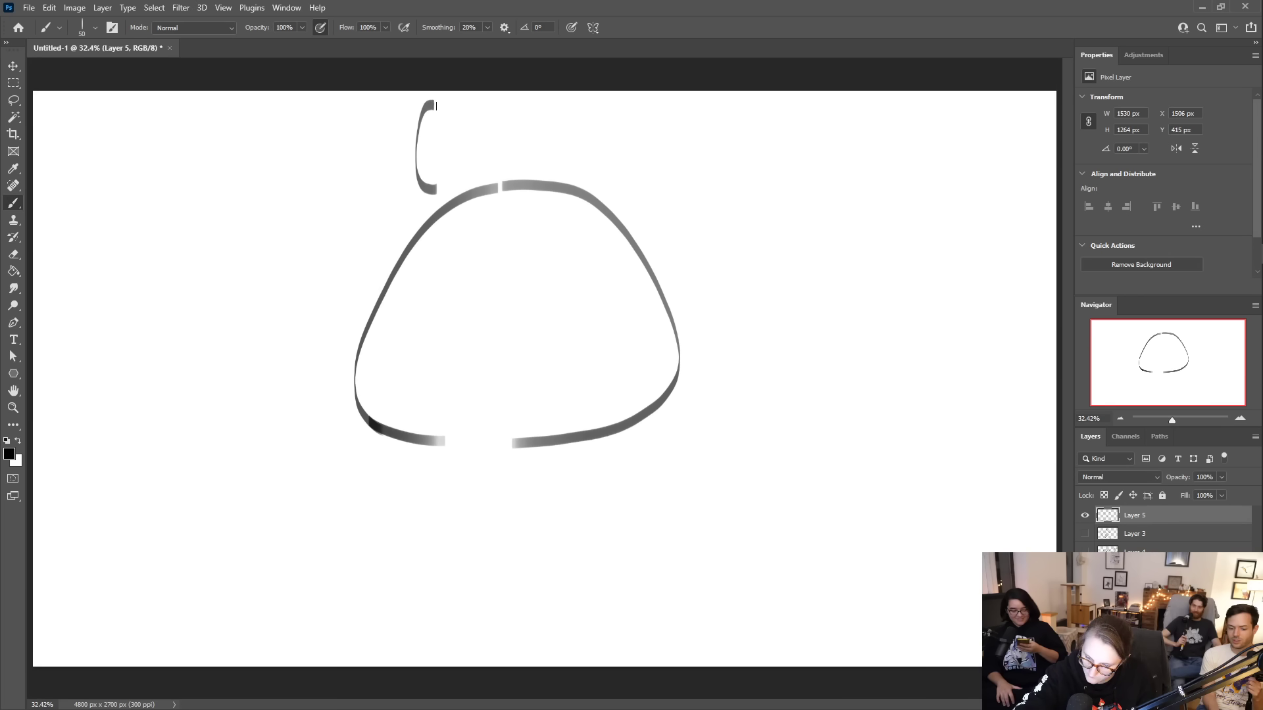
drag(450, 124, 456, 188)
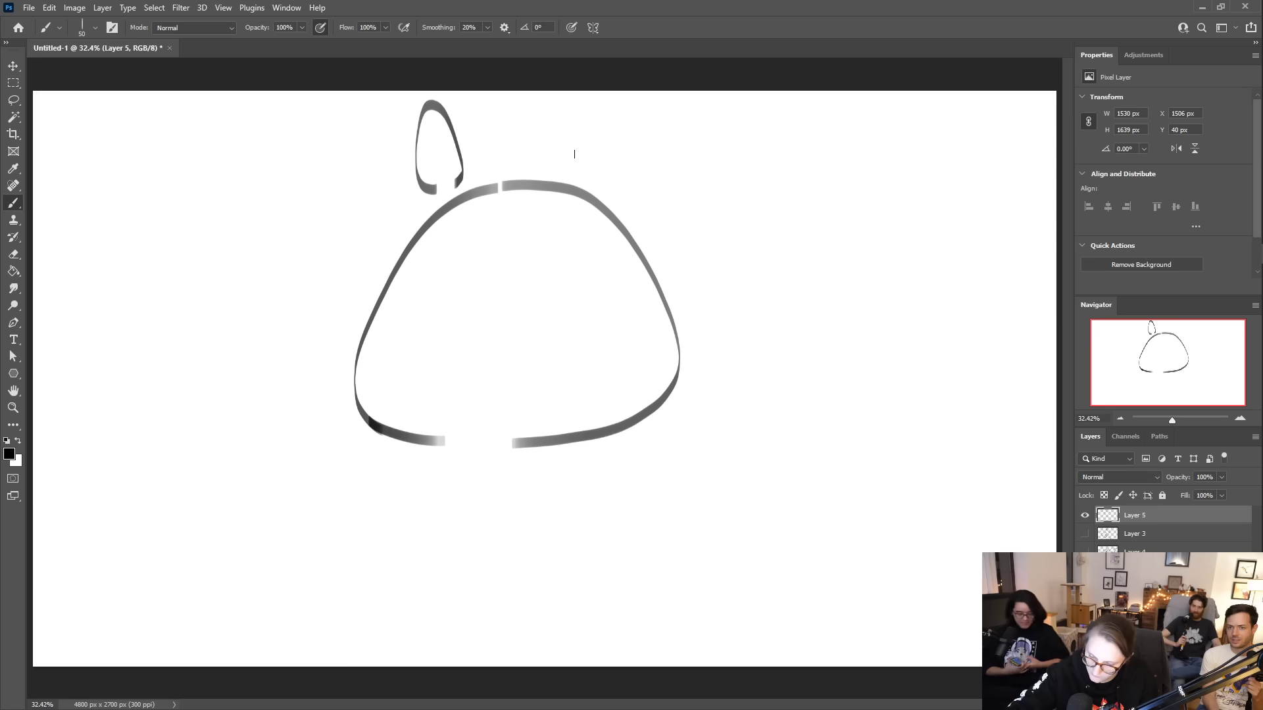
mouse_move(559, 167)
mouse_down()
mouse_move(545, 108)
mouse_move(577, 115)
mouse_move(585, 158)
mouse_move(550, 197)
mouse_move(550, 186)
mouse_move(551, 216)
mouse_move(537, 114)
mouse_move(551, 194)
mouse_up()
key(v)
key(ctrl+z)
key(ctrl+z)
key(b)
key(ctrl+z)
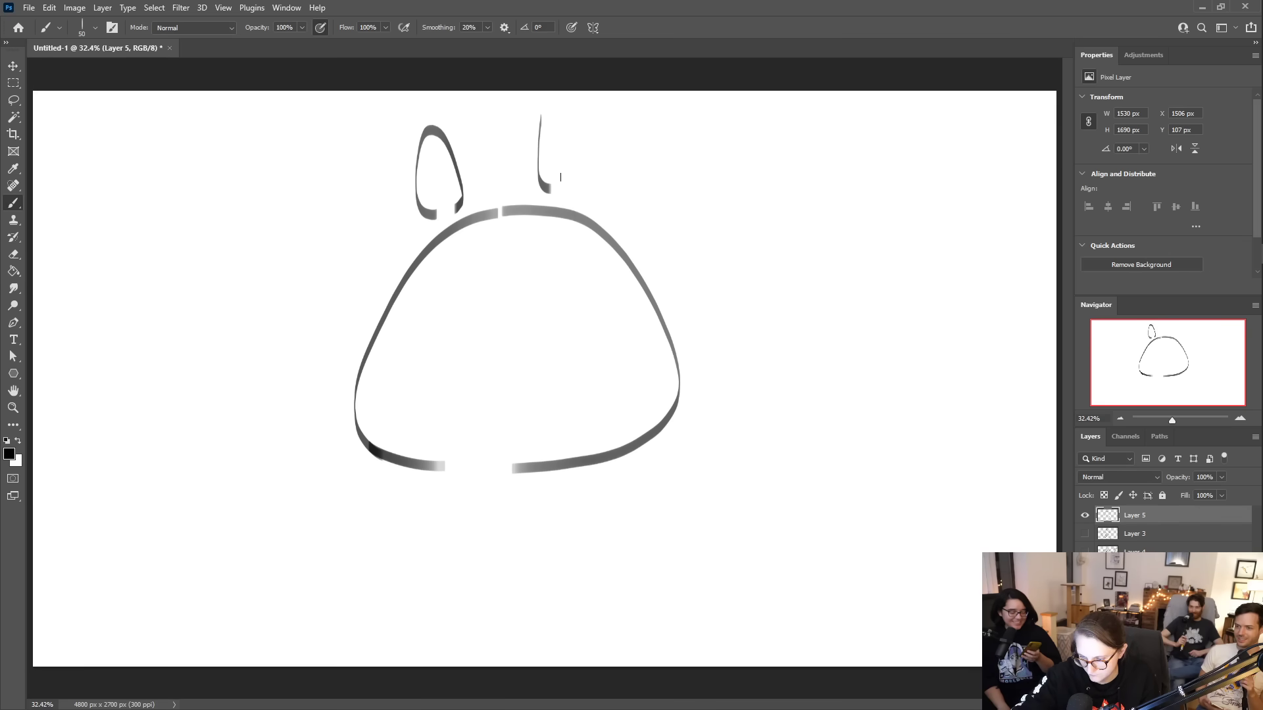
drag(557, 111, 576, 179)
key(ctrl+z)
mouse_move(546, 111)
mouse_down()
mouse_move(567, 113)
mouse_move(588, 165)
mouse_move(582, 192)
mouse_up()
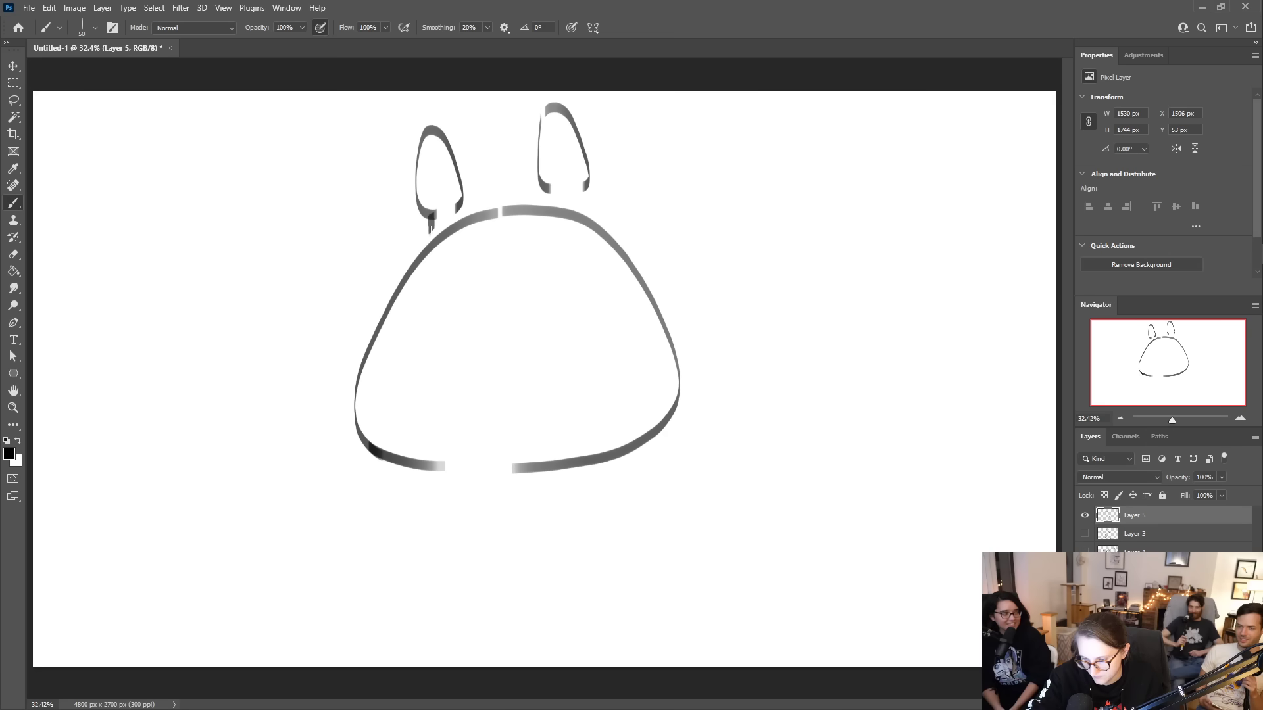
- Join both ears to the rounded outline with short ridged stems and erase the outline beneath the right ear
key(e)
mouse_move(437, 217)
mouse_down()
mouse_move(453, 209)
mouse_move(438, 226)
mouse_up()
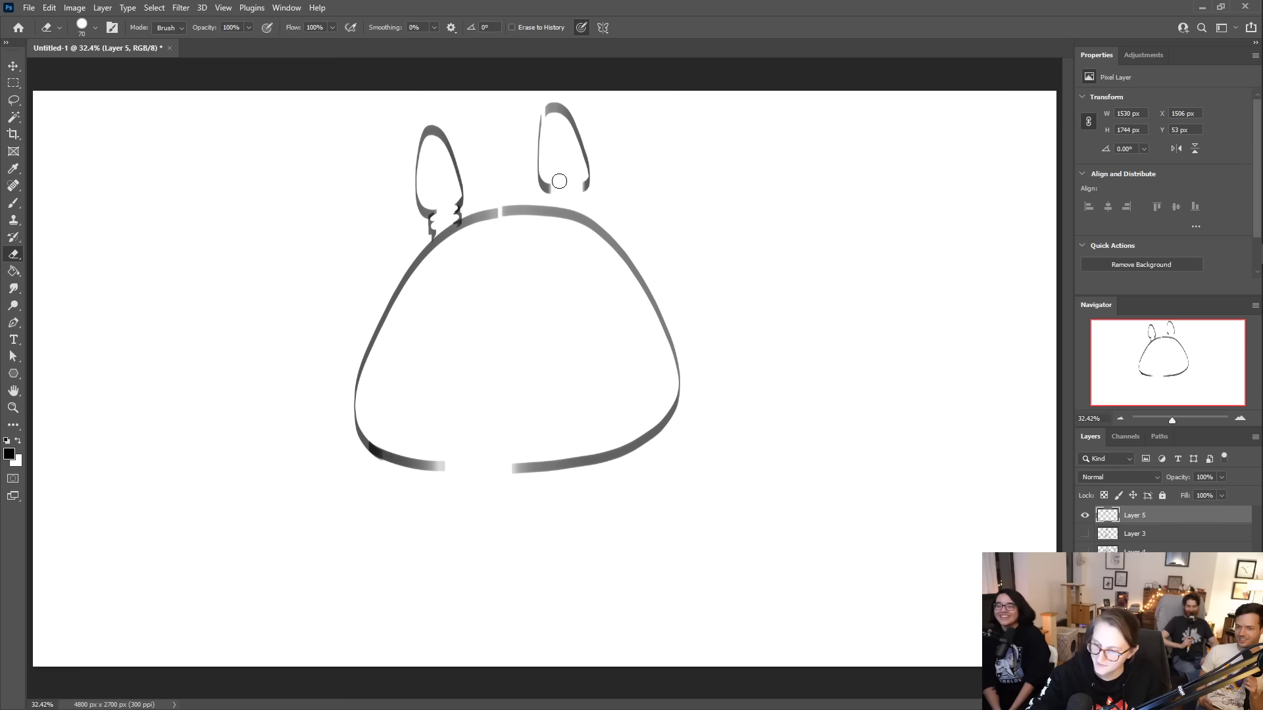
key(b)
mouse_move(548, 186)
mouse_down()
mouse_move(546, 212)
mouse_move(585, 219)
mouse_move(565, 193)
mouse_move(580, 194)
mouse_move(557, 207)
mouse_move(582, 213)
mouse_up()
key(e)
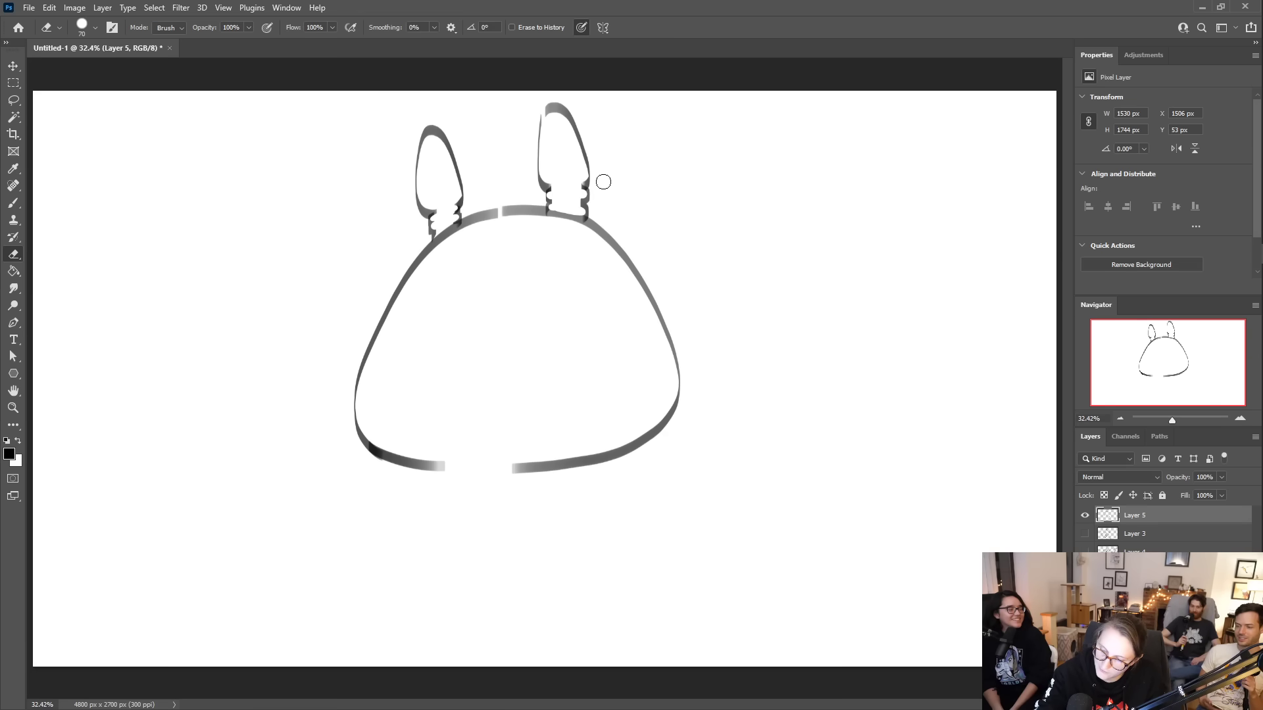
key(b)
key(e)
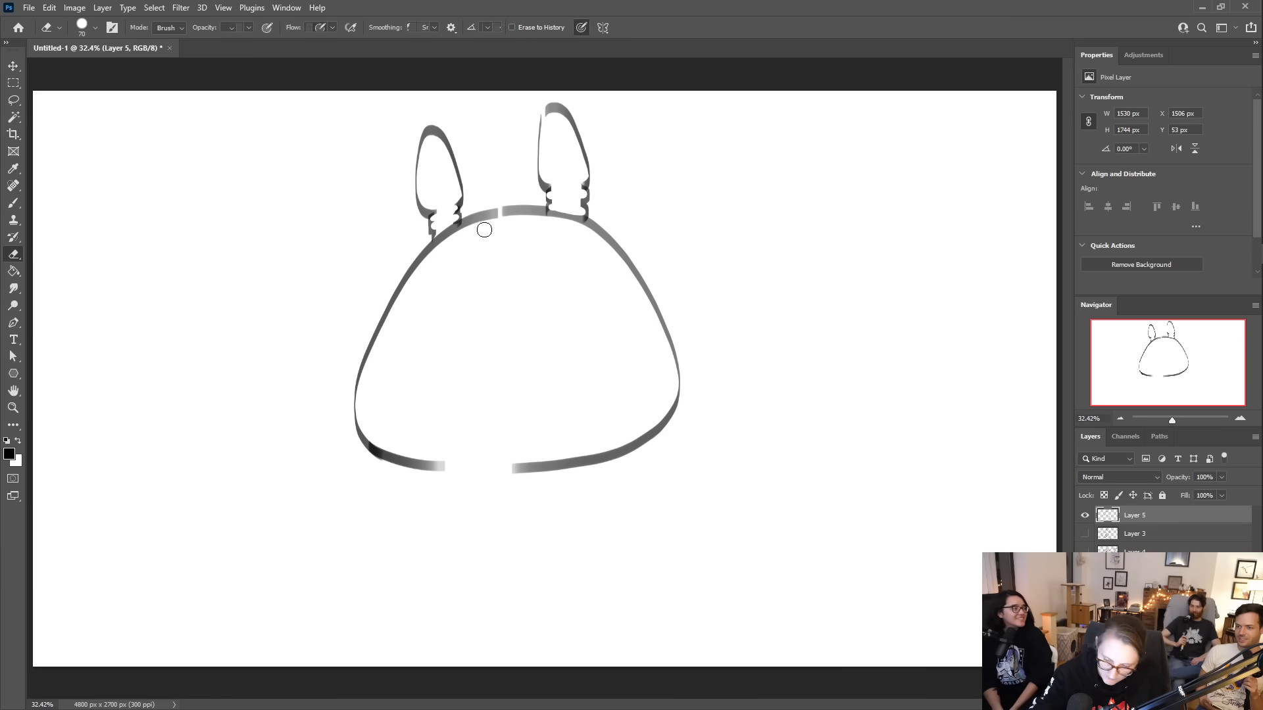
drag(561, 207, 574, 216)
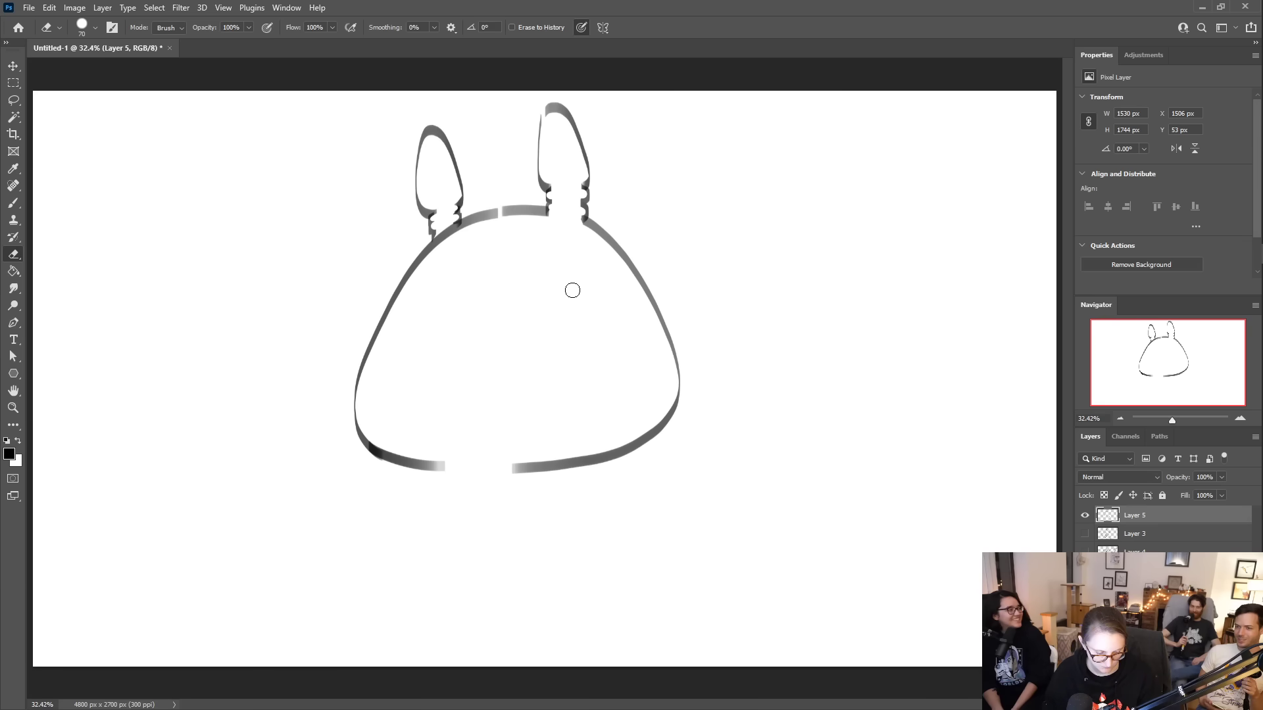
- Draw a slanted human-like nose line inside the upper part of the outline, with a short arched nostril at its base
key(b)
mouse_move(480, 266)
mouse_down()
mouse_move(458, 333)
mouse_move(474, 348)
mouse_up()
key(ctrl+z)
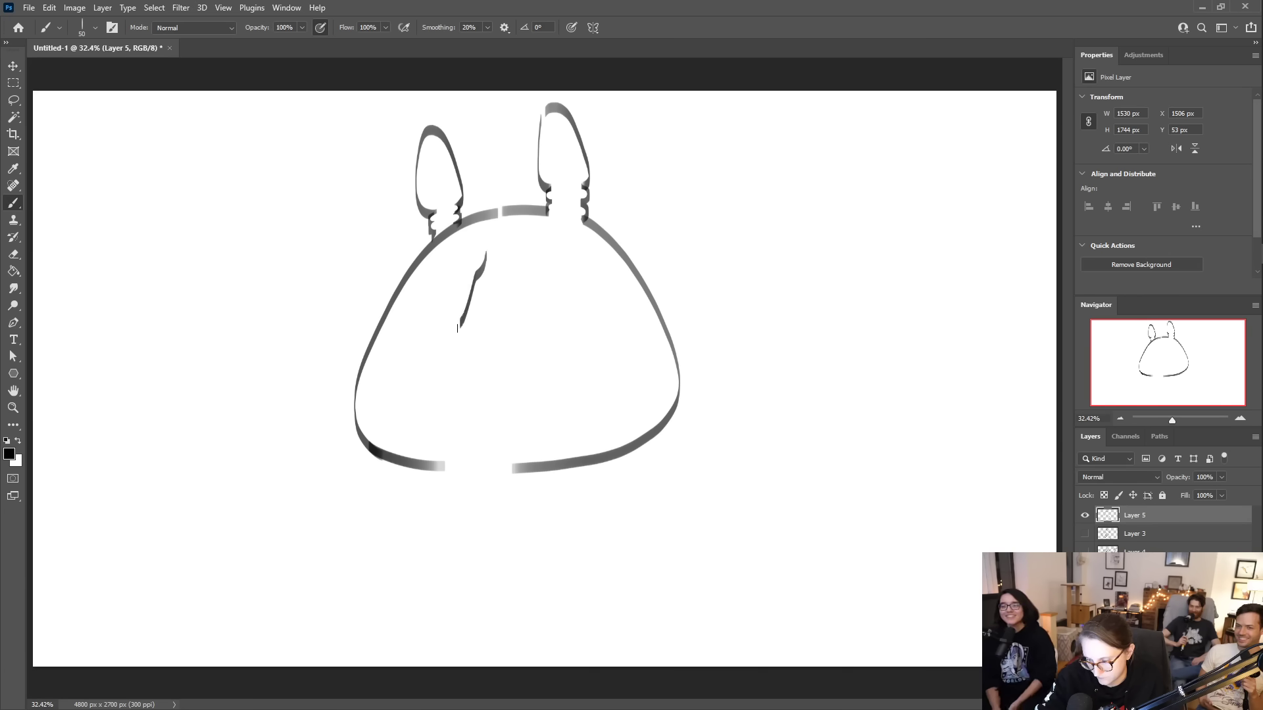
drag(483, 338, 502, 336)
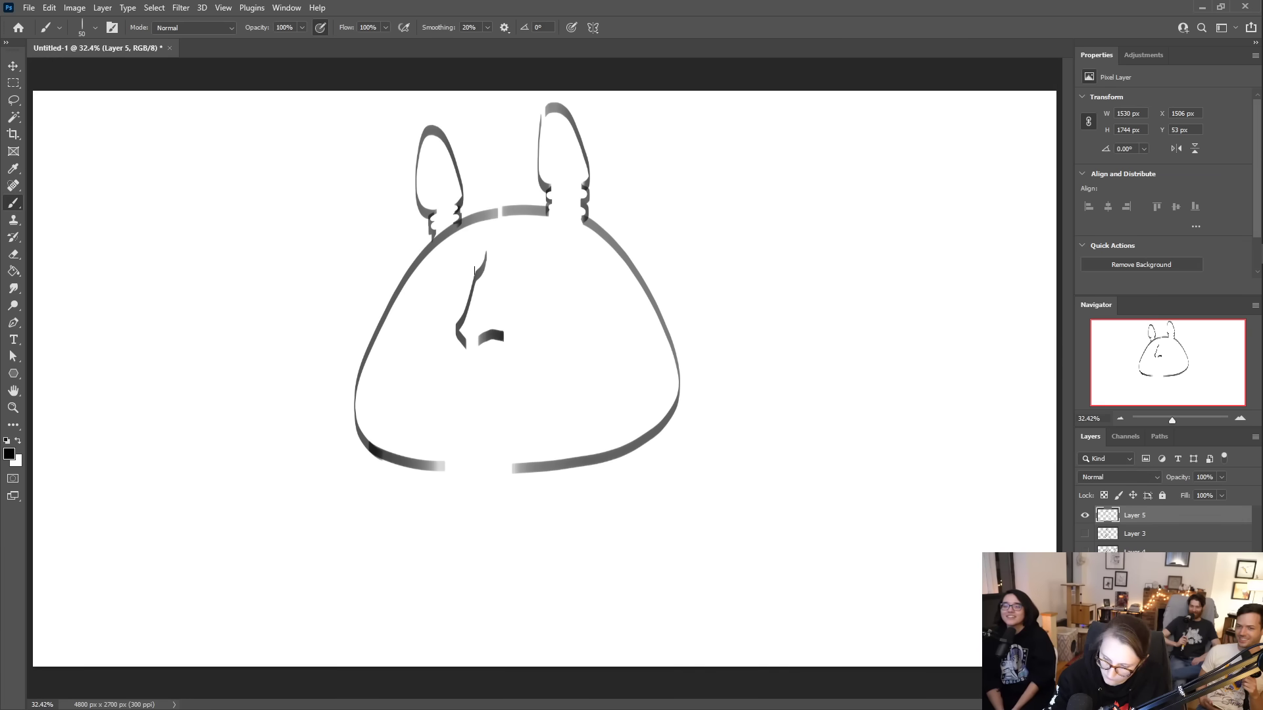
- Draw a small eye beside the nose bridge with a thick upper lid, lashes and a lower lid thinned with the eraser
drag(477, 269, 442, 262)
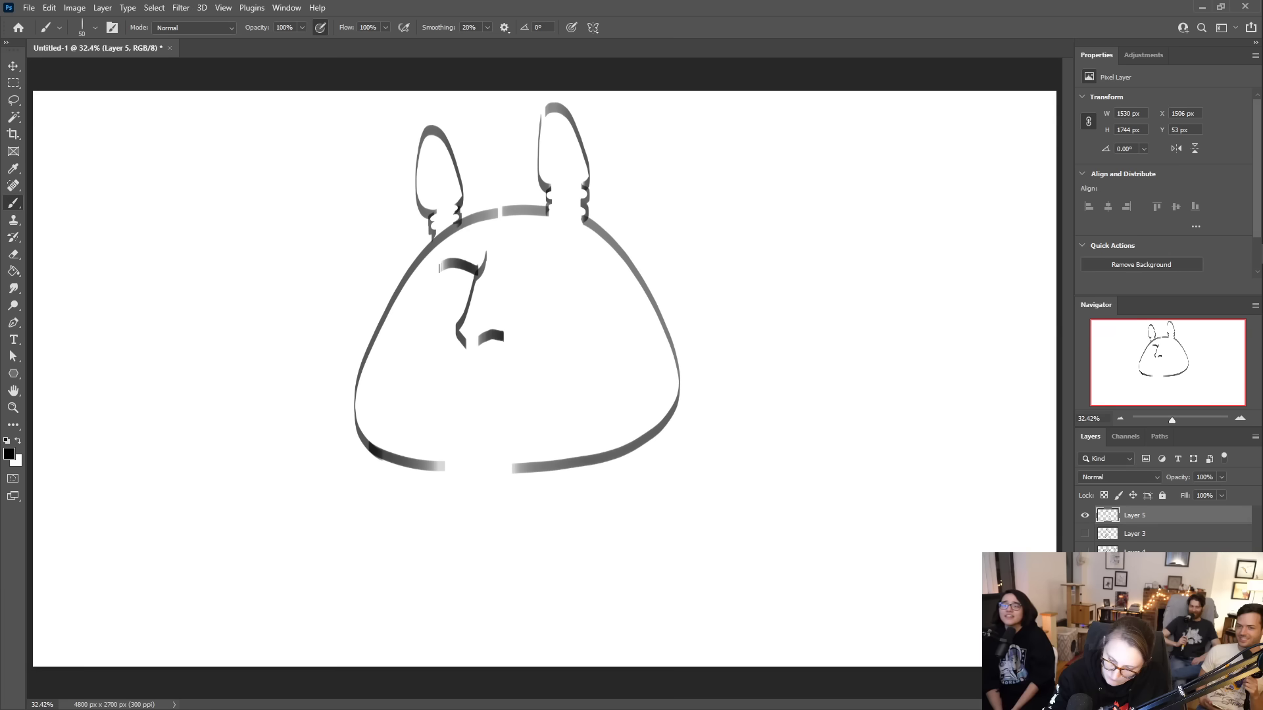
drag(438, 283, 451, 290)
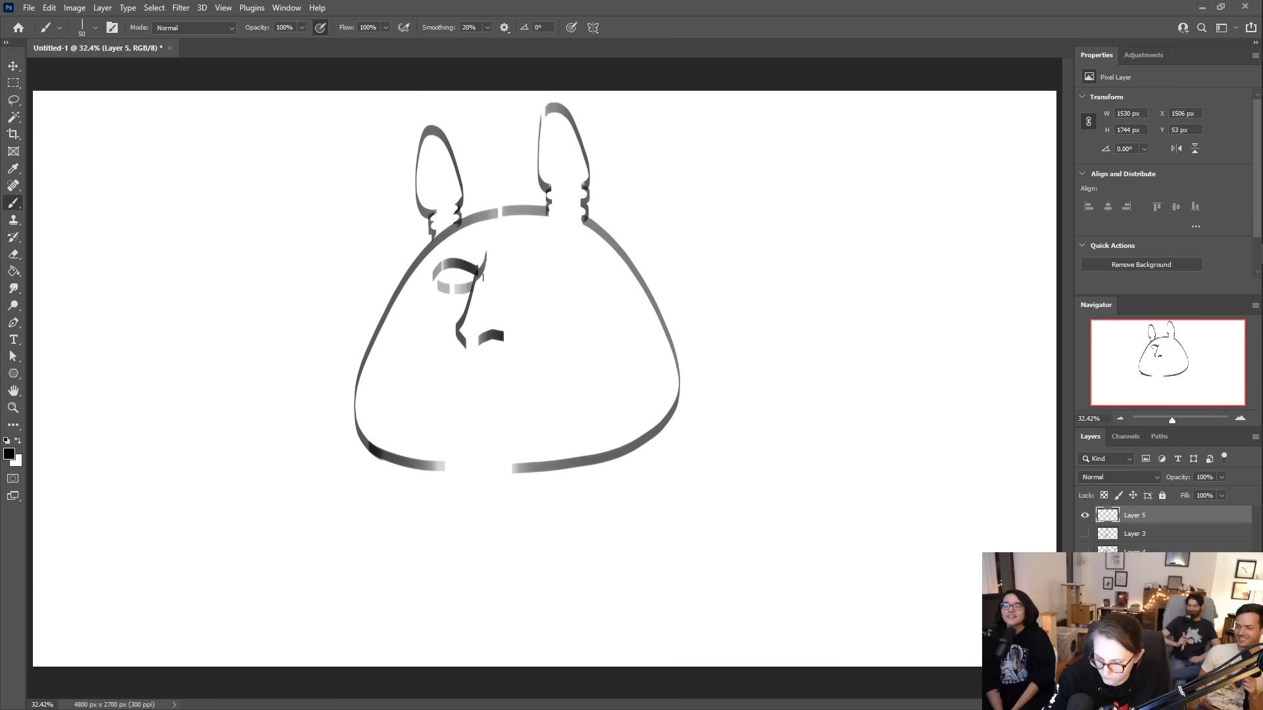
key(e)
mouse_move(461, 288)
mouse_down()
mouse_move(436, 282)
mouse_move(470, 287)
mouse_move(461, 290)
mouse_up()
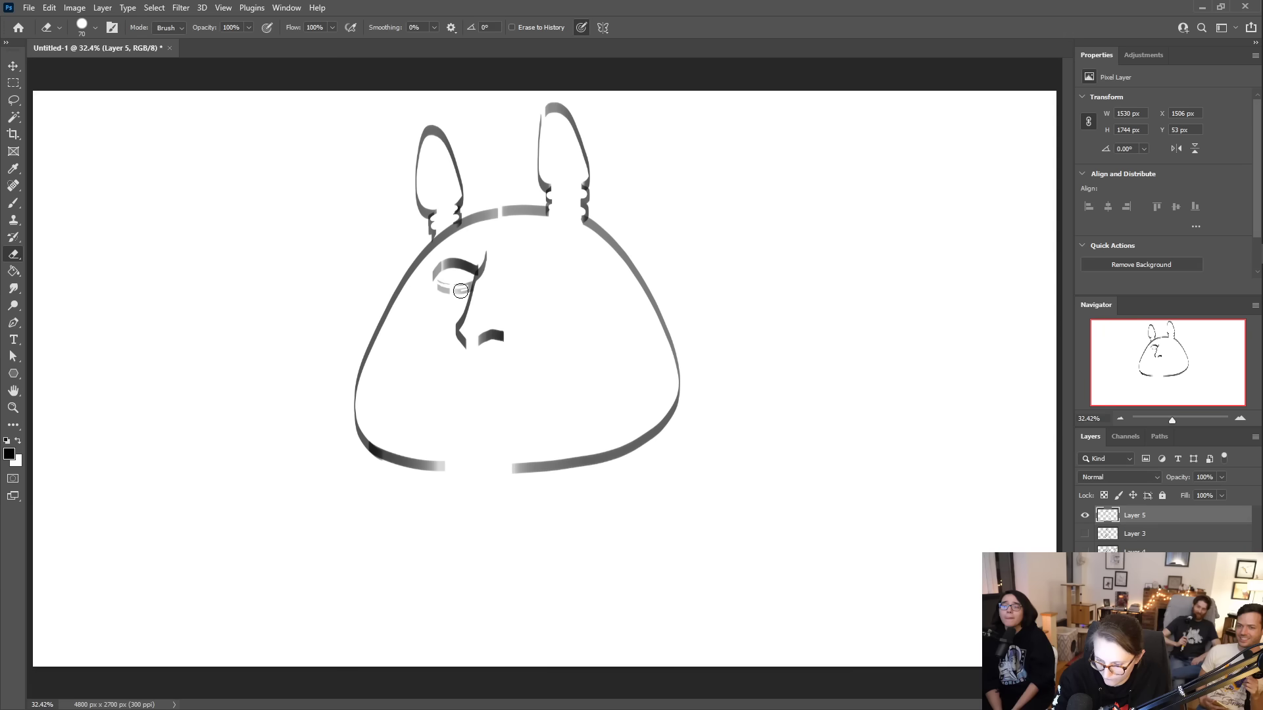
key(b)
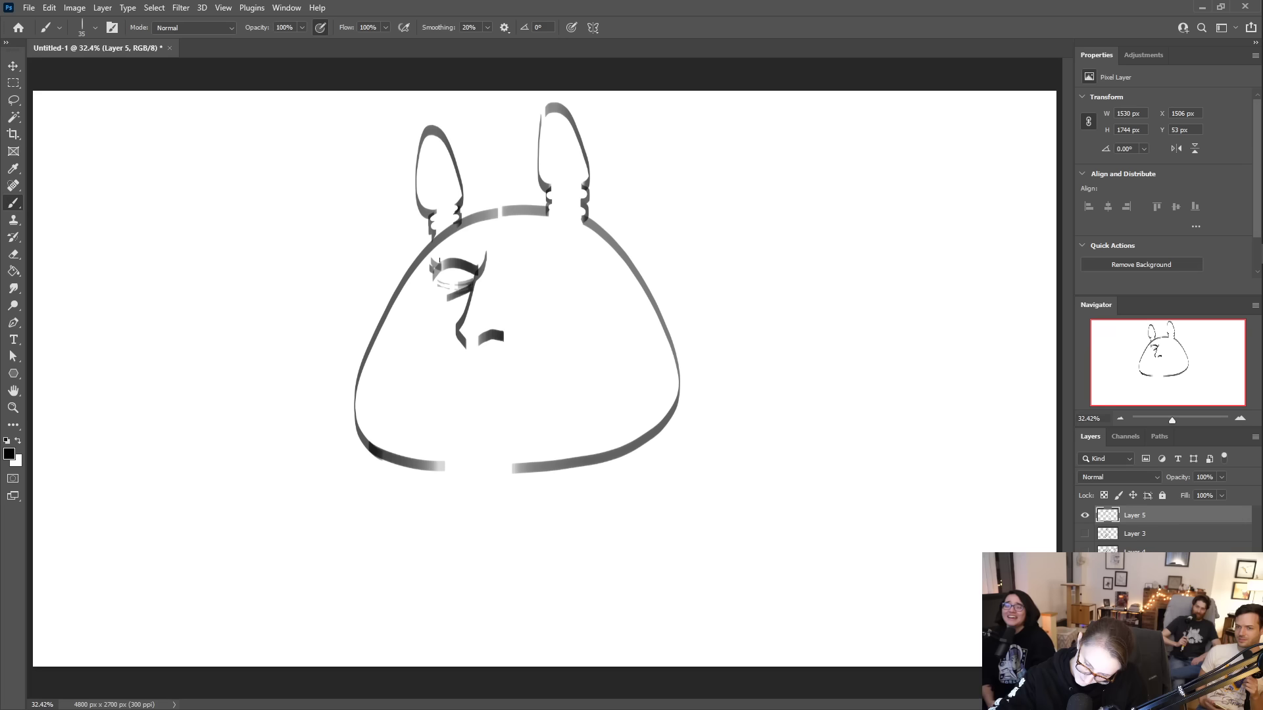
- Darken the iris and upper lid of the left eye, and move the eye and nose together slightly down inside the outline
drag(469, 266, 477, 271)
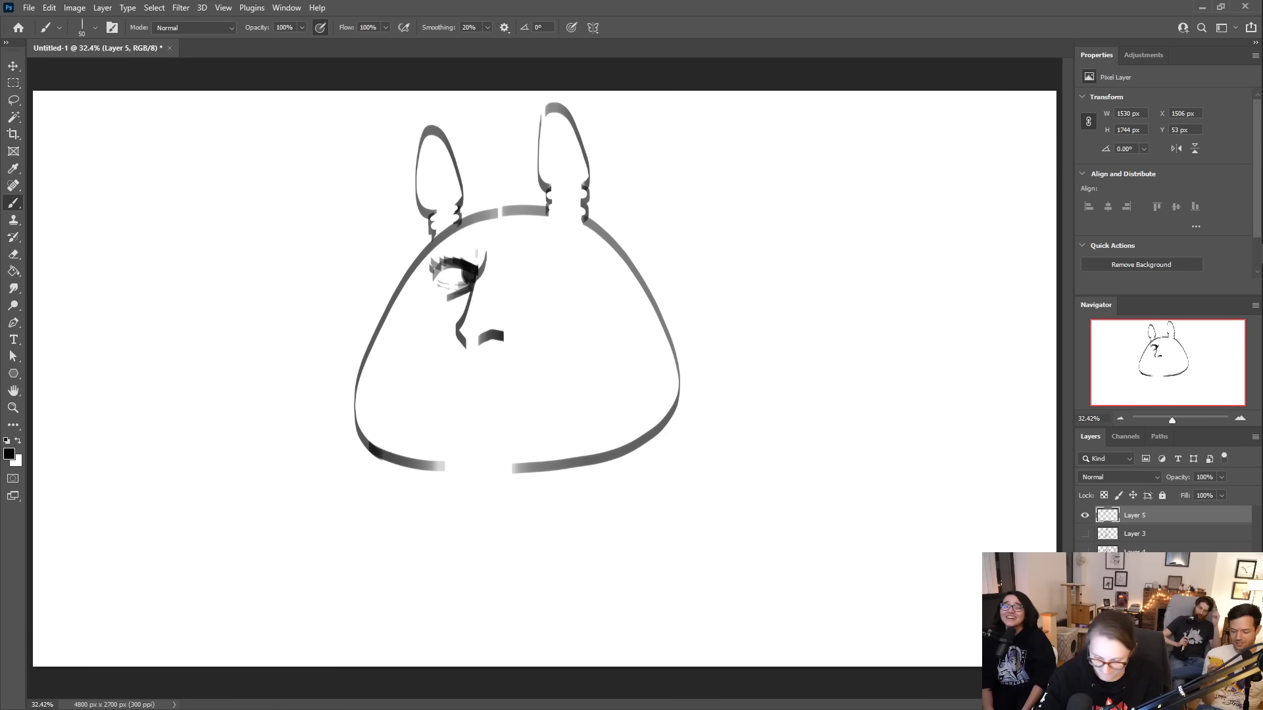
mouse_move(485, 250)
mouse_down()
mouse_move(429, 258)
mouse_move(552, 349)
mouse_move(420, 316)
mouse_up()
key(ctrl+z)
key(l)
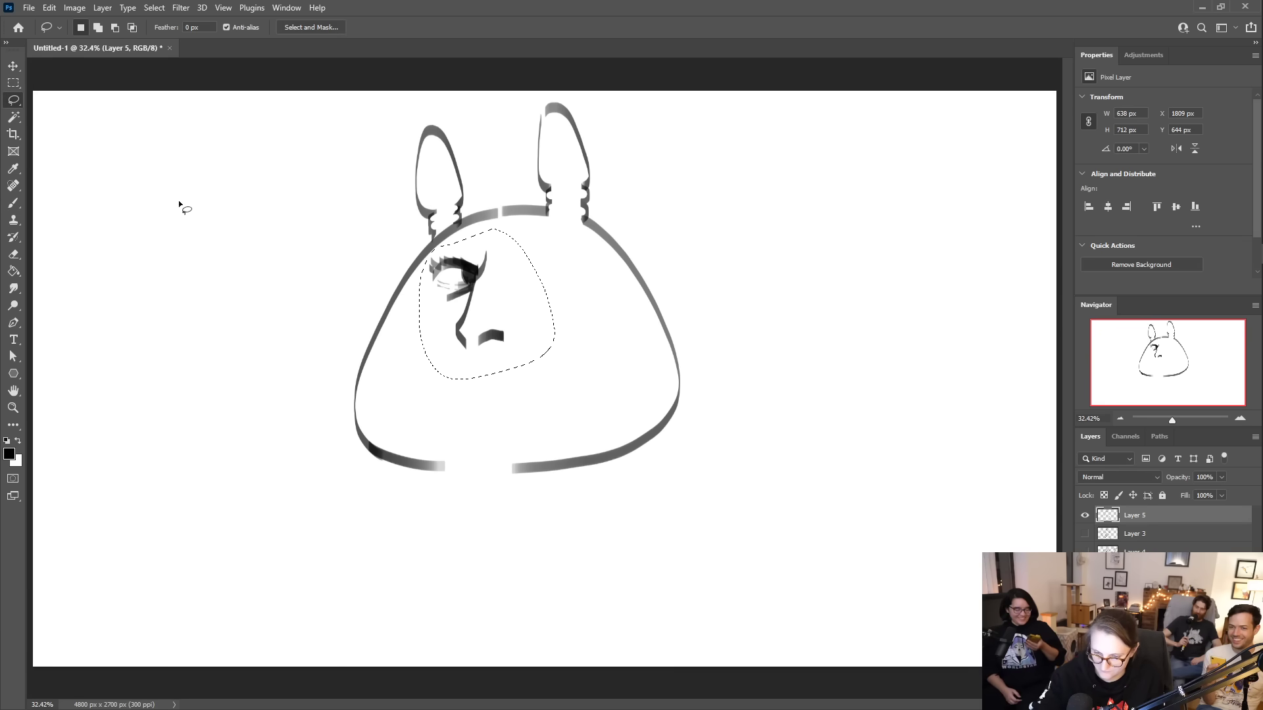
click(13, 66)
mouse_move(466, 272)
mouse_down()
mouse_move(463, 303)
mouse_move(473, 269)
mouse_move(417, 267)
mouse_up()
key(ctrl+d)
- Draw a thick angled eyebrow over the left eye at brush size 100, trim its upper edge, and add a matching right eyebrow
key(b)
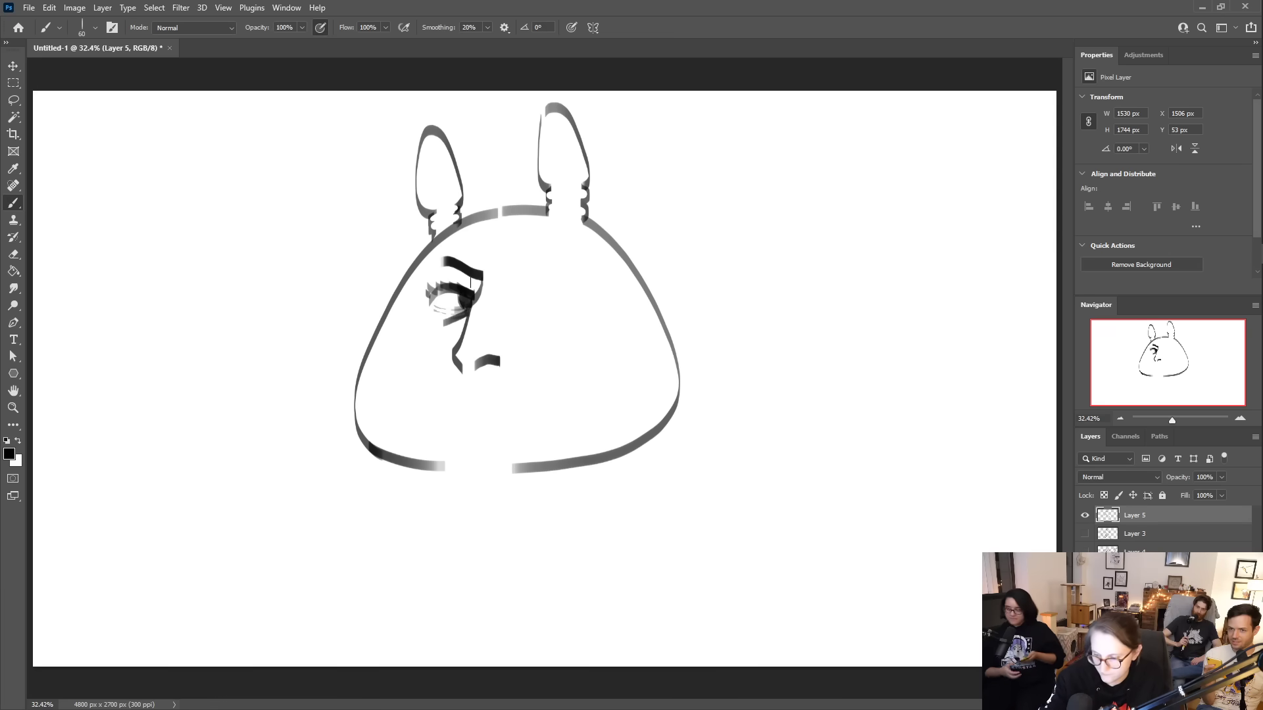
key(bracketright)
key(bracketright)
key(bracketright)
key(bracketright)
mouse_move(480, 276)
mouse_down()
mouse_move(460, 263)
mouse_move(424, 271)
mouse_move(439, 255)
mouse_up()
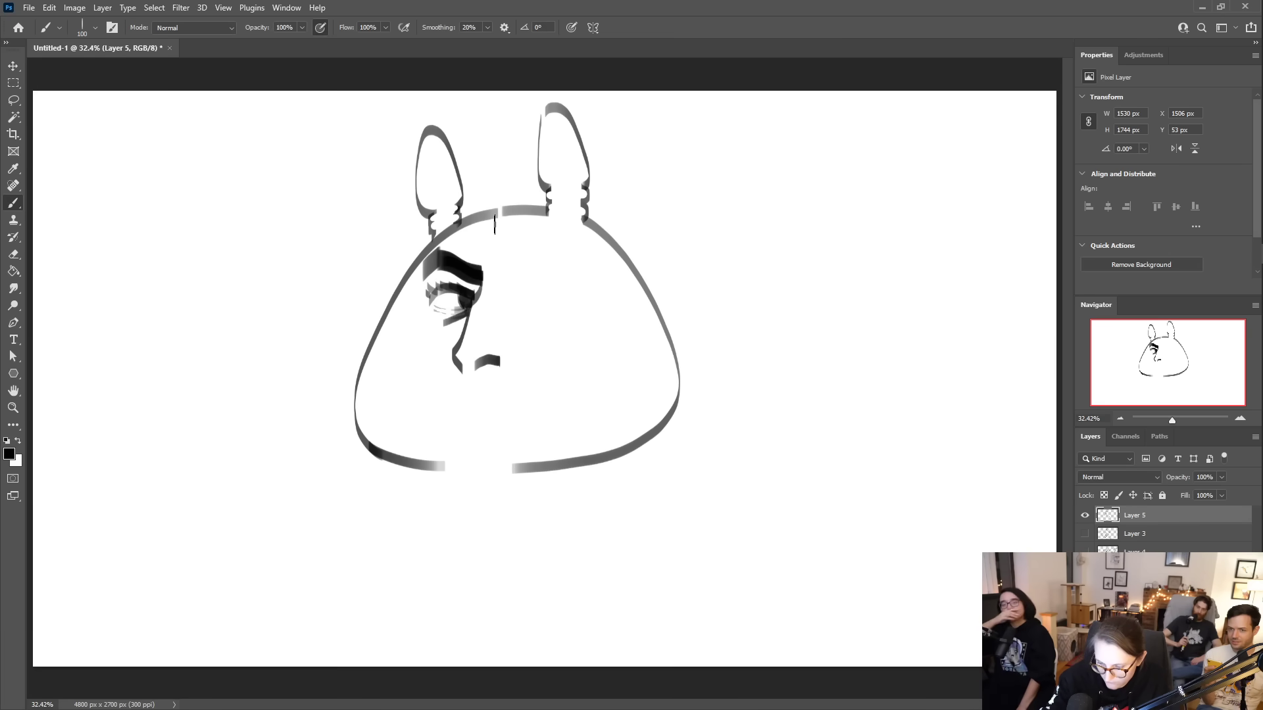
key(e)
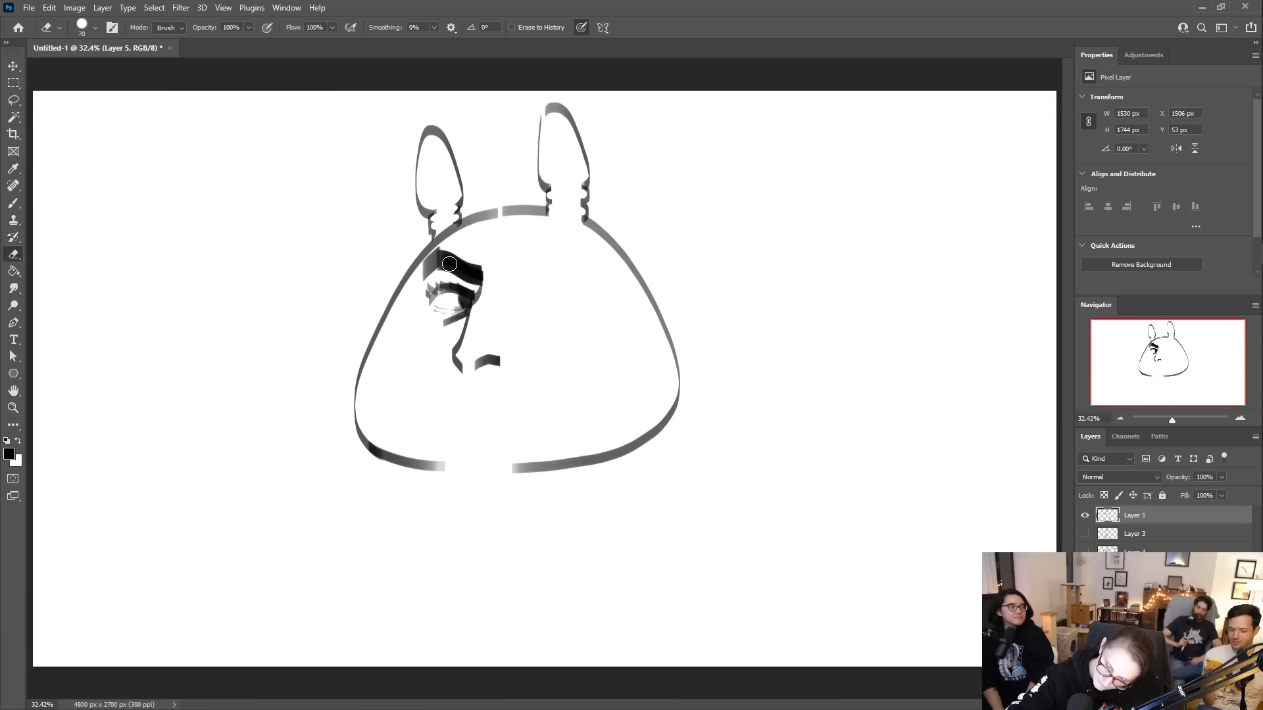
drag(444, 244, 485, 265)
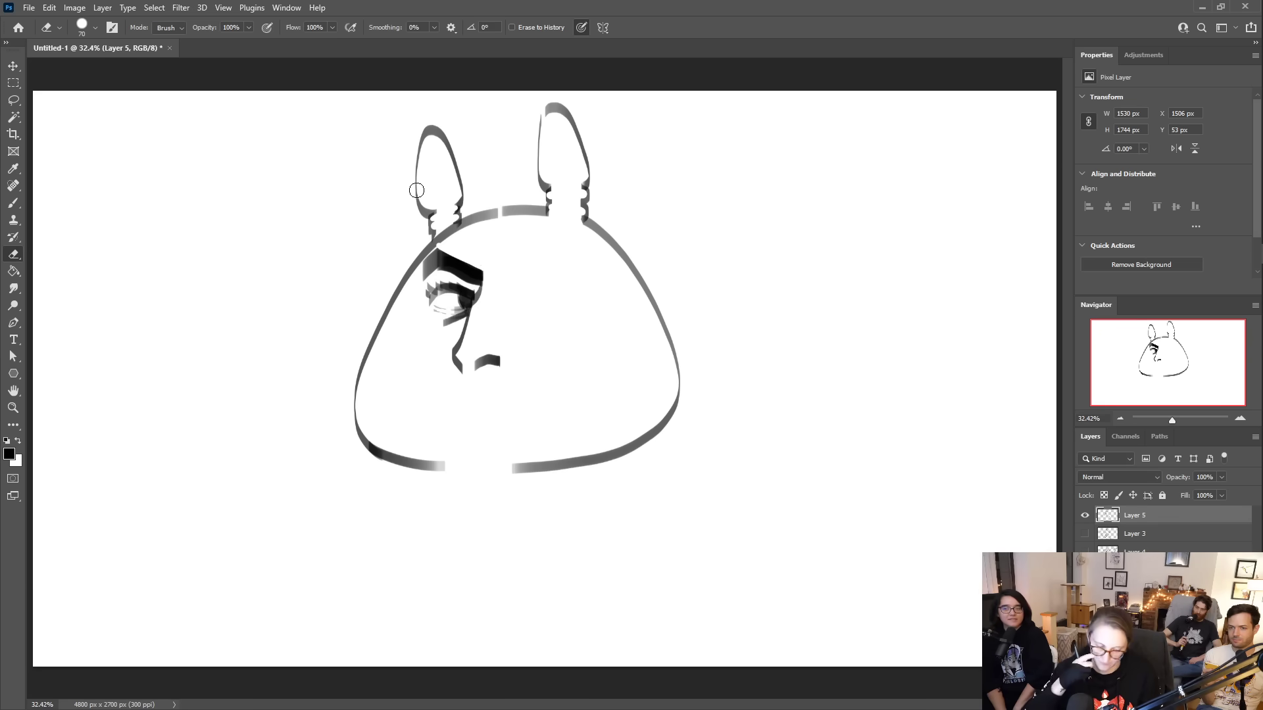
key(b)
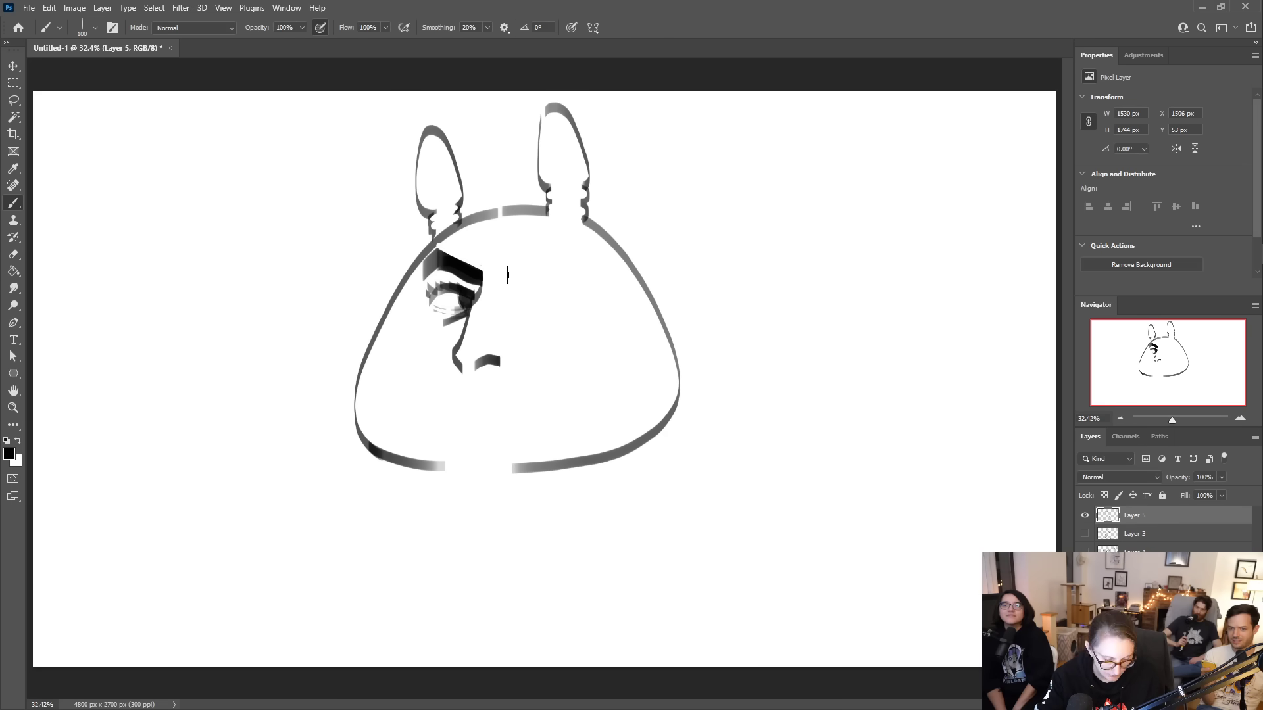
drag(508, 275, 580, 260)
- Reduce the brush size to 40, darken the left upper lid, and draw the right eye with lid and pupil beneath its eyebrow
key(bracketleft)
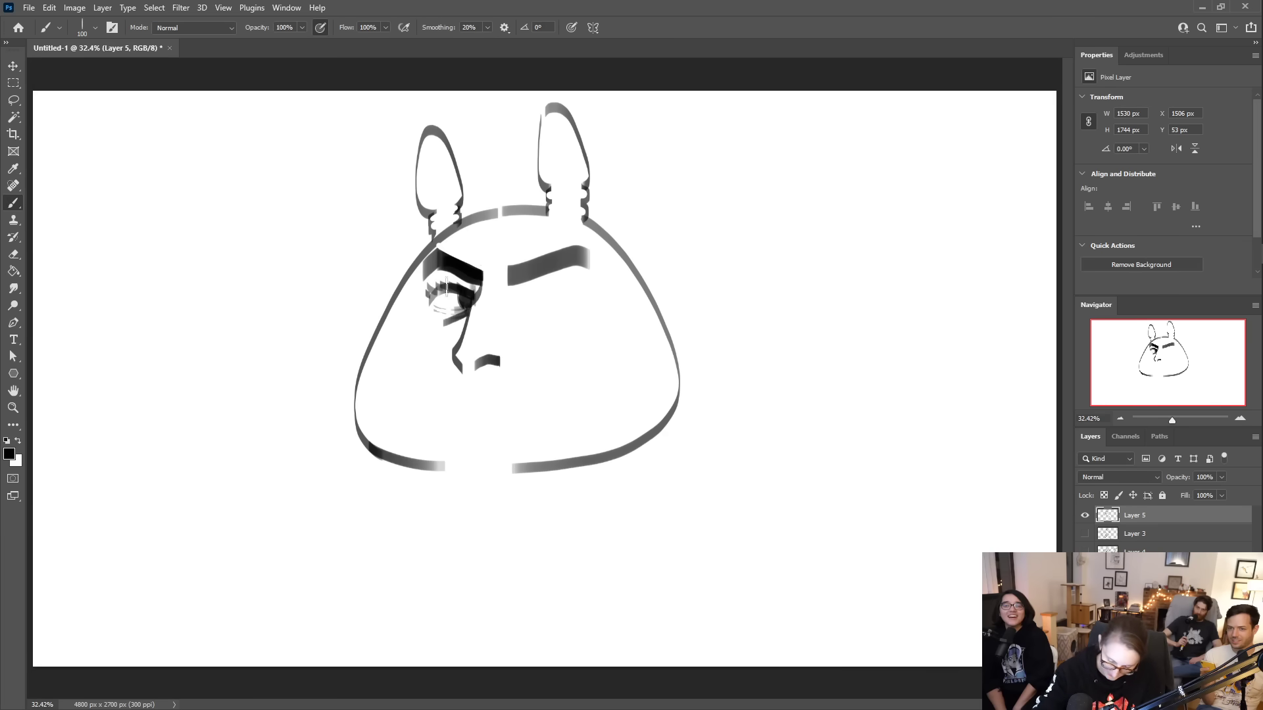
key(bracketleft)
key(bracketleft)
key(bracketleft)
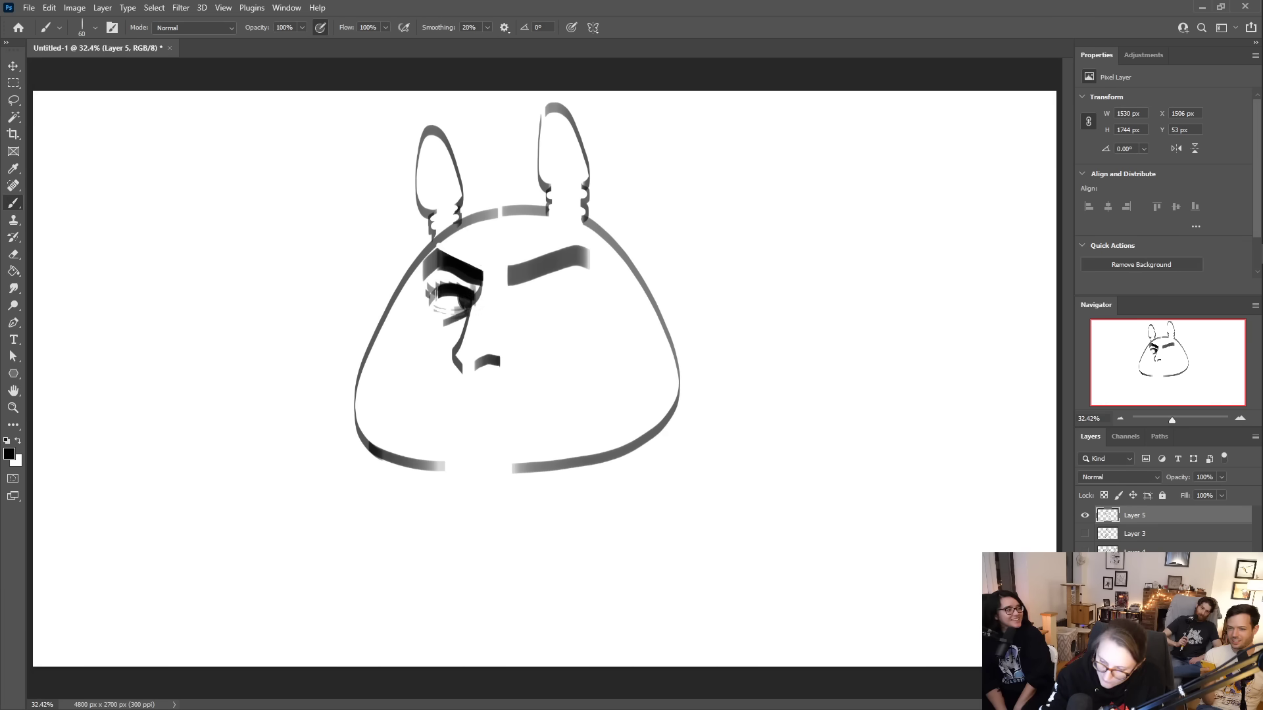
key(bracketleft)
key(bracketleft)
key(bracketleft)
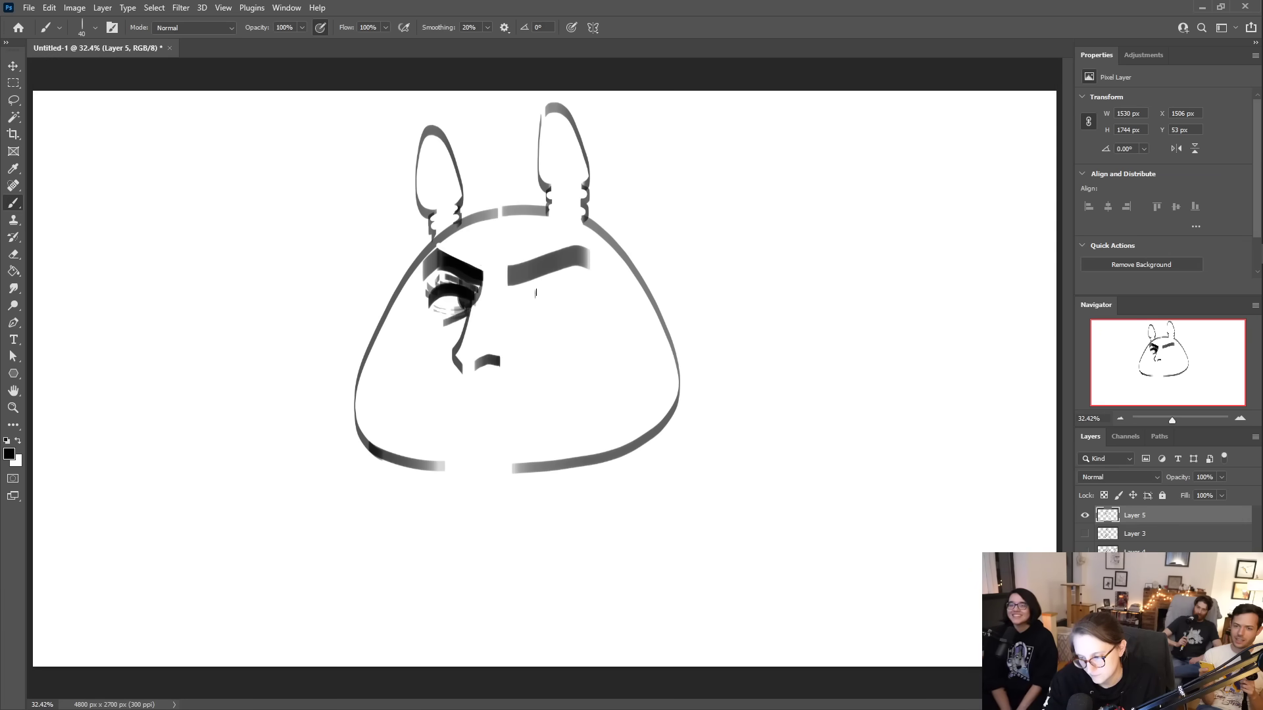
mouse_move(536, 294)
mouse_down()
mouse_move(589, 295)
mouse_move(560, 296)
mouse_up()
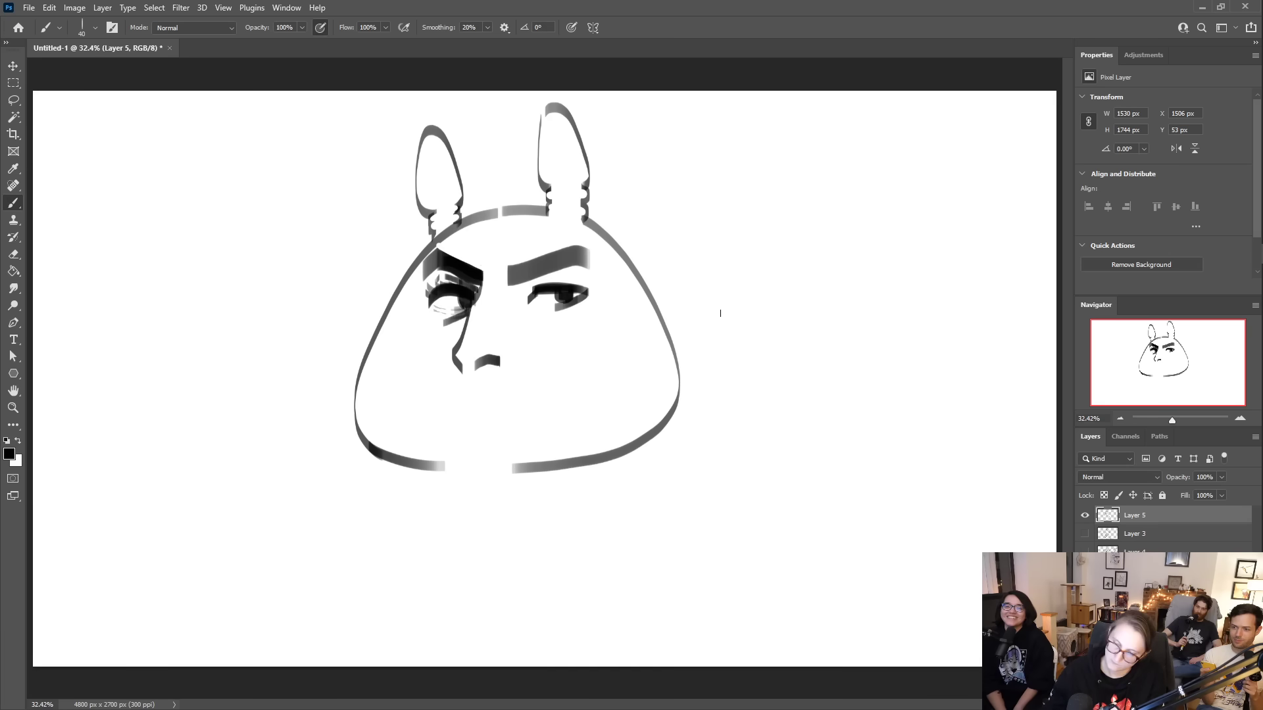
- Add dark upper lashes at the inner corner of the right eye, using brush sizes 60 and 40
key(bracketright)
key(bracketright)
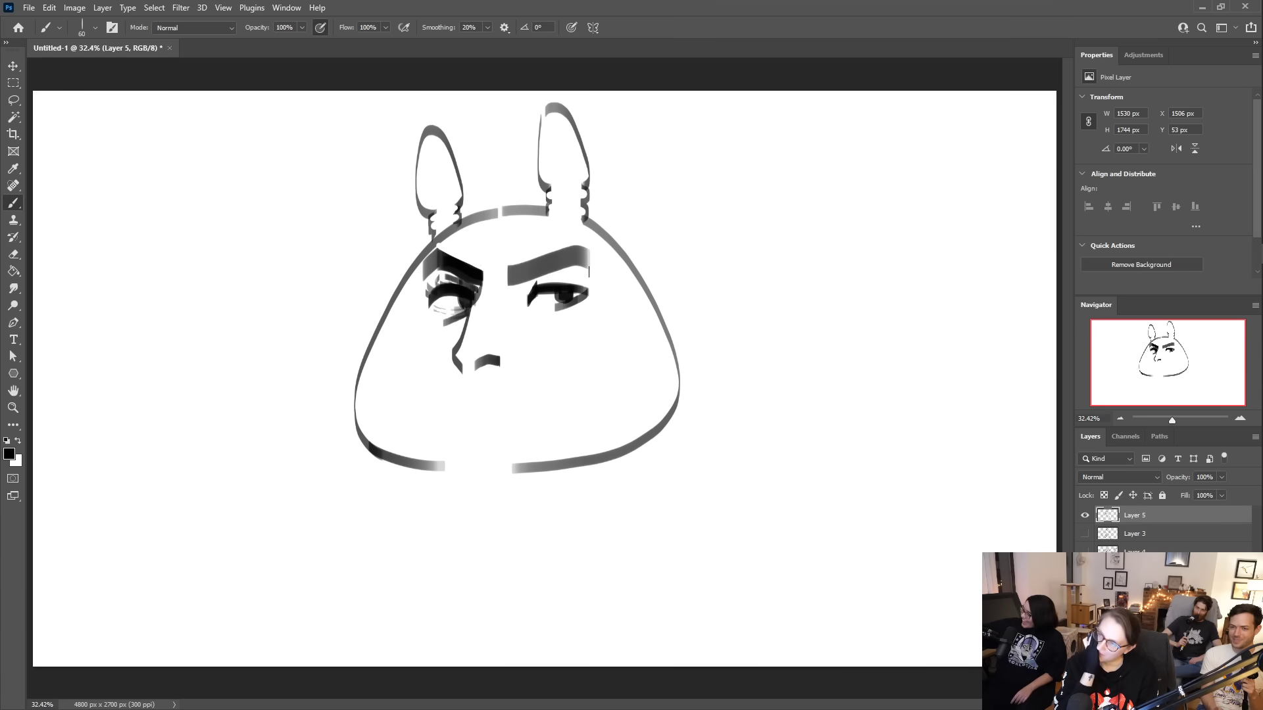
mouse_move(530, 282)
mouse_down()
mouse_move(569, 289)
mouse_move(550, 285)
mouse_up()
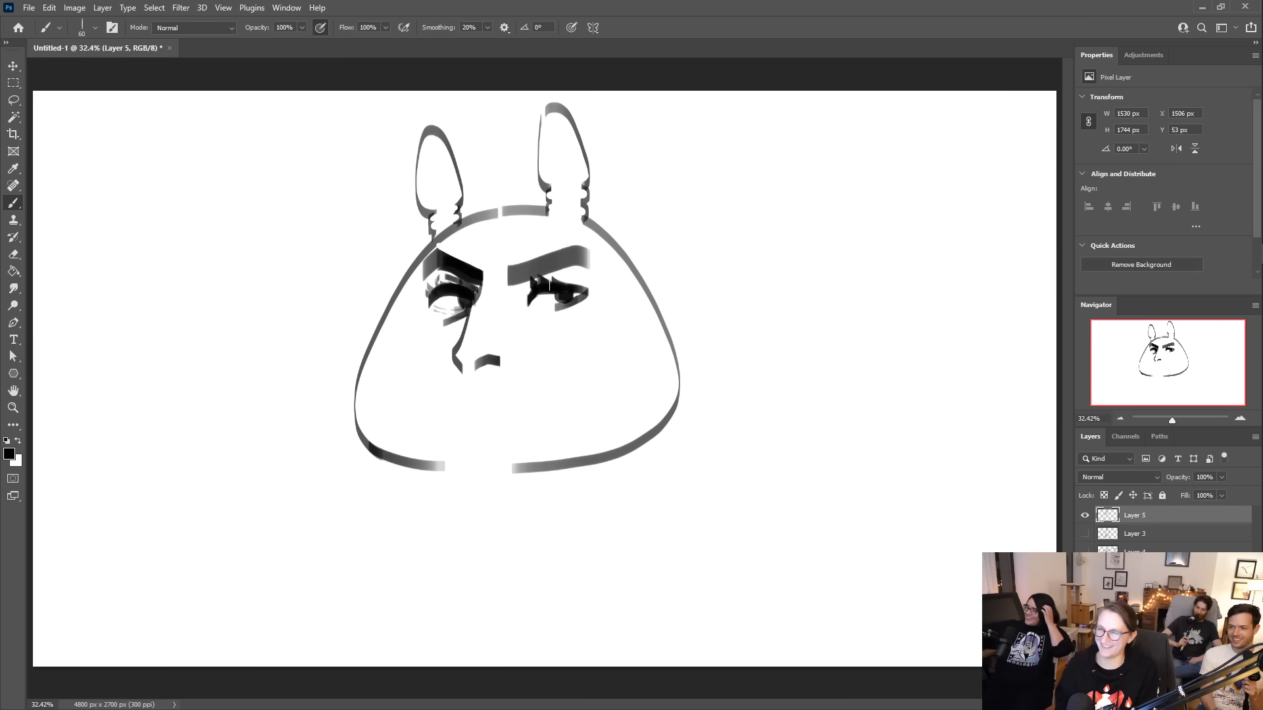
key(bracketleft)
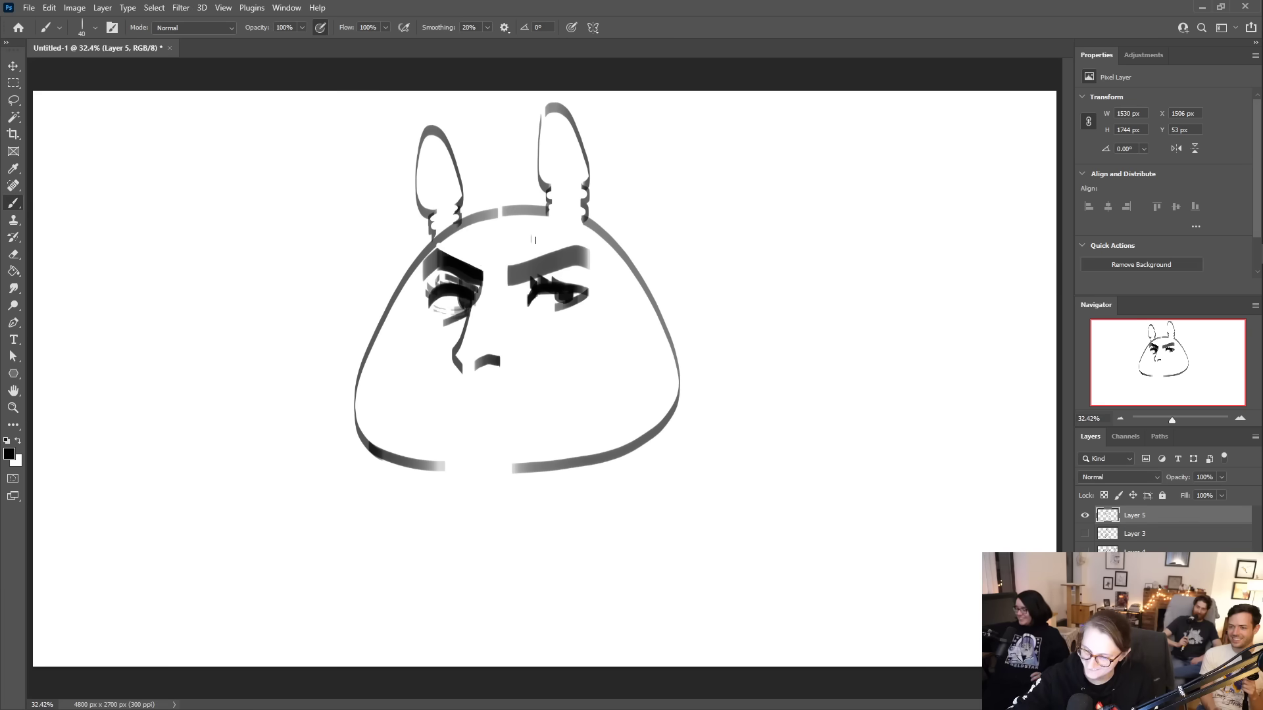
drag(524, 296, 530, 287)
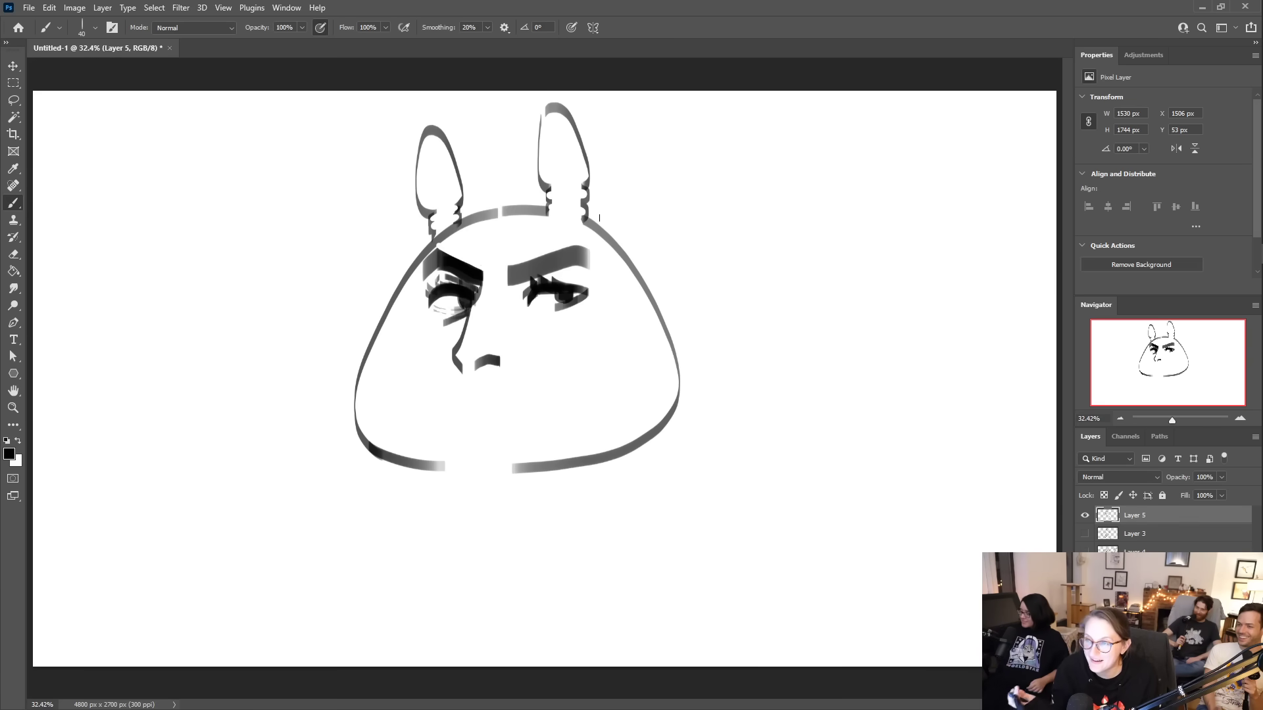
- Draw an eyelid crease and curved under-eye line around the right eye, thinning its lower lid with the eraser
key(e)
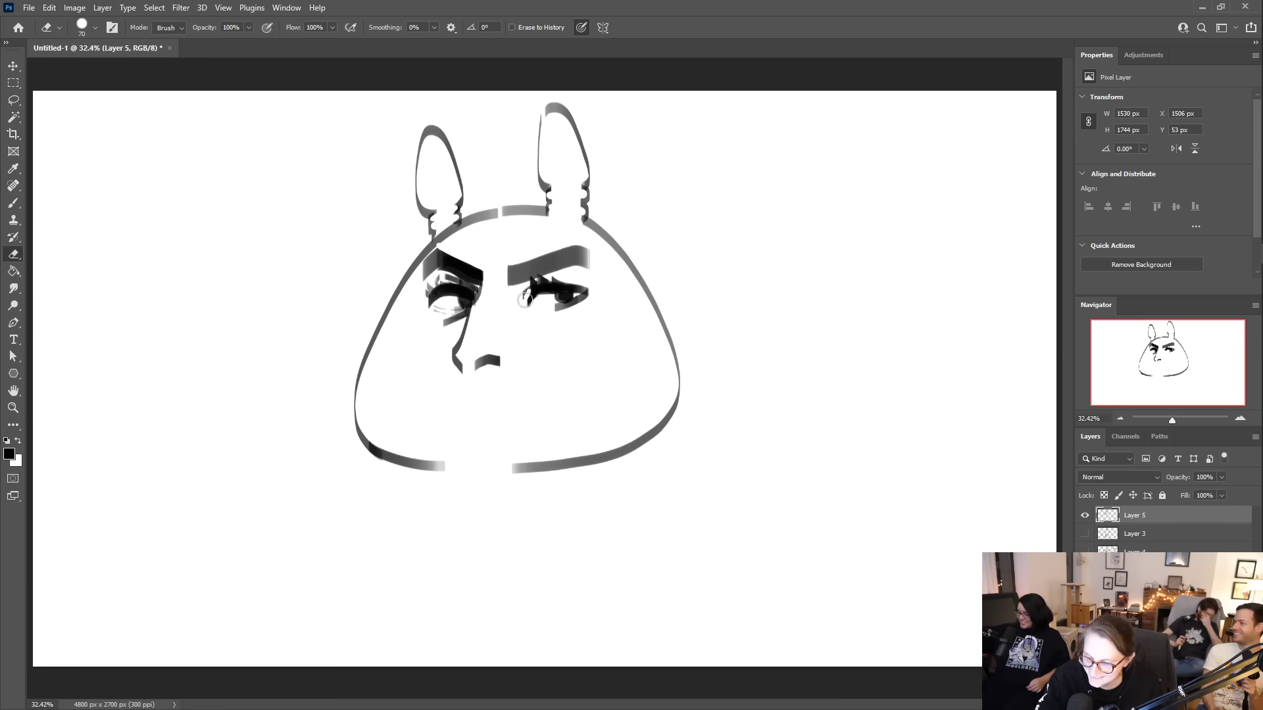
key(b)
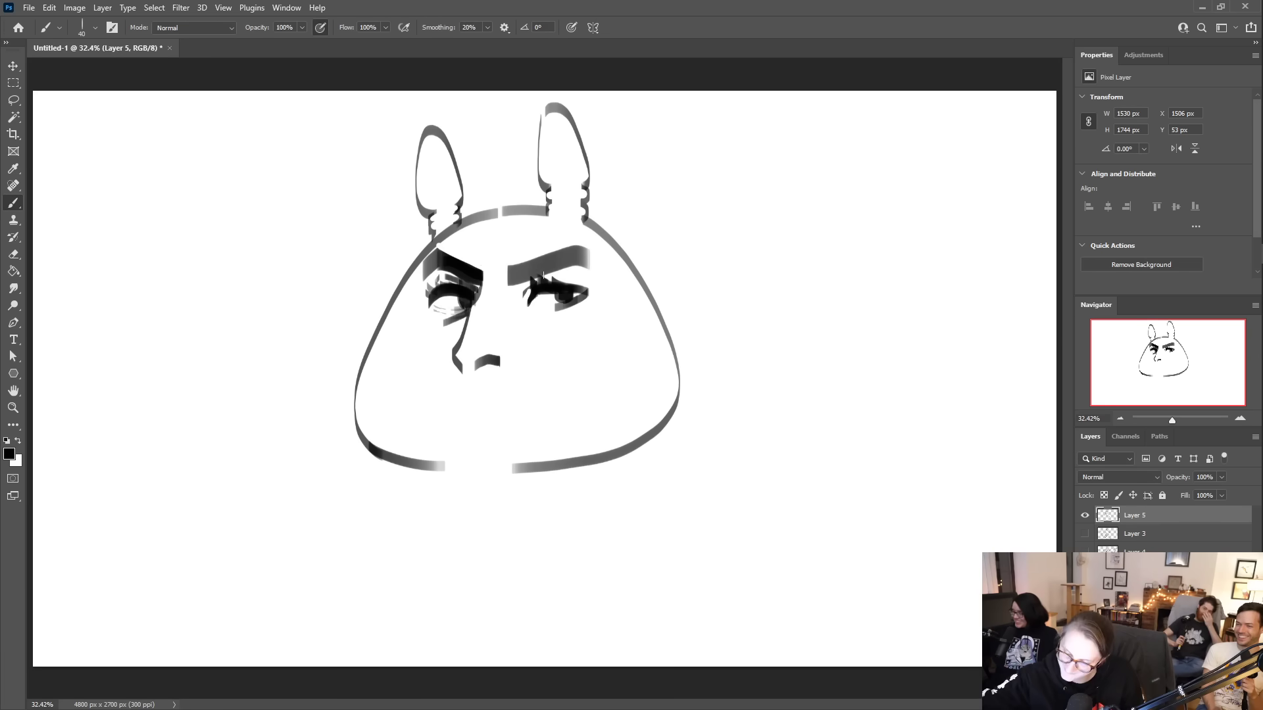
drag(547, 278, 588, 281)
key(e)
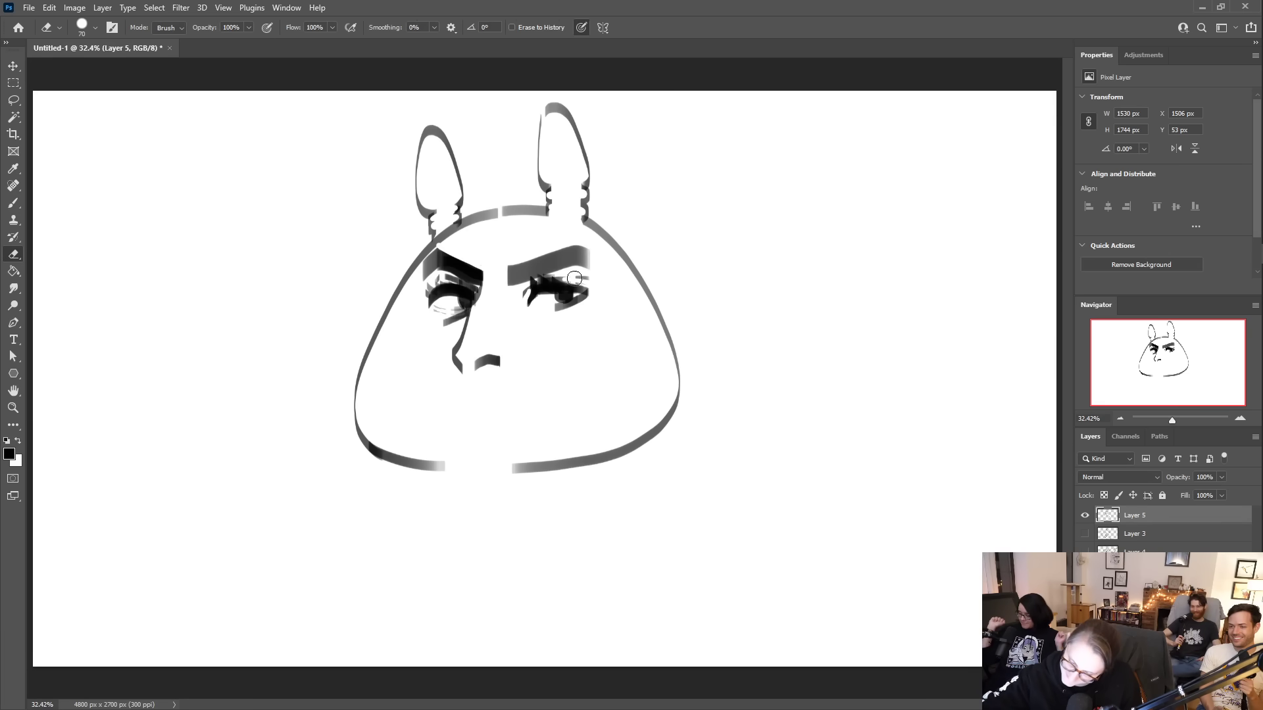
drag(582, 298, 522, 305)
key(b)
mouse_move(529, 290)
mouse_down()
mouse_move(567, 328)
mouse_move(544, 319)
mouse_move(634, 290)
mouse_move(613, 267)
mouse_move(510, 311)
mouse_move(602, 357)
mouse_move(524, 307)
mouse_move(562, 328)
mouse_move(524, 308)
mouse_move(550, 324)
mouse_up()
key(e)
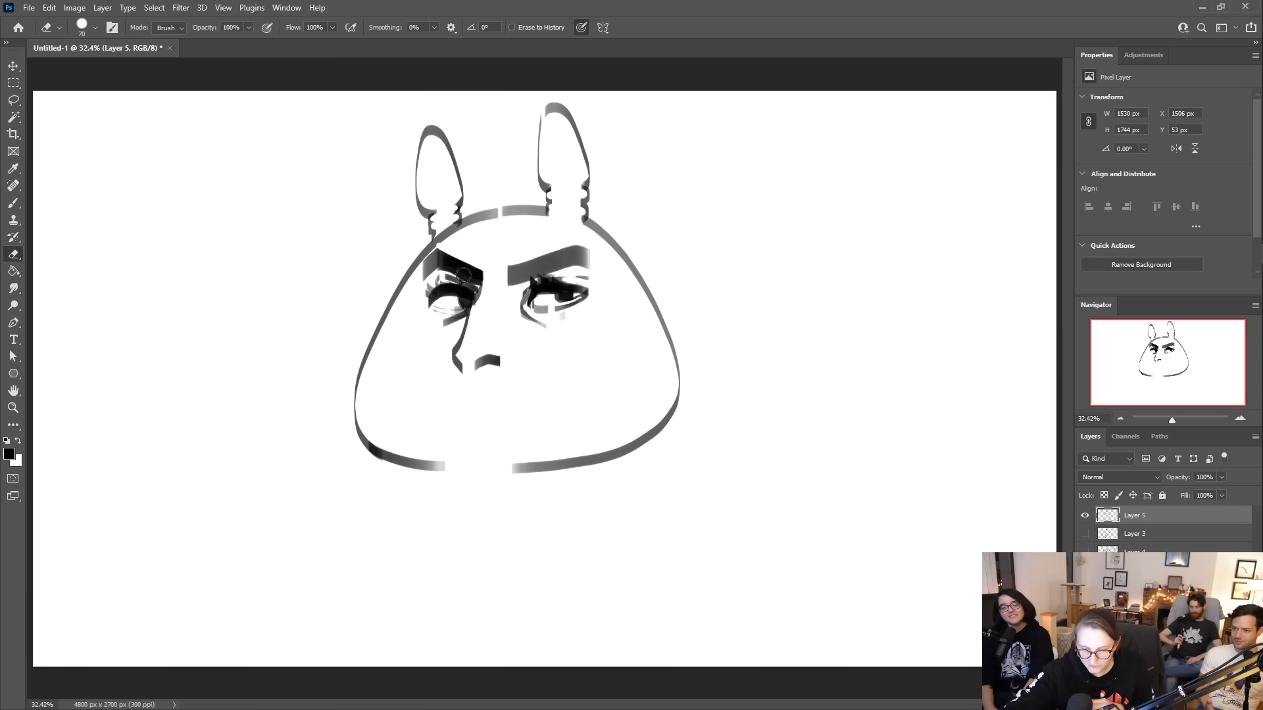
- Complete the nose with a right nostril wing, bridge shading and a darker nostril, and extend the right eyebrow's inner end
click(13, 203)
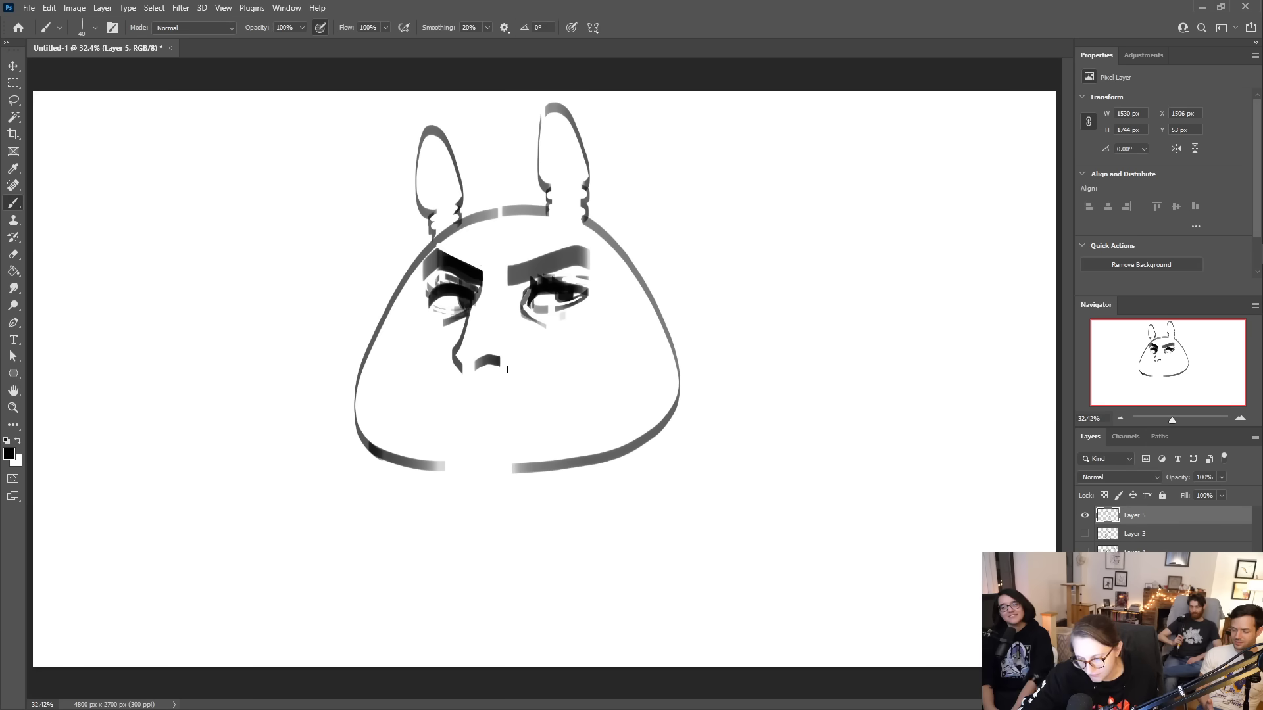
drag(505, 372, 521, 354)
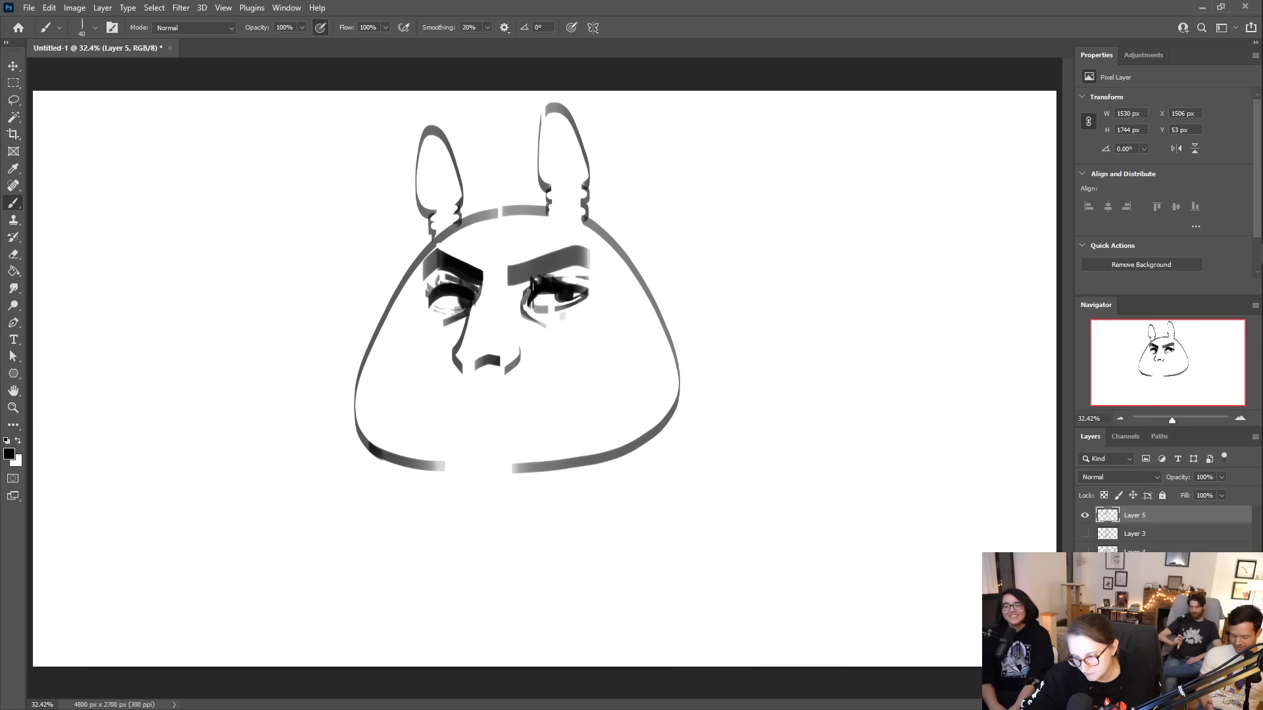
mouse_move(471, 306)
mouse_down()
mouse_move(456, 363)
mouse_move(495, 342)
mouse_move(498, 300)
mouse_up()
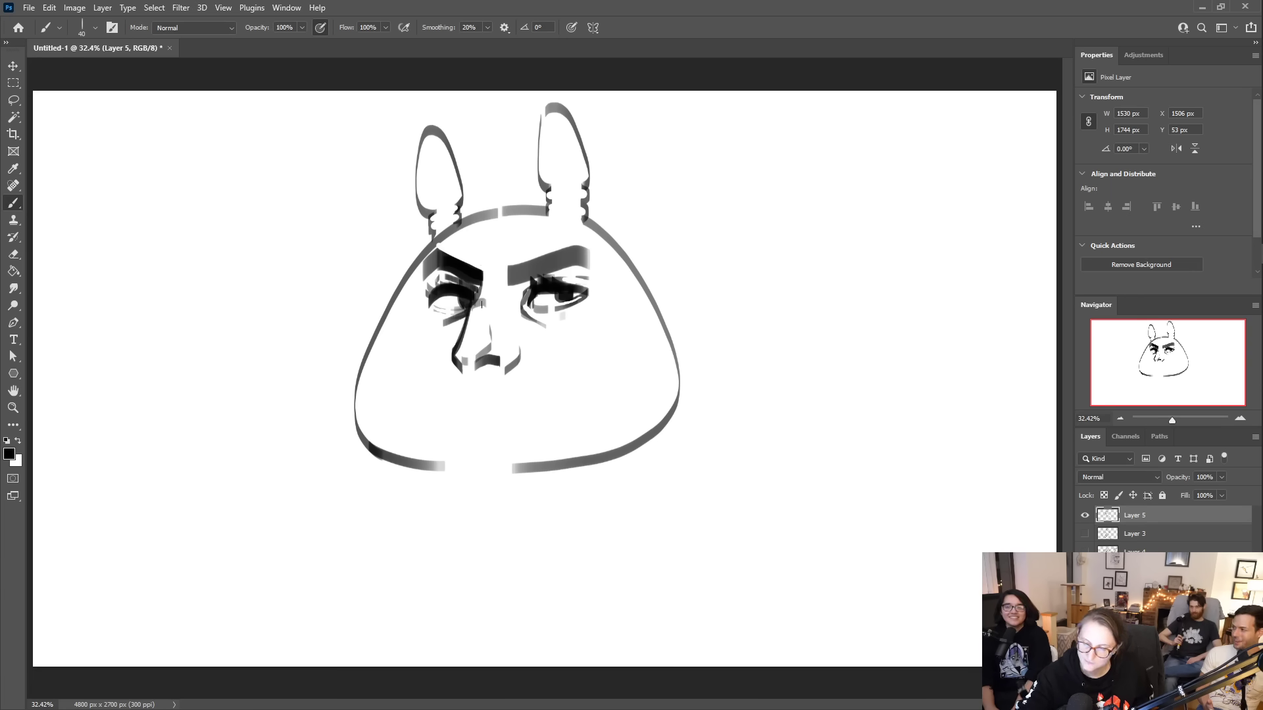
drag(493, 366, 497, 359)
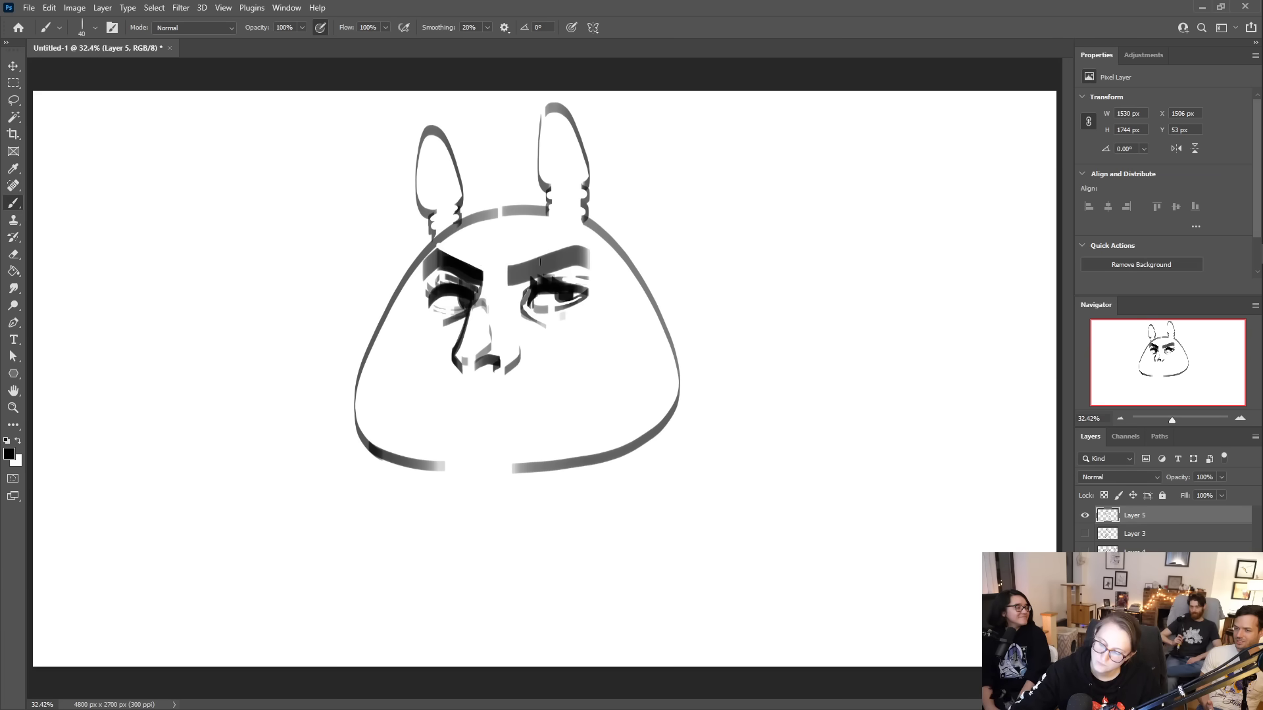
drag(506, 274, 506, 281)
- Erase the stray lash marks above and beside both eyes
key(e)
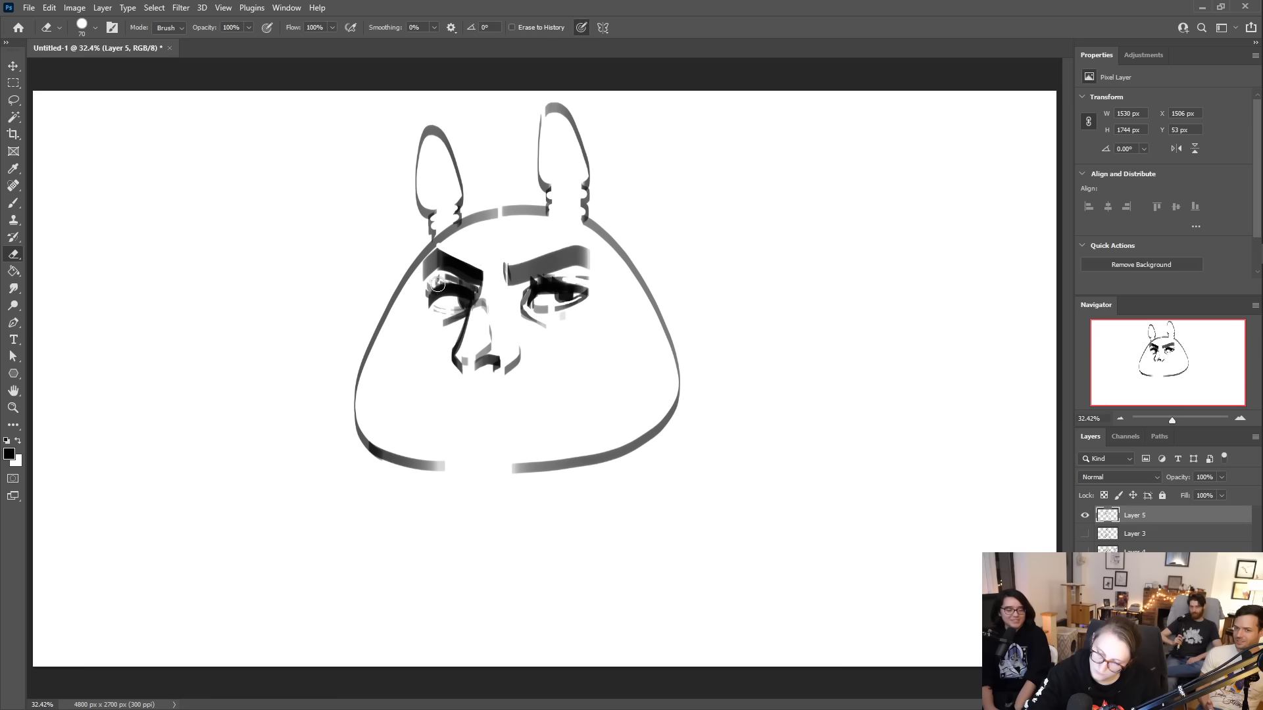
drag(445, 277, 429, 293)
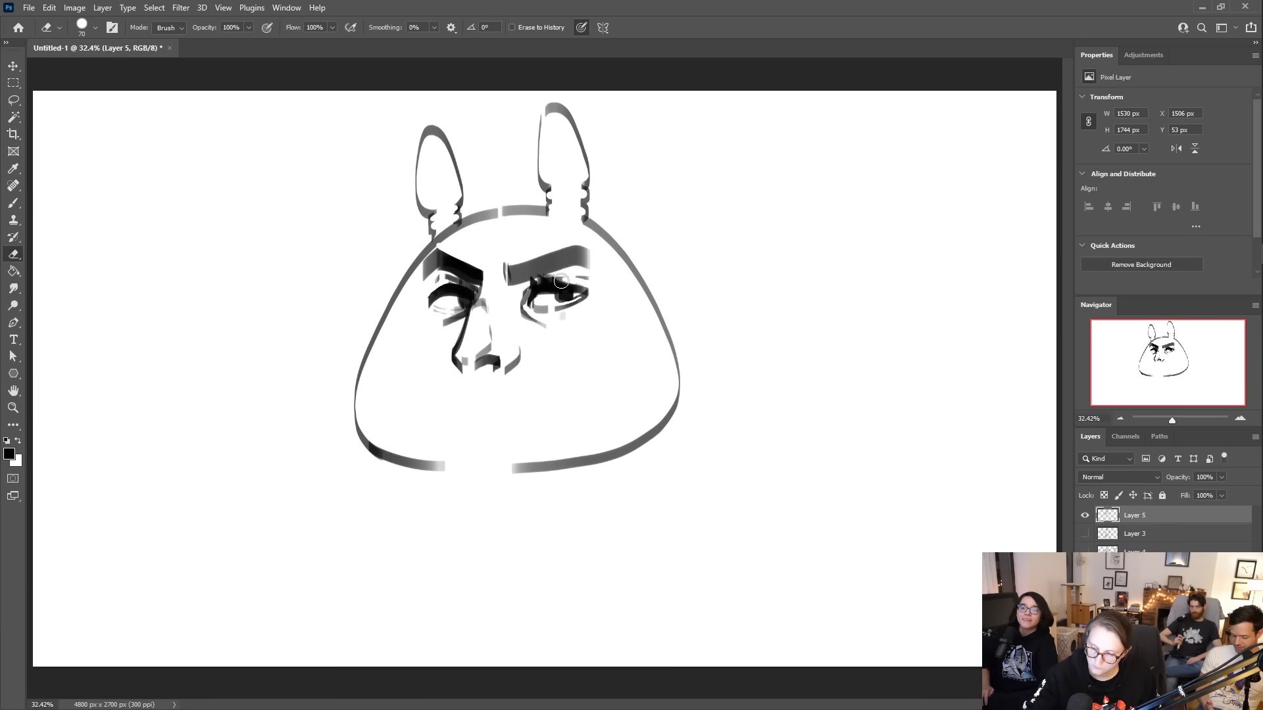
drag(529, 284, 558, 276)
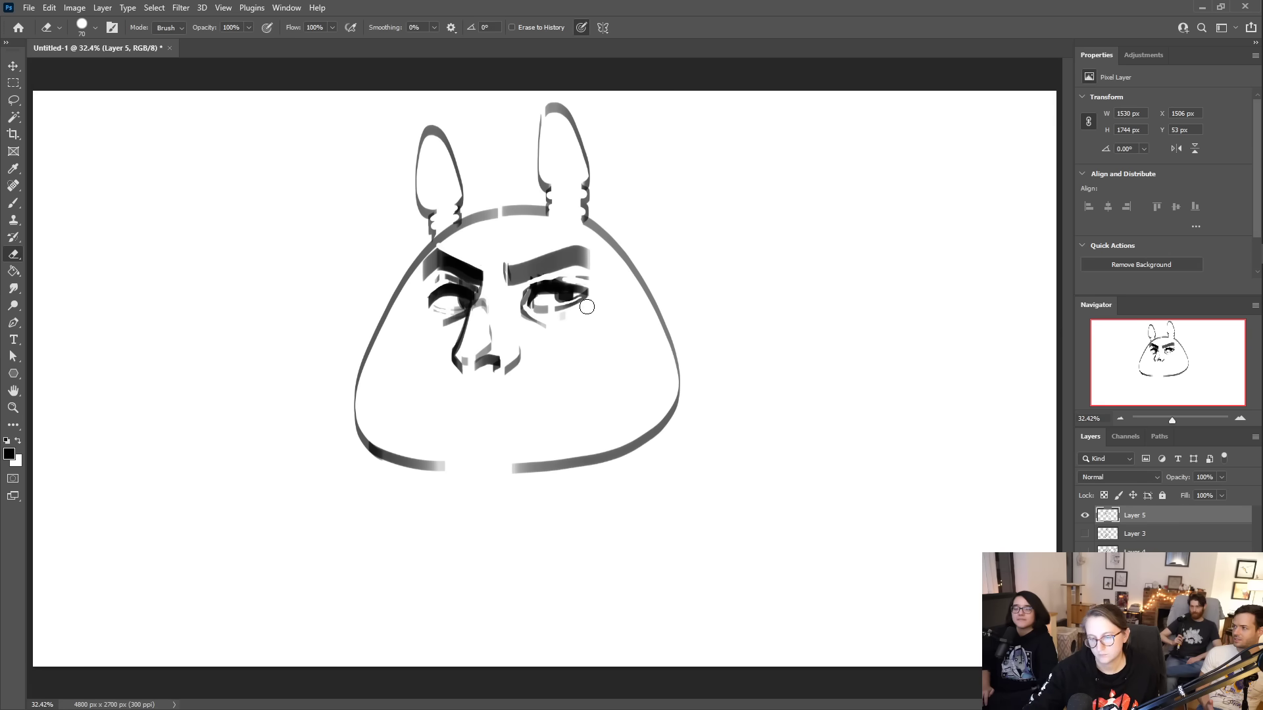
- Draw a curved contour line on each cheek and a frowning mouth with a short lower-lip mark beneath the nose
key(b)
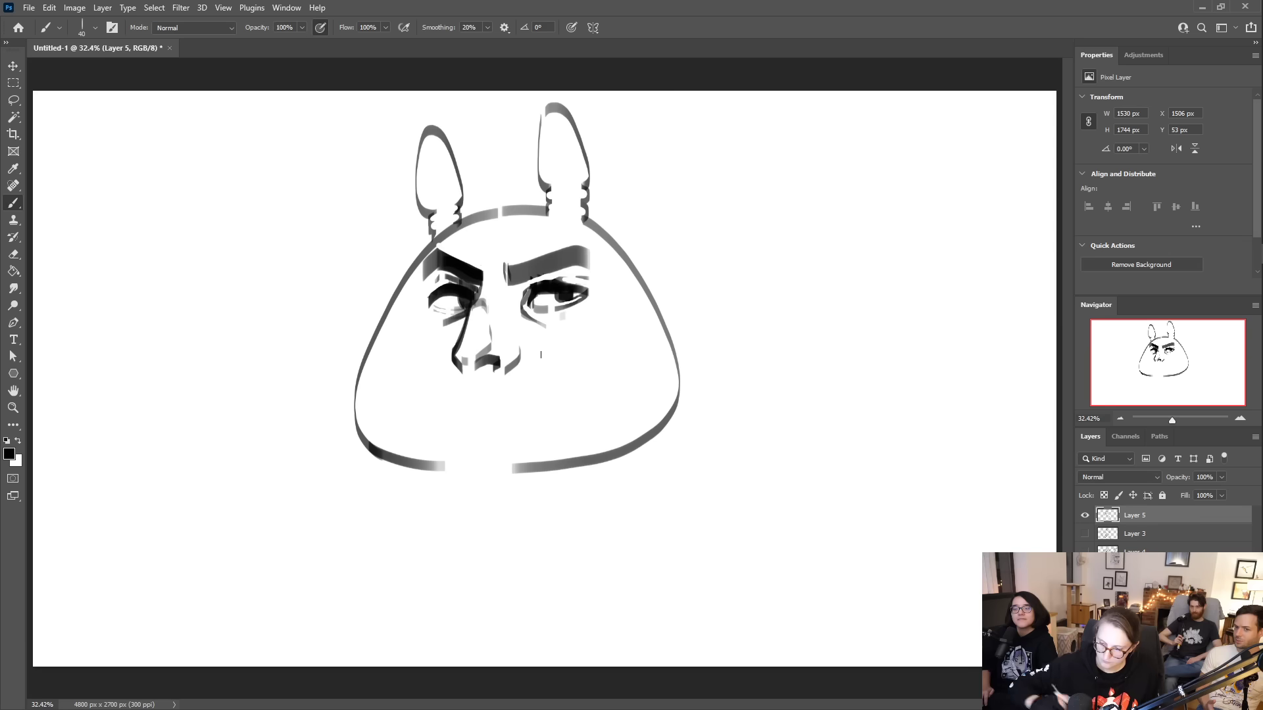
drag(623, 315, 604, 370)
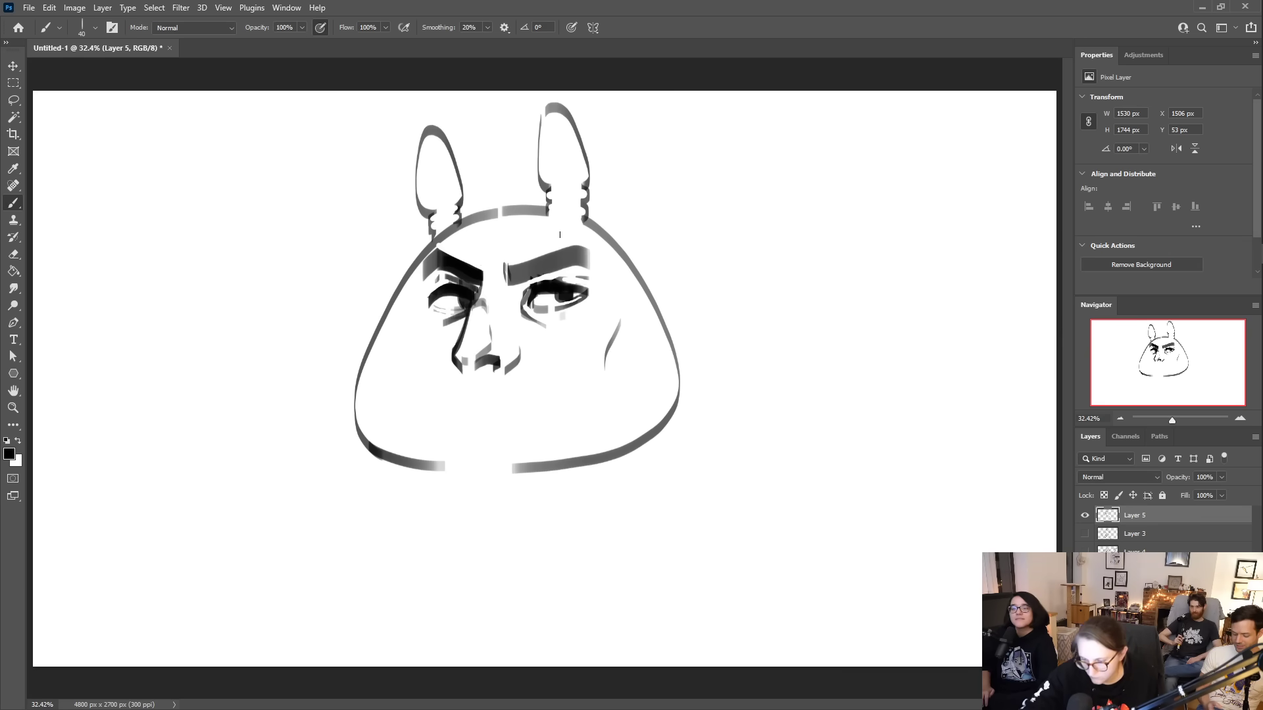
mouse_move(398, 330)
mouse_down()
mouse_move(417, 377)
mouse_move(478, 408)
mouse_move(519, 405)
mouse_move(448, 413)
mouse_move(522, 411)
mouse_move(481, 425)
mouse_up()
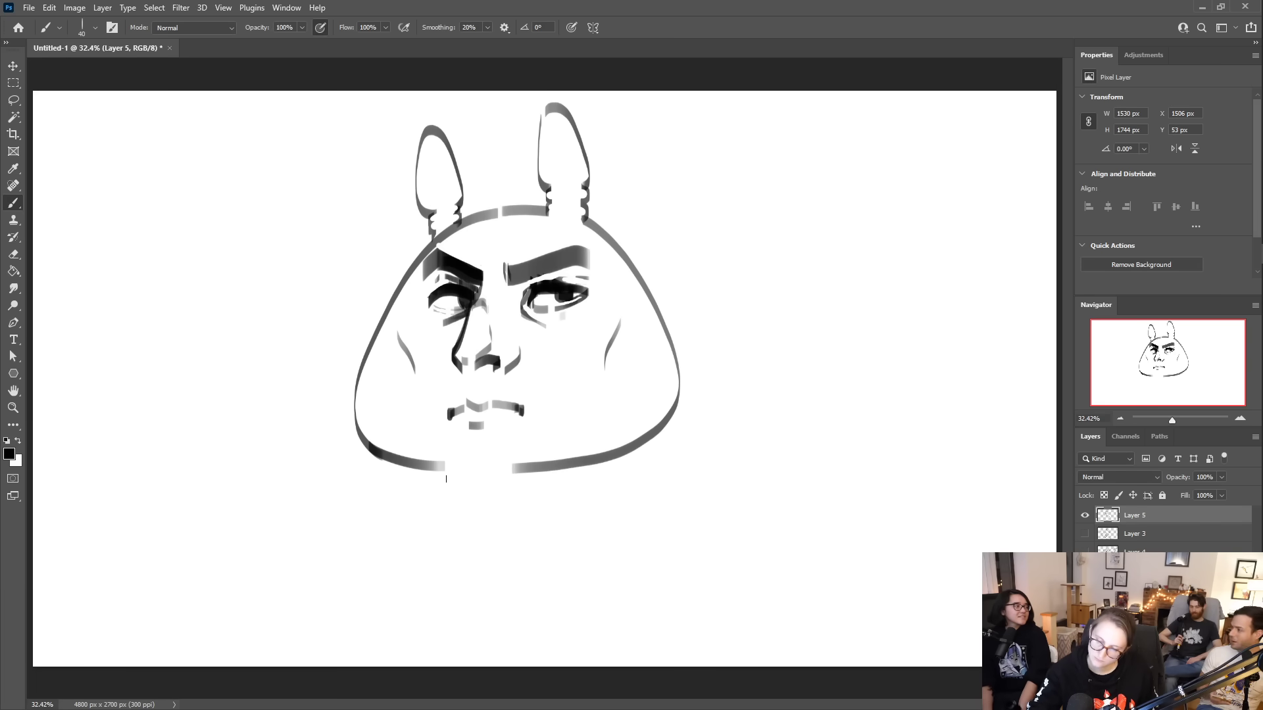
- Close the gap under the mouth with chin strokes and draw two converging jacket-front lines from the head to the canvas bottom
mouse_move(442, 468)
mouse_down()
mouse_move(538, 424)
mouse_move(524, 356)
mouse_move(539, 342)
mouse_move(497, 386)
mouse_move(493, 414)
mouse_move(439, 458)
mouse_move(543, 464)
mouse_move(554, 386)
mouse_move(492, 469)
mouse_move(530, 467)
mouse_up()
key(ctrl+z)
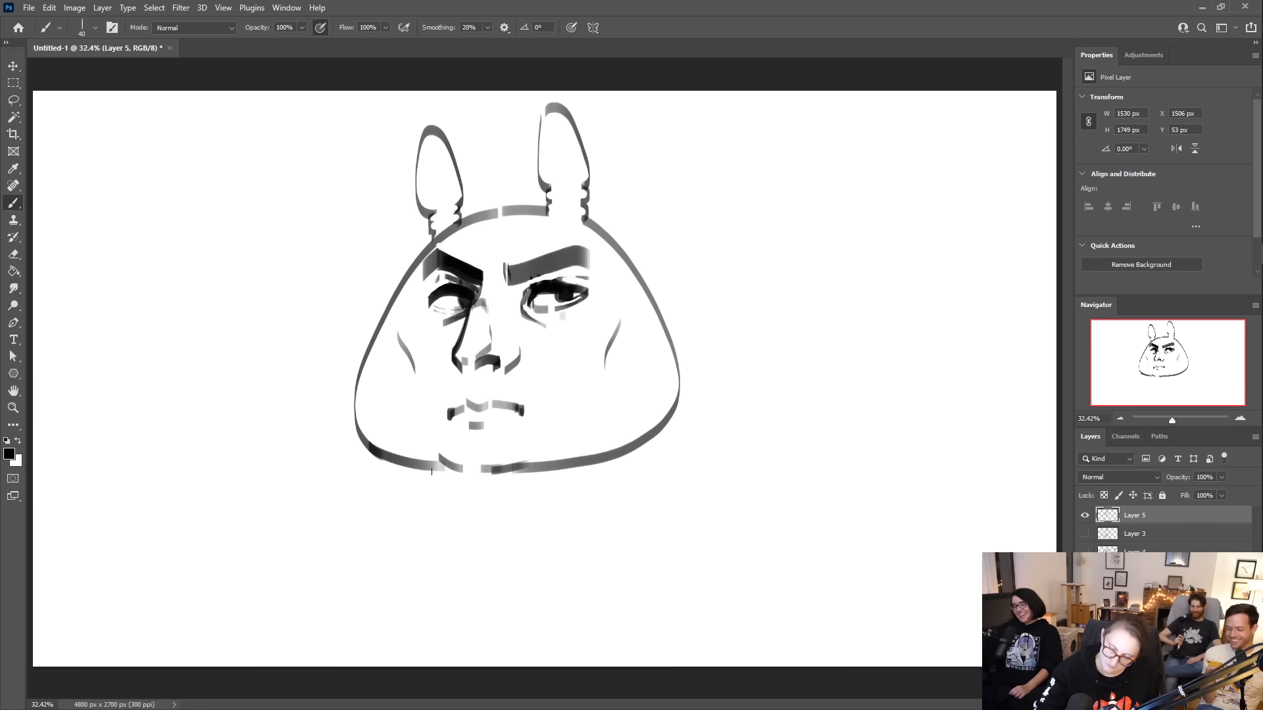
mouse_move(432, 469)
mouse_down()
mouse_move(424, 505)
mouse_move(508, 666)
mouse_up()
drag(590, 468, 541, 672)
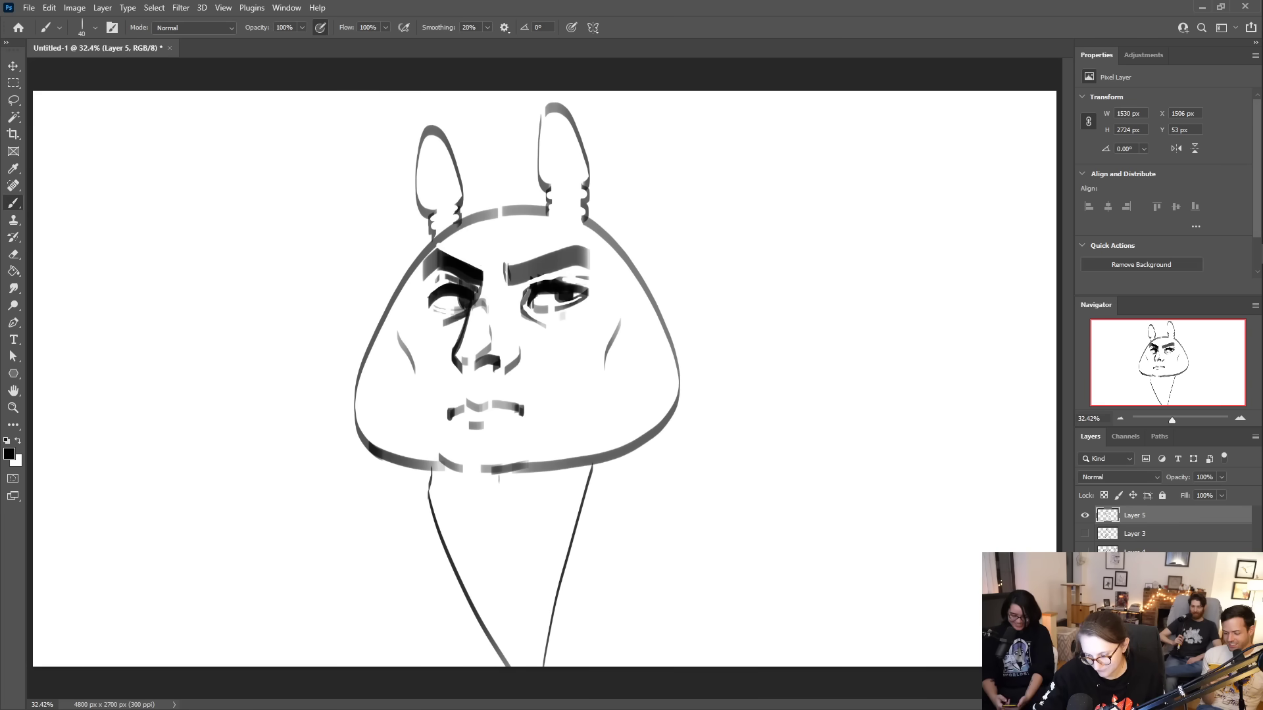
- Draw a pointed shirt collar under the chin with a rounded tie knot and narrow tie tails between the jacket lines
drag(497, 472, 523, 532)
mouse_move(478, 473)
mouse_down()
mouse_move(453, 536)
mouse_move(436, 515)
mouse_up()
drag(526, 535, 582, 498)
mouse_move(465, 511)
mouse_down()
mouse_move(479, 556)
mouse_move(512, 550)
mouse_move(523, 528)
mouse_move(497, 635)
mouse_up()
drag(514, 558, 545, 621)
mouse_move(428, 483)
mouse_down()
mouse_move(408, 506)
mouse_move(378, 677)
mouse_up()
drag(593, 471, 655, 647)
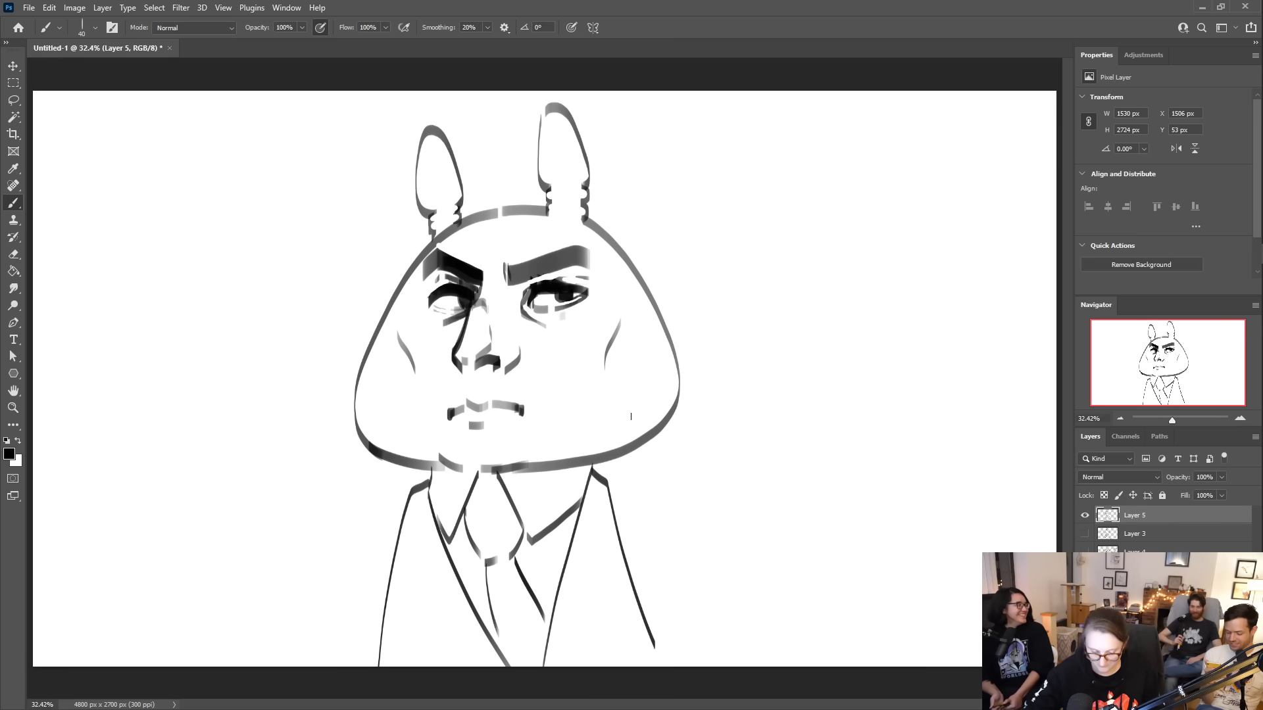
key(ctrl+z)
key(ctrl+z)
- Draw wide pointed jacket lapels on both sides of the collar, each notching back inward near the bottom of the canvas
mouse_move(410, 491)
mouse_down()
mouse_move(346, 640)
mouse_move(457, 657)
mouse_move(394, 689)
mouse_up()
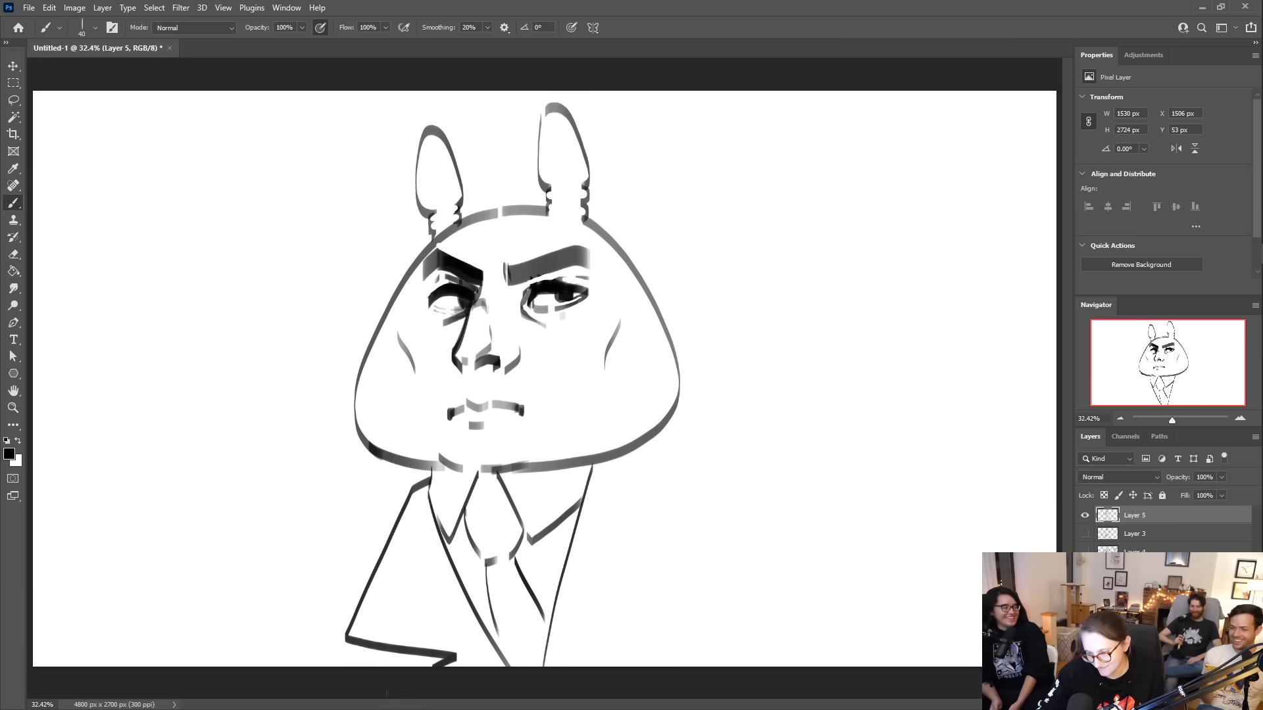
drag(595, 469, 659, 599)
key(ctrl+z)
mouse_move(608, 461)
mouse_down()
mouse_move(690, 622)
mouse_move(590, 644)
mouse_move(647, 667)
mouse_up()
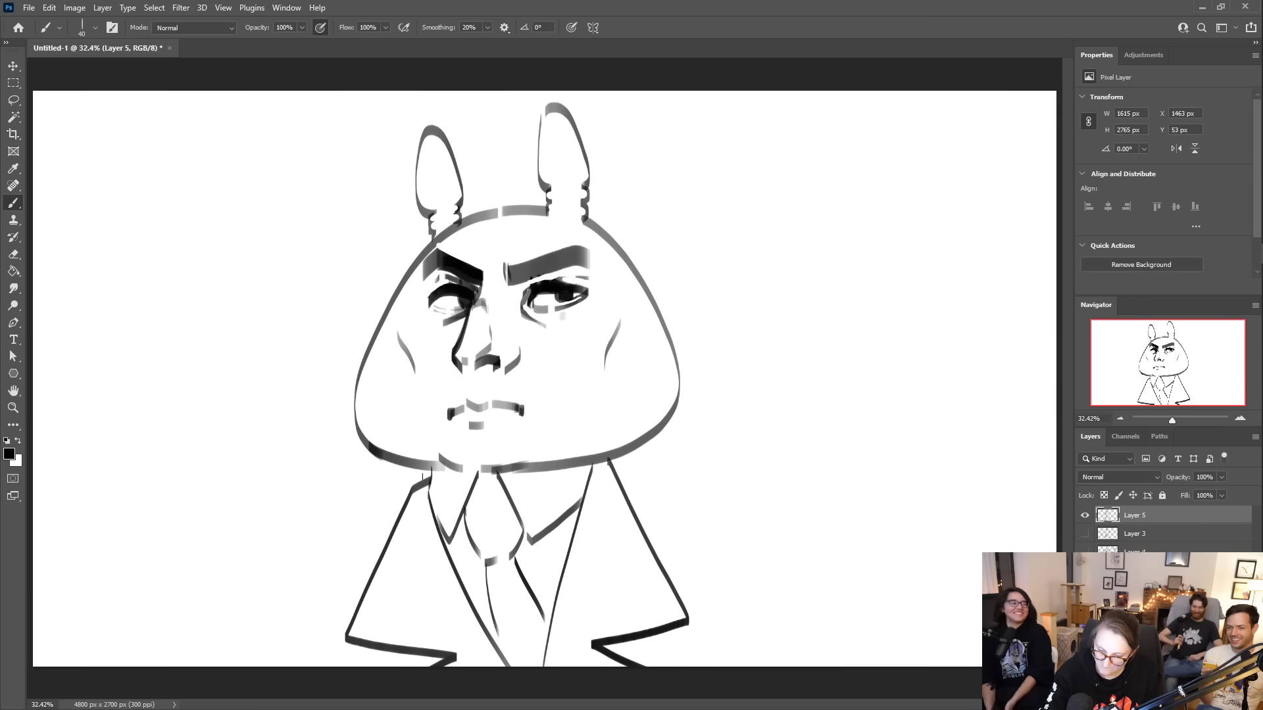
- Draw one sloping shoulder with its sleeve edge, and scalloped bat-wing outlines spreading from both sides of the head to the upper canvas
mouse_move(406, 495)
mouse_down()
mouse_move(211, 591)
mouse_move(194, 667)
mouse_up()
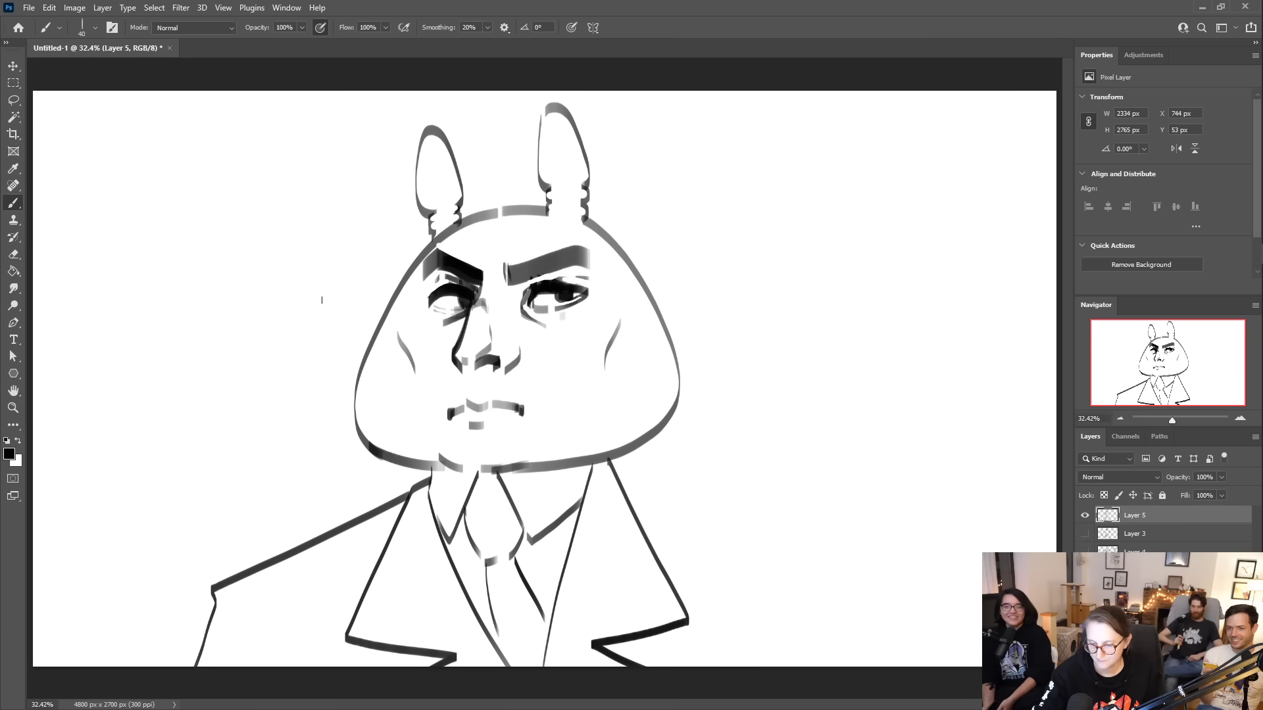
mouse_move(349, 336)
mouse_down()
mouse_move(149, 231)
mouse_move(59, 105)
mouse_up()
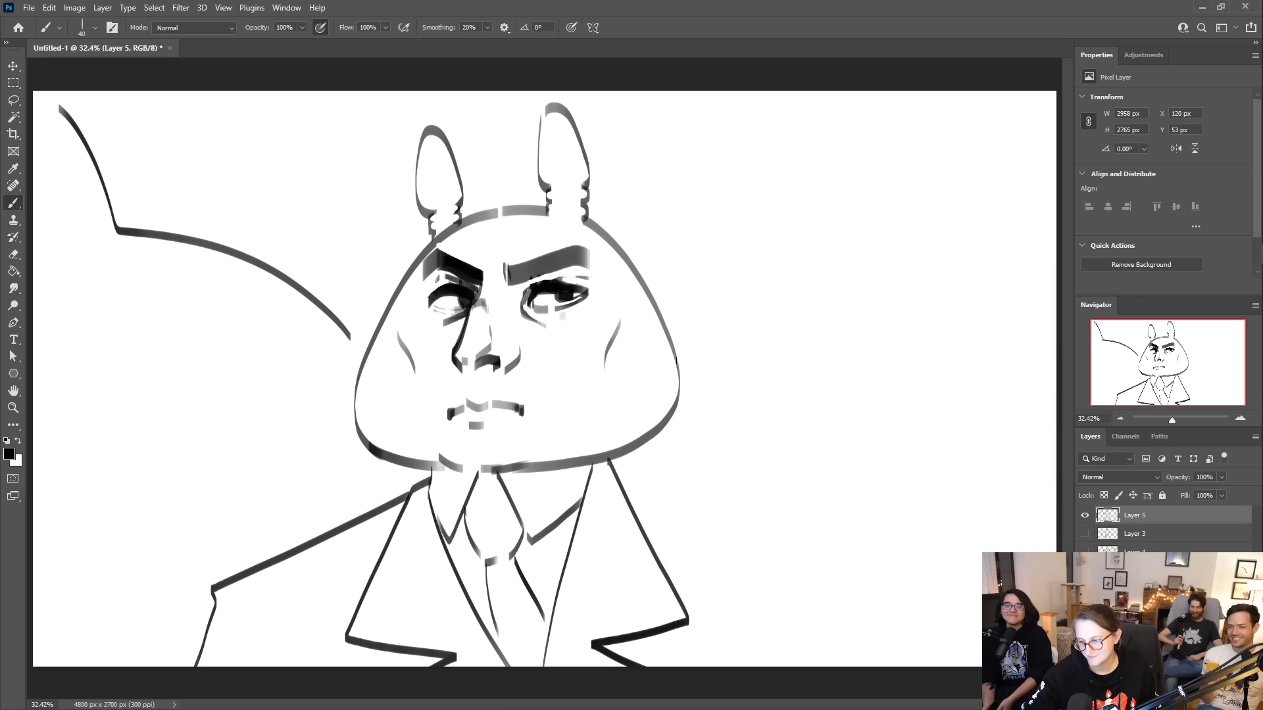
mouse_move(672, 347)
mouse_down()
mouse_move(795, 326)
mouse_move(873, 230)
mouse_move(973, 178)
mouse_move(1008, 66)
mouse_up()
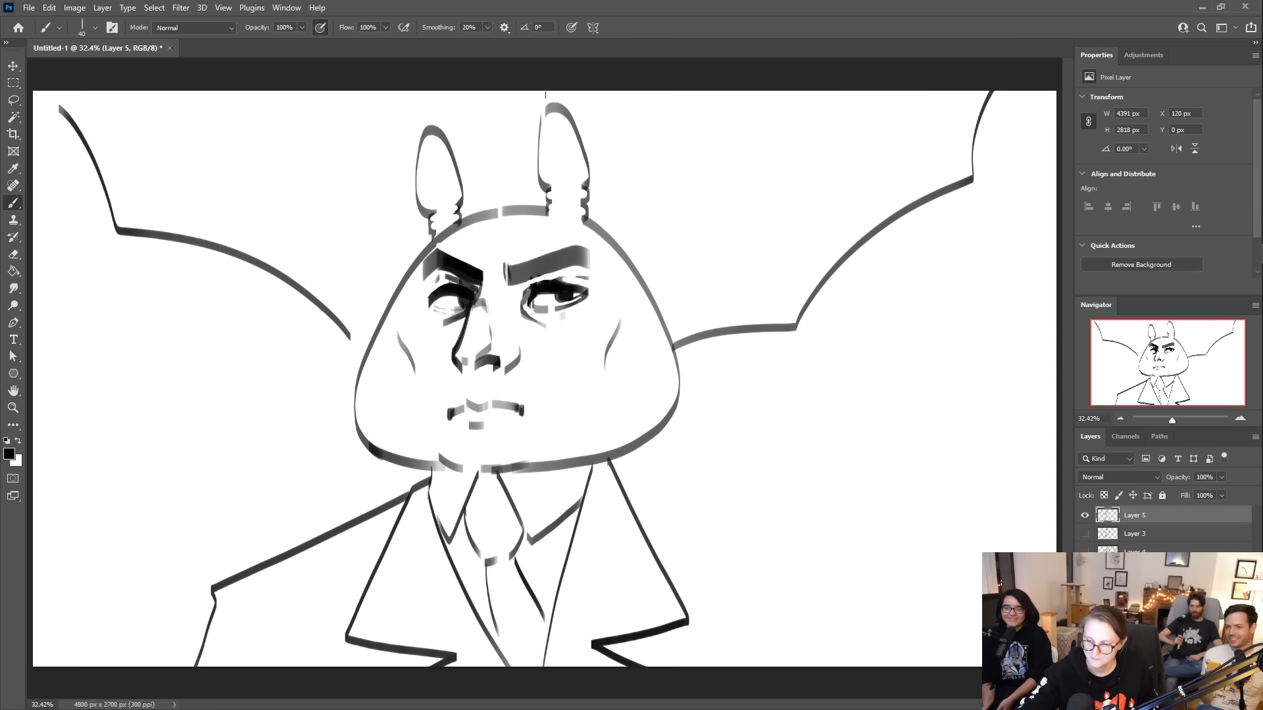
- Draw slanted parallel lines between the ears and down across the shoulder, erasing the shoulder line where it crosses the band
mouse_move(511, 88)
mouse_down()
mouse_move(484, 175)
mouse_move(507, 148)
mouse_up()
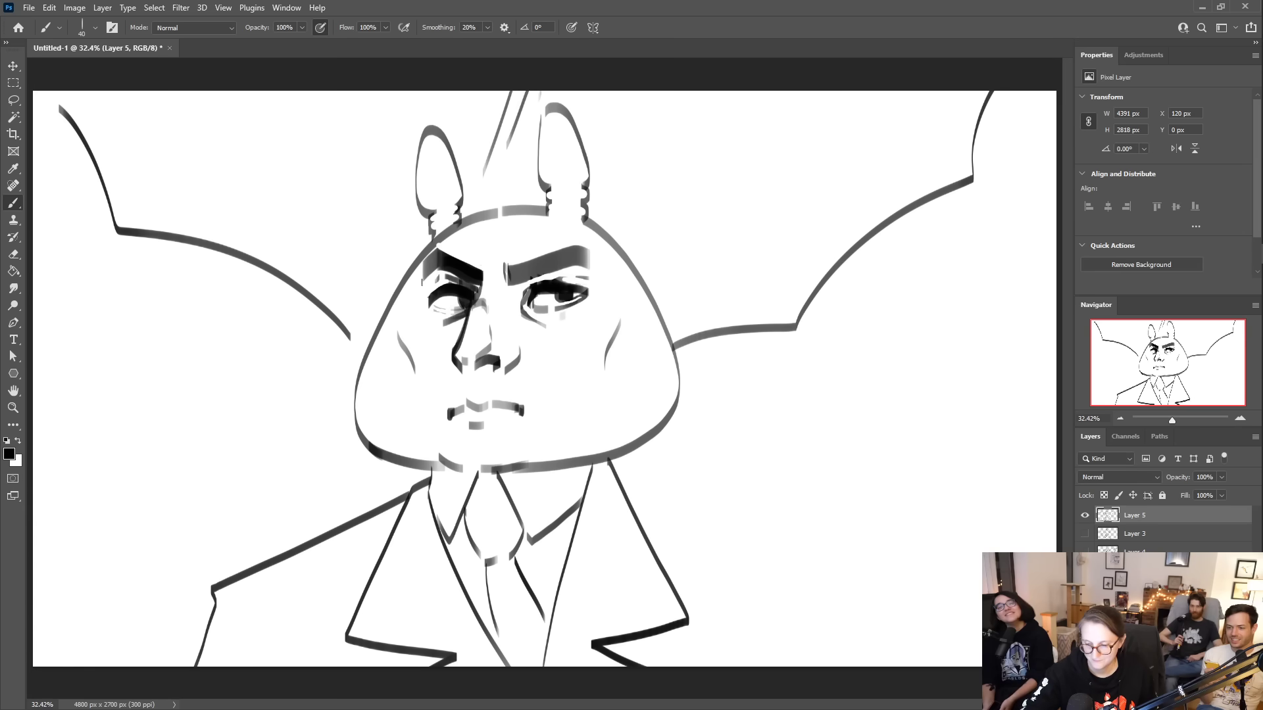
drag(369, 456, 287, 666)
drag(384, 460, 296, 666)
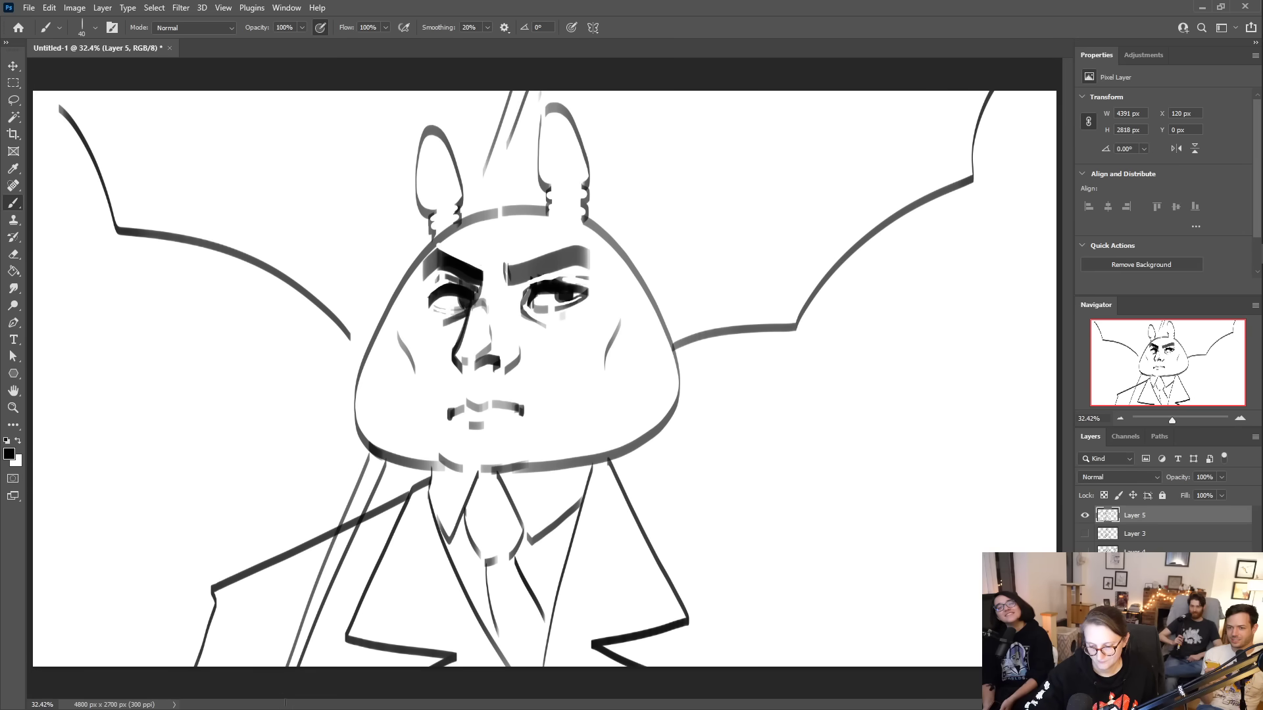
key(e)
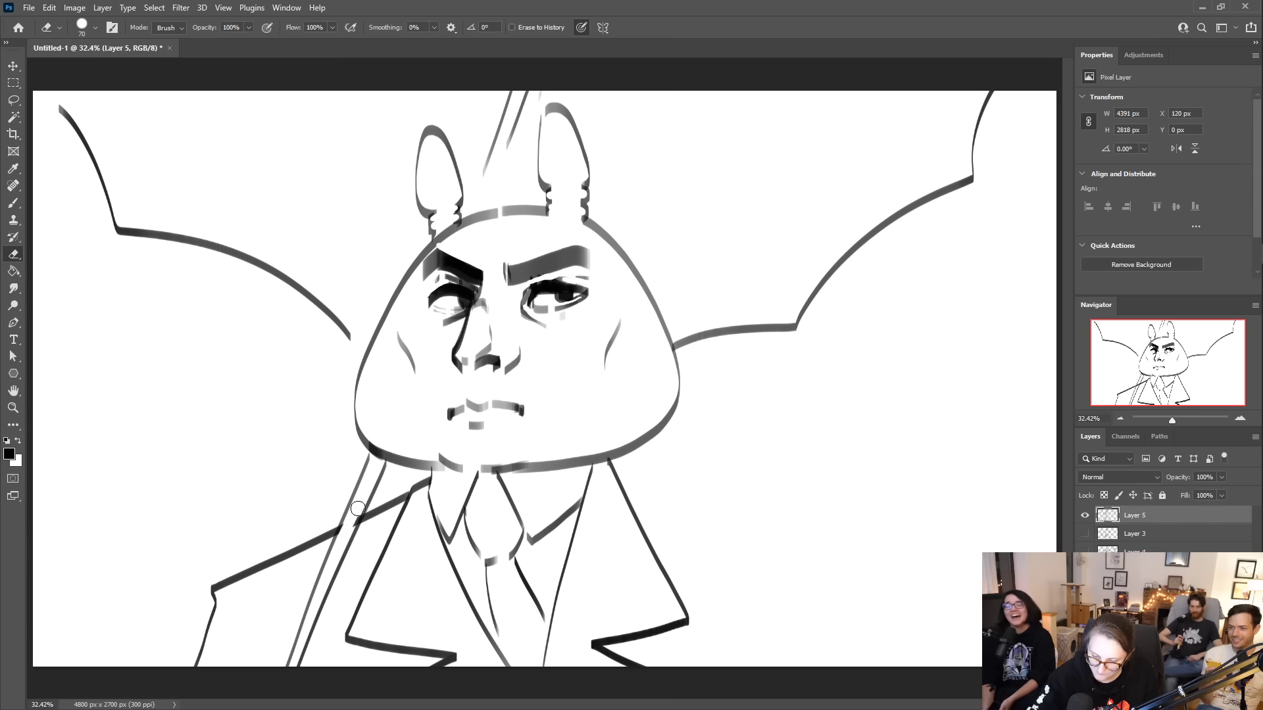
drag(354, 532, 303, 666)
- Draw the opposite shoulder and sleeve edge, and cover the tie knot and tail with small black chevron marks
key(b)
mouse_move(615, 469)
mouse_down()
mouse_move(861, 585)
mouse_move(906, 666)
mouse_up()
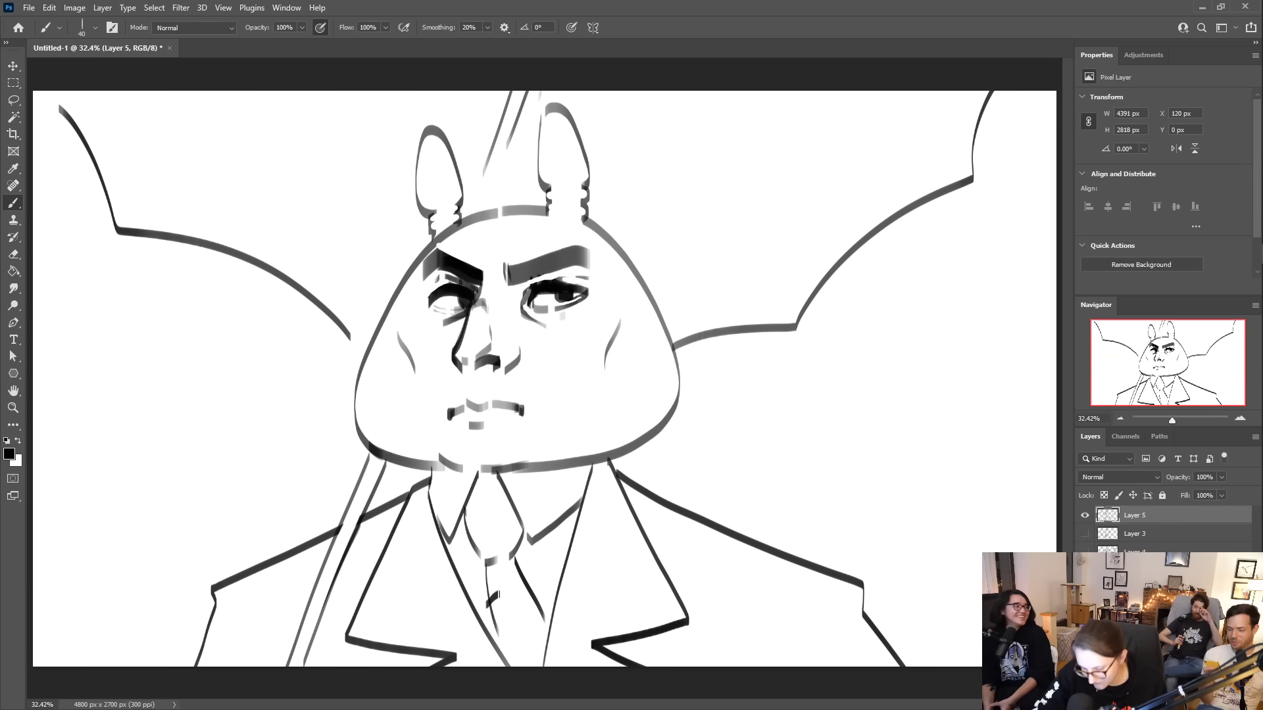
mouse_move(467, 528)
mouse_down()
mouse_move(518, 527)
mouse_move(503, 504)
mouse_up()
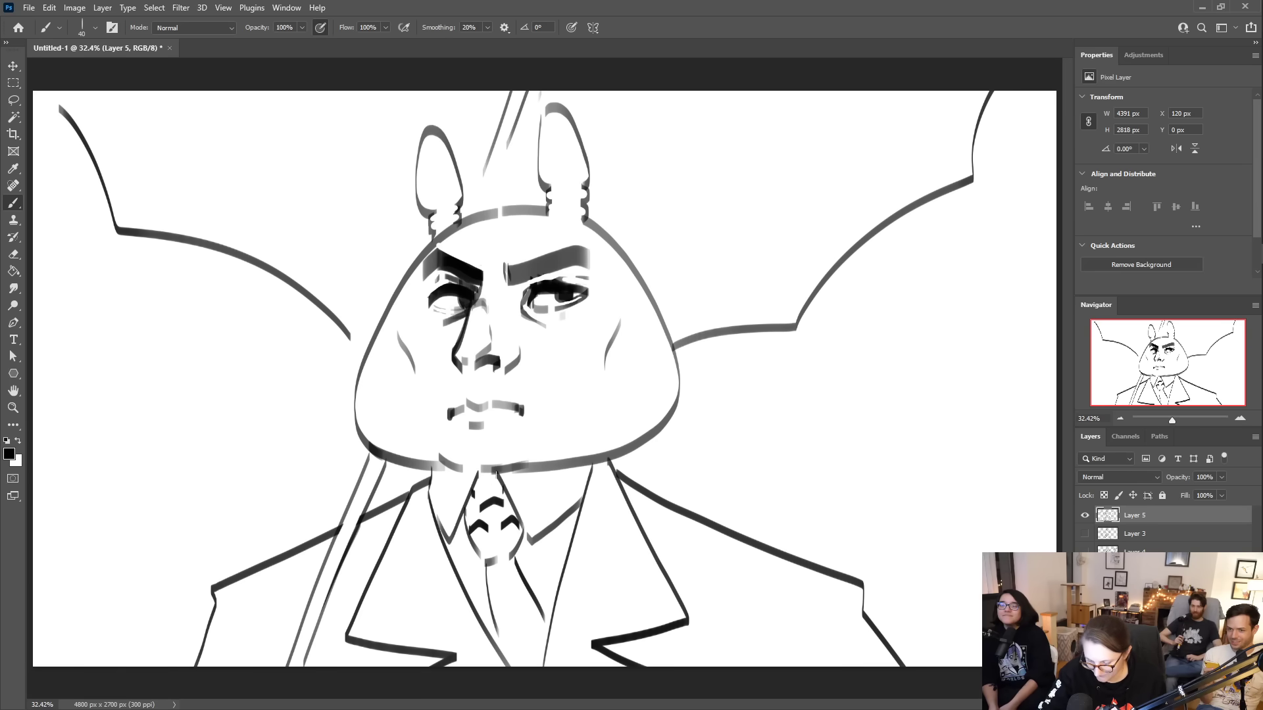
mouse_move(486, 547)
mouse_down()
mouse_move(519, 579)
mouse_move(492, 586)
mouse_move(500, 609)
mouse_move(515, 603)
mouse_move(528, 623)
mouse_move(540, 611)
mouse_move(499, 628)
mouse_move(524, 618)
mouse_move(511, 642)
mouse_move(547, 641)
mouse_move(502, 642)
mouse_move(516, 666)
mouse_up()
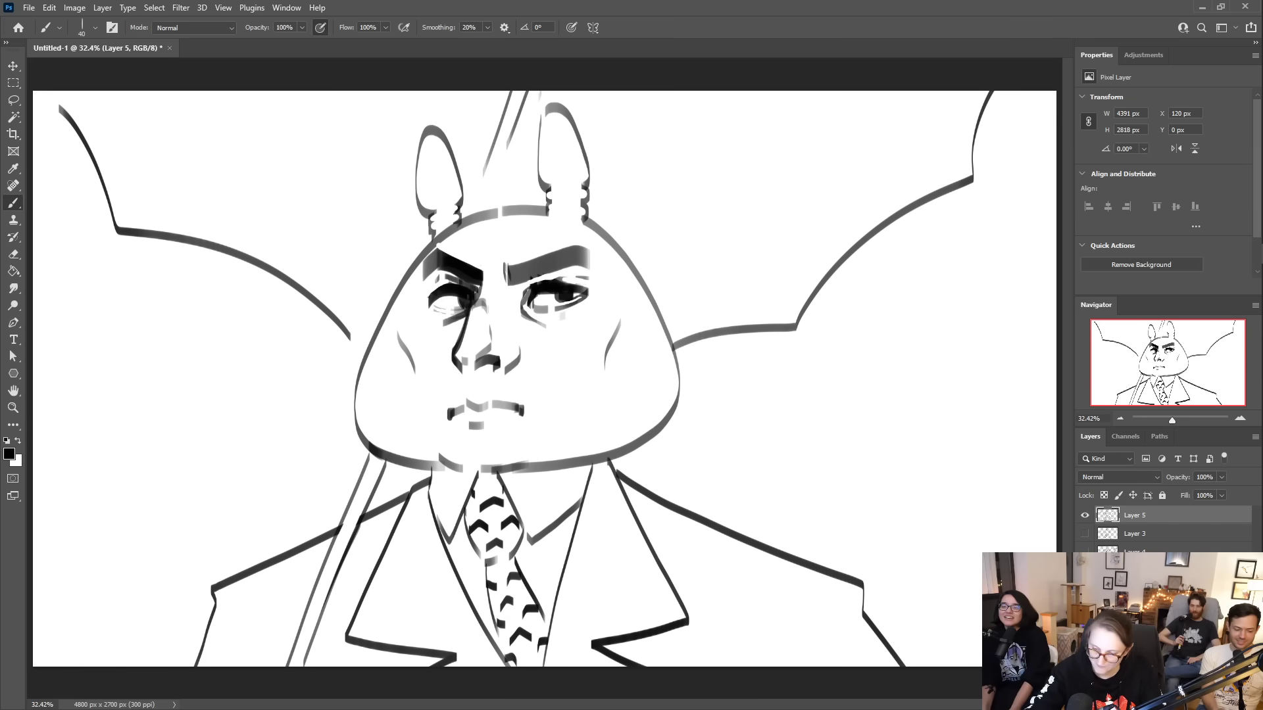
- Shade the area between nose and mouth, and add a row of short slanted stubble strokes along the lower jaw
mouse_move(492, 347)
mouse_down()
mouse_move(468, 375)
mouse_move(484, 366)
mouse_move(473, 397)
mouse_move(490, 389)
mouse_move(500, 377)
mouse_move(481, 397)
mouse_up()
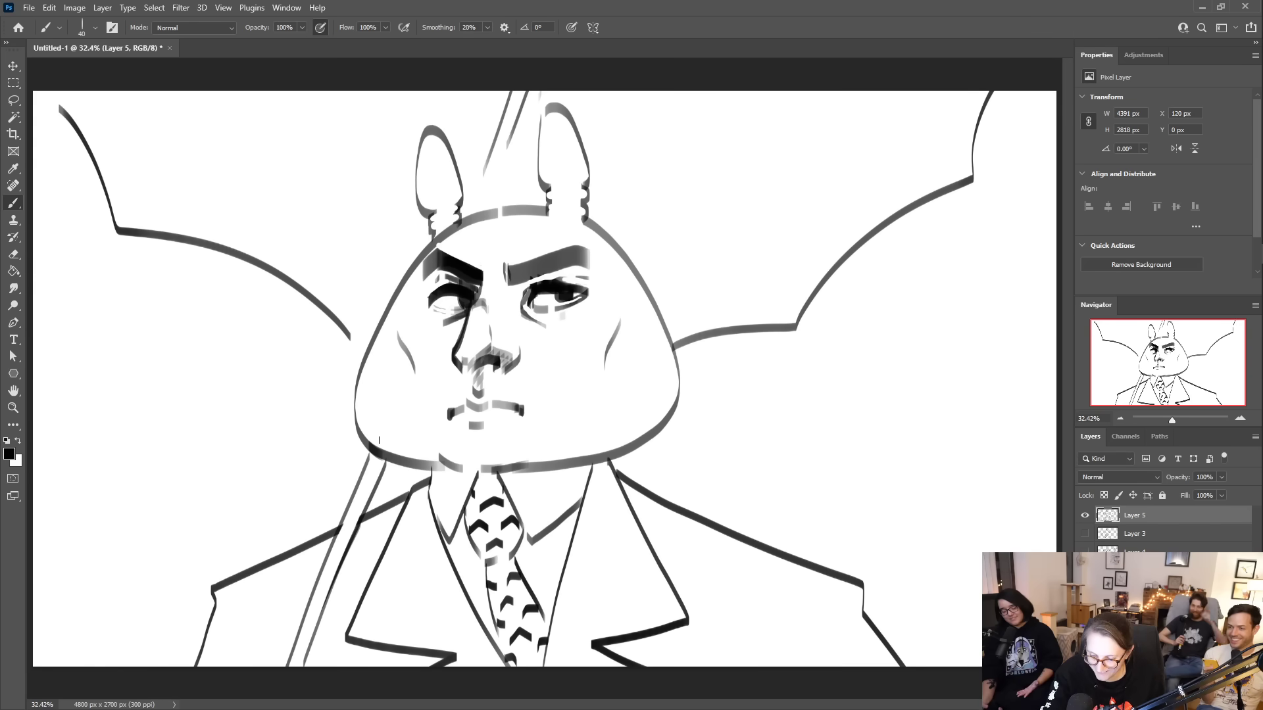
drag(367, 423, 366, 440)
drag(380, 428, 369, 449)
drag(390, 430, 388, 451)
mouse_move(406, 437)
mouse_down()
mouse_move(395, 455)
mouse_move(419, 462)
mouse_up()
mouse_move(443, 443)
mouse_down()
mouse_move(430, 462)
mouse_move(465, 465)
mouse_up()
mouse_move(489, 442)
mouse_down()
mouse_move(477, 465)
mouse_move(489, 465)
mouse_up()
mouse_move(513, 442)
mouse_down()
mouse_move(504, 464)
mouse_move(531, 461)
mouse_up()
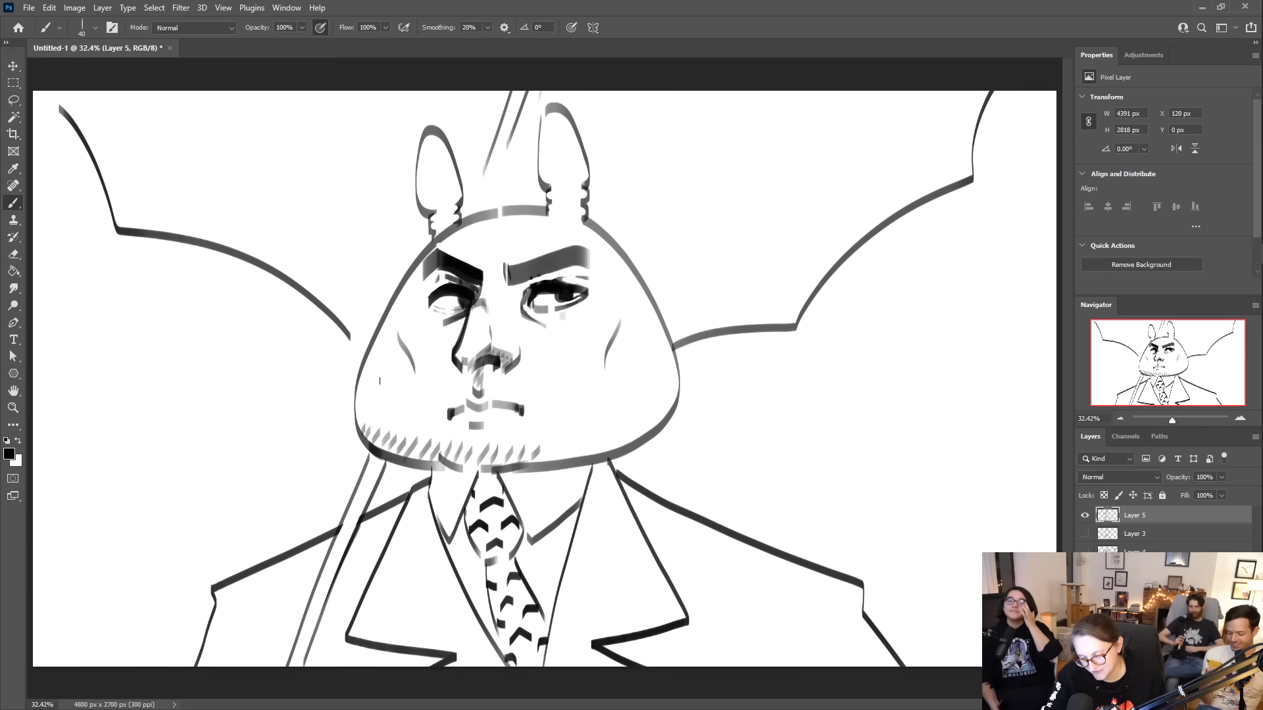
drag(379, 375, 363, 422)
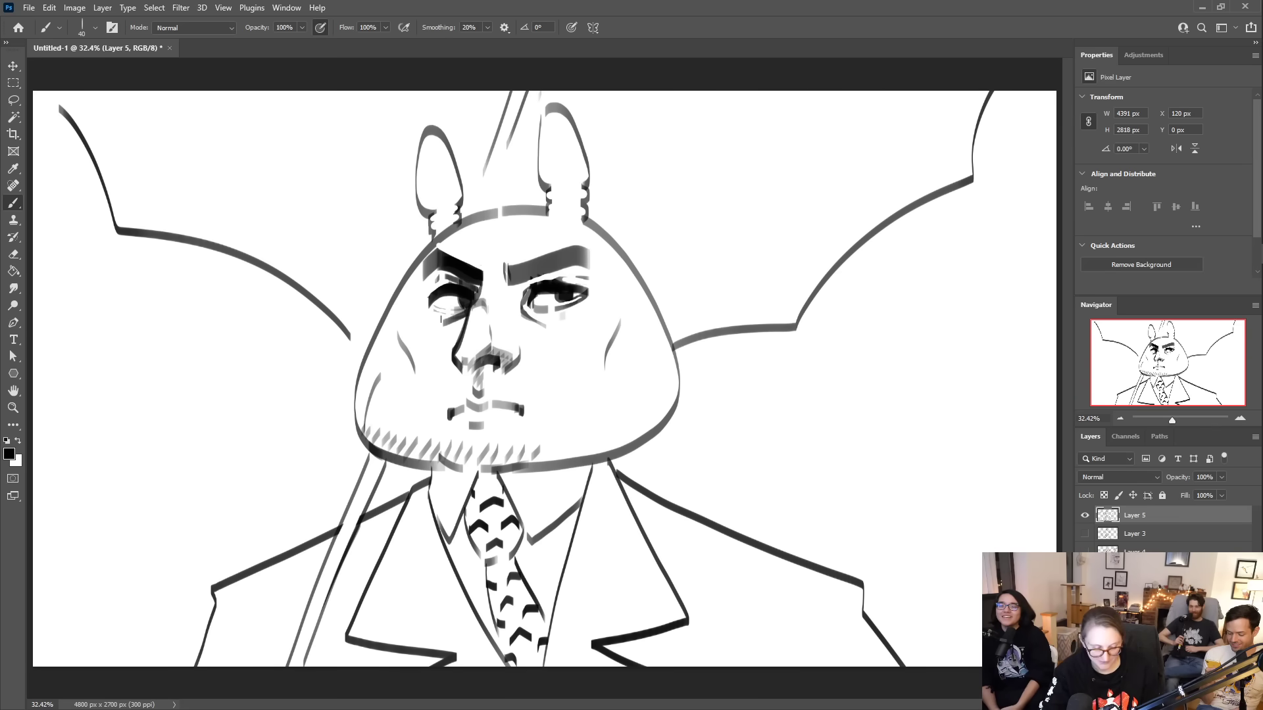
key(ctrl+z)
mouse_move(381, 334)
mouse_down()
mouse_move(359, 363)
mouse_move(364, 413)
mouse_up()
key(ctrl+z)
- Hatch slanted stubble strokes over the lower part of both cheeks, filling in down to the jaw outline
mouse_move(383, 388)
mouse_down()
mouse_move(372, 422)
mouse_move(383, 431)
mouse_up()
drag(399, 410, 391, 434)
drag(560, 411, 552, 439)
drag(574, 409, 577, 428)
drag(602, 385, 586, 437)
drag(620, 363, 598, 429)
mouse_move(639, 338)
mouse_down()
mouse_move(605, 436)
mouse_move(636, 399)
mouse_move(633, 426)
mouse_up()
drag(673, 375, 654, 421)
drag(555, 432, 546, 452)
mouse_move(568, 430)
mouse_down()
mouse_move(556, 457)
mouse_move(633, 442)
mouse_up()
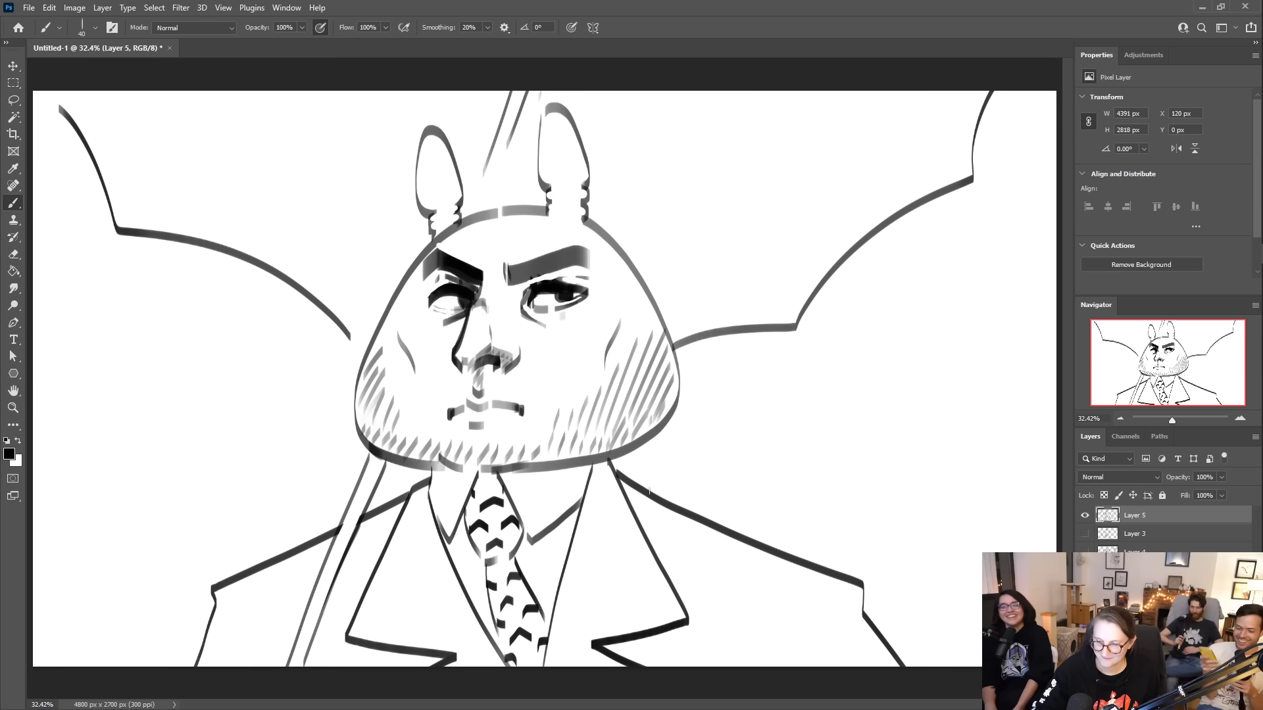
- Erase the ridged bases of both ears and redraw them as short stacked bands joining the ears to the head
key(e)
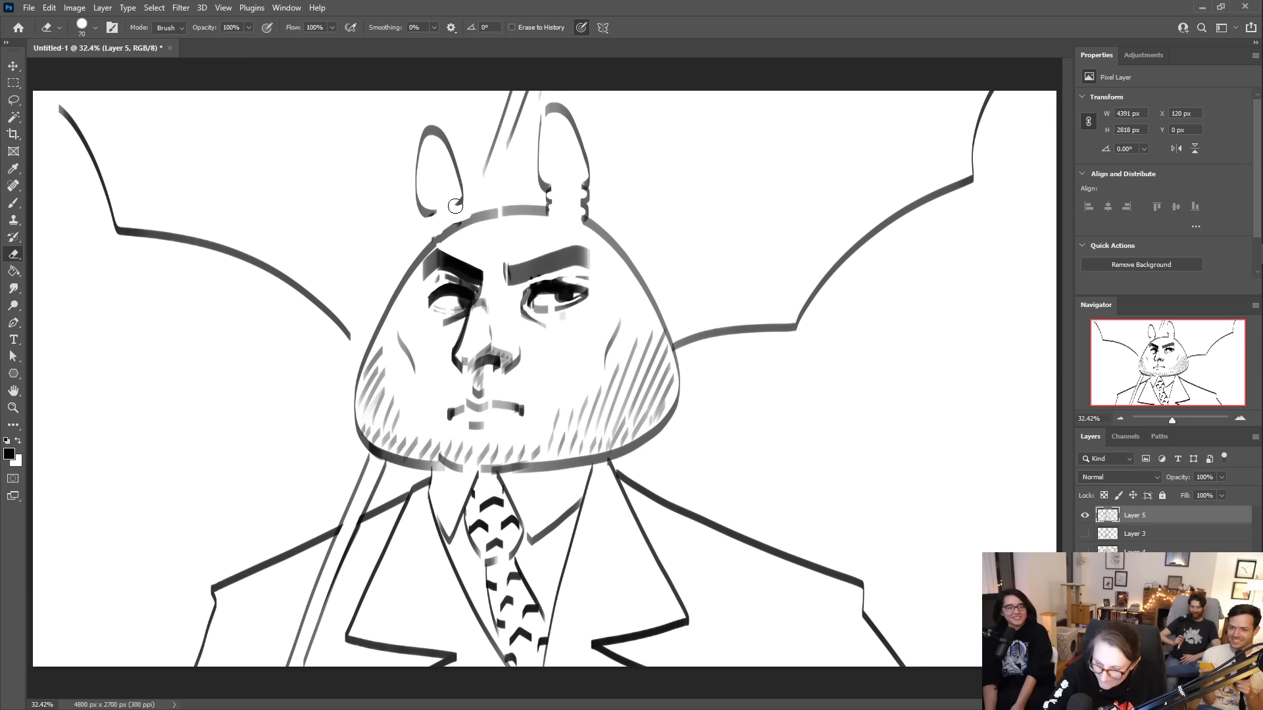
drag(549, 198, 586, 211)
key(b)
mouse_move(431, 215)
mouse_down()
mouse_move(438, 237)
mouse_move(460, 225)
mouse_up()
mouse_move(548, 190)
mouse_down()
mouse_move(544, 207)
mouse_move(581, 201)
mouse_move(580, 225)
mouse_up()
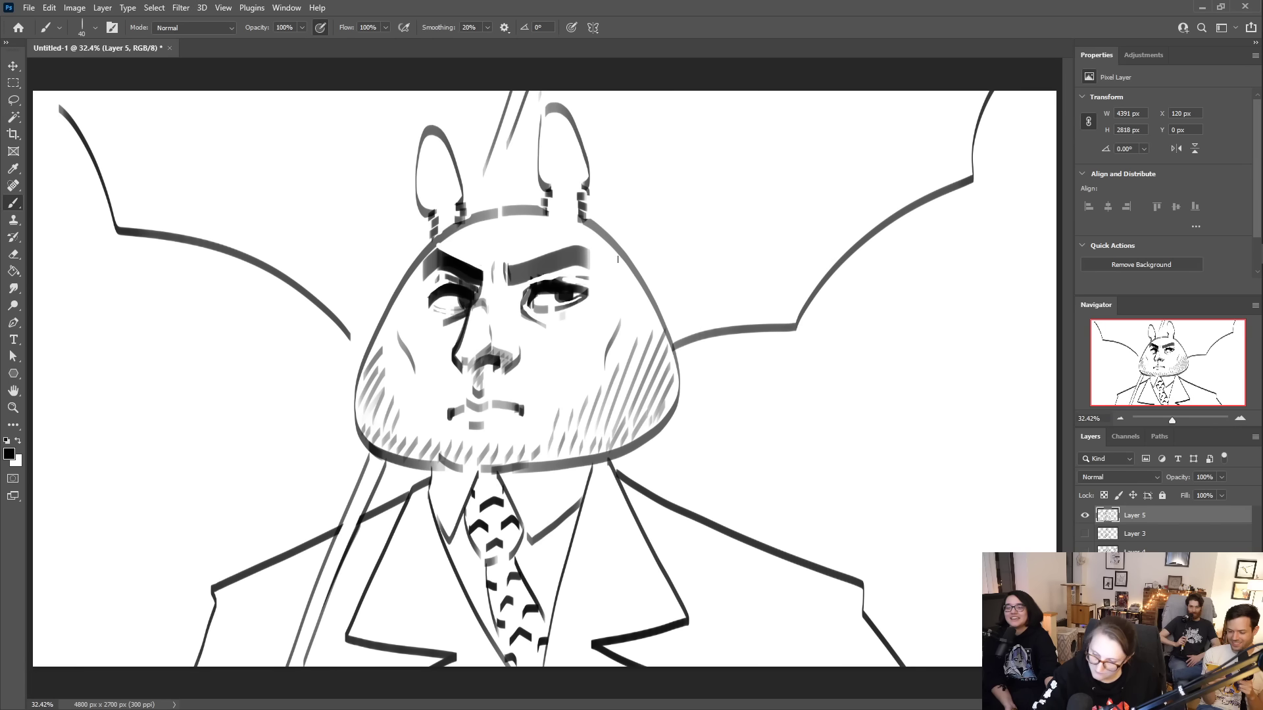
- Add frown lines between the eyebrows and trim the inner end of the darker eyebrow with the Eraser
mouse_move(494, 262)
mouse_down()
mouse_move(497, 247)
mouse_move(514, 247)
mouse_move(477, 270)
mouse_up()
key(ctrl+z)
key(e)
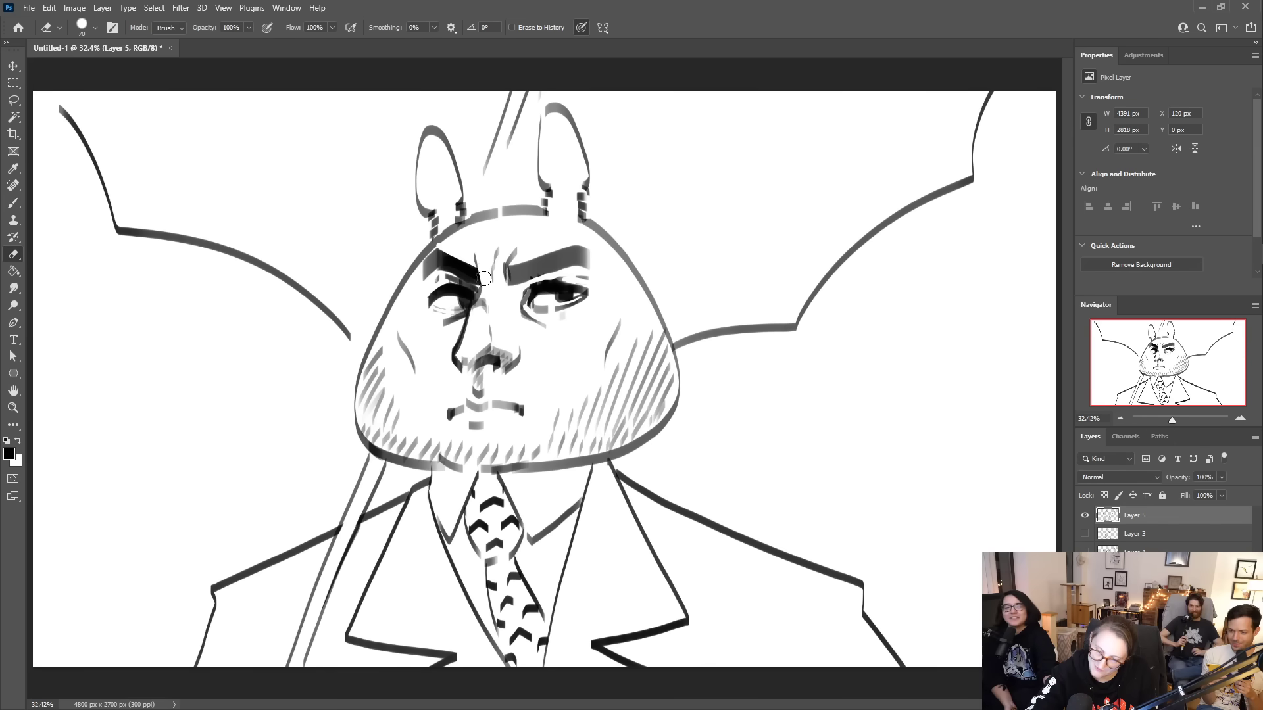
click(501, 215)
key(b)
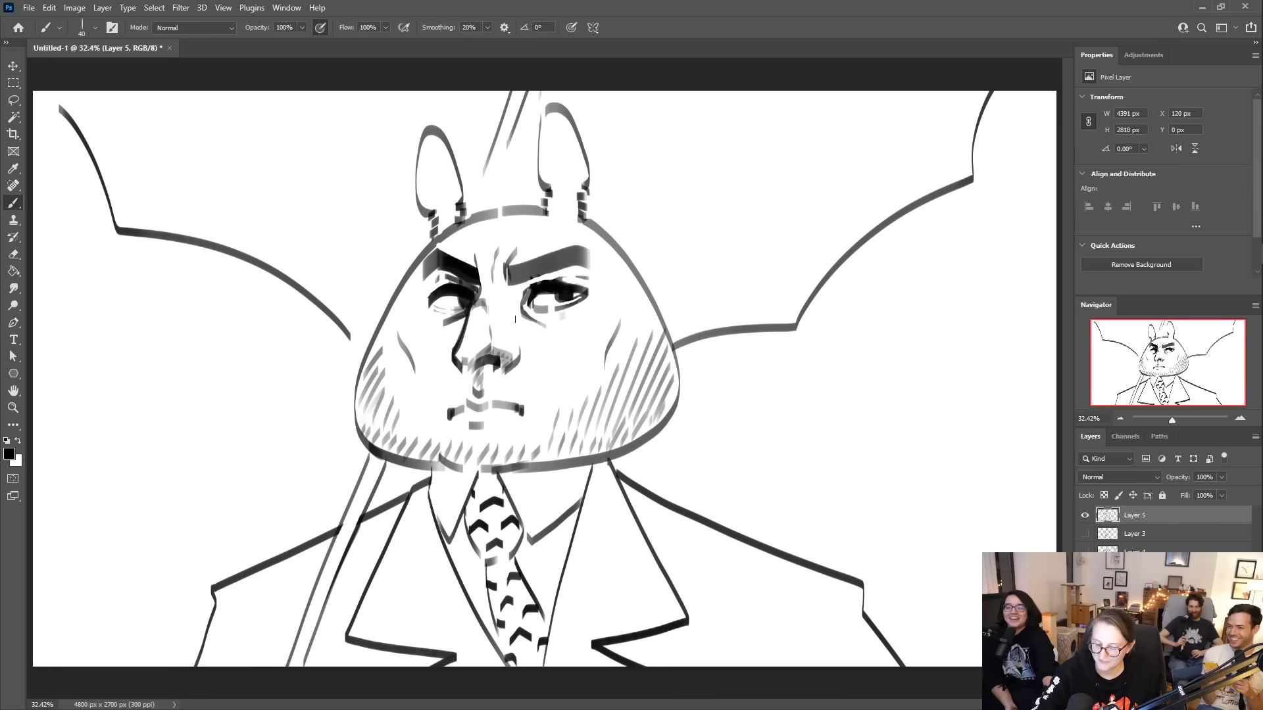
- Widen the shadow mark under the lower lip and fill in a peaked, shaded upper lip
drag(465, 427, 492, 425)
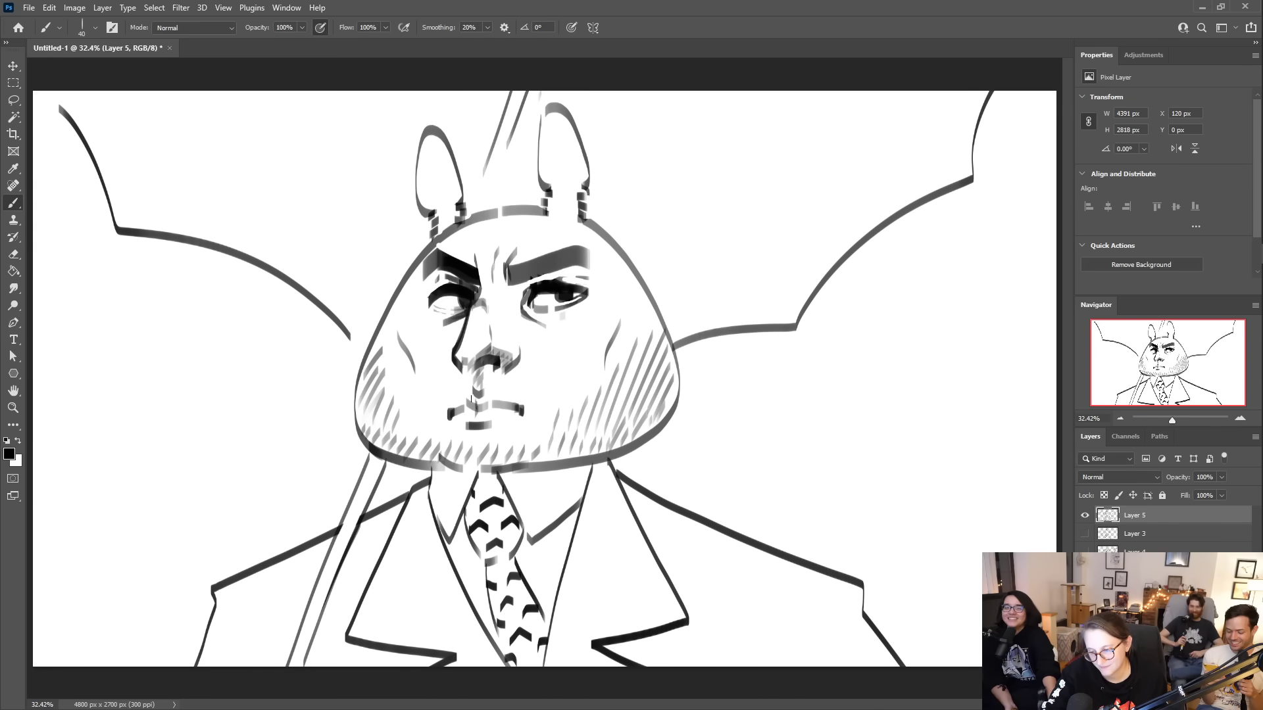
mouse_move(456, 408)
mouse_down()
mouse_move(489, 388)
mouse_move(482, 404)
mouse_move(504, 401)
mouse_move(489, 388)
mouse_move(467, 410)
mouse_up()
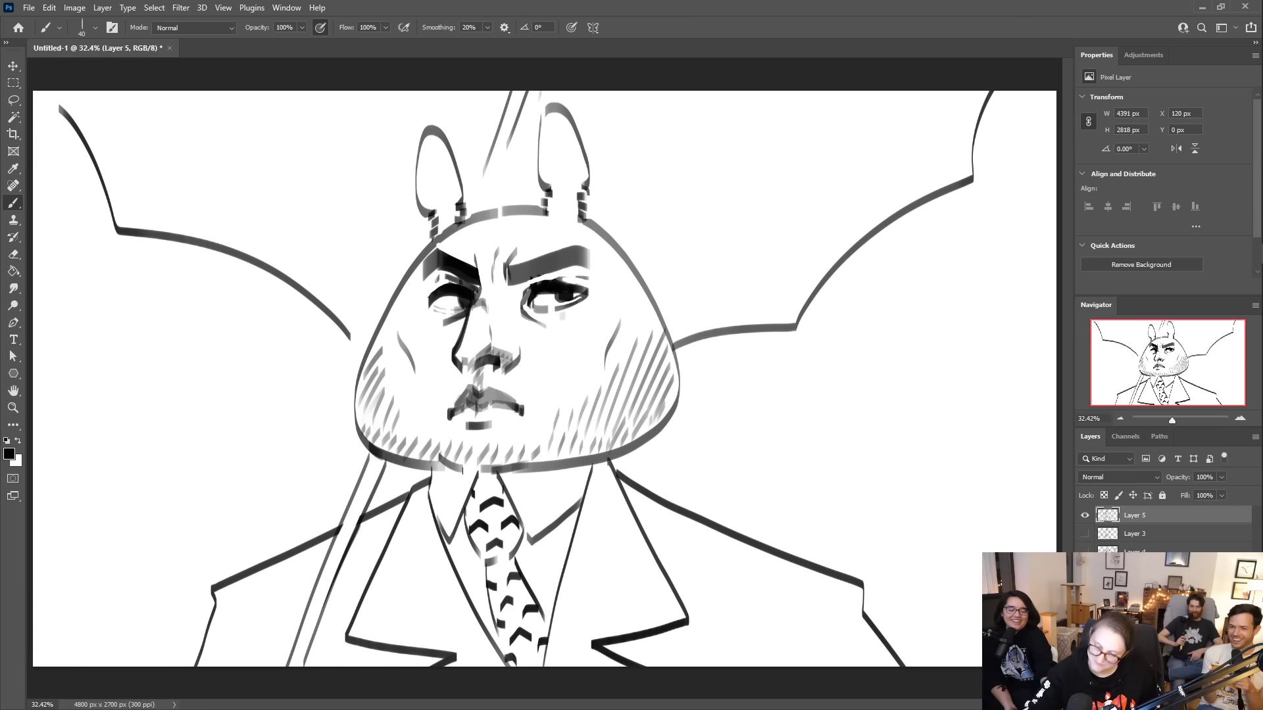
- Thicken the lower edges of both shirt collar points with heavy black shadow strokes
drag(465, 521, 447, 553)
mouse_move(464, 522)
mouse_down()
mouse_move(451, 552)
mouse_move(459, 528)
mouse_up()
drag(463, 513, 447, 543)
mouse_move(529, 537)
mouse_down()
mouse_move(523, 561)
mouse_move(580, 505)
mouse_move(531, 559)
mouse_up()
drag(575, 510, 535, 543)
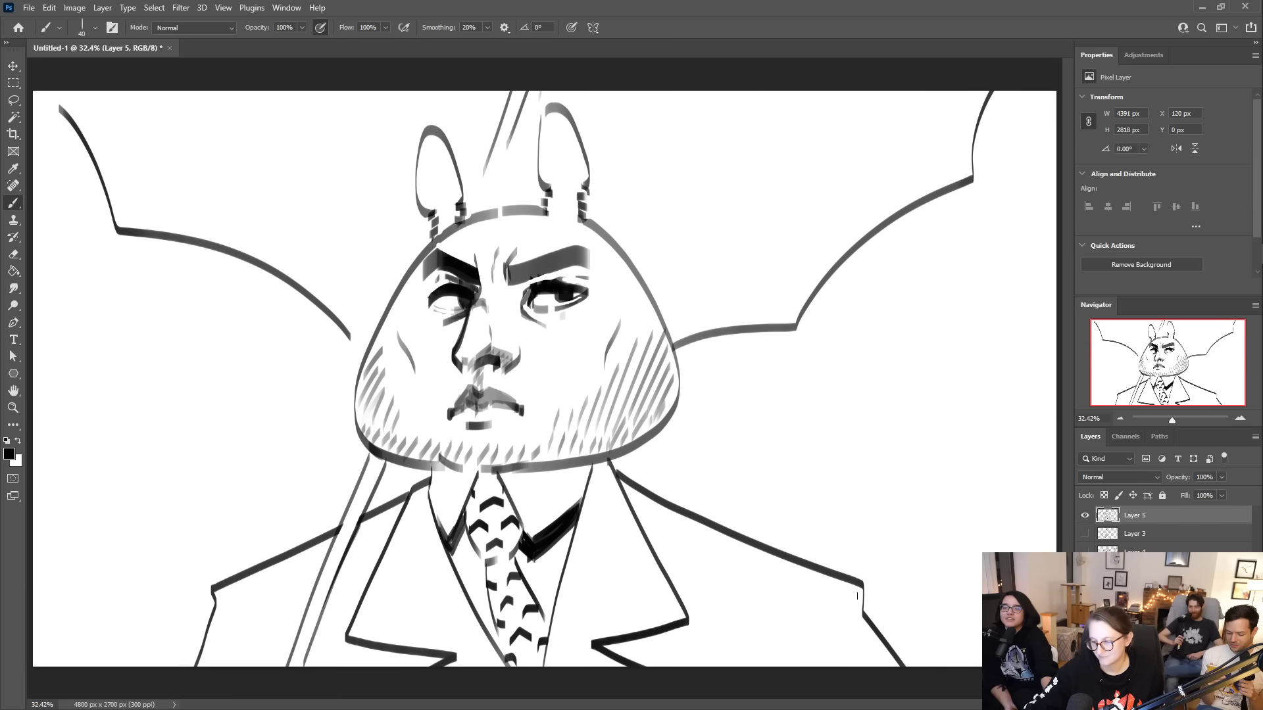
- Add fold lines on the sleeves and along one shoulder, and shade the lower edges of both lapels
drag(856, 595, 763, 661)
drag(849, 619, 791, 663)
drag(213, 591, 230, 645)
drag(647, 512, 788, 580)
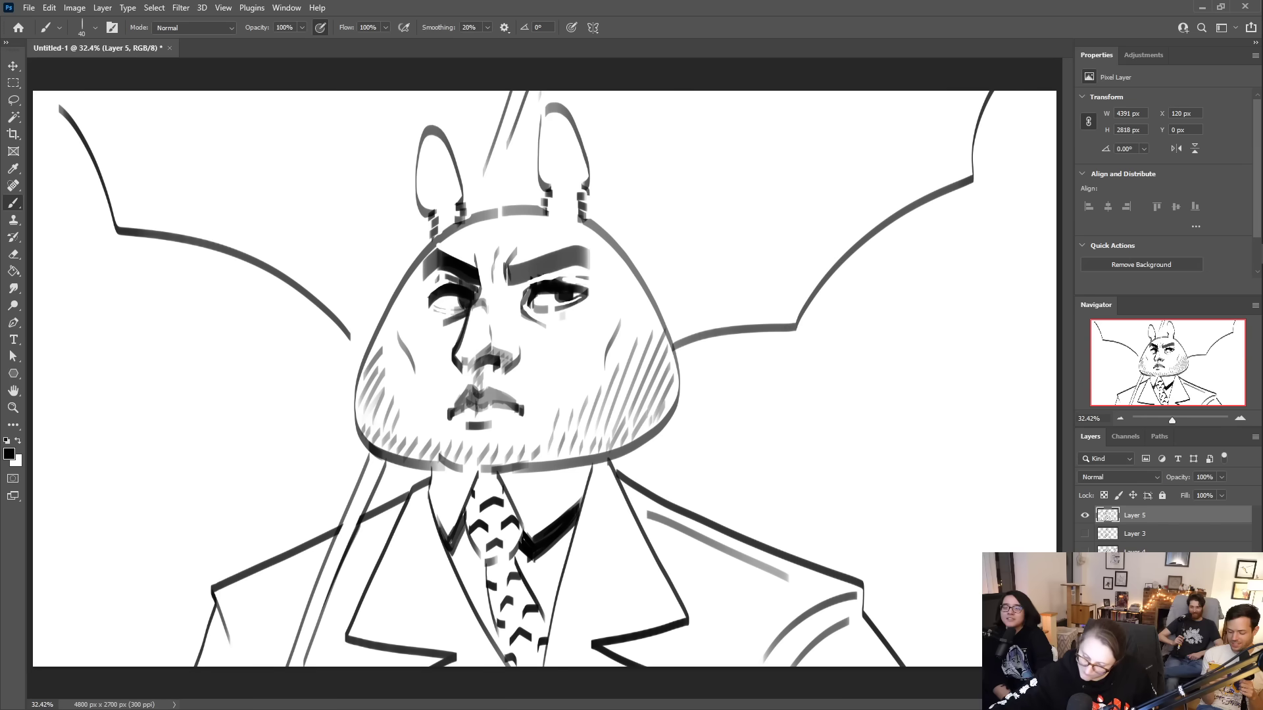
drag(665, 617, 592, 641)
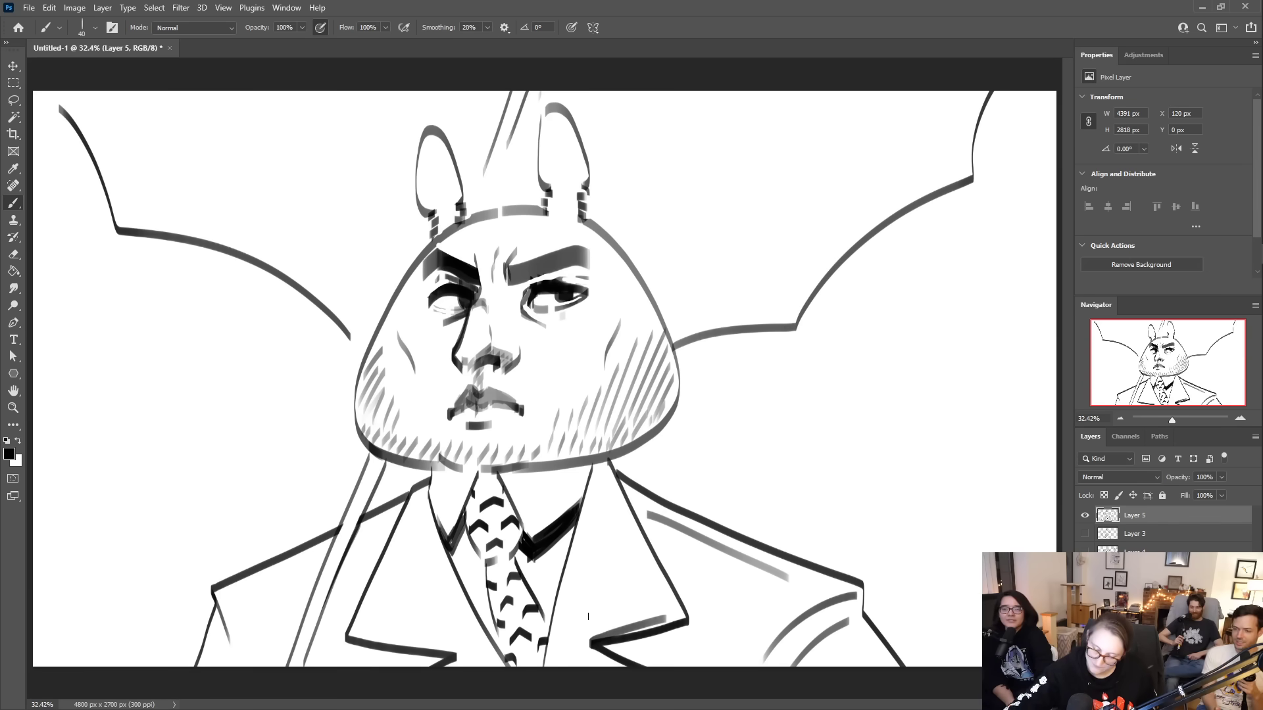
drag(357, 634, 458, 656)
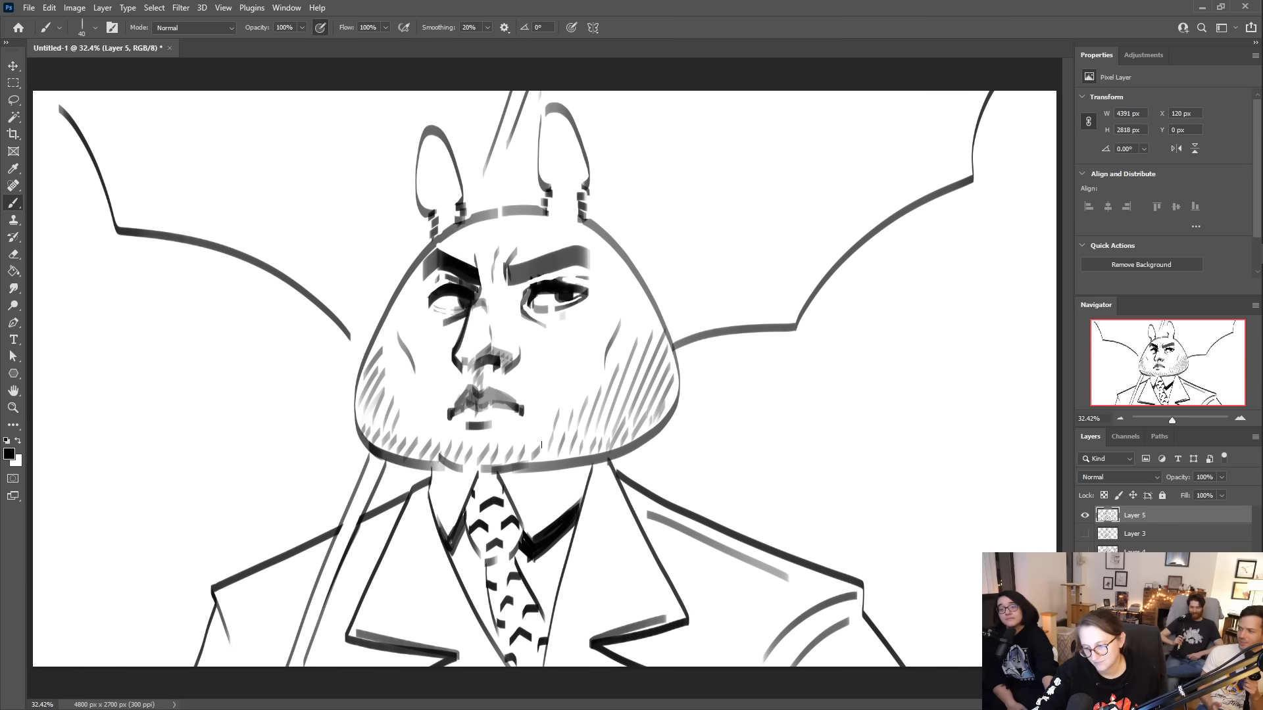
- Enlarge the brush and fill the neck area under the chin, including the tie knot, with solid black
drag(435, 466, 462, 507)
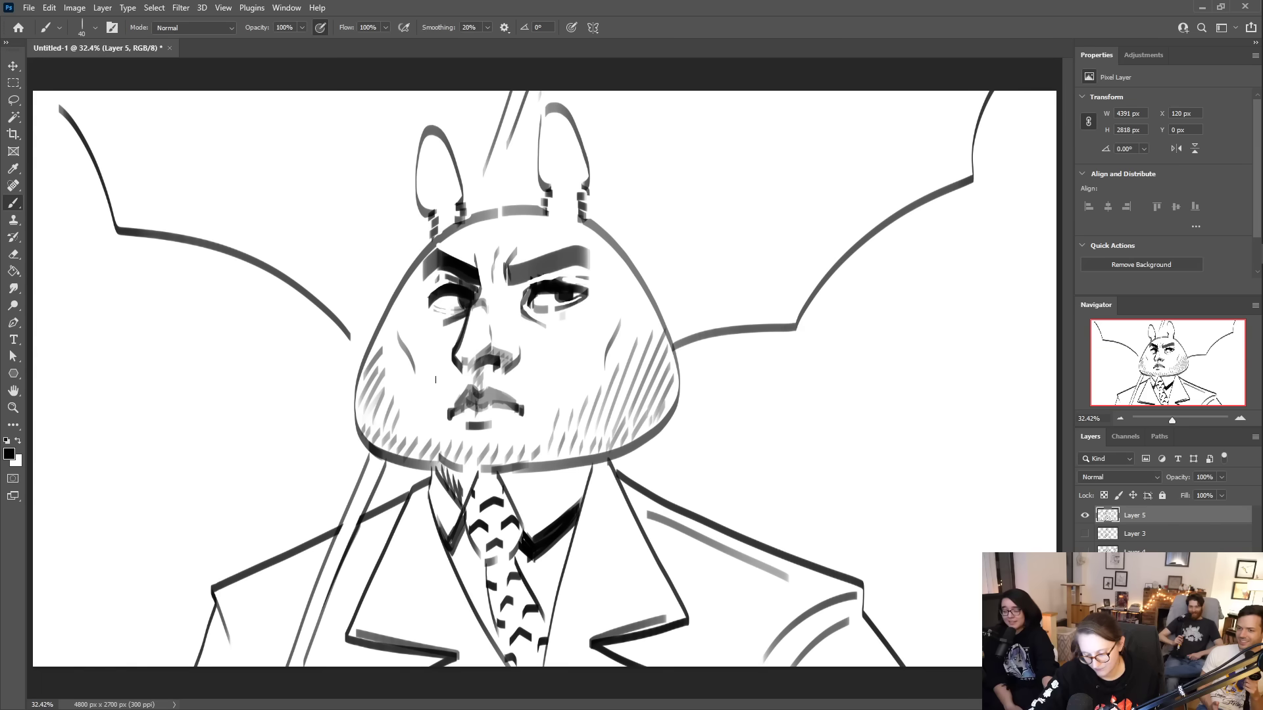
key(bracketright)
key(bracketright)
mouse_move(440, 467)
mouse_down()
mouse_move(449, 483)
mouse_move(473, 477)
mouse_move(461, 502)
mouse_move(444, 481)
mouse_move(514, 526)
mouse_move(480, 471)
mouse_move(503, 514)
mouse_move(475, 519)
mouse_move(469, 507)
mouse_move(518, 516)
mouse_move(582, 487)
mouse_move(590, 464)
mouse_move(514, 478)
mouse_move(566, 497)
mouse_move(578, 478)
mouse_up()
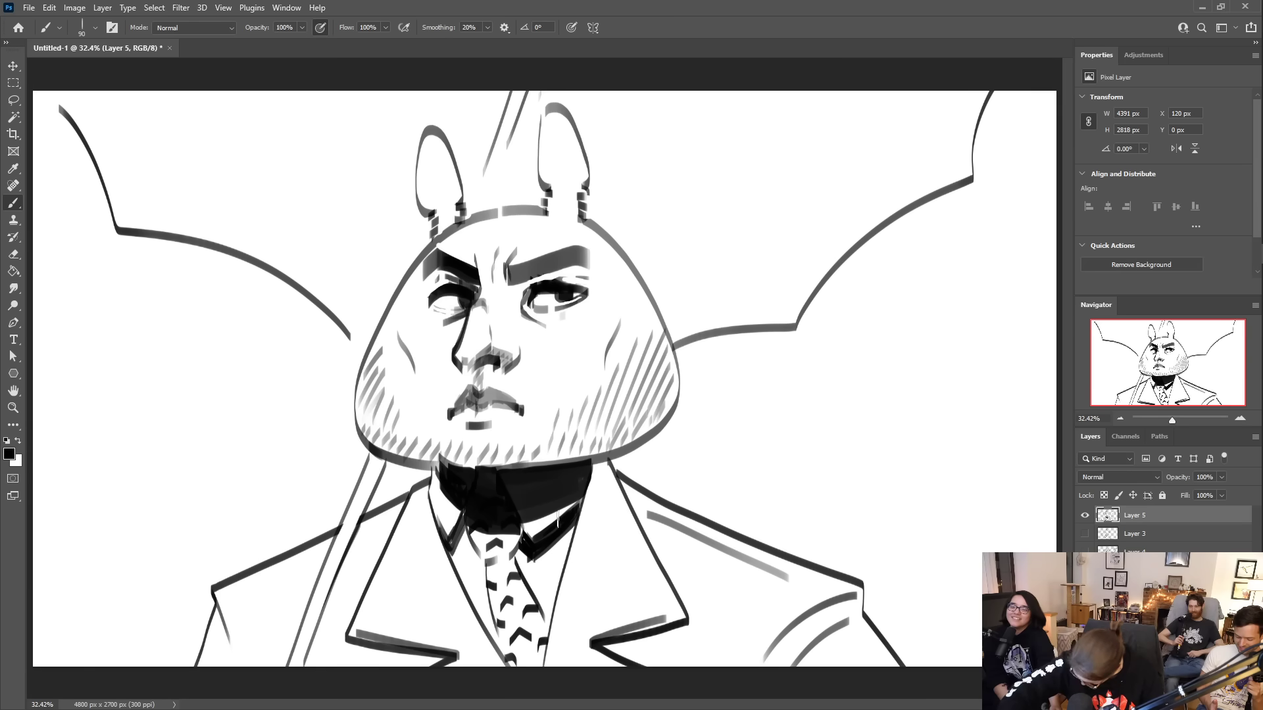
- Erase thin white collar edges out of the black neck area and extend the neck shadow outward to the jacket
key(e)
drag(506, 490, 524, 534)
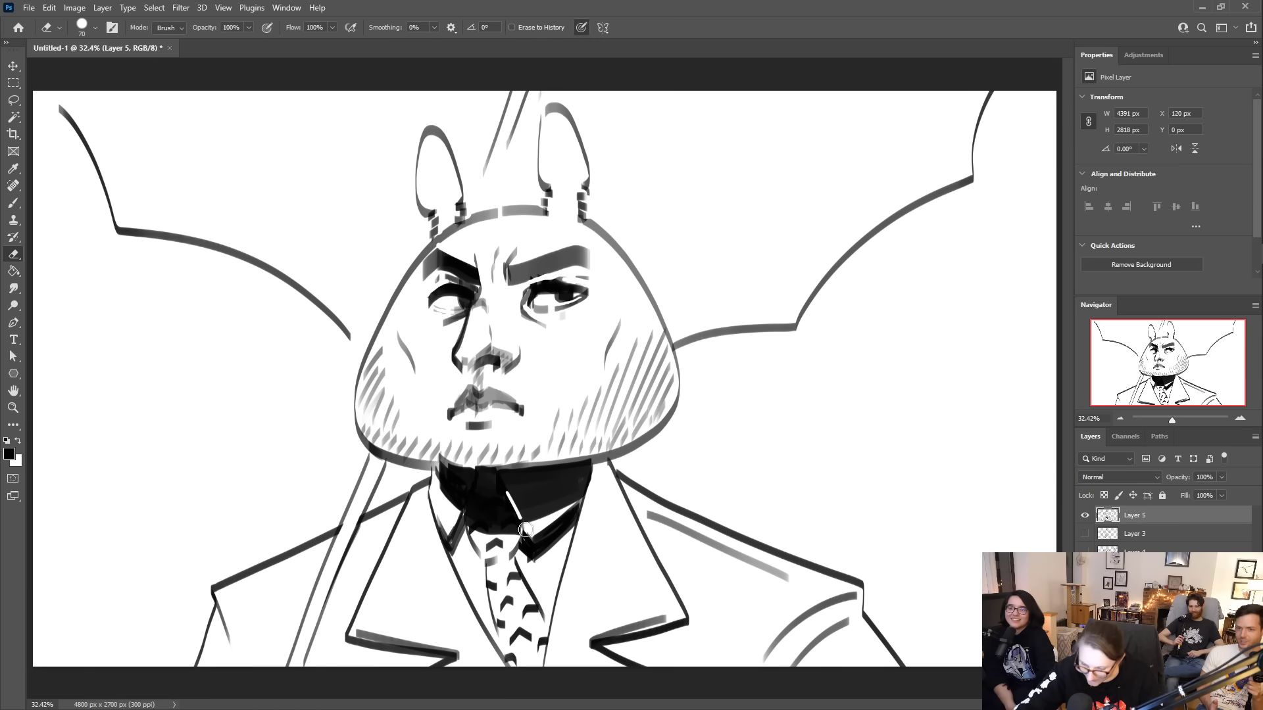
drag(464, 503, 472, 485)
key(b)
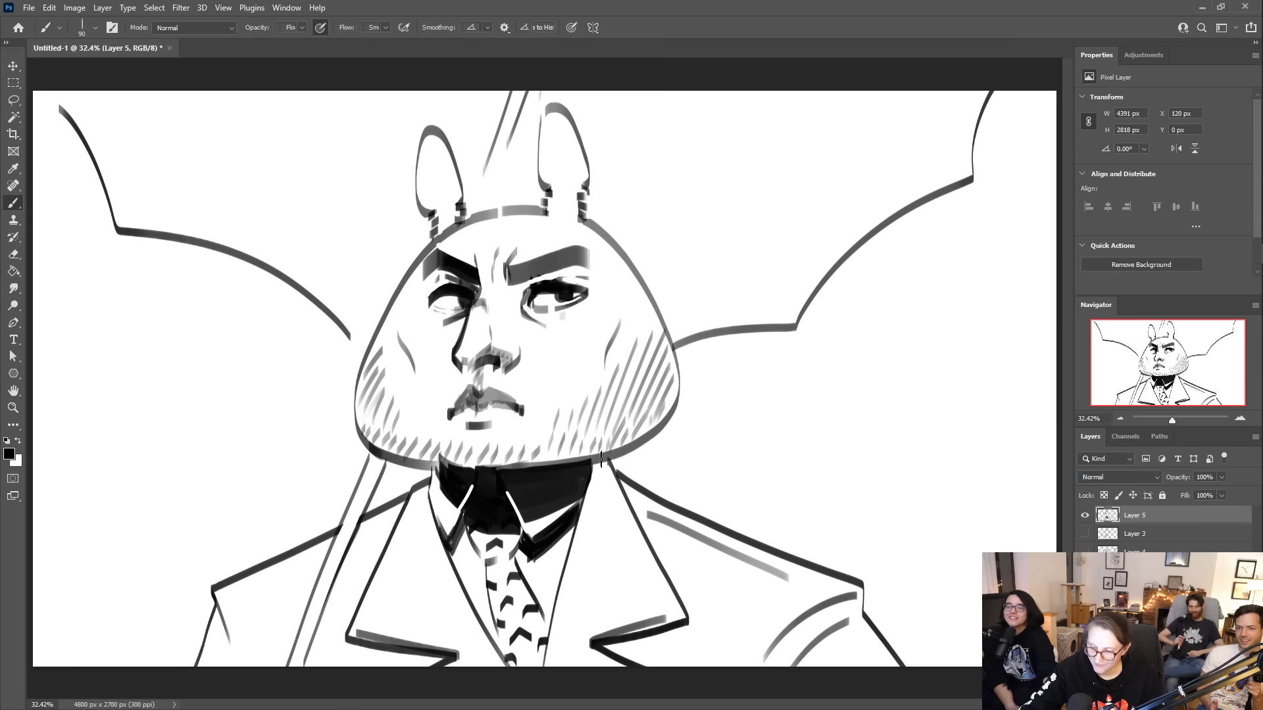
mouse_move(587, 483)
mouse_down()
mouse_move(606, 460)
mouse_move(581, 471)
mouse_up()
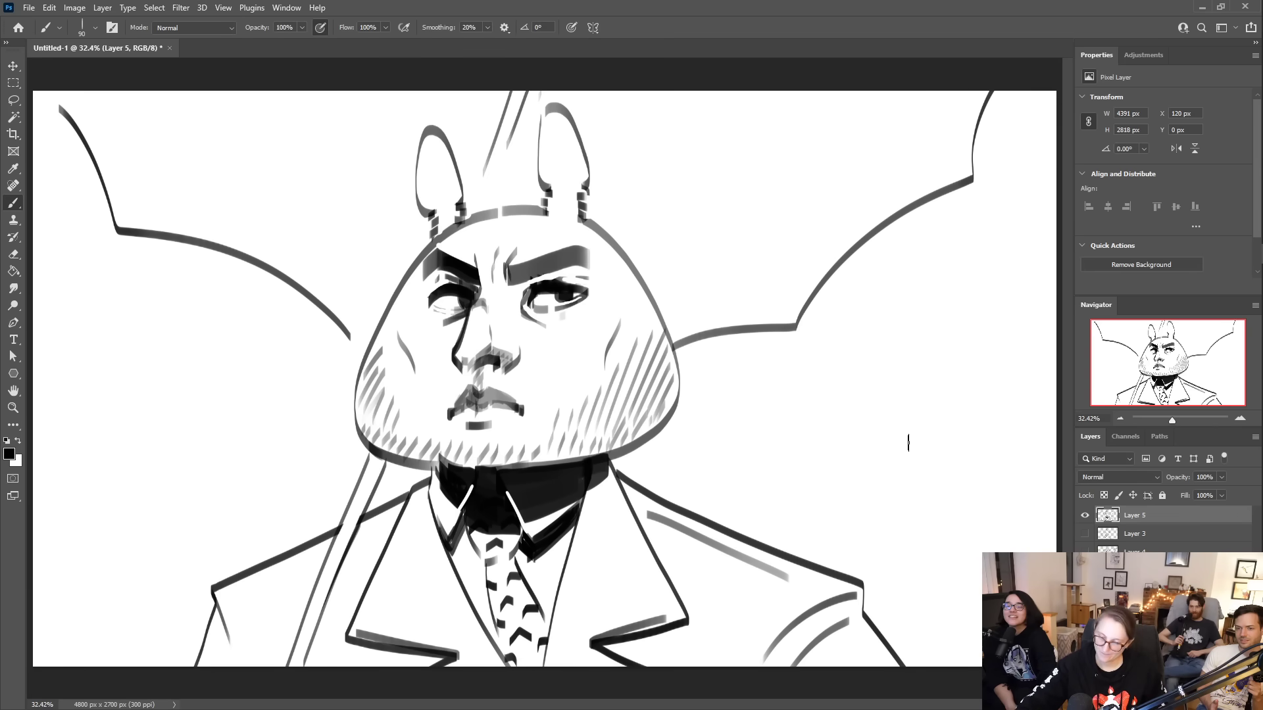
- Draw a small peaked mark near the lower outer corner of each jacket lapel
drag(663, 612, 661, 593)
mouse_move(654, 617)
mouse_down()
mouse_move(661, 582)
mouse_move(652, 605)
mouse_up()
key(e)
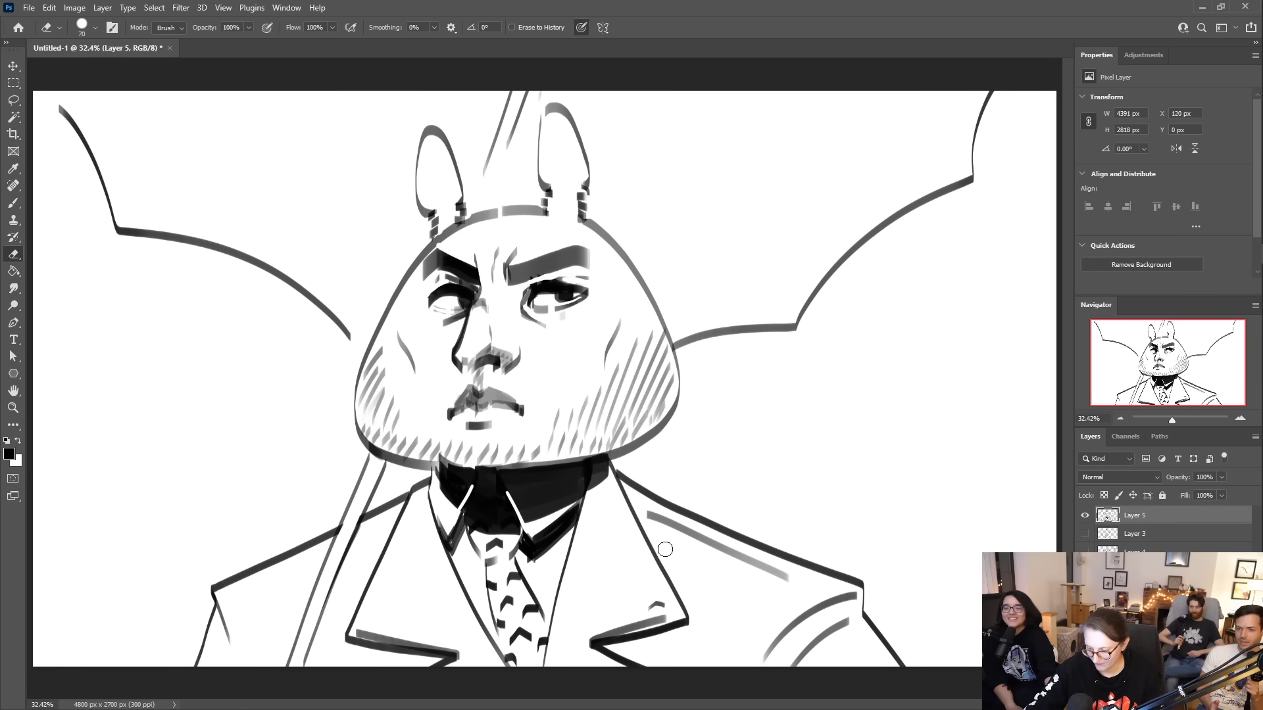
key(b)
mouse_move(370, 622)
mouse_down()
mouse_move(397, 626)
mouse_move(384, 608)
mouse_move(370, 615)
mouse_move(398, 613)
mouse_up()
key(e)
key(b)
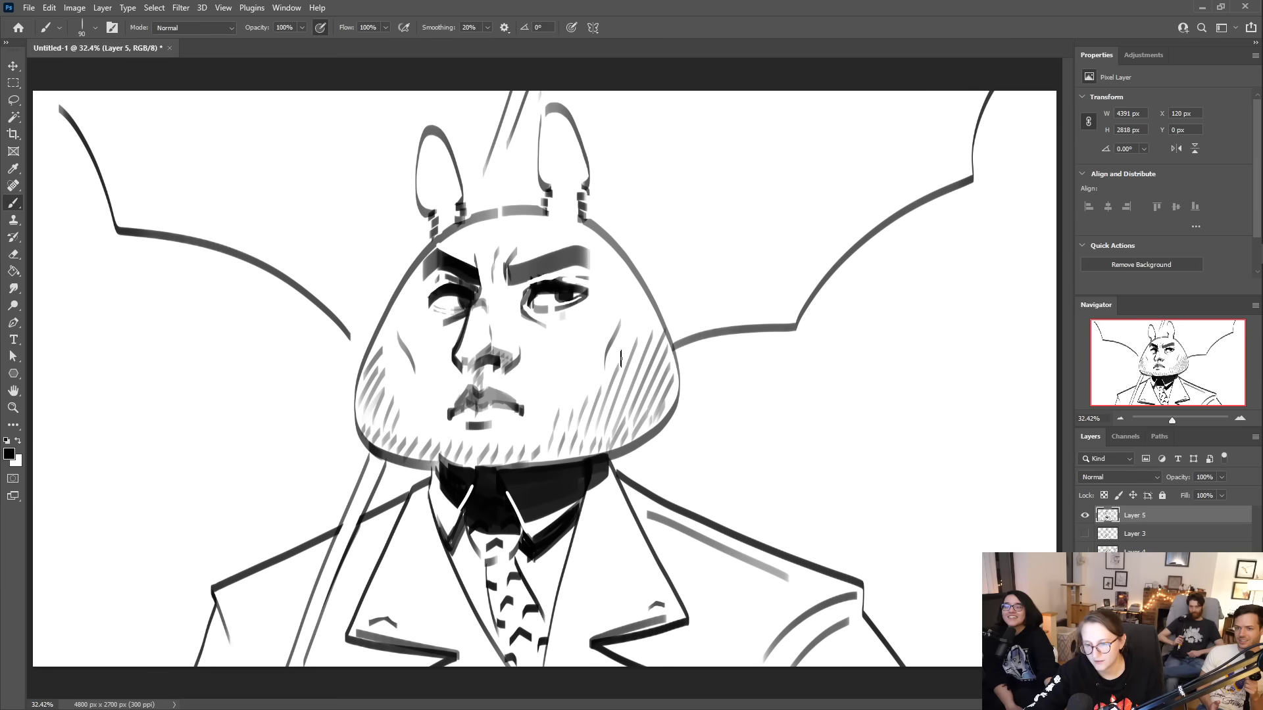
mouse_move(226, 471)
mouse_down()
mouse_move(299, 433)
mouse_move(305, 473)
mouse_move(327, 442)
mouse_up()
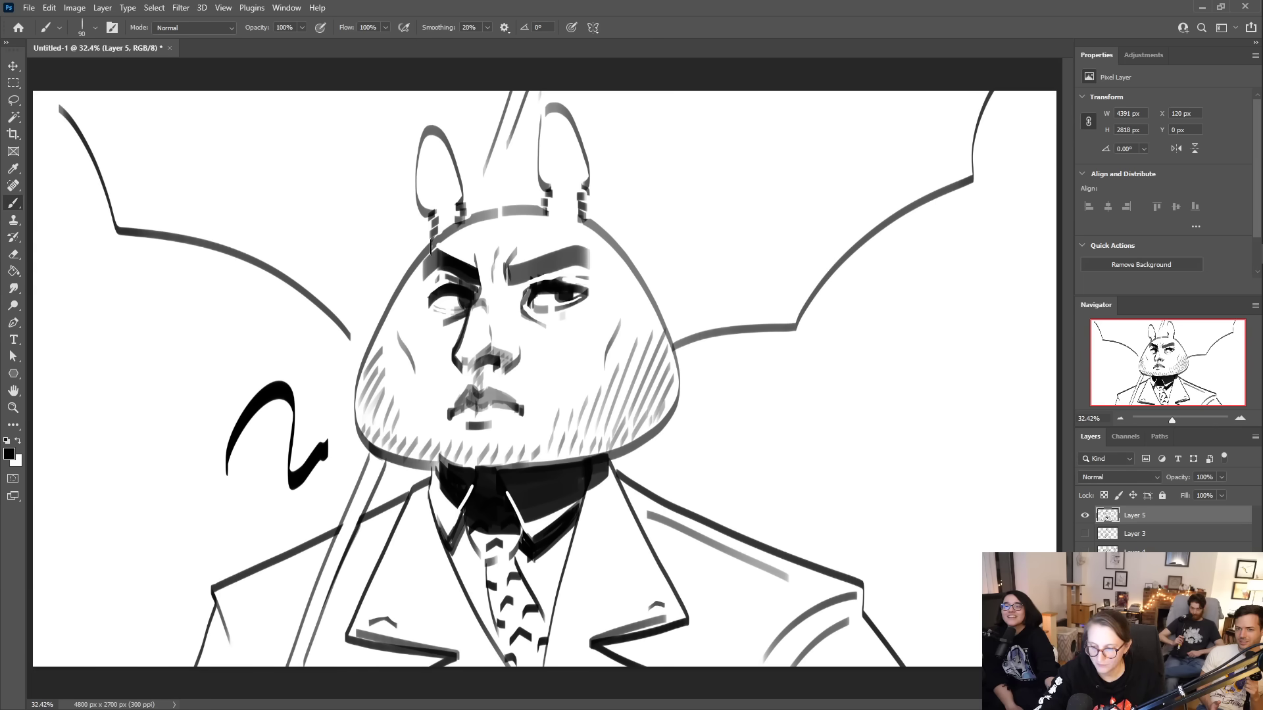
key(ctrl+z)
drag(439, 235, 374, 337)
key(ctrl+z)
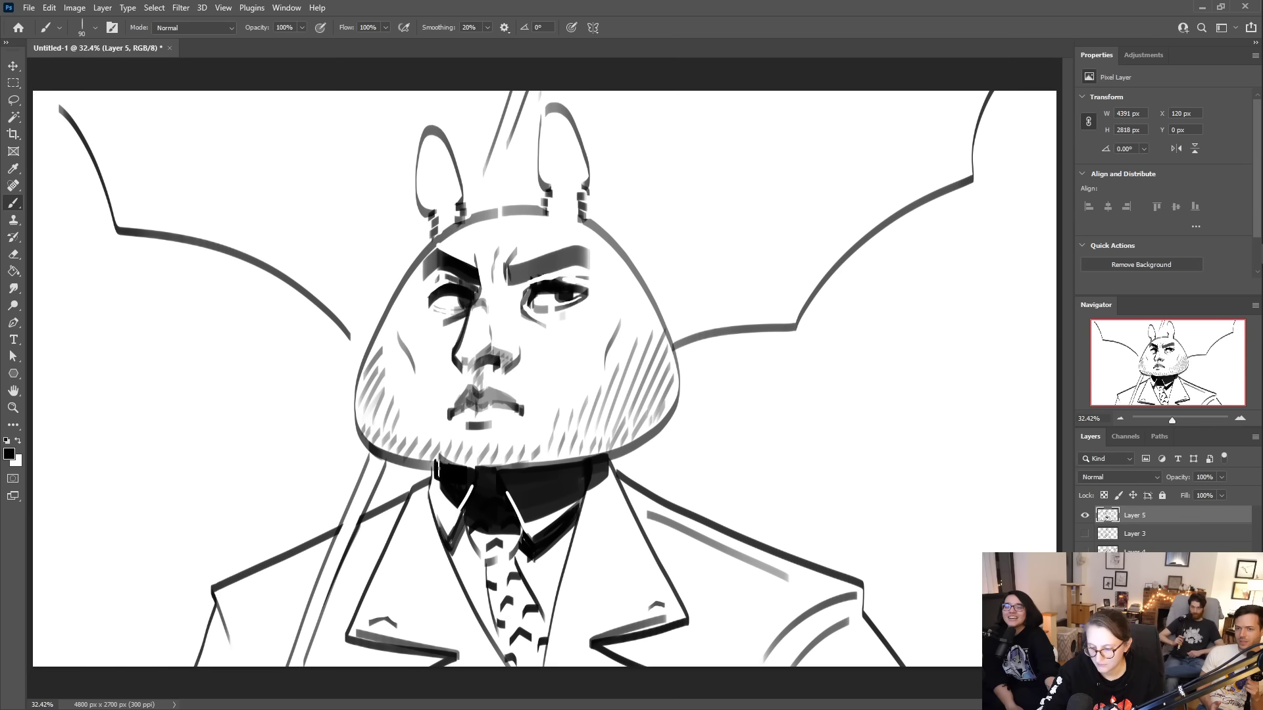
drag(474, 470, 572, 463)
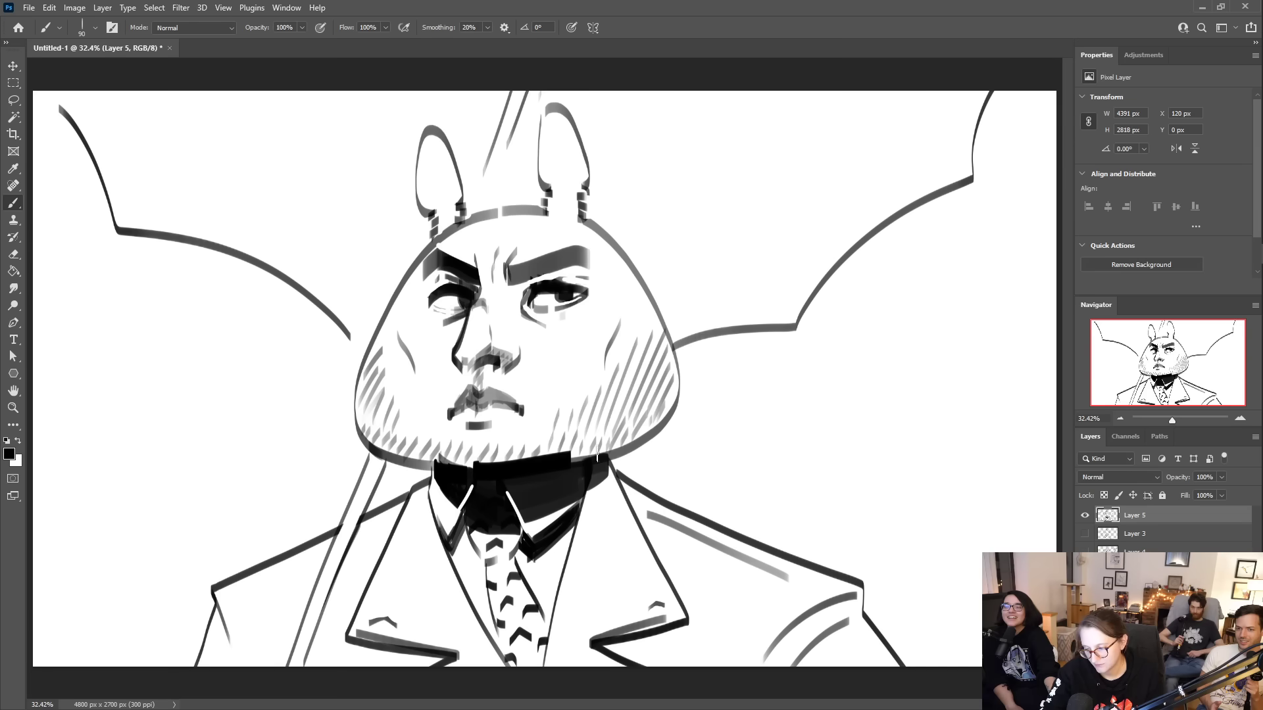
key(ctrl+z)
drag(466, 469, 578, 461)
key(ctrl+z)
- Thicken the jaw outline from the shaded cheek to the chin and the lower edge of the lapel below with solid black
mouse_move(678, 402)
mouse_down()
mouse_move(633, 441)
mouse_move(475, 475)
mouse_up()
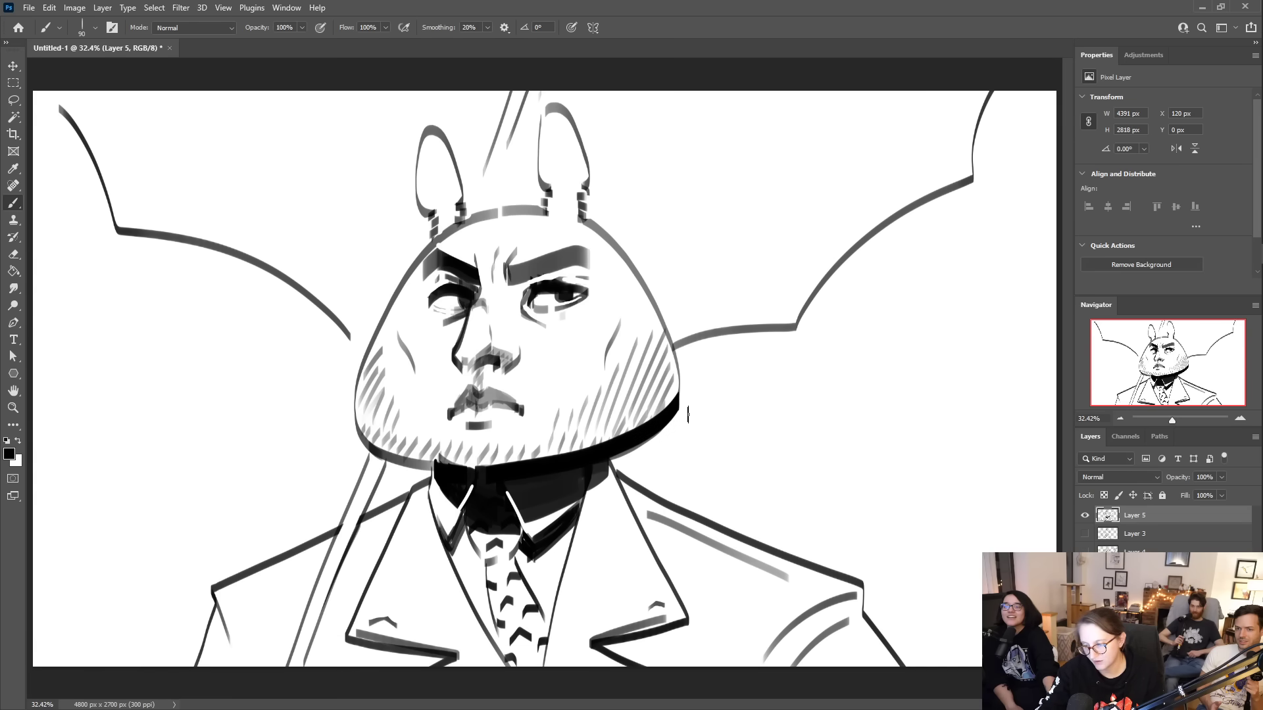
drag(686, 615, 594, 646)
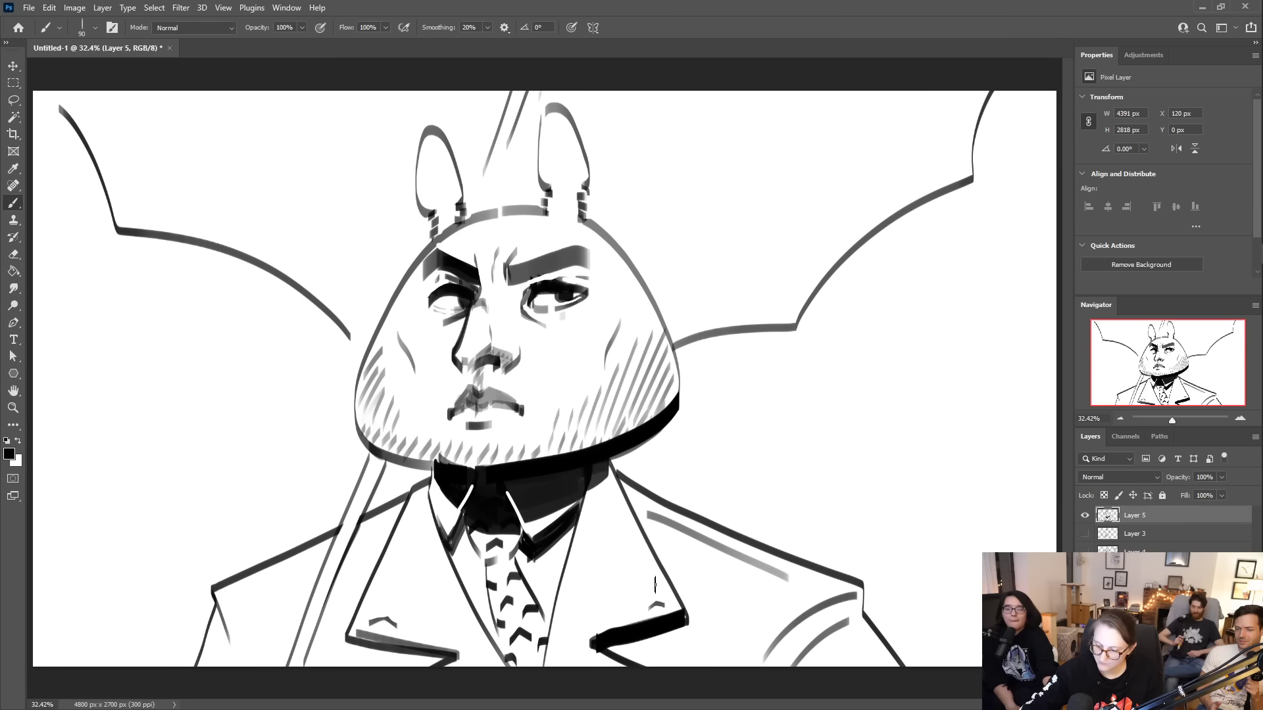
- Fill the other lapel's lower edge with solid black and erase slanted hatch marks into the thick jaw outline below the more heavily shaded cheek
drag(352, 635, 455, 656)
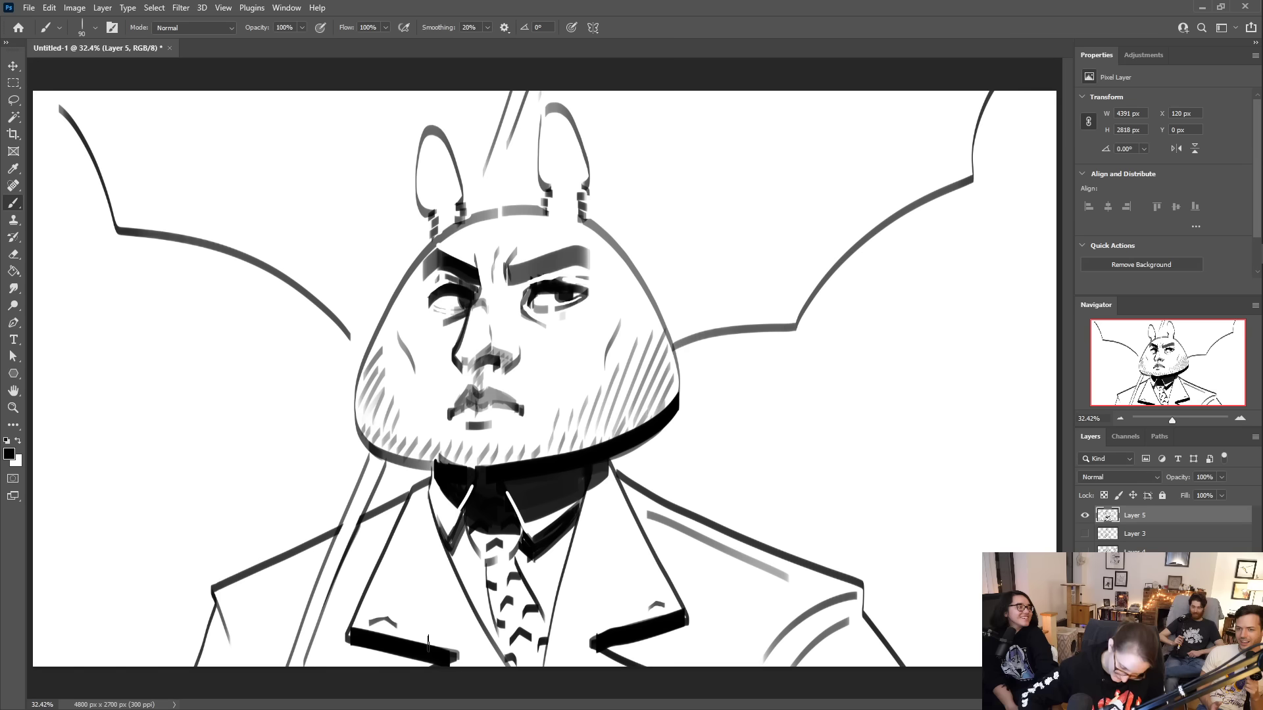
key(e)
drag(535, 466, 611, 439)
drag(610, 450, 631, 426)
drag(626, 441, 648, 417)
drag(642, 431, 663, 405)
drag(656, 420, 664, 413)
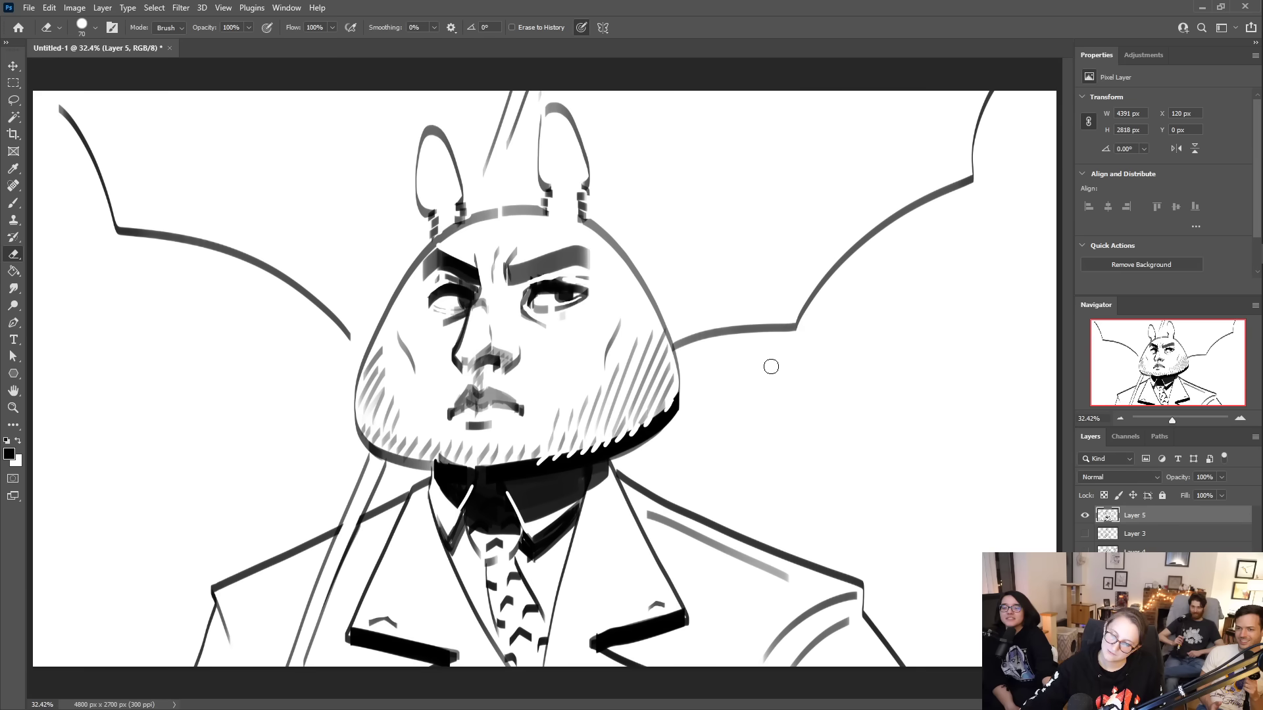
- Erase short white hatch strokes across the chin's lower outline and along the jaw on the opposite side
drag(449, 461, 455, 470)
drag(456, 462, 487, 465)
drag(488, 476, 502, 462)
drag(503, 473, 518, 461)
drag(520, 471, 534, 459)
drag(534, 470, 541, 458)
mouse_move(373, 428)
mouse_down()
mouse_move(410, 466)
mouse_move(423, 448)
mouse_up()
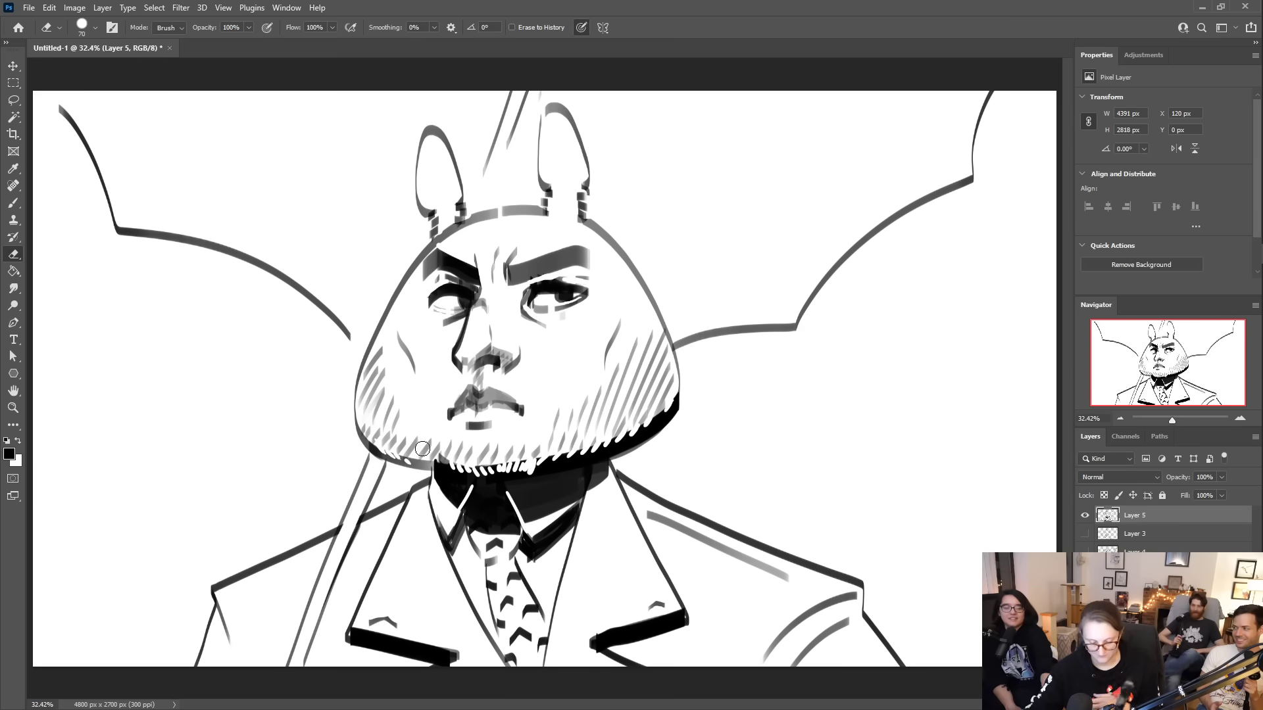
- Paint a solid black tapering shadow band beside the jacket lapel, from the shoulder line down to the canvas edge
key(b)
drag(393, 498, 338, 664)
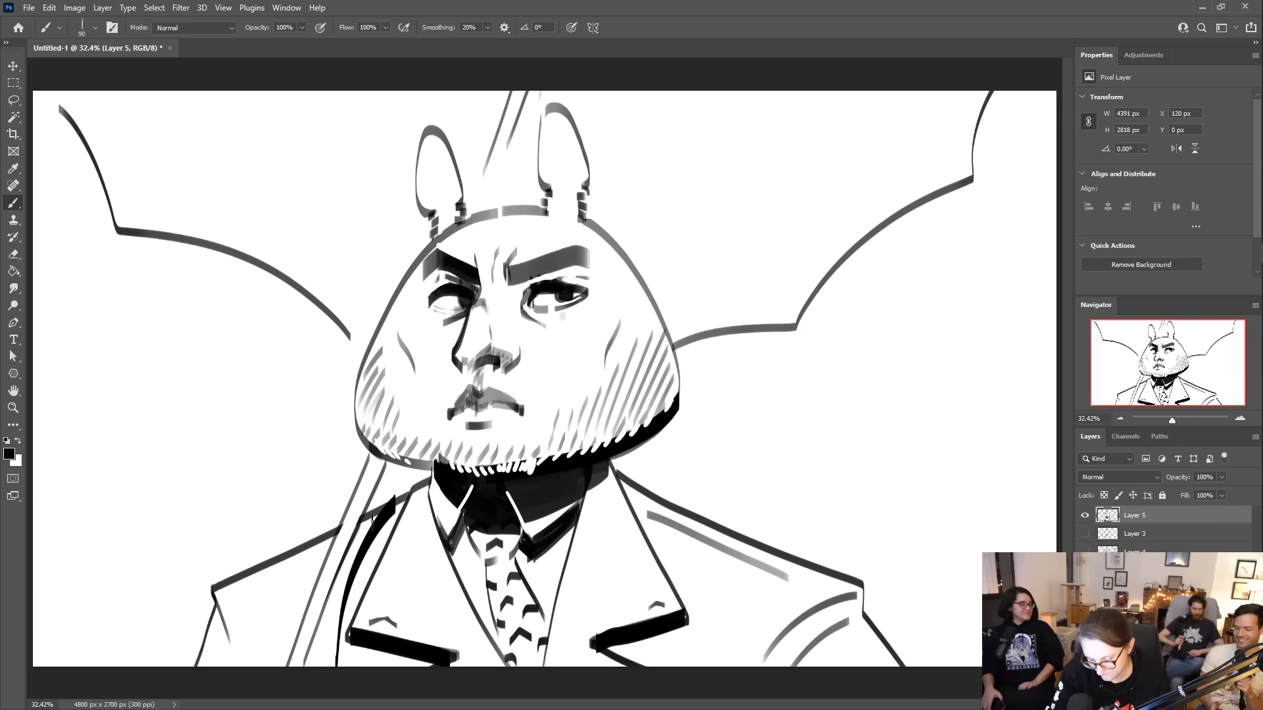
drag(367, 516, 306, 664)
drag(368, 526, 314, 674)
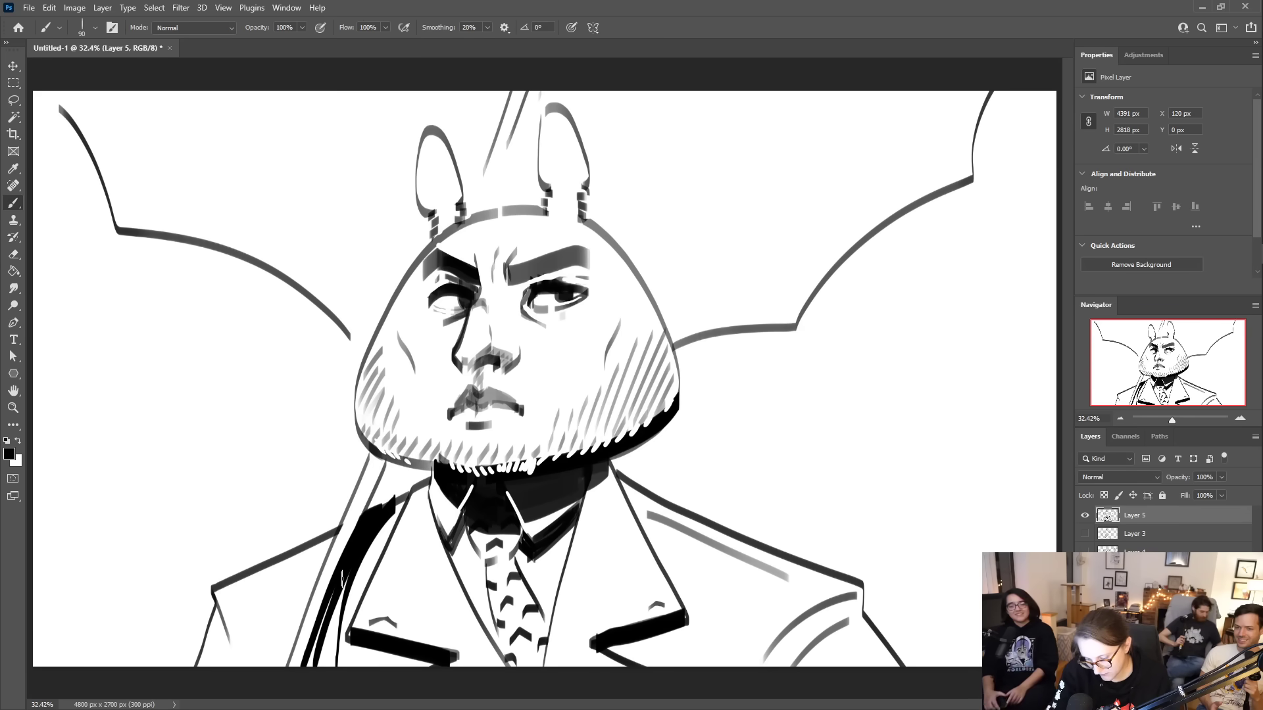
mouse_move(342, 591)
mouse_down()
mouse_move(334, 666)
mouse_move(336, 617)
mouse_up()
drag(314, 666, 342, 574)
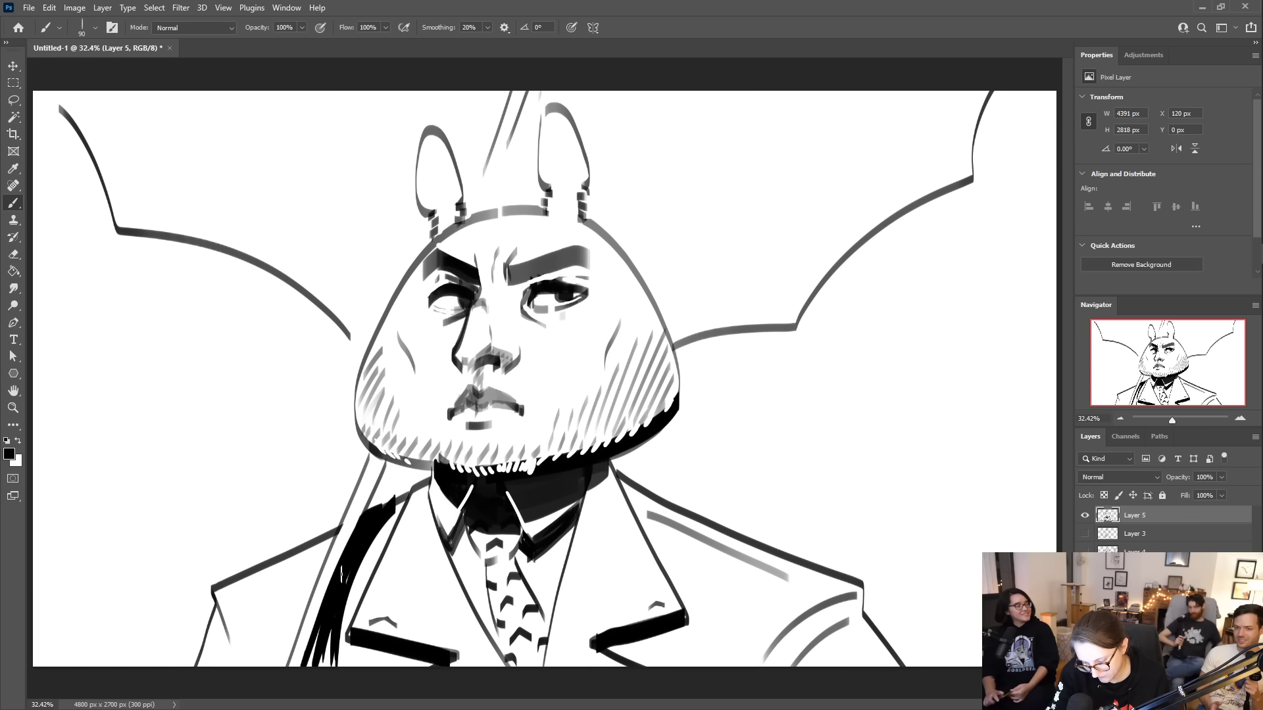
mouse_move(312, 666)
mouse_down()
mouse_move(316, 636)
mouse_move(303, 680)
mouse_move(329, 629)
mouse_move(334, 665)
mouse_up()
mouse_move(323, 648)
mouse_down()
mouse_move(322, 666)
mouse_move(339, 668)
mouse_up()
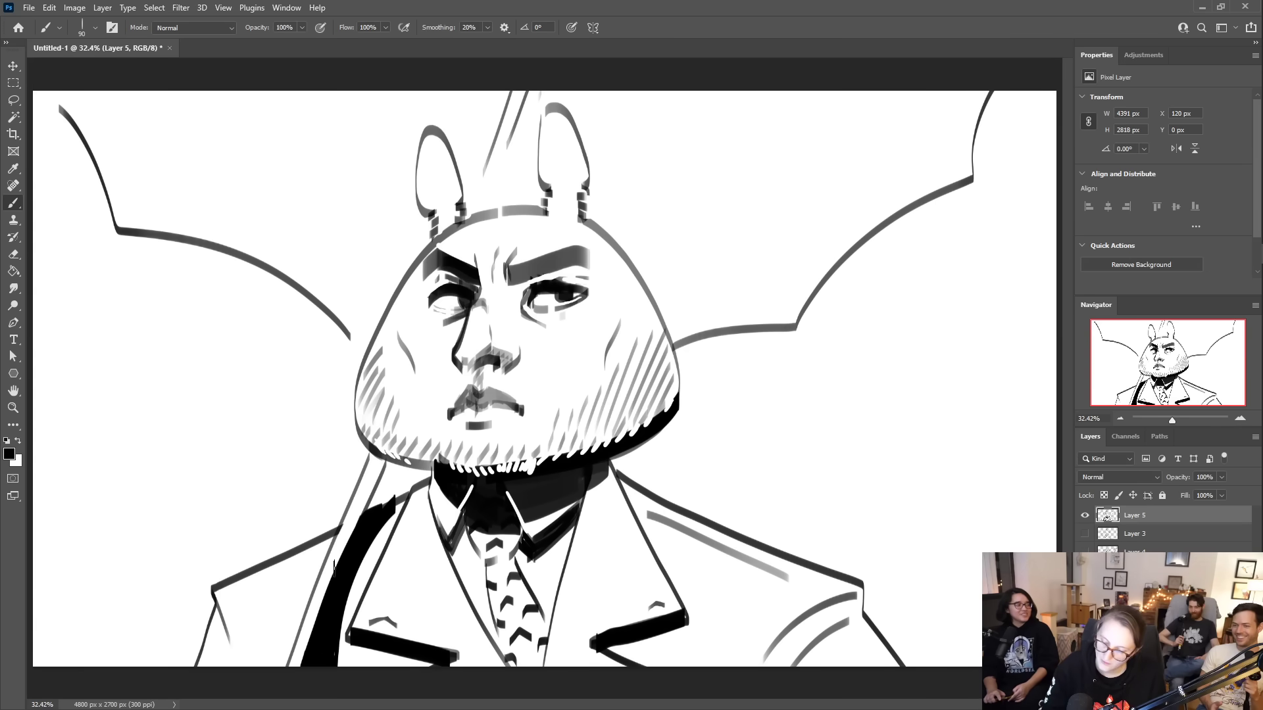
key(e)
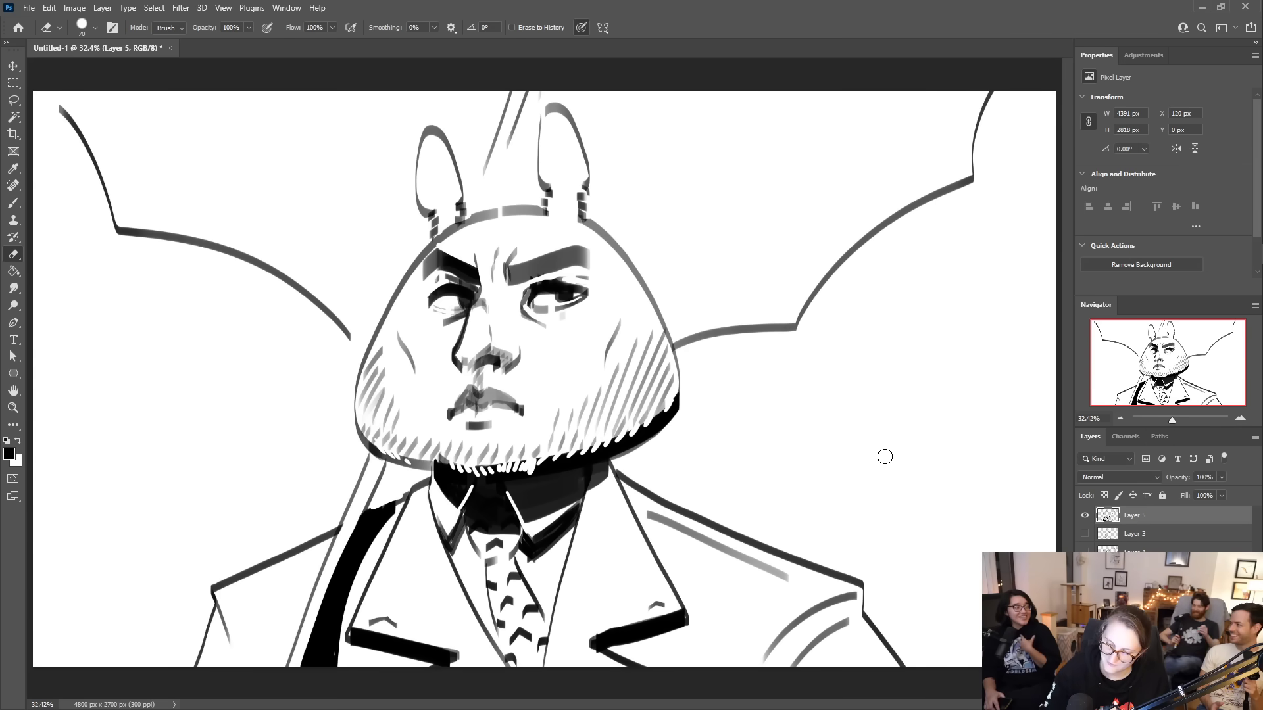
- Reduce the brush size to 40 and darken the underside of the nose and nostrils with black
key(b)
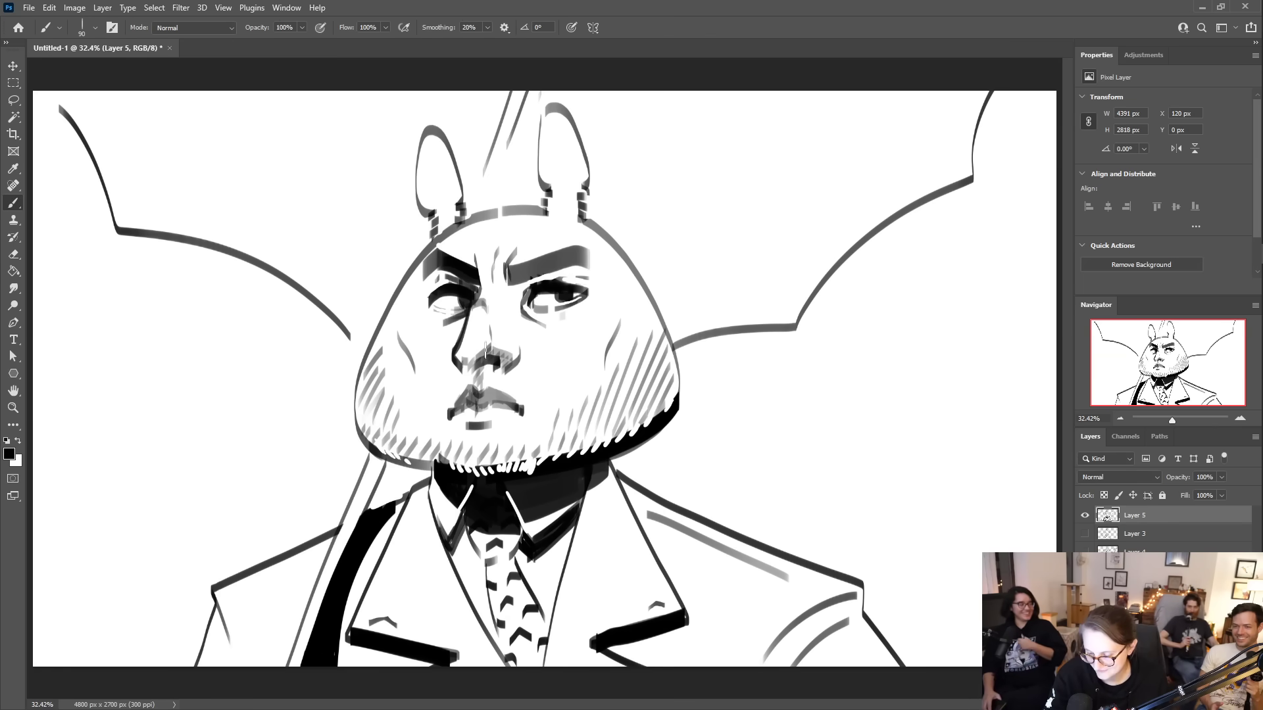
key([)
key([)
key([)
key([)
key([)
mouse_move(491, 346)
mouse_down()
mouse_move(470, 359)
mouse_move(492, 348)
mouse_move(514, 373)
mouse_up()
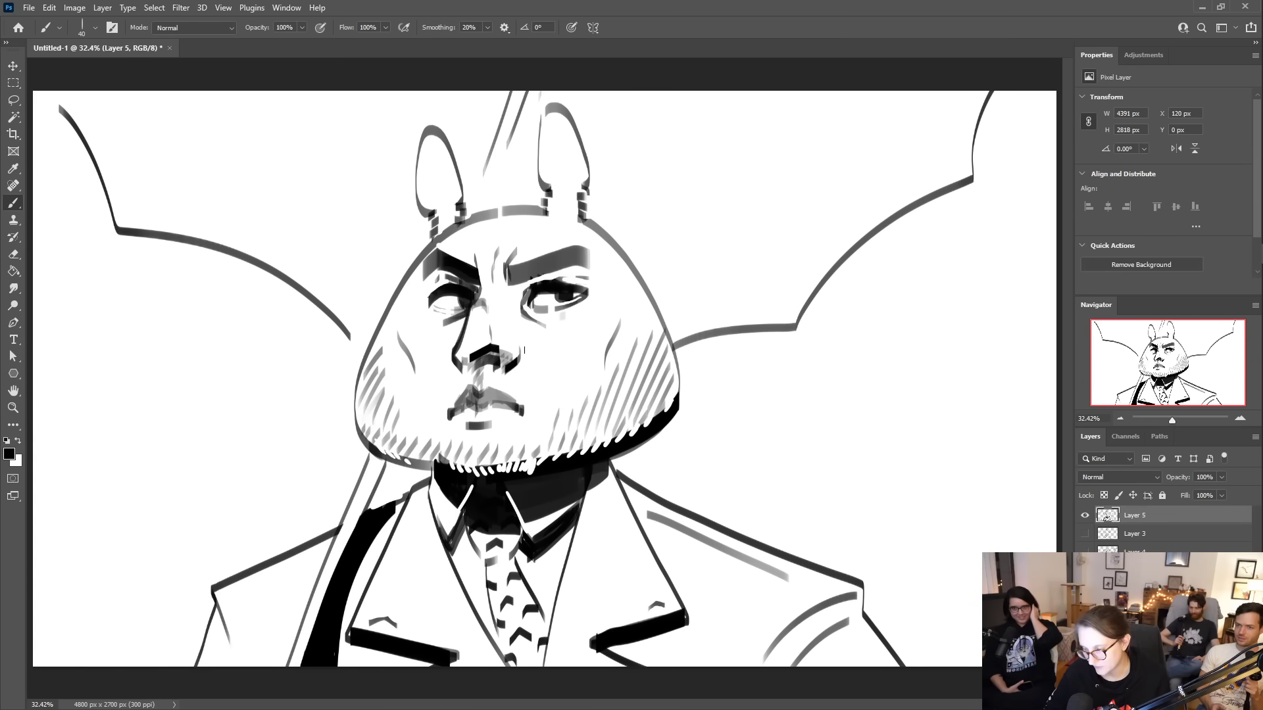
- Draw a straight black diagonal line down to the wing's inner point and handwrite "totoro" beneath that wing
drag(656, 157, 793, 305)
mouse_move(782, 360)
mouse_down()
mouse_move(781, 391)
mouse_move(782, 372)
mouse_up()
mouse_move(798, 373)
mouse_down()
mouse_move(796, 387)
mouse_move(819, 373)
mouse_up()
drag(821, 372, 853, 370)
drag(860, 374, 869, 378)
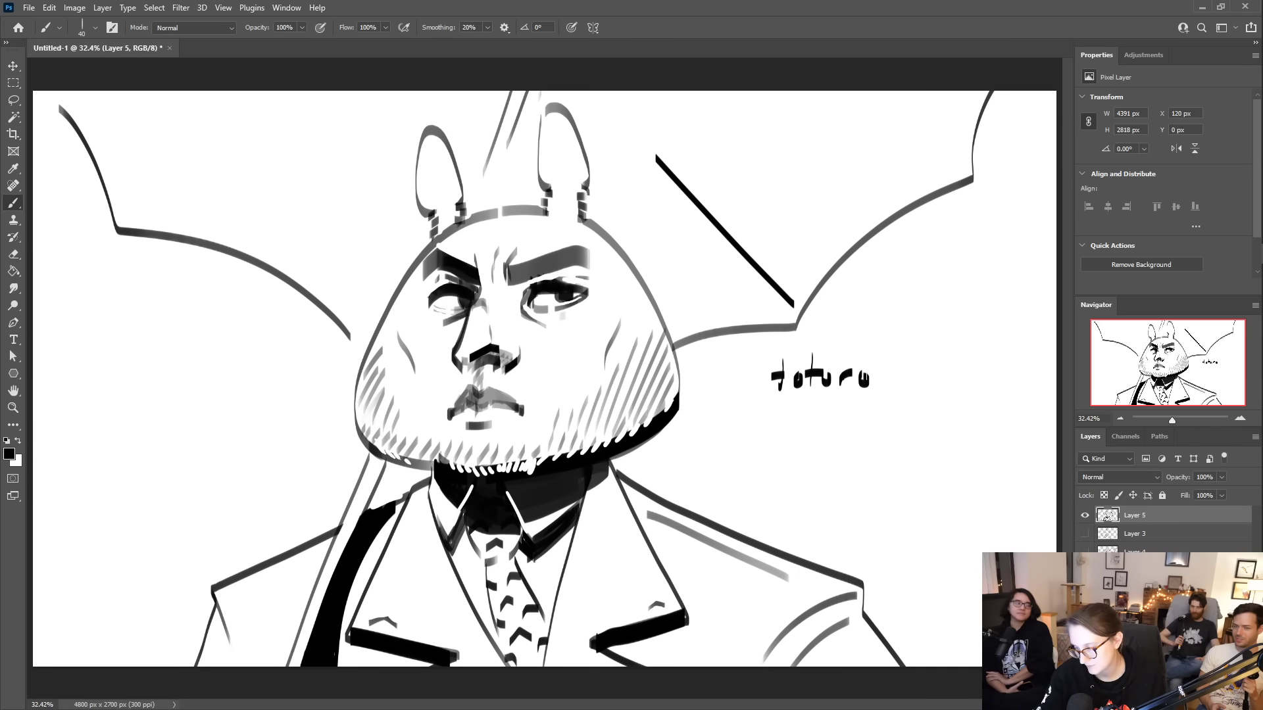
- Handwrite "(not binky)" in parentheses under "totoro" and draw an arrow from the caption to the creature's face
drag(787, 417, 813, 419)
mouse_move(818, 403)
mouse_down()
mouse_move(817, 421)
mouse_move(847, 401)
mouse_up()
mouse_move(777, 425)
mouse_down()
mouse_move(777, 455)
mouse_move(826, 455)
mouse_up()
mouse_move(836, 433)
mouse_down()
mouse_move(843, 458)
mouse_move(854, 442)
mouse_move(818, 476)
mouse_up()
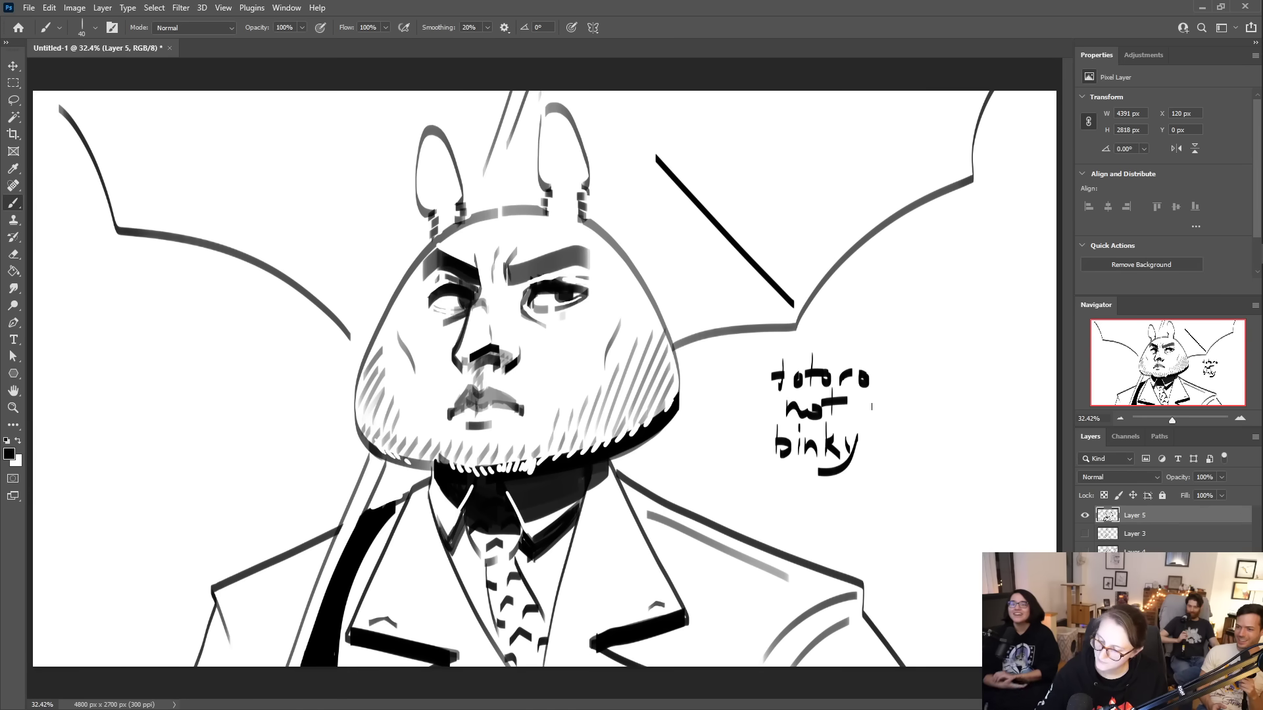
mouse_move(752, 401)
mouse_down()
mouse_move(714, 387)
mouse_move(710, 414)
mouse_up()
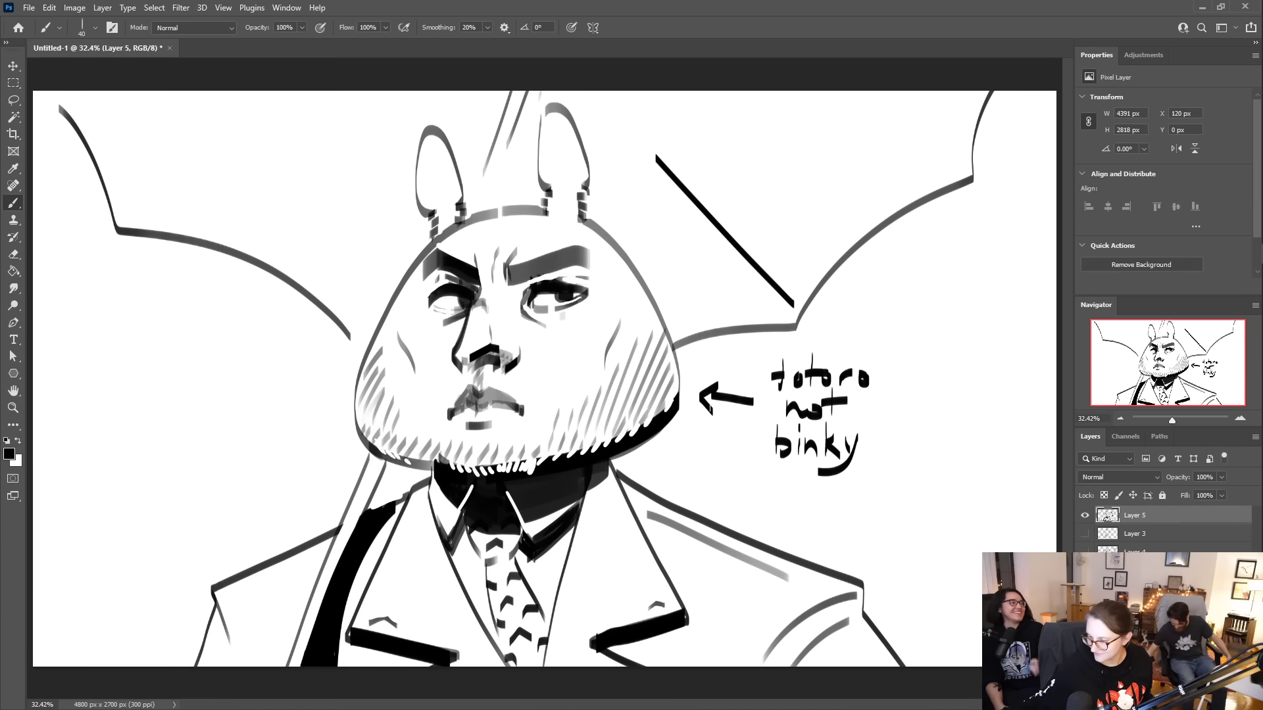
drag(772, 392, 767, 415)
drag(861, 425, 860, 470)
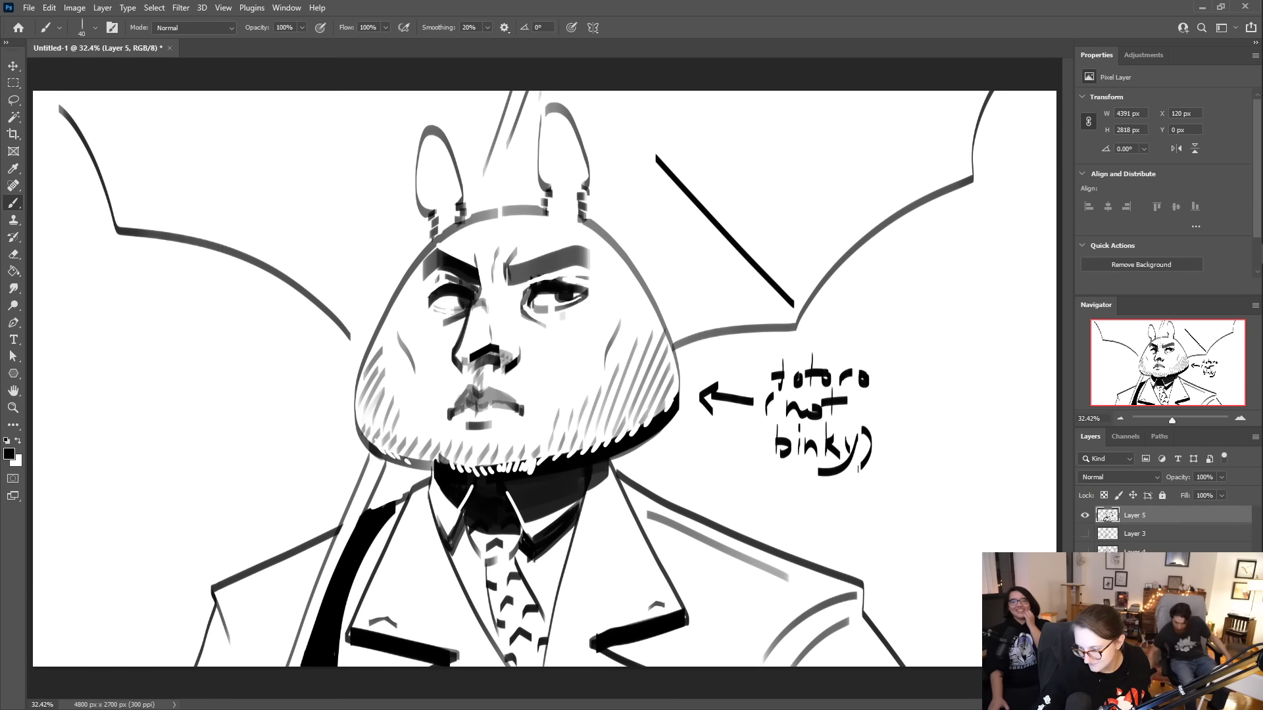
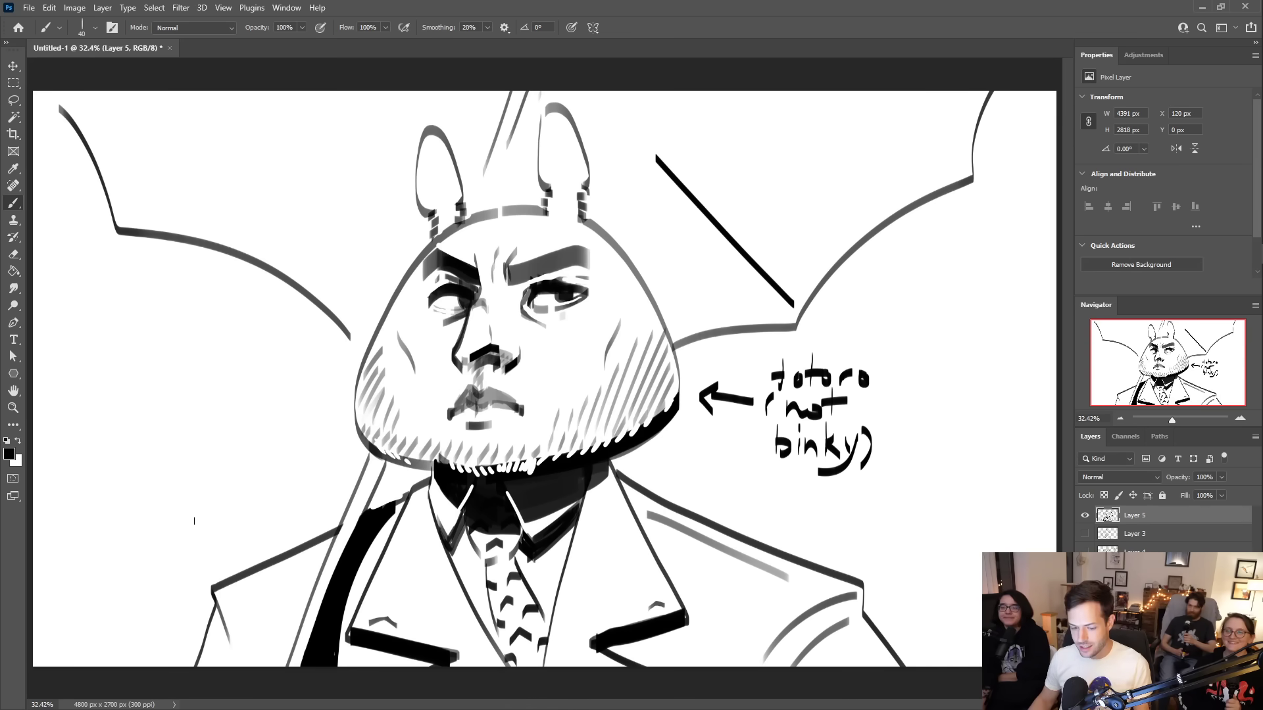
- Hide the finished creature layer and add a new empty layer above it
click(1085, 515)
key(ctrl+shift+alt+n)
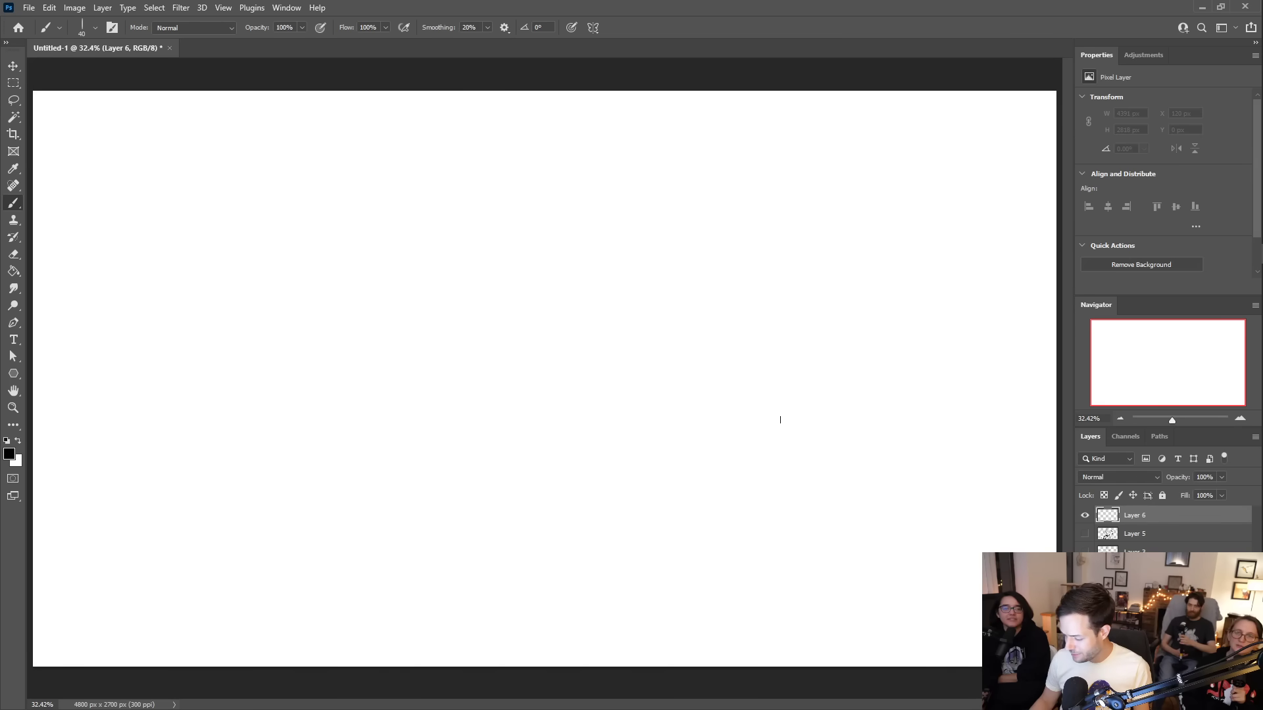
- Choose the Mountain 2 brush preset and try it with test strokes on the empty canvas, undoing each one
click(93, 29)
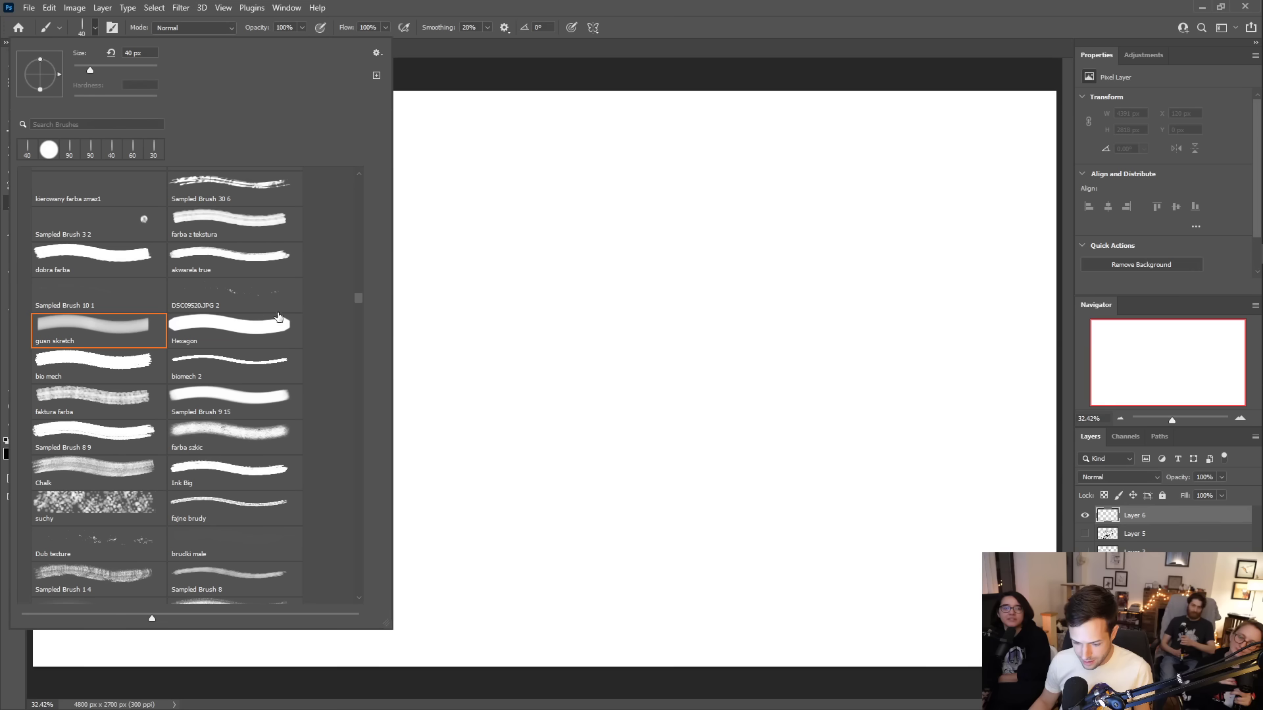
scroll(206, 359, up, 3)
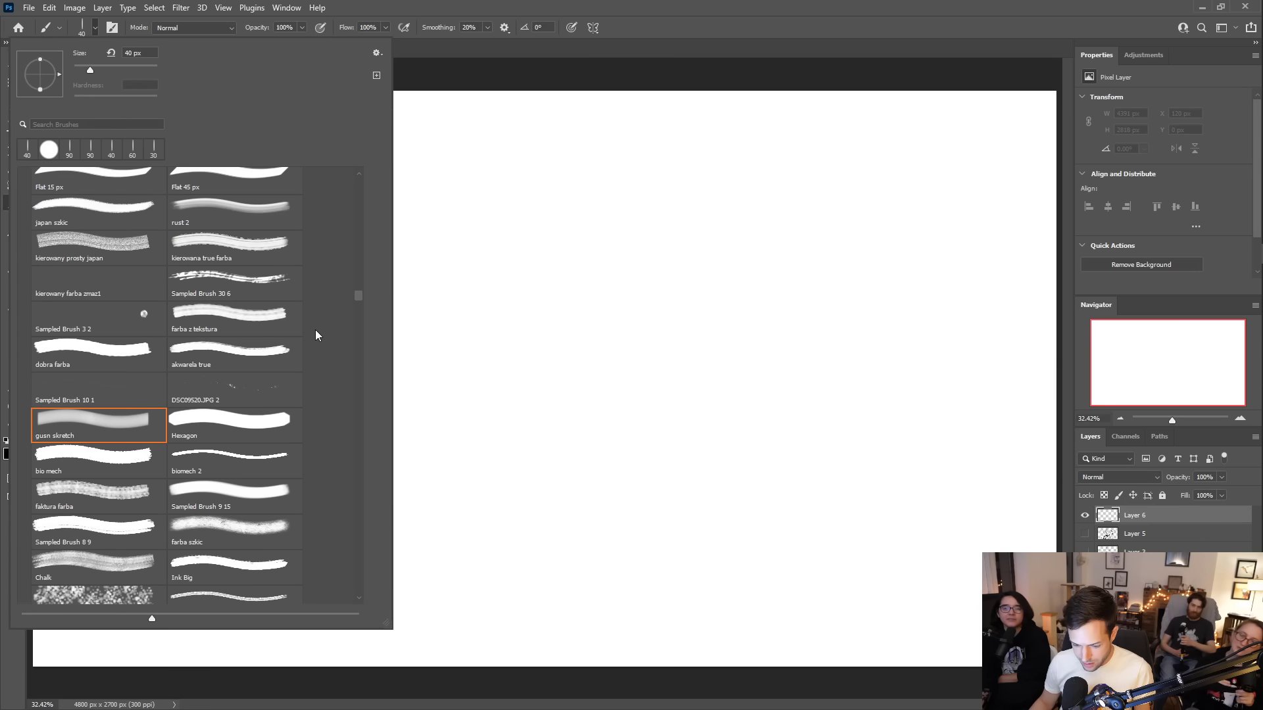
scroll(300, 331, up, 4)
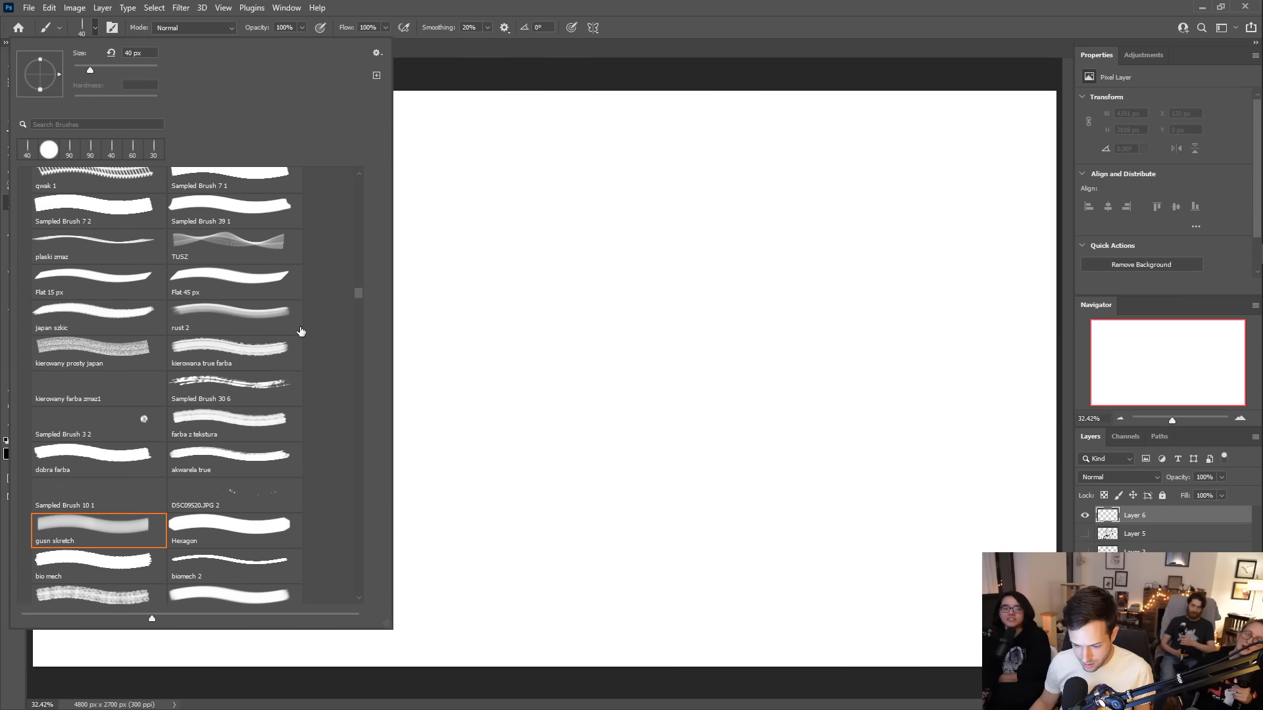
scroll(301, 331, up, 1)
scroll(300, 331, up, 2)
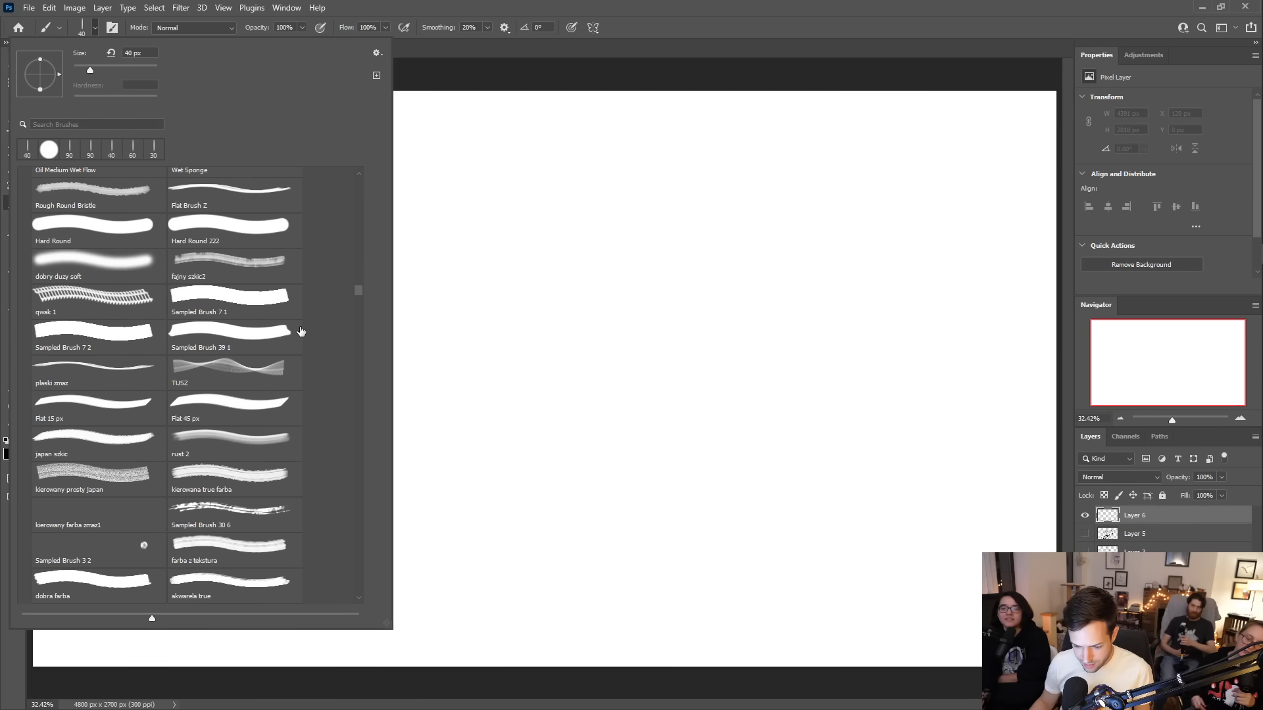
scroll(300, 331, up, 5)
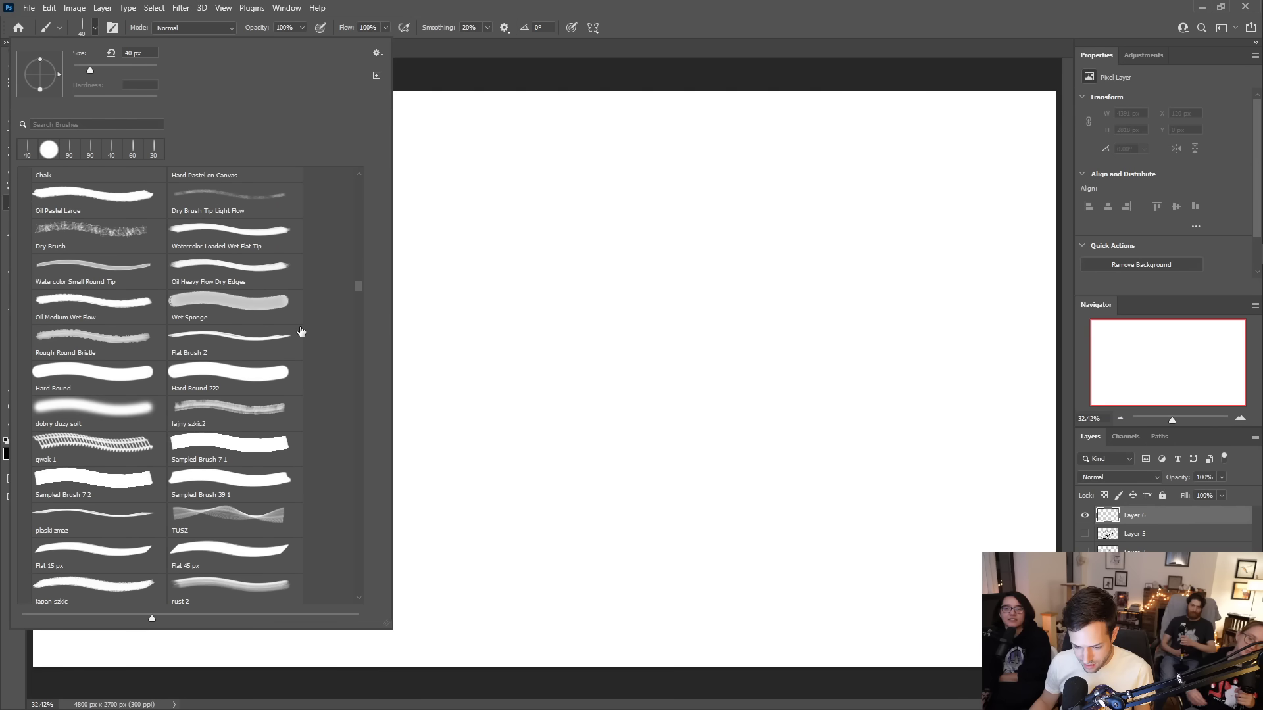
mouse_move(356, 285)
mouse_down()
mouse_move(361, 272)
mouse_move(370, 482)
mouse_up()
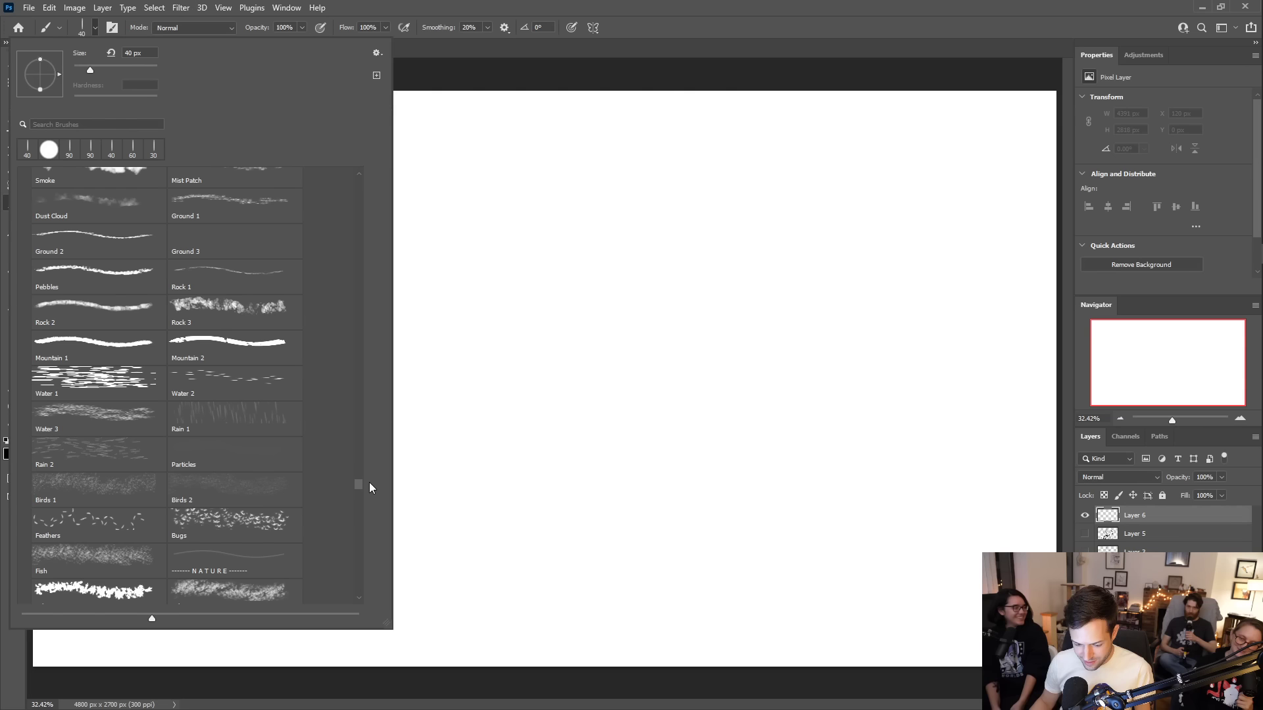
click(235, 342)
mouse_move(599, 363)
mouse_down()
mouse_move(603, 418)
mouse_move(543, 420)
mouse_up()
key(ctrl+z)
mouse_move(327, 385)
mouse_down()
mouse_move(188, 362)
mouse_move(611, 372)
mouse_up()
key(ctrl+z)
- Stamp the Mountain 2 rock texture in patches across the middle of the canvas and undo all the stamps
click(277, 351)
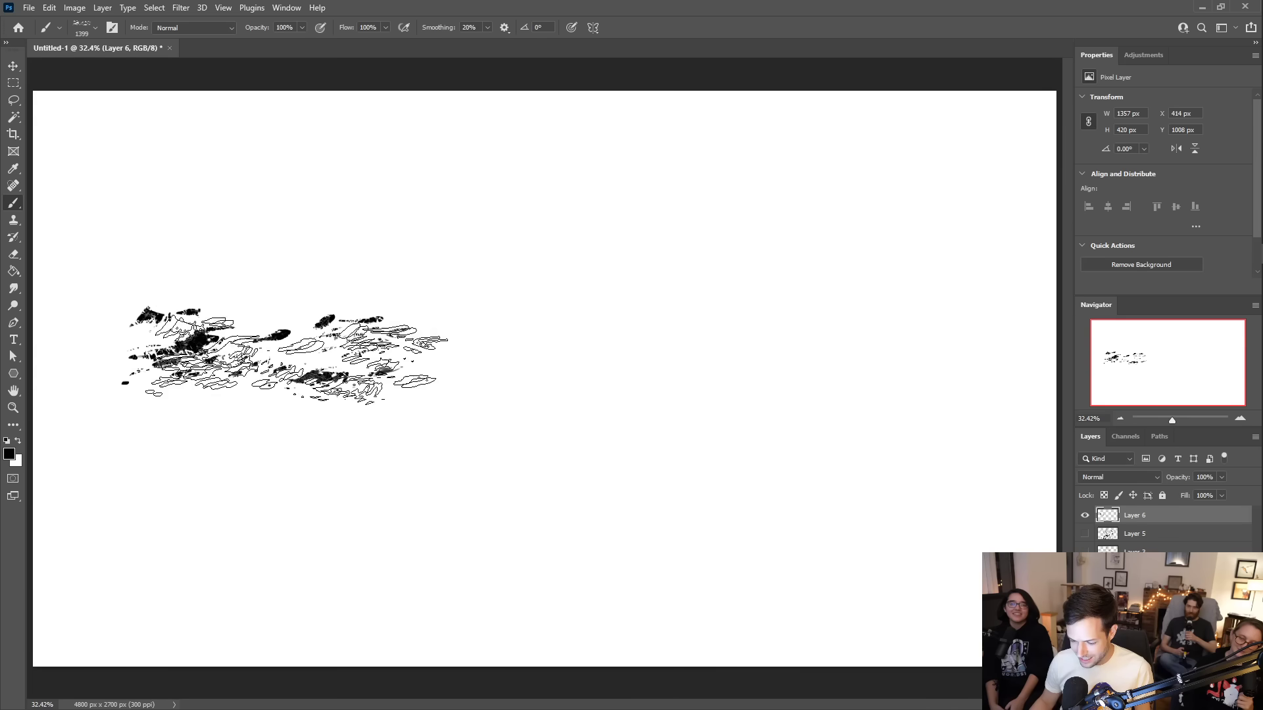
click(553, 326)
click(720, 388)
click(845, 326)
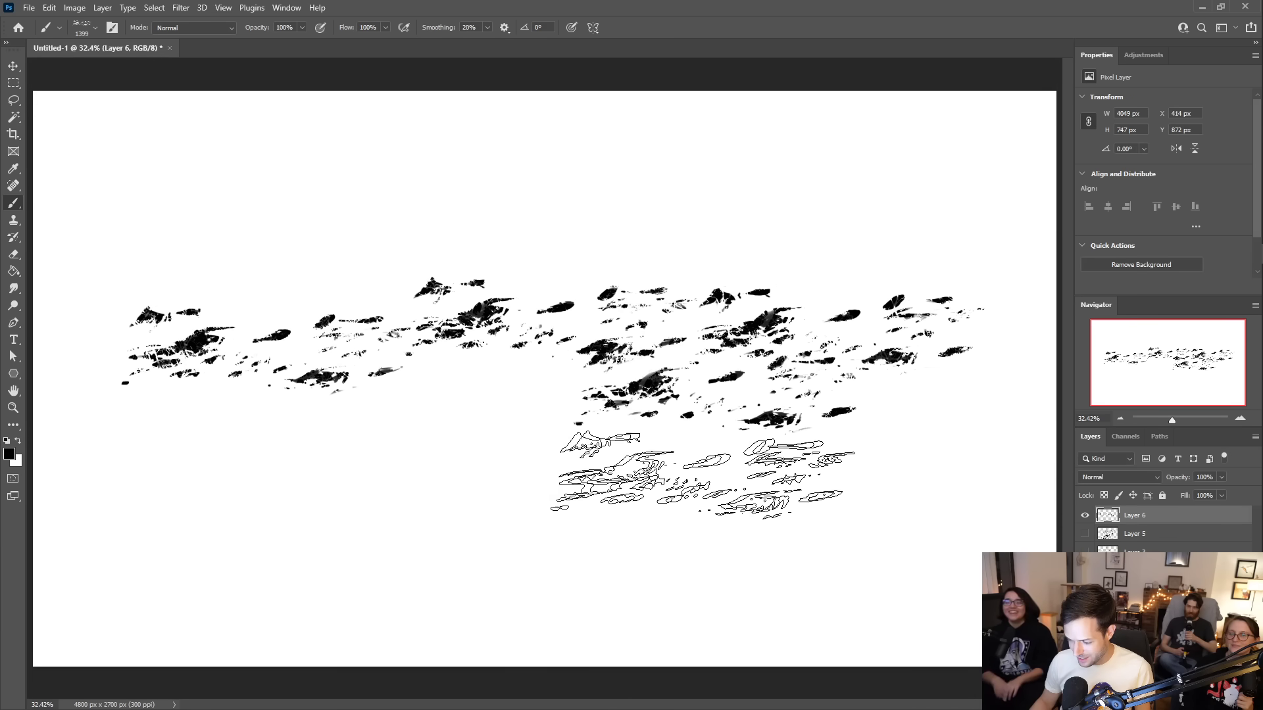
key(ctrl+z)
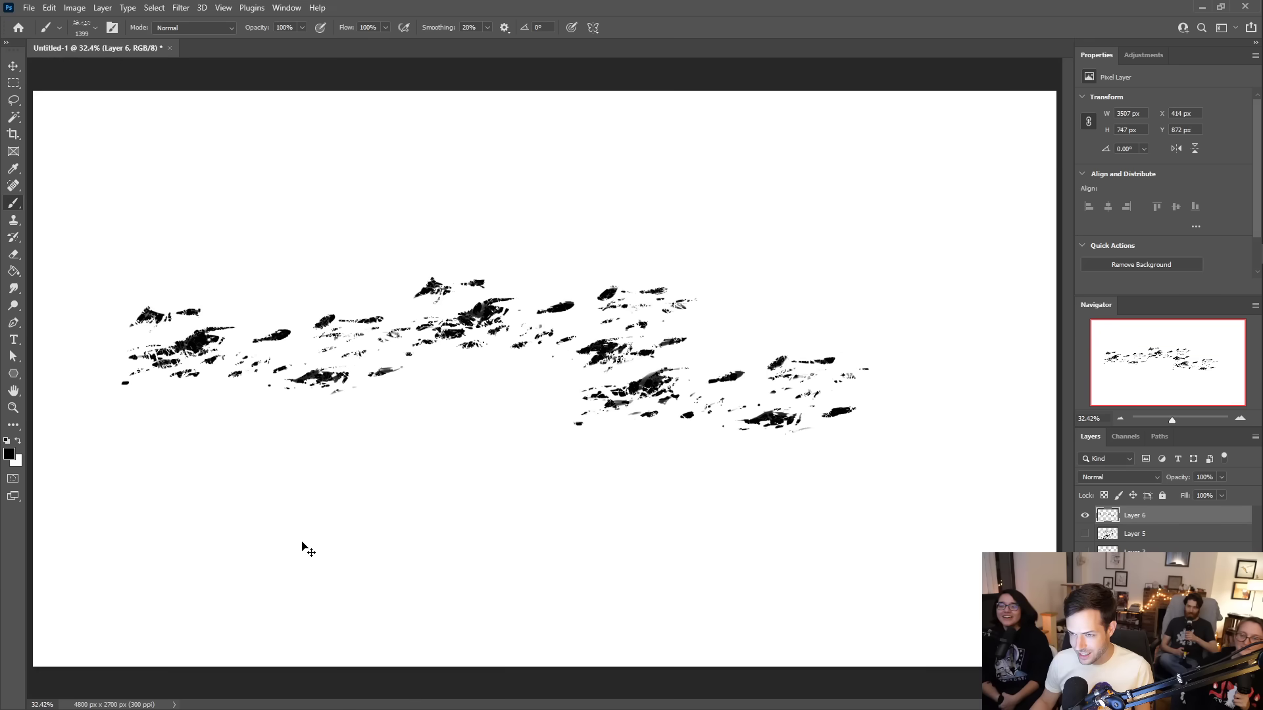
key(ctrl+z)
key(ctrl+z)
key(ctrl+z)
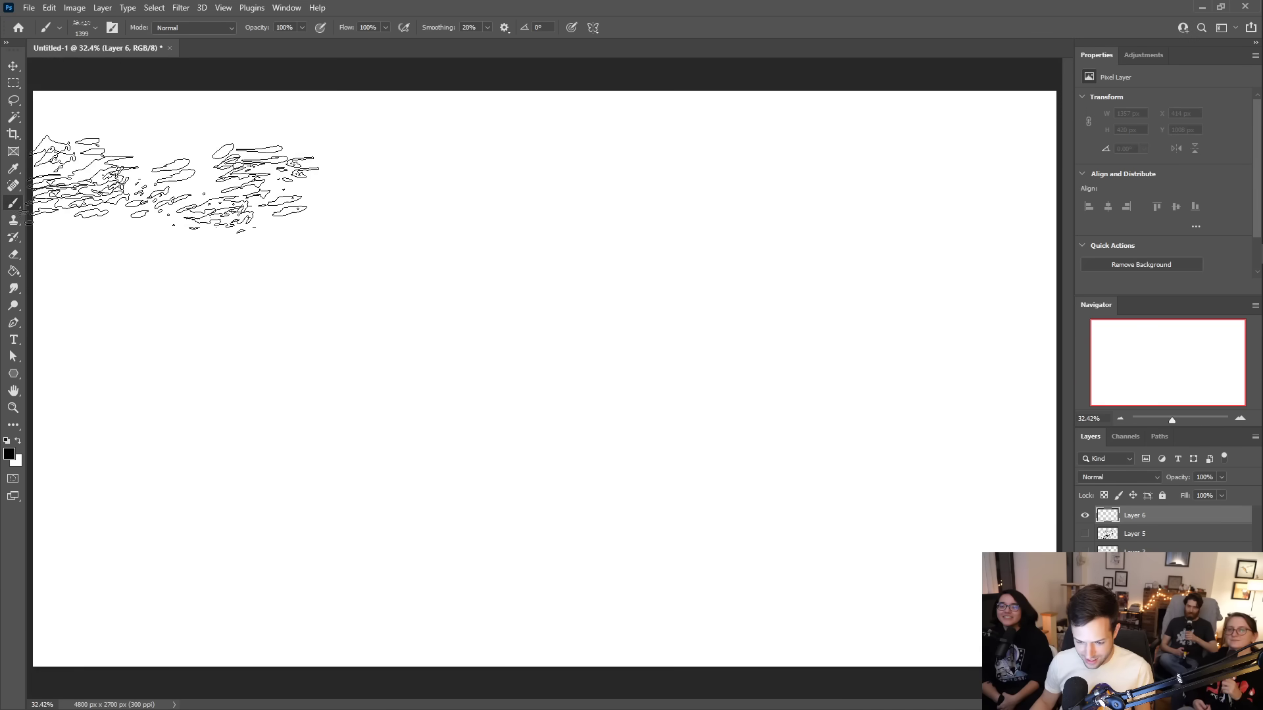
- Browse the brush presets, choose Sampled Brush 39 1 and try a short test stroke with it
click(91, 26)
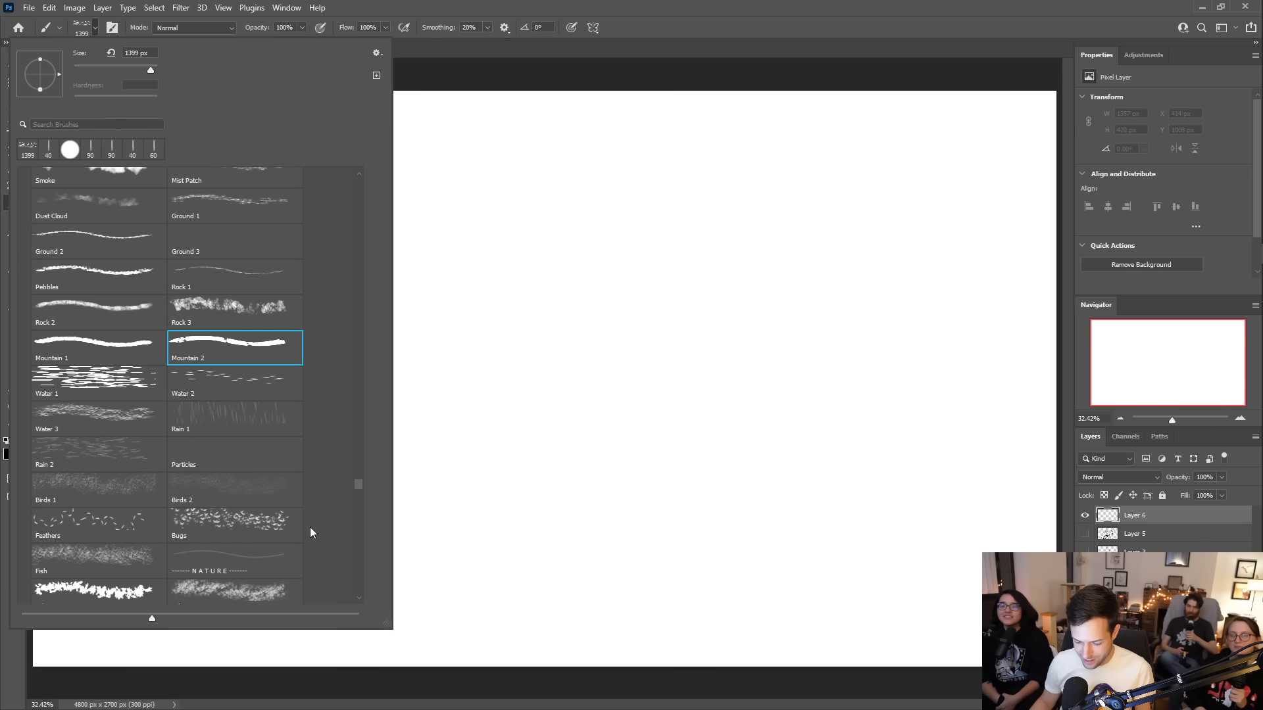
drag(356, 488, 368, 578)
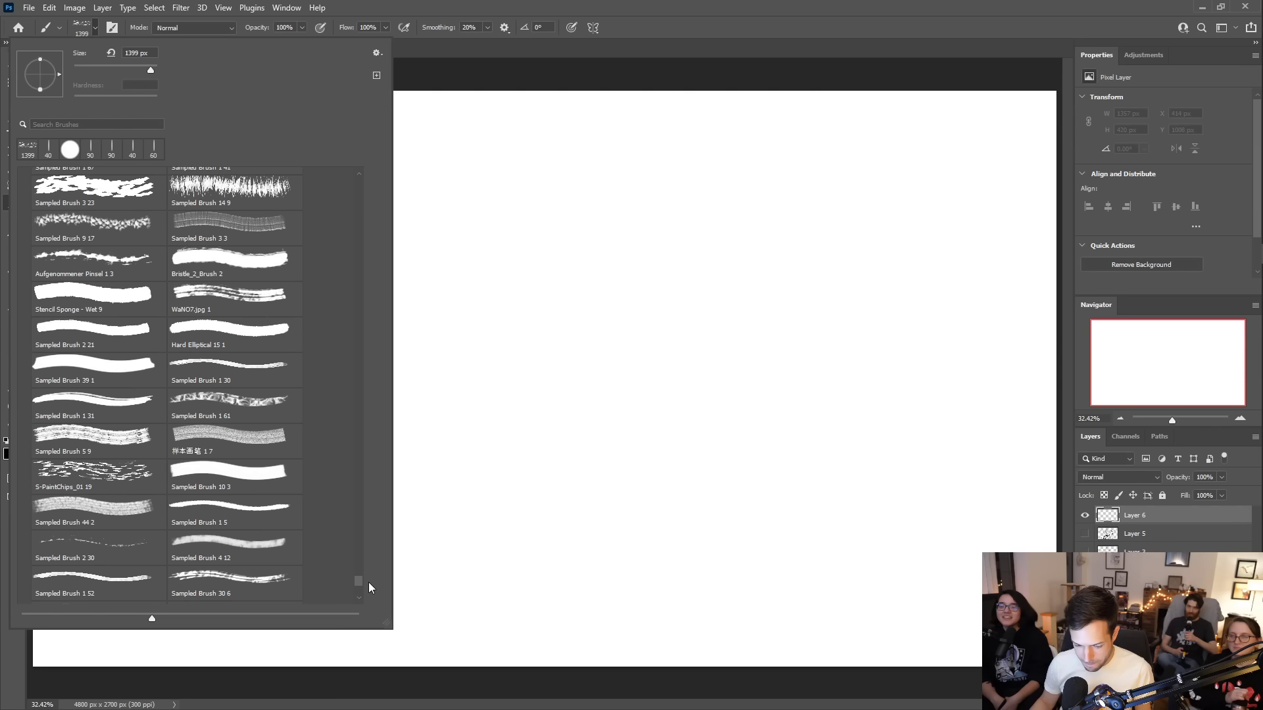
scroll(369, 583, down, 5)
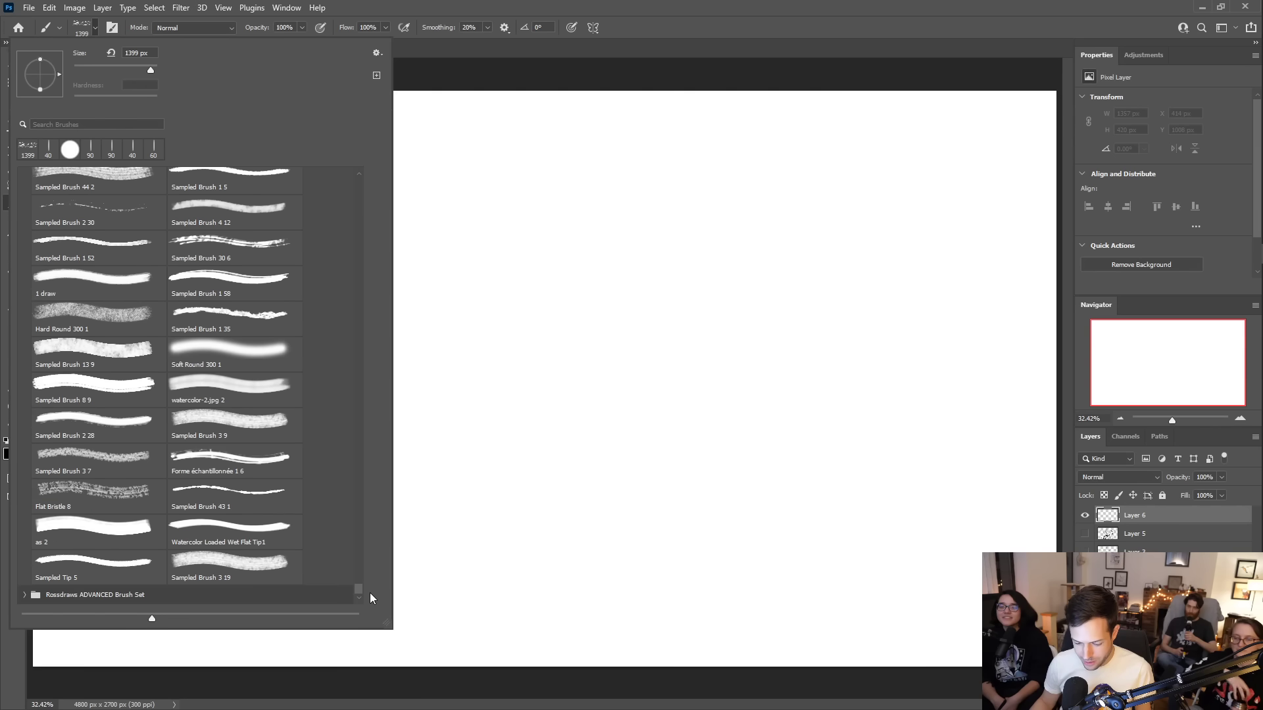
scroll(372, 586, down, 5)
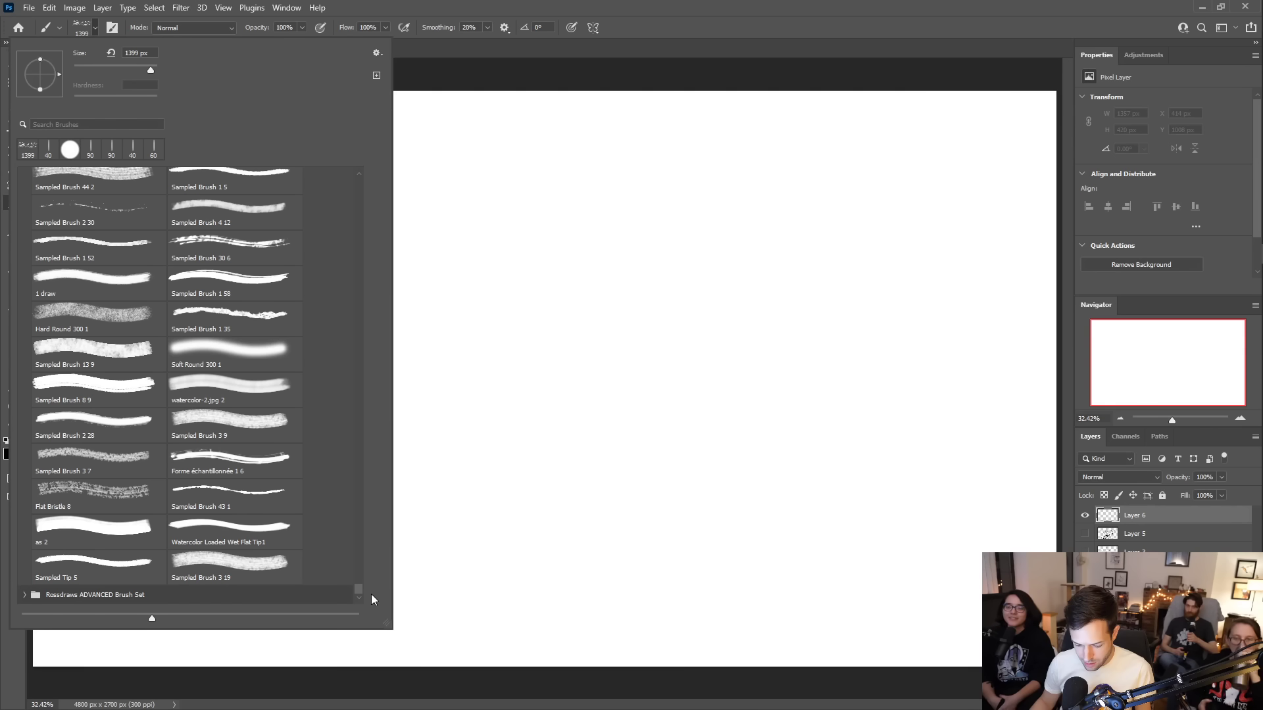
scroll(371, 589, up, 10)
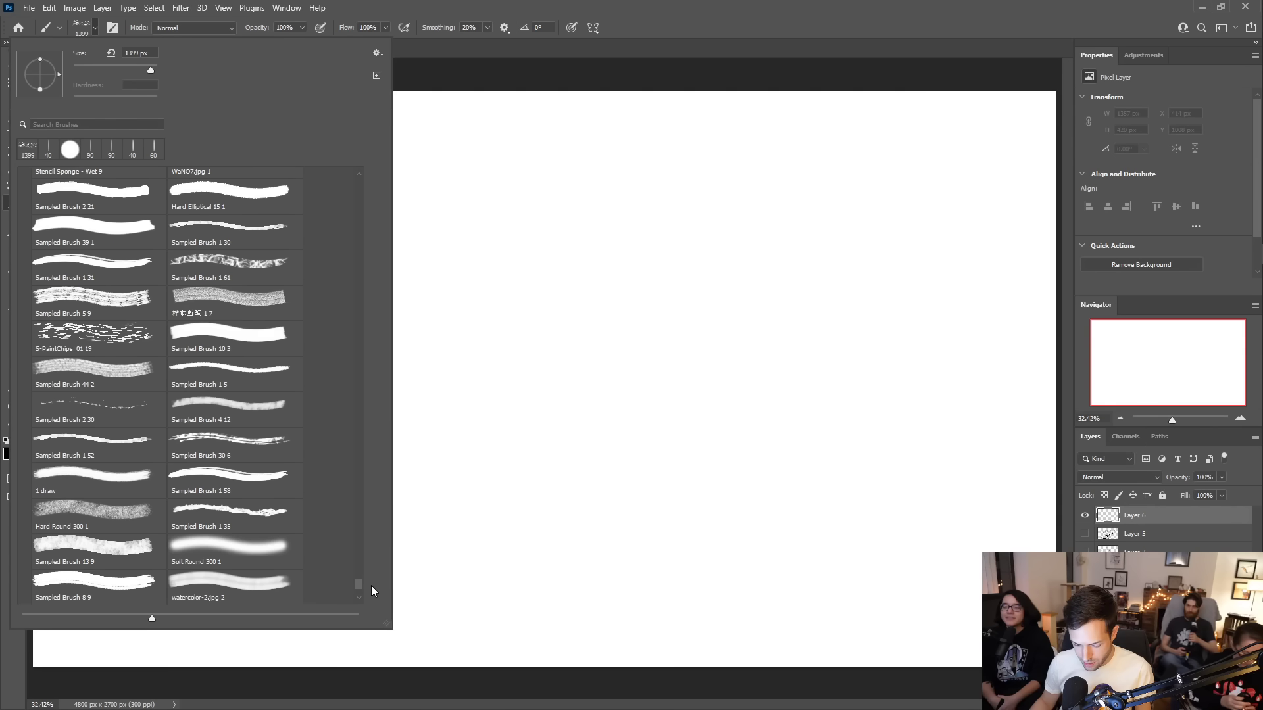
mouse_move(385, 409)
mouse_down()
mouse_move(385, 236)
mouse_move(387, 257)
mouse_up()
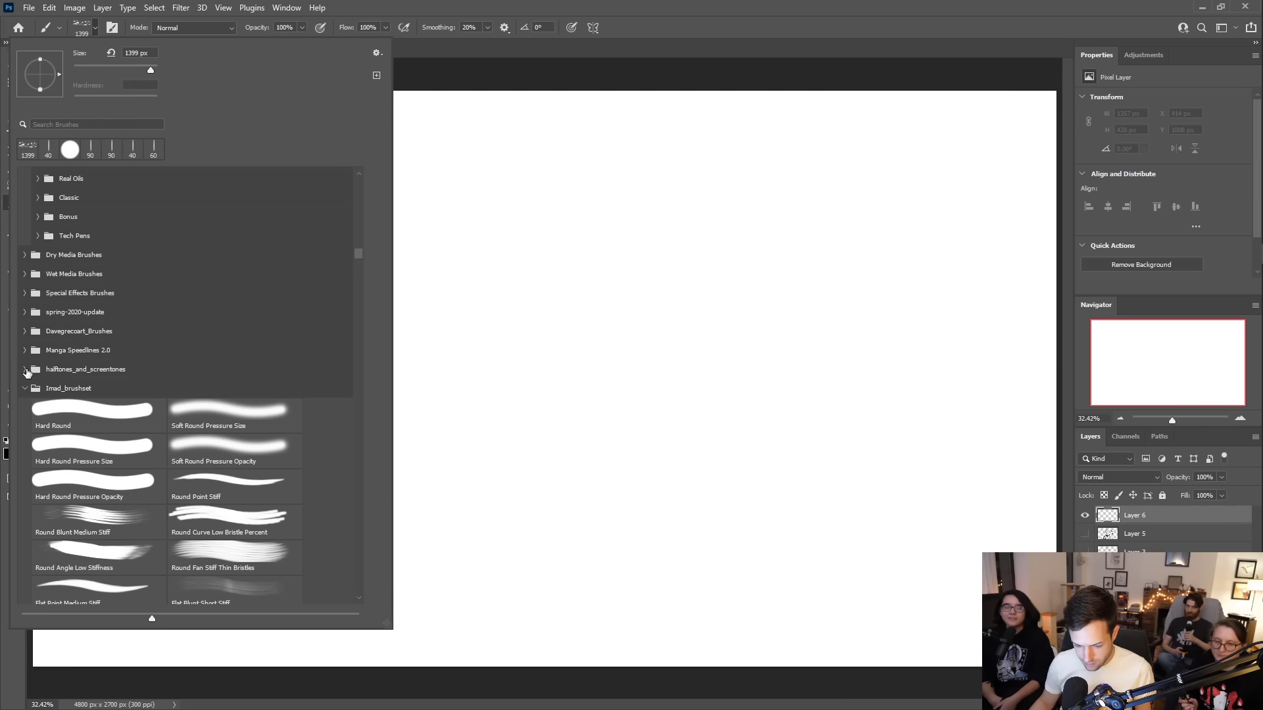
drag(361, 252, 361, 290)
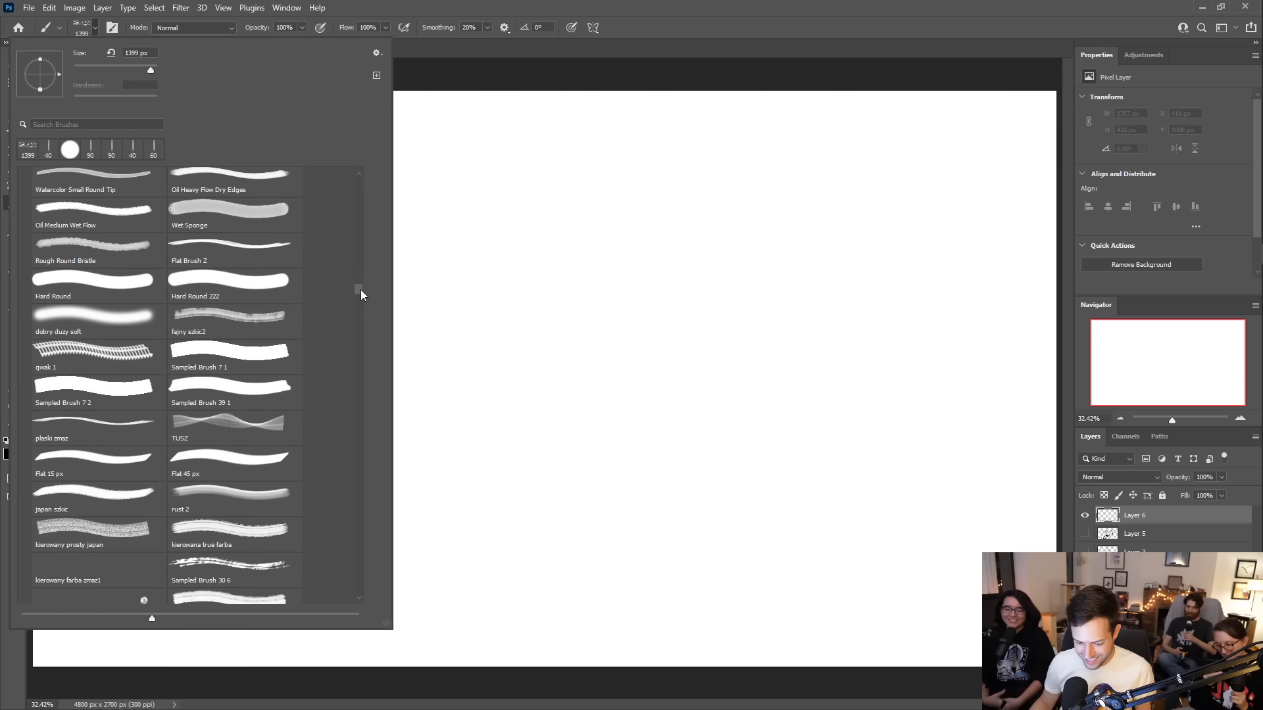
click(230, 395)
click(503, 401)
mouse_move(503, 404)
mouse_down()
mouse_move(563, 423)
mouse_move(599, 343)
mouse_move(479, 326)
mouse_up()
key(ctrl+z)
- Paint several separate short thick black strokes with Sampled Brush 39 1 and undo them all
mouse_move(393, 350)
mouse_down()
mouse_move(410, 460)
mouse_move(459, 427)
mouse_move(490, 309)
mouse_up()
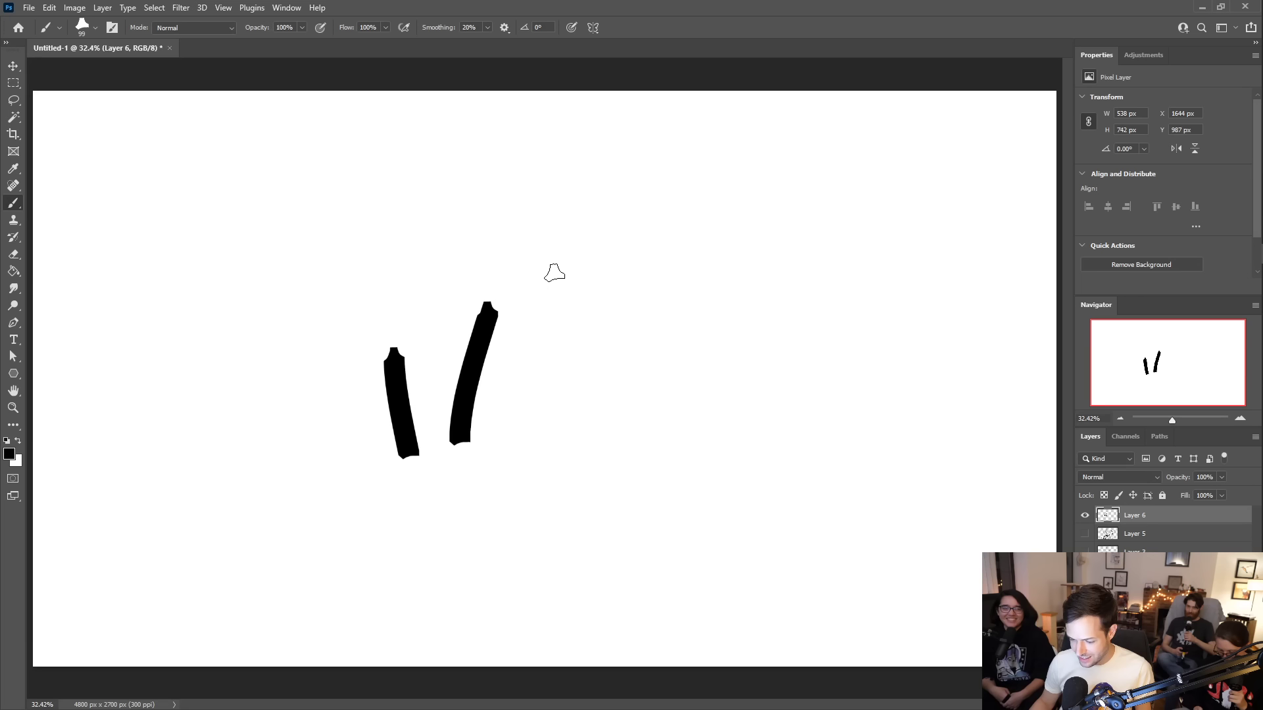
drag(553, 268, 609, 350)
mouse_move(601, 397)
mouse_down()
mouse_move(488, 466)
mouse_move(606, 448)
mouse_up()
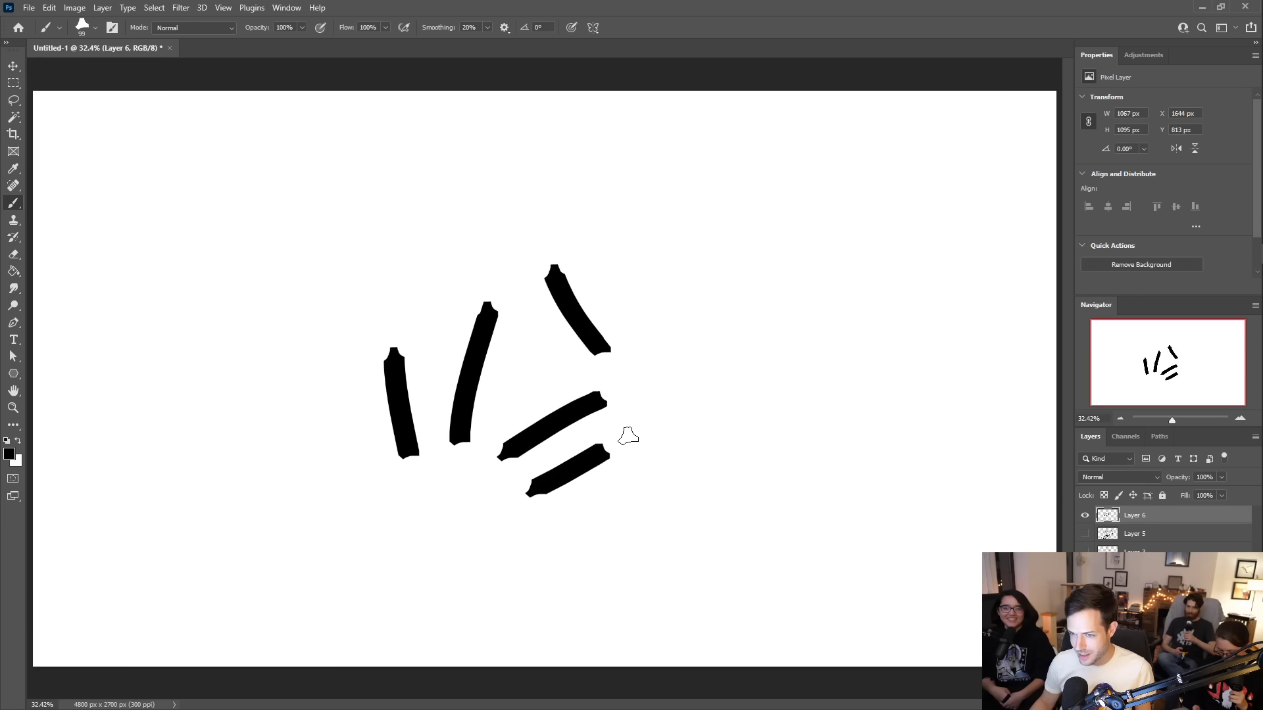
key(ctrl+z)
key(ctrl+z)
key(ctrl+z)
key(ctrl+z)
key(ctrl+z)
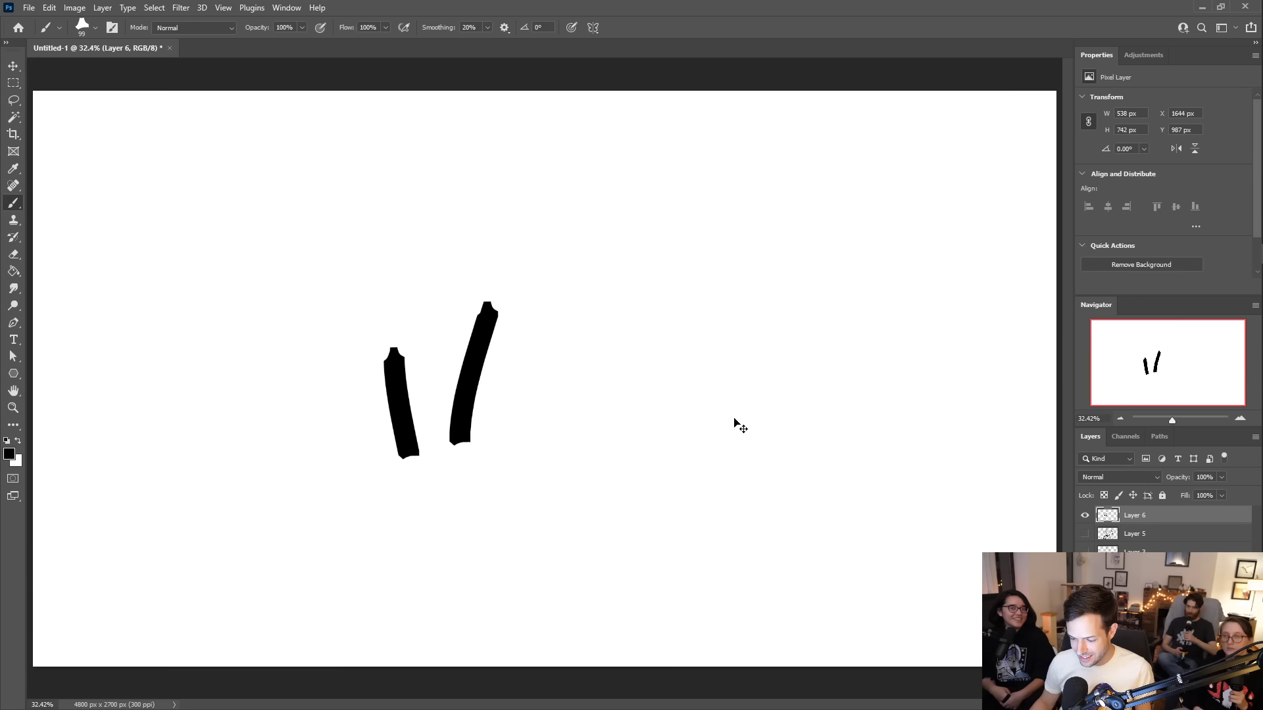
- Try the plaski zmaz brush with one long winding ribbon stroke and undo it
click(95, 28)
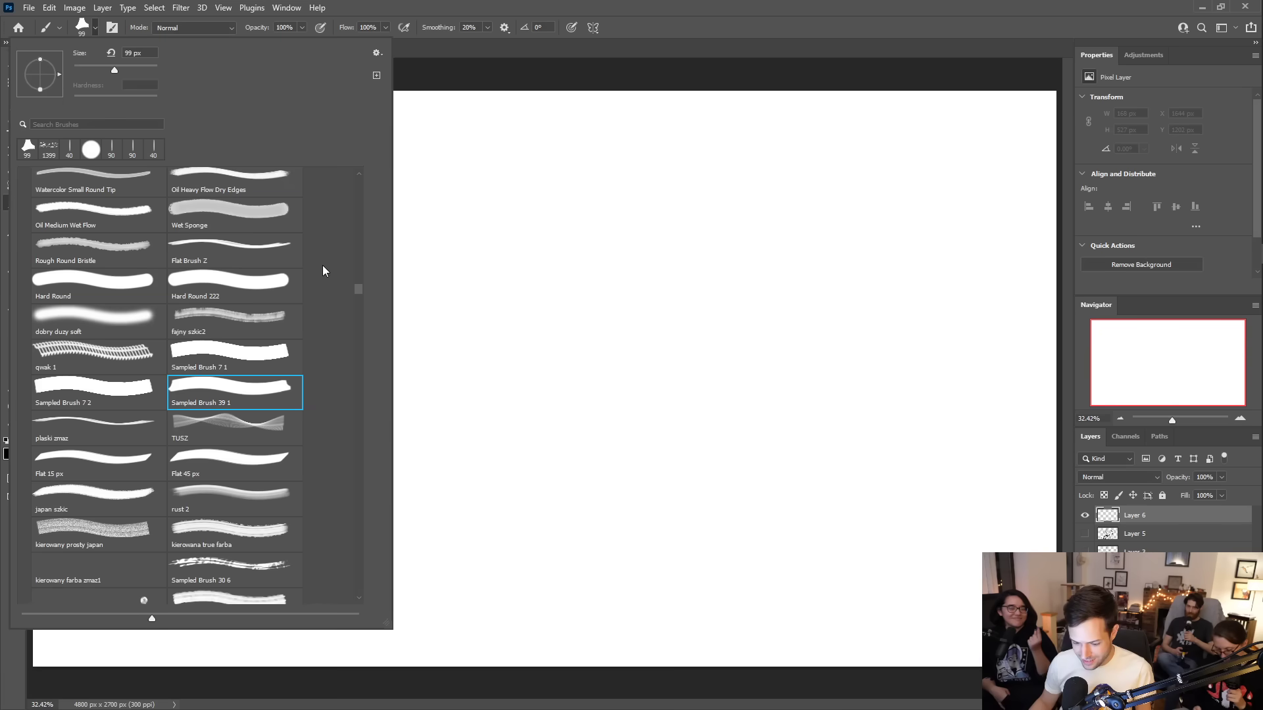
click(72, 429)
mouse_move(550, 306)
mouse_down()
mouse_move(630, 390)
mouse_move(451, 341)
mouse_move(454, 245)
mouse_move(338, 283)
mouse_move(369, 401)
mouse_up()
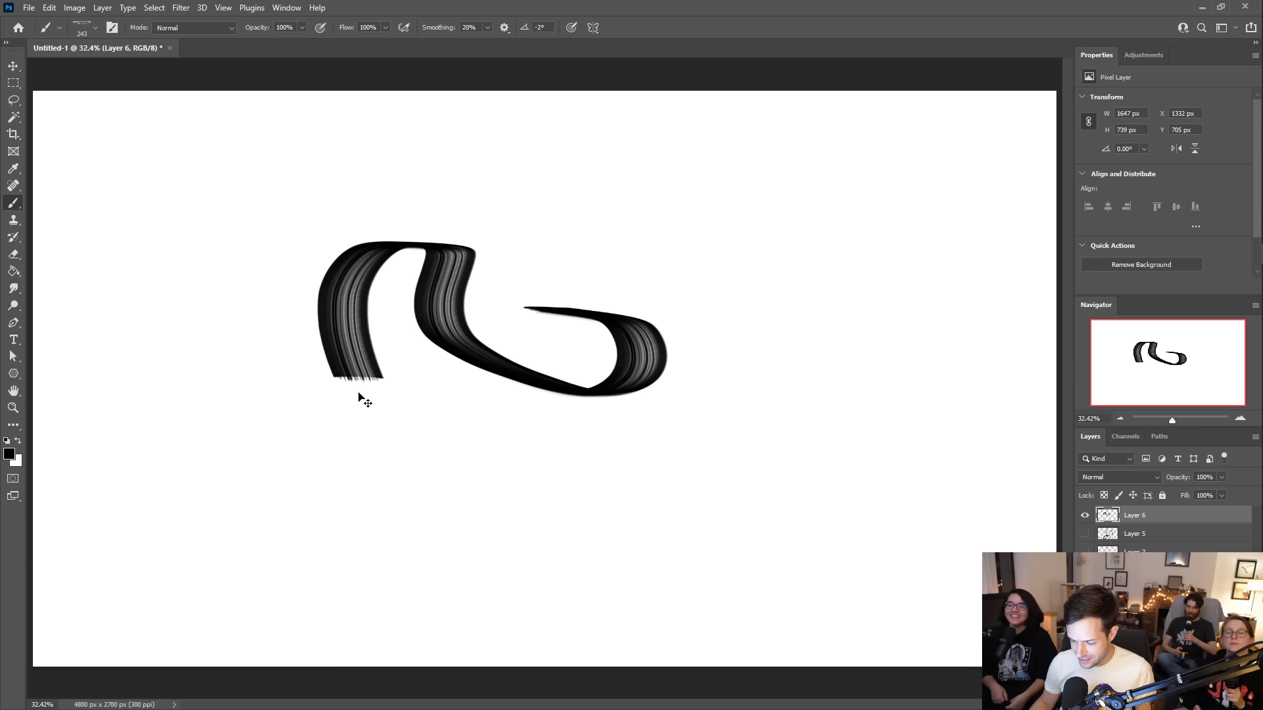
key(ctrl+z)
- Switch to the japan szkic brush preset, test it with one thick curved stroke and undo the stroke
click(95, 27)
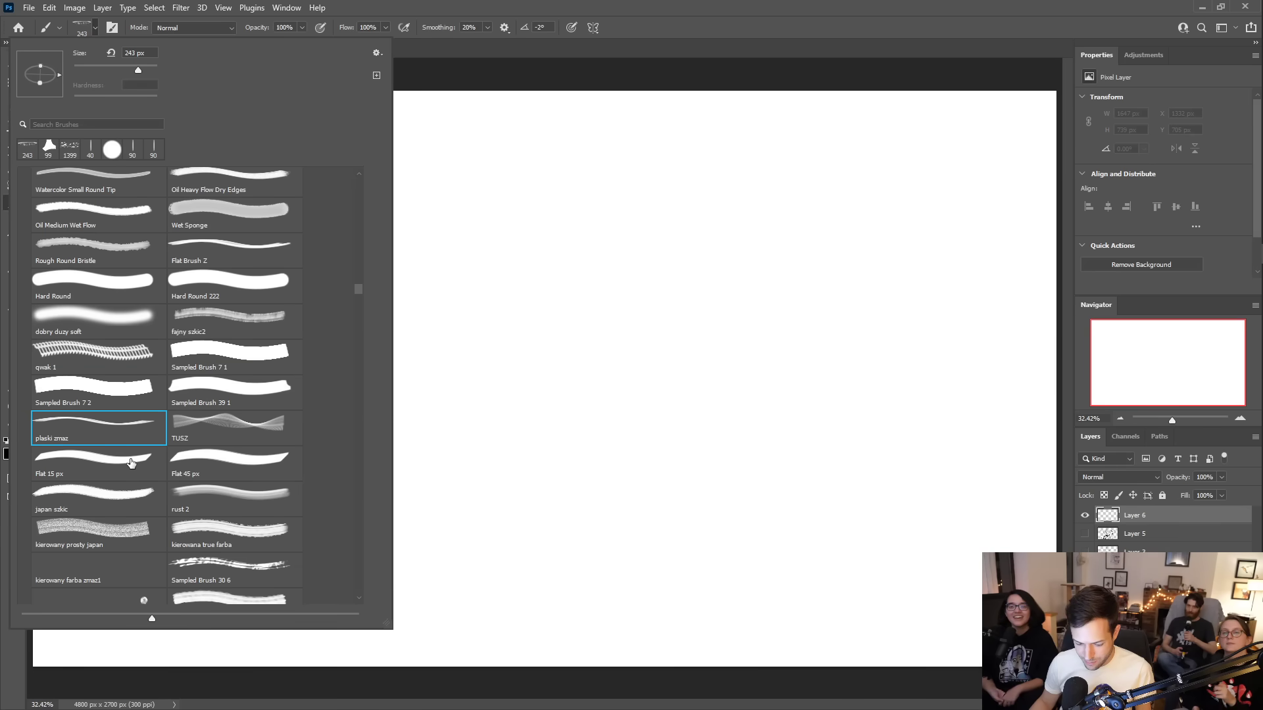
click(99, 499)
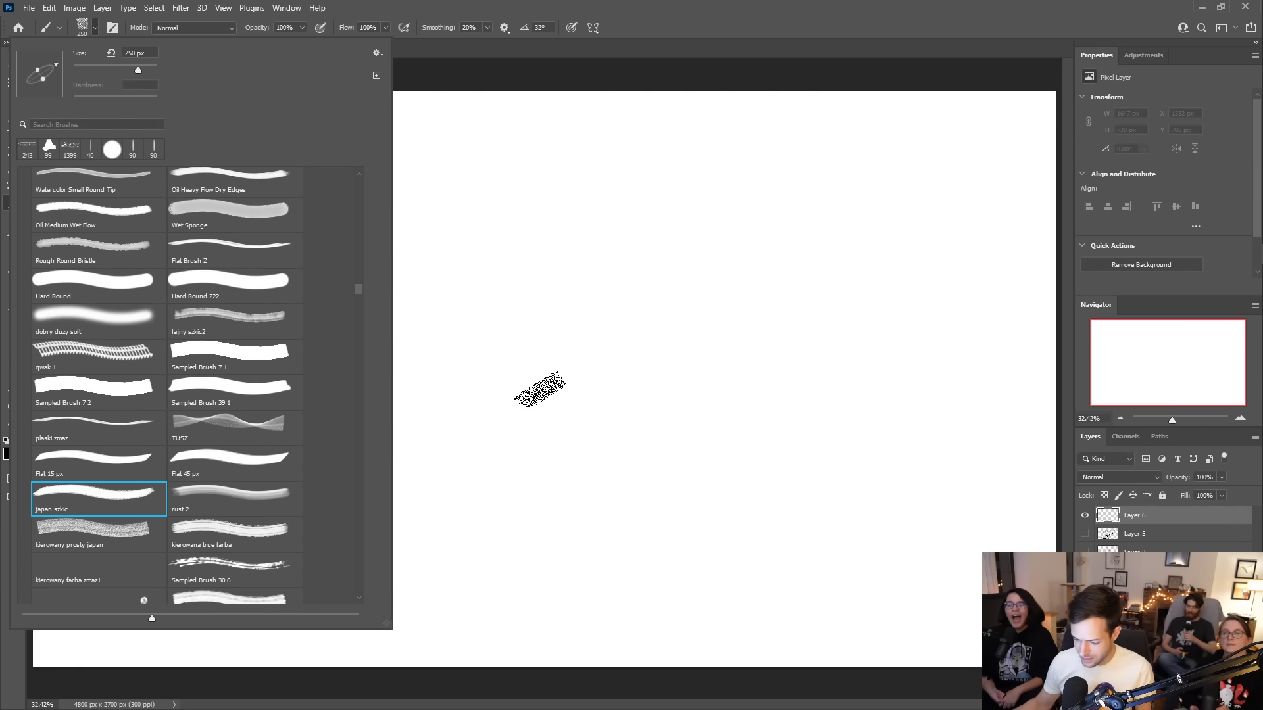
click(582, 306)
drag(579, 309, 704, 434)
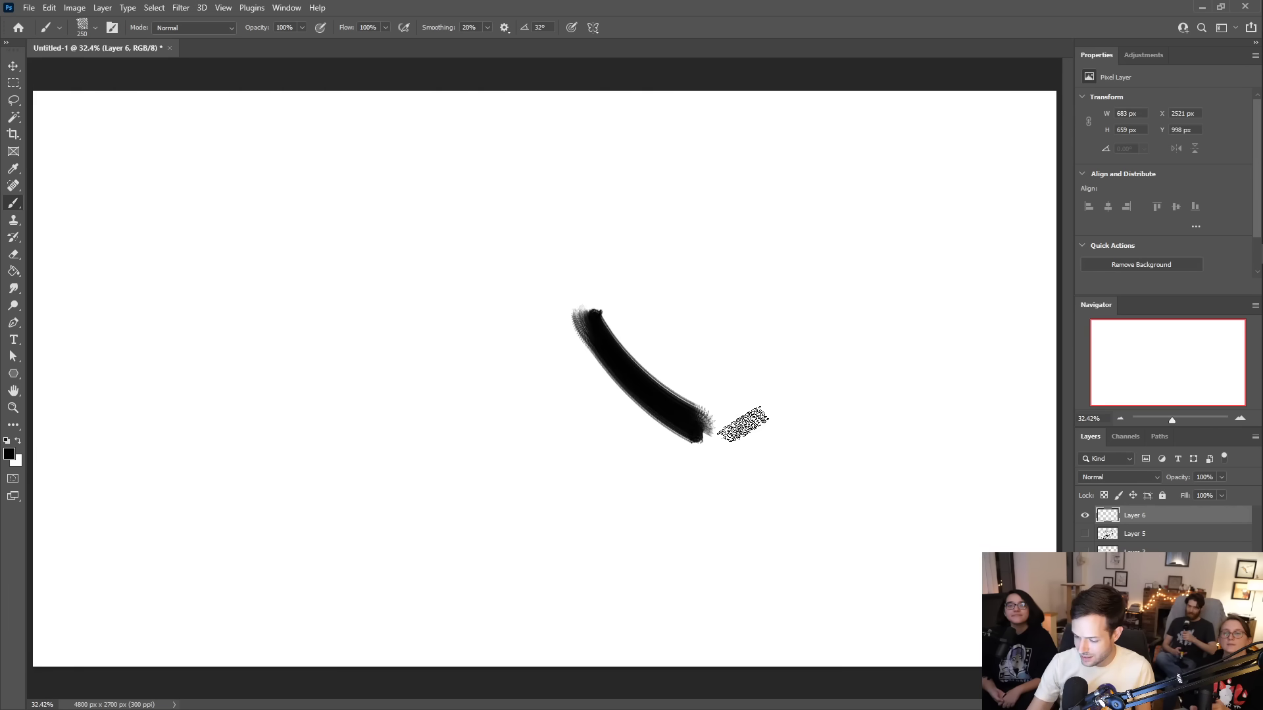
key(ctrl+z)
- Compare the brush at sizes 40 and 500 by drawing an S-shaped stroke with each, and undo both strokes
key(bracketleft)
key(bracketleft)
key(bracketleft)
key(bracketleft)
key(bracketleft)
key(bracketleft)
key(bracketleft)
key(bracketleft)
key(bracketleft)
key(bracketleft)
key(bracketleft)
key(bracketleft)
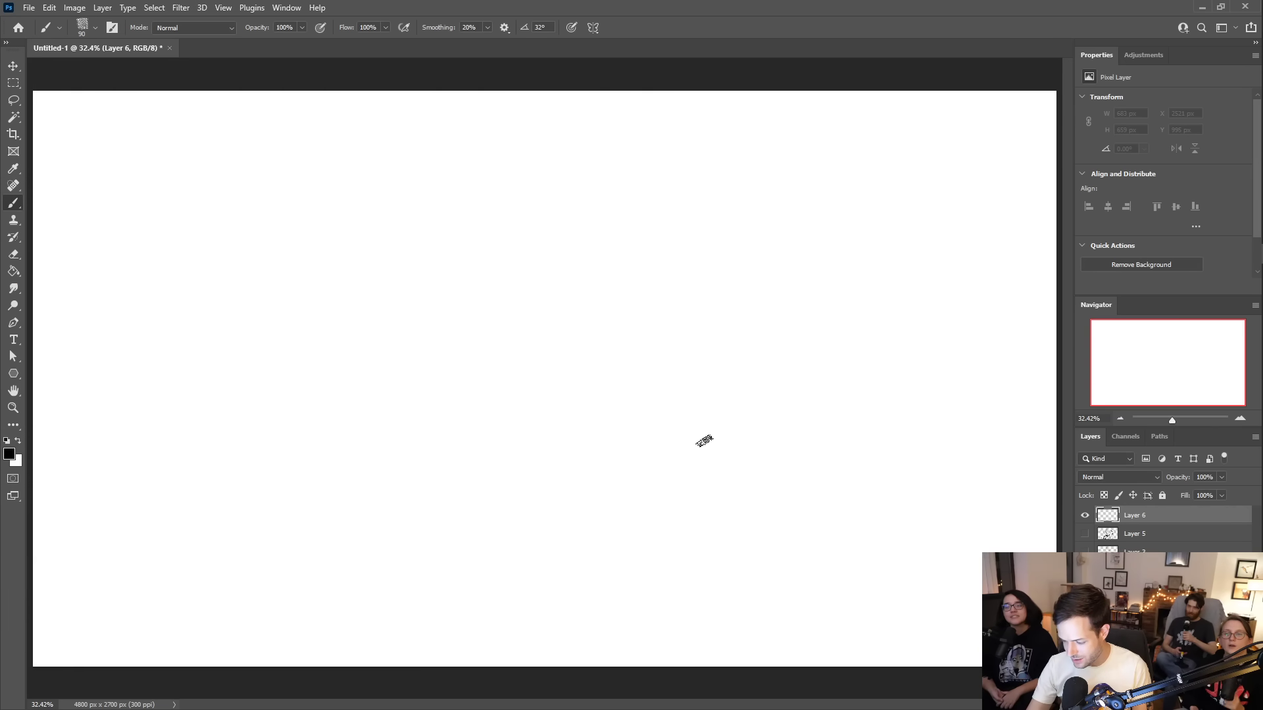
mouse_move(634, 419)
mouse_down()
mouse_move(718, 444)
mouse_move(735, 419)
mouse_move(715, 348)
mouse_move(663, 289)
mouse_move(745, 299)
mouse_move(760, 372)
mouse_up()
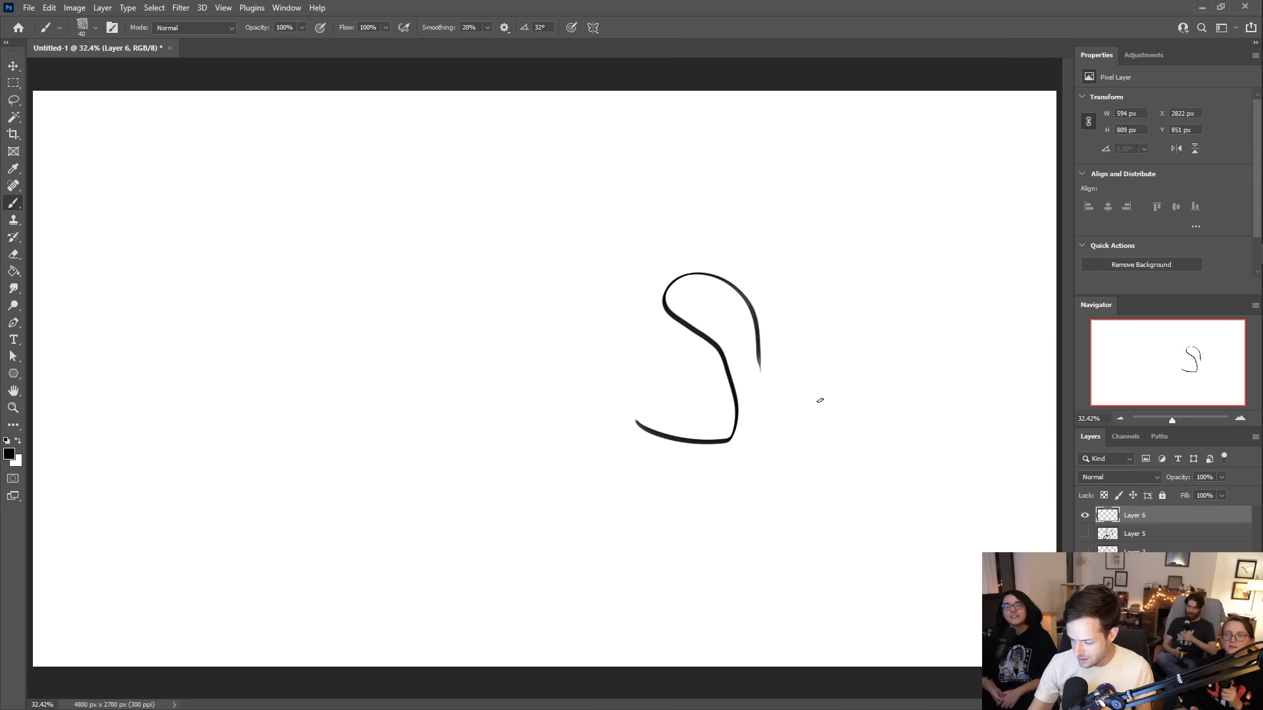
key(bracketright)
key(bracketright)
key(bracketright)
key(bracketright)
key(bracketright)
key(bracketright)
key(bracketright)
key(bracketright)
key(bracketright)
key(bracketright)
key(bracketright)
key(bracketright)
key(bracketright)
key(bracketright)
mouse_move(290, 381)
mouse_down()
mouse_move(315, 437)
mouse_move(485, 390)
mouse_move(310, 225)
mouse_move(512, 211)
mouse_move(535, 464)
mouse_move(576, 550)
mouse_up()
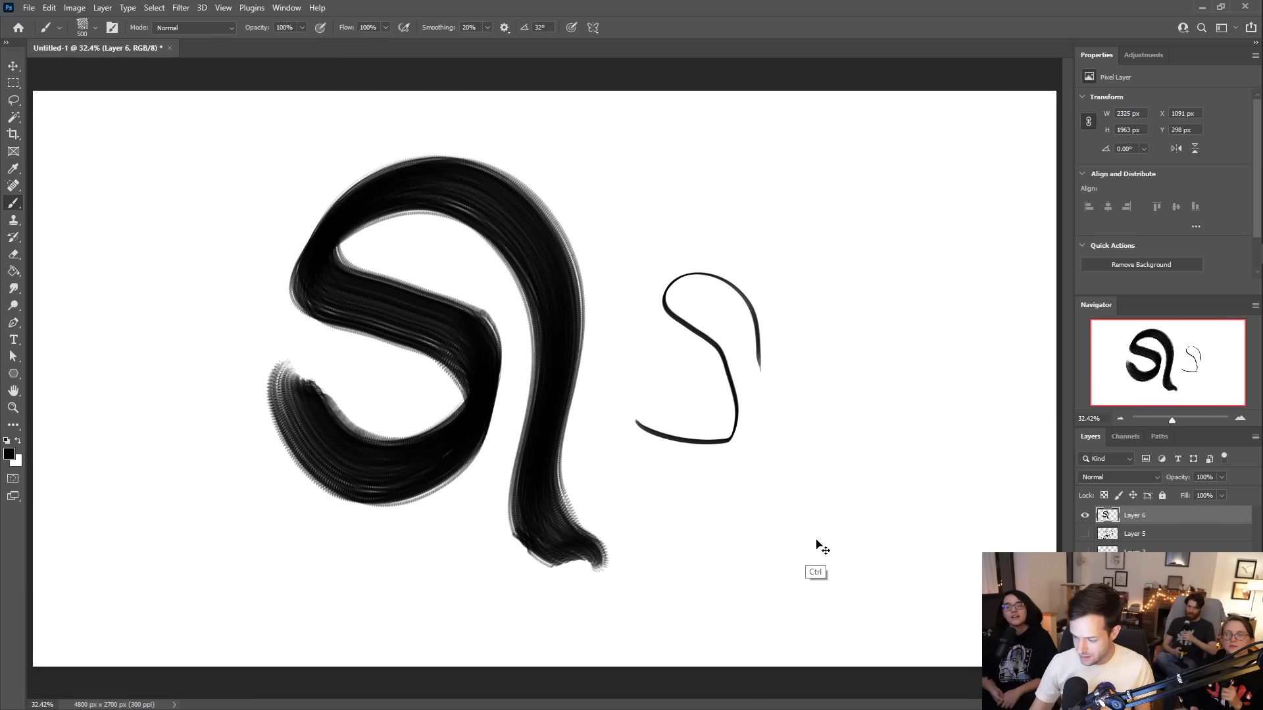
key(ctrl+z)
key(ctrl+z)
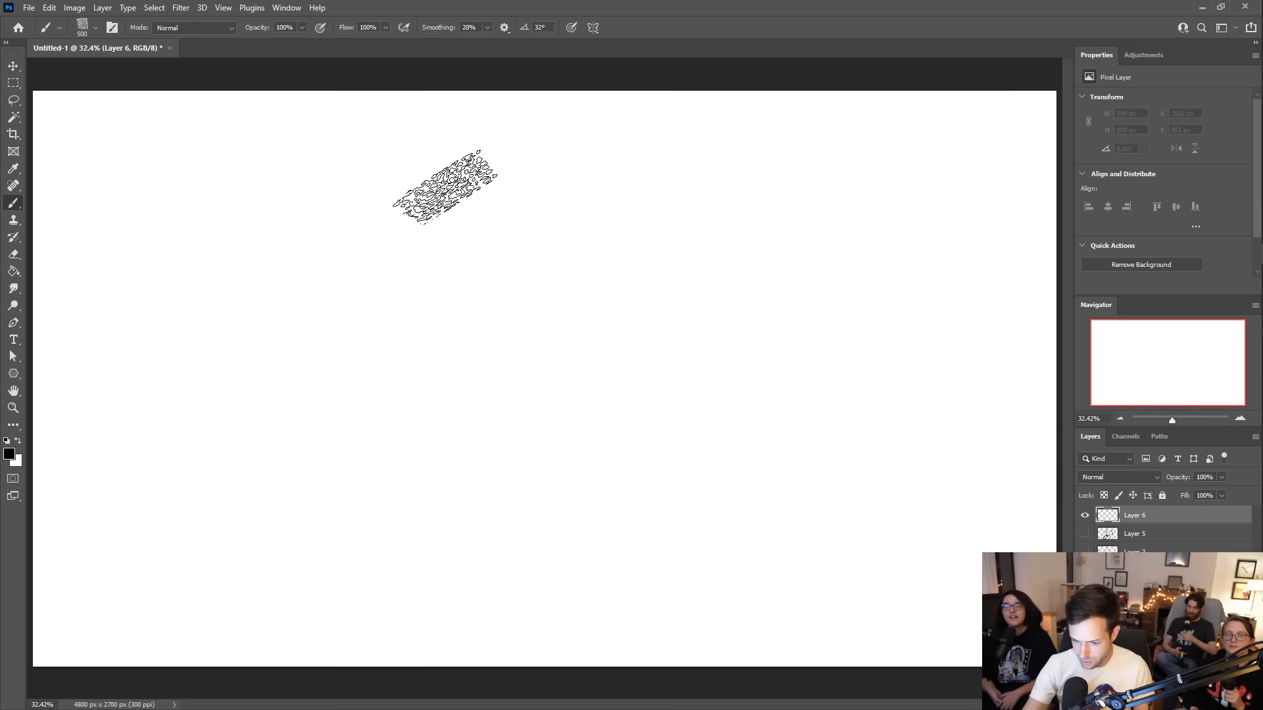
- Turn on pen pressure for opacity and reduce the brush size to 60, undoing the small test marks
click(321, 28)
key(bracketleft)
key(bracketleft)
key(bracketleft)
key(bracketleft)
key(bracketleft)
key(bracketleft)
key(bracketleft)
key(bracketleft)
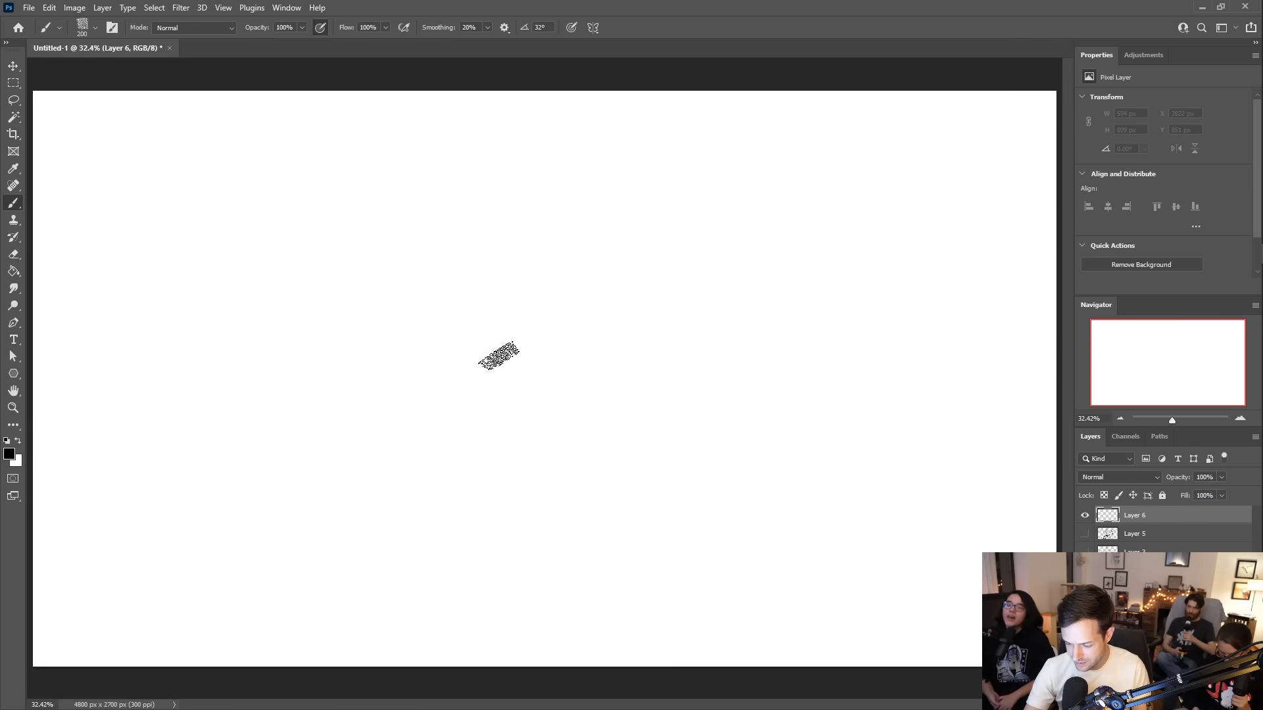
mouse_move(505, 393)
mouse_down()
mouse_move(512, 332)
mouse_move(546, 290)
mouse_move(551, 408)
mouse_up()
key(ctrl+z)
key(ctrl+z)
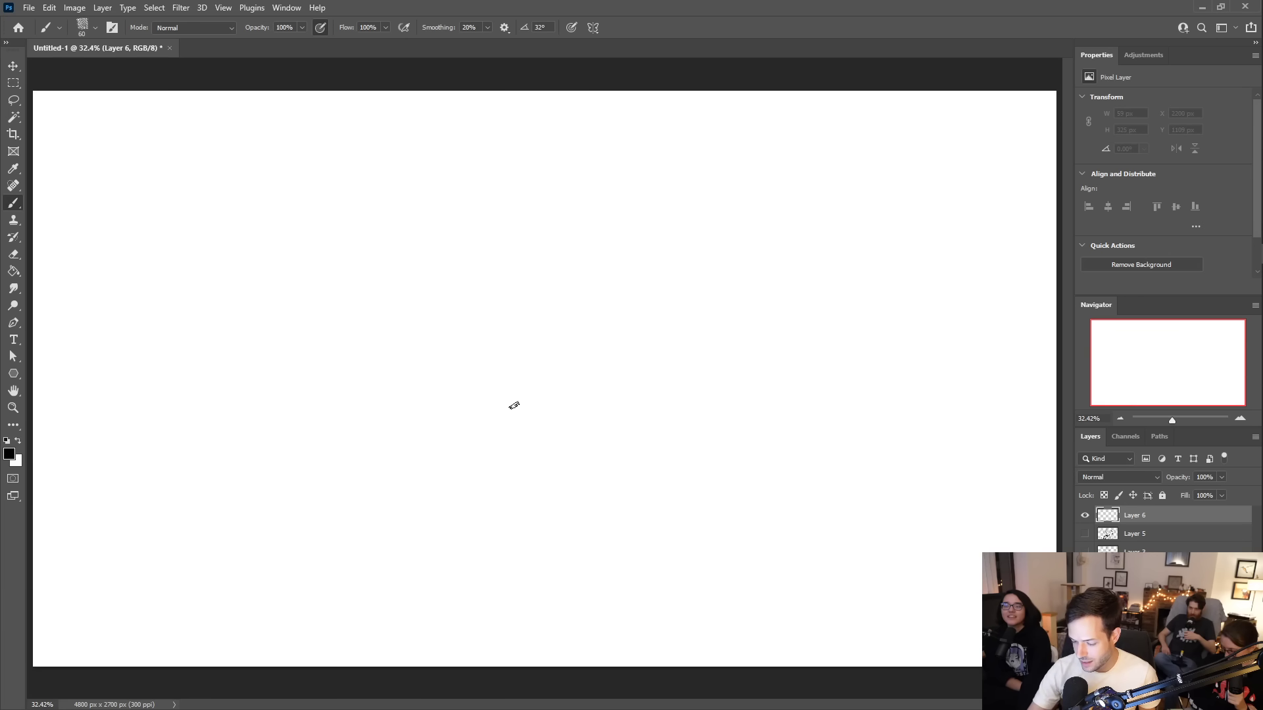
- Try light curved outline strokes for a new shape near the canvas centre and undo them
drag(545, 407, 464, 386)
key(ctrl+z)
mouse_move(536, 408)
mouse_down()
mouse_move(448, 408)
mouse_move(403, 320)
mouse_up()
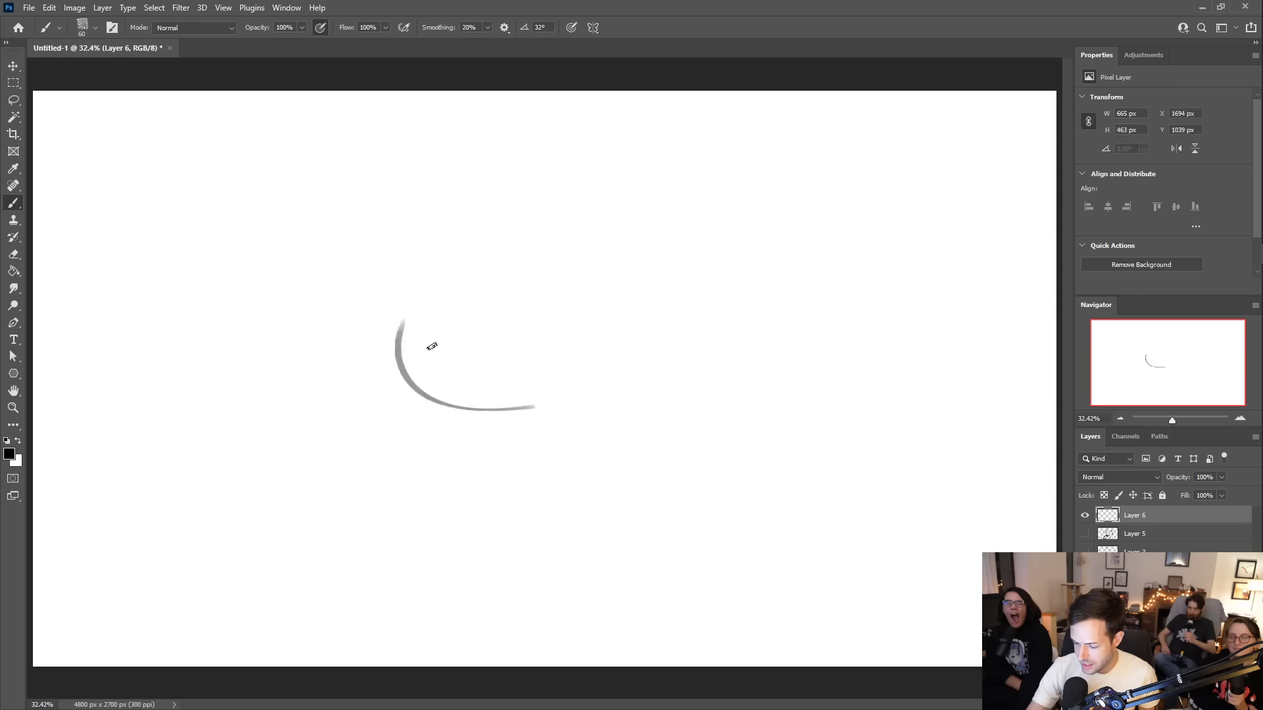
mouse_move(413, 383)
mouse_down()
mouse_move(409, 304)
mouse_move(502, 257)
mouse_move(598, 271)
mouse_up()
key(ctrl+z)
key(ctrl+z)
key(ctrl+z)
- Sketch a light rounded rectangle about 1242 px wide and 814 px tall, with a shallower rounded rectangle attached directly beneath it
mouse_move(546, 409)
mouse_down()
mouse_move(473, 411)
mouse_move(403, 358)
mouse_move(408, 304)
mouse_move(535, 245)
mouse_move(628, 253)
mouse_move(660, 282)
mouse_move(655, 401)
mouse_move(551, 414)
mouse_up()
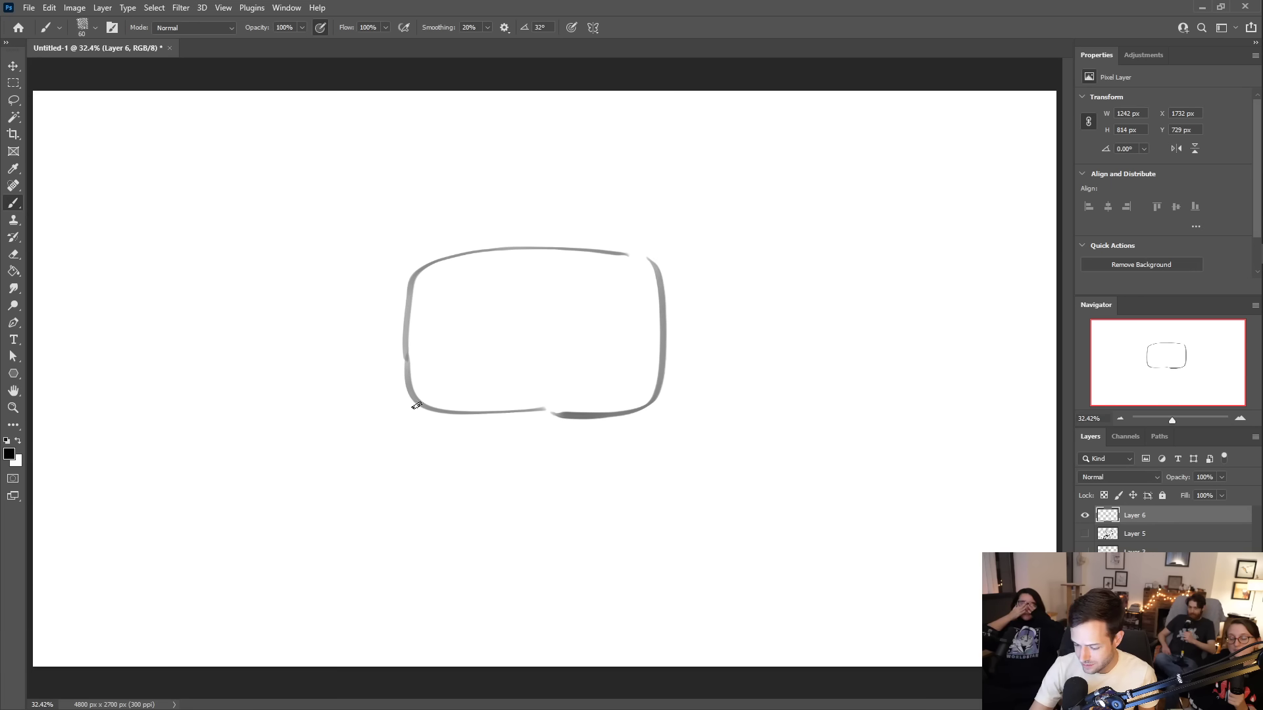
drag(419, 406, 397, 471)
key(ctrl+z)
mouse_move(421, 408)
mouse_down()
mouse_move(403, 437)
mouse_move(400, 493)
mouse_move(405, 436)
mouse_move(406, 492)
mouse_move(462, 515)
mouse_move(614, 513)
mouse_move(648, 489)
mouse_move(638, 412)
mouse_up()
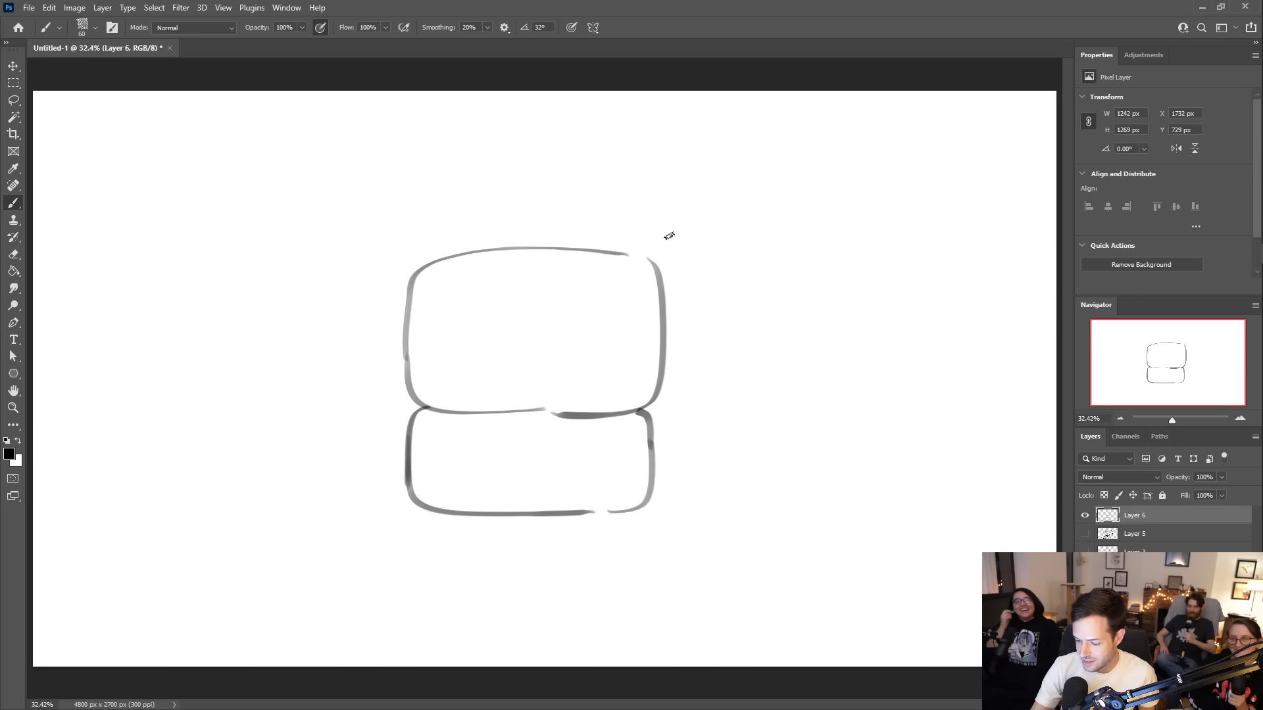
- Sketch small curved ears on both sides of the upper block, and a large nose with a slanted bridge, rounded tip and curled nostrils
mouse_move(662, 367)
mouse_down()
mouse_move(690, 358)
mouse_move(691, 332)
mouse_up()
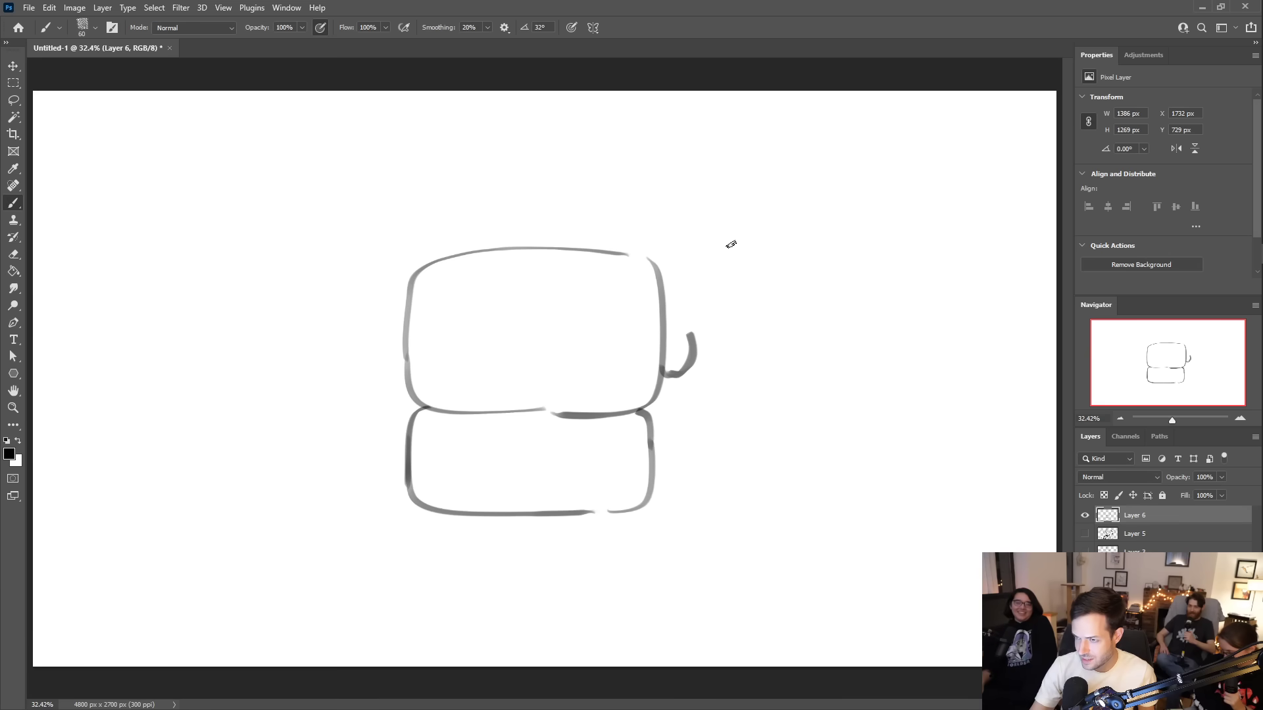
drag(400, 372, 382, 341)
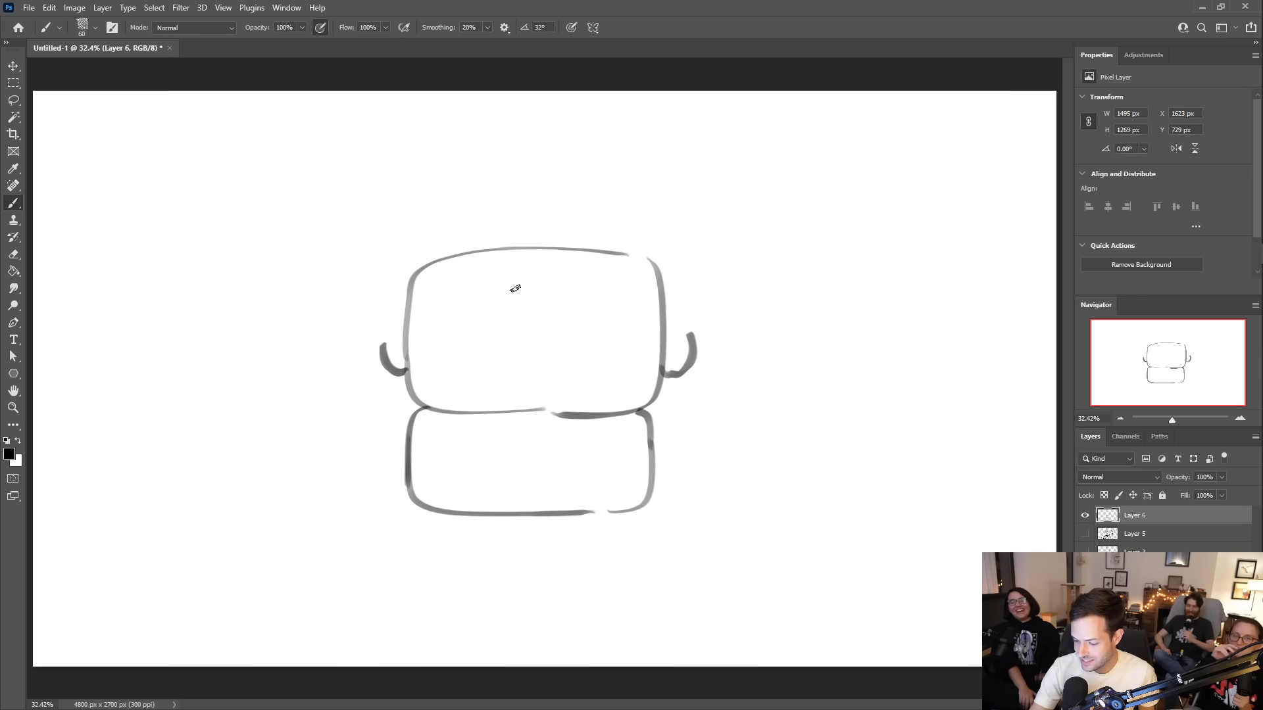
drag(511, 290, 488, 337)
key(ctrl+z)
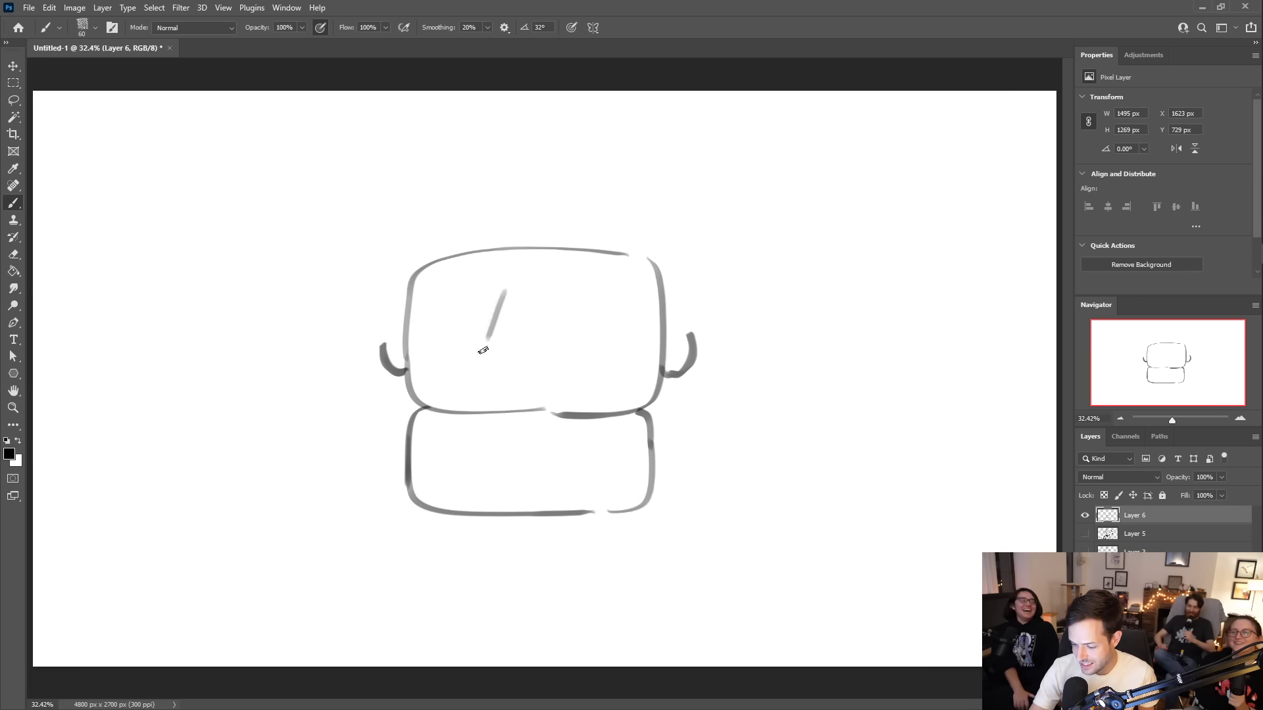
mouse_move(507, 287)
mouse_down()
mouse_move(472, 346)
mouse_move(482, 341)
mouse_move(474, 375)
mouse_move(527, 360)
mouse_up()
key(ctrl+z)
key(ctrl+z)
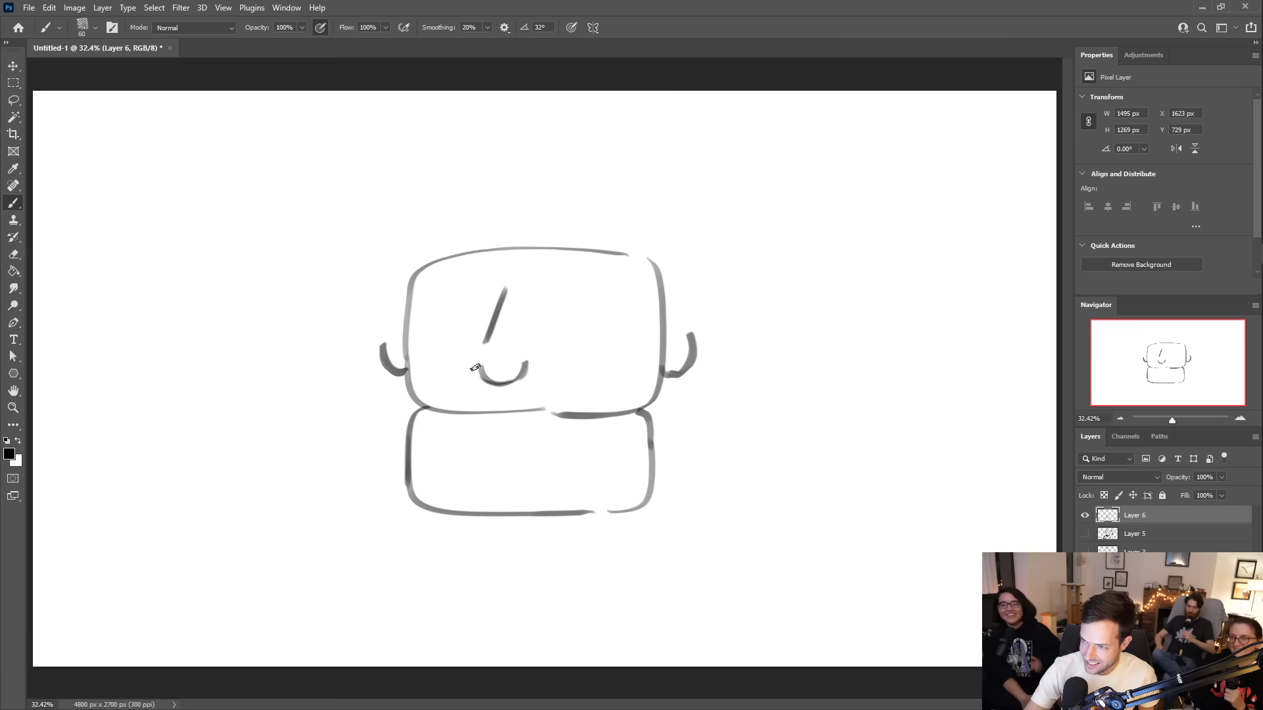
mouse_move(483, 366)
mouse_down()
mouse_move(455, 350)
mouse_move(494, 336)
mouse_move(528, 368)
mouse_move(544, 367)
mouse_move(547, 338)
mouse_up()
key(ctrl+z)
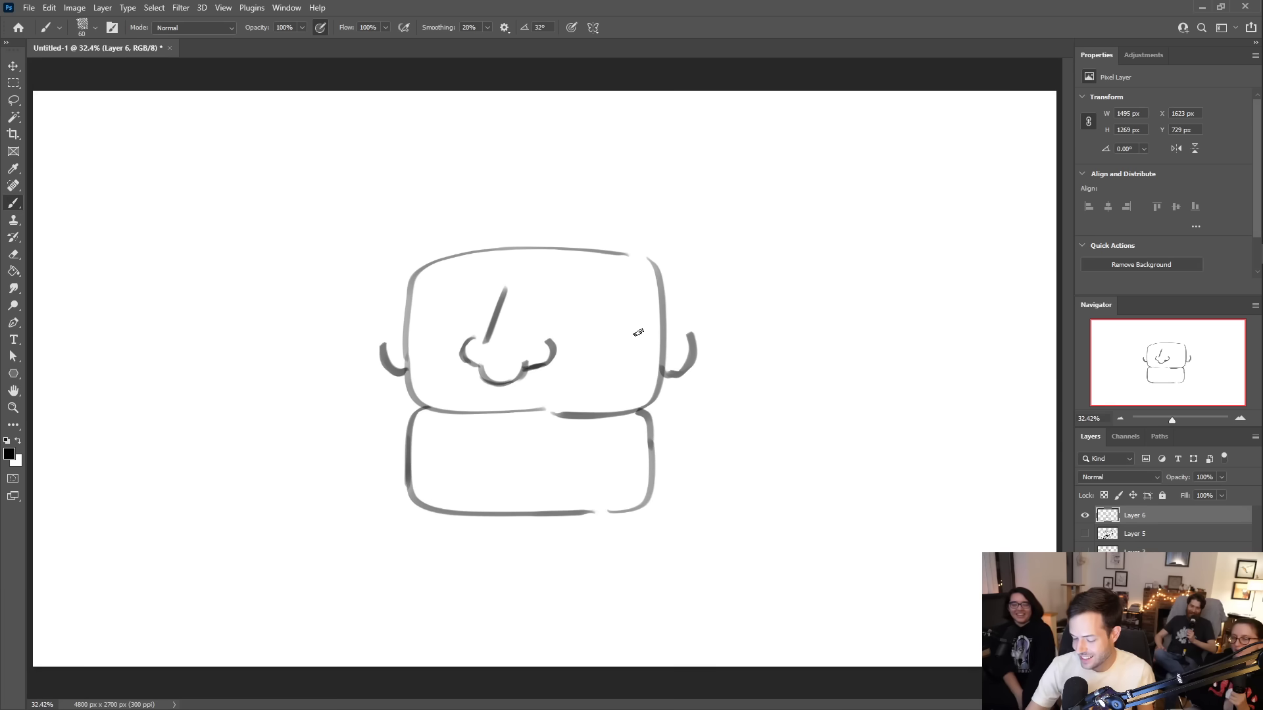
- Erase the middle of the line dividing head and body, and draw a wide rounded chin dipping into the lower block
key(e)
mouse_move(562, 412)
mouse_down()
mouse_move(436, 403)
mouse_move(476, 427)
mouse_move(543, 423)
mouse_up()
key(b)
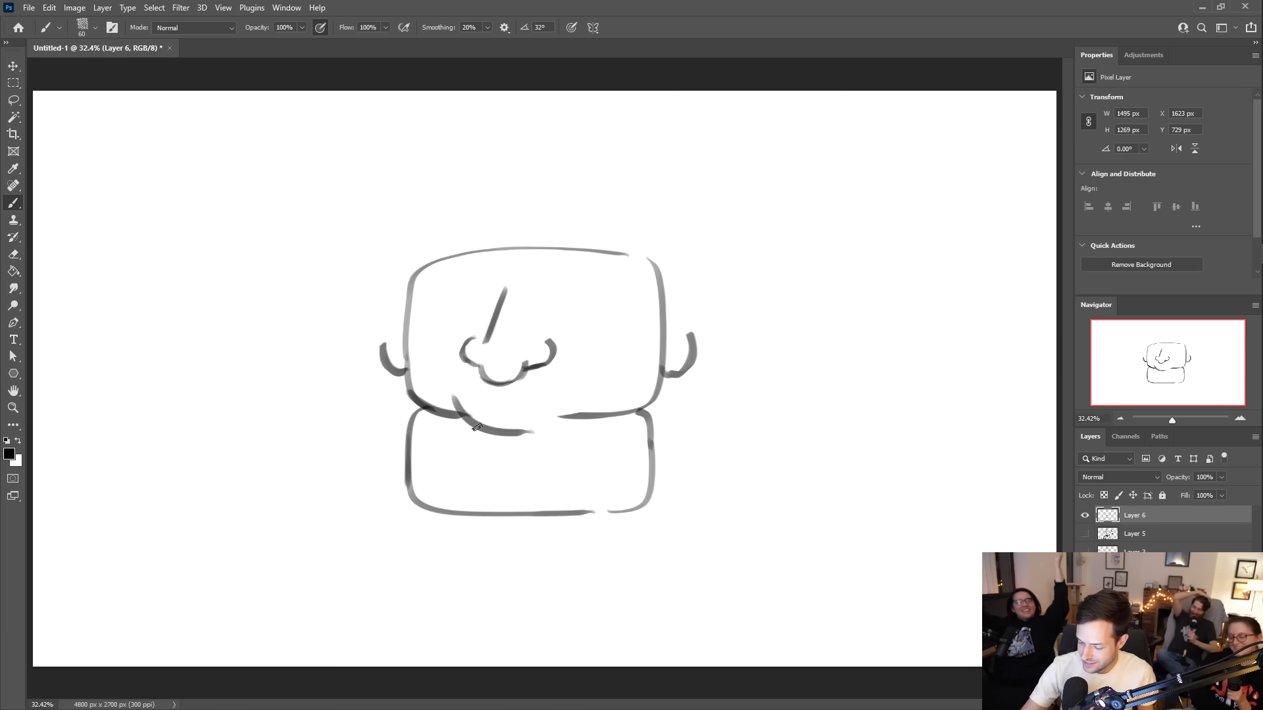
key(e)
key(b)
mouse_move(480, 428)
mouse_down()
mouse_move(543, 430)
mouse_move(579, 402)
mouse_up()
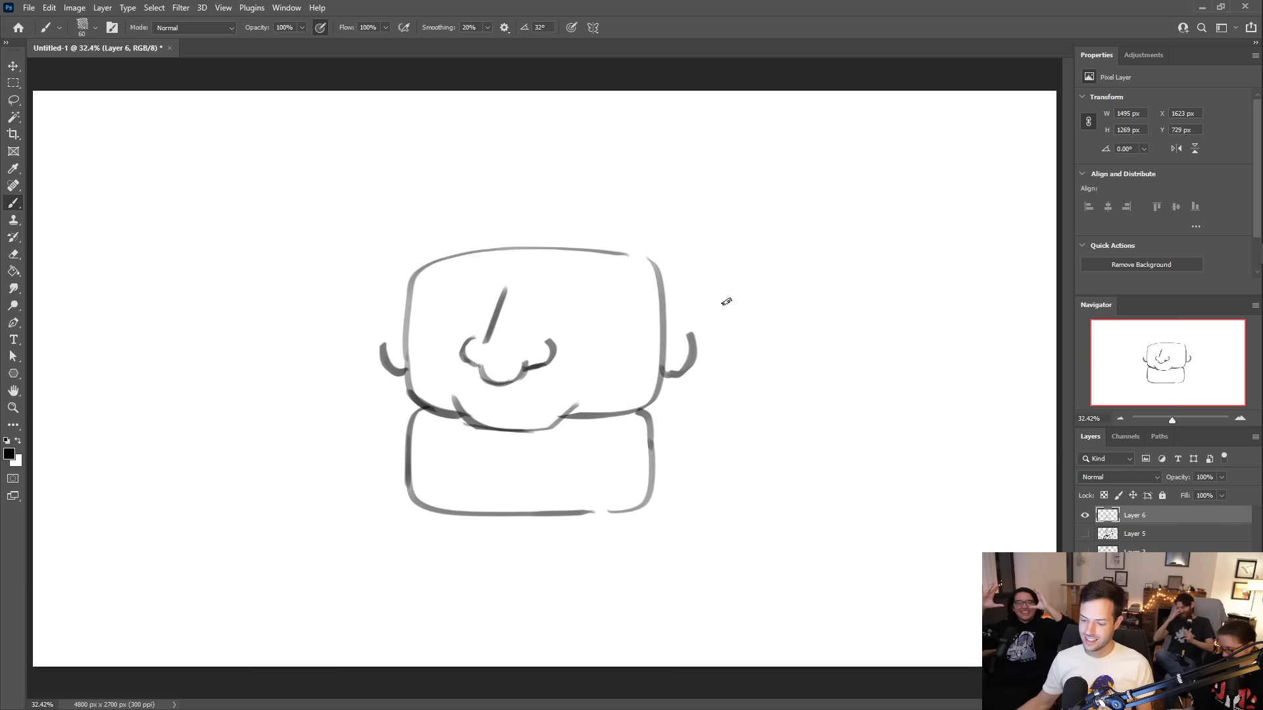
- Draw two short horizontal dashes as narrow eyes and a slightly wavy closed mouth between the nose and chin
drag(435, 314, 437, 318)
key(ctrl+z)
mouse_move(470, 315)
mouse_down()
mouse_move(449, 315)
mouse_move(471, 316)
mouse_up()
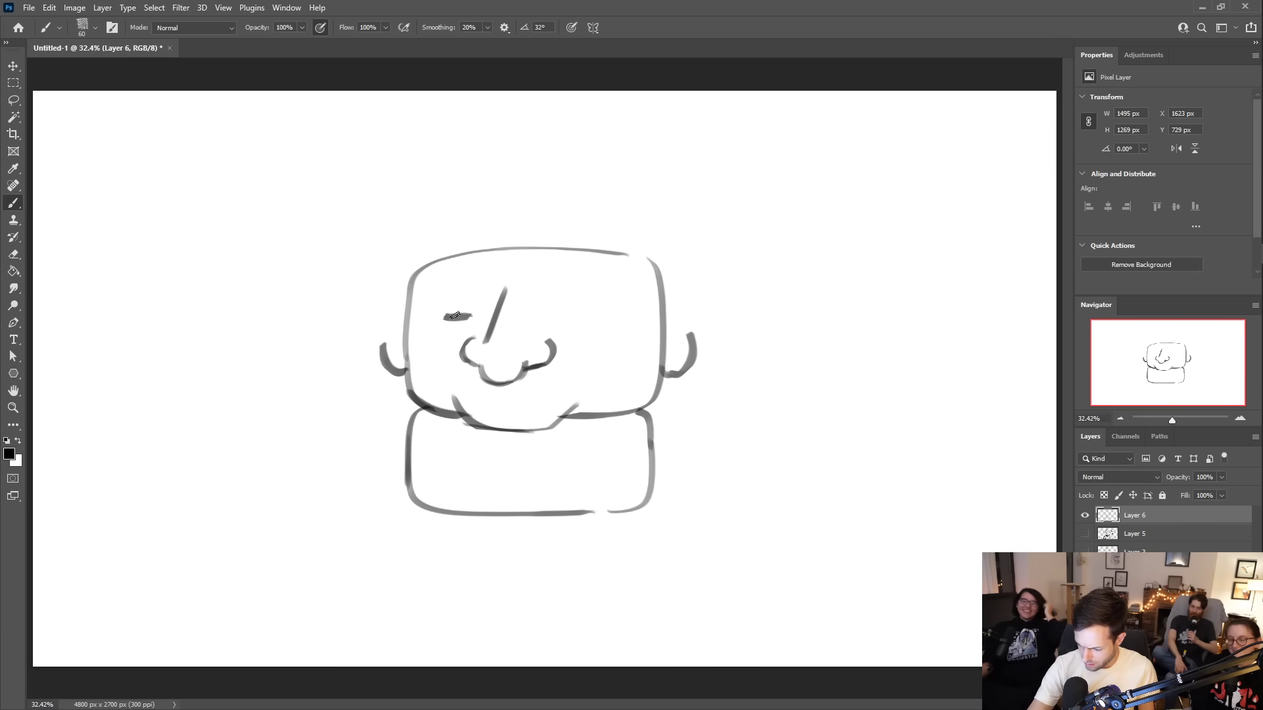
mouse_move(601, 315)
mouse_down()
mouse_move(564, 319)
mouse_move(599, 315)
mouse_up()
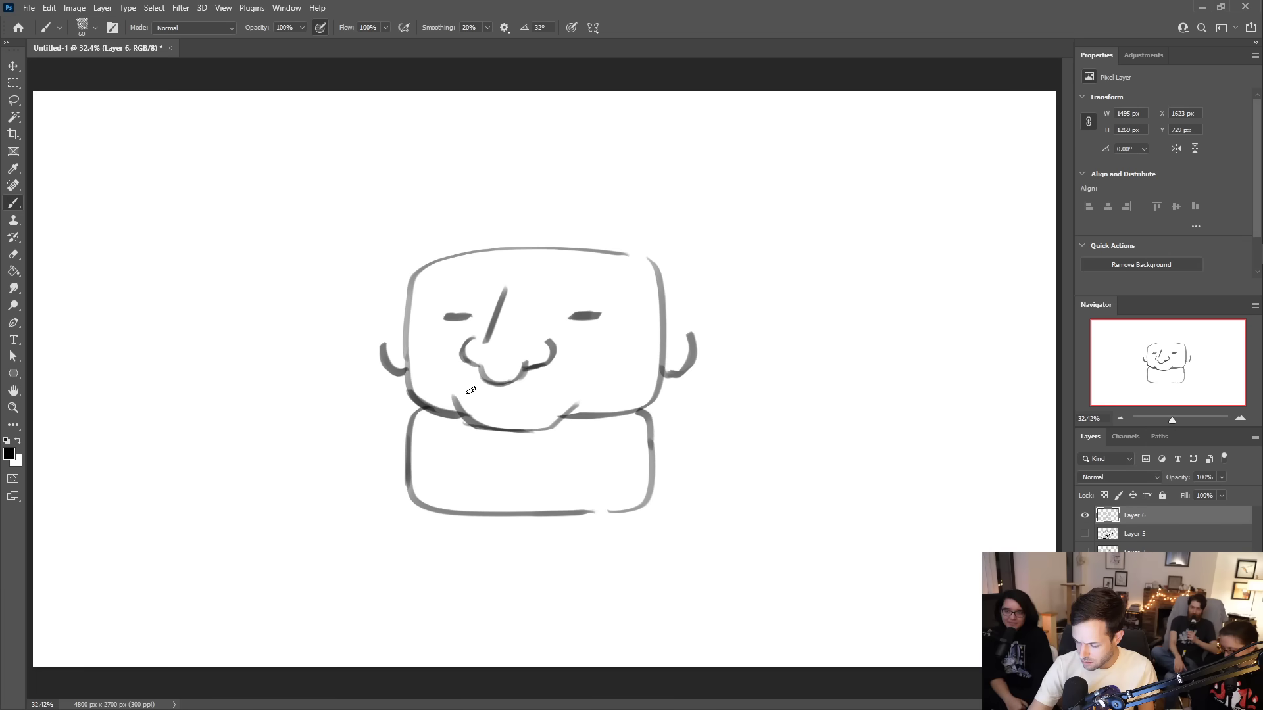
drag(476, 388, 564, 382)
key(ctrl+z)
key(ctrl+z)
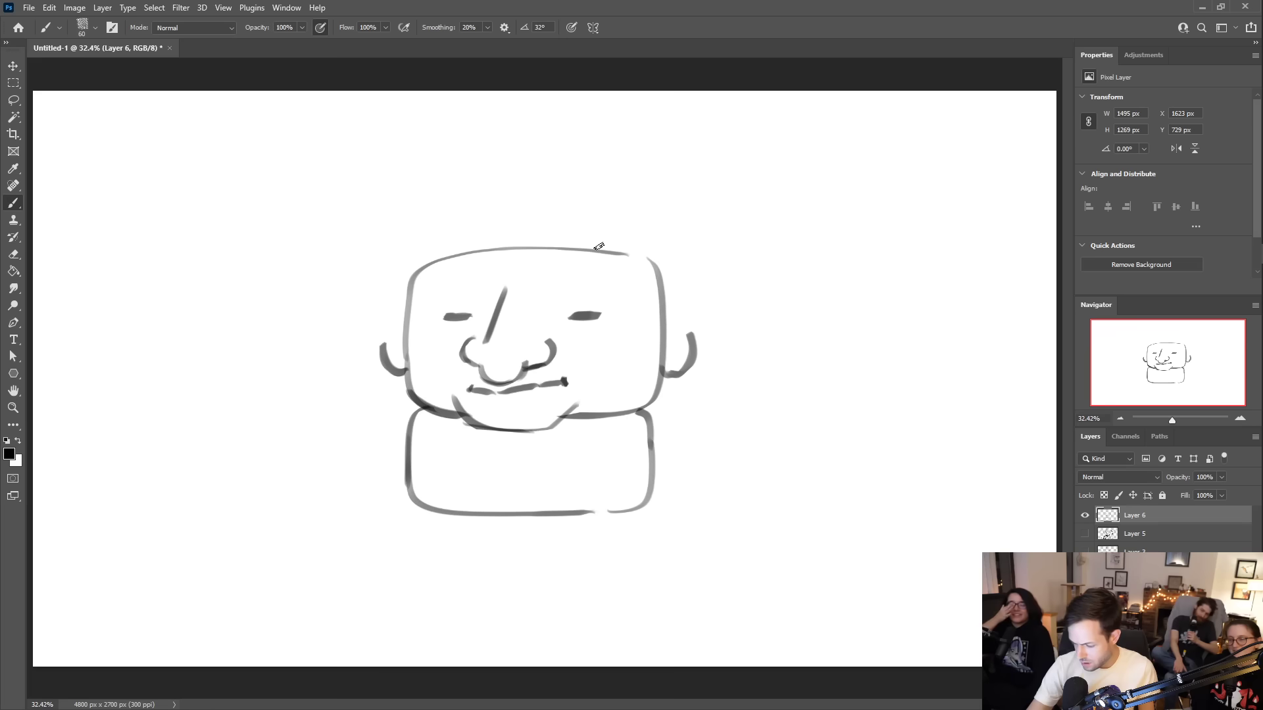
- Add a light curved bag under each eye and a short, thick dark eyebrow above each one
drag(567, 320, 595, 323)
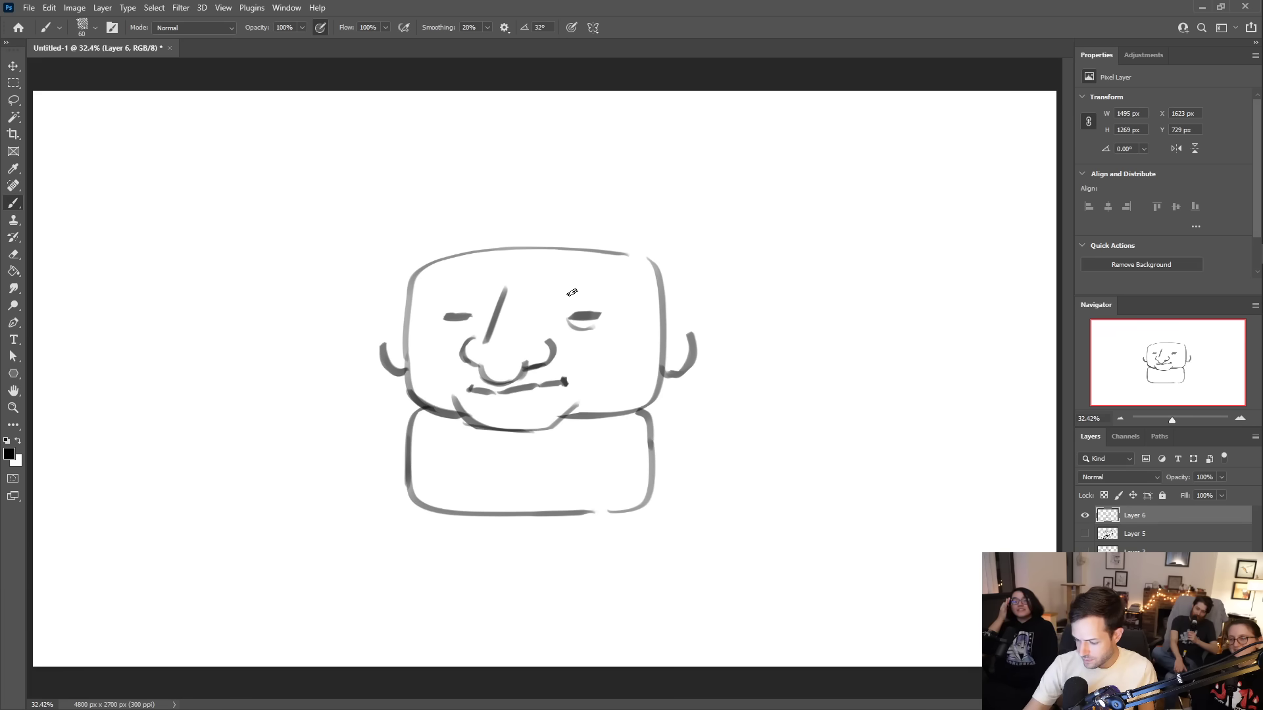
drag(441, 324, 470, 325)
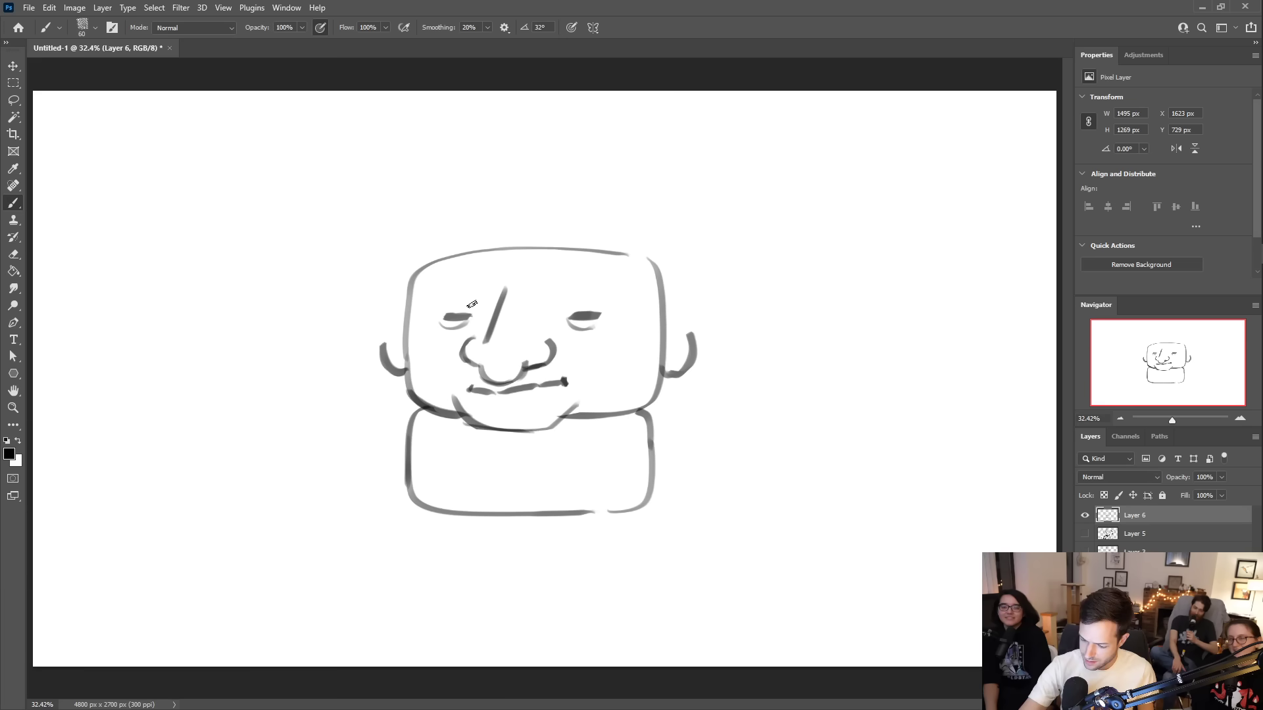
mouse_move(452, 296)
mouse_down()
mouse_move(476, 302)
mouse_move(461, 300)
mouse_up()
mouse_move(577, 297)
mouse_down()
mouse_move(566, 300)
mouse_move(595, 294)
mouse_up()
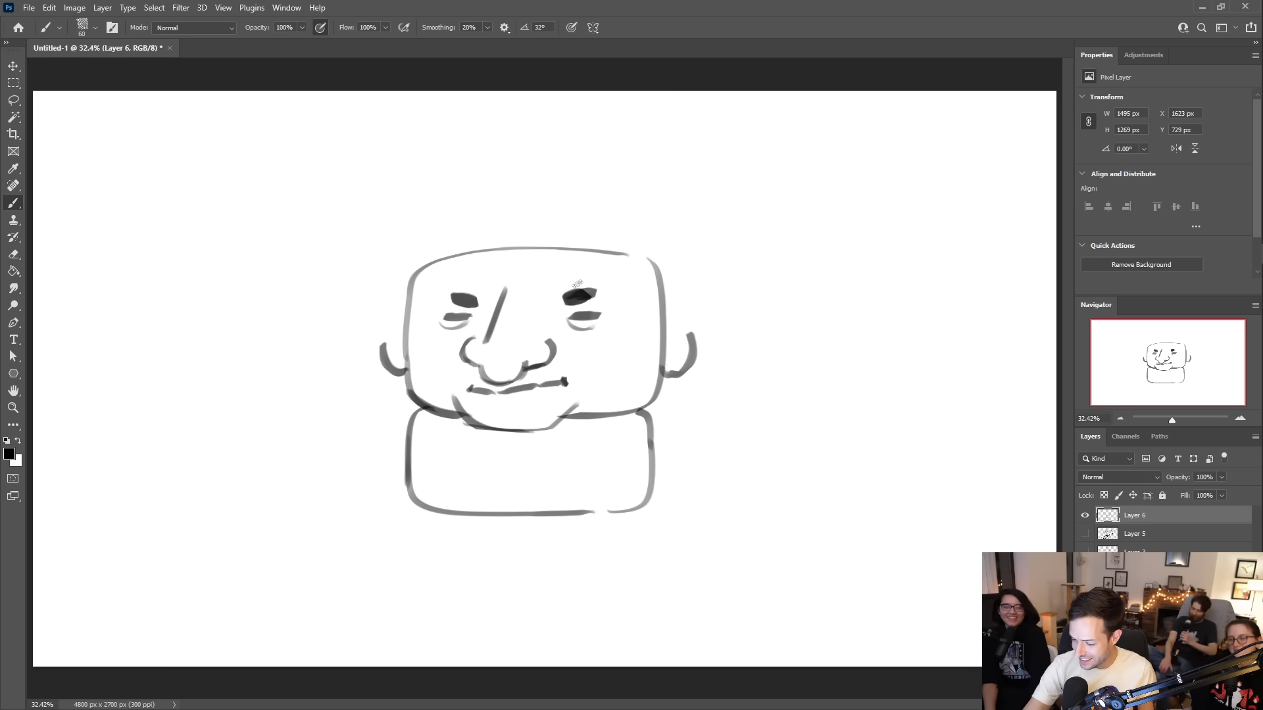
mouse_move(460, 299)
mouse_down()
mouse_move(449, 297)
mouse_move(461, 294)
mouse_up()
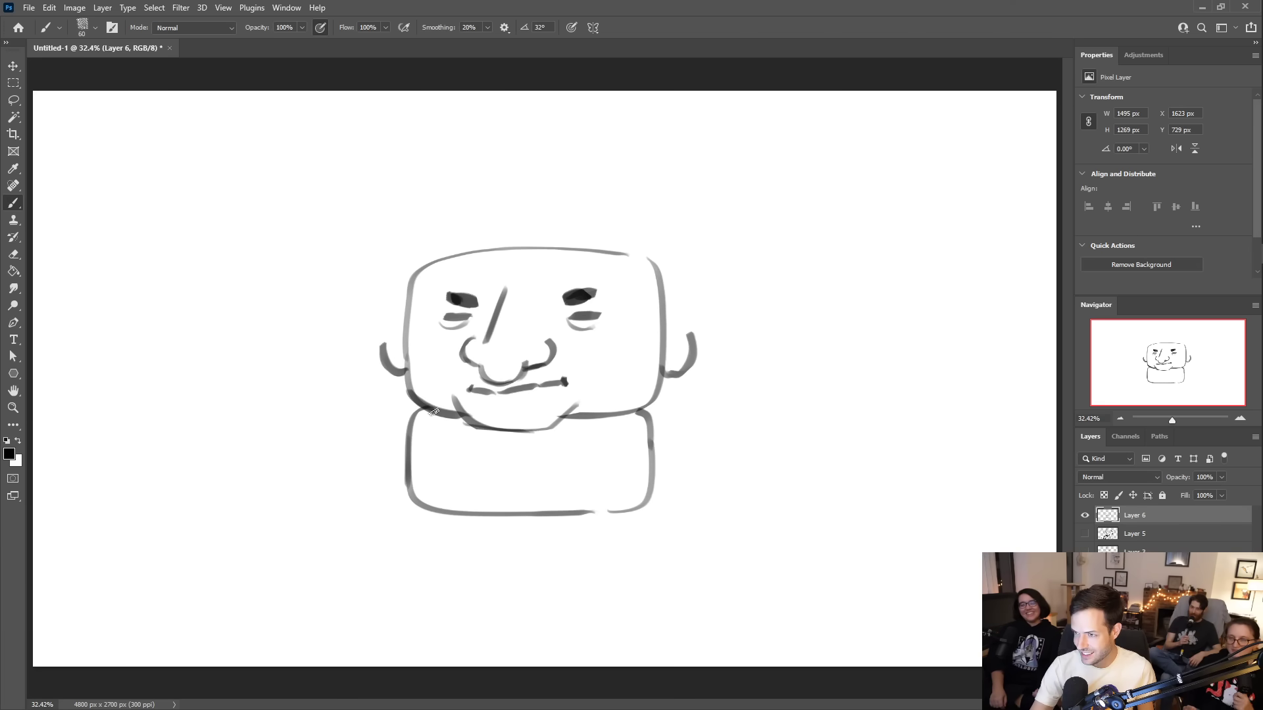
- Draw a V-shaped scarf edge from both sides of the neck down to a point on the chest
drag(431, 406, 470, 470)
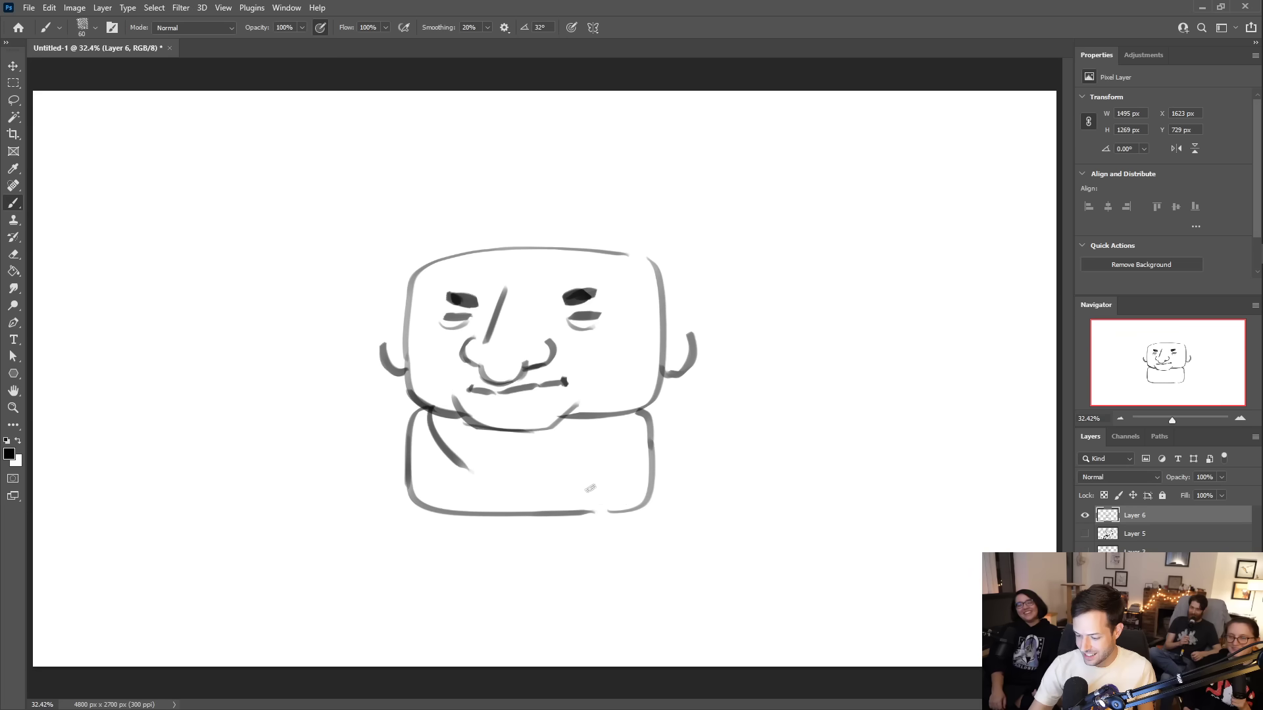
mouse_move(426, 405)
mouse_down()
mouse_move(521, 490)
mouse_move(592, 441)
mouse_up()
key(ctrl+z)
mouse_move(495, 487)
mouse_down()
mouse_move(612, 441)
mouse_move(639, 393)
mouse_up()
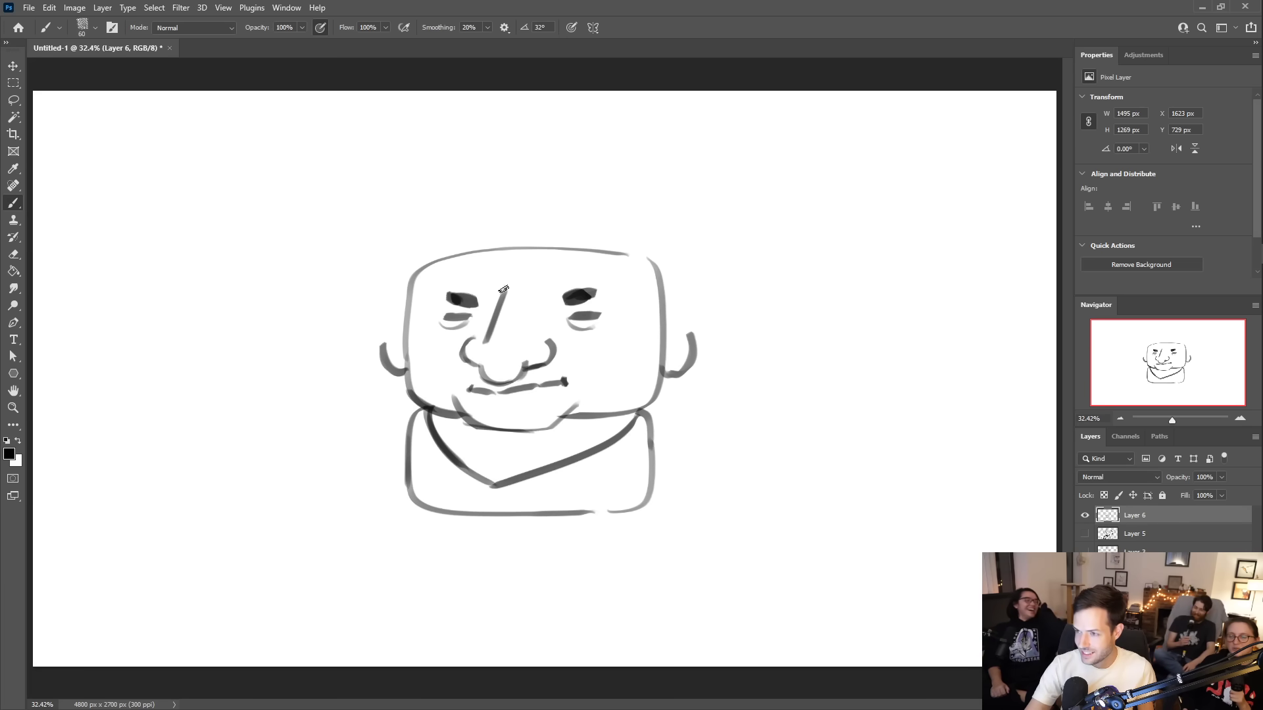
- Replace the head's rounded top with a V-shaped line dipping to the nose bridge, and add light detail lines around the nose
drag(504, 290, 428, 262)
mouse_move(505, 289)
mouse_down()
mouse_move(665, 258)
mouse_move(663, 272)
mouse_up()
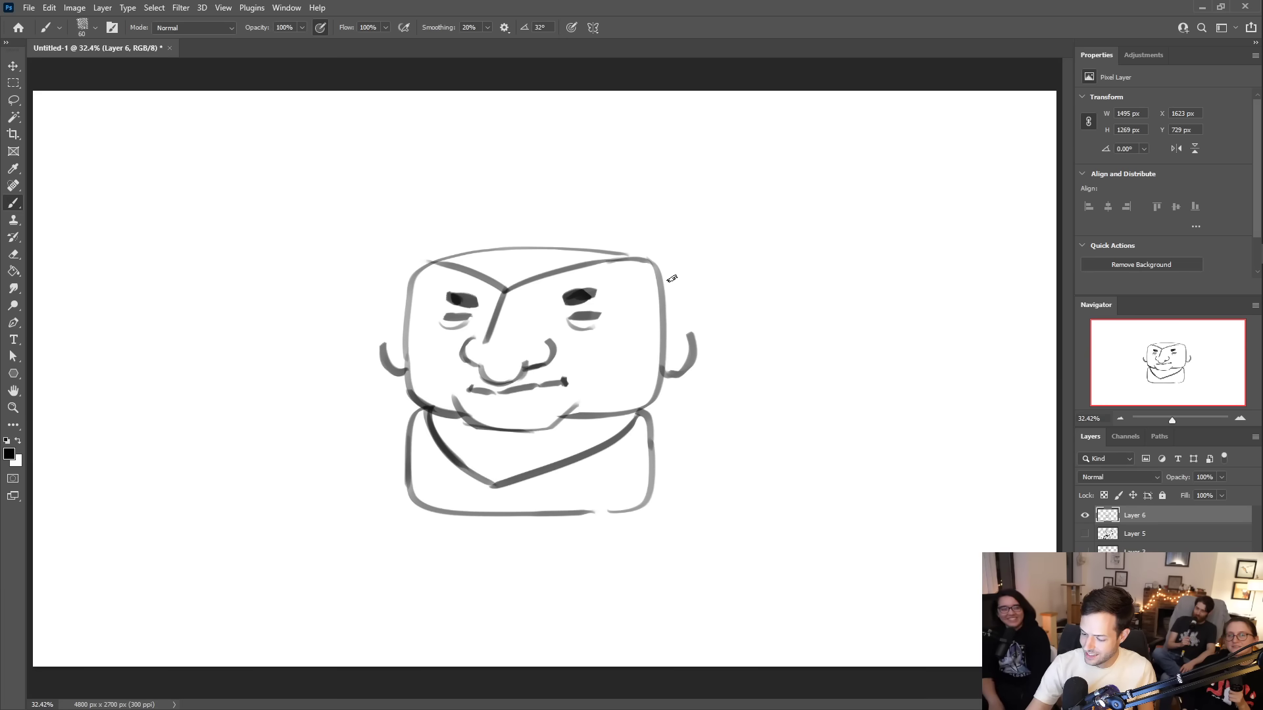
mouse_move(436, 262)
mouse_down()
mouse_move(413, 273)
mouse_move(412, 338)
mouse_up()
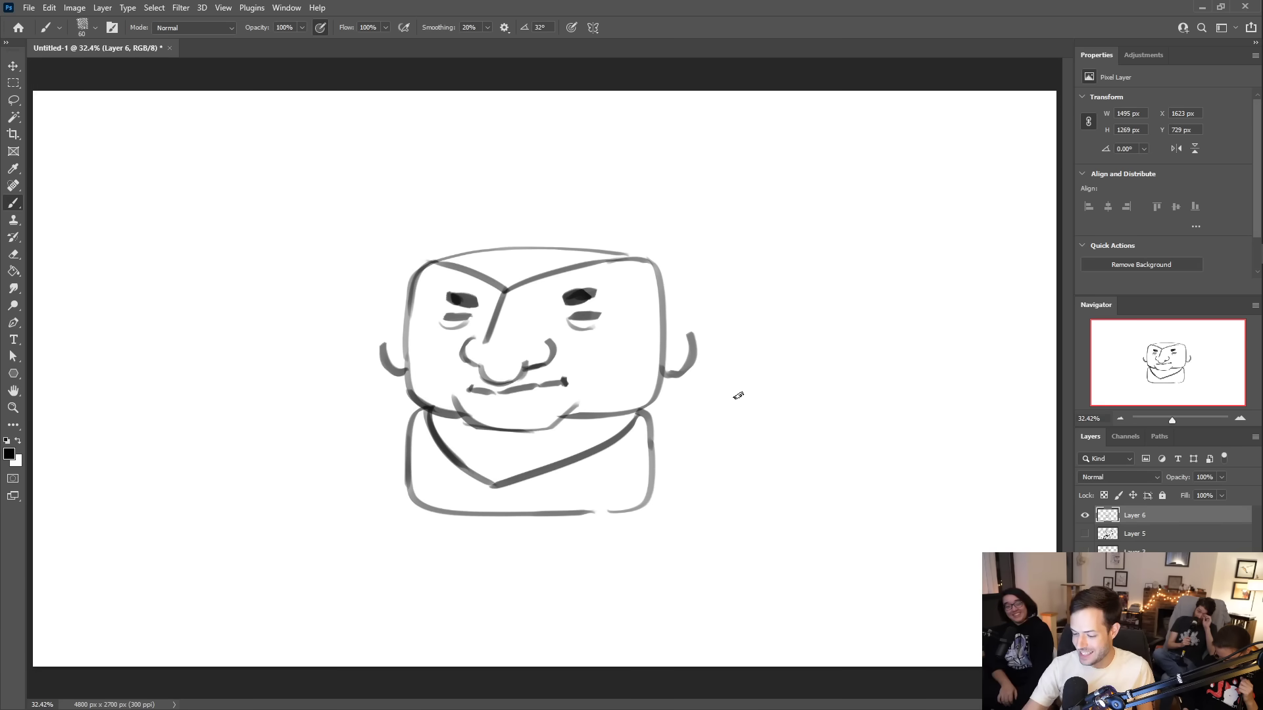
key(e)
drag(635, 252, 432, 252)
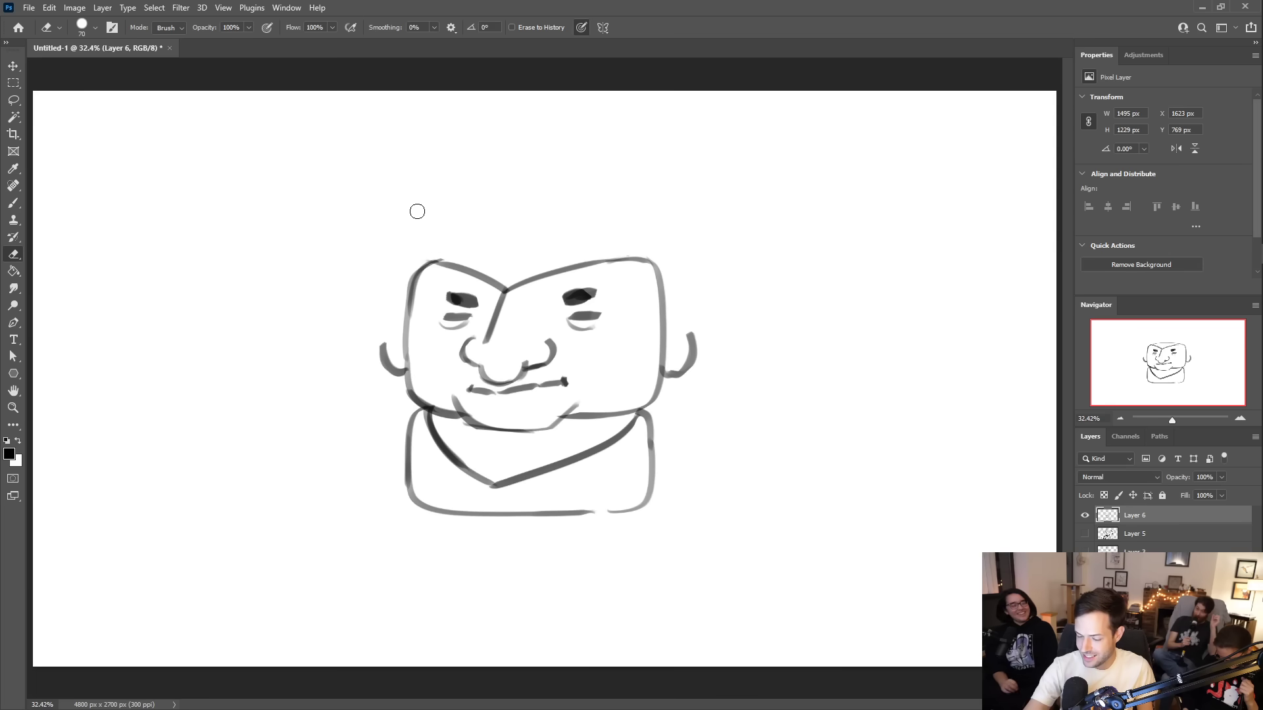
key(b)
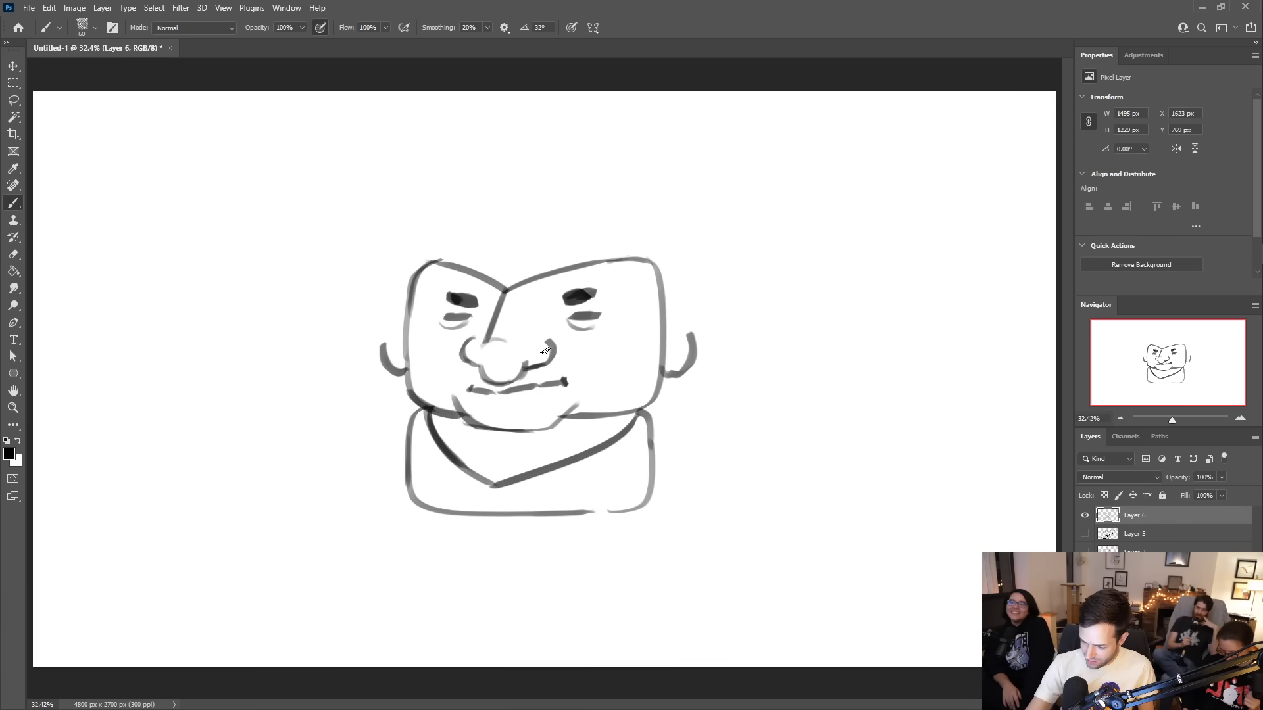
drag(521, 298, 523, 322)
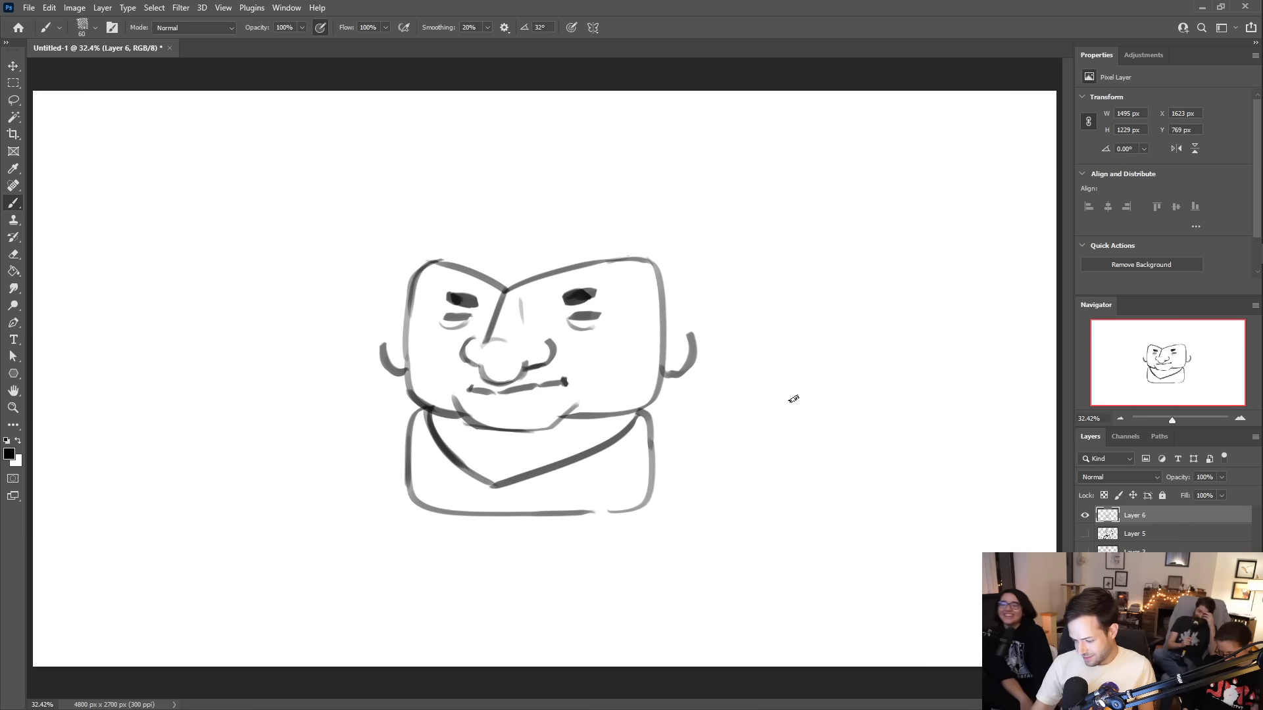
- Sketch a pointed, leaf-shaped scarf tail sticking out from the right side of the neck
mouse_move(663, 390)
mouse_down()
mouse_move(719, 396)
mouse_move(633, 405)
mouse_up()
key(ctrl+z)
drag(718, 394, 639, 423)
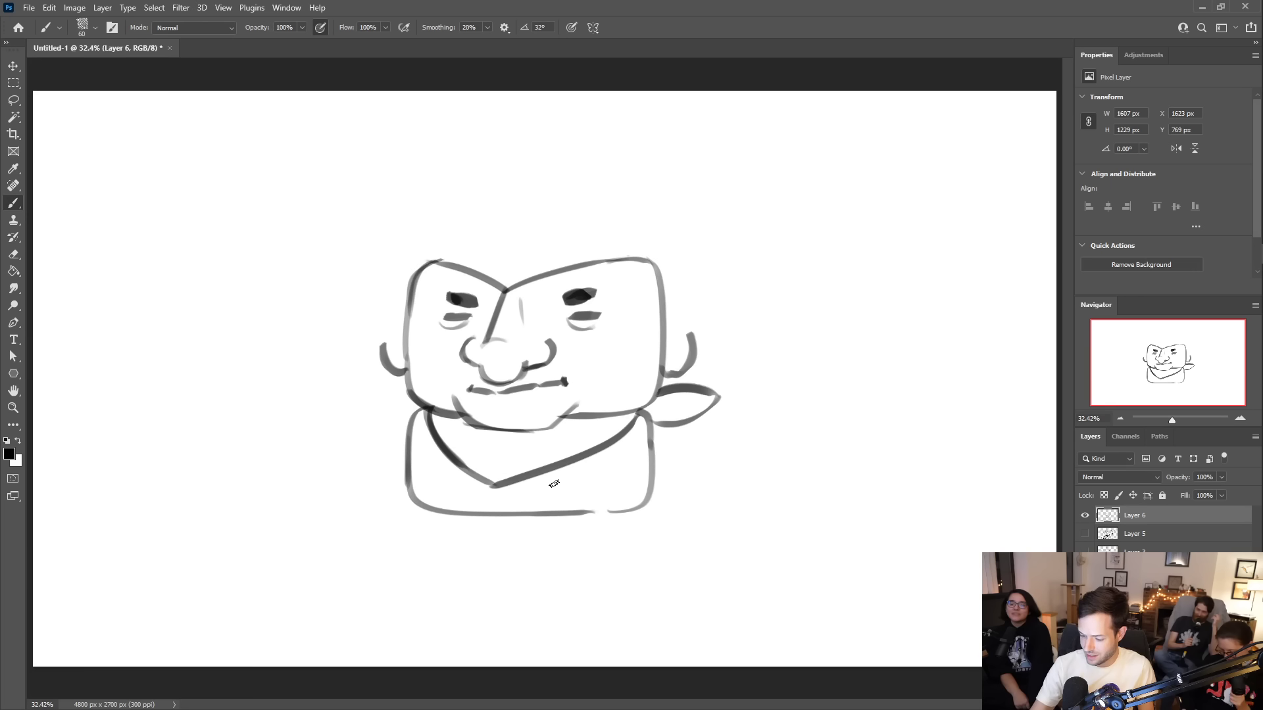
- Sketch a shallow rounded hip shape beneath the torso, with curved sides and a bottom line
mouse_move(416, 506)
mouse_down()
mouse_move(413, 525)
mouse_move(435, 544)
mouse_move(593, 542)
mouse_up()
key(ctrl+z)
mouse_move(460, 549)
mouse_down()
mouse_move(584, 556)
mouse_move(651, 517)
mouse_move(634, 548)
mouse_up()
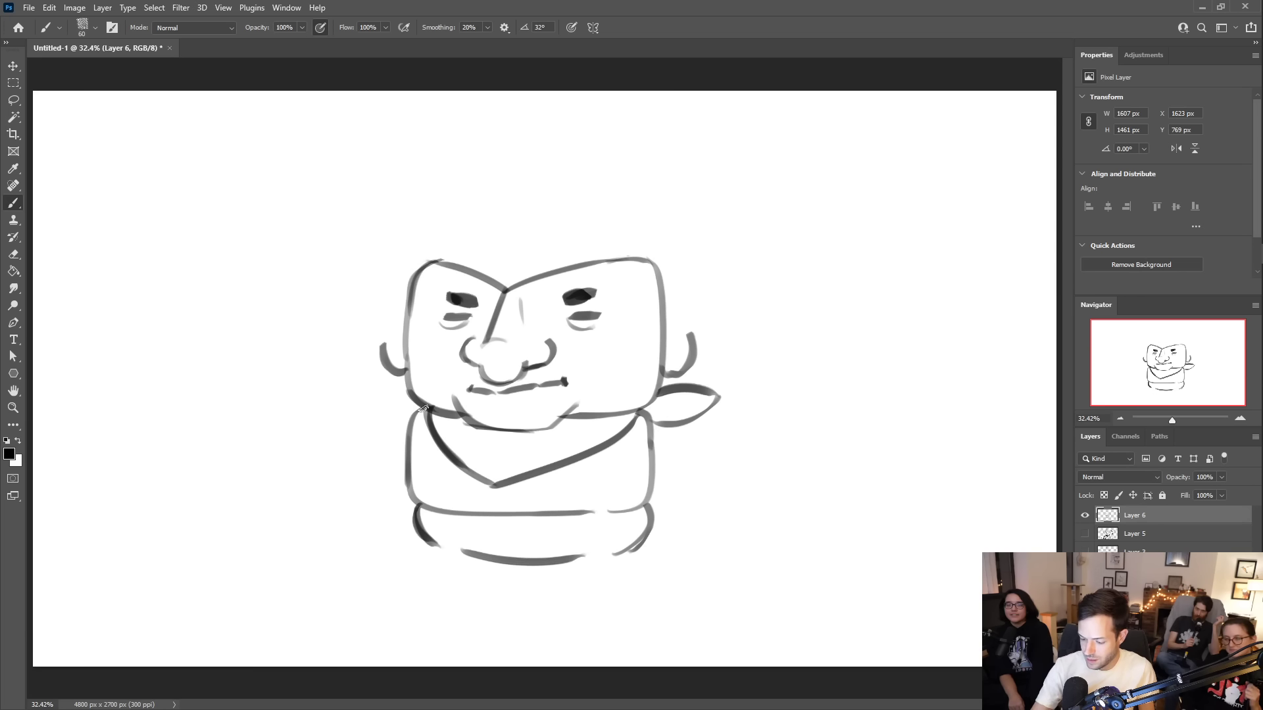
- Draw the inner and outer contours of two short, stubby upper legs below the hips
drag(430, 544, 424, 594)
key(ctrl+z)
mouse_move(434, 543)
mouse_down()
mouse_move(416, 566)
mouse_move(426, 592)
mouse_up()
drag(463, 551, 457, 584)
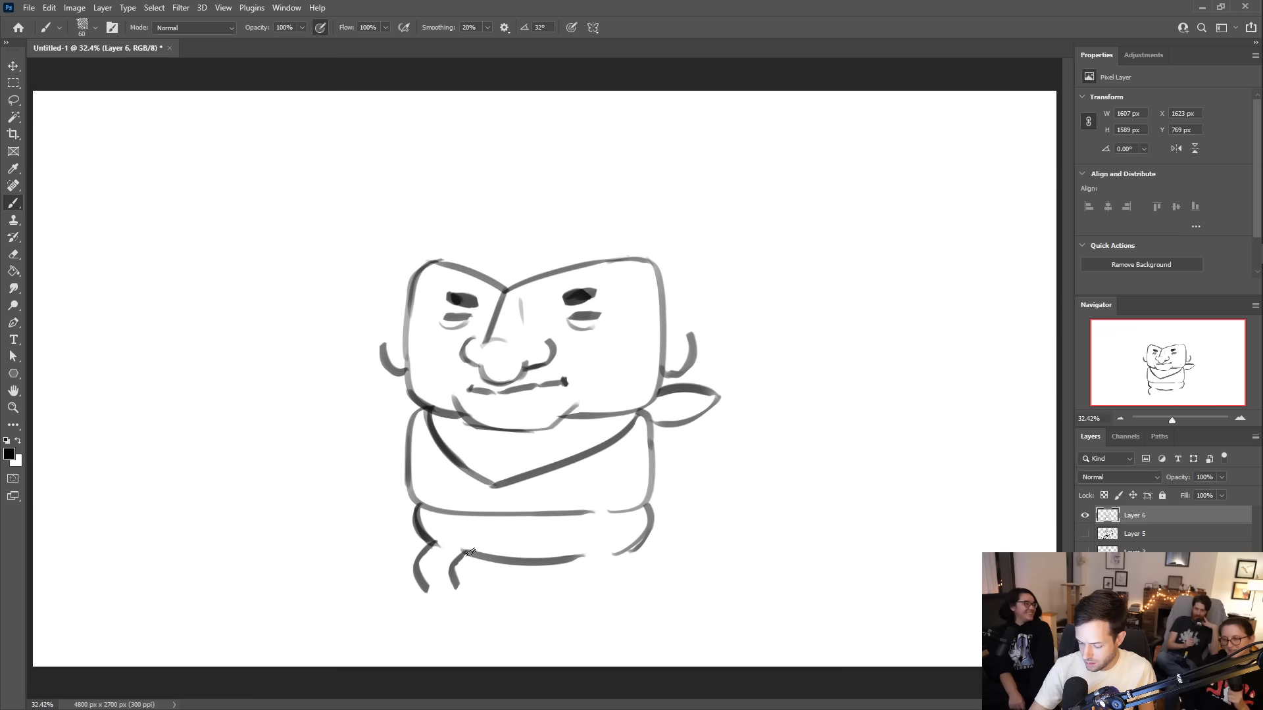
drag(624, 548, 644, 587)
mouse_move(577, 556)
mouse_down()
mouse_move(610, 571)
mouse_move(608, 590)
mouse_up()
drag(621, 548, 648, 588)
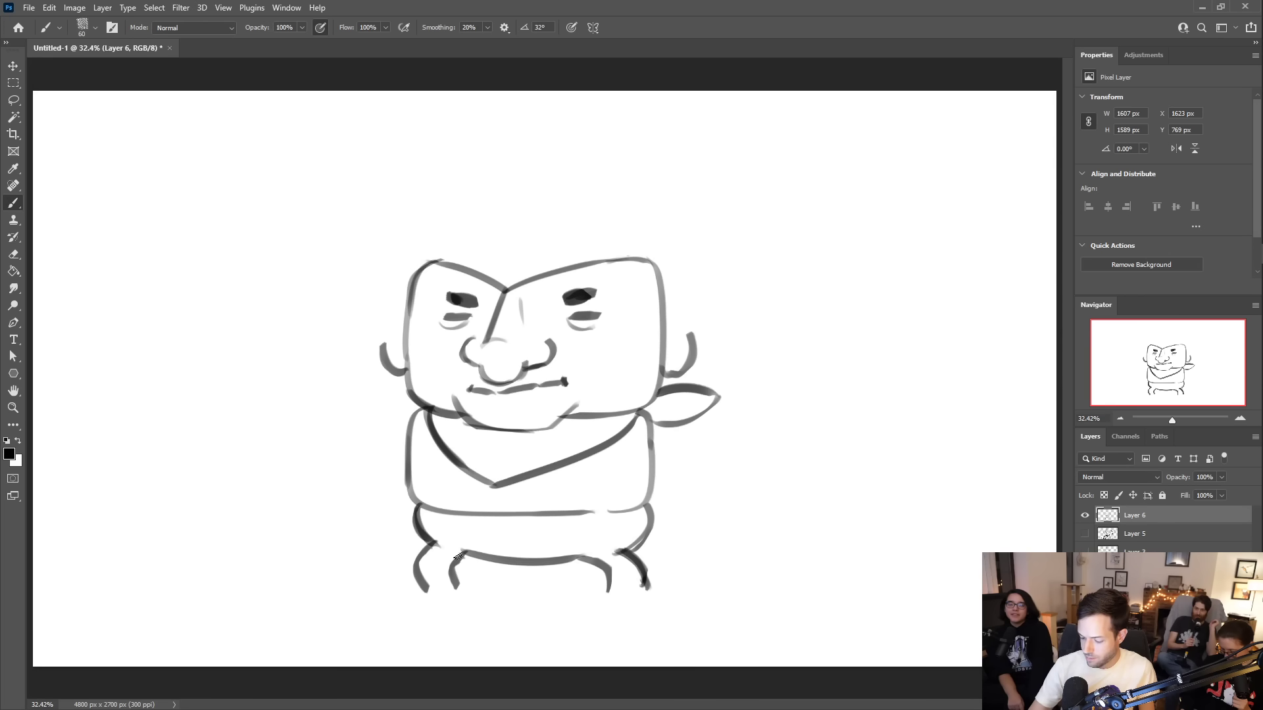
- Extend both legs into large feet pointing outward to the left and right, each closed with a curved sole
drag(423, 587, 377, 613)
mouse_move(456, 584)
mouse_down()
mouse_move(459, 628)
mouse_move(392, 633)
mouse_up()
key(ctrl+z)
mouse_move(455, 581)
mouse_down()
mouse_move(471, 620)
mouse_move(380, 632)
mouse_up()
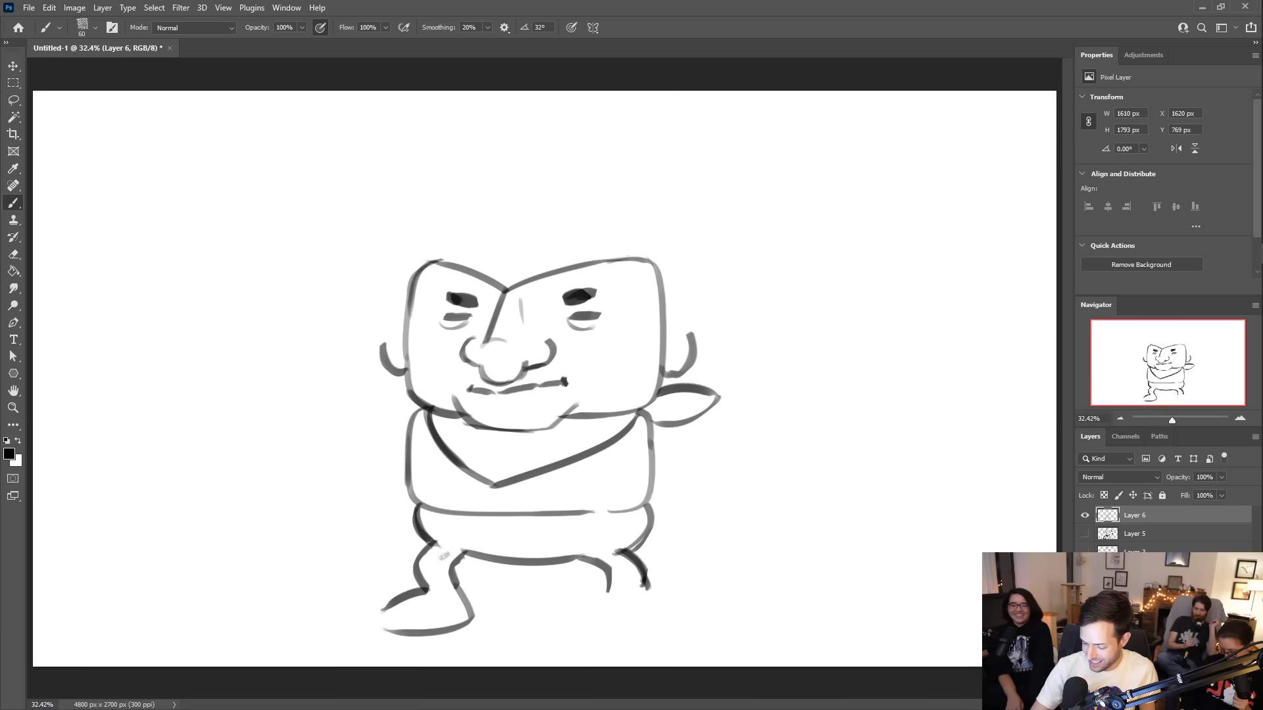
drag(609, 587, 603, 621)
drag(643, 580, 699, 614)
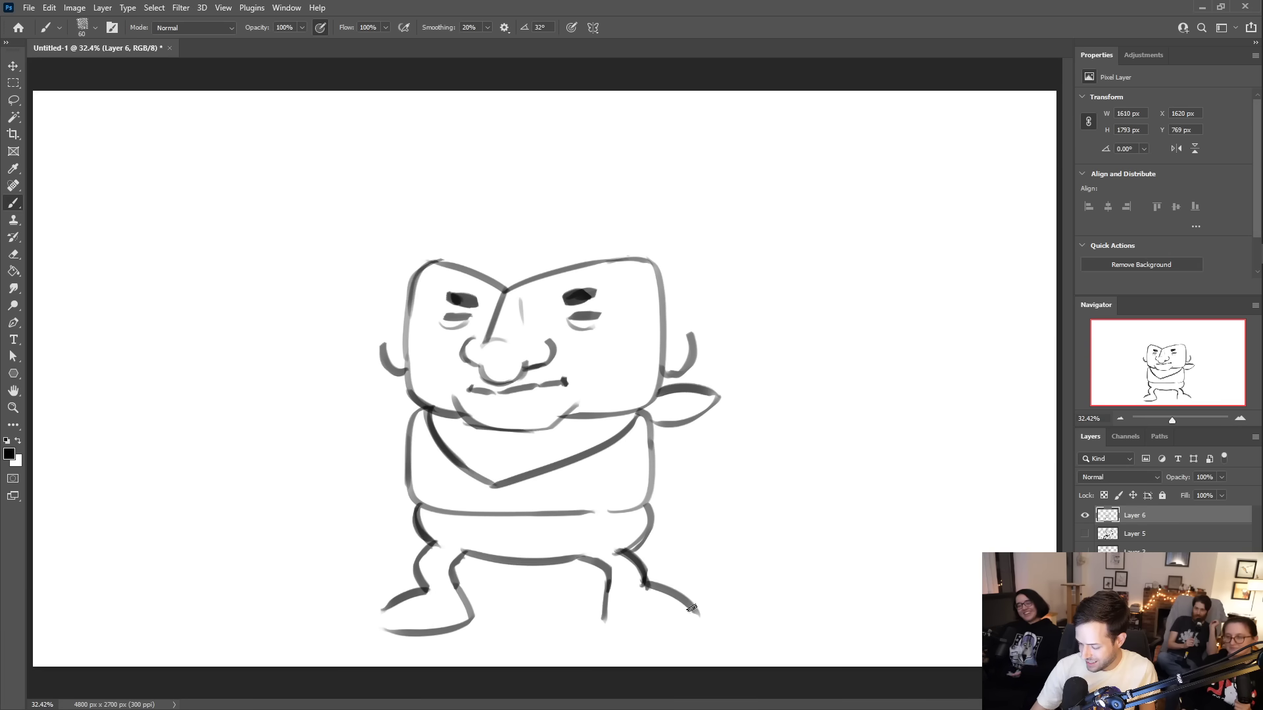
key(ctrl+z)
drag(636, 567, 688, 625)
drag(600, 615, 686, 636)
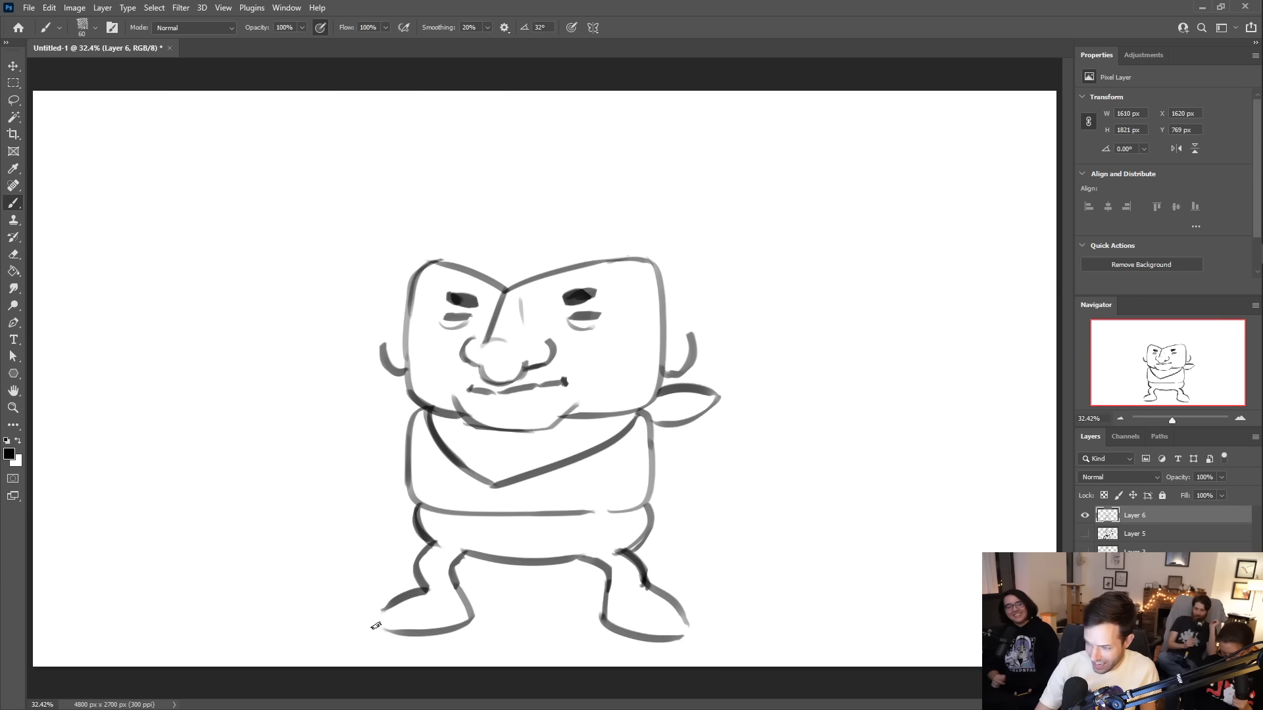
- Add pointed toes to both feet, and clean up the stray line where the right leg meets the hip
mouse_move(402, 630)
mouse_down()
mouse_move(367, 634)
mouse_move(397, 618)
mouse_move(402, 636)
mouse_move(357, 614)
mouse_move(390, 608)
mouse_up()
mouse_move(649, 633)
mouse_down()
mouse_move(665, 626)
mouse_move(674, 643)
mouse_move(688, 623)
mouse_move(699, 643)
mouse_move(677, 639)
mouse_move(714, 633)
mouse_move(666, 638)
mouse_up()
key(e)
key(ctrl+z)
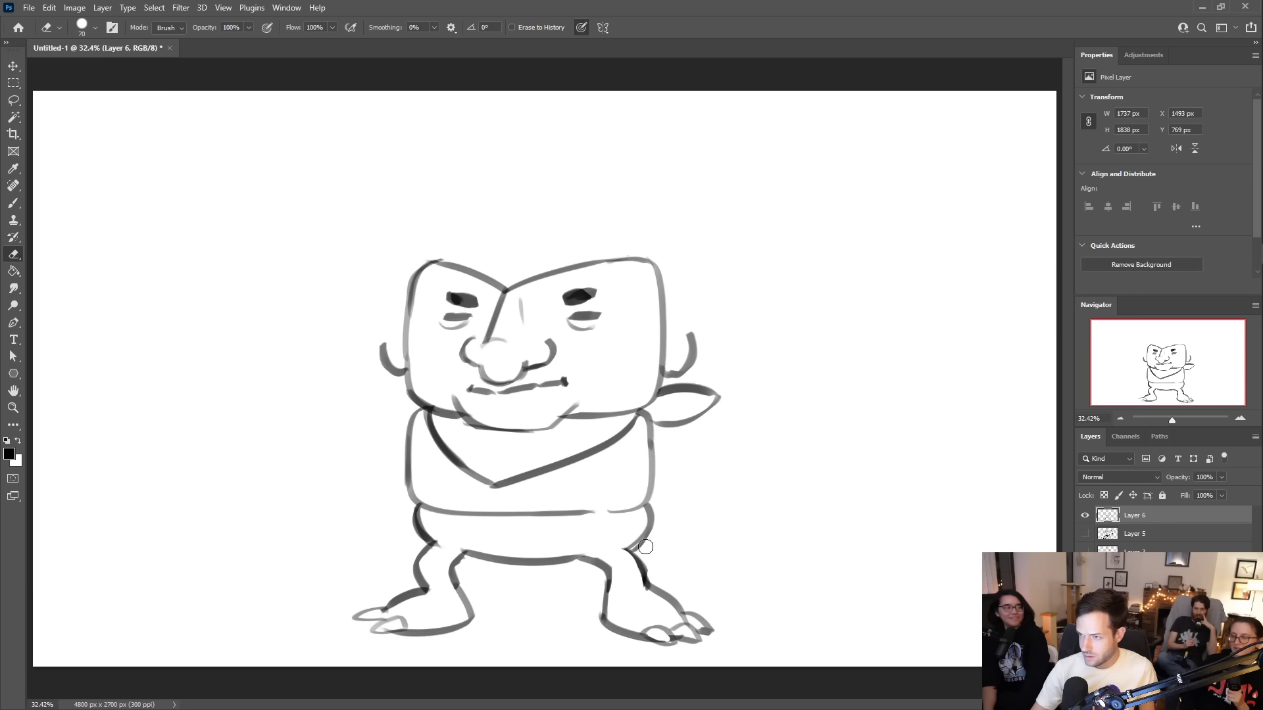
key(b)
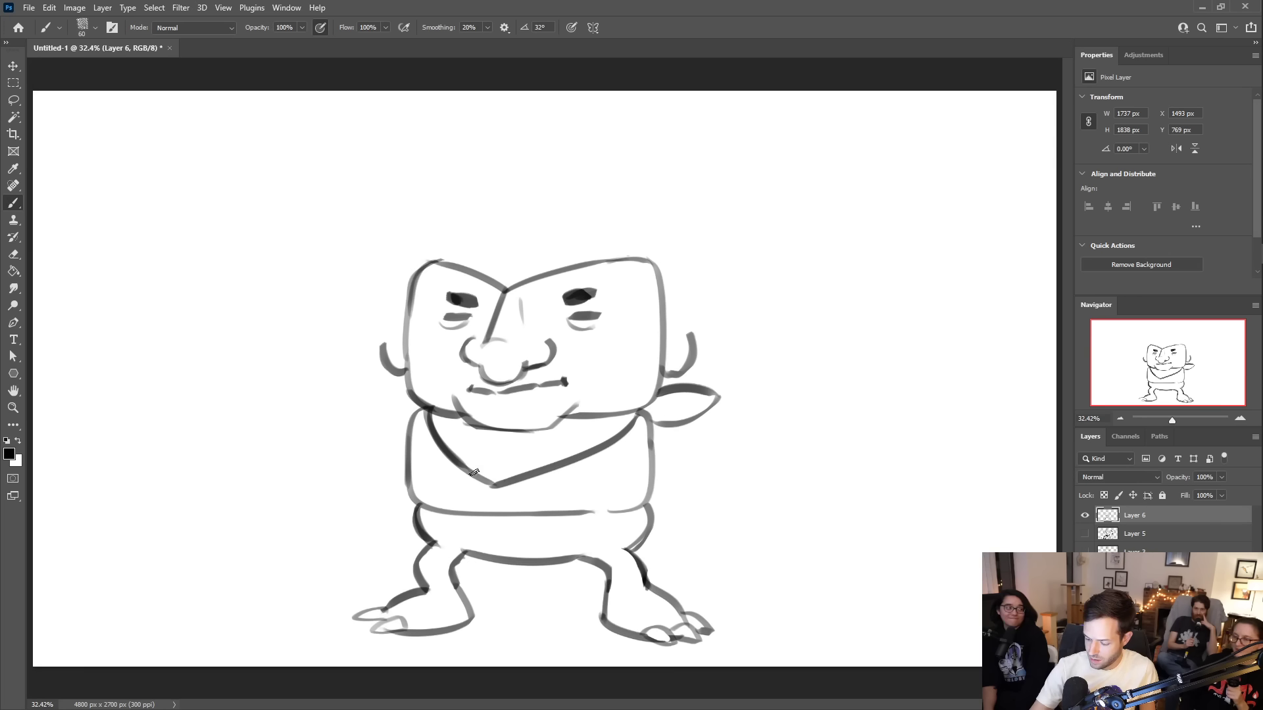
- Sketch light rounded chest curves below the scarf's V edge, with a small rounded detail inside the right one
mouse_move(491, 500)
mouse_down()
mouse_move(566, 491)
mouse_move(521, 501)
mouse_move(548, 501)
mouse_move(582, 463)
mouse_up()
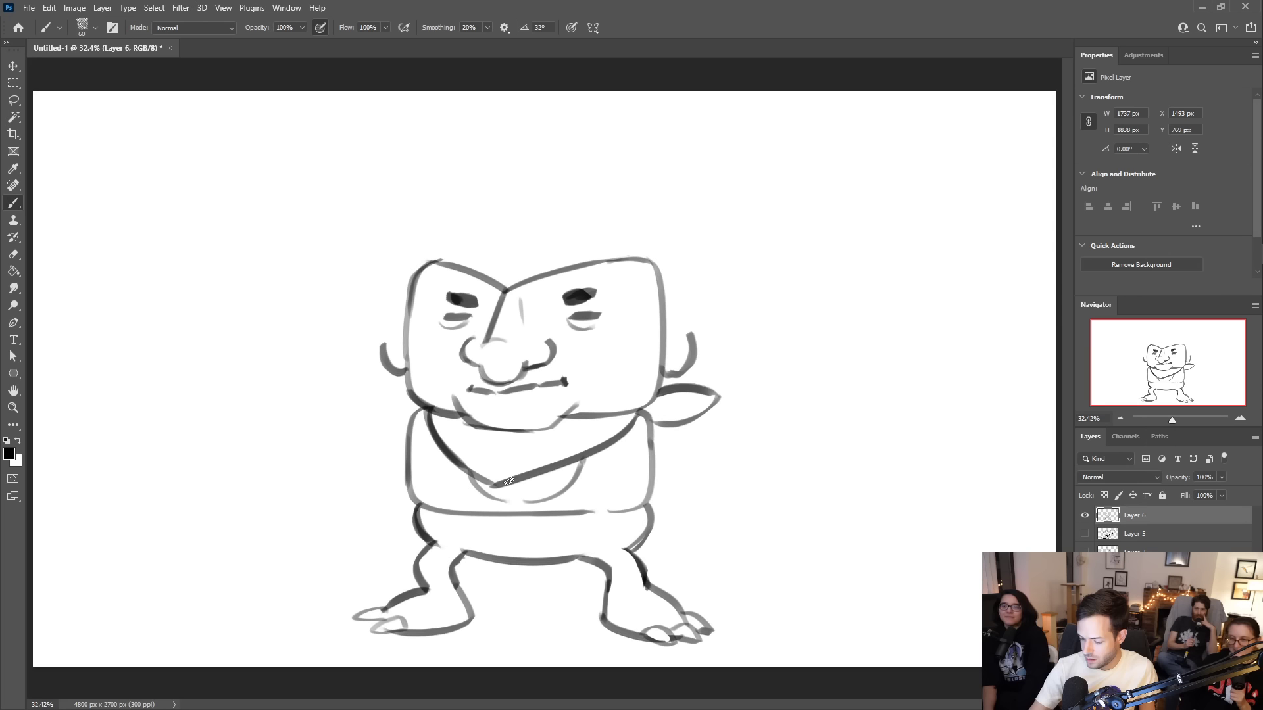
drag(556, 480, 539, 491)
key(ctrl+z)
drag(533, 484, 547, 482)
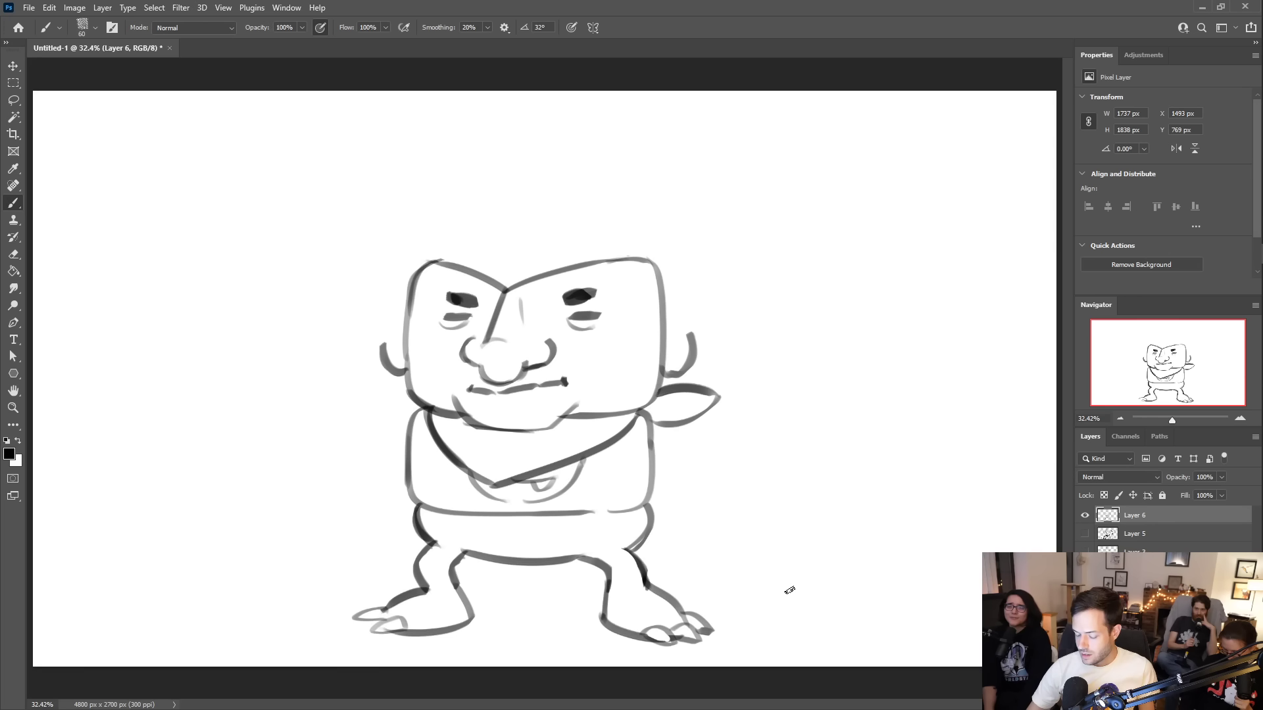
drag(419, 401, 333, 448)
key(ctrl+z)
drag(416, 399, 315, 429)
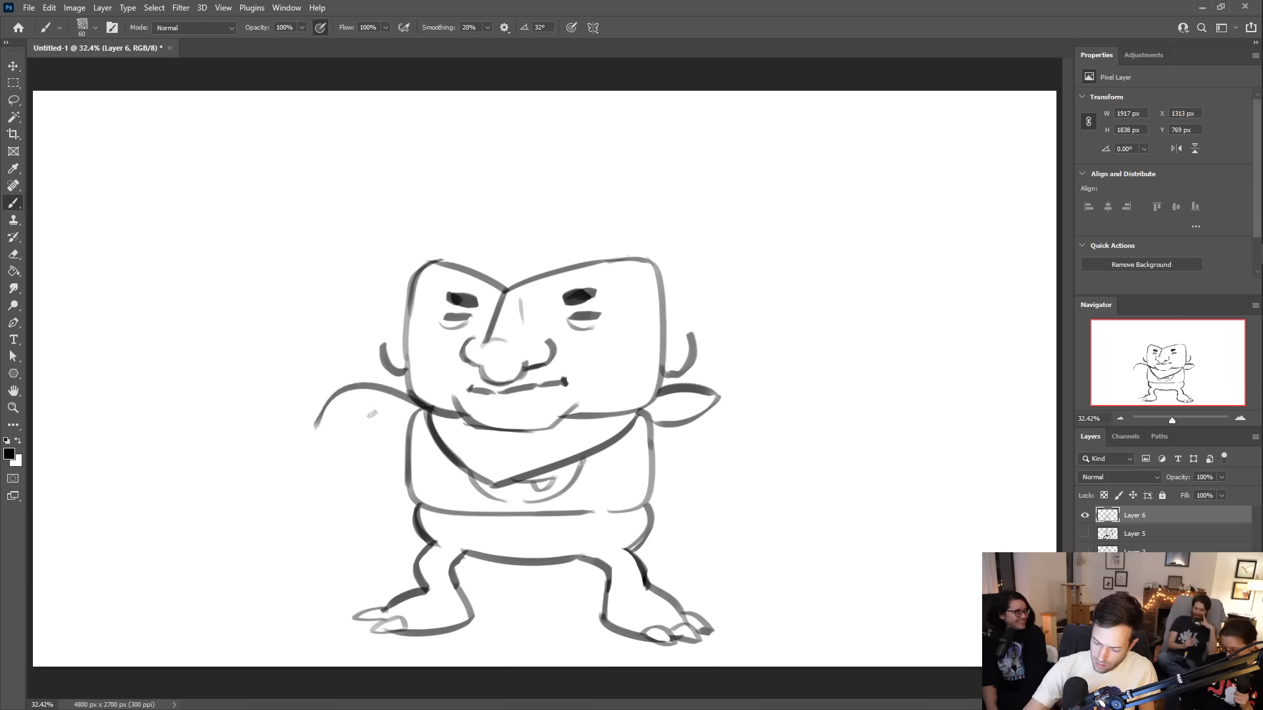
key(ctrl+z)
mouse_move(414, 402)
mouse_down()
mouse_move(348, 398)
mouse_move(329, 432)
mouse_up()
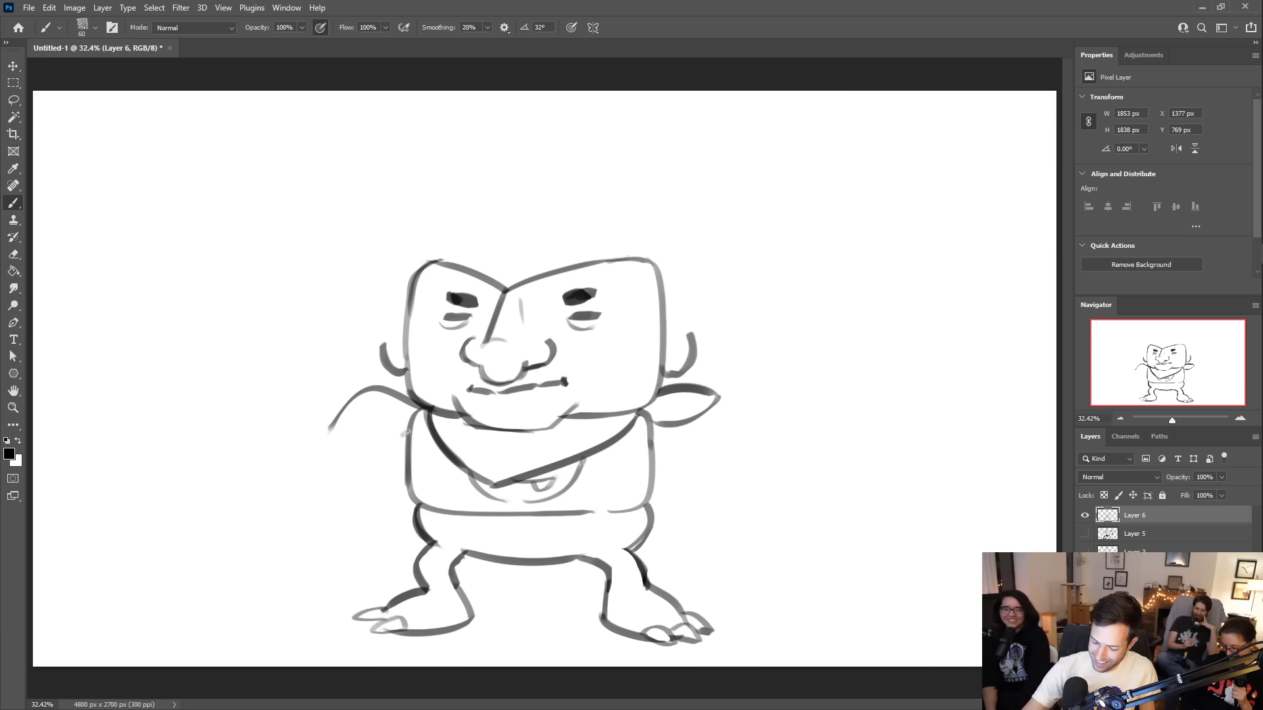
drag(407, 457, 342, 451)
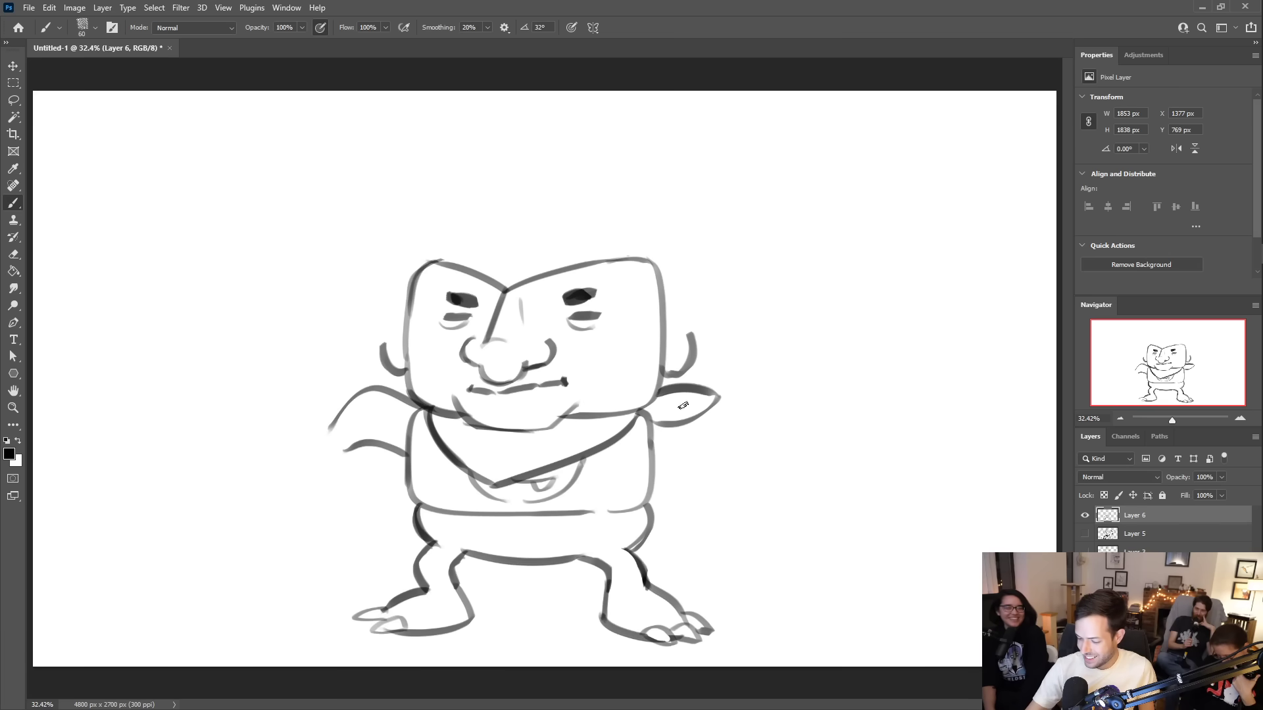
key(ctrl+z)
key(ctrl+z)
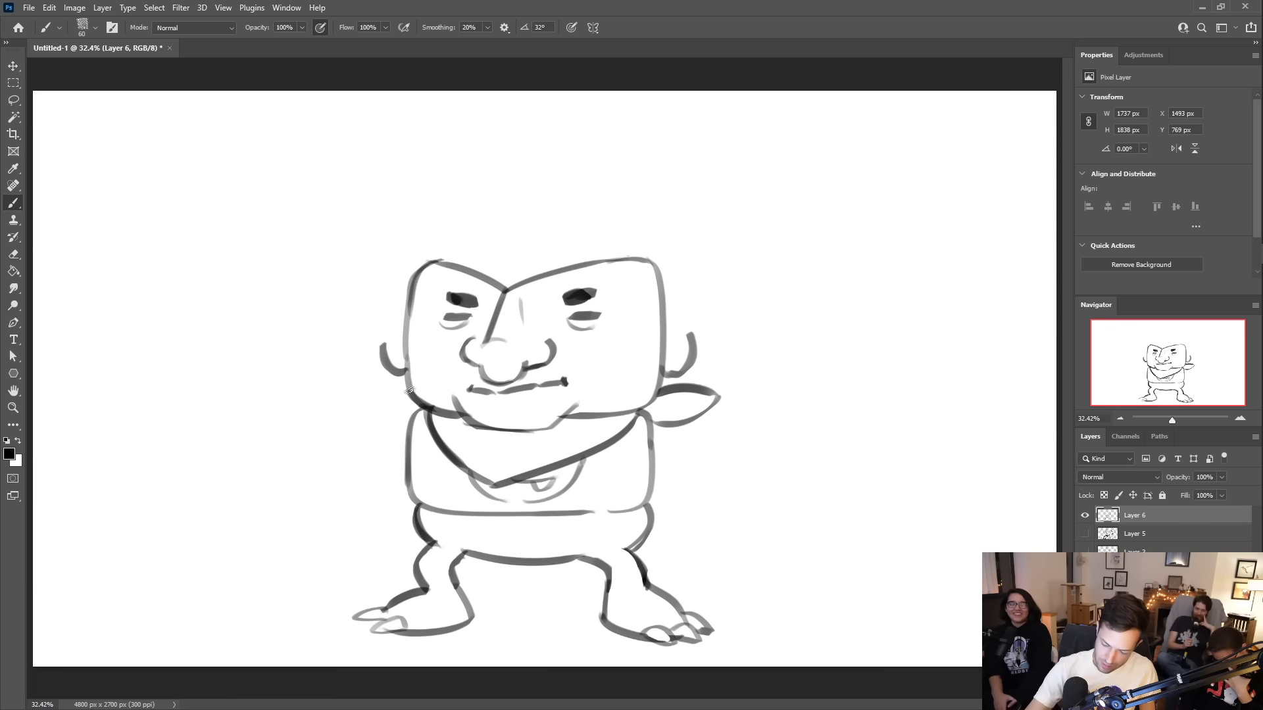
- Draw the upper and lower contours of two short arms curving outward from the shoulders, and erase the scarf knot overlapping the right one
mouse_move(414, 395)
mouse_down()
mouse_move(372, 384)
mouse_move(323, 411)
mouse_move(321, 450)
mouse_up()
mouse_move(409, 444)
mouse_down()
mouse_move(372, 431)
mouse_move(352, 451)
mouse_up()
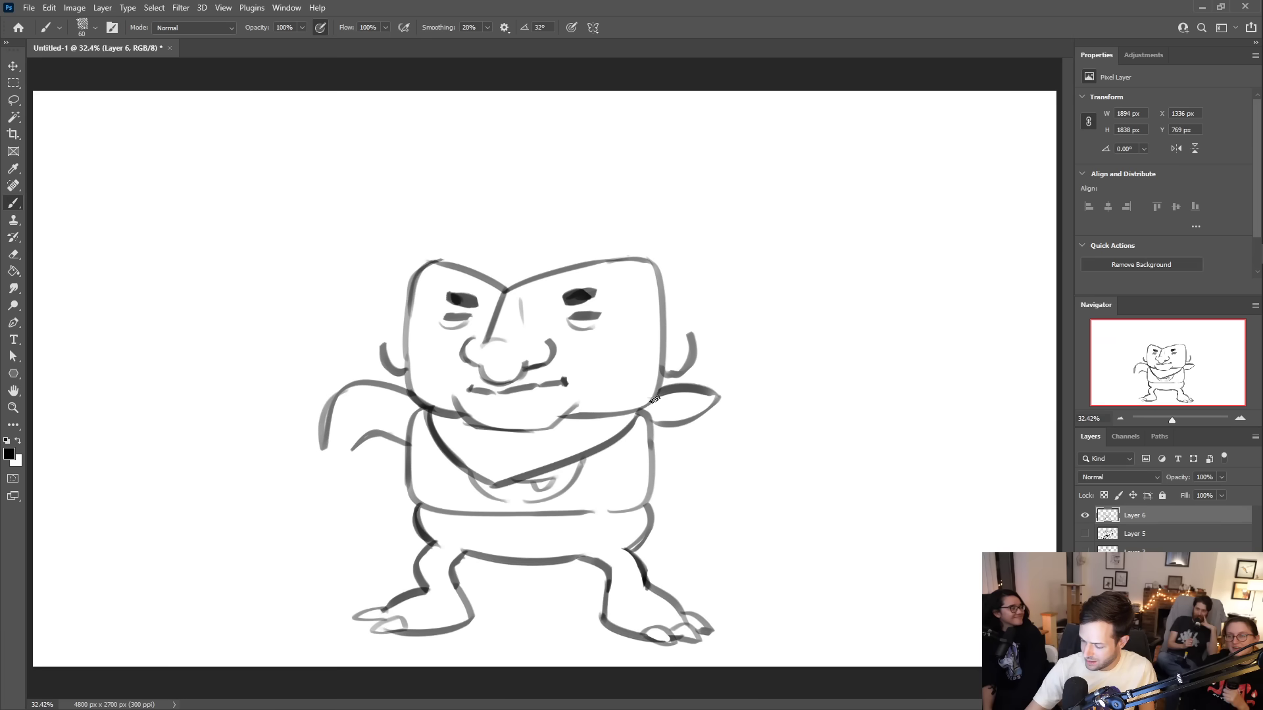
mouse_move(650, 401)
mouse_down()
mouse_move(714, 426)
mouse_move(725, 453)
mouse_up()
key(ctrl+z)
mouse_move(641, 413)
mouse_down()
mouse_move(710, 433)
mouse_move(729, 459)
mouse_up()
drag(642, 459, 698, 480)
key(ctrl+z)
key(e)
mouse_move(666, 421)
mouse_down()
mouse_move(722, 483)
mouse_move(725, 450)
mouse_move(697, 394)
mouse_move(646, 399)
mouse_move(728, 391)
mouse_move(742, 435)
mouse_up()
key(b)
drag(655, 437, 712, 446)
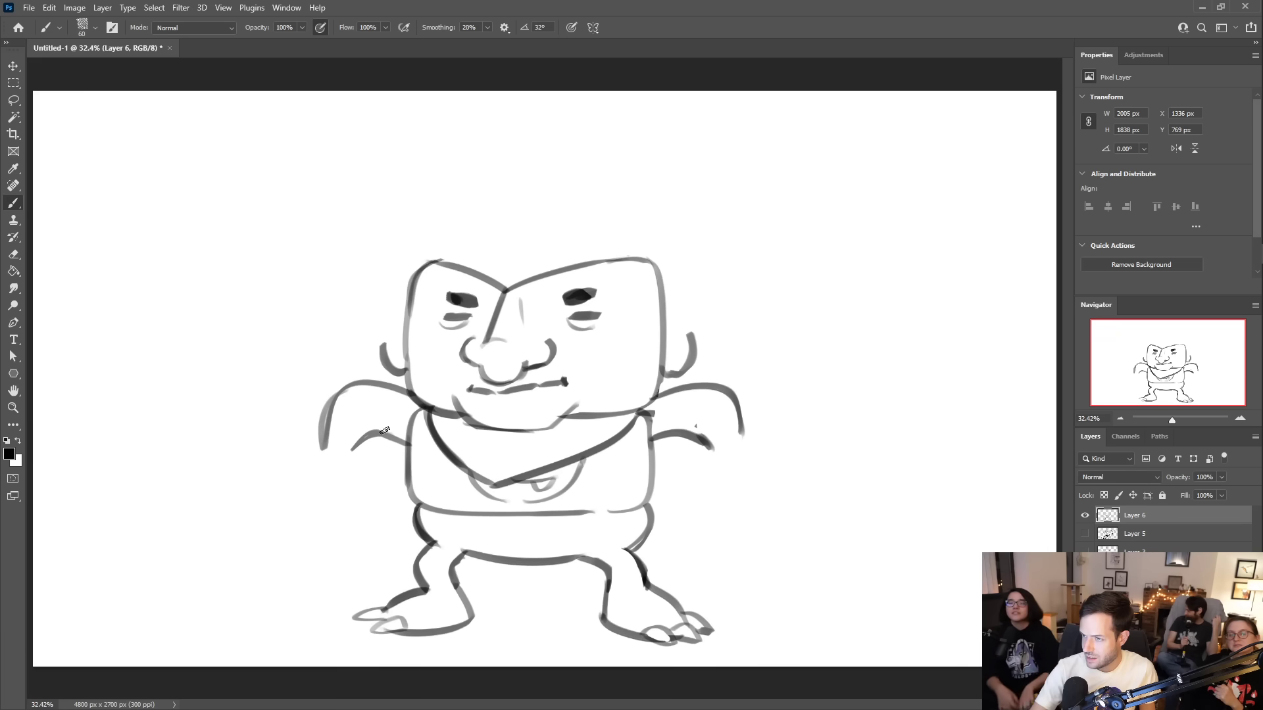
- Draw a chunky curled hand with a thumb and a wrist line at the end of each arm
mouse_move(357, 451)
mouse_down()
mouse_move(302, 426)
mouse_move(317, 444)
mouse_move(288, 471)
mouse_move(291, 493)
mouse_move(333, 505)
mouse_up()
mouse_move(363, 438)
mouse_down()
mouse_move(366, 468)
mouse_move(344, 508)
mouse_move(332, 507)
mouse_up()
key(e)
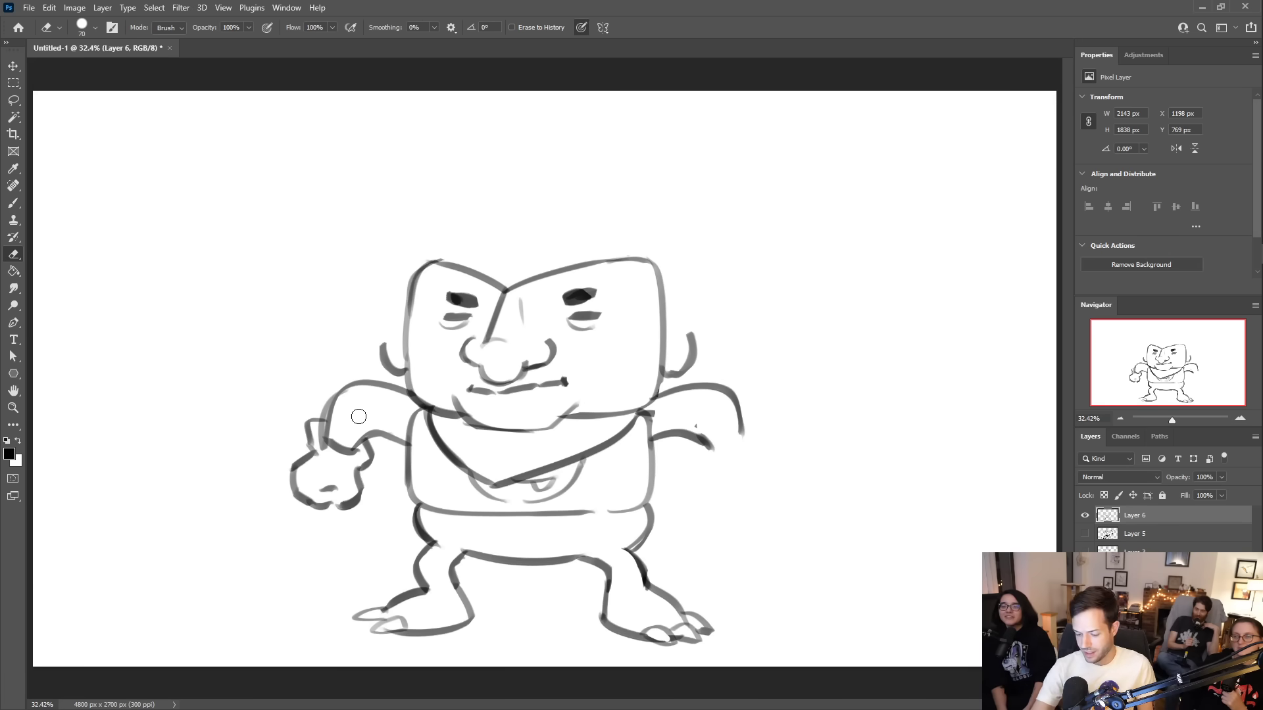
drag(322, 435, 319, 442)
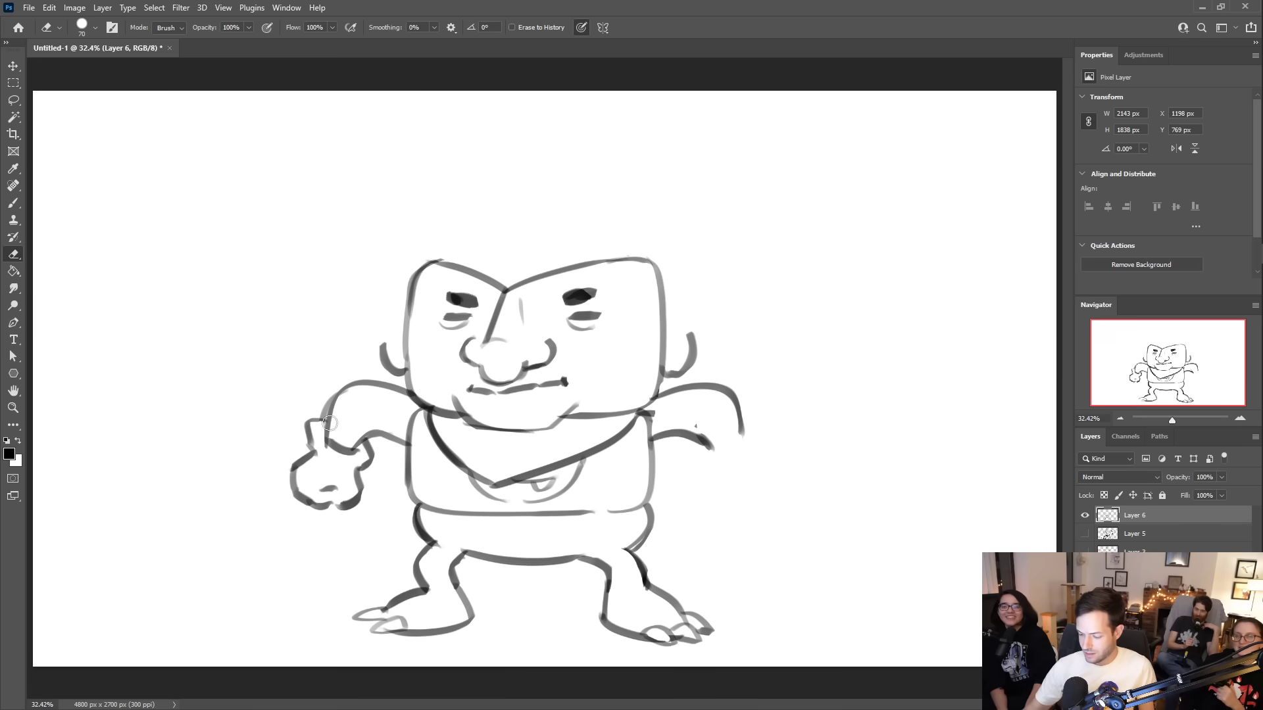
key(b)
drag(705, 446, 710, 469)
mouse_move(741, 418)
mouse_down()
mouse_move(755, 441)
mouse_move(716, 472)
mouse_move(728, 501)
mouse_move(779, 474)
mouse_move(745, 503)
mouse_move(732, 487)
mouse_up()
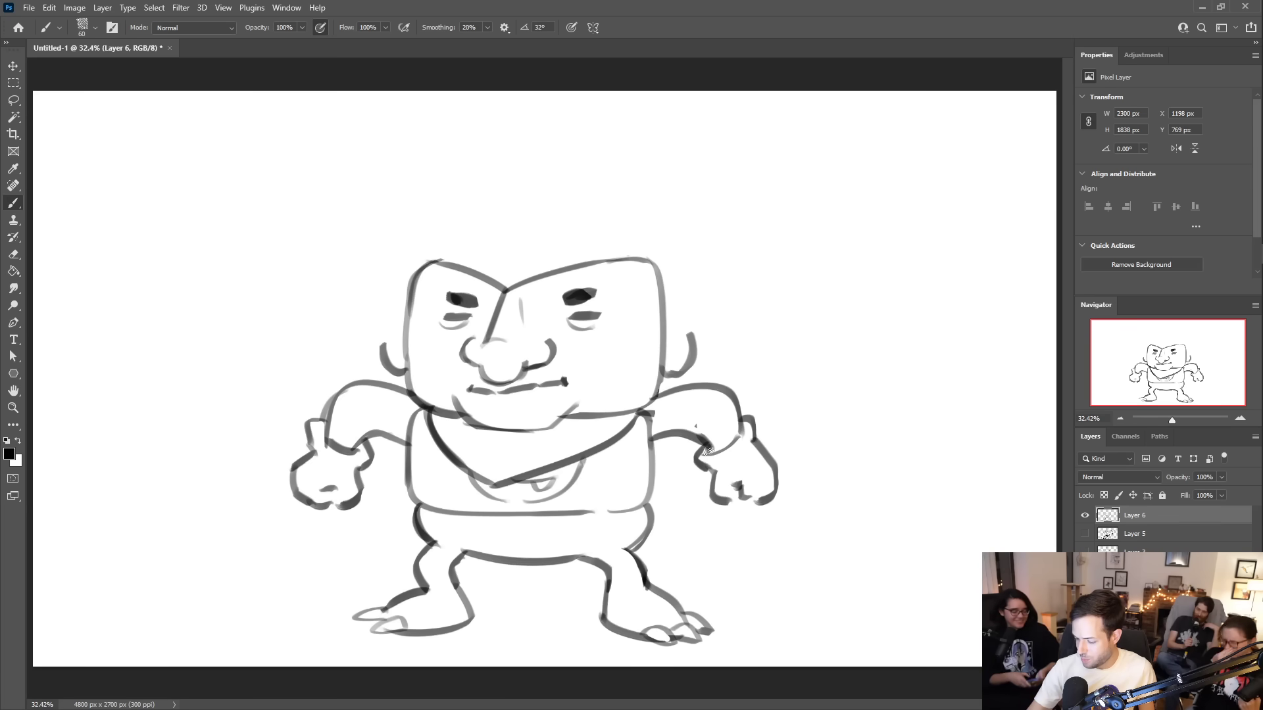
drag(321, 427, 326, 435)
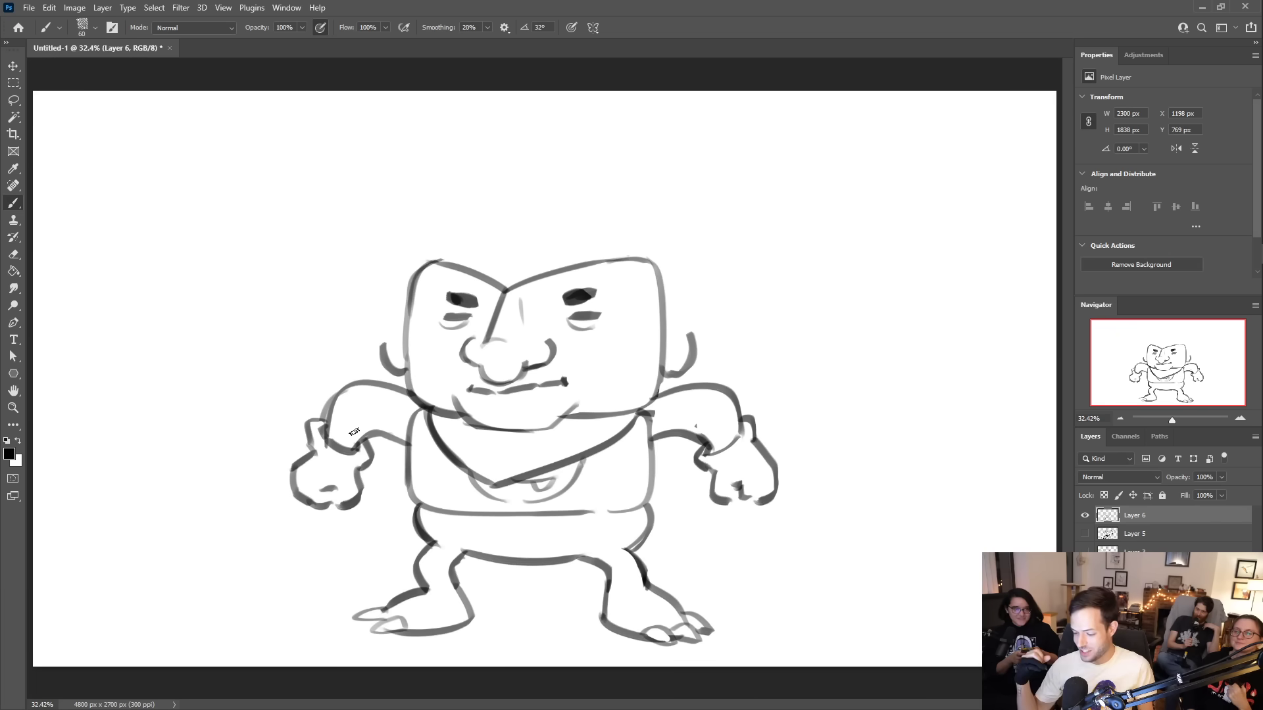
- Erase the torso lines crossing both shoulders and the small curved ears beside the head
key(e)
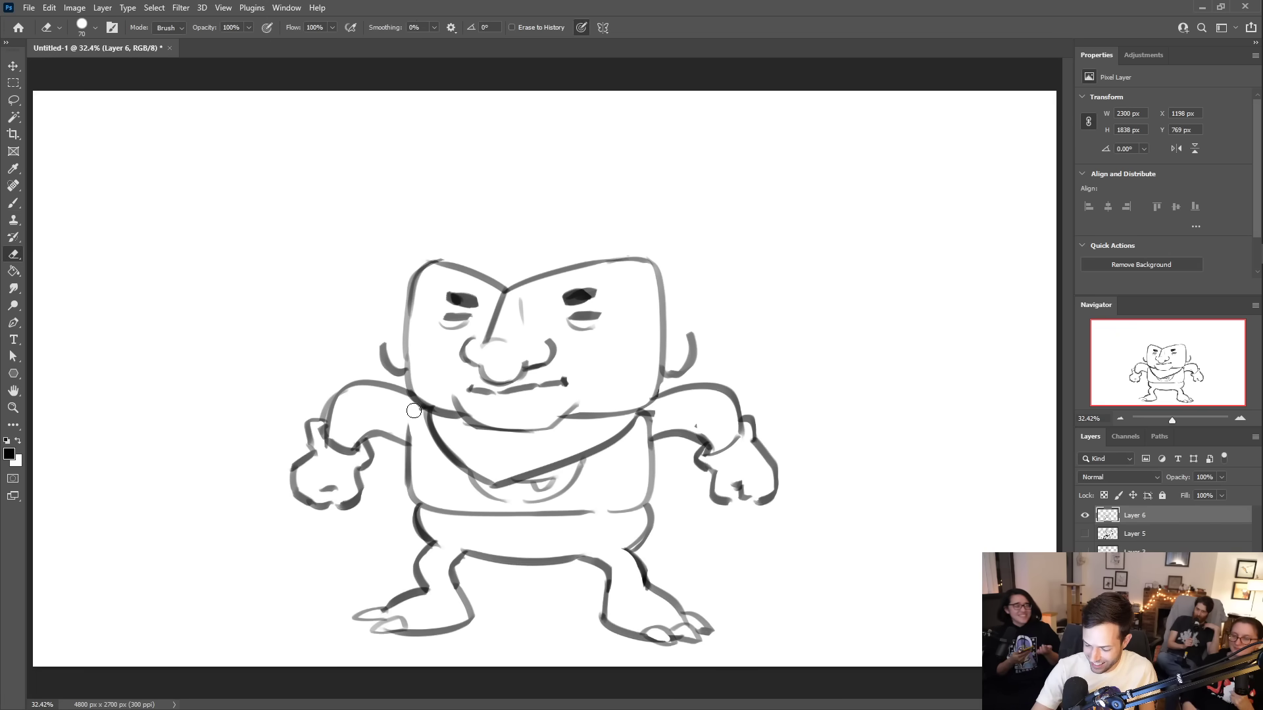
drag(652, 426, 651, 415)
key(b)
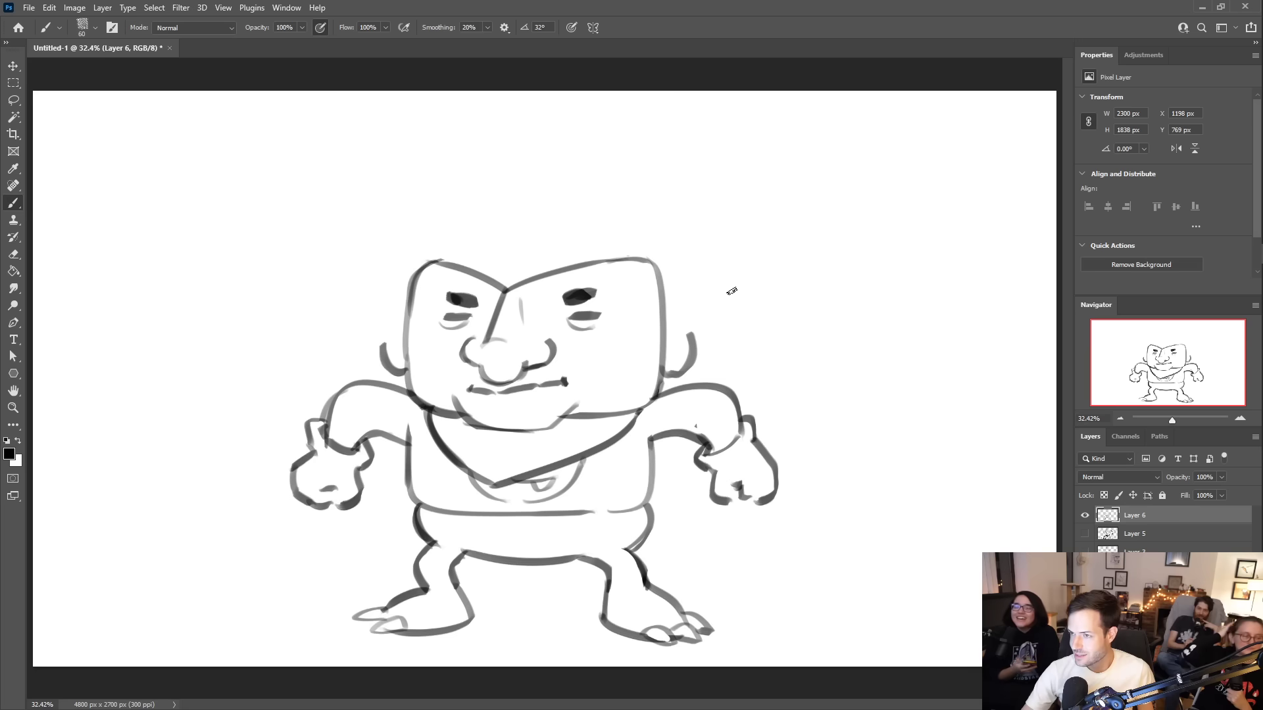
key(e)
mouse_move(672, 369)
mouse_down()
mouse_move(689, 348)
mouse_move(671, 374)
mouse_up()
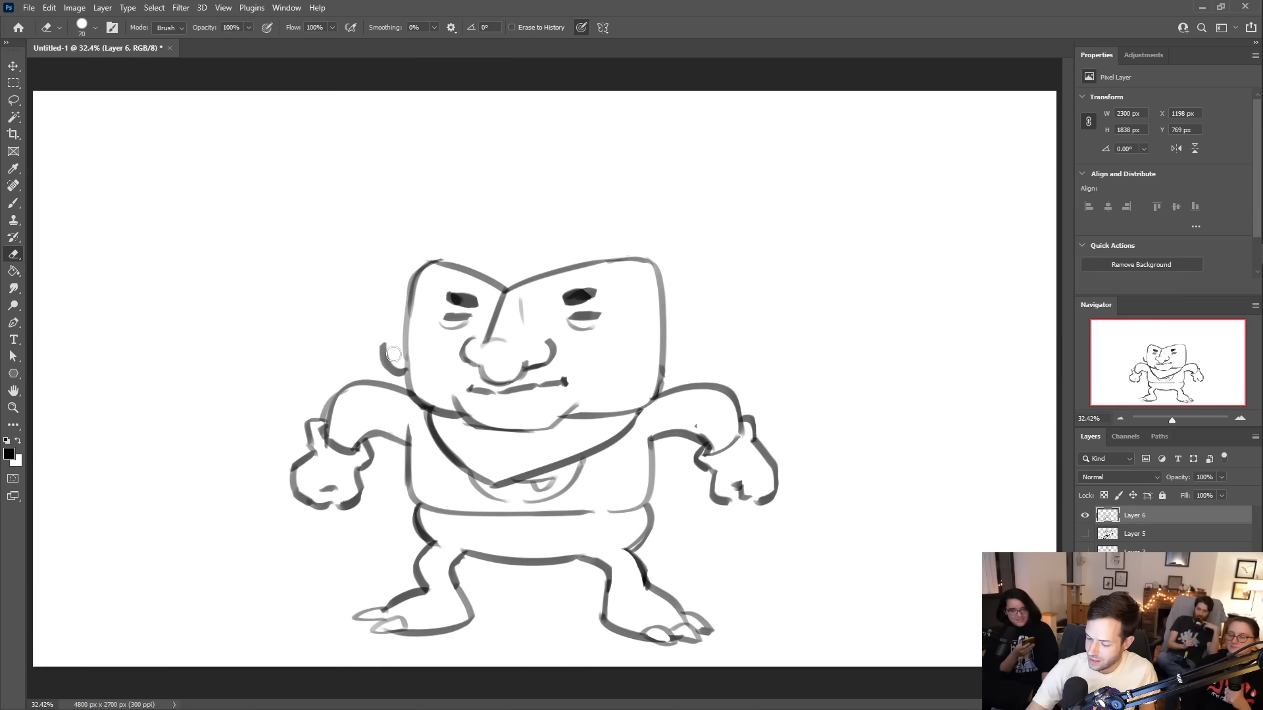
drag(393, 354, 397, 365)
- Draw flaring lines up from both sides of the jaw and a large rounded dome above the head
key(b)
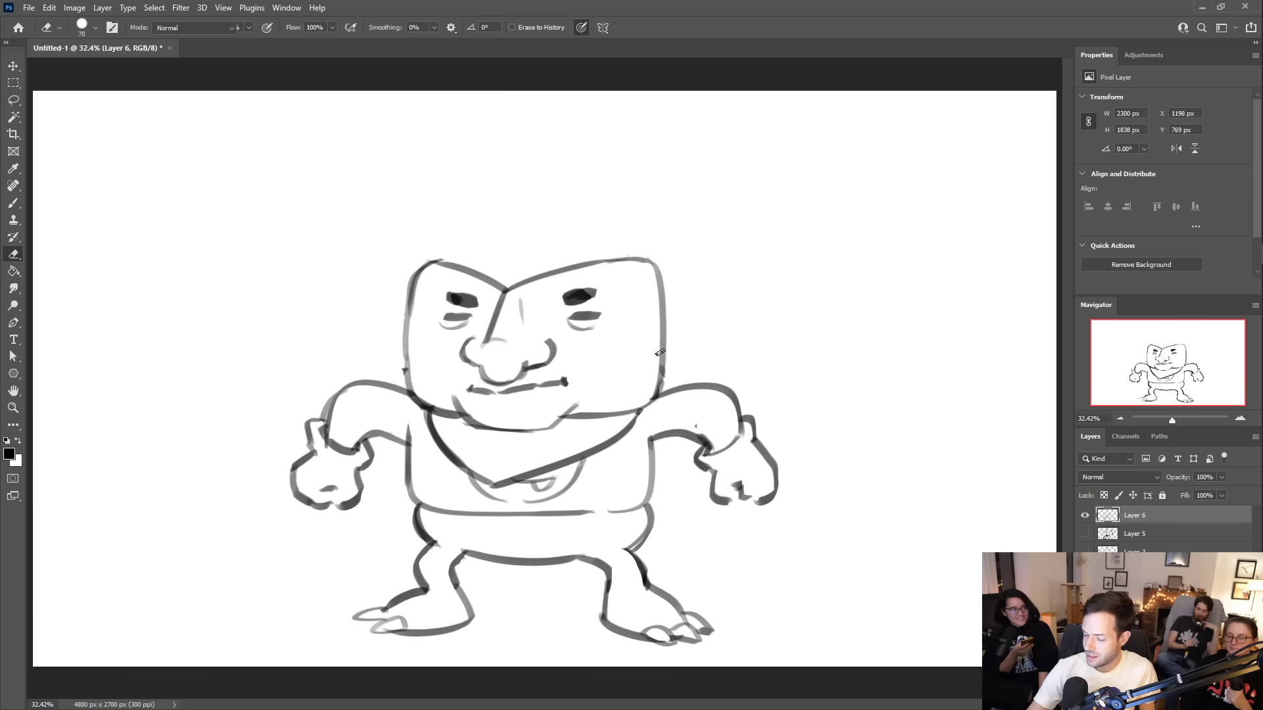
drag(661, 373, 691, 283)
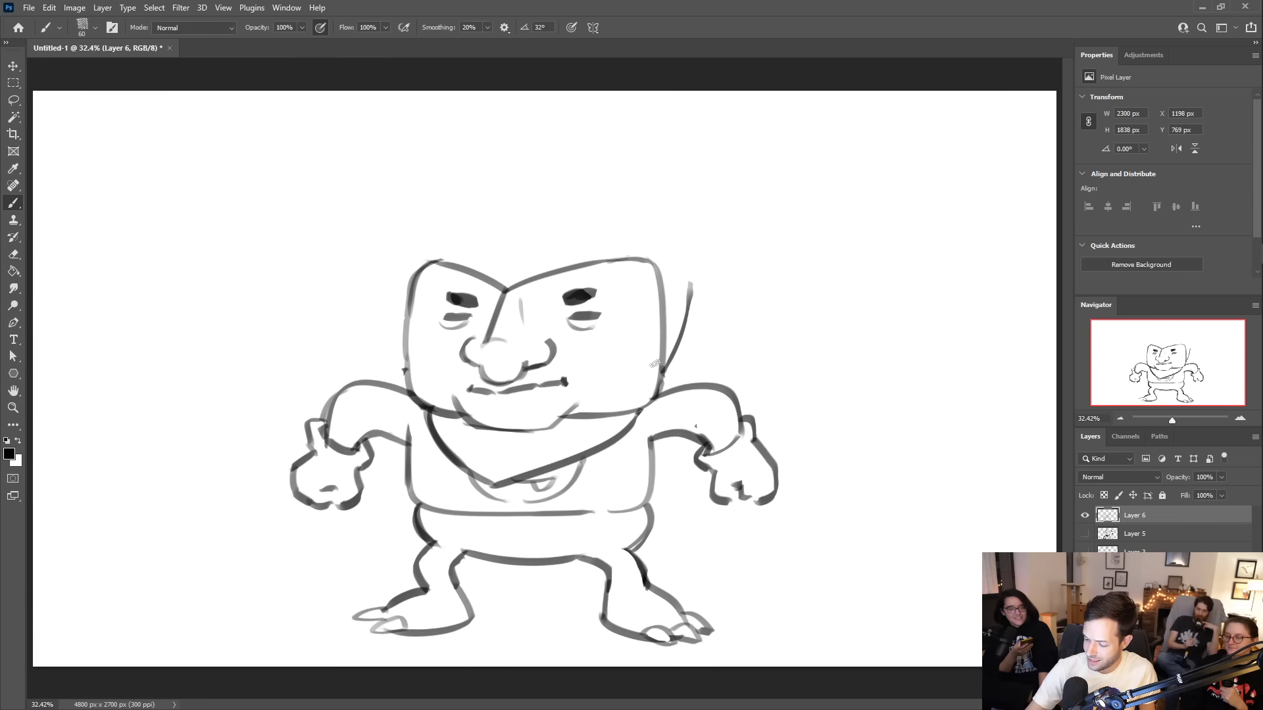
drag(407, 377, 385, 288)
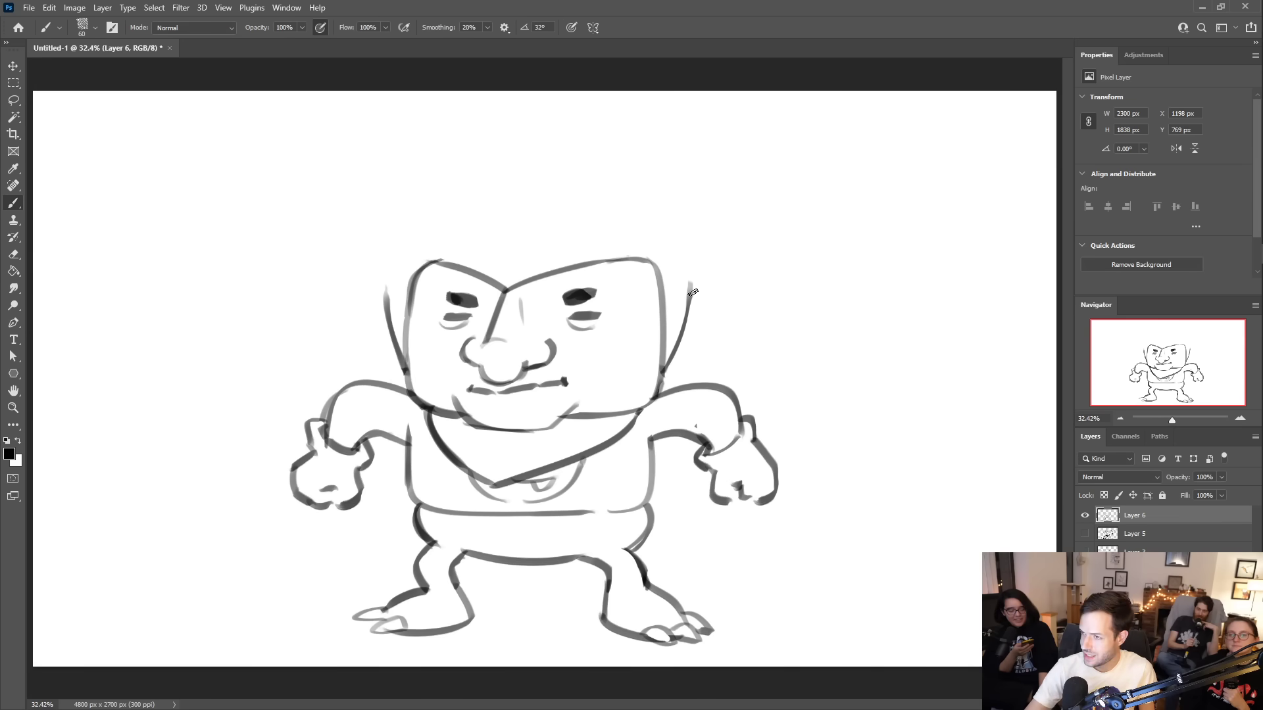
mouse_move(386, 266)
mouse_down()
mouse_move(417, 217)
mouse_move(611, 198)
mouse_move(558, 189)
mouse_up()
key(ctrl+z)
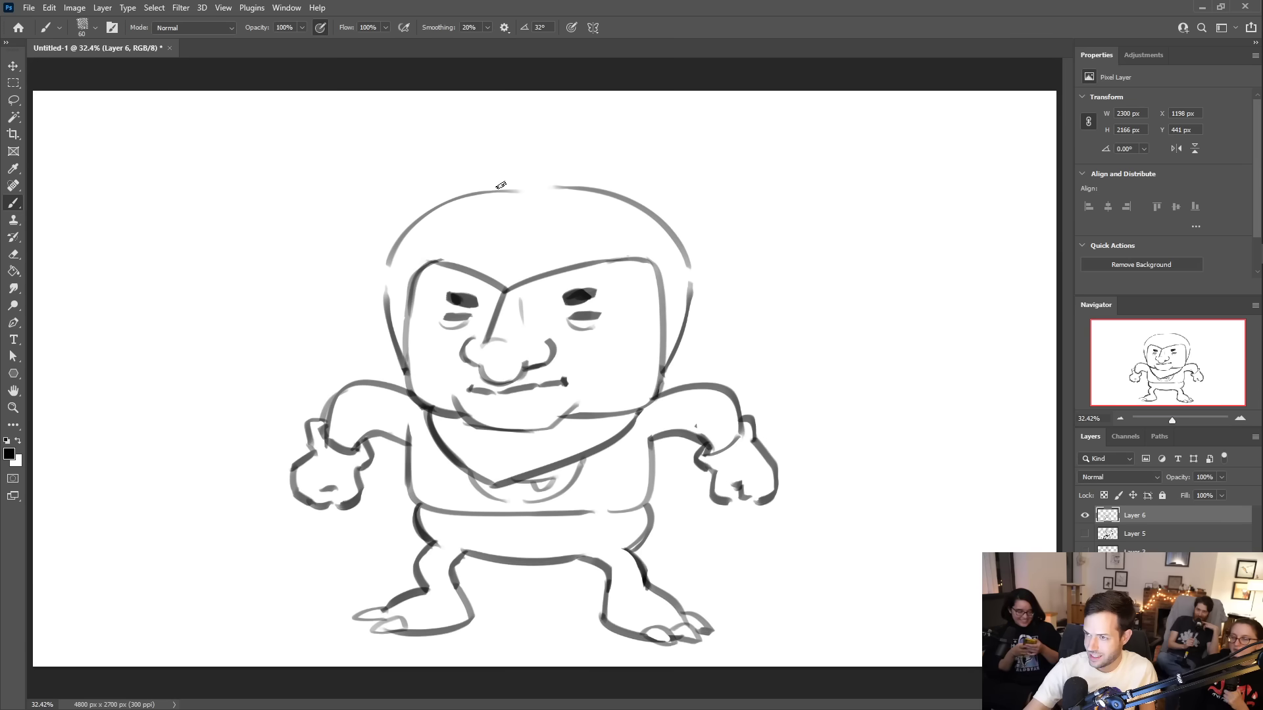
drag(387, 318, 332, 224)
mouse_move(444, 201)
mouse_down()
mouse_move(395, 183)
mouse_move(281, 202)
mouse_up()
key(ctrl+z)
- Draw a large, pointed, drooping horn shape extending outward from each side of the dome around the head
key(ctrl+z)
drag(388, 318, 352, 242)
drag(442, 199, 337, 183)
key(ctrl+z)
mouse_move(445, 198)
mouse_down()
mouse_move(356, 188)
mouse_move(298, 233)
mouse_move(329, 213)
mouse_move(307, 219)
mouse_move(282, 257)
mouse_move(355, 242)
mouse_up()
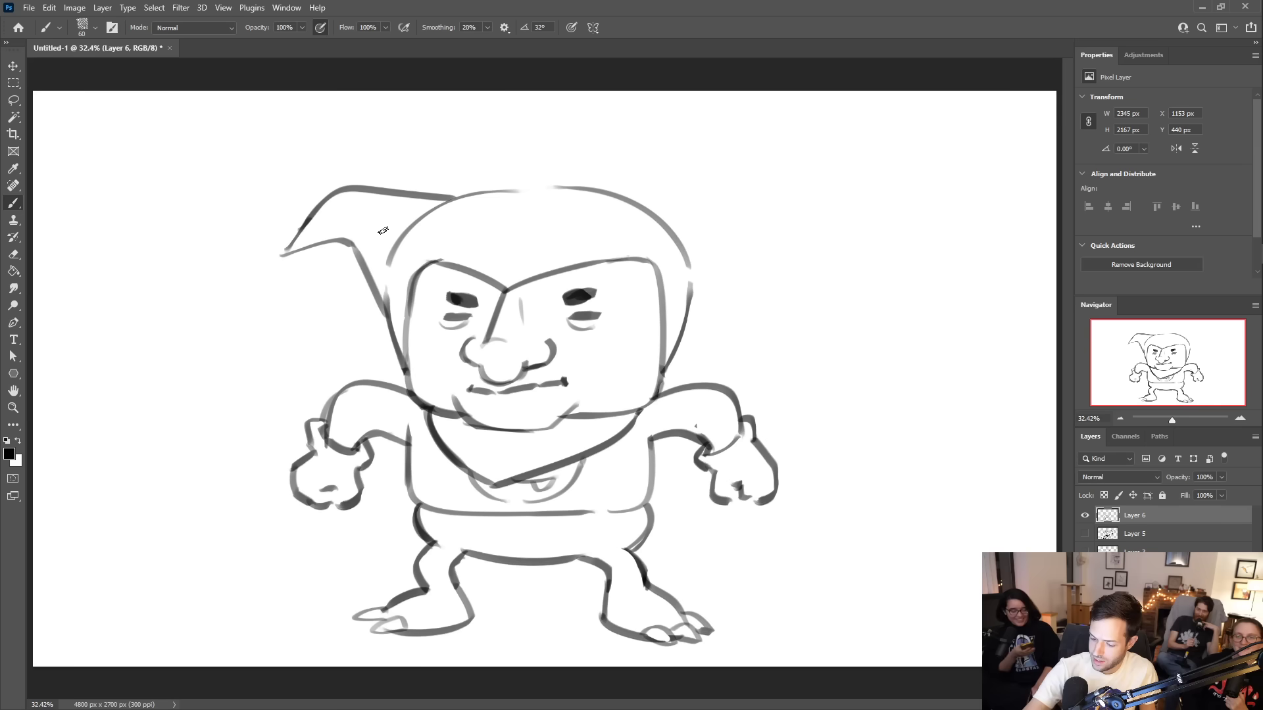
mouse_move(621, 195)
mouse_down()
mouse_move(739, 174)
mouse_move(709, 179)
mouse_move(810, 222)
mouse_up()
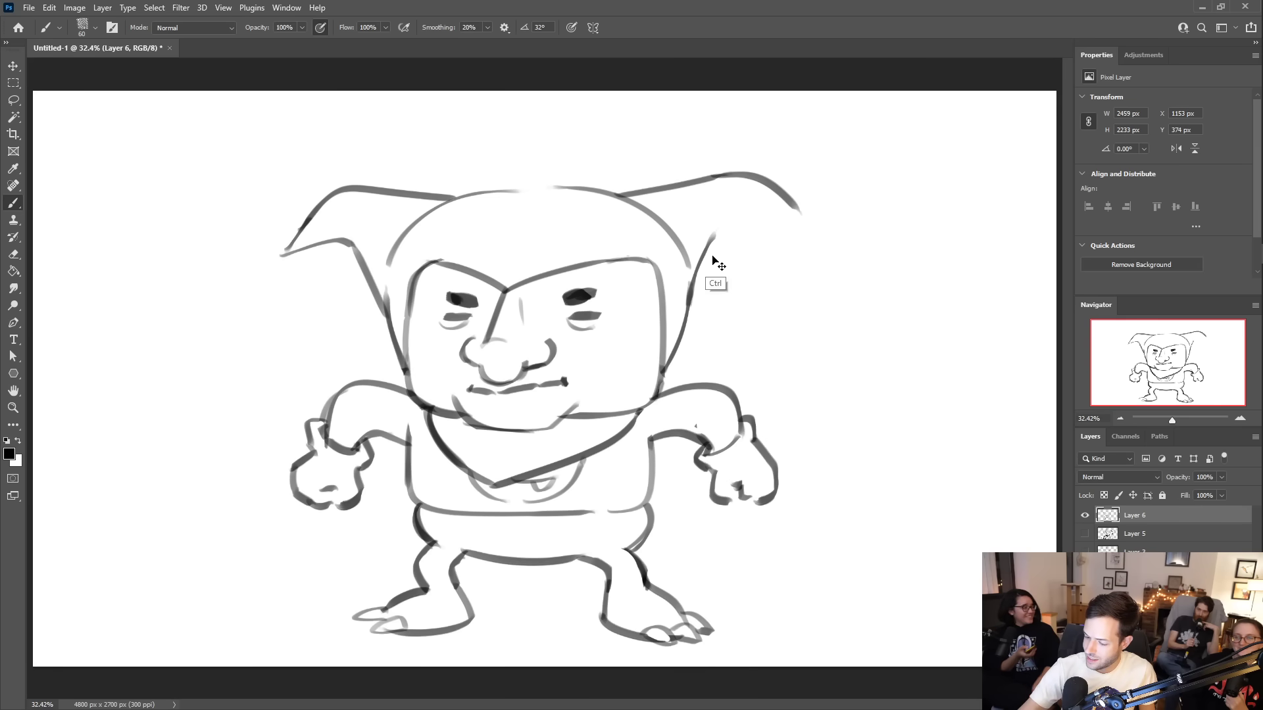
mouse_move(690, 294)
mouse_down()
mouse_move(766, 213)
mouse_move(768, 226)
mouse_move(724, 248)
mouse_move(762, 226)
mouse_move(820, 228)
mouse_move(784, 204)
mouse_move(805, 232)
mouse_up()
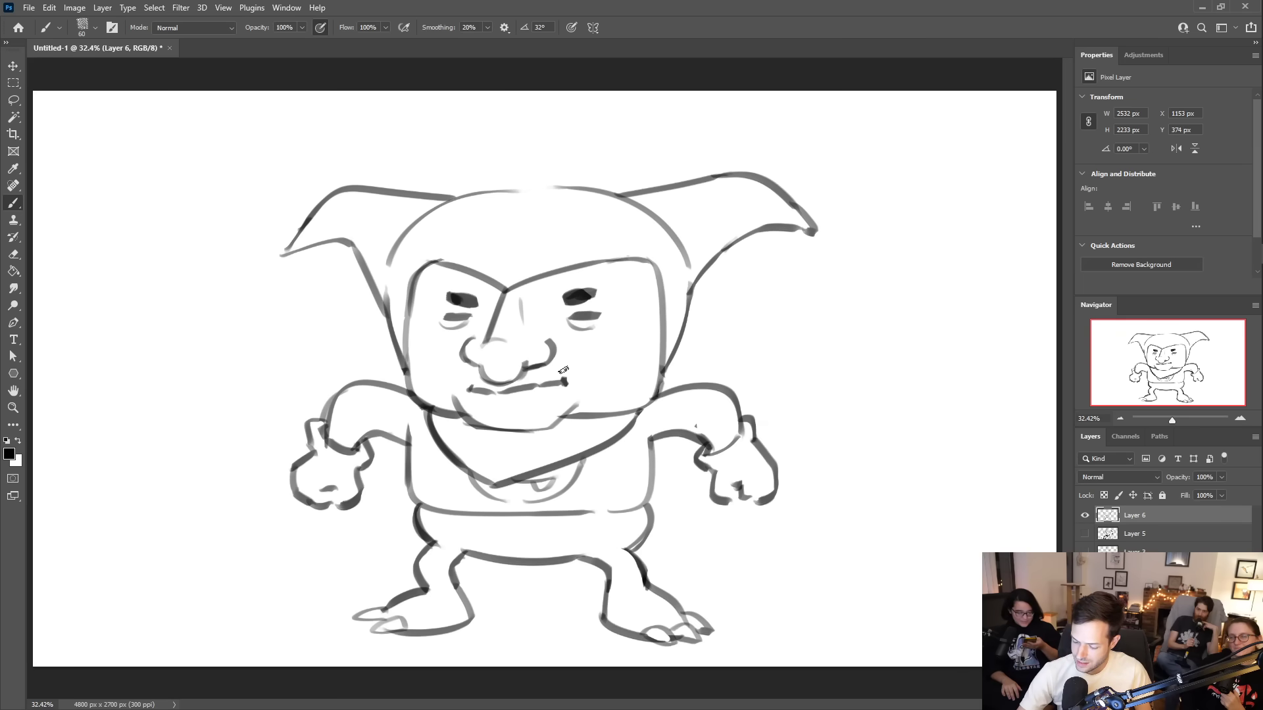
- Add short creases rising from both mouth corners and a zigzag, pointed tail at the right hip
drag(567, 386, 561, 364)
drag(476, 368, 465, 389)
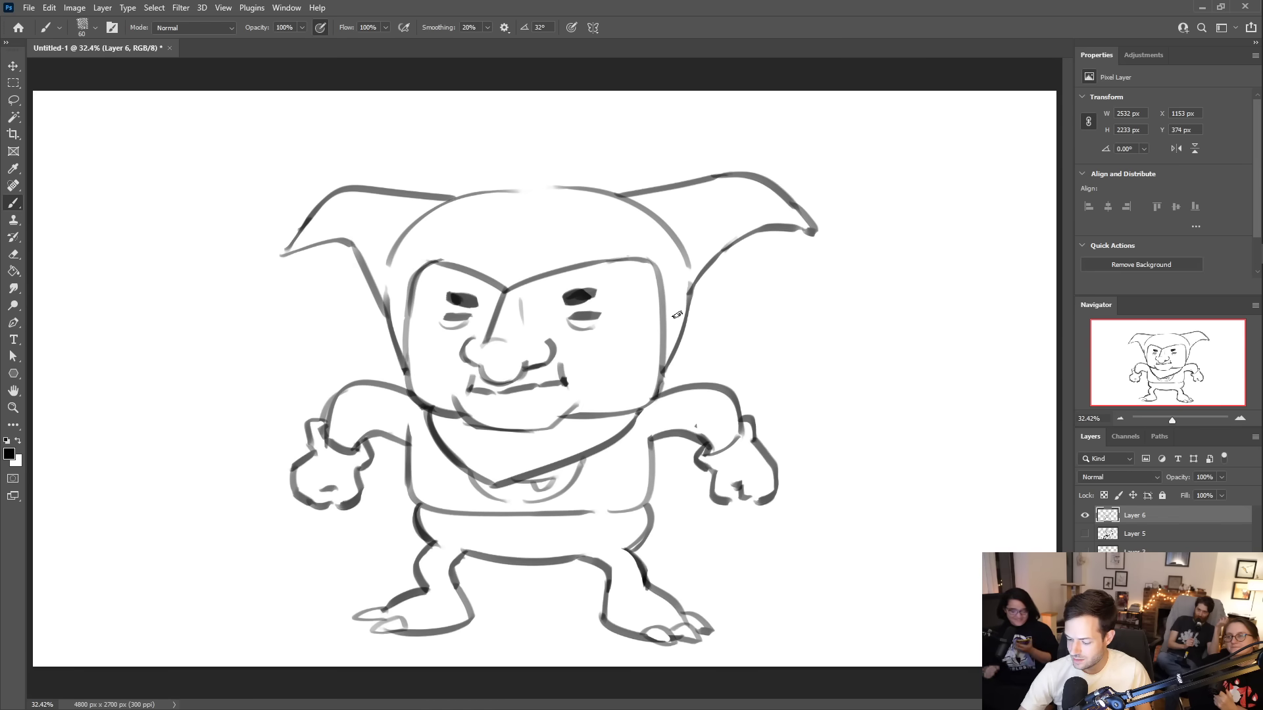
mouse_move(649, 496)
mouse_down()
mouse_move(673, 528)
mouse_move(690, 520)
mouse_move(710, 557)
mouse_move(648, 506)
mouse_up()
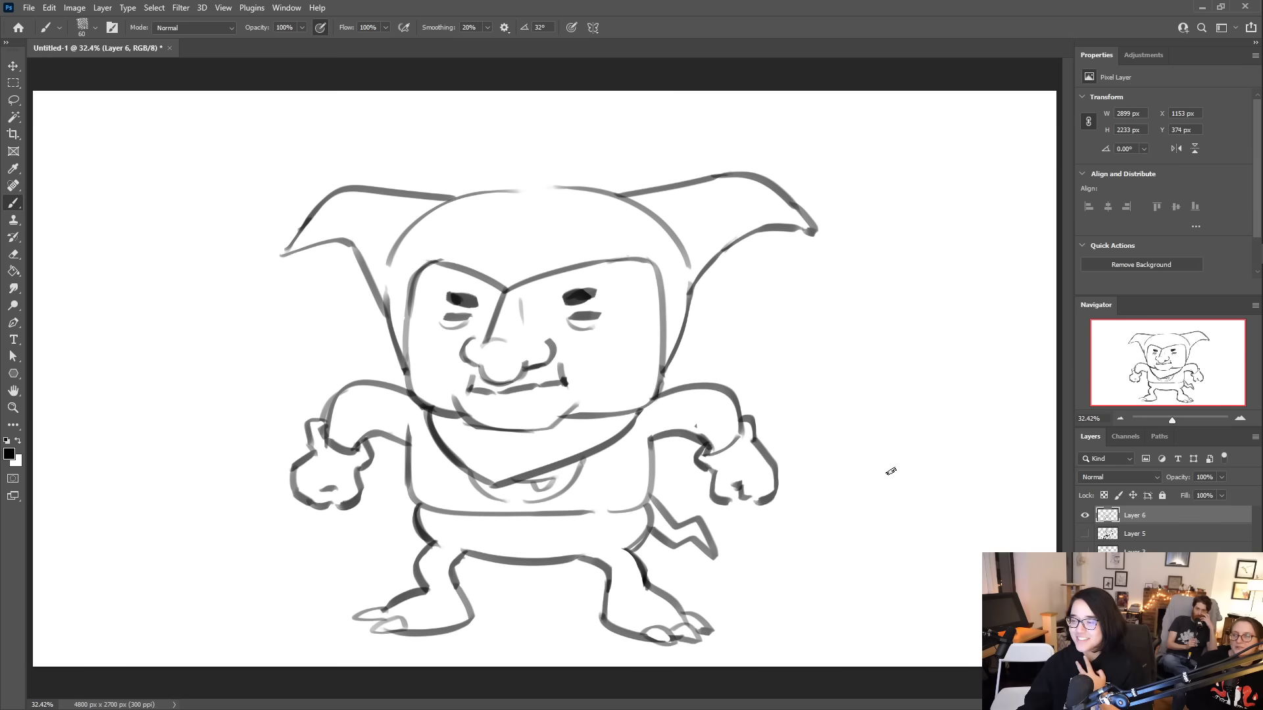
- Hide Layer 6 and sketch a light oval head in the upper middle of the canvas on a new layer
click(1085, 516)
key(ctrl+alt+shift+n)
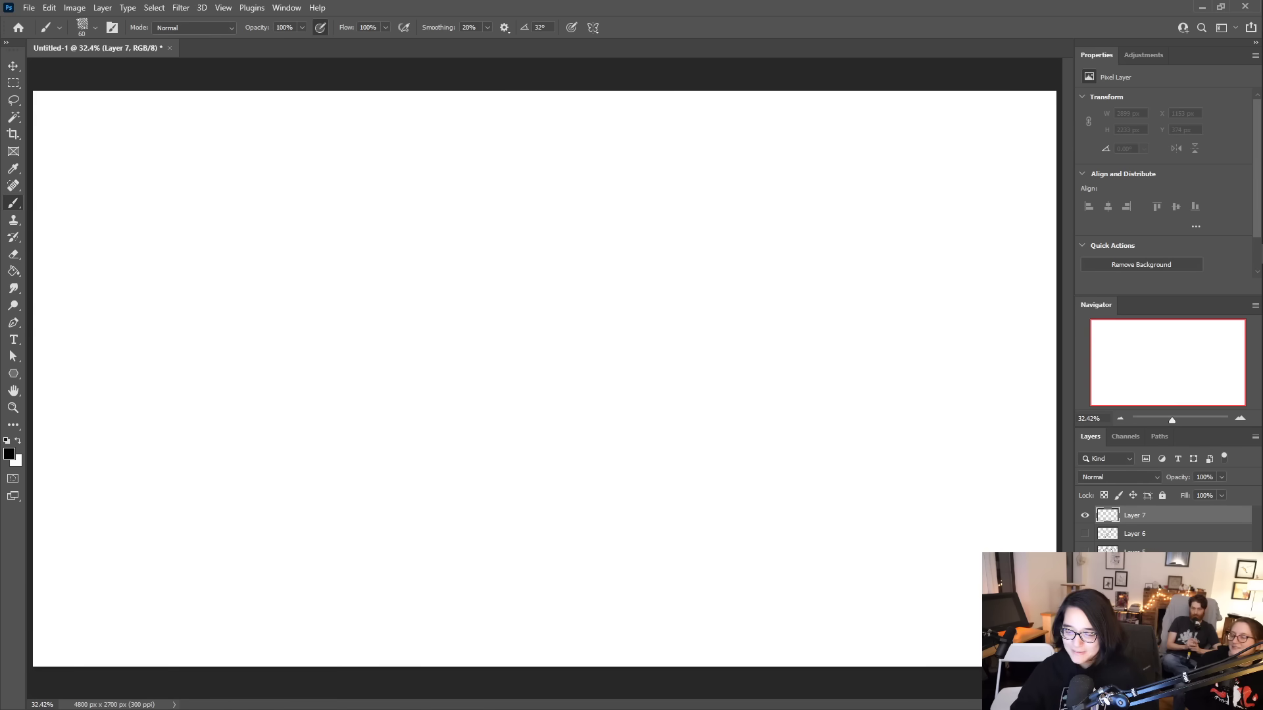
mouse_move(485, 305)
mouse_down()
mouse_move(469, 280)
mouse_move(510, 203)
mouse_up()
mouse_move(492, 265)
mouse_down()
mouse_move(498, 190)
mouse_move(539, 302)
mouse_move(566, 183)
mouse_move(592, 218)
mouse_up()
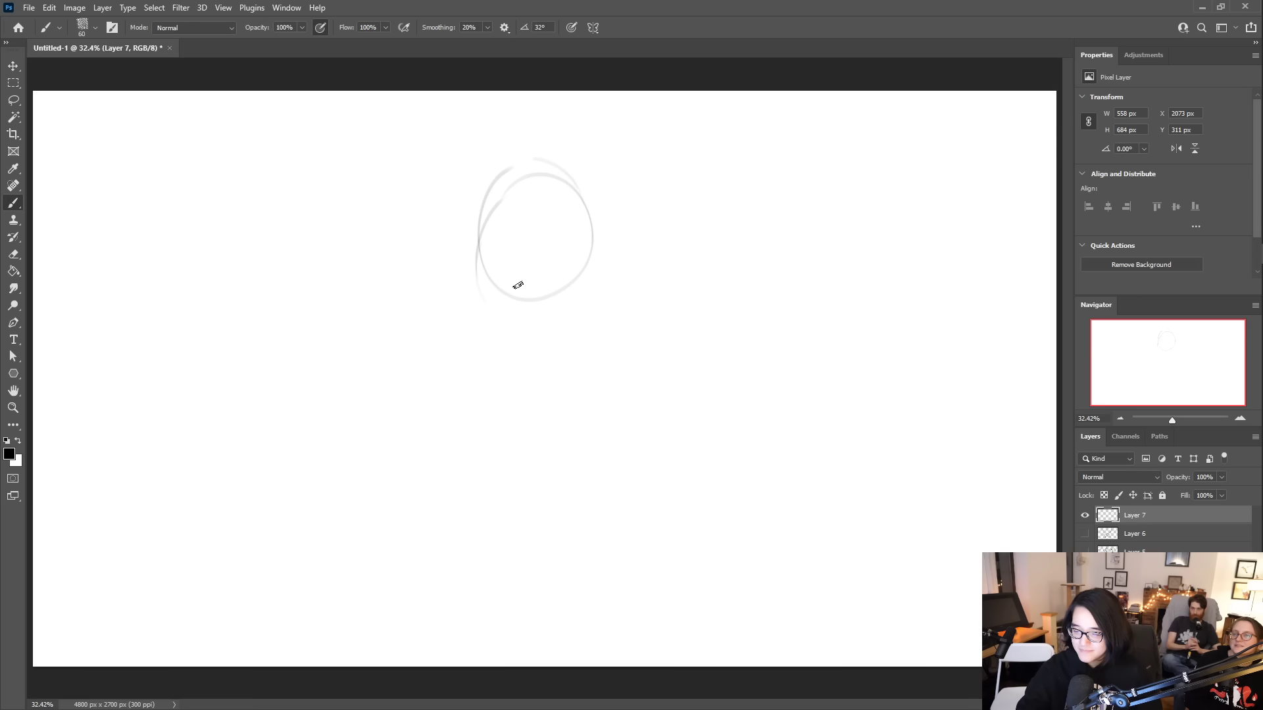
- Rough in a slanted shoulder line, the tapering torso sides, and faint hip and thigh lines below the head
drag(449, 363, 574, 318)
drag(651, 307, 648, 372)
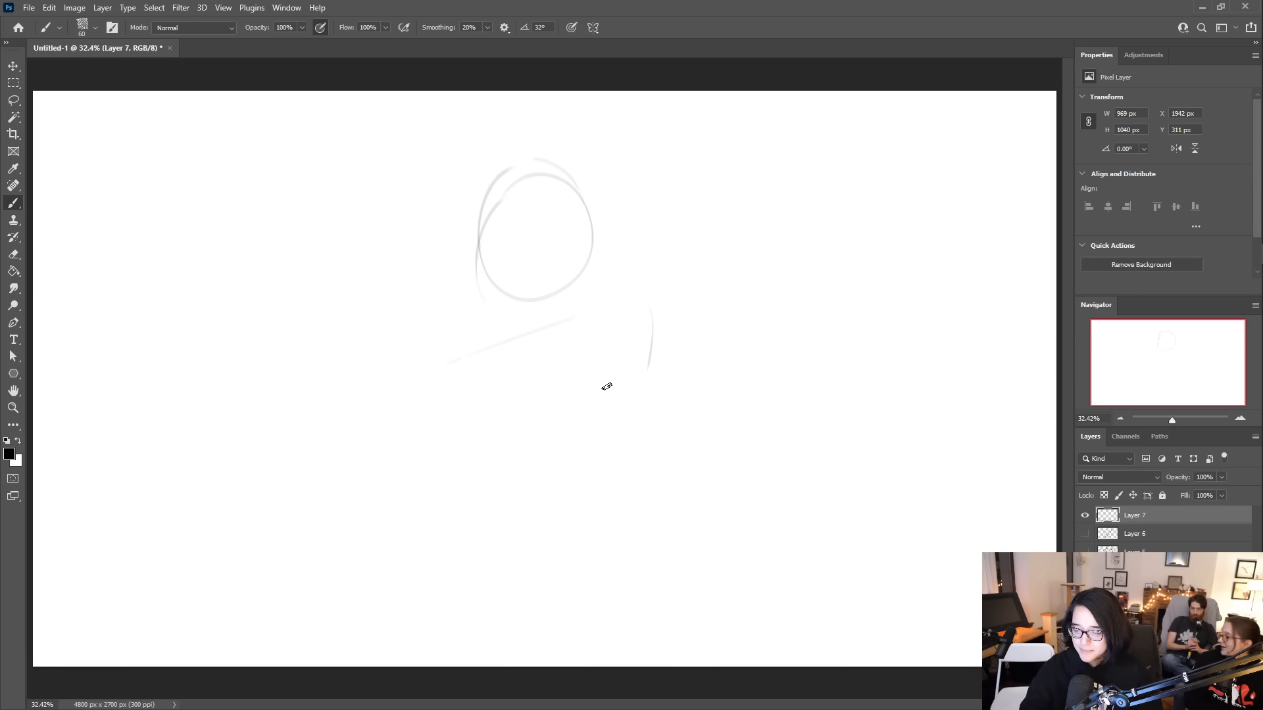
mouse_move(469, 366)
mouse_down()
mouse_move(446, 486)
mouse_move(454, 461)
mouse_move(370, 583)
mouse_move(388, 586)
mouse_move(389, 572)
mouse_move(359, 568)
mouse_move(532, 635)
mouse_move(513, 607)
mouse_move(484, 610)
mouse_move(556, 610)
mouse_up()
mouse_move(658, 312)
mouse_down()
mouse_move(611, 454)
mouse_move(581, 496)
mouse_move(566, 589)
mouse_up()
- Redraw the head as a narrower, cleaner oval and erase the leftover construction circles around it
mouse_move(479, 189)
mouse_down()
mouse_move(573, 201)
mouse_move(537, 292)
mouse_move(485, 166)
mouse_move(566, 175)
mouse_move(566, 272)
mouse_up()
drag(544, 147, 572, 271)
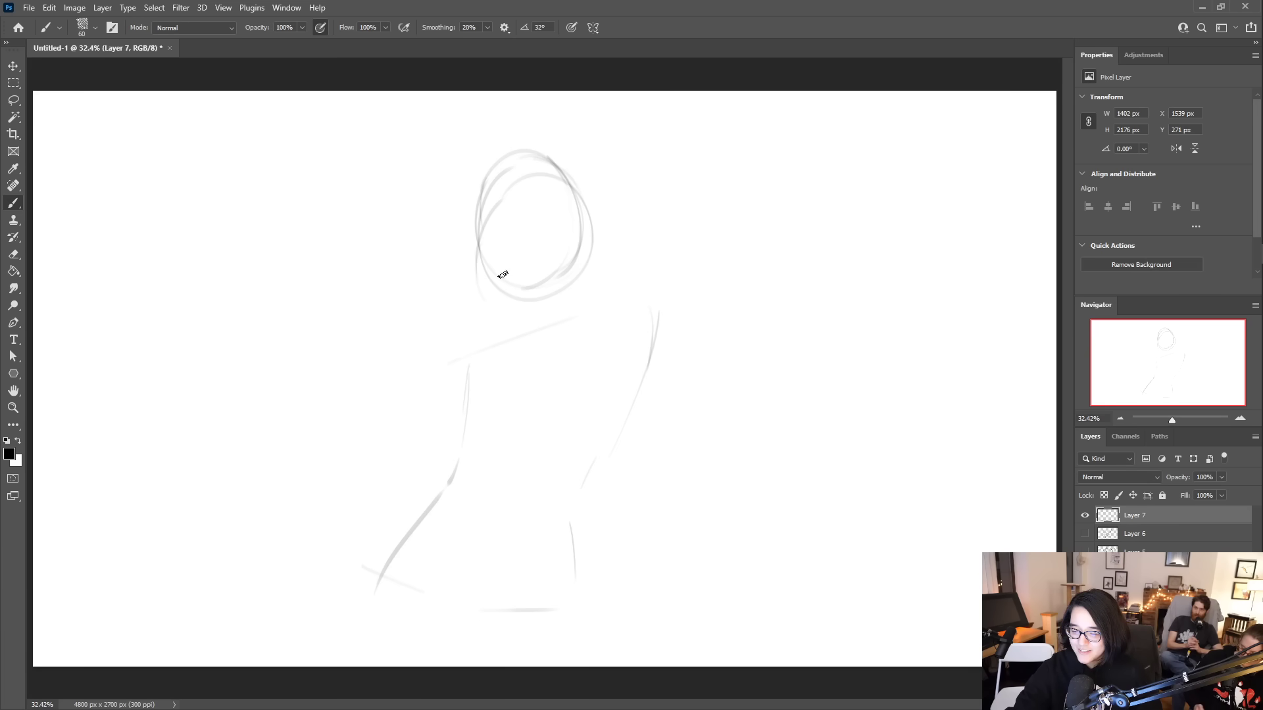
mouse_move(504, 217)
mouse_down()
mouse_move(487, 209)
mouse_move(525, 167)
mouse_move(544, 174)
mouse_up()
mouse_move(479, 254)
mouse_down()
mouse_move(507, 296)
mouse_move(553, 295)
mouse_move(584, 262)
mouse_move(577, 192)
mouse_up()
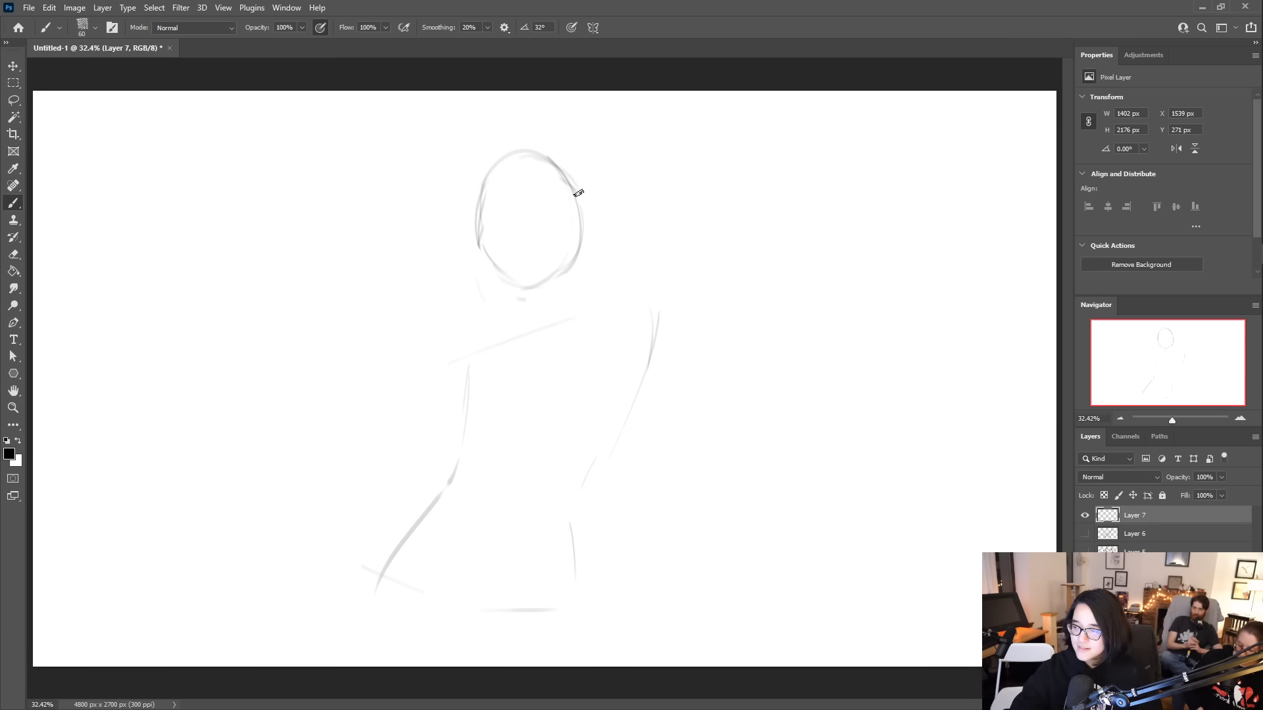
- Sketch the neck below the head, then a round right shoulder joint with a long diagonal arm line running outward
mouse_move(493, 231)
mouse_down()
mouse_move(513, 322)
mouse_move(496, 270)
mouse_move(533, 343)
mouse_move(516, 312)
mouse_move(492, 331)
mouse_up()
mouse_move(560, 248)
mouse_down()
mouse_move(570, 318)
mouse_move(621, 282)
mouse_up()
drag(586, 327, 599, 367)
mouse_move(597, 284)
mouse_down()
mouse_move(639, 322)
mouse_move(730, 493)
mouse_up()
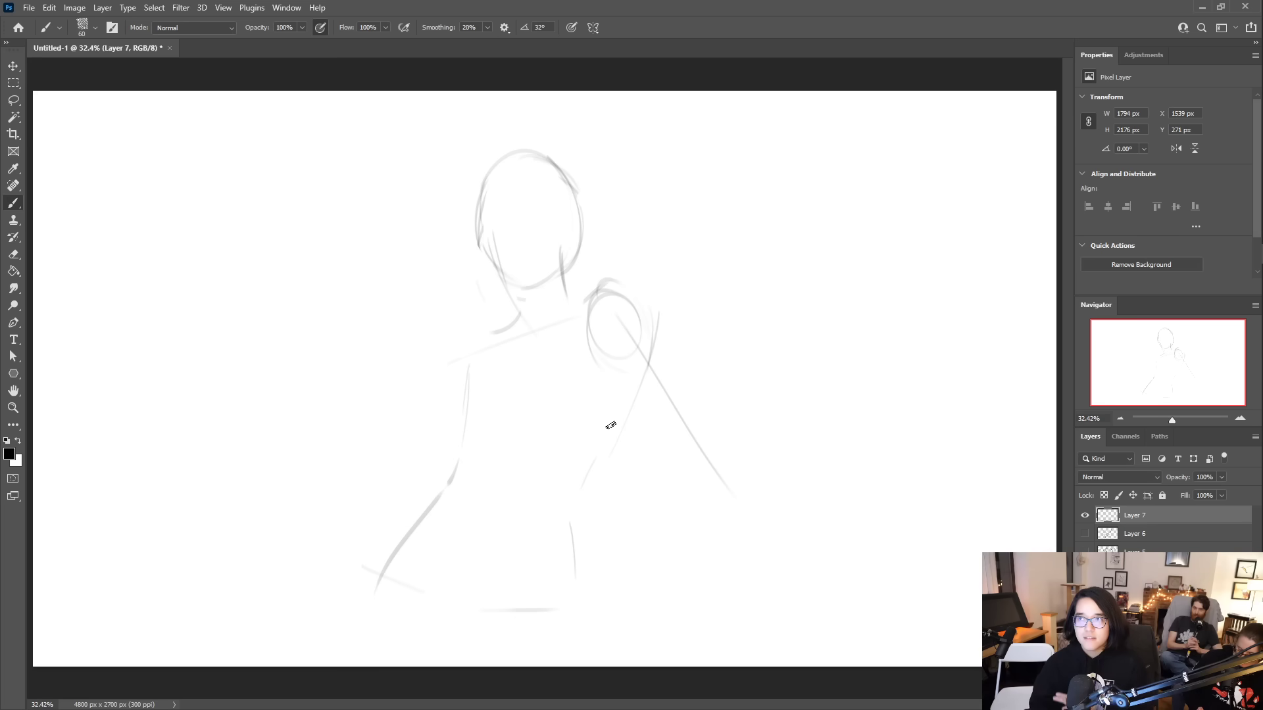
- Rough in a bent arm crossing the torso with an elbow, forearm and hand instead, erasing the outward diagonal arm line
drag(604, 344, 564, 416)
mouse_move(498, 487)
mouse_down()
mouse_move(372, 438)
mouse_move(366, 409)
mouse_up()
mouse_move(449, 413)
mouse_down()
mouse_move(461, 473)
mouse_move(493, 456)
mouse_up()
mouse_move(414, 439)
mouse_down()
mouse_move(420, 416)
mouse_move(495, 439)
mouse_move(475, 468)
mouse_up()
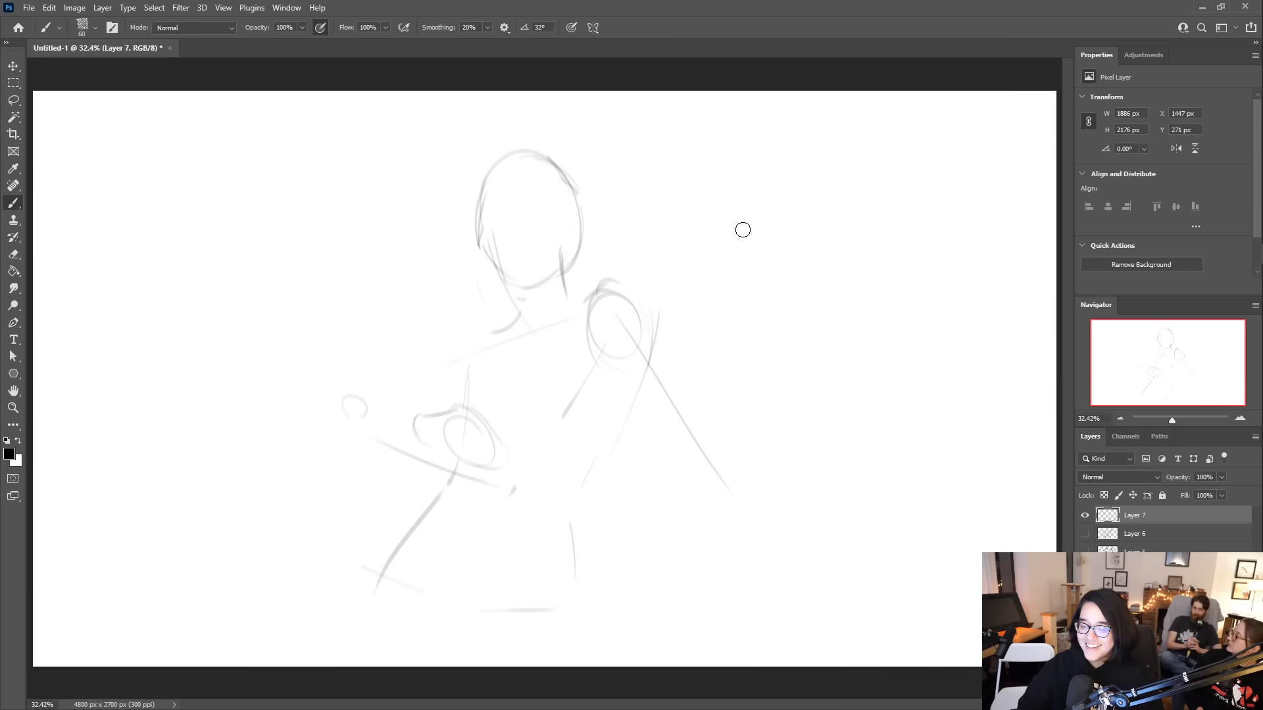
drag(628, 334, 733, 490)
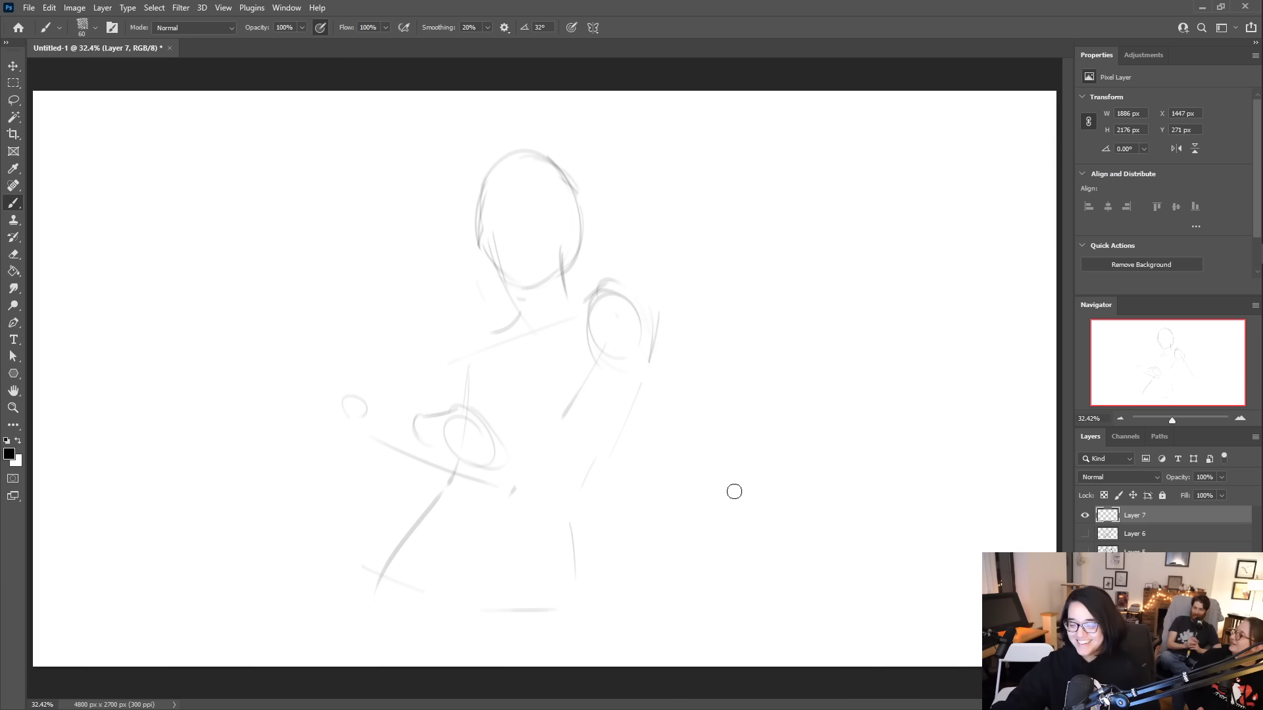
mouse_move(380, 424)
mouse_down()
mouse_move(356, 387)
mouse_move(292, 388)
mouse_move(327, 427)
mouse_move(387, 455)
mouse_move(377, 435)
mouse_move(389, 419)
mouse_move(504, 435)
mouse_move(492, 434)
mouse_move(535, 449)
mouse_move(525, 480)
mouse_up()
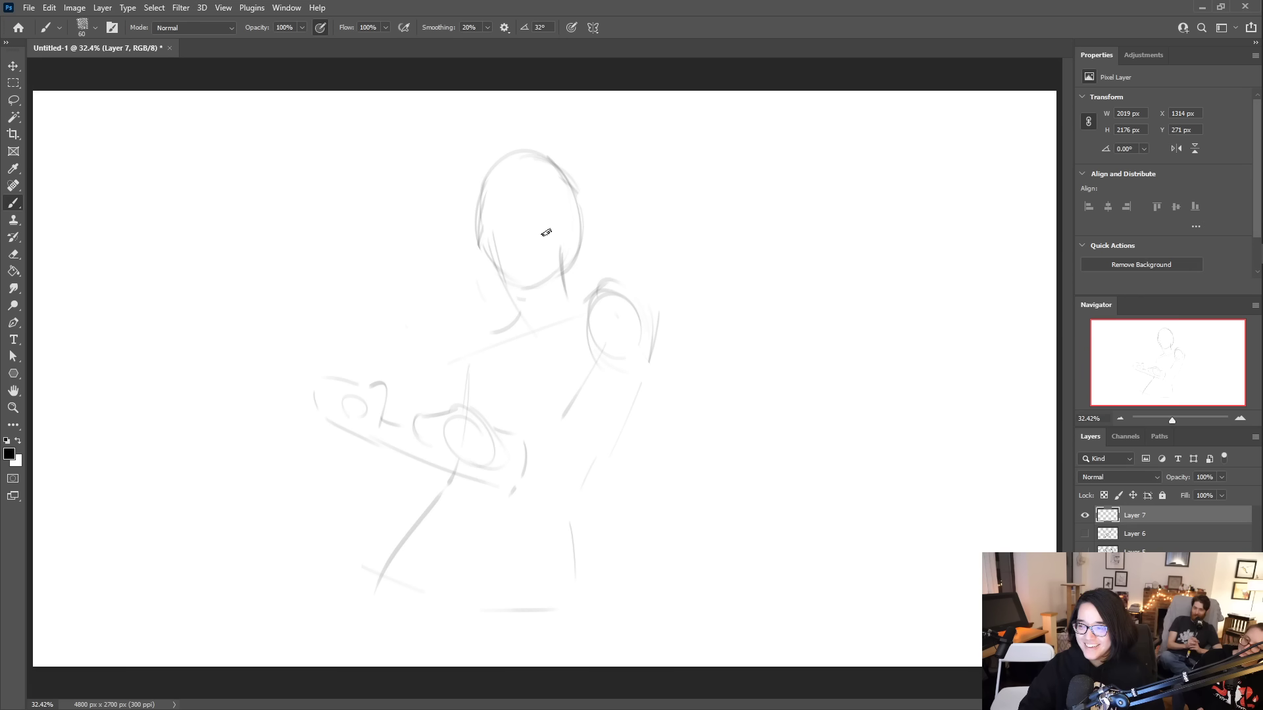
- Add an oval for the left shoulder, and replace the circle on the bent arm with clean forearm contours up to the elbow
drag(420, 305, 437, 338)
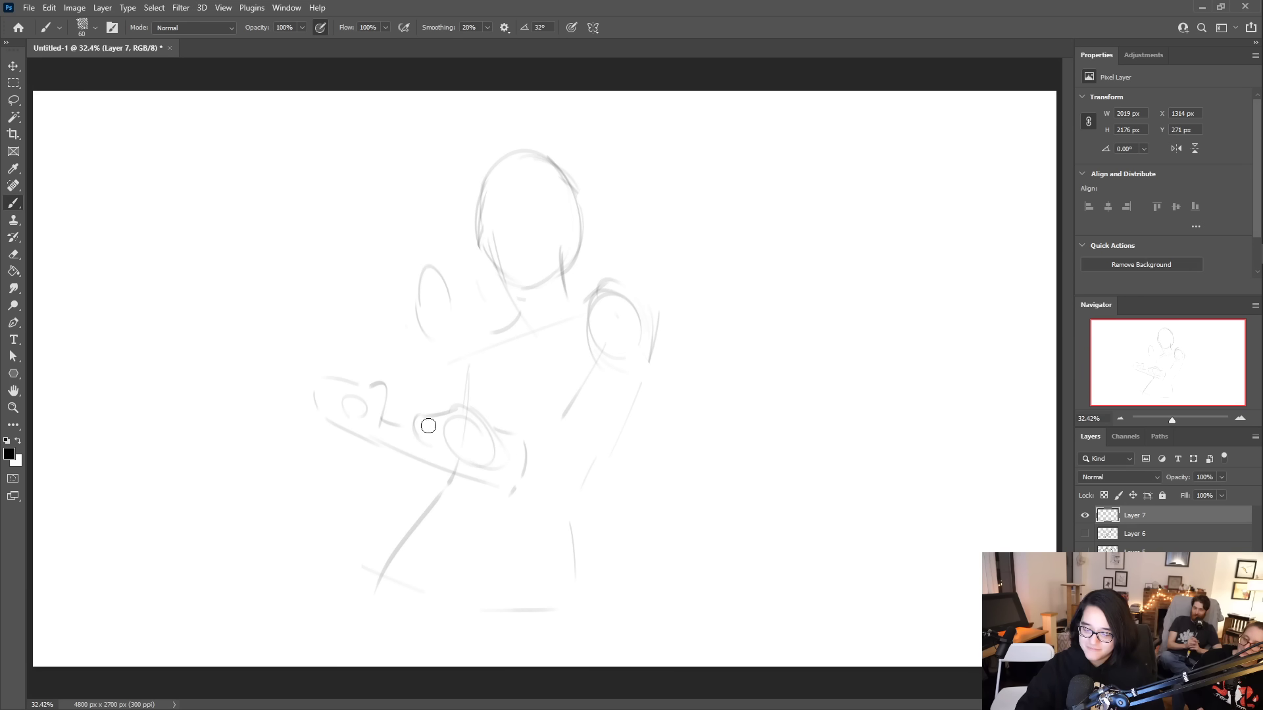
mouse_move(428, 411)
mouse_down()
mouse_move(493, 459)
mouse_move(434, 406)
mouse_move(485, 424)
mouse_up()
drag(381, 420, 513, 433)
drag(412, 454, 501, 485)
drag(496, 432, 526, 460)
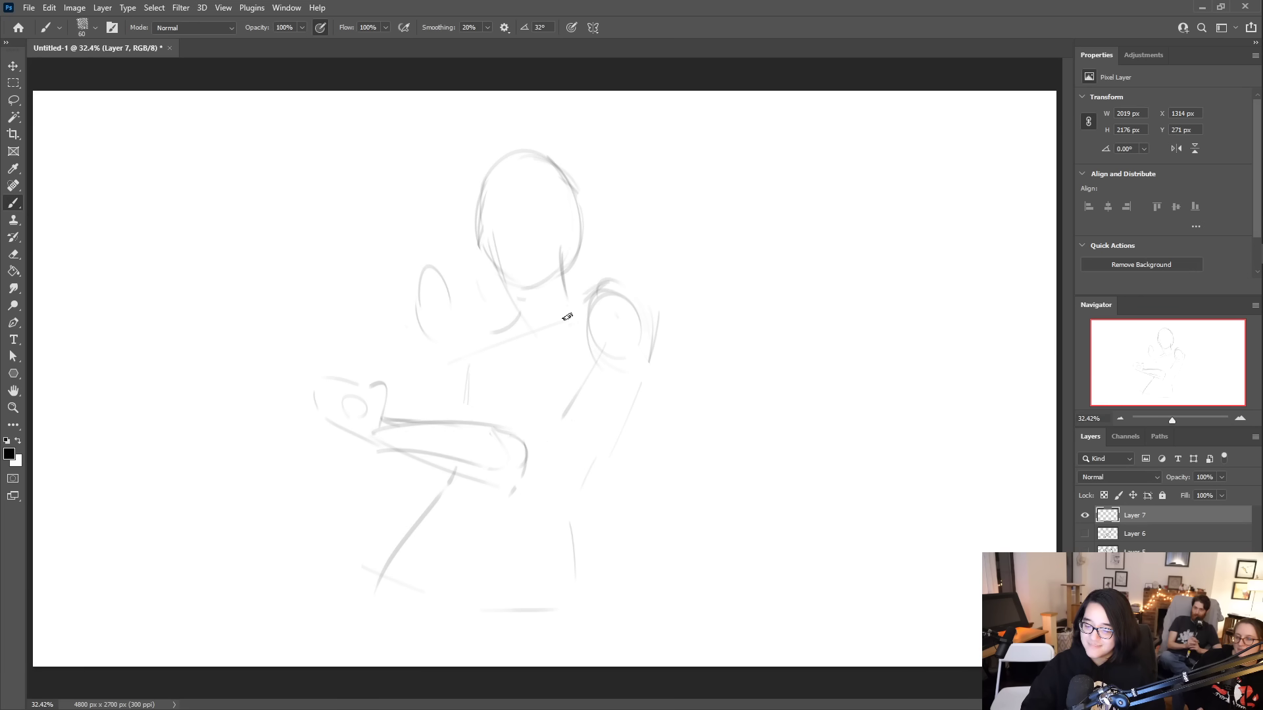
- Draw the upper arm contours from shoulder to elbow, and replace the old hand with an open palm and spread fingers
drag(565, 353, 530, 427)
mouse_move(595, 403)
mouse_down()
mouse_move(526, 488)
mouse_move(627, 357)
mouse_up()
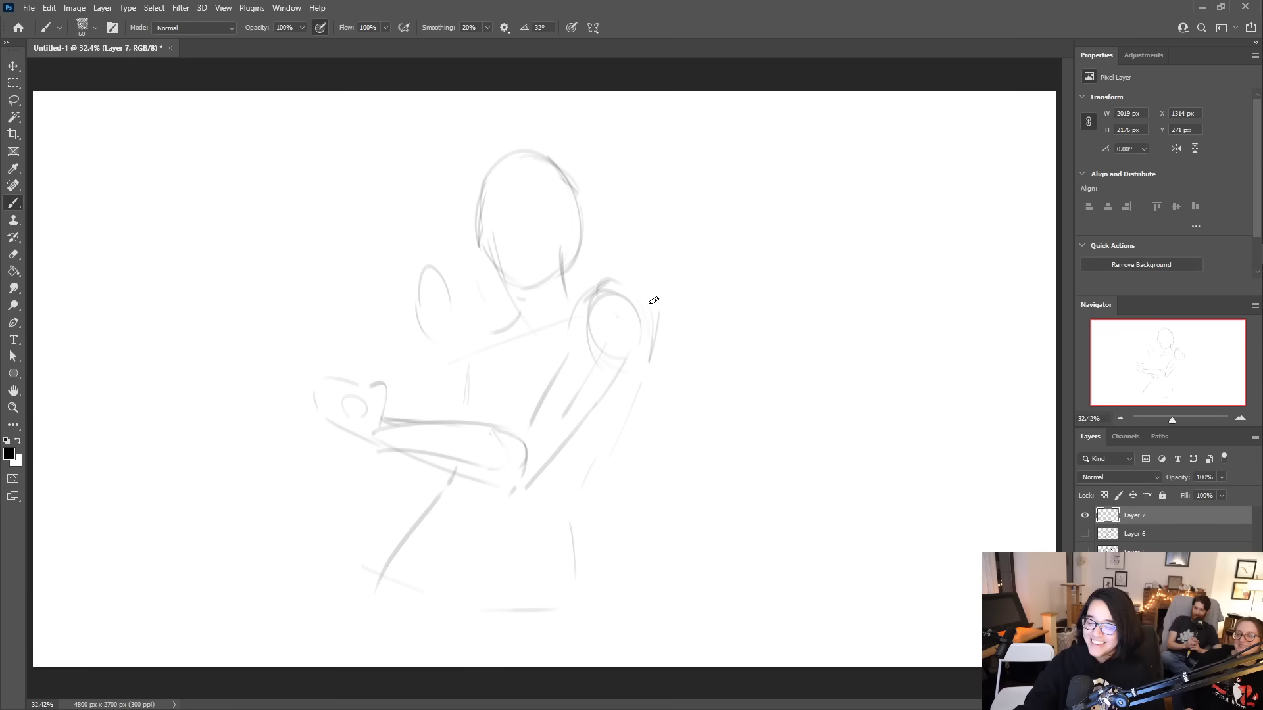
mouse_move(454, 474)
mouse_down()
mouse_move(424, 453)
mouse_move(331, 408)
mouse_move(337, 448)
mouse_move(376, 341)
mouse_up()
drag(361, 404, 372, 454)
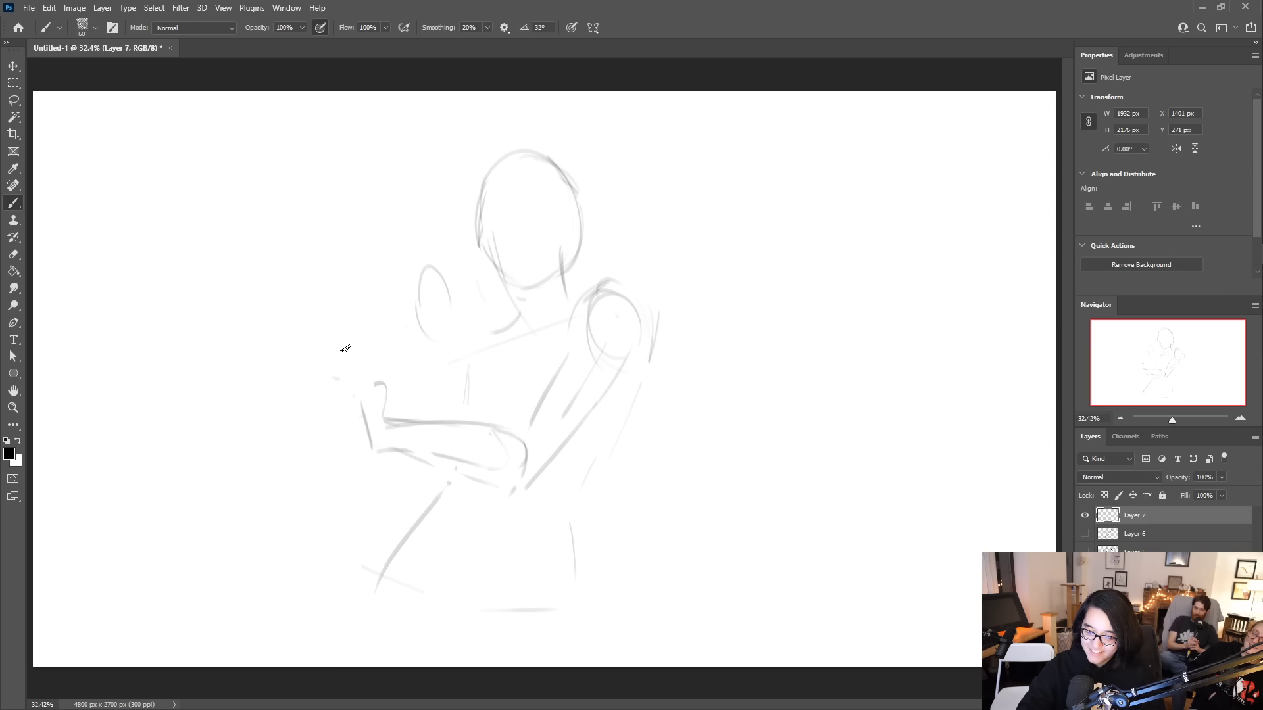
mouse_move(345, 361)
mouse_down()
mouse_move(340, 400)
mouse_move(247, 462)
mouse_move(319, 436)
mouse_move(310, 510)
mouse_move(333, 472)
mouse_move(391, 443)
mouse_move(369, 409)
mouse_move(393, 422)
mouse_move(342, 370)
mouse_move(357, 399)
mouse_up()
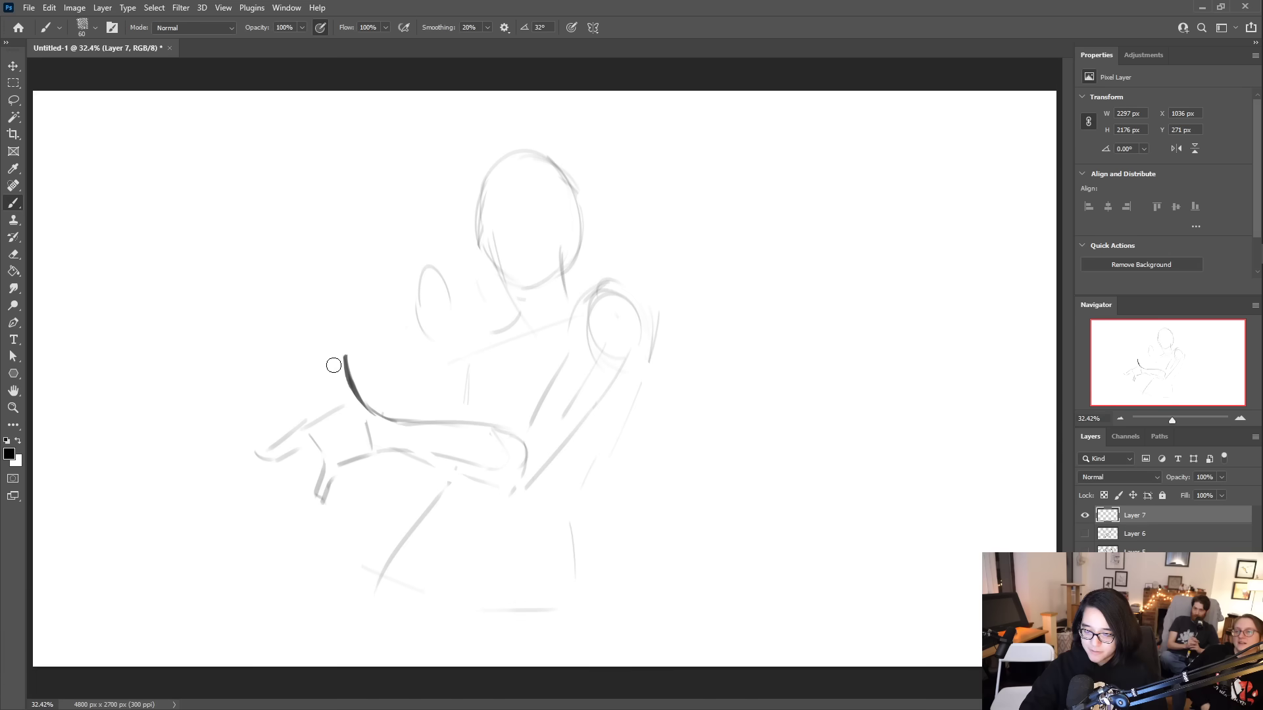
- Reduce the brush size to 37 px and darken the outline of the open hand, its thumb and fingers
click(93, 31)
drag(102, 65, 88, 69)
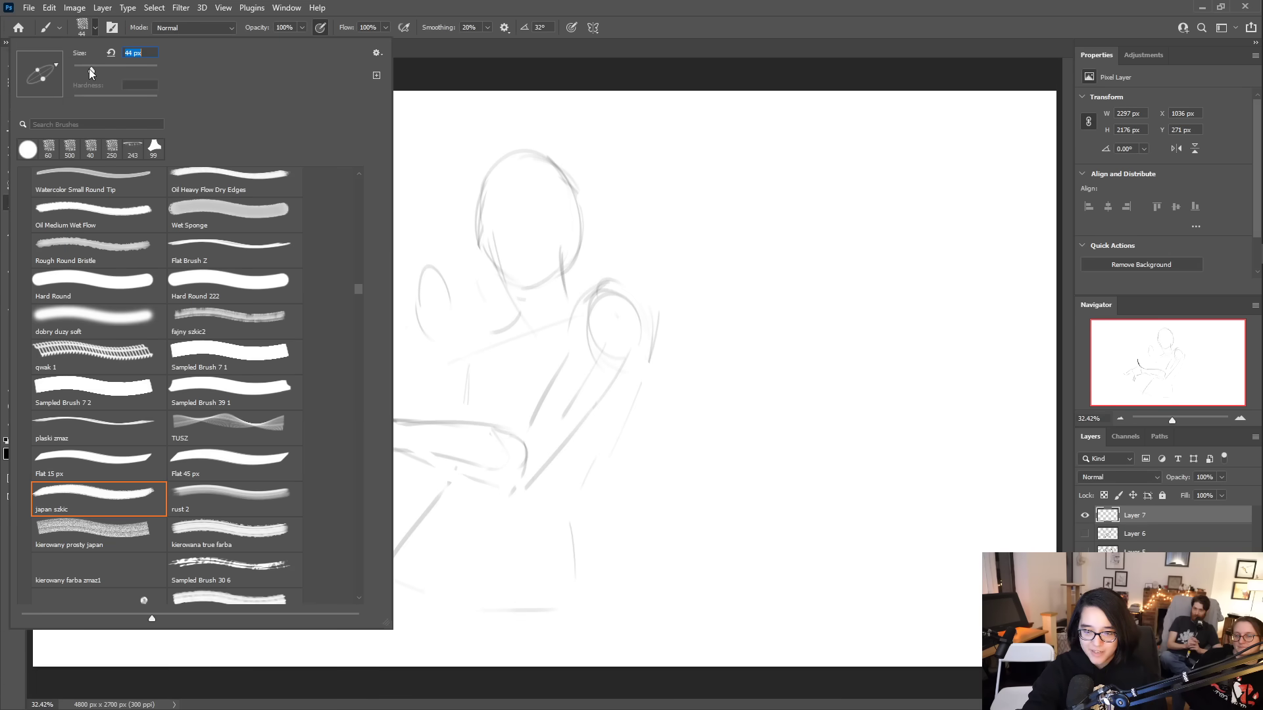
drag(547, 310, 544, 332)
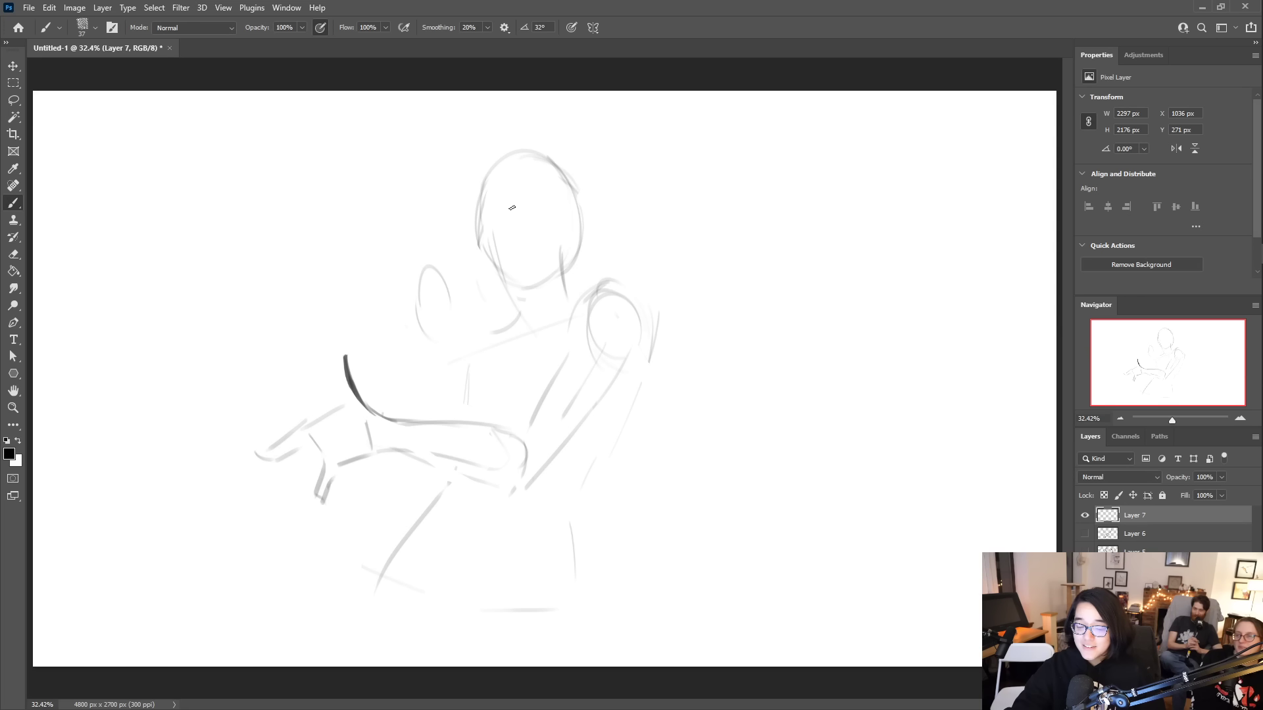
mouse_move(344, 356)
mouse_down()
mouse_move(346, 403)
mouse_move(273, 444)
mouse_move(325, 457)
mouse_move(320, 487)
mouse_move(371, 452)
mouse_up()
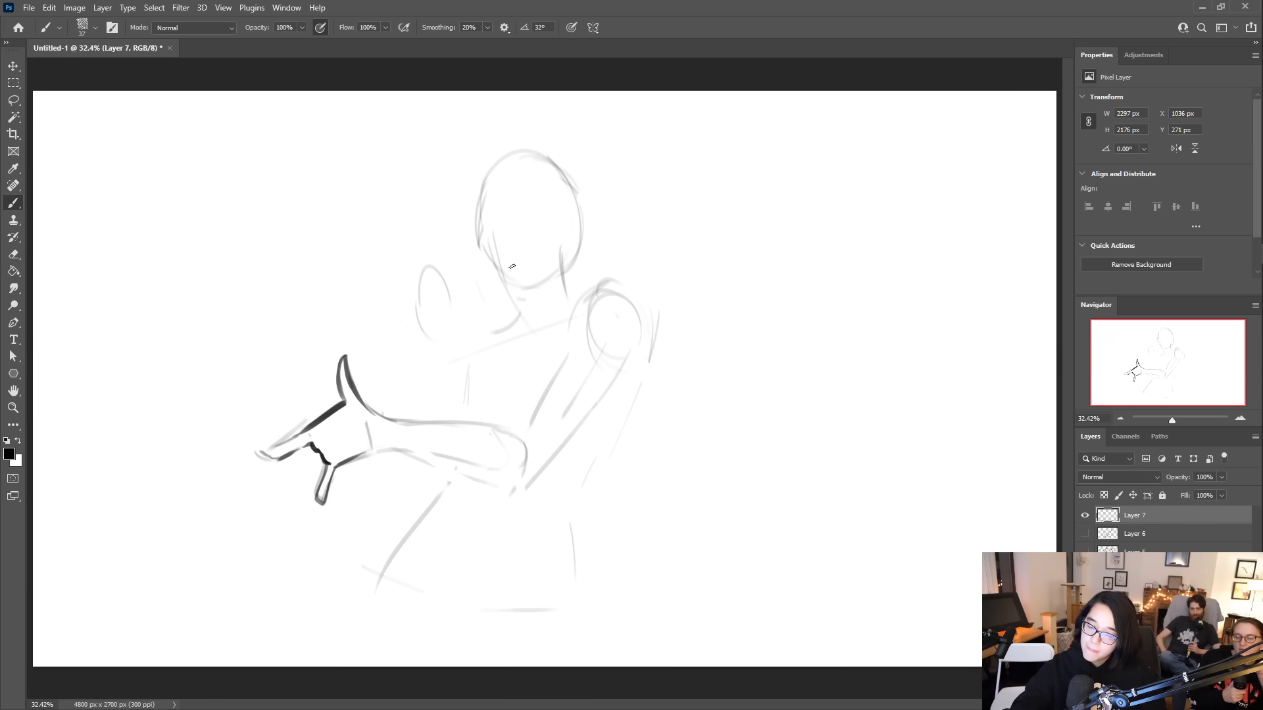
- Add a faint arc over the head, then draw a large ribbon bow on the chest with a rounded sleeve edge at the shoulder
mouse_move(575, 295)
mouse_down()
mouse_move(547, 184)
mouse_move(488, 136)
mouse_up()
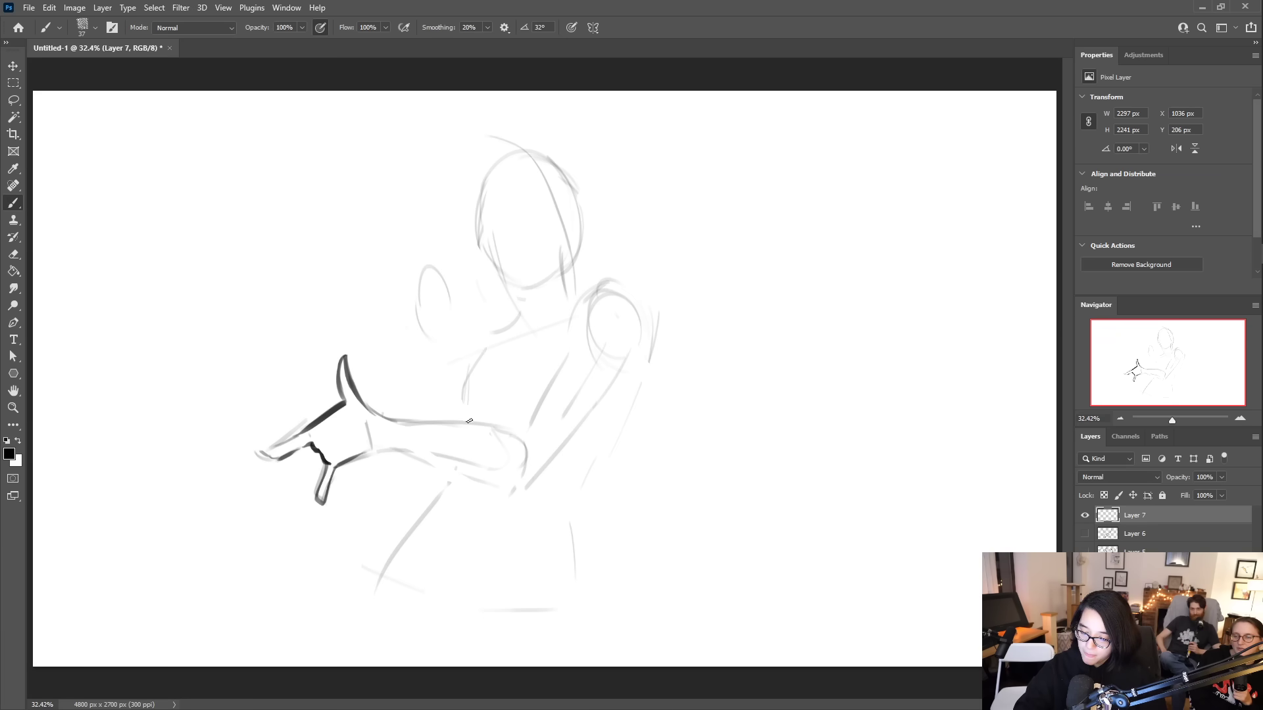
mouse_move(515, 331)
mouse_down()
mouse_move(516, 370)
mouse_move(526, 360)
mouse_move(466, 354)
mouse_move(478, 378)
mouse_move(504, 363)
mouse_move(479, 390)
mouse_move(506, 403)
mouse_move(539, 373)
mouse_up()
drag(555, 321, 553, 375)
mouse_move(520, 332)
mouse_down()
mouse_move(511, 310)
mouse_move(501, 329)
mouse_move(616, 297)
mouse_up()
mouse_move(565, 343)
mouse_down()
mouse_move(610, 290)
mouse_move(627, 363)
mouse_up()
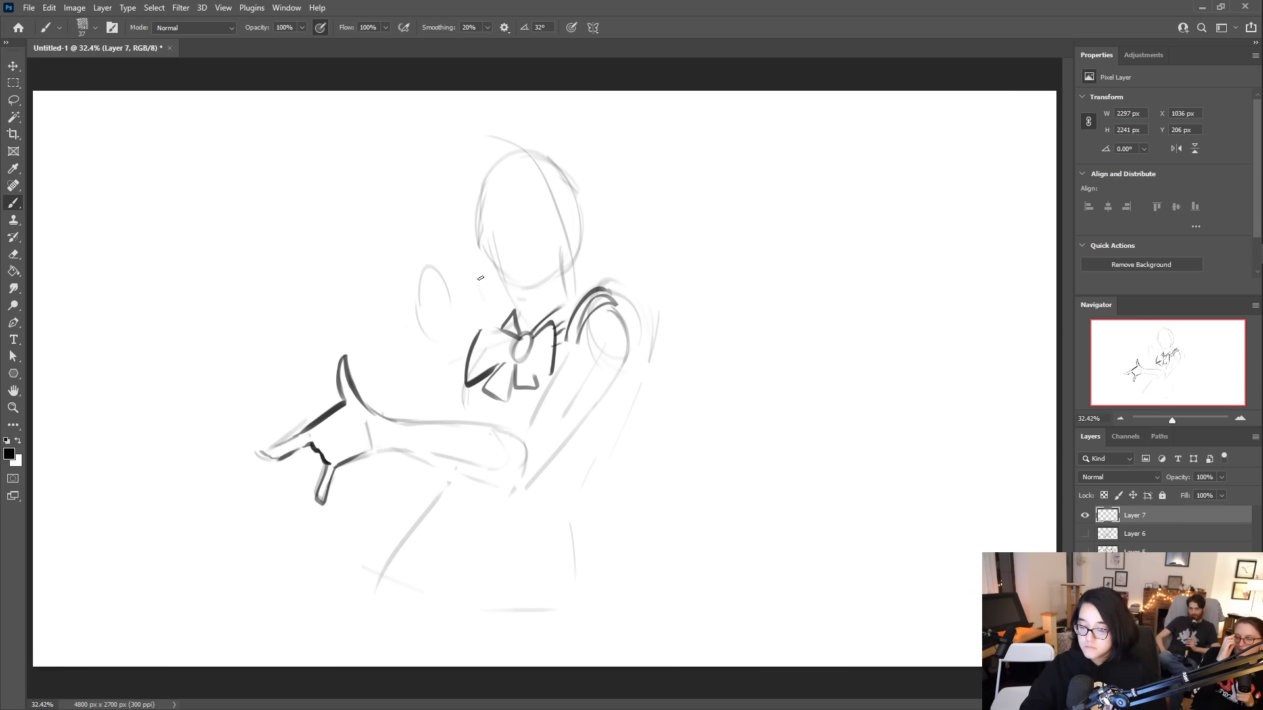
- Darken the forearm and upper arm contours, erasing the construction lines around the elbow and shoulder joint
mouse_move(395, 421)
mouse_down()
mouse_move(508, 437)
mouse_move(427, 459)
mouse_move(504, 486)
mouse_up()
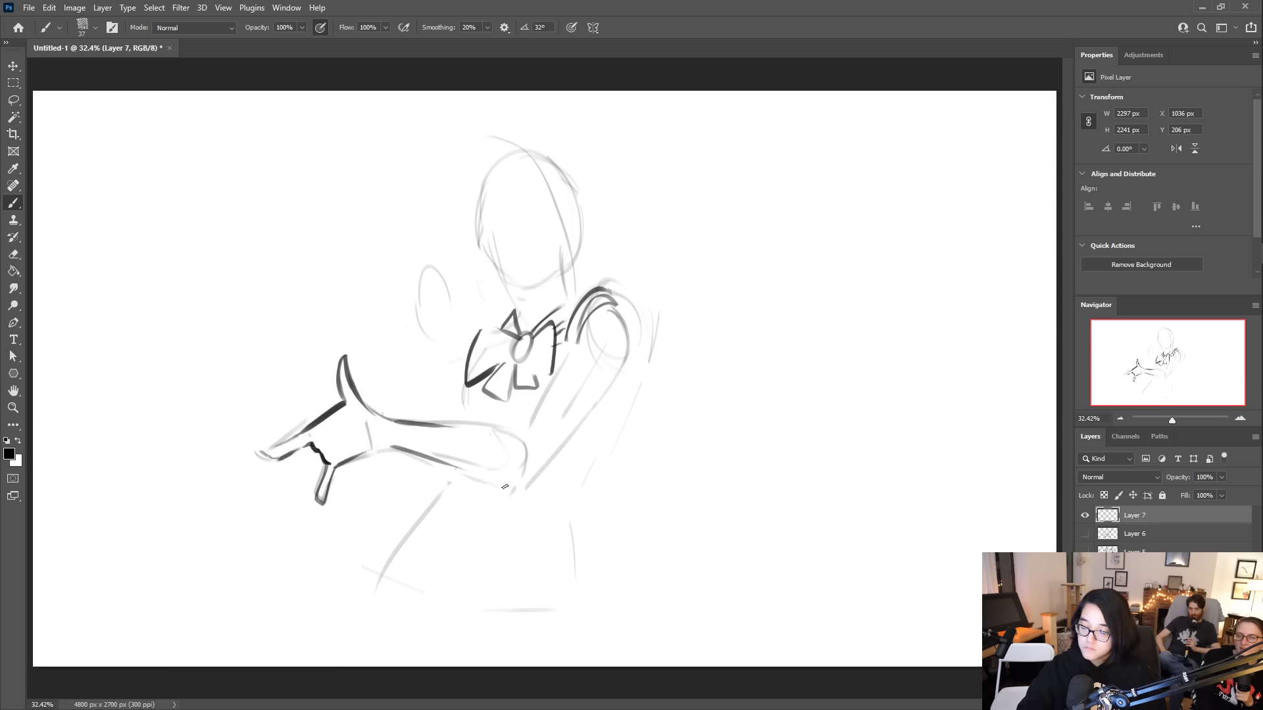
mouse_move(576, 342)
mouse_down()
mouse_move(520, 398)
mouse_move(571, 353)
mouse_up()
drag(496, 482, 601, 388)
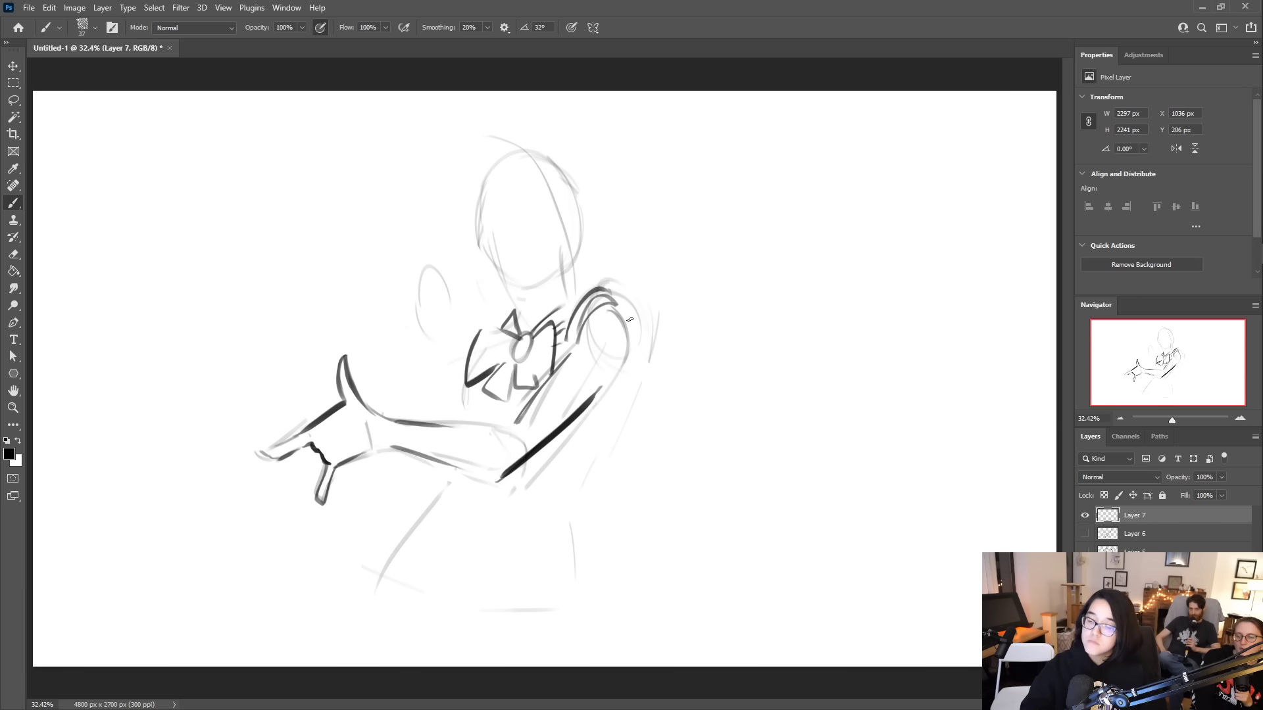
mouse_move(507, 452)
mouse_down()
mouse_move(593, 349)
mouse_move(593, 373)
mouse_move(599, 339)
mouse_move(584, 349)
mouse_move(601, 321)
mouse_move(615, 323)
mouse_move(610, 363)
mouse_move(630, 296)
mouse_move(651, 323)
mouse_up()
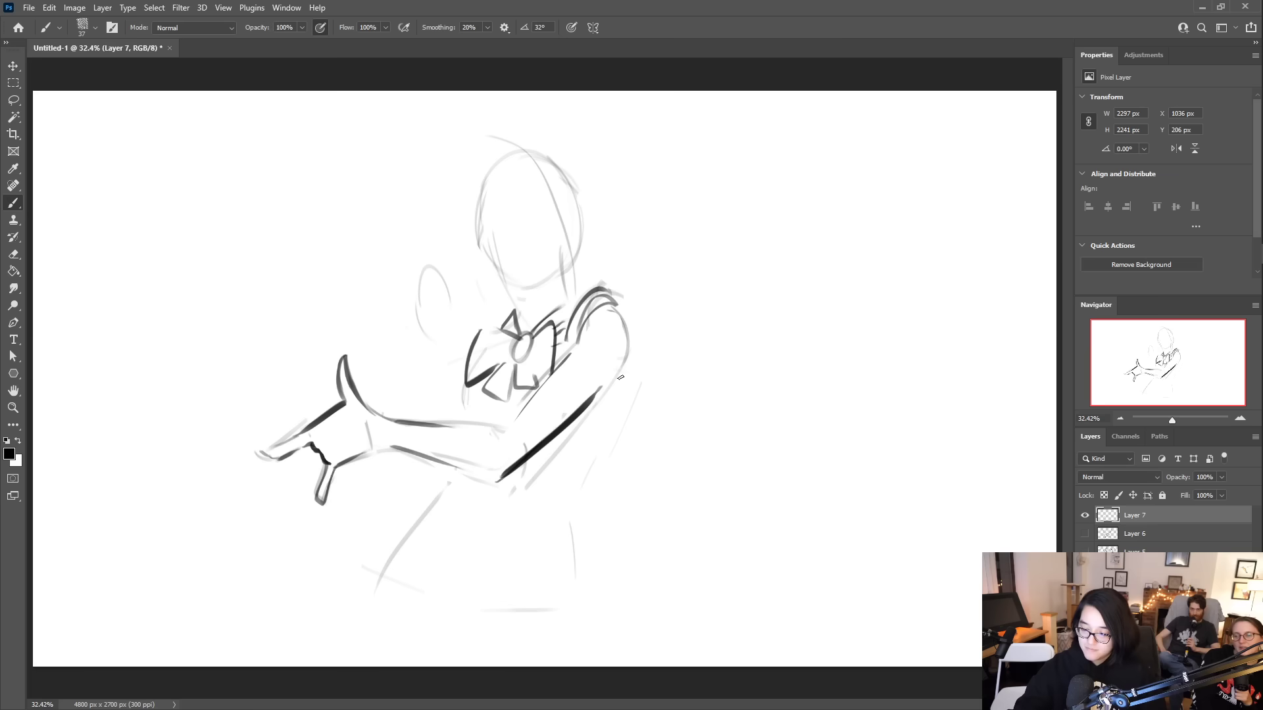
drag(619, 299, 625, 325)
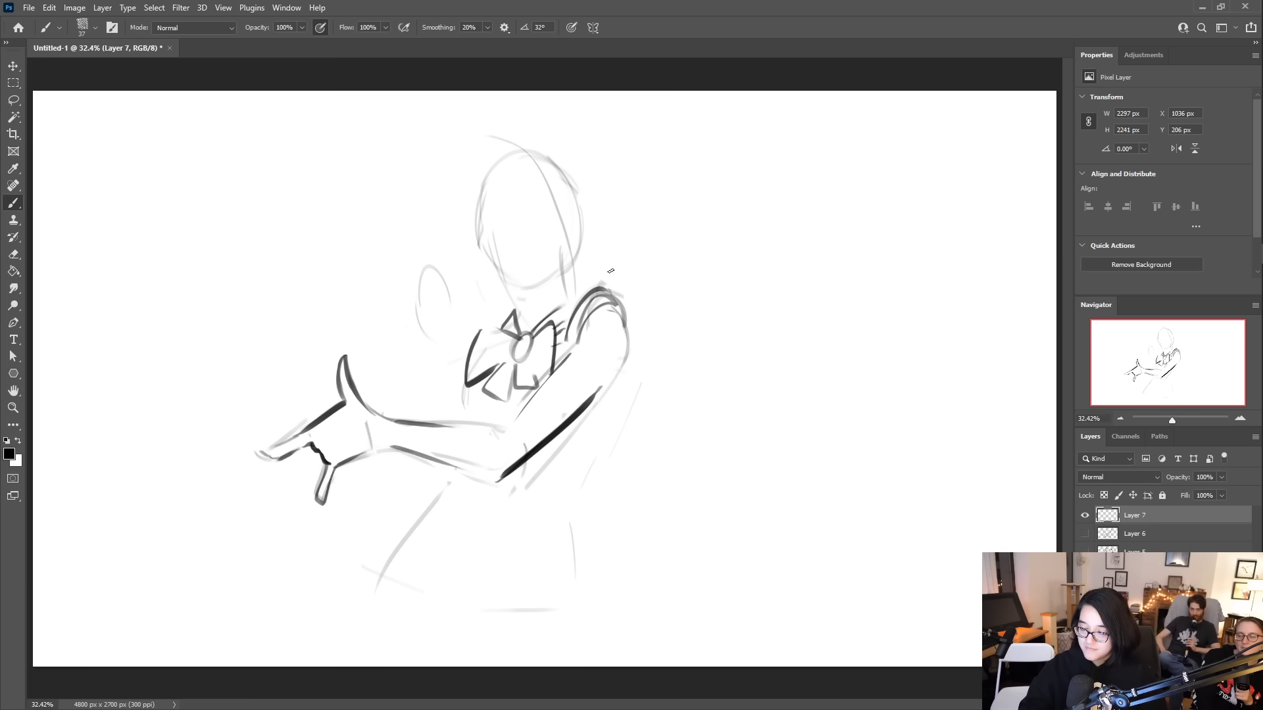
- Sketch the chest side and waistline, and finish the underside of the bent arm with darker lines
drag(464, 360, 455, 401)
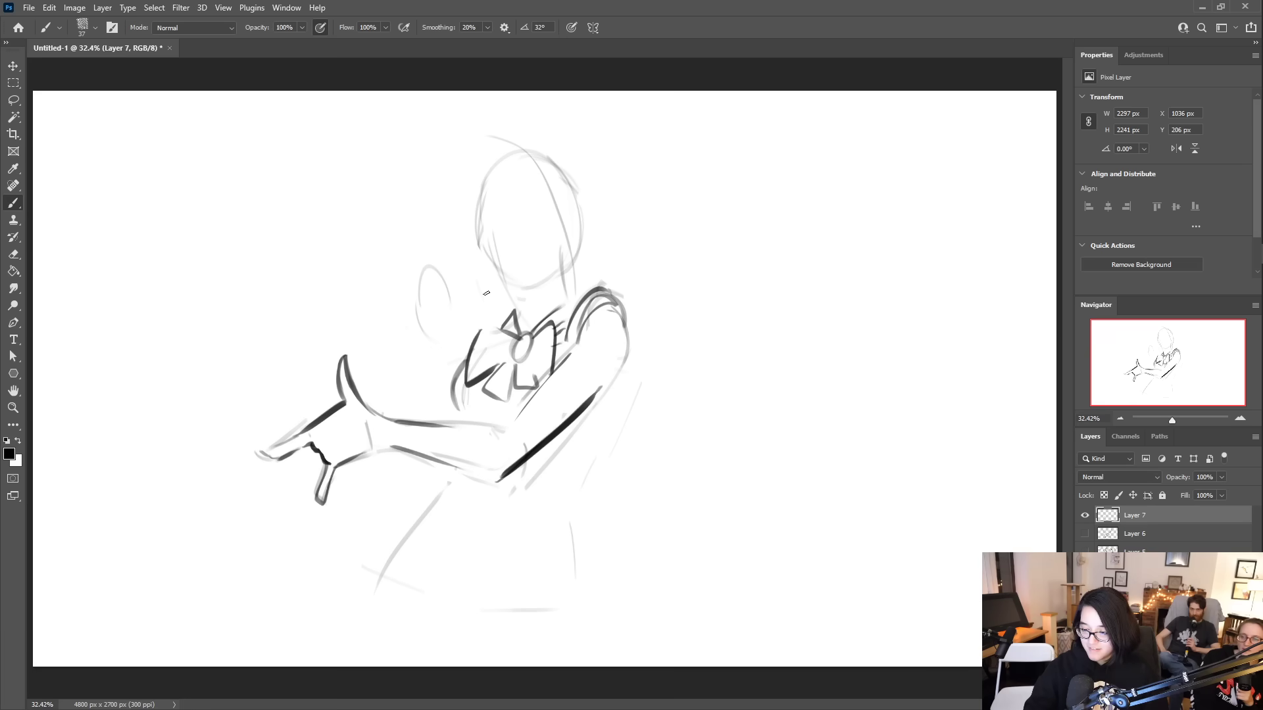
mouse_move(443, 483)
mouse_down()
mouse_move(451, 507)
mouse_move(556, 501)
mouse_up()
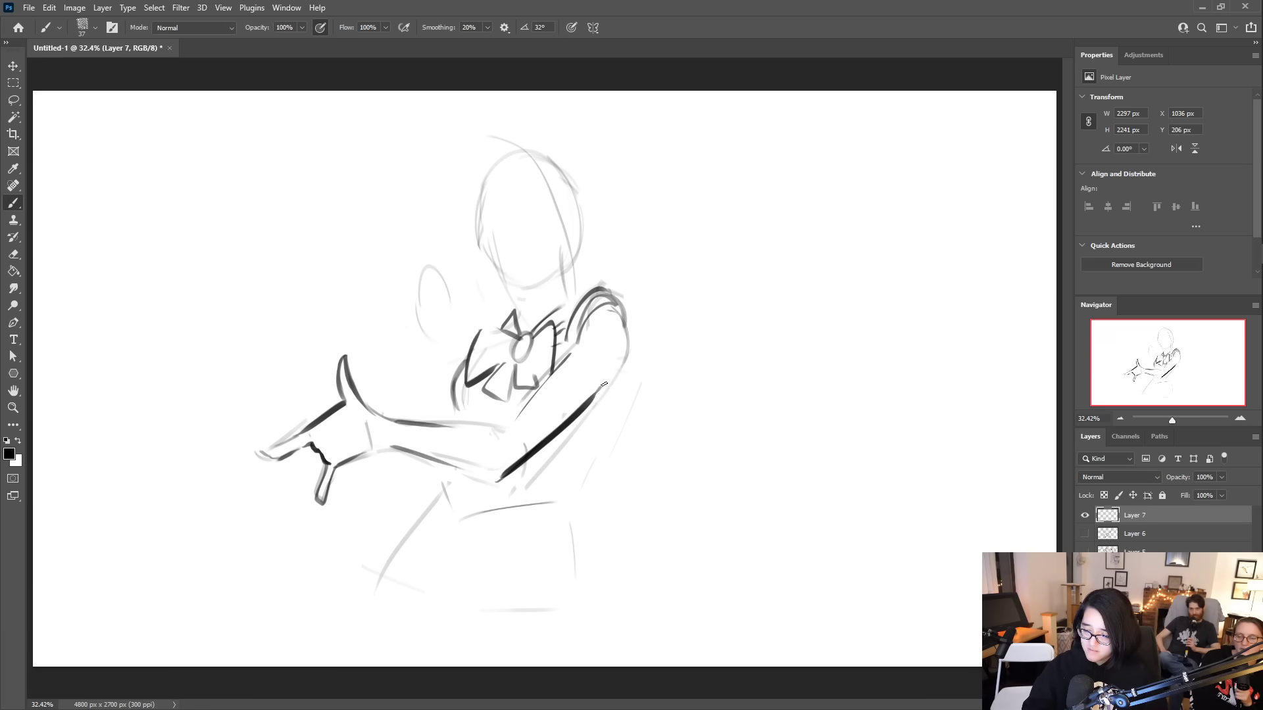
drag(590, 408, 626, 350)
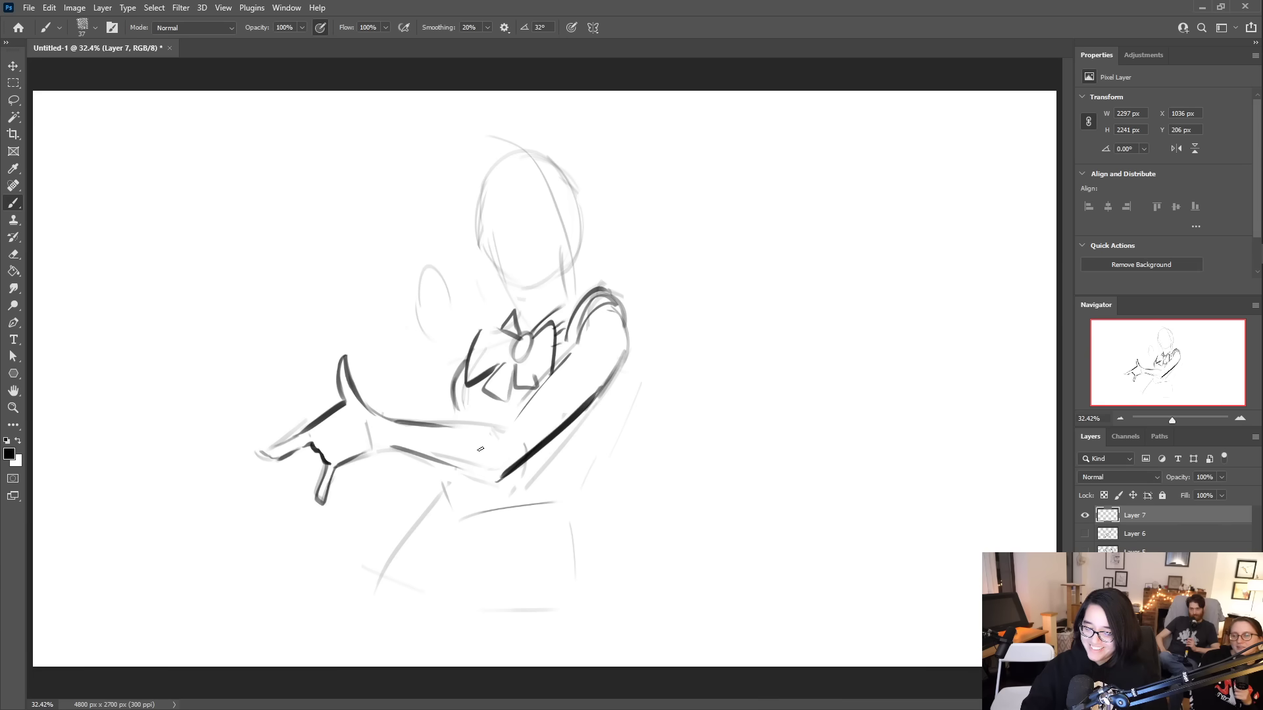
drag(393, 448, 464, 466)
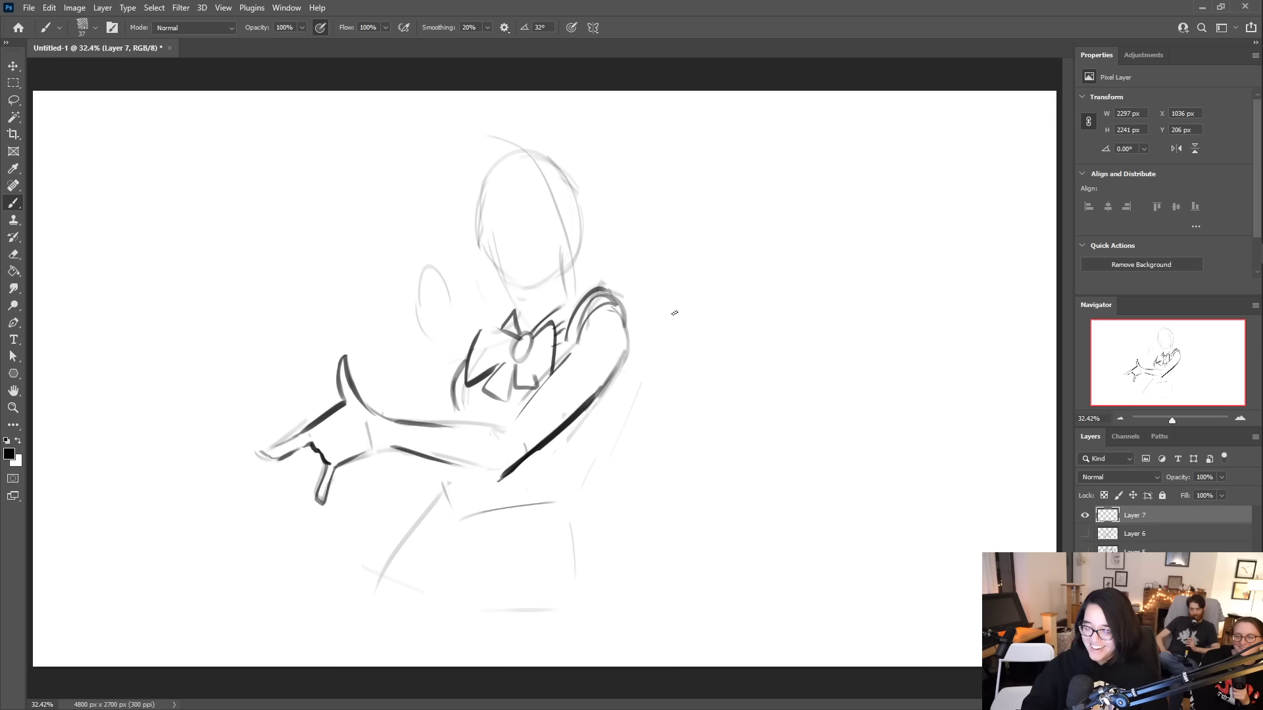
- Rough in the back of the torso and a flared skirt below the waist, with the first pleat lines
drag(603, 393, 570, 448)
mouse_move(434, 493)
mouse_down()
mouse_move(372, 528)
mouse_move(385, 629)
mouse_move(556, 617)
mouse_up()
drag(562, 517, 576, 578)
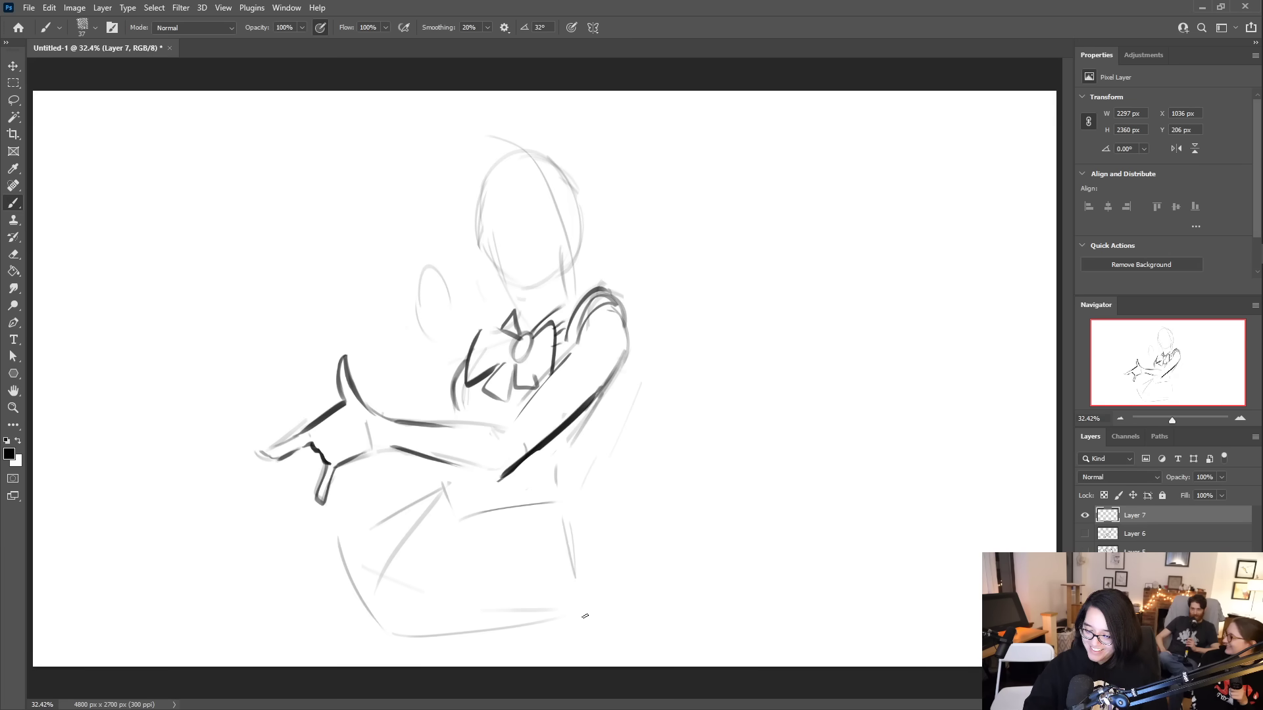
drag(447, 495, 382, 555)
drag(454, 515, 403, 597)
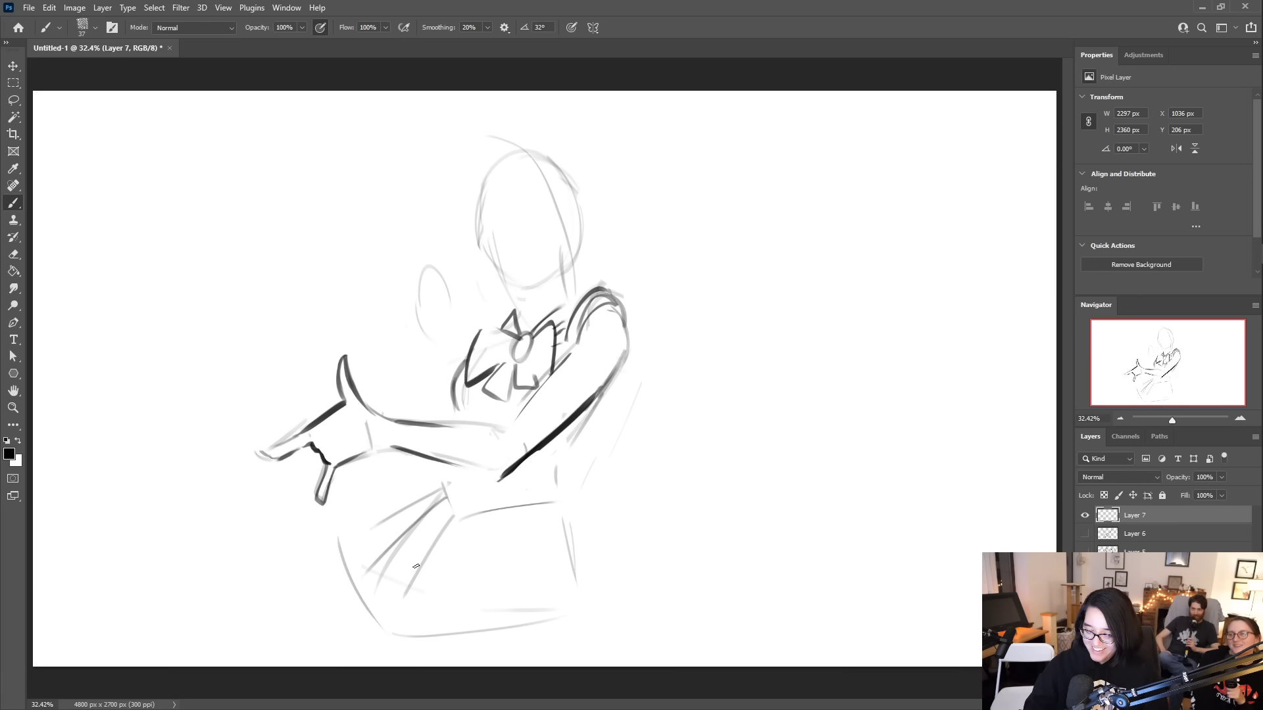
- Complete the skirt's pleats and trace its sides and scalloped hem with darker strokes
mouse_move(471, 521)
mouse_down()
mouse_move(452, 618)
mouse_move(497, 610)
mouse_up()
mouse_move(526, 507)
mouse_down()
mouse_move(538, 589)
mouse_move(559, 607)
mouse_up()
drag(553, 508, 567, 587)
mouse_move(445, 490)
mouse_down()
mouse_move(370, 528)
mouse_move(364, 590)
mouse_move(432, 641)
mouse_move(550, 618)
mouse_up()
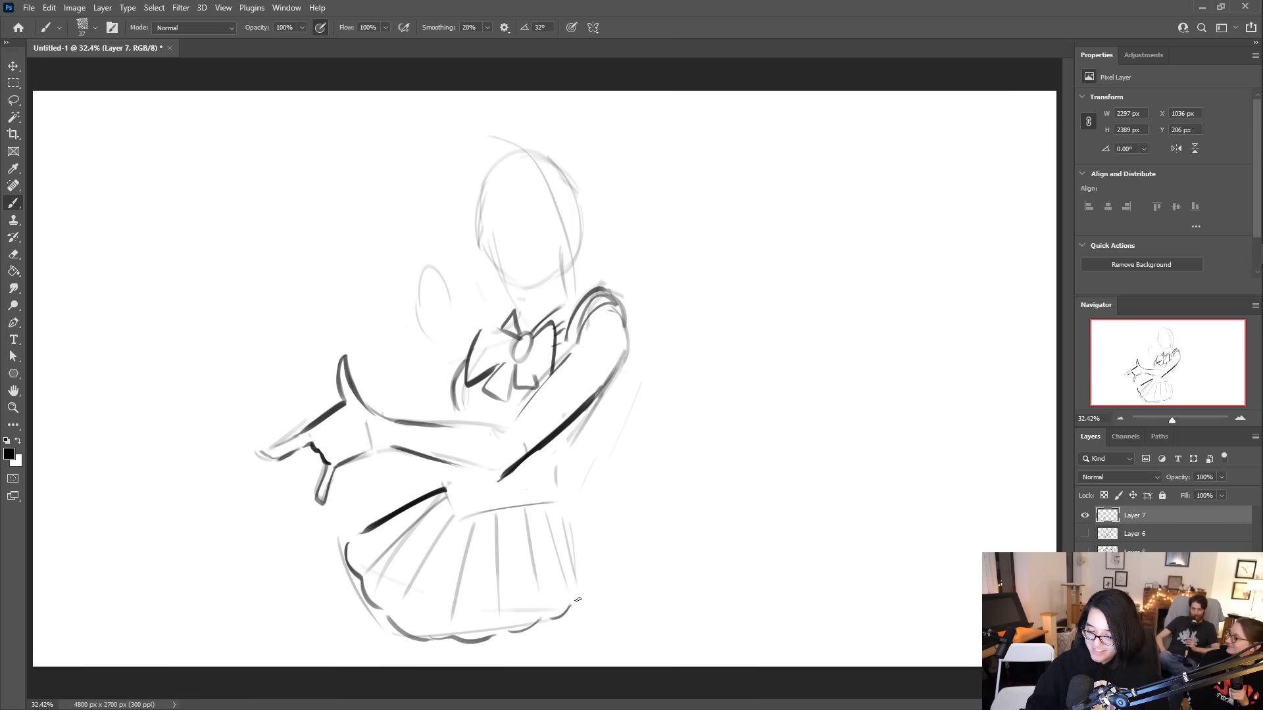
drag(558, 511, 572, 601)
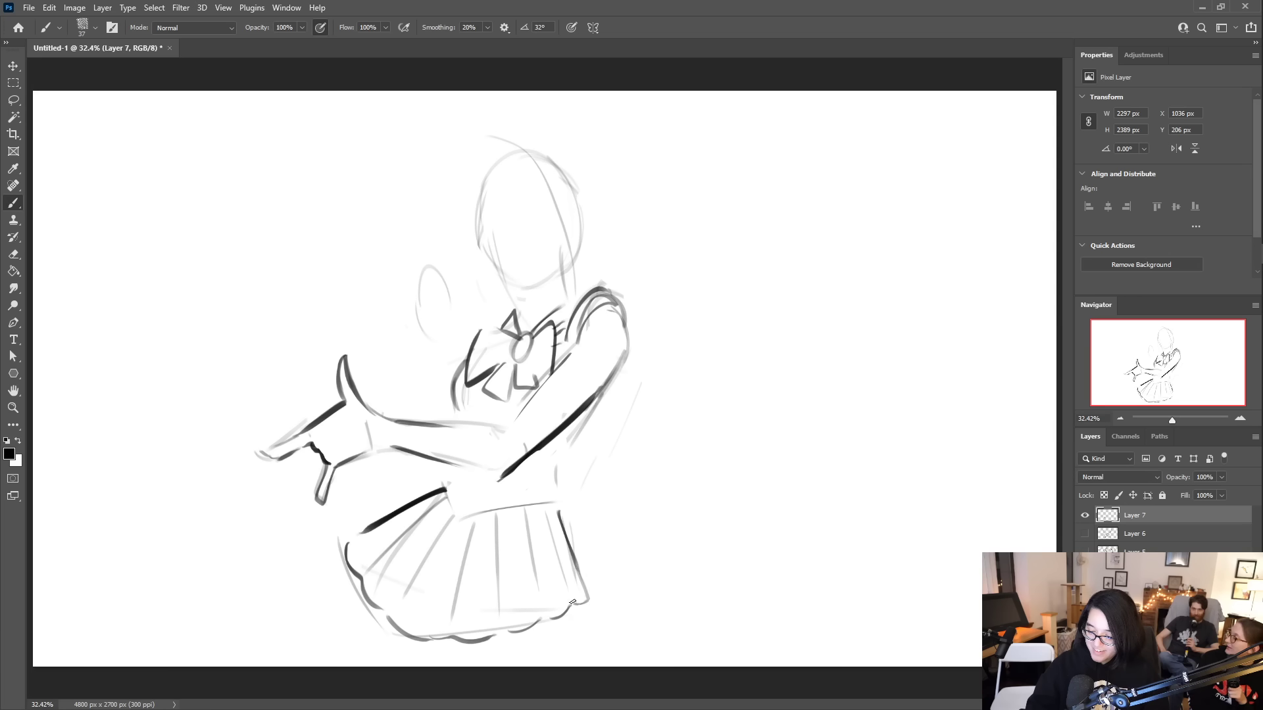
- Draw a waistband above the skirt, darken the back contour of the torso, and add curved stripes across the upper arm
mouse_move(442, 482)
mouse_down()
mouse_move(458, 513)
mouse_move(547, 490)
mouse_up()
drag(475, 518, 556, 505)
drag(452, 480, 457, 511)
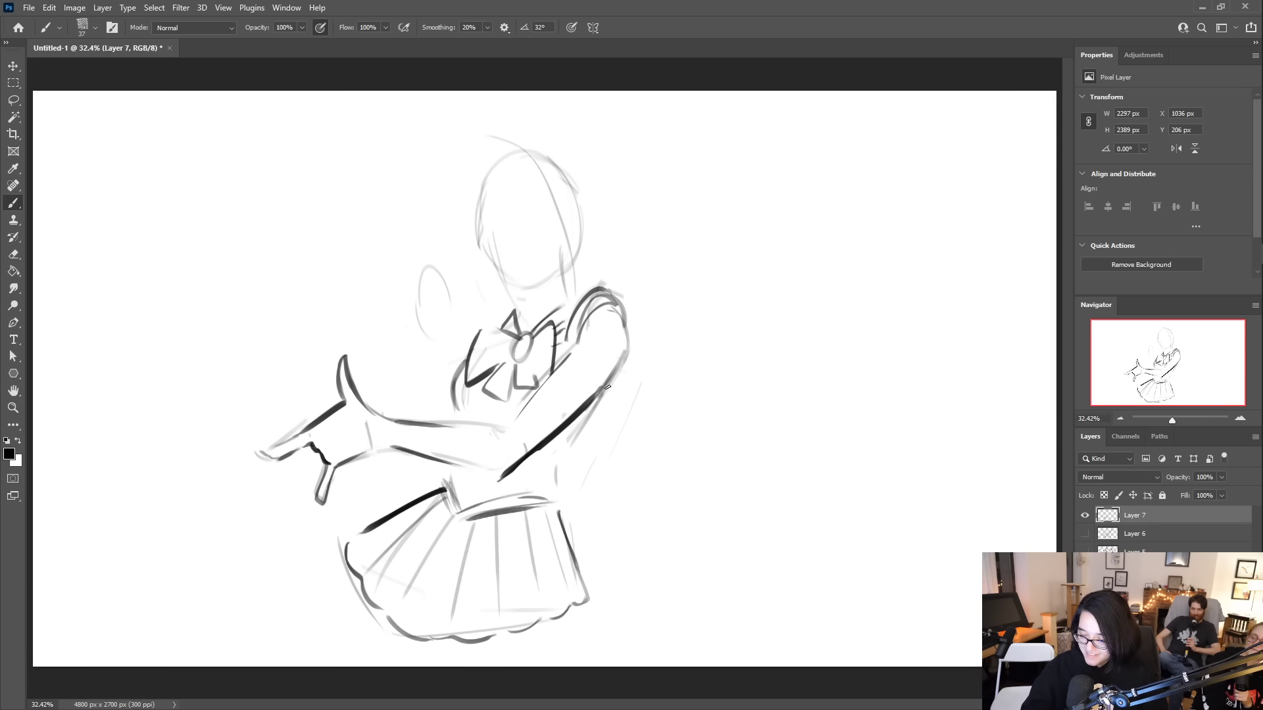
mouse_move(607, 388)
mouse_down()
mouse_move(554, 464)
mouse_move(552, 493)
mouse_move(574, 440)
mouse_move(555, 473)
mouse_up()
mouse_move(463, 478)
mouse_down()
mouse_move(464, 493)
mouse_move(540, 489)
mouse_up()
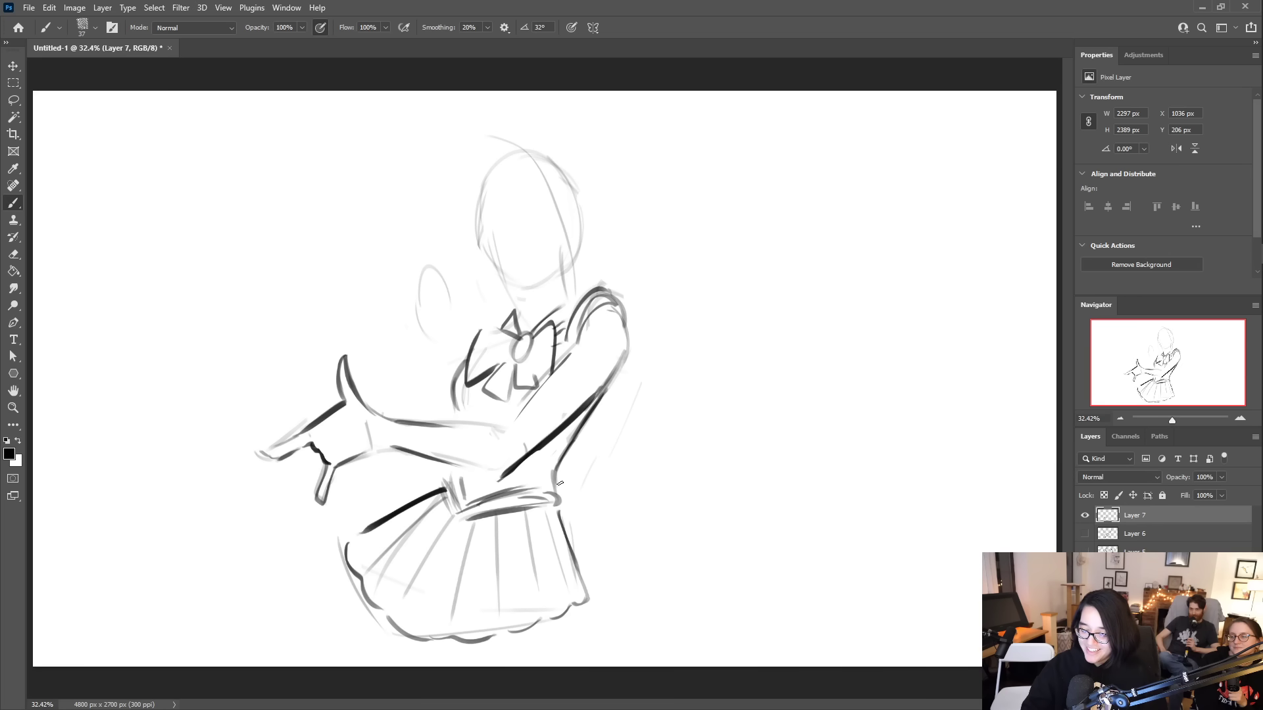
mouse_move(546, 381)
mouse_down()
mouse_move(572, 403)
mouse_move(551, 423)
mouse_up()
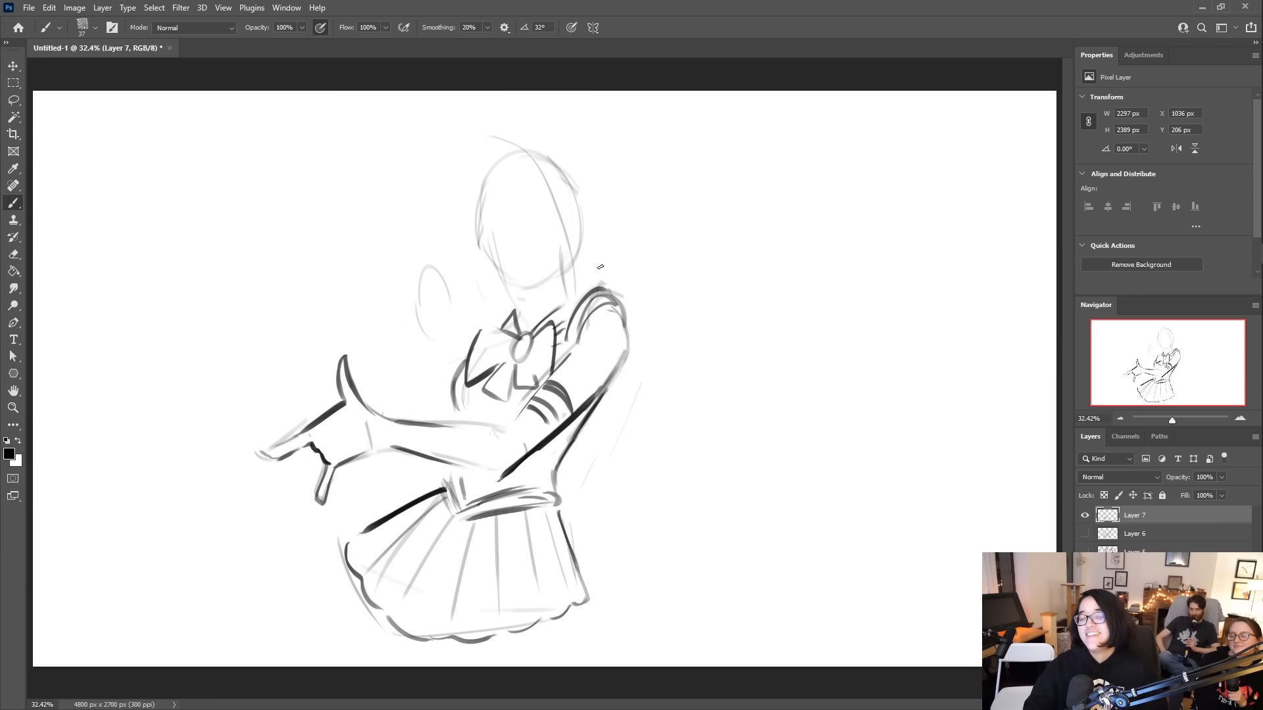
- Try to sketch a second, raised hand with curled fingers beside the left shoulder oval
drag(409, 321, 415, 352)
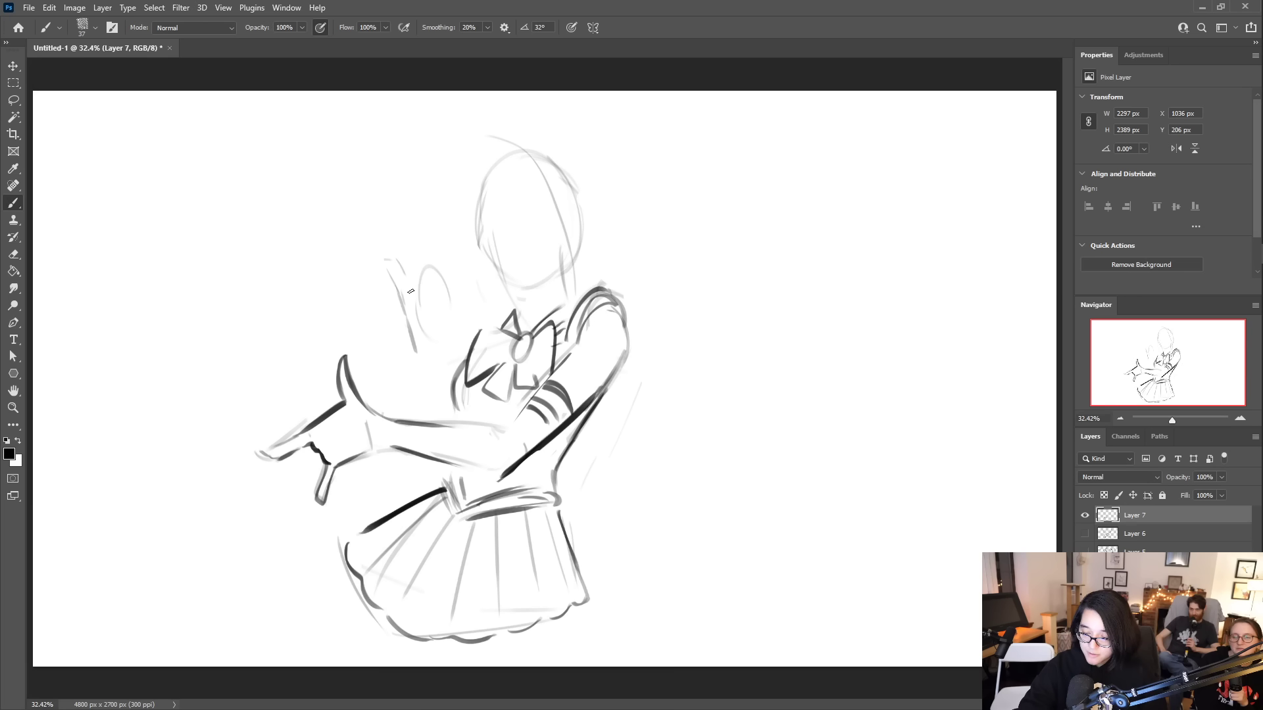
drag(387, 290, 407, 323)
drag(423, 370, 419, 355)
mouse_move(423, 311)
mouse_down()
mouse_move(442, 331)
mouse_move(431, 353)
mouse_move(419, 319)
mouse_move(427, 341)
mouse_move(382, 288)
mouse_move(403, 337)
mouse_move(439, 360)
mouse_move(452, 338)
mouse_move(427, 275)
mouse_move(420, 310)
mouse_up()
key(ctrl+z)
mouse_move(400, 283)
mouse_down()
mouse_move(409, 313)
mouse_move(409, 270)
mouse_up()
mouse_move(415, 272)
mouse_down()
mouse_move(448, 340)
mouse_move(420, 348)
mouse_up()
key(ctrl+z)
key(ctrl+z)
key(ctrl+z)
key(ctrl+z)
key(ctrl+z)
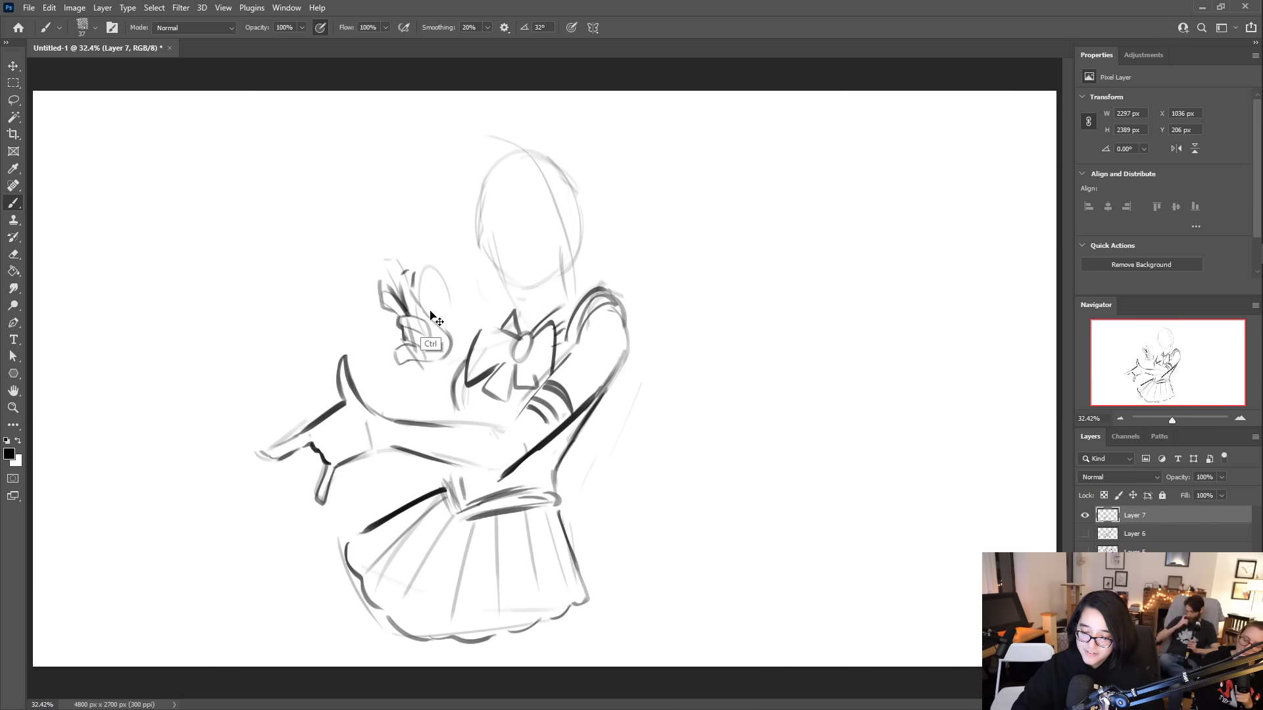
- Remove the raised hand sketch and the oval of the left shoulder
key(ctrl+z)
drag(409, 299, 414, 320)
mouse_move(423, 277)
mouse_down()
mouse_move(438, 321)
mouse_move(382, 251)
mouse_move(418, 333)
mouse_move(434, 279)
mouse_up()
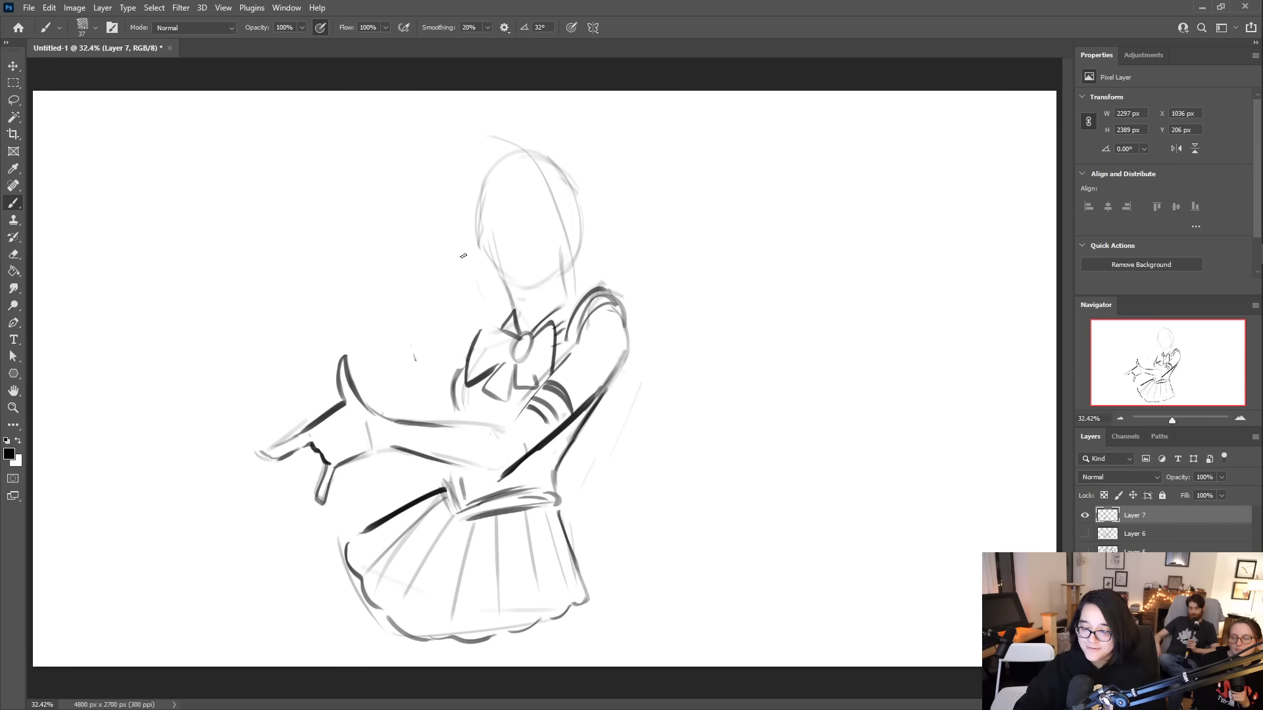
- Rough in a wide head with a projecting snout and curved neck, erasing the upright oval head and stray arcs
mouse_move(499, 280)
mouse_down()
mouse_move(399, 228)
mouse_move(392, 183)
mouse_move(439, 123)
mouse_up()
mouse_move(520, 331)
mouse_down()
mouse_move(413, 263)
mouse_move(367, 192)
mouse_move(408, 174)
mouse_move(374, 232)
mouse_move(447, 265)
mouse_up()
mouse_move(383, 219)
mouse_down()
mouse_move(460, 169)
mouse_move(536, 180)
mouse_move(584, 271)
mouse_move(407, 236)
mouse_up()
mouse_move(484, 232)
mouse_down()
mouse_move(502, 269)
mouse_move(465, 211)
mouse_move(525, 215)
mouse_move(571, 289)
mouse_move(511, 260)
mouse_up()
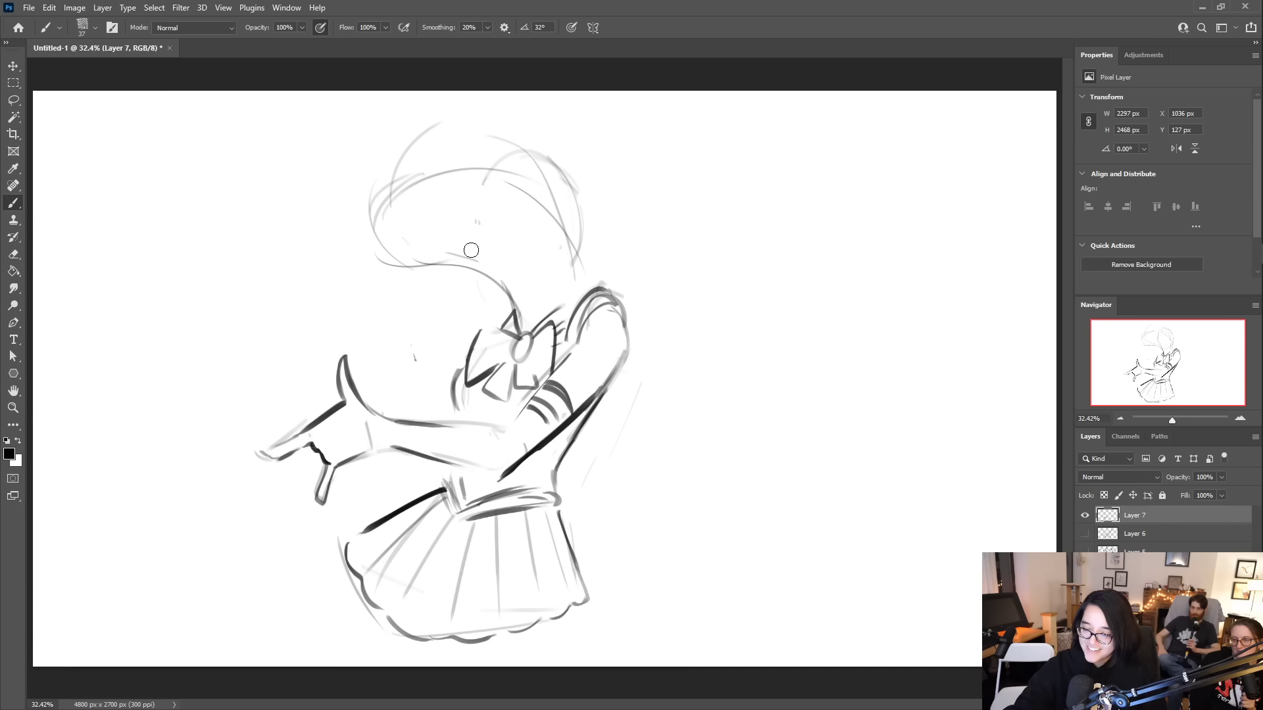
mouse_move(413, 151)
mouse_down()
mouse_move(442, 125)
mouse_move(553, 156)
mouse_move(588, 243)
mouse_move(488, 186)
mouse_up()
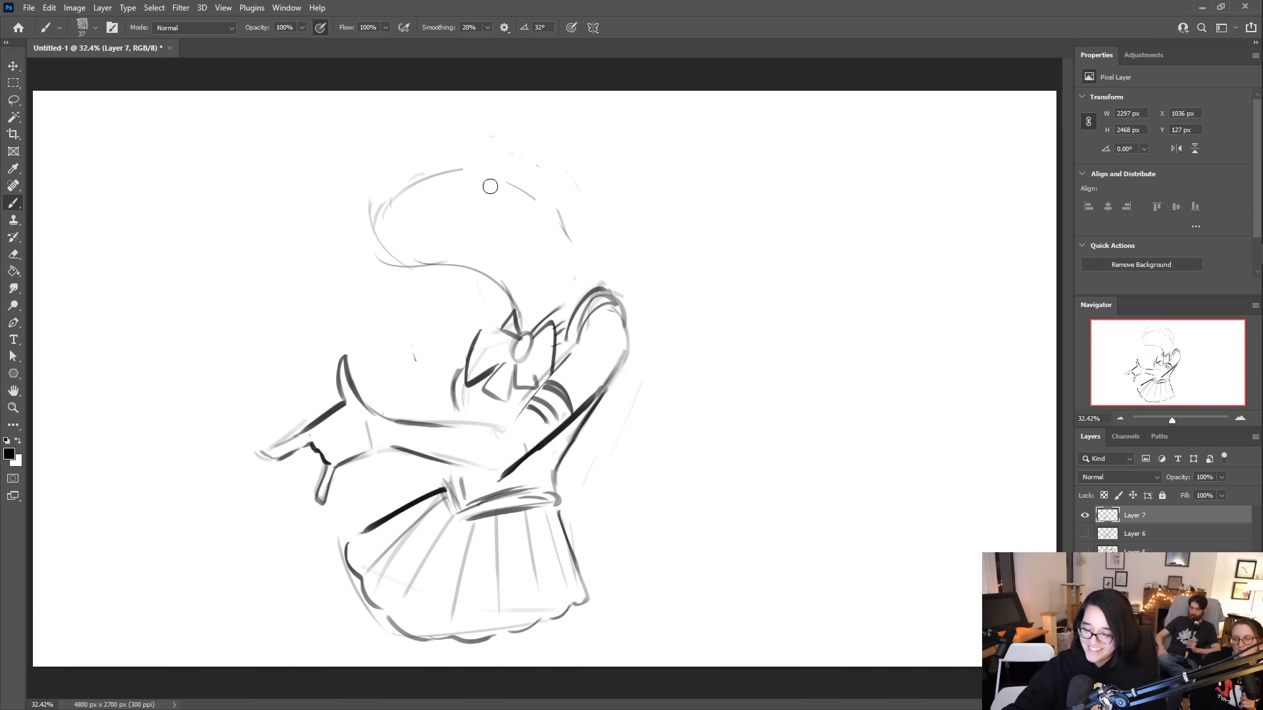
- Refine the head's crown, snout and throat contours with darker lines, and erase the construction lines inside the face
mouse_move(376, 220)
mouse_down()
mouse_move(415, 272)
mouse_move(484, 263)
mouse_up()
mouse_move(383, 249)
mouse_down()
mouse_move(437, 183)
mouse_move(500, 245)
mouse_up()
mouse_move(458, 178)
mouse_down()
mouse_move(574, 275)
mouse_move(534, 222)
mouse_move(566, 242)
mouse_move(568, 290)
mouse_move(553, 234)
mouse_move(581, 279)
mouse_up()
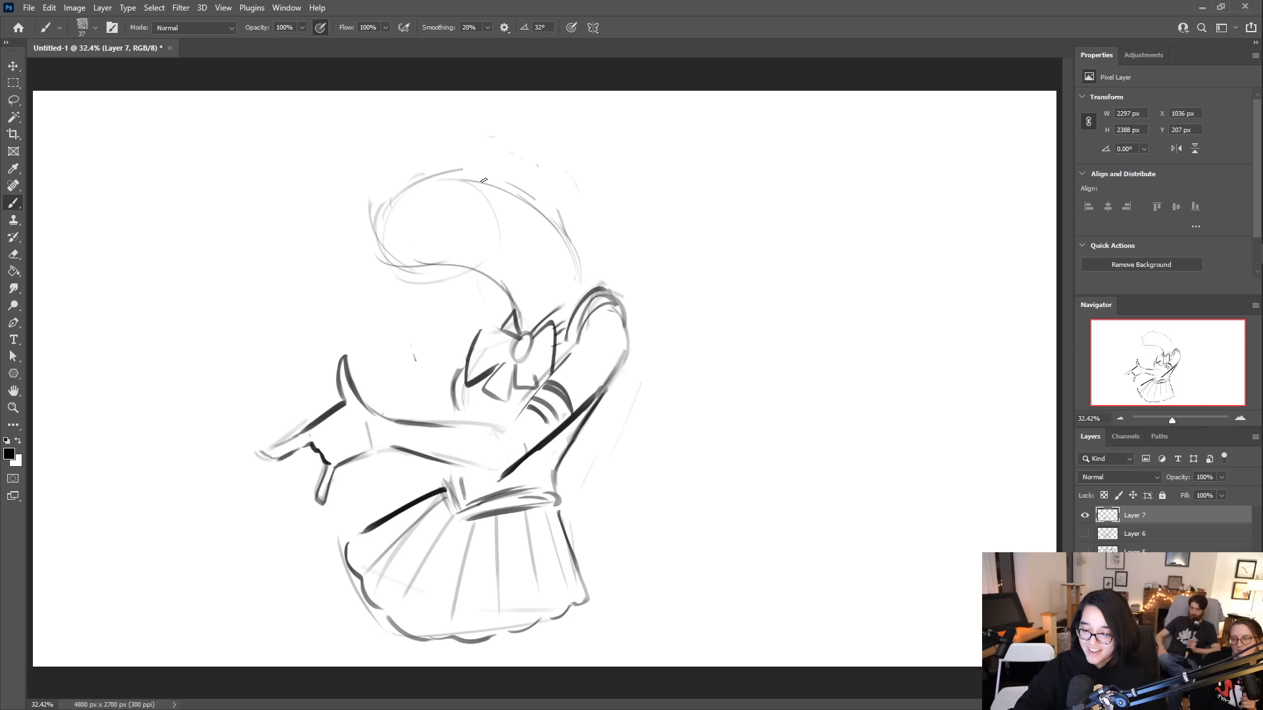
mouse_move(389, 198)
mouse_down()
mouse_move(406, 275)
mouse_move(380, 218)
mouse_move(374, 287)
mouse_move(377, 275)
mouse_move(423, 295)
mouse_move(445, 282)
mouse_move(516, 319)
mouse_up()
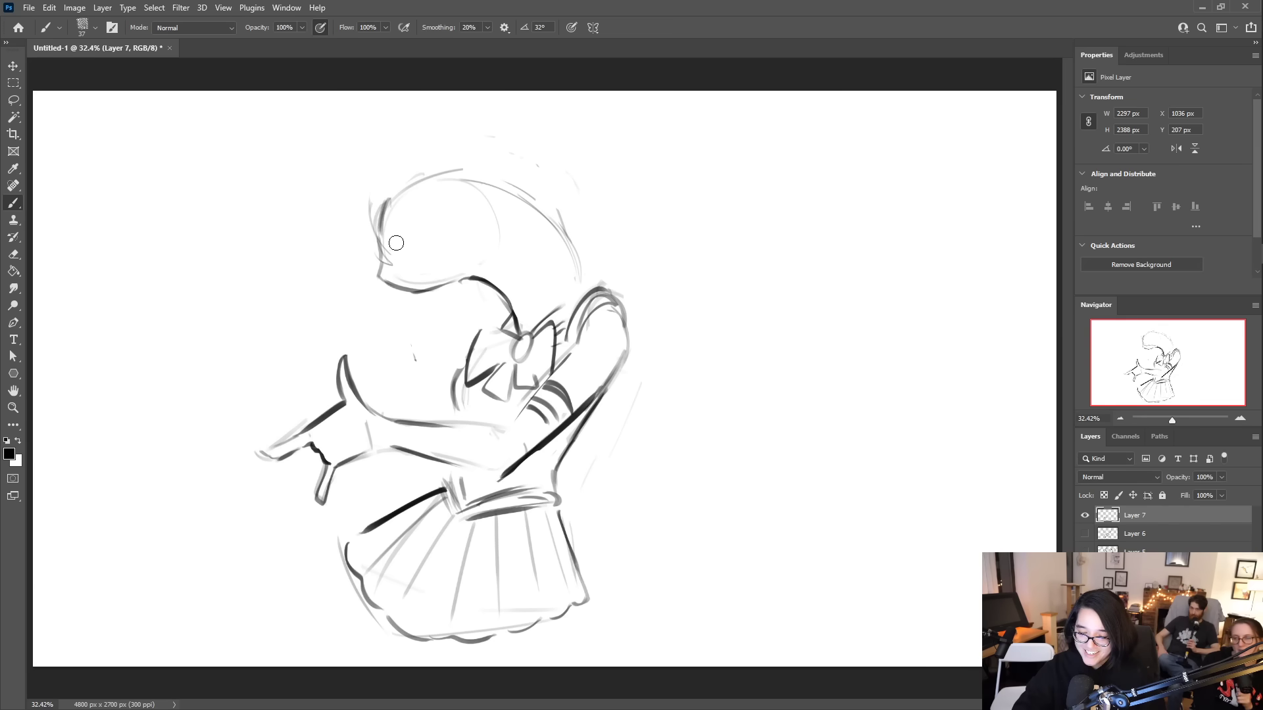
mouse_move(378, 269)
mouse_down()
mouse_move(367, 238)
mouse_move(474, 196)
mouse_up()
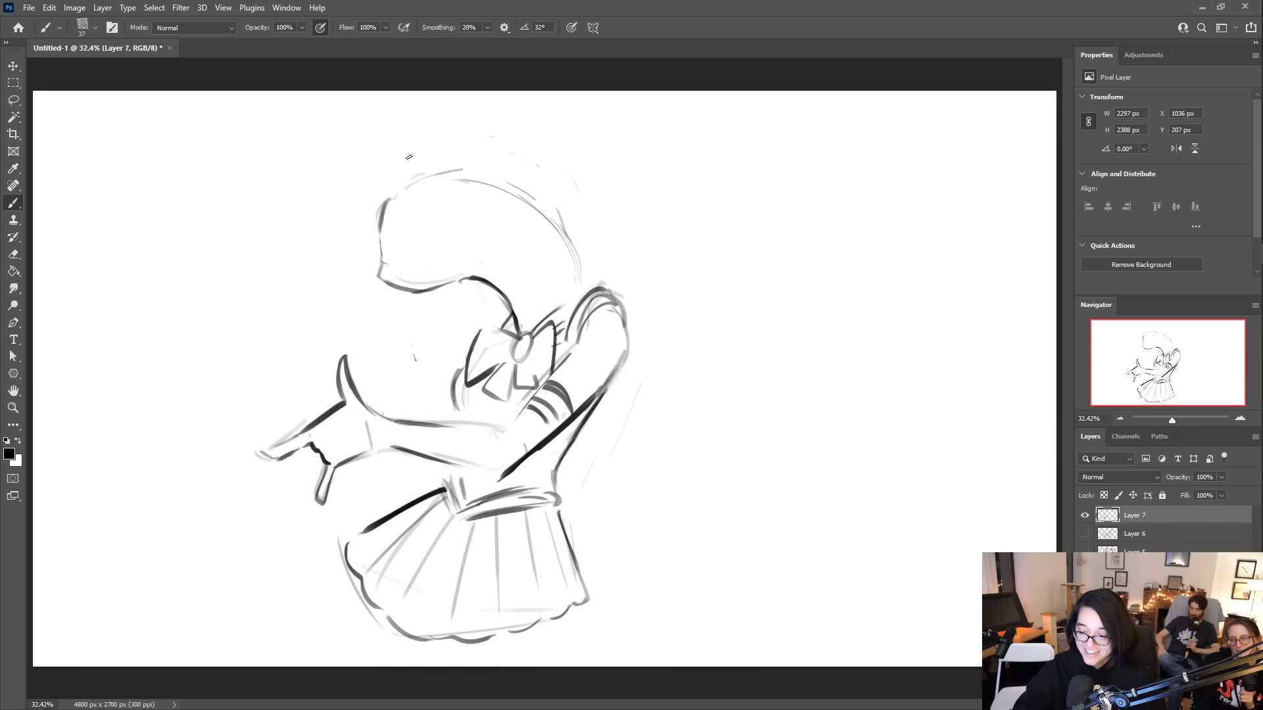
- Draw two round bulging eyes on top of the head and strengthen the curve along its back
mouse_move(379, 203)
mouse_down()
mouse_move(398, 162)
mouse_move(376, 199)
mouse_move(369, 167)
mouse_up()
mouse_move(462, 183)
mouse_down()
mouse_move(478, 152)
mouse_move(451, 148)
mouse_move(443, 183)
mouse_move(483, 186)
mouse_move(432, 156)
mouse_move(485, 178)
mouse_up()
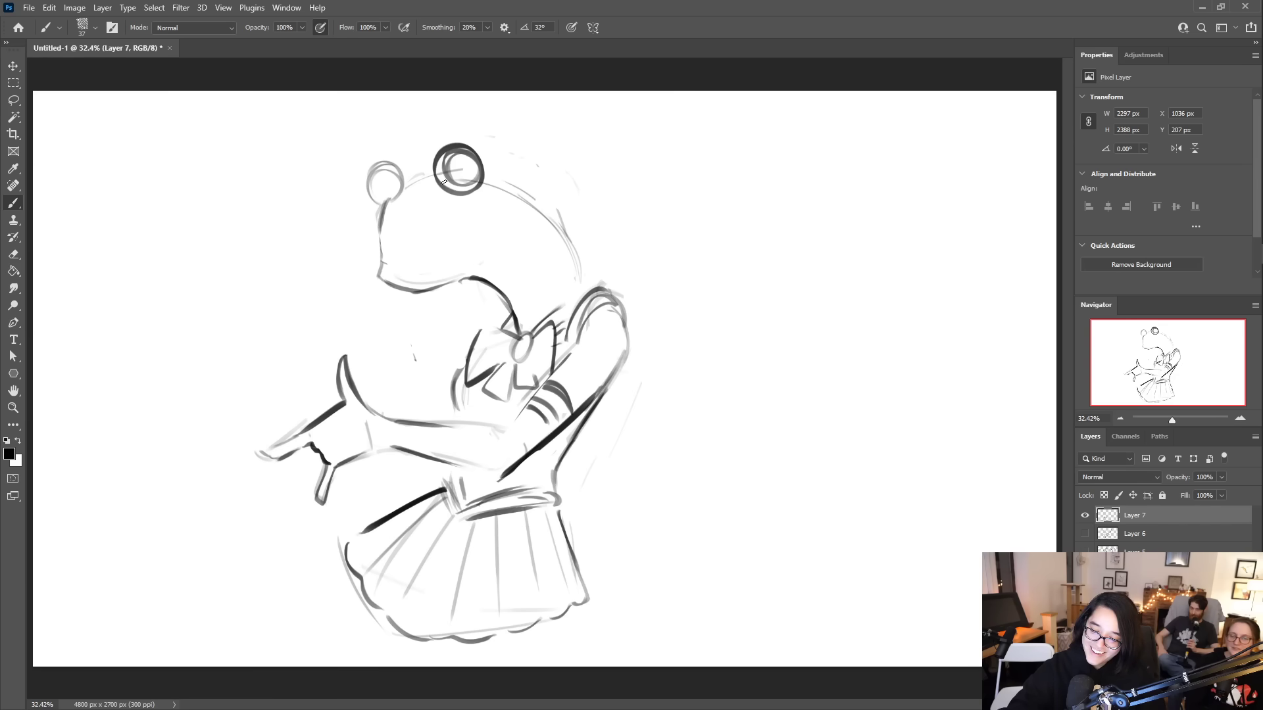
mouse_move(371, 199)
mouse_down()
mouse_move(378, 169)
mouse_move(367, 196)
mouse_move(387, 207)
mouse_move(362, 177)
mouse_move(405, 189)
mouse_move(454, 166)
mouse_move(498, 190)
mouse_move(481, 184)
mouse_move(585, 303)
mouse_move(533, 227)
mouse_move(546, 233)
mouse_move(579, 282)
mouse_up()
drag(556, 236, 576, 270)
- Draw the collar on both sides of the bow, then darken the neck and deepen the snout's contour
mouse_move(526, 335)
mouse_down()
mouse_move(598, 277)
mouse_move(560, 303)
mouse_move(596, 285)
mouse_up()
drag(555, 332, 581, 316)
mouse_move(462, 354)
mouse_down()
mouse_move(494, 296)
mouse_move(503, 304)
mouse_move(471, 348)
mouse_up()
mouse_move(481, 306)
mouse_down()
mouse_move(506, 316)
mouse_move(492, 351)
mouse_up()
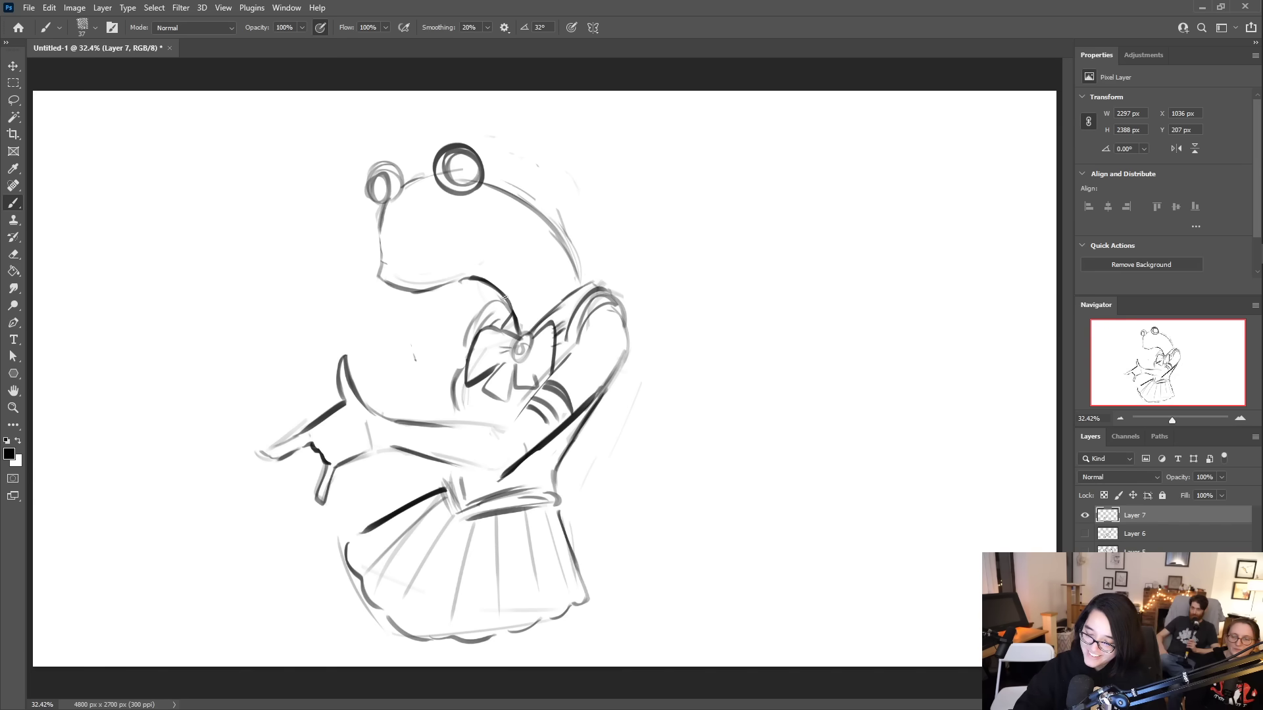
mouse_move(507, 306)
mouse_down()
mouse_move(578, 246)
mouse_move(531, 307)
mouse_move(556, 265)
mouse_move(513, 305)
mouse_move(567, 269)
mouse_up()
mouse_move(380, 213)
mouse_down()
mouse_move(416, 301)
mouse_move(388, 294)
mouse_move(472, 263)
mouse_move(393, 290)
mouse_move(437, 278)
mouse_move(411, 295)
mouse_move(370, 266)
mouse_move(391, 217)
mouse_move(388, 294)
mouse_up()
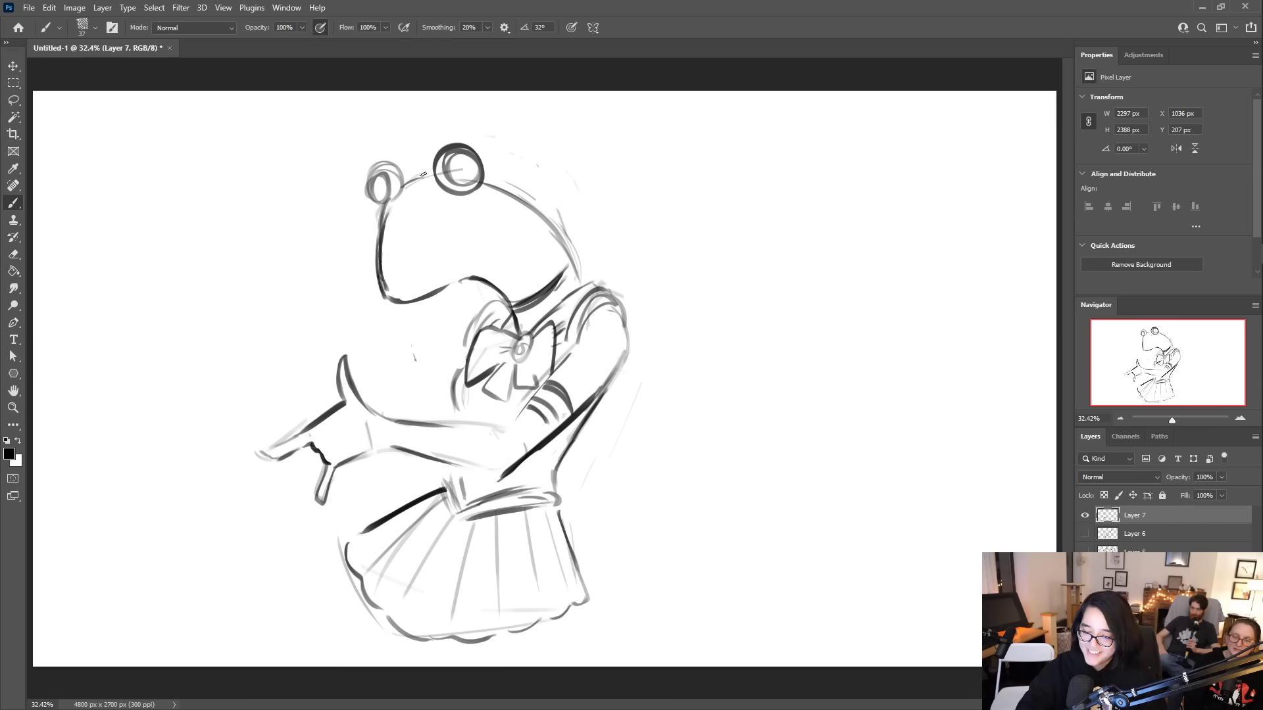
- Rough in the near pigtail on the face side, flowing down from the small bun and curling outward into a wide upturned loop
drag(385, 207, 327, 247)
mouse_move(277, 294)
mouse_down()
mouse_move(271, 314)
mouse_move(180, 369)
mouse_up()
mouse_move(216, 266)
mouse_down()
mouse_move(161, 382)
mouse_move(236, 402)
mouse_up()
drag(176, 298, 170, 375)
mouse_move(188, 419)
mouse_down()
mouse_move(280, 358)
mouse_move(260, 328)
mouse_move(285, 409)
mouse_move(289, 350)
mouse_move(268, 315)
mouse_move(292, 373)
mouse_move(264, 299)
mouse_move(270, 349)
mouse_move(284, 348)
mouse_move(306, 262)
mouse_move(270, 301)
mouse_move(264, 392)
mouse_up()
drag(355, 248, 287, 354)
mouse_move(374, 235)
mouse_down()
mouse_move(293, 330)
mouse_move(275, 321)
mouse_up()
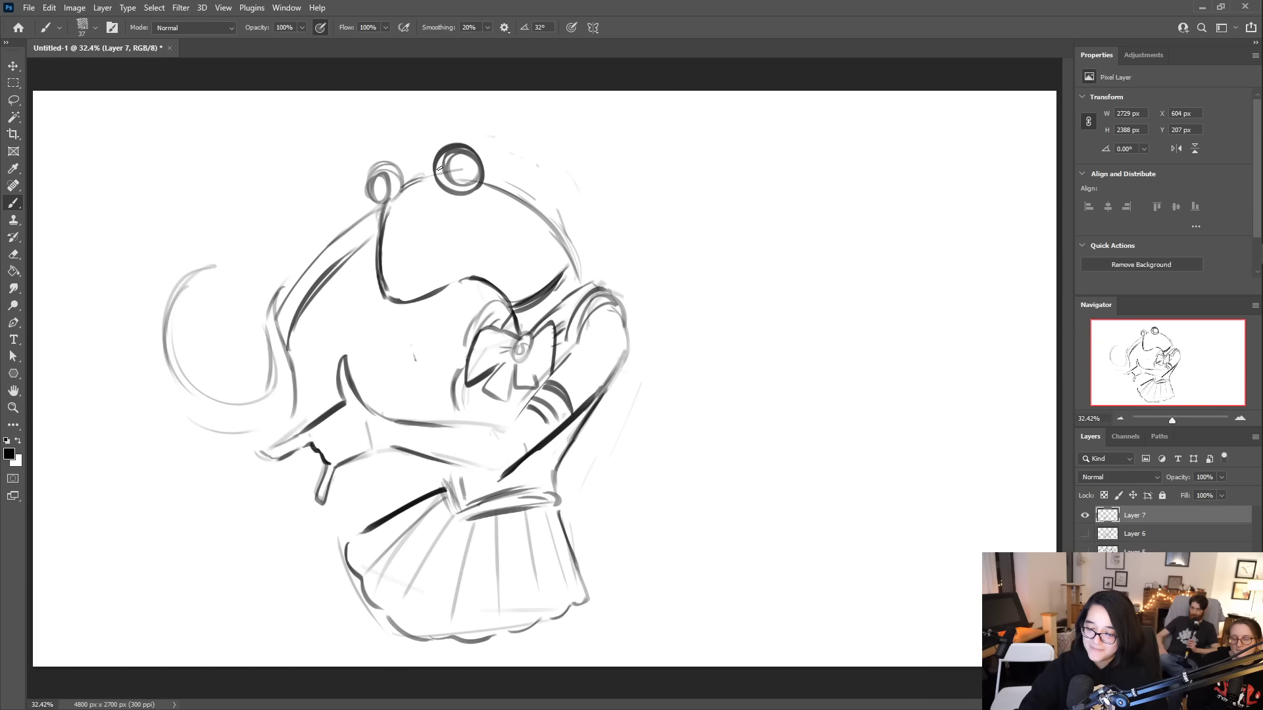
- Sketch a long pigtail sweeping out behind the head and curling down, erasing the first thin arc
drag(490, 161, 758, 353)
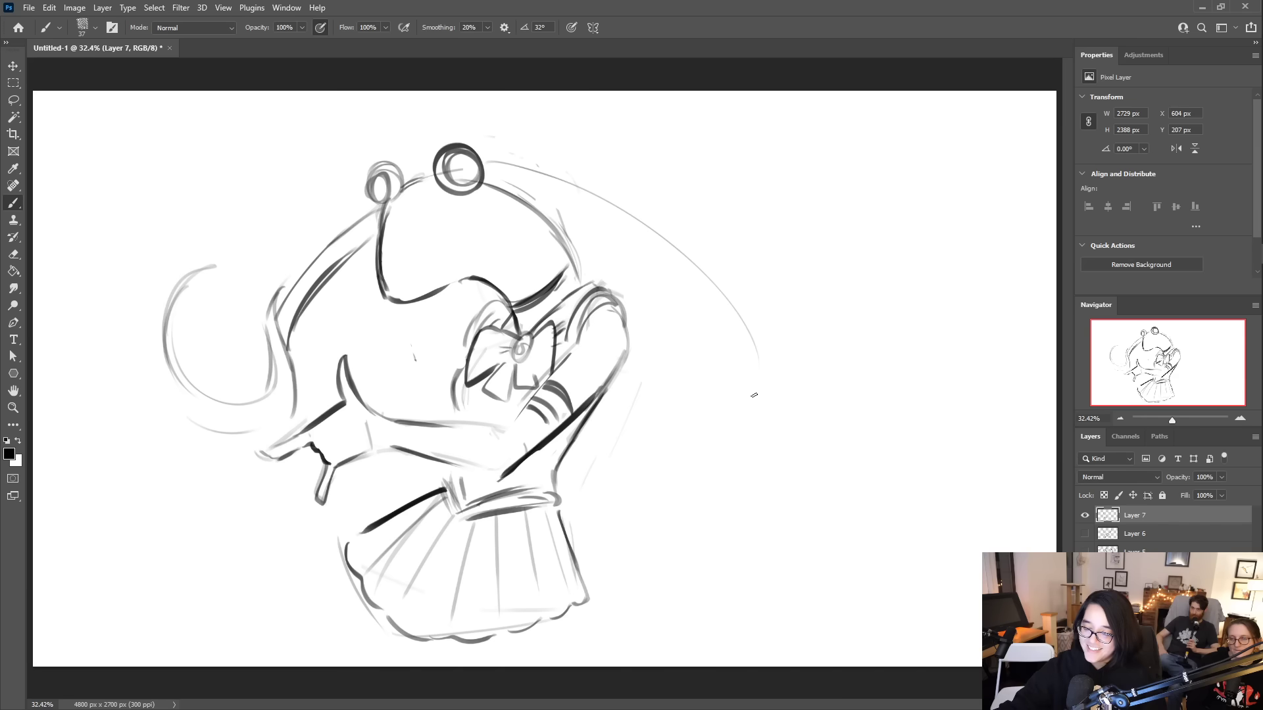
mouse_move(546, 188)
mouse_down()
mouse_move(630, 252)
mouse_move(814, 317)
mouse_move(786, 432)
mouse_up()
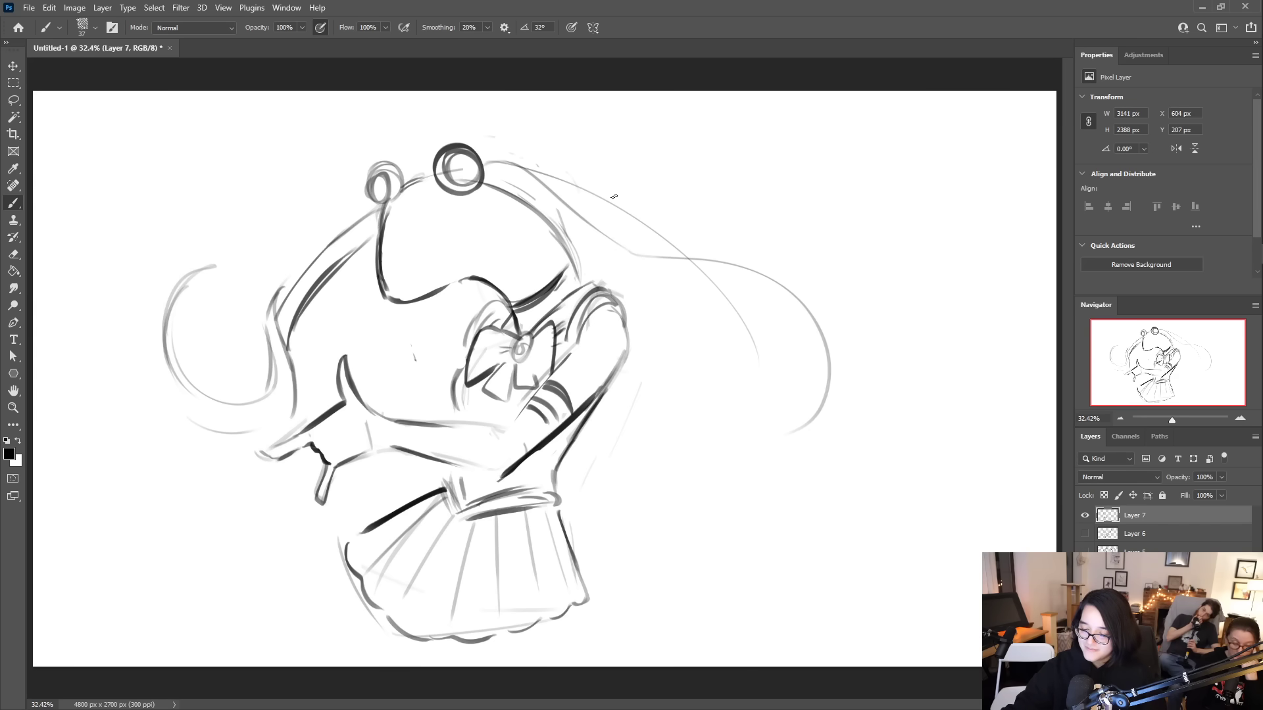
mouse_move(730, 333)
mouse_down()
mouse_move(666, 239)
mouse_move(540, 172)
mouse_up()
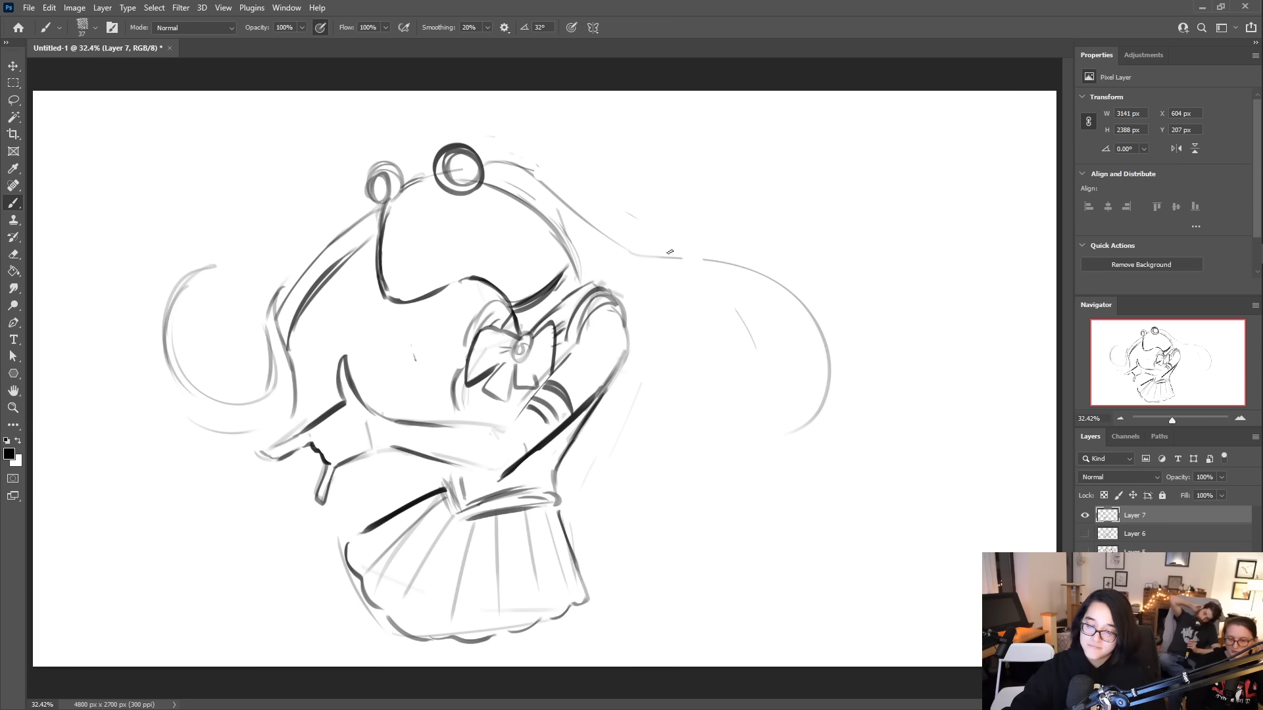
- Darken the contours of the face-side pigtail near its bend and thicken its outer loop with a second inner curve
mouse_move(271, 321)
mouse_down()
mouse_move(302, 279)
mouse_move(284, 326)
mouse_move(314, 318)
mouse_move(325, 283)
mouse_move(288, 356)
mouse_move(292, 378)
mouse_up()
drag(280, 297, 296, 381)
drag(287, 319, 314, 263)
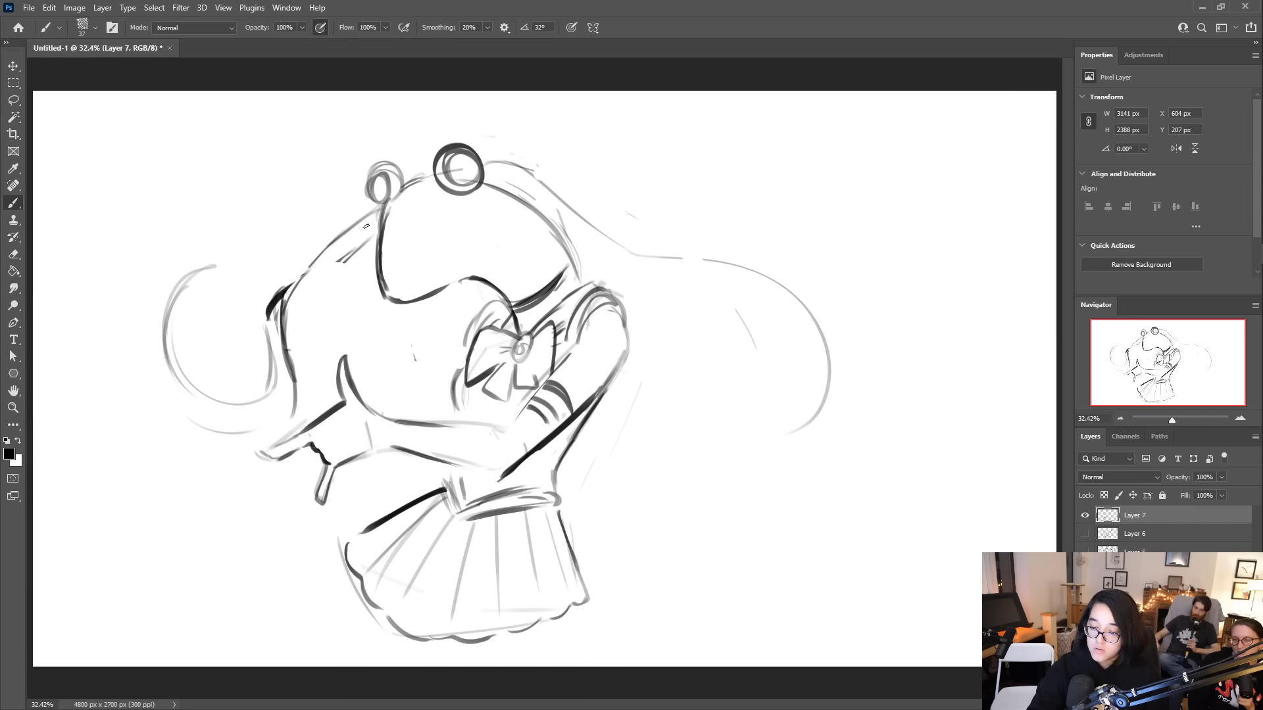
mouse_move(291, 343)
mouse_down()
mouse_move(297, 309)
mouse_move(330, 275)
mouse_up()
drag(284, 322, 342, 238)
mouse_move(276, 302)
mouse_down()
mouse_move(266, 380)
mouse_move(202, 401)
mouse_up()
mouse_move(201, 293)
mouse_down()
mouse_move(195, 402)
mouse_move(201, 294)
mouse_move(168, 332)
mouse_move(248, 406)
mouse_up()
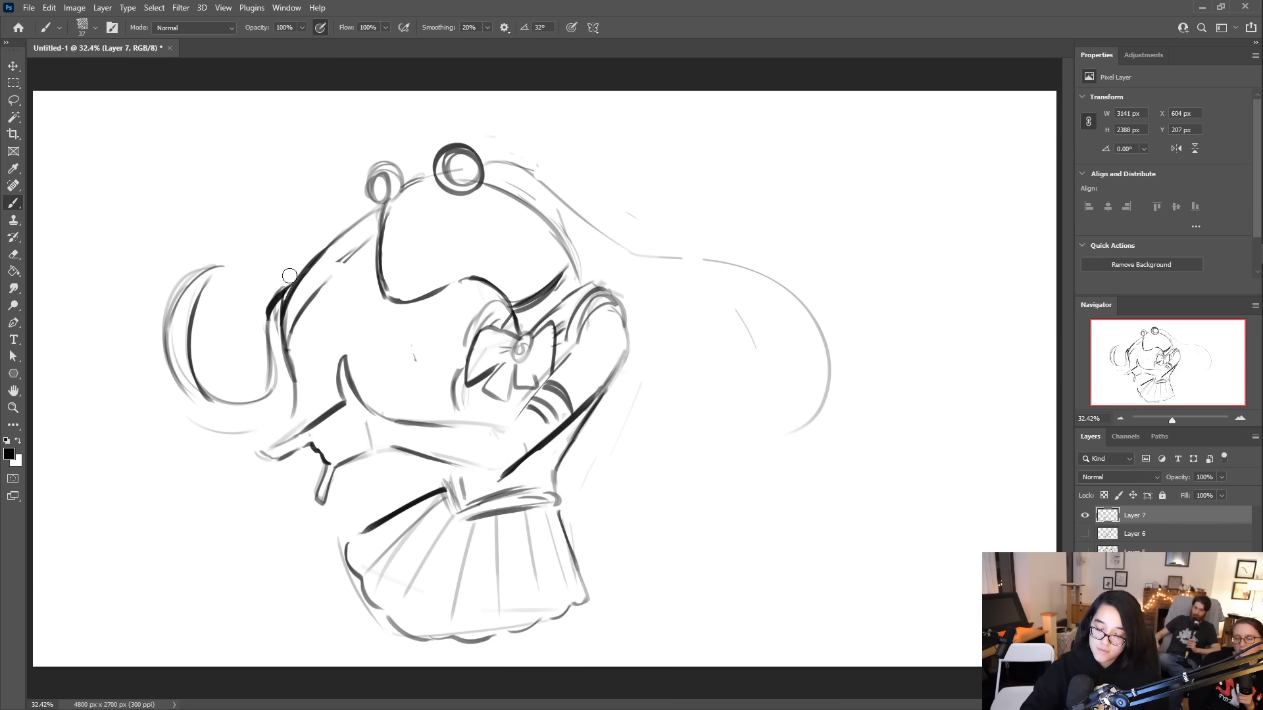
- Remove the heavy outer strokes at the face-side pigtail's bend and redraw them as one smooth line up toward the bun
key(ctrl+z)
key(ctrl+z)
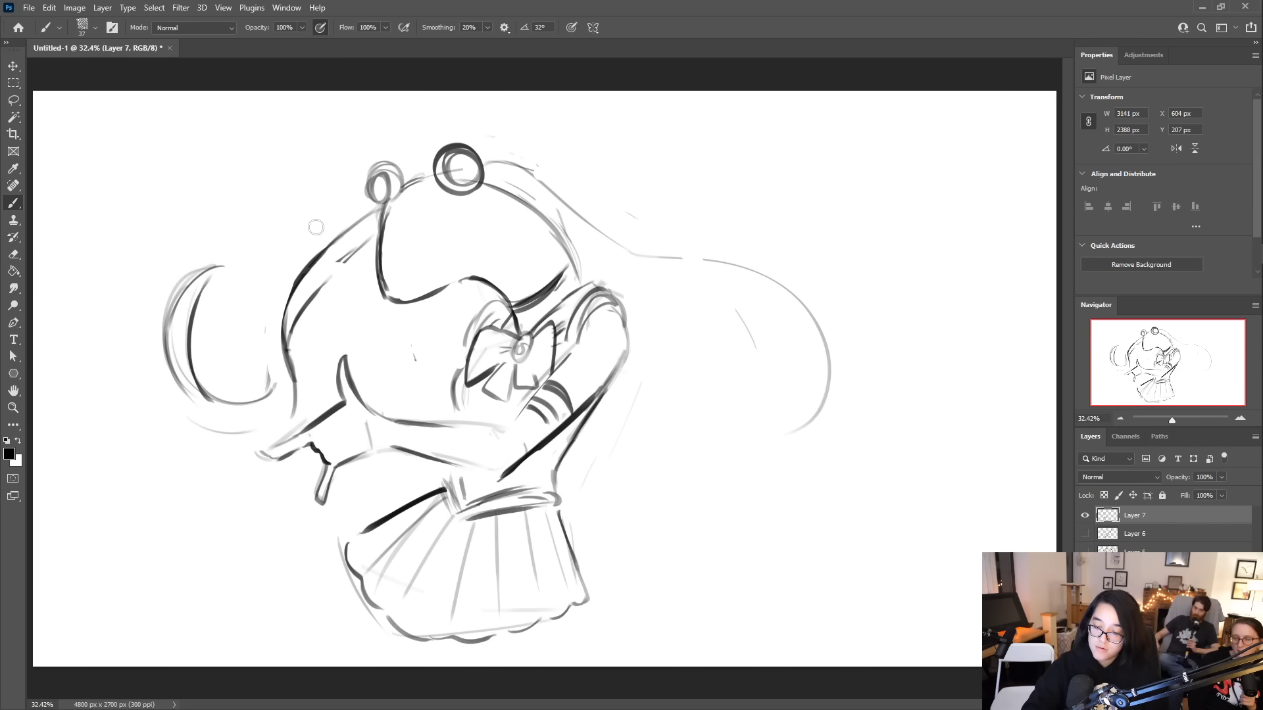
drag(273, 401, 279, 303)
drag(270, 355, 299, 278)
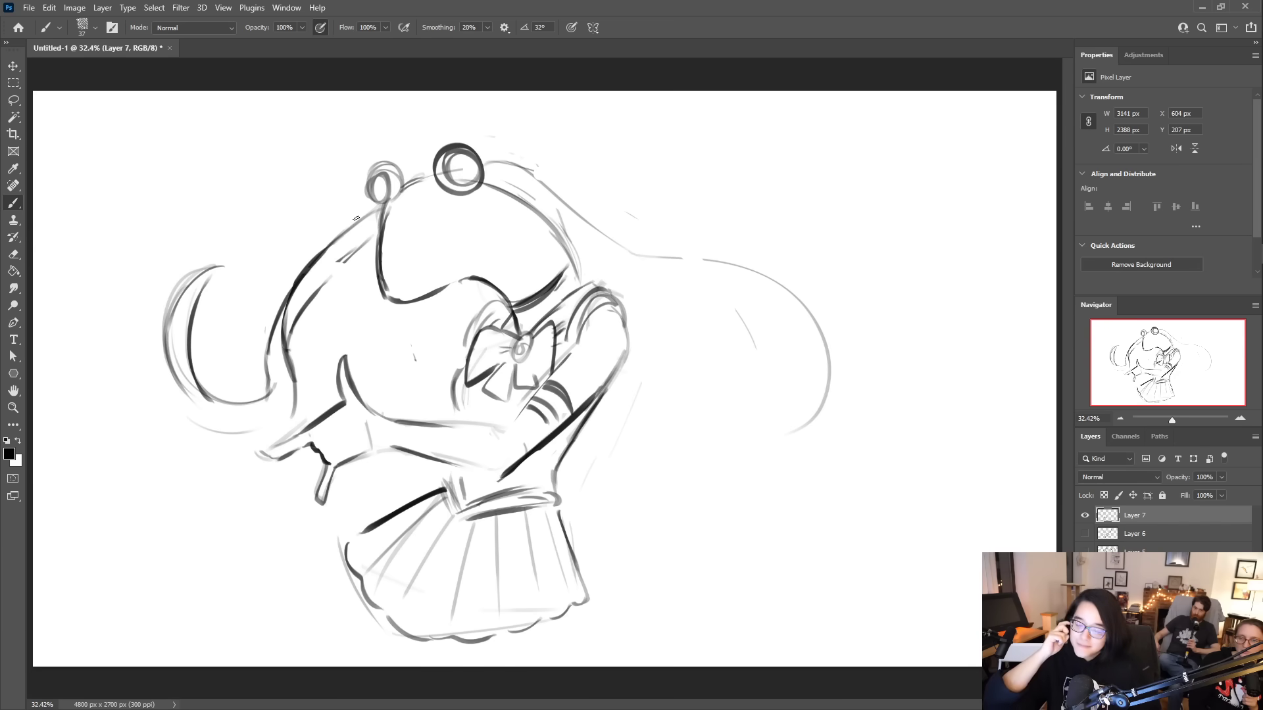
- Draw two small eyes, a mouth line along the snout, a V-shaped fringe between the eyes and a faint jaw line
mouse_move(436, 217)
mouse_down()
mouse_move(467, 215)
mouse_move(437, 229)
mouse_move(465, 214)
mouse_move(453, 240)
mouse_move(397, 239)
mouse_move(398, 254)
mouse_move(393, 240)
mouse_move(444, 229)
mouse_up()
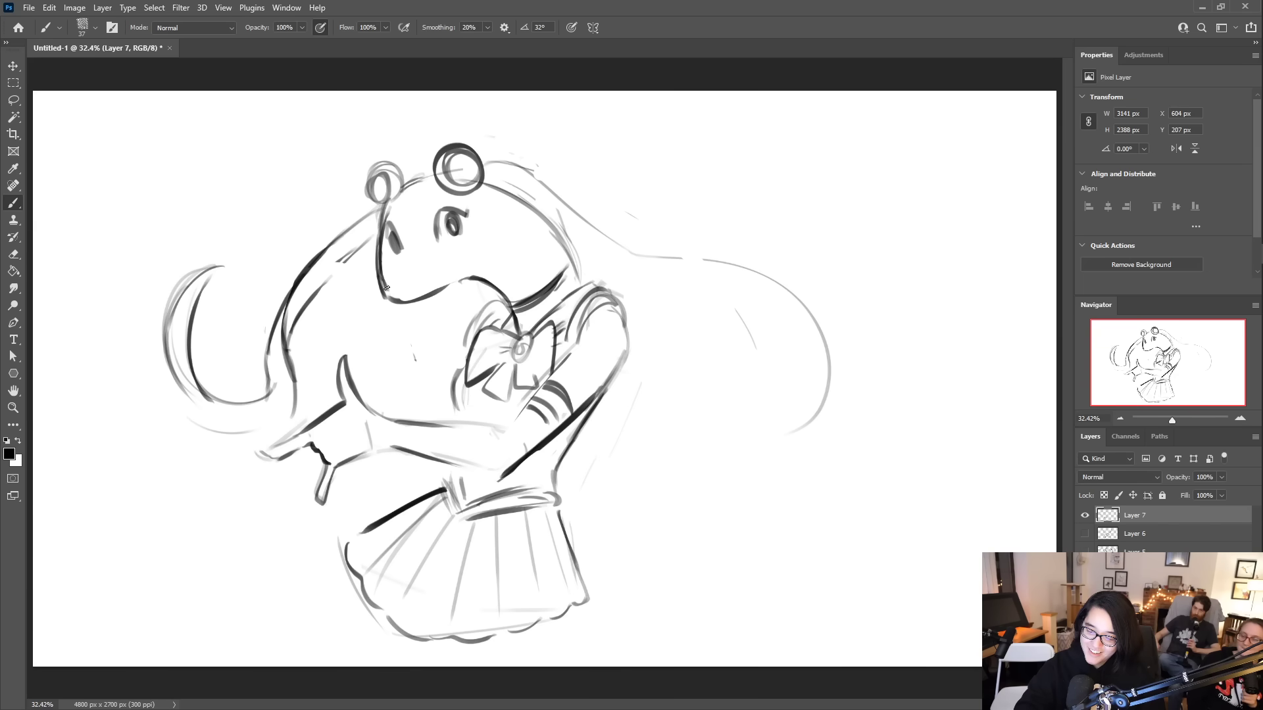
mouse_move(409, 293)
mouse_down()
mouse_move(451, 281)
mouse_move(468, 260)
mouse_up()
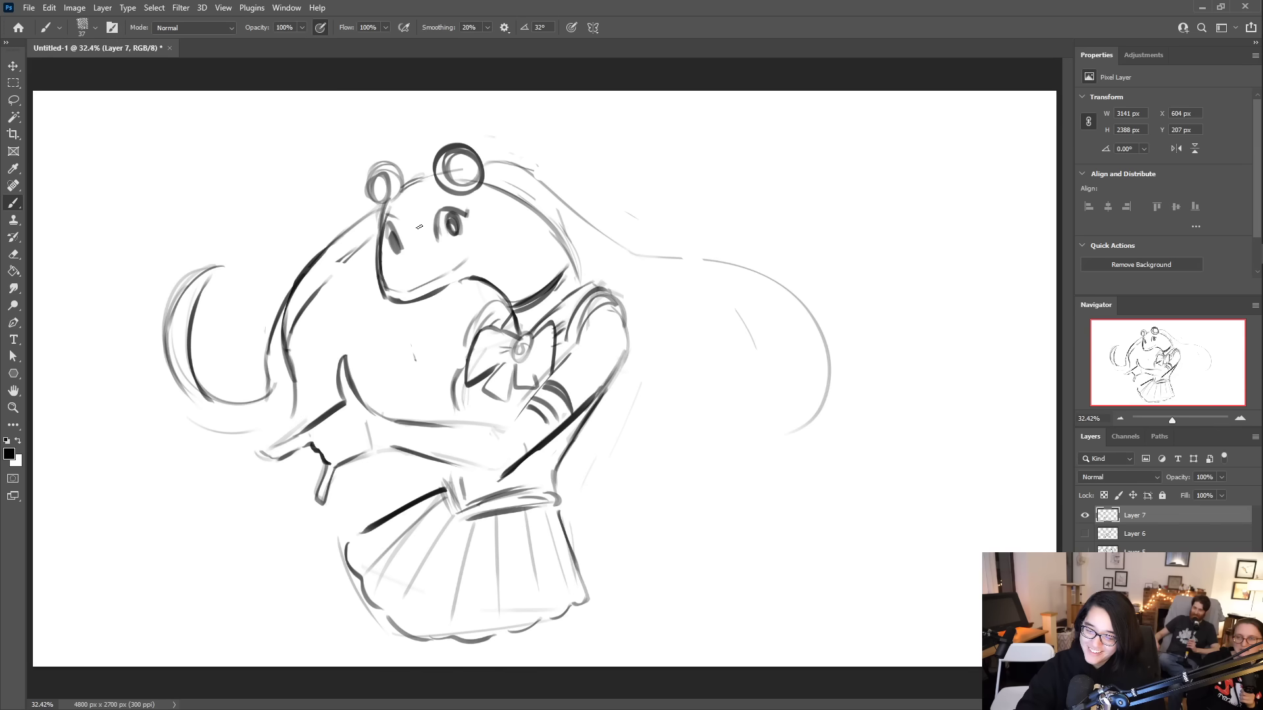
mouse_move(421, 228)
mouse_down()
mouse_move(442, 196)
mouse_move(412, 219)
mouse_move(436, 192)
mouse_up()
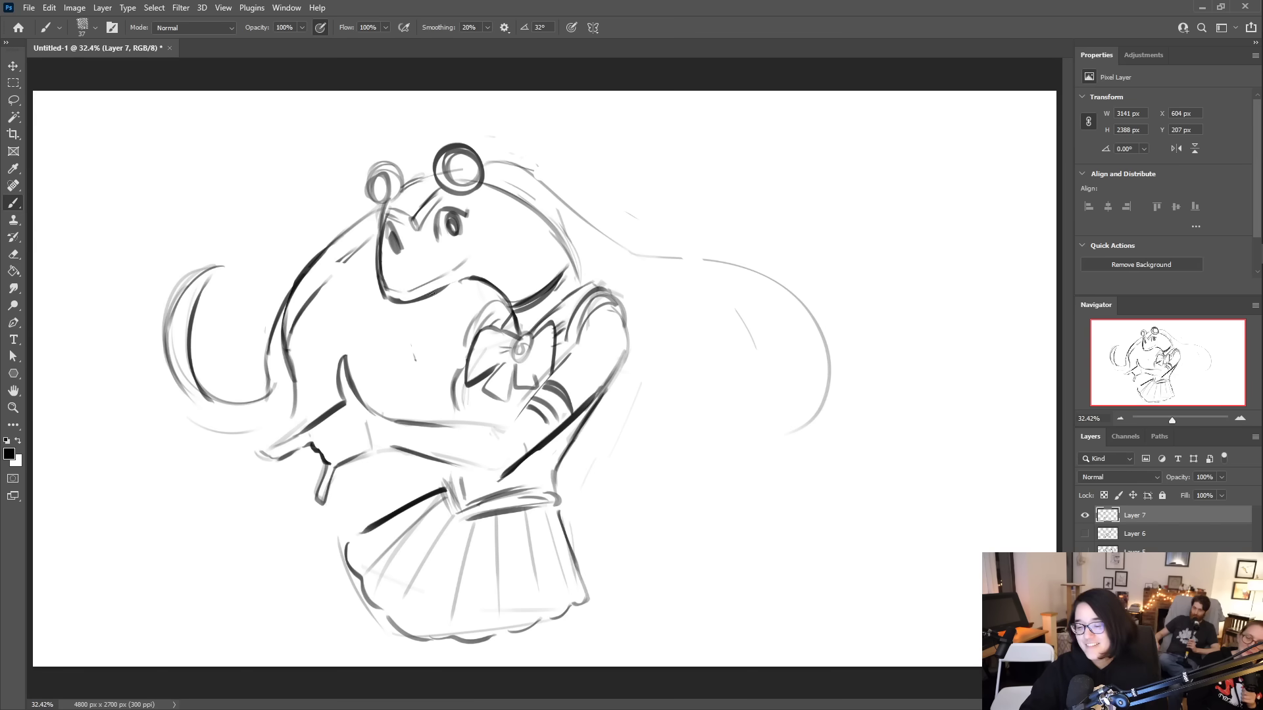
mouse_move(466, 261)
mouse_down()
mouse_move(478, 236)
mouse_move(505, 255)
mouse_up()
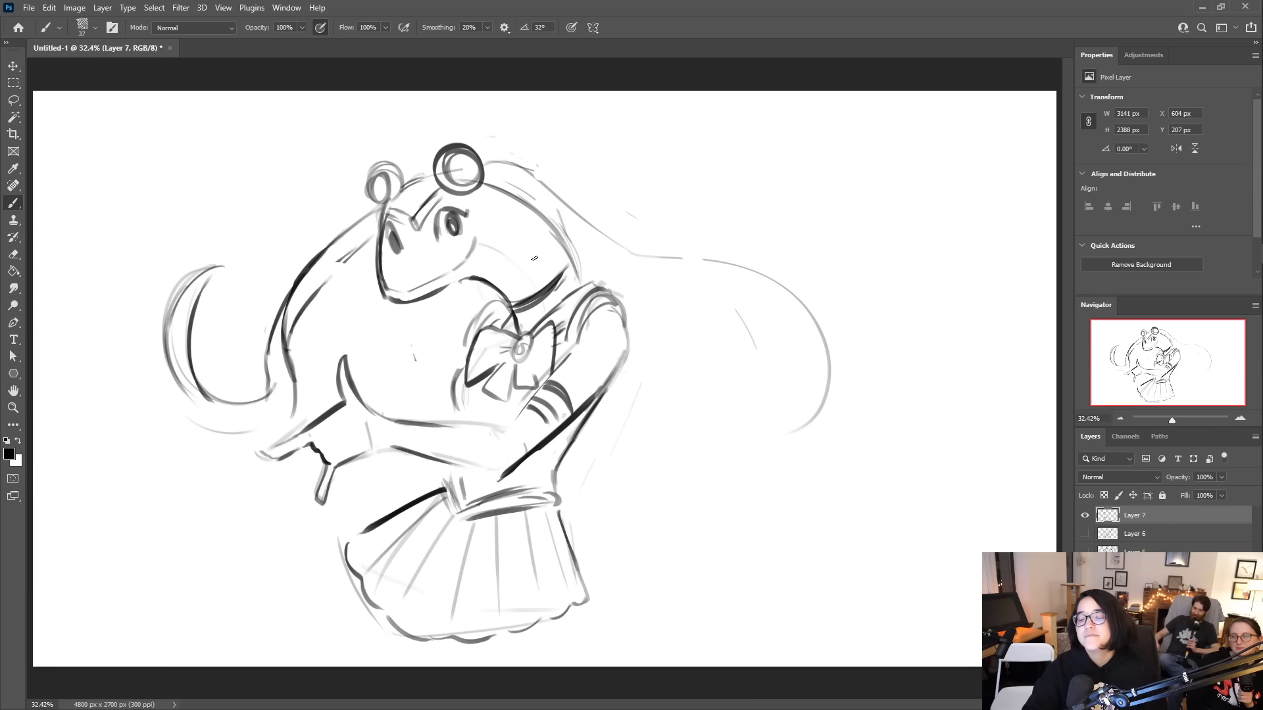
- Replace the rough circle above the outstretched forearm with a pointed, banded shape, and darken the chest contour beside the bow
drag(478, 334, 402, 407)
mouse_move(416, 344)
mouse_down()
mouse_move(413, 390)
mouse_move(414, 334)
mouse_up()
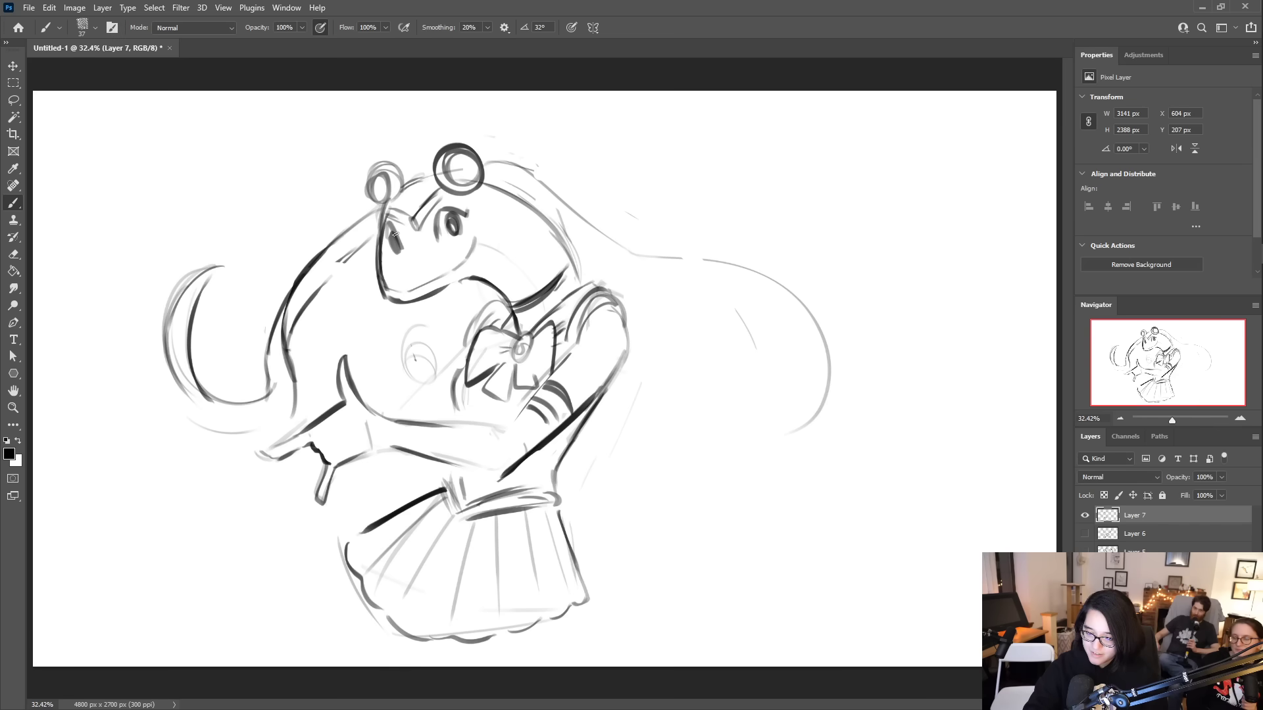
drag(462, 359, 451, 397)
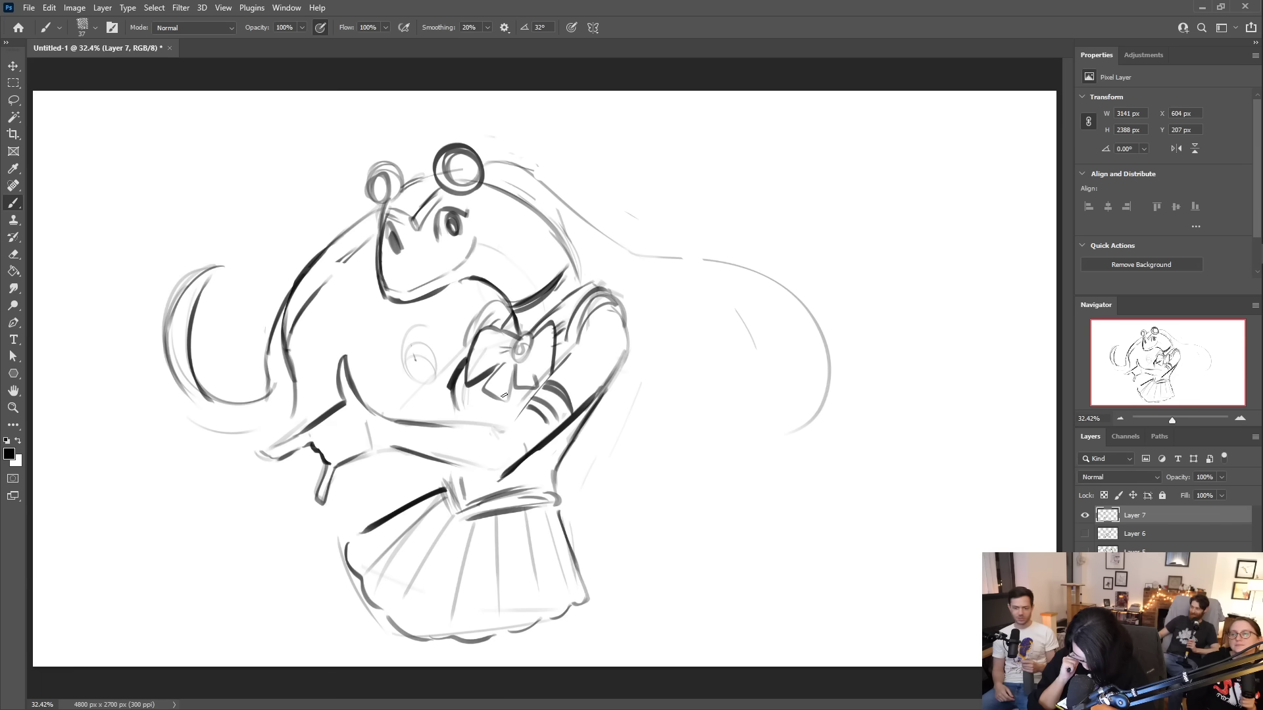
mouse_move(394, 407)
mouse_down()
mouse_move(372, 378)
mouse_move(390, 396)
mouse_move(411, 340)
mouse_move(403, 380)
mouse_move(414, 376)
mouse_move(353, 360)
mouse_move(384, 376)
mouse_move(397, 413)
mouse_move(422, 388)
mouse_move(432, 416)
mouse_up()
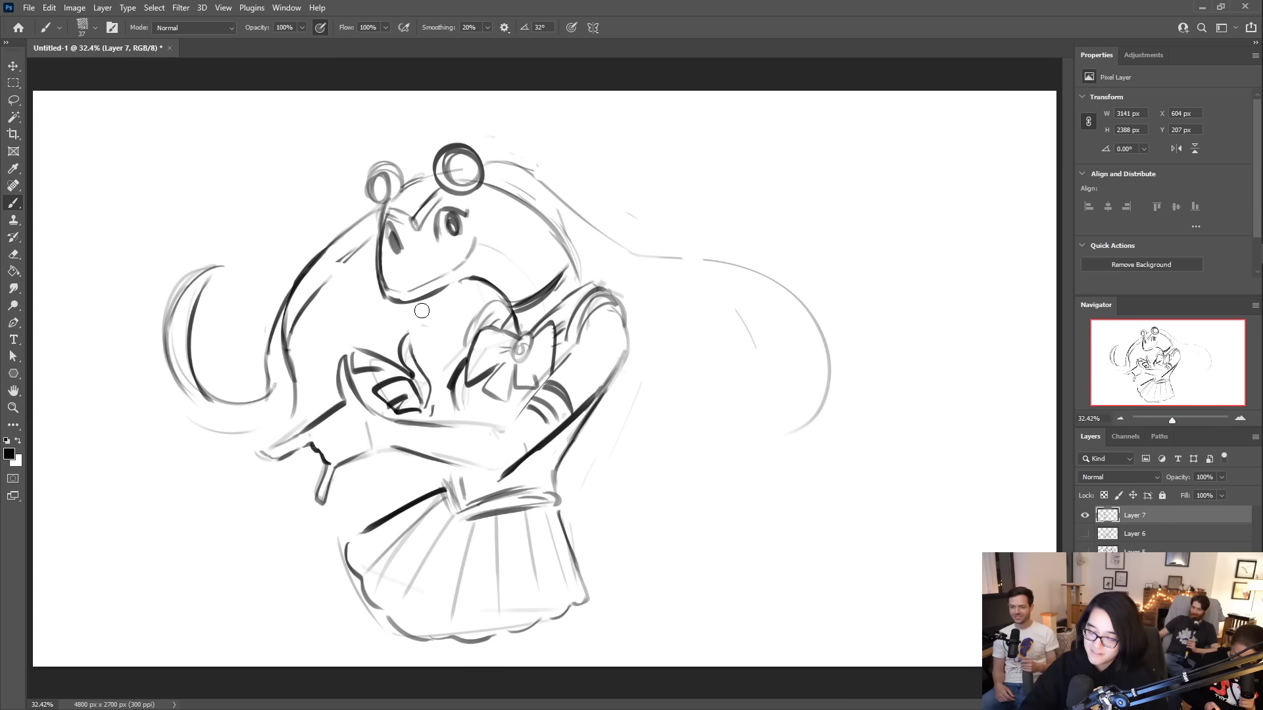
mouse_move(455, 417)
mouse_down()
mouse_move(477, 322)
mouse_move(511, 320)
mouse_up()
drag(411, 412, 438, 422)
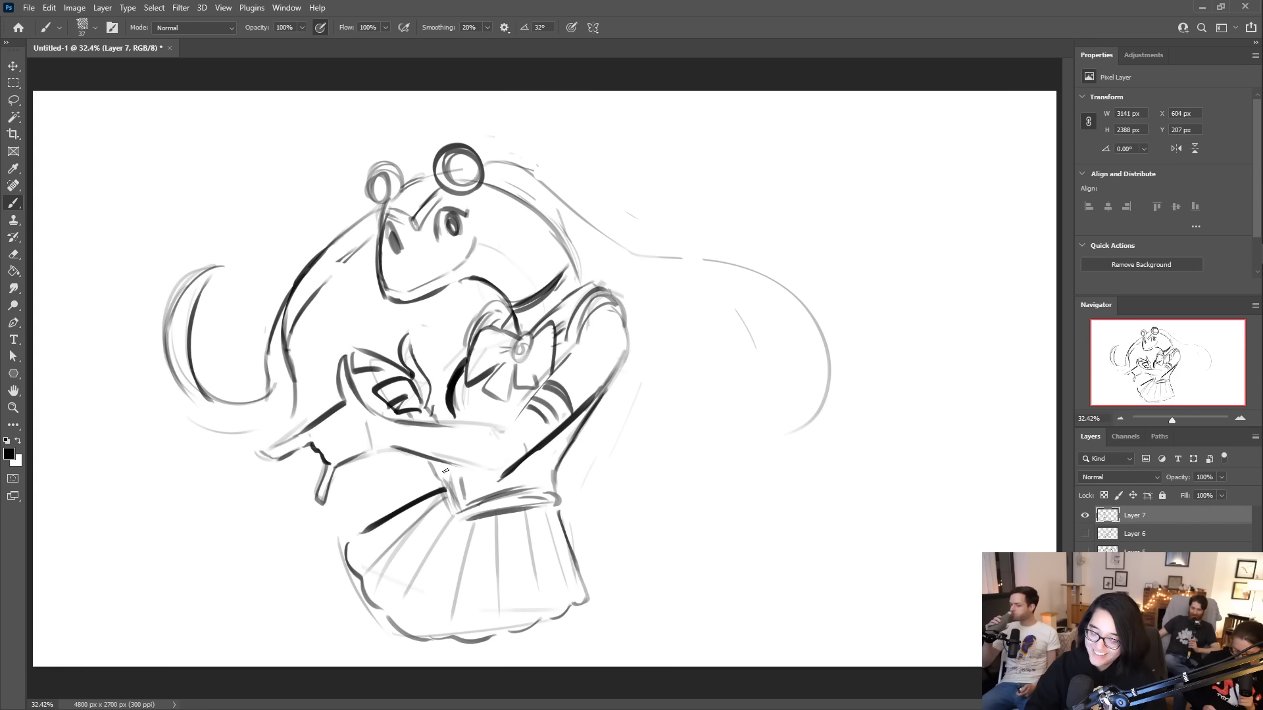
- Add a line along the underside of the neck and rough in both legs running off the canvas below the skirt
mouse_move(448, 284)
mouse_down()
mouse_move(487, 288)
mouse_move(539, 263)
mouse_up()
mouse_move(413, 544)
mouse_down()
mouse_move(360, 637)
mouse_move(408, 668)
mouse_up()
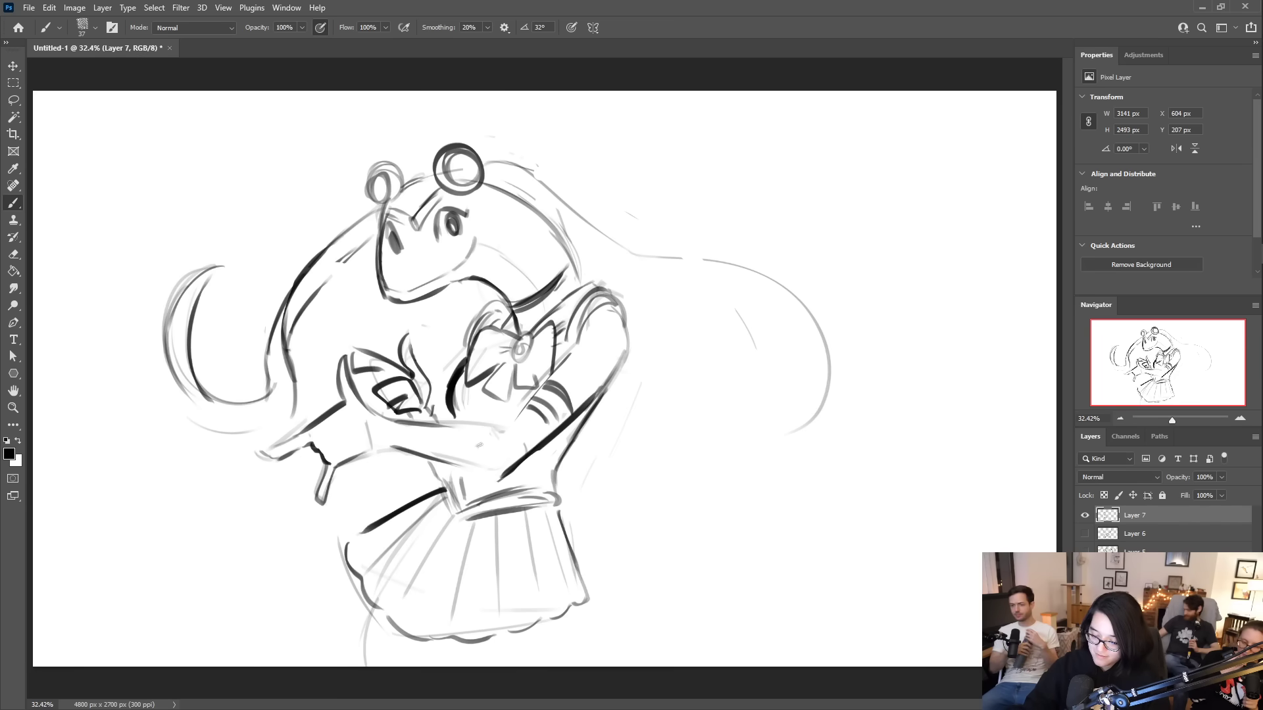
drag(368, 610, 343, 664)
drag(460, 543, 444, 665)
drag(551, 630, 544, 665)
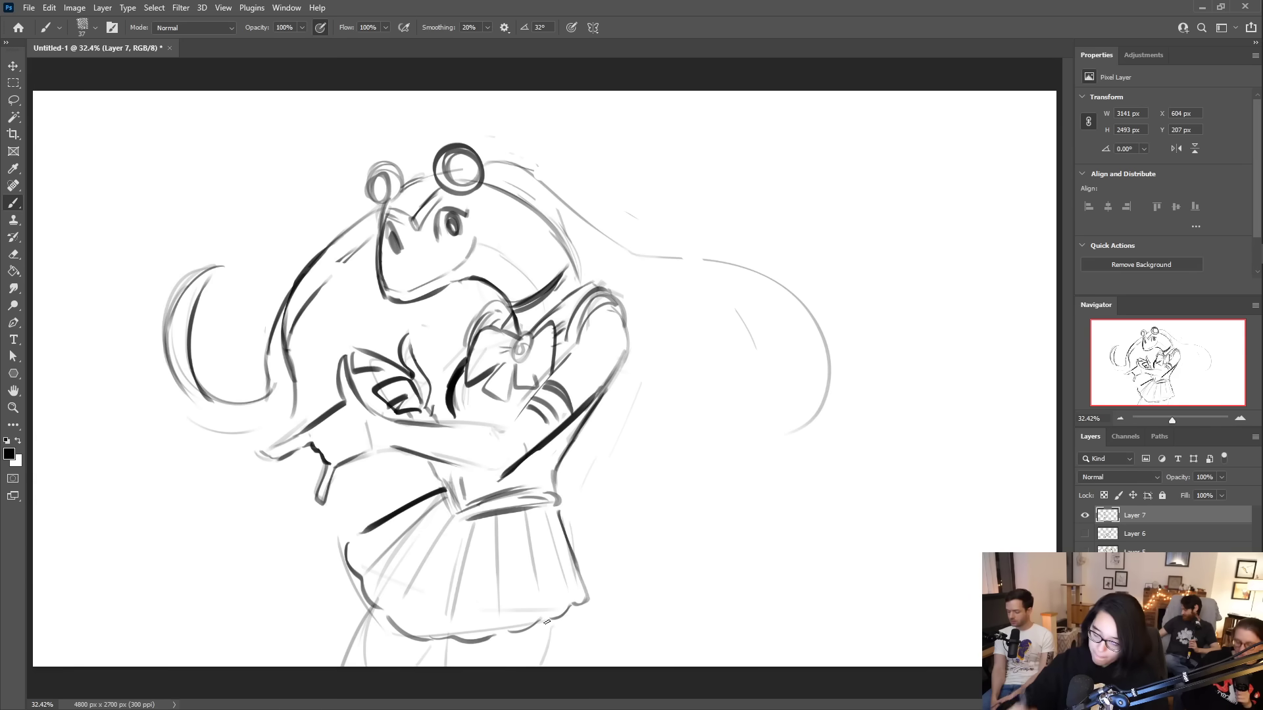
drag(446, 638, 447, 665)
- Redraw the skirt hem as a bold smooth curve, darken the leg outlines and add short bands on the thighs
mouse_move(348, 548)
mouse_down()
mouse_move(393, 626)
mouse_move(484, 631)
mouse_up()
mouse_move(467, 643)
mouse_down()
mouse_move(580, 606)
mouse_move(571, 546)
mouse_up()
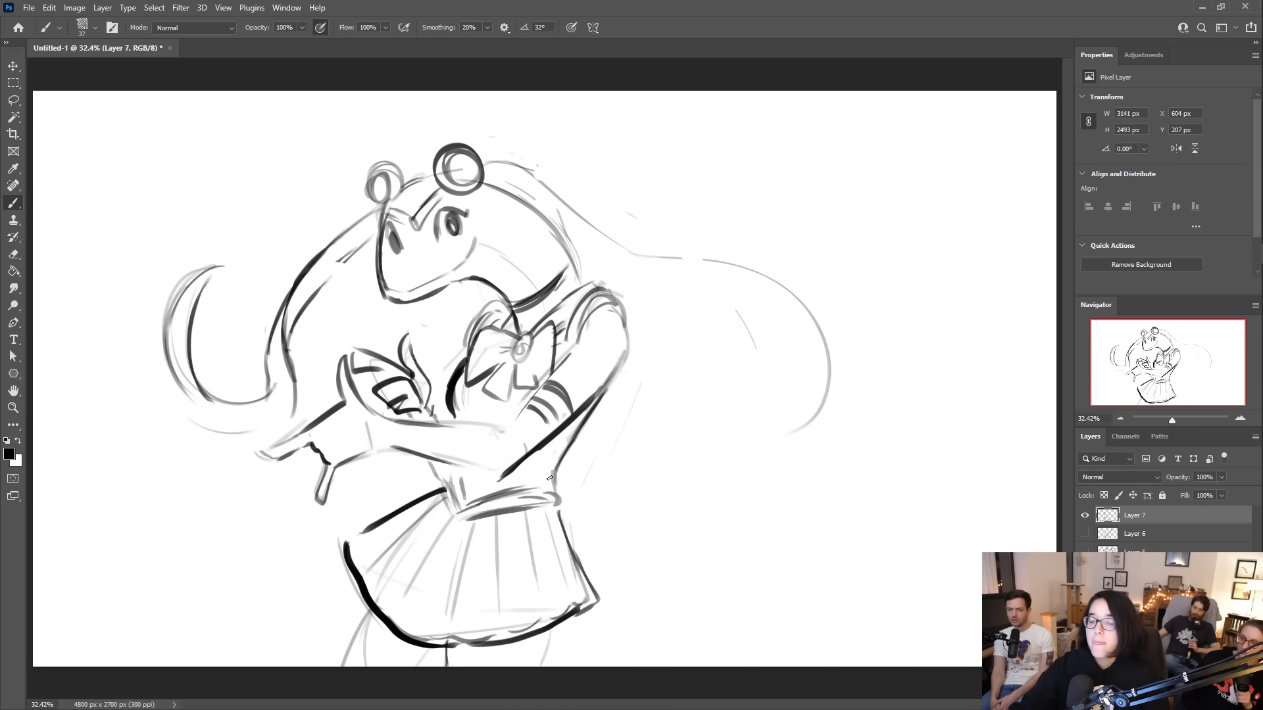
drag(370, 610, 342, 665)
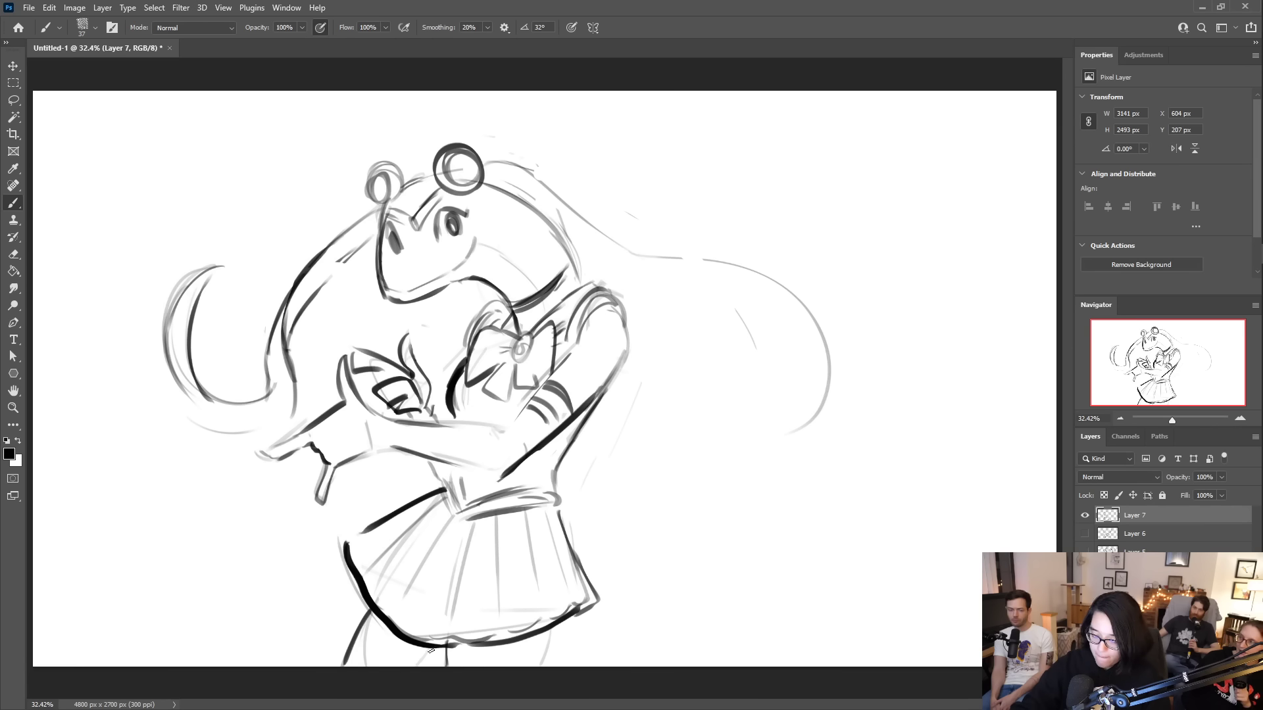
mouse_move(555, 624)
mouse_down()
mouse_move(532, 684)
mouse_move(534, 636)
mouse_move(524, 666)
mouse_up()
drag(411, 646, 396, 666)
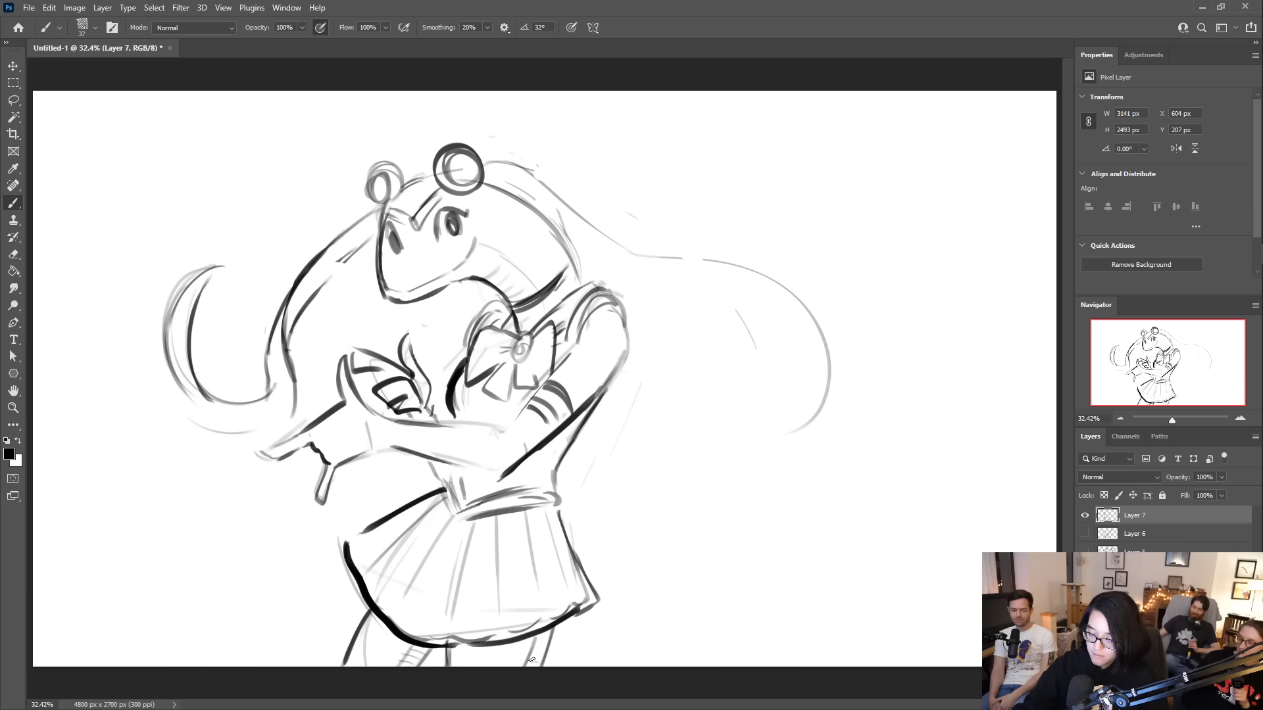
- Turn the end of the face-side pigtail into a snake head with a dark-pupilled eye, and darken its curved body
mouse_move(181, 284)
mouse_down()
mouse_move(237, 265)
mouse_move(191, 296)
mouse_move(175, 338)
mouse_move(186, 293)
mouse_move(204, 408)
mouse_move(172, 370)
mouse_up()
mouse_move(221, 430)
mouse_down()
mouse_move(172, 386)
mouse_move(218, 236)
mouse_move(179, 383)
mouse_move(194, 414)
mouse_move(177, 276)
mouse_move(233, 239)
mouse_move(242, 256)
mouse_move(196, 312)
mouse_move(215, 302)
mouse_move(191, 310)
mouse_up()
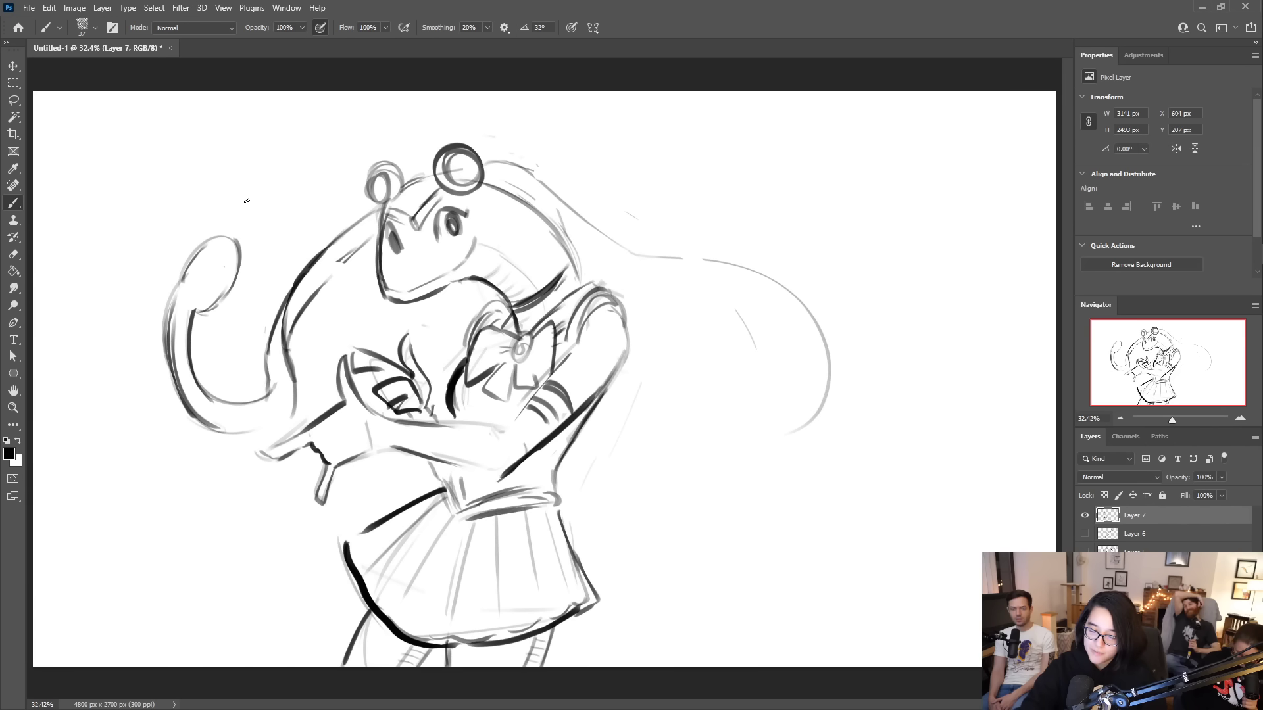
mouse_move(211, 416)
mouse_down()
mouse_move(176, 370)
mouse_move(176, 296)
mouse_up()
mouse_move(227, 250)
mouse_down()
mouse_move(192, 302)
mouse_move(231, 237)
mouse_up()
mouse_move(214, 309)
mouse_down()
mouse_move(241, 229)
mouse_move(175, 289)
mouse_move(191, 248)
mouse_move(188, 264)
mouse_move(245, 242)
mouse_move(216, 292)
mouse_up()
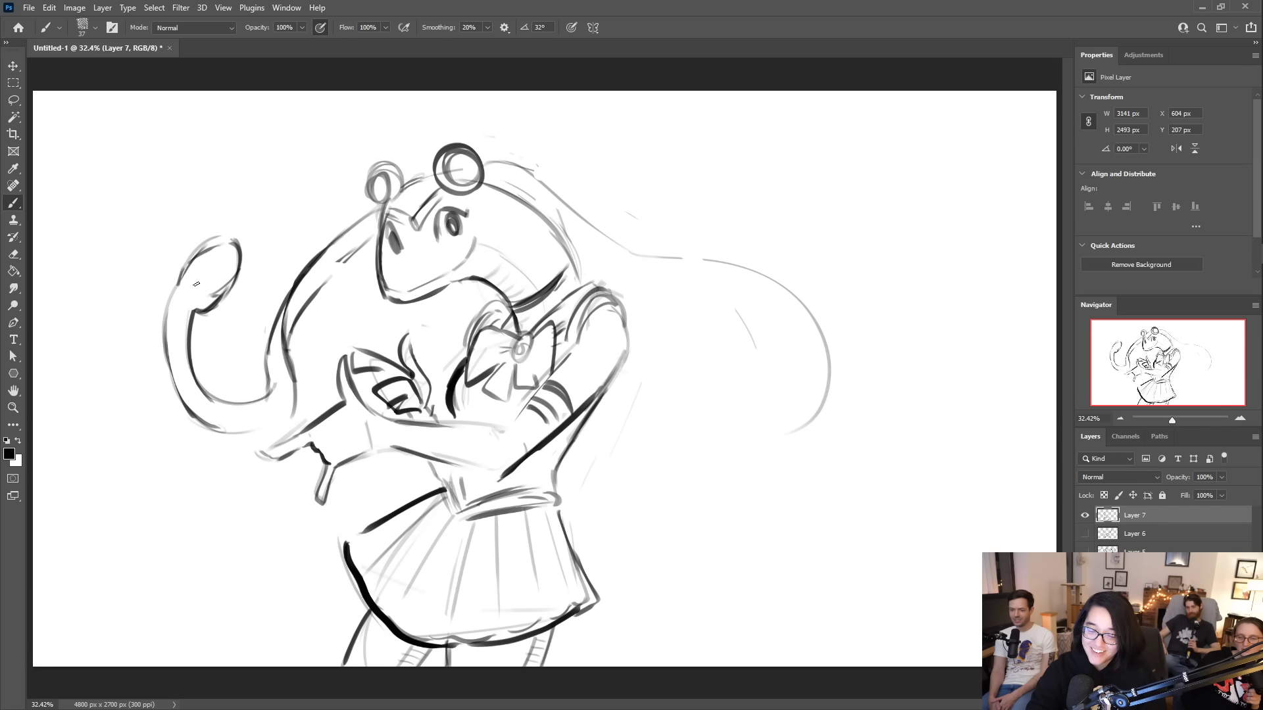
mouse_move(205, 298)
mouse_down()
mouse_move(226, 286)
mouse_move(206, 312)
mouse_move(242, 271)
mouse_move(209, 315)
mouse_move(208, 267)
mouse_move(209, 284)
mouse_up()
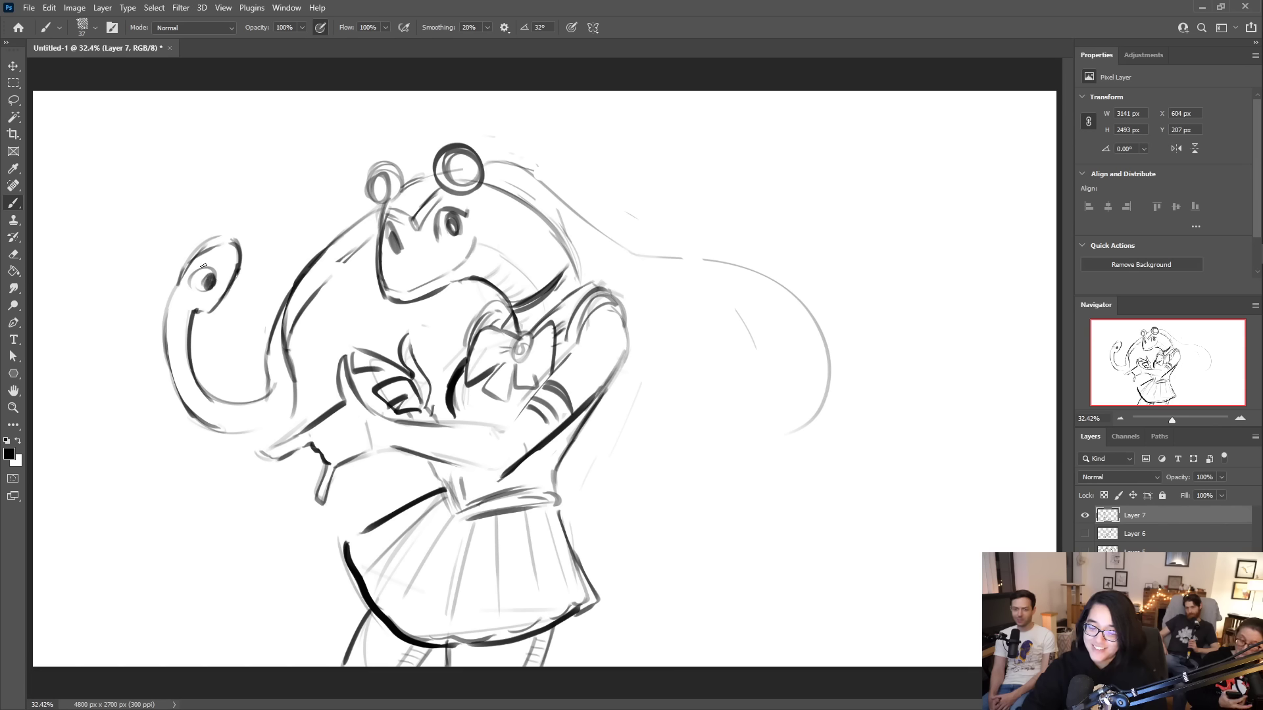
- Shape the rear pigtail into a snake with a drooping head and round dark eye, and give both snakes forked tongues
mouse_move(577, 241)
mouse_down()
mouse_move(706, 293)
mouse_move(775, 407)
mouse_move(732, 372)
mouse_move(778, 405)
mouse_move(701, 414)
mouse_move(702, 446)
mouse_up()
mouse_move(778, 392)
mouse_down()
mouse_move(747, 396)
mouse_move(695, 460)
mouse_move(776, 449)
mouse_move(813, 397)
mouse_move(822, 336)
mouse_move(809, 428)
mouse_move(823, 349)
mouse_move(809, 288)
mouse_move(808, 309)
mouse_up()
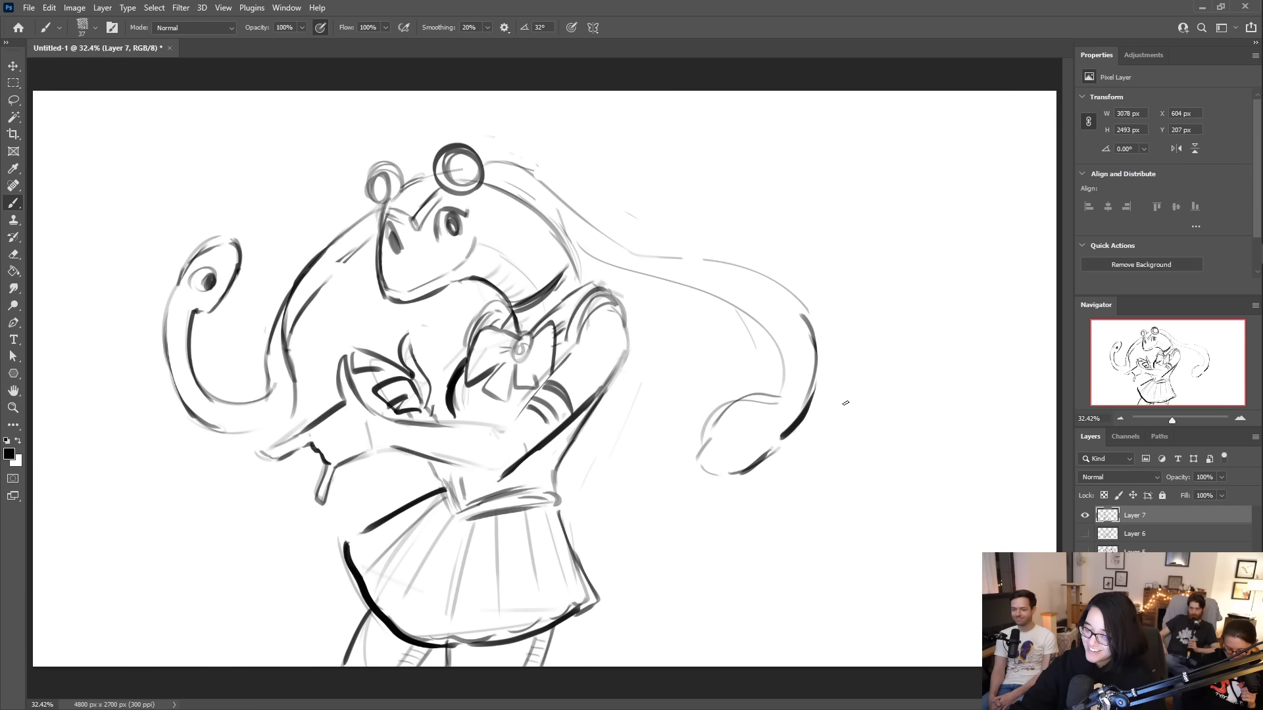
mouse_move(756, 447)
mouse_down()
mouse_move(758, 431)
mouse_move(745, 448)
mouse_up()
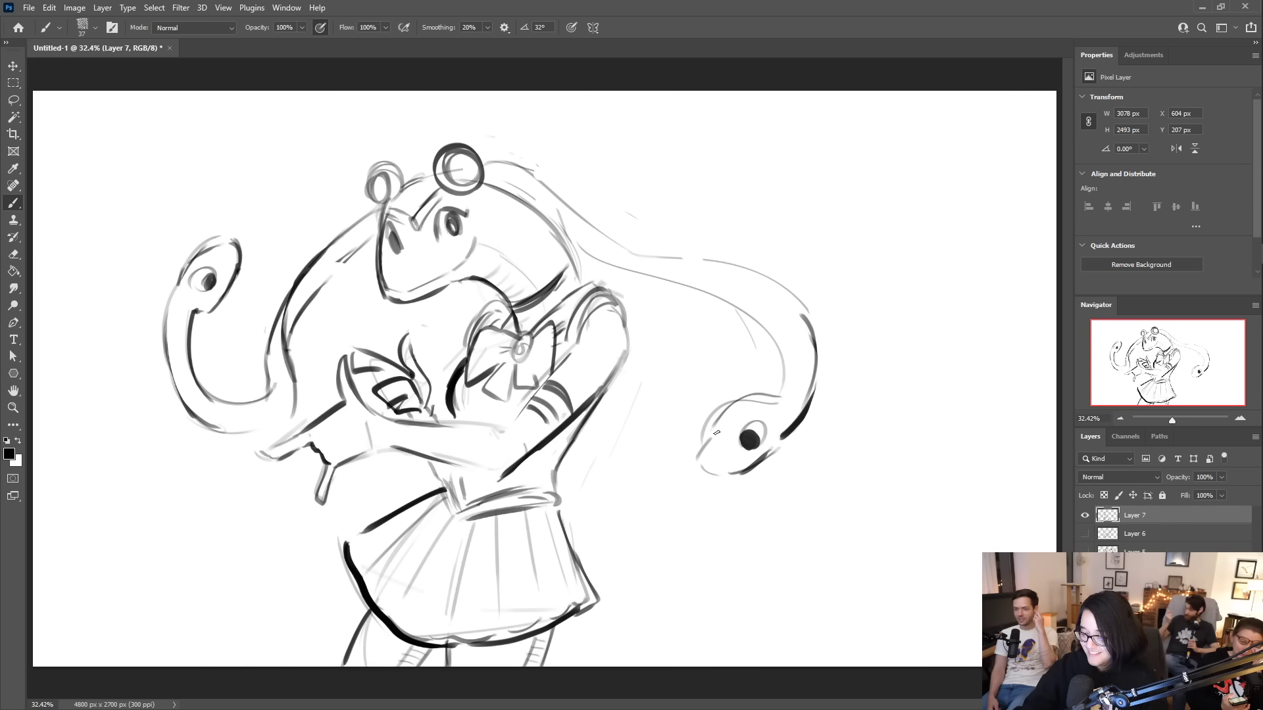
mouse_move(709, 422)
mouse_down()
mouse_move(709, 439)
mouse_move(709, 426)
mouse_up()
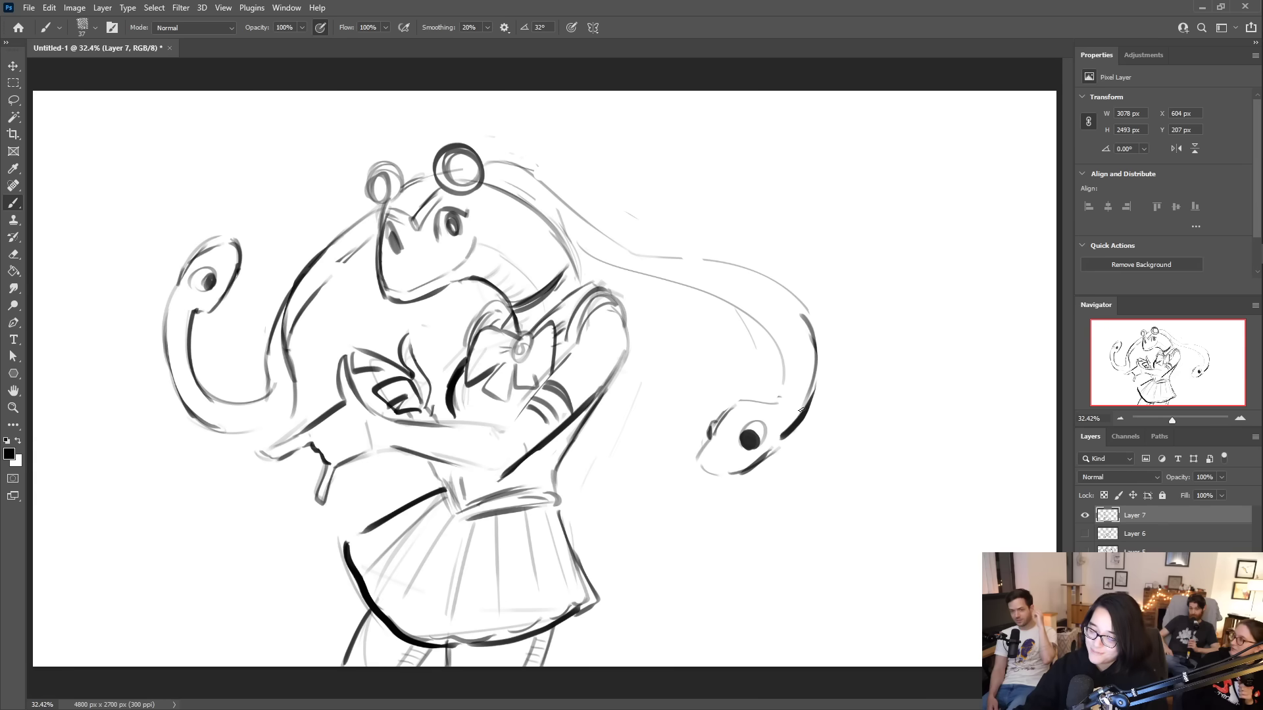
mouse_move(754, 413)
mouse_down()
mouse_move(781, 393)
mouse_move(783, 356)
mouse_up()
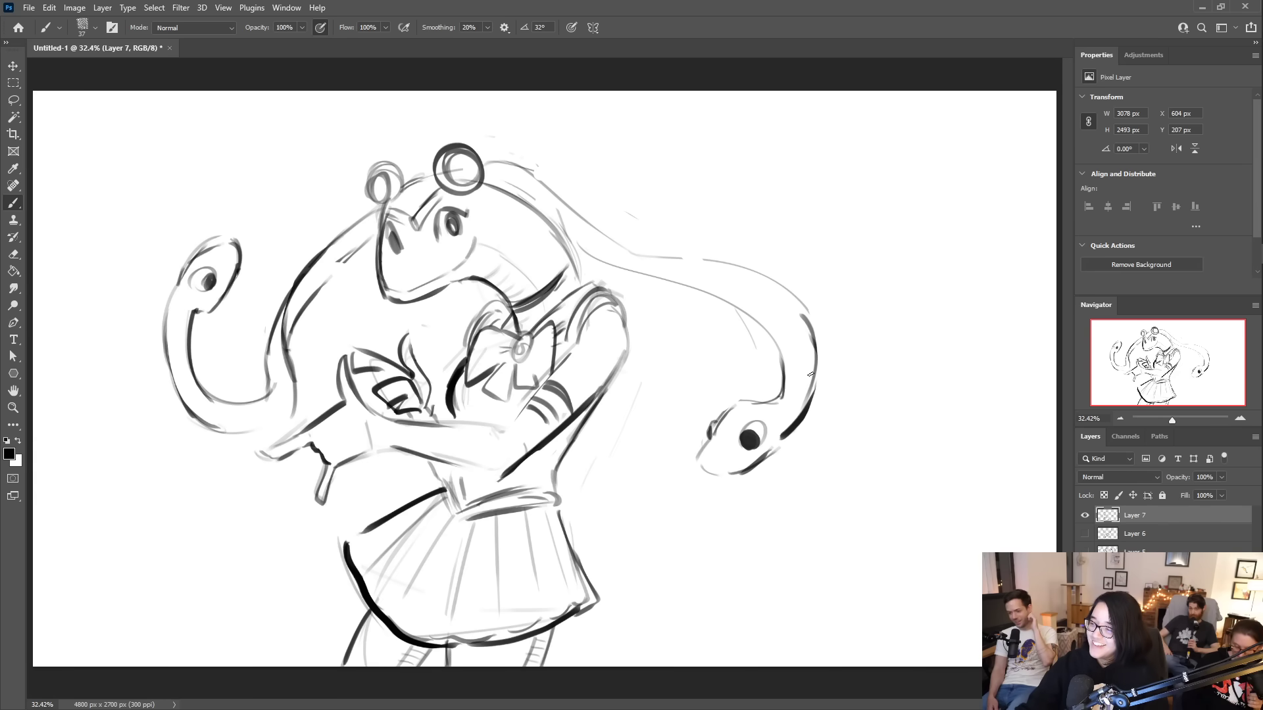
mouse_move(709, 467)
mouse_down()
mouse_move(731, 454)
mouse_move(712, 496)
mouse_up()
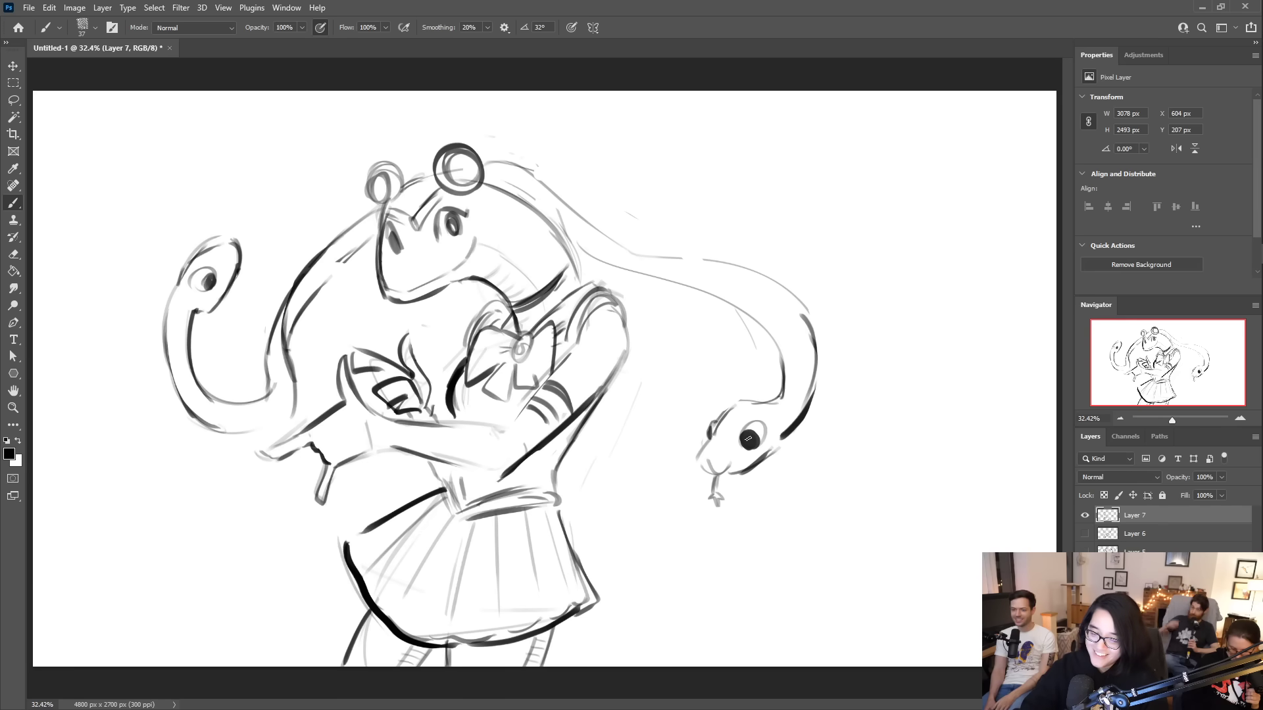
drag(248, 244, 257, 234)
- Draw a crescent moon above the rear pigtail, reworking its inner curve and strengthening both edges
mouse_move(766, 127)
mouse_down()
mouse_move(699, 163)
mouse_move(778, 192)
mouse_move(734, 150)
mouse_move(773, 186)
mouse_up()
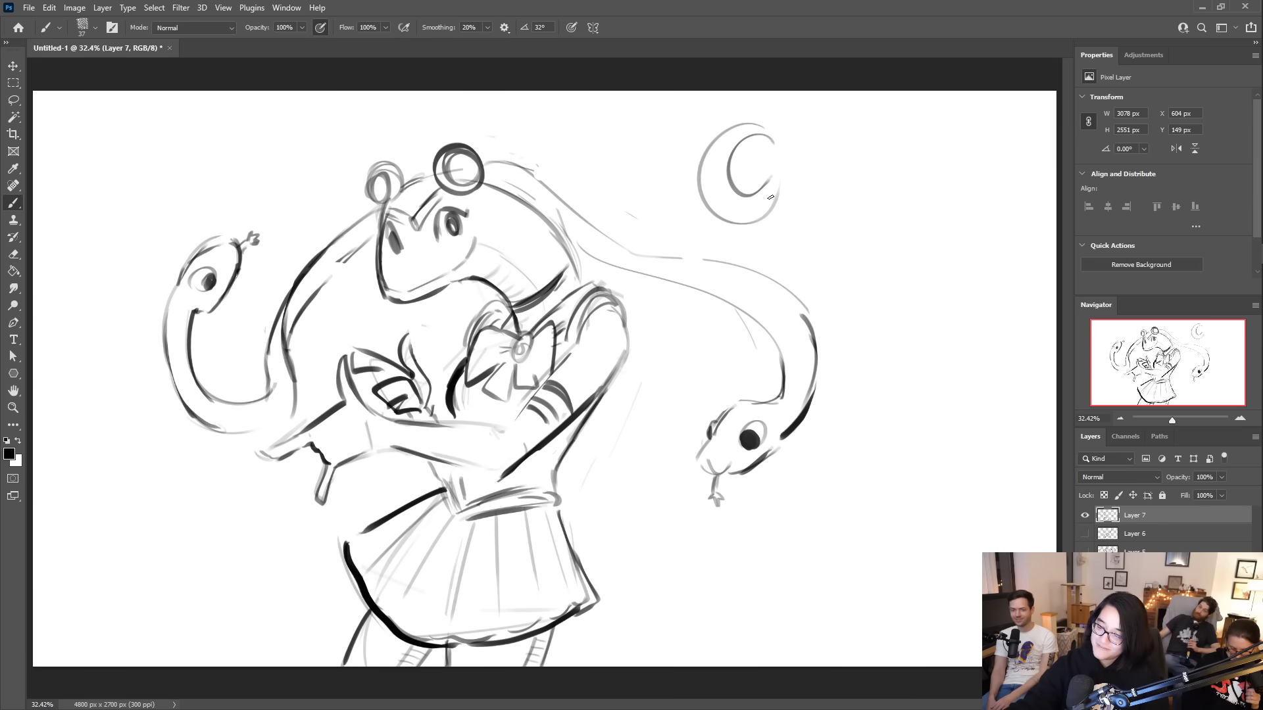
key(ctrl+z)
key(ctrl+z)
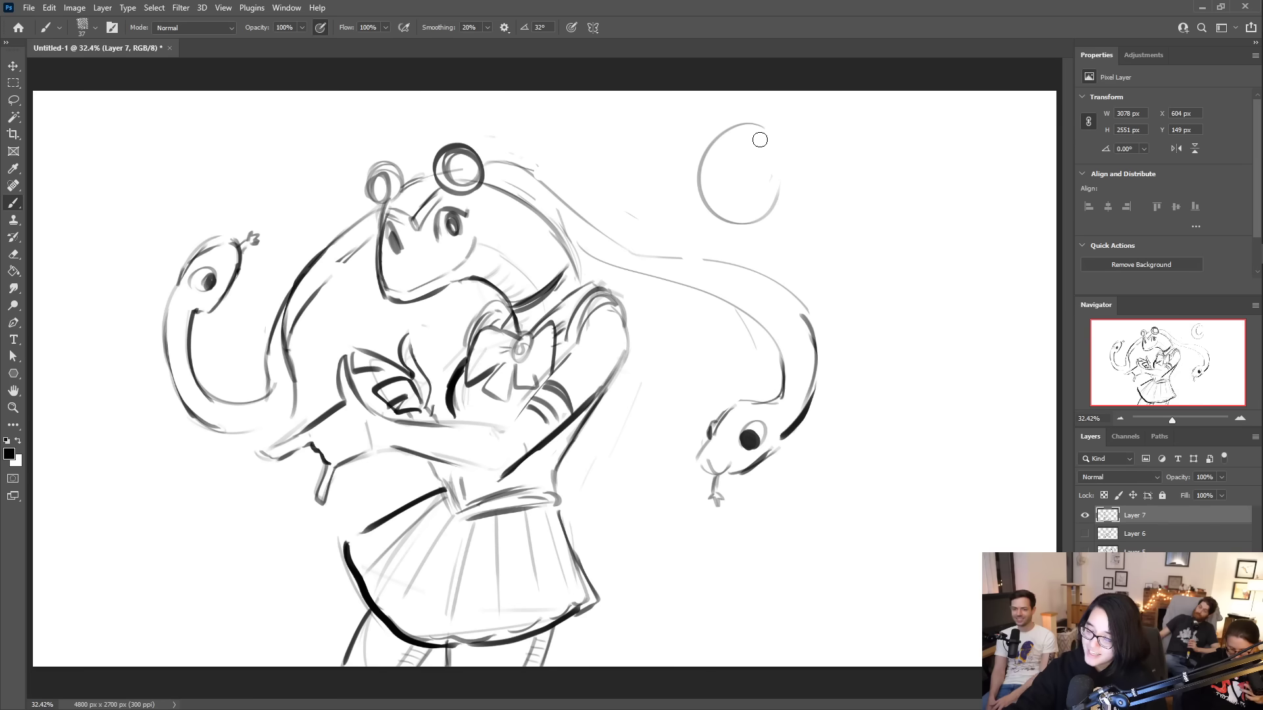
drag(765, 144, 774, 221)
mouse_move(766, 136)
mouse_down()
mouse_move(729, 190)
mouse_move(778, 205)
mouse_up()
drag(732, 160, 751, 208)
mouse_move(768, 137)
mouse_down()
mouse_move(731, 169)
mouse_move(702, 161)
mouse_move(714, 220)
mouse_move(763, 225)
mouse_up()
- Firm up the forearm and wrist lines, and add a ribbon bow behind the skirt's waistband
mouse_move(446, 426)
mouse_down()
mouse_move(496, 424)
mouse_move(534, 389)
mouse_up()
drag(451, 461, 501, 474)
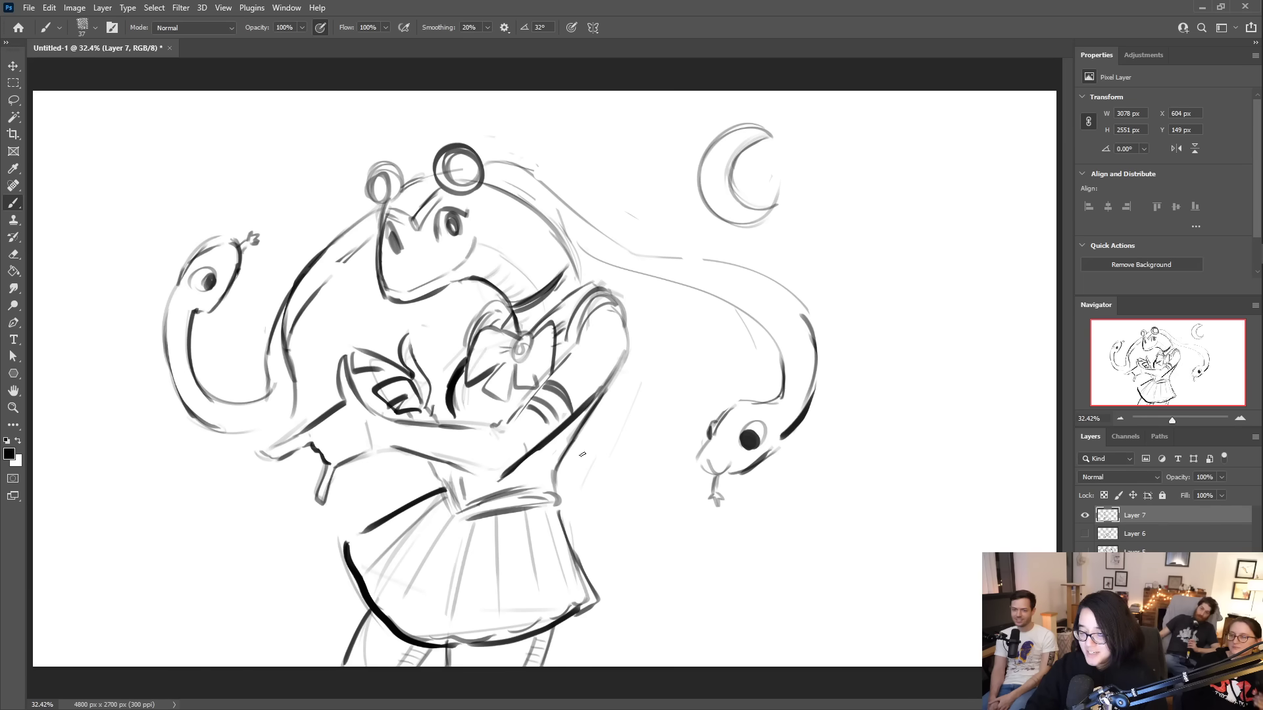
mouse_move(590, 452)
mouse_down()
mouse_move(558, 472)
mouse_move(609, 536)
mouse_move(595, 558)
mouse_up()
mouse_move(595, 474)
mouse_down()
mouse_move(574, 508)
mouse_move(587, 491)
mouse_move(593, 531)
mouse_up()
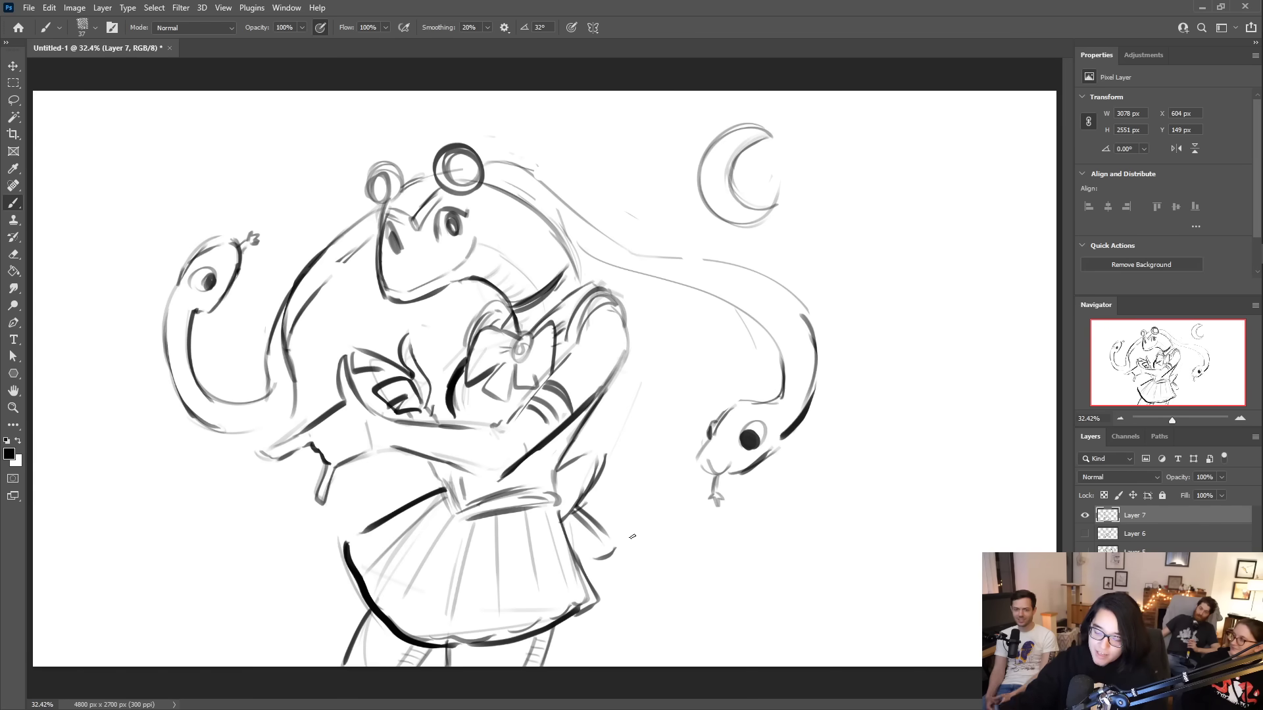
drag(383, 449, 392, 452)
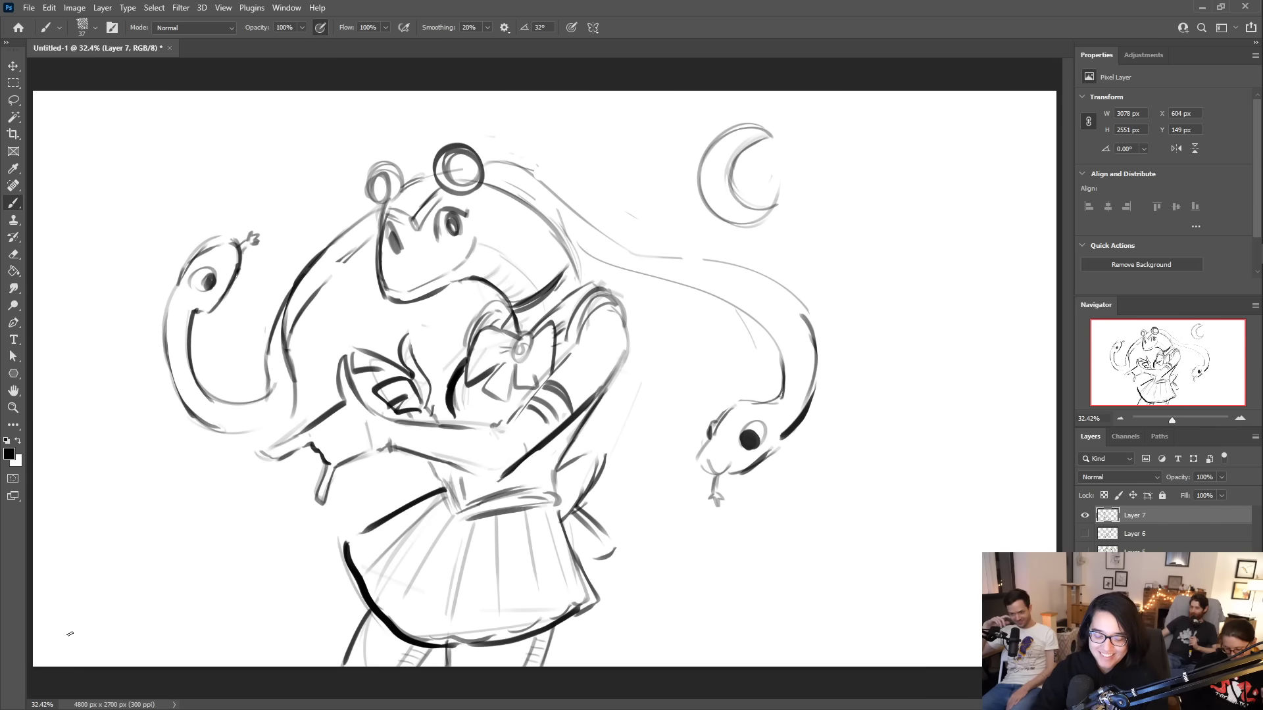
- Sketch a large rose with layered petals and a ruffled centre in the lower-left corner of the canvas
mouse_move(55, 597)
mouse_down()
mouse_move(65, 638)
mouse_move(79, 621)
mouse_move(103, 647)
mouse_up()
mouse_move(63, 541)
mouse_down()
mouse_move(101, 606)
mouse_move(124, 564)
mouse_move(141, 580)
mouse_move(128, 643)
mouse_move(173, 663)
mouse_up()
drag(53, 619, 117, 665)
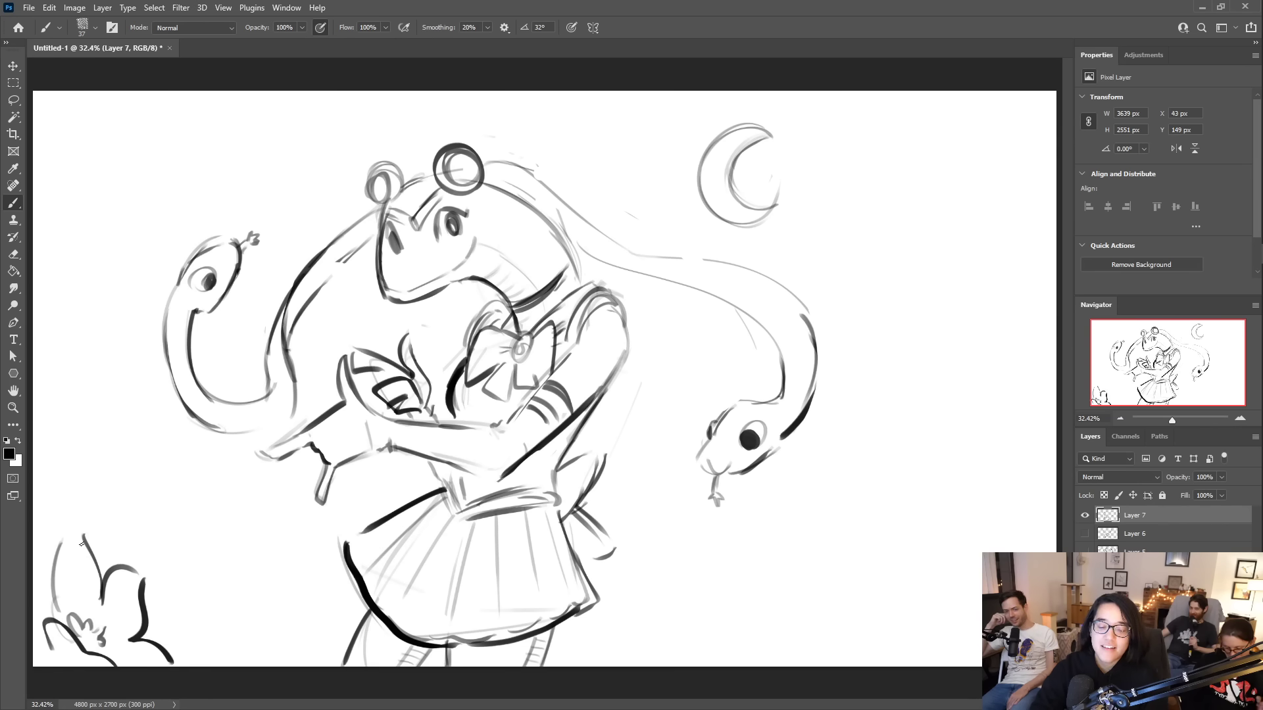
drag(67, 535, 84, 534)
mouse_move(78, 581)
mouse_down()
mouse_move(102, 615)
mouse_move(79, 608)
mouse_move(81, 589)
mouse_move(115, 621)
mouse_move(131, 661)
mouse_up()
mouse_move(50, 587)
mouse_down()
mouse_move(122, 545)
mouse_move(207, 665)
mouse_up()
drag(74, 523, 43, 519)
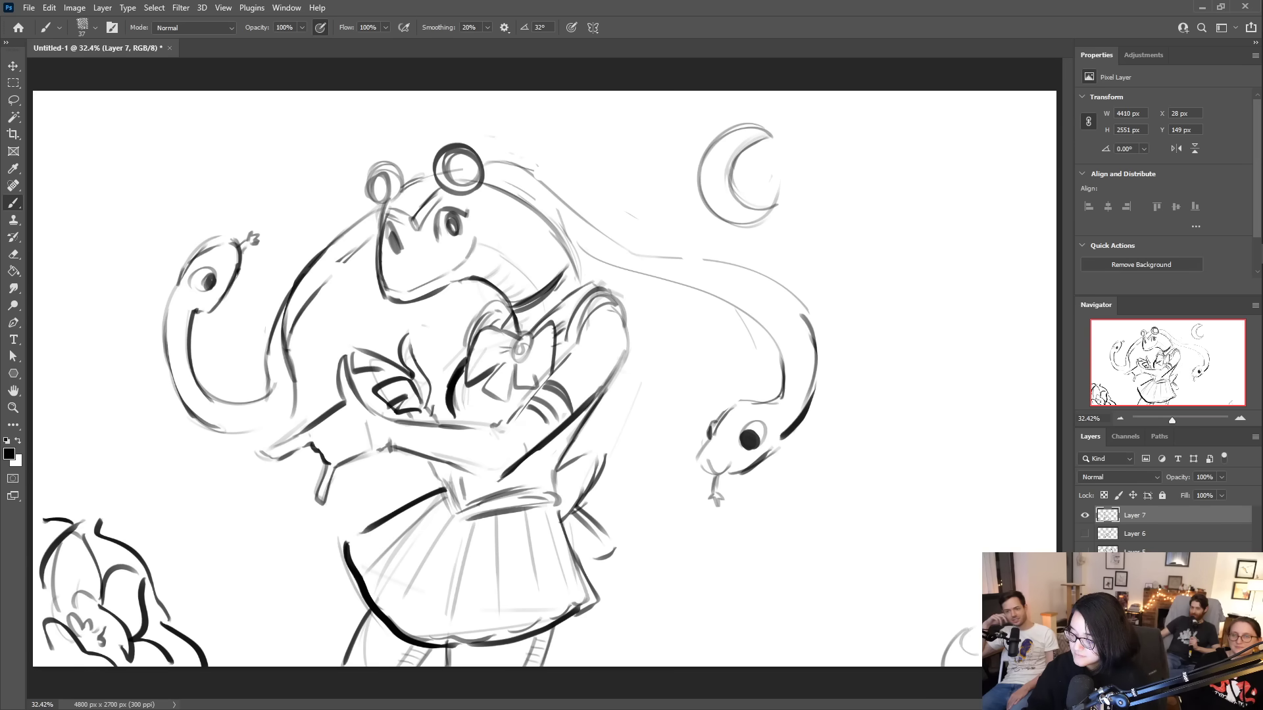
- Sketch a matching flower in the lower-right corner of the canvas, with jagged outer petals and pointed leaves around it
drag(932, 654, 963, 612)
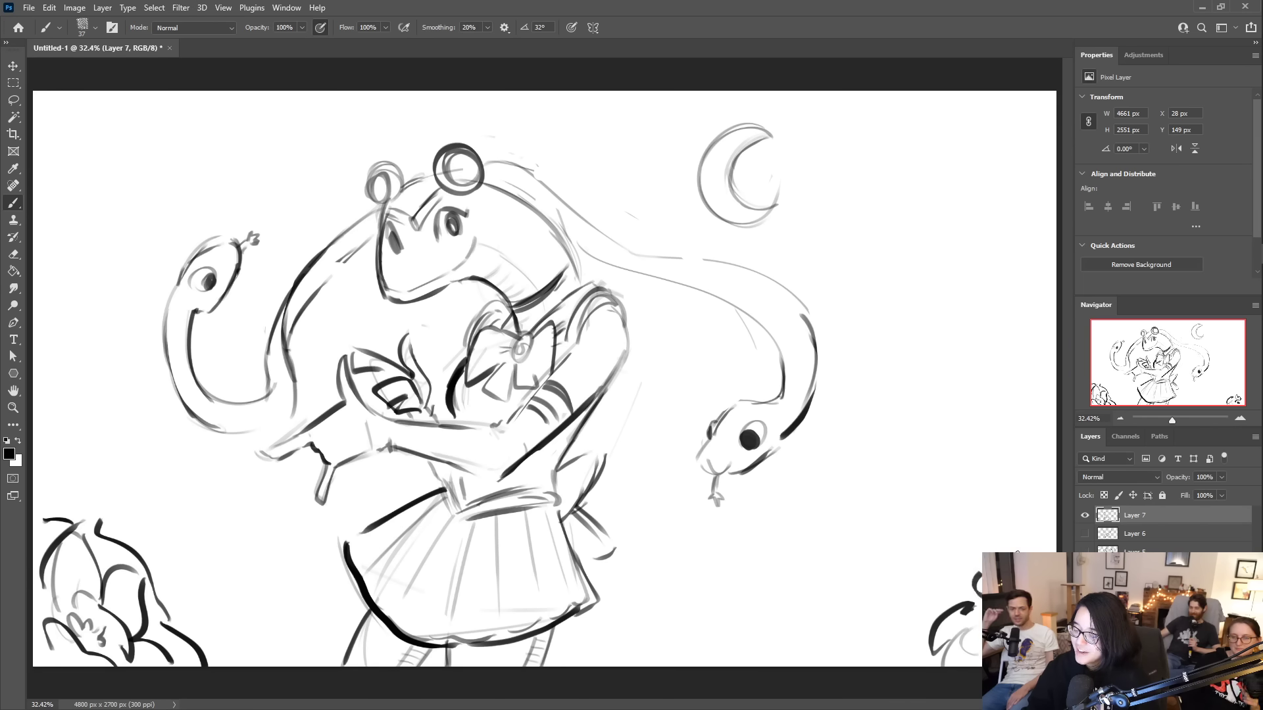
mouse_move(946, 584)
mouse_down()
mouse_move(920, 595)
mouse_move(902, 631)
mouse_move(894, 664)
mouse_up()
mouse_move(941, 584)
mouse_down()
mouse_move(972, 534)
mouse_move(1029, 529)
mouse_move(1047, 509)
mouse_up()
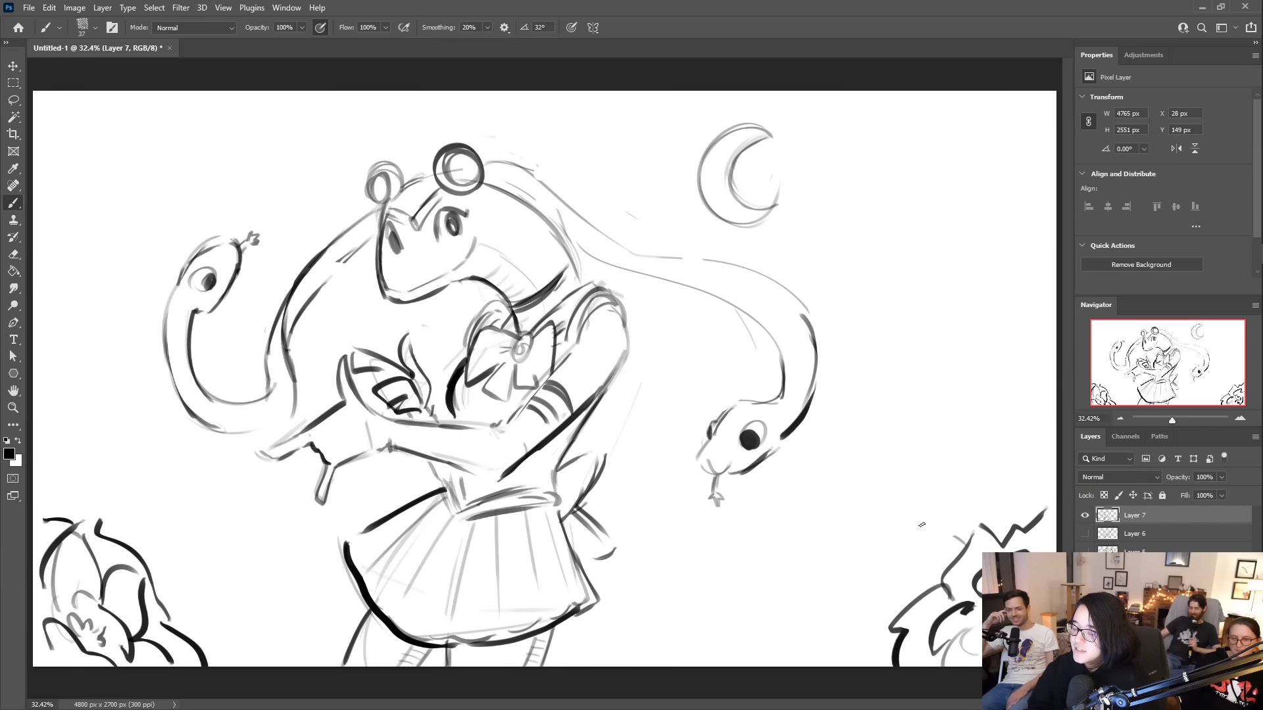
mouse_move(955, 534)
mouse_down()
mouse_move(895, 578)
mouse_move(899, 595)
mouse_move(855, 642)
mouse_move(855, 666)
mouse_up()
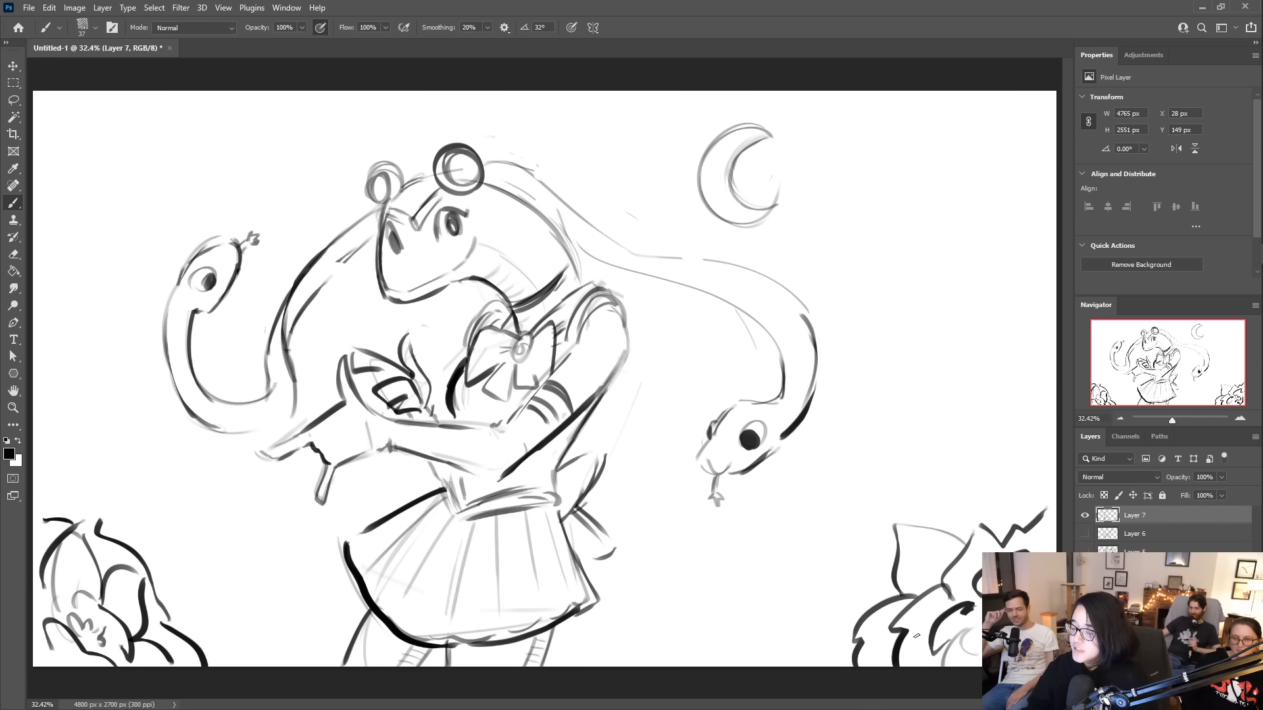
mouse_move(991, 533)
mouse_down()
mouse_move(1019, 490)
mouse_move(1051, 493)
mouse_move(961, 510)
mouse_up()
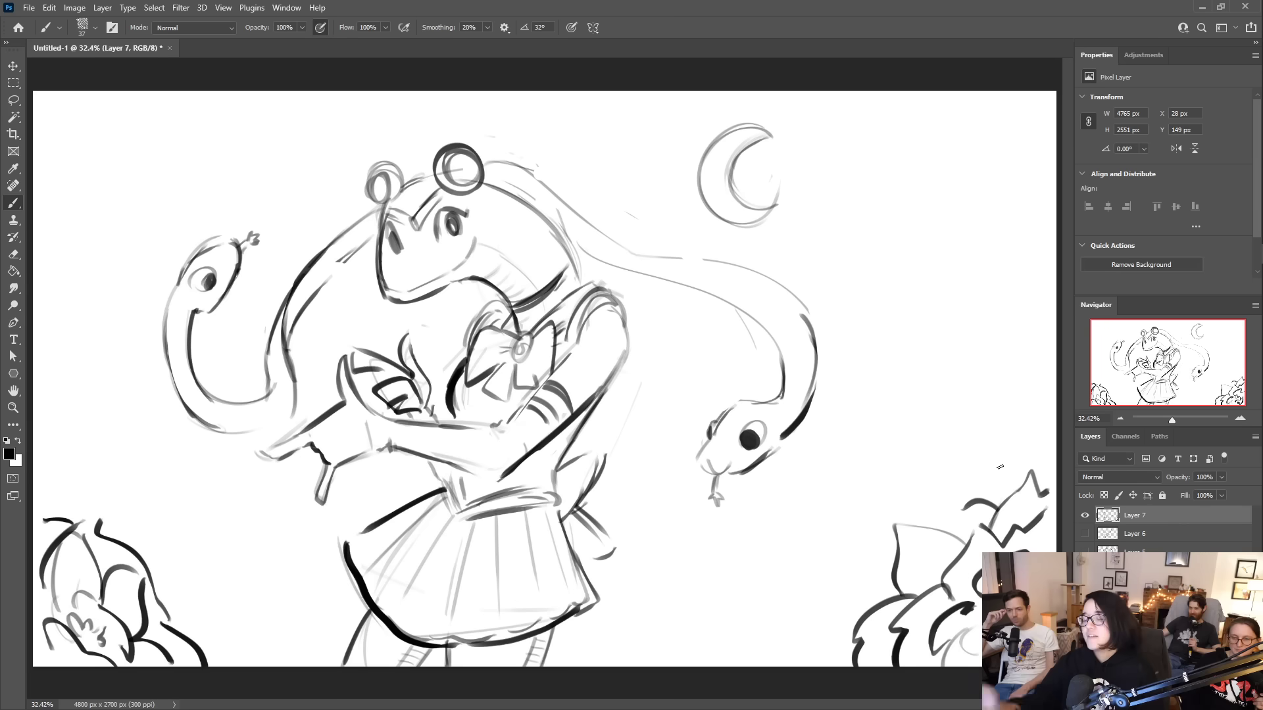
- Add small leaves and petals along the canvas's bottom edge, extending inward from both corner flowers
drag(201, 650, 278, 666)
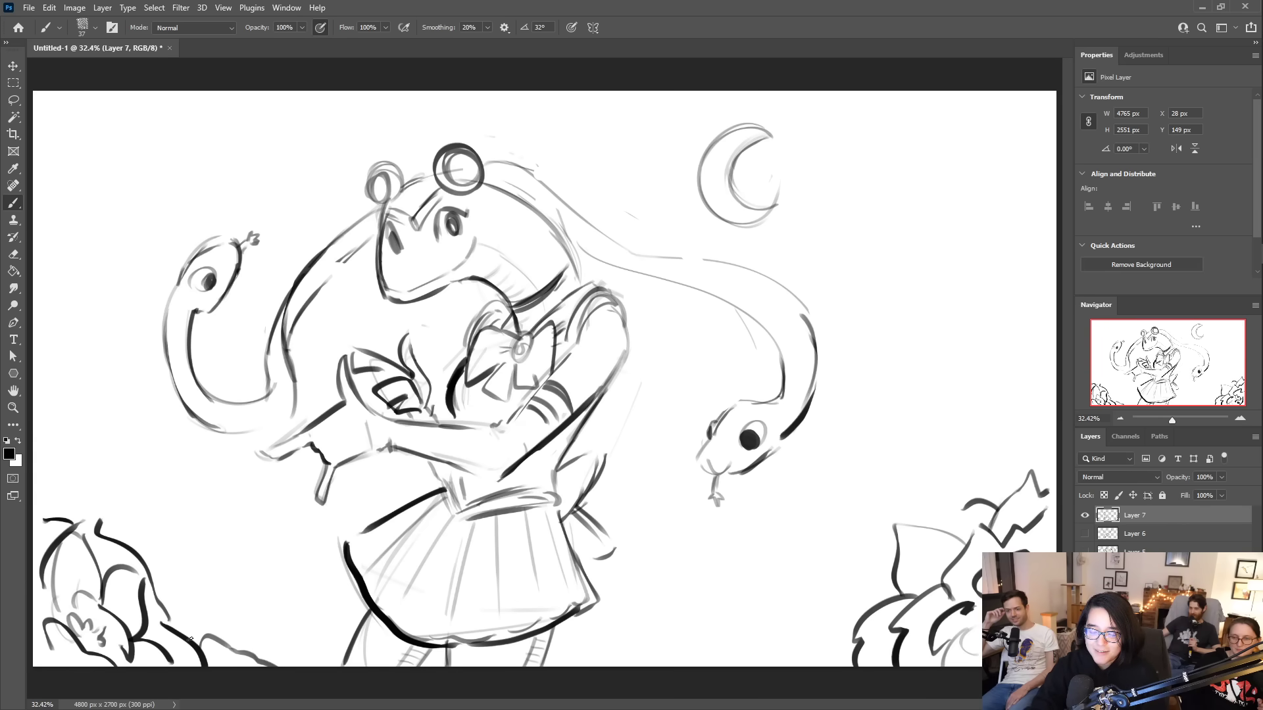
drag(199, 638, 231, 647)
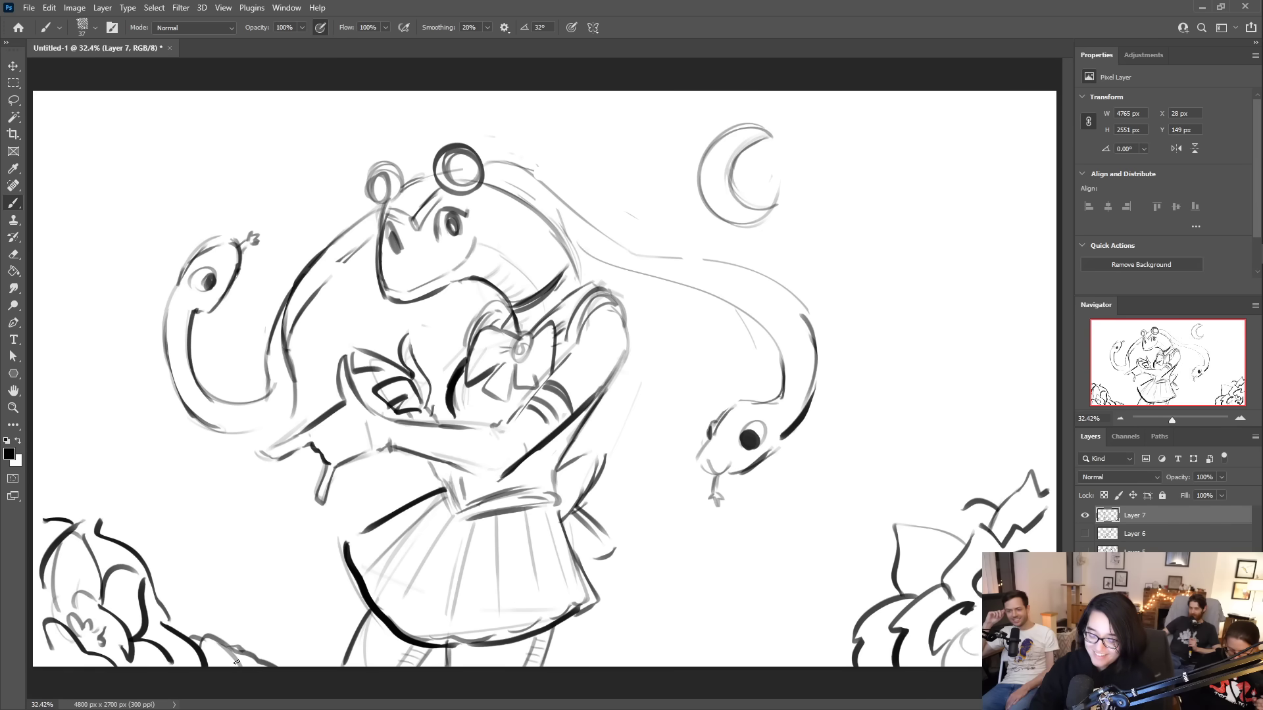
mouse_move(853, 647)
mouse_down()
mouse_move(813, 665)
mouse_move(792, 657)
mouse_move(798, 666)
mouse_up()
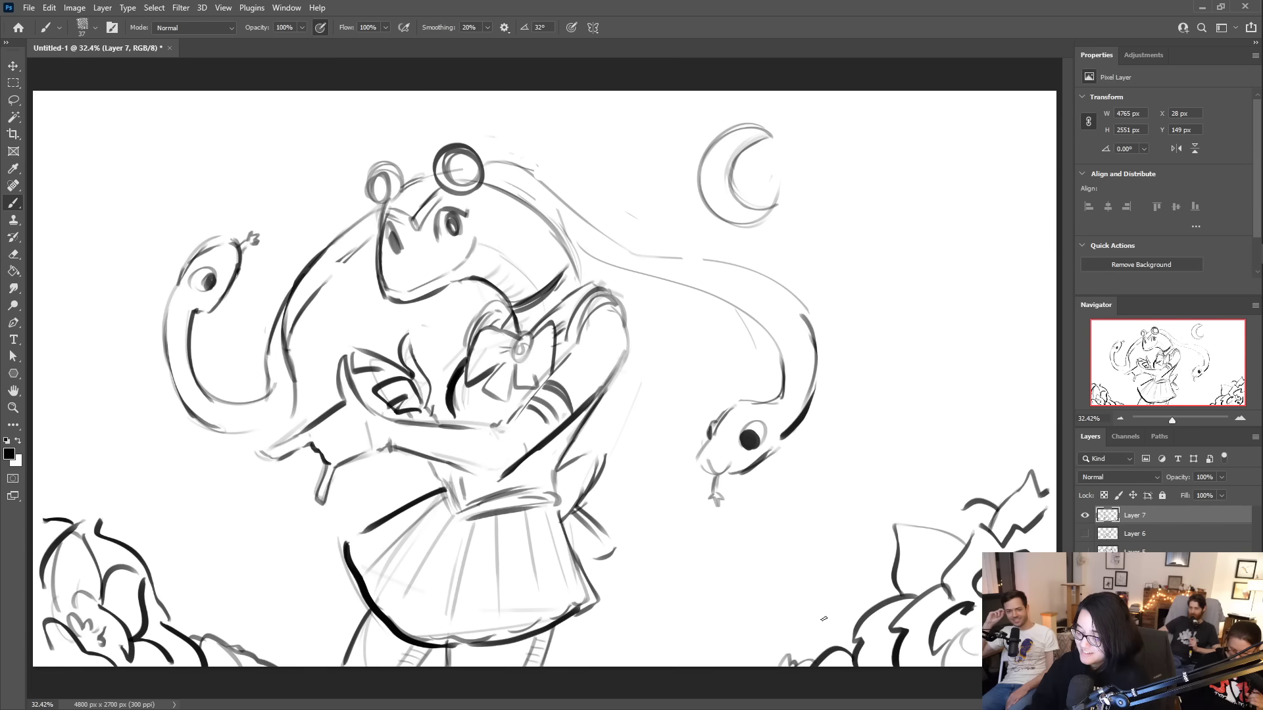
- Draw a half-cropped rose with a spiral centre and jagged petals on the canvas's left edge, above the corner rose
mouse_move(46, 389)
mouse_down()
mouse_move(54, 436)
mouse_move(65, 372)
mouse_move(78, 461)
mouse_move(43, 470)
mouse_up()
mouse_move(47, 413)
mouse_down()
mouse_move(44, 437)
mouse_move(112, 461)
mouse_move(38, 507)
mouse_up()
mouse_move(71, 362)
mouse_down()
mouse_move(80, 349)
mouse_move(118, 444)
mouse_move(61, 321)
mouse_move(36, 328)
mouse_up()
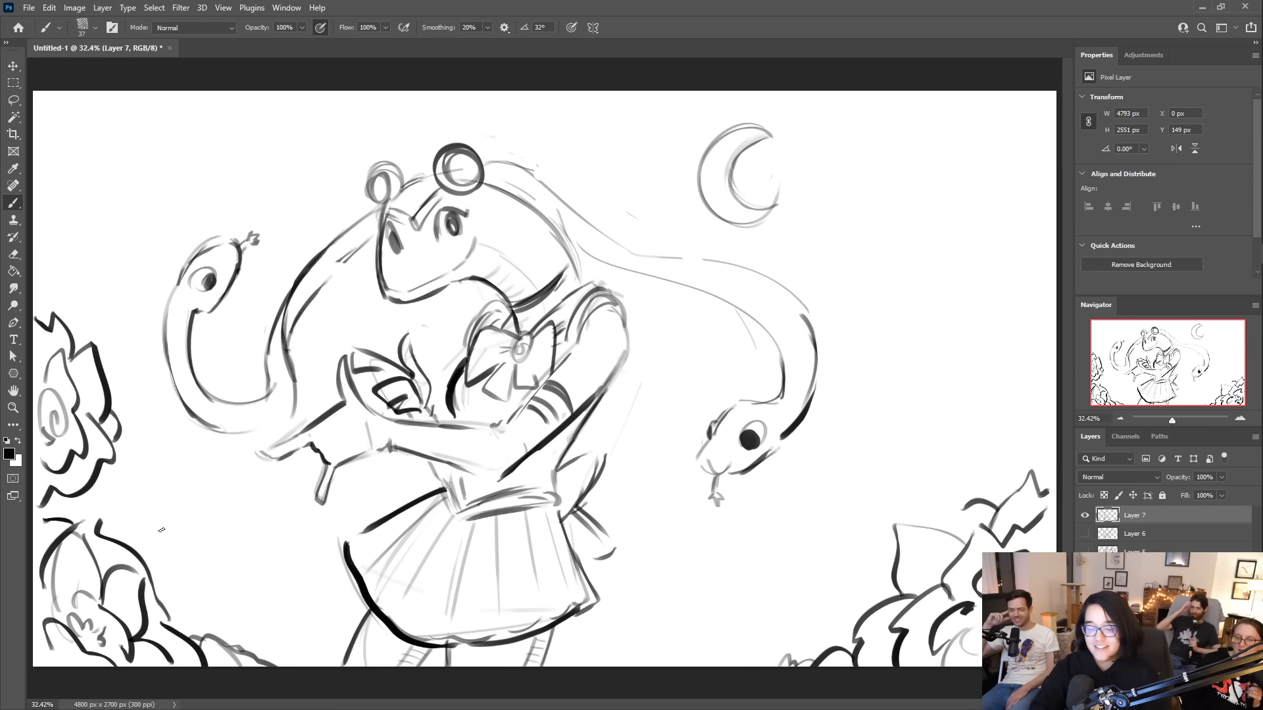
- Draw light curling tendrils and a spiral beside the lower-left rose, and a similar curl above the lower-right flower
mouse_move(130, 547)
mouse_down()
mouse_move(186, 487)
mouse_move(177, 437)
mouse_move(180, 463)
mouse_move(145, 462)
mouse_move(179, 485)
mouse_move(183, 508)
mouse_move(139, 538)
mouse_move(140, 557)
mouse_move(200, 531)
mouse_move(258, 585)
mouse_move(230, 643)
mouse_up()
mouse_move(158, 595)
mouse_down()
mouse_move(192, 541)
mouse_move(245, 579)
mouse_move(221, 633)
mouse_move(183, 582)
mouse_move(197, 635)
mouse_up()
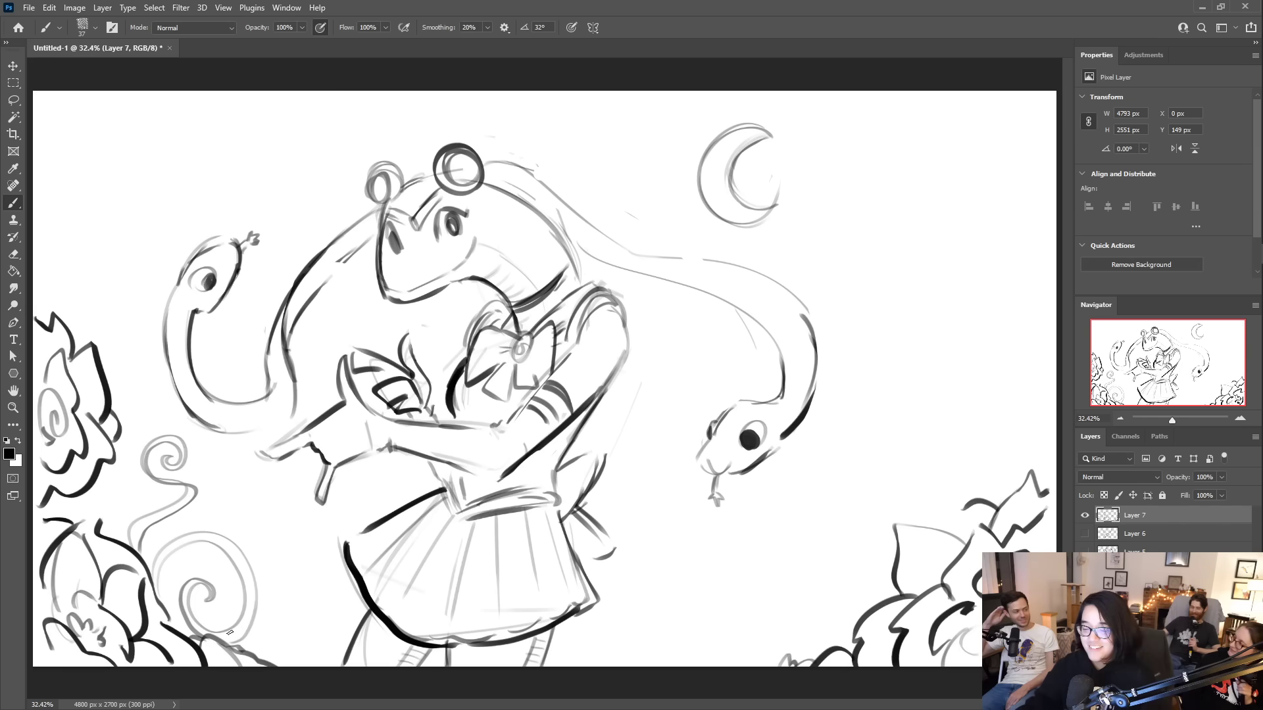
mouse_move(921, 526)
mouse_down()
mouse_move(925, 448)
mouse_move(918, 477)
mouse_move(934, 449)
mouse_move(955, 500)
mouse_up()
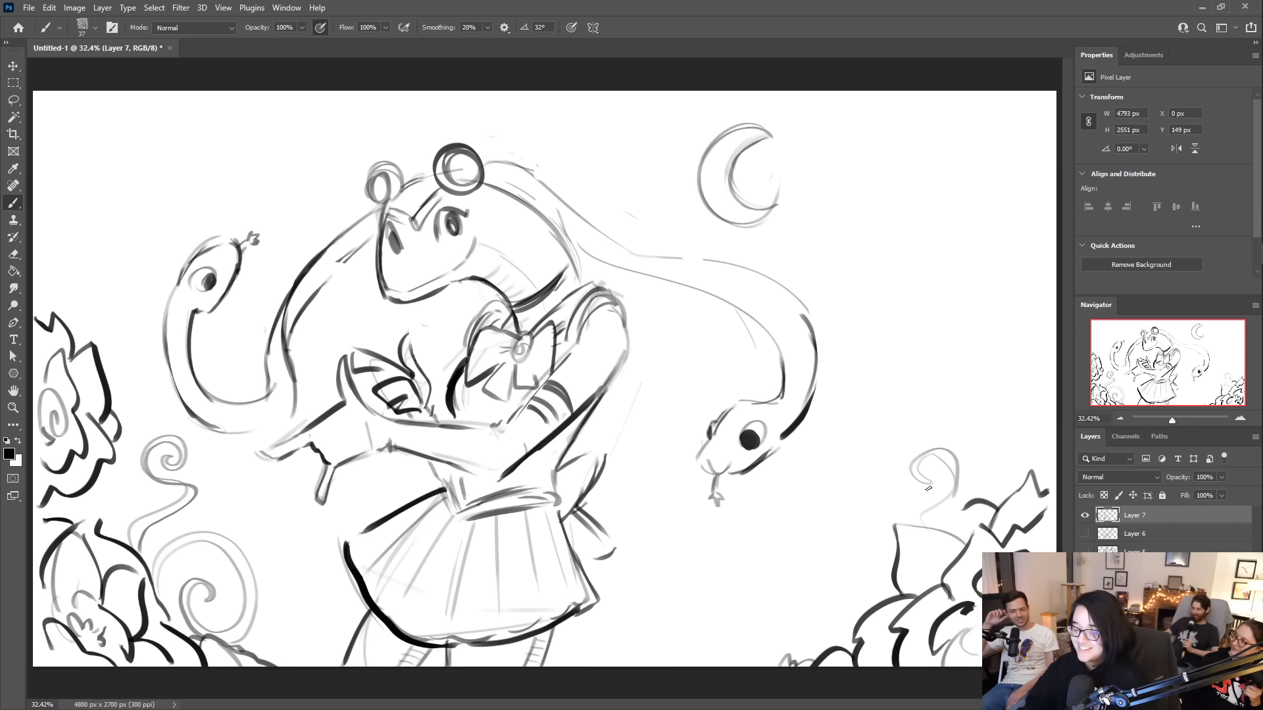
- Sketch a tiny top-hatted, masked figure with a dark cape at the bottom of the canvas, below the rear snake pigtail
mouse_move(761, 584)
mouse_down()
mouse_move(750, 612)
mouse_move(766, 577)
mouse_move(771, 595)
mouse_up()
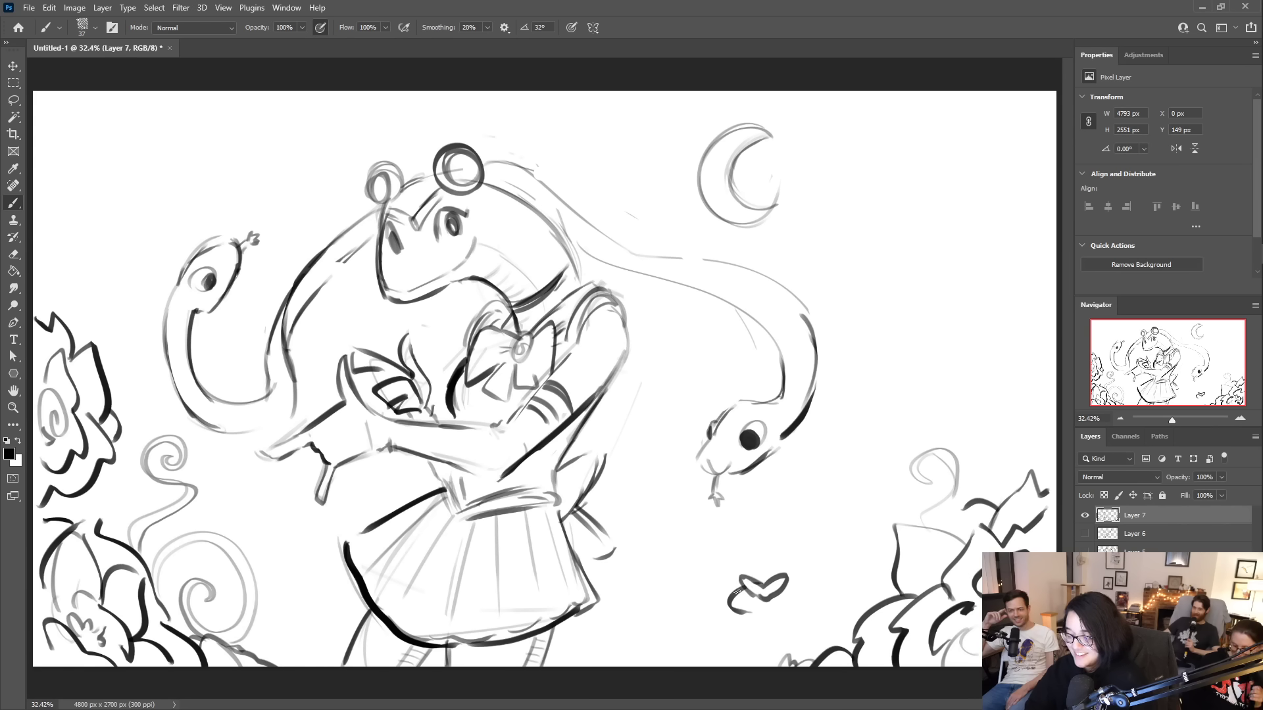
mouse_move(737, 611)
mouse_down()
mouse_move(762, 606)
mouse_move(766, 591)
mouse_move(752, 593)
mouse_move(748, 617)
mouse_move(790, 597)
mouse_move(790, 580)
mouse_move(798, 609)
mouse_move(783, 585)
mouse_move(726, 586)
mouse_move(776, 578)
mouse_move(747, 571)
mouse_move(758, 530)
mouse_move(782, 538)
mouse_move(779, 575)
mouse_move(801, 584)
mouse_move(751, 571)
mouse_move(767, 562)
mouse_move(752, 571)
mouse_move(753, 533)
mouse_move(756, 565)
mouse_move(760, 530)
mouse_move(777, 571)
mouse_move(766, 542)
mouse_up()
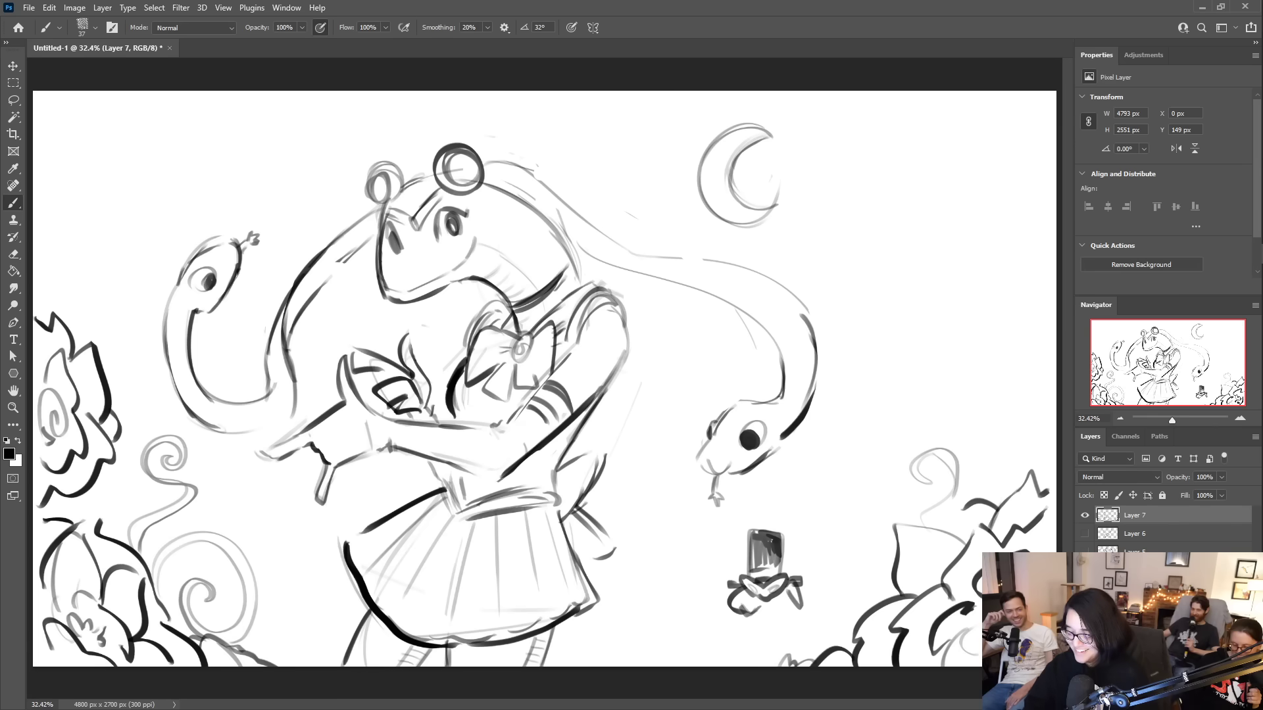
mouse_move(738, 617)
mouse_down()
mouse_move(723, 620)
mouse_move(796, 617)
mouse_move(783, 628)
mouse_up()
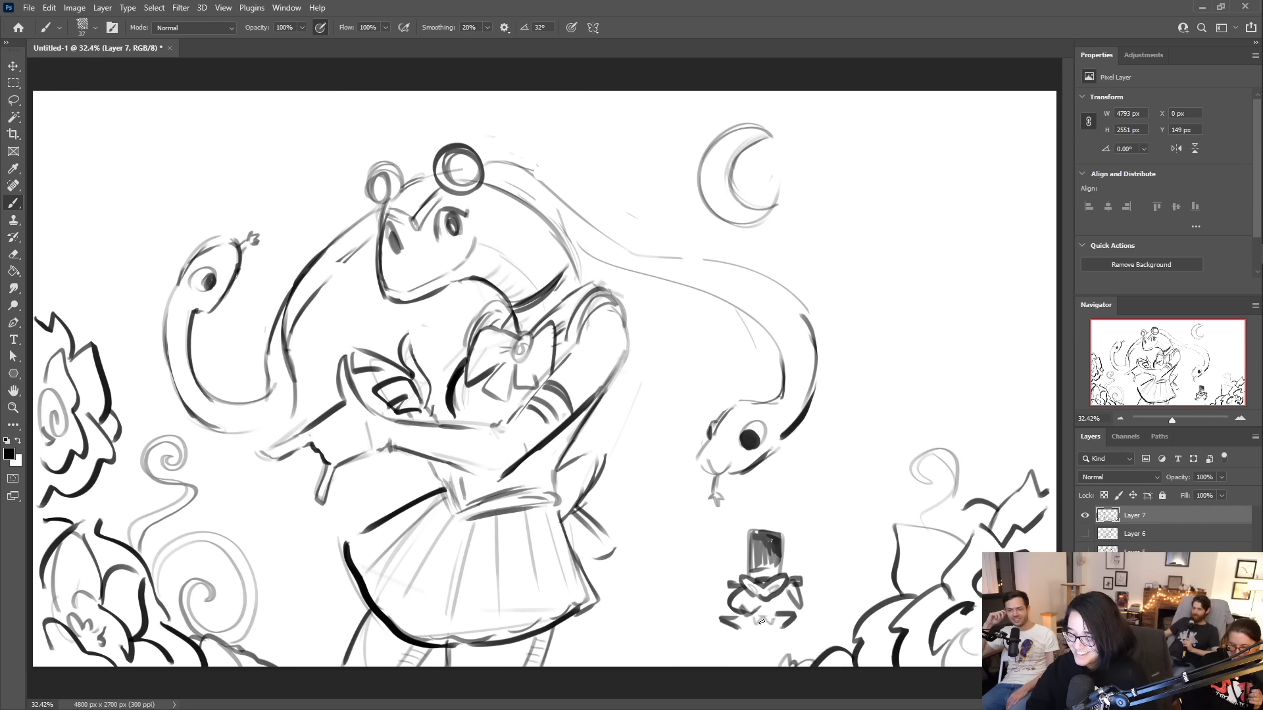
mouse_move(751, 620)
mouse_down()
mouse_move(716, 673)
mouse_move(743, 629)
mouse_move(745, 669)
mouse_move(749, 621)
mouse_move(731, 622)
mouse_move(773, 630)
mouse_move(777, 665)
mouse_move(782, 620)
mouse_up()
drag(784, 619, 784, 662)
drag(782, 617, 791, 623)
drag(783, 628, 793, 656)
drag(790, 649, 800, 665)
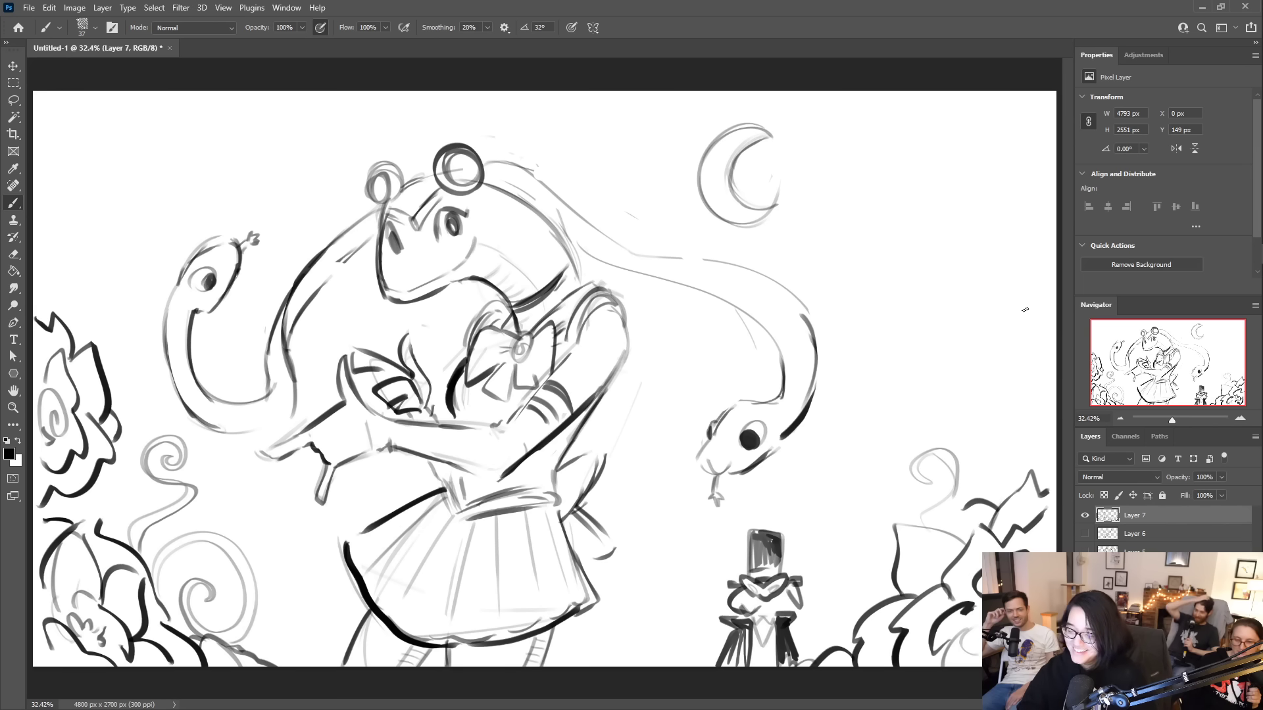
- Draw a cropped rose with layered petals on the canvas's right edge, and add a loose petal on each side of the scene
mouse_move(1026, 344)
mouse_down()
mouse_move(1022, 370)
mouse_move(1046, 374)
mouse_move(997, 360)
mouse_move(1034, 413)
mouse_up()
mouse_move(995, 329)
mouse_down()
mouse_move(953, 367)
mouse_move(1010, 409)
mouse_move(980, 430)
mouse_move(1039, 451)
mouse_up()
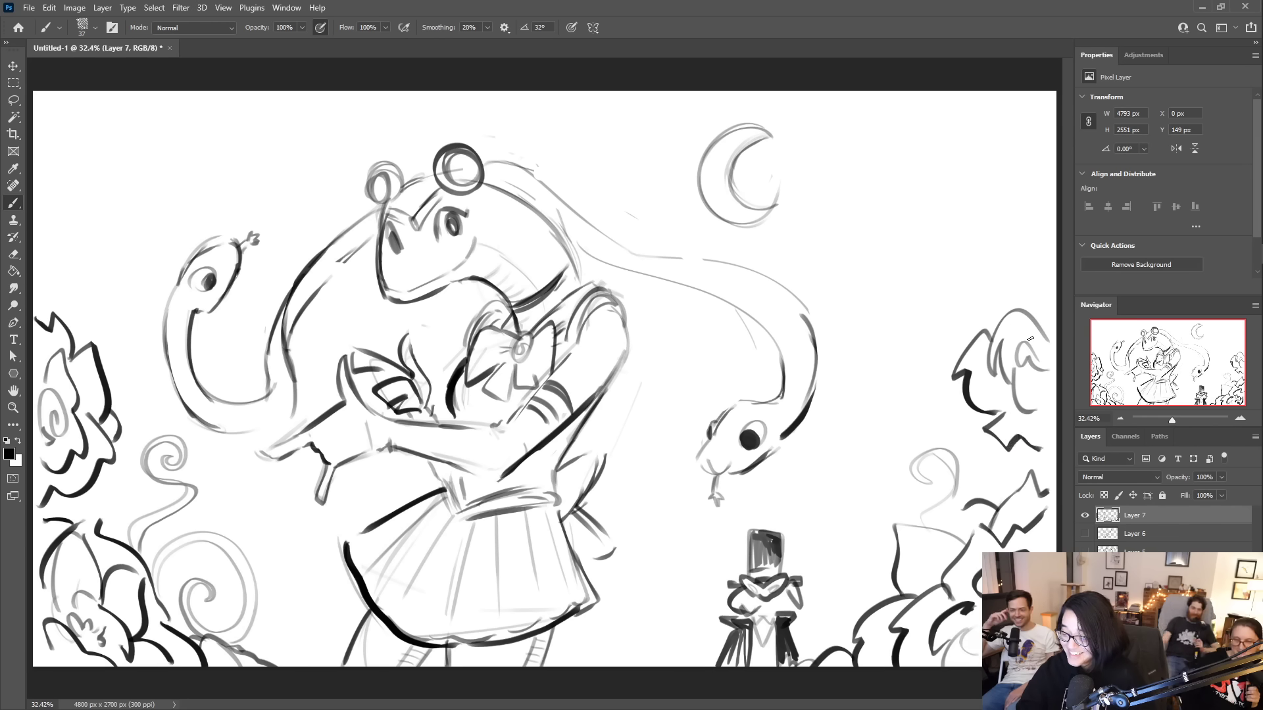
drag(1054, 372, 1042, 419)
mouse_move(1023, 325)
mouse_down()
mouse_move(985, 269)
mouse_move(1024, 281)
mouse_move(1037, 304)
mouse_up()
mouse_move(1052, 310)
mouse_down()
mouse_move(1039, 271)
mouse_move(1056, 281)
mouse_up()
drag(995, 320, 978, 326)
mouse_move(933, 377)
mouse_down()
mouse_move(919, 363)
mouse_move(894, 390)
mouse_move(932, 378)
mouse_up()
mouse_move(71, 283)
mouse_down()
mouse_move(64, 260)
mouse_move(84, 279)
mouse_move(74, 289)
mouse_move(68, 264)
mouse_move(97, 287)
mouse_up()
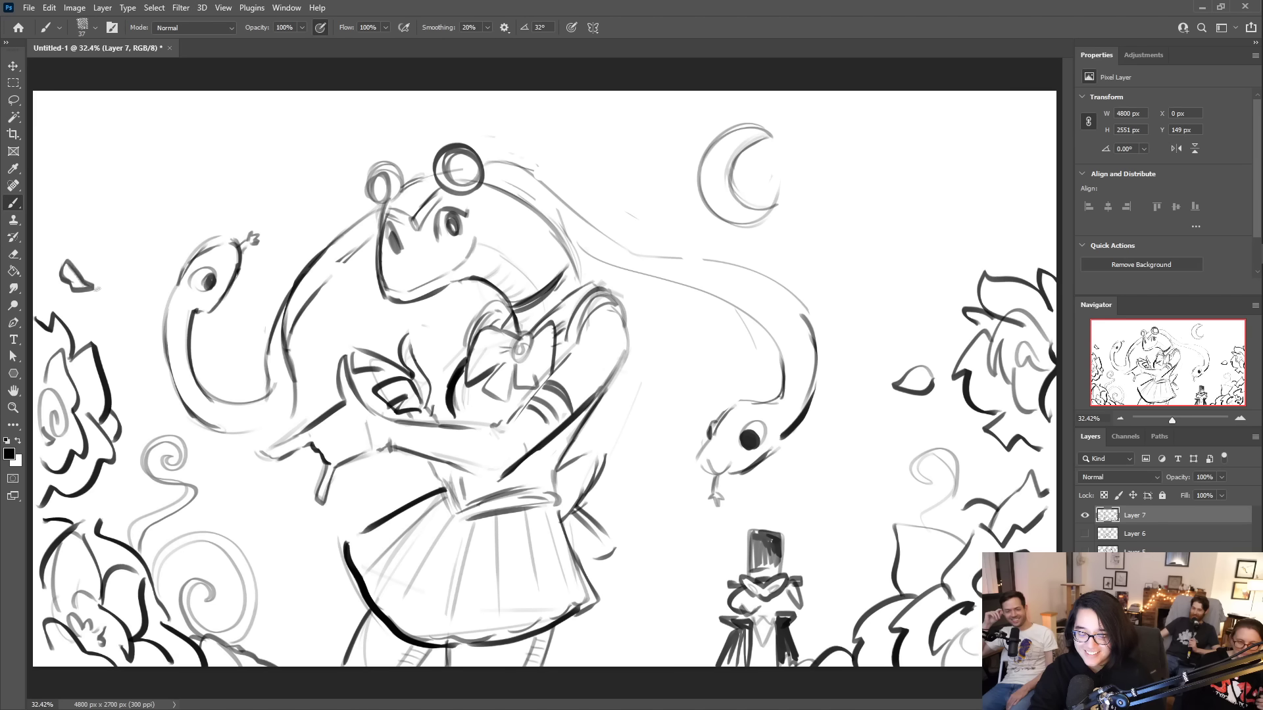
- Draw cropped petals in both upper corners of the canvas, with a small loose petal near each
mouse_move(39, 100)
mouse_down()
mouse_move(86, 143)
mouse_move(89, 127)
mouse_move(131, 124)
mouse_move(94, 93)
mouse_move(137, 85)
mouse_move(150, 127)
mouse_up()
mouse_move(1030, 127)
mouse_down()
mouse_move(996, 93)
mouse_move(1034, 110)
mouse_move(1055, 146)
mouse_move(1040, 137)
mouse_up()
mouse_move(1024, 207)
mouse_down()
mouse_move(1014, 221)
mouse_move(1025, 208)
mouse_up()
- Add four-pointed sparkles beside the moon and the skirt, and strengthen the moon's inner curve and lower tip
mouse_move(621, 179)
mouse_down()
mouse_move(638, 156)
mouse_move(657, 182)
mouse_move(637, 211)
mouse_move(609, 180)
mouse_up()
mouse_move(629, 578)
mouse_down()
mouse_move(638, 564)
mouse_move(645, 588)
mouse_move(635, 582)
mouse_up()
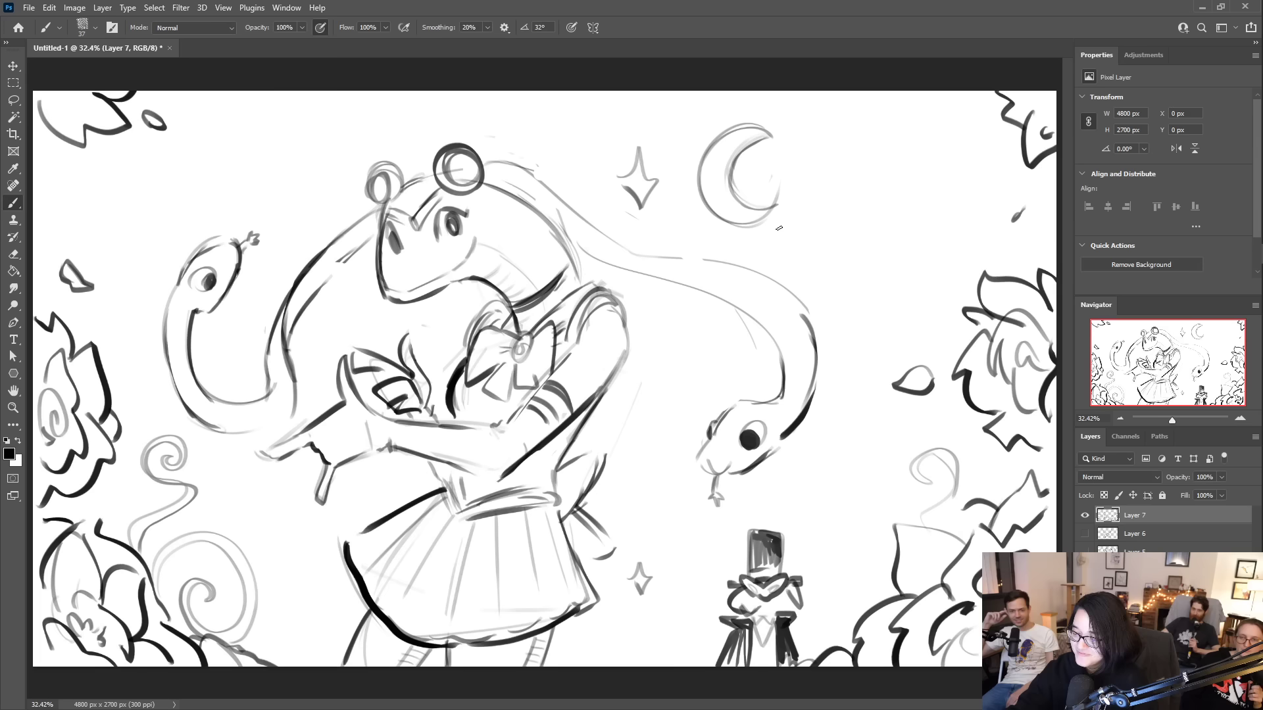
mouse_move(770, 140)
mouse_down()
mouse_move(786, 192)
mouse_move(744, 227)
mouse_up()
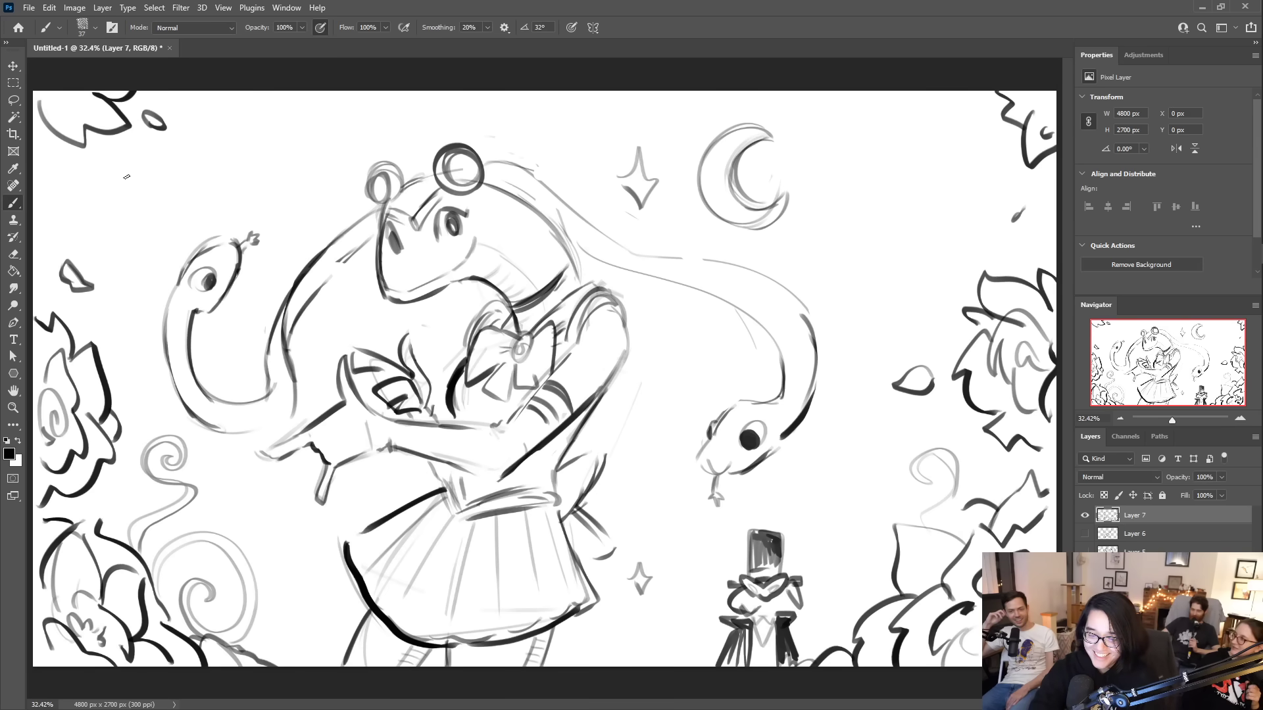
- Sketch light scrolling frame flourishes around the upper-left area, and a faint border line beside the skirt's lower edge
drag(132, 158, 132, 245)
mouse_move(139, 252)
mouse_down()
mouse_move(125, 289)
mouse_move(157, 280)
mouse_move(109, 197)
mouse_move(160, 161)
mouse_move(148, 240)
mouse_up()
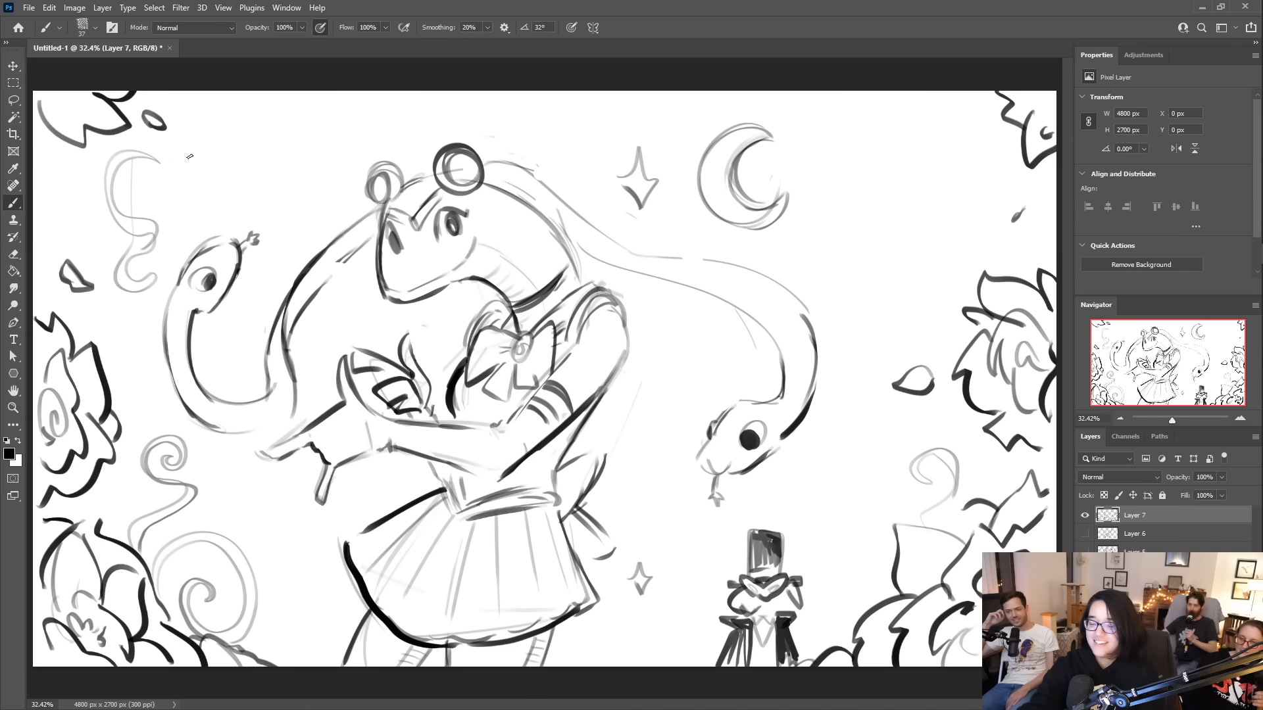
drag(185, 158, 289, 156)
mouse_move(273, 632)
mouse_down()
mouse_move(337, 637)
mouse_move(270, 630)
mouse_up()
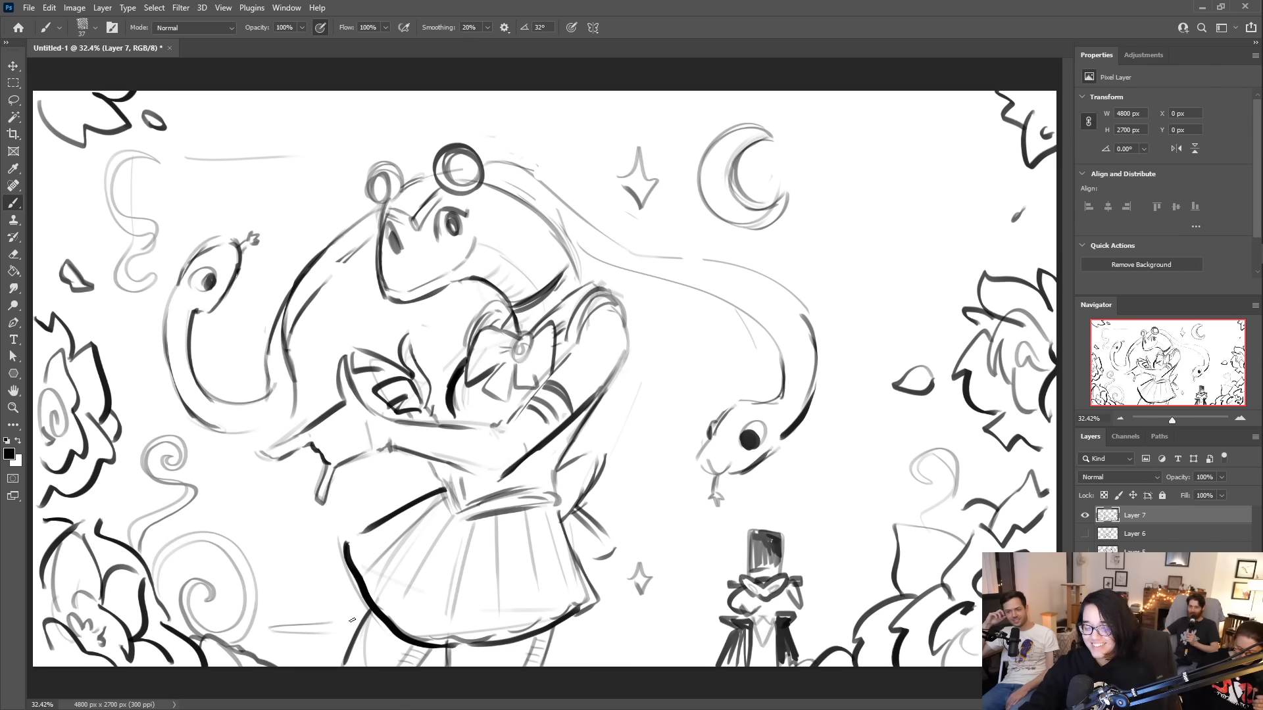
mouse_move(184, 145)
mouse_down()
mouse_move(262, 189)
mouse_move(277, 164)
mouse_move(257, 187)
mouse_move(269, 144)
mouse_move(247, 158)
mouse_move(242, 189)
mouse_move(199, 148)
mouse_move(226, 192)
mouse_move(212, 167)
mouse_move(329, 160)
mouse_up()
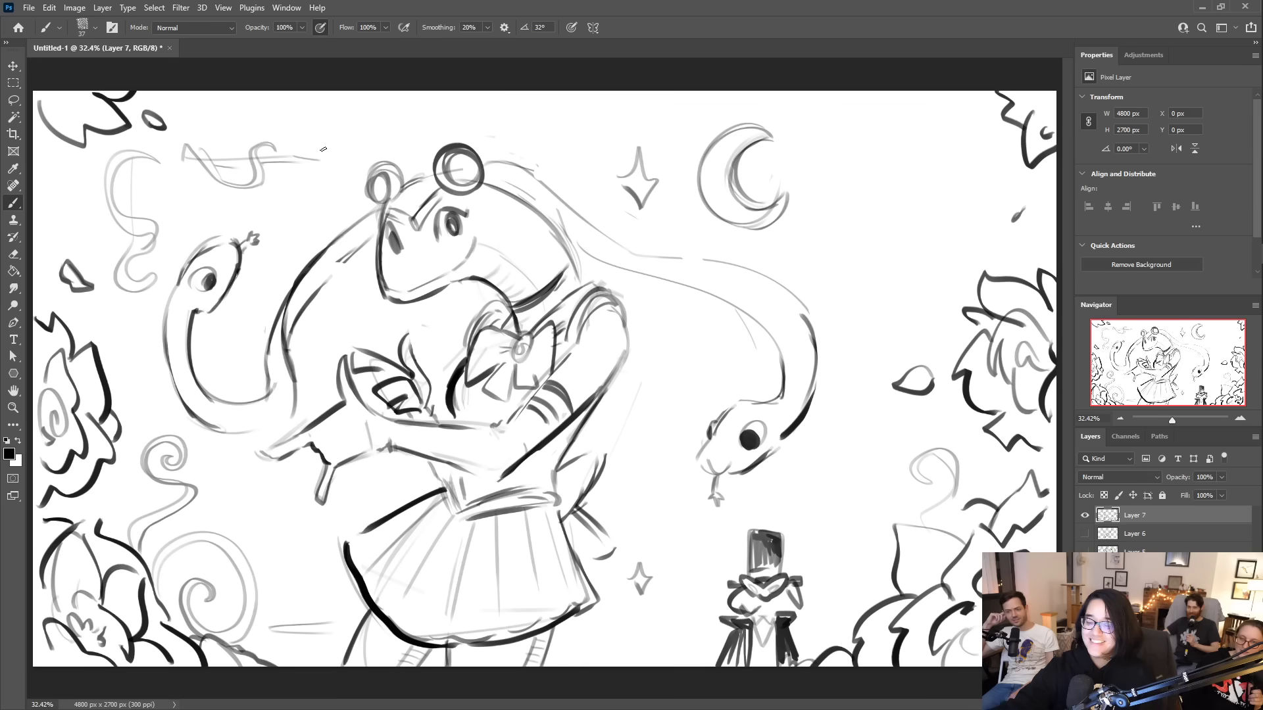
- Sketch an angular frame corner with scrolled ends in the upper-right area, and fill its inside with a spiral
drag(866, 161, 952, 170)
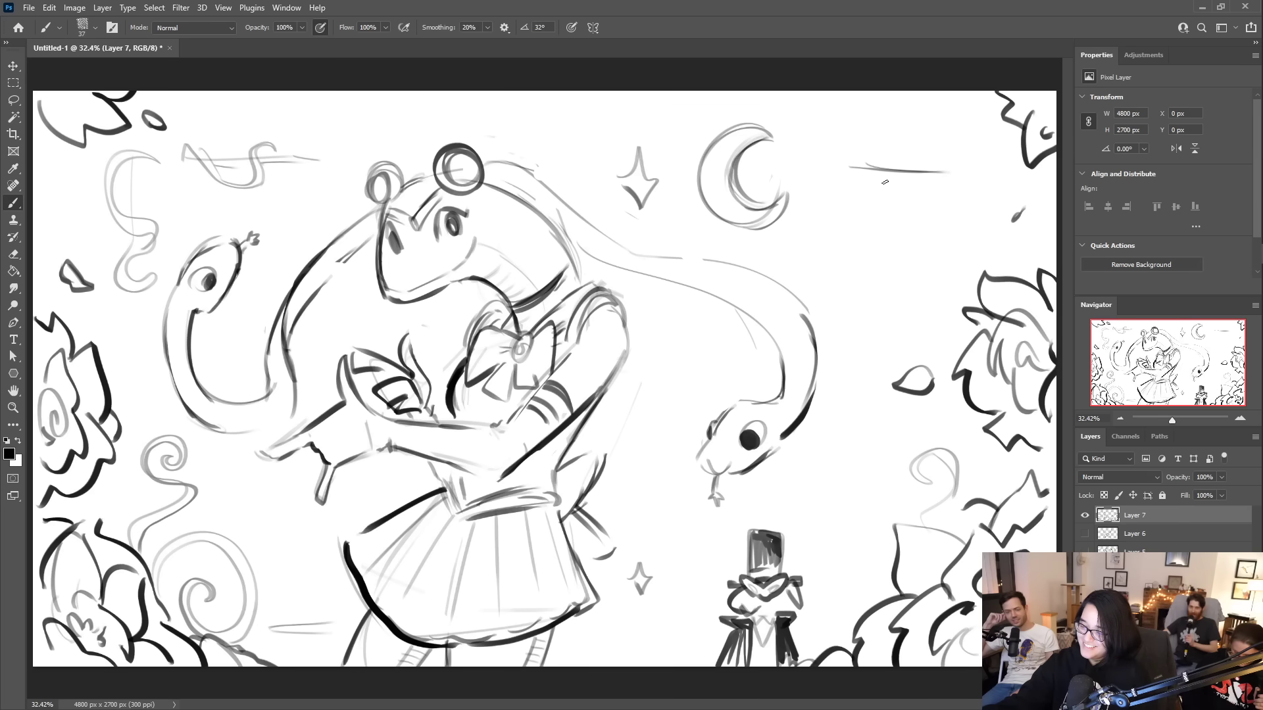
mouse_move(853, 165)
mouse_down()
mouse_move(836, 191)
mouse_move(847, 177)
mouse_move(836, 160)
mouse_move(865, 119)
mouse_move(874, 150)
mouse_move(891, 131)
mouse_move(880, 157)
mouse_move(856, 140)
mouse_move(870, 172)
mouse_move(952, 170)
mouse_move(947, 286)
mouse_move(934, 311)
mouse_move(920, 299)
mouse_move(927, 272)
mouse_move(941, 291)
mouse_move(974, 245)
mouse_move(921, 315)
mouse_move(948, 296)
mouse_move(957, 171)
mouse_up()
drag(976, 241, 987, 251)
drag(941, 446, 938, 409)
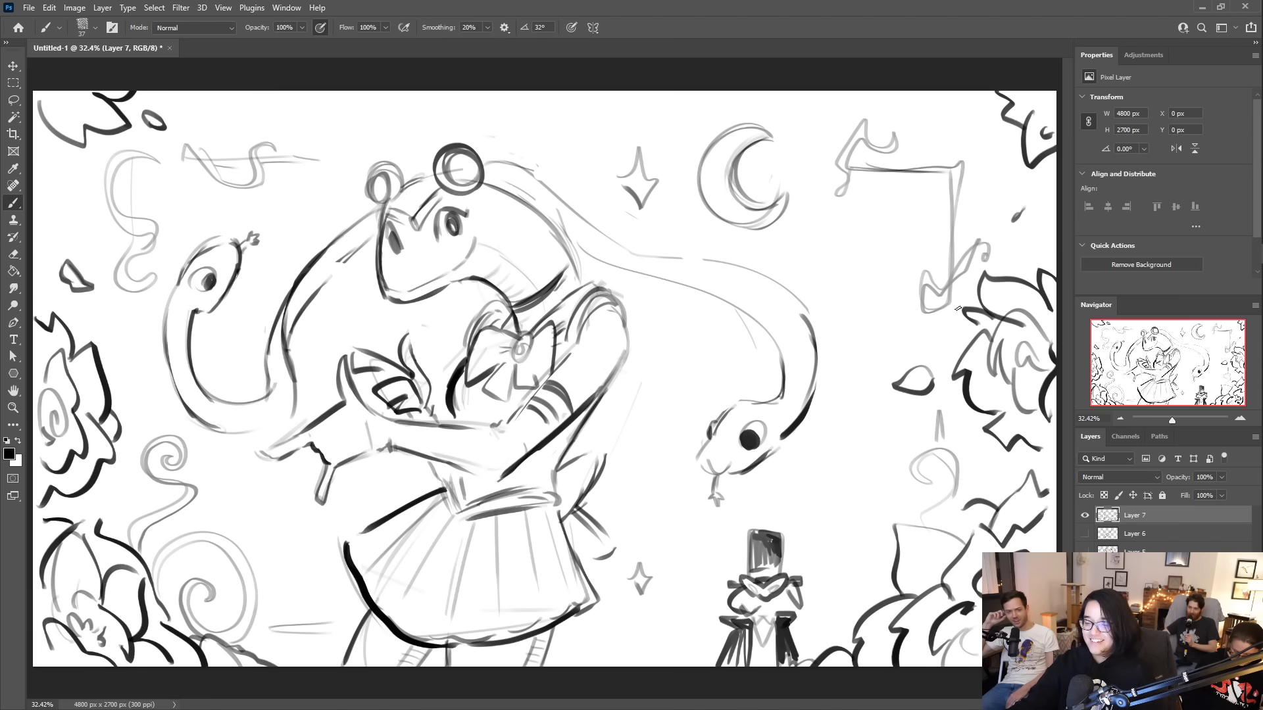
drag(872, 187, 924, 261)
mouse_move(896, 180)
mouse_down()
mouse_move(884, 247)
mouse_move(929, 257)
mouse_move(939, 209)
mouse_move(900, 208)
mouse_move(914, 231)
mouse_move(921, 207)
mouse_move(936, 222)
mouse_move(929, 250)
mouse_move(897, 255)
mouse_up()
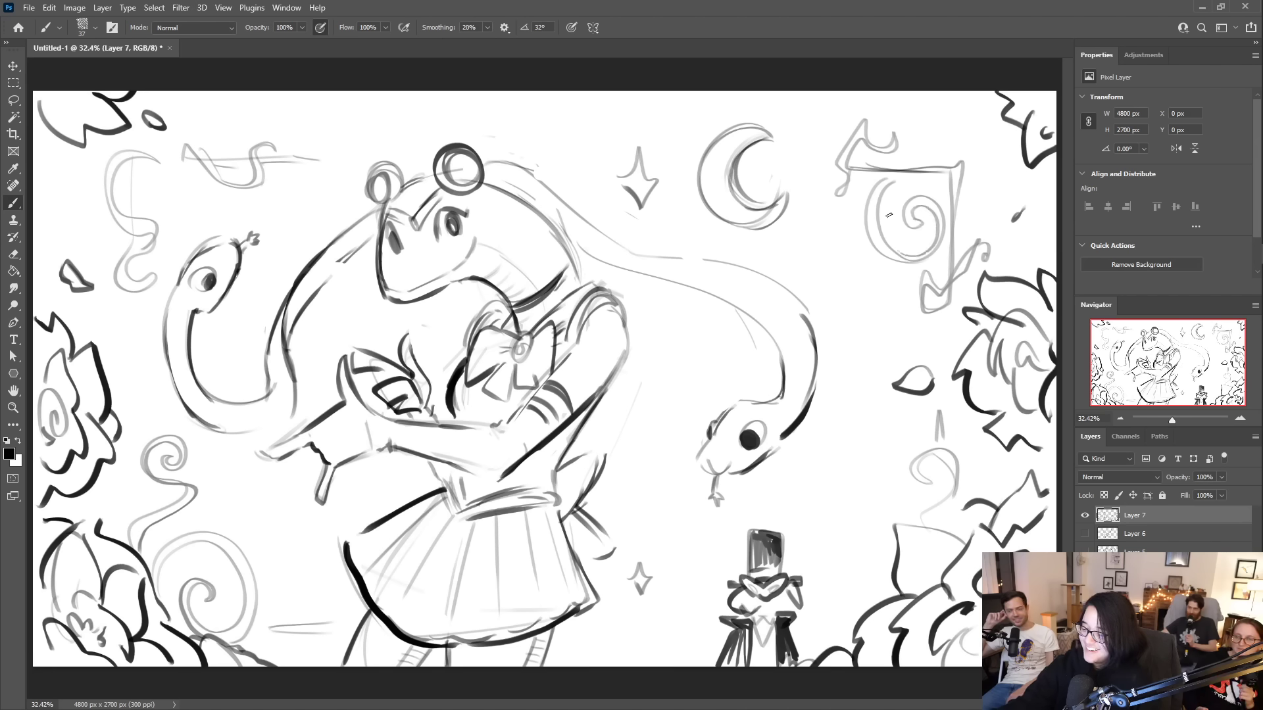
- Add small wing-like flourishes on both sides of the upper sparkle
mouse_move(549, 156)
mouse_down()
mouse_move(593, 152)
mouse_move(597, 179)
mouse_move(579, 155)
mouse_up()
mouse_move(656, 167)
mouse_down()
mouse_move(659, 153)
mouse_move(691, 153)
mouse_up()
drag(691, 154, 656, 169)
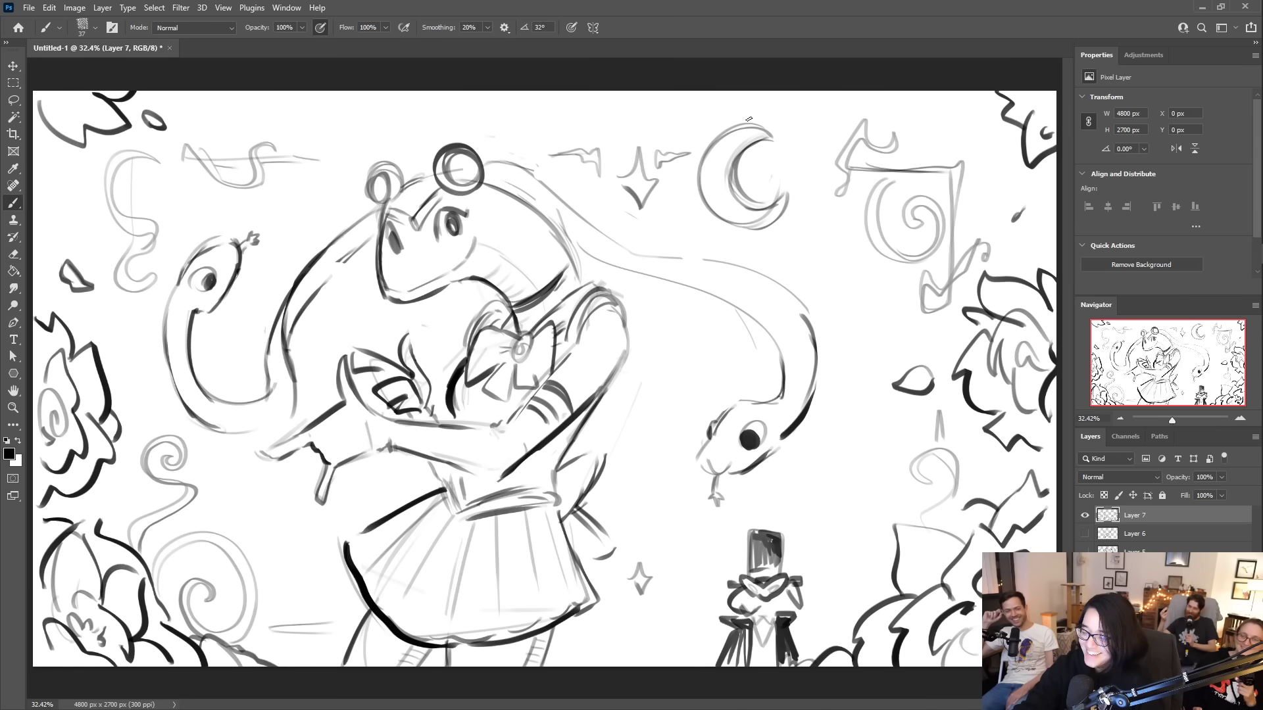
- Draw a scrolled border line along the bottom beside the skirt, and light swirls on both sides of the top-hatted figure
mouse_move(577, 629)
mouse_down()
mouse_move(660, 630)
mouse_move(634, 618)
mouse_move(687, 594)
mouse_move(707, 647)
mouse_move(687, 646)
mouse_move(666, 610)
mouse_move(645, 651)
mouse_move(626, 633)
mouse_move(655, 633)
mouse_up()
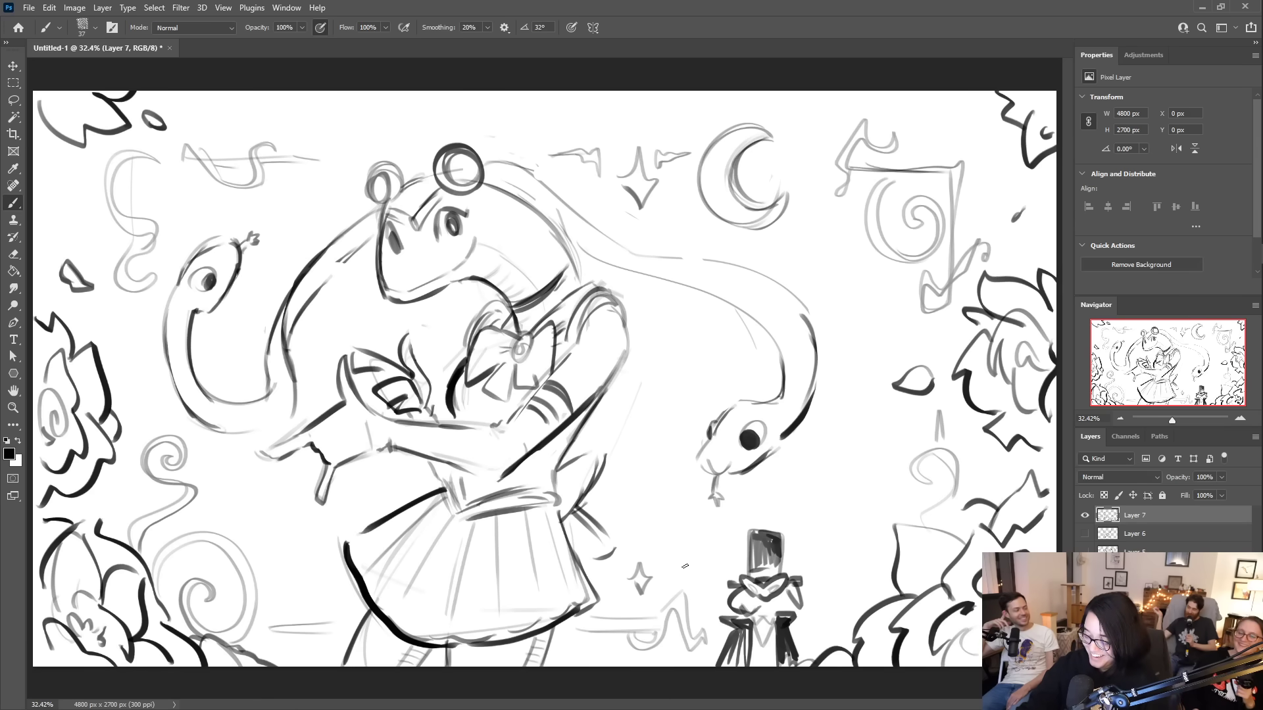
mouse_move(675, 564)
mouse_down()
mouse_move(717, 523)
mouse_move(736, 547)
mouse_move(730, 557)
mouse_move(714, 536)
mouse_move(678, 553)
mouse_move(678, 583)
mouse_move(701, 585)
mouse_move(711, 560)
mouse_move(704, 584)
mouse_move(729, 577)
mouse_up()
mouse_move(809, 626)
mouse_down()
mouse_move(842, 623)
mouse_move(830, 559)
mouse_move(871, 525)
mouse_move(845, 590)
mouse_move(858, 601)
mouse_up()
mouse_move(879, 548)
mouse_down()
mouse_move(859, 564)
mouse_move(873, 577)
mouse_up()
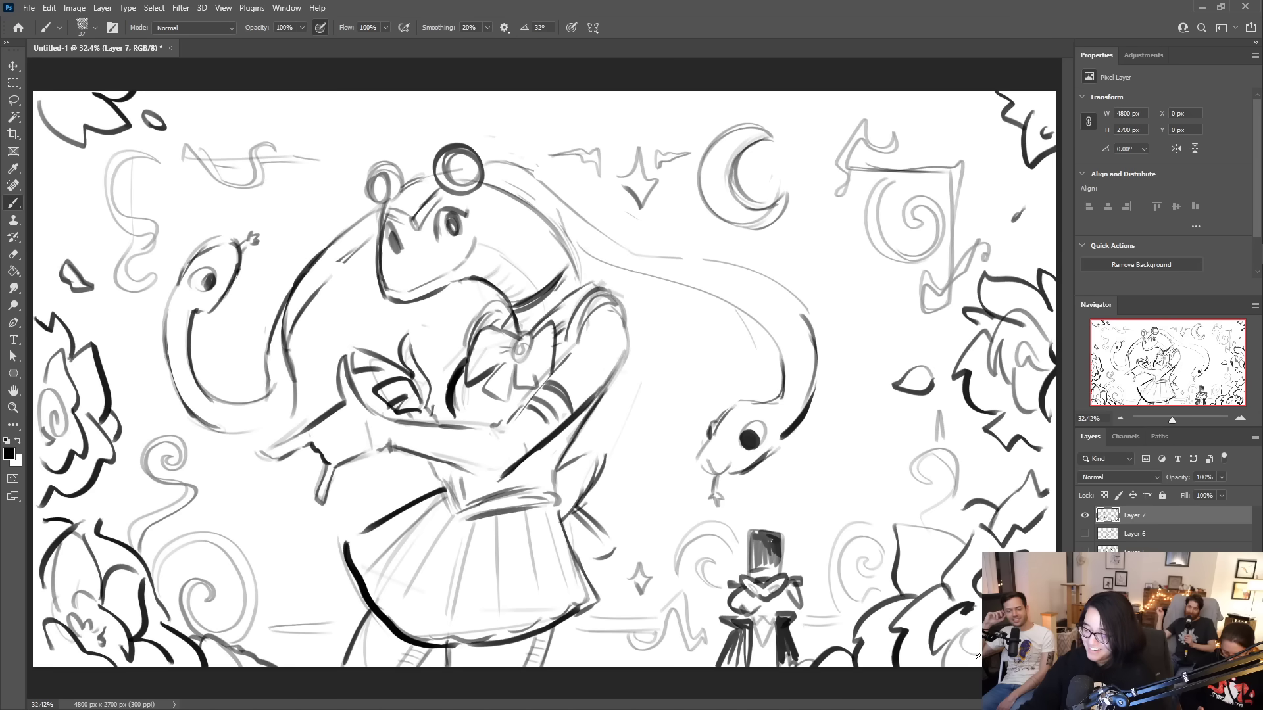
- Hide Layer 7 and add a new empty layer above it
mouse_move(1261, 657)
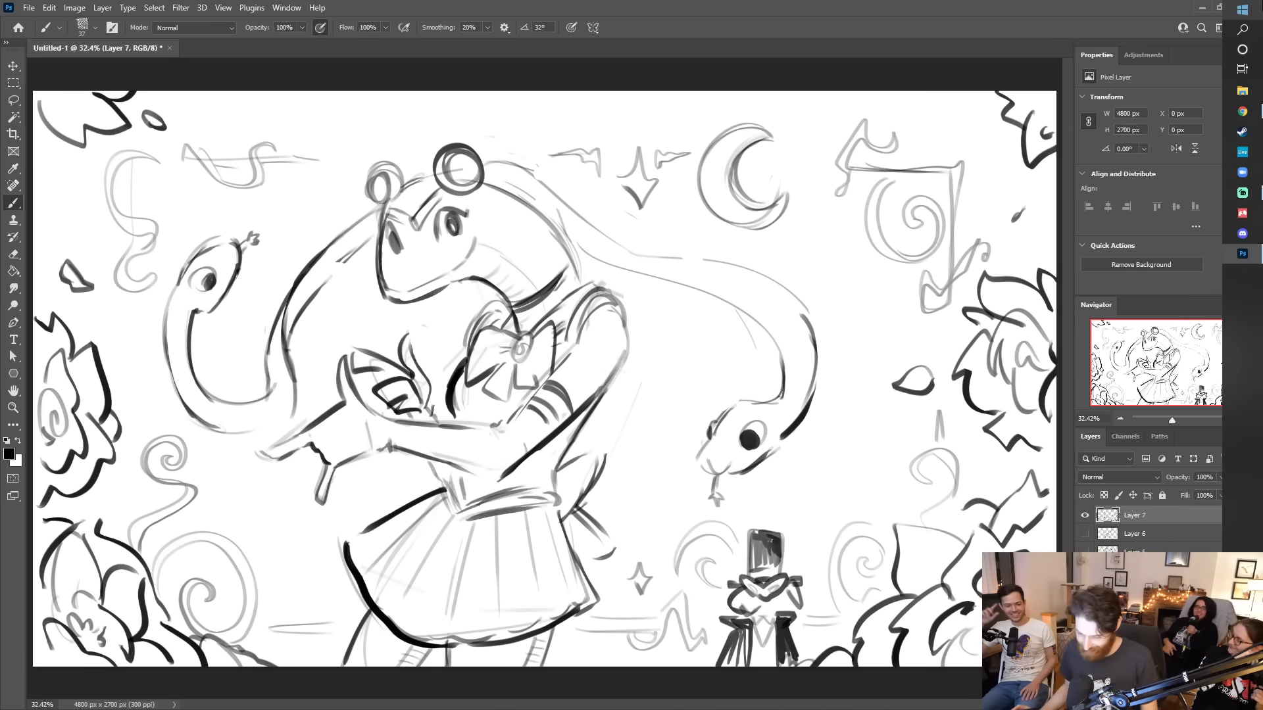
click(1085, 515)
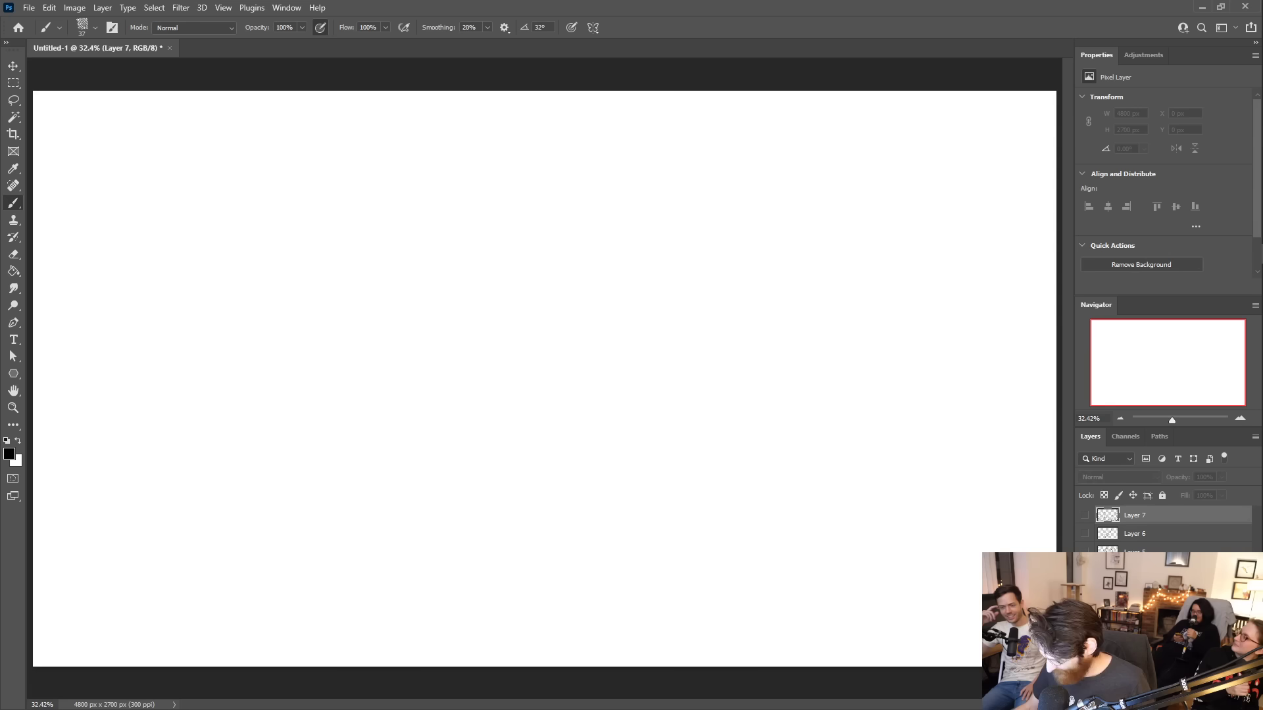
key(ctrl+shift+alt+n)
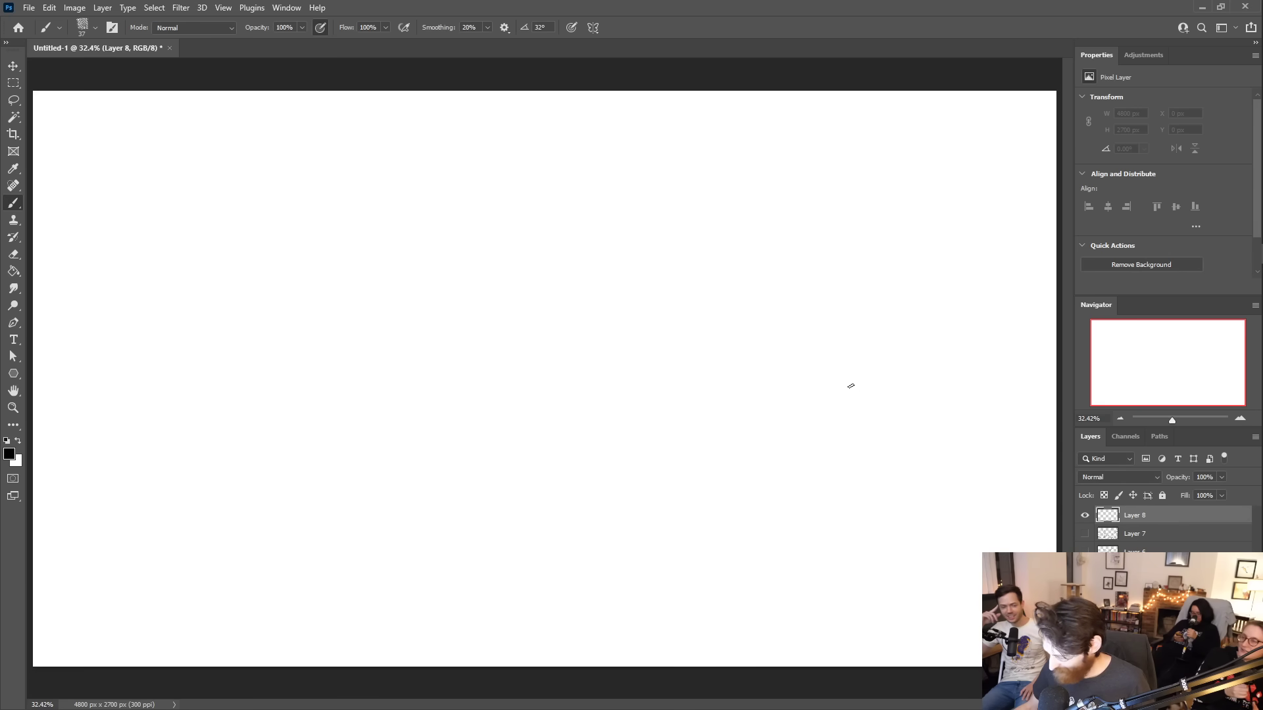
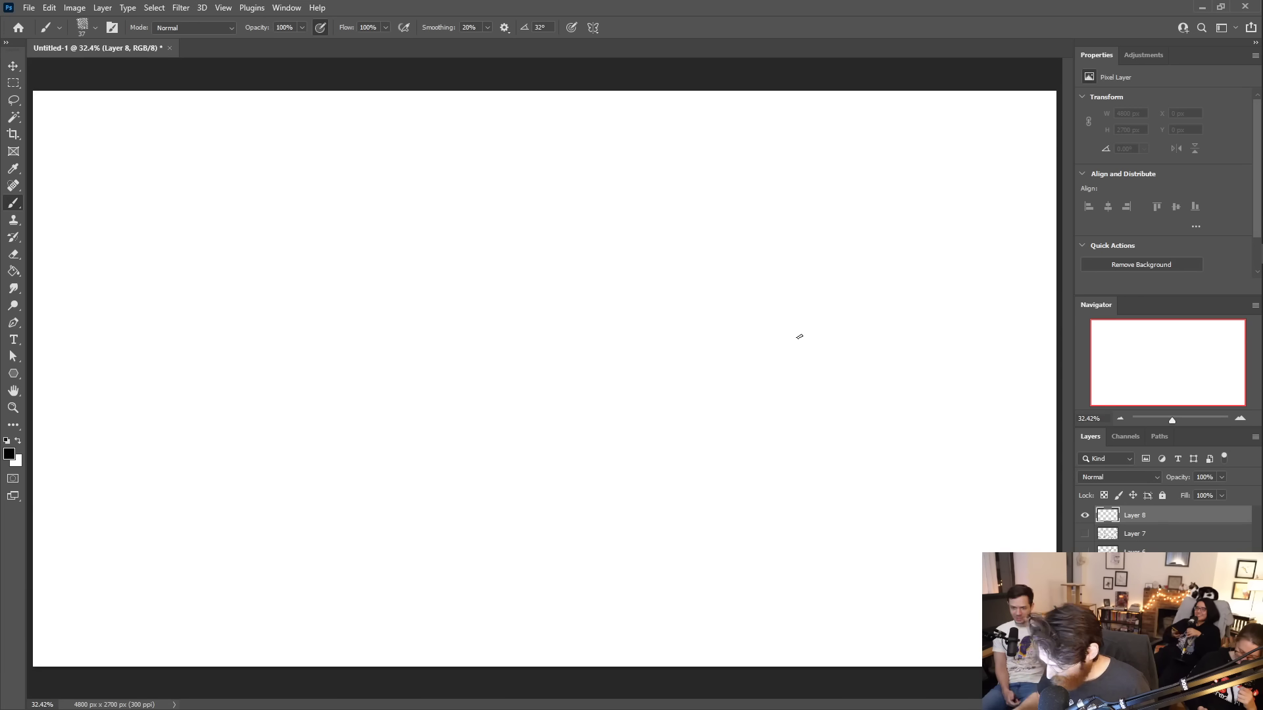
mouse_move(498, 218)
mouse_down()
mouse_move(515, 199)
mouse_move(579, 193)
mouse_up()
key(ctrl)
key(ctrl+z)
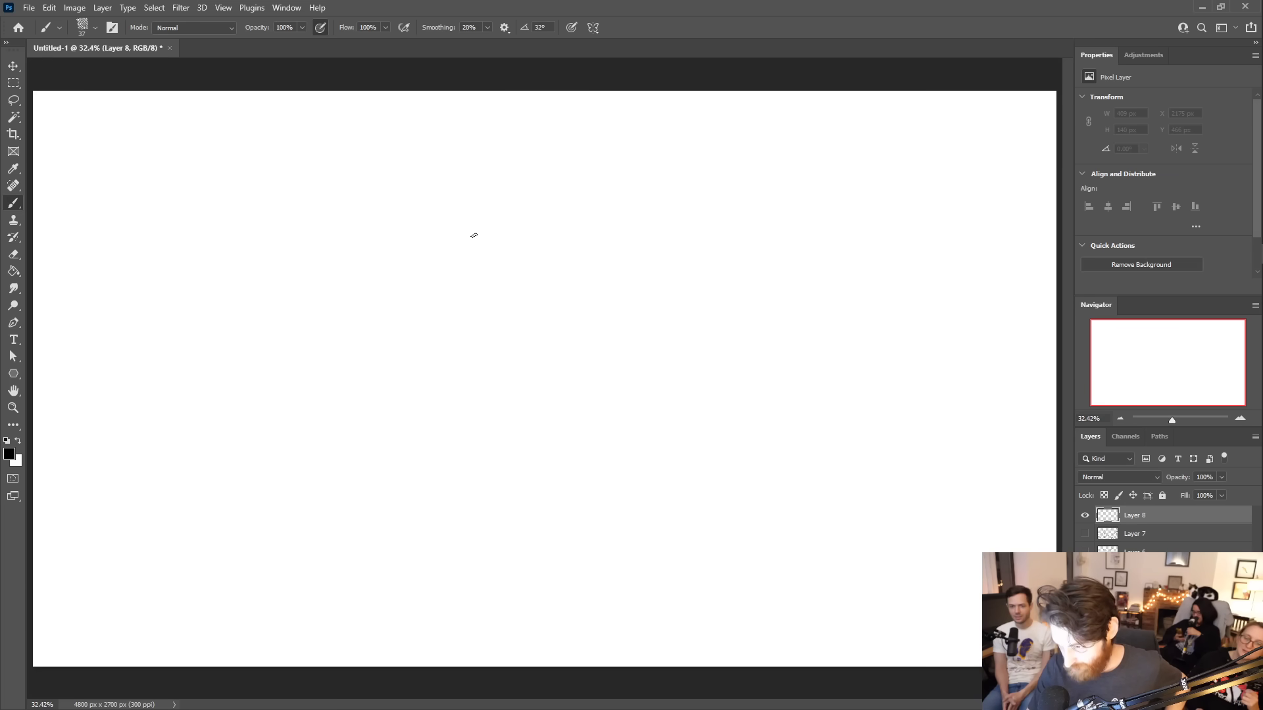
- Sketch a loose oval head outline with a narrowing jaw in the upper middle of the canvas
mouse_move(462, 251)
mouse_down()
mouse_move(511, 211)
mouse_move(574, 230)
mouse_move(580, 288)
mouse_up()
mouse_move(458, 279)
mouse_down()
mouse_move(479, 347)
mouse_move(506, 373)
mouse_move(543, 377)
mouse_move(570, 312)
mouse_up()
drag(586, 242, 576, 294)
drag(563, 224, 585, 266)
drag(583, 263, 574, 307)
drag(459, 303, 463, 354)
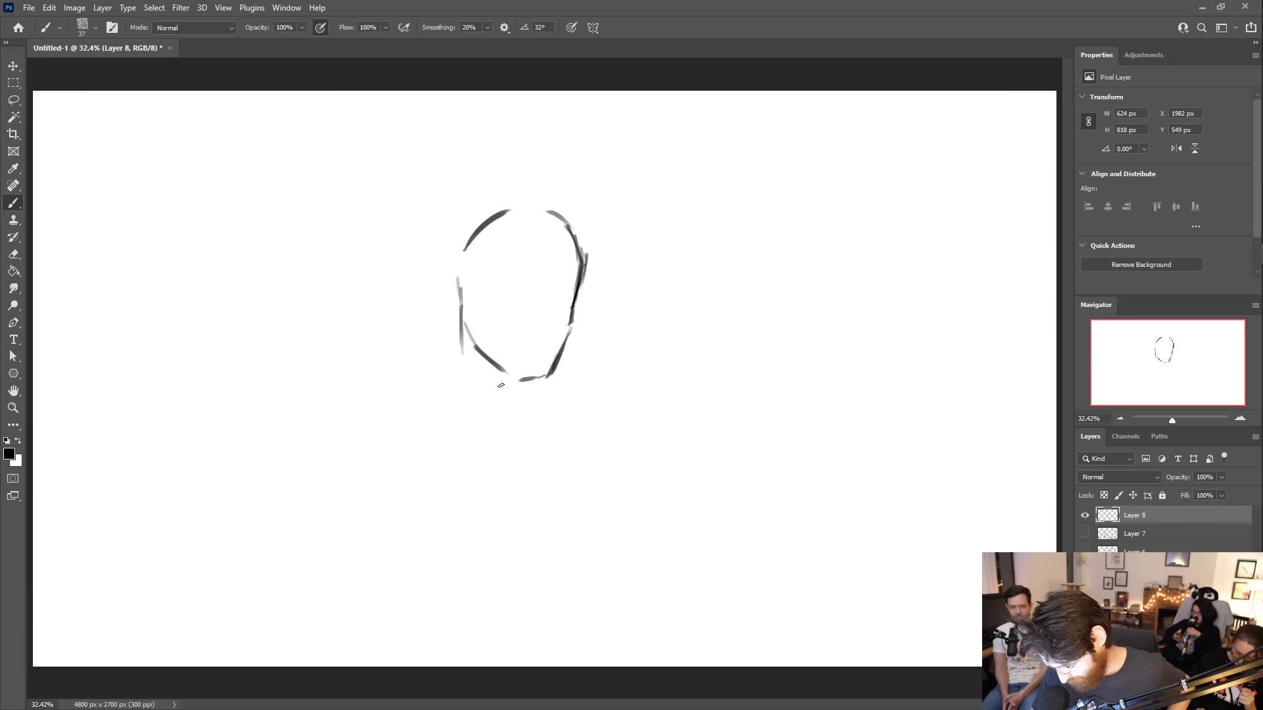
- Draw both sides of a thick neck under the head and start the sloping shoulder lines
drag(459, 308, 473, 376)
drag(559, 353, 580, 398)
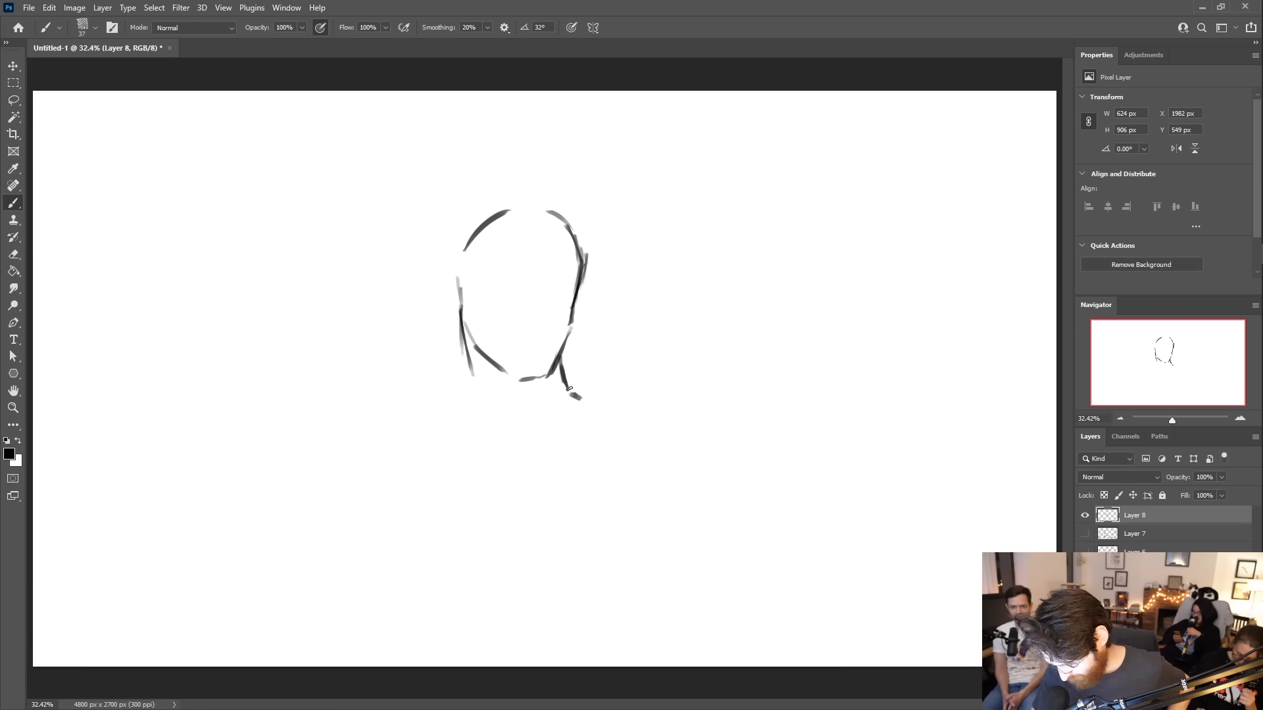
mouse_move(473, 363)
mouse_down()
mouse_move(471, 402)
mouse_move(452, 424)
mouse_up()
drag(605, 409, 680, 426)
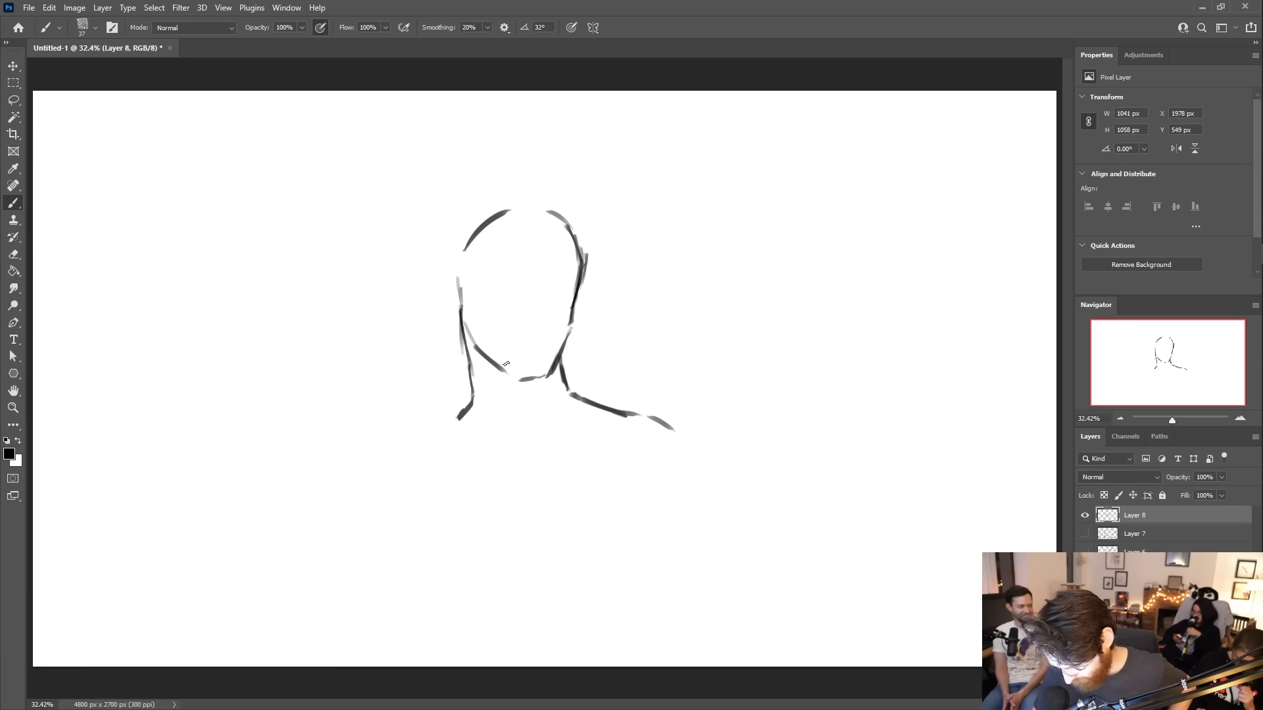
drag(473, 407, 415, 453)
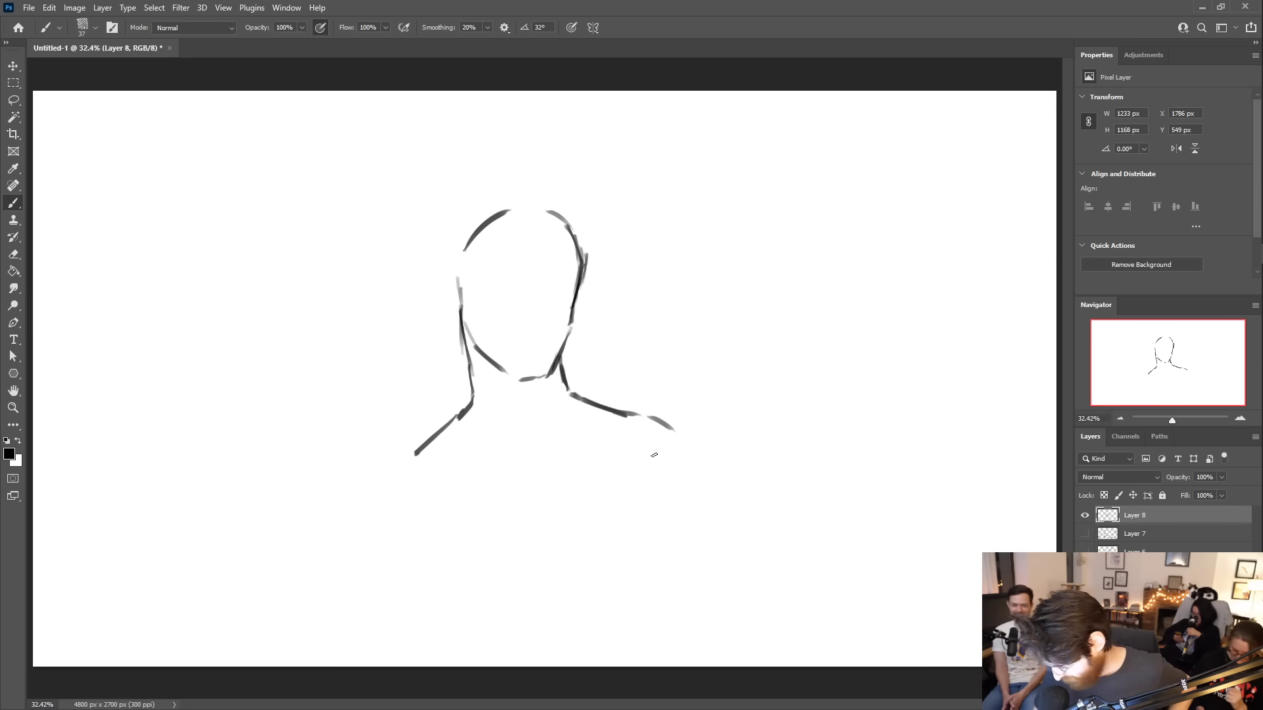
- Extend the shoulders outward, with a rounded cap on the right and a thick downward curve on the left
drag(641, 415, 708, 408)
drag(716, 411, 734, 439)
mouse_move(712, 421)
mouse_down()
mouse_move(652, 423)
mouse_move(669, 456)
mouse_move(712, 456)
mouse_up()
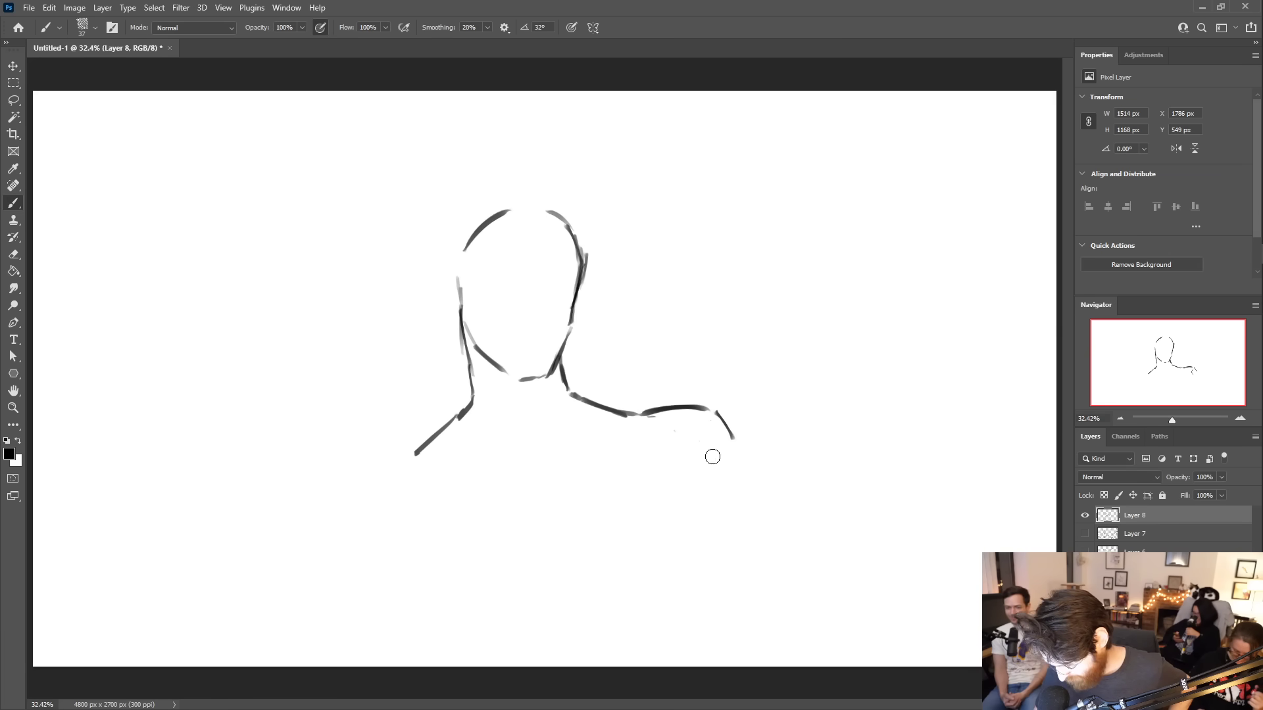
mouse_move(414, 452)
mouse_down()
mouse_move(380, 471)
mouse_move(342, 532)
mouse_up()
drag(393, 470, 437, 435)
drag(397, 468, 352, 520)
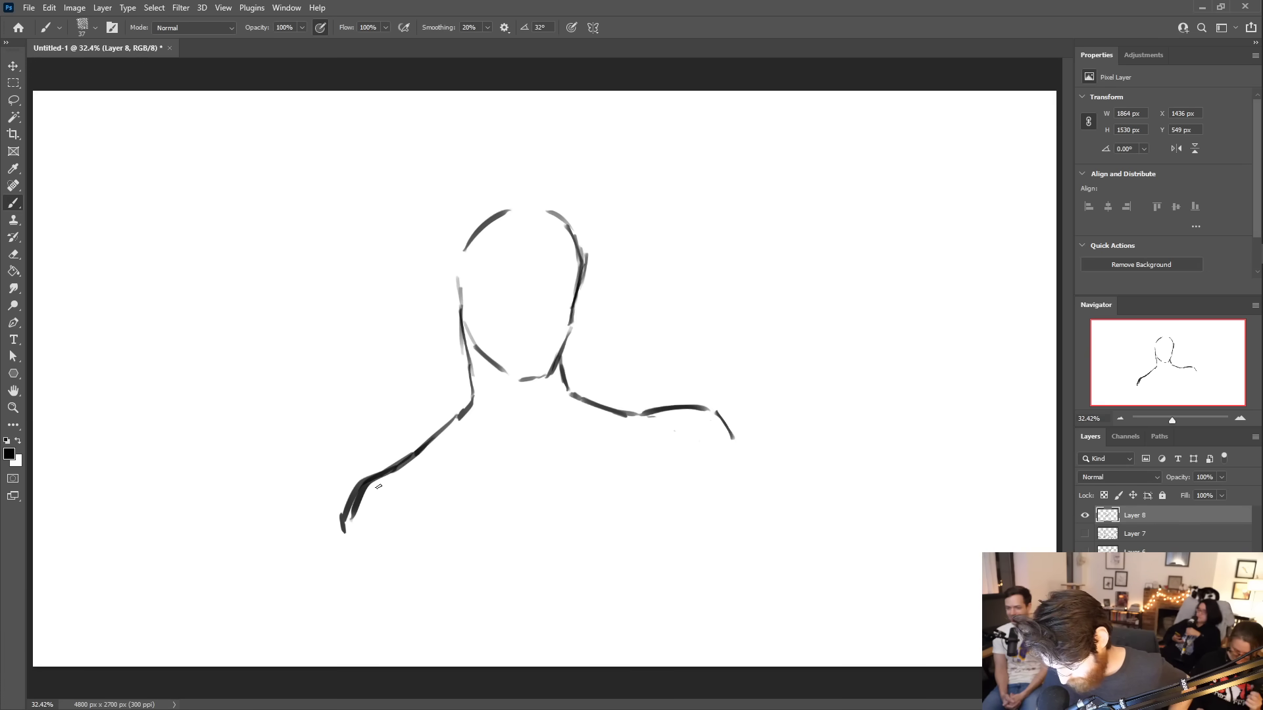
- Close the head outline across the crown and reinforce its side and chin lines
mouse_move(469, 272)
mouse_down()
mouse_move(472, 236)
mouse_move(524, 207)
mouse_move(566, 227)
mouse_up()
drag(455, 275, 463, 290)
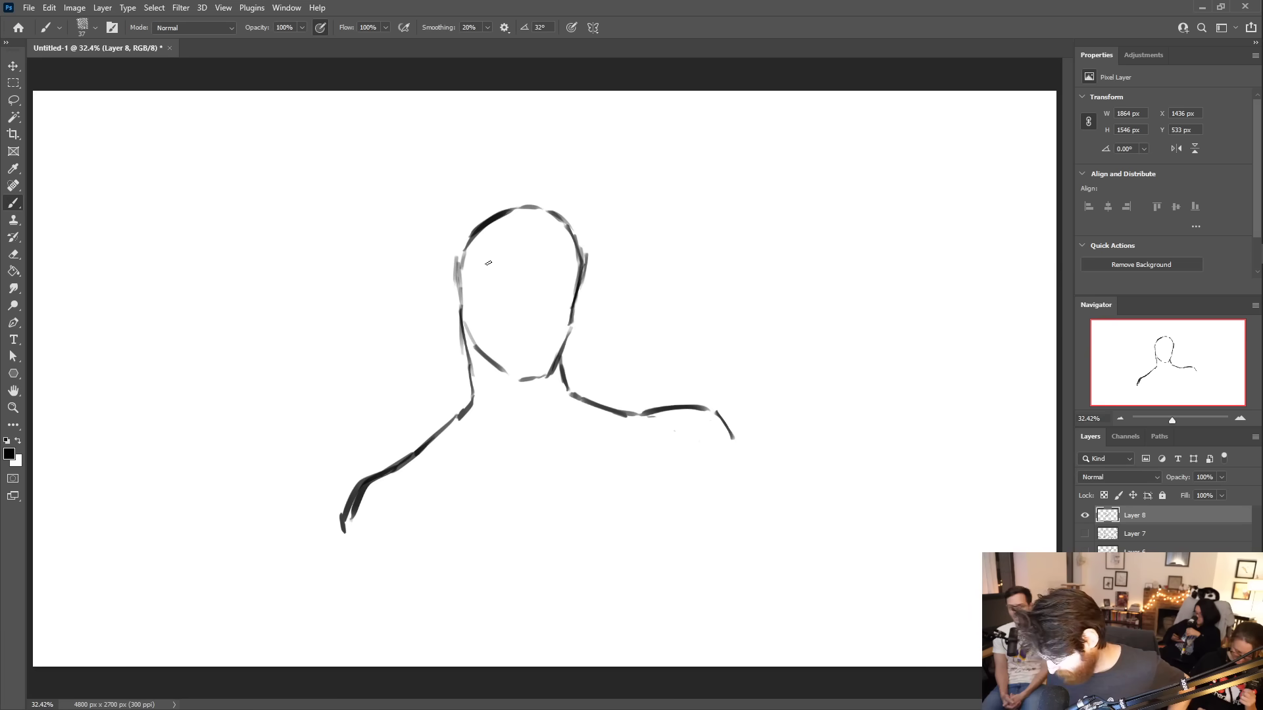
mouse_move(498, 371)
mouse_down()
mouse_move(555, 364)
mouse_move(565, 342)
mouse_move(543, 378)
mouse_move(587, 267)
mouse_up()
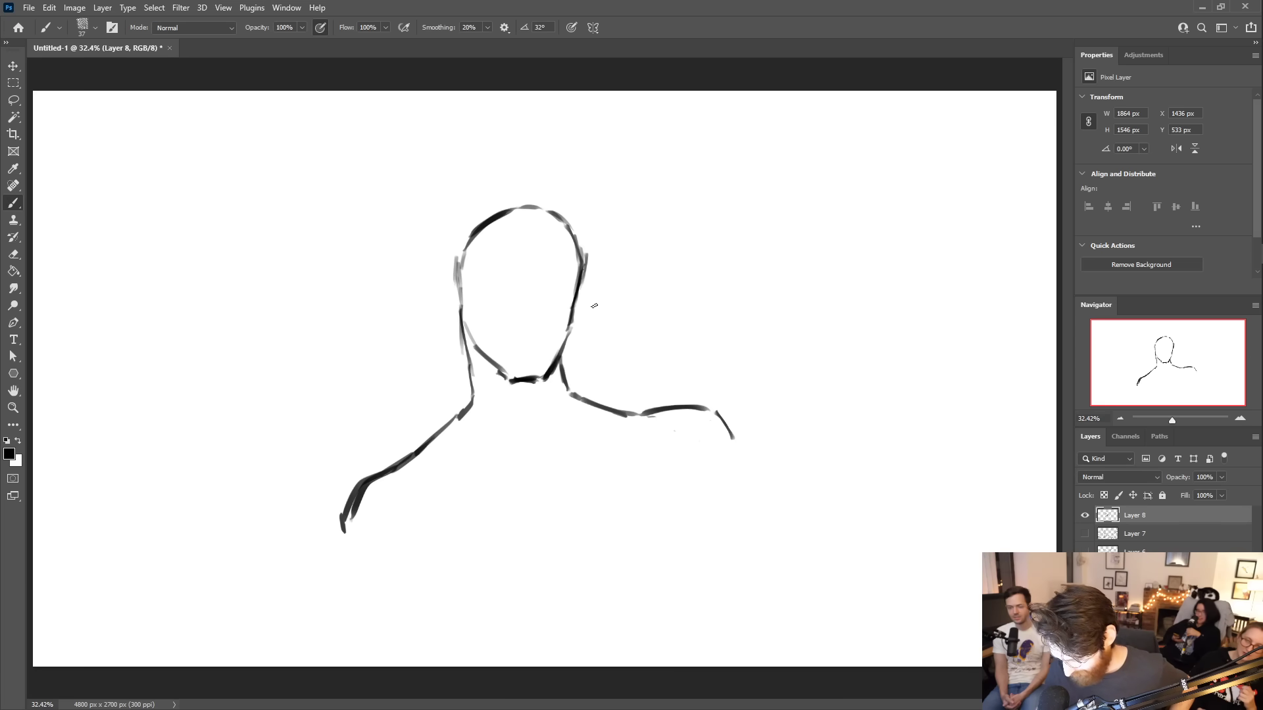
- Draw a jagged, spiked collar around the base of the neck with a curved neckline
mouse_move(471, 395)
mouse_down()
mouse_move(421, 432)
mouse_move(450, 422)
mouse_move(453, 448)
mouse_move(478, 444)
mouse_move(502, 490)
mouse_move(534, 445)
mouse_move(567, 491)
mouse_move(563, 457)
mouse_move(603, 428)
mouse_up()
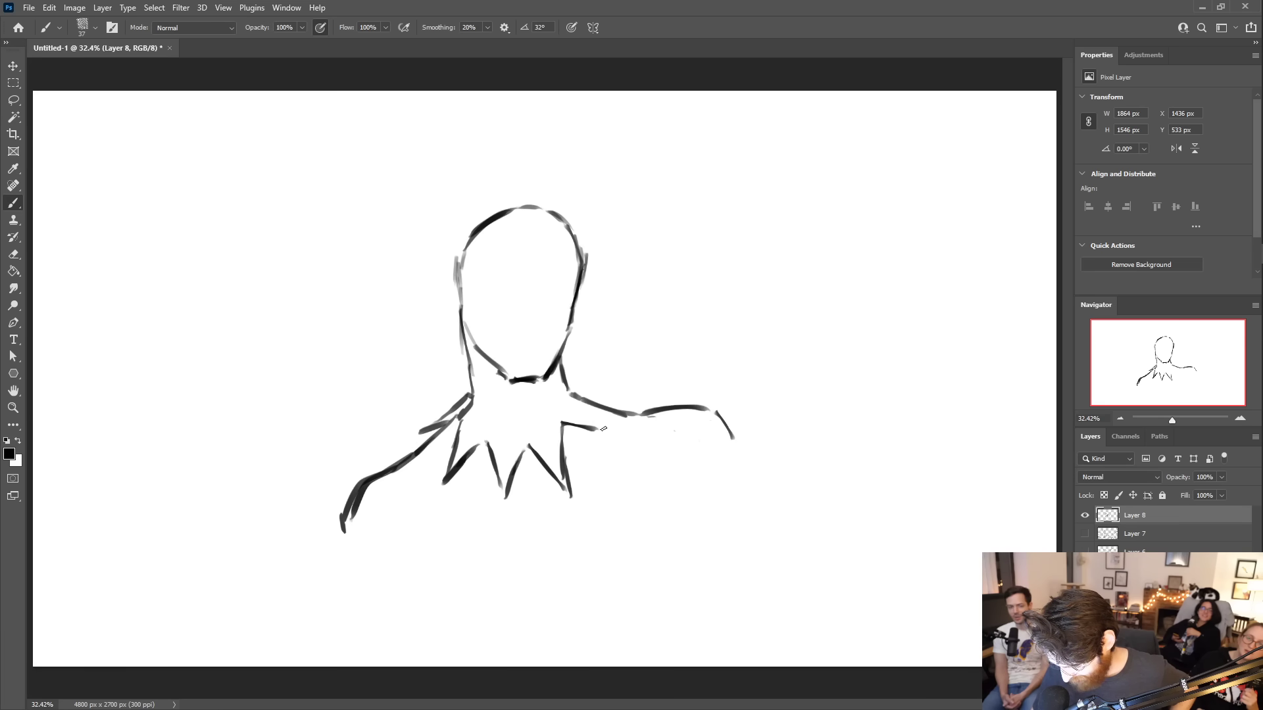
key(ctrl+z)
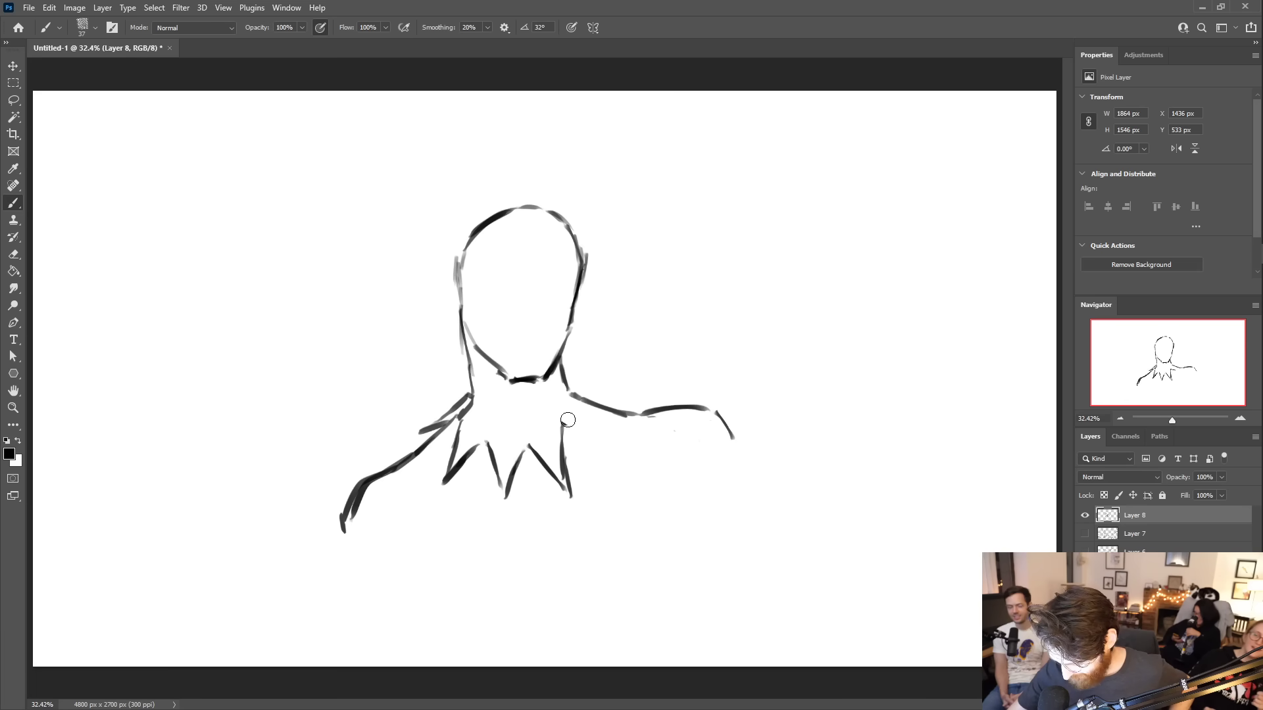
mouse_move(562, 422)
mouse_down()
mouse_move(610, 446)
mouse_move(592, 426)
mouse_move(602, 411)
mouse_up()
mouse_move(505, 397)
mouse_down()
mouse_move(472, 398)
mouse_move(514, 407)
mouse_move(559, 388)
mouse_move(592, 401)
mouse_up()
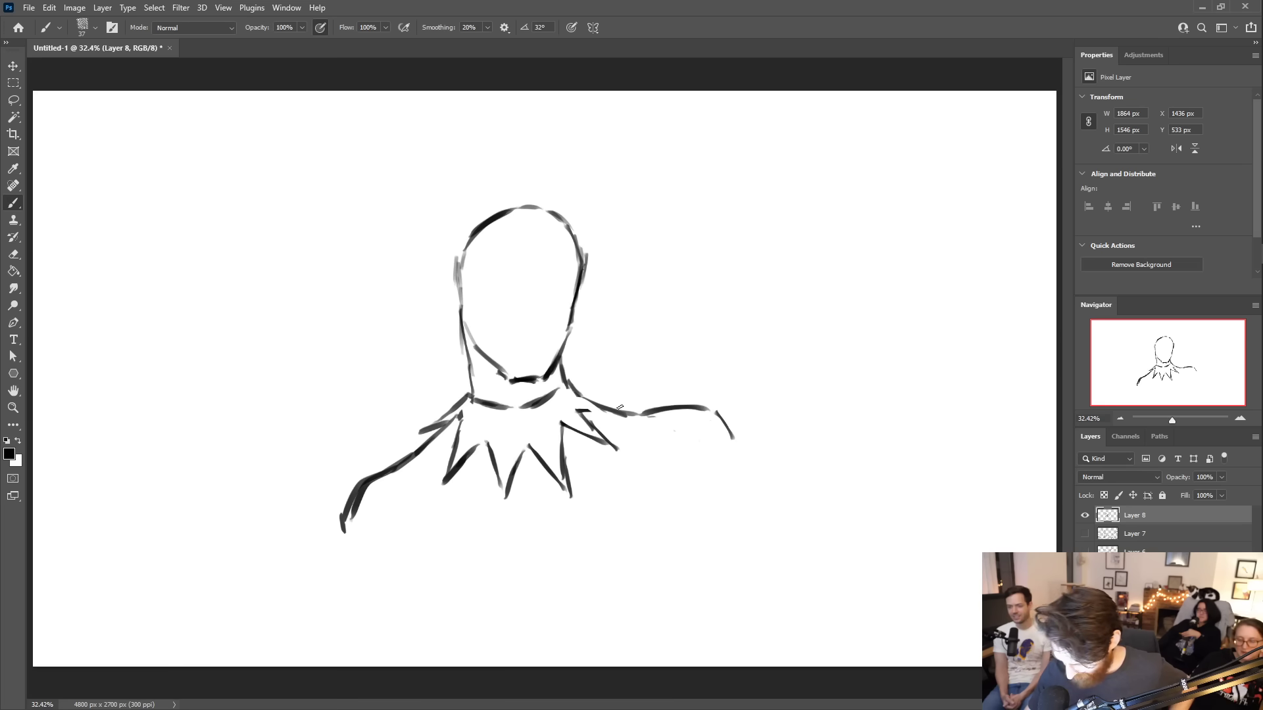
drag(577, 409, 622, 416)
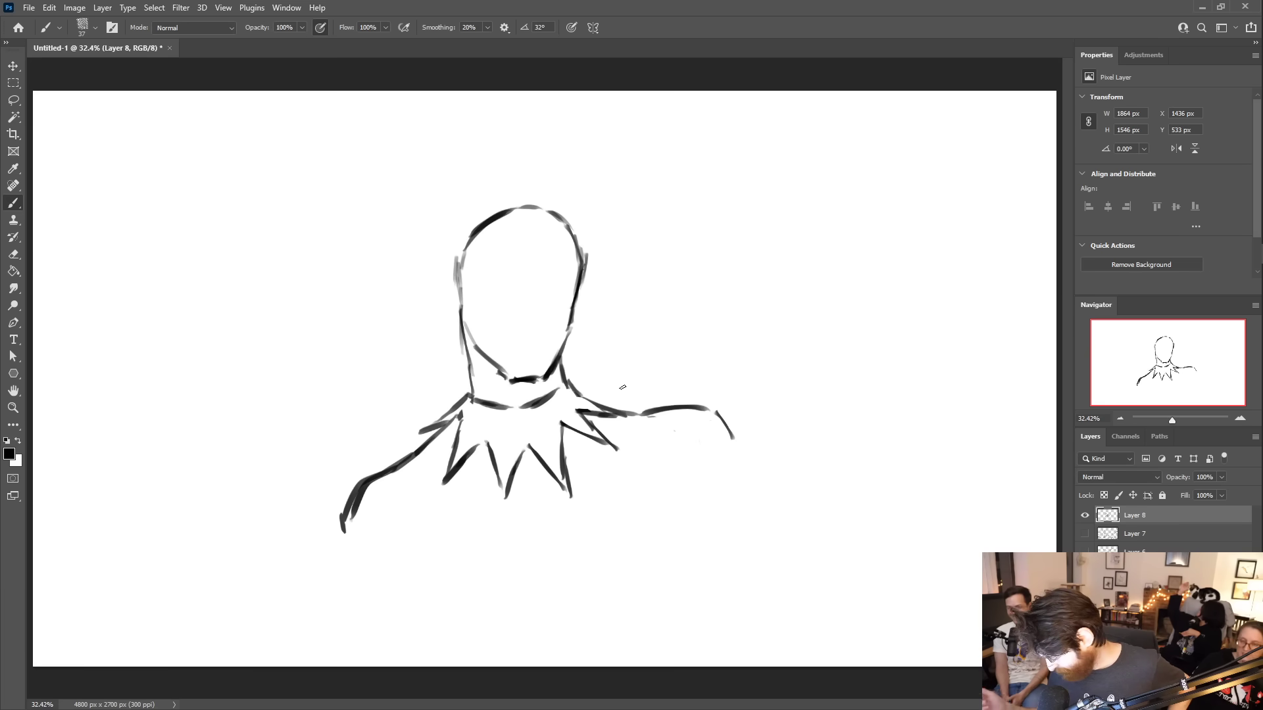
- Add crease lines inside both shoulders and draw the outer contour of the right upper arm
drag(648, 427, 640, 450)
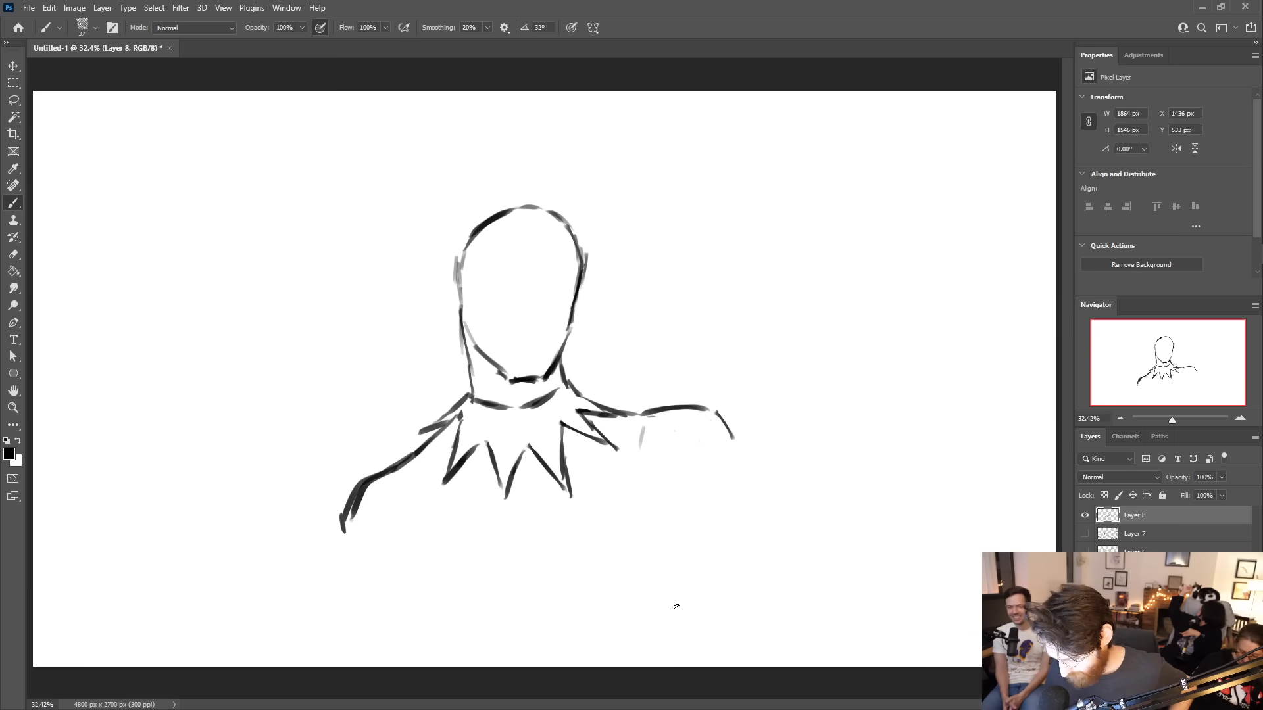
drag(397, 484, 406, 543)
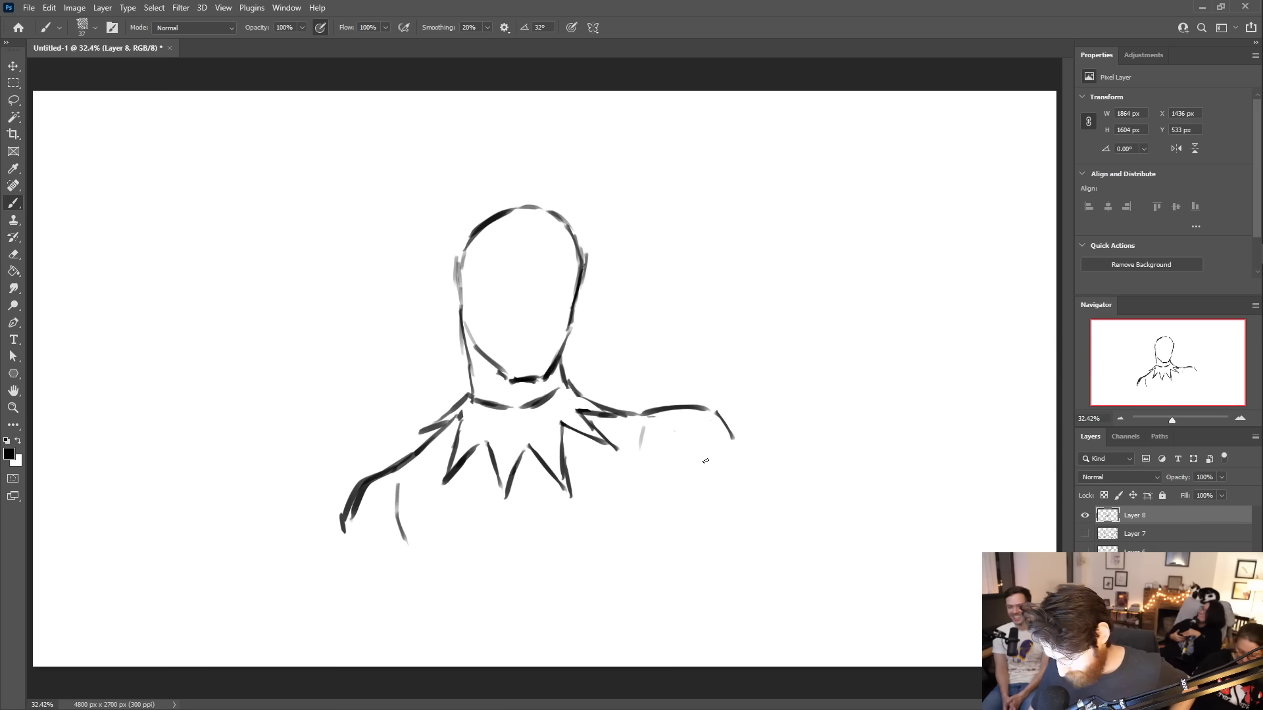
drag(699, 424, 701, 471)
drag(349, 530, 346, 551)
mouse_move(717, 414)
mouse_down()
mouse_move(747, 494)
mouse_move(798, 546)
mouse_up()
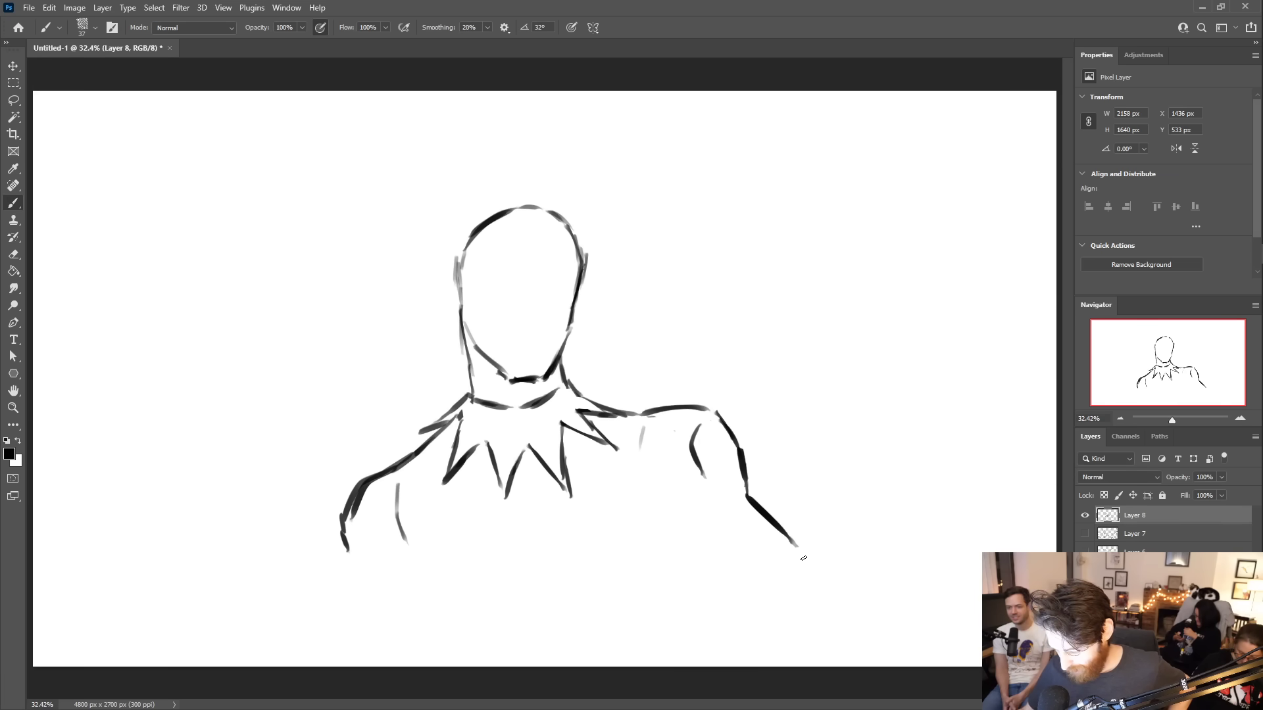
- Draw both sides of the torso tapering down to the lower edge of the canvas
drag(671, 532, 666, 559)
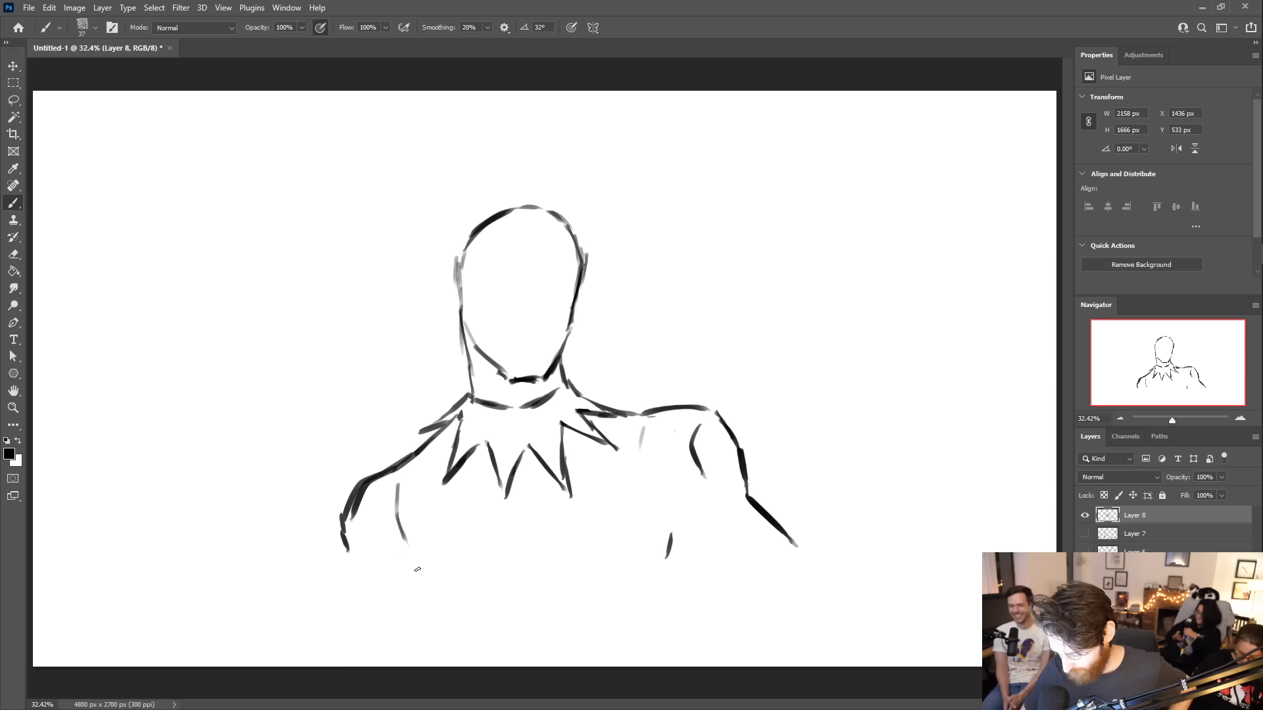
mouse_move(403, 552)
mouse_down()
mouse_move(449, 631)
mouse_move(435, 627)
mouse_move(448, 661)
mouse_up()
mouse_move(670, 559)
mouse_down()
mouse_move(661, 594)
mouse_move(676, 663)
mouse_up()
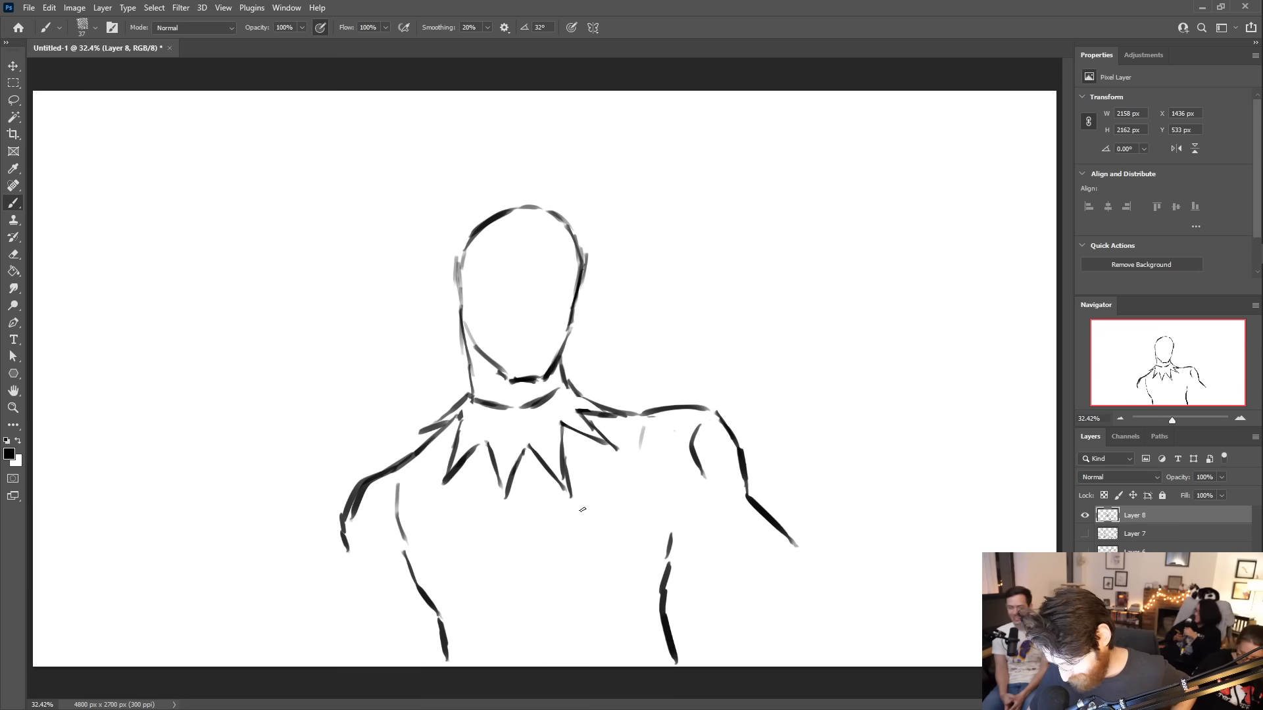
- Outline the bent right arm with its elbow and forearm, and extend the left arm's outer edge downward
mouse_move(669, 551)
mouse_down()
mouse_move(723, 593)
mouse_move(746, 632)
mouse_up()
mouse_move(795, 546)
mouse_down()
mouse_move(812, 615)
mouse_move(815, 598)
mouse_move(818, 642)
mouse_up()
drag(826, 595, 818, 657)
drag(745, 615, 739, 650)
drag(345, 556, 328, 655)
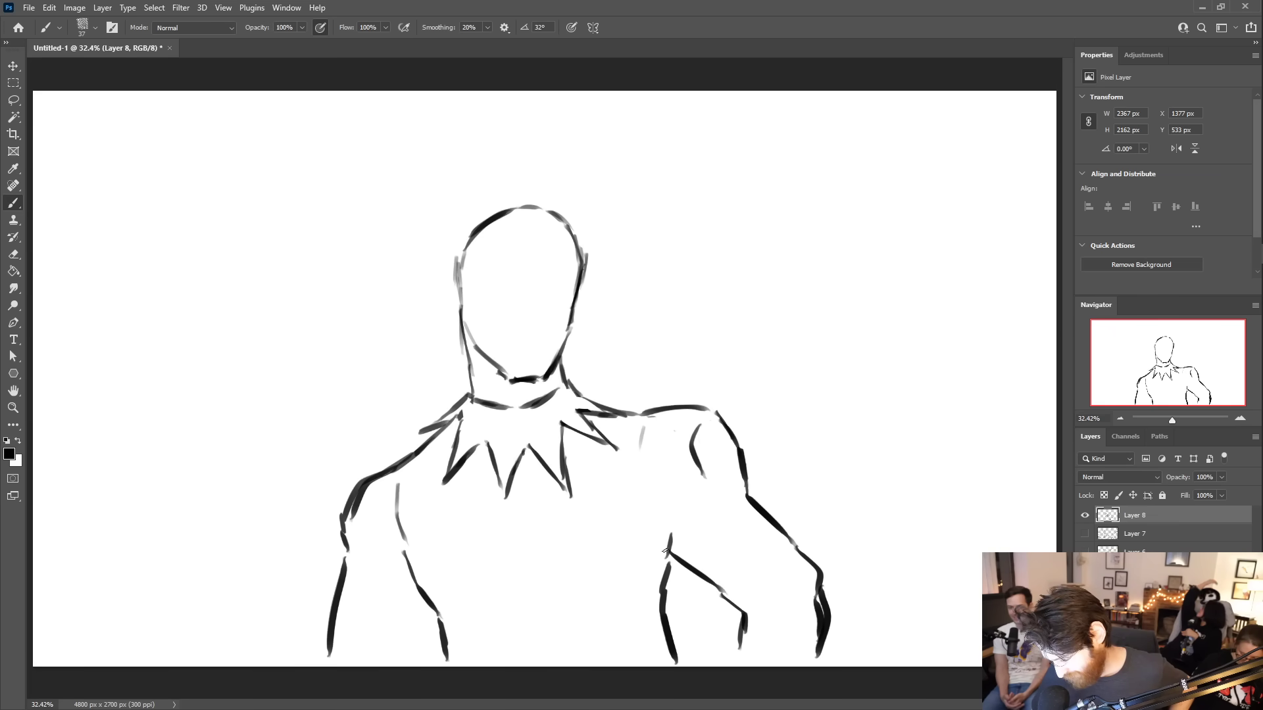
- Add curved muscle lines beneath the chest, and refine the left arm with an inner edge and a cleaner shoulder
drag(653, 554, 611, 604)
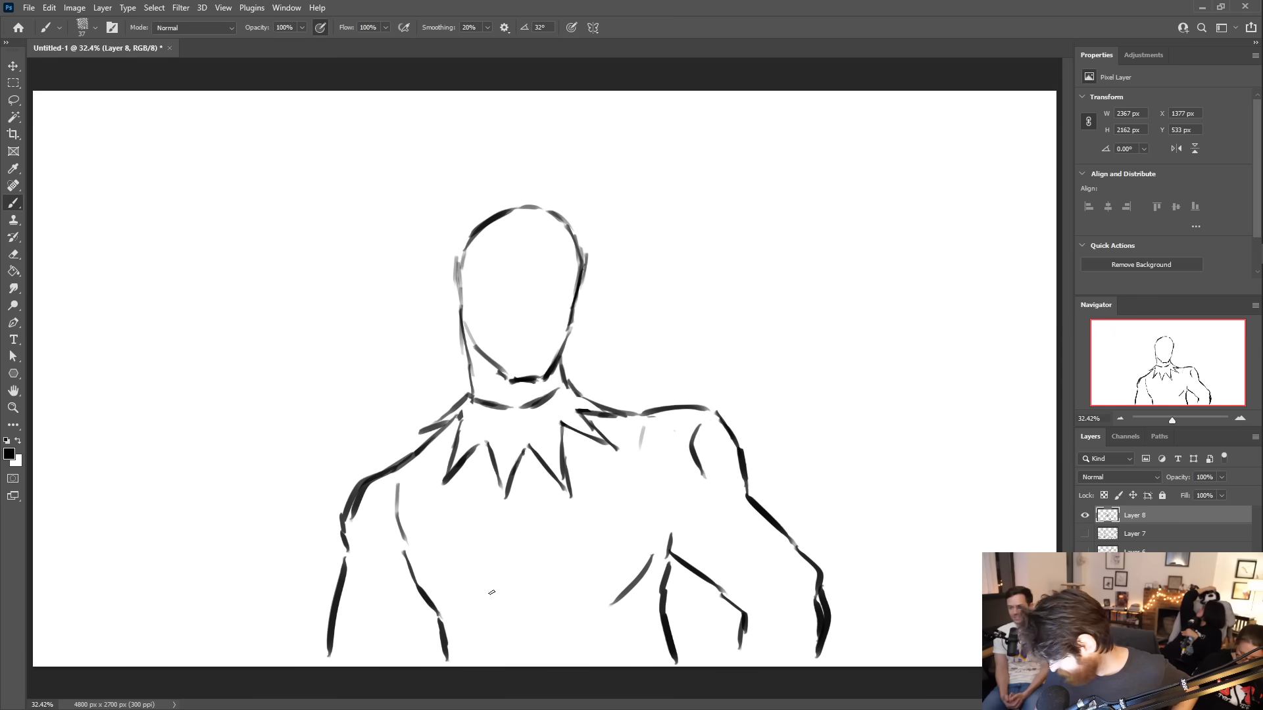
mouse_move(466, 611)
mouse_down()
mouse_move(520, 592)
mouse_move(564, 599)
mouse_up()
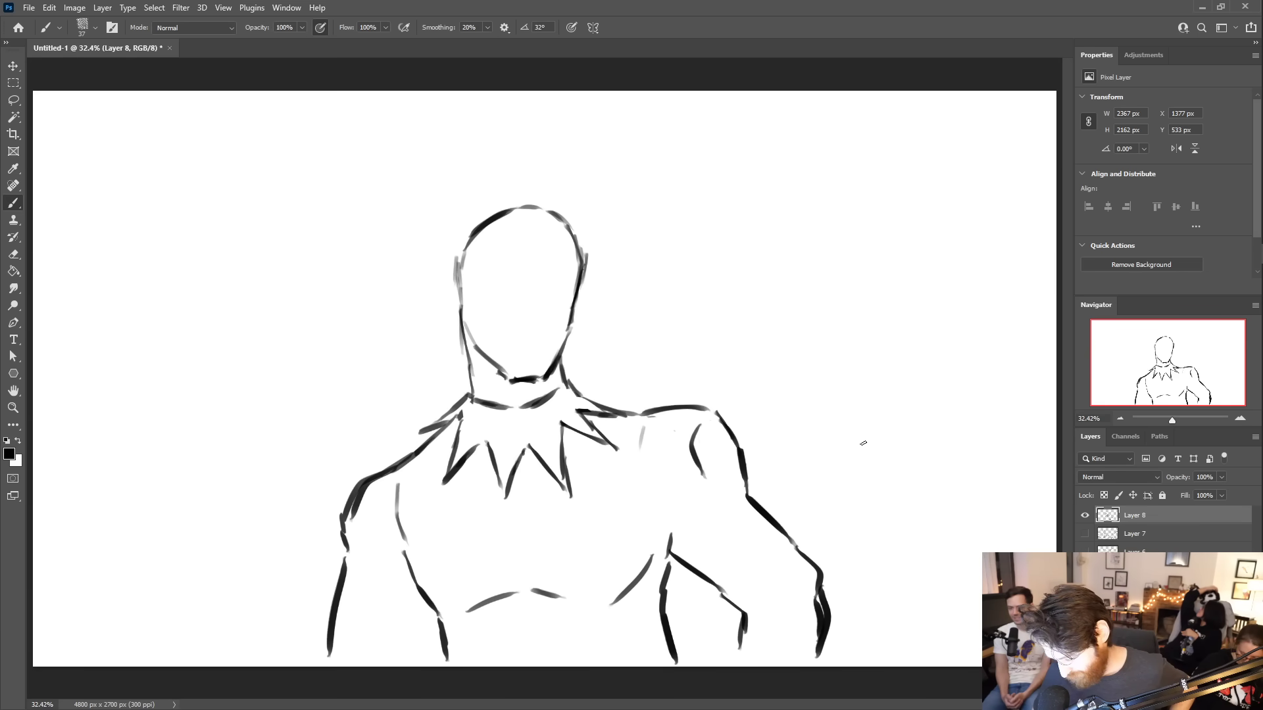
drag(419, 603, 402, 661)
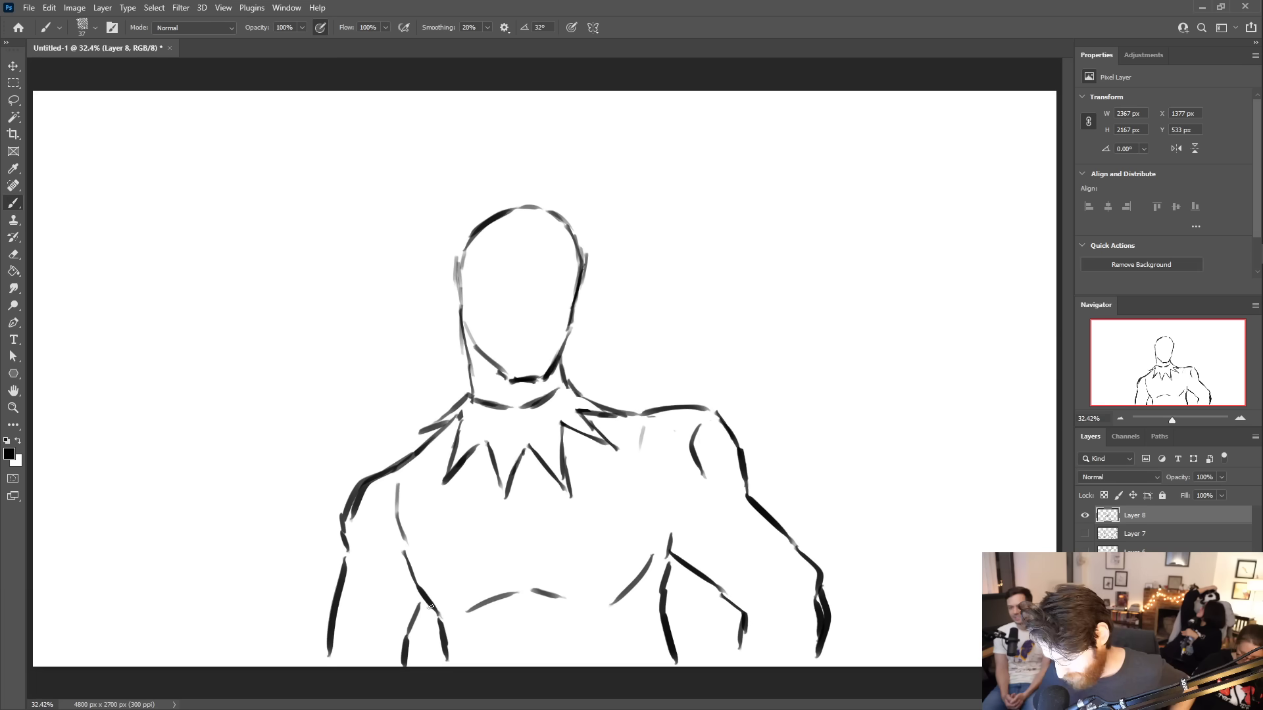
drag(346, 546, 363, 480)
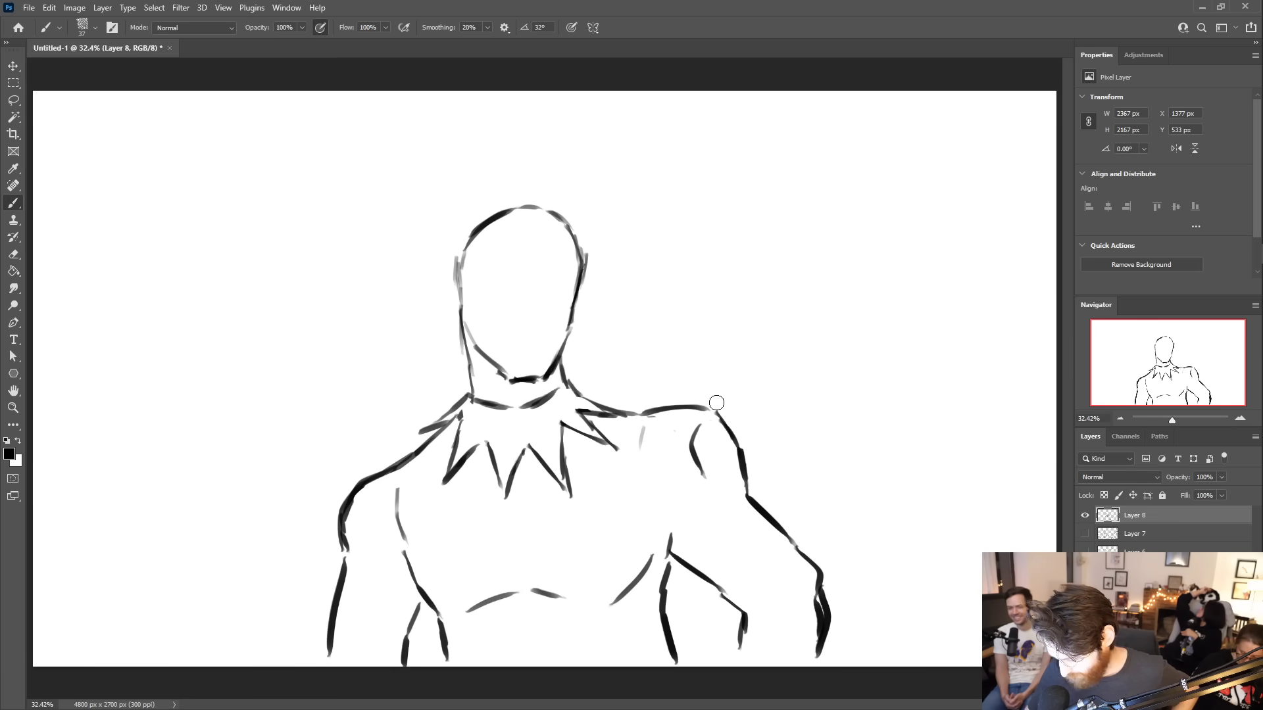
- Draw an inner contour line down the right arm and arched rib lines over the abdomen
mouse_move(697, 428)
mouse_down()
mouse_move(715, 504)
mouse_move(798, 582)
mouse_move(791, 648)
mouse_up()
drag(564, 601, 612, 648)
drag(512, 610, 478, 657)
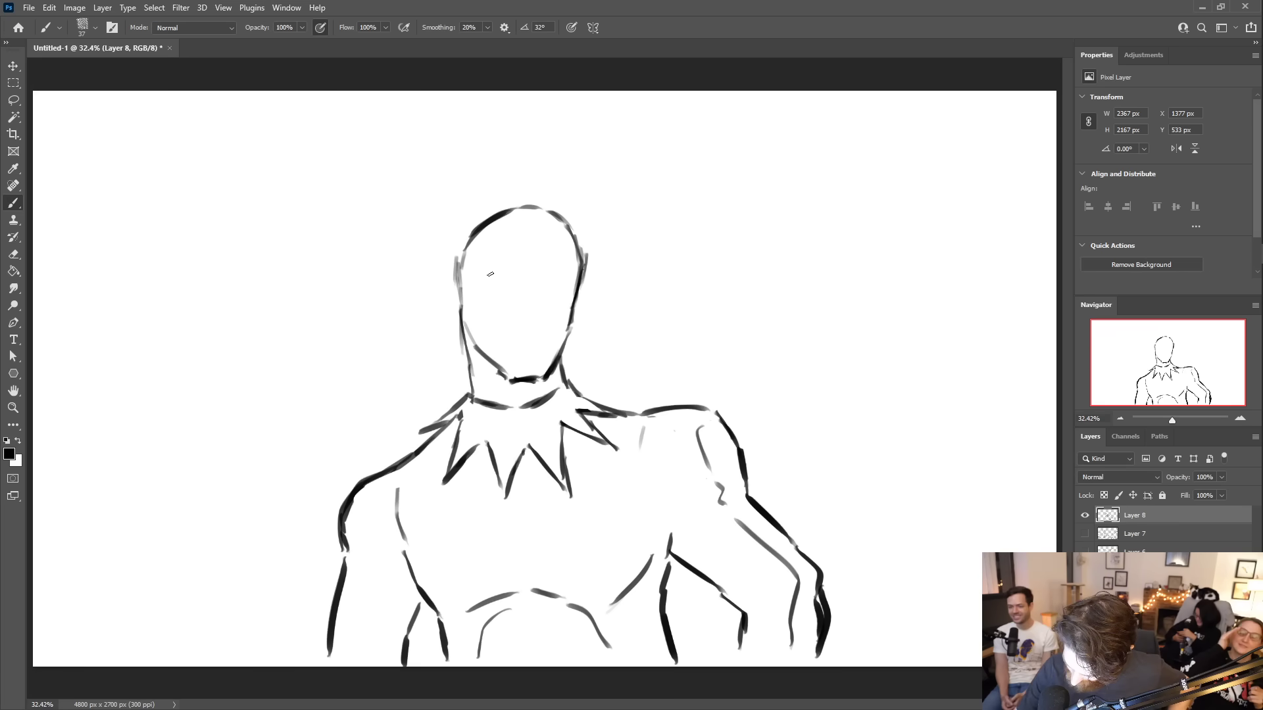
- Draw thick angry eyebrows, a simple nose and a frowning mouth on the face
mouse_move(481, 269)
mouse_down()
mouse_move(521, 290)
mouse_move(570, 279)
mouse_move(552, 289)
mouse_up()
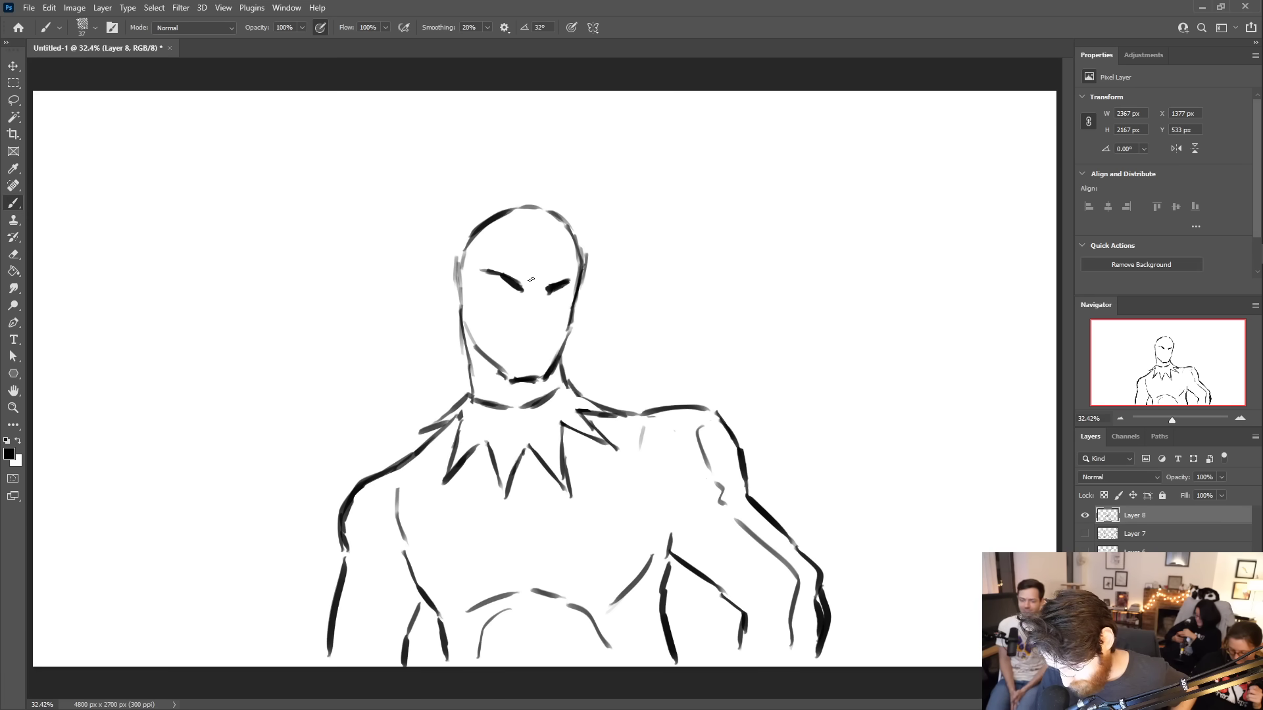
mouse_move(543, 297)
mouse_down()
mouse_move(526, 327)
mouse_move(538, 327)
mouse_up()
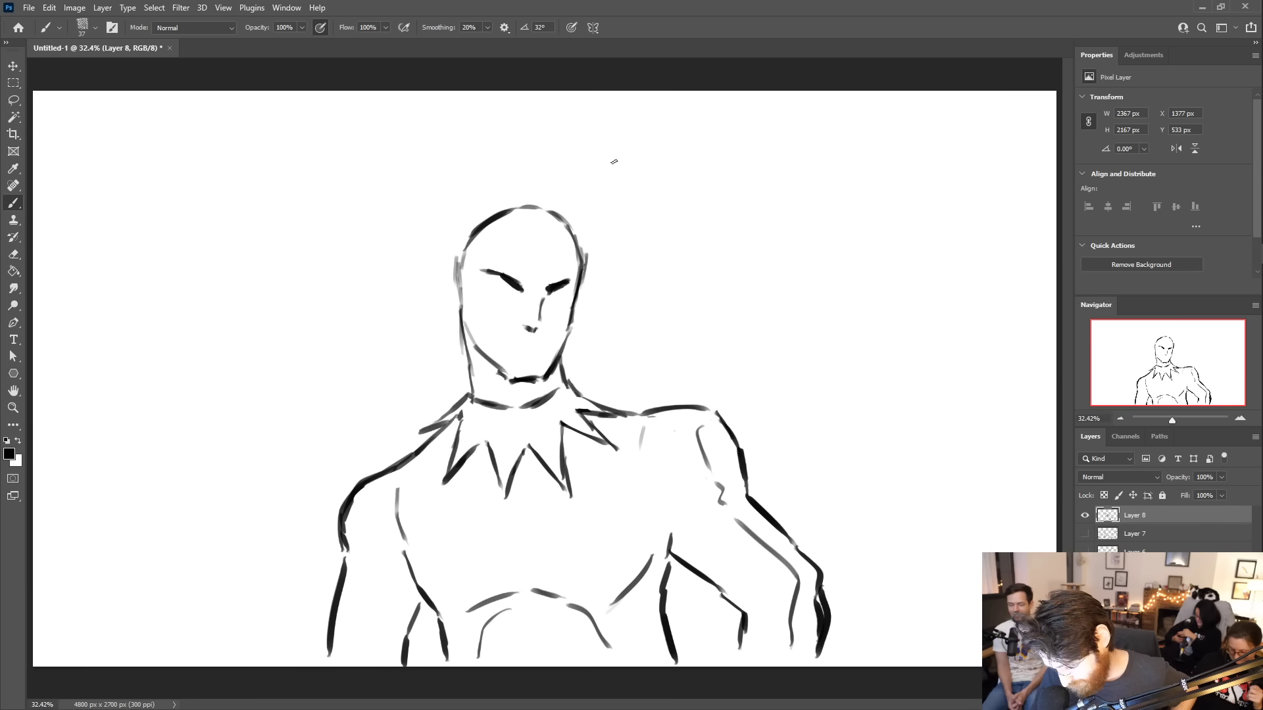
mouse_move(522, 344)
mouse_down()
mouse_move(537, 342)
mouse_move(510, 349)
mouse_up()
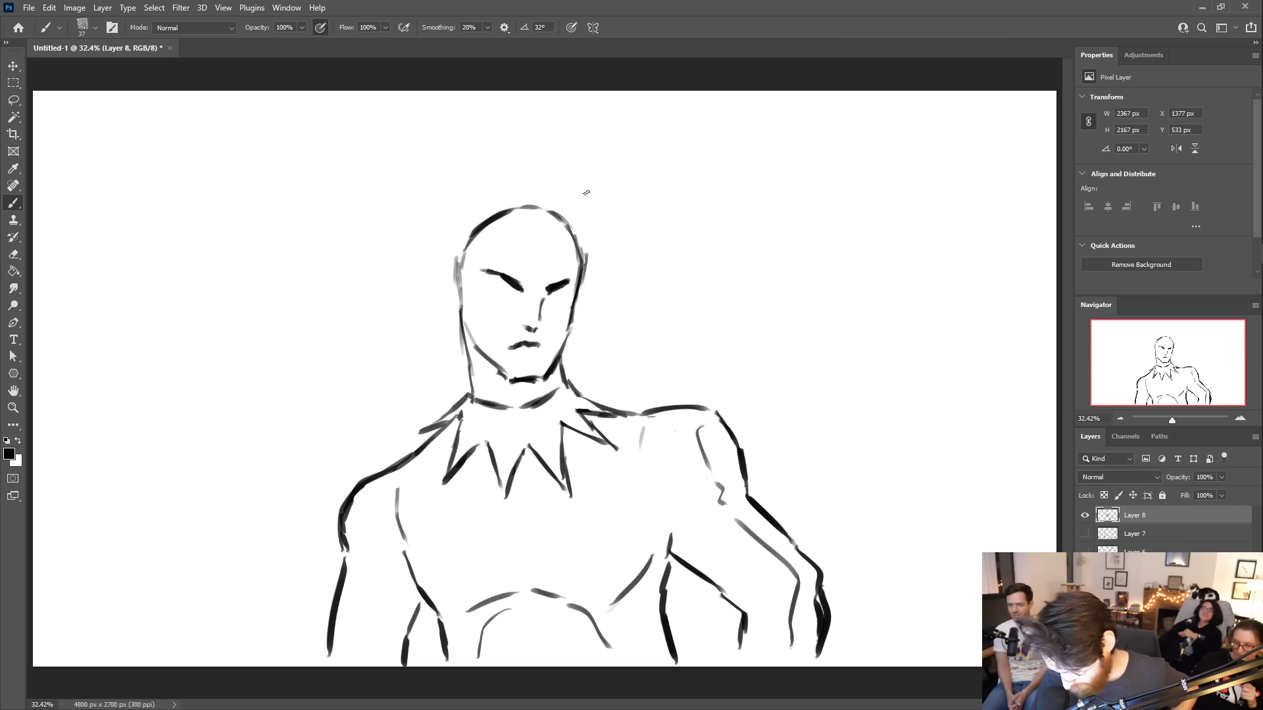
- Outline the narrowed eyes with cheekbone strokes, and redraw the line joining the neck to the right shoulder
drag(497, 289, 516, 295)
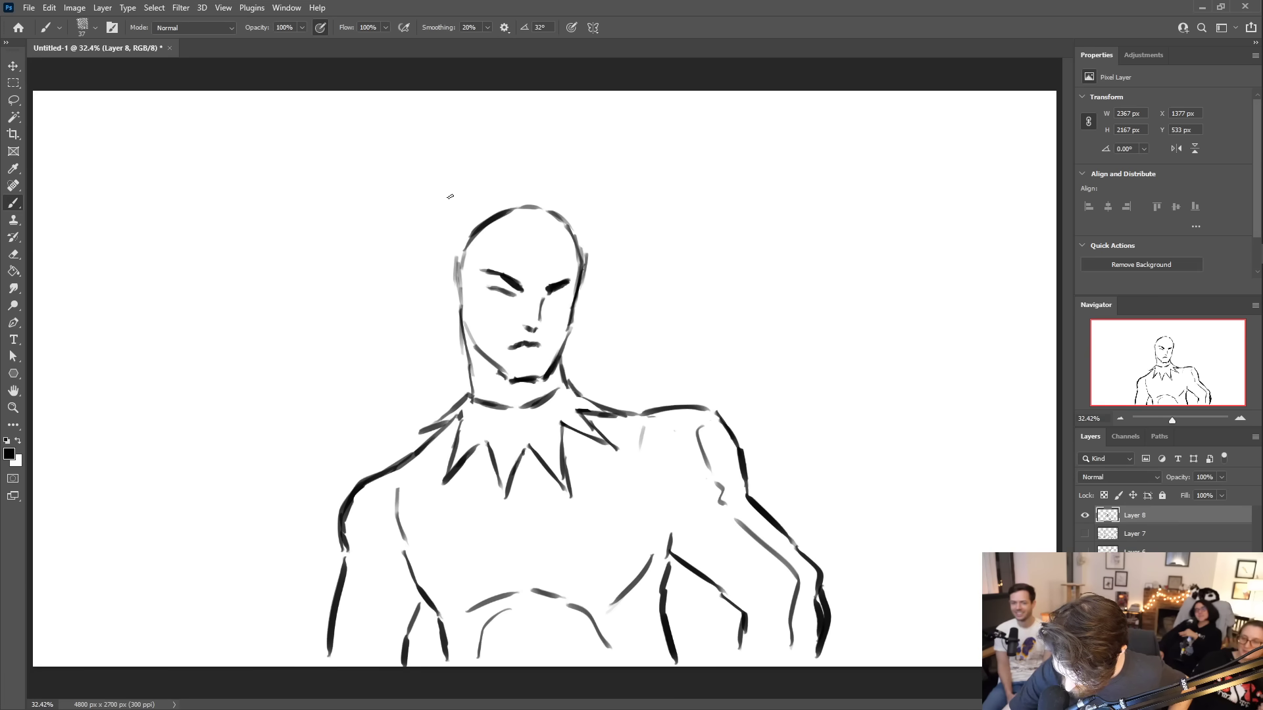
mouse_move(490, 289)
mouse_down()
mouse_move(498, 305)
mouse_move(523, 294)
mouse_up()
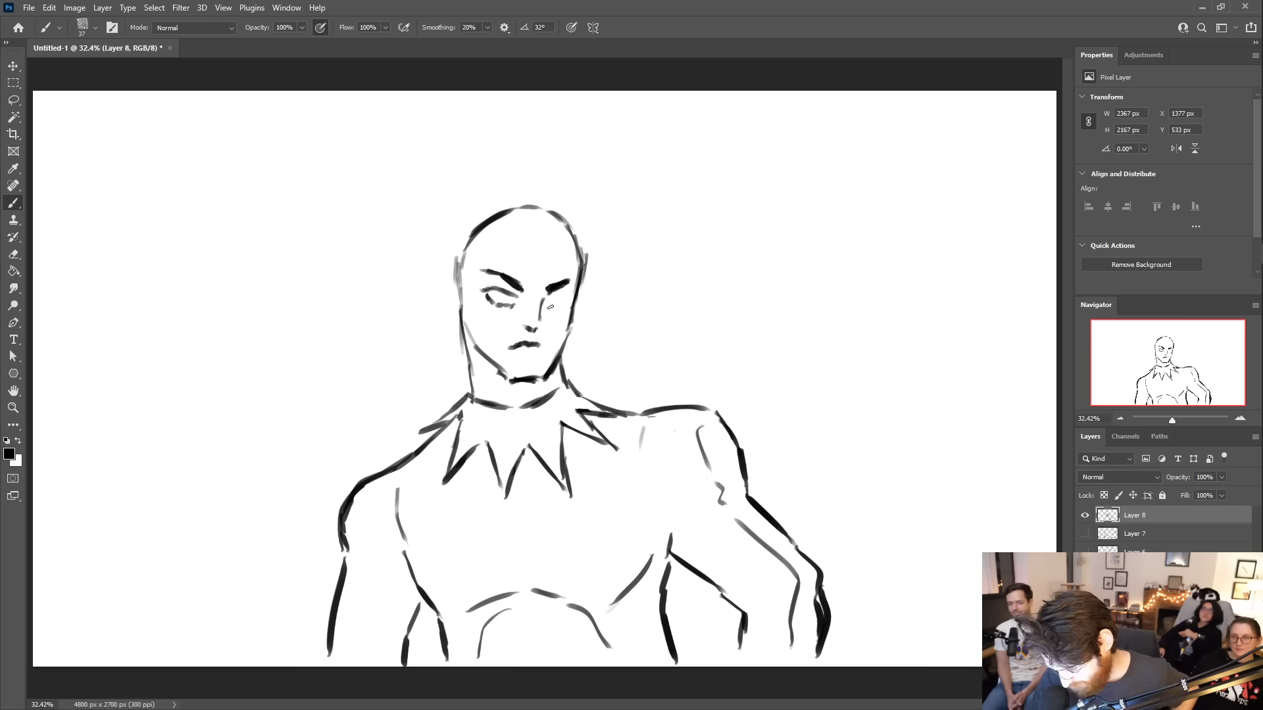
mouse_move(544, 303)
mouse_down()
mouse_move(565, 255)
mouse_move(485, 289)
mouse_move(476, 318)
mouse_move(498, 346)
mouse_up()
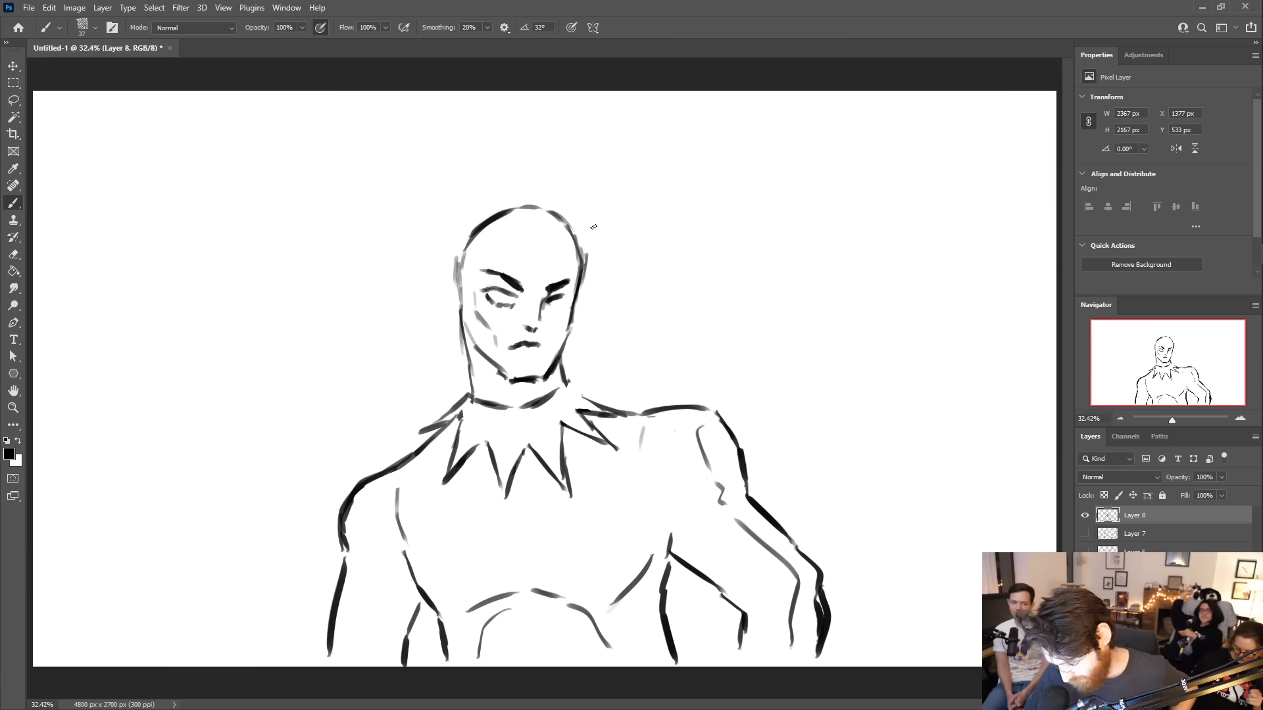
drag(561, 380, 614, 409)
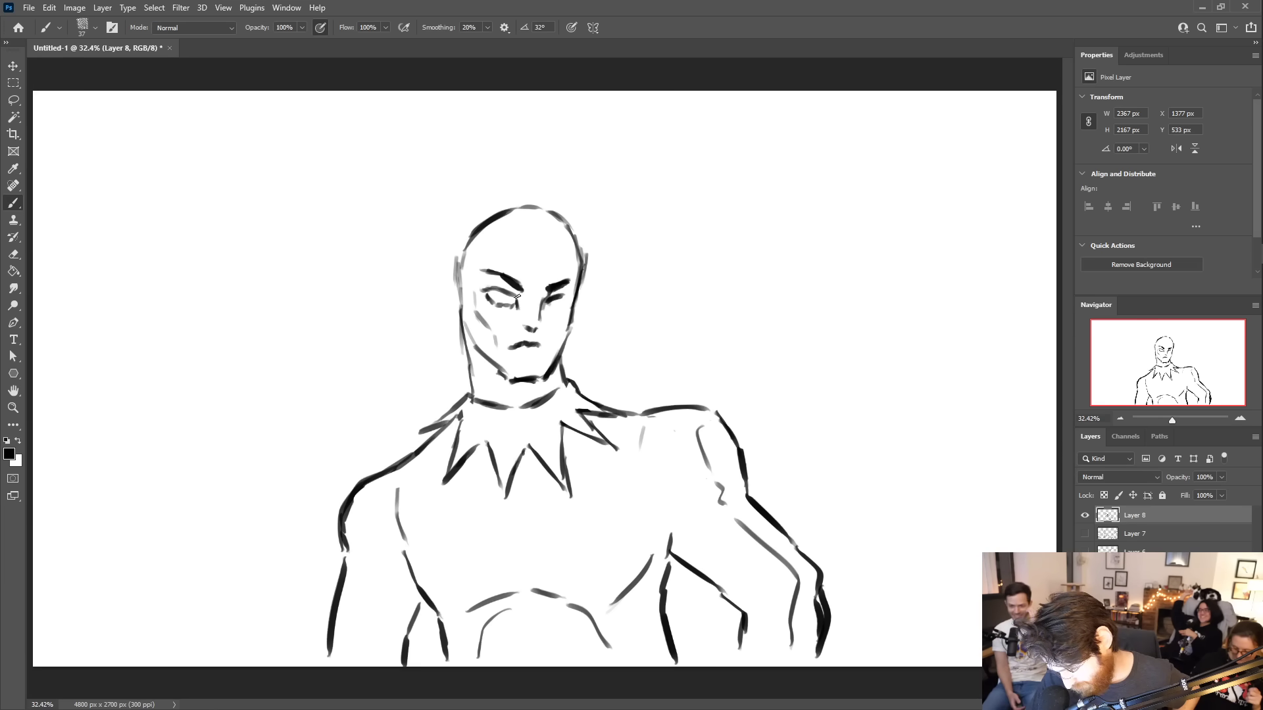
- Add irises and dark shading around the inner corners and undersides of both eyes
drag(523, 301, 515, 311)
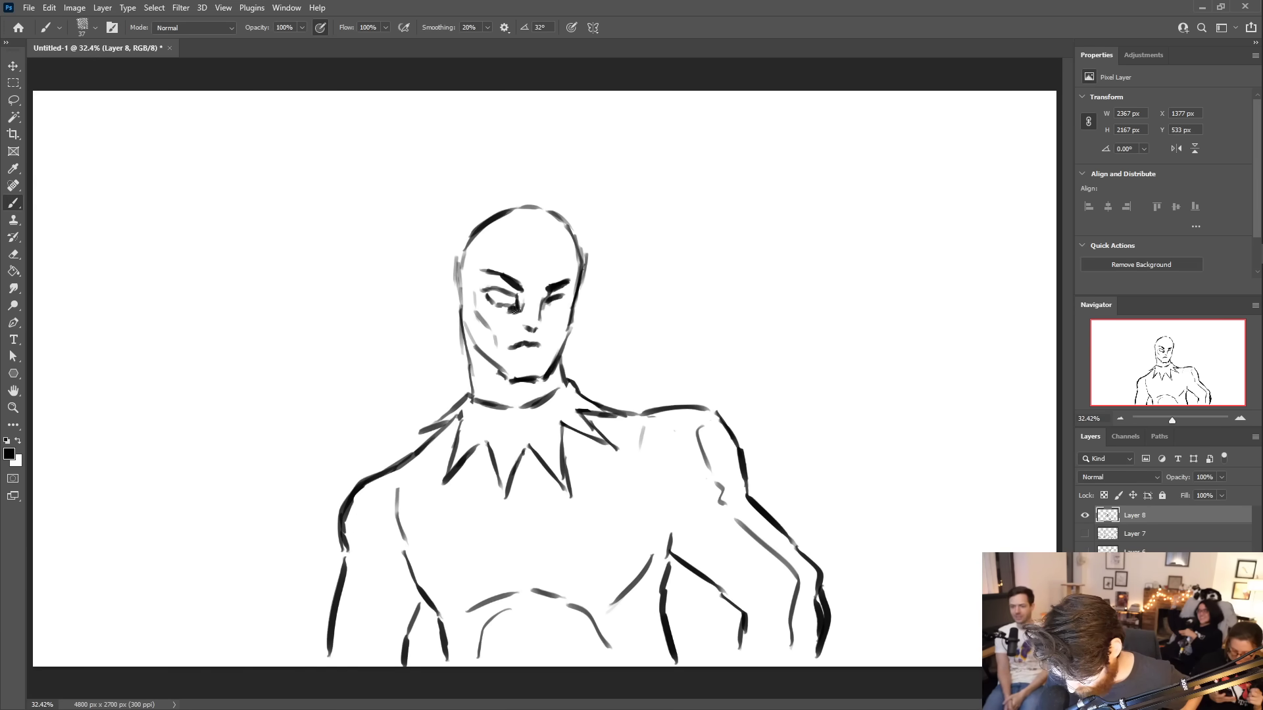
drag(505, 312, 511, 309)
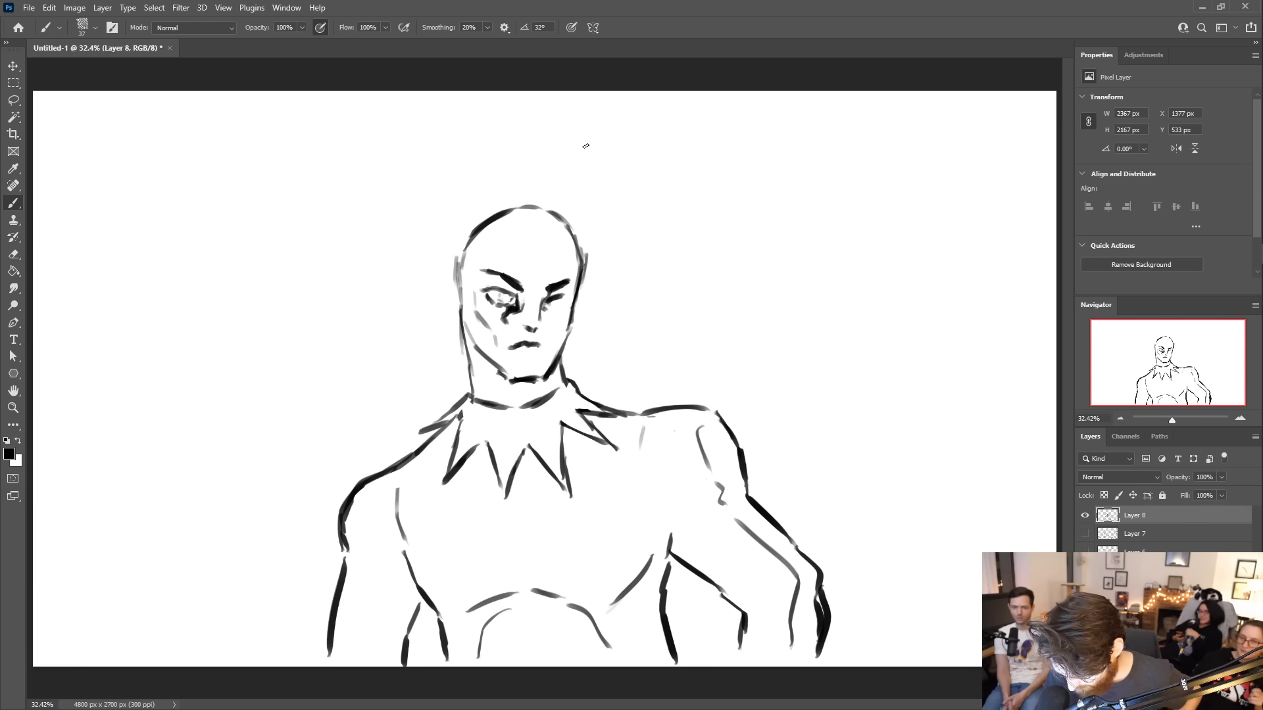
drag(501, 295, 506, 299)
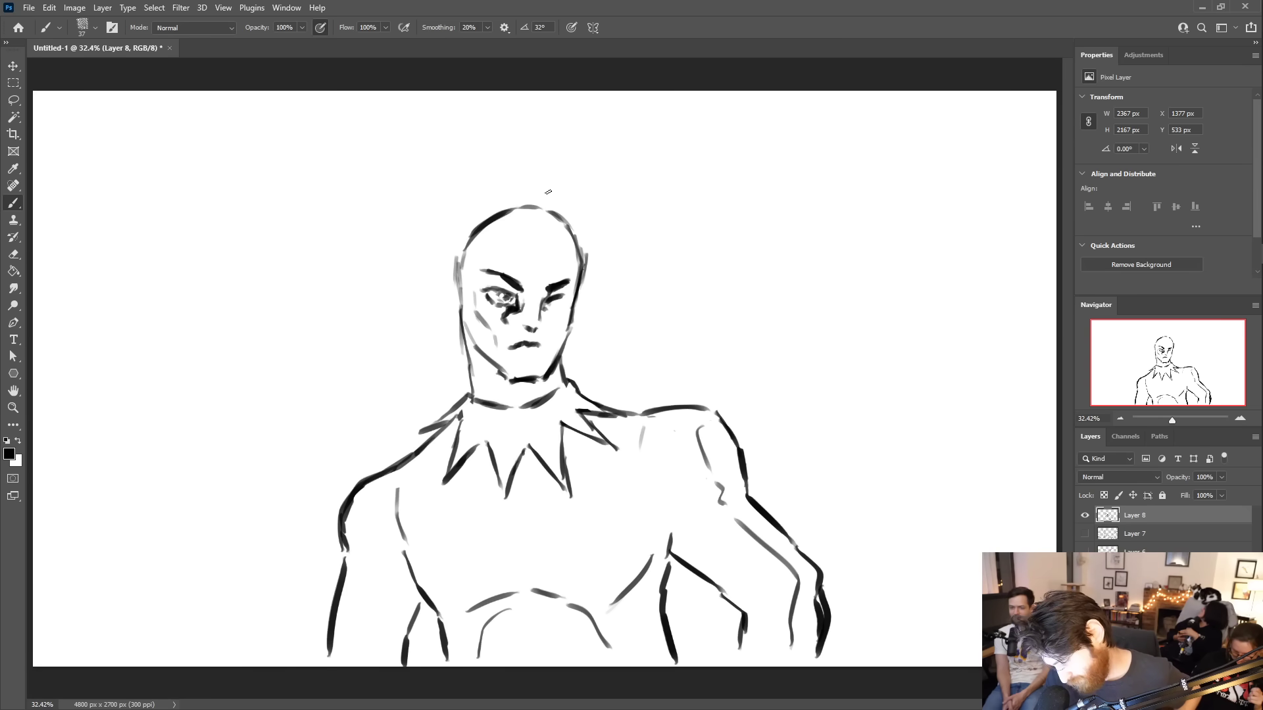
drag(562, 297, 551, 304)
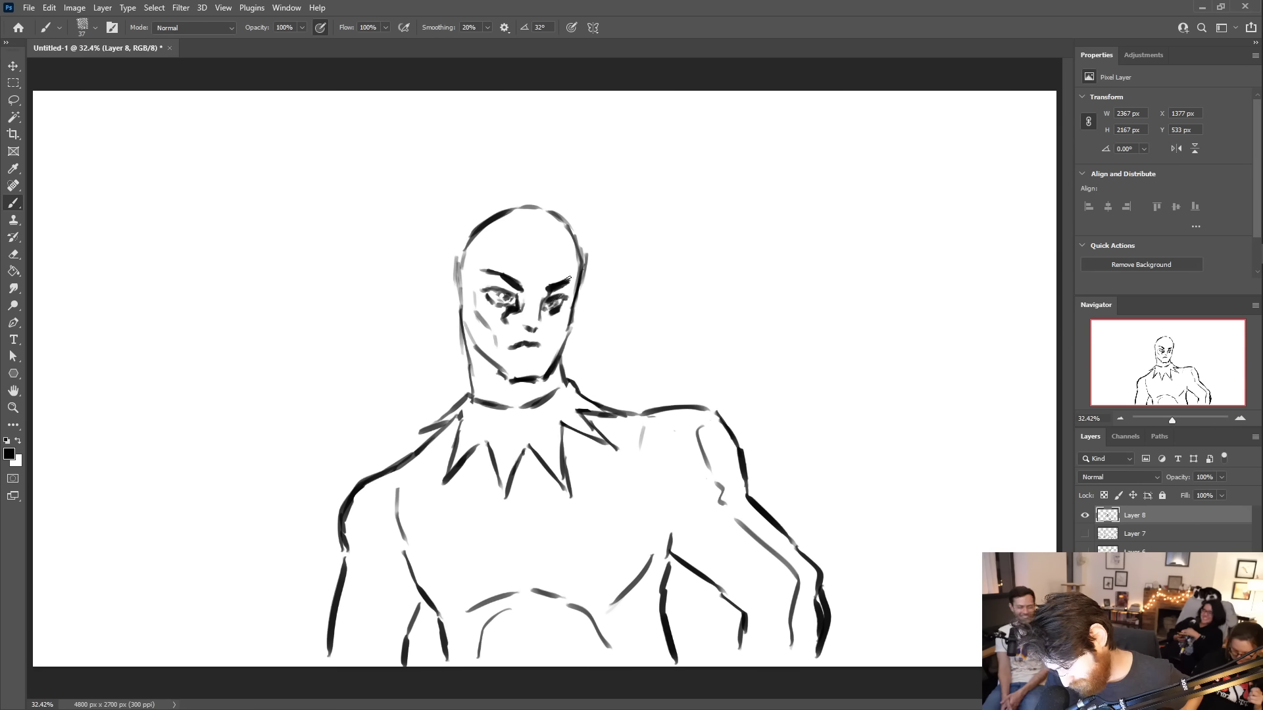
- Darken the bridge of the nose beside the right eye and add a short stroke for the lower lip
mouse_move(539, 292)
mouse_down()
mouse_move(539, 324)
mouse_move(523, 282)
mouse_move(549, 322)
mouse_move(553, 308)
mouse_move(512, 306)
mouse_move(526, 267)
mouse_move(516, 304)
mouse_move(529, 275)
mouse_move(543, 311)
mouse_up()
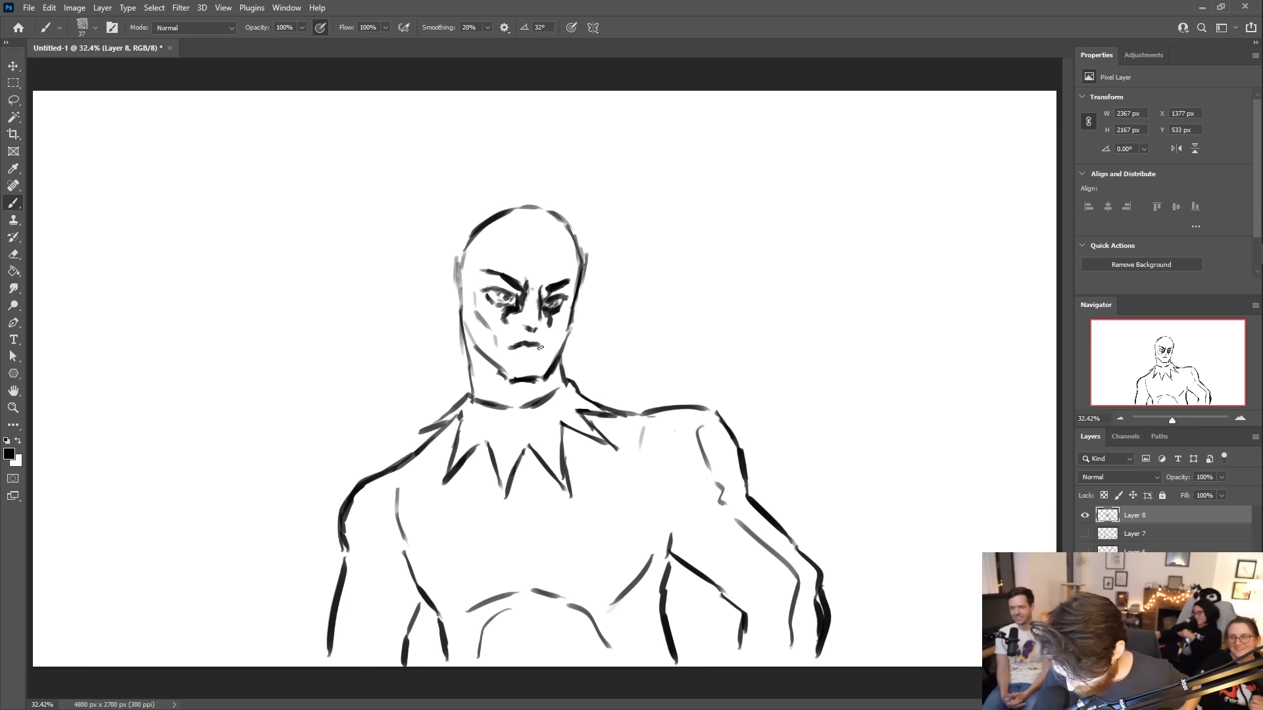
mouse_move(516, 355)
mouse_down()
mouse_move(539, 357)
mouse_move(528, 358)
mouse_up()
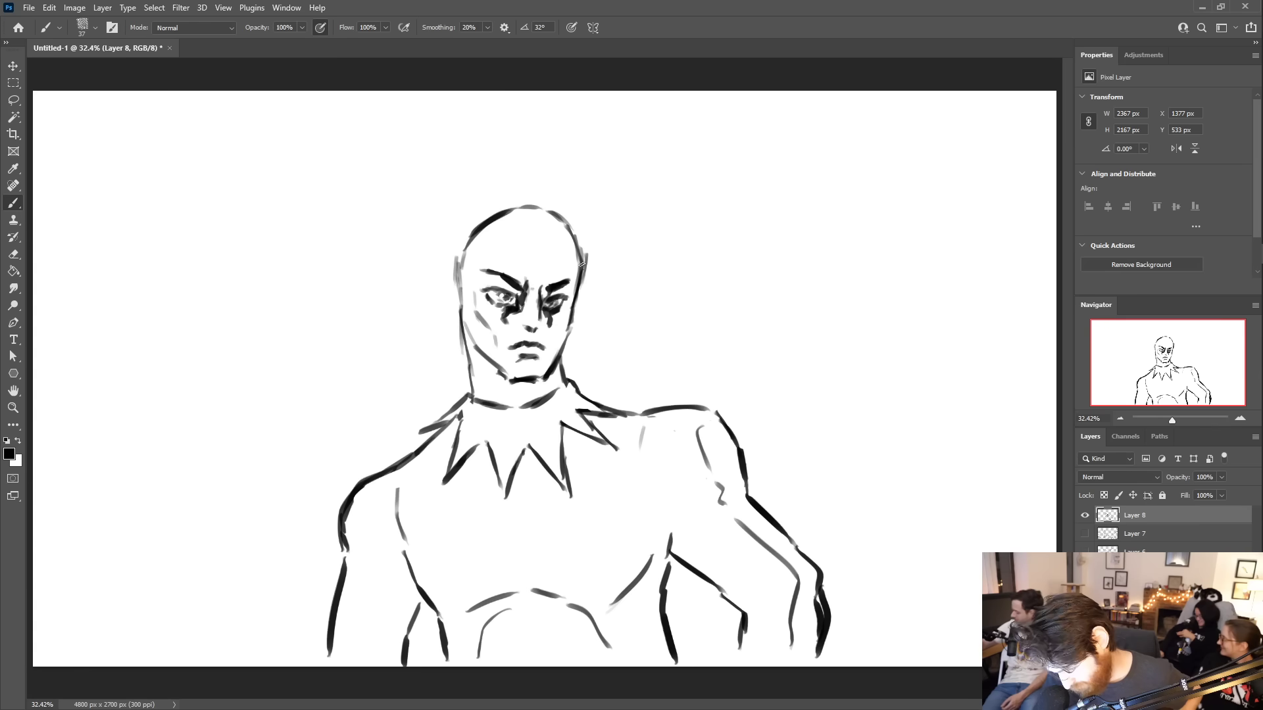
- Draw a close-fitting hood around the head, with hanging side flaps and a V-shaped edge across the brow
drag(453, 261, 453, 337)
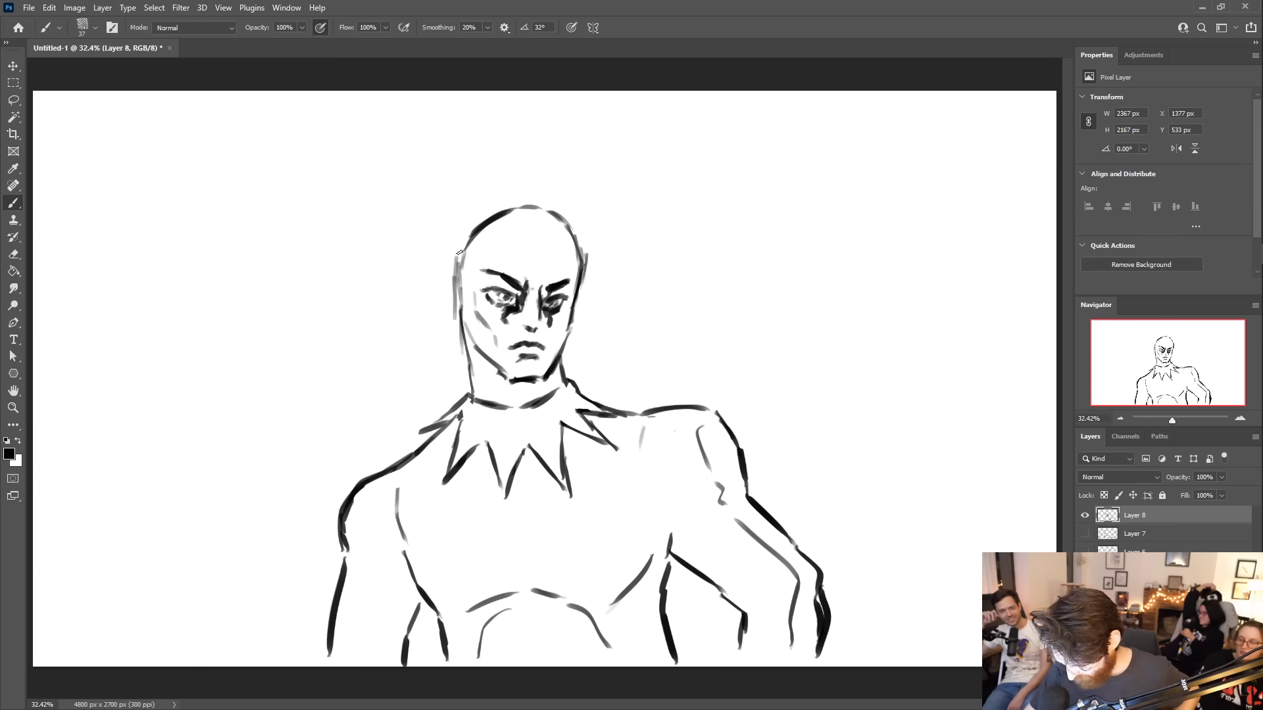
mouse_move(474, 285)
mouse_down()
mouse_move(474, 342)
mouse_move(442, 354)
mouse_move(471, 382)
mouse_move(473, 353)
mouse_up()
drag(585, 283, 580, 327)
mouse_move(582, 303)
mouse_down()
mouse_move(584, 353)
mouse_move(567, 378)
mouse_up()
mouse_move(474, 298)
mouse_down()
mouse_move(484, 257)
mouse_move(537, 279)
mouse_up()
drag(540, 280, 559, 271)
drag(568, 265, 574, 295)
mouse_move(452, 289)
mouse_down()
mouse_move(450, 250)
mouse_move(511, 202)
mouse_up()
- Erase the old skull and jaw outlines overlapping the hood, and redraw the inner edges of both side flaps
key(ctrl+z)
key(ctrl+z)
key(ctrl+z)
key(ctrl+z)
key(ctrl+z)
key(ctrl+z)
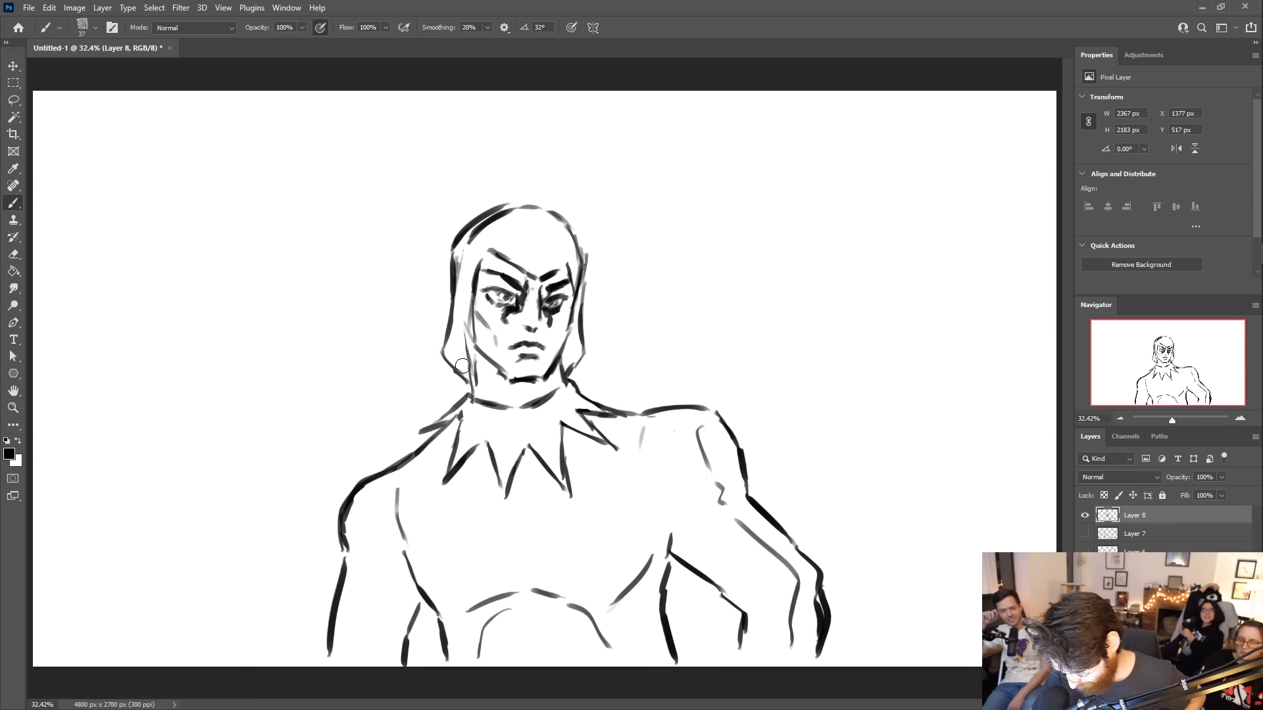
key(ctrl+z)
key(ctrl+z)
key(ctrl+z)
key(ctrl+z)
key(ctrl+z)
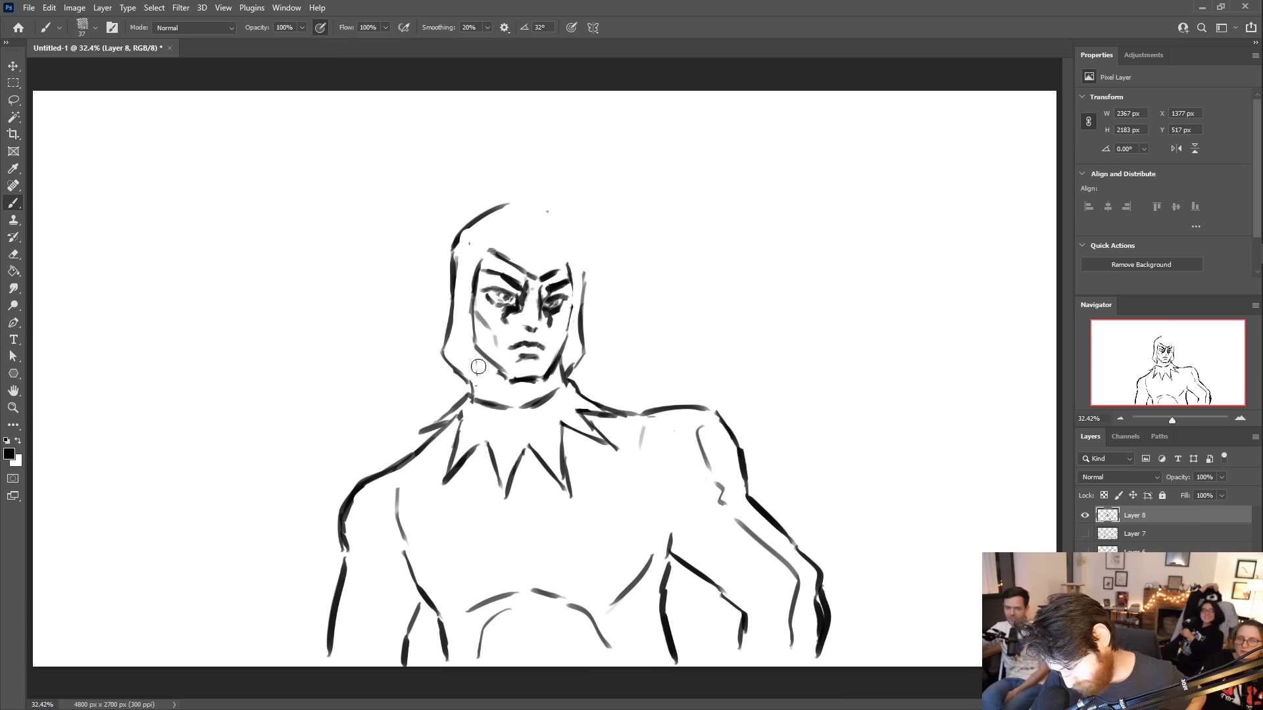
drag(473, 312, 481, 367)
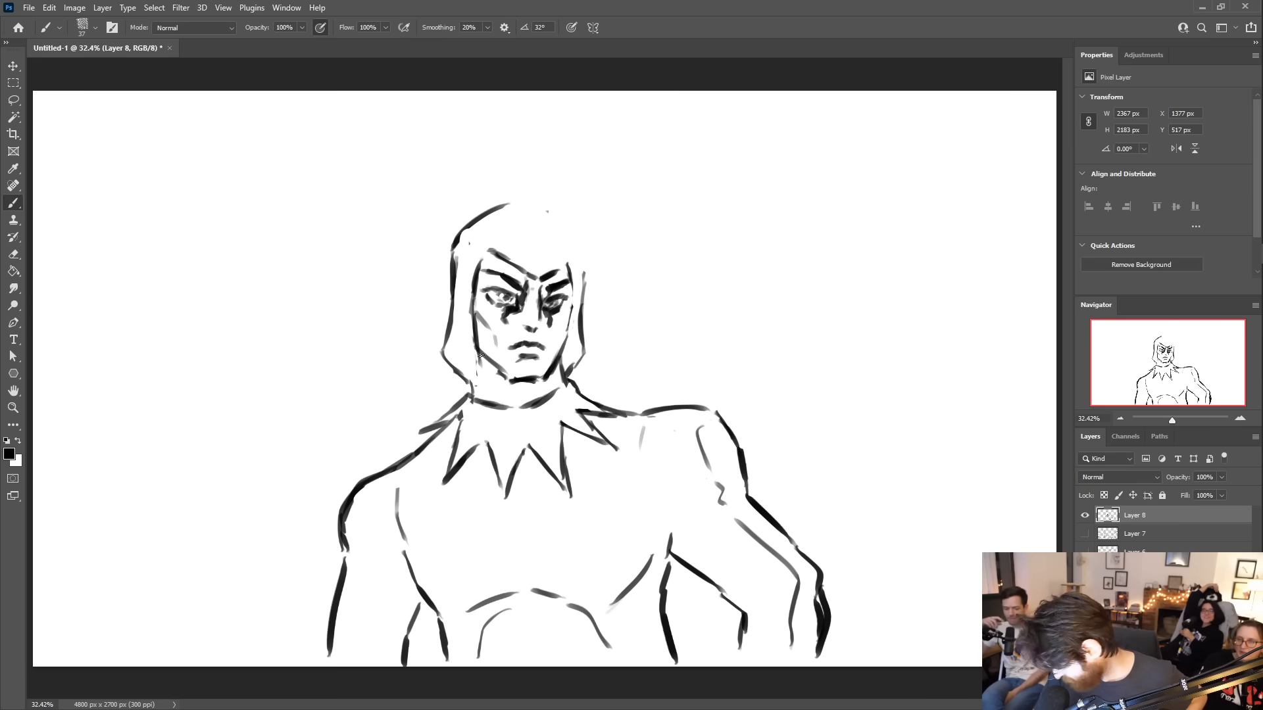
mouse_move(474, 296)
mouse_down()
mouse_move(461, 384)
mouse_move(473, 381)
mouse_up()
drag(574, 314, 570, 377)
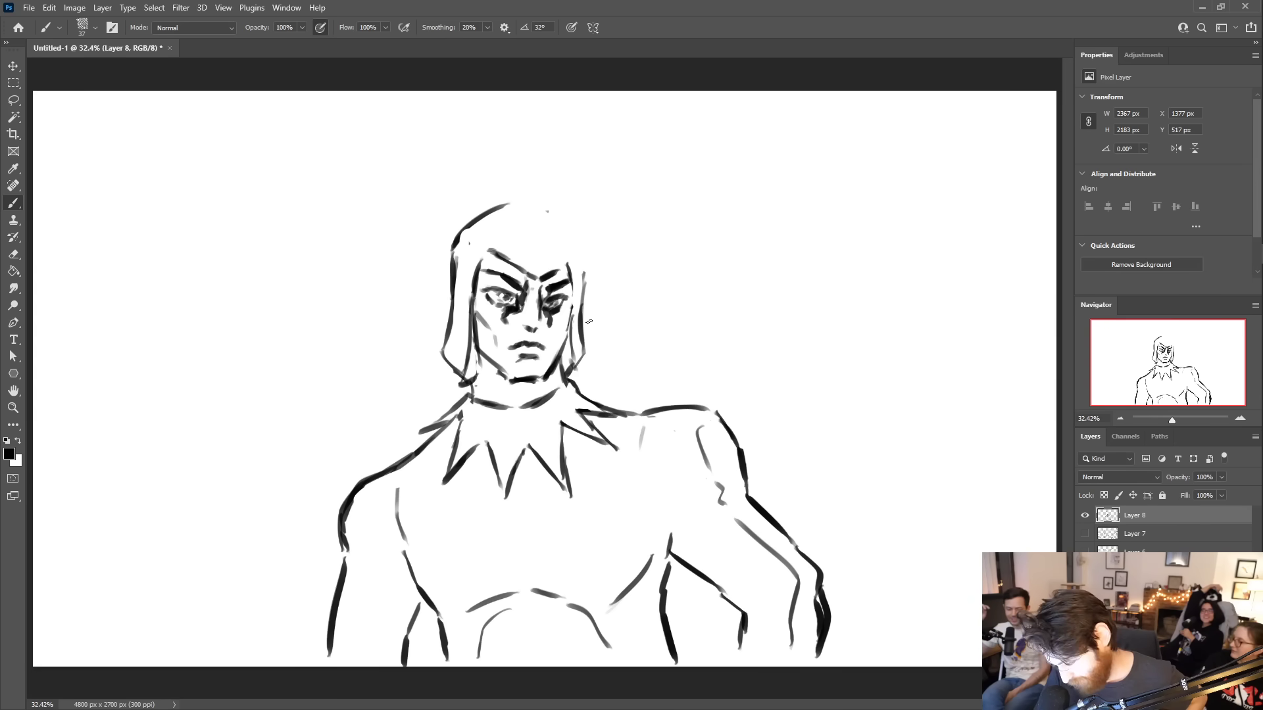
- Draw the hood's crown with a round ear on each side, and reinforce its brow and right edges
mouse_move(465, 235)
mouse_down()
mouse_move(466, 207)
mouse_move(478, 209)
mouse_move(473, 236)
mouse_move(483, 205)
mouse_move(496, 215)
mouse_move(461, 226)
mouse_move(494, 199)
mouse_move(482, 200)
mouse_move(499, 226)
mouse_move(505, 208)
mouse_move(585, 222)
mouse_up()
mouse_move(579, 251)
mouse_down()
mouse_move(584, 219)
mouse_move(560, 222)
mouse_move(583, 260)
mouse_up()
mouse_move(482, 213)
mouse_down()
mouse_move(470, 227)
mouse_move(487, 210)
mouse_move(480, 217)
mouse_up()
mouse_move(567, 219)
mouse_down()
mouse_move(584, 275)
mouse_move(571, 263)
mouse_up()
drag(481, 265, 491, 251)
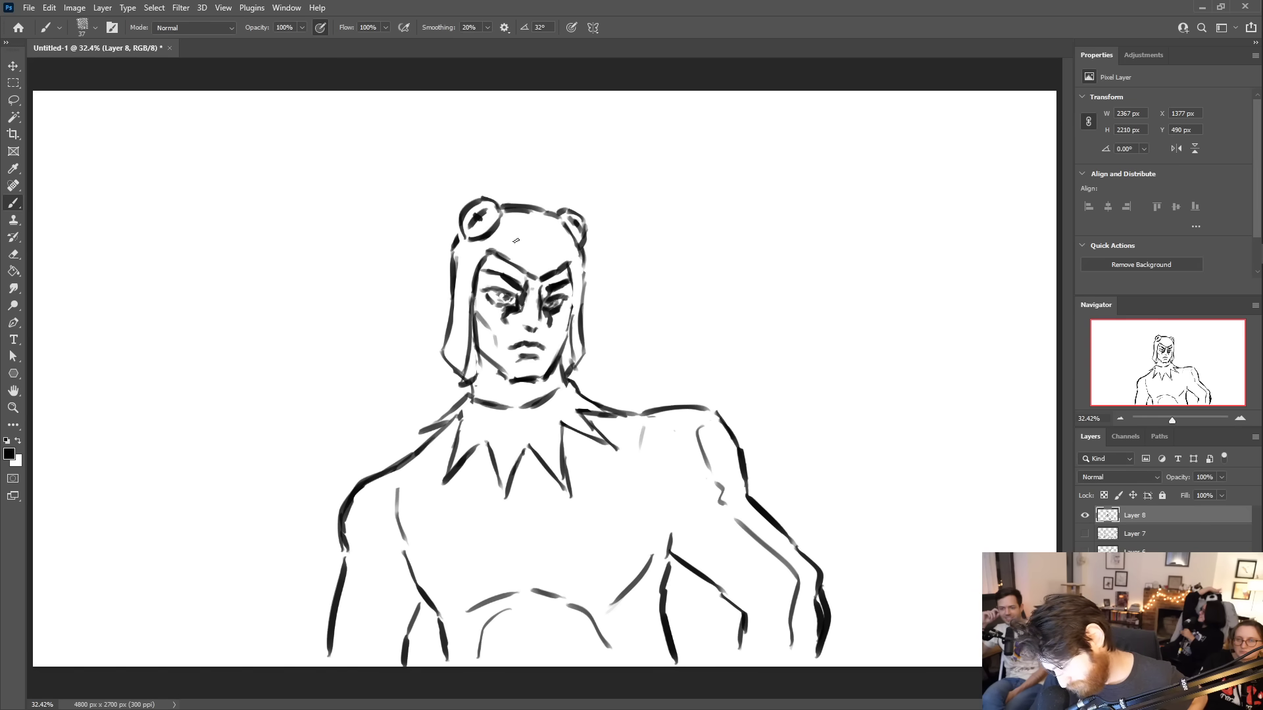
mouse_move(568, 269)
mouse_down()
mouse_move(562, 281)
mouse_move(578, 284)
mouse_up()
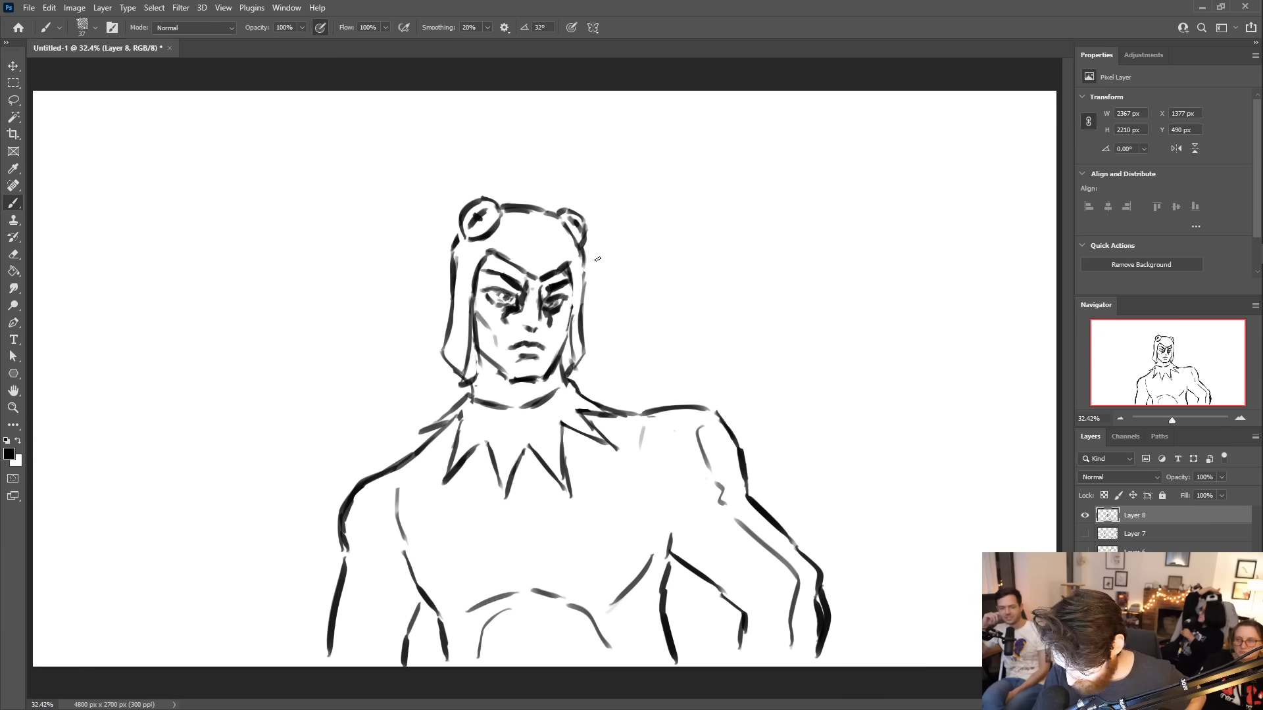
drag(579, 246, 587, 287)
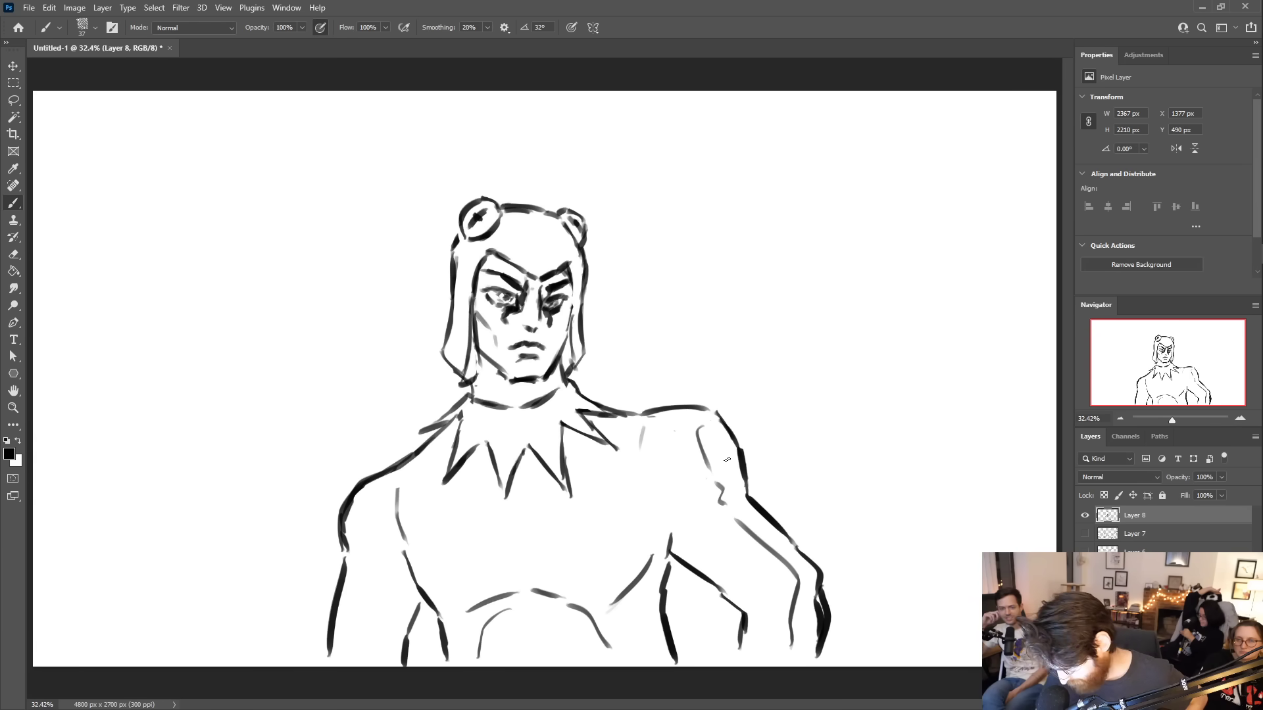
- Sketch curved lower edges for the chest muscles, a line above the right armpit, and an inner contour down the left arm
drag(685, 491, 673, 524)
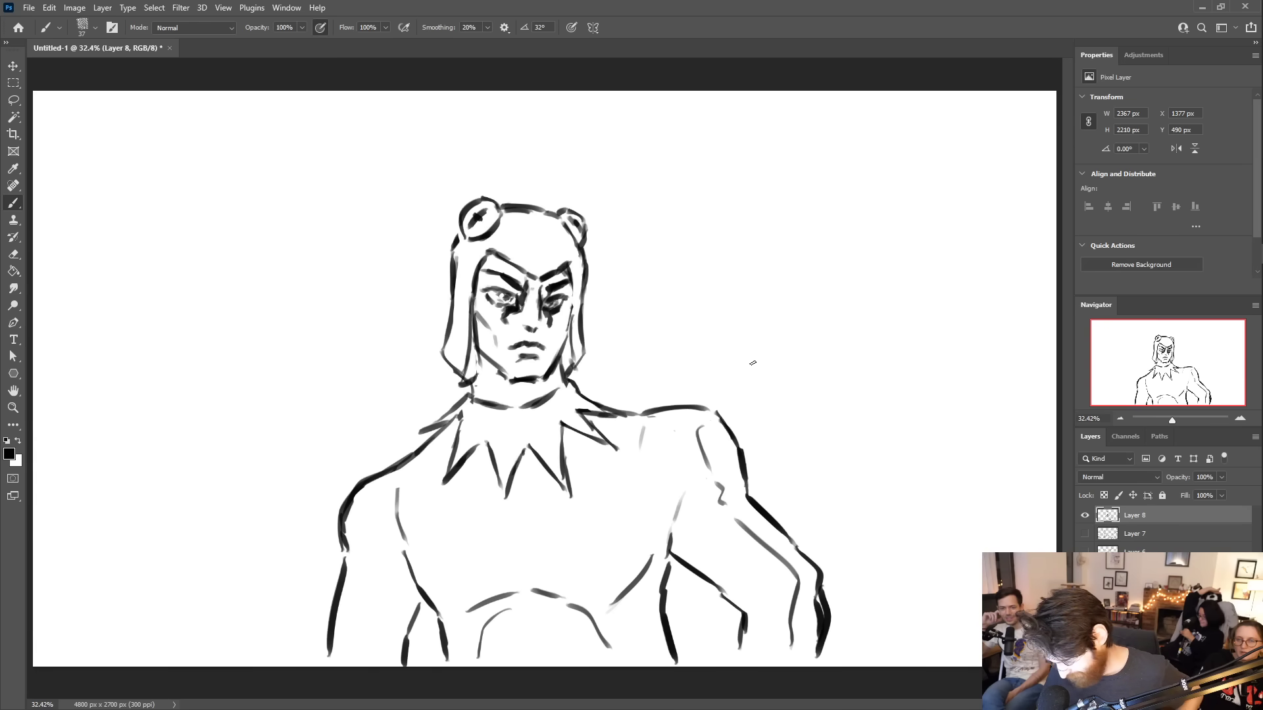
drag(568, 585, 654, 551)
mouse_move(468, 589)
mouse_down()
mouse_move(519, 567)
mouse_move(554, 574)
mouse_up()
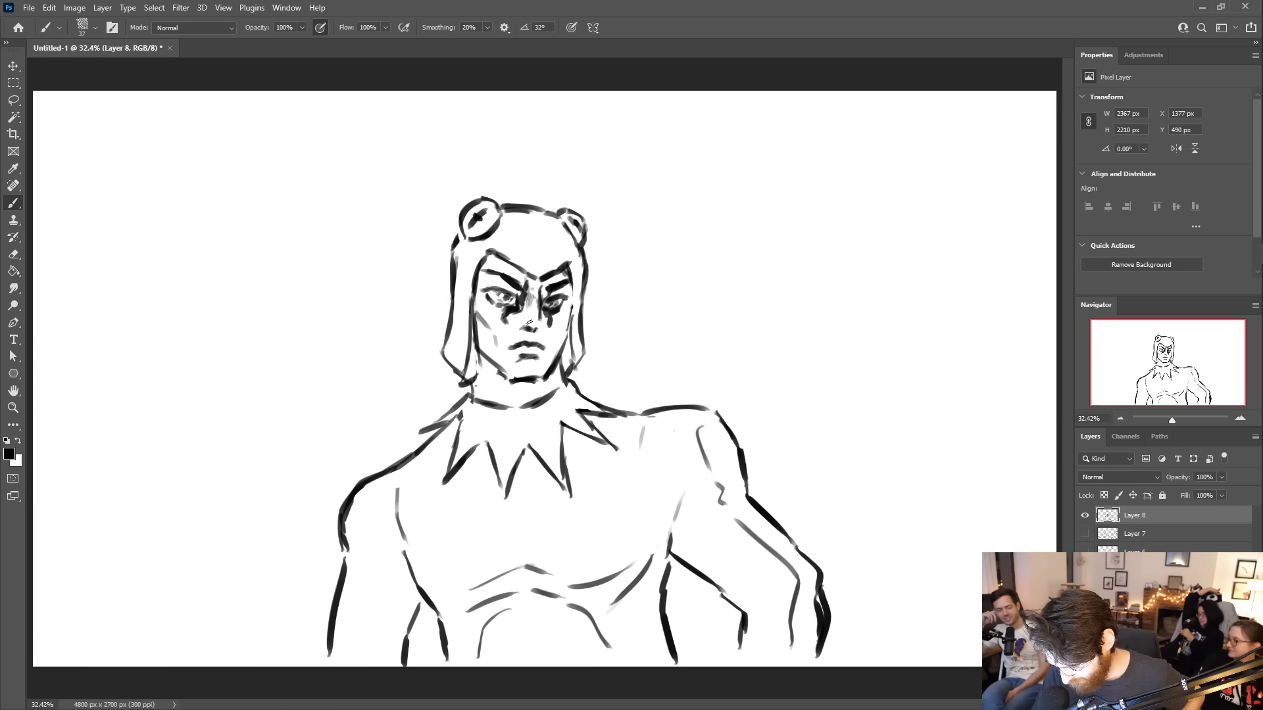
drag(574, 367, 572, 374)
mouse_move(388, 529)
mouse_down()
mouse_move(376, 564)
mouse_move(391, 601)
mouse_move(371, 654)
mouse_up()
mouse_move(385, 566)
mouse_down()
mouse_move(404, 600)
mouse_move(414, 588)
mouse_up()
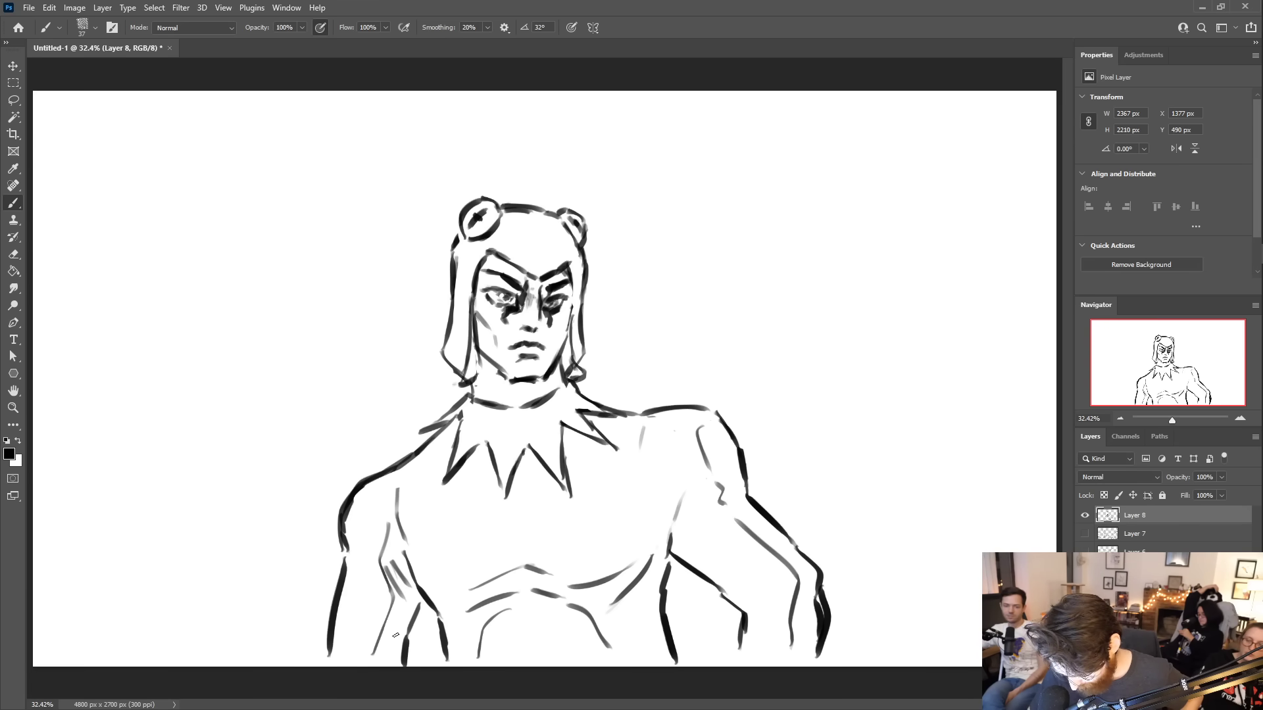
- Strengthen the line at the right armpit and fill the inner side of the left arm with solid black shadow
drag(684, 512, 668, 555)
drag(673, 486, 668, 514)
drag(673, 453, 664, 493)
drag(670, 490, 666, 513)
mouse_move(388, 554)
mouse_down()
mouse_move(396, 600)
mouse_move(393, 576)
mouse_move(409, 579)
mouse_move(395, 544)
mouse_move(408, 595)
mouse_move(375, 656)
mouse_move(397, 678)
mouse_move(387, 635)
mouse_move(403, 571)
mouse_up()
mouse_move(372, 659)
mouse_down()
mouse_move(360, 621)
mouse_move(367, 665)
mouse_move(378, 652)
mouse_move(380, 664)
mouse_up()
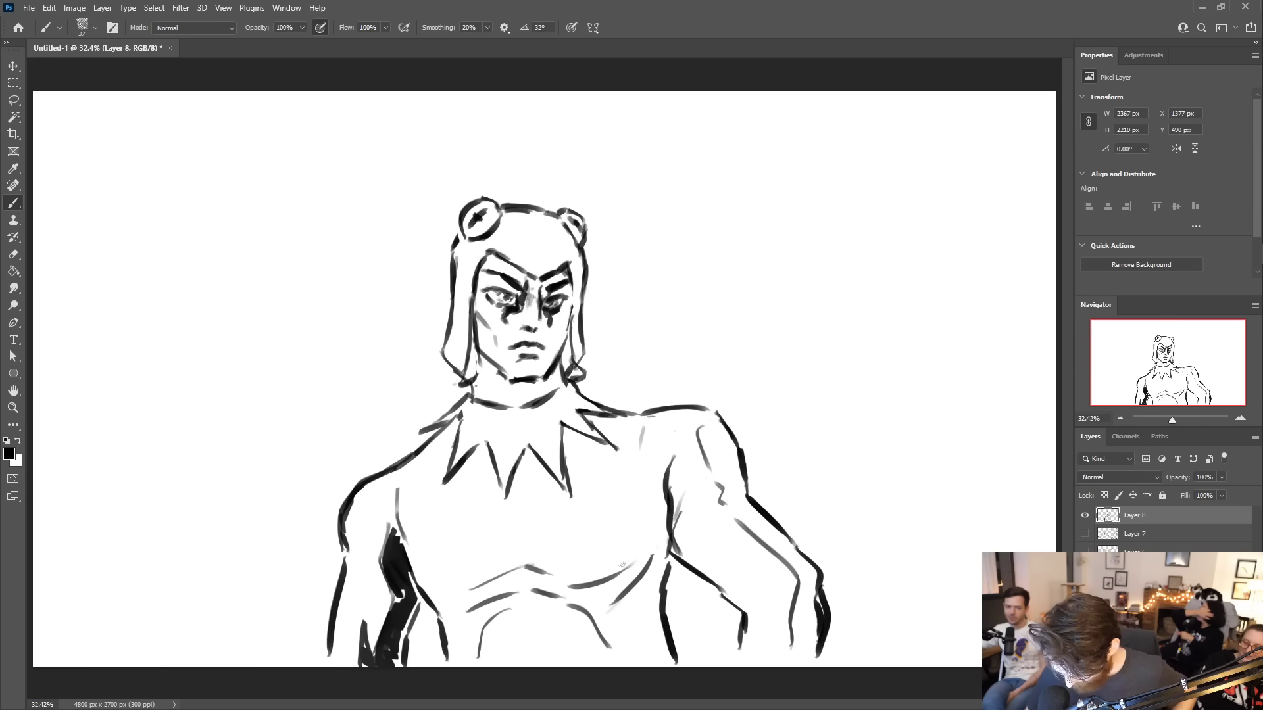
- Fill thick black shadows beneath the chest muscles and down the ribs, and mark the sternum and collarbones
mouse_move(460, 603)
mouse_down()
mouse_move(519, 576)
mouse_move(486, 588)
mouse_move(536, 575)
mouse_move(588, 595)
mouse_move(503, 574)
mouse_move(580, 593)
mouse_move(624, 576)
mouse_move(592, 596)
mouse_move(635, 578)
mouse_move(666, 503)
mouse_move(664, 558)
mouse_move(666, 472)
mouse_move(660, 546)
mouse_up()
mouse_move(489, 576)
mouse_down()
mouse_move(429, 567)
mouse_move(448, 634)
mouse_move(480, 651)
mouse_move(487, 618)
mouse_up()
drag(611, 611, 643, 648)
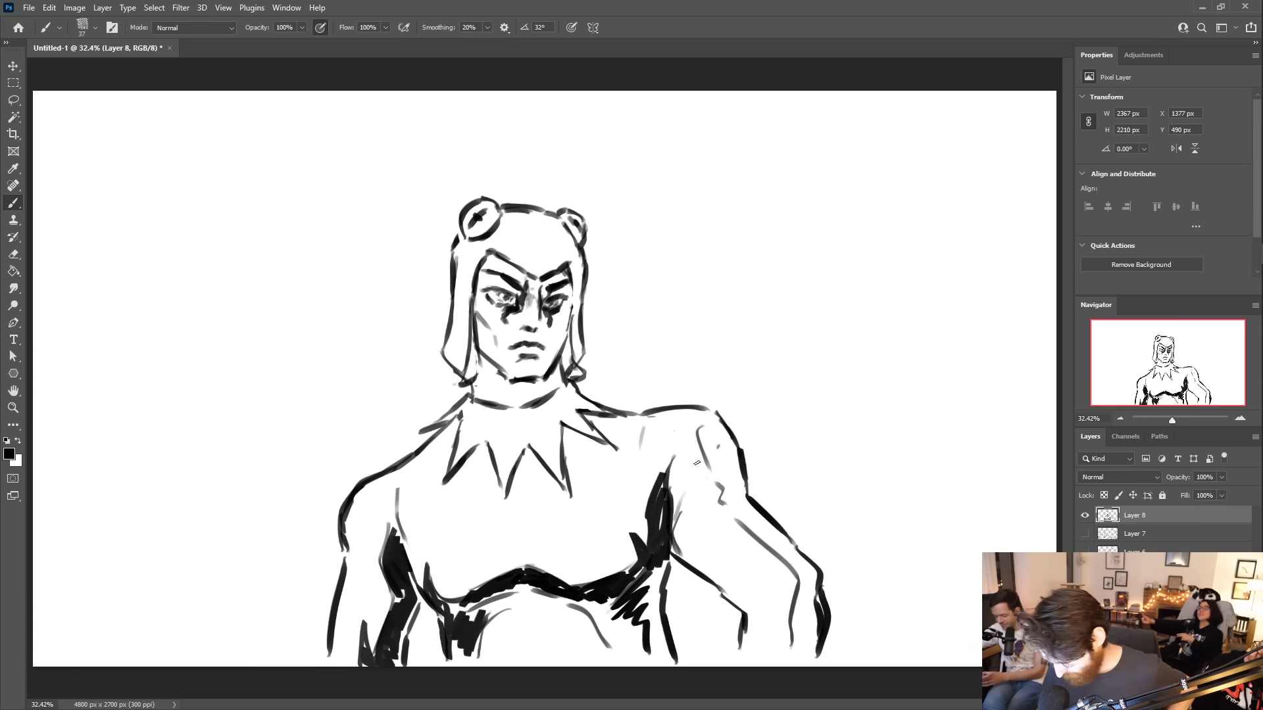
mouse_move(521, 485)
mouse_down()
mouse_move(525, 523)
mouse_move(532, 474)
mouse_move(554, 459)
mouse_move(607, 460)
mouse_up()
drag(464, 474, 484, 472)
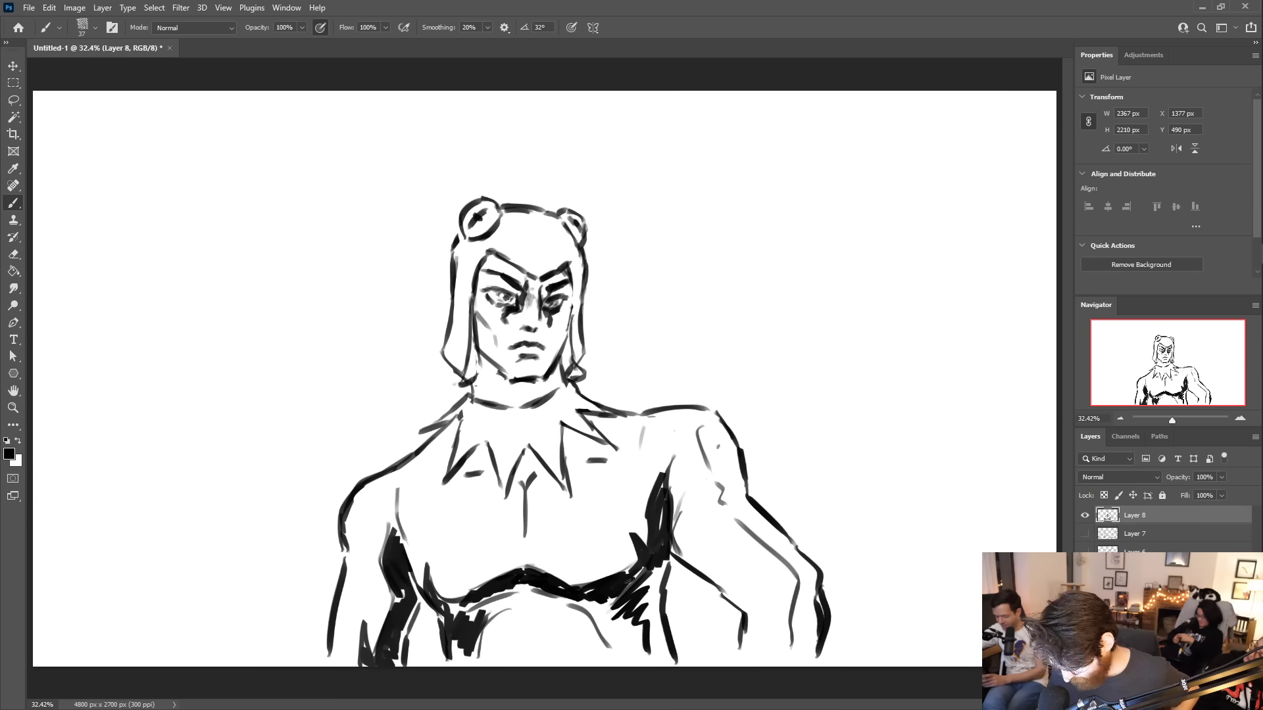
- Erase the old rib arches, trim the side shadows, and redraw a lower, thicker arch across the abdomen
mouse_move(628, 581)
mouse_down()
mouse_move(637, 604)
mouse_move(611, 634)
mouse_up()
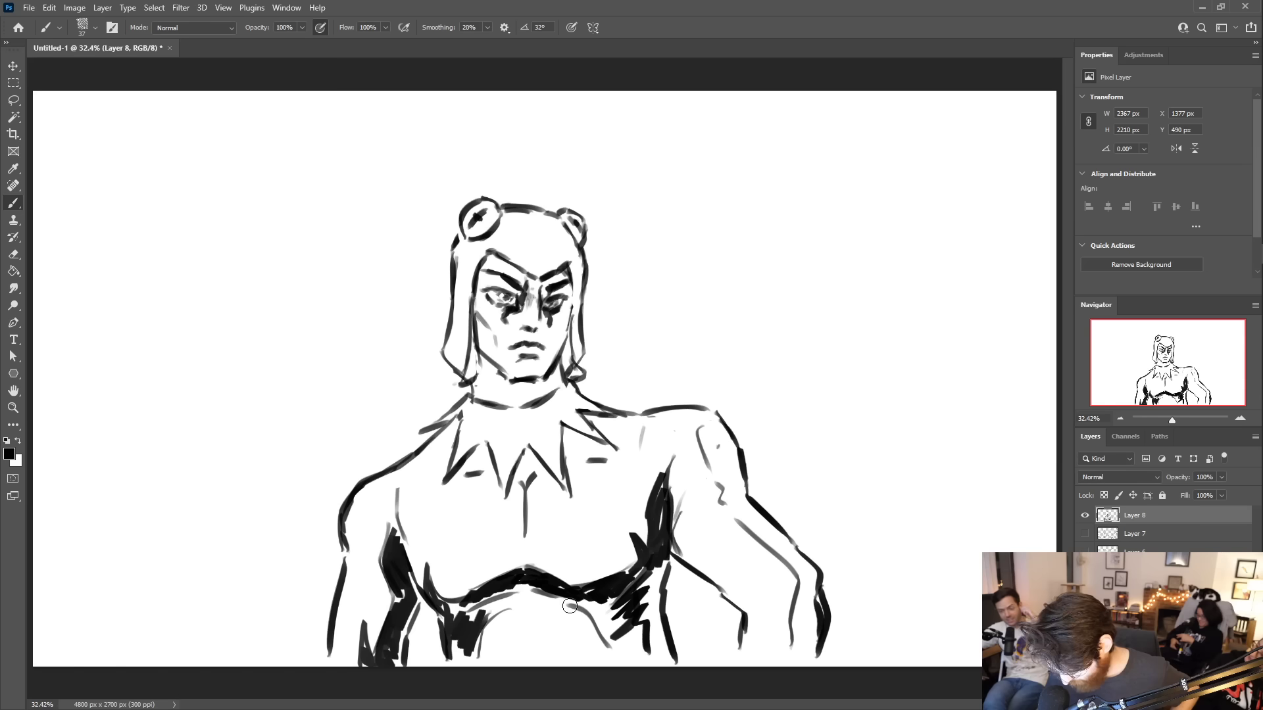
drag(645, 622, 643, 648)
mouse_move(497, 614)
mouse_down()
mouse_move(479, 637)
mouse_move(491, 650)
mouse_move(524, 627)
mouse_move(604, 643)
mouse_move(625, 635)
mouse_up()
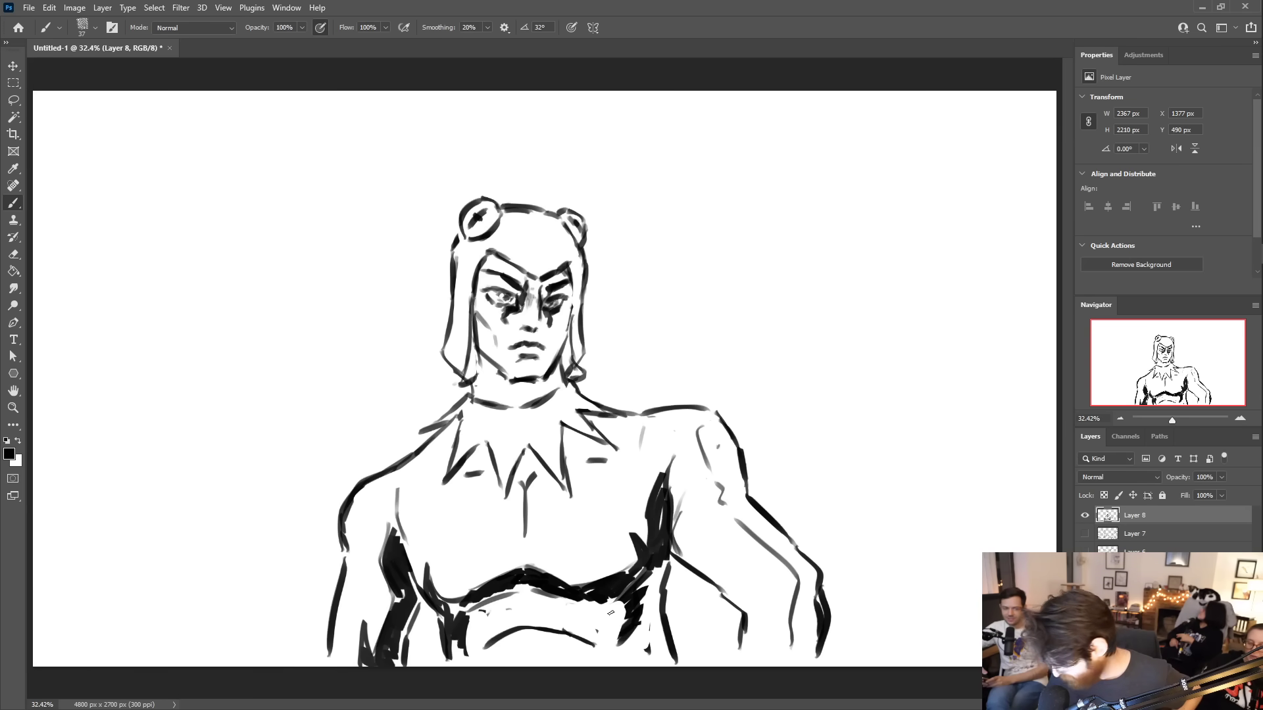
mouse_move(531, 636)
mouse_down()
mouse_move(558, 642)
mouse_move(516, 635)
mouse_move(614, 653)
mouse_up()
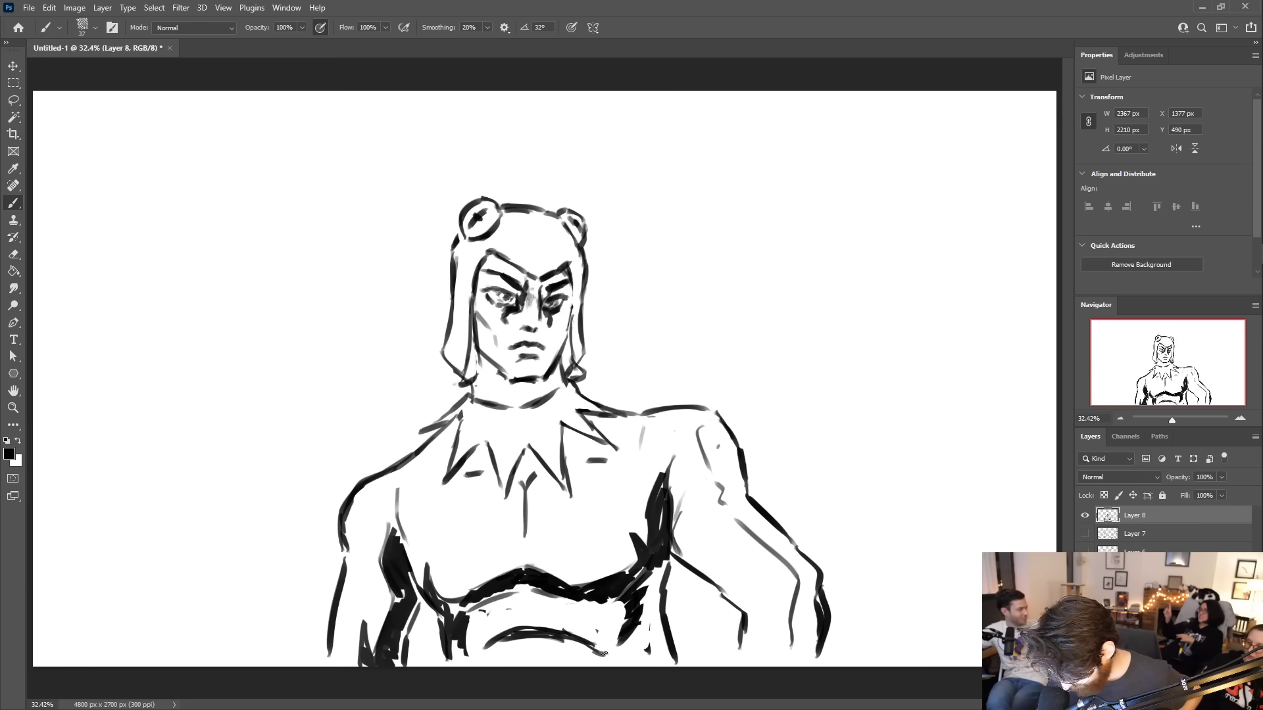
drag(497, 641, 484, 656)
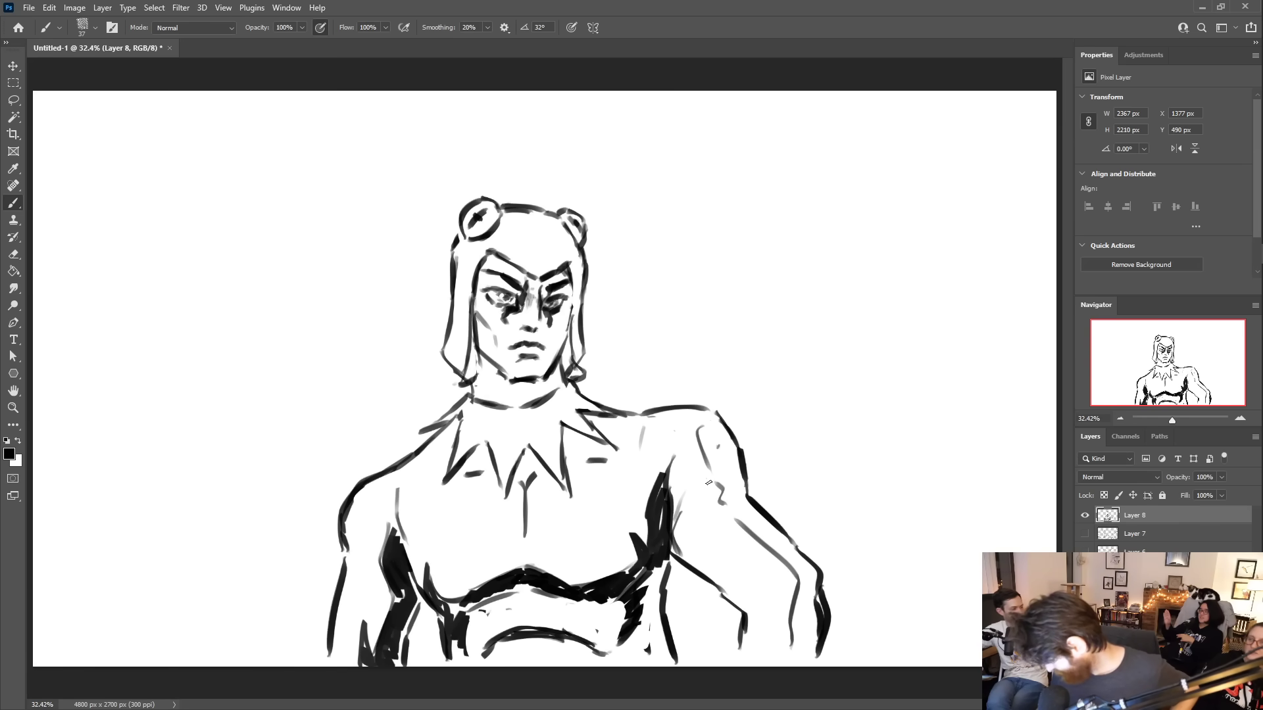
- Thicken the sternum and collarbone strokes, and erase and redraw the collar's front spikes shorter
mouse_move(518, 498)
mouse_down()
mouse_move(521, 537)
mouse_move(522, 480)
mouse_up()
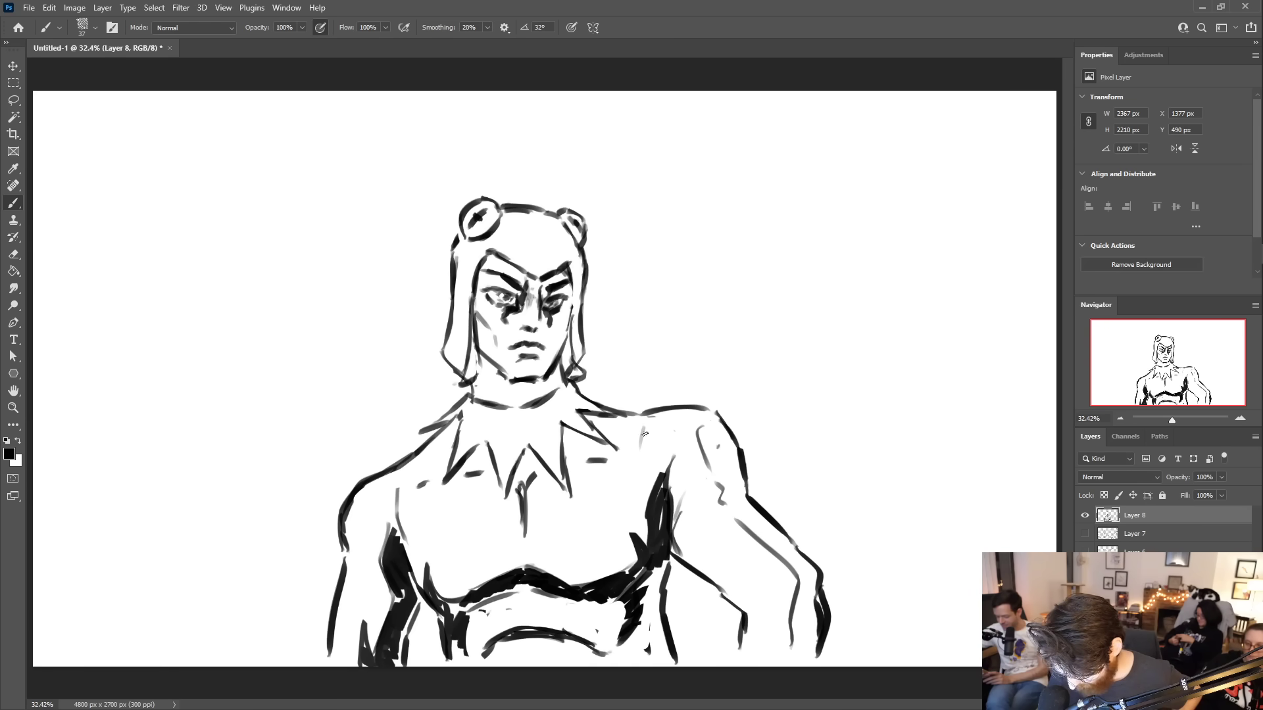
drag(598, 459, 574, 460)
mouse_move(495, 474)
mouse_down()
mouse_move(499, 499)
mouse_move(551, 455)
mouse_move(568, 492)
mouse_up()
mouse_move(476, 447)
mouse_down()
mouse_move(452, 474)
mouse_move(460, 447)
mouse_move(444, 432)
mouse_move(414, 457)
mouse_move(457, 440)
mouse_move(441, 477)
mouse_move(487, 443)
mouse_move(489, 485)
mouse_up()
mouse_move(517, 442)
mouse_down()
mouse_move(497, 472)
mouse_move(508, 460)
mouse_move(567, 488)
mouse_up()
mouse_move(561, 444)
mouse_down()
mouse_move(509, 472)
mouse_move(521, 490)
mouse_move(562, 461)
mouse_move(542, 470)
mouse_move(552, 464)
mouse_move(592, 461)
mouse_move(564, 463)
mouse_up()
drag(472, 476, 520, 449)
mouse_move(508, 450)
mouse_down()
mouse_move(491, 478)
mouse_move(565, 448)
mouse_move(567, 481)
mouse_up()
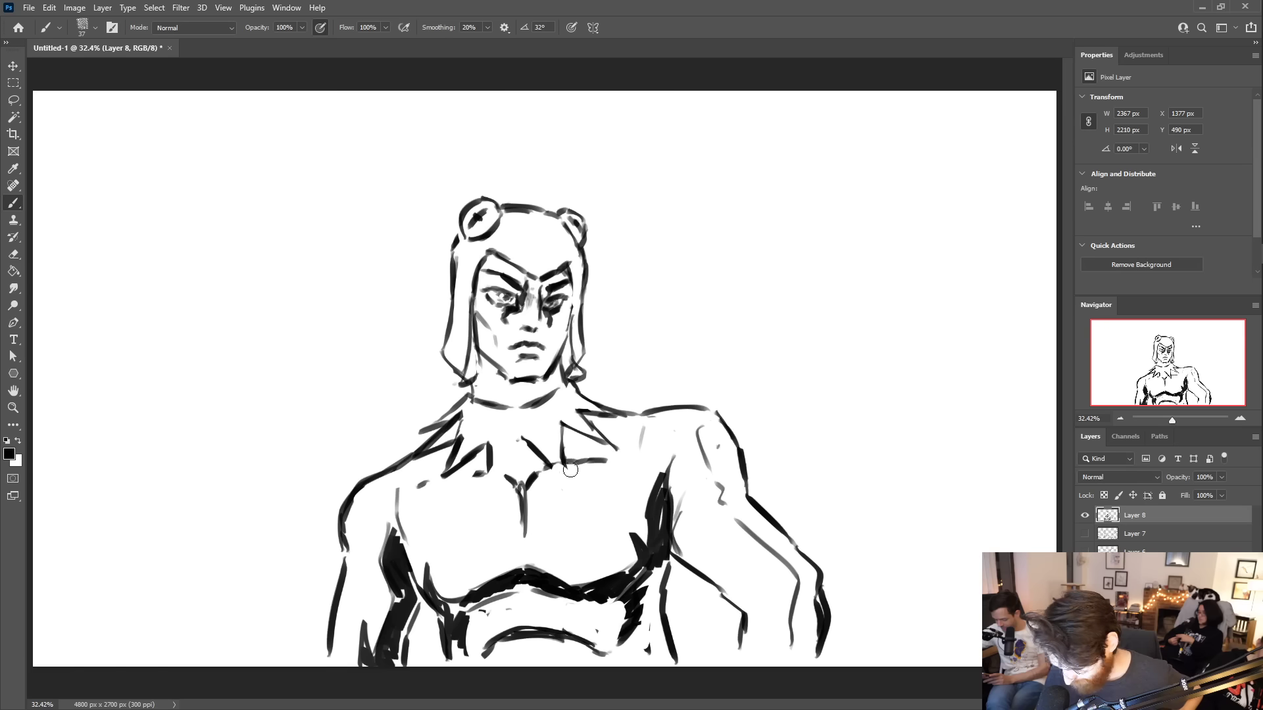
mouse_move(522, 439)
mouse_down()
mouse_move(491, 496)
mouse_move(487, 471)
mouse_up()
mouse_move(559, 491)
mouse_down()
mouse_move(567, 468)
mouse_move(511, 470)
mouse_move(522, 441)
mouse_move(511, 460)
mouse_up()
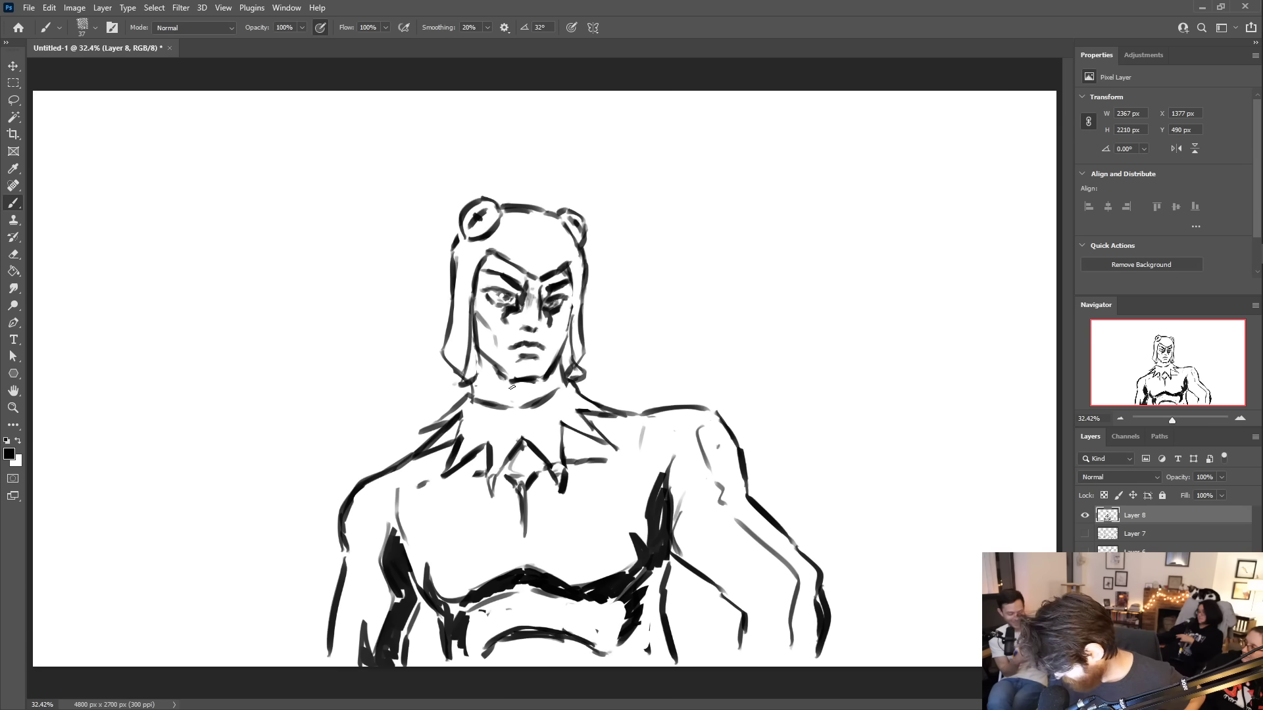
- Fill a dark shadow under the chin and refine the eyebrows, left eye, nose and lips with darker strokes
mouse_move(514, 389)
mouse_down()
mouse_move(525, 398)
mouse_move(536, 381)
mouse_move(528, 403)
mouse_up()
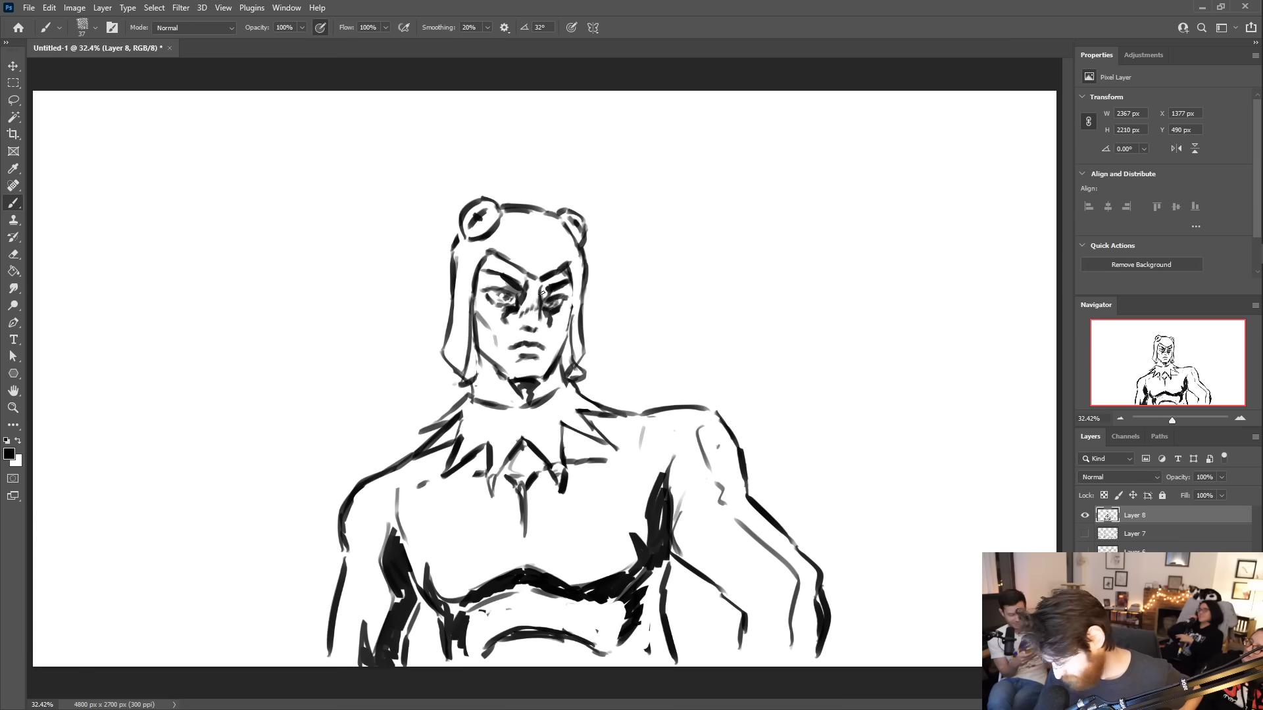
drag(507, 279, 523, 289)
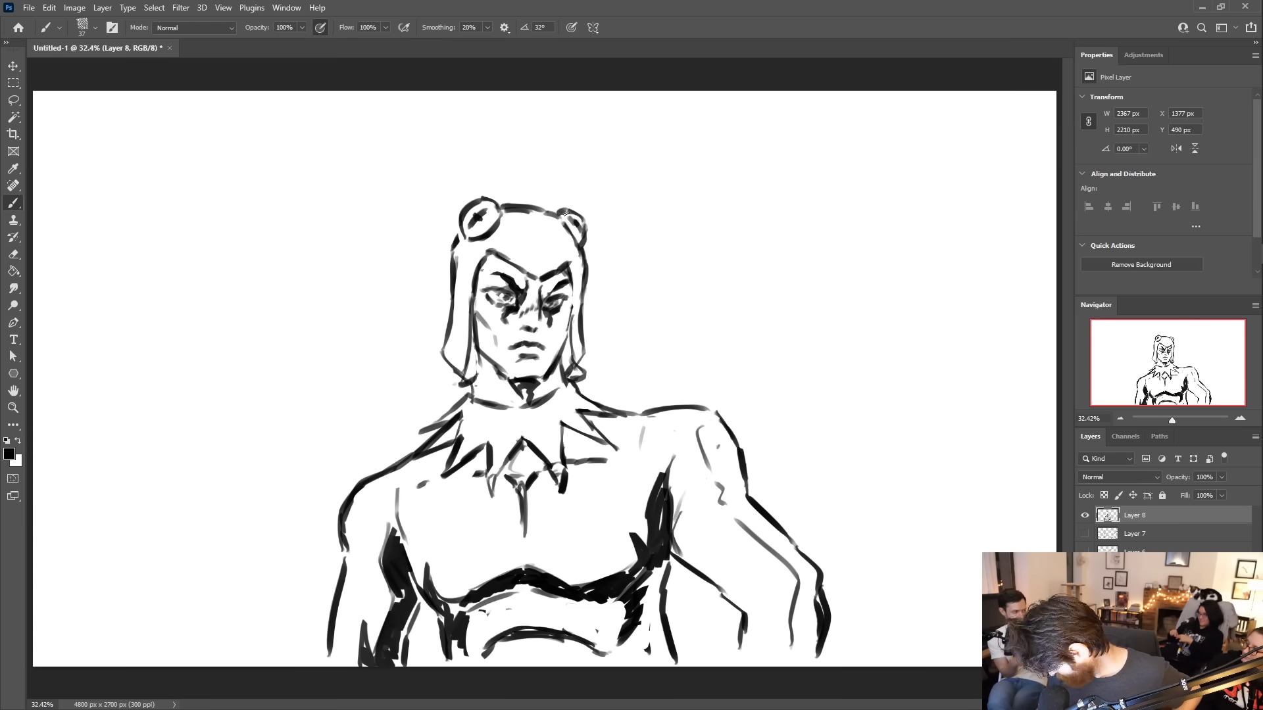
drag(554, 290, 560, 281)
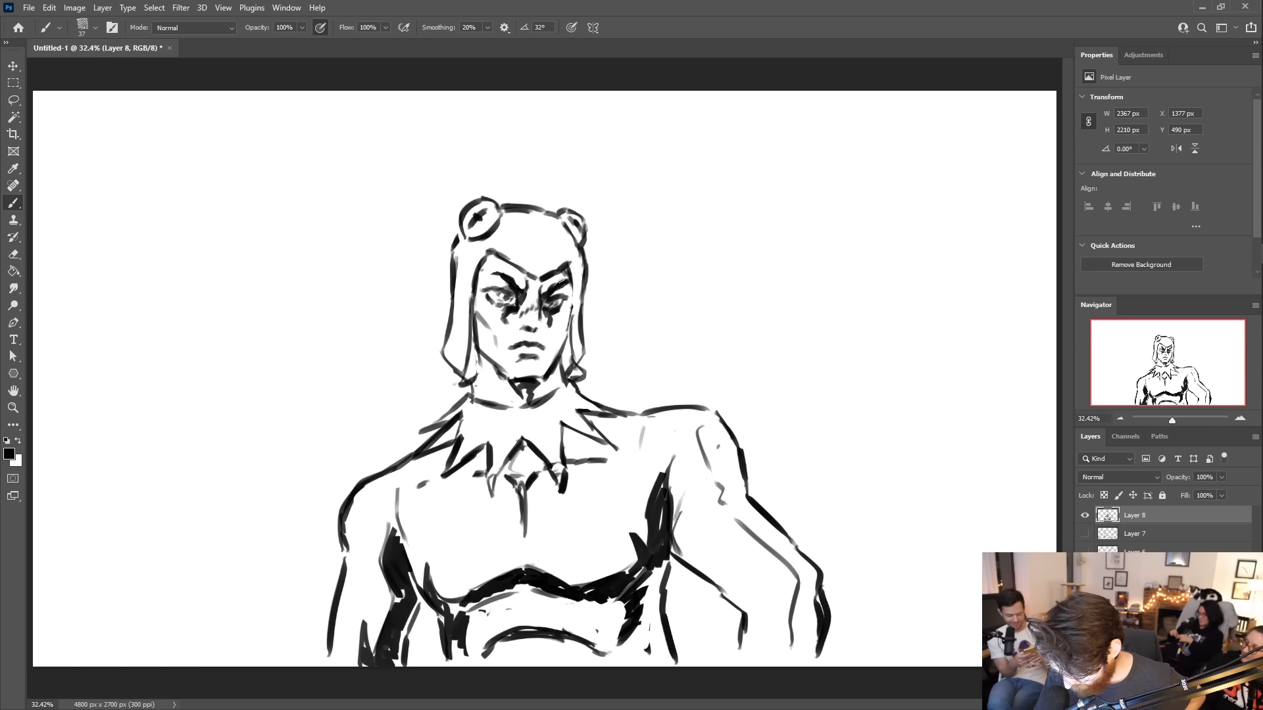
drag(483, 271, 502, 273)
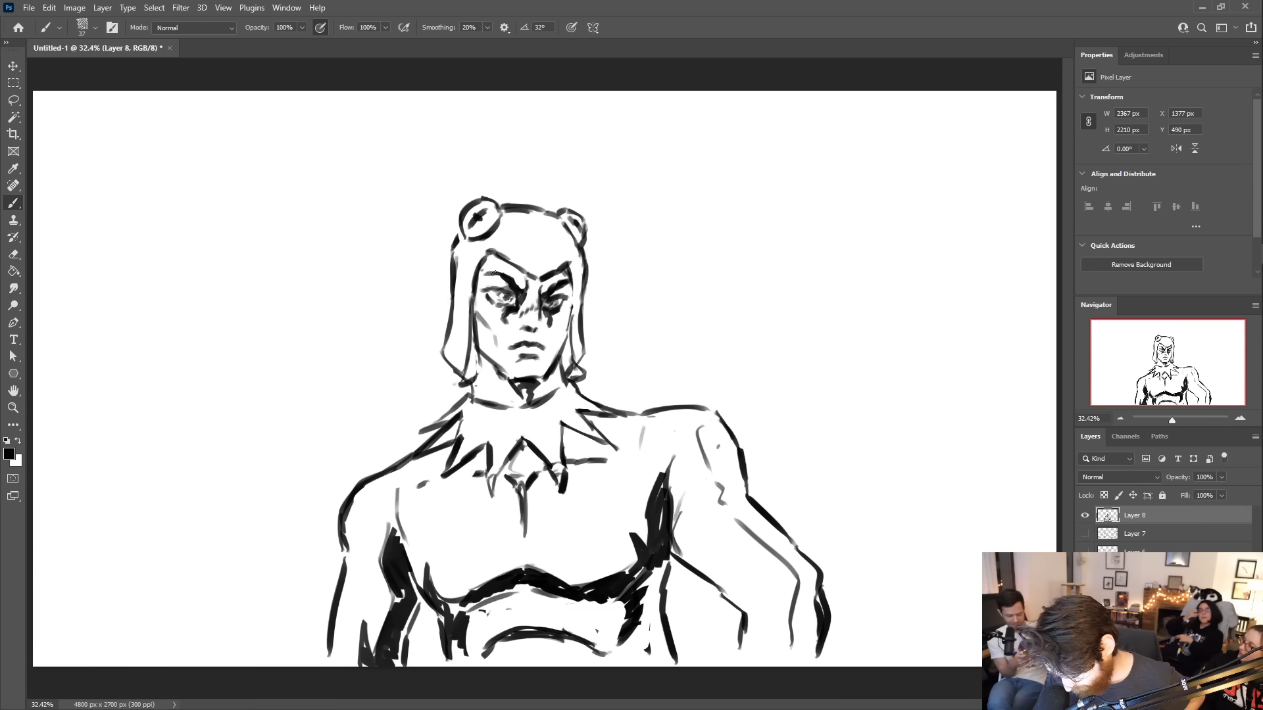
drag(492, 302, 519, 305)
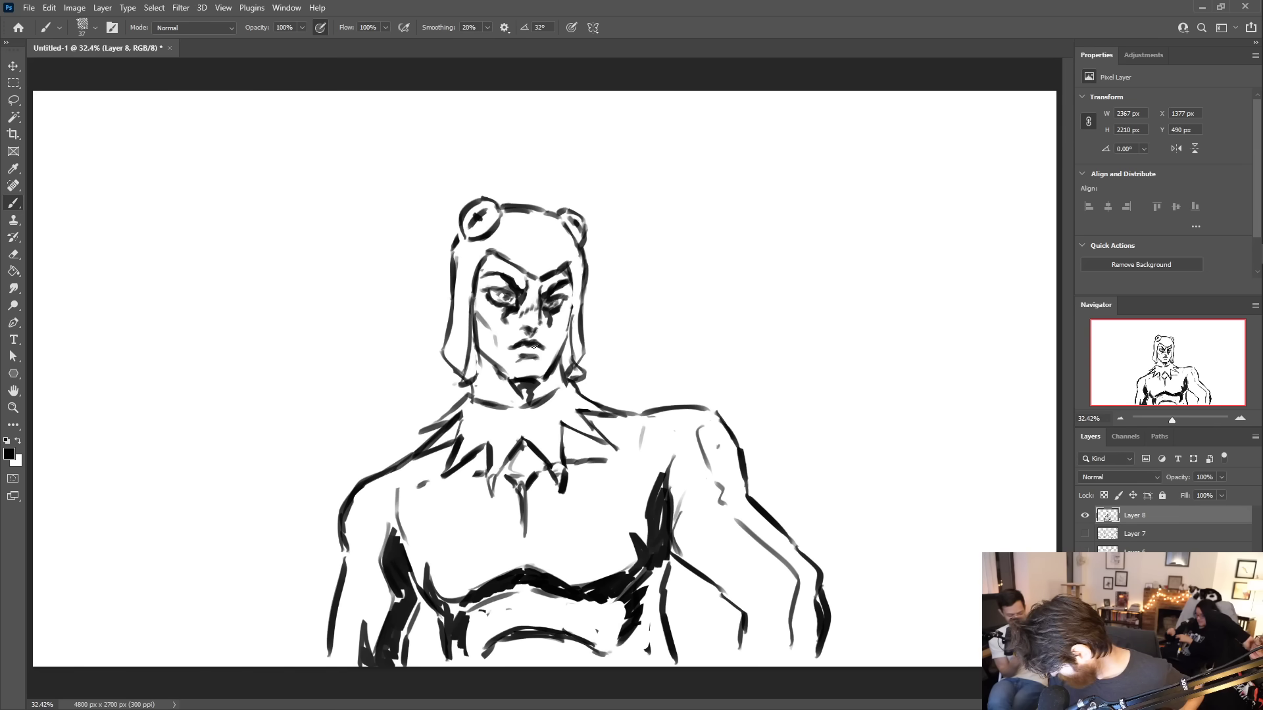
drag(519, 359, 536, 357)
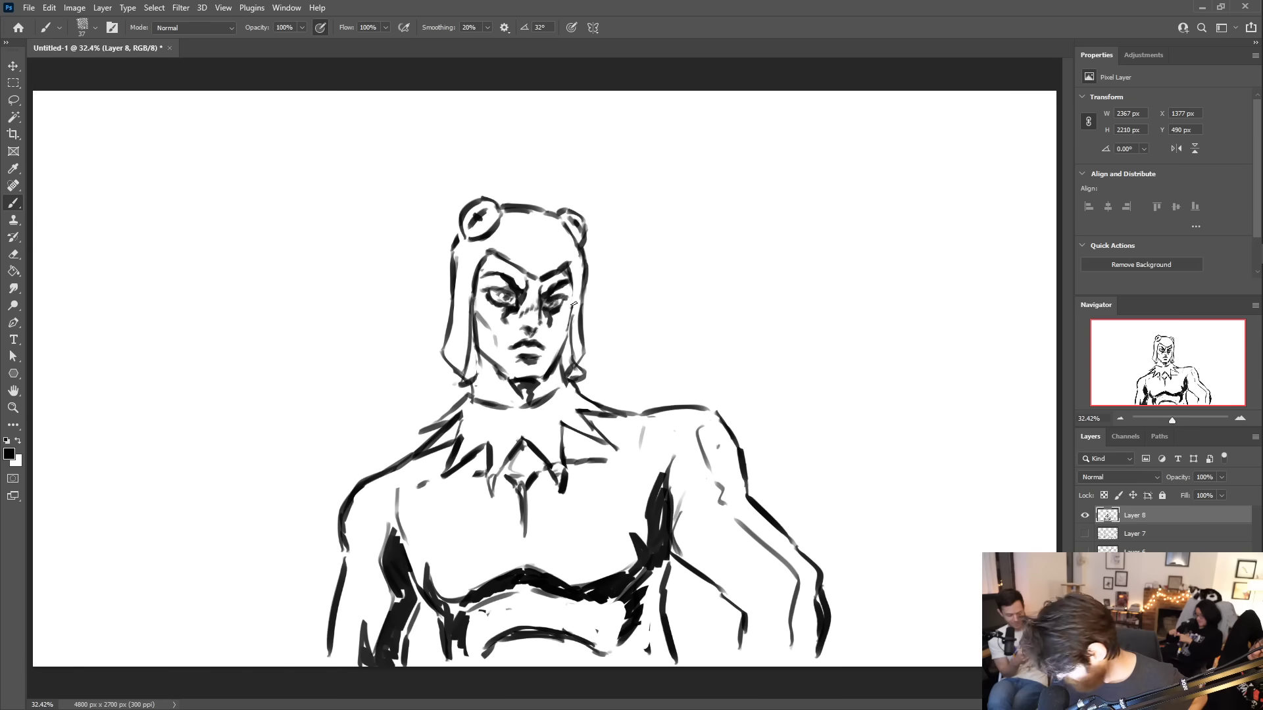
- Shade the right side of the face and hood in gray, and fill black shadows along the right arm and side
mouse_move(537, 332)
mouse_down()
mouse_move(568, 300)
mouse_move(548, 280)
mouse_move(563, 295)
mouse_move(560, 355)
mouse_move(550, 344)
mouse_move(536, 393)
mouse_move(556, 376)
mouse_up()
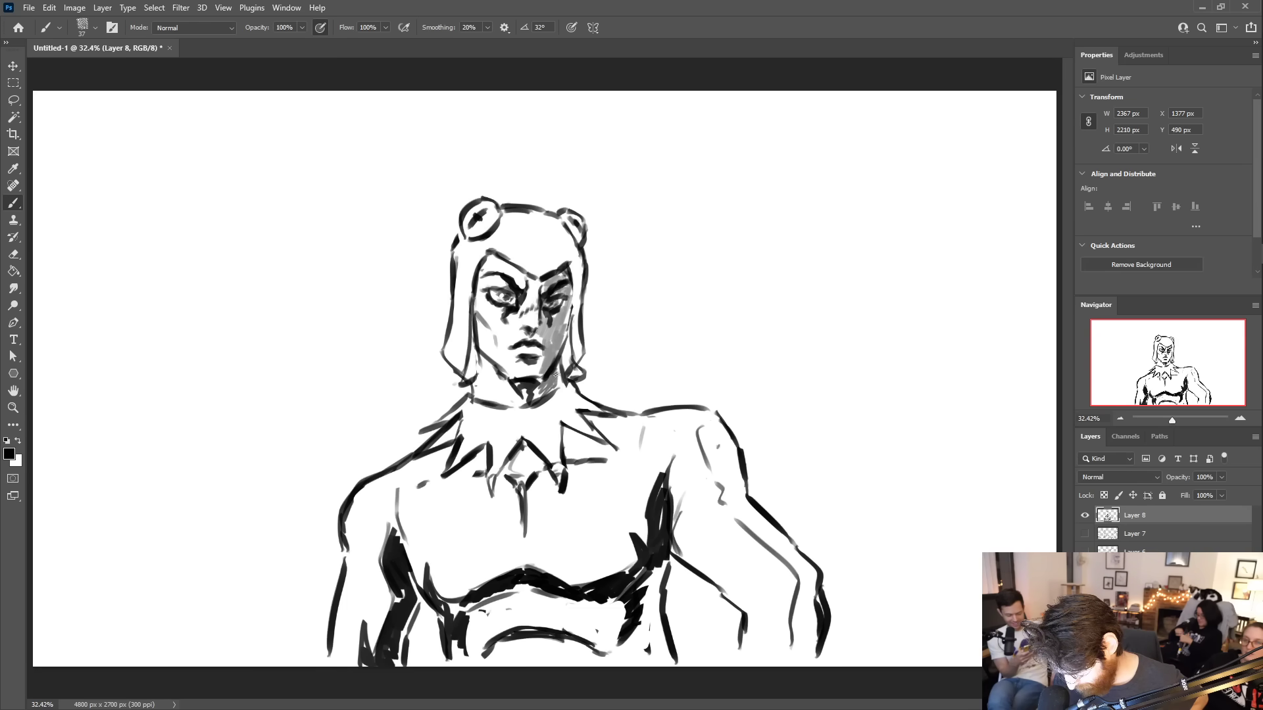
mouse_move(552, 220)
mouse_down()
mouse_move(576, 300)
mouse_move(573, 258)
mouse_move(559, 259)
mouse_move(559, 232)
mouse_move(575, 277)
mouse_move(578, 362)
mouse_move(580, 276)
mouse_move(564, 289)
mouse_move(571, 306)
mouse_move(564, 265)
mouse_up()
drag(571, 310, 560, 359)
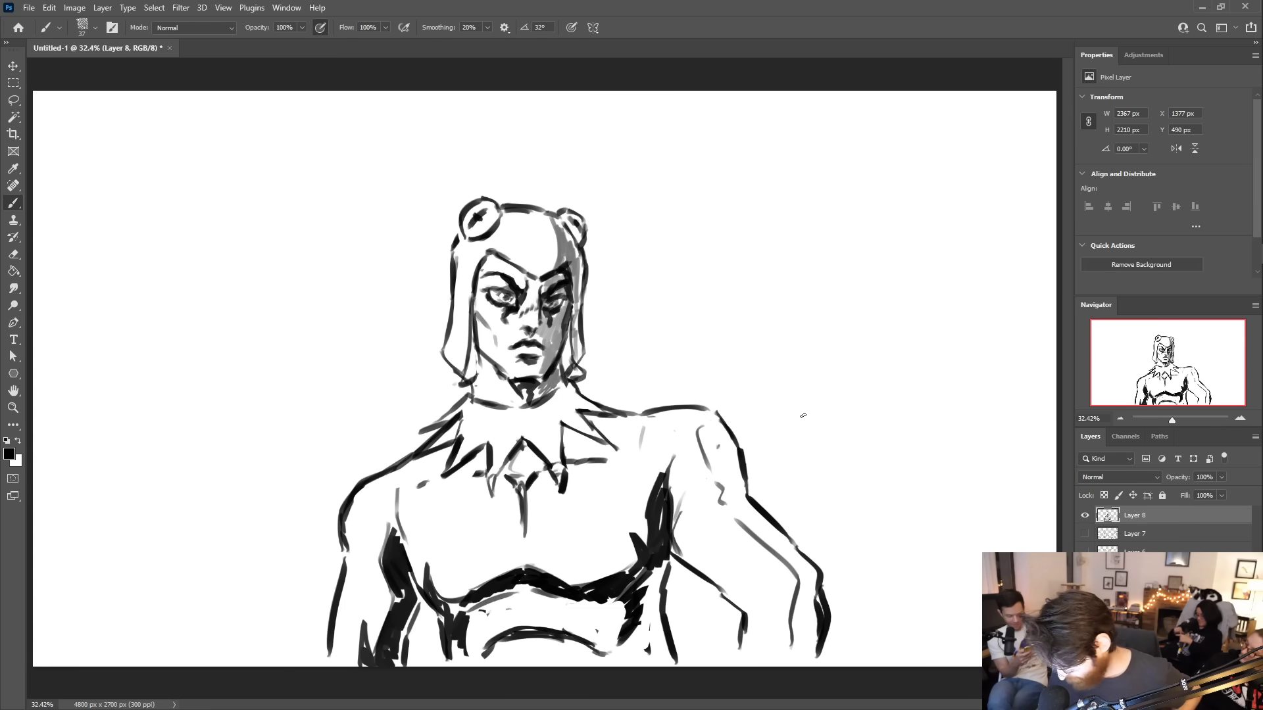
mouse_move(735, 469)
mouse_down()
mouse_move(727, 511)
mouse_move(731, 448)
mouse_move(738, 509)
mouse_move(738, 487)
mouse_move(804, 575)
mouse_move(799, 655)
mouse_up()
mouse_move(678, 562)
mouse_down()
mouse_move(651, 582)
mouse_move(681, 564)
mouse_move(654, 605)
mouse_move(669, 665)
mouse_up()
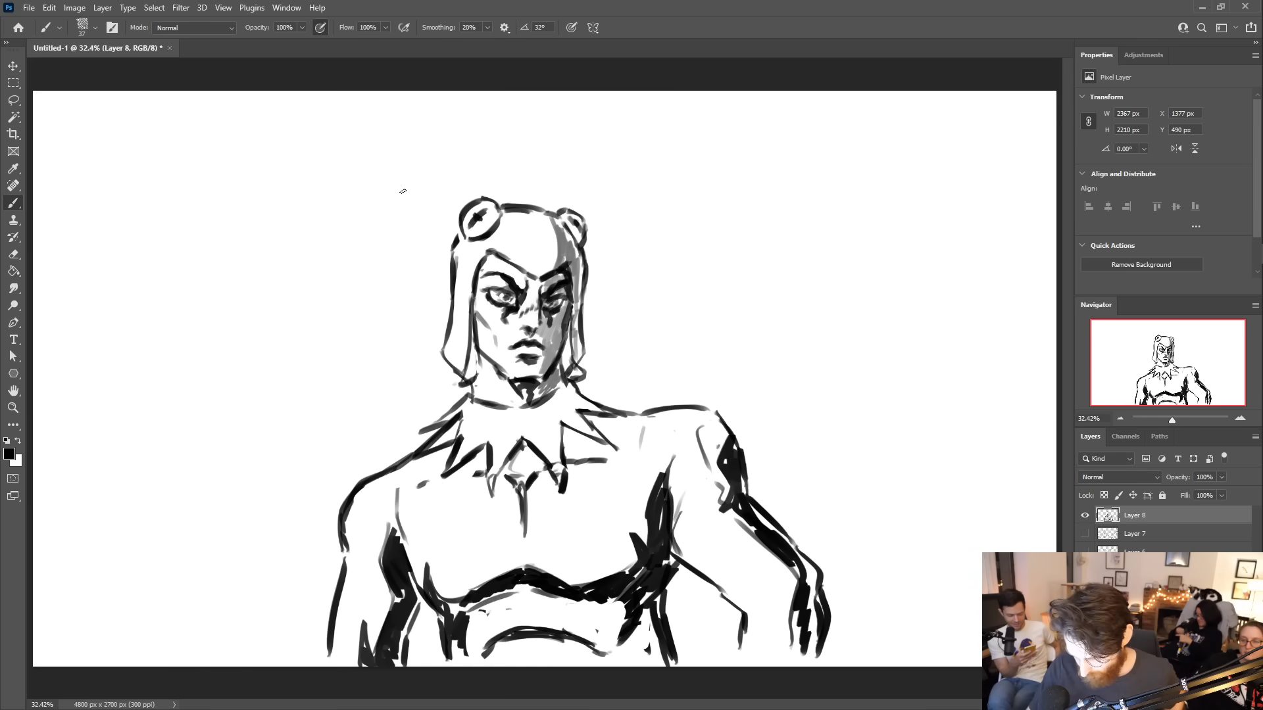
- Move the finished figure to the left half of the canvas, at X 581 px and Y 517 px, and return to the Brush tool
key(v)
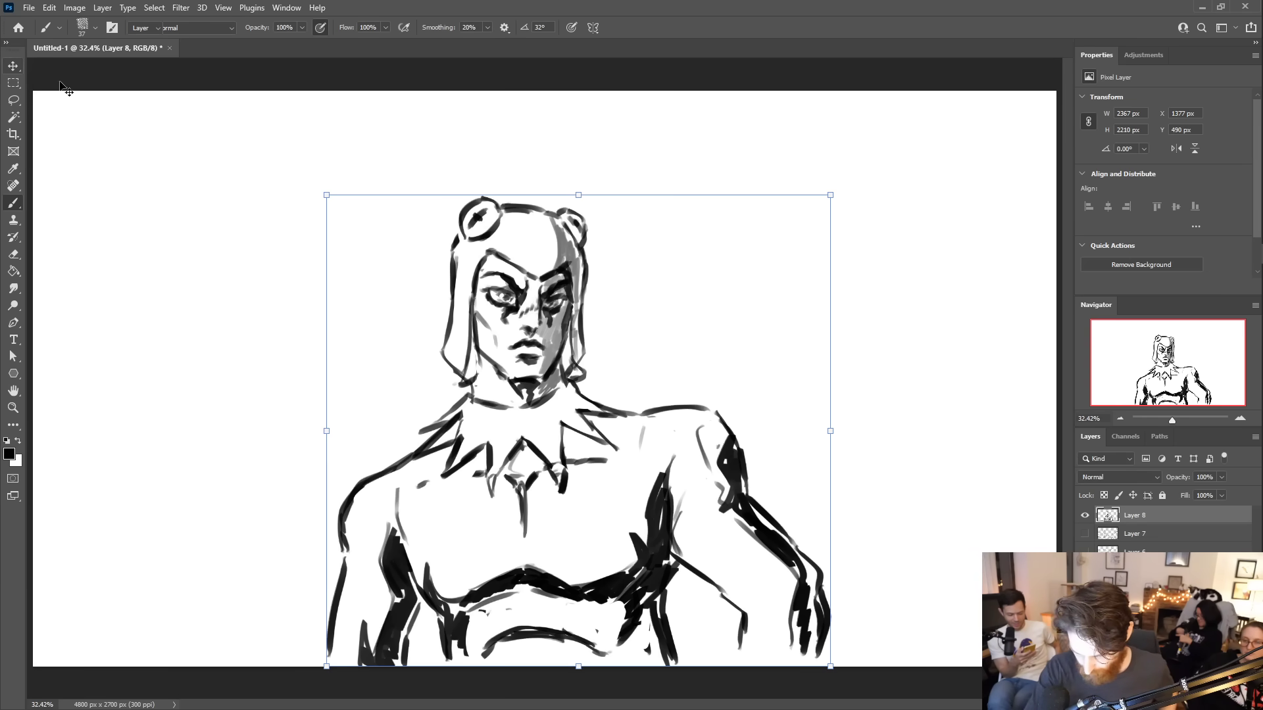
drag(709, 461, 539, 467)
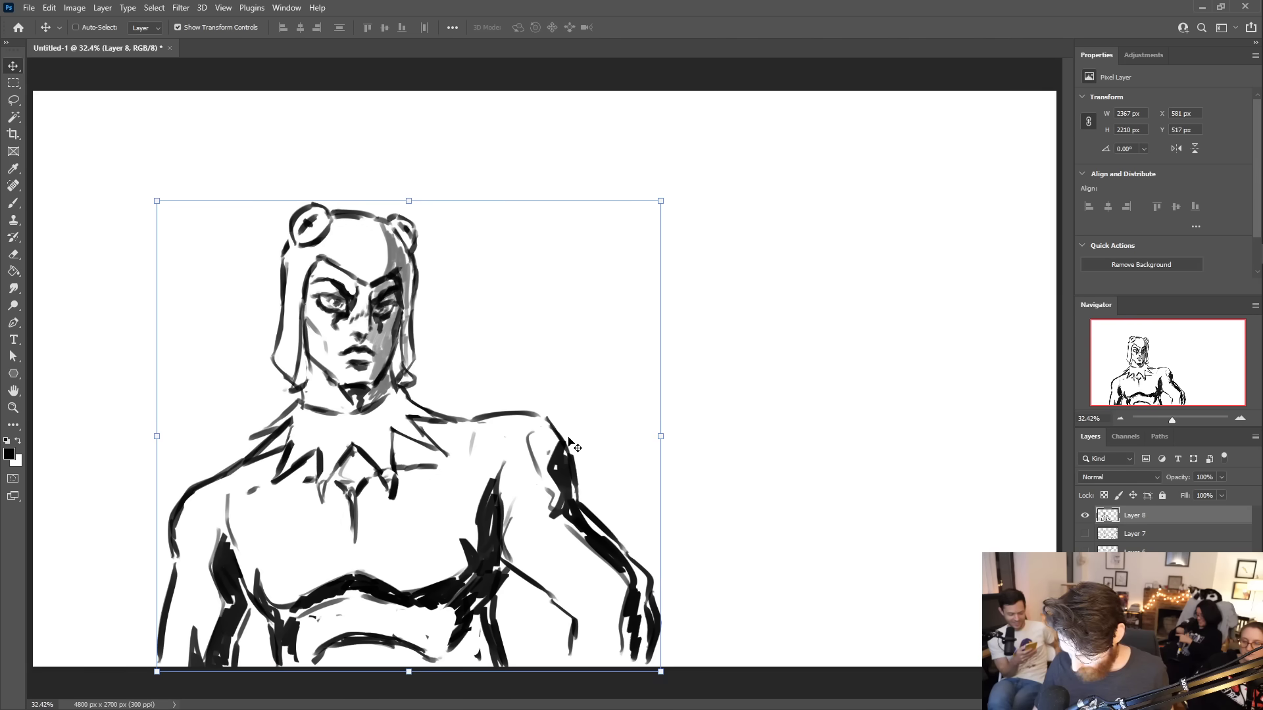
click(13, 203)
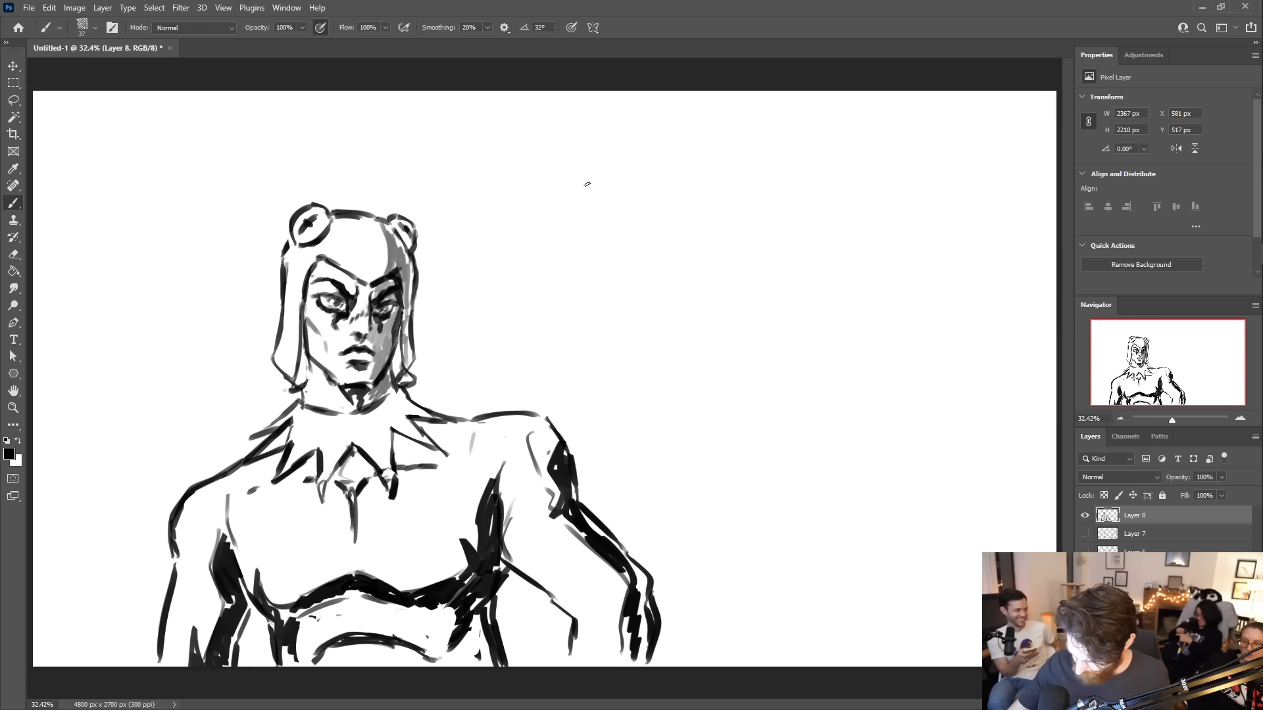
- Sketch a second figure's tapered head beside the hooded one, with a central crest, round crossed-out eyes and a narrow angular snout
drag(612, 168, 634, 226)
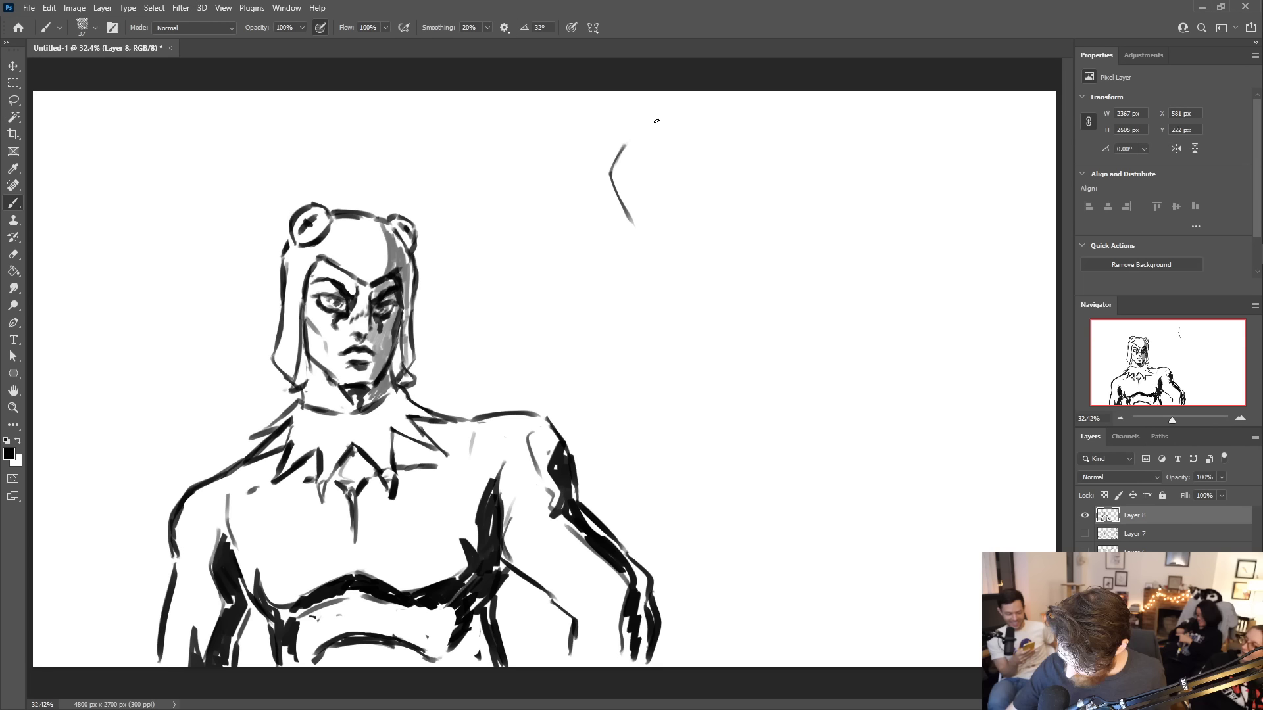
mouse_move(661, 123)
mouse_down()
mouse_move(704, 142)
mouse_move(720, 200)
mouse_up()
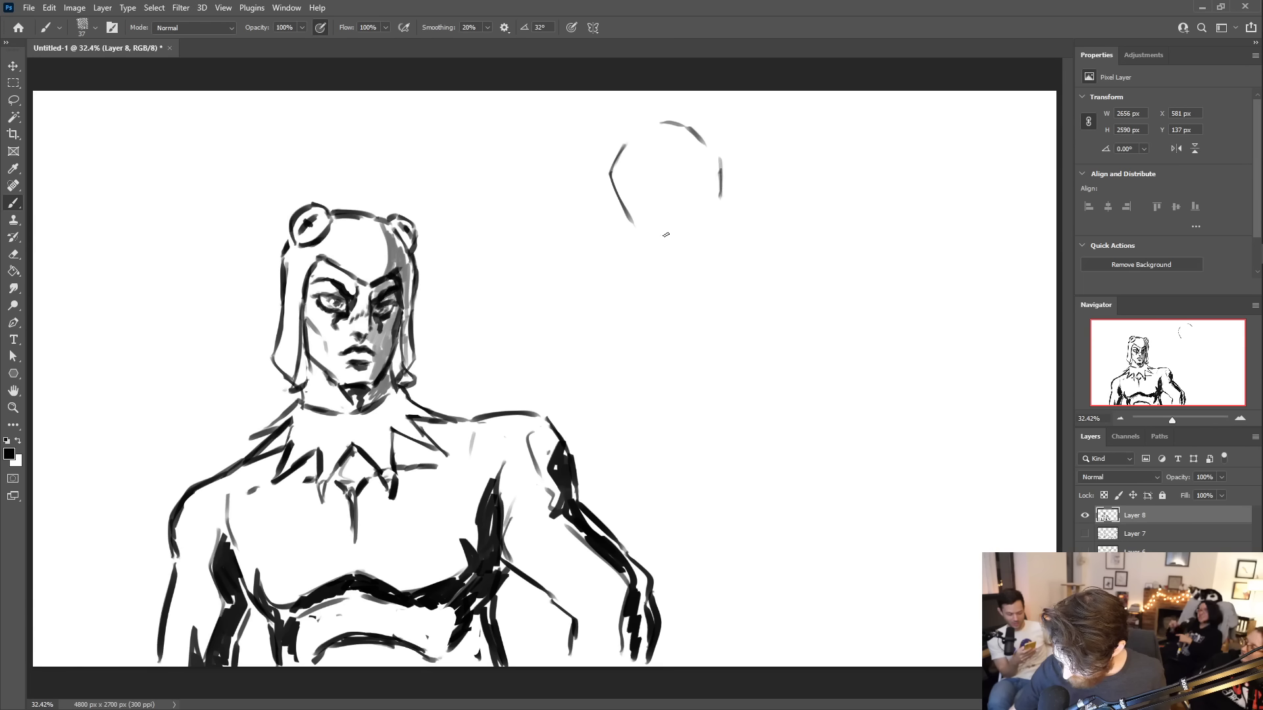
mouse_move(647, 112)
mouse_down()
mouse_move(667, 207)
mouse_move(648, 168)
mouse_move(657, 183)
mouse_move(650, 113)
mouse_up()
mouse_move(716, 150)
mouse_down()
mouse_move(690, 184)
mouse_move(707, 204)
mouse_move(714, 155)
mouse_move(715, 203)
mouse_up()
drag(615, 189, 639, 231)
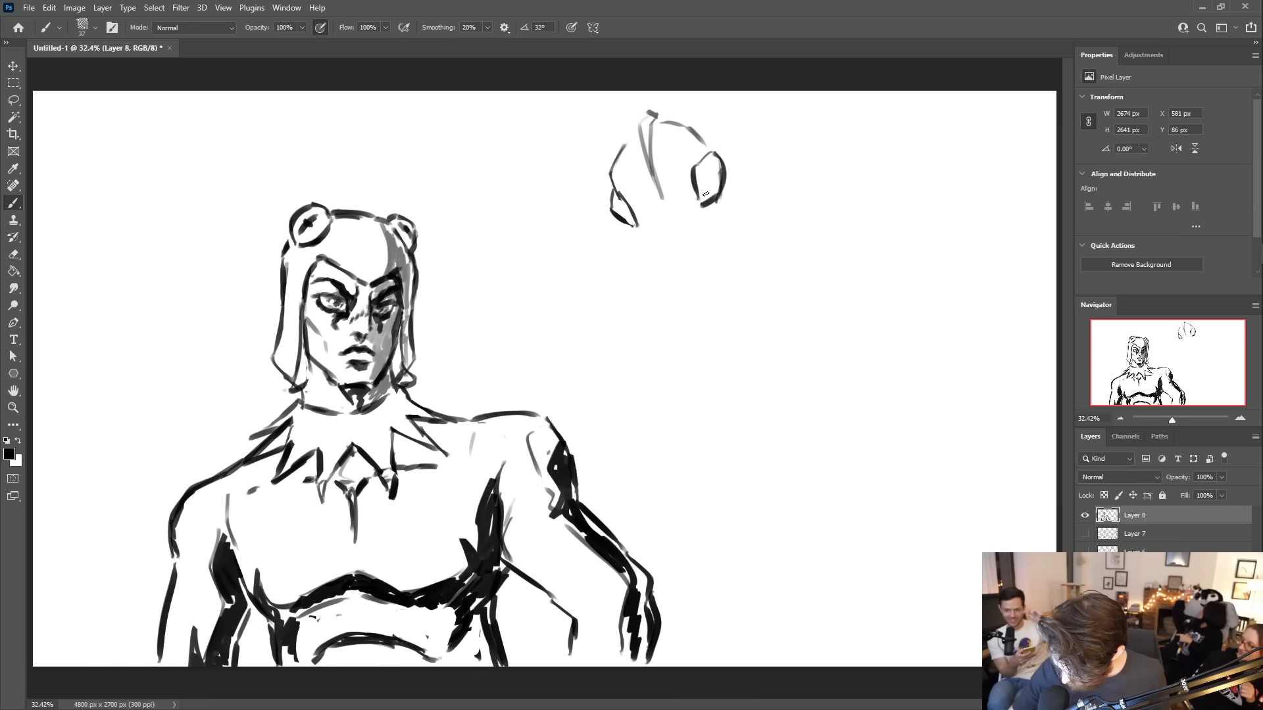
mouse_move(711, 171)
mouse_down()
mouse_move(700, 203)
mouse_move(718, 176)
mouse_up()
mouse_move(618, 215)
mouse_down()
mouse_move(628, 204)
mouse_move(666, 268)
mouse_move(695, 269)
mouse_move(724, 215)
mouse_move(667, 218)
mouse_move(673, 260)
mouse_up()
mouse_move(666, 212)
mouse_down()
mouse_move(674, 239)
mouse_move(703, 244)
mouse_up()
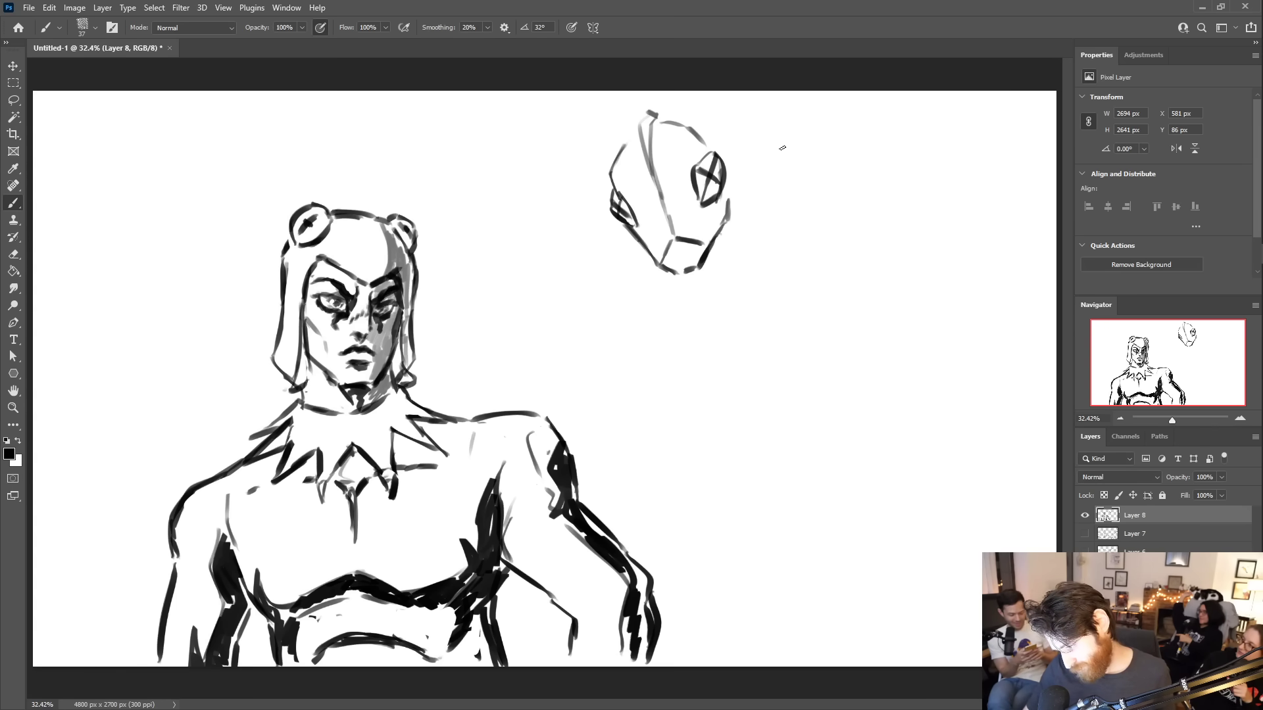
- Sketch the second figure's neck, layered V-shaped collar and rounded shoulder outlines
drag(724, 235, 721, 262)
mouse_move(643, 251)
mouse_down()
mouse_move(650, 284)
mouse_move(694, 313)
mouse_move(740, 266)
mouse_move(705, 318)
mouse_up()
drag(749, 261, 822, 278)
mouse_move(783, 265)
mouse_down()
mouse_move(809, 235)
mouse_move(868, 271)
mouse_up()
drag(637, 288, 618, 307)
drag(539, 333, 610, 300)
drag(539, 335, 572, 372)
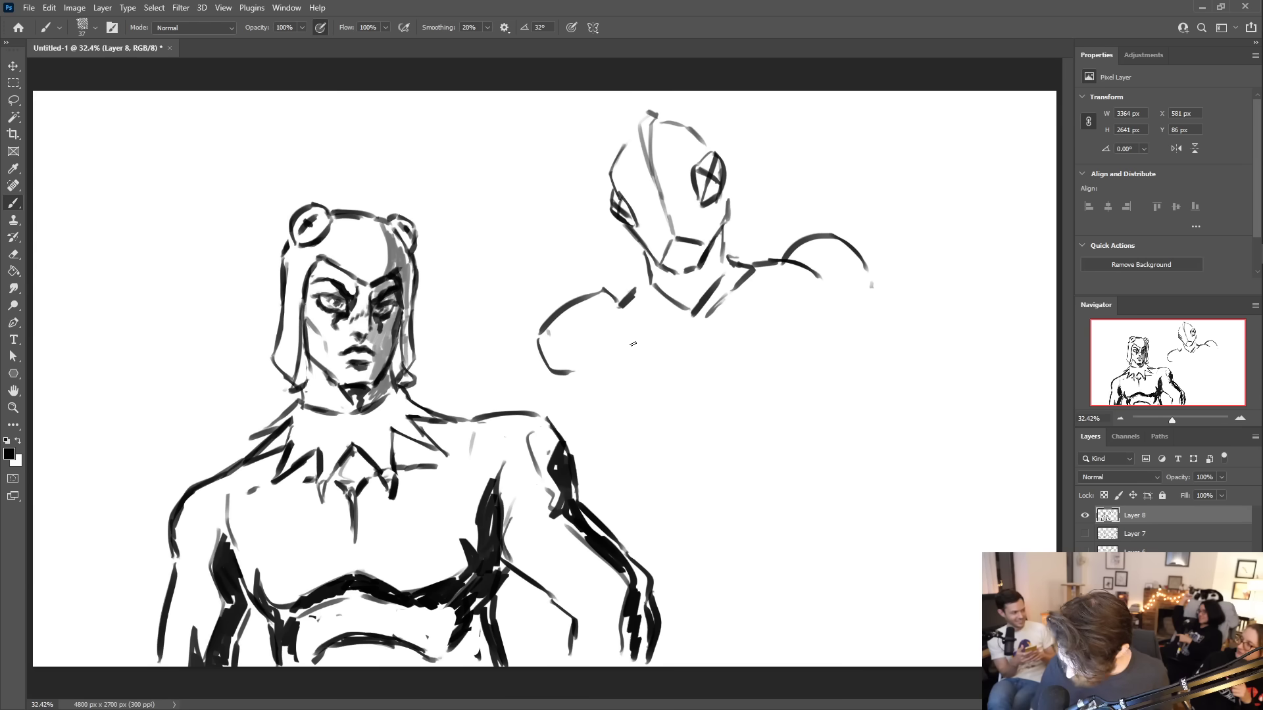
mouse_move(669, 299)
mouse_down()
mouse_move(710, 287)
mouse_move(702, 315)
mouse_move(722, 308)
mouse_up()
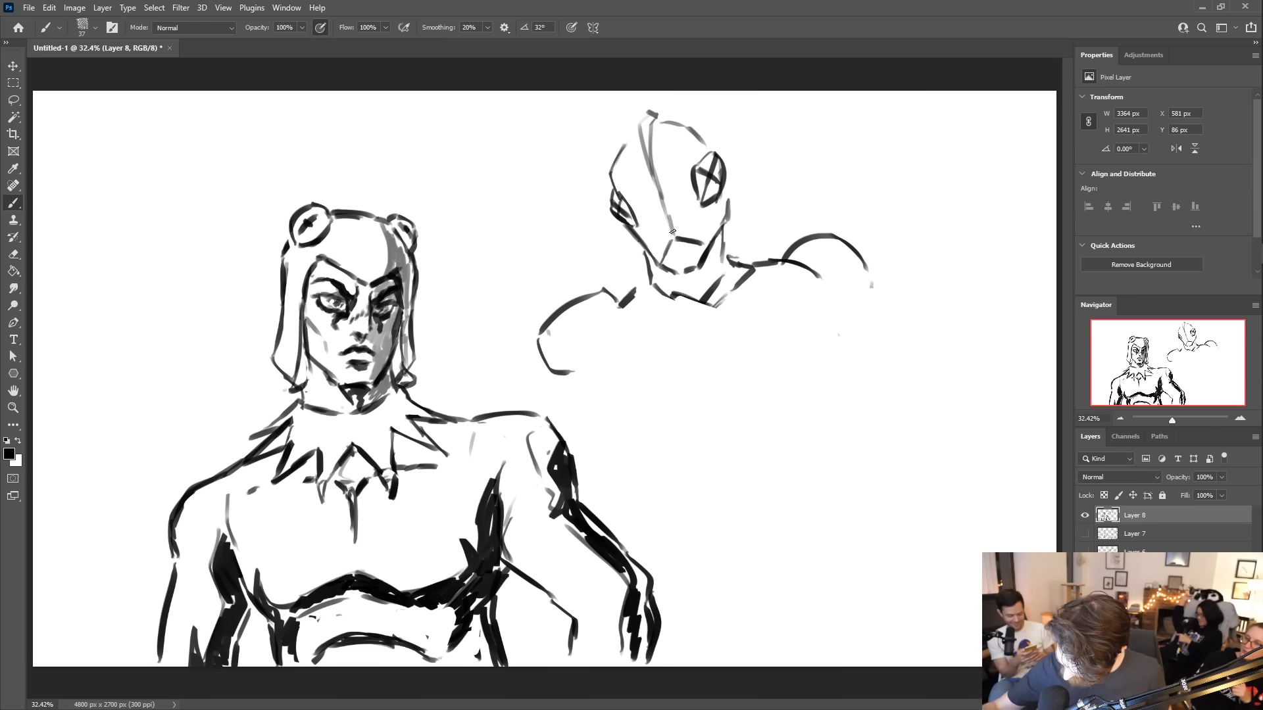
mouse_move(638, 293)
mouse_down()
mouse_move(705, 323)
mouse_move(730, 296)
mouse_move(713, 265)
mouse_move(713, 304)
mouse_up()
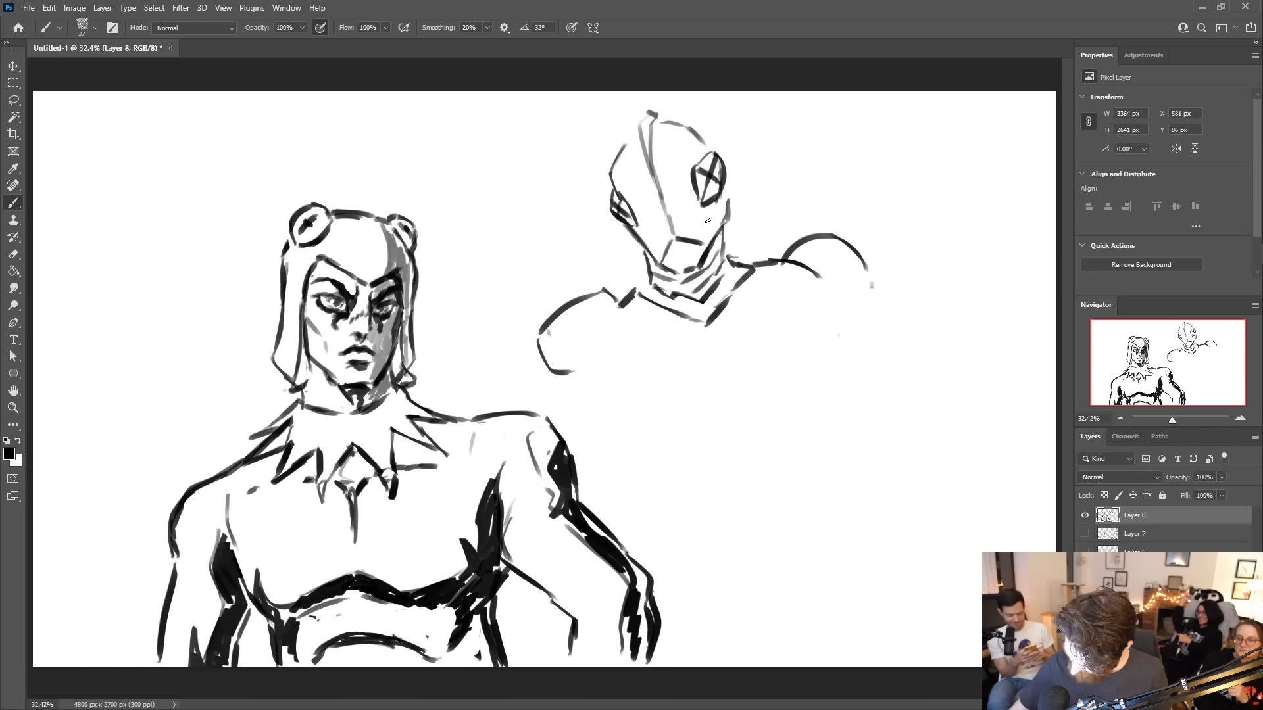
- Outline the second figure's chest muscles and redraw the curves of both shoulders
mouse_move(620, 307)
mouse_down()
mouse_move(598, 372)
mouse_move(609, 358)
mouse_up()
drag(815, 271, 843, 297)
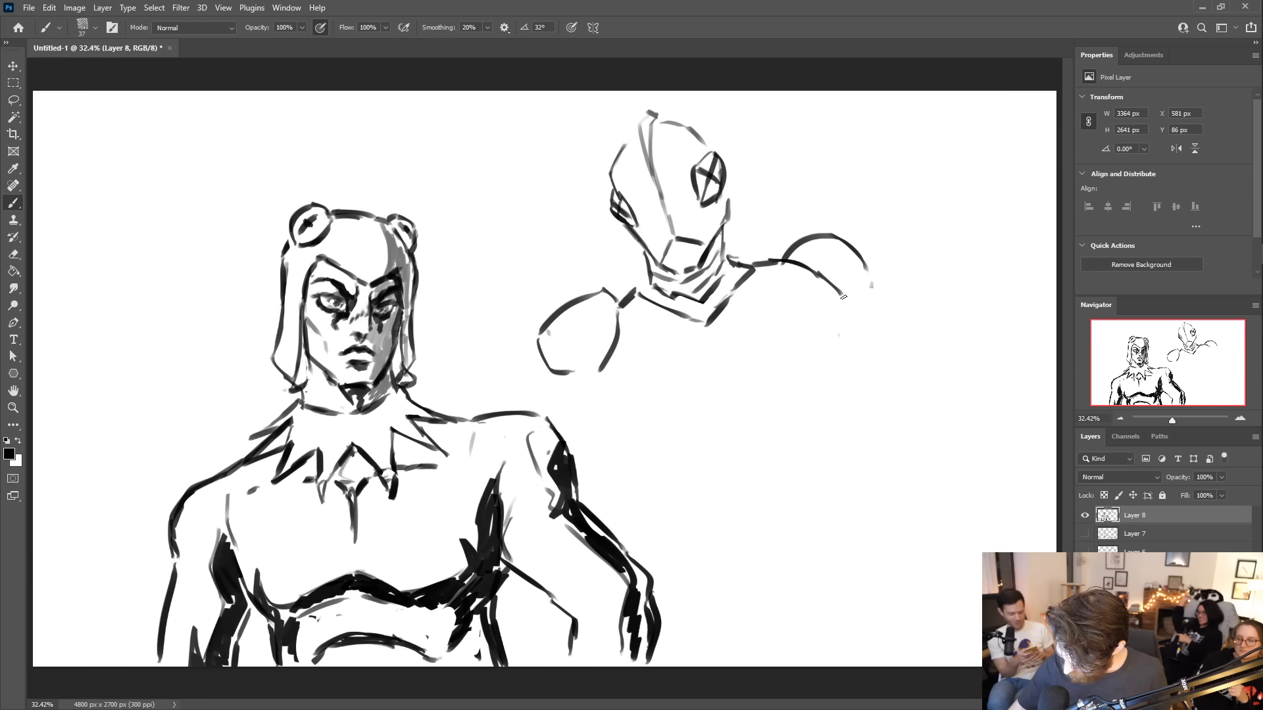
drag(597, 395, 653, 424)
mouse_move(681, 320)
mouse_down()
mouse_move(744, 310)
mouse_move(722, 310)
mouse_up()
mouse_move(718, 315)
mouse_down()
mouse_move(750, 271)
mouse_move(730, 313)
mouse_move(763, 381)
mouse_up()
mouse_move(603, 373)
mouse_down()
mouse_move(755, 437)
mouse_move(730, 428)
mouse_move(768, 390)
mouse_move(830, 392)
mouse_move(844, 347)
mouse_up()
drag(785, 267, 847, 323)
mouse_move(799, 263)
mouse_down()
mouse_move(872, 307)
mouse_move(876, 261)
mouse_up()
drag(621, 331, 617, 310)
mouse_move(603, 294)
mouse_down()
mouse_move(568, 305)
mouse_move(587, 296)
mouse_move(571, 283)
mouse_move(563, 291)
mouse_move(611, 294)
mouse_move(605, 351)
mouse_move(535, 375)
mouse_up()
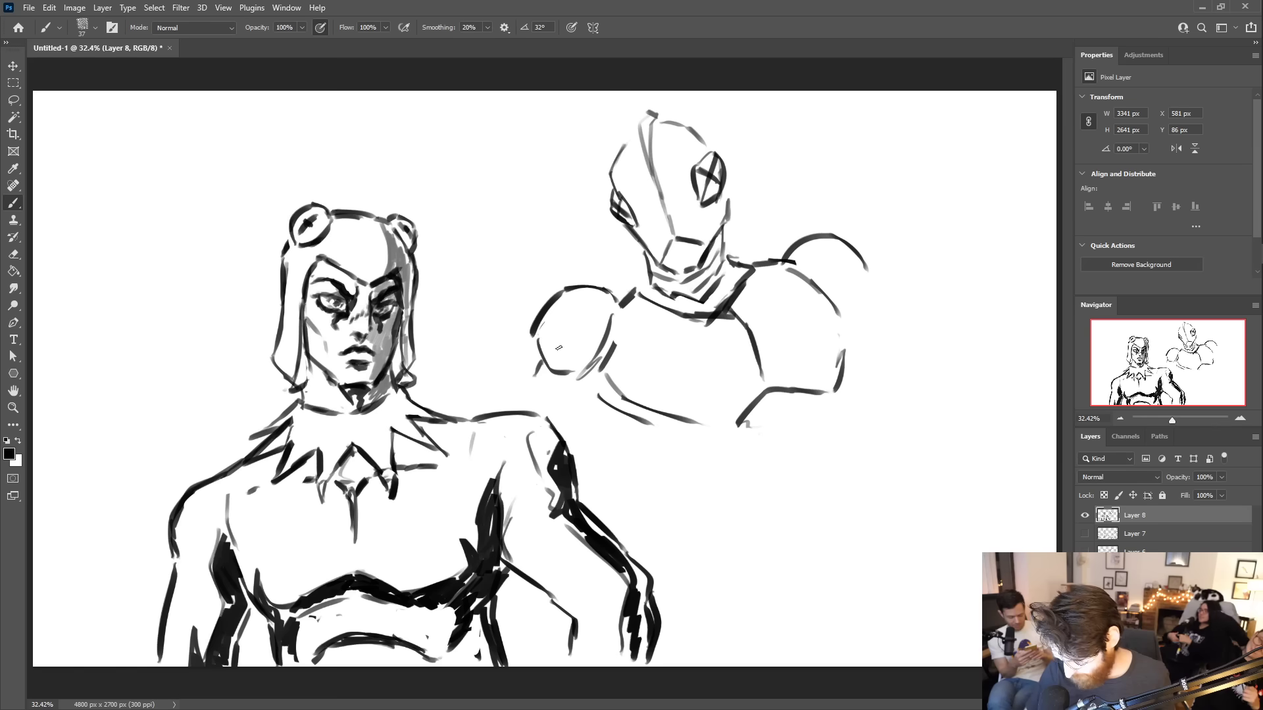
- Add a short stroke at the right shoulder and draw both sides of the torso down to the waist
mouse_move(817, 276)
mouse_down()
mouse_move(852, 311)
mouse_move(874, 294)
mouse_up()
drag(632, 428, 681, 503)
drag(840, 405, 807, 523)
drag(661, 482, 649, 521)
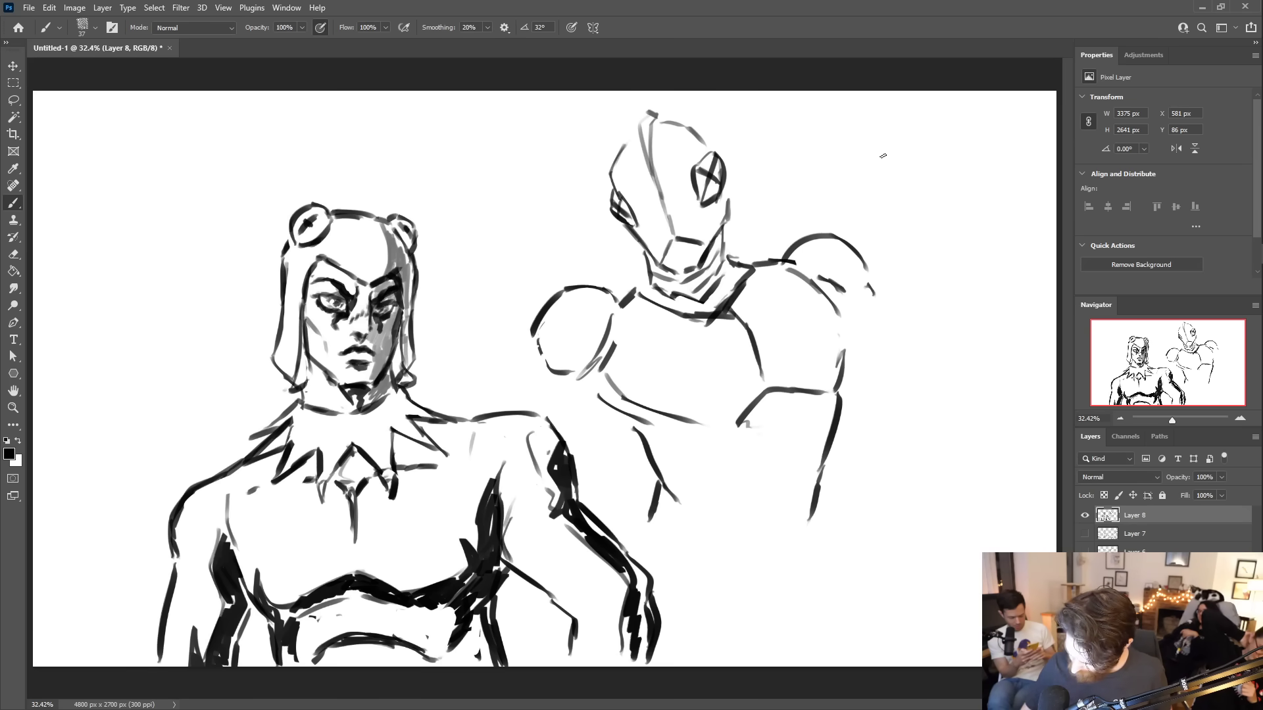
- Remove the second figure's rounded shoulder outlines and rough in the outer line of a raised arm on the right
mouse_move(543, 334)
mouse_down()
mouse_move(539, 313)
mouse_move(555, 367)
mouse_move(598, 295)
mouse_move(594, 354)
mouse_move(601, 334)
mouse_up()
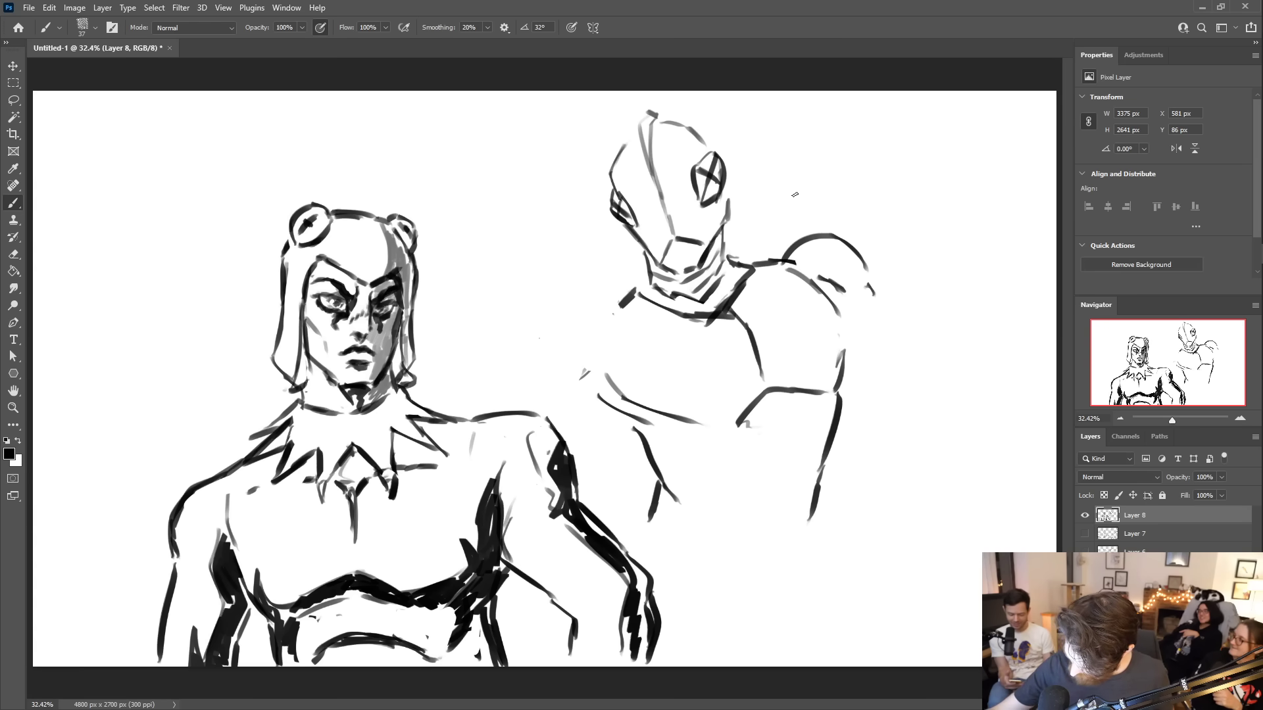
mouse_move(804, 157)
mouse_down()
mouse_move(800, 240)
mouse_move(789, 210)
mouse_up()
drag(843, 158, 872, 266)
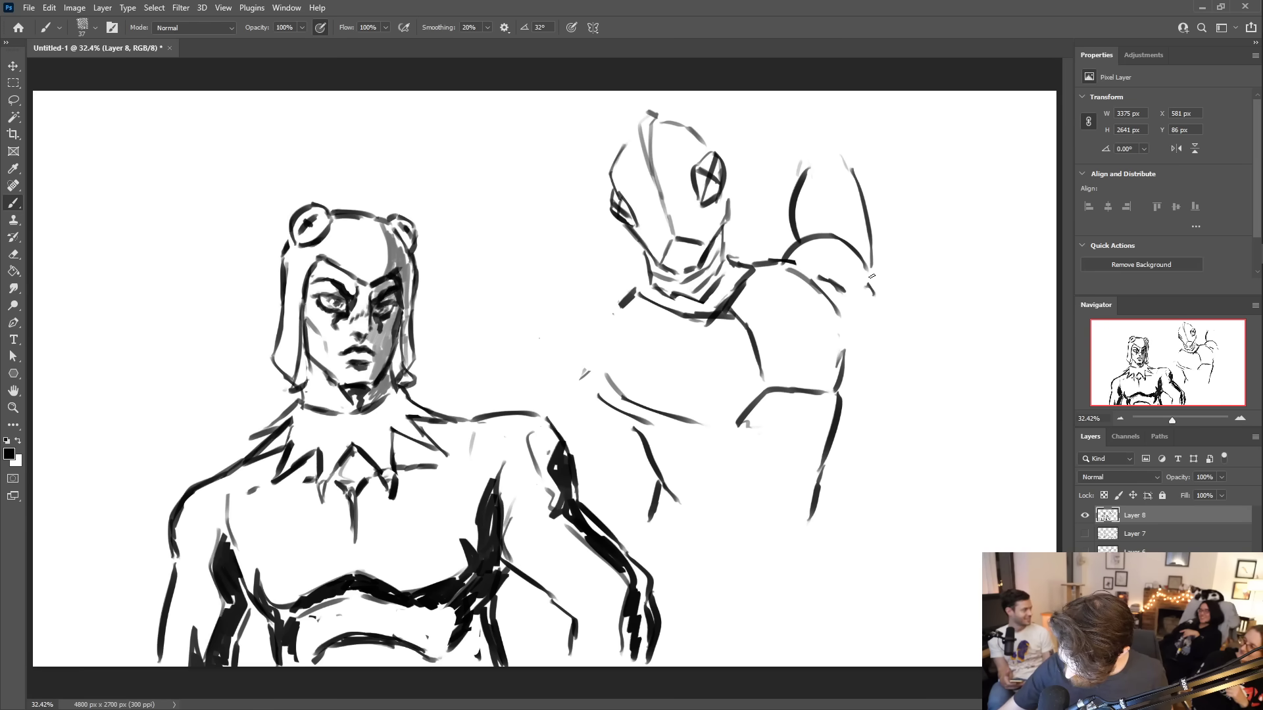
key(ctrl+z)
key(ctrl+z)
key(ctrl+z)
key(ctrl+z)
key(ctrl+z)
key(ctrl+z)
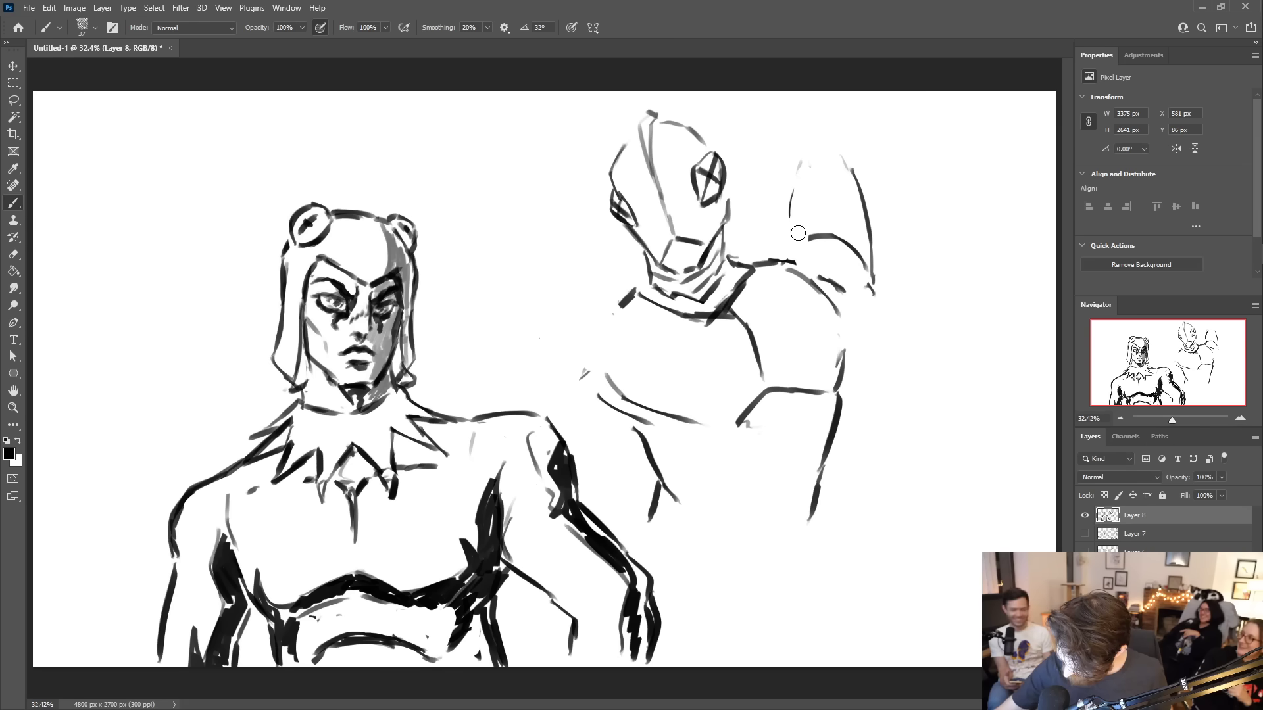
key(ctrl+z)
key(ctrl+z)
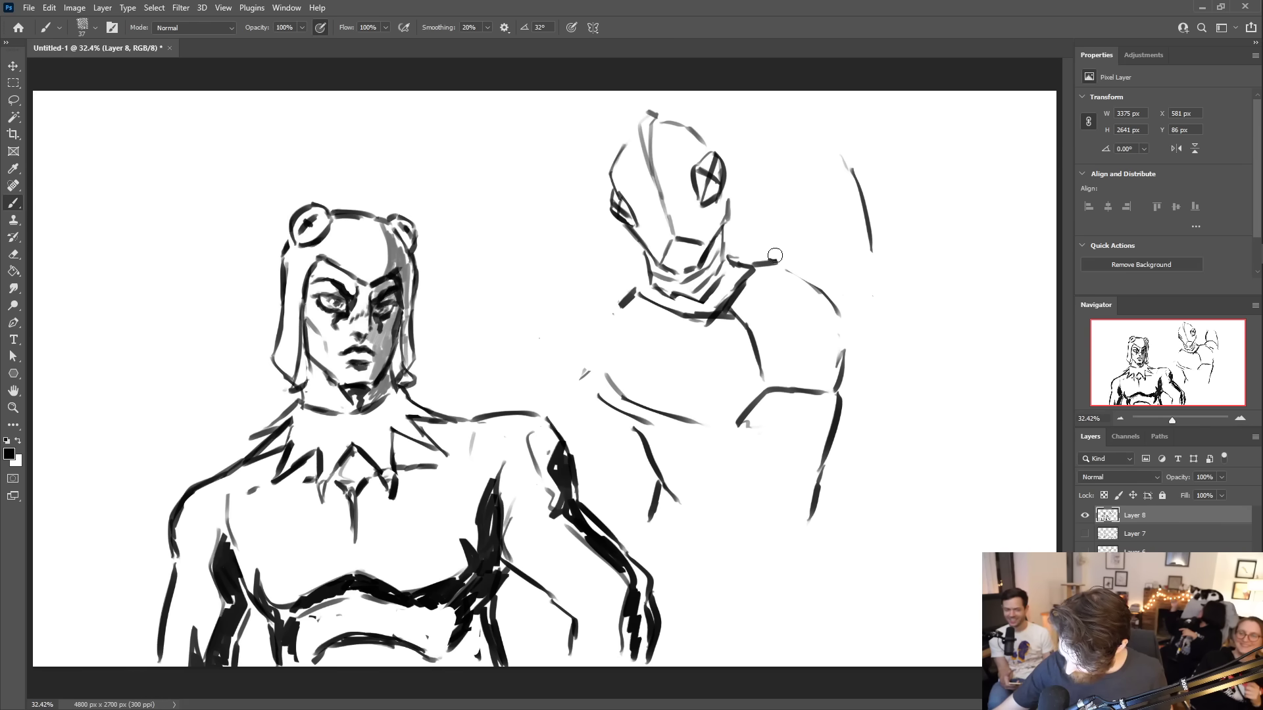
- Draw the second figure's right-hand arm raised from the shoulder to the canvas's upper edge, with armpit and elbow contours
mouse_move(750, 263)
mouse_down()
mouse_move(806, 222)
mouse_move(822, 284)
mouse_up()
drag(827, 238, 822, 281)
drag(787, 227, 817, 152)
drag(863, 194, 842, 289)
mouse_move(856, 166)
mouse_down()
mouse_move(872, 132)
mouse_move(848, 95)
mouse_up()
drag(807, 160, 786, 62)
- Draw the second figure's left-hand arm raised to the canvas's upper edge and connect its armpit to the side of the torso
drag(594, 265, 625, 280)
mouse_move(564, 337)
mouse_down()
mouse_move(535, 291)
mouse_move(556, 230)
mouse_move(625, 286)
mouse_up()
drag(573, 254, 612, 280)
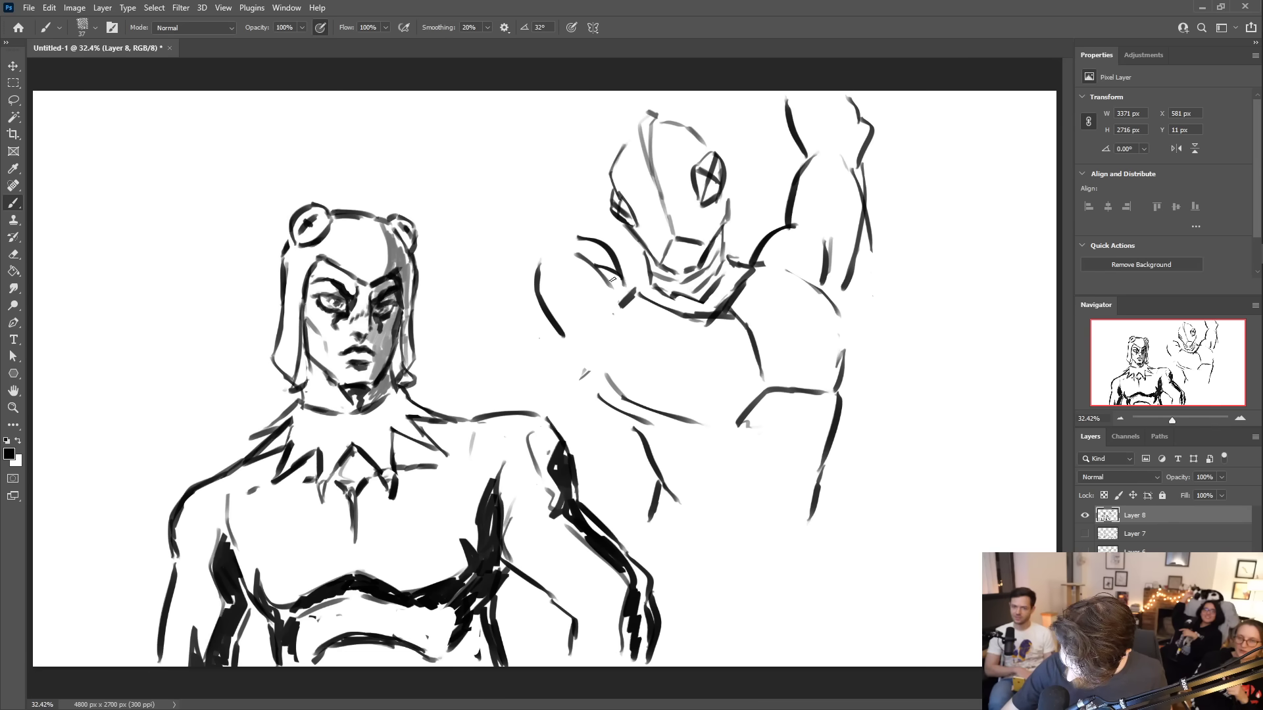
drag(535, 278, 500, 192)
mouse_move(578, 238)
mouse_down()
mouse_move(560, 168)
mouse_move(482, 164)
mouse_move(506, 104)
mouse_up()
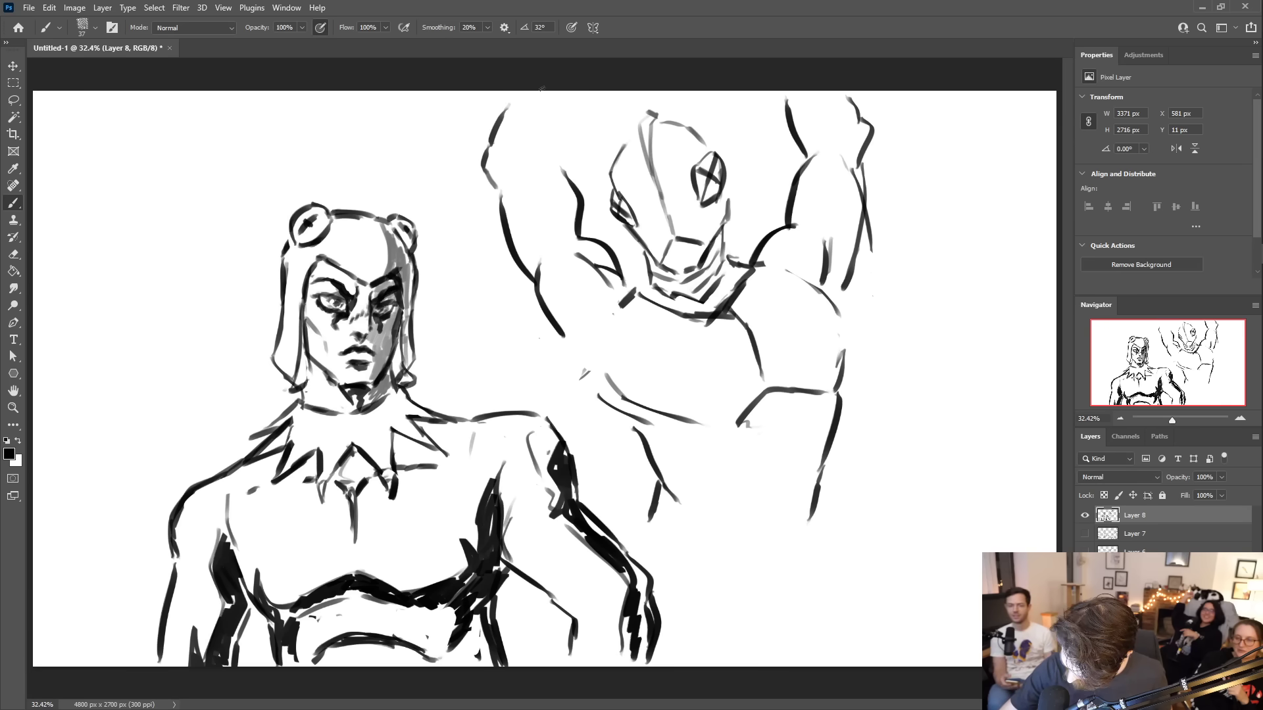
drag(552, 163, 582, 98)
drag(500, 131, 523, 94)
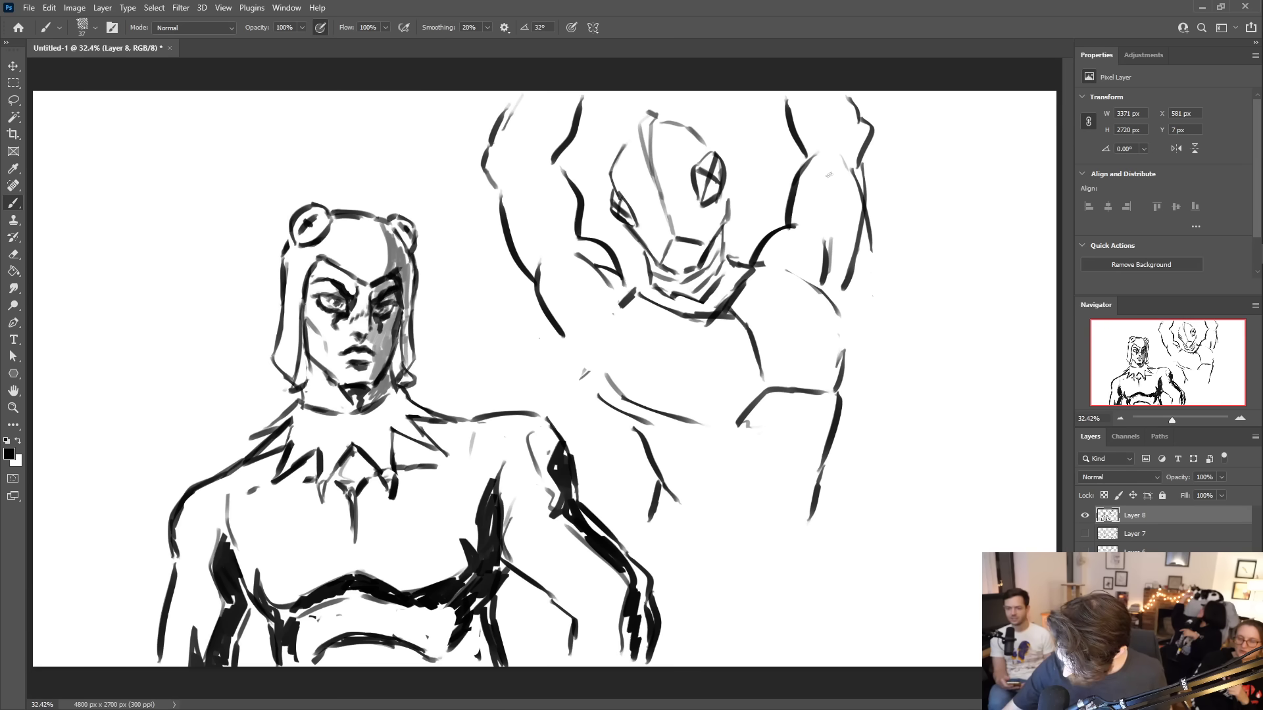
drag(569, 348, 645, 447)
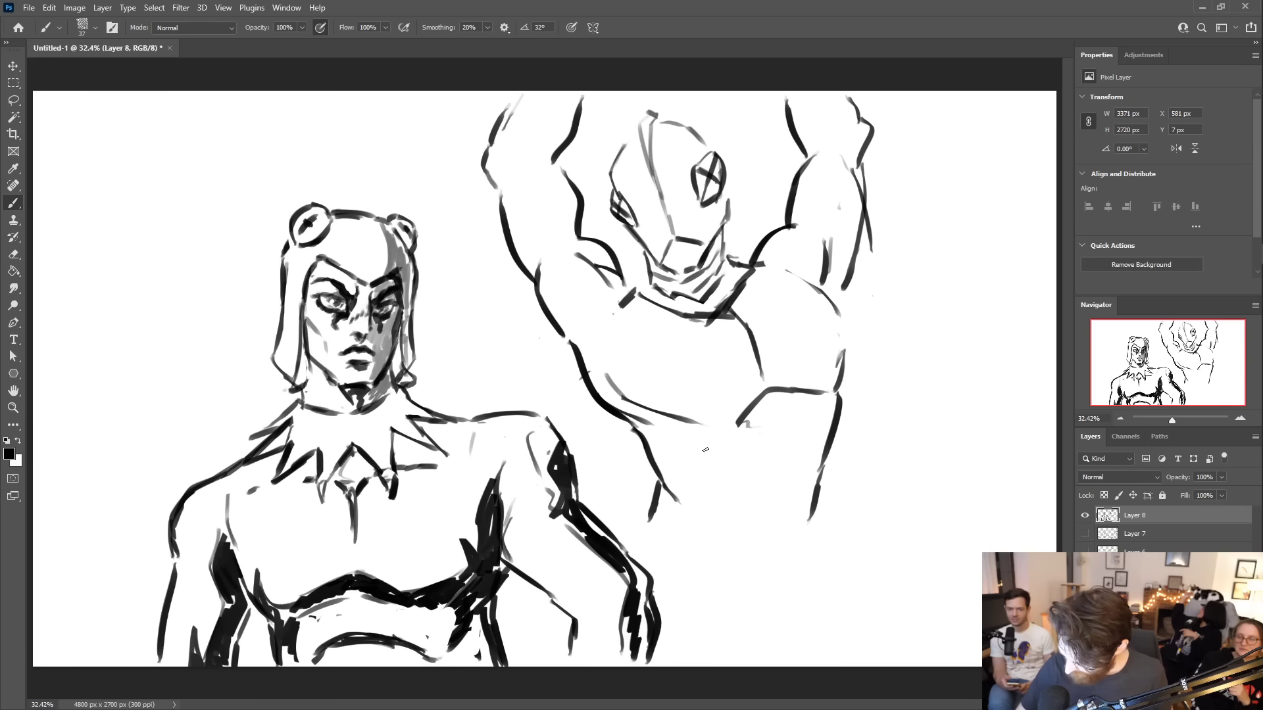
- Darken the second figure's eye outlines and head crest, and add pointed spikes around the collar
drag(636, 212, 636, 228)
mouse_move(615, 187)
mouse_down()
mouse_move(637, 214)
mouse_move(714, 203)
mouse_up()
mouse_move(632, 153)
mouse_down()
mouse_move(638, 110)
mouse_move(658, 116)
mouse_up()
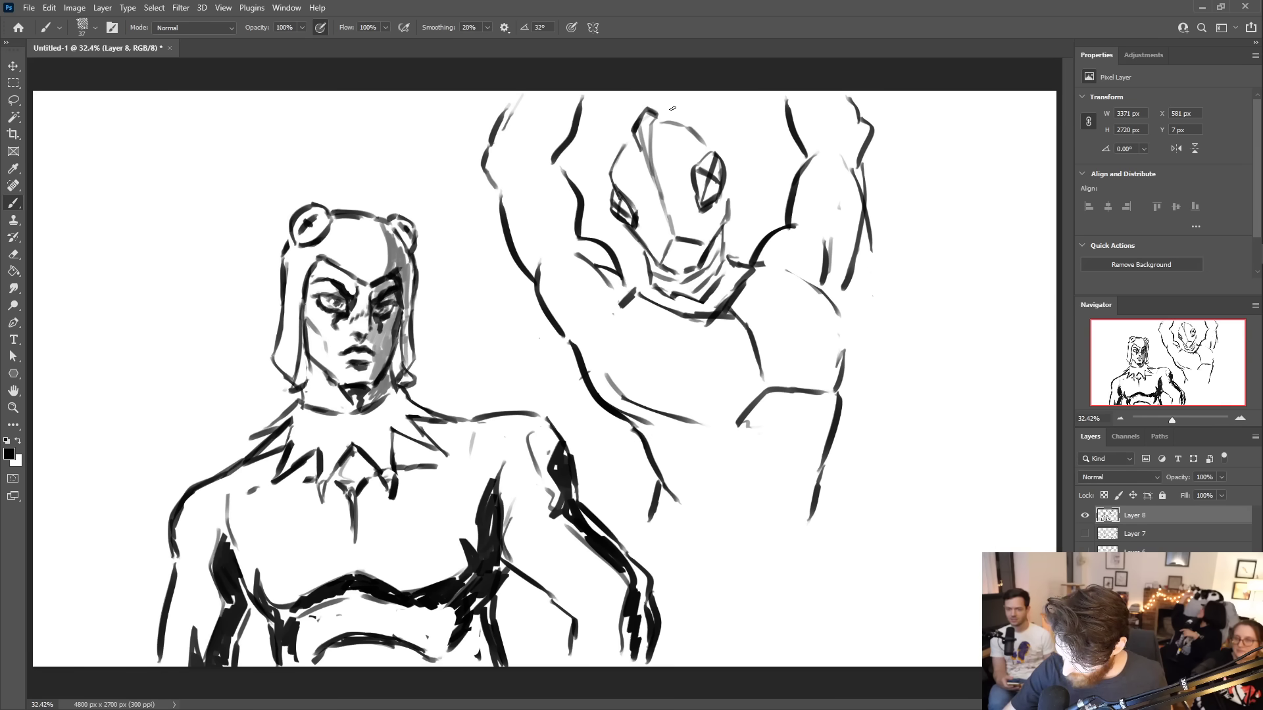
mouse_move(635, 295)
mouse_down()
mouse_move(619, 315)
mouse_move(656, 307)
mouse_up()
drag(656, 308, 651, 352)
mouse_move(651, 353)
mouse_down()
mouse_move(684, 320)
mouse_move(752, 365)
mouse_move(745, 331)
mouse_move(780, 315)
mouse_up()
mouse_move(779, 316)
mouse_down()
mouse_move(746, 274)
mouse_move(760, 269)
mouse_up()
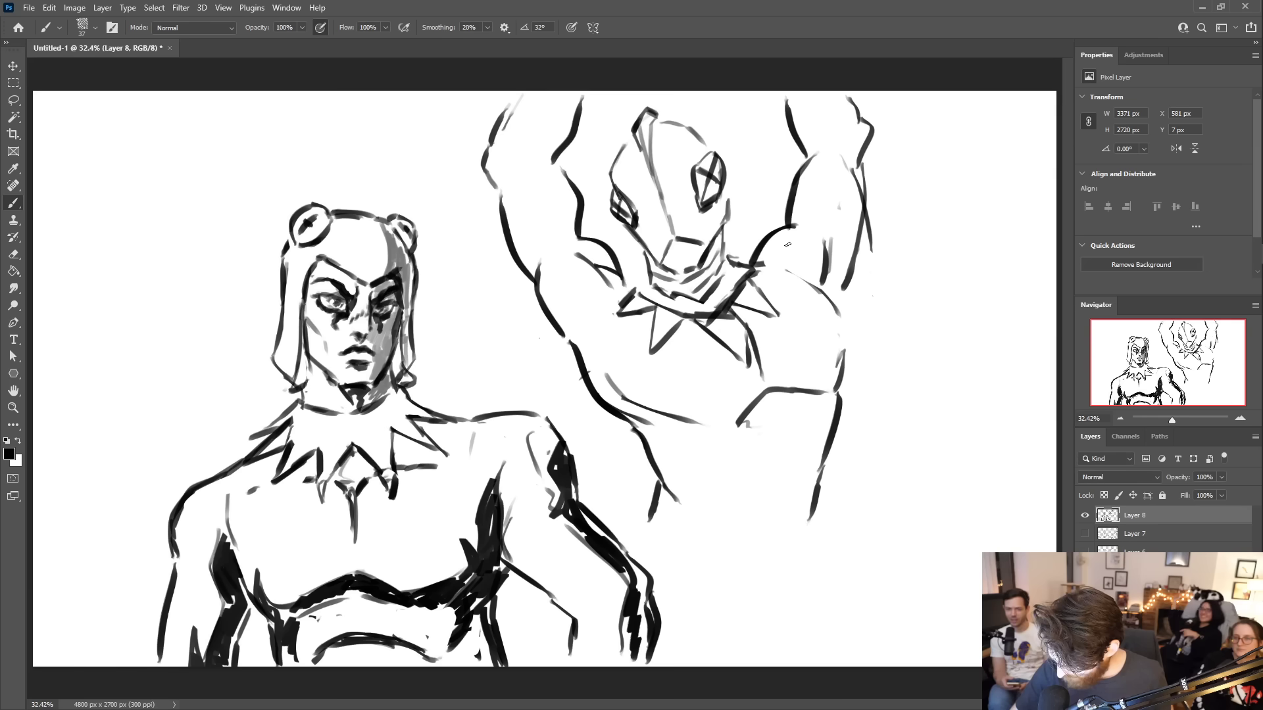
- Draw oval panels on the second figure's upper arms and forearms, and add curved stripes across them
mouse_move(793, 223)
mouse_down()
mouse_move(818, 159)
mouse_move(833, 156)
mouse_up()
drag(821, 96, 858, 124)
drag(557, 169, 578, 233)
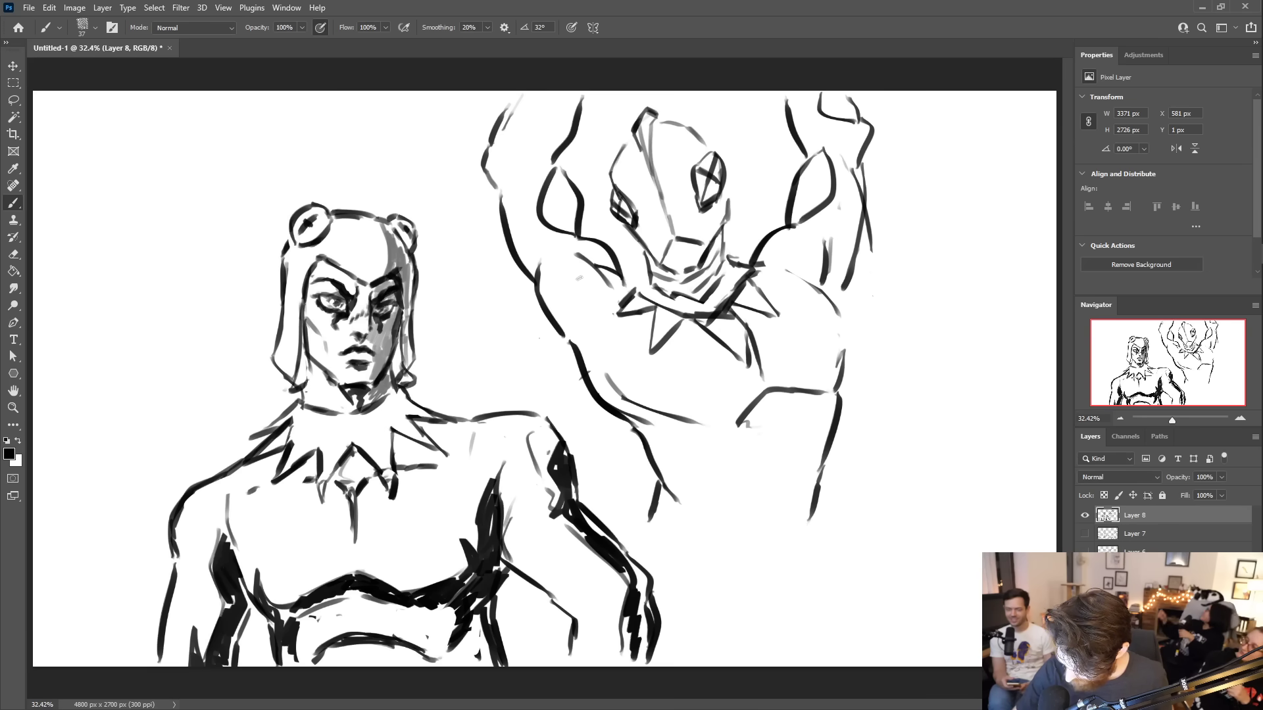
drag(497, 146, 550, 99)
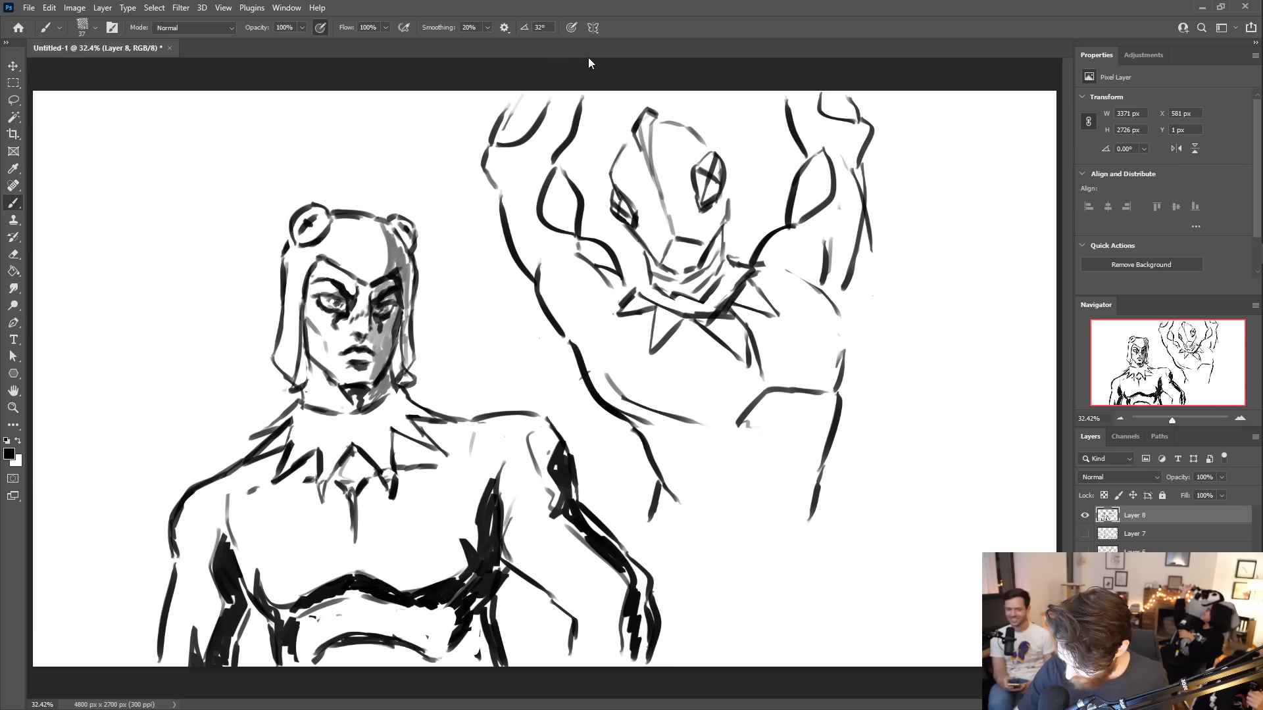
mouse_move(790, 199)
mouse_down()
mouse_move(830, 197)
mouse_move(828, 176)
mouse_up()
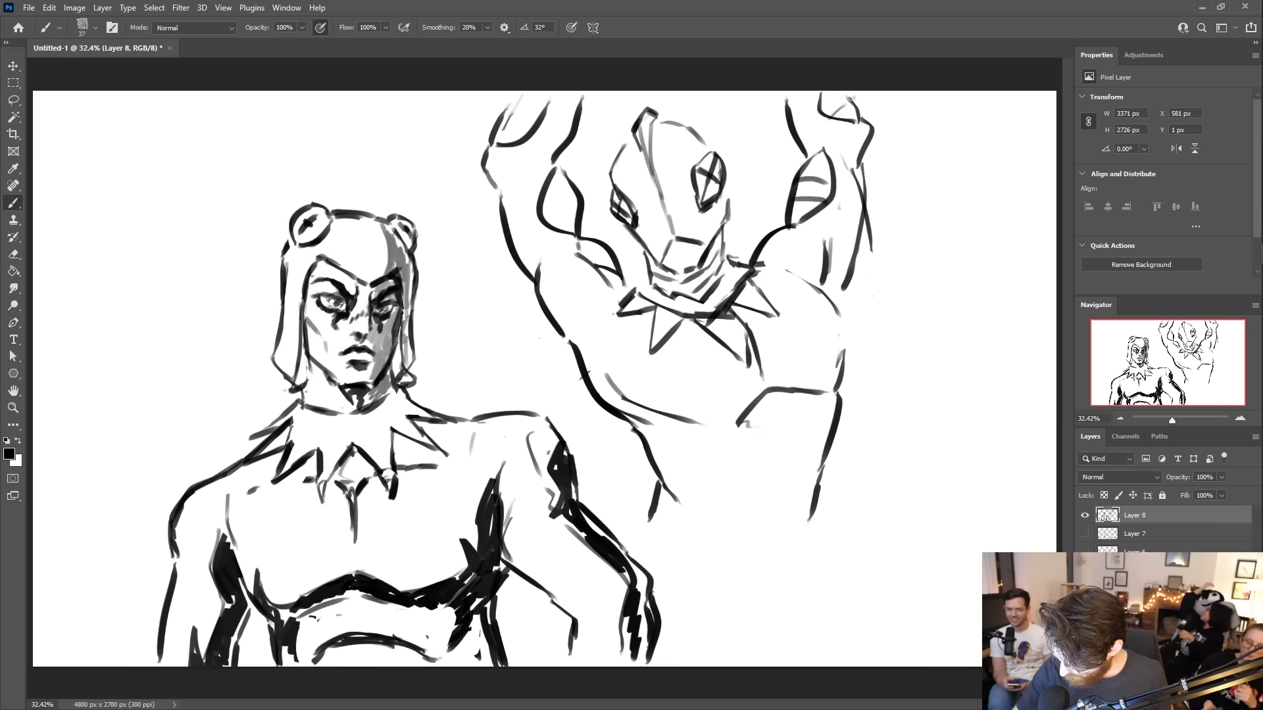
drag(538, 215, 563, 206)
drag(498, 122, 535, 117)
drag(524, 104, 540, 92)
- Add the left chest and back-muscle contours, striped bands beside the neck, and a second contour at the left elbow
drag(610, 339, 638, 400)
mouse_move(550, 322)
mouse_down()
mouse_move(541, 352)
mouse_move(580, 376)
mouse_move(580, 362)
mouse_up()
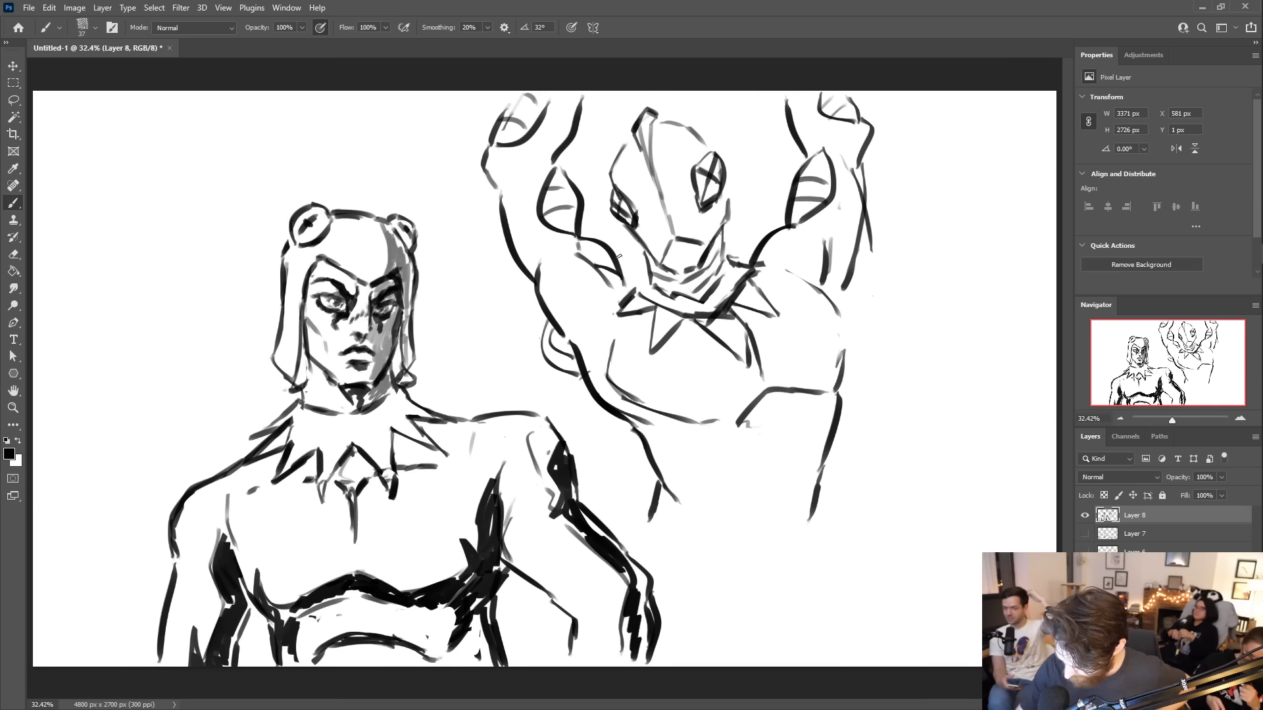
drag(619, 256, 644, 273)
mouse_move(724, 236)
mouse_down()
mouse_move(772, 227)
mouse_move(740, 231)
mouse_up()
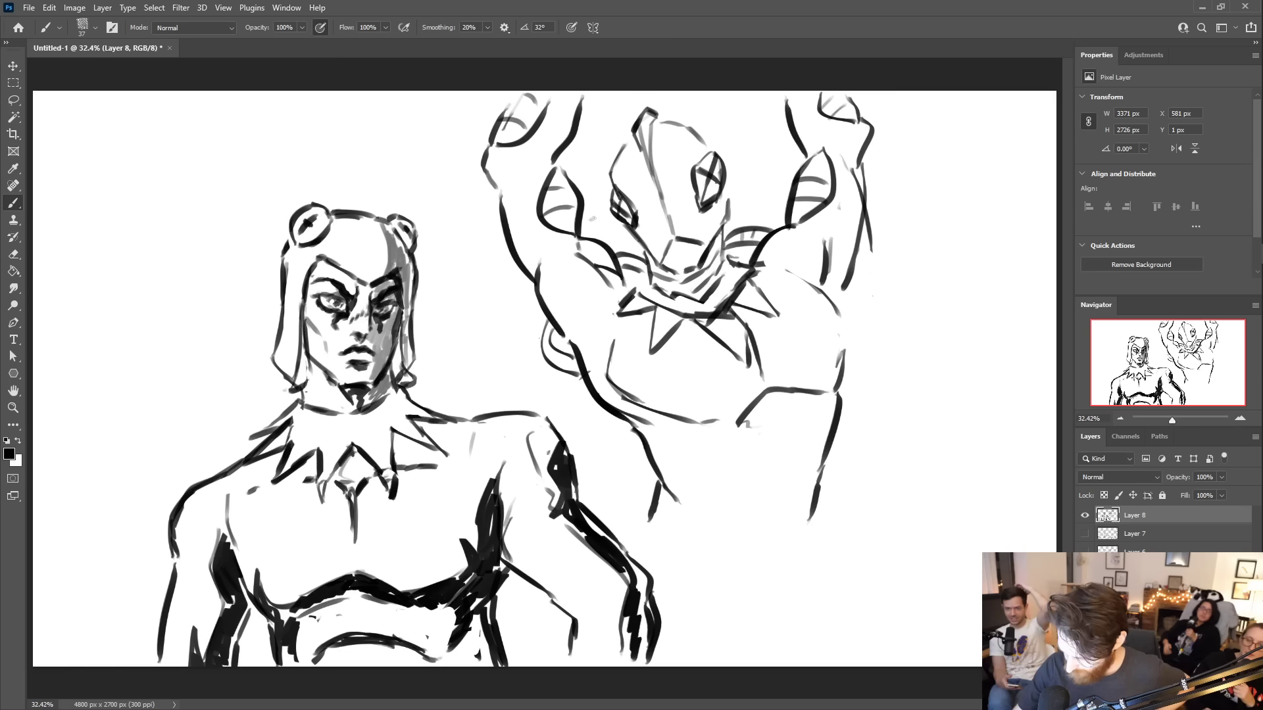
drag(488, 183, 495, 208)
drag(492, 159, 498, 184)
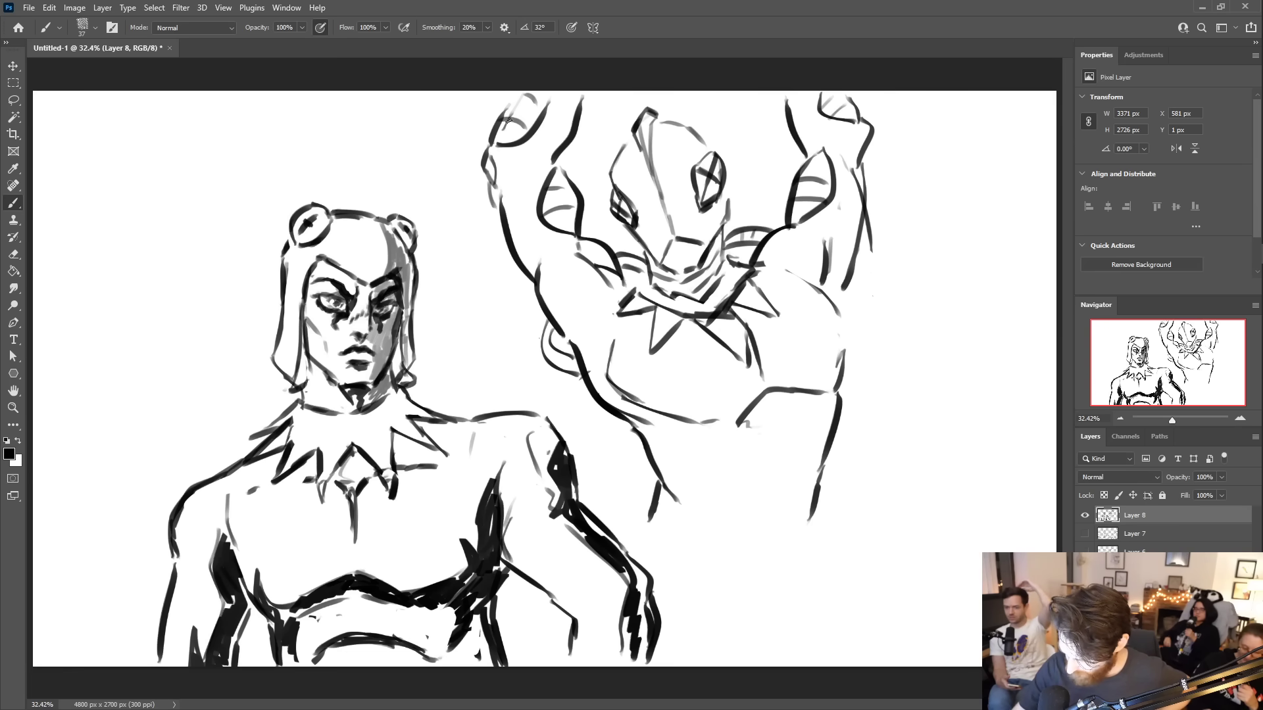
- Draw a striped panel on the second figure's abdomen and extend the torso contours into the waist and hips
mouse_move(810, 393)
mouse_down()
mouse_move(835, 365)
mouse_move(827, 357)
mouse_up()
drag(747, 426, 737, 482)
drag(780, 390, 810, 458)
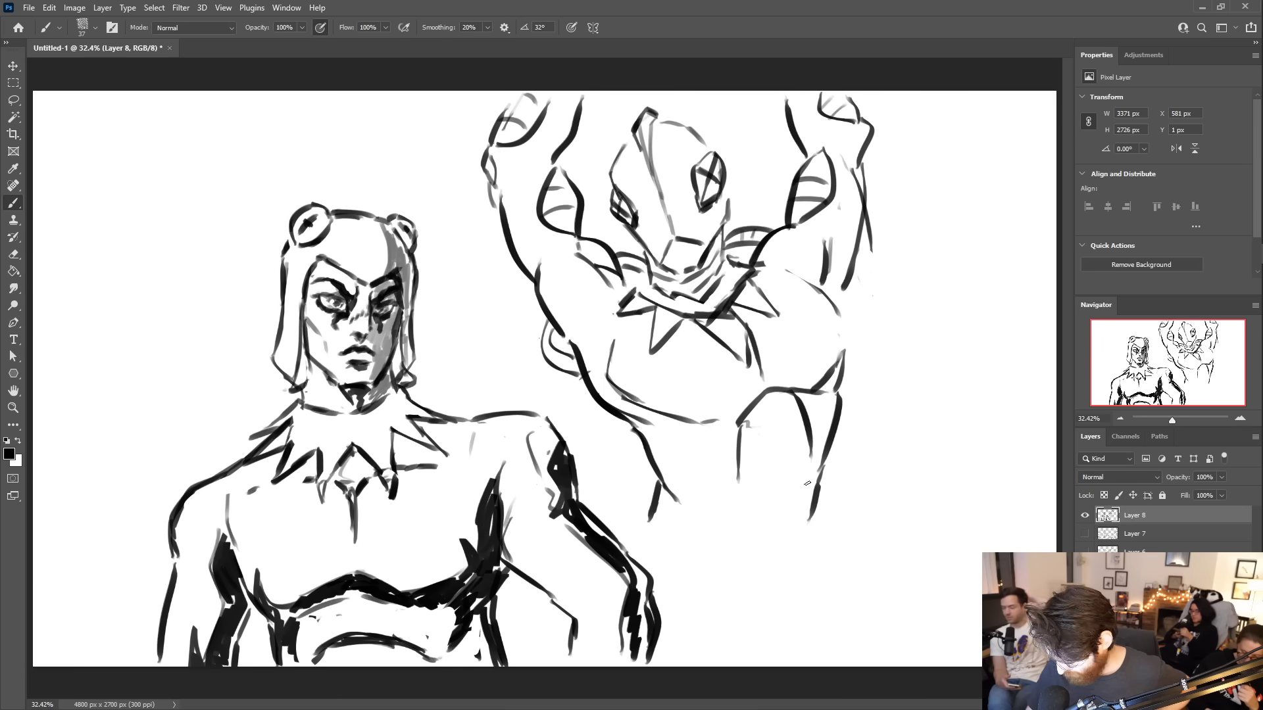
drag(742, 427, 793, 420)
drag(740, 458, 809, 444)
drag(740, 488, 811, 482)
drag(736, 452, 727, 508)
drag(819, 492, 793, 592)
drag(807, 544, 819, 637)
drag(651, 512, 635, 539)
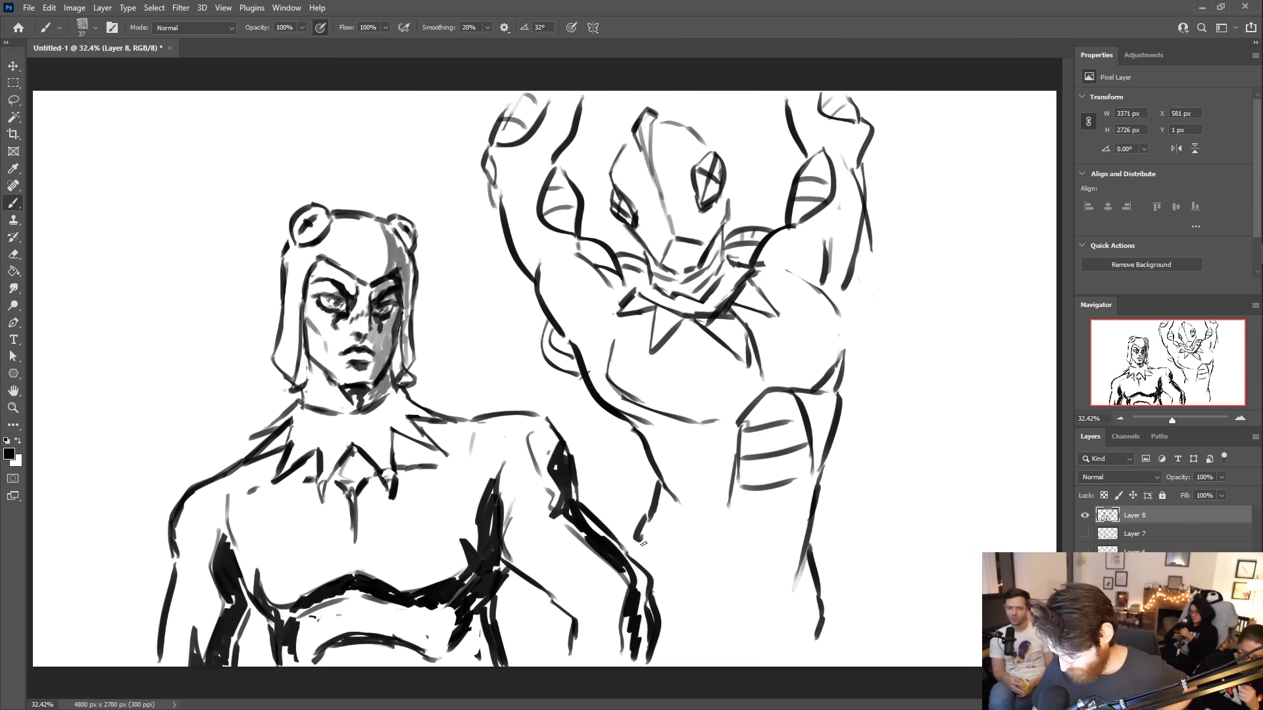
- Fill black shadows under the second figure's chest, along the left waist and in both armpits
mouse_move(655, 429)
mouse_down()
mouse_move(684, 482)
mouse_move(672, 441)
mouse_move(736, 402)
mouse_up()
drag(701, 421, 722, 413)
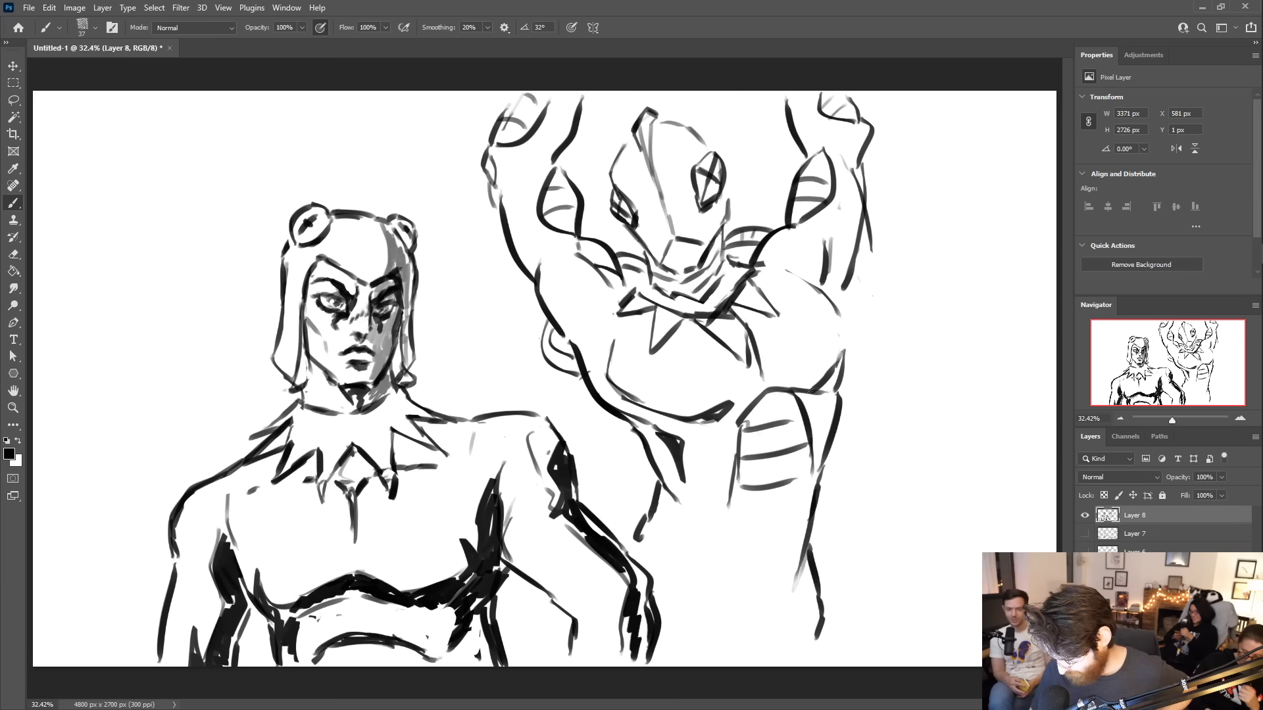
drag(797, 390, 836, 356)
drag(828, 270, 840, 308)
drag(839, 308, 826, 262)
mouse_move(600, 287)
mouse_down()
mouse_move(593, 349)
mouse_move(586, 337)
mouse_up()
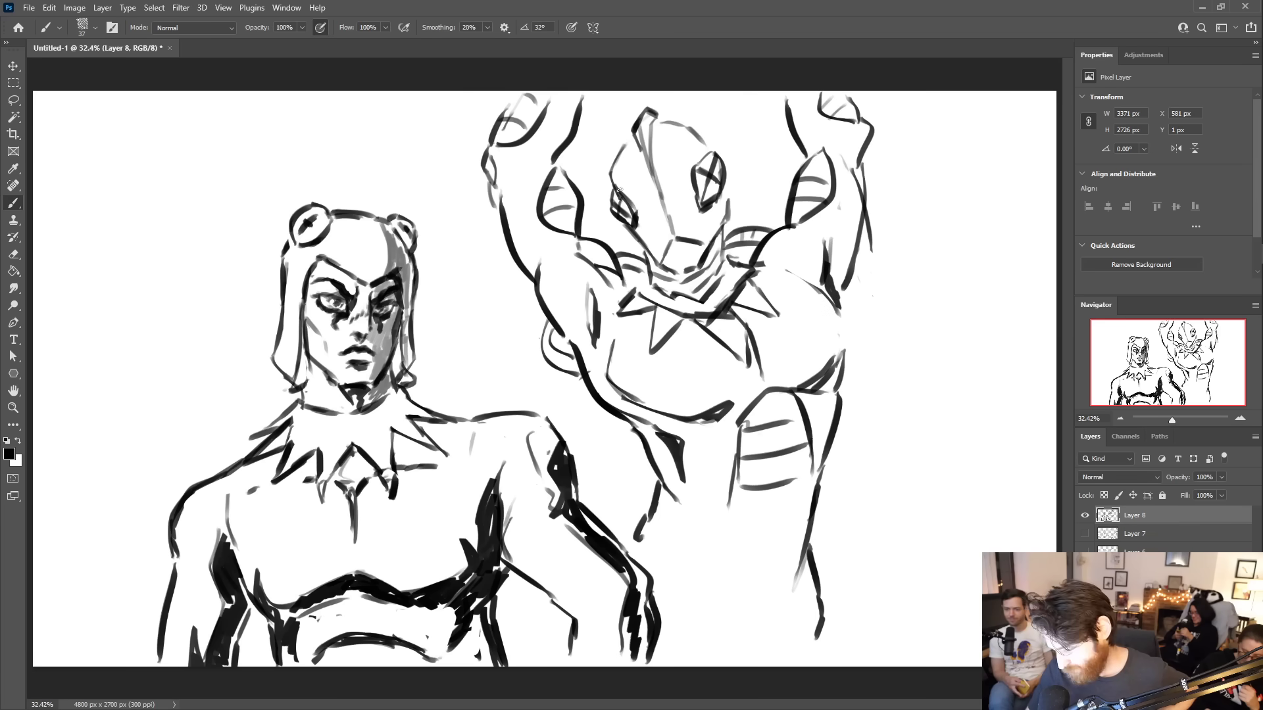
- Thicken the second figure's jaw lines and replace the snout with a black-filled face opening, then darken the crest line
drag(725, 195, 726, 219)
drag(634, 235, 648, 253)
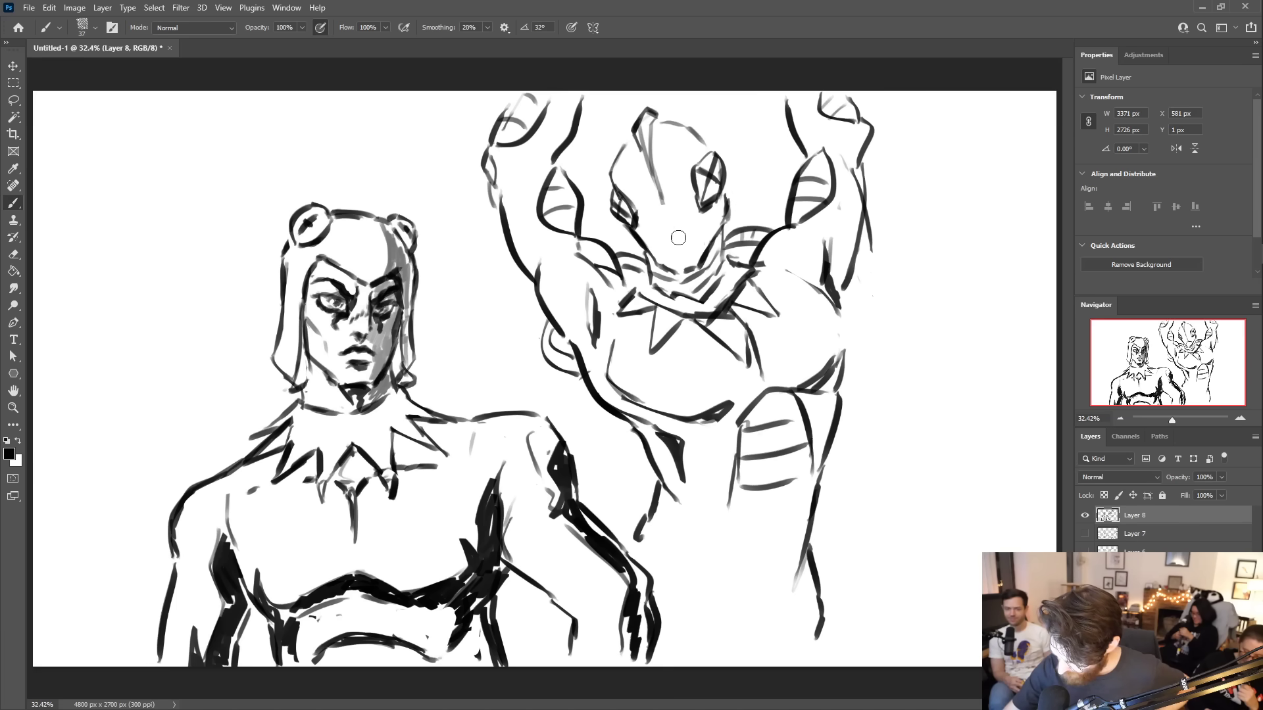
mouse_move(661, 216)
mouse_down()
mouse_move(644, 244)
mouse_move(681, 212)
mouse_move(711, 221)
mouse_move(652, 231)
mouse_up()
drag(660, 209, 720, 228)
mouse_move(653, 248)
mouse_down()
mouse_move(715, 228)
mouse_move(649, 249)
mouse_move(694, 229)
mouse_move(655, 243)
mouse_move(671, 216)
mouse_move(701, 225)
mouse_move(661, 231)
mouse_move(721, 223)
mouse_move(663, 244)
mouse_move(677, 227)
mouse_move(699, 230)
mouse_move(648, 253)
mouse_move(666, 270)
mouse_move(698, 266)
mouse_move(722, 220)
mouse_move(705, 262)
mouse_up()
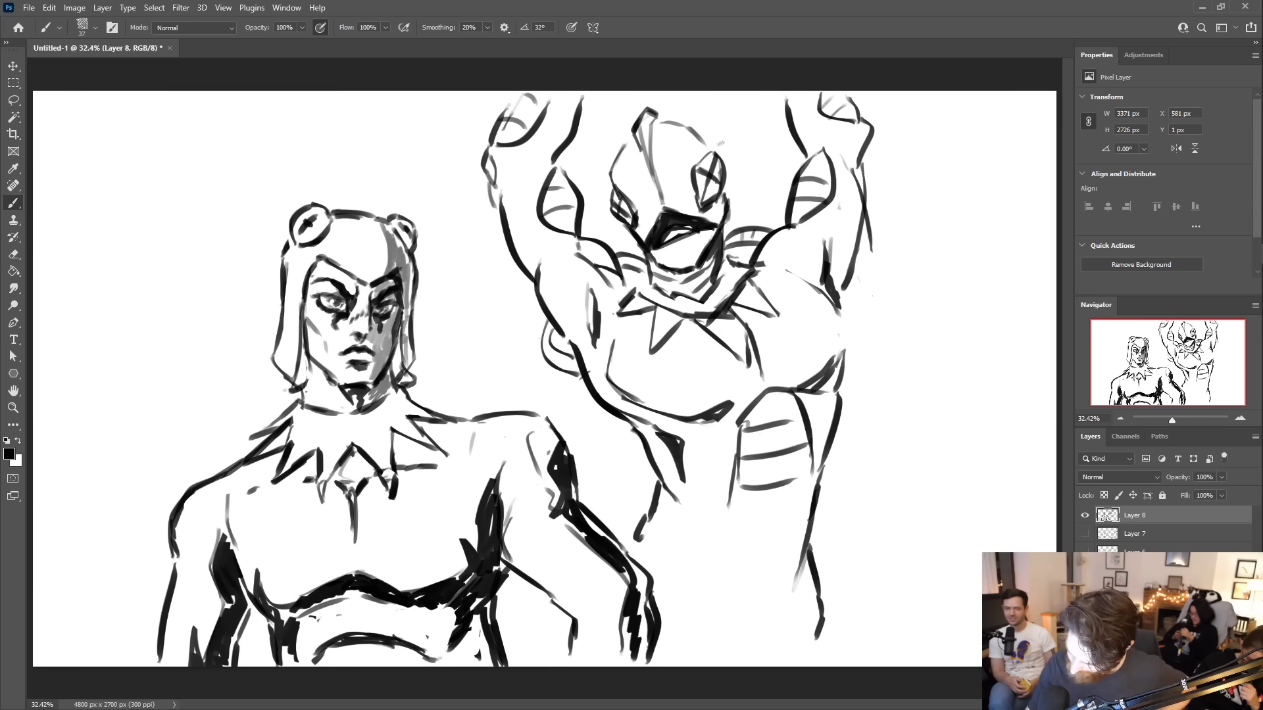
drag(649, 158, 658, 193)
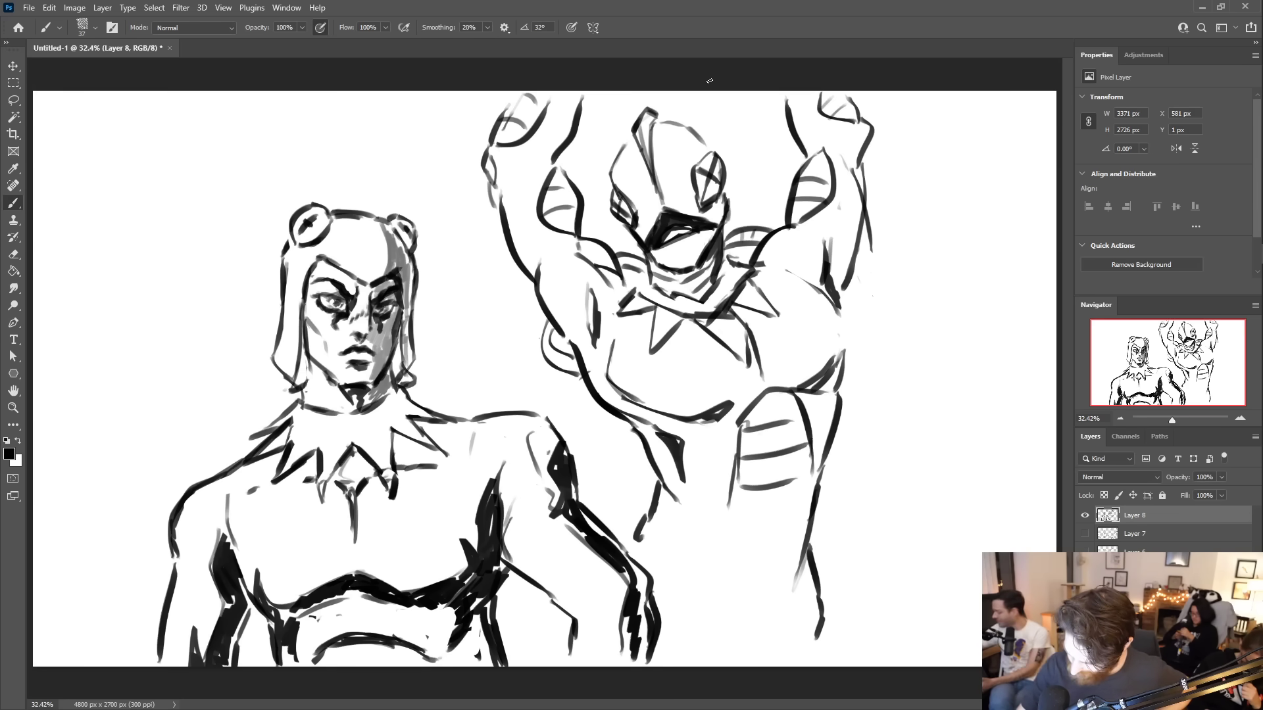
- Draw wavy flame-like aura lines around the hooded figure's head and shoulders and around the second figure's raised arms and torso
drag(651, 517, 632, 543)
mouse_move(133, 629)
mouse_down()
mouse_move(167, 417)
mouse_move(178, 474)
mouse_move(219, 429)
mouse_move(235, 337)
mouse_move(248, 375)
mouse_move(264, 346)
mouse_move(277, 183)
mouse_move(313, 193)
mouse_move(329, 153)
mouse_move(375, 199)
mouse_up()
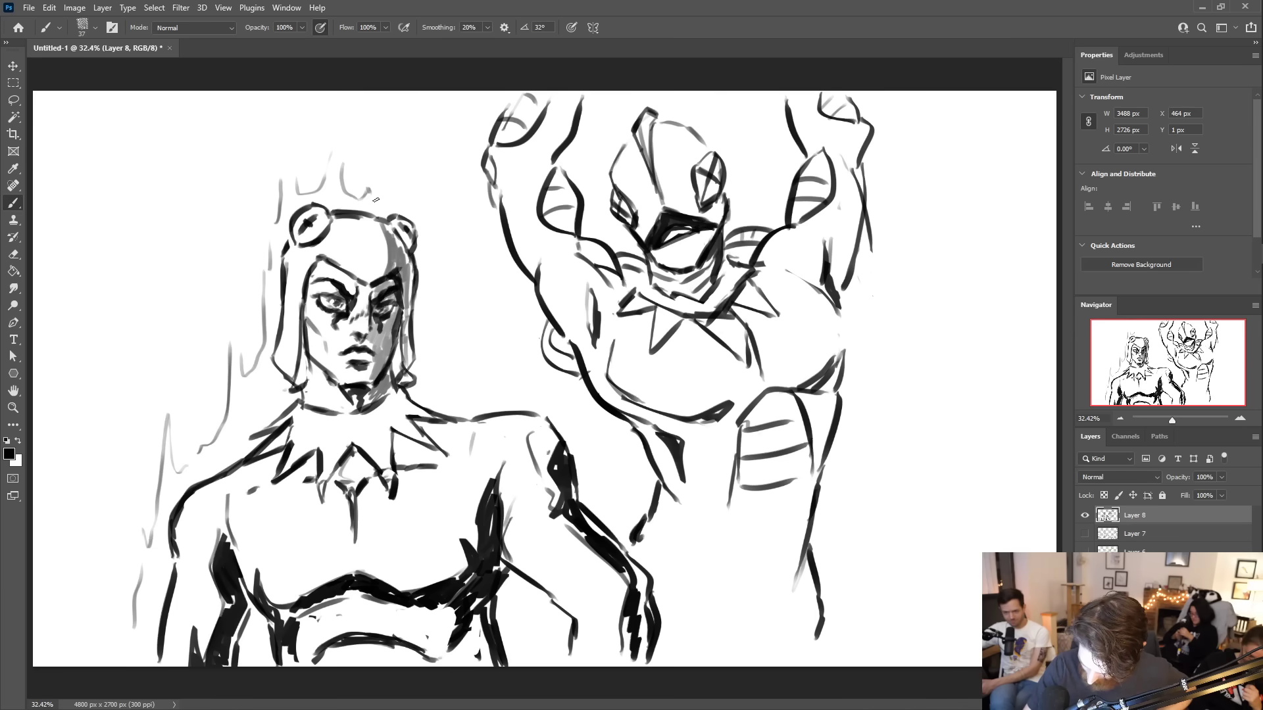
mouse_move(431, 303)
mouse_down()
mouse_move(444, 391)
mouse_move(460, 368)
mouse_move(464, 399)
mouse_move(483, 403)
mouse_move(503, 371)
mouse_move(516, 395)
mouse_move(525, 380)
mouse_move(510, 297)
mouse_up()
mouse_move(474, 204)
mouse_down()
mouse_move(495, 266)
mouse_move(465, 185)
mouse_move(467, 112)
mouse_move(489, 98)
mouse_up()
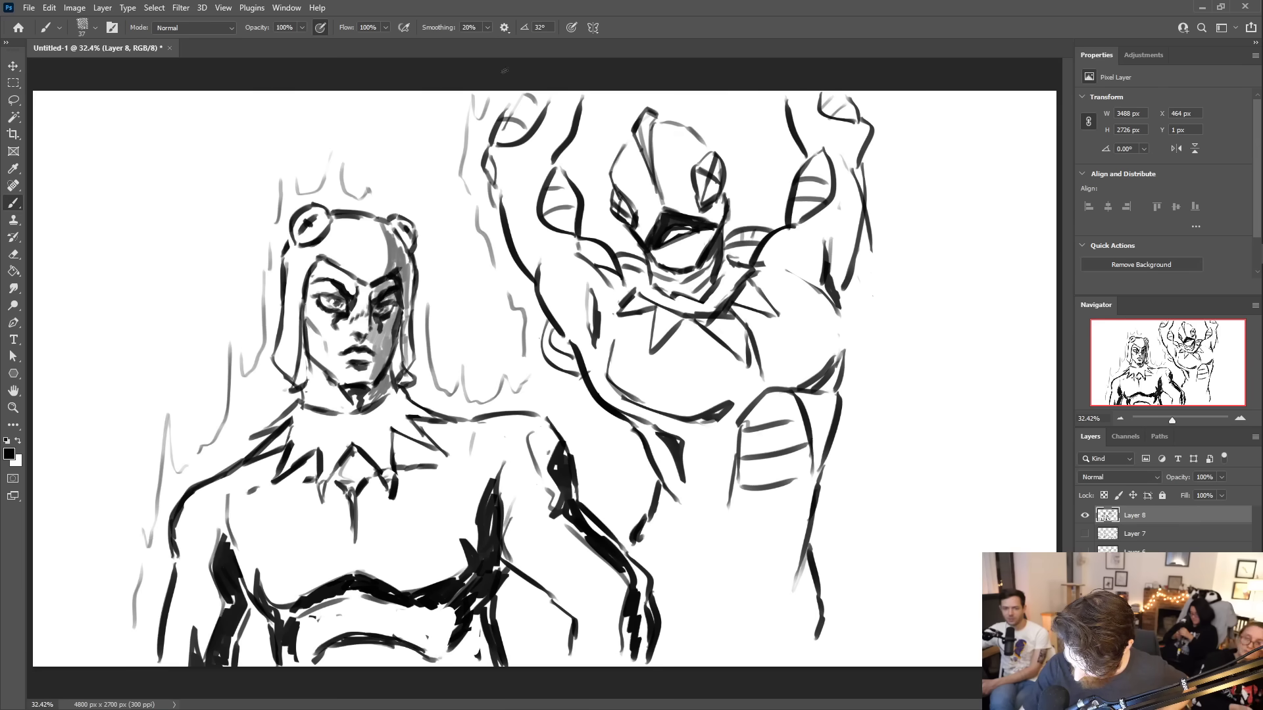
mouse_move(597, 89)
mouse_down()
mouse_move(604, 127)
mouse_move(629, 76)
mouse_move(725, 130)
mouse_move(743, 195)
mouse_move(770, 176)
mouse_move(759, 109)
mouse_up()
mouse_move(889, 92)
mouse_down()
mouse_move(897, 249)
mouse_move(868, 349)
mouse_up()
mouse_move(840, 299)
mouse_down()
mouse_move(845, 376)
mouse_move(872, 461)
mouse_move(863, 584)
mouse_up()
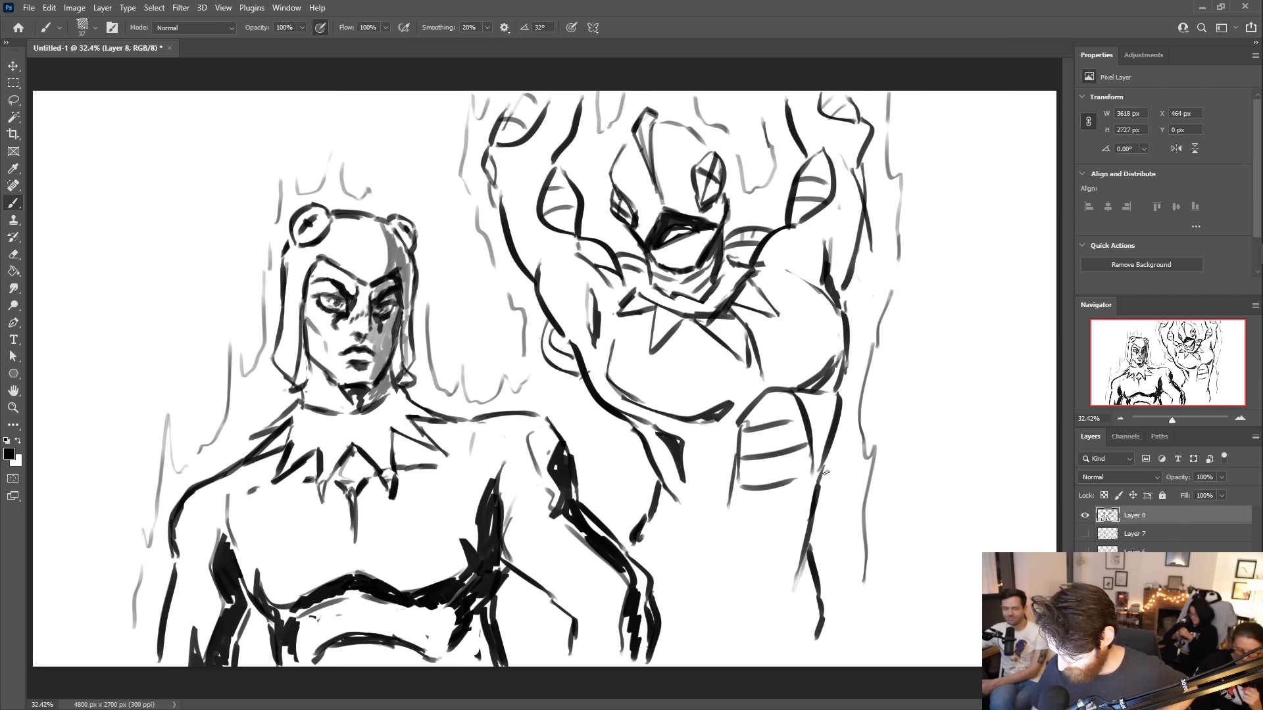
- Start the second figure's hip line and scatter five small diamond sparkles around the figure
drag(702, 535, 724, 549)
drag(732, 594, 720, 639)
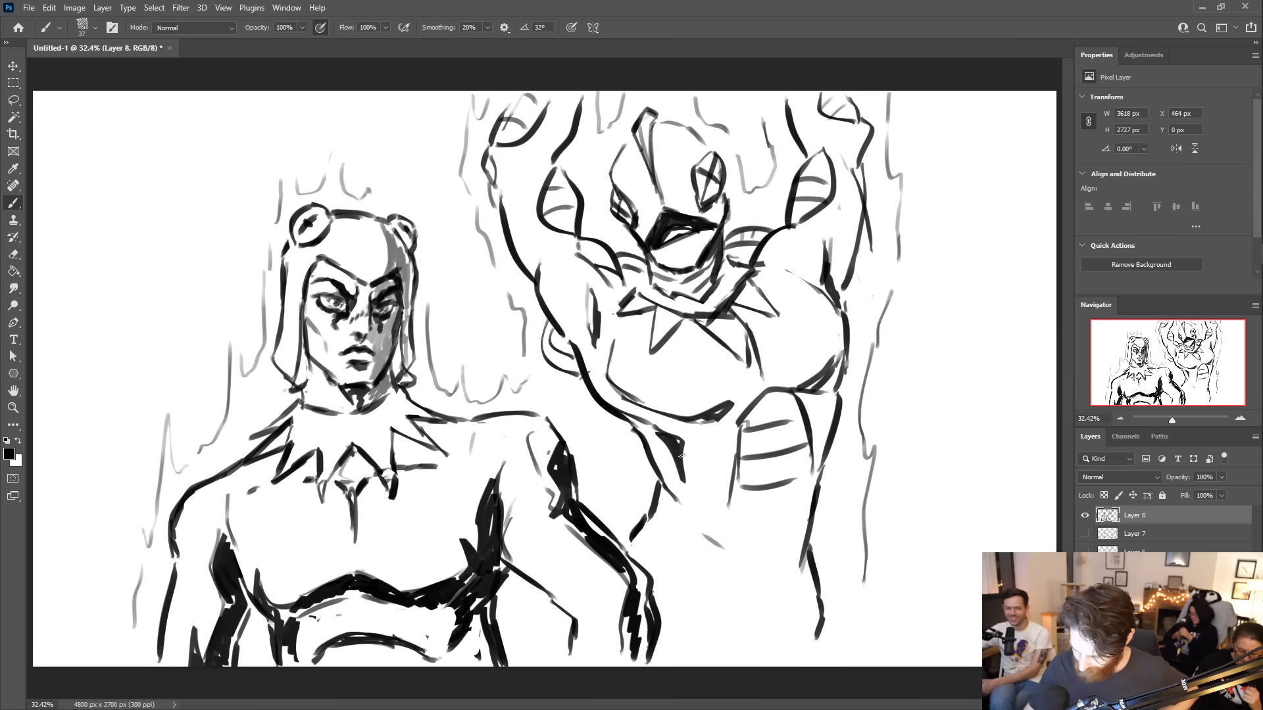
drag(478, 290, 485, 283)
drag(486, 283, 484, 299)
drag(489, 293, 484, 298)
drag(584, 169, 584, 173)
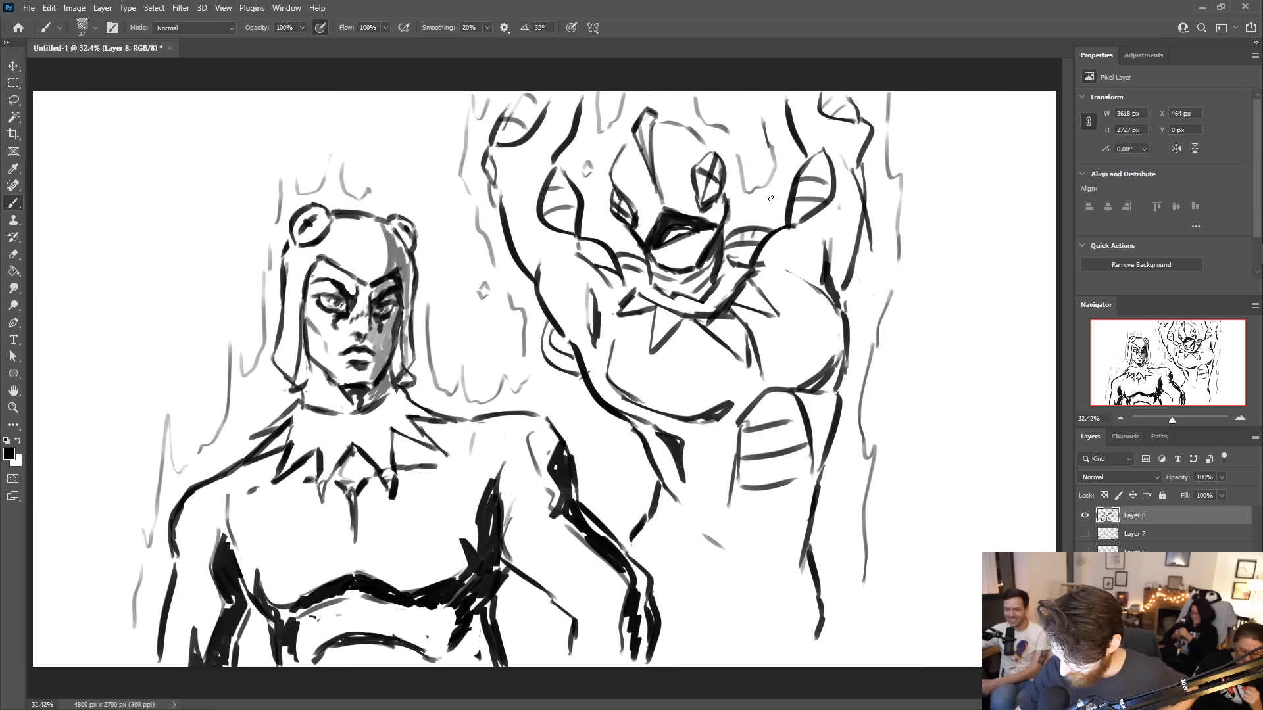
drag(766, 205, 770, 211)
drag(904, 298, 910, 309)
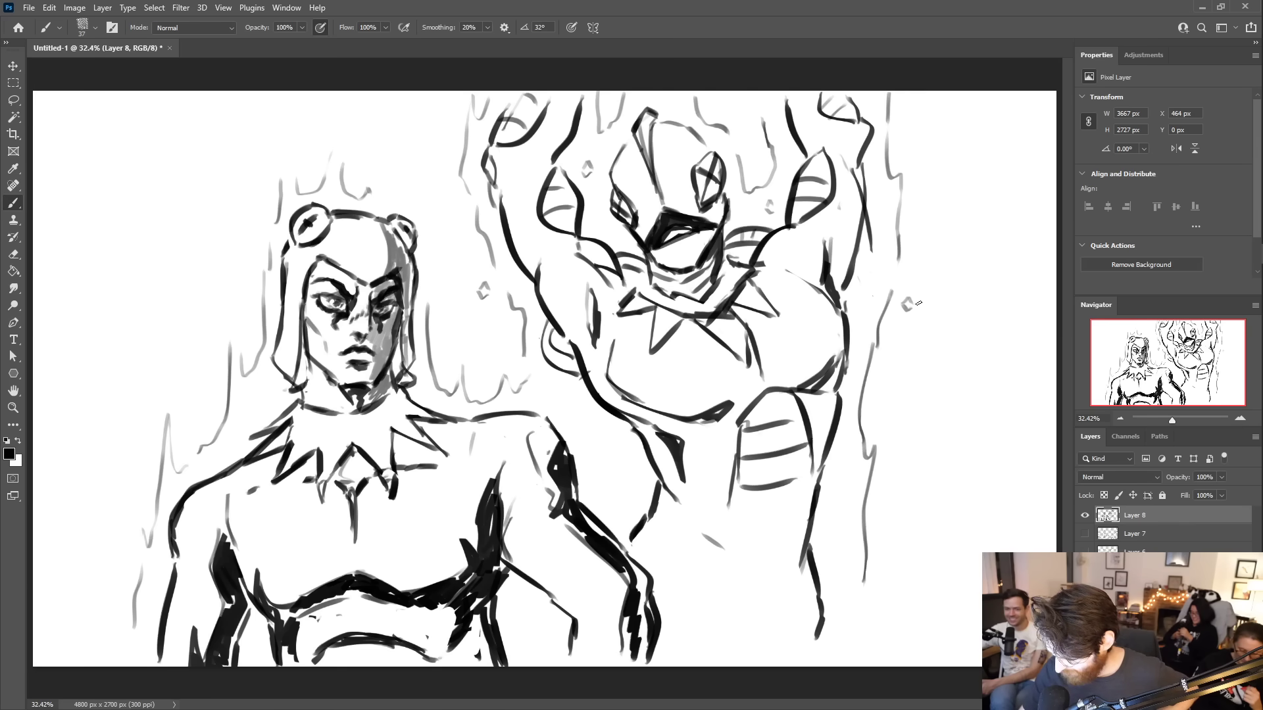
drag(603, 440, 606, 458)
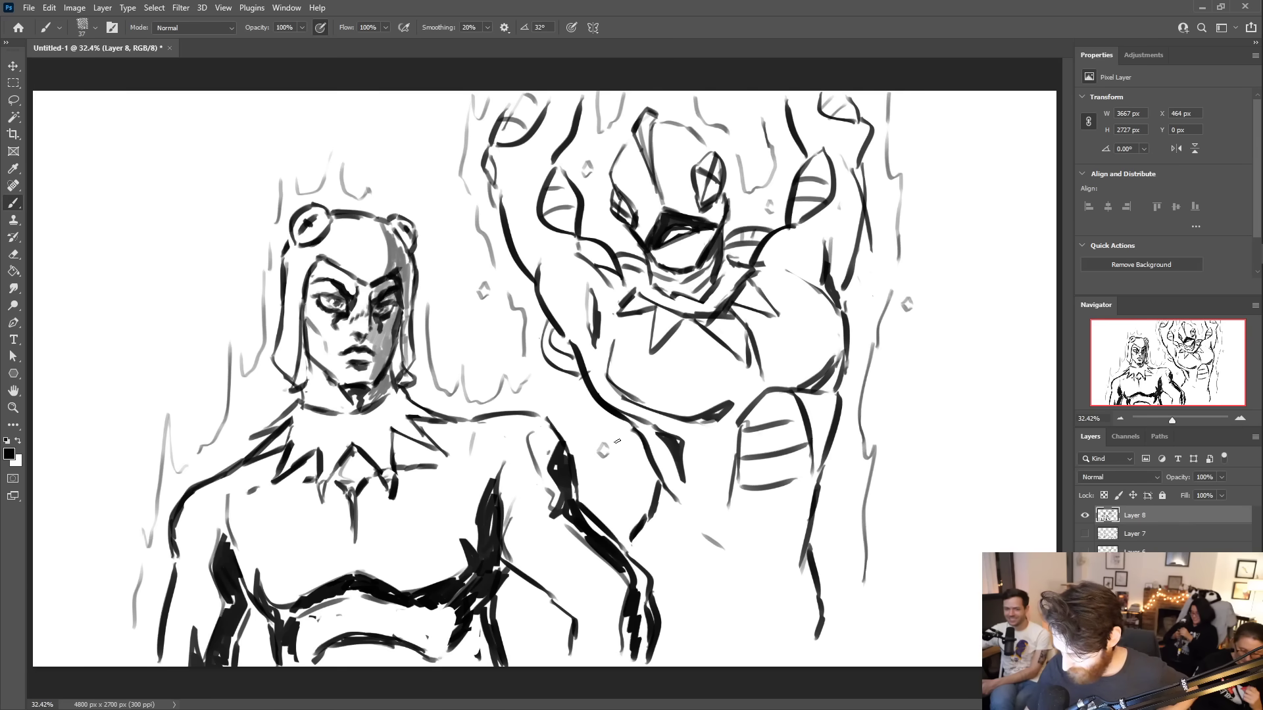
- Extend the sides of the second figure's abdominal panel downward, complete the slanted hip line, and add a line at the upper leg
drag(809, 457, 811, 494)
drag(729, 497, 720, 545)
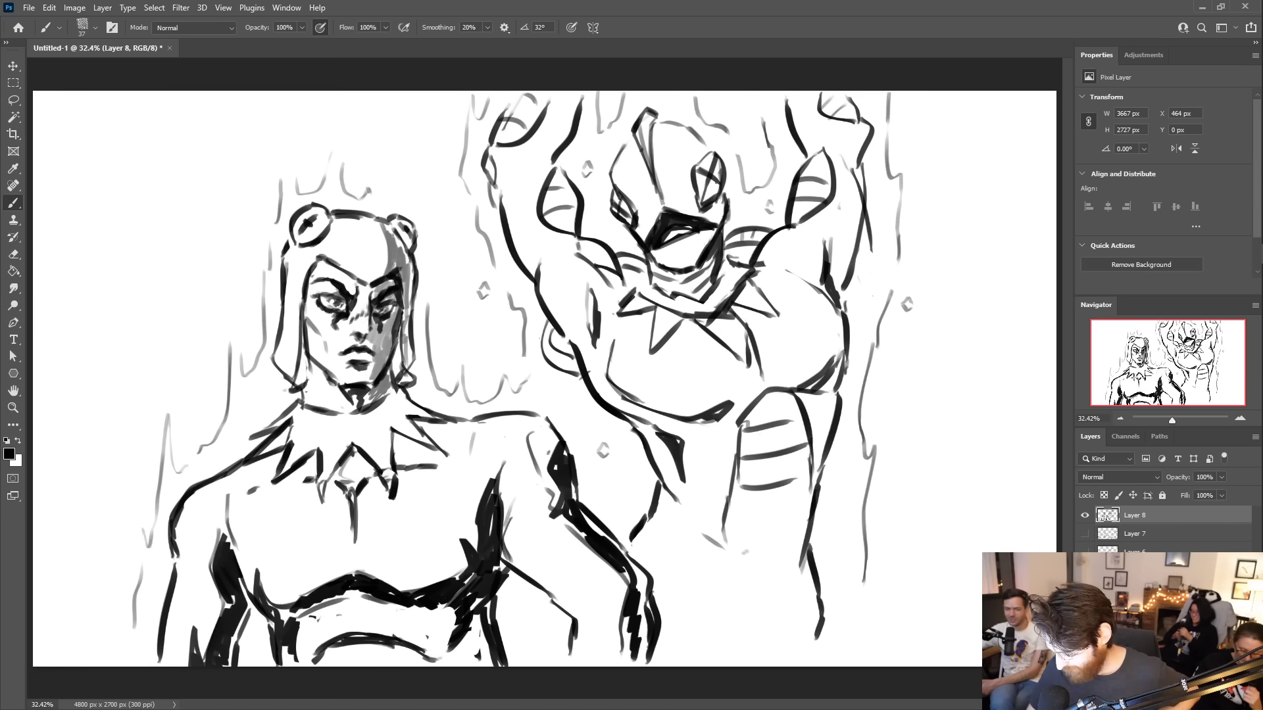
drag(654, 518, 714, 543)
drag(796, 537, 790, 549)
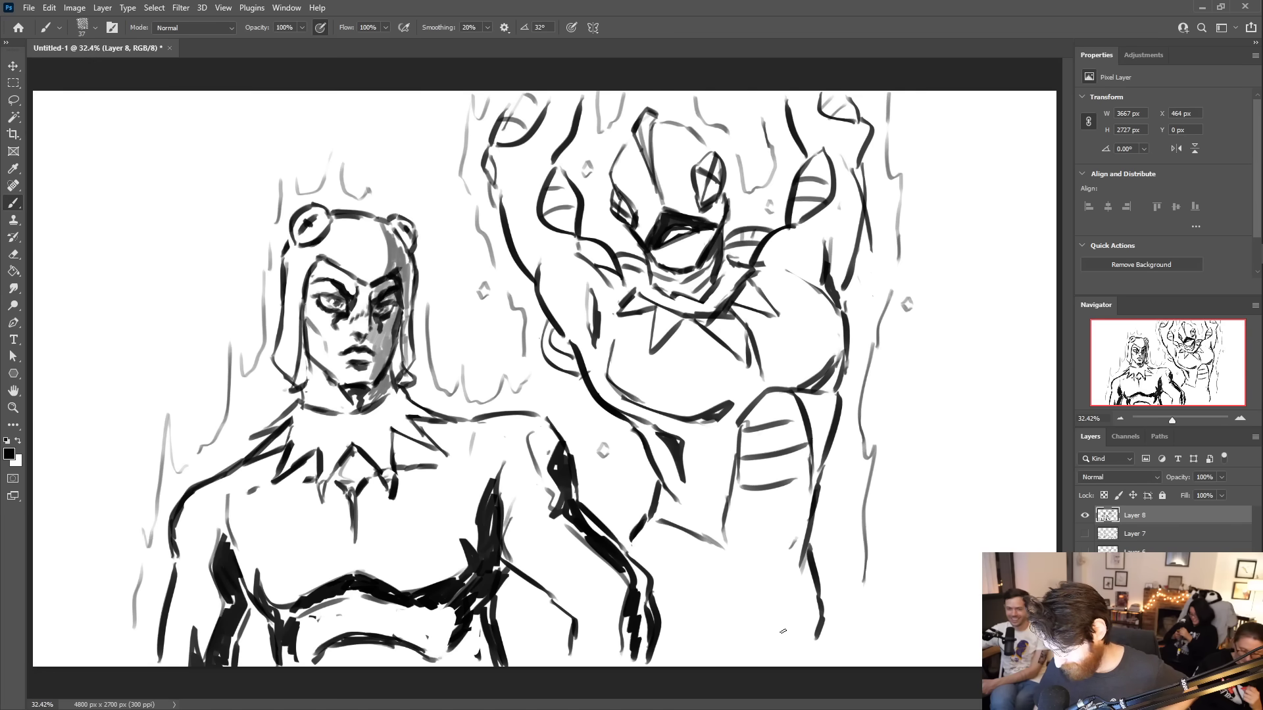
drag(800, 614, 801, 665)
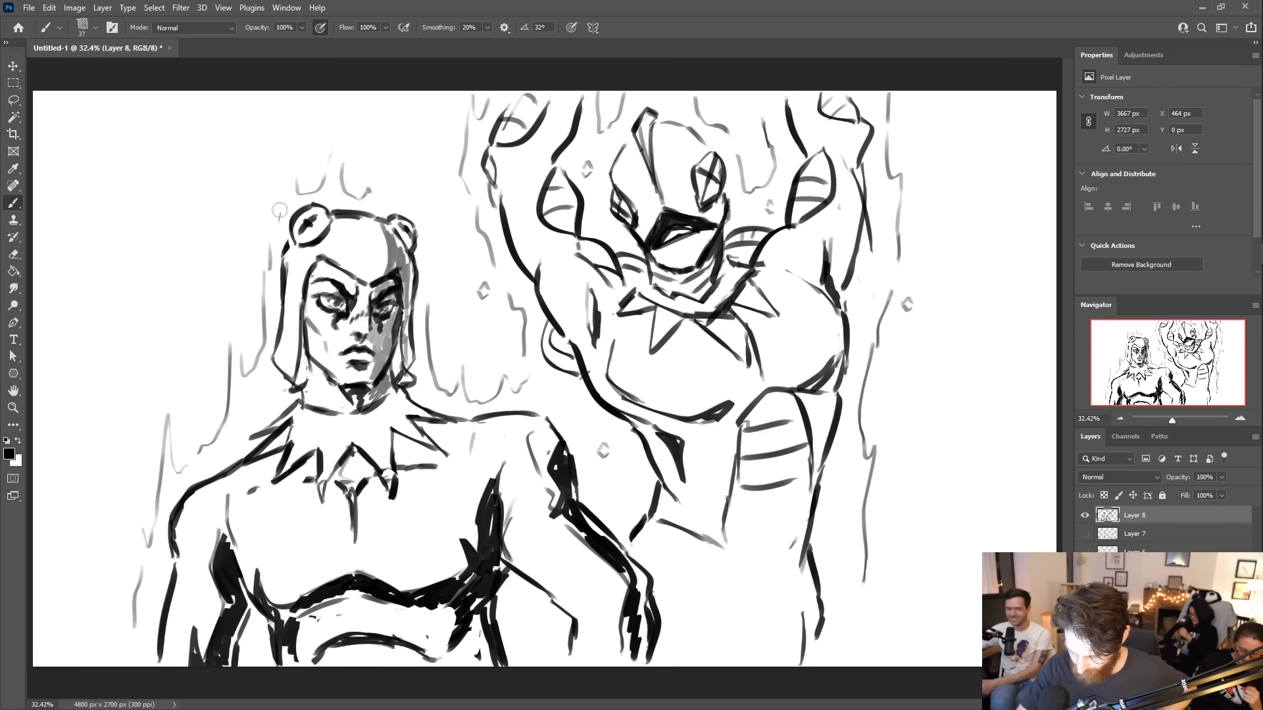
- Reshape the flames above the hooded figure's head, extend its side aura, and add aura wisps beside the second figure's waist and leg
drag(270, 231, 285, 194)
drag(374, 202, 392, 163)
drag(390, 192, 403, 214)
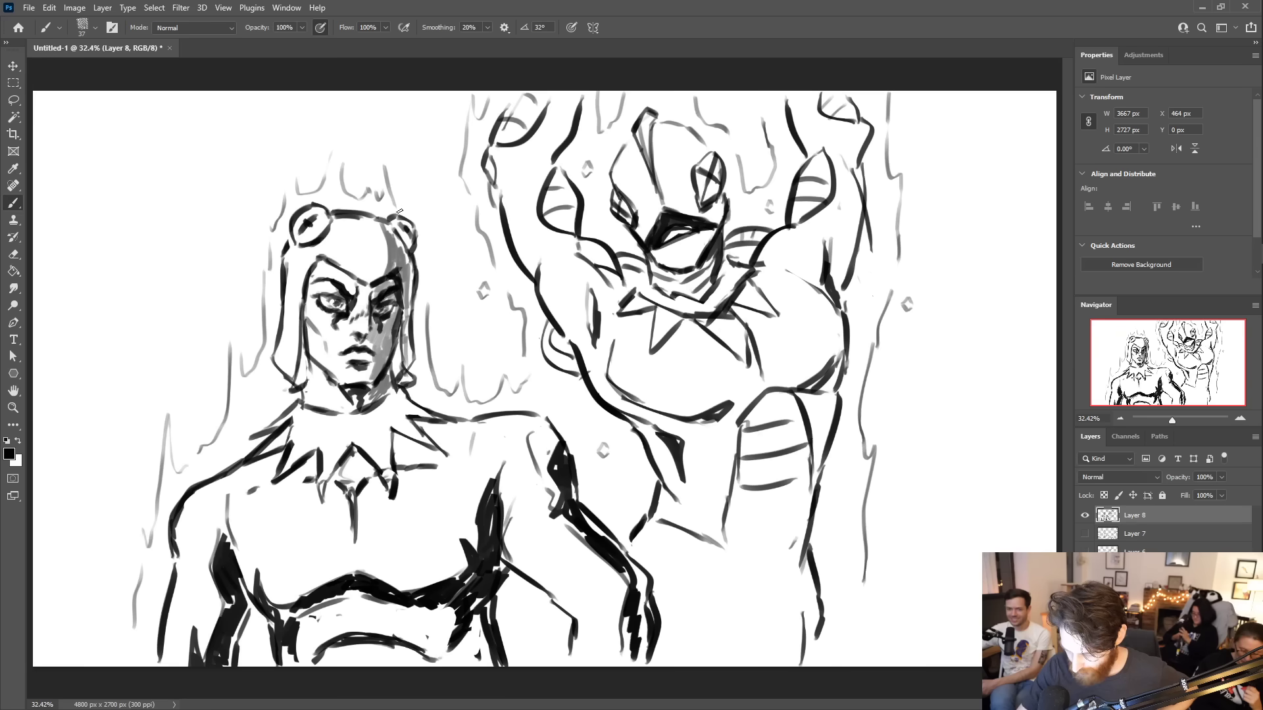
drag(425, 258, 428, 294)
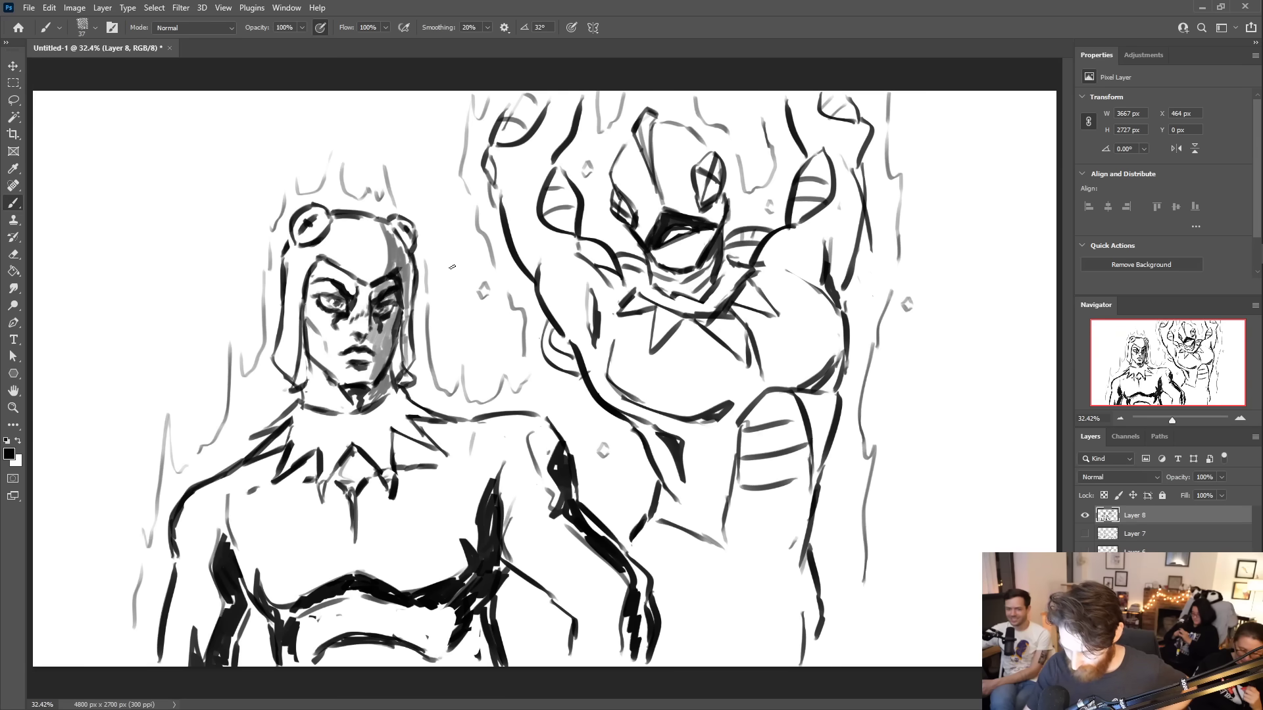
click(235, 336)
drag(139, 559, 136, 540)
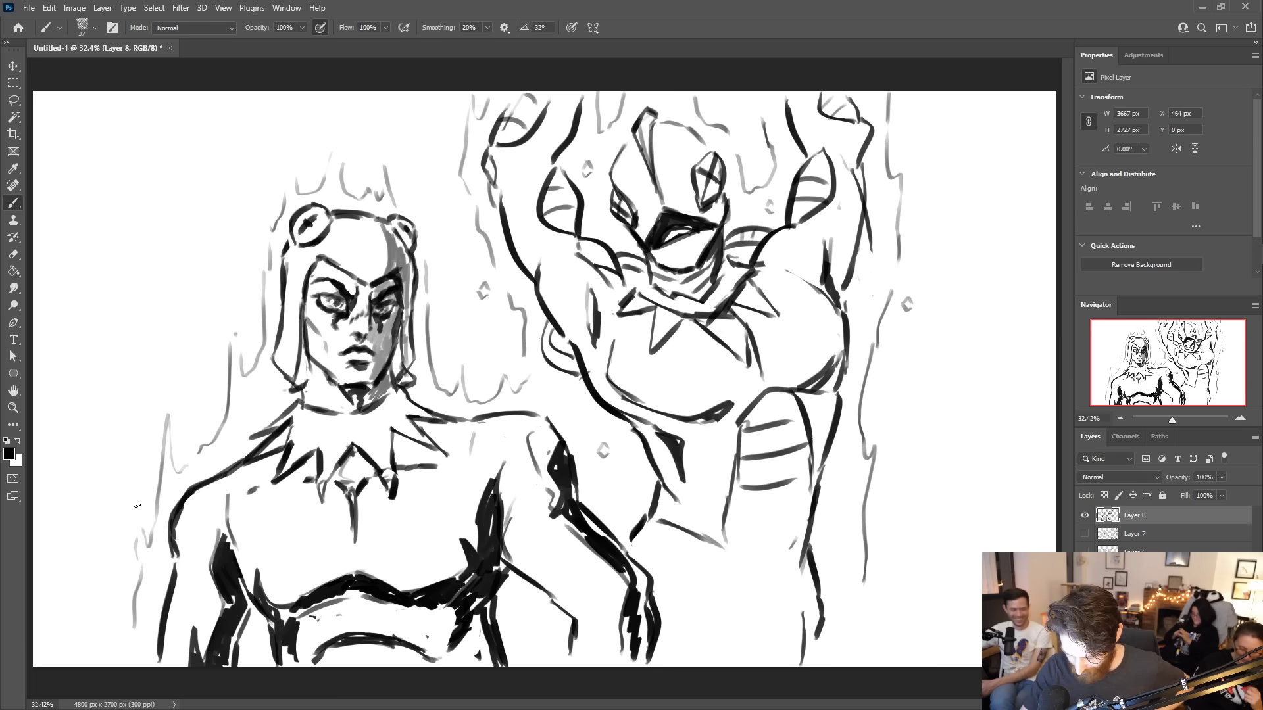
mouse_move(595, 475)
mouse_down()
mouse_move(616, 508)
mouse_move(629, 479)
mouse_up()
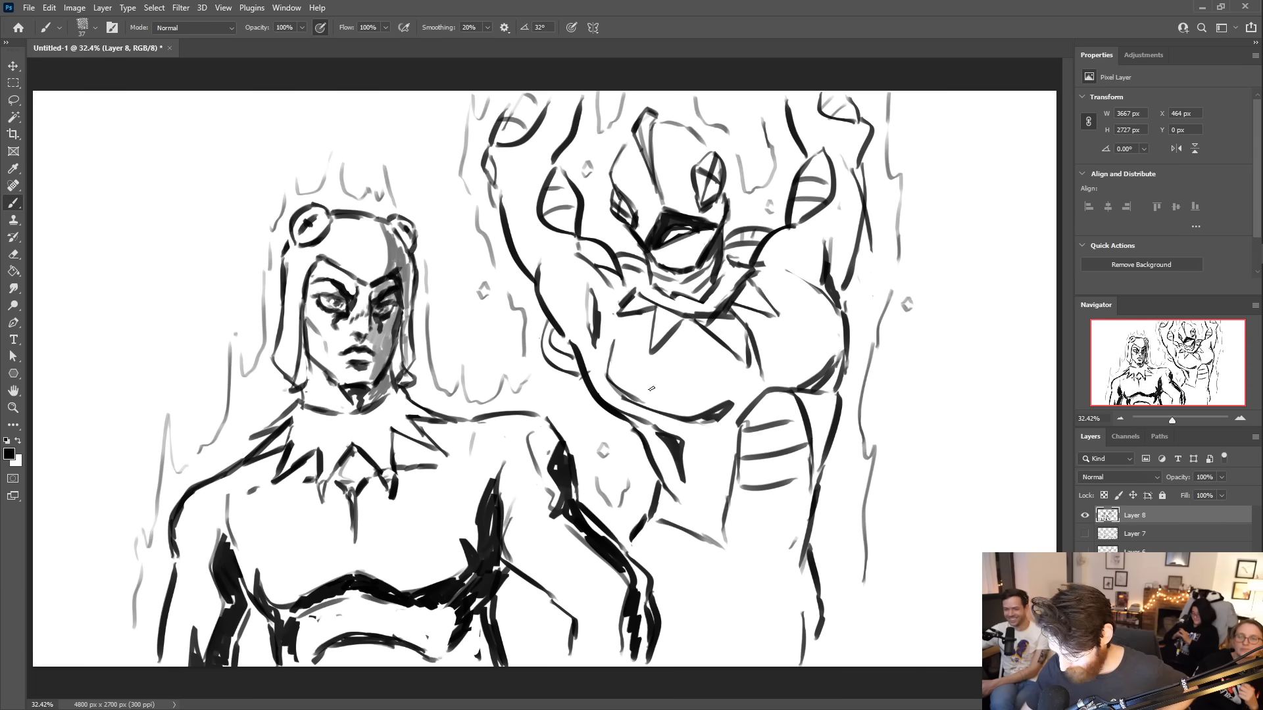
drag(859, 583, 871, 628)
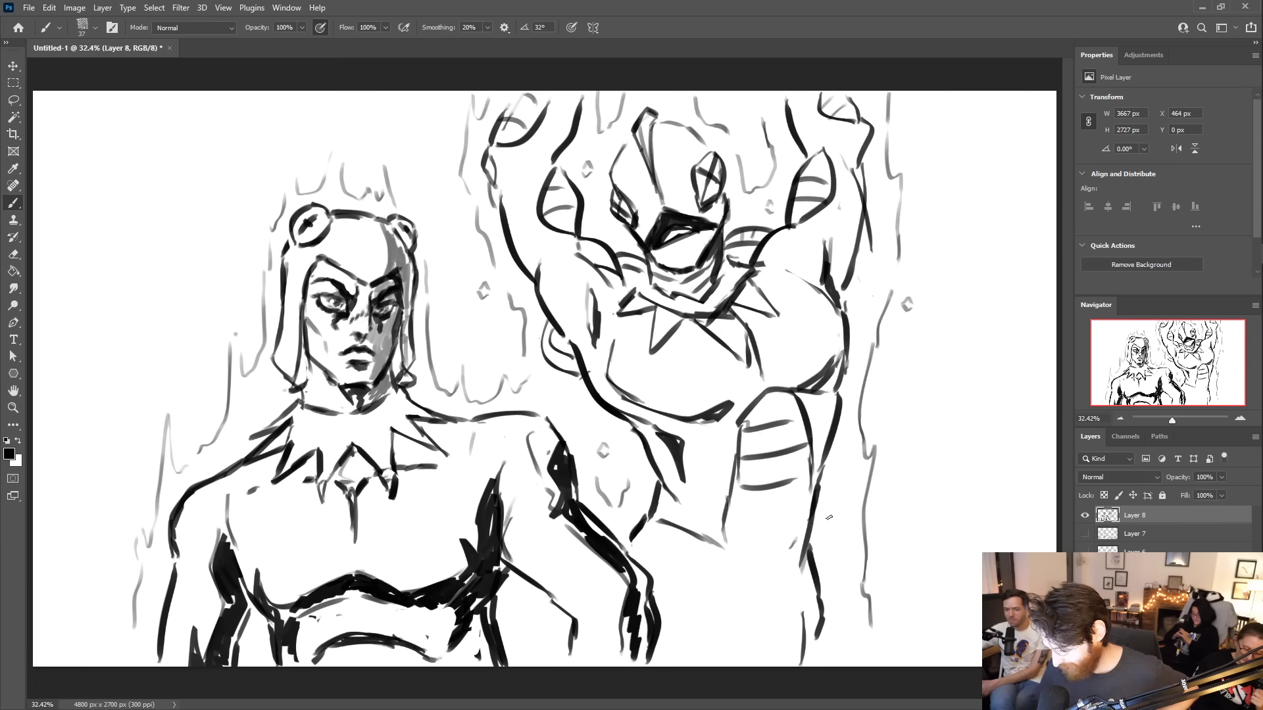
- Draw the second figure's thigh curve, add more stripes to the lower abdominal panel, and extend the hooded figure's forearm contour
drag(738, 578, 809, 672)
drag(816, 590, 820, 624)
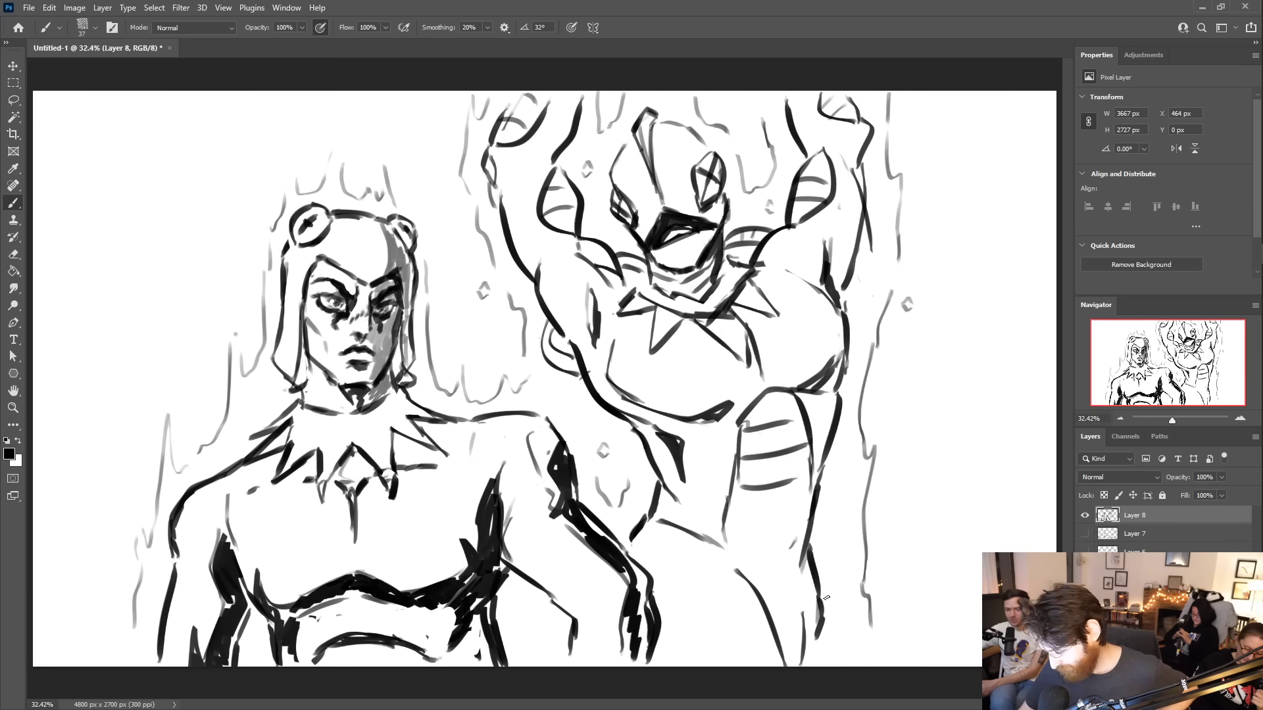
drag(637, 543, 654, 522)
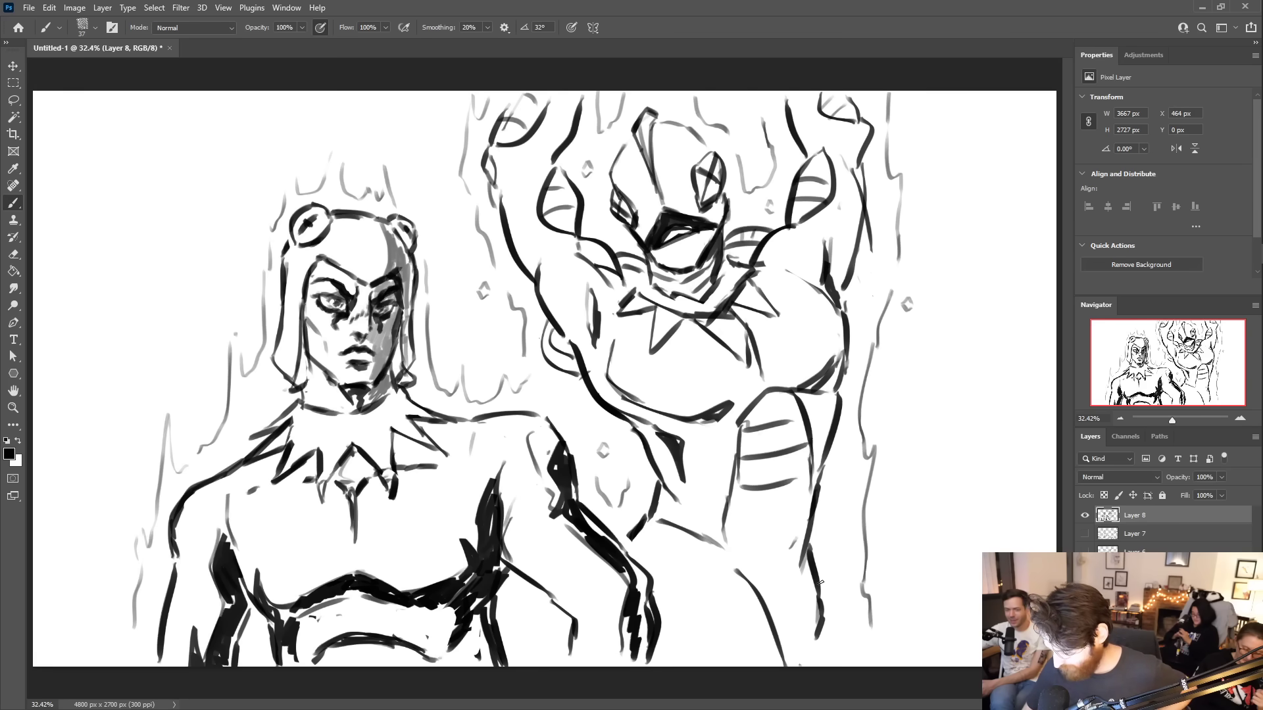
drag(732, 518, 811, 510)
mouse_move(749, 558)
mouse_down()
mouse_move(803, 539)
mouse_move(800, 628)
mouse_up()
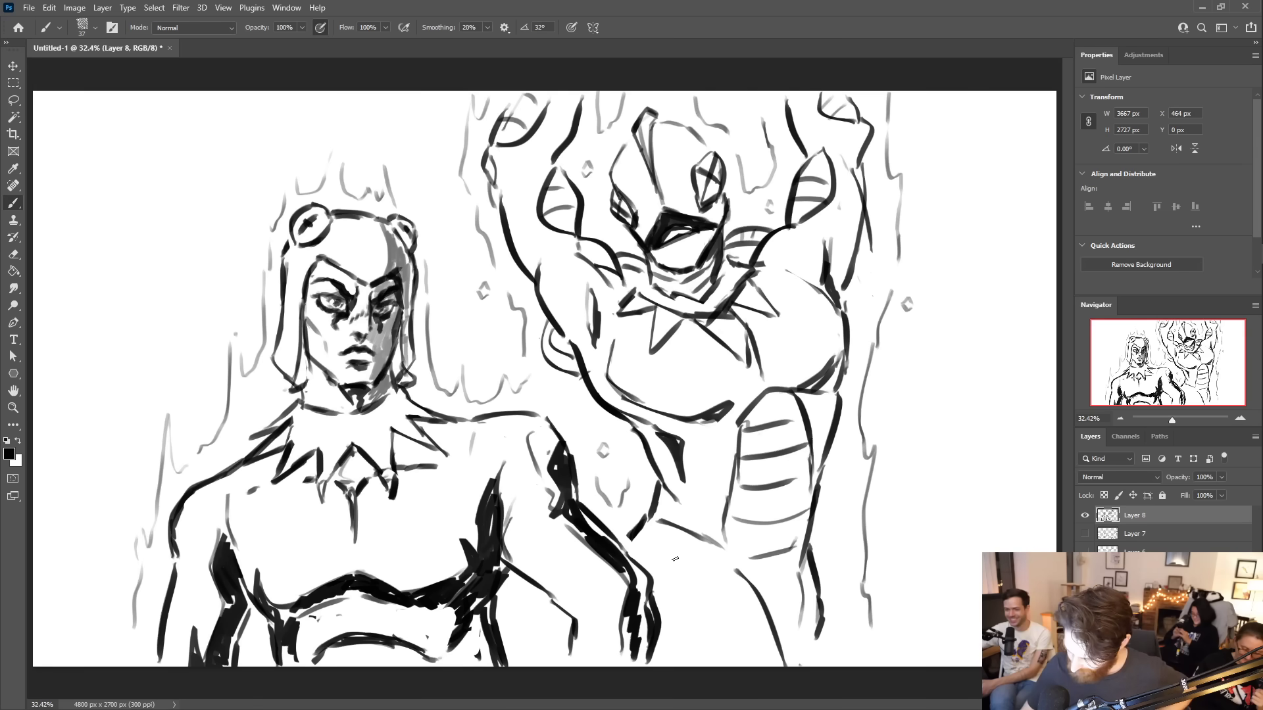
drag(575, 624, 563, 669)
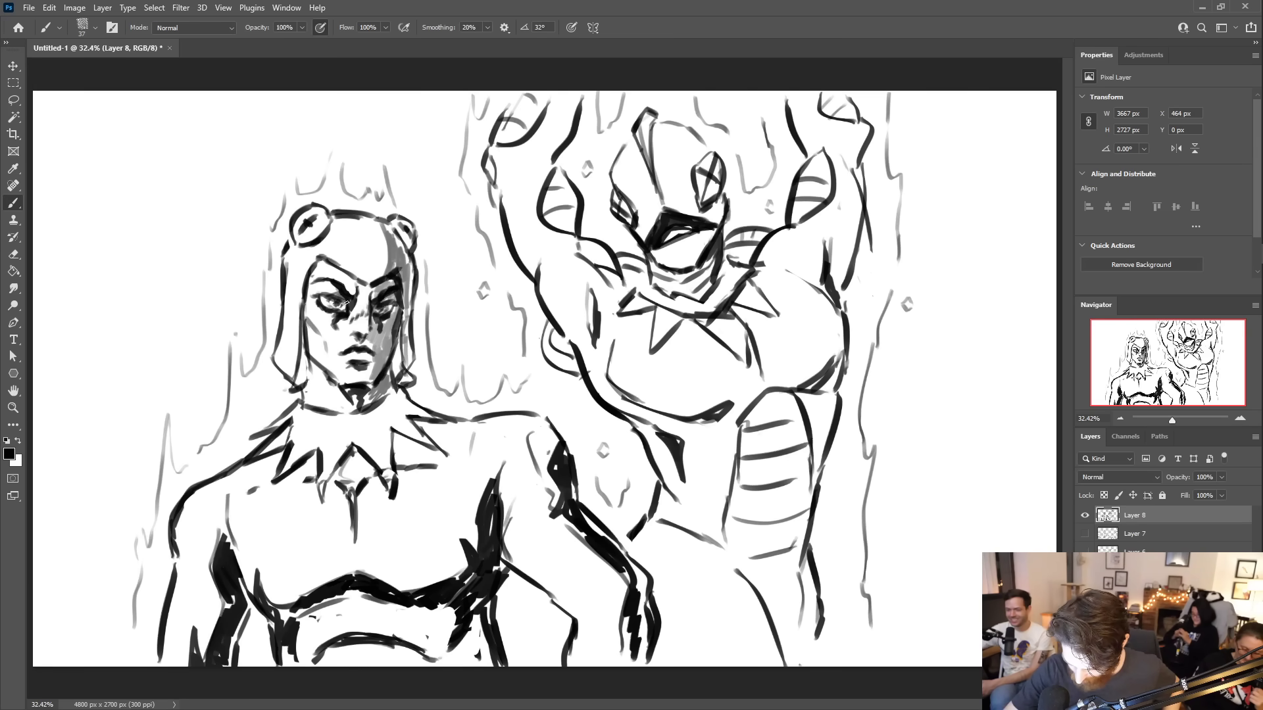
- Darken the hooded figure's mask edge and hood sides, and sharpen the hood's lower tips and the facial shading
drag(379, 305, 373, 317)
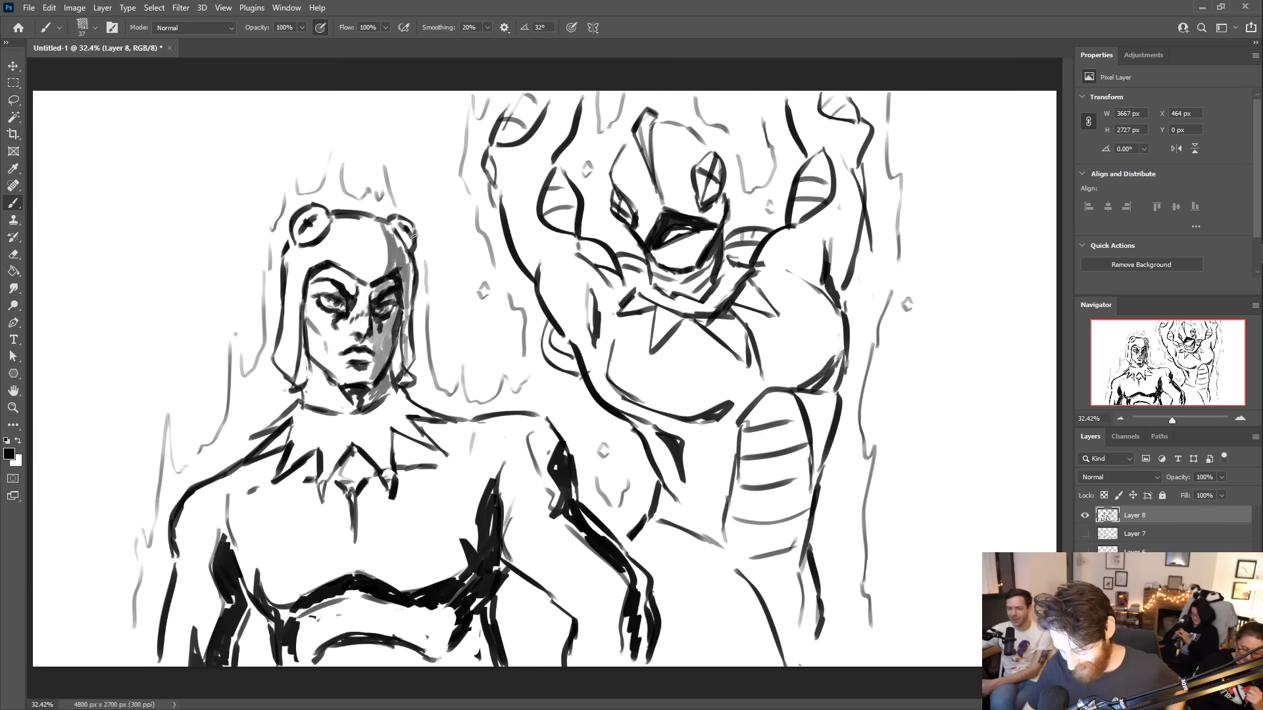
mouse_move(282, 253)
mouse_down()
mouse_move(286, 313)
mouse_move(280, 277)
mouse_move(270, 352)
mouse_move(288, 379)
mouse_up()
mouse_move(409, 319)
mouse_down()
mouse_move(413, 372)
mouse_move(417, 359)
mouse_up()
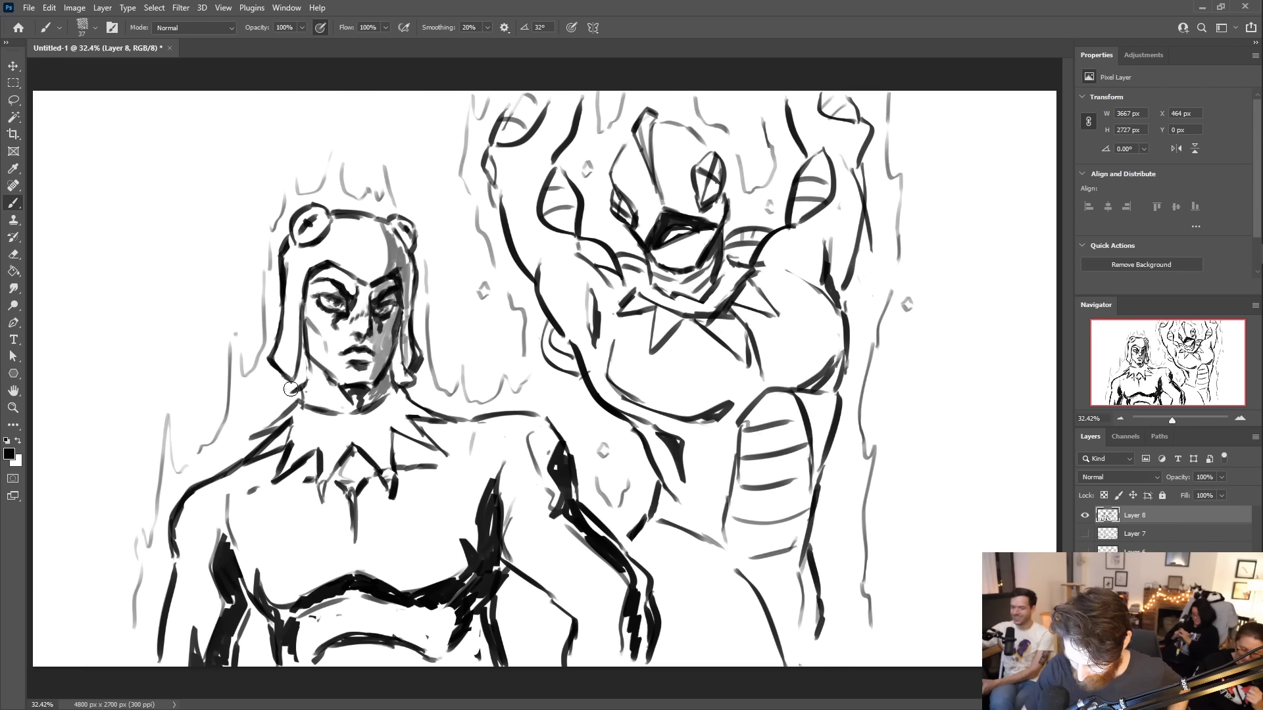
mouse_move(296, 378)
mouse_down()
mouse_move(284, 394)
mouse_move(307, 380)
mouse_up()
mouse_move(305, 312)
mouse_down()
mouse_move(307, 348)
mouse_move(306, 324)
mouse_move(329, 354)
mouse_move(382, 355)
mouse_up()
drag(393, 325, 386, 341)
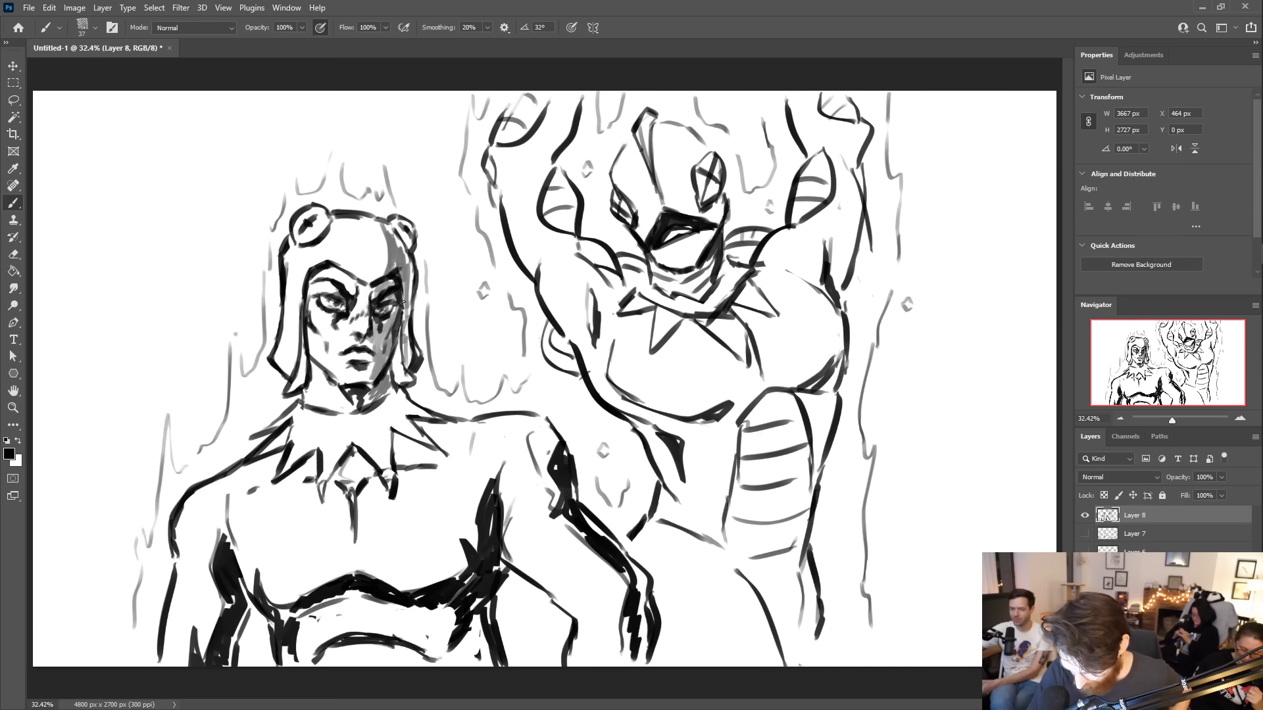
mouse_move(309, 345)
mouse_down()
mouse_move(333, 376)
mouse_move(317, 362)
mouse_move(288, 391)
mouse_up()
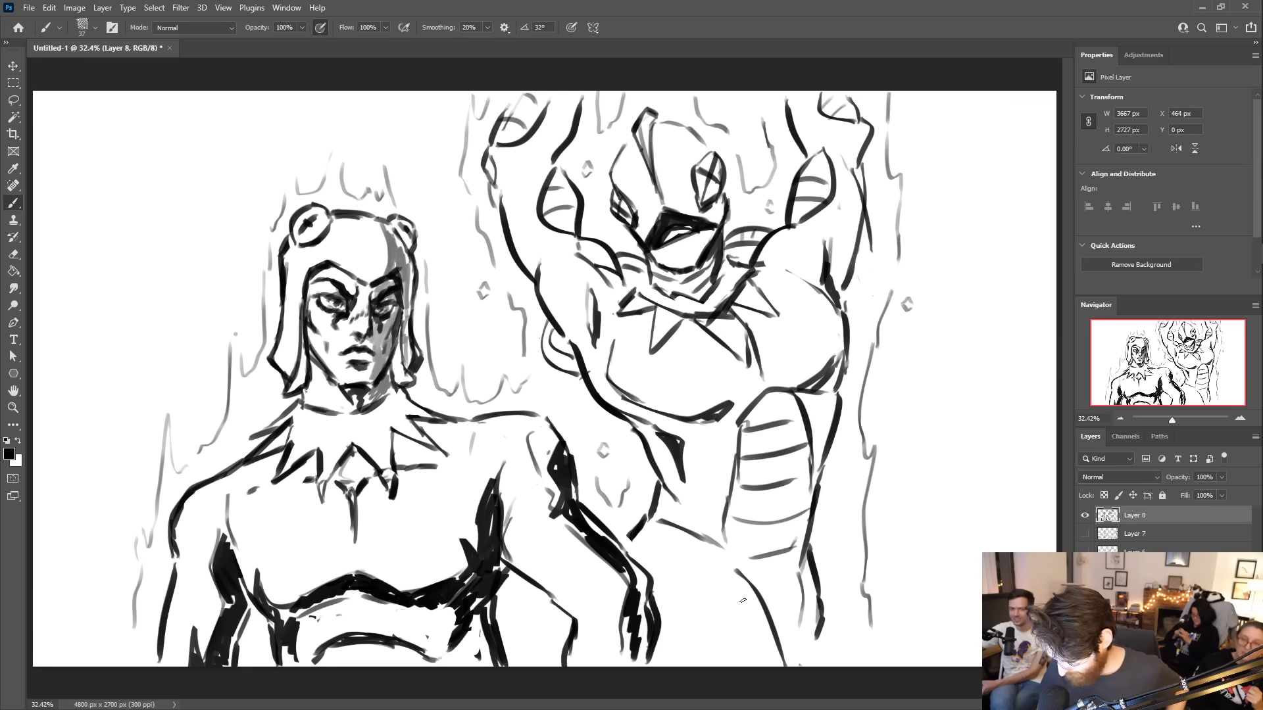
- Add curved stripes on the second figure's thigh and extra flame tips above the hooded figure's head
drag(660, 563, 718, 651)
mouse_move(695, 599)
mouse_down()
mouse_move(662, 623)
mouse_move(674, 665)
mouse_up()
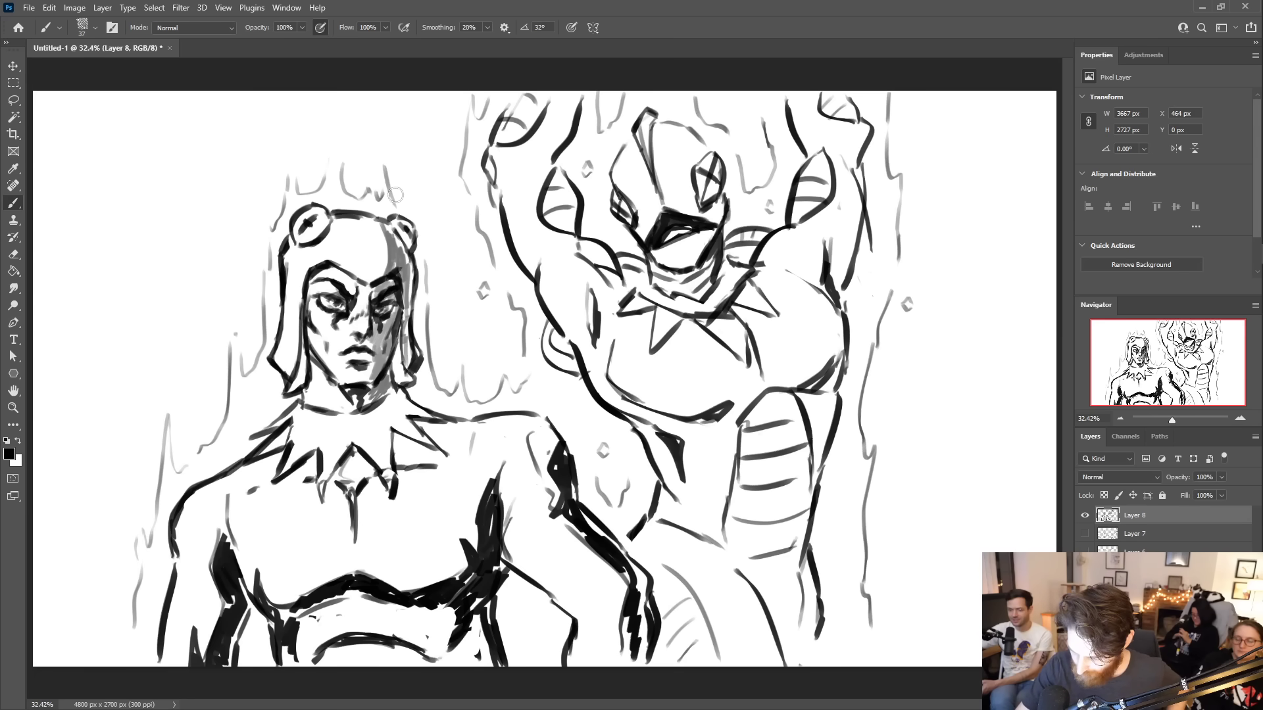
drag(330, 172, 336, 142)
drag(398, 210, 391, 179)
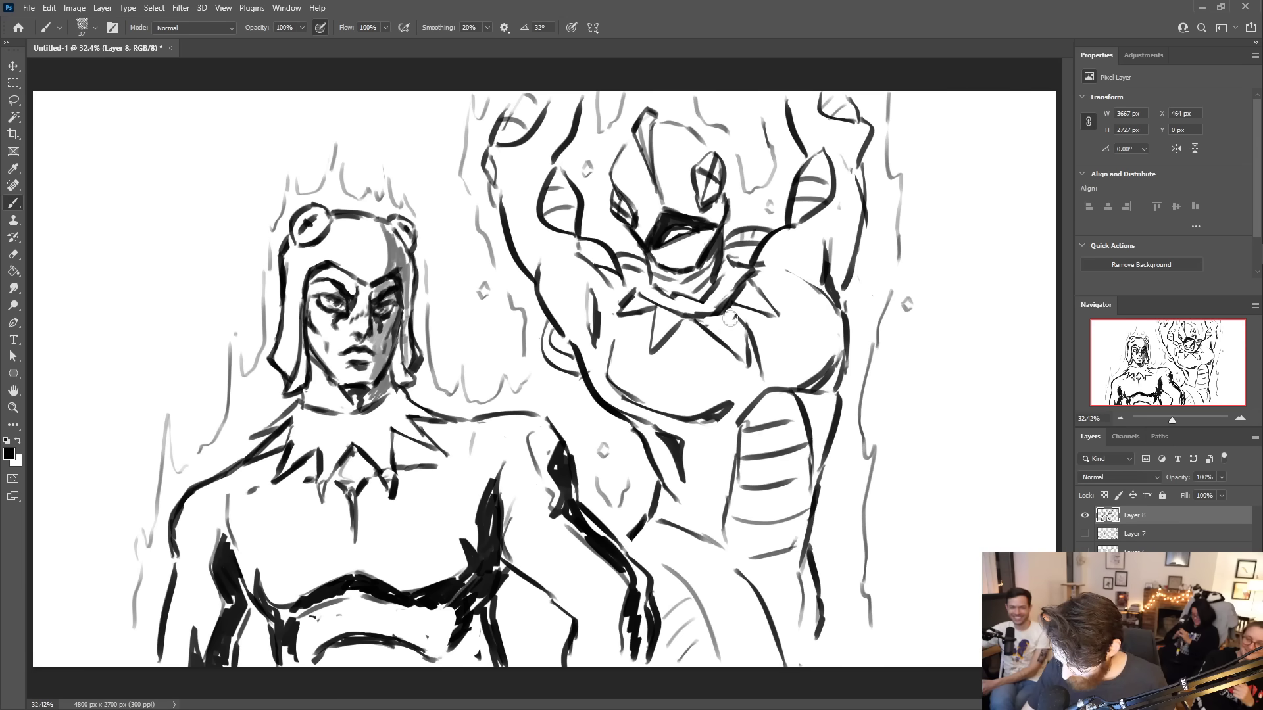
- Draw curved hatching stripes across both sides of the second figure's chest
mouse_move(658, 411)
mouse_down()
mouse_move(684, 357)
mouse_move(713, 339)
mouse_move(727, 372)
mouse_move(822, 366)
mouse_up()
drag(752, 319, 830, 335)
mouse_move(723, 364)
mouse_down()
mouse_move(676, 419)
mouse_move(721, 364)
mouse_move(826, 350)
mouse_up()
mouse_move(660, 412)
mouse_down()
mouse_move(721, 346)
mouse_move(815, 339)
mouse_up()
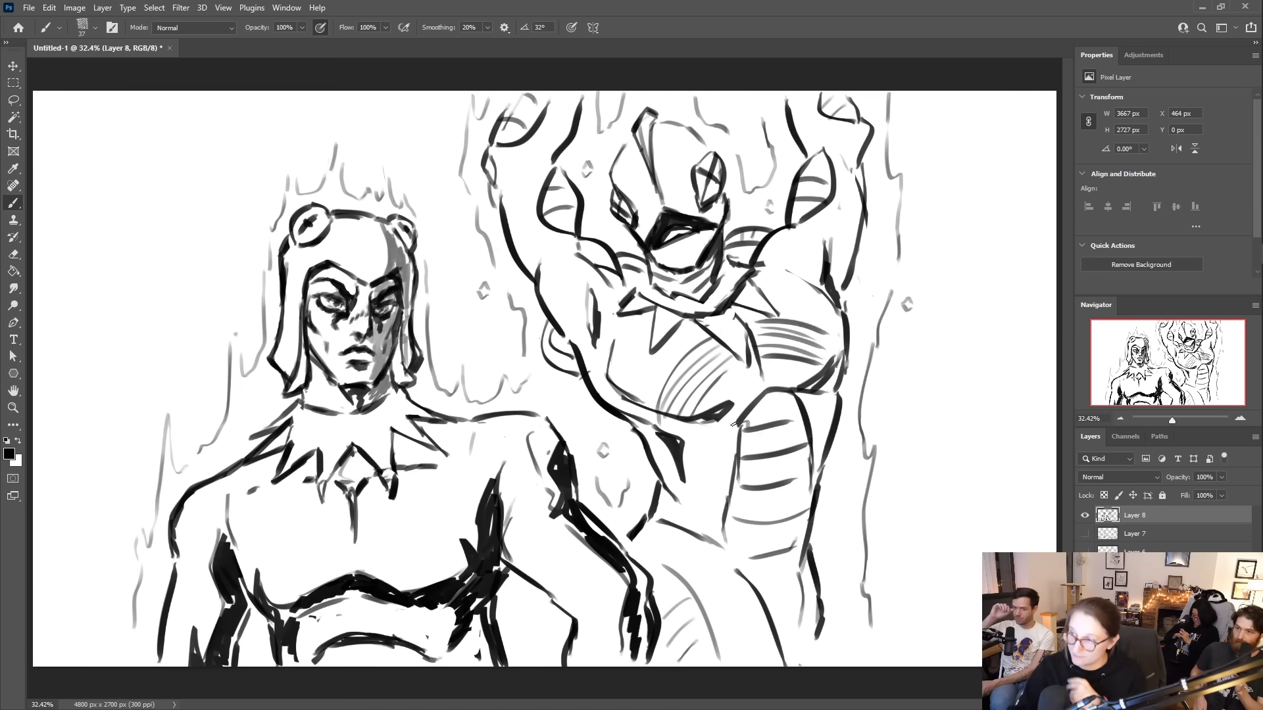
right_click(15, 204)
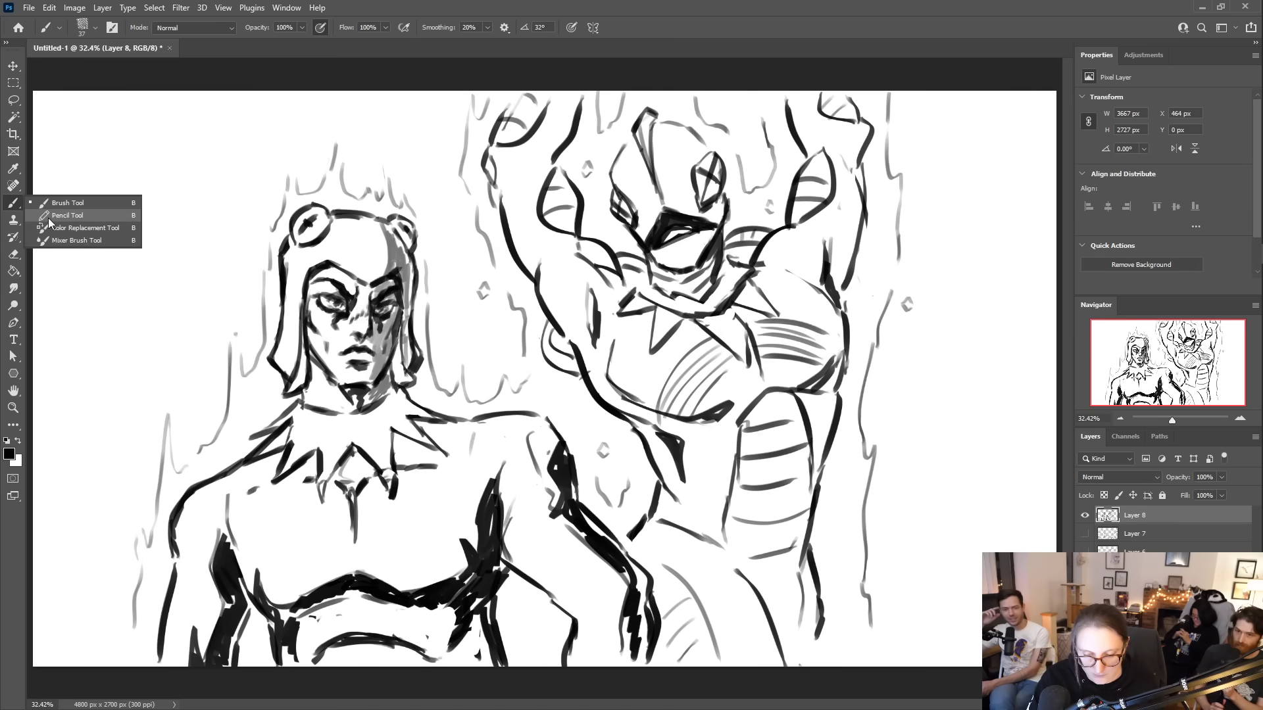
click(49, 217)
right_click(13, 204)
click(65, 203)
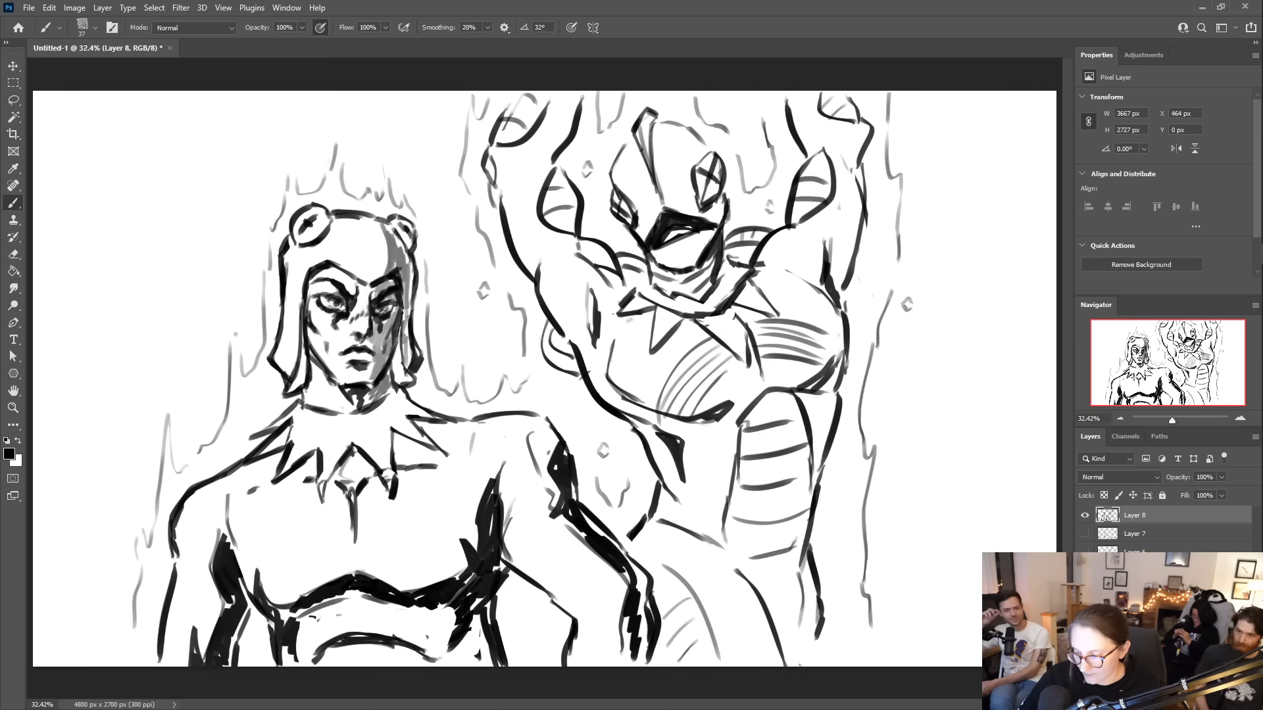
- Create a new layer above Layer 8 and hide Layer 8 to start on a blank canvas
key(ctrl+shift+alt+n)
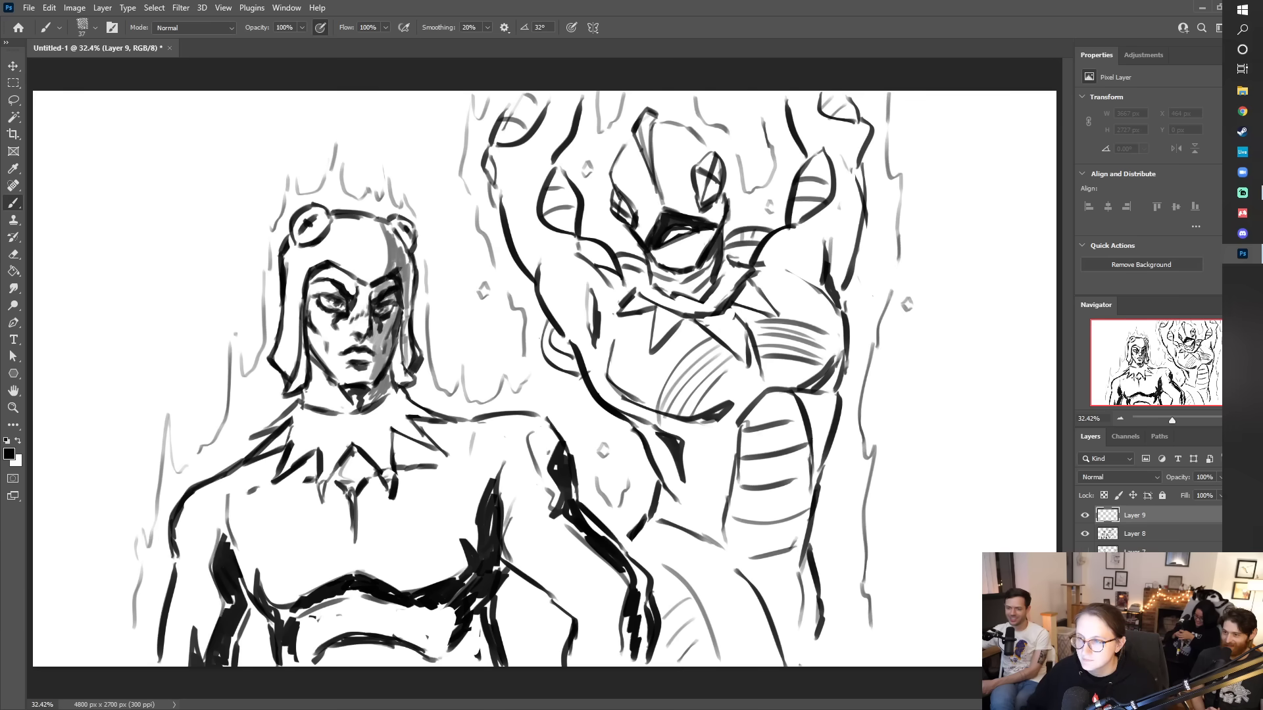
mouse_move(1261, 172)
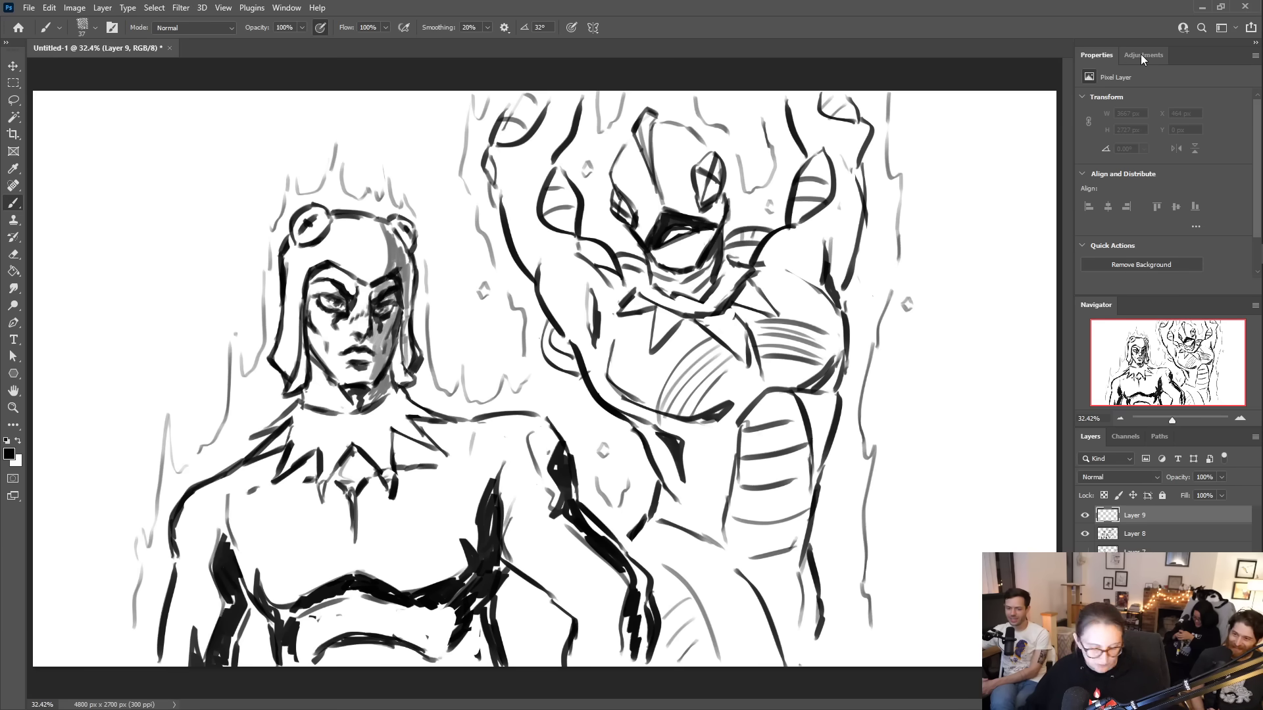
mouse_move(1256, 92)
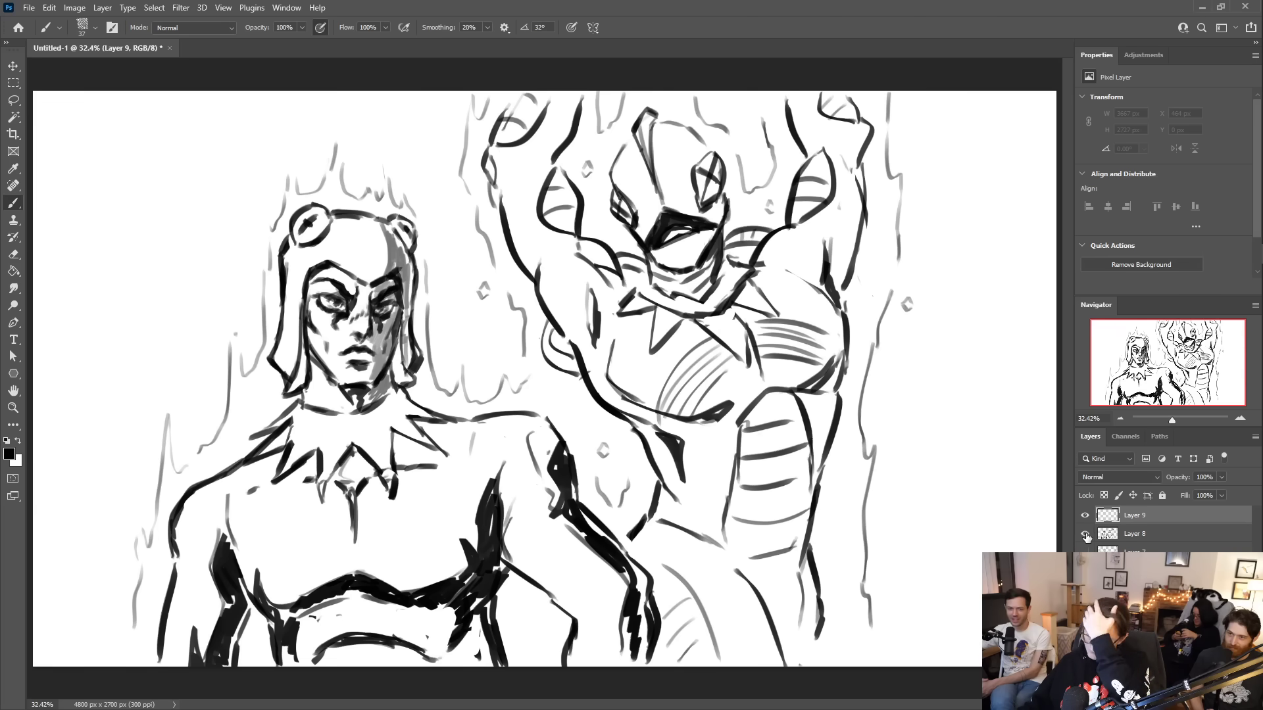
click(1085, 534)
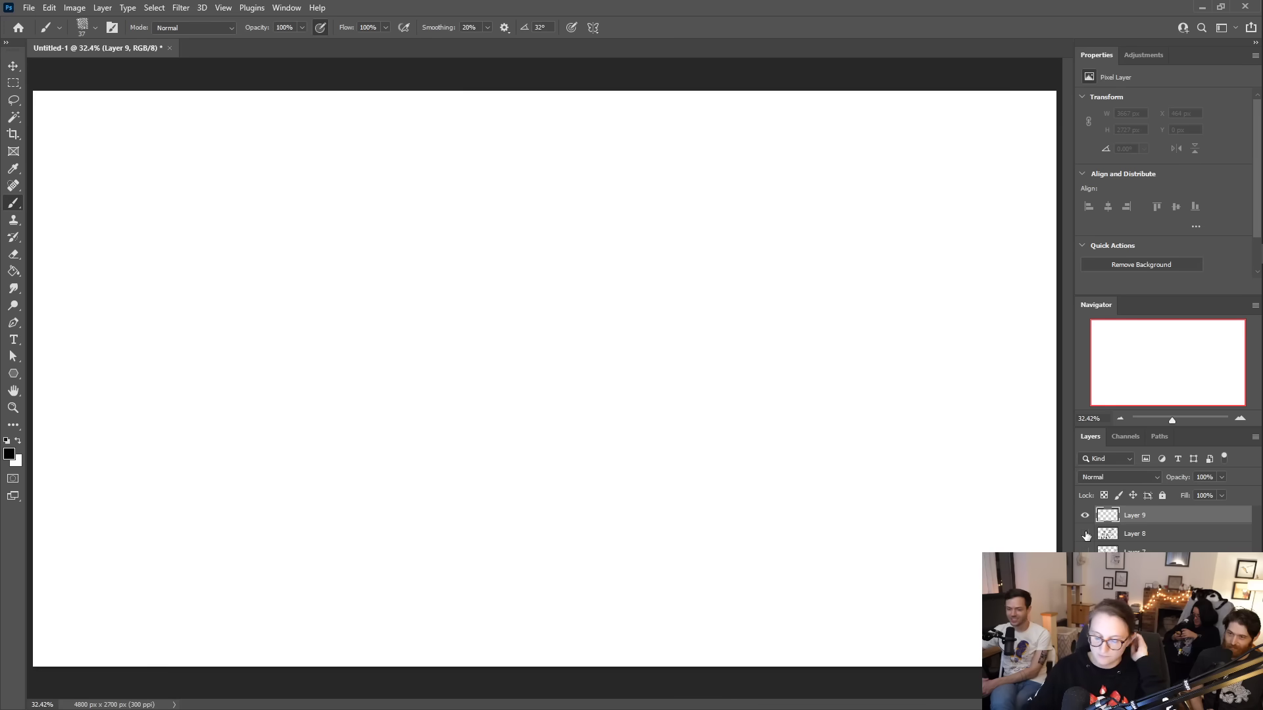
- With a smaller Pencil tool, outline a slanted leaf-shaped eye with an upward flick at its upper corner, and trim its lower tip
right_click(13, 202)
click(46, 214)
key(bracketleft)
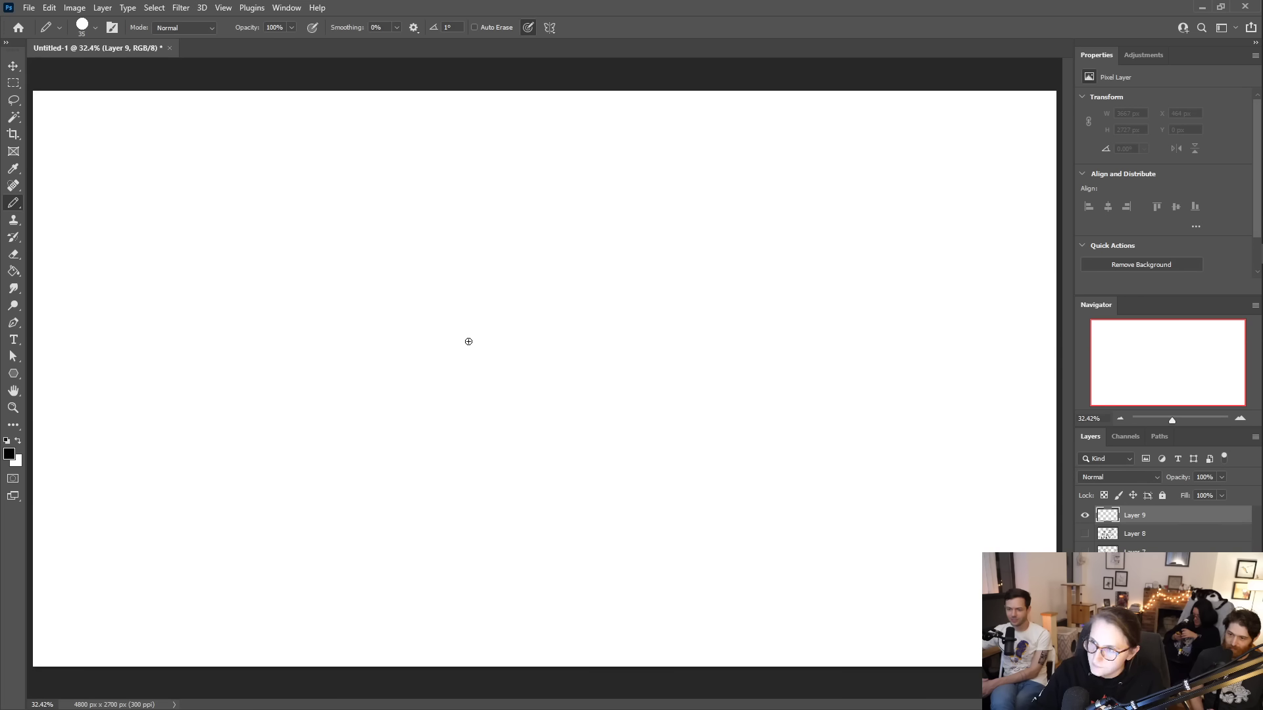
mouse_move(390, 267)
mouse_down()
mouse_move(399, 217)
mouse_move(435, 194)
mouse_move(504, 190)
mouse_move(515, 142)
mouse_up()
mouse_move(503, 197)
mouse_down()
mouse_move(489, 253)
mouse_move(403, 279)
mouse_move(385, 303)
mouse_up()
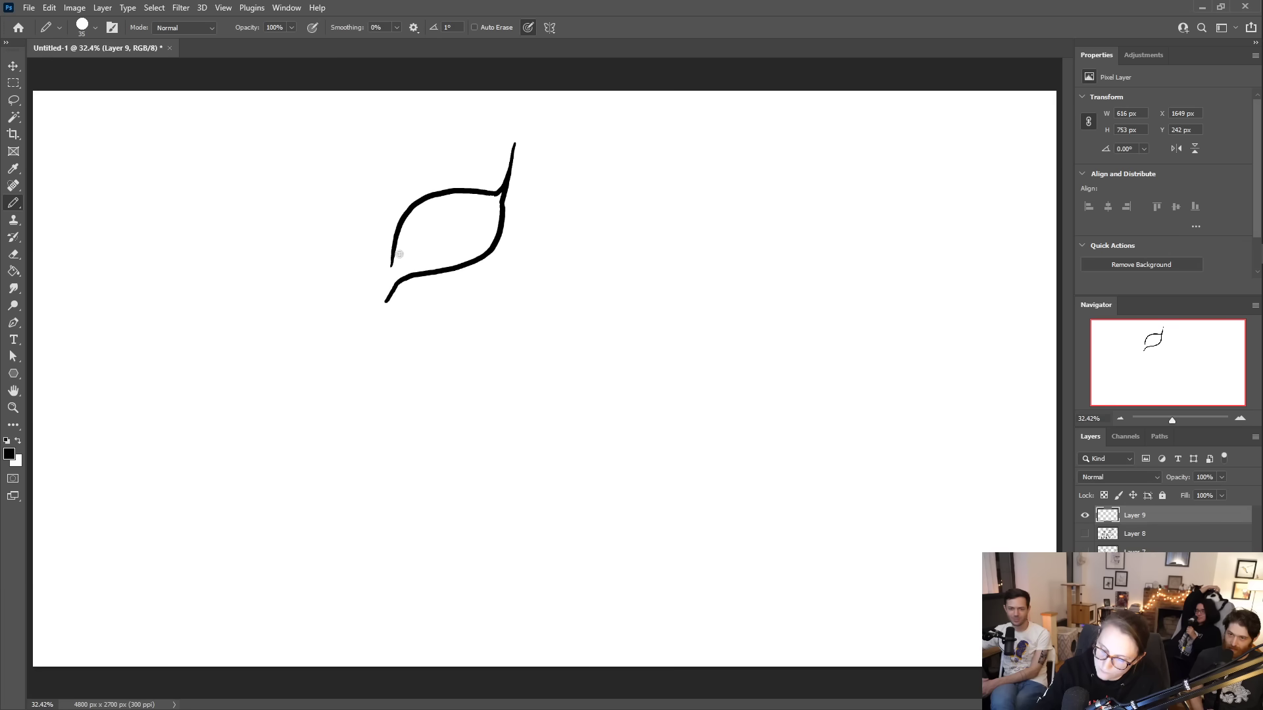
mouse_move(392, 249)
mouse_down()
mouse_move(383, 309)
mouse_move(386, 284)
mouse_up()
key(e)
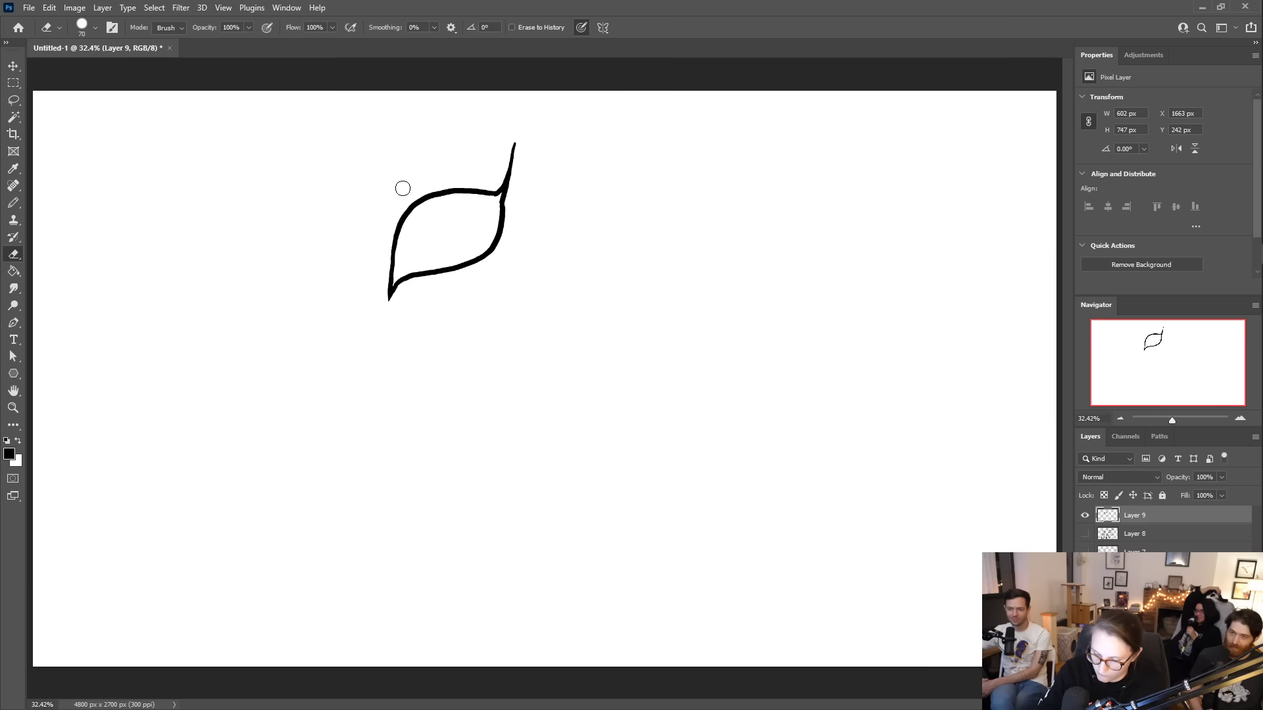
- Thicken the leaf-shaped eye's upper corner with the Pencil tool and erase its upward flick down to a shorter, sharper tip
key(b)
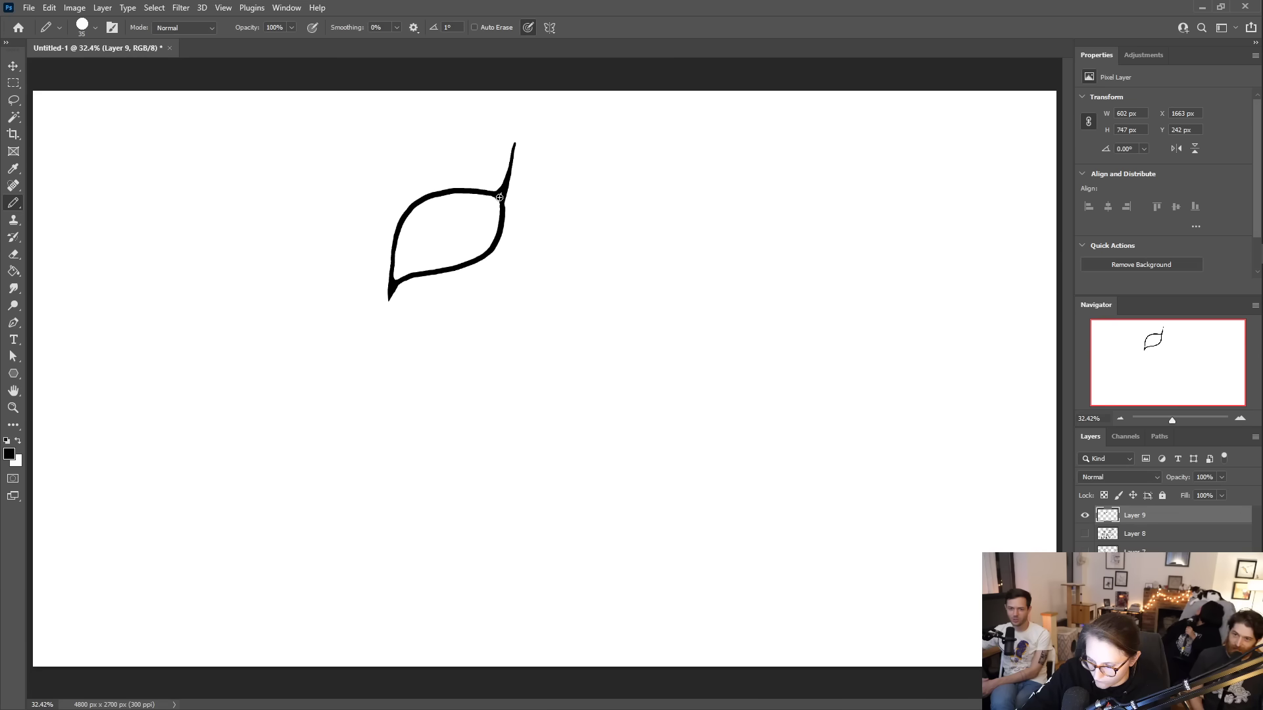
key(e)
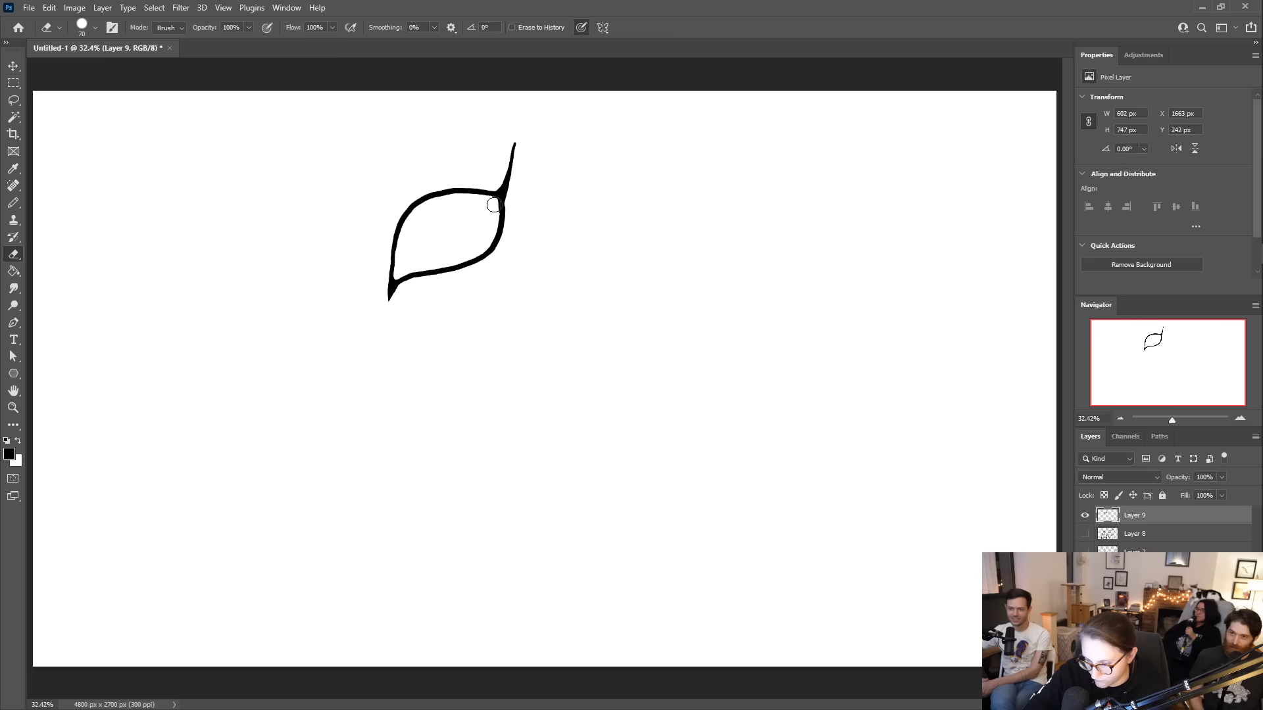
key(b)
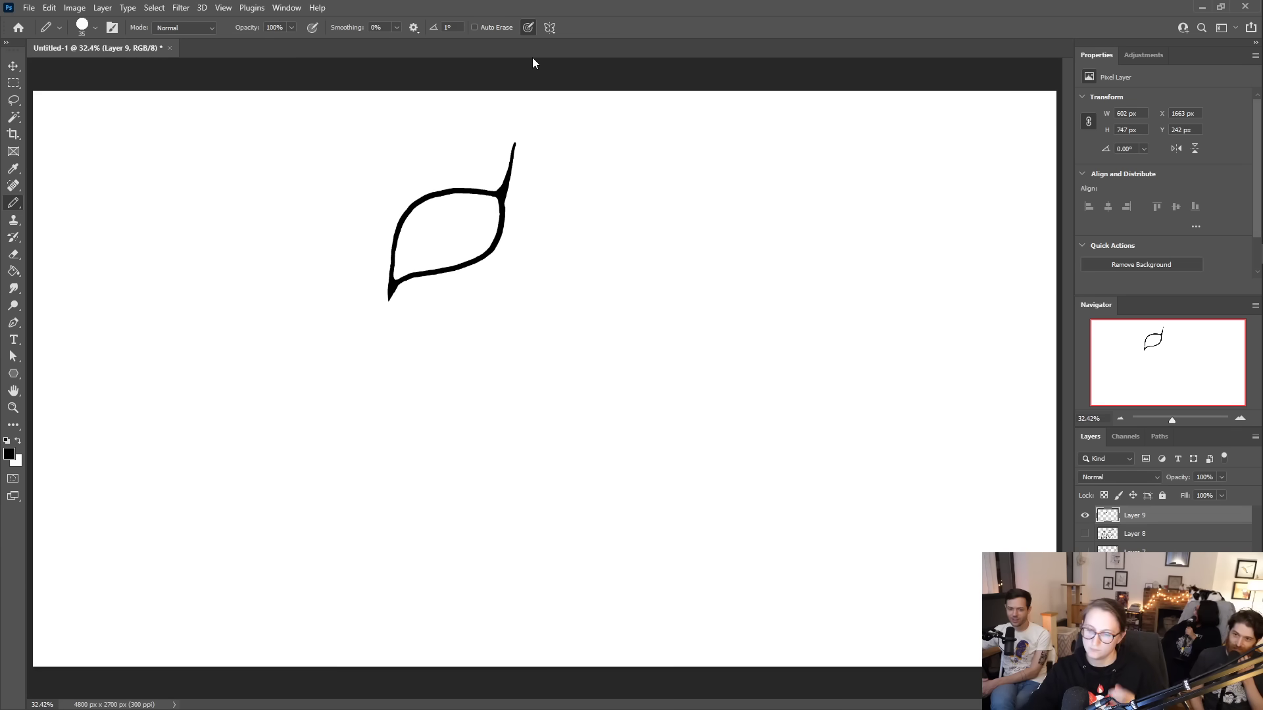
key(r)
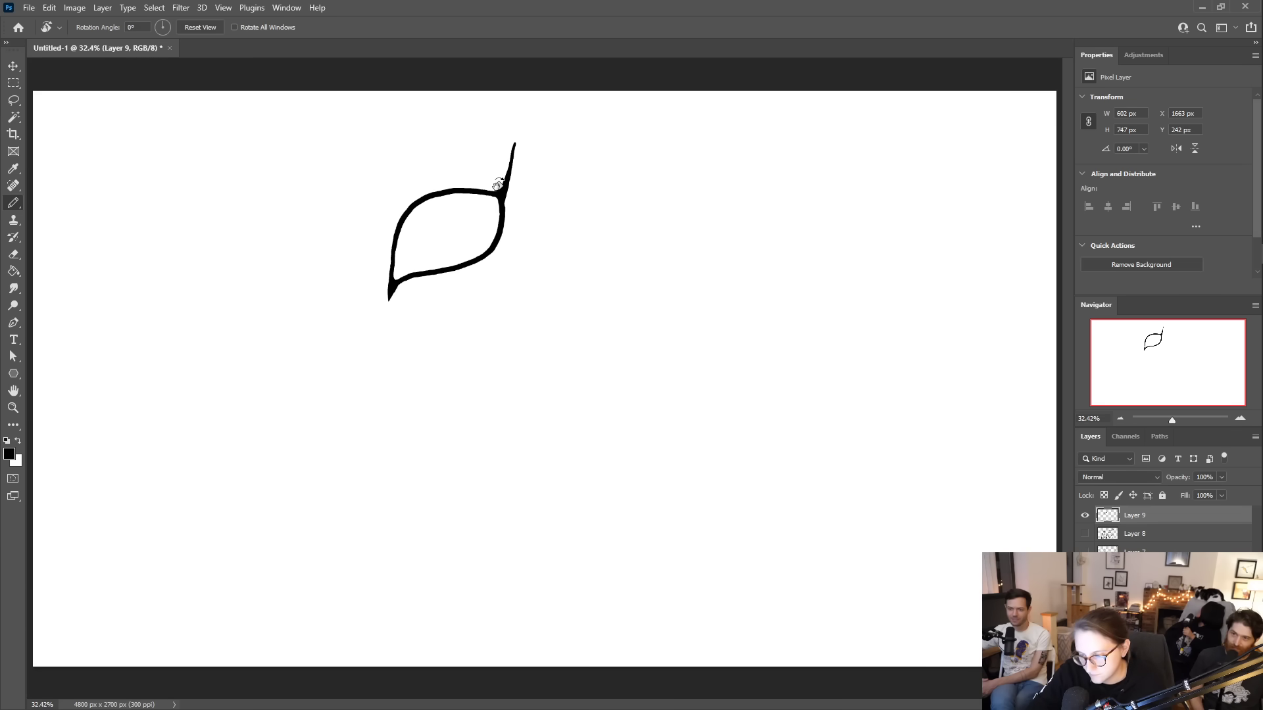
key(e)
mouse_move(496, 177)
mouse_down()
mouse_move(513, 128)
mouse_move(502, 221)
mouse_up()
key(b)
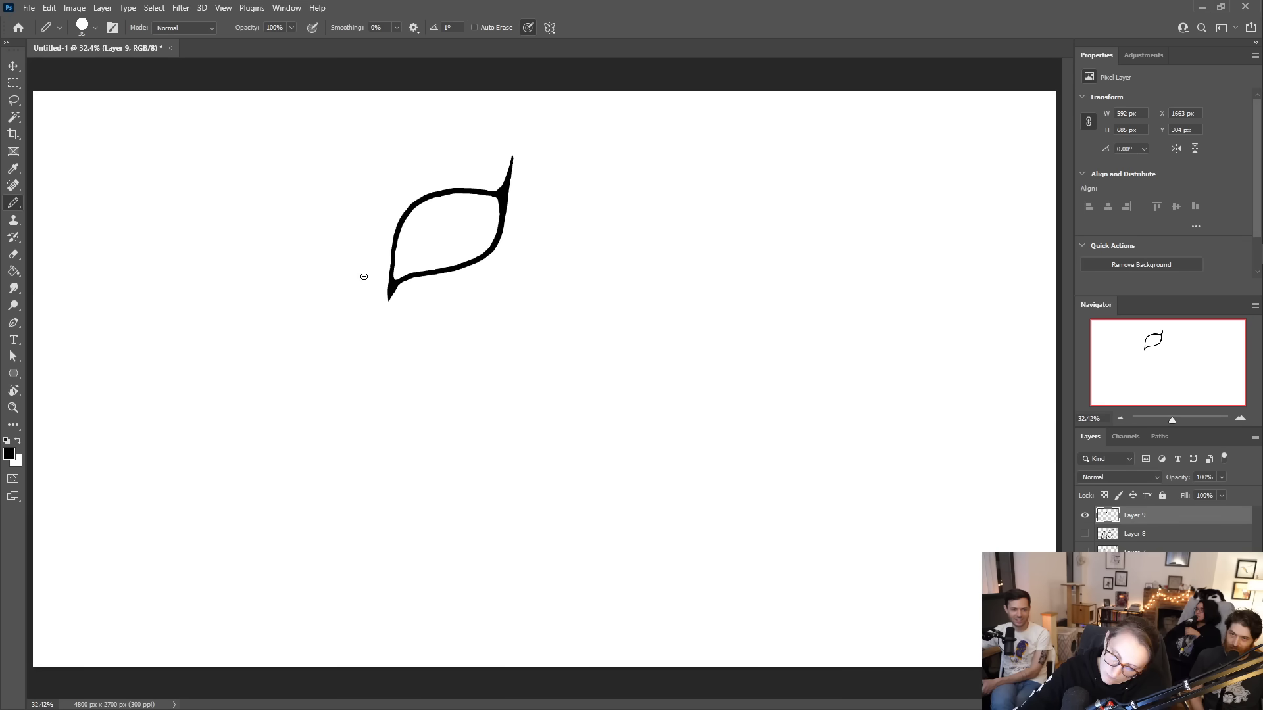
- Draw two curved brow lines that meet in a V beside the eye and rise to the canvas's upper edge
mouse_move(359, 265)
mouse_down()
mouse_move(370, 191)
mouse_move(462, 91)
mouse_up()
mouse_move(356, 276)
mouse_down()
mouse_move(313, 237)
mouse_move(256, 119)
mouse_up()
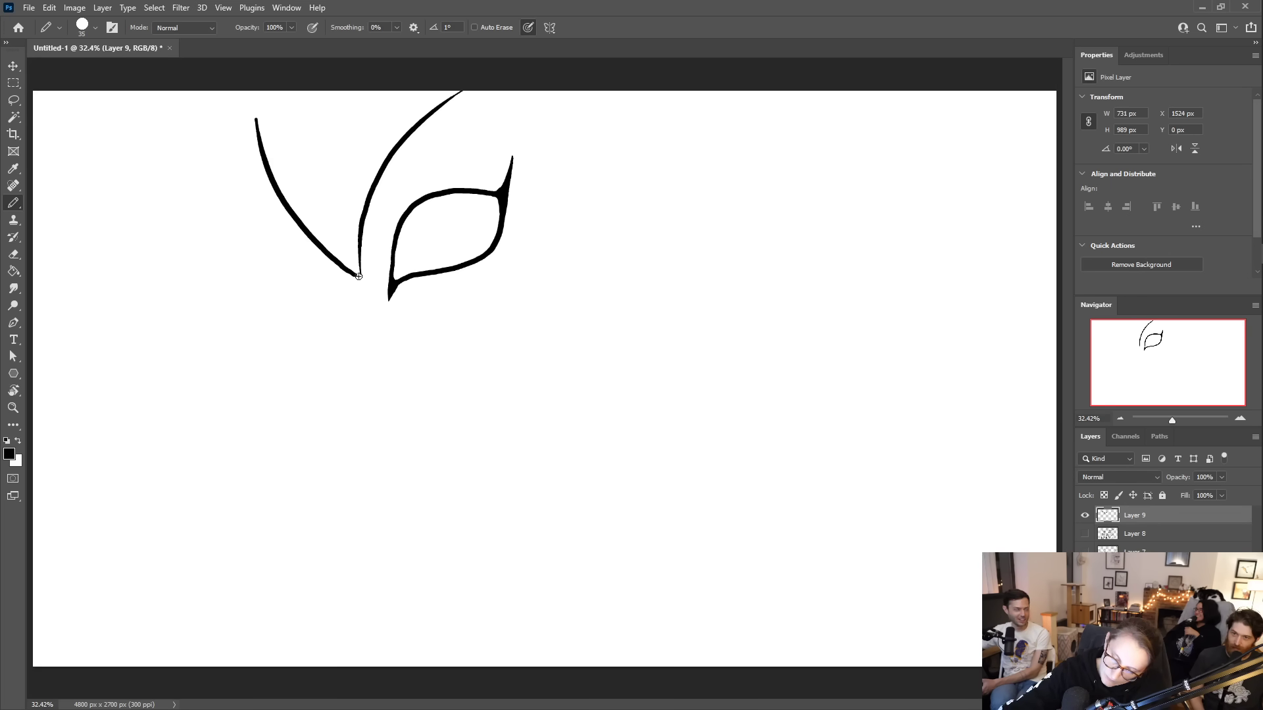
key(ctrl+z)
mouse_move(356, 274)
mouse_down()
mouse_move(254, 189)
mouse_move(226, 116)
mouse_move(242, 32)
mouse_up()
- Outline a smaller, rounder second eye below the left brow line, with a pointed inner corner and an outer lash
mouse_move(351, 310)
mouse_down()
mouse_move(292, 286)
mouse_move(288, 320)
mouse_move(301, 356)
mouse_up()
key(ctrl+z)
drag(286, 294, 311, 355)
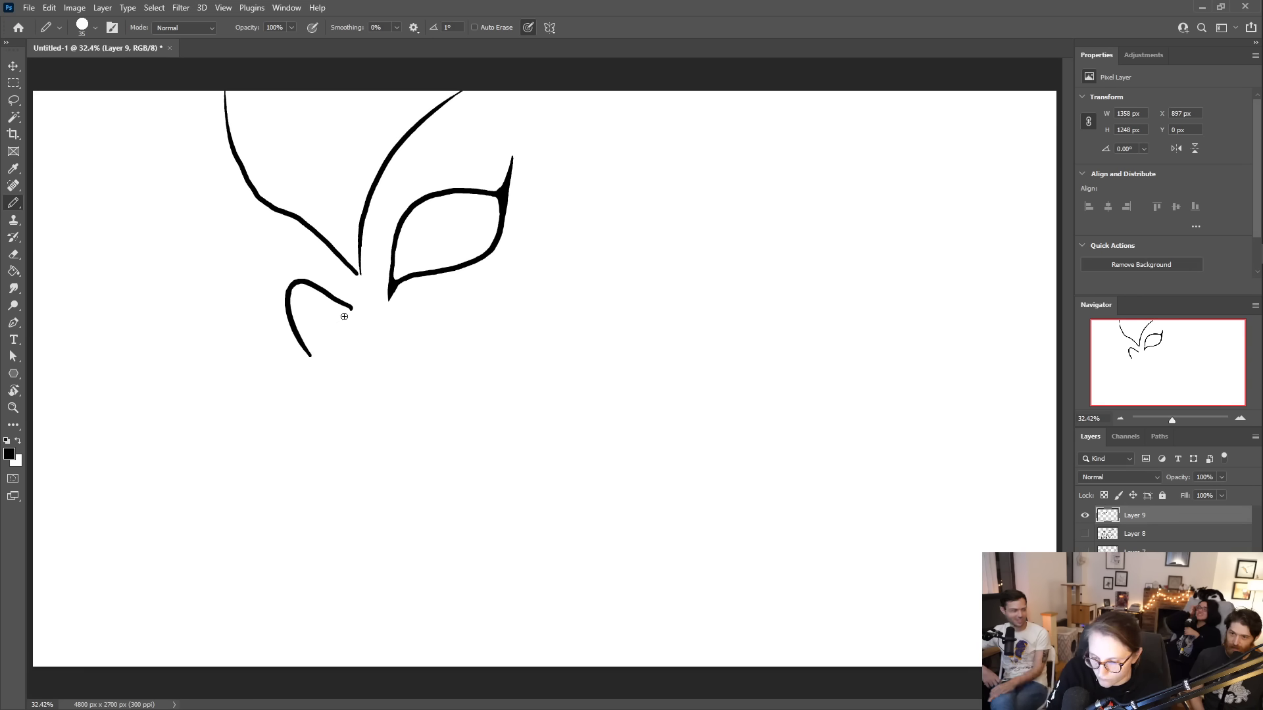
mouse_move(306, 283)
mouse_down()
mouse_move(352, 307)
mouse_move(295, 281)
mouse_move(355, 306)
mouse_up()
key(ctrl+z)
key(ctrl+z)
key(ctrl+z)
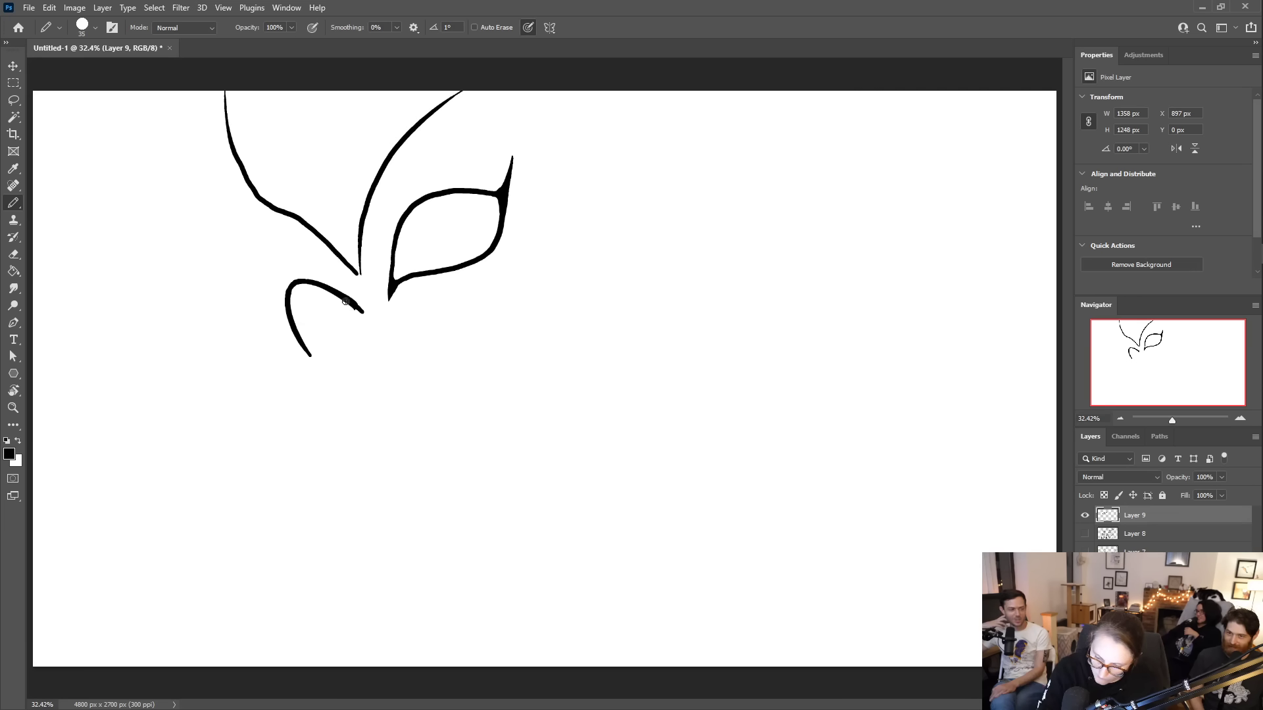
mouse_move(349, 334)
mouse_down()
mouse_move(327, 348)
mouse_move(286, 311)
mouse_move(267, 315)
mouse_up()
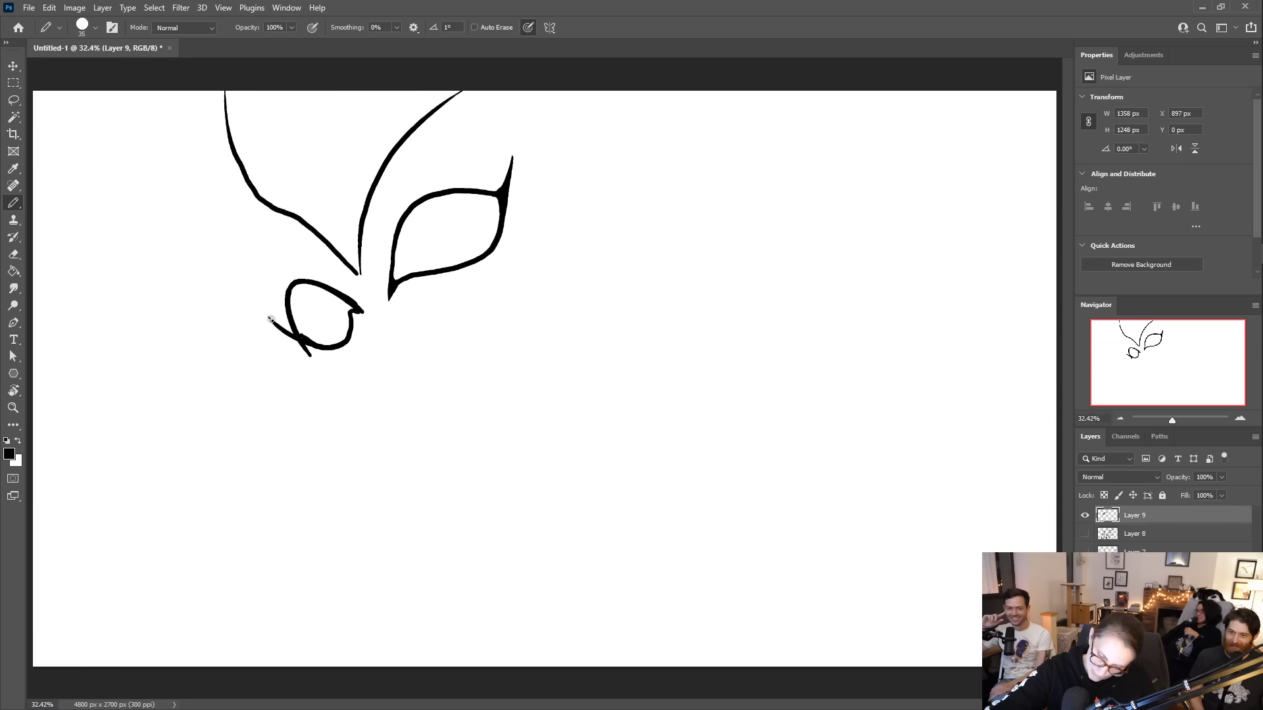
- Erase the stray line end that sticks out below the round eye
key(e)
mouse_move(315, 340)
mouse_down()
mouse_move(335, 341)
mouse_move(277, 337)
mouse_move(309, 352)
mouse_move(272, 329)
mouse_move(358, 367)
mouse_move(293, 342)
mouse_move(332, 357)
mouse_move(306, 340)
mouse_move(323, 348)
mouse_up()
key(b)
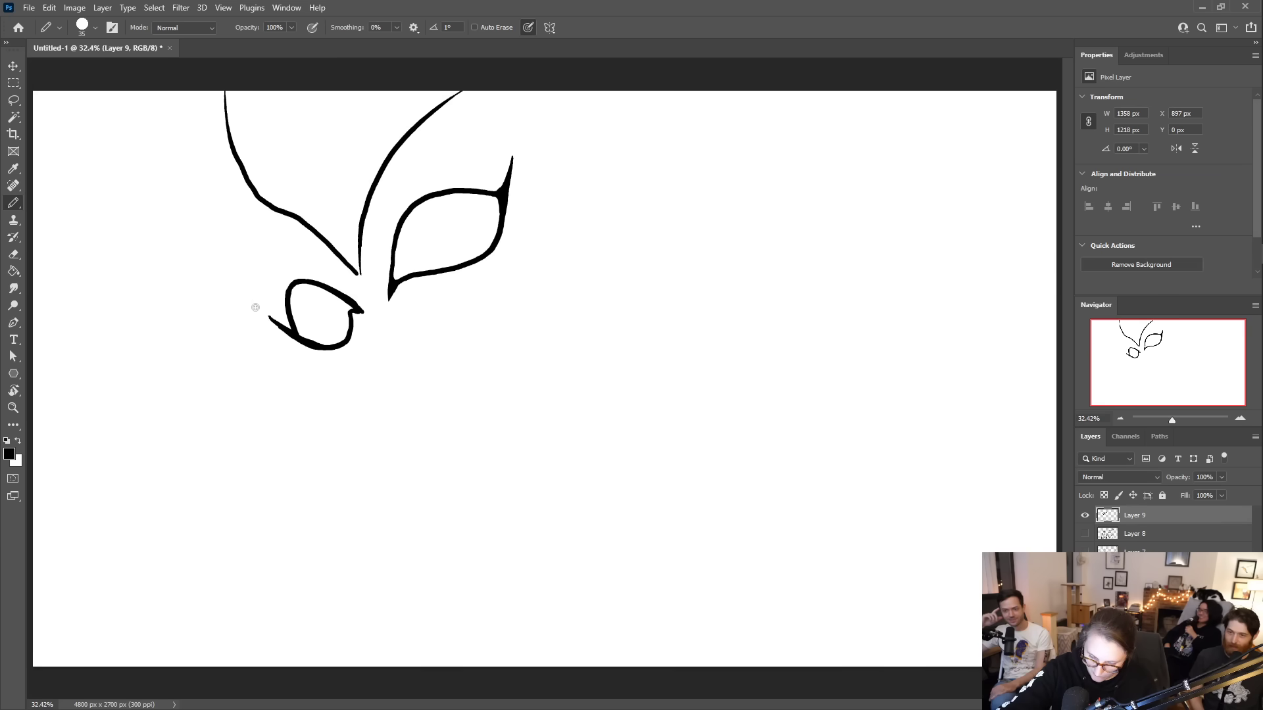
key(e)
key(b)
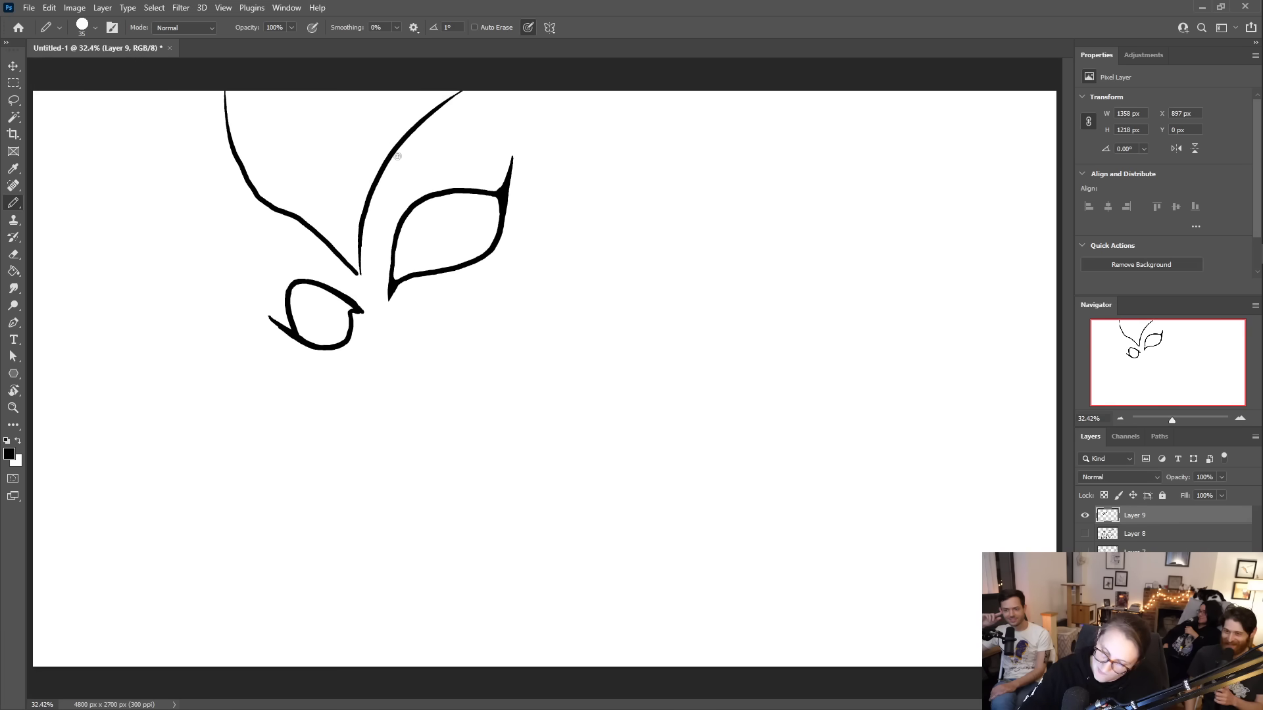
- Sharpen the point where the brow lines meet and draw an angular nose with two nostril marks between the eyes
drag(359, 277, 417, 123)
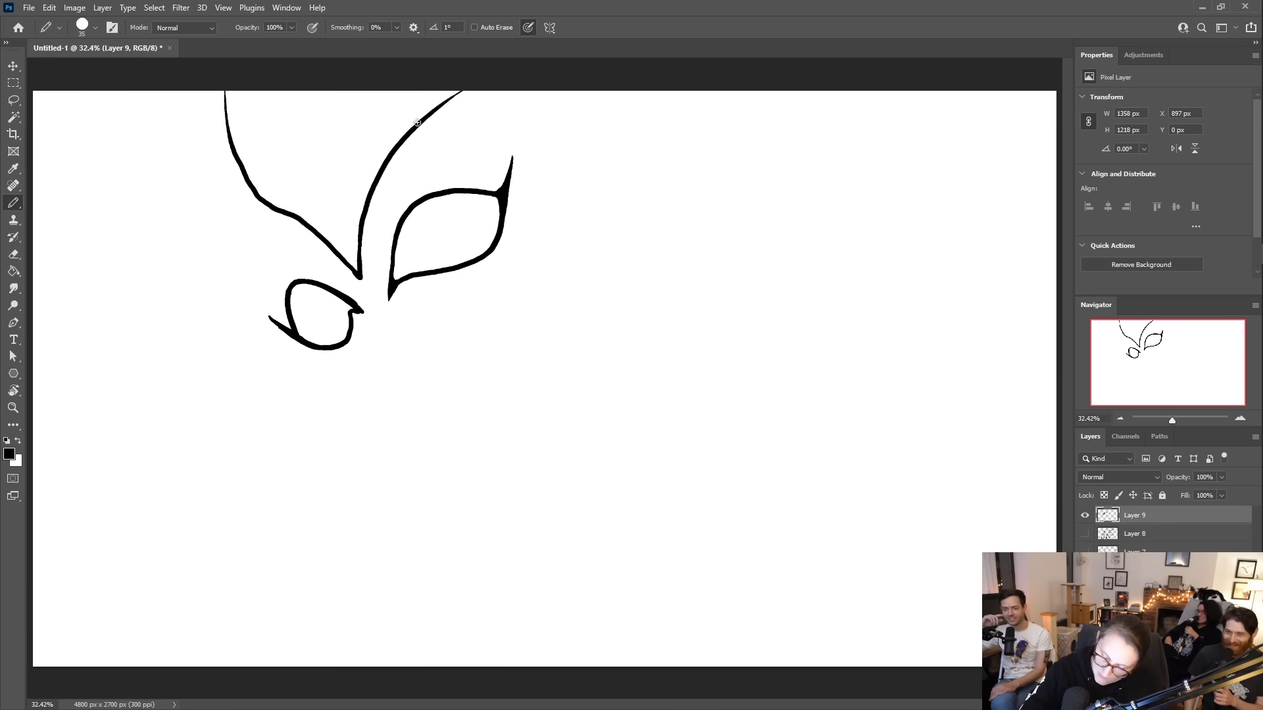
drag(359, 288, 380, 352)
key(ctrl+z)
key(ctrl+z)
key(ctrl+z)
mouse_move(365, 286)
mouse_down()
mouse_move(361, 337)
mouse_move(387, 366)
mouse_up()
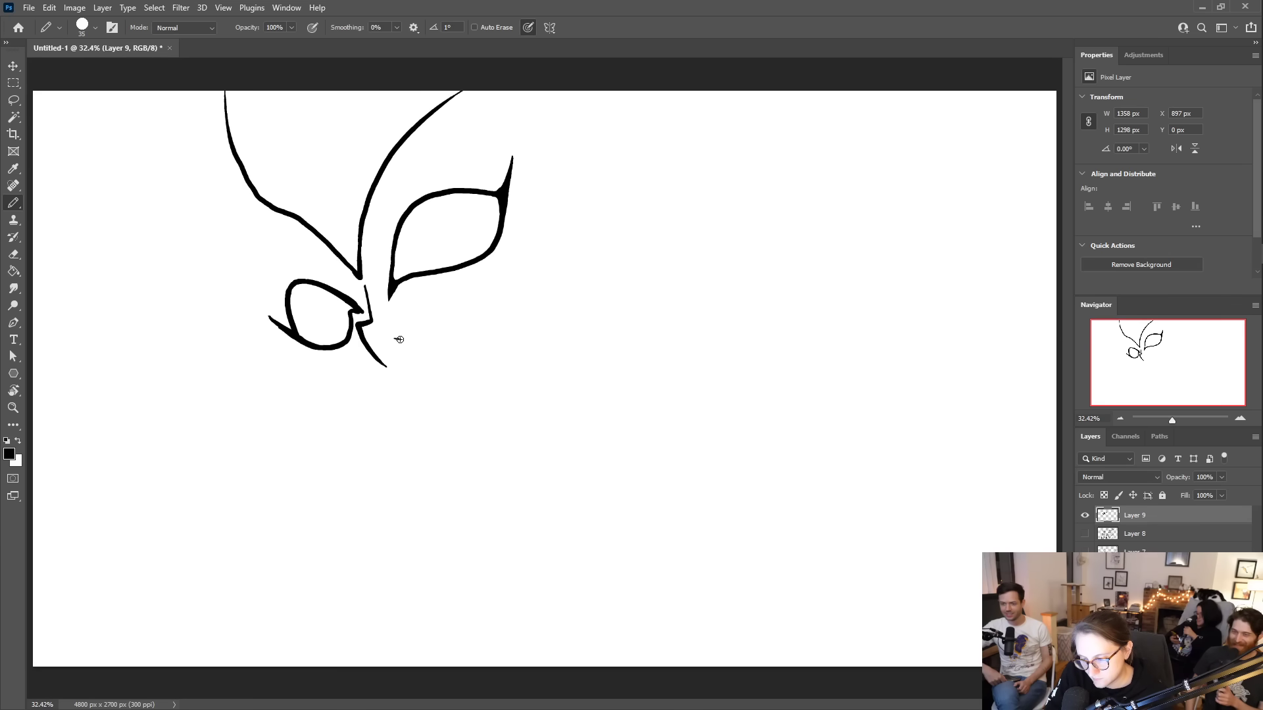
drag(378, 348, 384, 360)
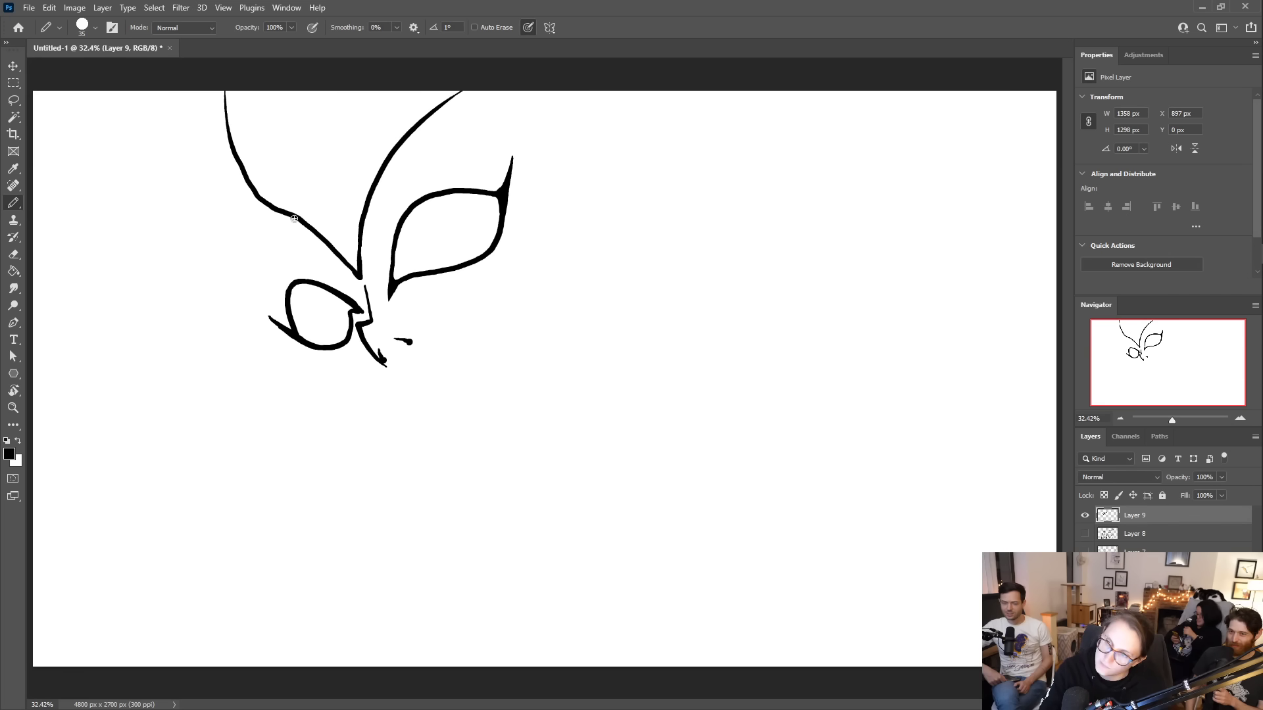
- Reshape the round eye's upper edge into a smooth, higher arch by alternating Pencil strokes and erasing
mouse_move(291, 216)
mouse_down()
mouse_move(270, 276)
mouse_move(278, 323)
mouse_up()
key(ctrl+z)
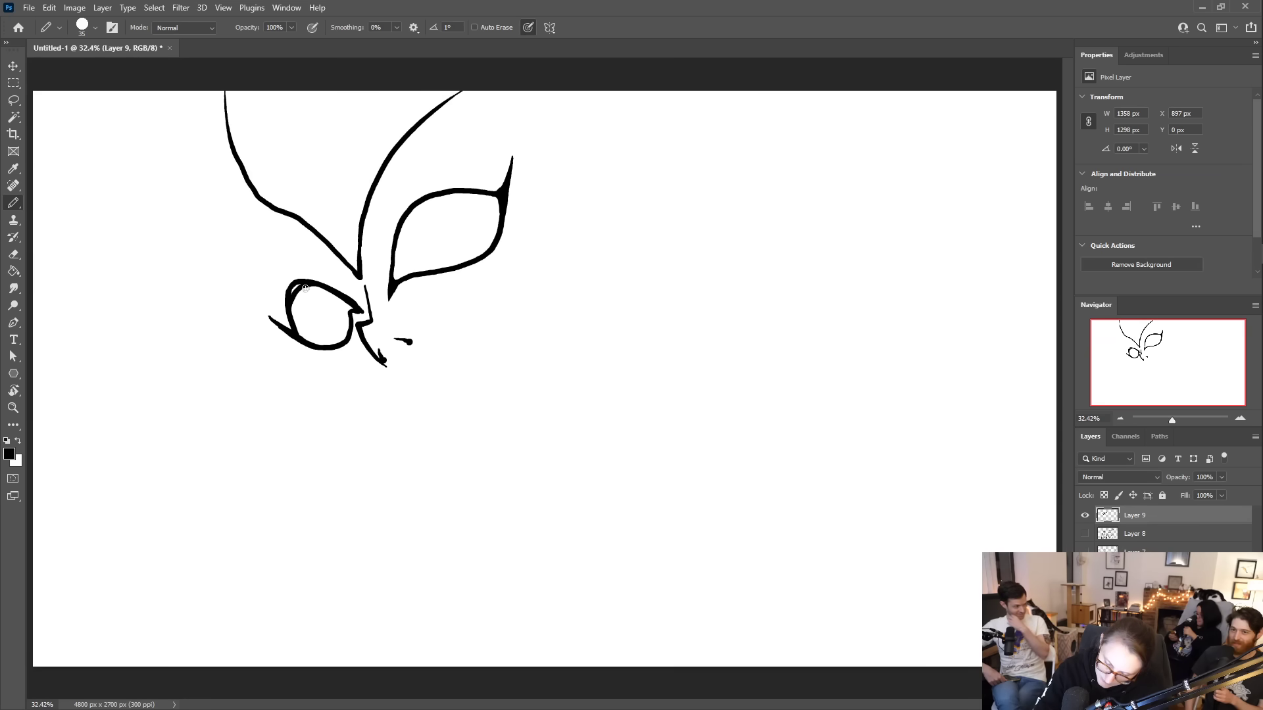
key(e)
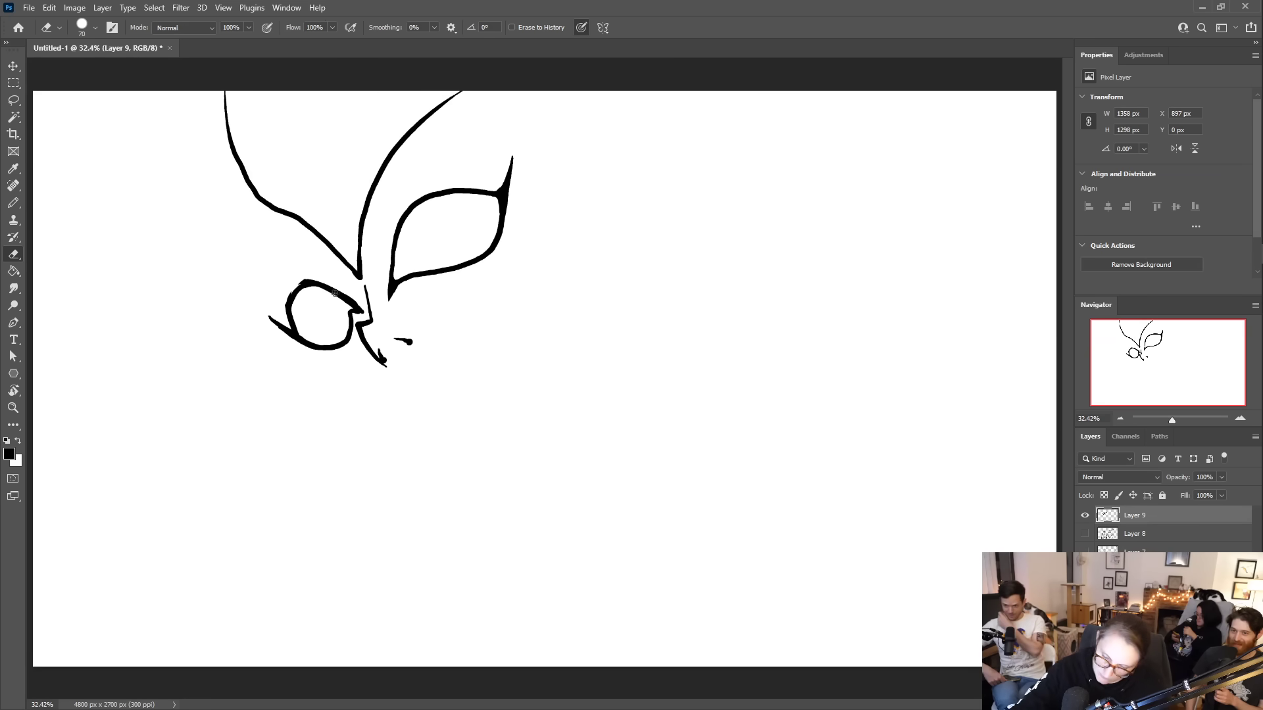
key(b)
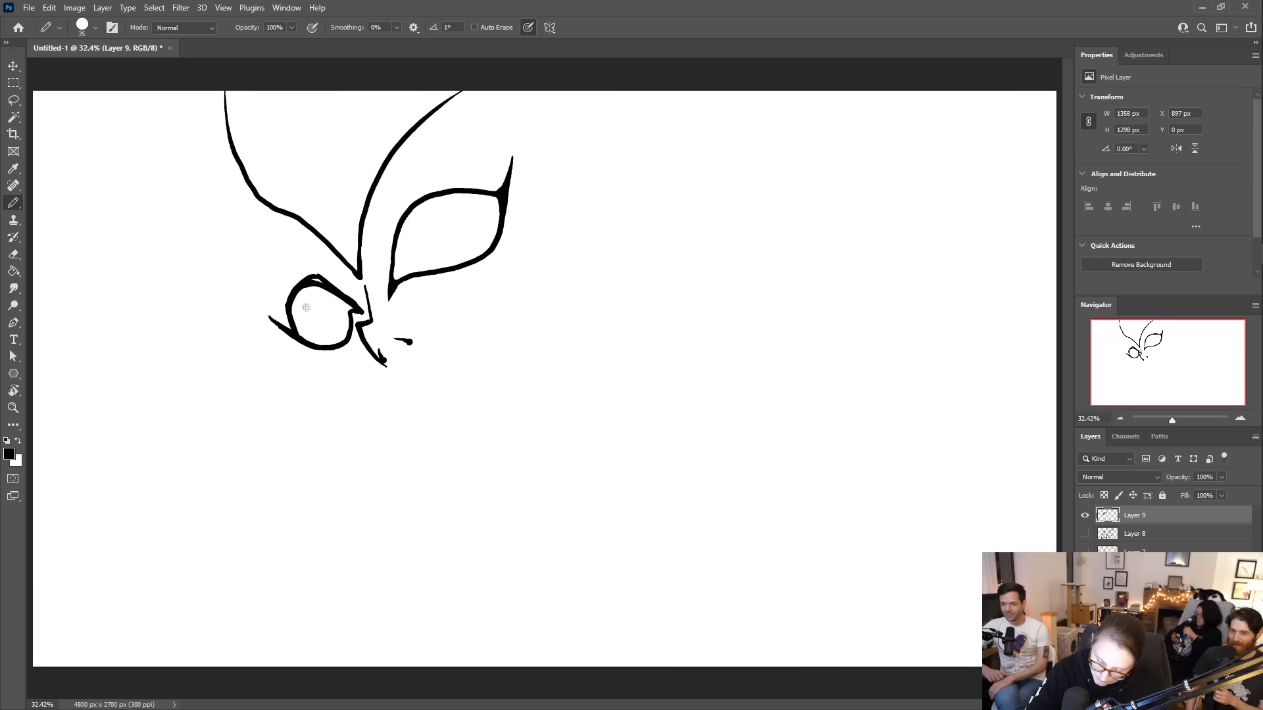
key(e)
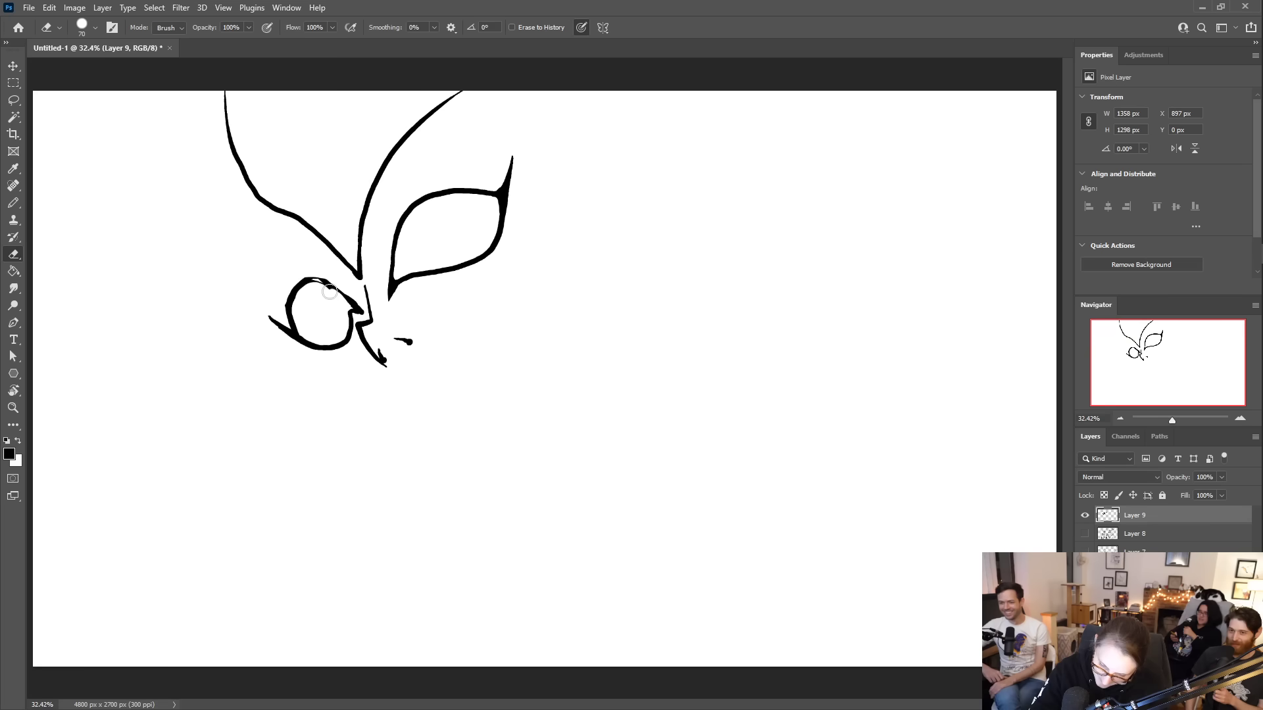
key(b)
mouse_move(338, 289)
mouse_down()
mouse_move(302, 279)
mouse_move(288, 313)
mouse_move(297, 334)
mouse_up()
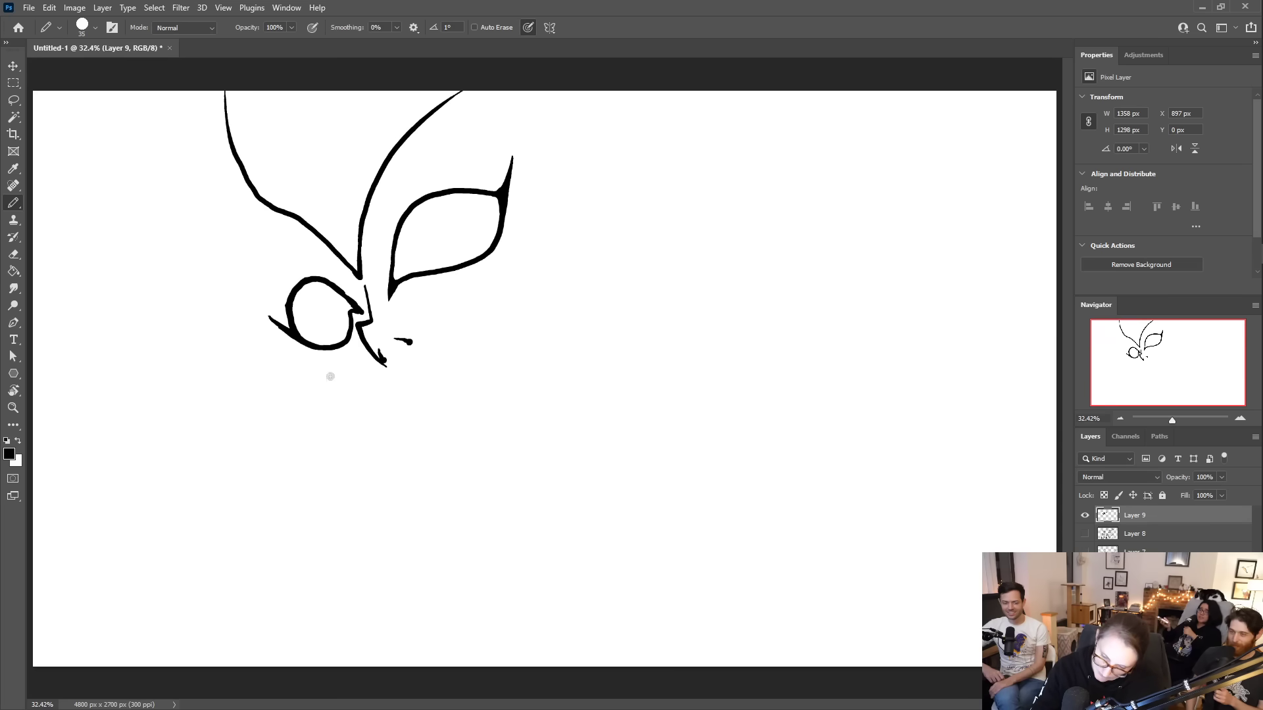
- Fill both eyes with black and erase a small white highlight near the upper edge of each
key(g)
click(479, 244)
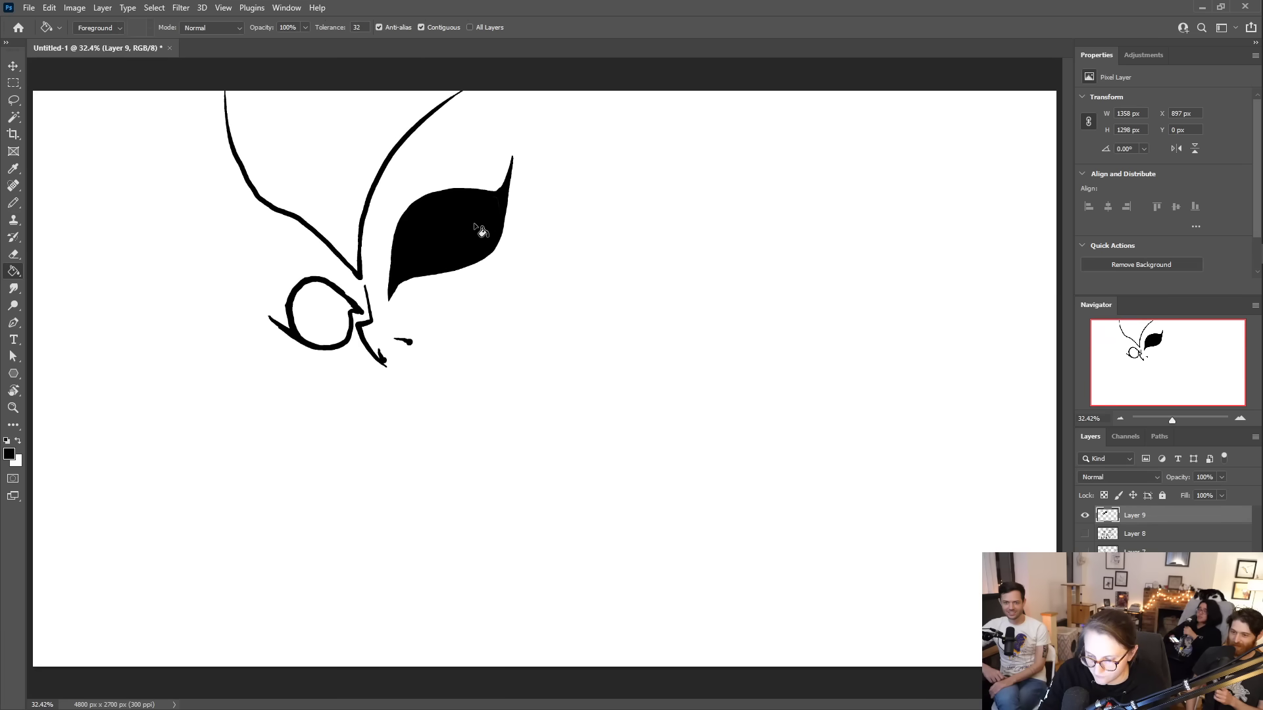
click(342, 316)
key(e)
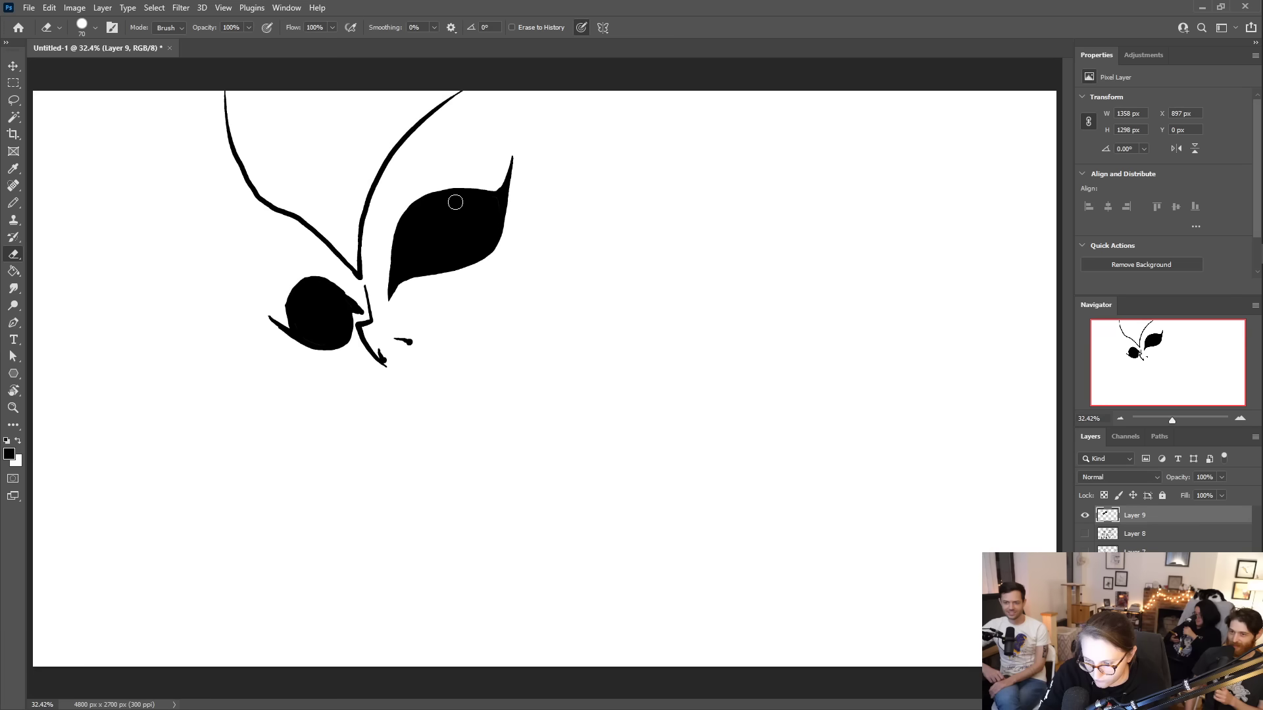
click(318, 289)
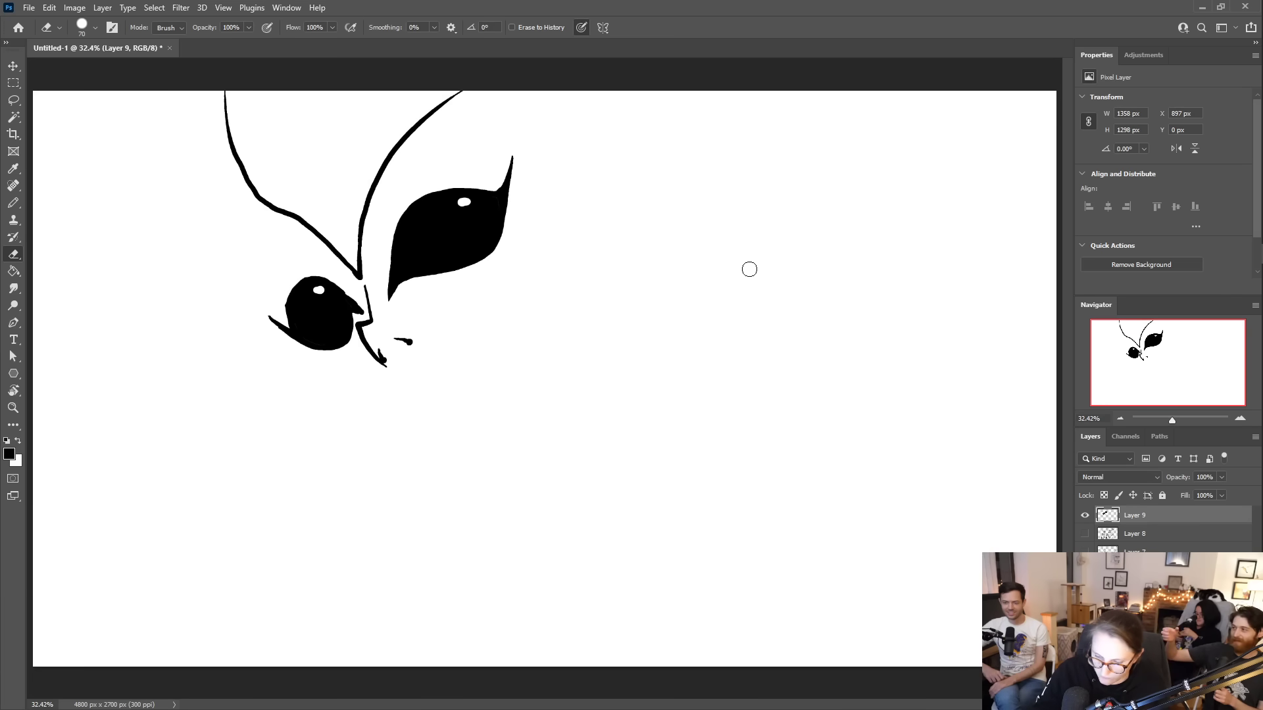
- Draw a crooked mouth line rising toward the right cheek and add a row of pointed teeth along it
key(b)
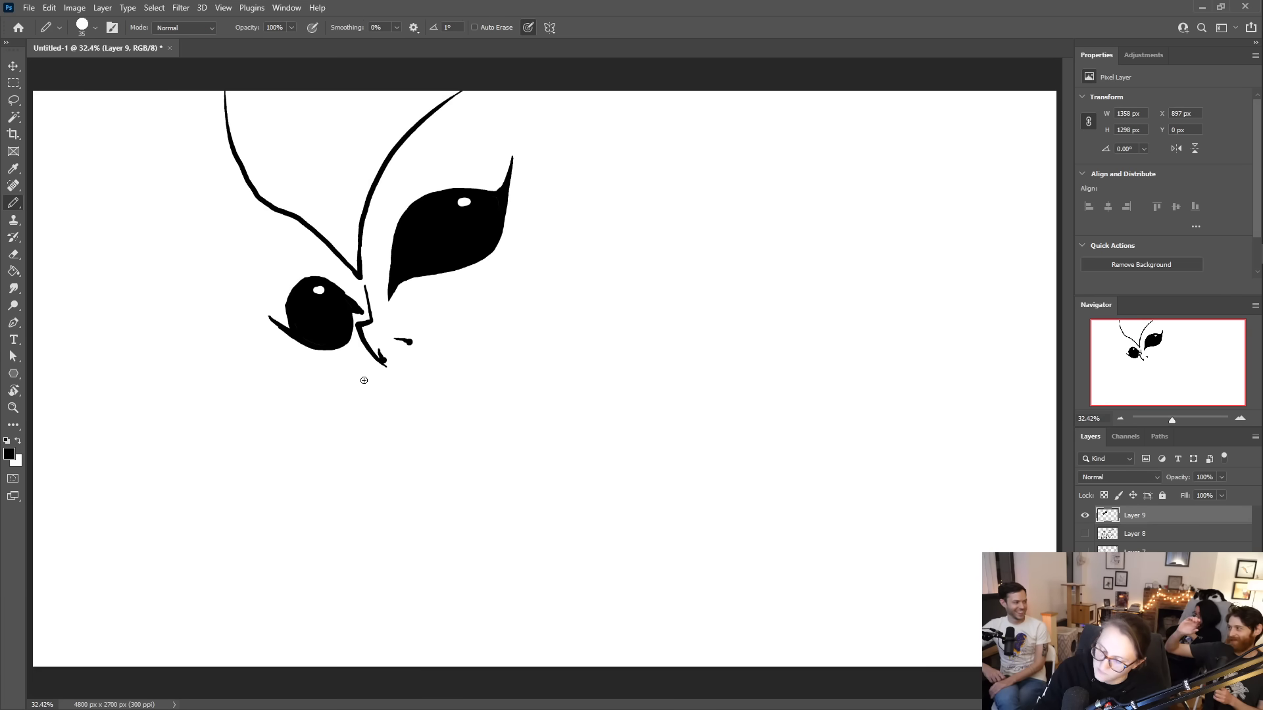
drag(332, 387, 414, 392)
key(ctrl+z)
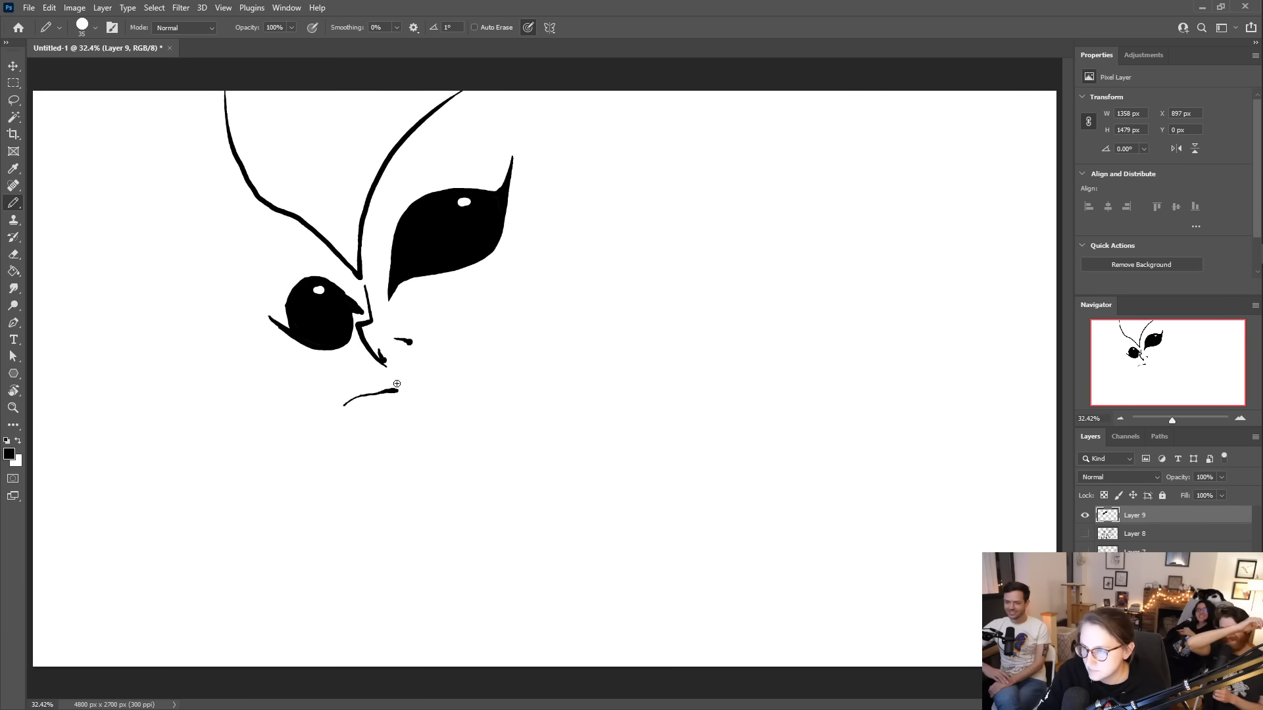
key(ctrl+z)
mouse_move(400, 391)
mouse_down()
mouse_move(346, 397)
mouse_move(345, 415)
mouse_up()
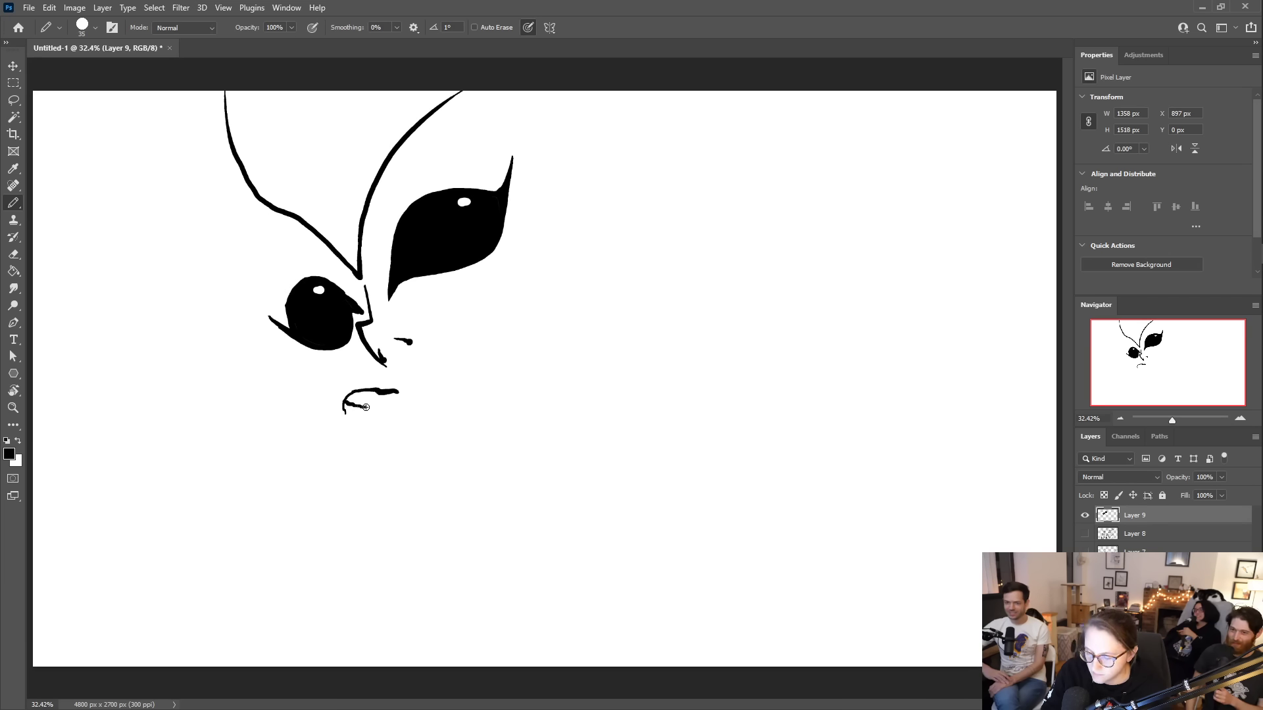
mouse_move(356, 393)
mouse_down()
mouse_move(393, 404)
mouse_move(470, 325)
mouse_move(498, 317)
mouse_up()
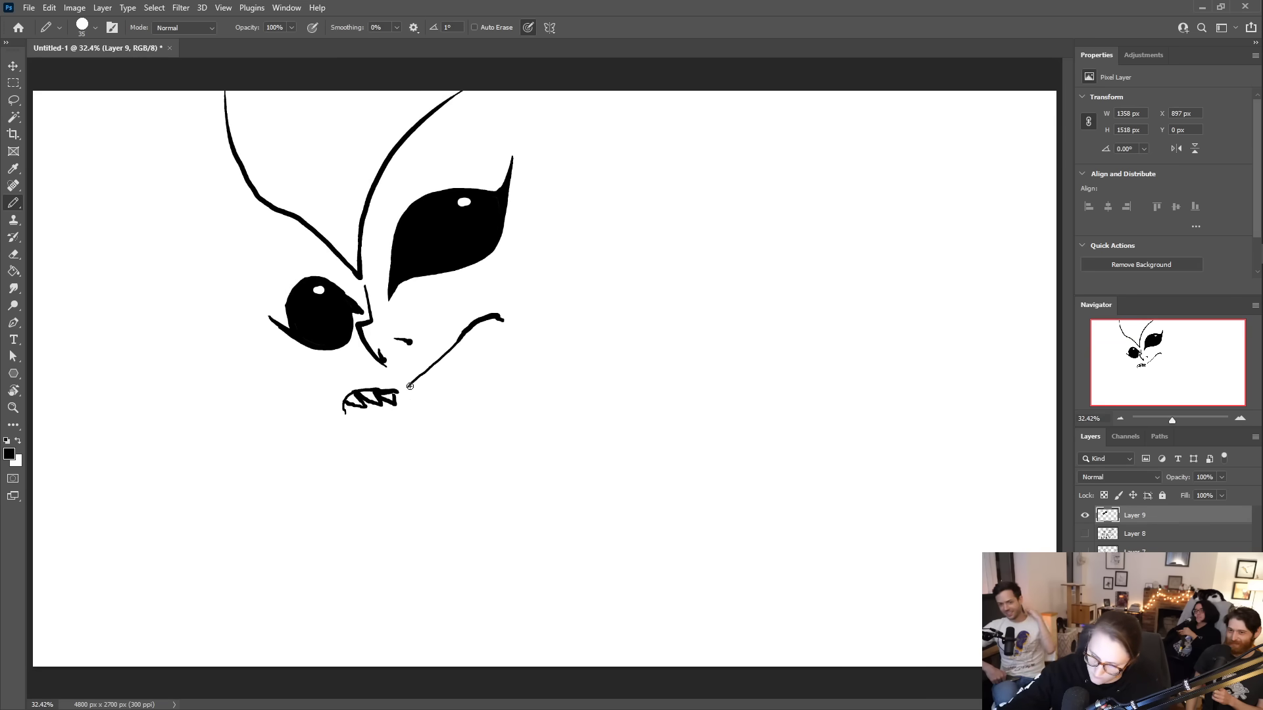
mouse_move(397, 393)
mouse_down()
mouse_move(411, 401)
mouse_move(413, 380)
mouse_move(432, 390)
mouse_move(434, 366)
mouse_move(454, 361)
mouse_up()
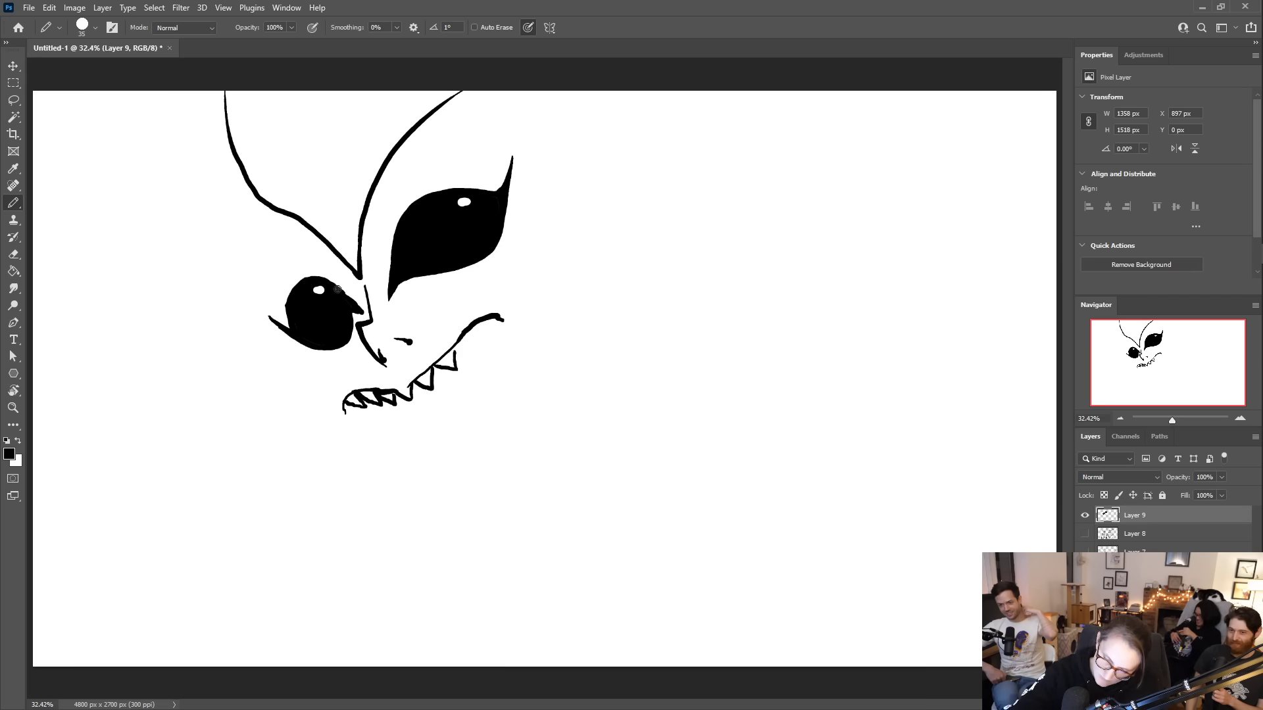
drag(344, 293, 355, 305)
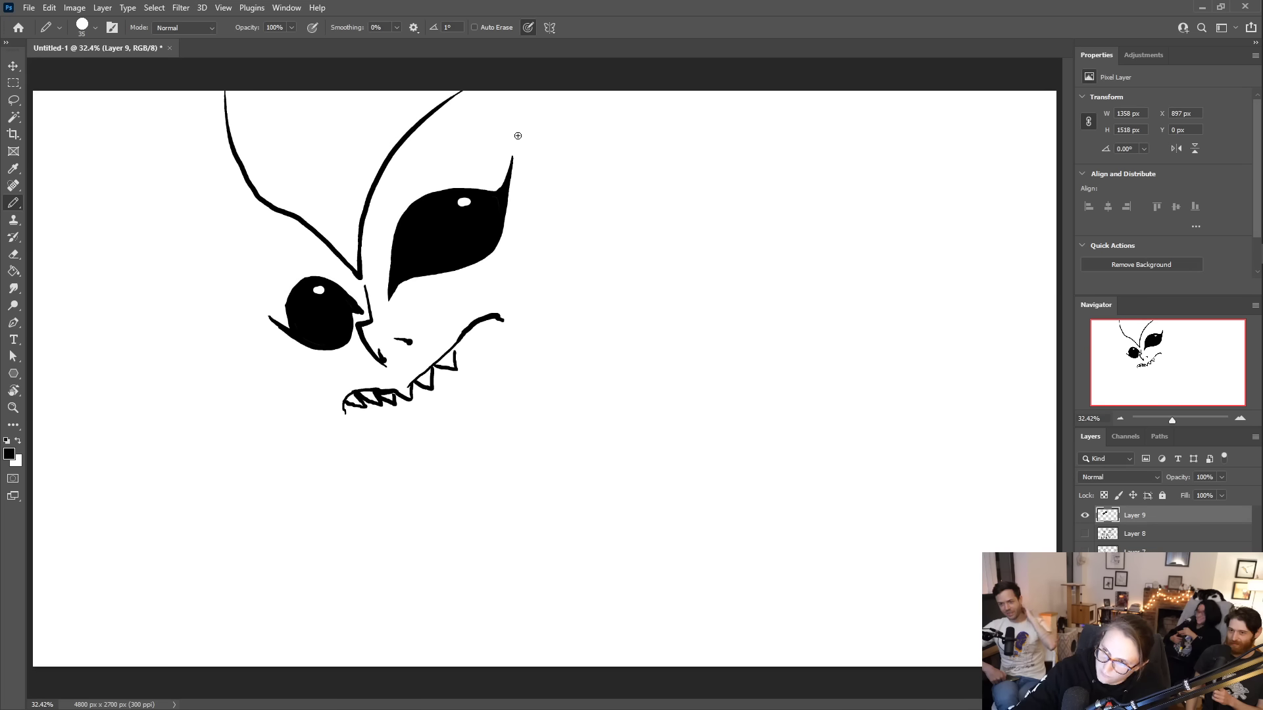
- Draw the right face contour from beside the eye's flick past the mouth corner into a long downward spike
mouse_move(524, 140)
mouse_down()
mouse_move(534, 244)
mouse_move(532, 183)
mouse_move(487, 316)
mouse_up()
key(ctrl+z)
key(ctrl+z)
mouse_move(536, 138)
mouse_down()
mouse_move(464, 355)
mouse_move(461, 328)
mouse_move(477, 382)
mouse_move(495, 340)
mouse_move(482, 377)
mouse_move(504, 470)
mouse_move(513, 429)
mouse_up()
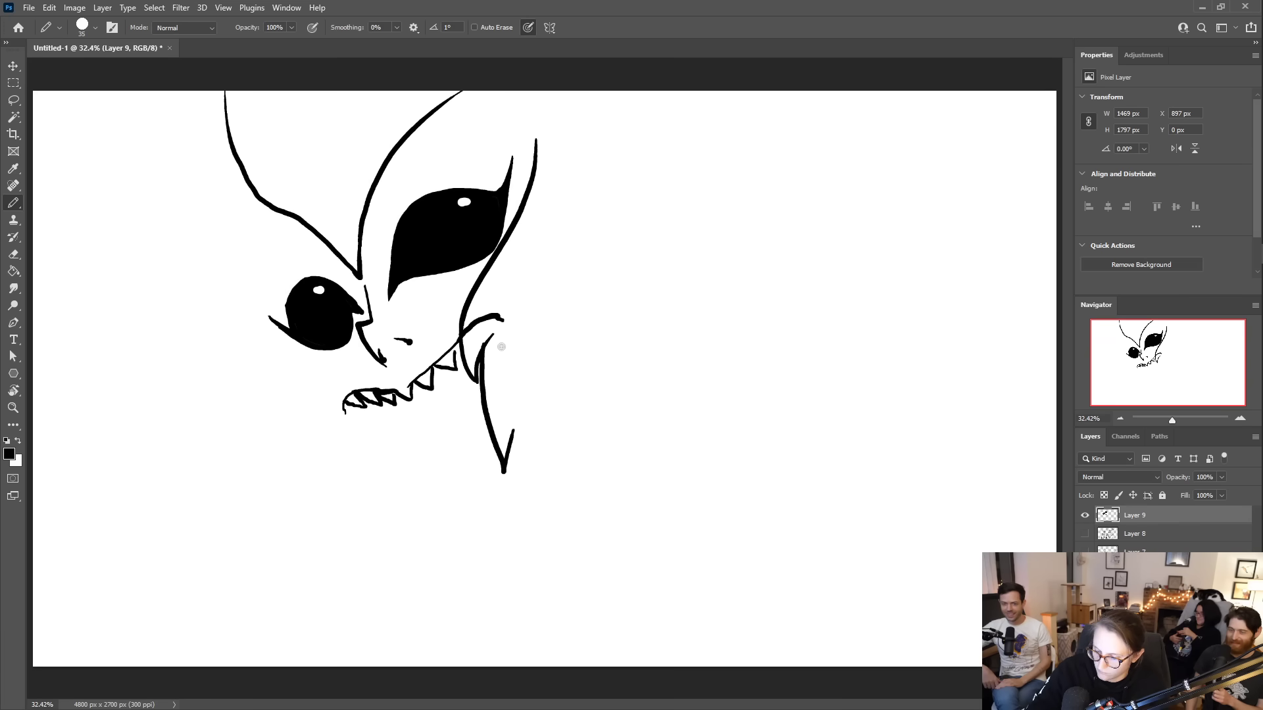
- Erase the mouth line's end beyond the right contour and redraw the cheek notch as a longer, curved upward spike
key(e)
mouse_move(503, 319)
mouse_down()
mouse_move(471, 338)
mouse_move(472, 320)
mouse_move(468, 342)
mouse_move(470, 323)
mouse_move(488, 329)
mouse_up()
key(b)
drag(479, 373, 490, 338)
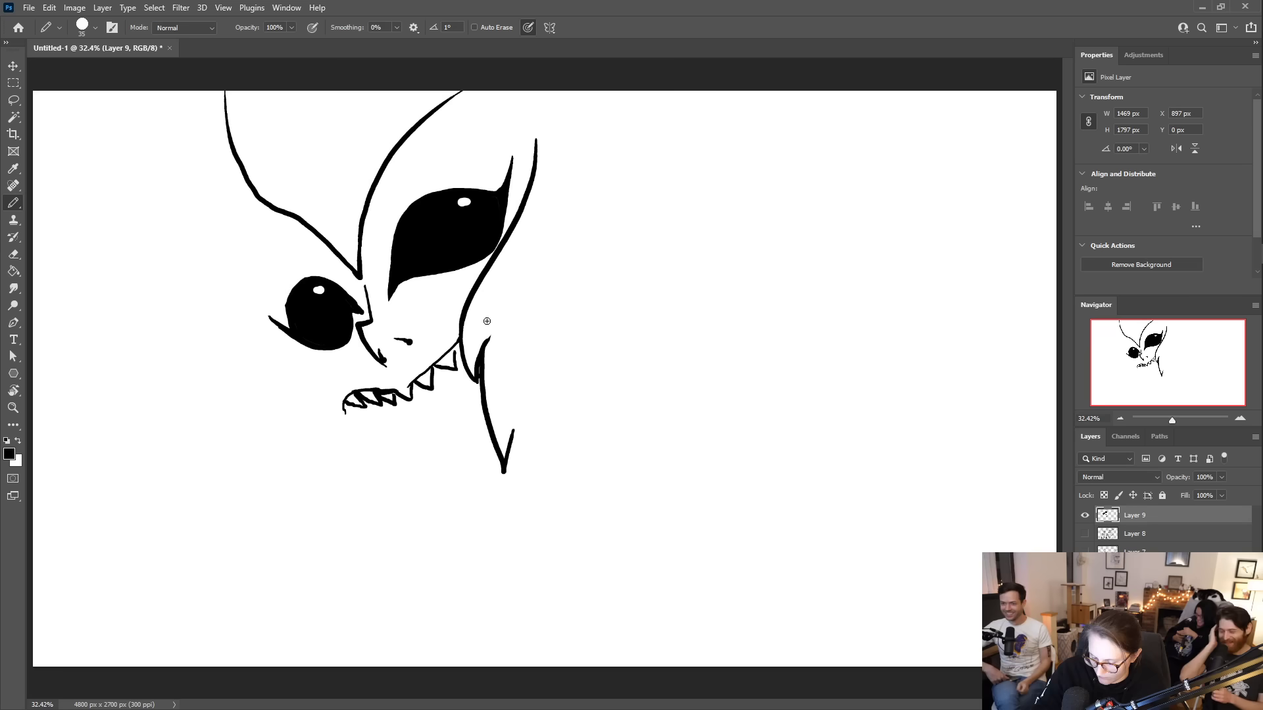
key(e)
key(b)
mouse_move(475, 376)
mouse_down()
mouse_move(530, 296)
mouse_move(484, 374)
mouse_move(486, 339)
mouse_move(486, 410)
mouse_move(497, 324)
mouse_up()
key(e)
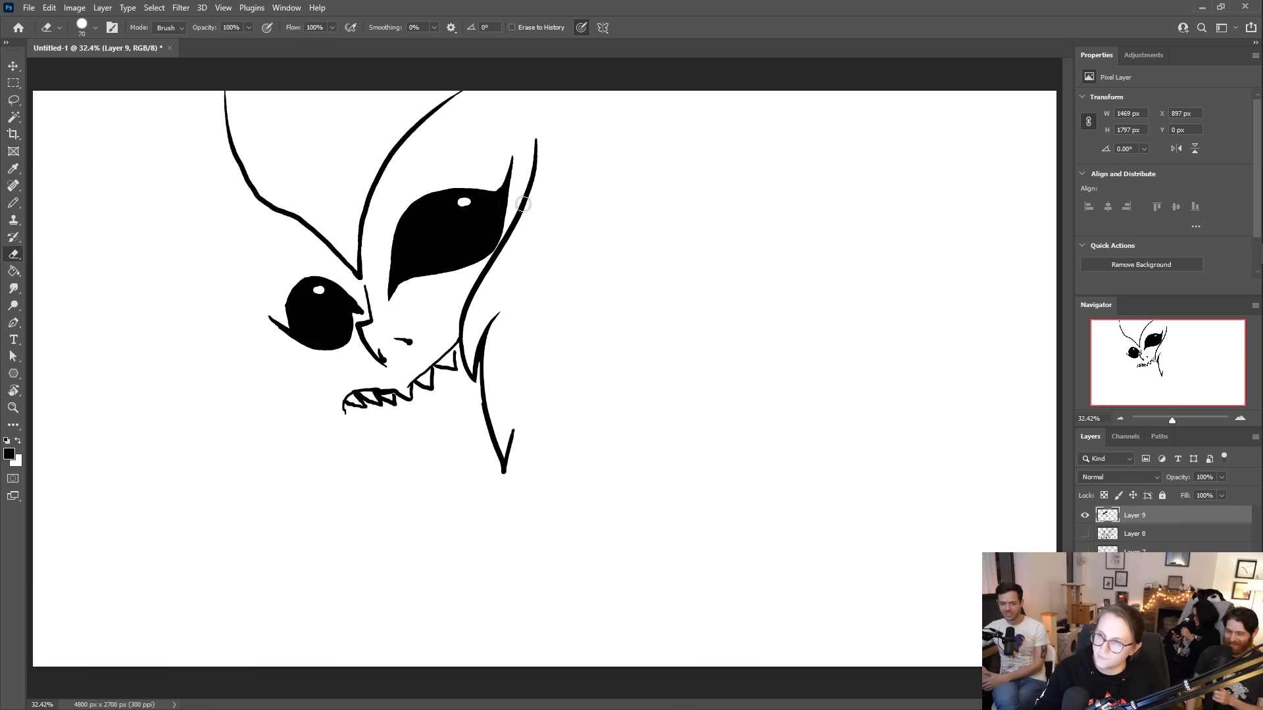
- Draw the left face contour from below the brow around a pointed chin and up to the right jaw spike
key(b)
mouse_move(288, 214)
mouse_down()
mouse_move(263, 280)
mouse_move(297, 399)
mouse_move(329, 441)
mouse_move(407, 490)
mouse_up()
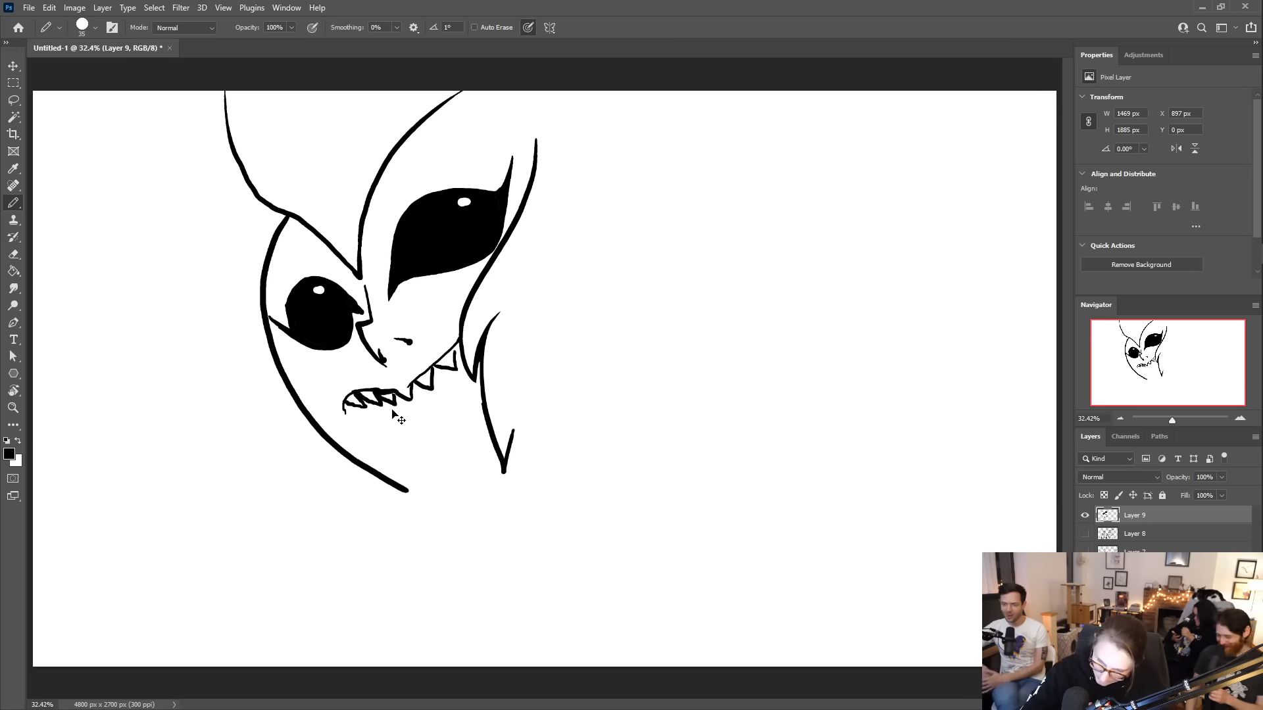
key(ctrl+z)
mouse_move(278, 252)
mouse_down()
mouse_move(272, 309)
mouse_move(299, 398)
mouse_move(343, 459)
mouse_move(434, 515)
mouse_up()
key(ctrl+z)
mouse_move(277, 247)
mouse_down()
mouse_move(277, 353)
mouse_move(307, 411)
mouse_move(355, 454)
mouse_move(447, 498)
mouse_move(492, 438)
mouse_up()
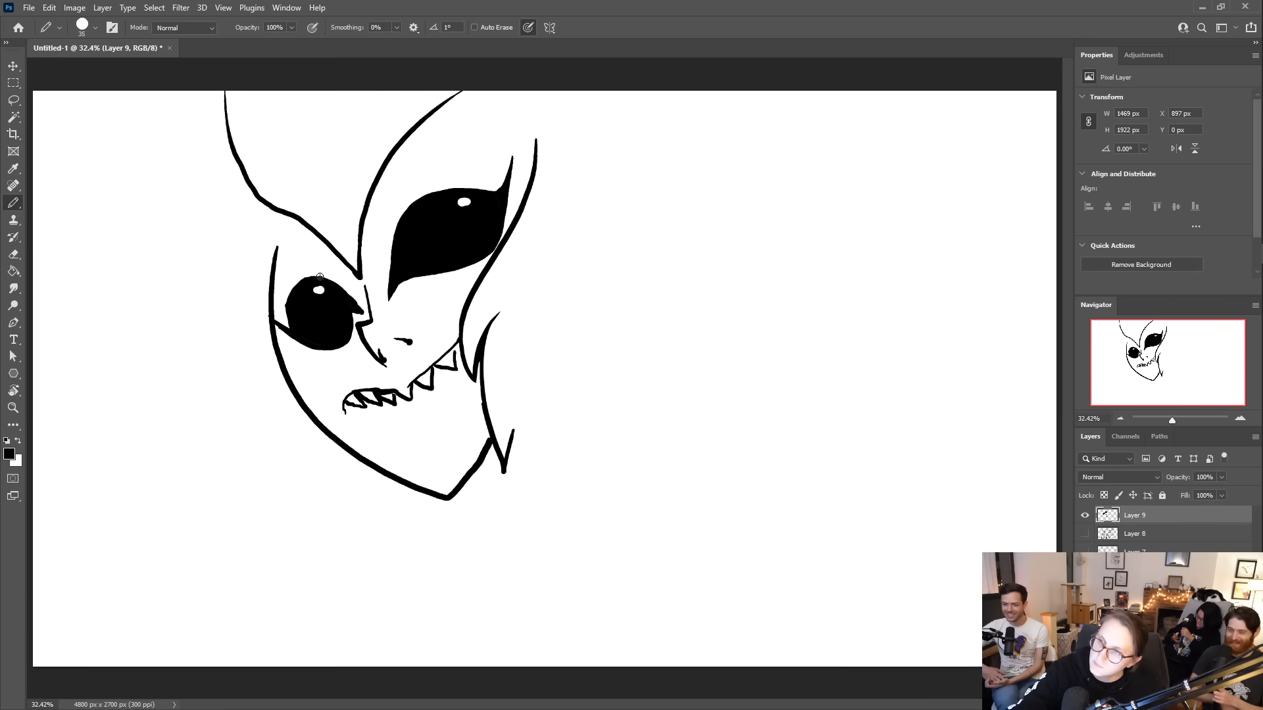
- Thicken the left brow curve with a second stroke from the point between the eyes up to the canvas's upper edge
mouse_move(348, 268)
mouse_down()
mouse_move(266, 227)
mouse_move(224, 92)
mouse_move(242, 161)
mouse_move(236, 75)
mouse_up()
key(e)
key(b)
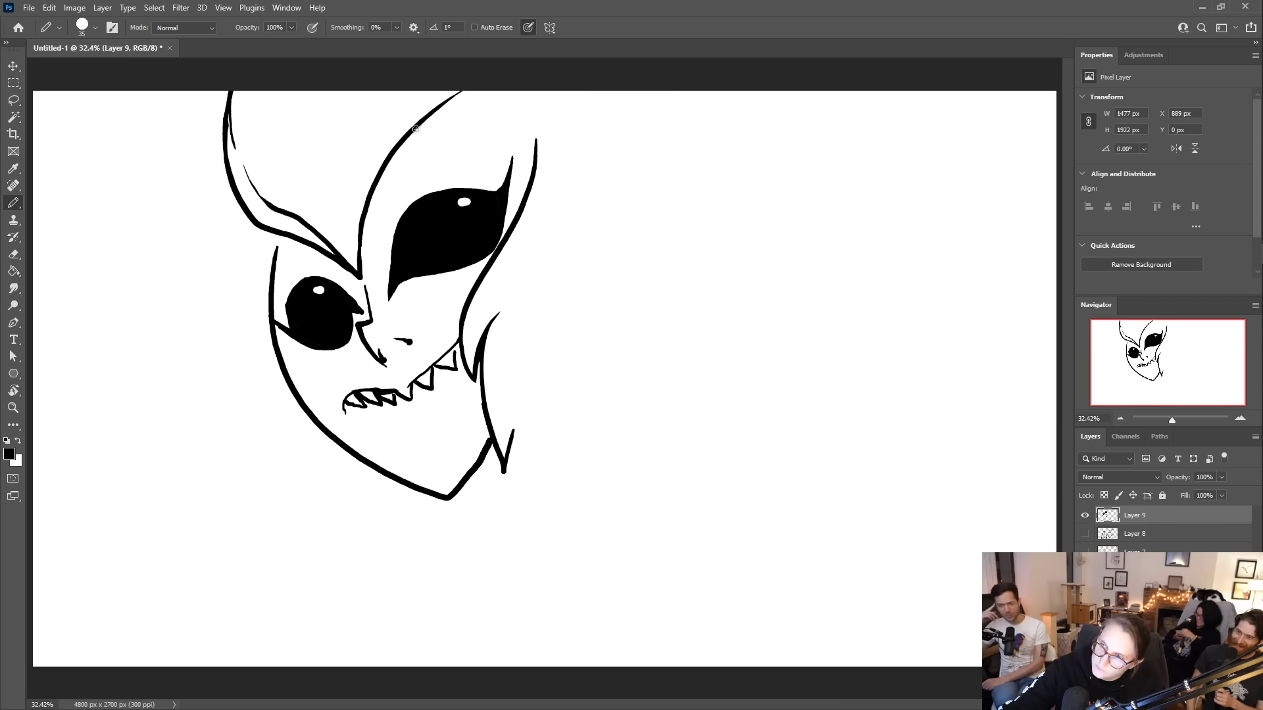
- Draw a brow arc over the right eye, trim the right contour's upper end, and extend the arc's outer corner to the canvas's upper edge
mouse_move(402, 142)
mouse_down()
mouse_move(482, 135)
mouse_move(534, 171)
mouse_up()
key(e)
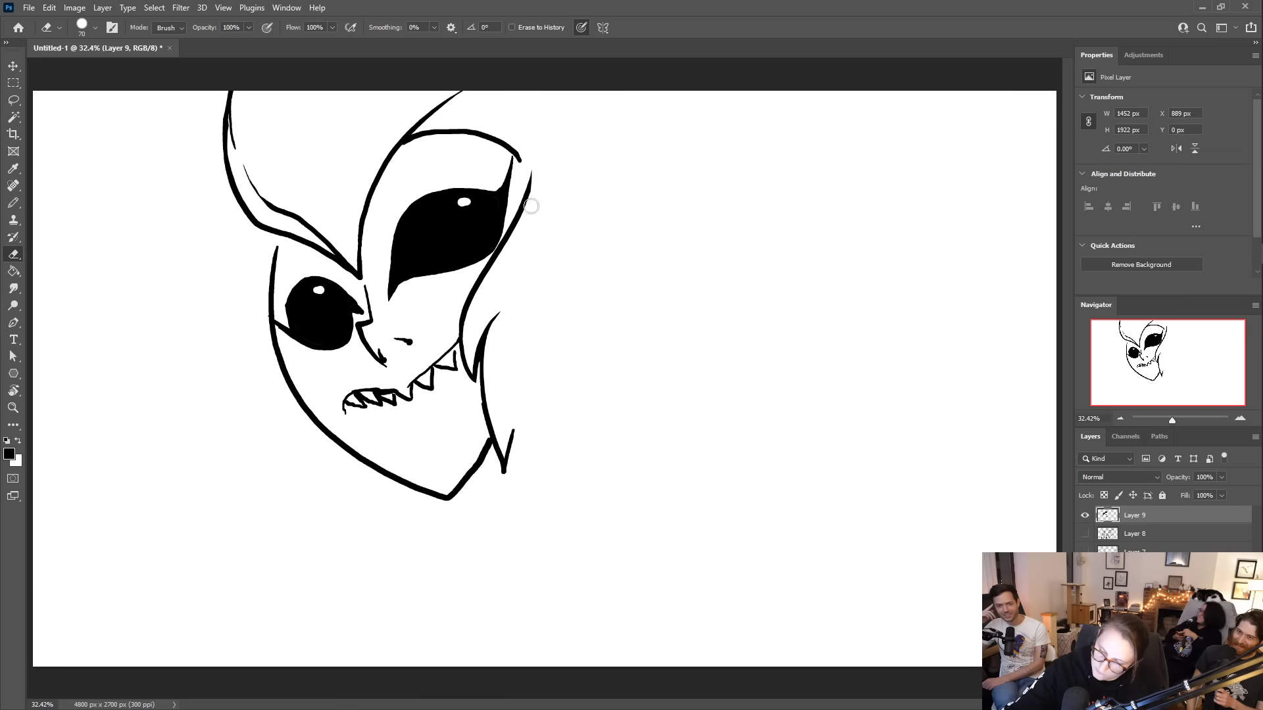
key(b)
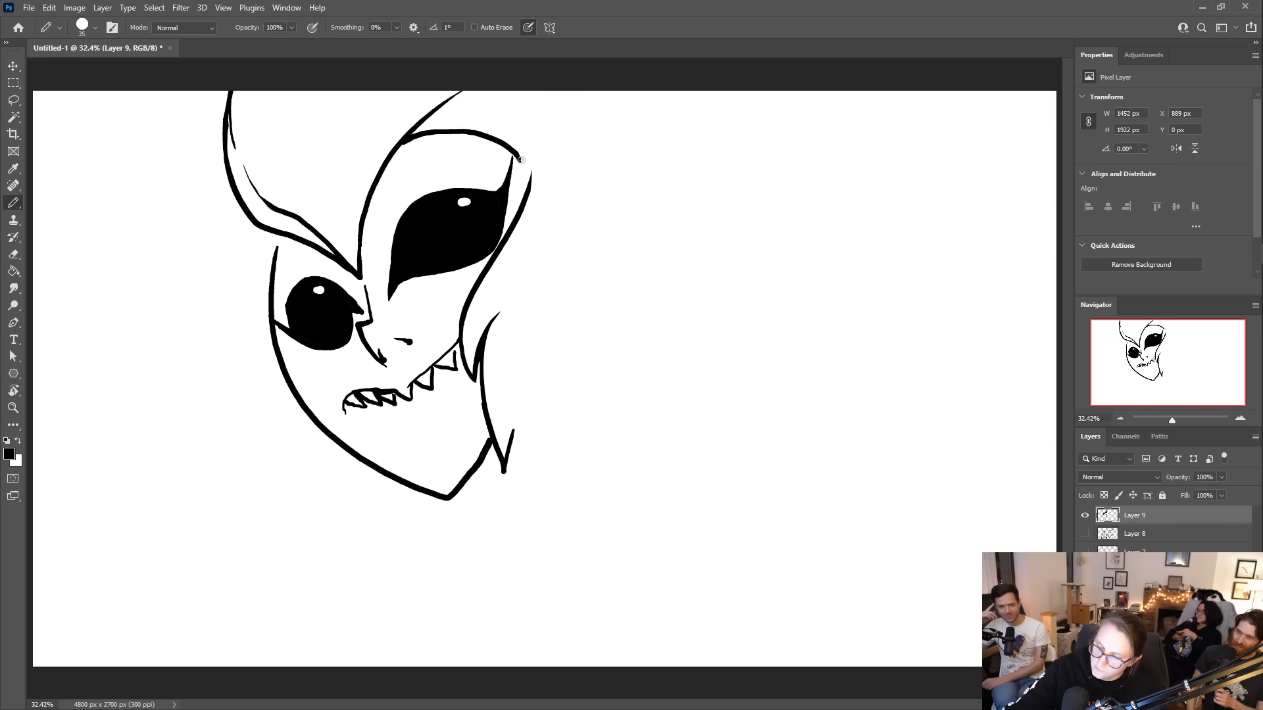
drag(520, 158, 577, 91)
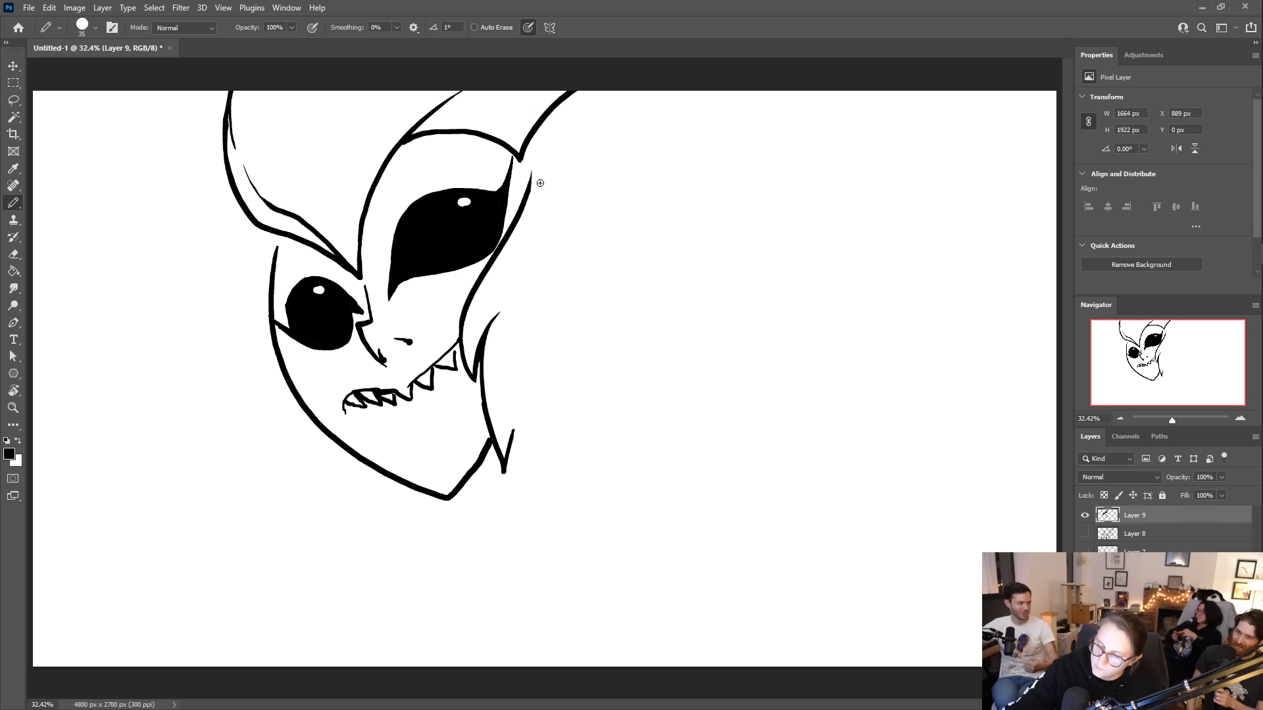
- Draw a long hair contour right of the face down to the canvas's lower edge and outline a tall right ear above it
mouse_move(571, 155)
mouse_down()
mouse_move(615, 160)
mouse_move(628, 205)
mouse_move(615, 373)
mouse_move(563, 490)
mouse_move(445, 666)
mouse_up()
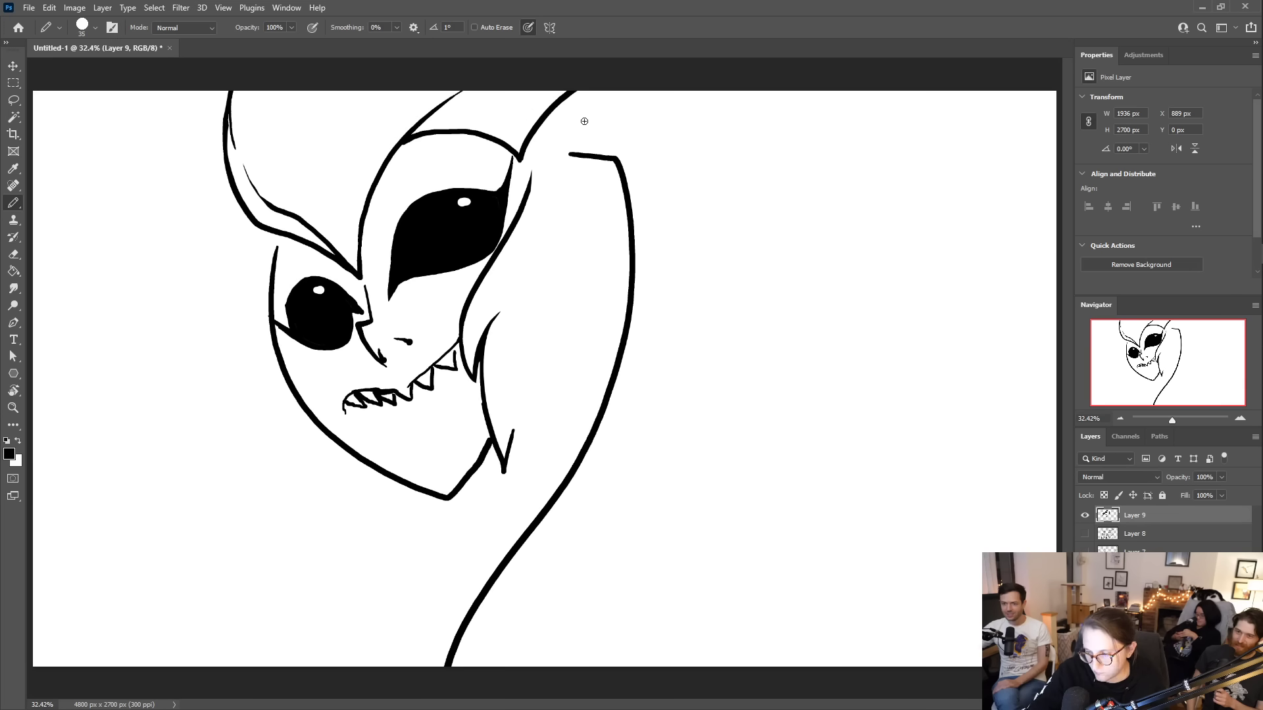
drag(525, 193, 664, 77)
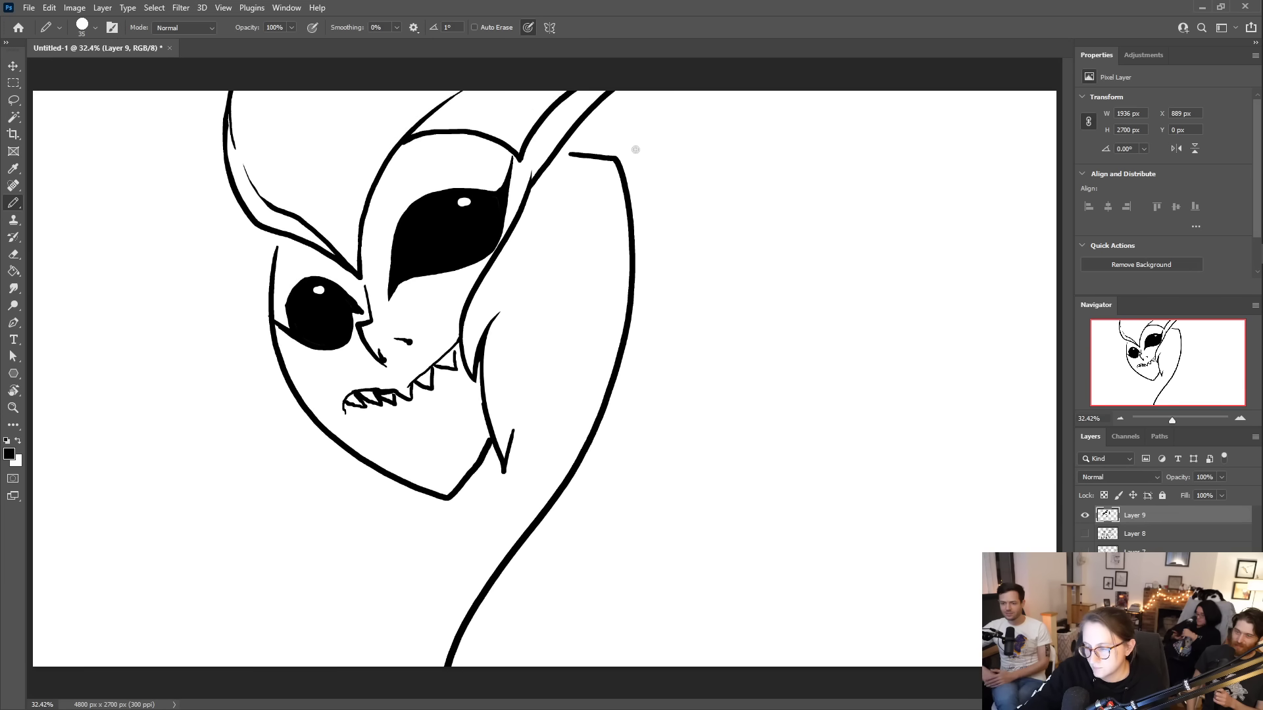
mouse_move(631, 223)
mouse_down()
mouse_move(662, 183)
mouse_move(693, 92)
mouse_up()
drag(553, 155, 577, 155)
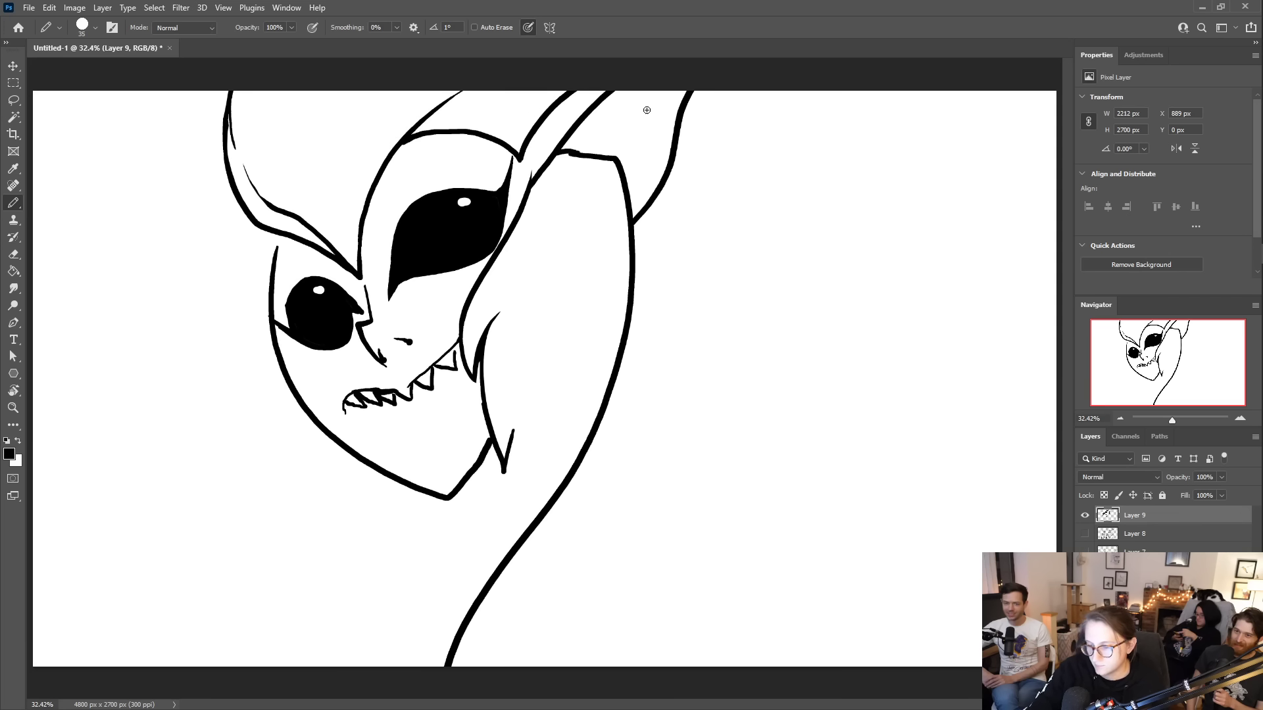
- Draw the left hair outline with a jagged notch down to the canvas's lower edge and add a pointed left ear
mouse_move(267, 233)
mouse_down()
mouse_move(172, 417)
mouse_move(158, 532)
mouse_up()
key(ctrl+z)
mouse_move(270, 294)
mouse_down()
mouse_move(197, 400)
mouse_move(167, 503)
mouse_move(194, 495)
mouse_move(203, 635)
mouse_move(230, 682)
mouse_up()
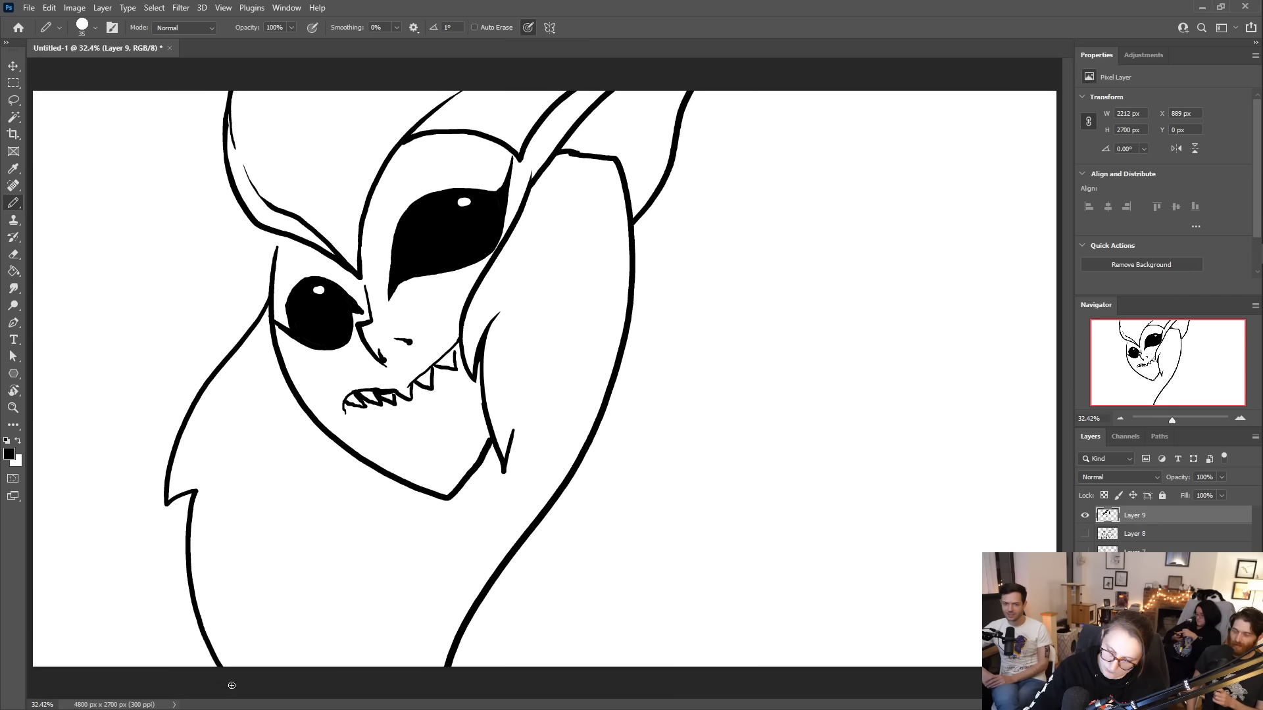
mouse_move(245, 337)
mouse_down()
mouse_move(185, 182)
mouse_move(269, 250)
mouse_move(275, 298)
mouse_up()
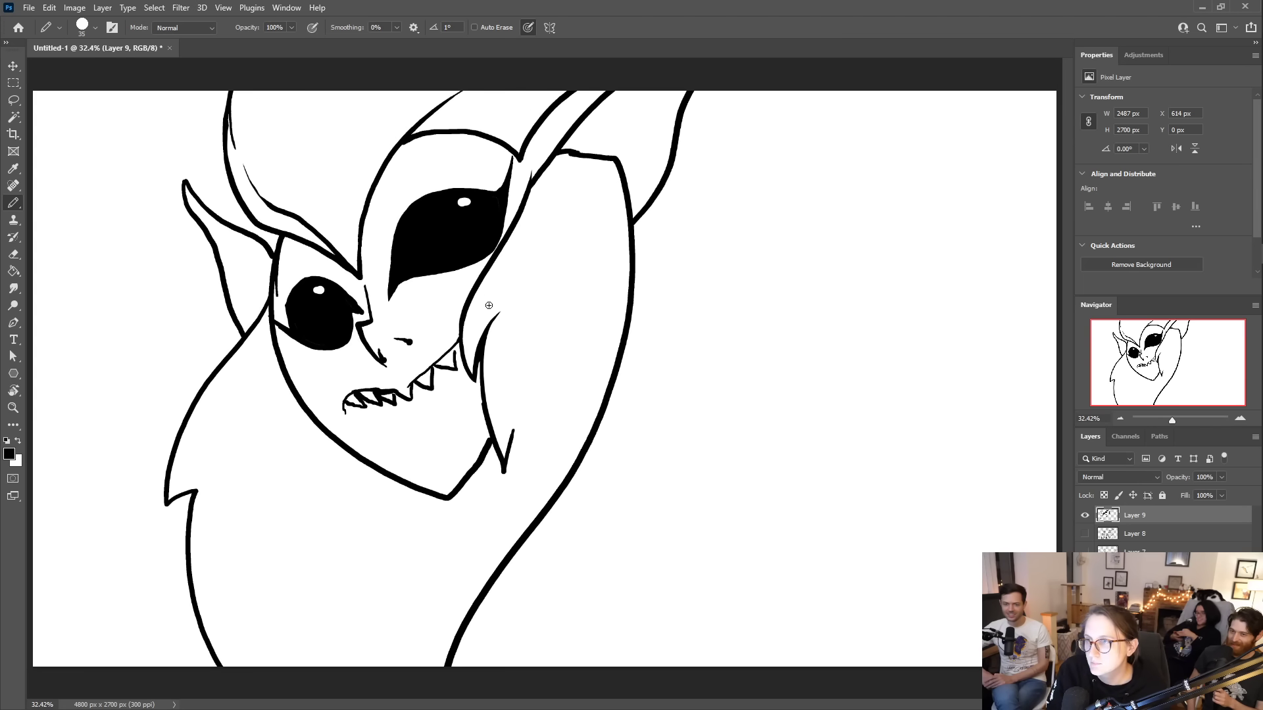
- Thicken the upper mouth line and close the mouth with a lower lip running up to the right cheek
drag(457, 340, 399, 389)
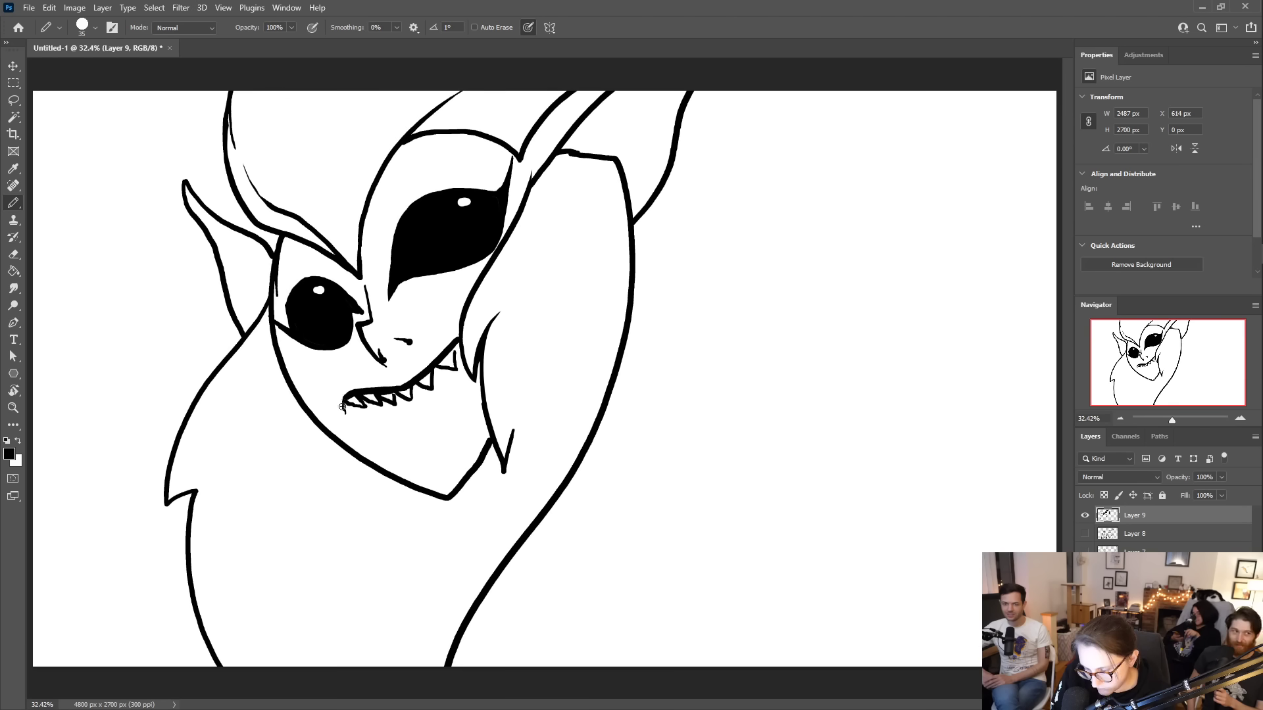
mouse_move(346, 398)
mouse_down()
mouse_move(361, 414)
mouse_move(427, 405)
mouse_move(463, 375)
mouse_move(382, 414)
mouse_move(346, 412)
mouse_up()
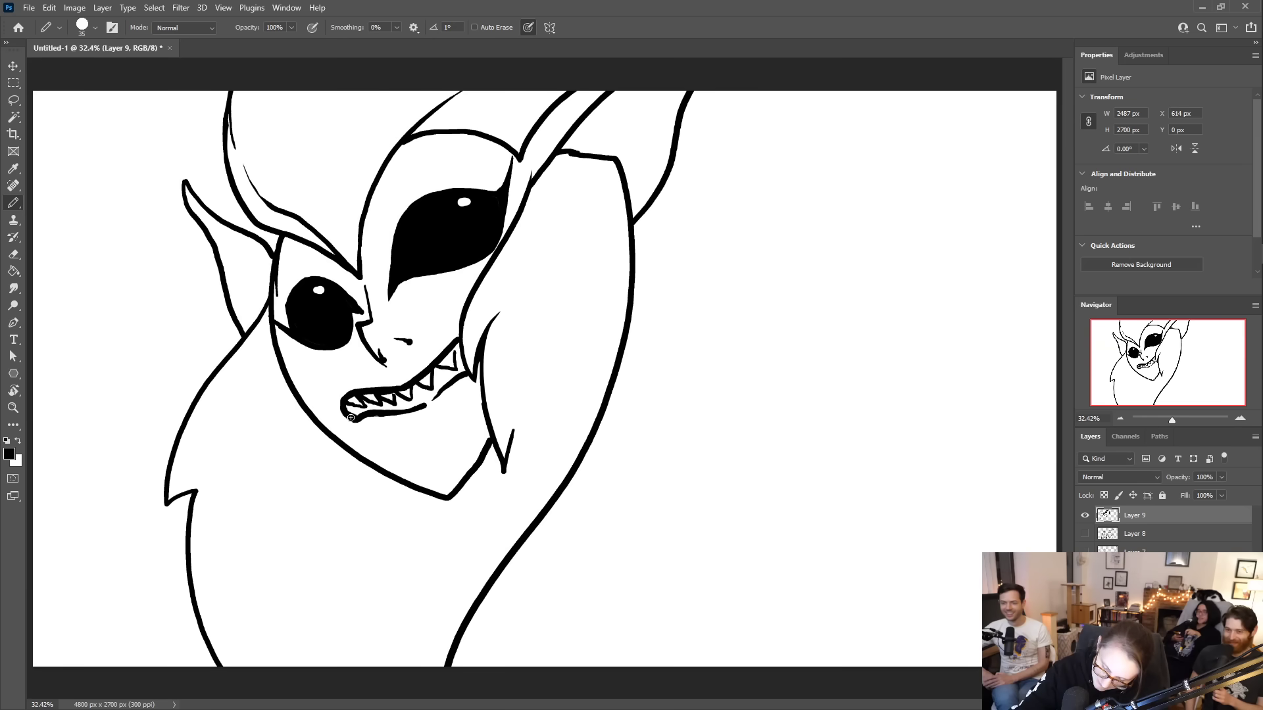
key(e)
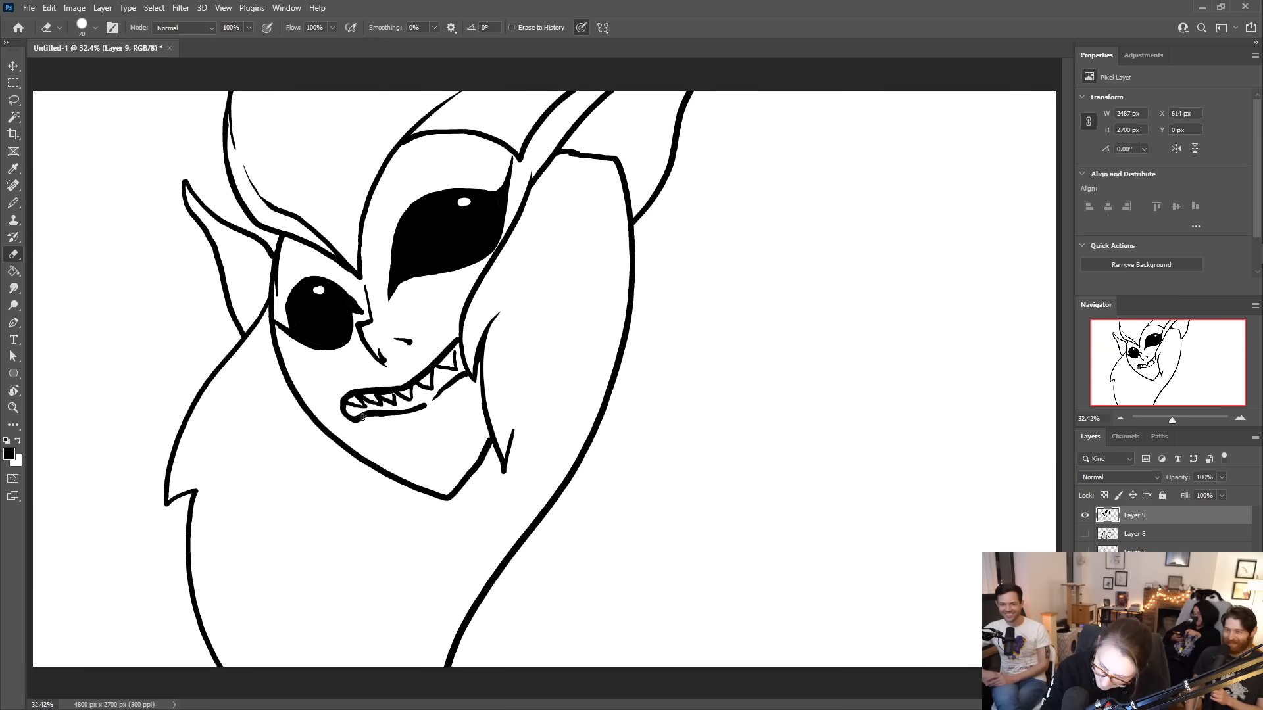
key(b)
mouse_move(390, 412)
mouse_down()
mouse_move(426, 406)
mouse_move(470, 368)
mouse_move(398, 417)
mouse_up()
key(e)
key(b)
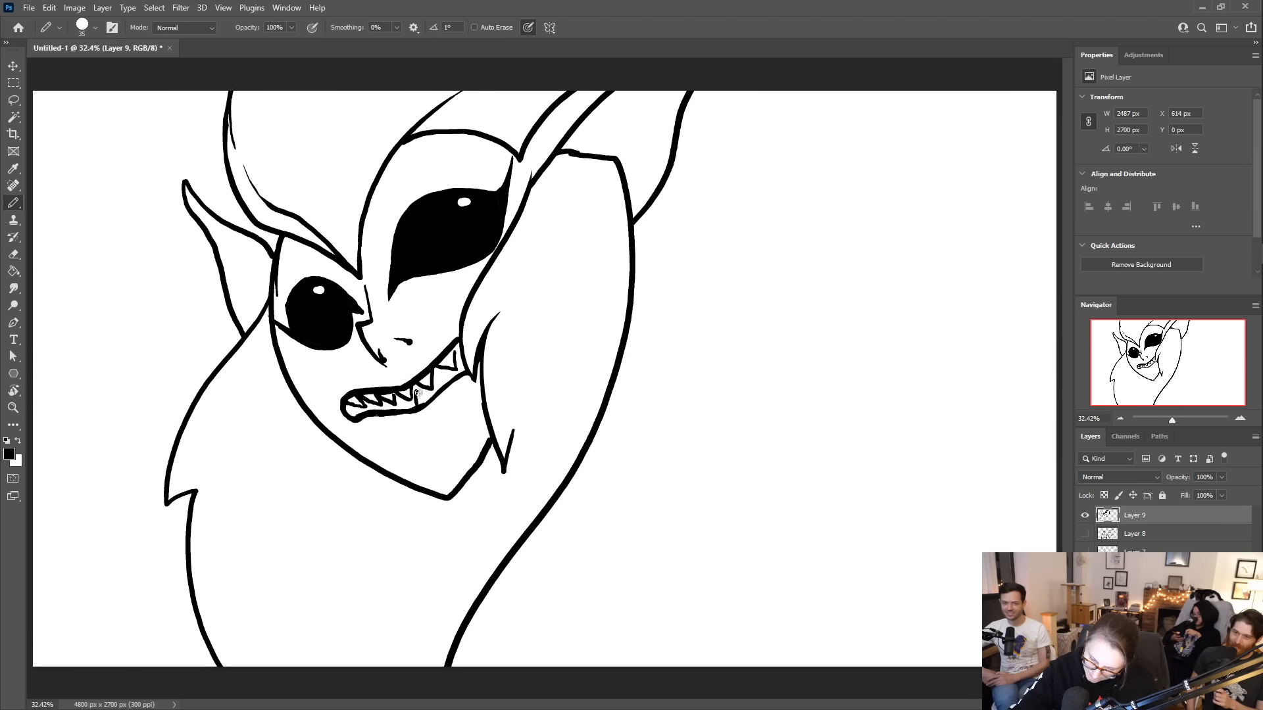
- Add pointed lower teeth, black in the gaps between the teeth, and mark a short shadow line under the lower lip
drag(438, 391, 438, 373)
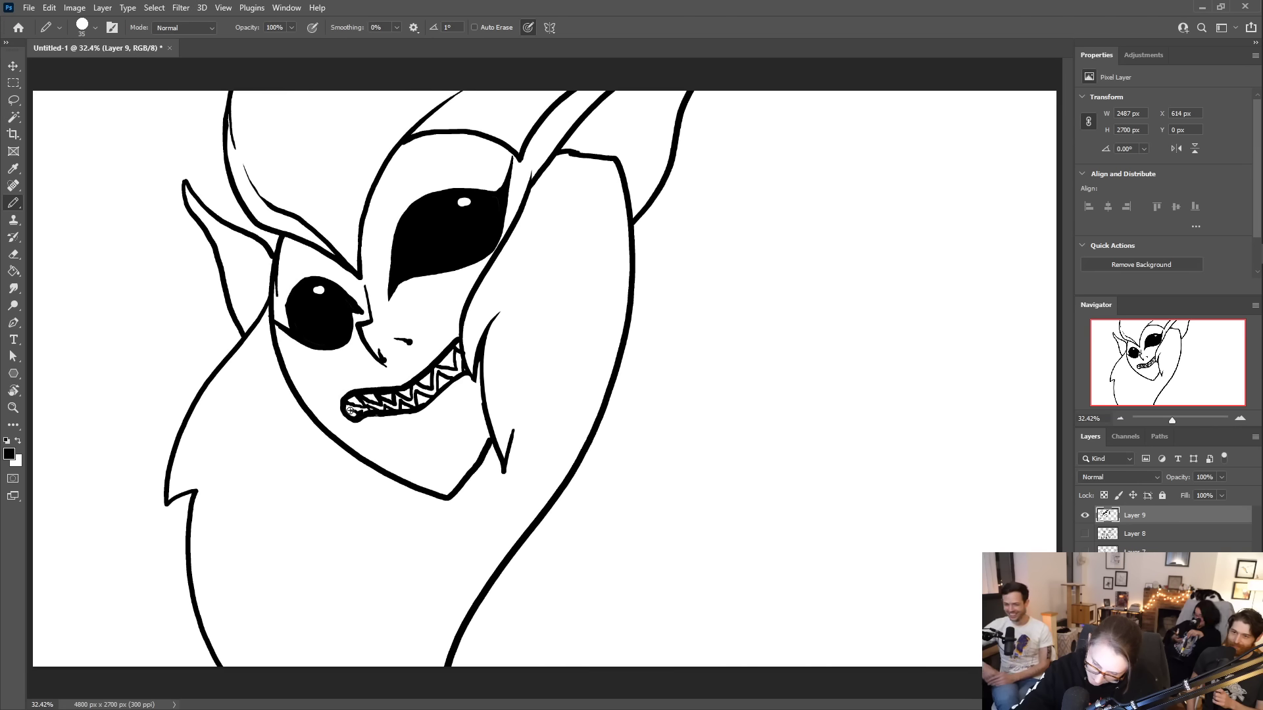
drag(348, 406, 403, 397)
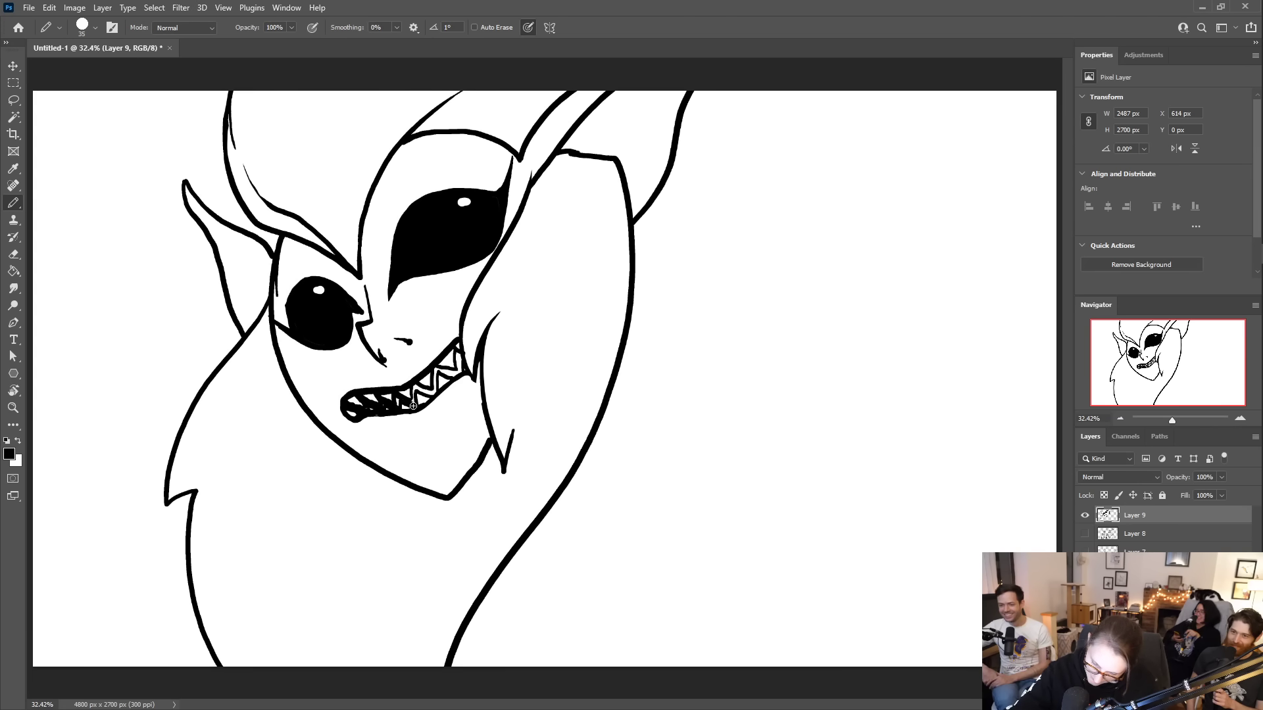
key(e)
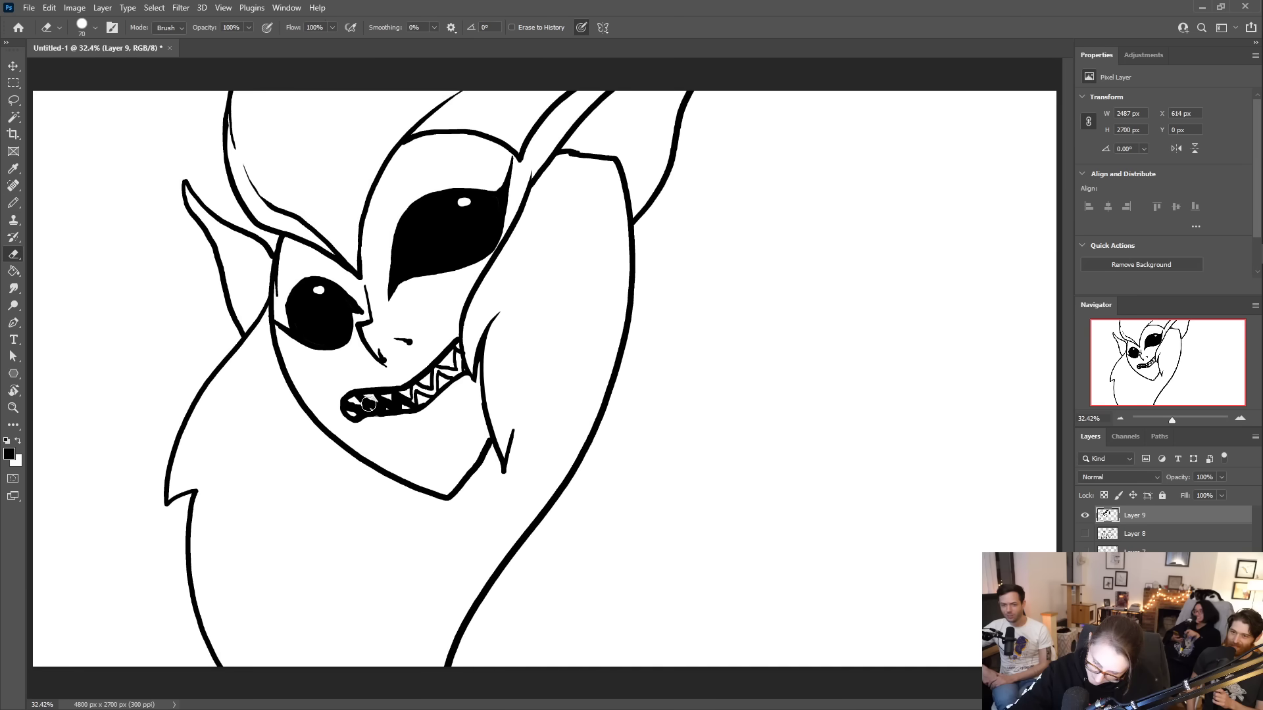
drag(384, 404, 408, 407)
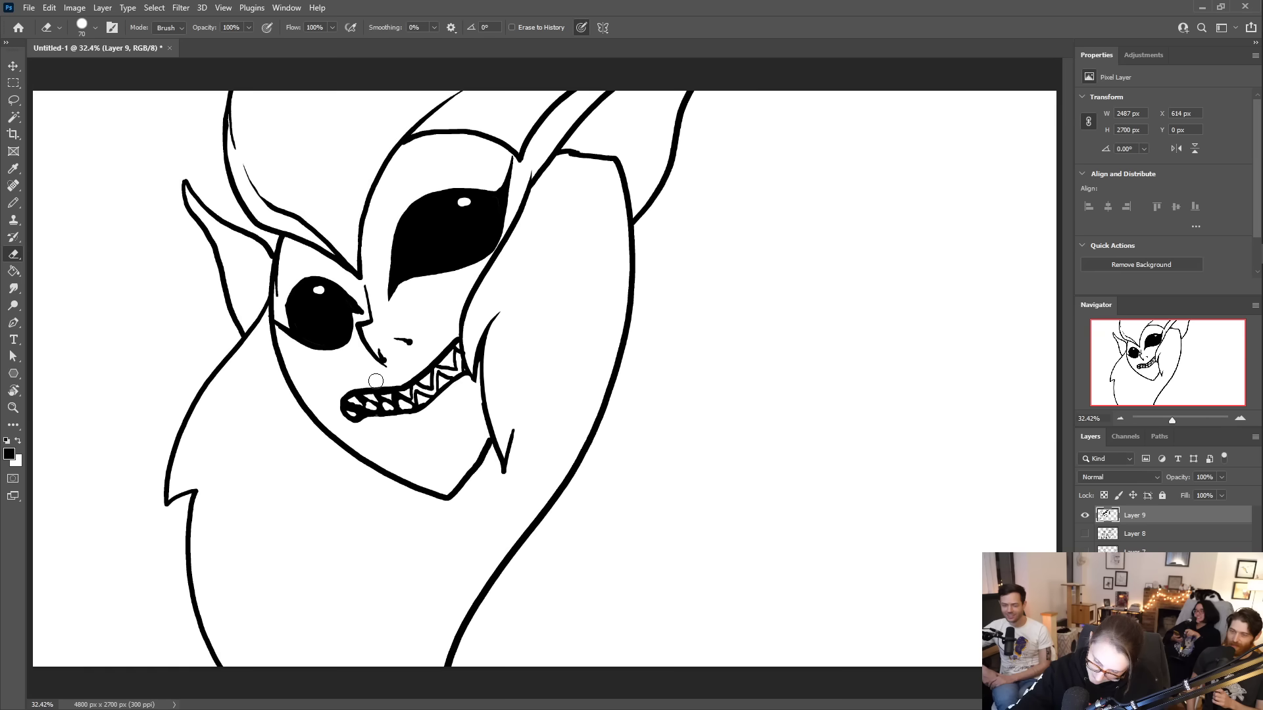
key(b)
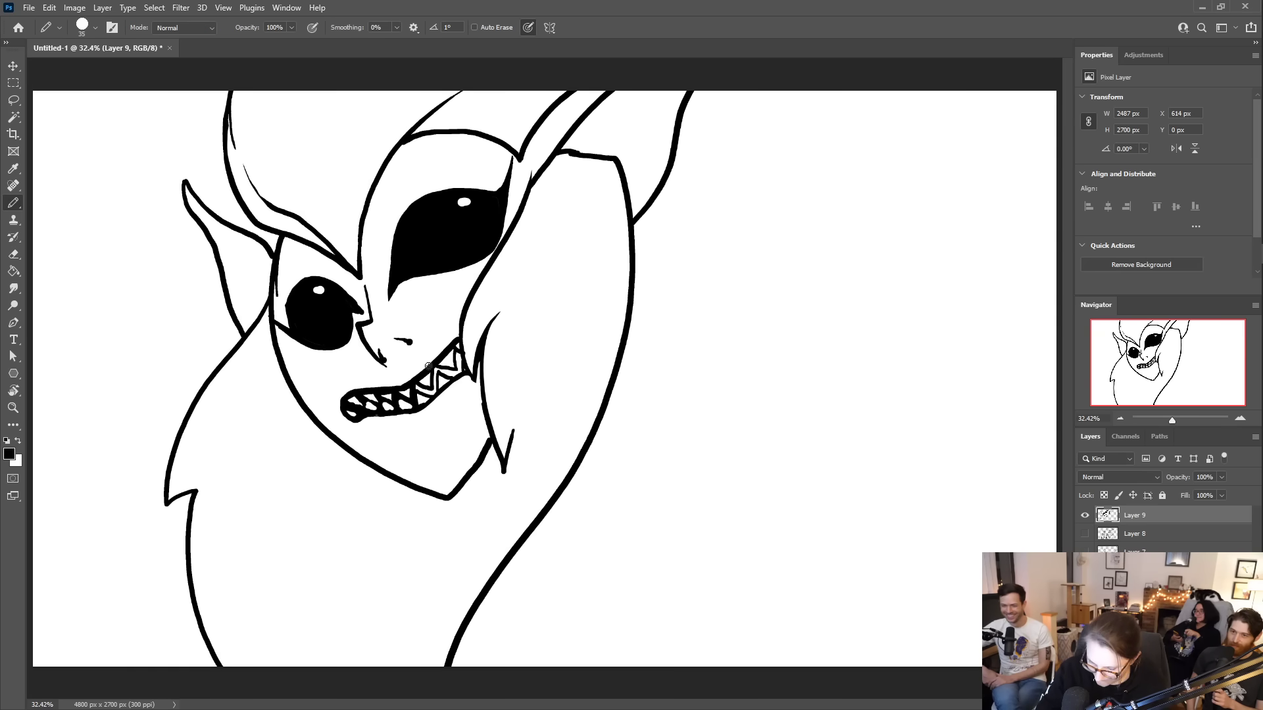
mouse_move(428, 391)
mouse_down()
mouse_move(459, 374)
mouse_move(457, 356)
mouse_up()
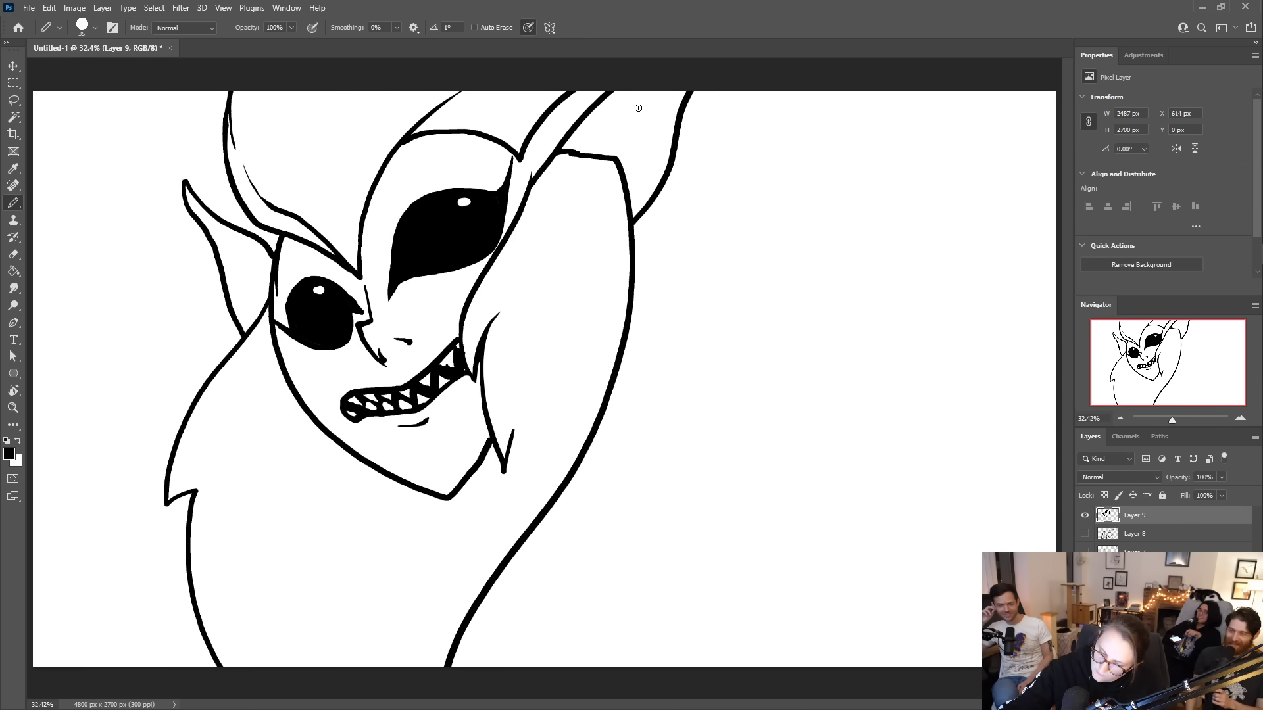
- Draw a long curve from the right ear down to the canvas's lower right, and erase the old ear edge and hair contour outside it
mouse_move(655, 85)
mouse_down()
mouse_move(586, 175)
mouse_move(552, 261)
mouse_move(550, 336)
mouse_move(571, 419)
mouse_move(669, 537)
mouse_move(888, 693)
mouse_move(922, 690)
mouse_up()
key(e)
mouse_move(687, 92)
mouse_down()
mouse_move(658, 188)
mouse_move(618, 257)
mouse_move(591, 202)
mouse_move(608, 154)
mouse_move(597, 171)
mouse_move(618, 159)
mouse_move(627, 306)
mouse_move(637, 228)
mouse_move(630, 314)
mouse_move(630, 203)
mouse_move(595, 454)
mouse_up()
key(b)
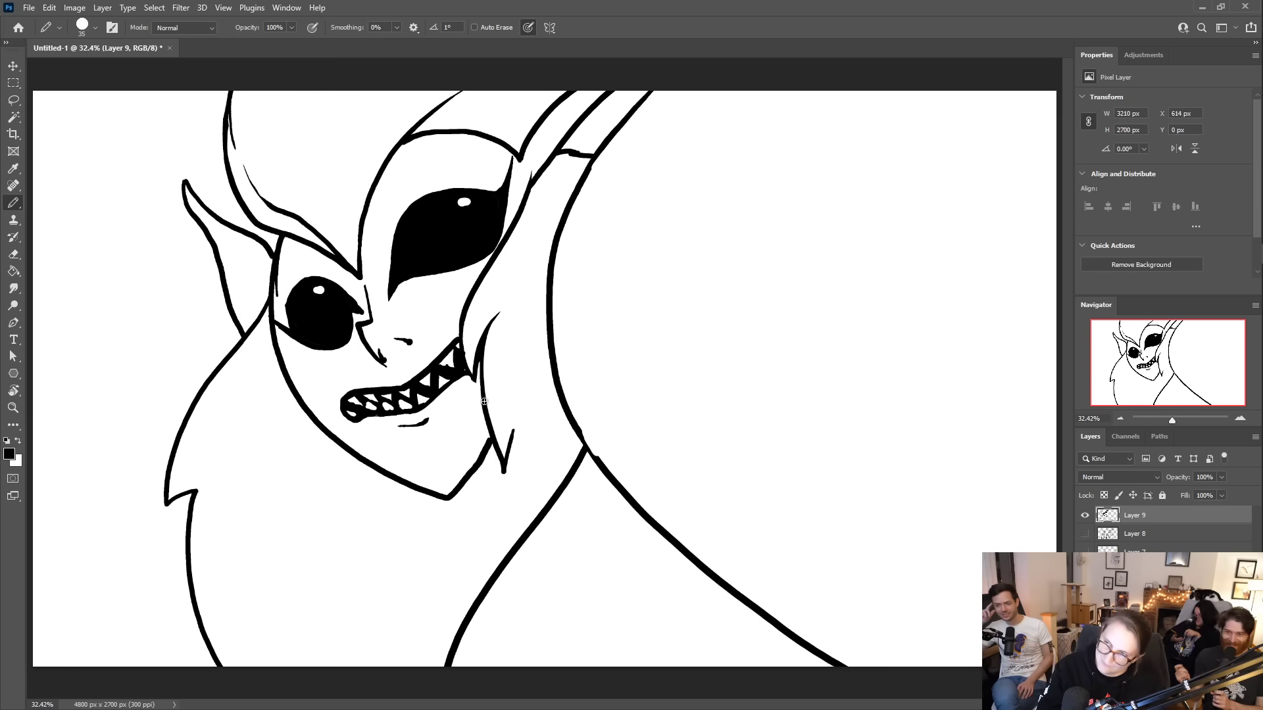
- Draw a curved strand from the right jaw across the chin to the canvas's lower edge and erase the chin point beyond it
mouse_move(483, 409)
mouse_down()
mouse_move(375, 604)
mouse_move(379, 683)
mouse_up()
key(e)
mouse_move(485, 444)
mouse_down()
mouse_move(429, 540)
mouse_move(428, 493)
mouse_up()
key(b)
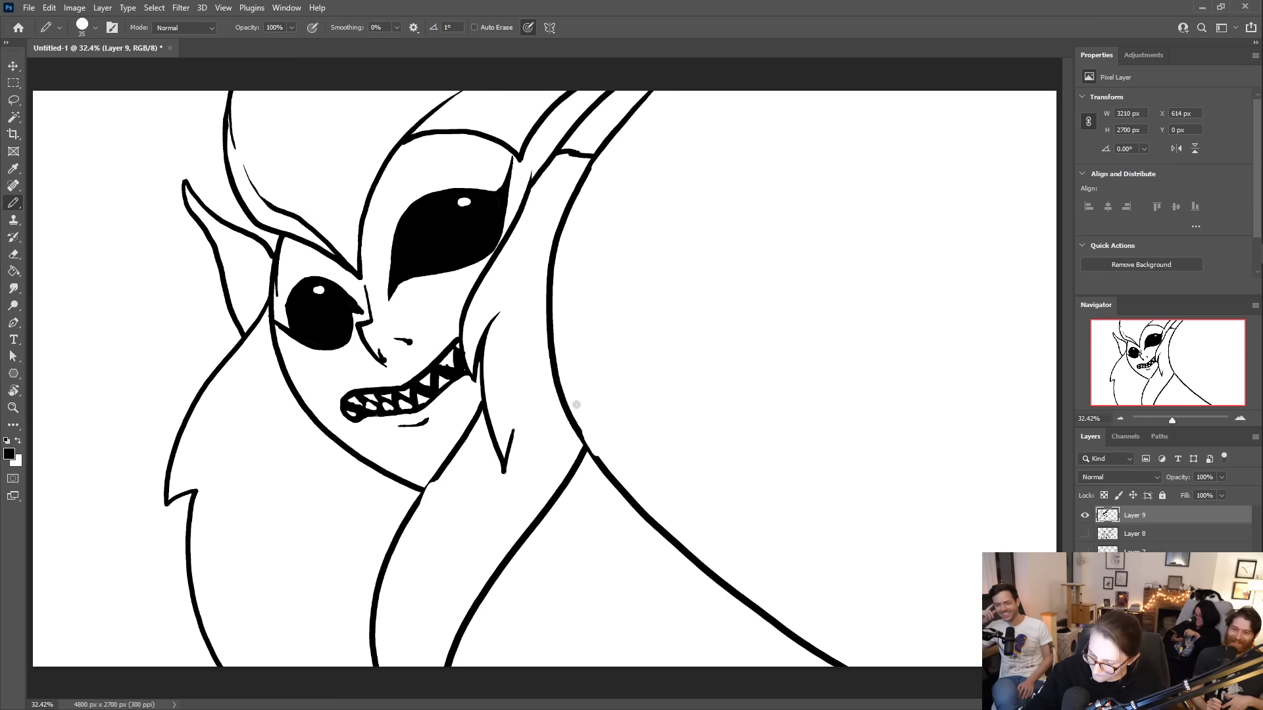
- Thicken the bend of the long right curve and draw a jagged, tufted outer outline from the canvas's lower edge to its upper edge
drag(577, 431, 630, 490)
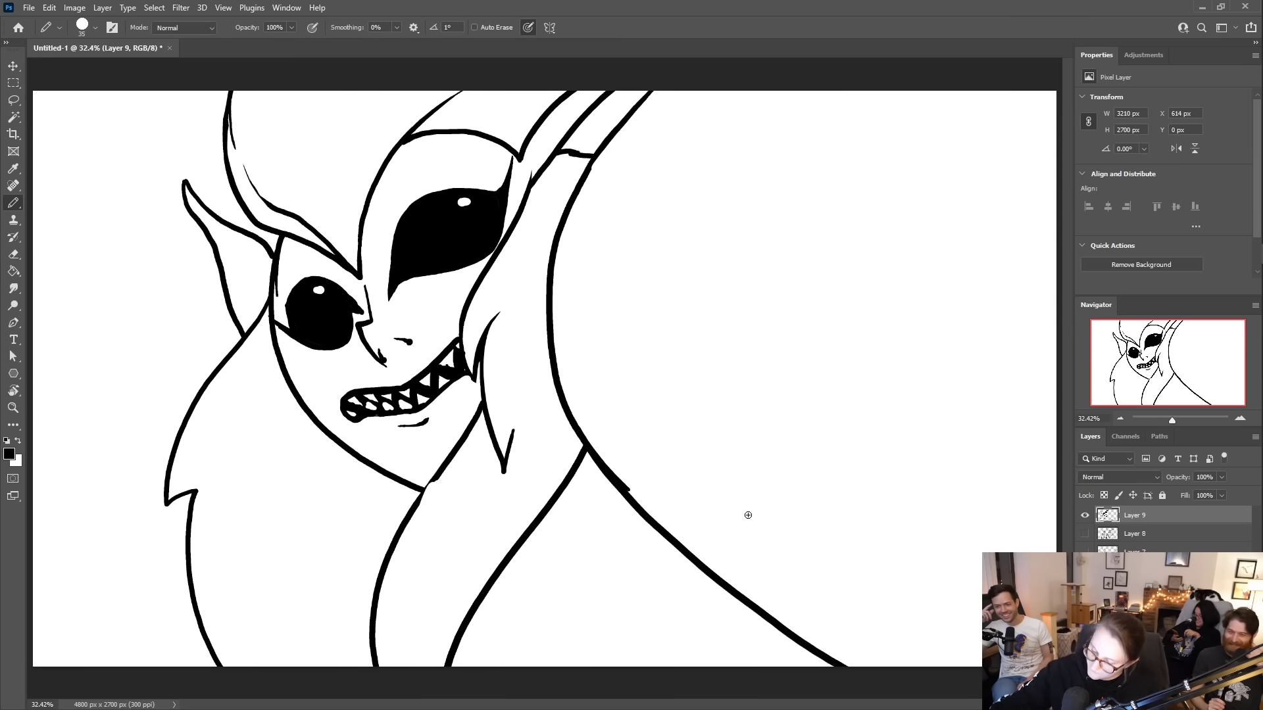
mouse_move(909, 666)
mouse_down()
mouse_move(870, 436)
mouse_move(934, 463)
mouse_move(887, 141)
mouse_move(921, 85)
mouse_up()
- Draw an inner fold line in the left ear and a curved inner line in the right ear
drag(188, 205, 264, 296)
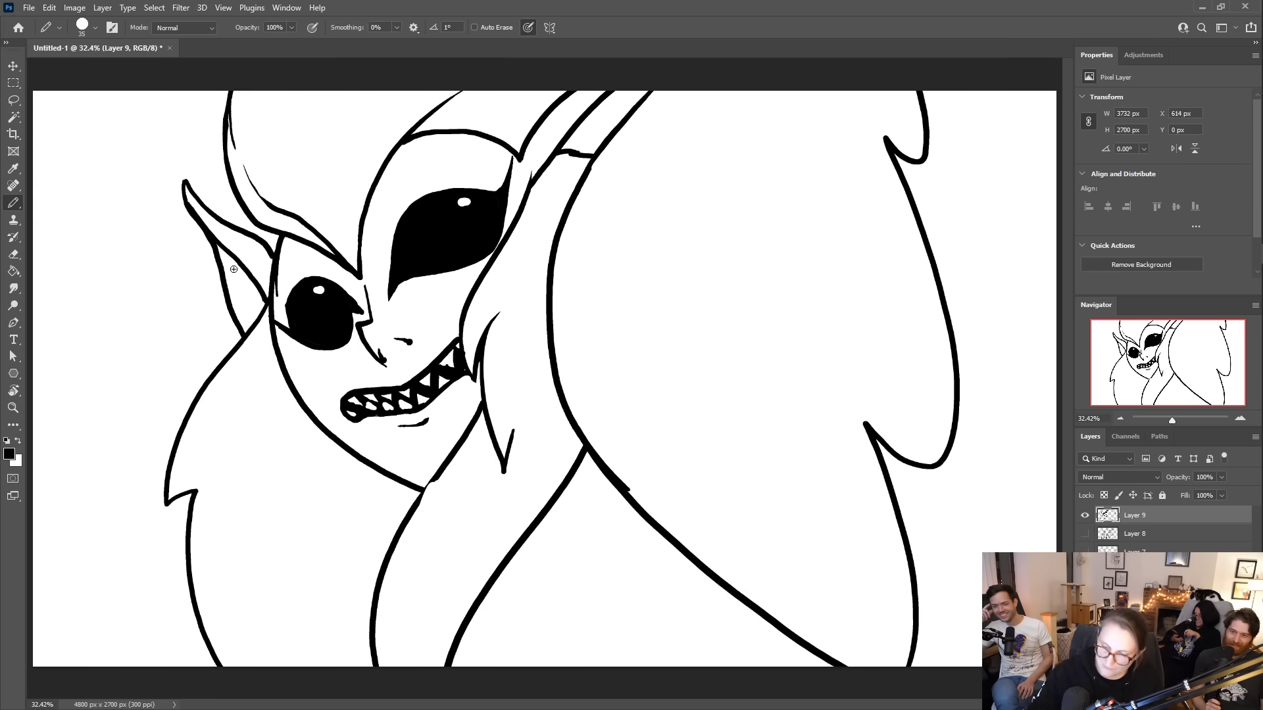
drag(619, 88, 591, 154)
key(ctrl+z)
mouse_move(605, 144)
mouse_down()
mouse_move(599, 100)
mouse_move(634, 82)
mouse_up()
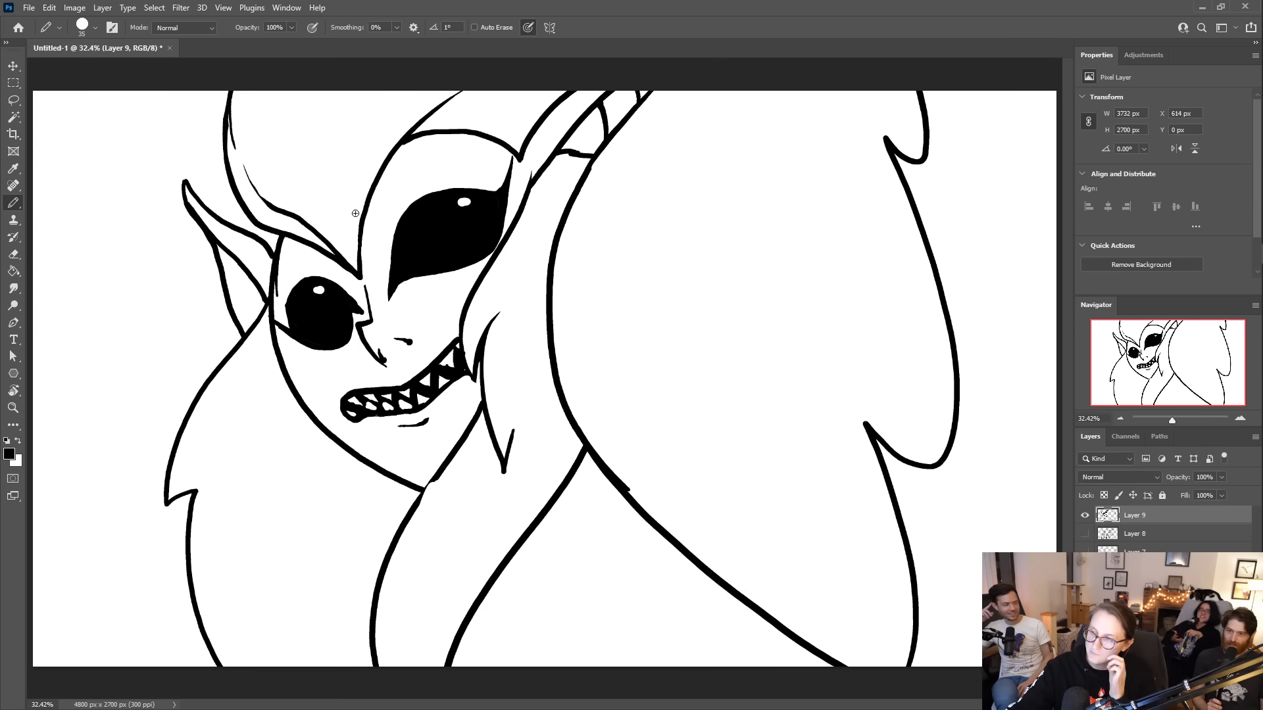
- Fill the narrow shape between the right brow's outer corner and the right ear with black
key(g)
click(532, 118)
key(b)
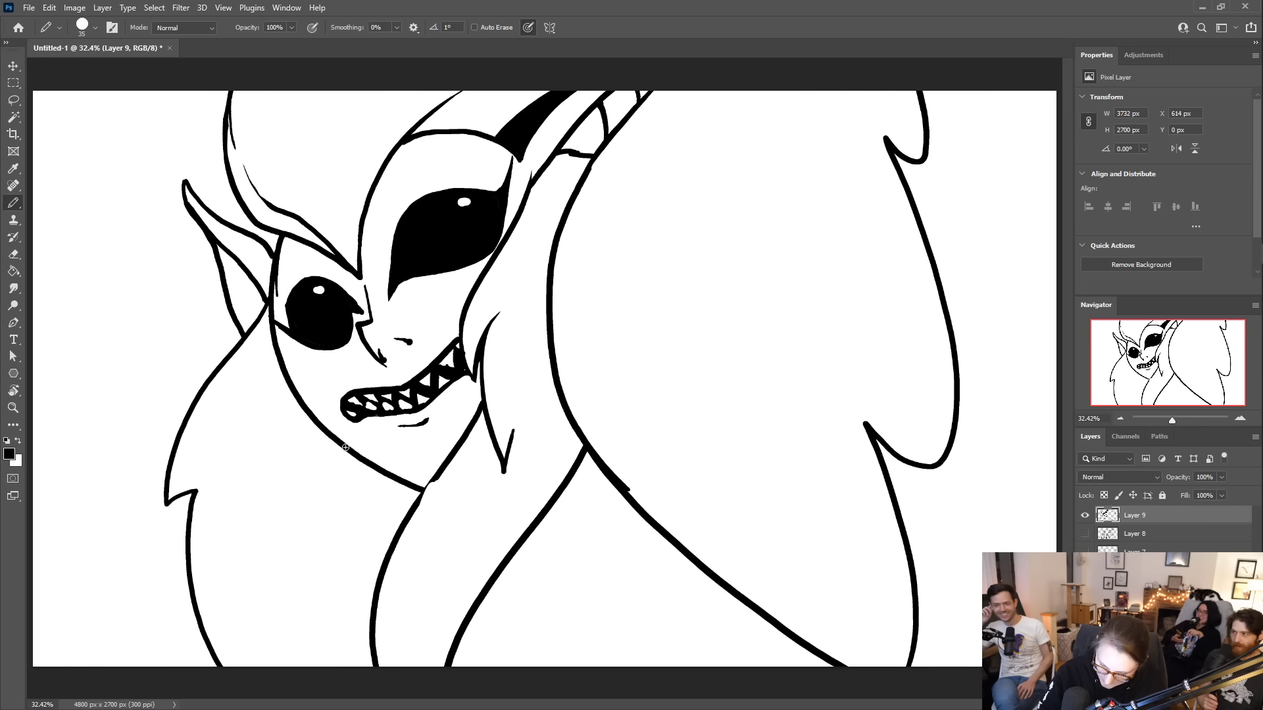
- Draw two strand lines below the left side of the face, fill the area between them black, and tidy the chin's end
mouse_move(345, 447)
mouse_down()
mouse_move(333, 486)
mouse_move(348, 693)
mouse_up()
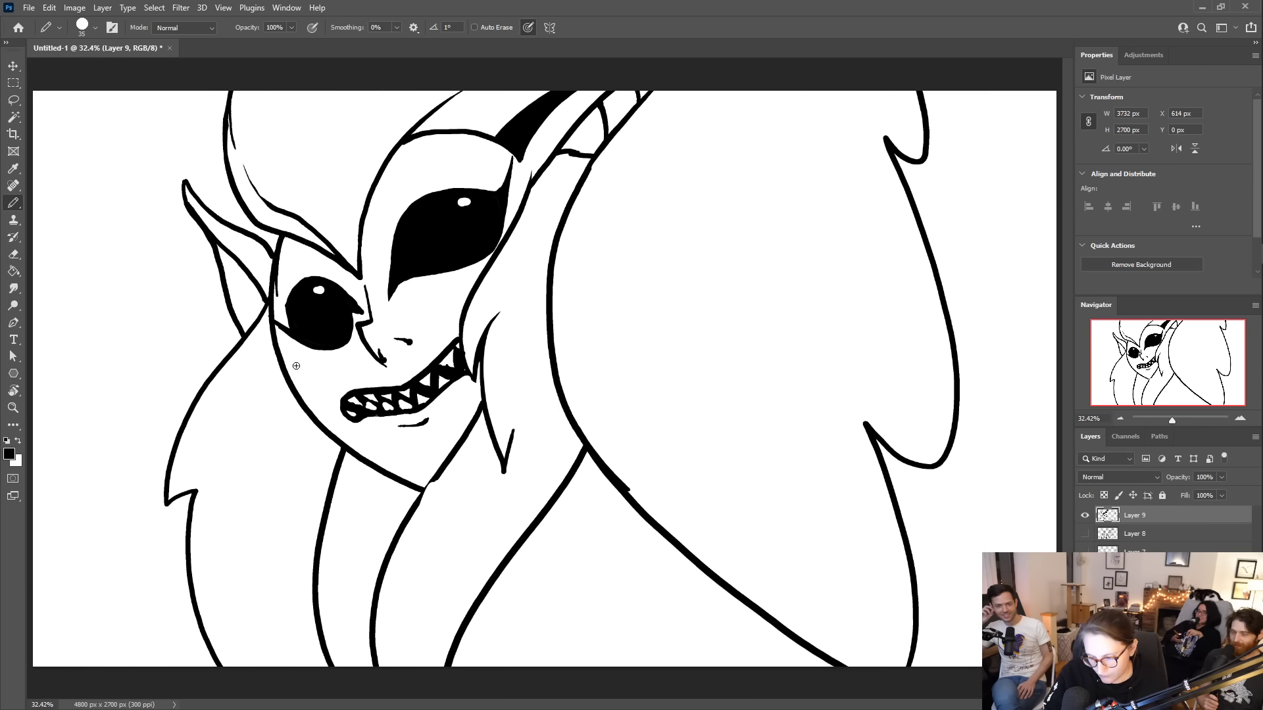
mouse_move(257, 327)
mouse_down()
mouse_move(257, 644)
mouse_move(268, 669)
mouse_up()
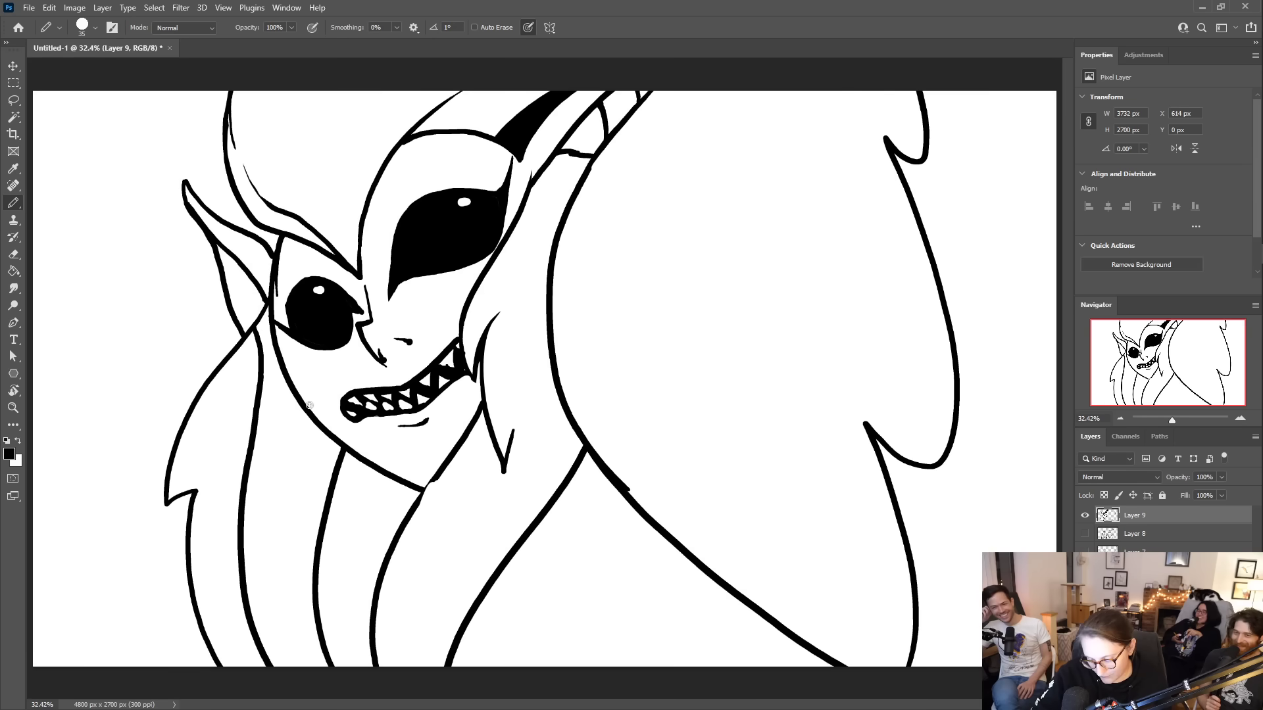
key(g)
click(304, 485)
key(e)
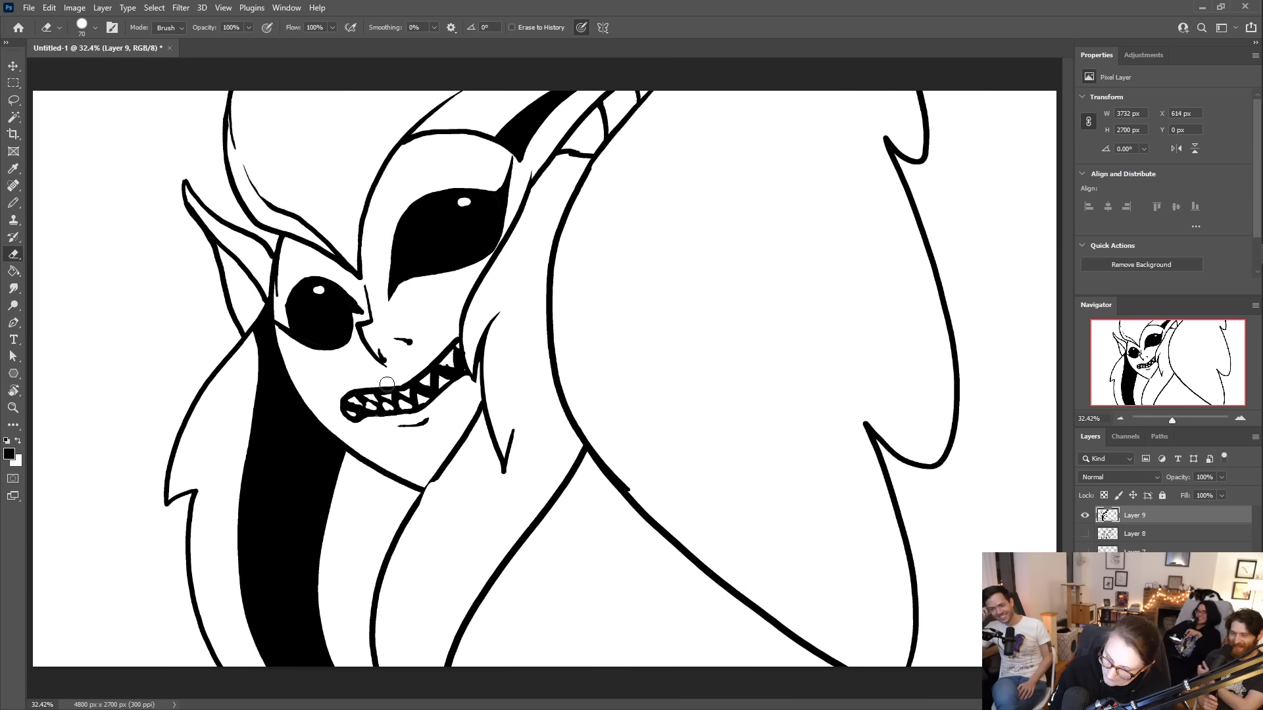
key(b)
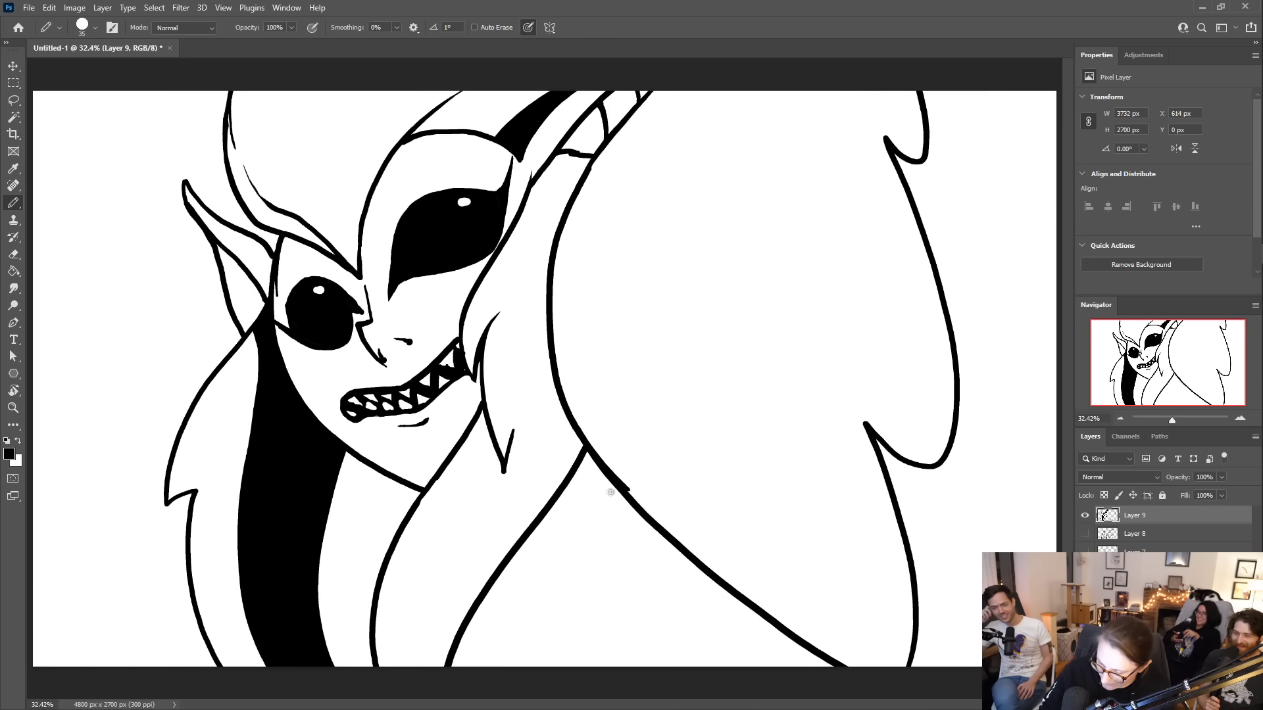
- Draw a bowed curve from the long right curve's bend to the canvas's lower edge and erase the old contour down to their crossing
mouse_move(608, 480)
mouse_down()
mouse_move(580, 498)
mouse_move(512, 606)
mouse_up()
key(ctrl+z)
mouse_move(582, 447)
mouse_down()
mouse_move(467, 607)
mouse_move(481, 667)
mouse_up()
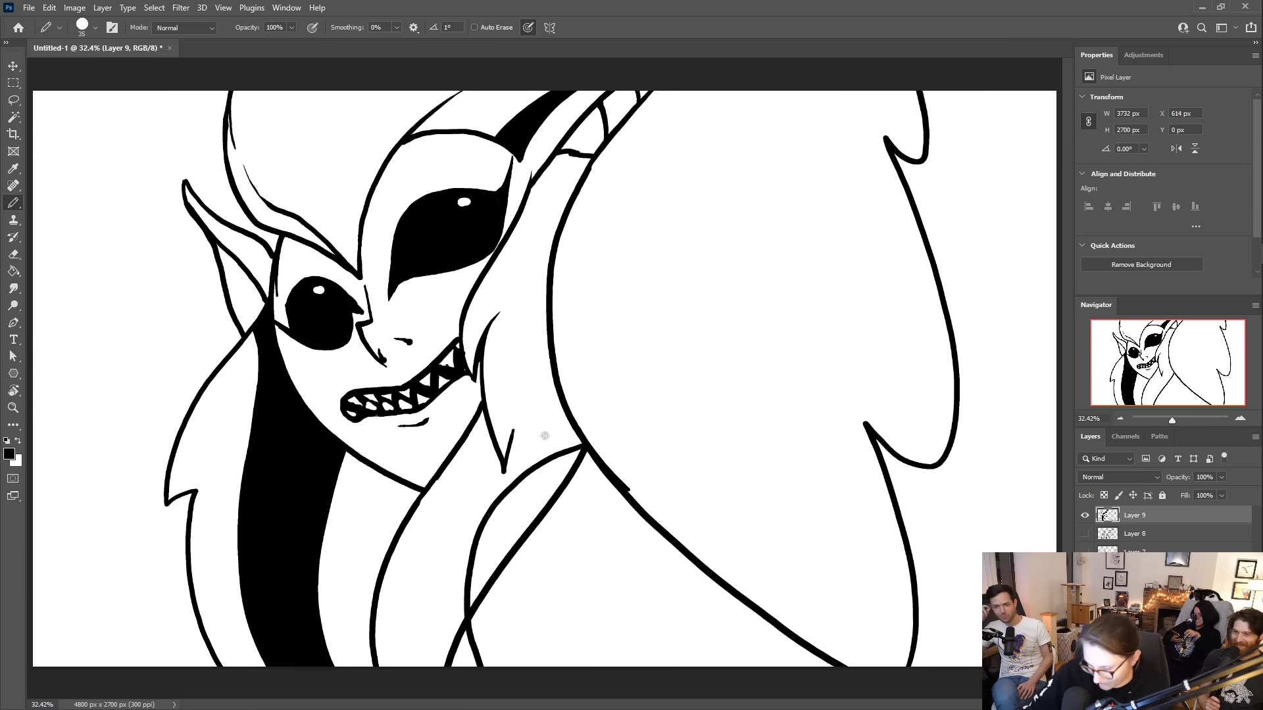
key(e)
drag(586, 457, 574, 462)
mouse_move(480, 590)
mouse_down()
mouse_move(478, 612)
mouse_move(542, 501)
mouse_move(510, 563)
mouse_up()
key(b)
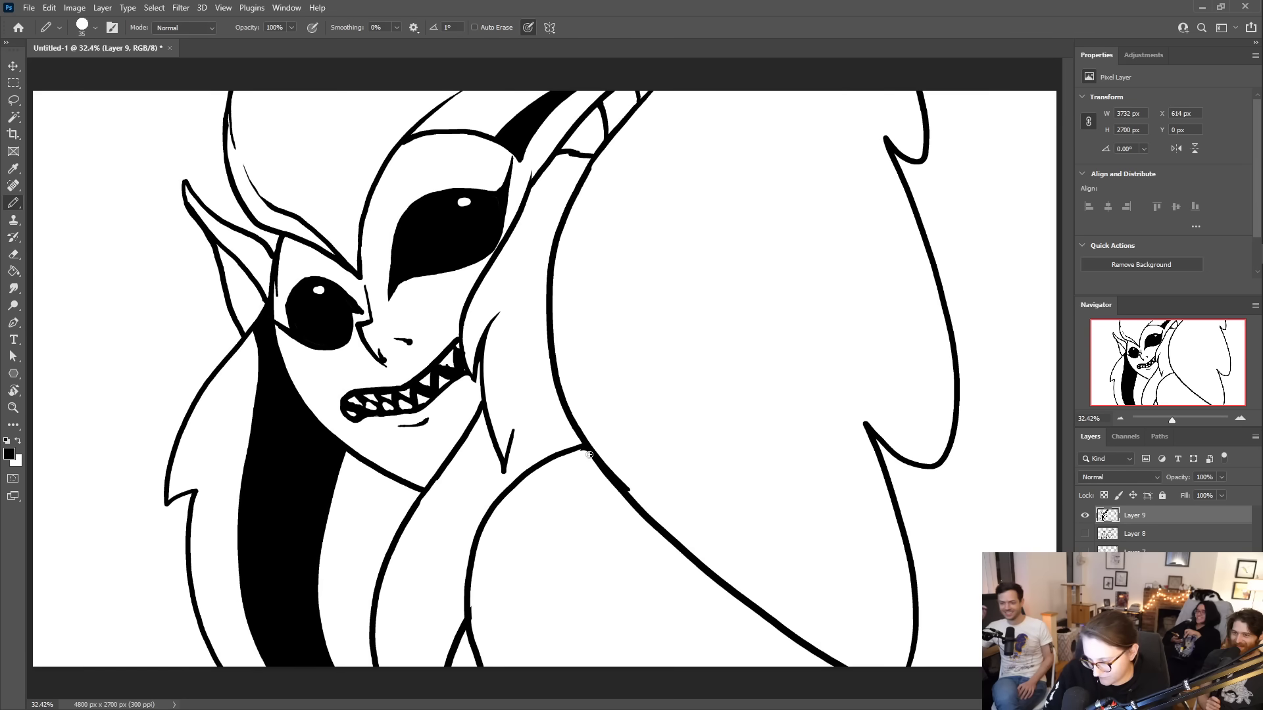
- Erase the rough, doubled edges below the long right curve's bend and redraw that stretch as one smooth line
drag(589, 461, 631, 505)
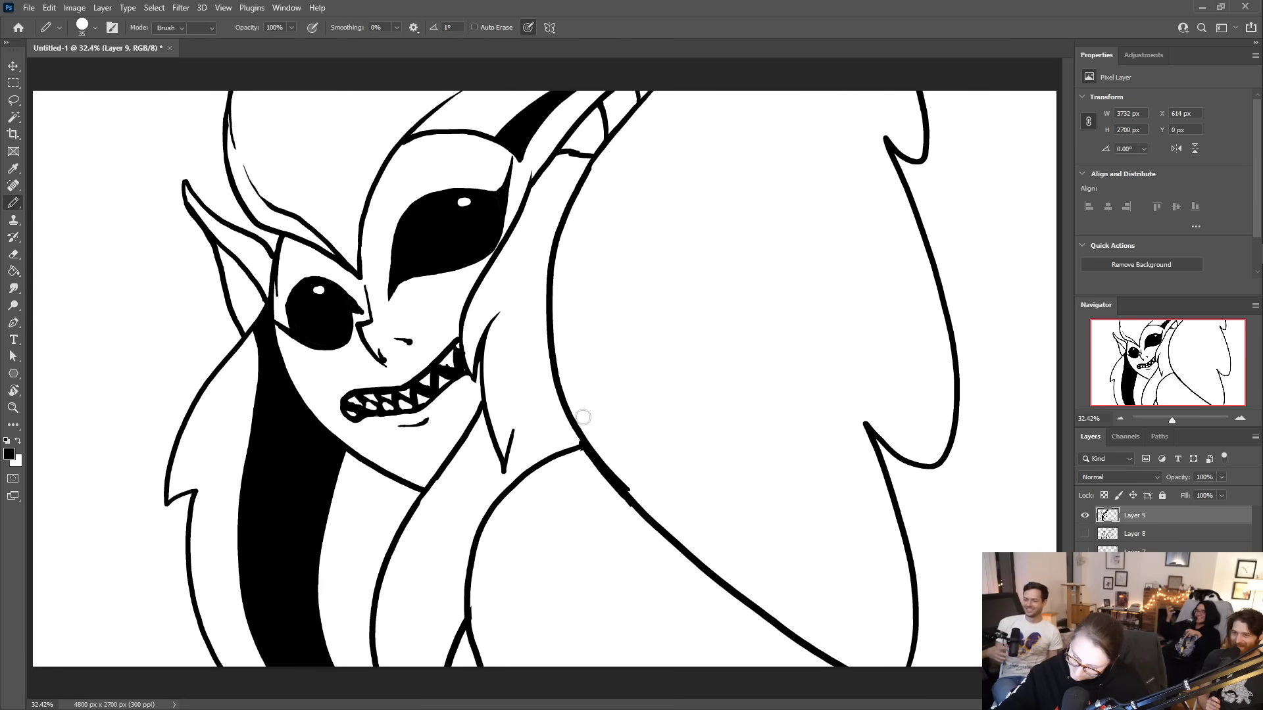
key(e)
mouse_move(581, 453)
mouse_down()
mouse_move(629, 510)
mouse_move(640, 501)
mouse_up()
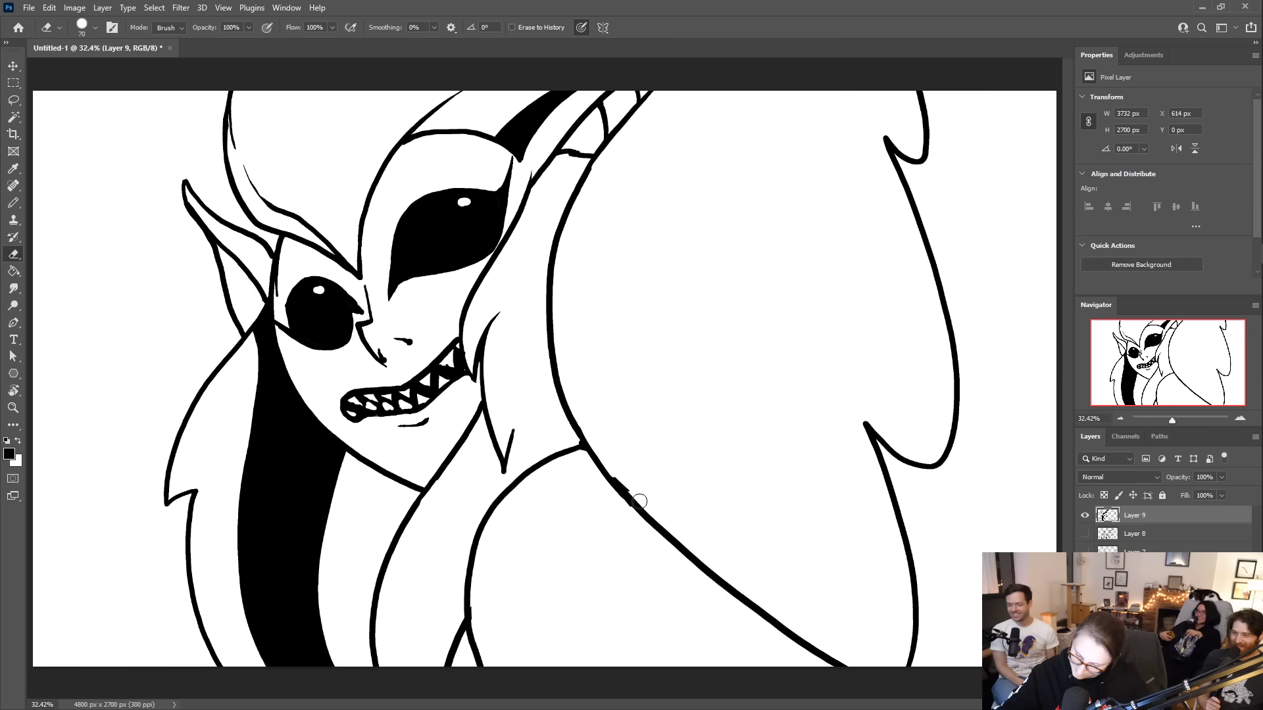
drag(584, 457, 629, 513)
key(b)
drag(582, 447, 658, 529)
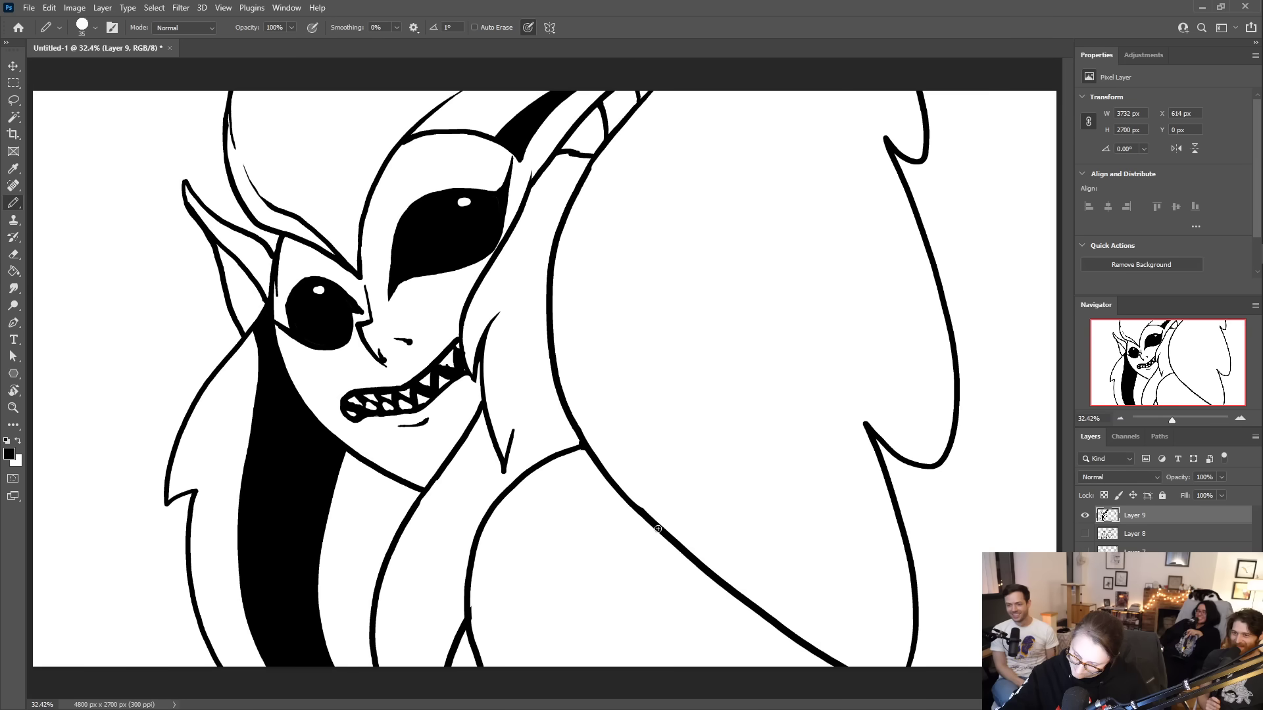
drag(617, 489, 644, 510)
key(g)
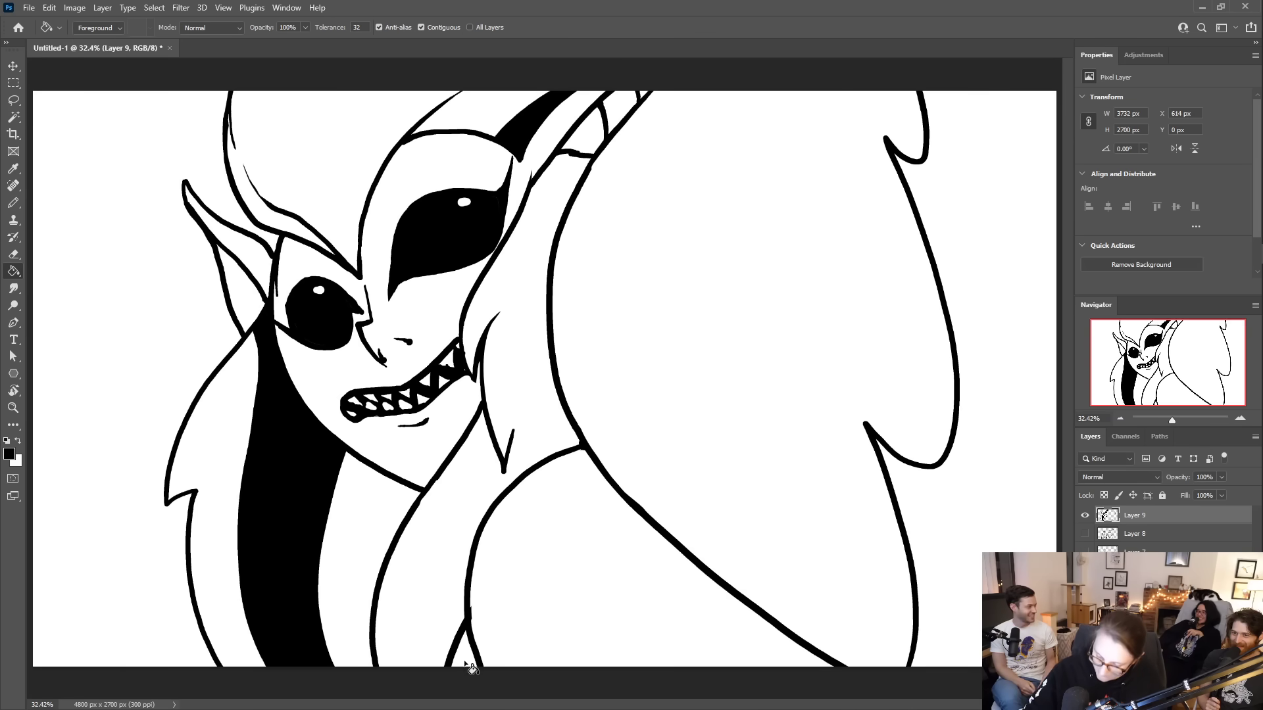
- Draw a jagged hair edge beside the long right curve and a strand line beside the shoulder, and fill both enclosed areas black
key(b)
mouse_move(545, 270)
mouse_down()
mouse_move(507, 355)
mouse_move(502, 452)
mouse_up()
key(ctrl+z)
mouse_move(566, 205)
mouse_down()
mouse_move(496, 301)
mouse_move(526, 282)
mouse_move(507, 346)
mouse_move(518, 480)
mouse_up()
drag(482, 534, 417, 665)
key(g)
click(451, 593)
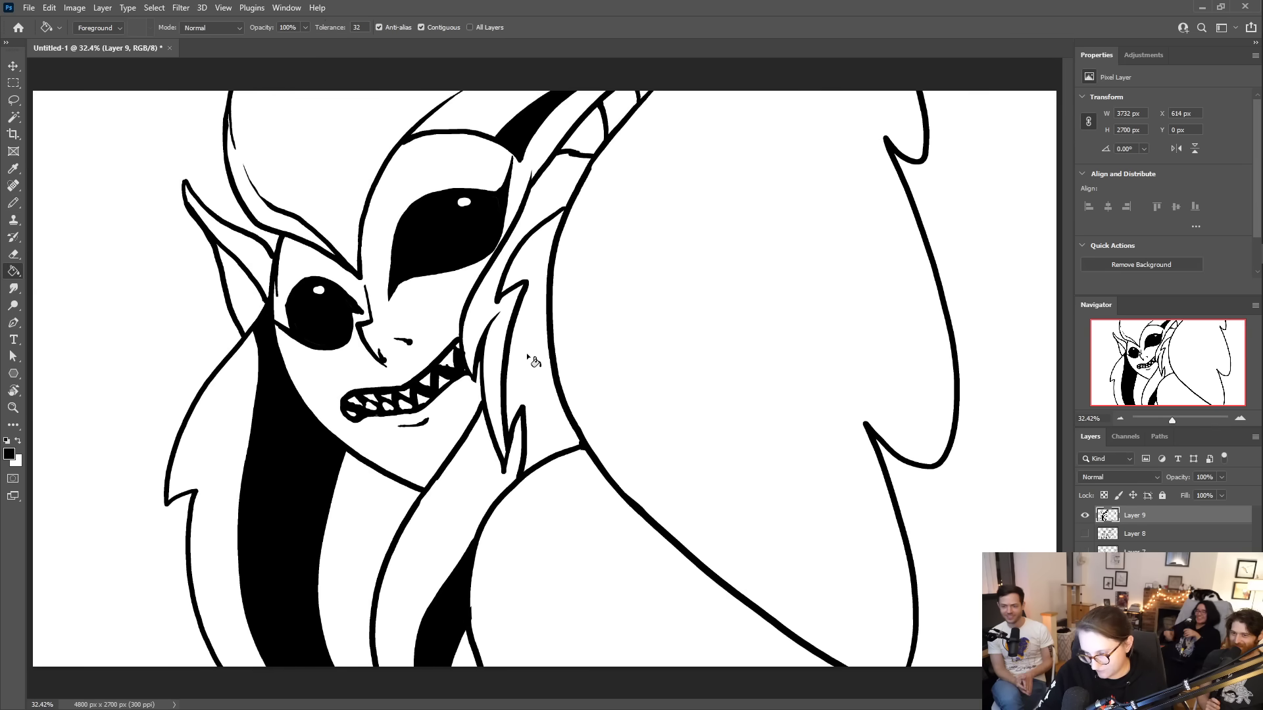
click(526, 355)
key(b)
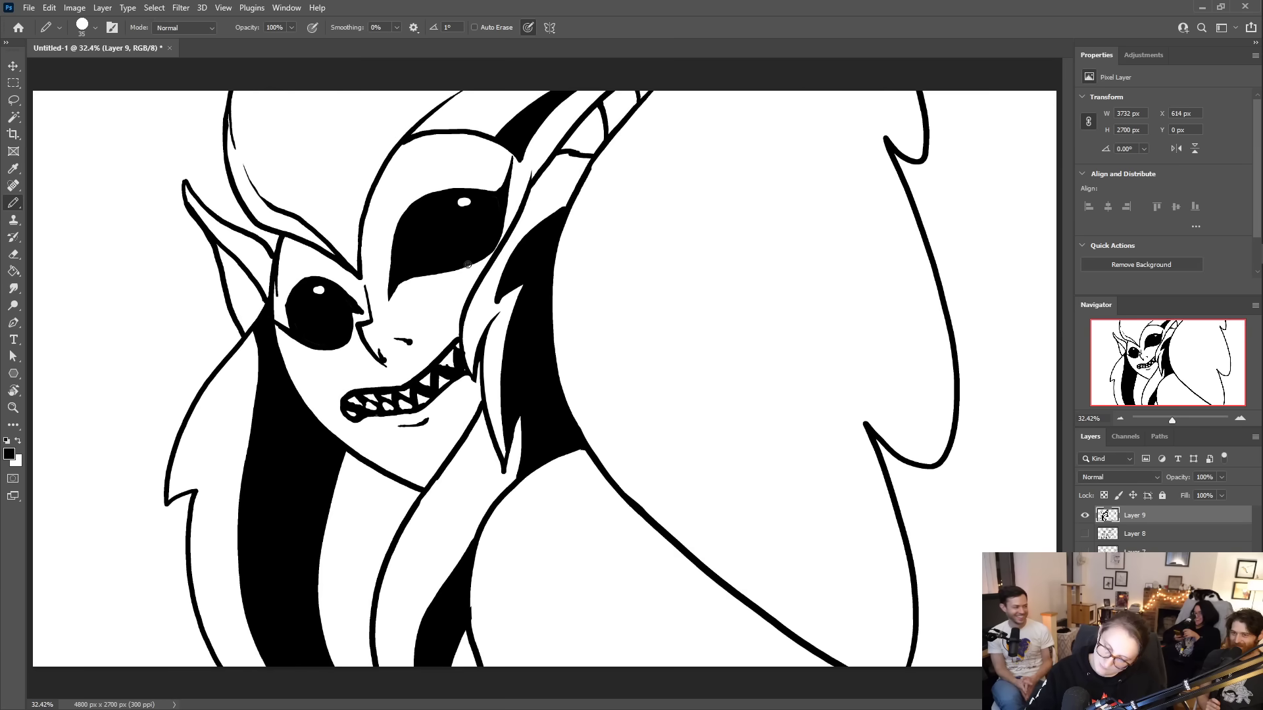
- Fill the background on the figure's left side and the neck area below the chin with black
key(g)
click(171, 315)
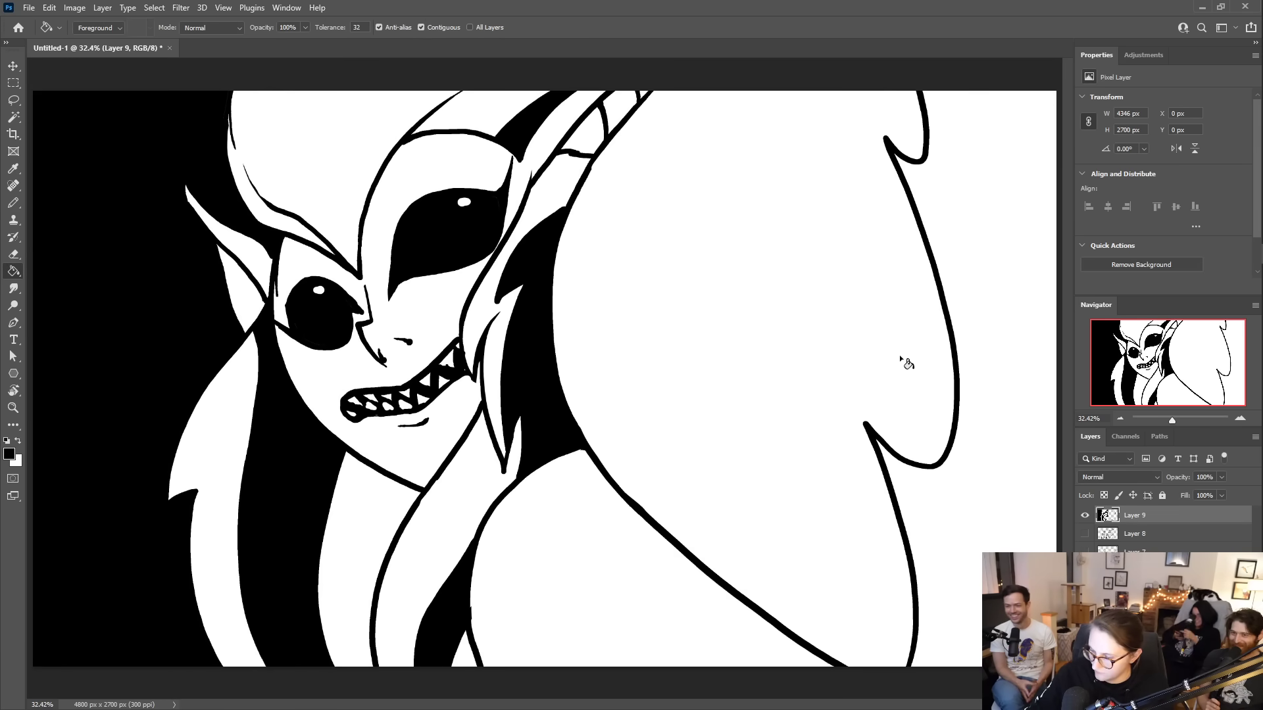
click(370, 527)
- Erase a thin broken highlight line through the black area from the jaw's underside down to the canvas's lower edge
key(e)
drag(339, 454, 315, 529)
key(ctrl+z)
drag(341, 454, 308, 559)
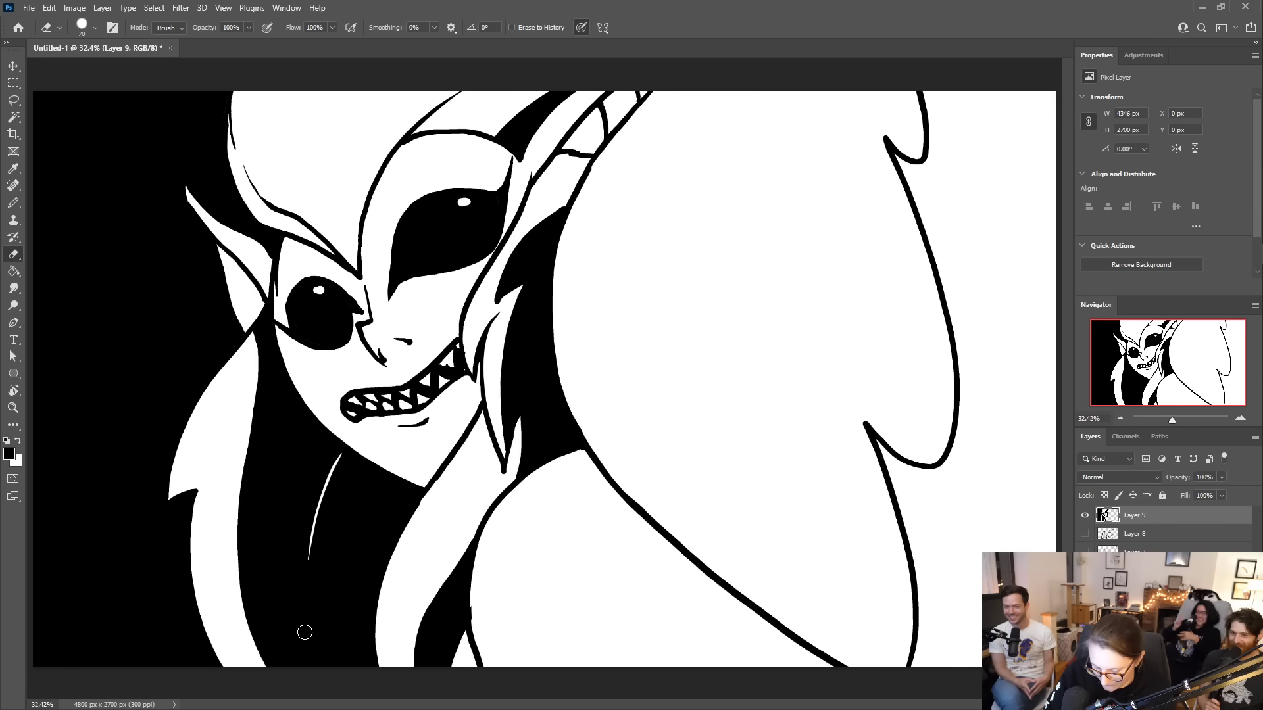
drag(306, 644, 310, 665)
- Fill the small wedge left of the shoulder's lower end black, and erase along the shoulder's left edge to smooth it
key(g)
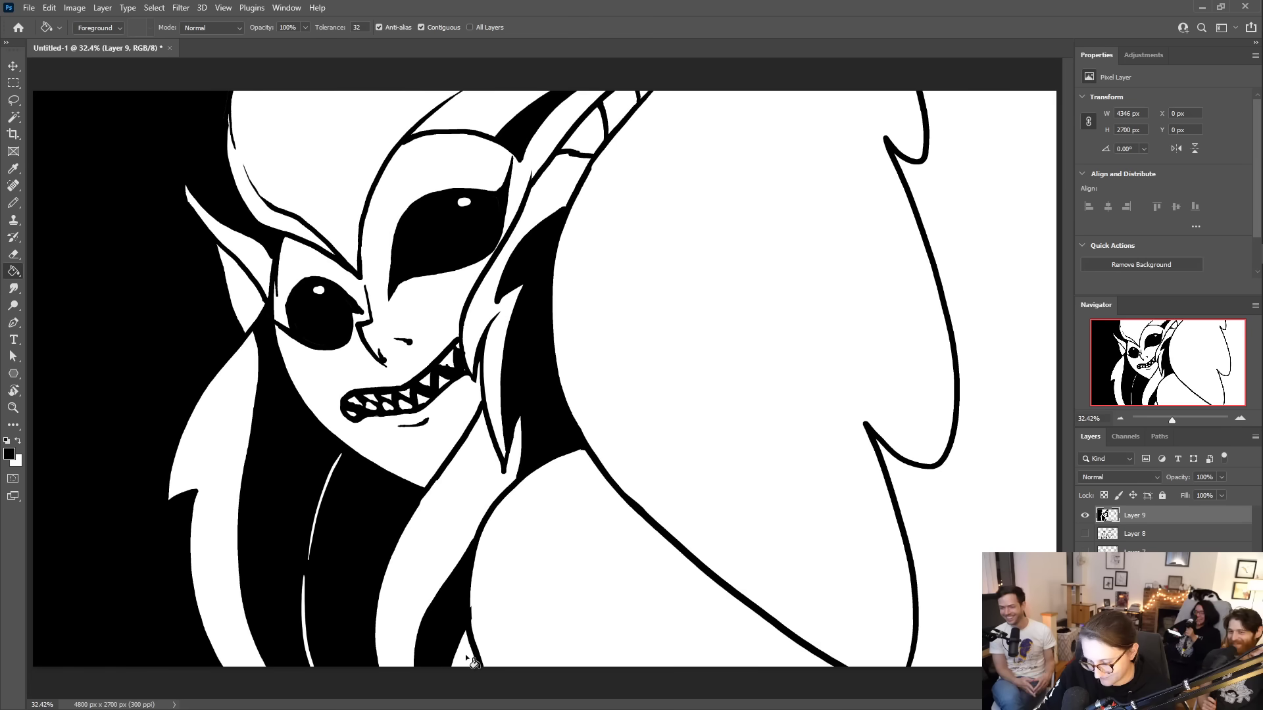
key(e)
mouse_move(476, 541)
mouse_down()
mouse_move(469, 662)
mouse_move(454, 639)
mouse_up()
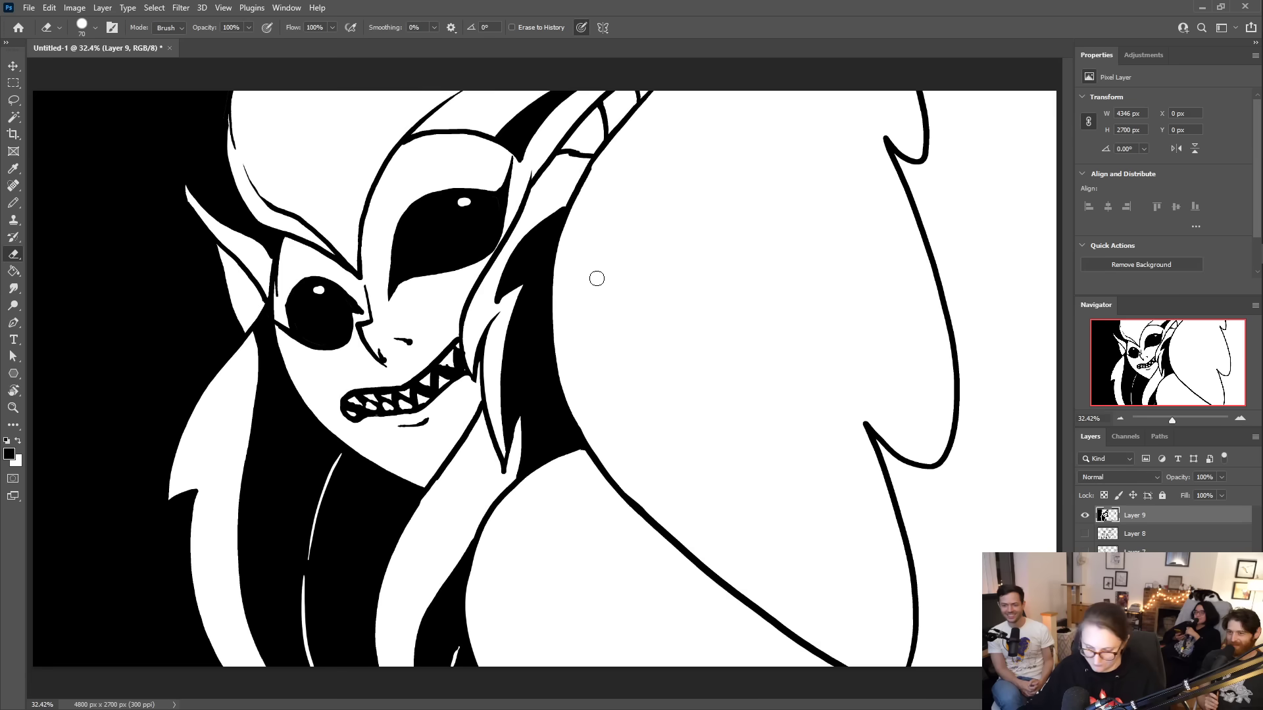
- Draw a second long curve from the right ear to the canvas's lower edge and fill the strip between both curves black
key(b)
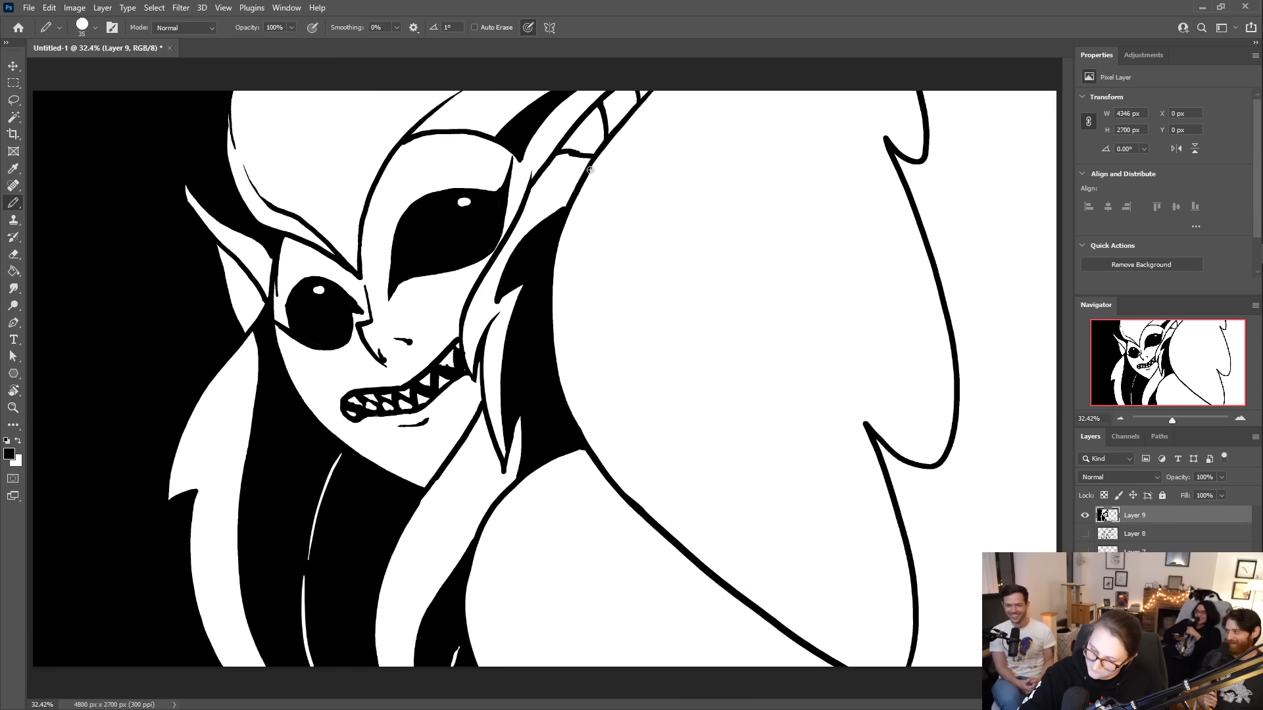
mouse_move(611, 139)
mouse_down()
mouse_move(584, 183)
mouse_move(591, 356)
mouse_move(721, 536)
mouse_move(890, 676)
mouse_up()
key(g)
click(640, 471)
- Draw a diagonal line from the shoulder's top to the canvas's lower edge and fill the area between it and the black strip
key(b)
mouse_move(549, 460)
mouse_down()
mouse_move(599, 493)
mouse_move(666, 563)
mouse_move(737, 675)
mouse_up()
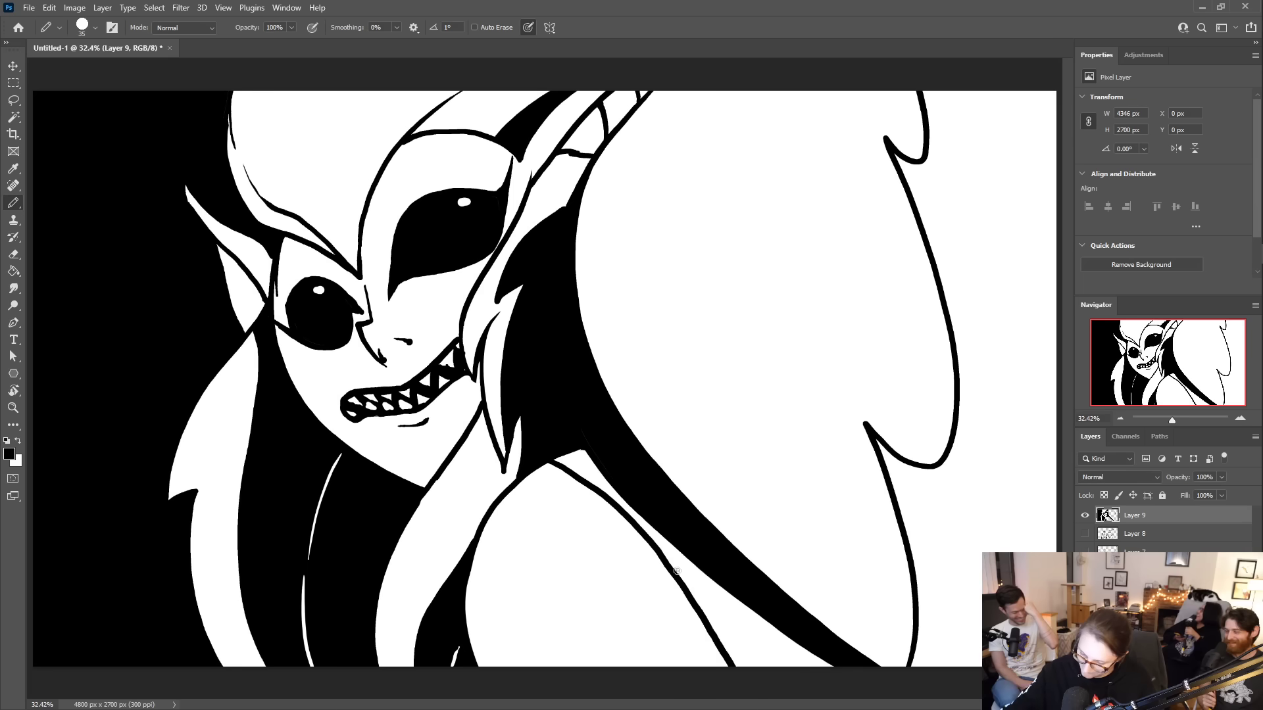
key(ctrl+z)
drag(544, 462, 794, 666)
key(g)
click(773, 634)
- Erase a long, thin highlight line through the black hair from below the right ear to the canvas's lower edge
key(e)
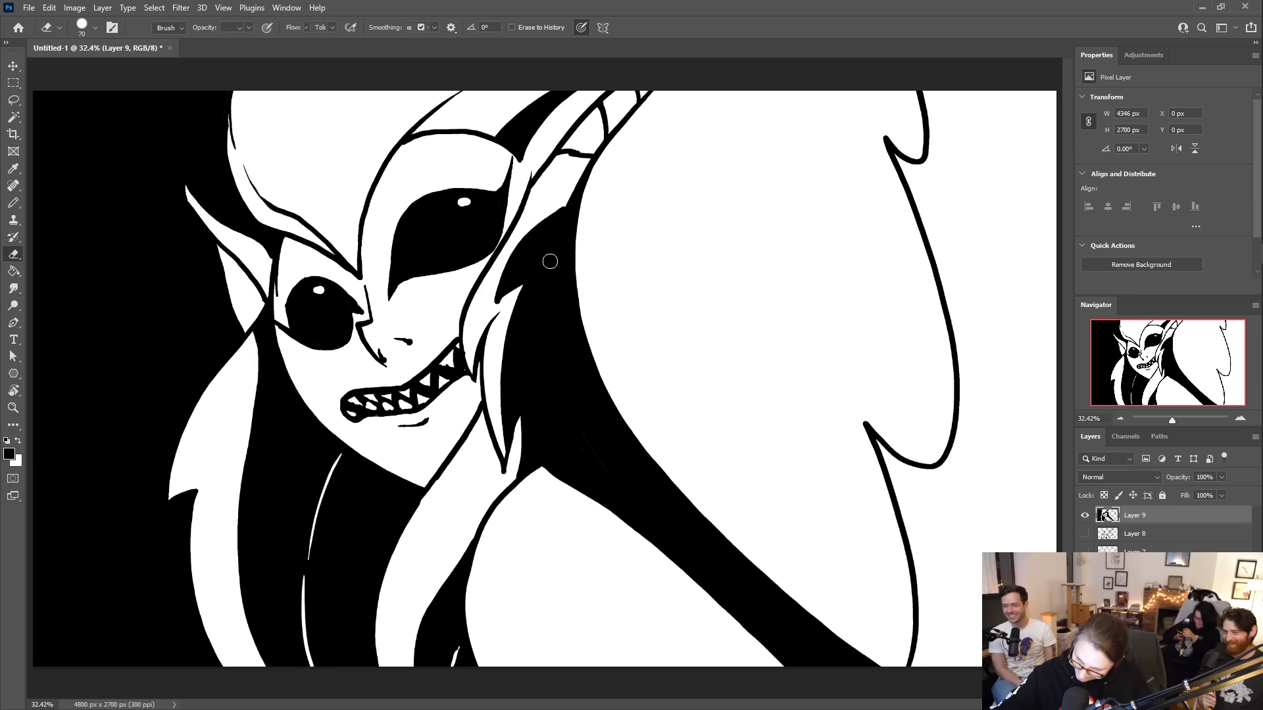
mouse_move(559, 221)
mouse_down()
mouse_move(549, 262)
mouse_move(573, 423)
mouse_move(569, 410)
mouse_move(615, 486)
mouse_move(834, 666)
mouse_up()
- Round off the pointed shoulder top with a curved line and fill the cut-off corner black
key(b)
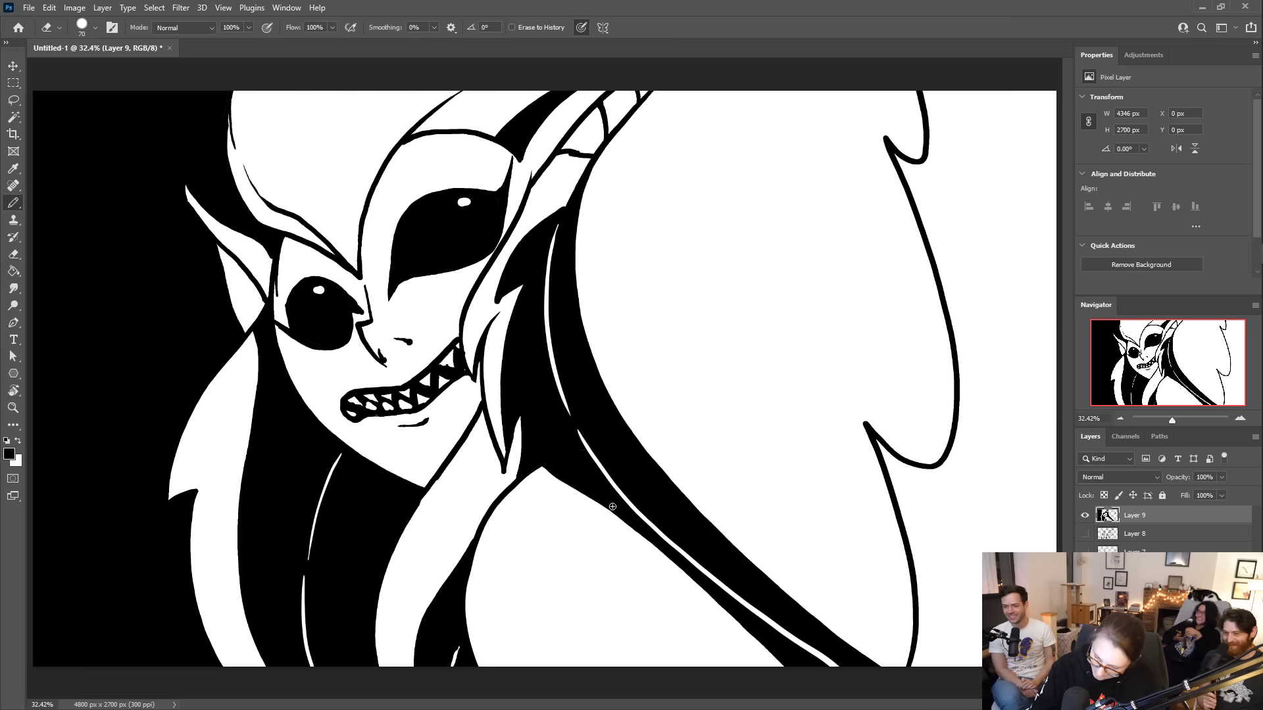
mouse_move(580, 493)
mouse_down()
mouse_move(529, 495)
mouse_move(473, 539)
mouse_up()
key(g)
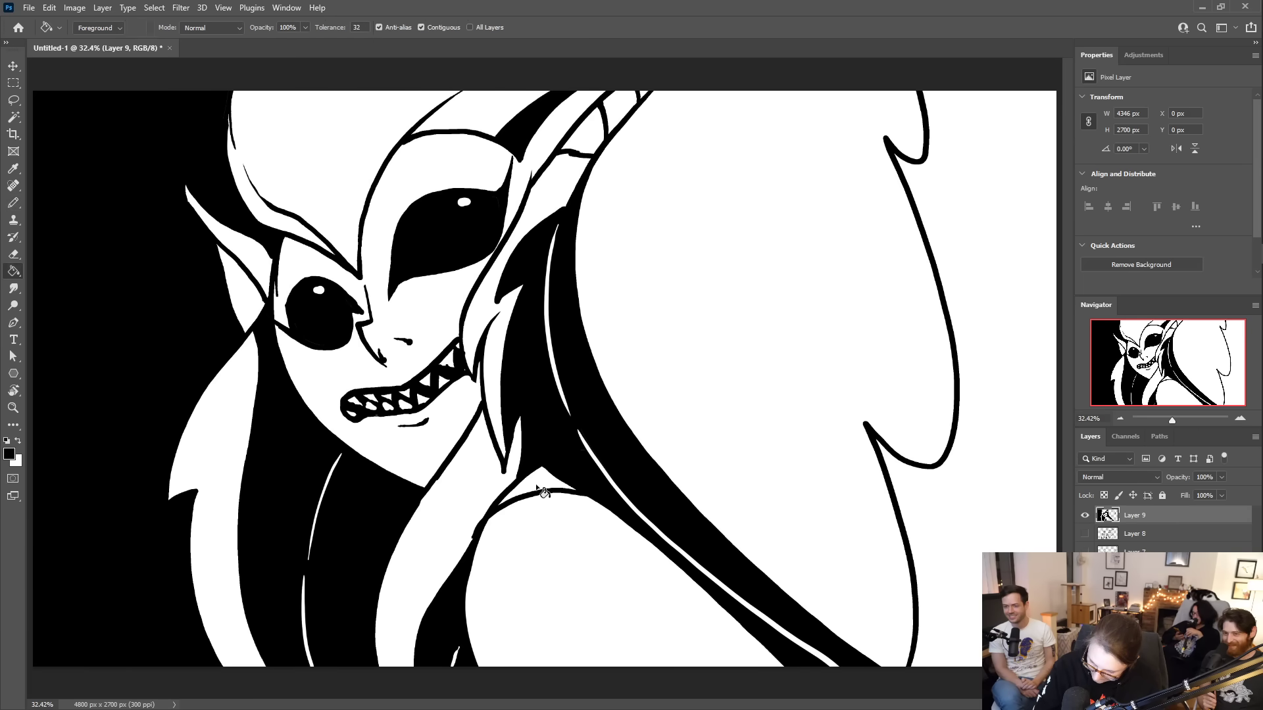
click(543, 484)
key(b)
mouse_move(599, 498)
mouse_down()
mouse_move(490, 536)
mouse_move(473, 596)
mouse_up()
key(g)
- Erase and redraw the white strand's right edge as a smooth line from the hair tip to the canvas's lower edge
key(e)
mouse_move(511, 476)
mouse_down()
mouse_move(468, 538)
mouse_move(512, 477)
mouse_move(423, 617)
mouse_up()
key(b)
drag(520, 472, 426, 613)
key(ctrl+z)
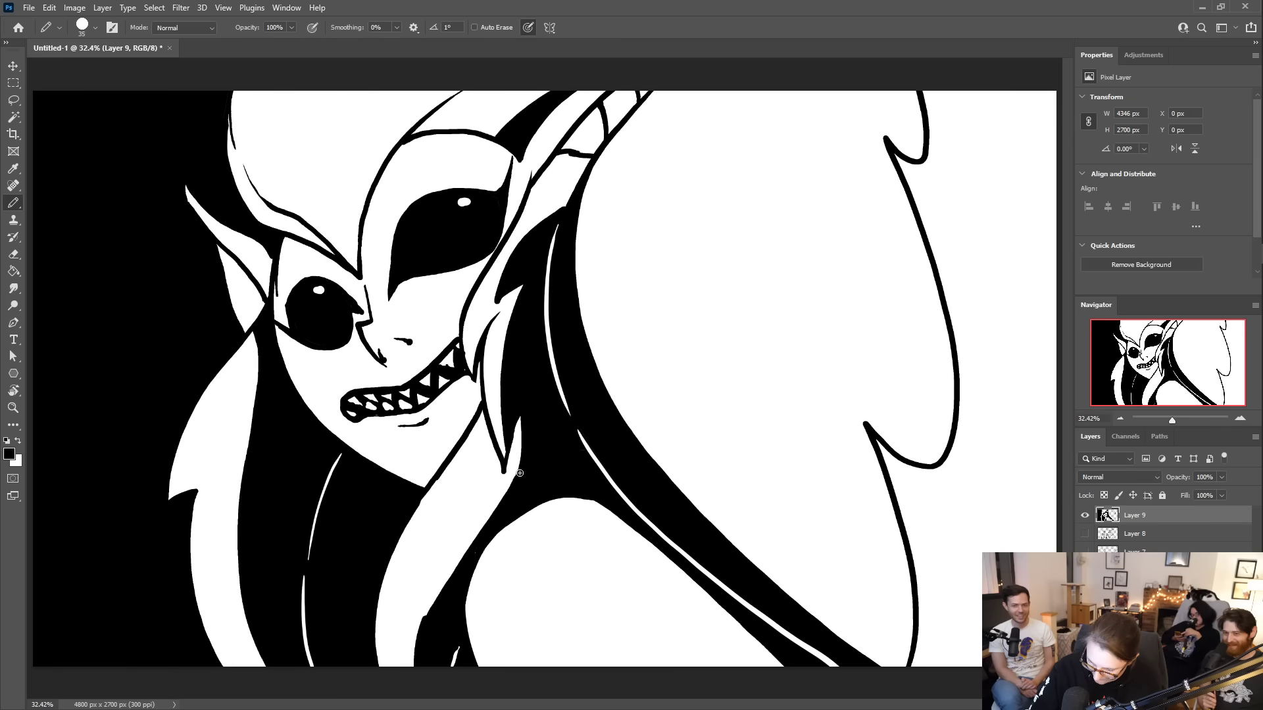
mouse_move(523, 457)
mouse_down()
mouse_move(432, 595)
mouse_move(417, 667)
mouse_up()
drag(518, 474, 438, 595)
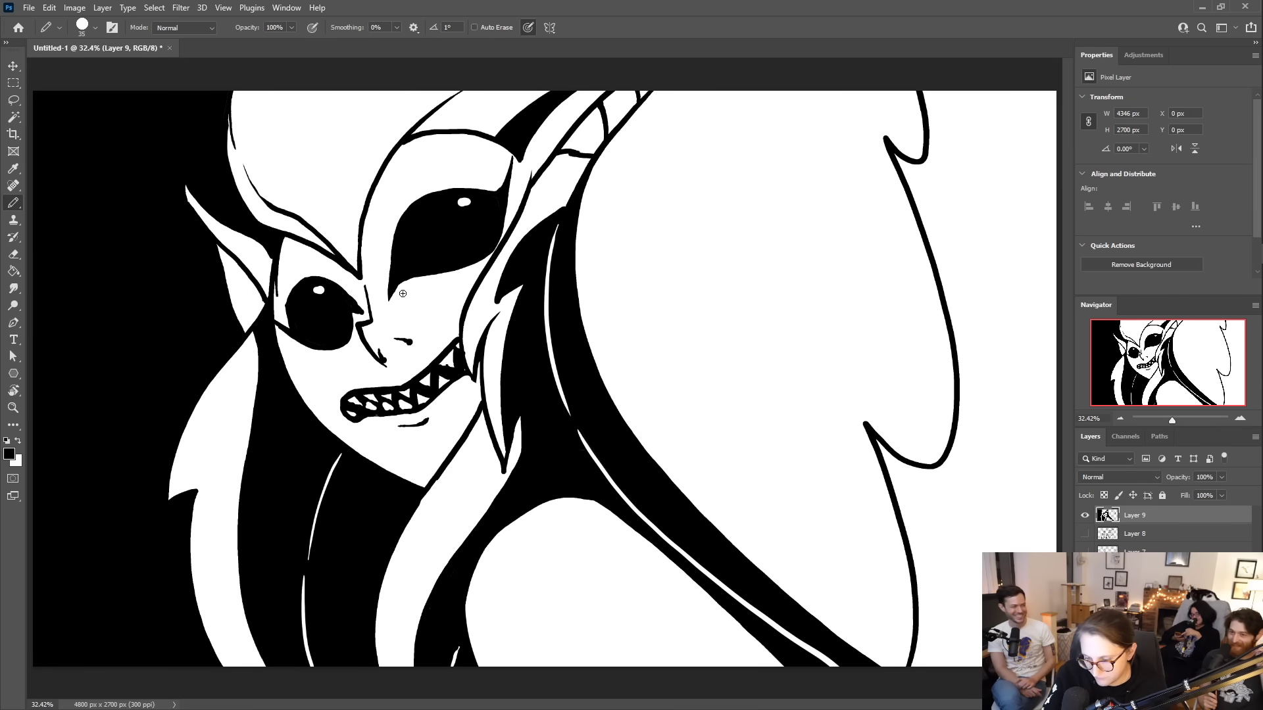
- Draw short crease lines beneath both eyes and along the right eye's outer corner
drag(402, 298, 439, 283)
drag(454, 279, 475, 271)
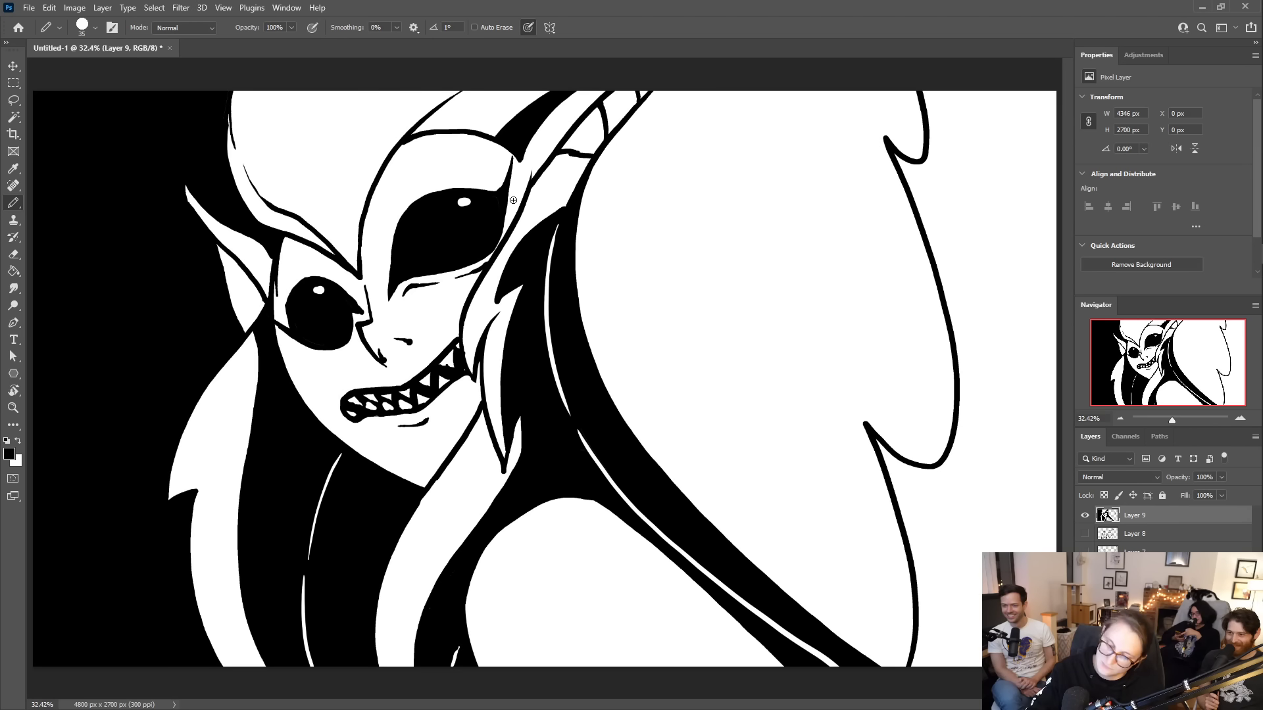
drag(516, 189, 509, 234)
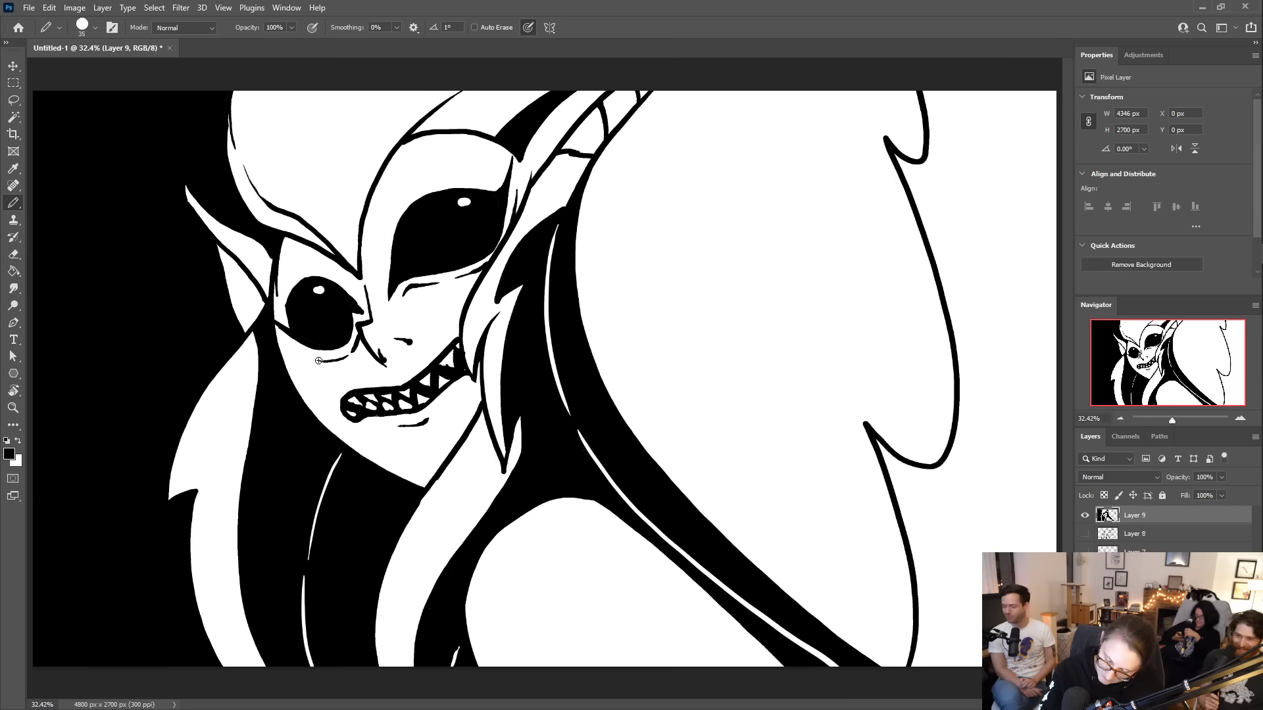
- Draw a line under the left brow from the nose bridge to the face's edge and fill the sliver above it black
key(e)
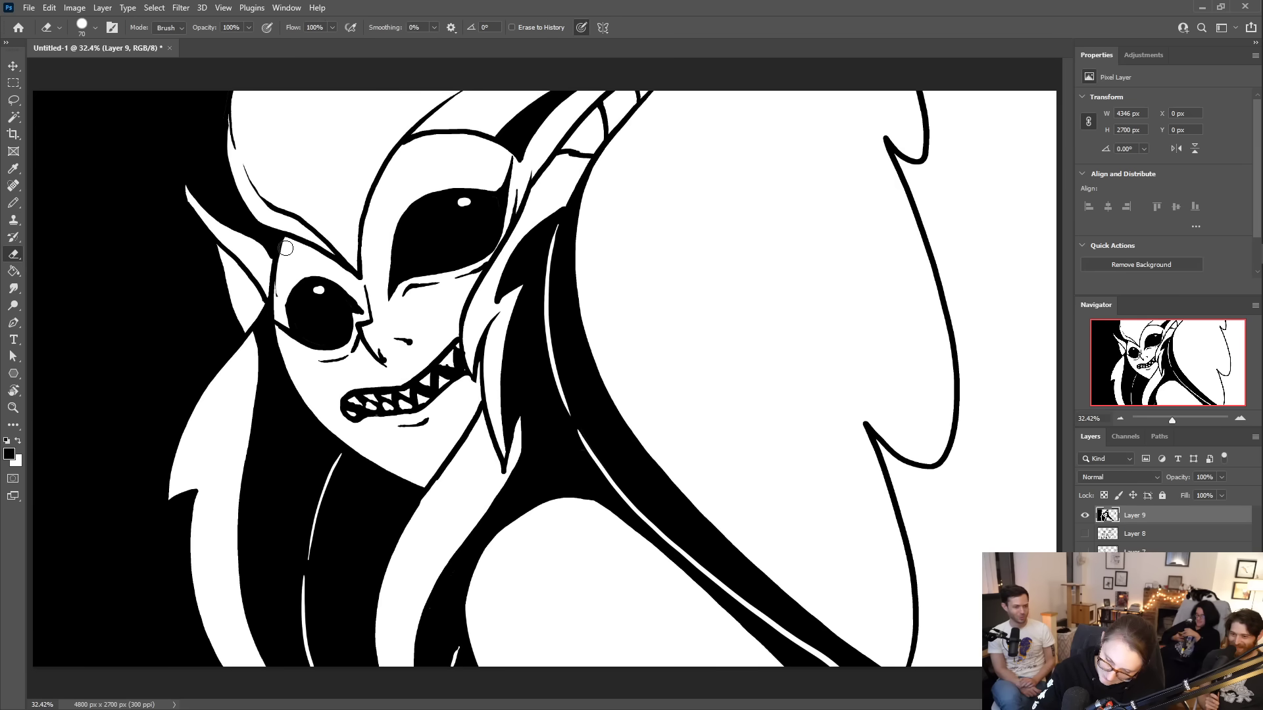
key(b)
drag(359, 274, 279, 250)
key(g)
click(291, 246)
key(e)
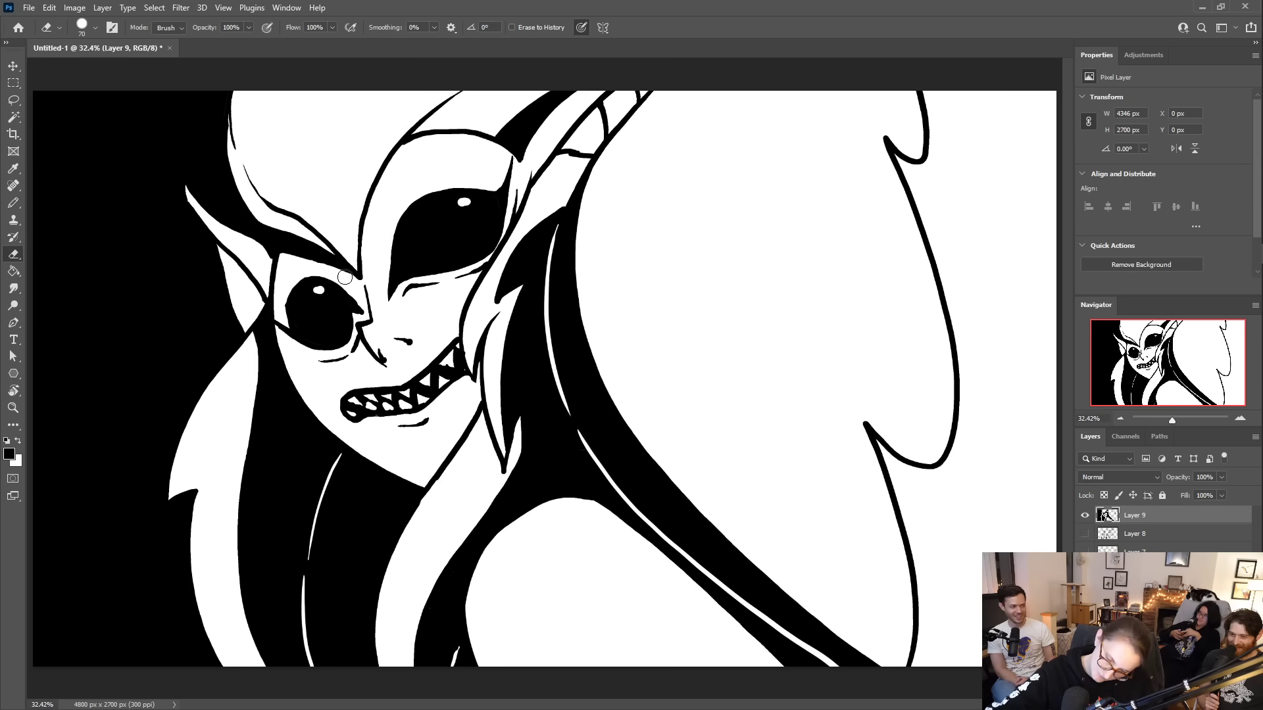
- Draw a cheek shadow contour from below the right eye past the mouth to the chin and fill the shadow black around the teeth
key(b)
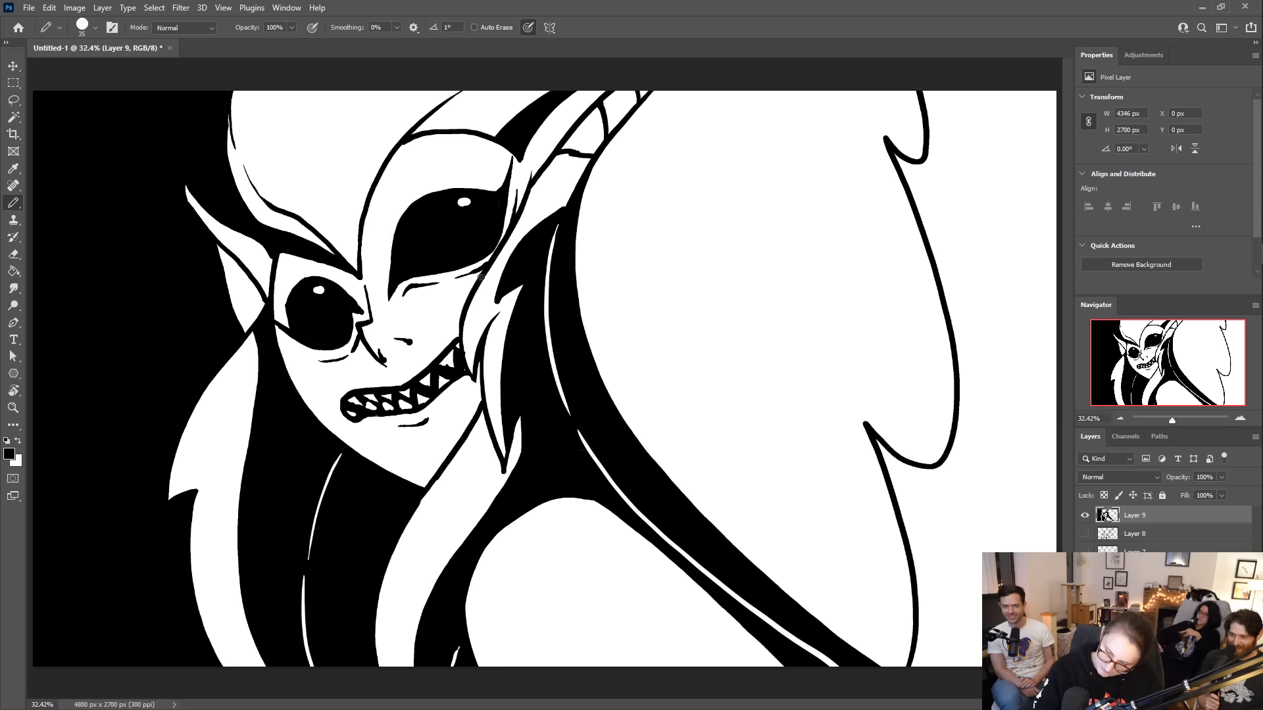
drag(471, 287, 411, 369)
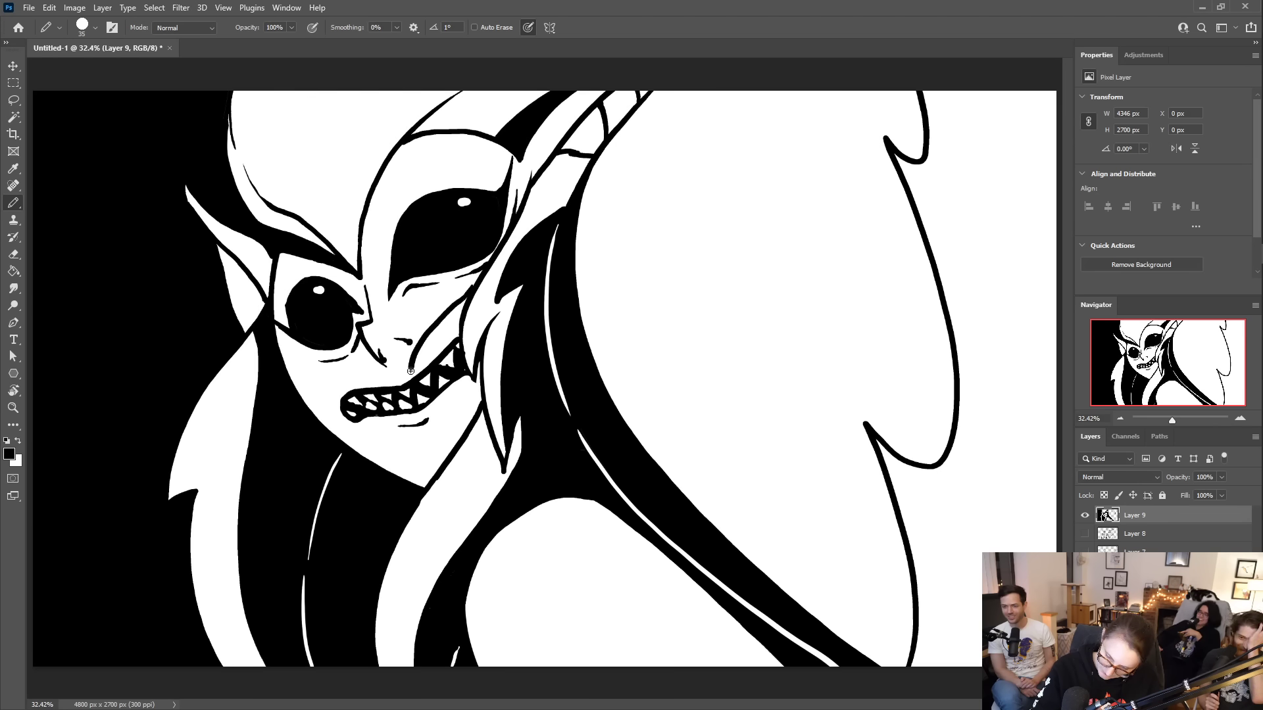
key(ctrl+z)
mouse_move(476, 284)
mouse_down()
mouse_move(418, 373)
mouse_move(438, 328)
mouse_move(426, 459)
mouse_move(386, 522)
mouse_up()
key(g)
click(464, 399)
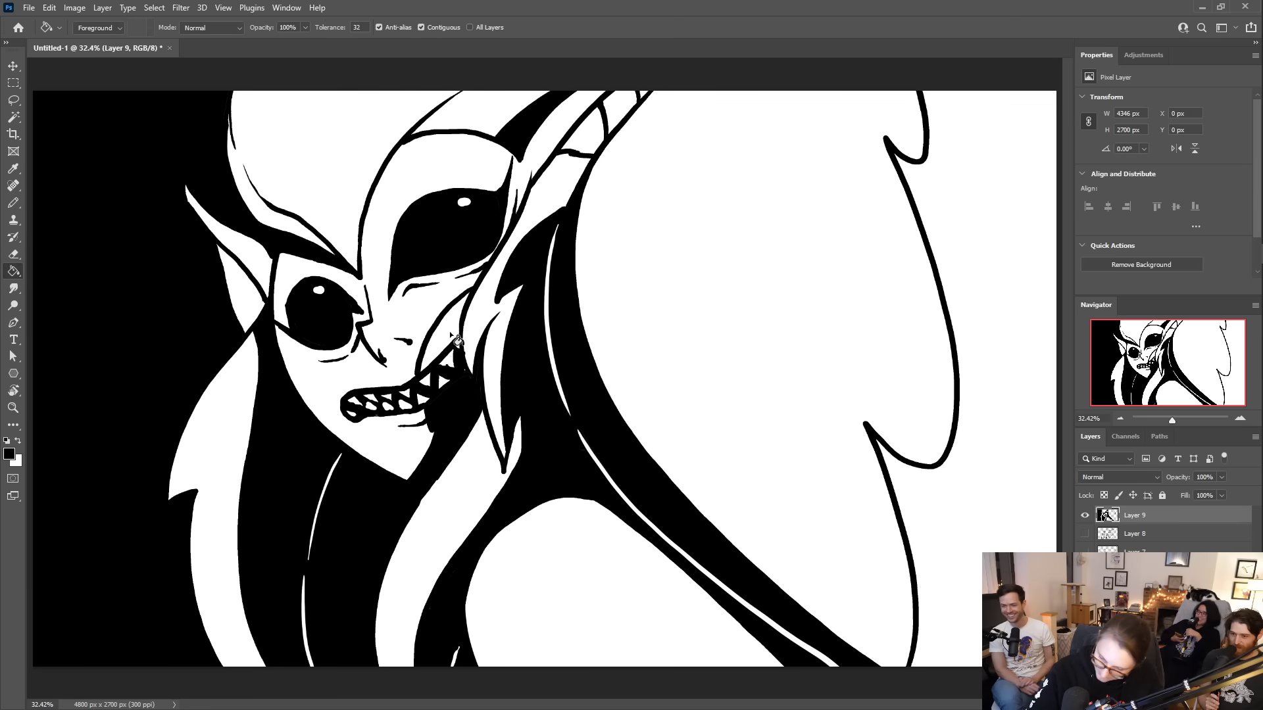
key(b)
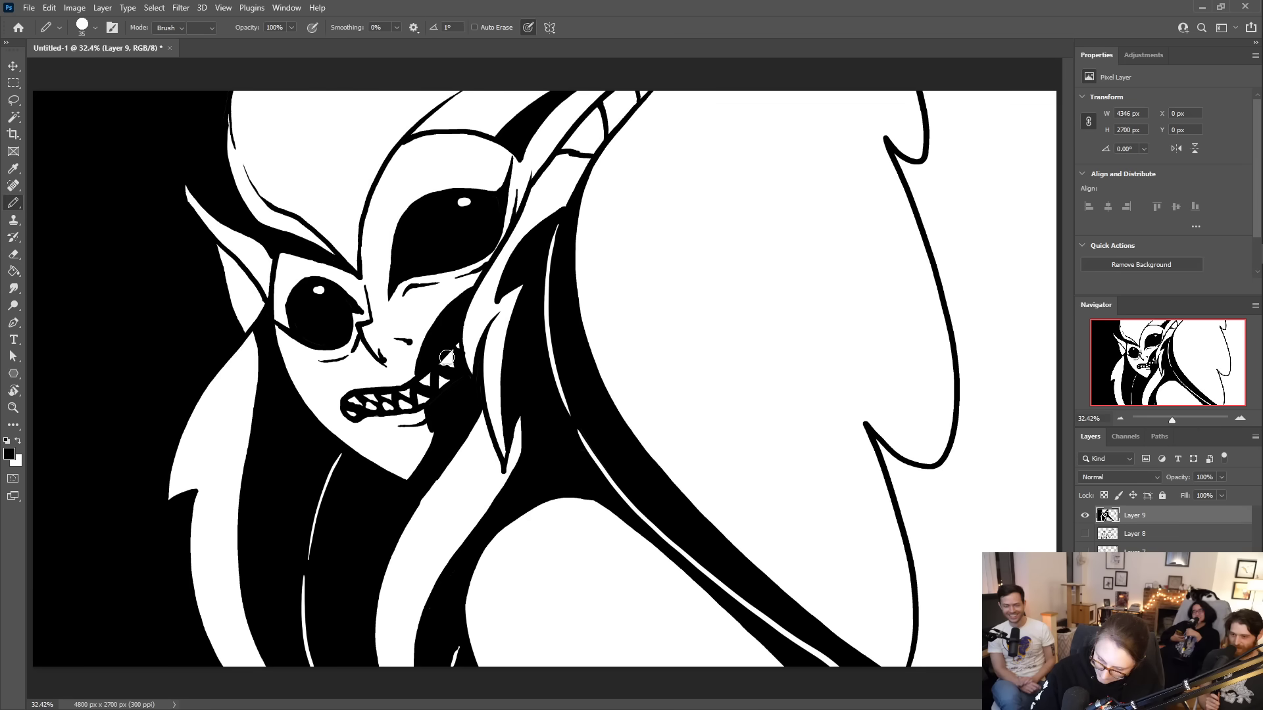
key(e)
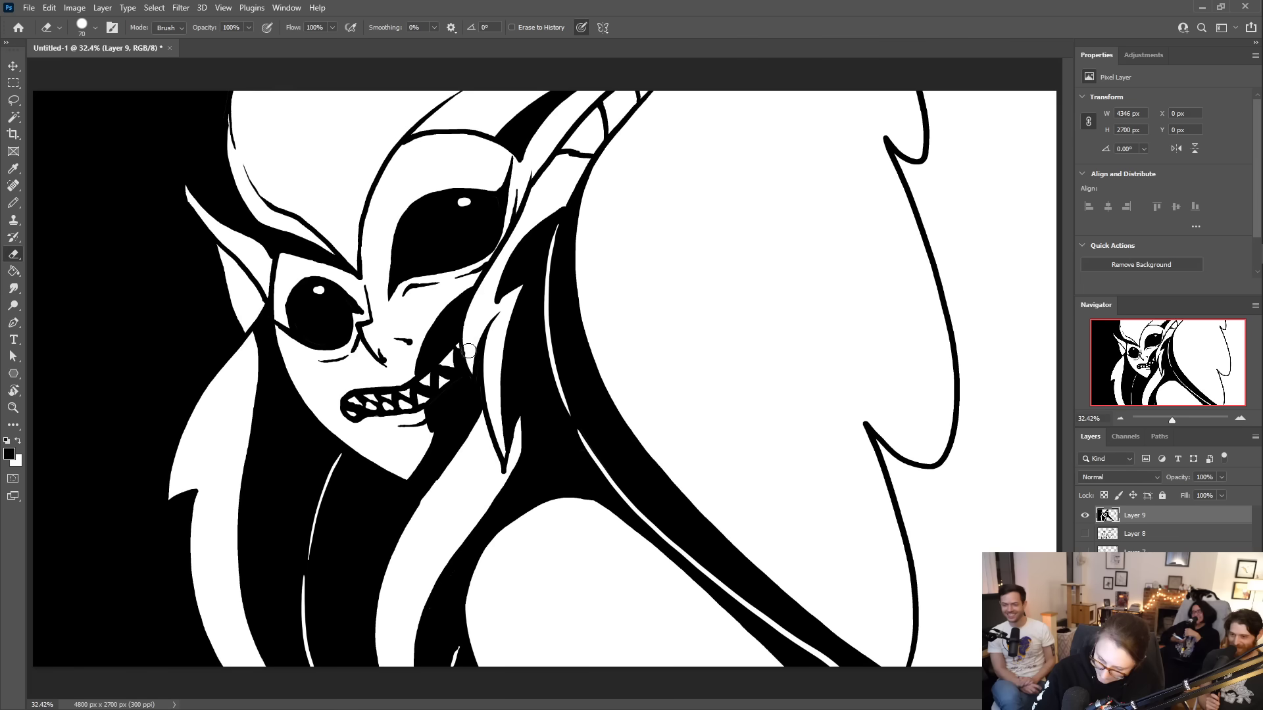
key(b)
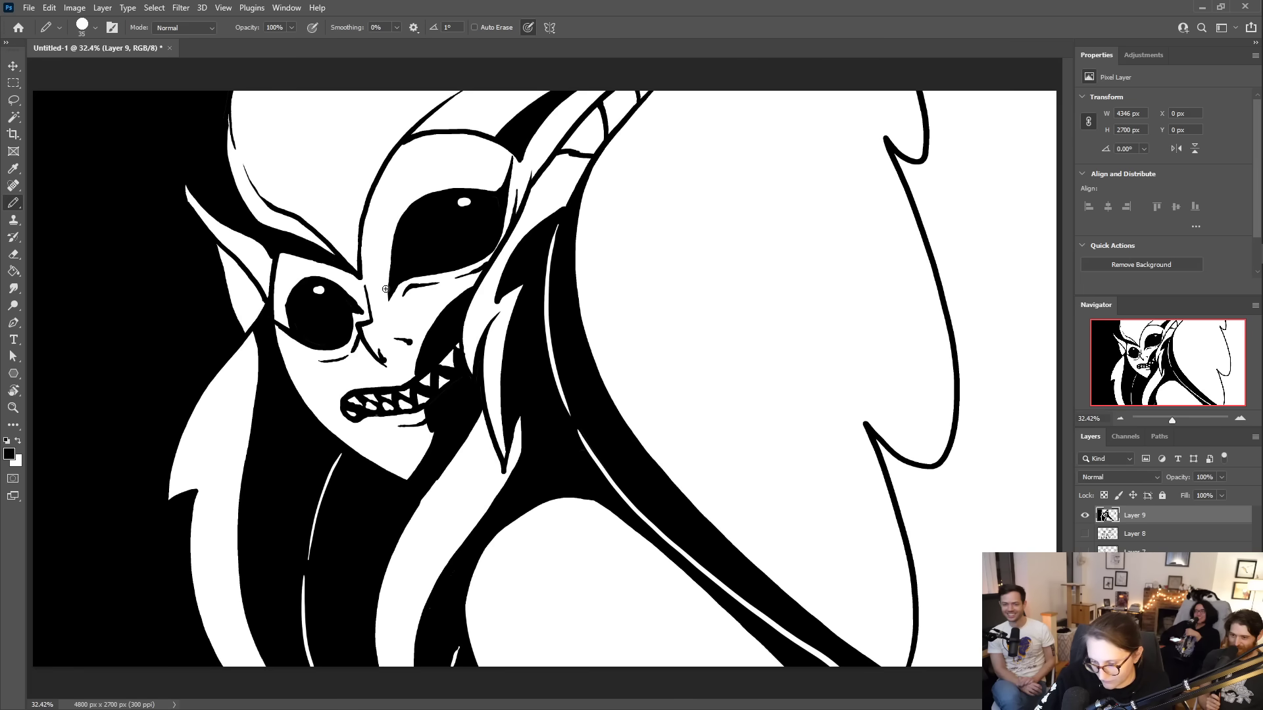
- Draw thin contour lines along the right eye's inner side and around the left eye, undoing the last short stroke
drag(383, 258, 404, 189)
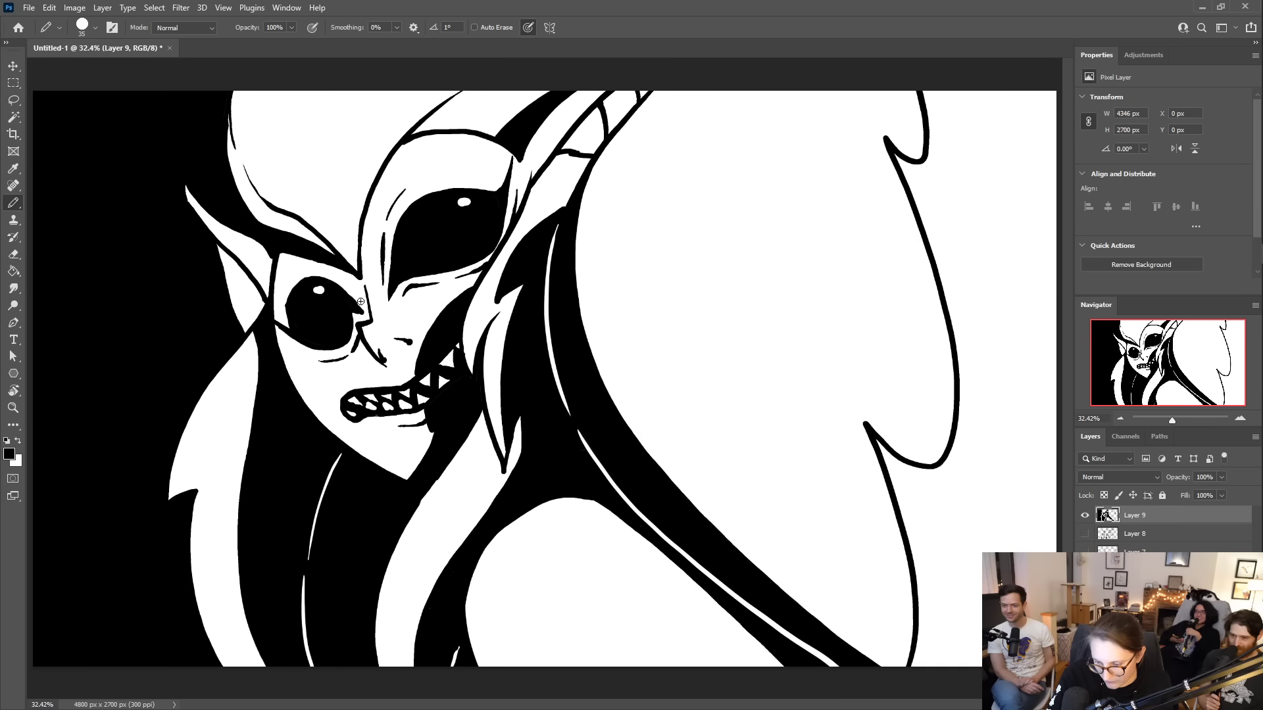
key(e)
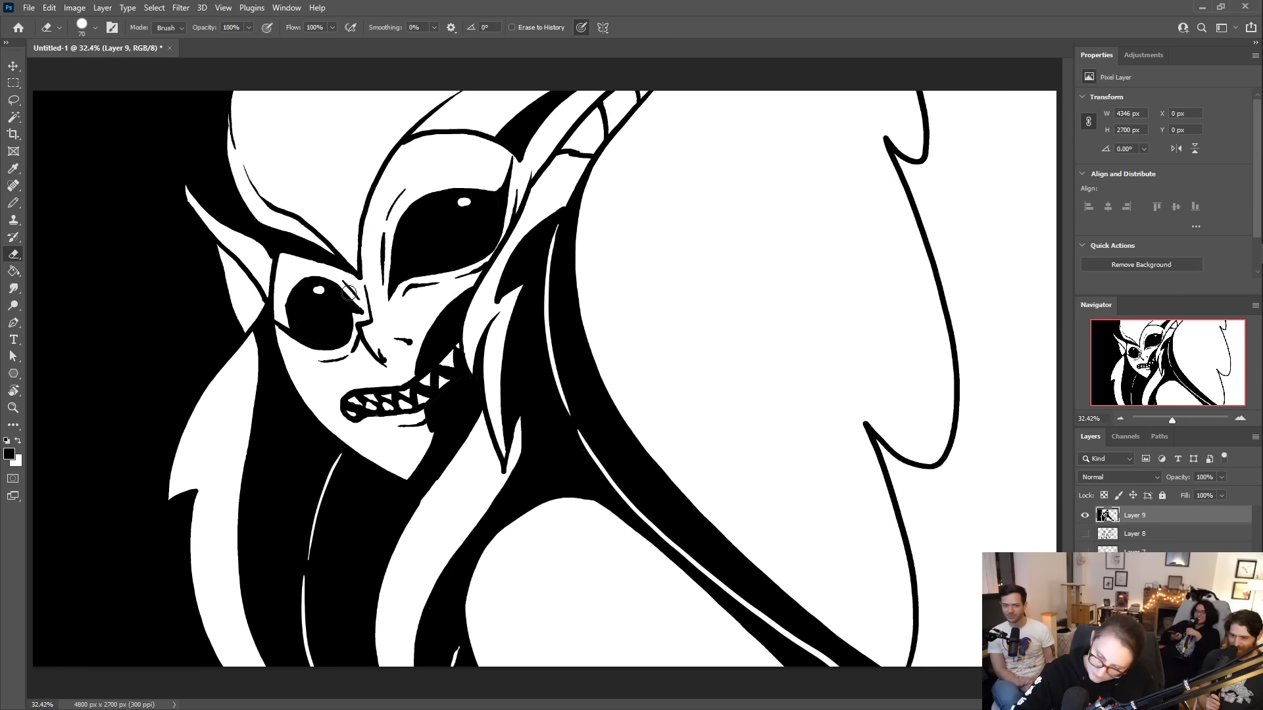
key(b)
drag(339, 284, 315, 268)
mouse_move(283, 318)
mouse_down()
mouse_move(281, 292)
mouse_move(352, 235)
mouse_move(315, 224)
mouse_move(320, 212)
mouse_move(306, 272)
mouse_move(283, 323)
mouse_up()
key(ctrl+z)
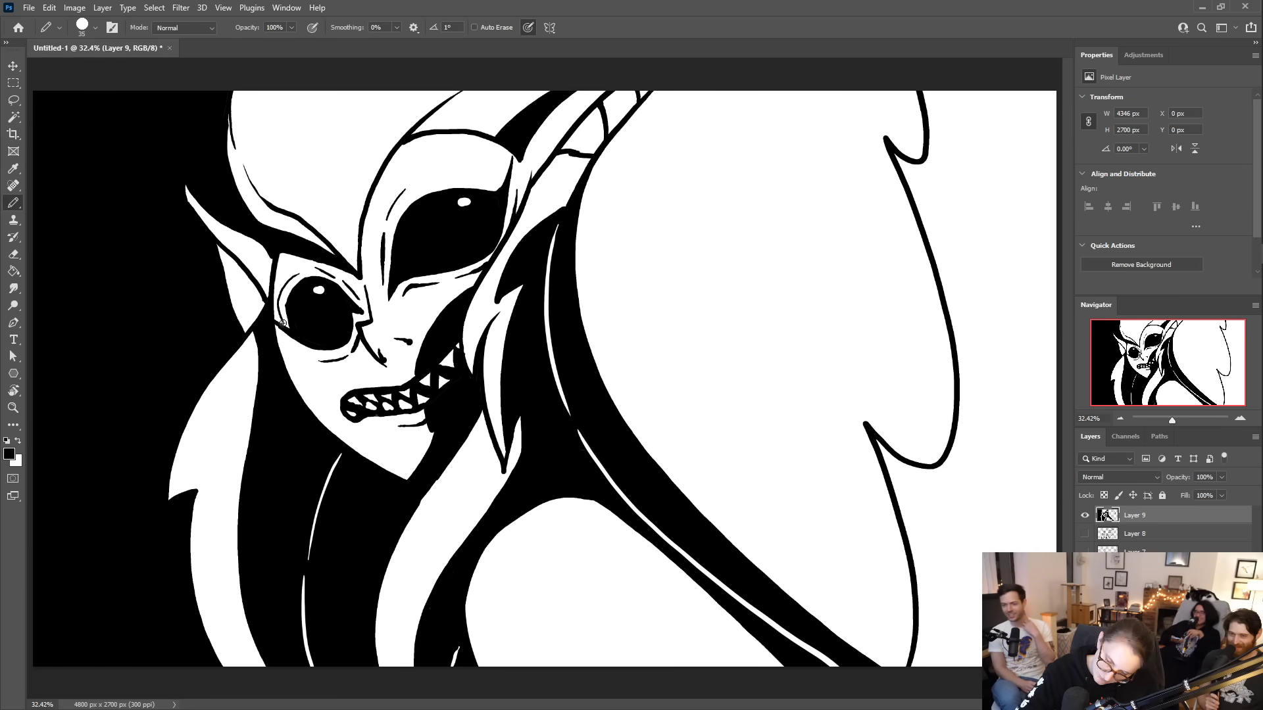
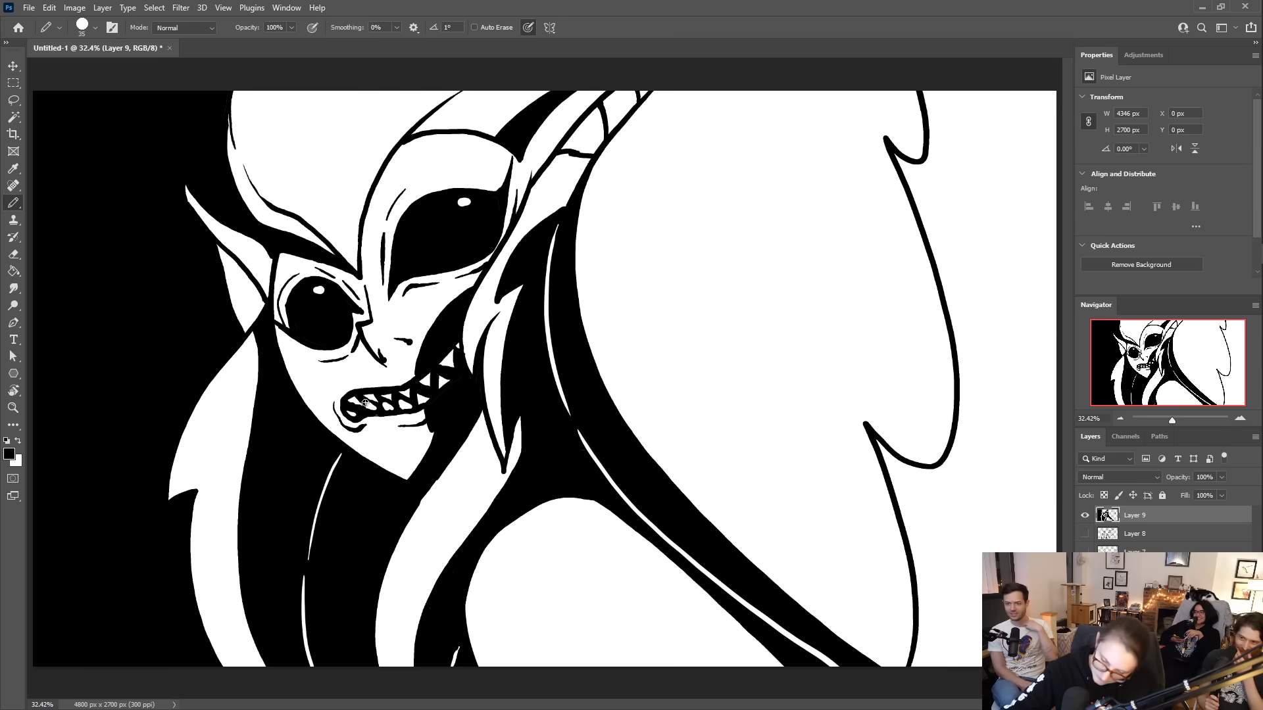
- Draw drool lines from the lower lip down the chin and black out the sliver beside the pointed lock near the jaw
key(e)
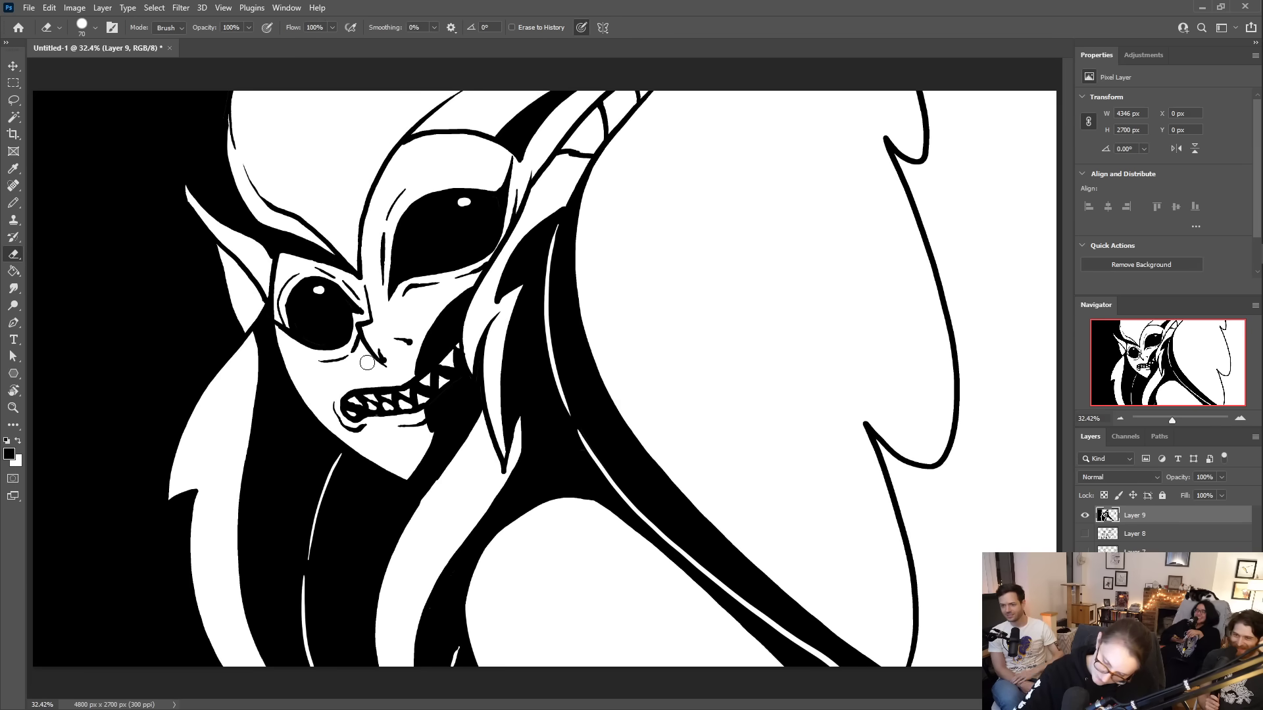
key(b)
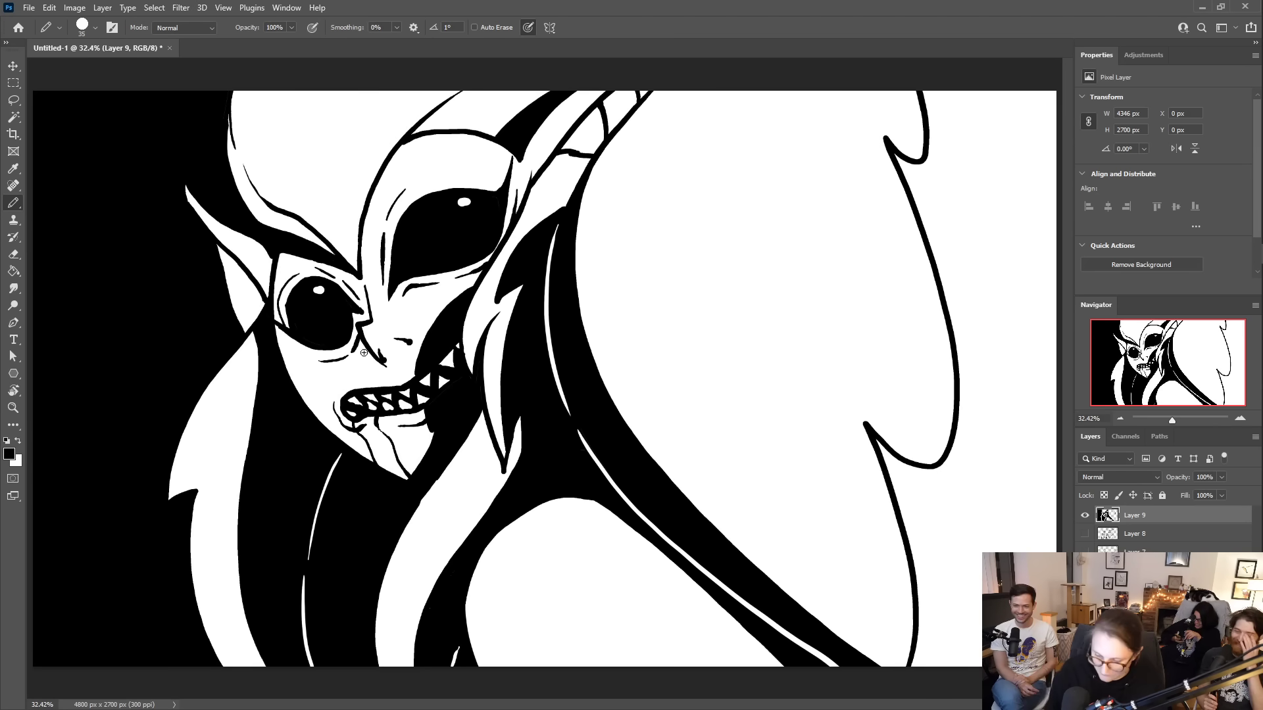
drag(473, 421, 499, 495)
key(g)
click(512, 455)
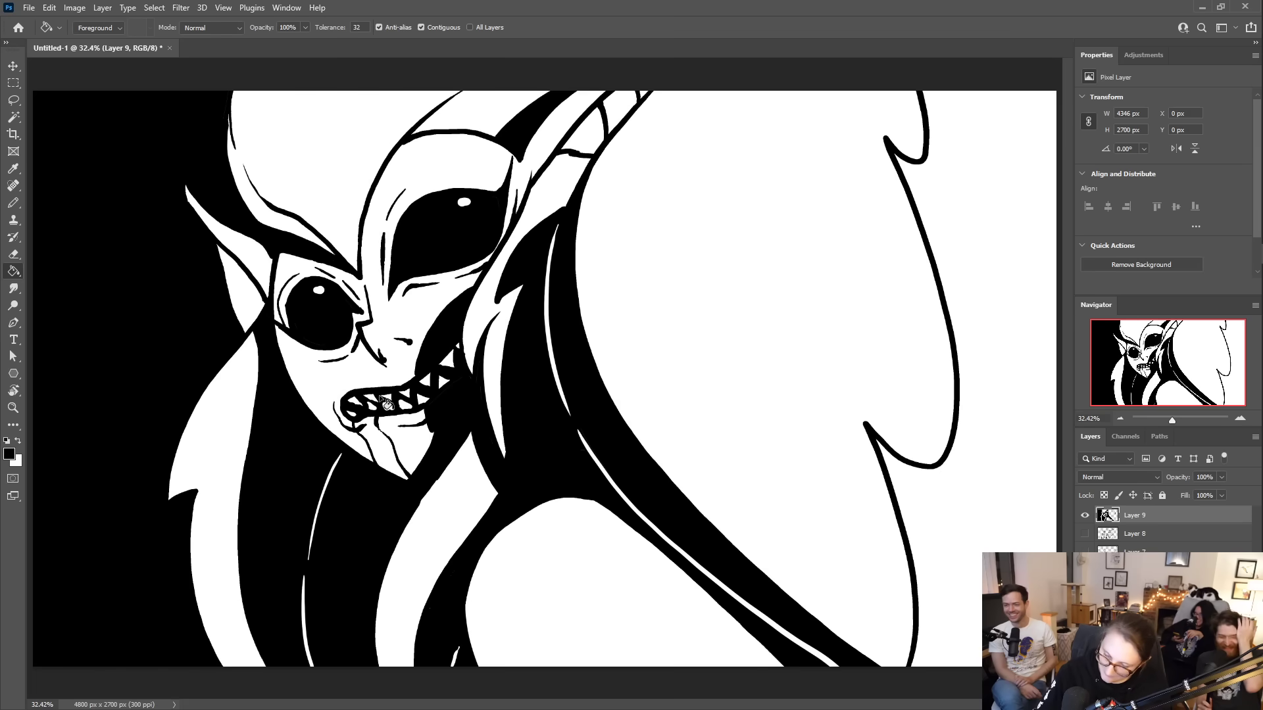
- Add a small white drip hanging from the tip of the chin
key(b)
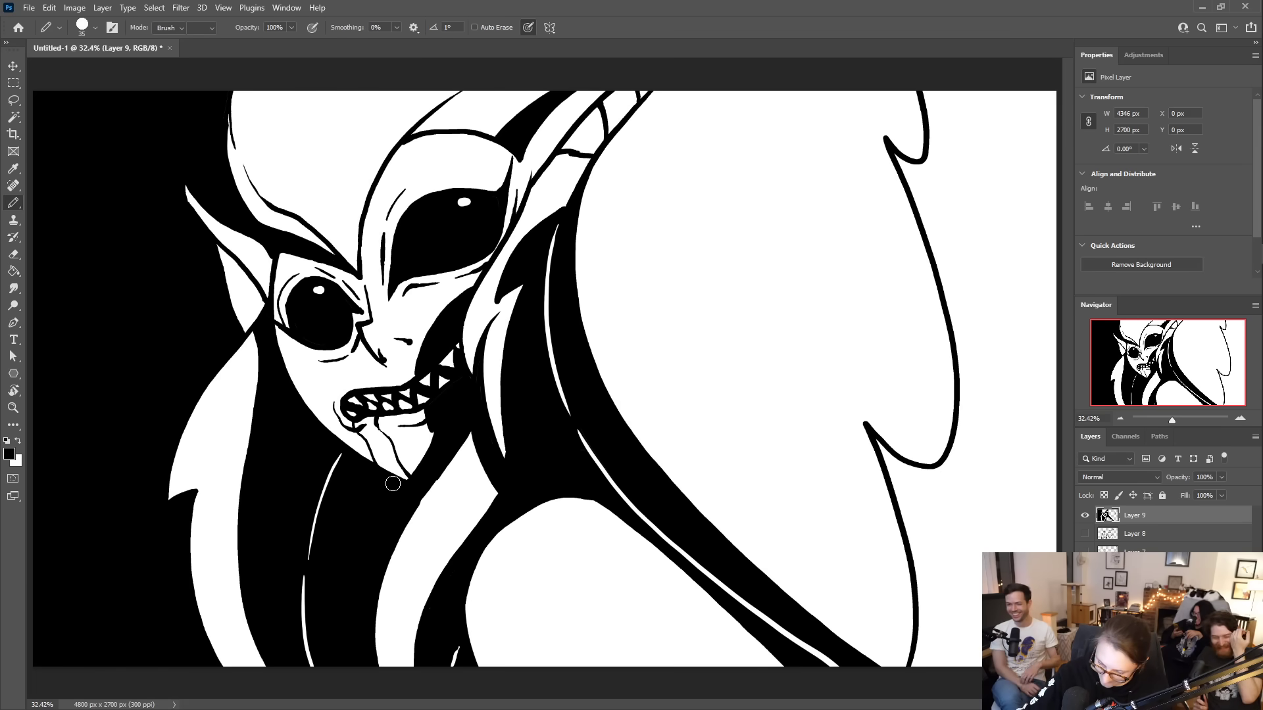
key(e)
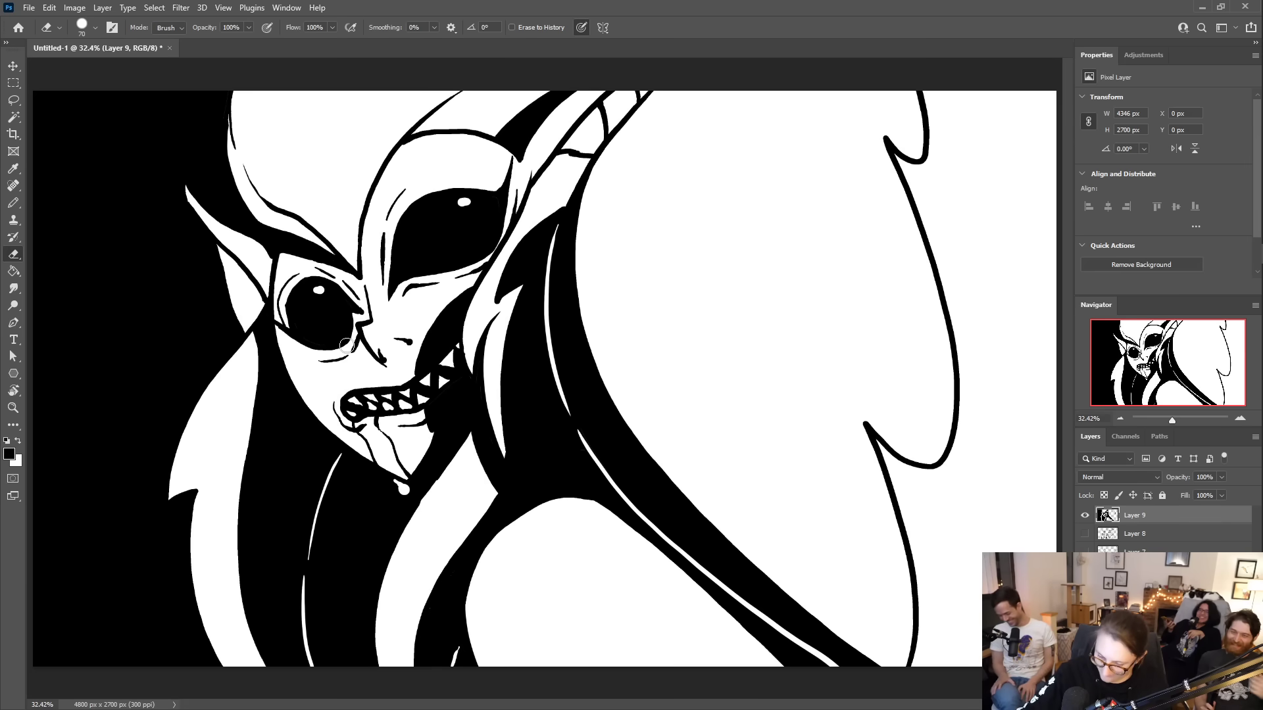
key(b)
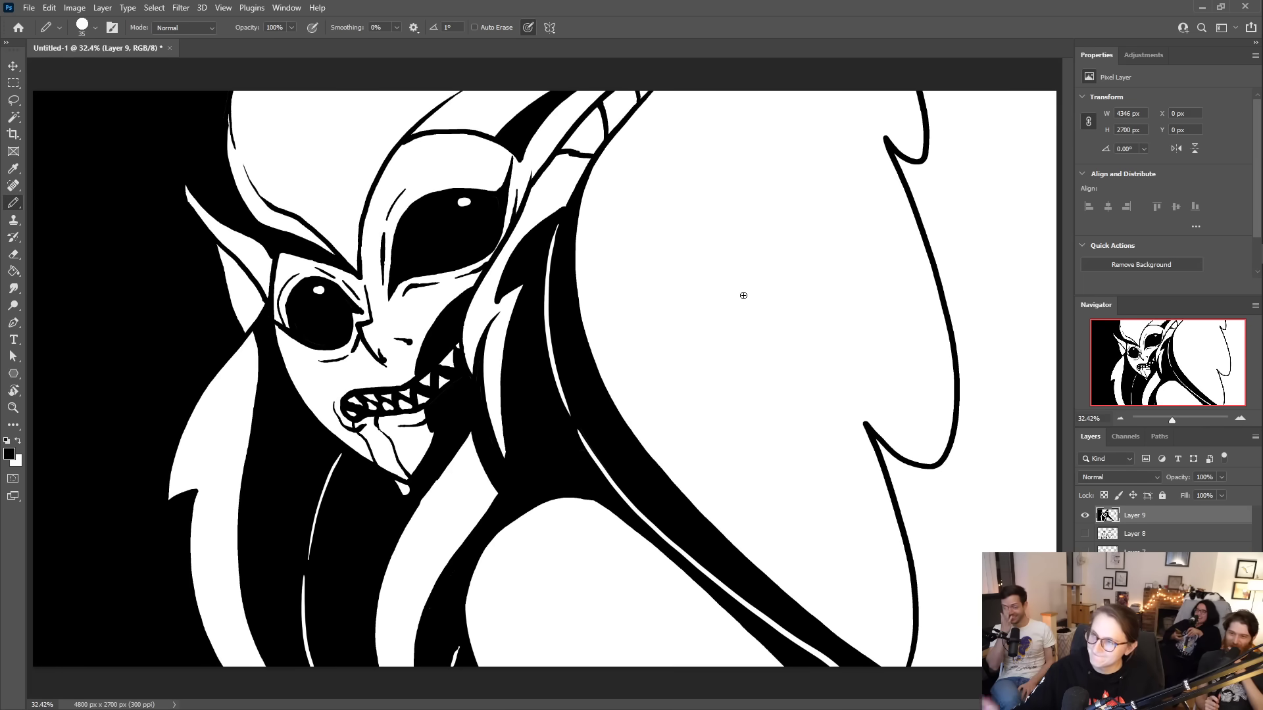
- Erase a rounded white hair shape out of the black behind the smaller ear and redraw the ear's outer outline in black
key(e)
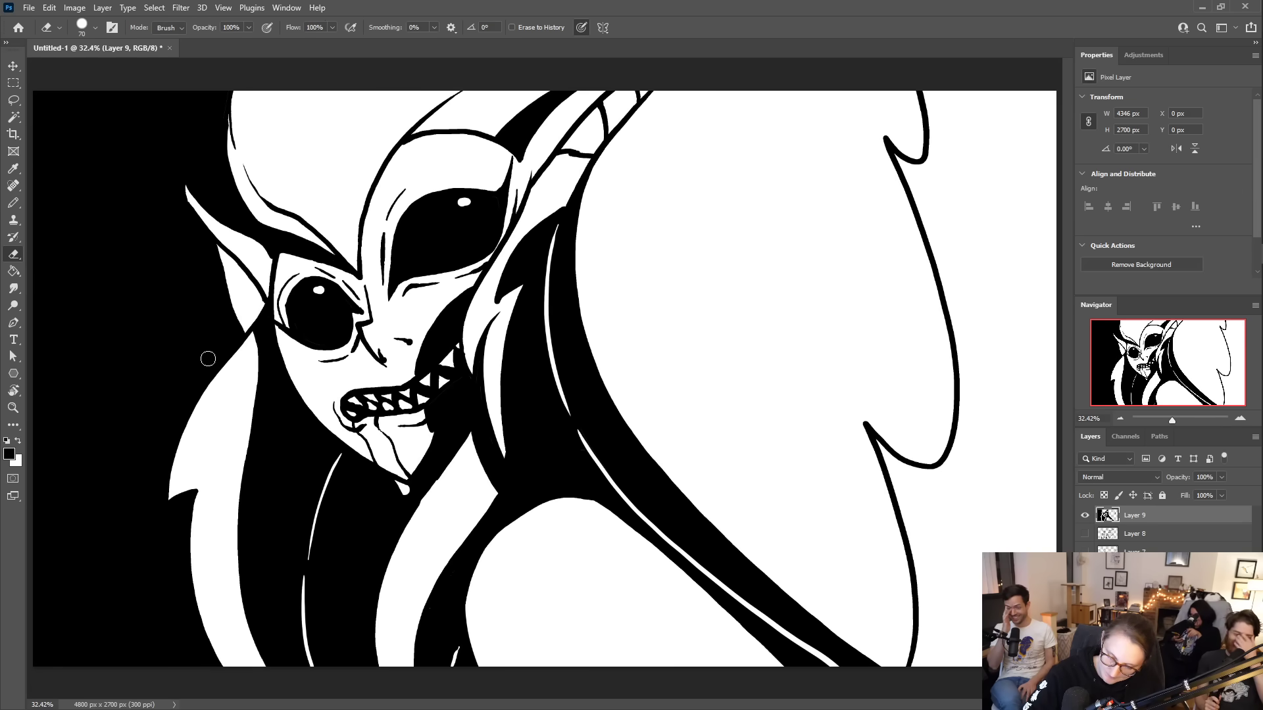
mouse_move(206, 359)
mouse_down()
mouse_move(179, 271)
mouse_move(200, 231)
mouse_move(217, 305)
mouse_up()
drag(206, 245, 234, 337)
mouse_move(217, 287)
mouse_down()
mouse_move(237, 333)
mouse_move(212, 367)
mouse_move(188, 286)
mouse_move(195, 244)
mouse_move(221, 344)
mouse_move(194, 258)
mouse_move(211, 316)
mouse_up()
key(b)
drag(196, 223, 229, 317)
key(ctrl+z)
drag(216, 247, 240, 334)
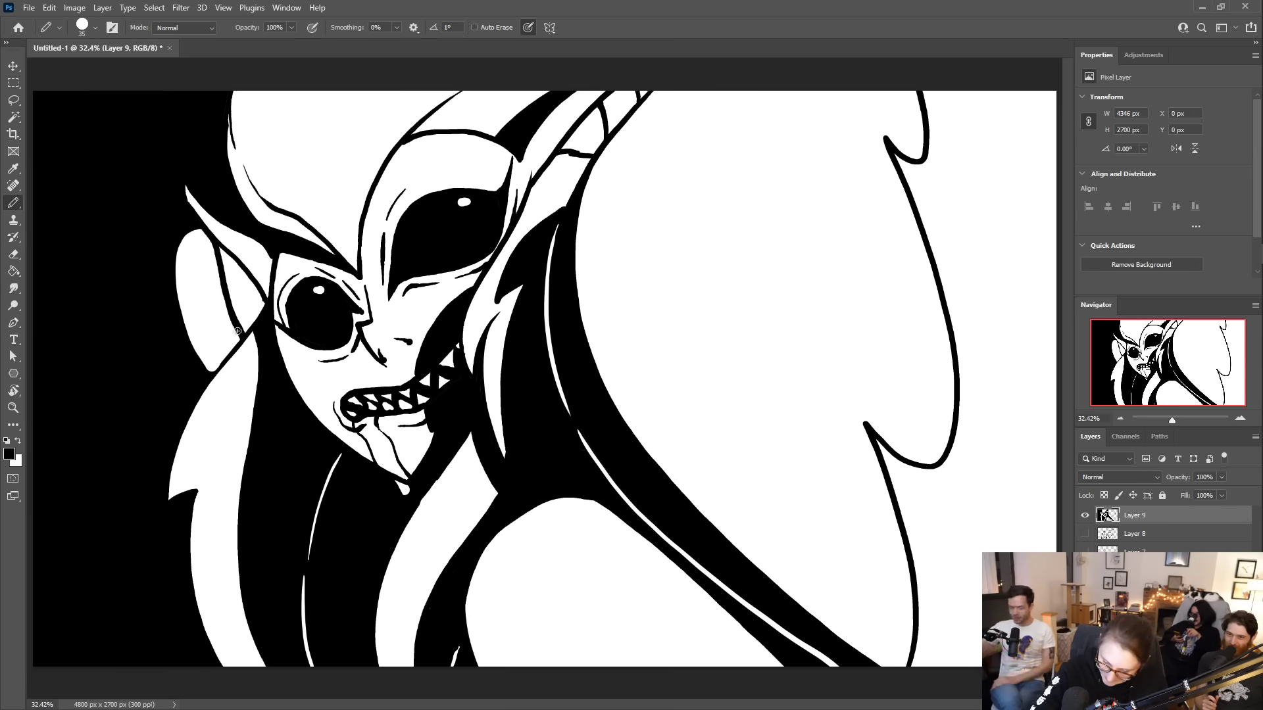
- Slim the outer edge of the white hair shape behind the ear and paint a black band along its inner side
mouse_move(194, 230)
mouse_down()
mouse_move(178, 267)
mouse_move(189, 346)
mouse_up()
drag(184, 232, 177, 302)
drag(184, 241, 197, 355)
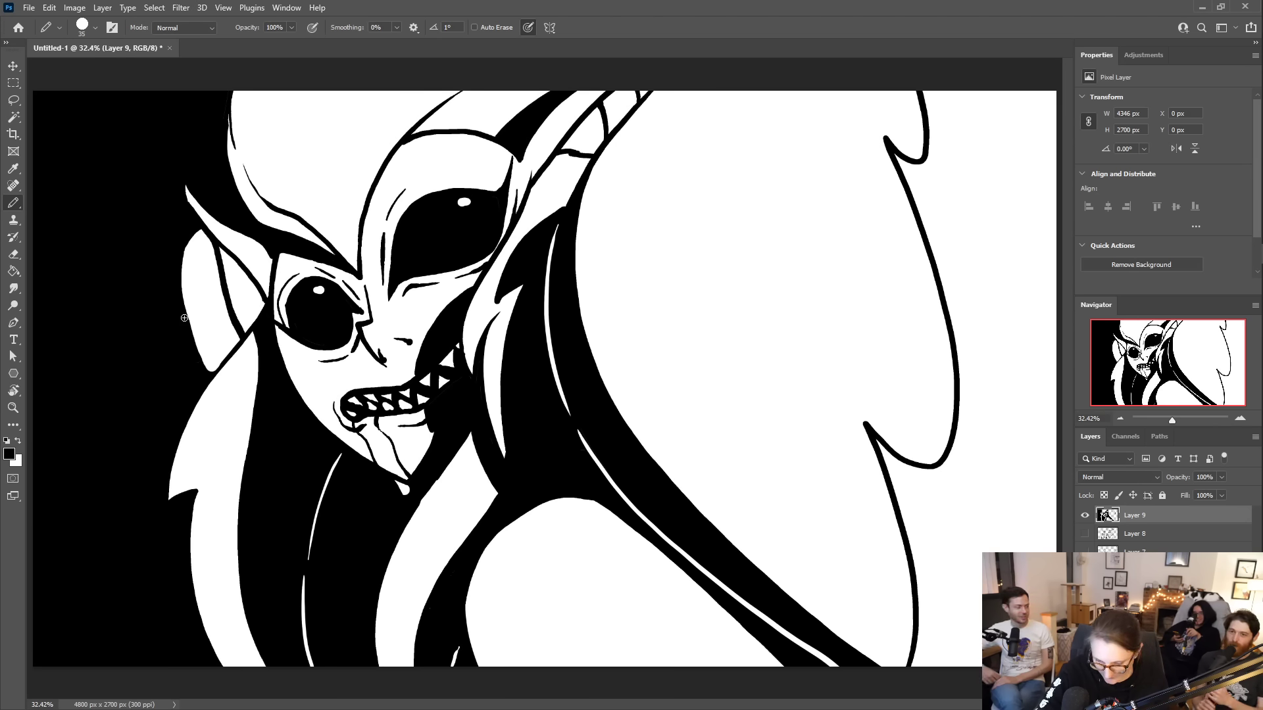
key(ctrl+z)
mouse_move(190, 228)
mouse_down()
mouse_move(189, 328)
mouse_move(209, 372)
mouse_up()
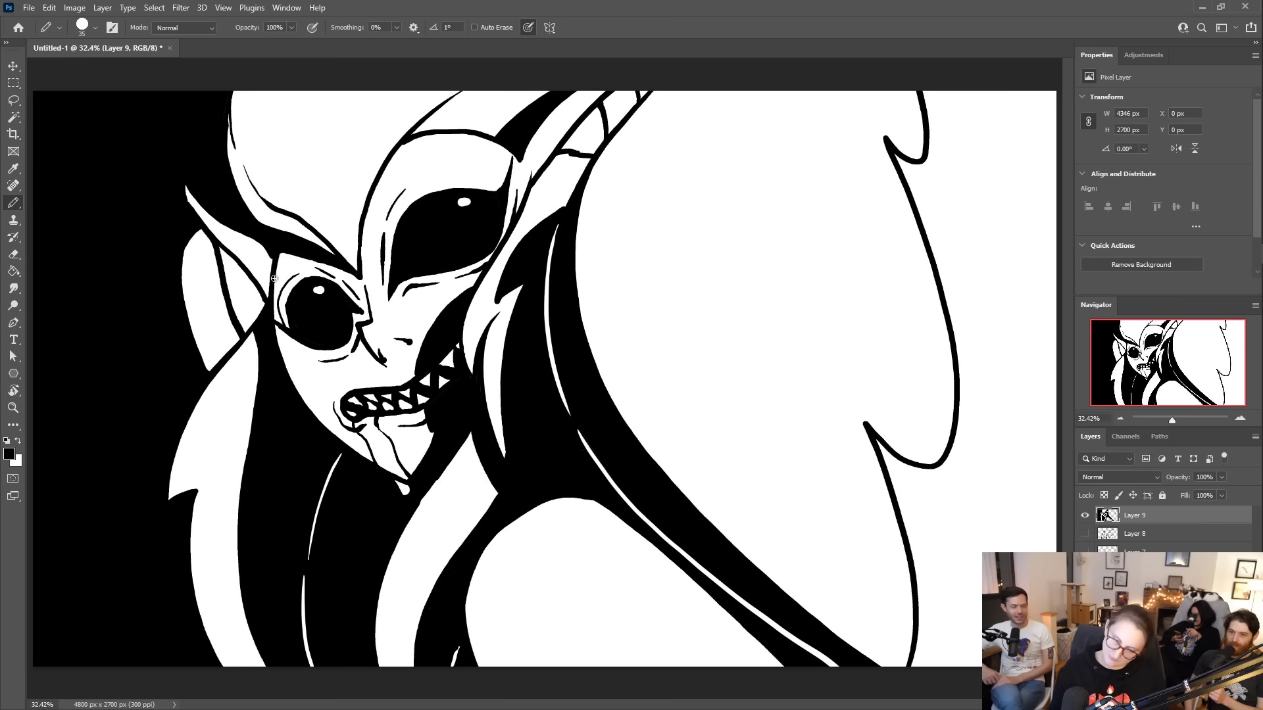
mouse_move(208, 238)
mouse_down()
mouse_move(199, 264)
mouse_move(229, 360)
mouse_up()
key(g)
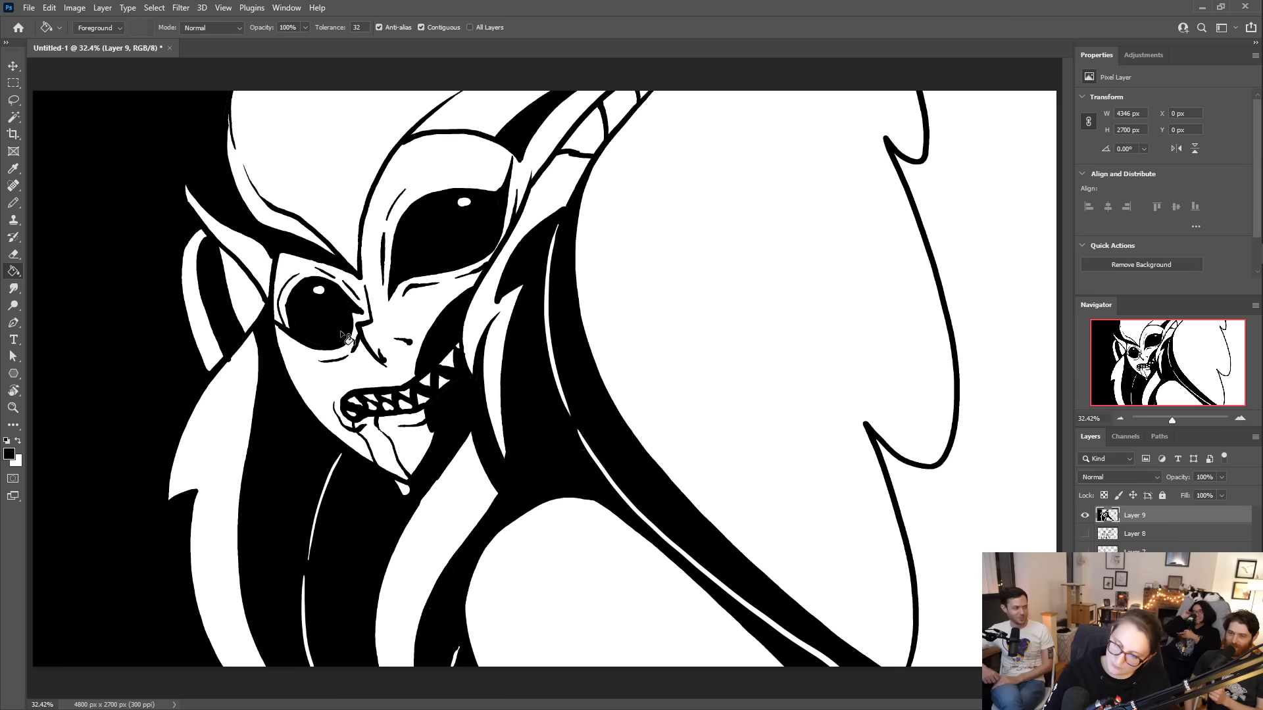
- Outline a shadow inside the smaller ear, fill it with black and clean up the line below it
key(b)
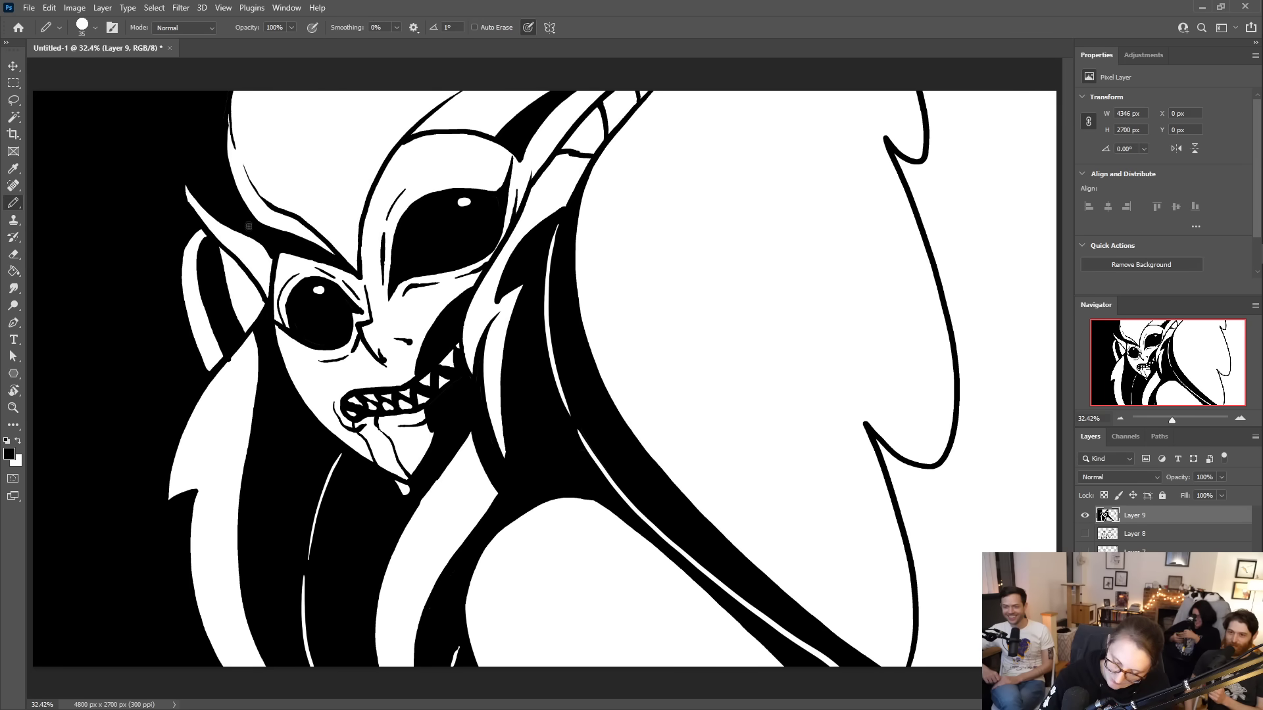
drag(226, 267, 257, 320)
key(g)
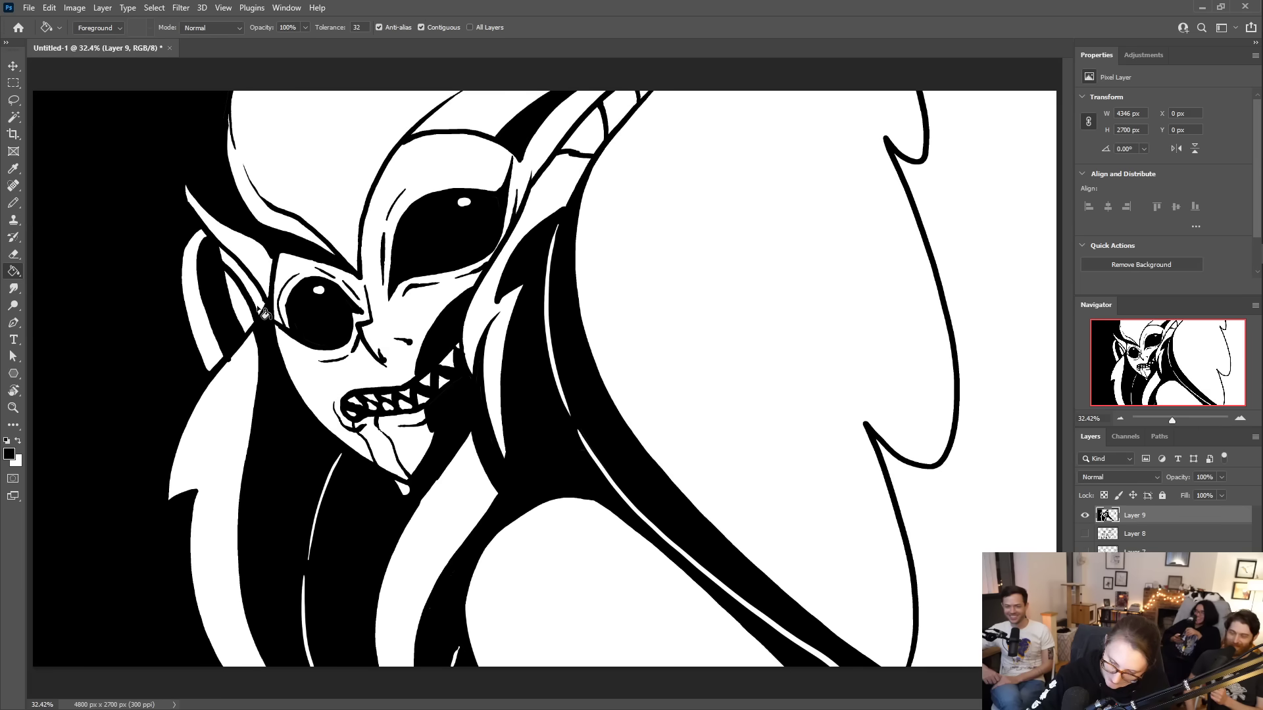
click(253, 288)
key(e)
drag(227, 370, 238, 348)
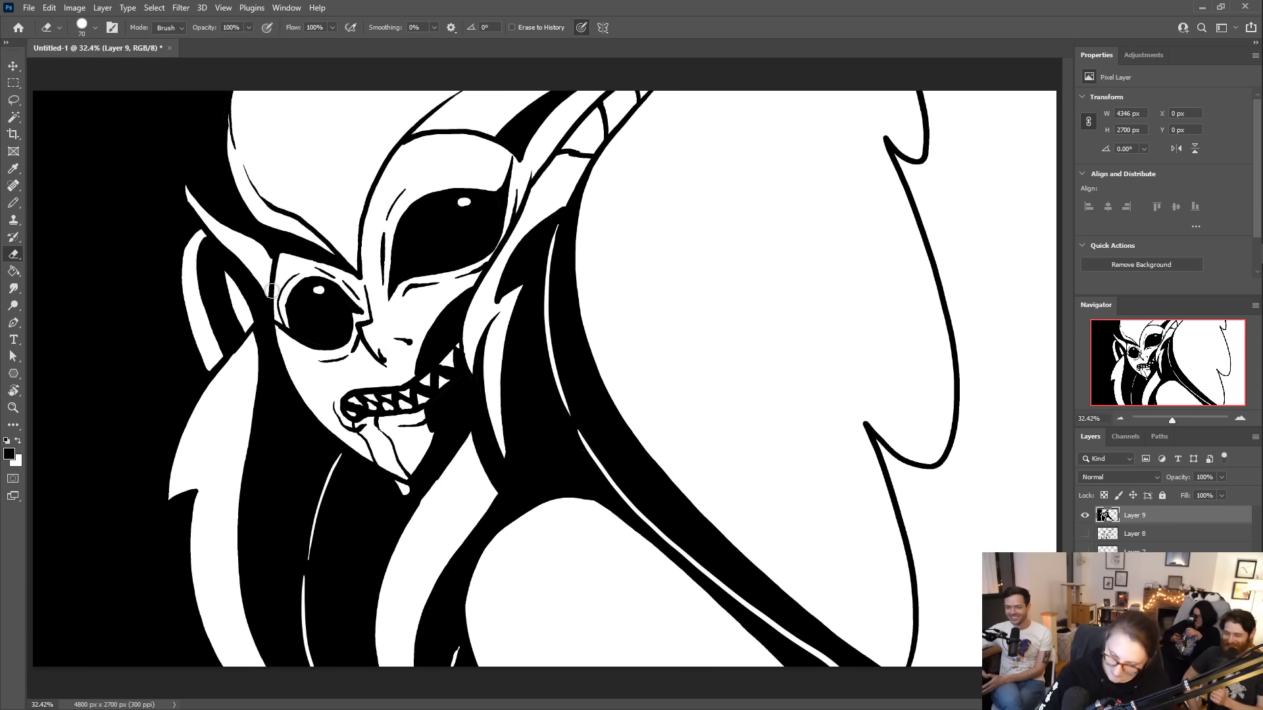
- Draw a shadow edge across the base of the smaller ear and black out the area between it and the face
key(b)
drag(253, 235, 256, 274)
key(g)
click(262, 263)
key(b)
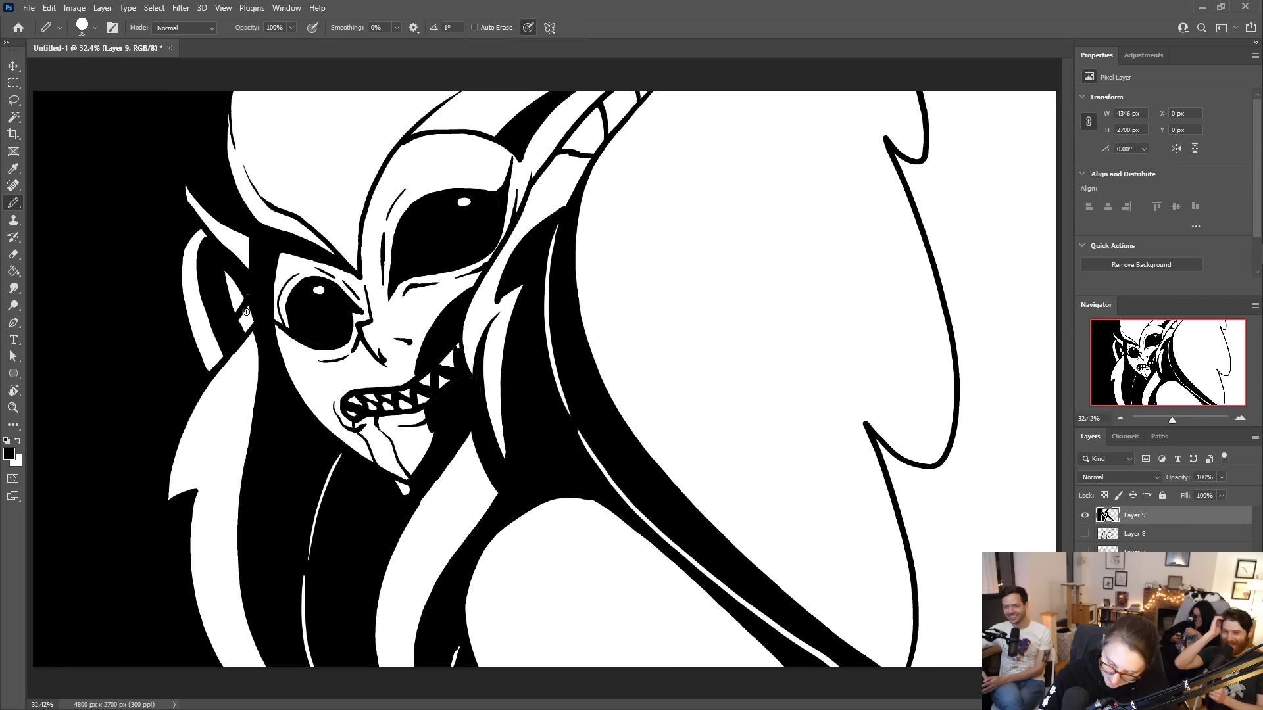
drag(253, 305, 245, 332)
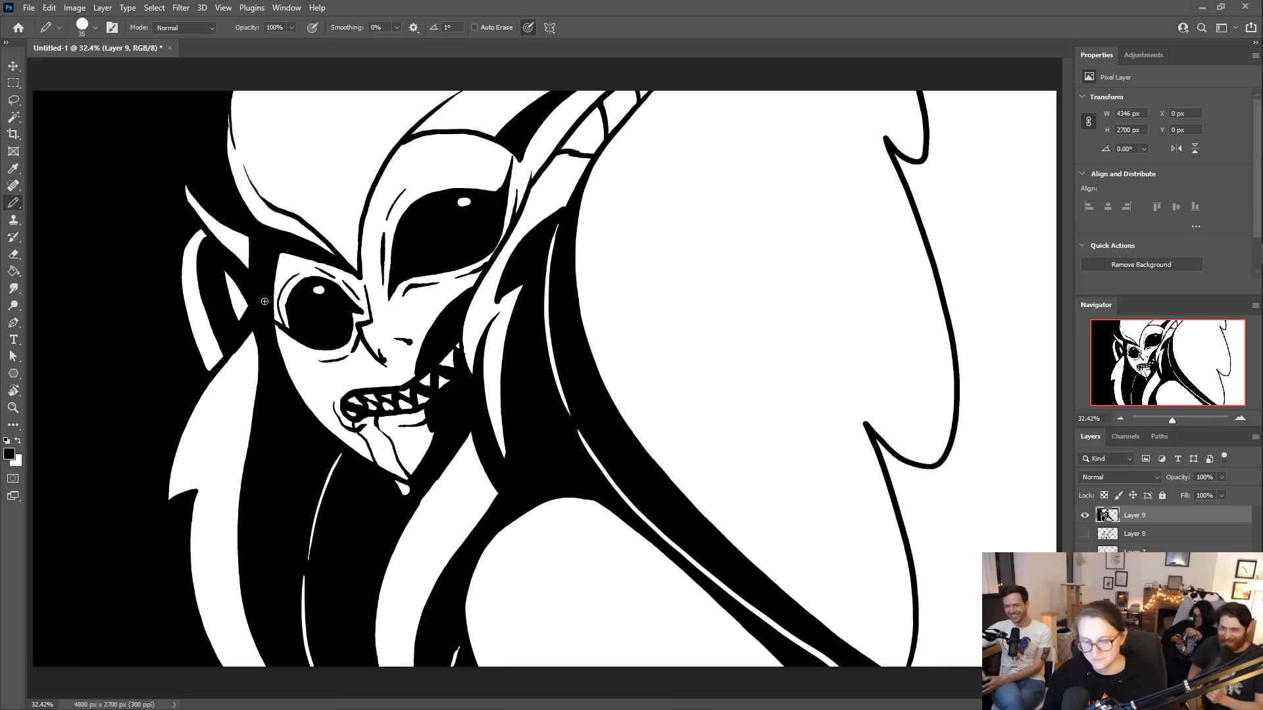
- Add short wrinkle strokes below the smaller eye and beside the larger one, and thicken the black brow above the smaller eye
drag(363, 349, 356, 359)
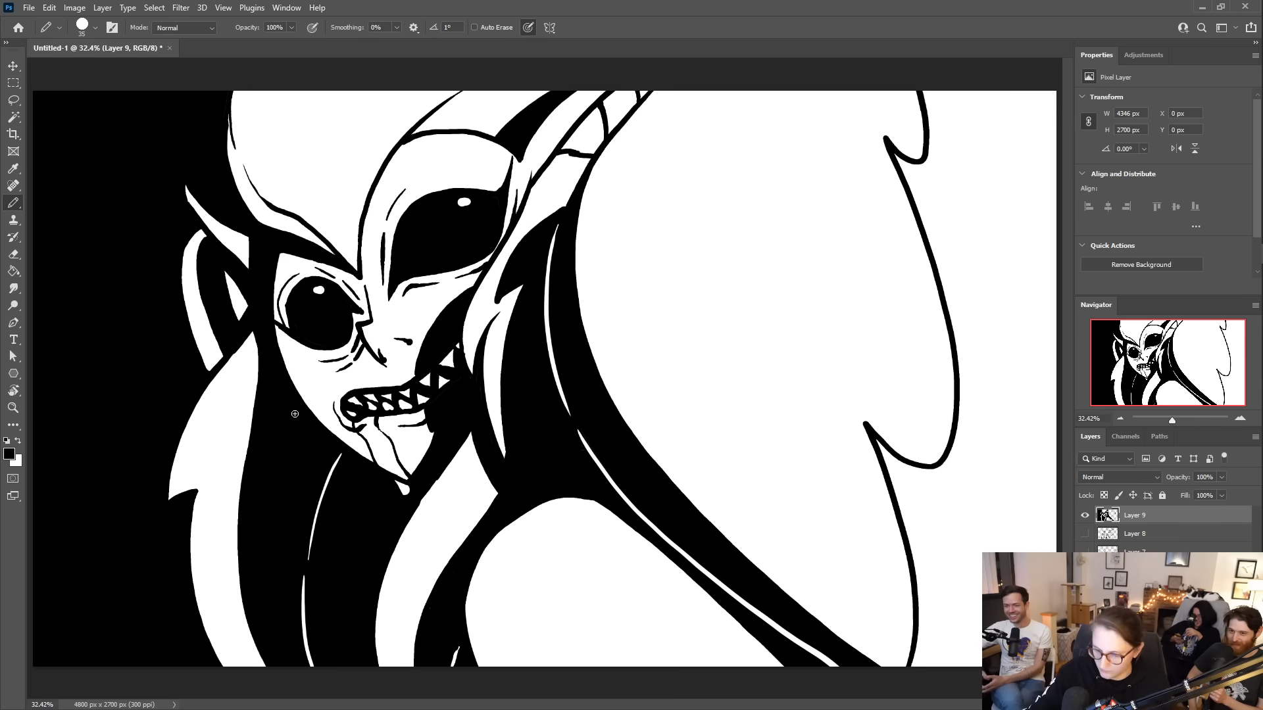
drag(378, 287, 369, 209)
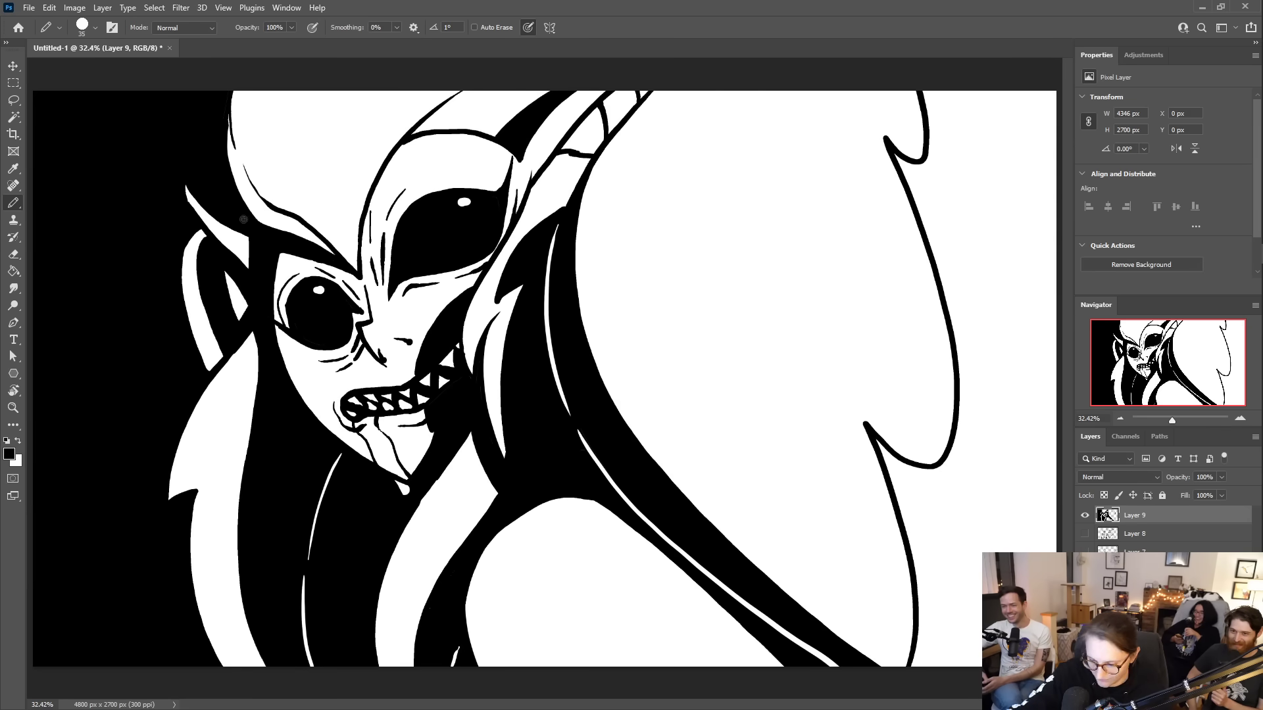
drag(358, 277, 284, 256)
key(e)
drag(361, 283, 345, 271)
- Fill in the shadow beside the nose, draw the upper lip contour and erase a white lip edge toward the mouth's corner
key(b)
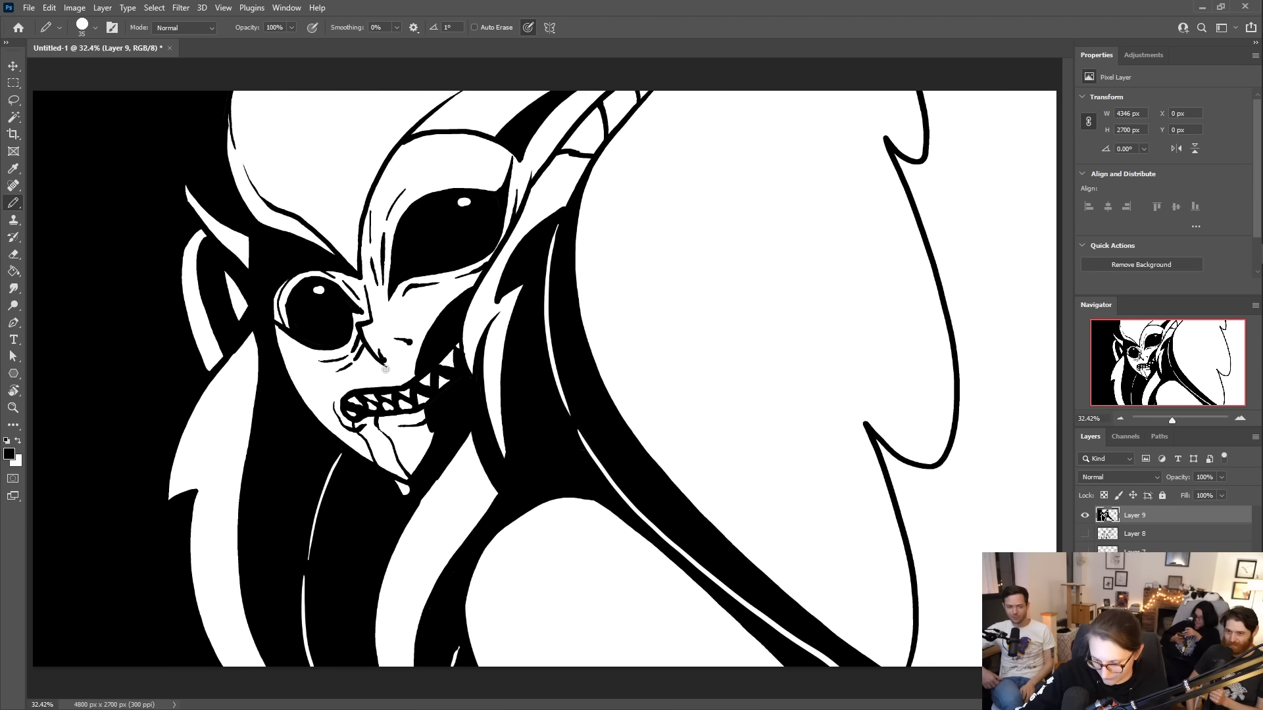
mouse_move(385, 369)
mouse_down()
mouse_move(345, 350)
mouse_move(359, 338)
mouse_move(380, 363)
mouse_move(363, 357)
mouse_up()
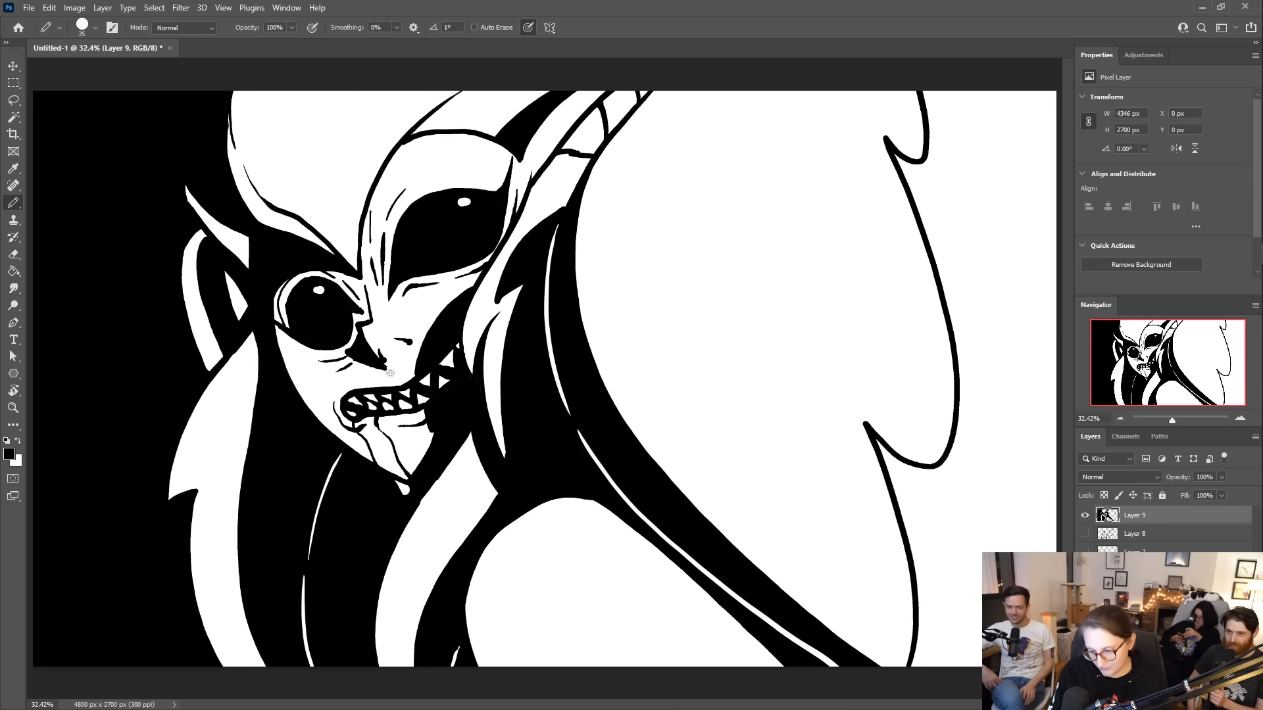
drag(404, 377, 372, 382)
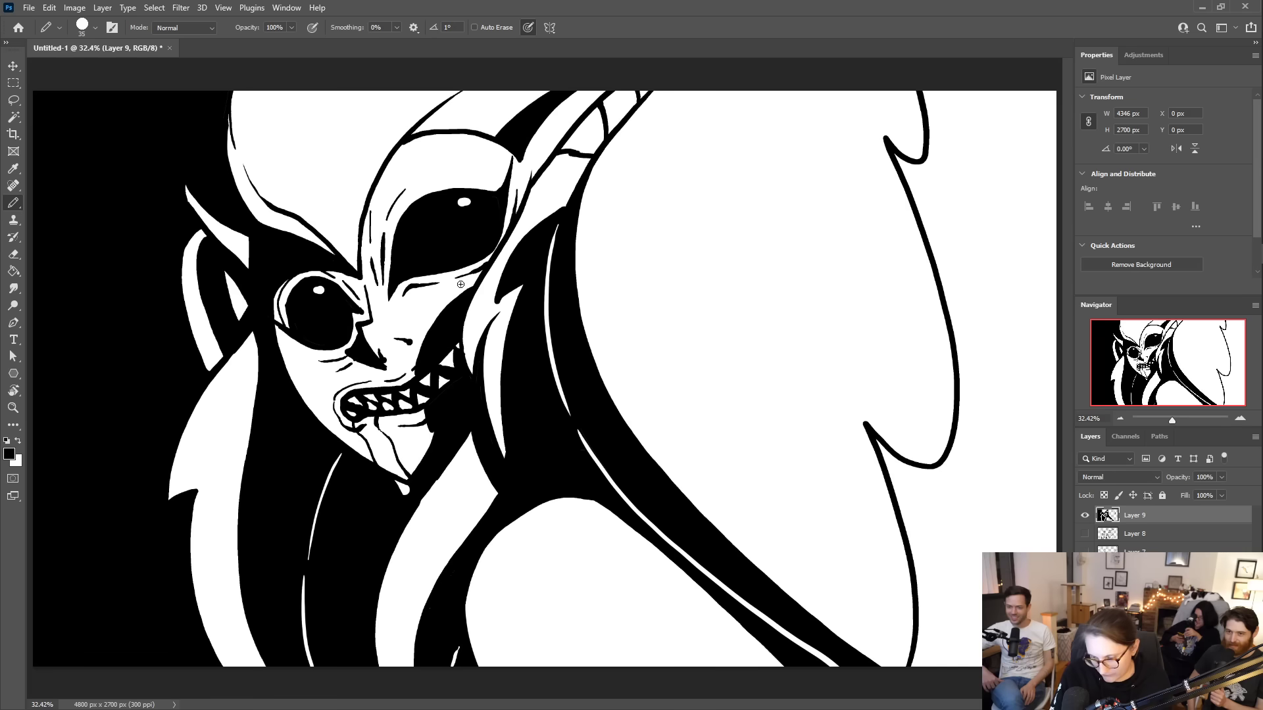
key(e)
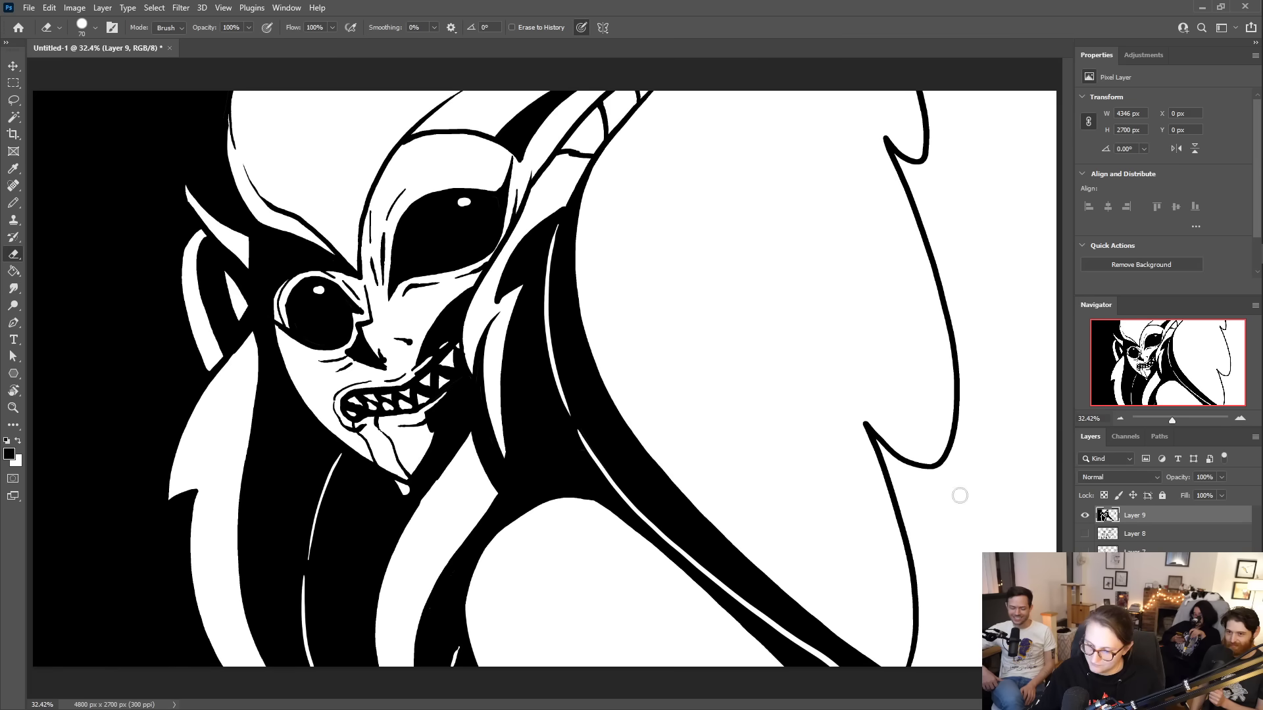
- Lower the top edge of the white shoulder and fill the cut-off area with black
key(b)
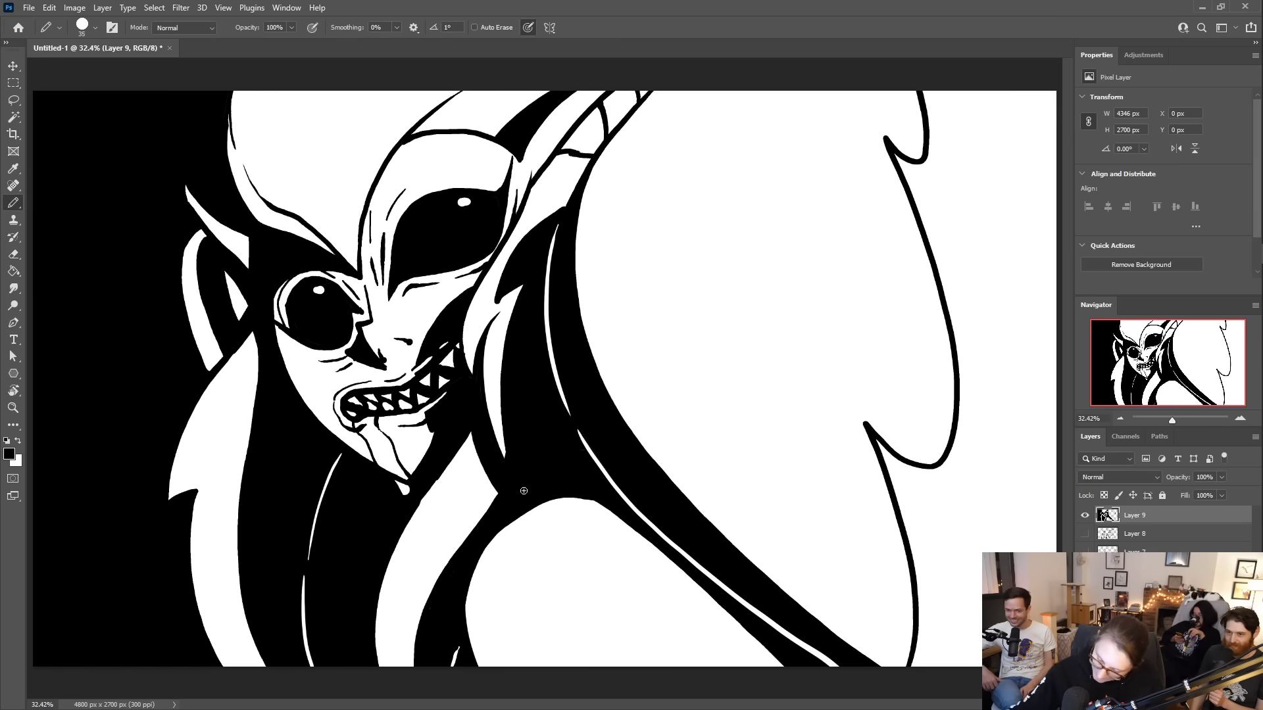
mouse_move(524, 511)
mouse_down()
mouse_move(595, 511)
mouse_move(647, 534)
mouse_move(521, 526)
mouse_move(475, 570)
mouse_up()
key(ctrl+z)
key(g)
click(569, 505)
- Cut a deeper pointed black notch into the long white lock below the smaller ear and refine its edges
key(b)
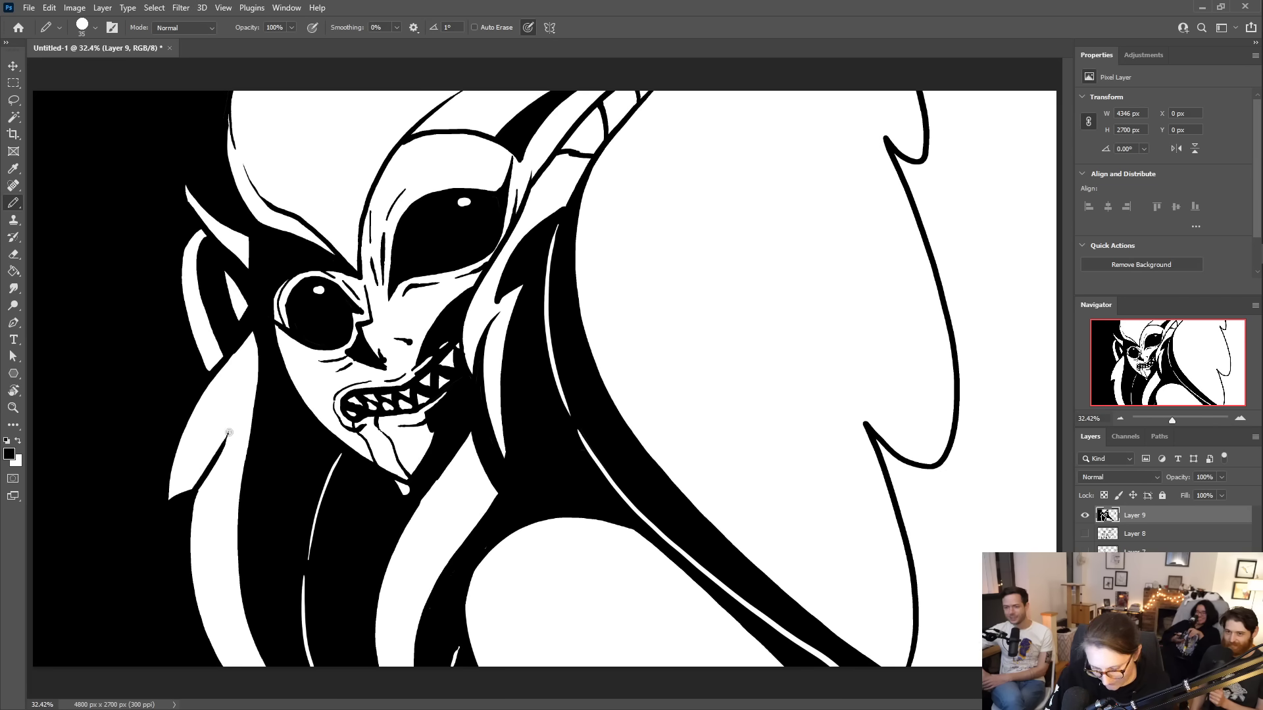
drag(230, 426, 171, 498)
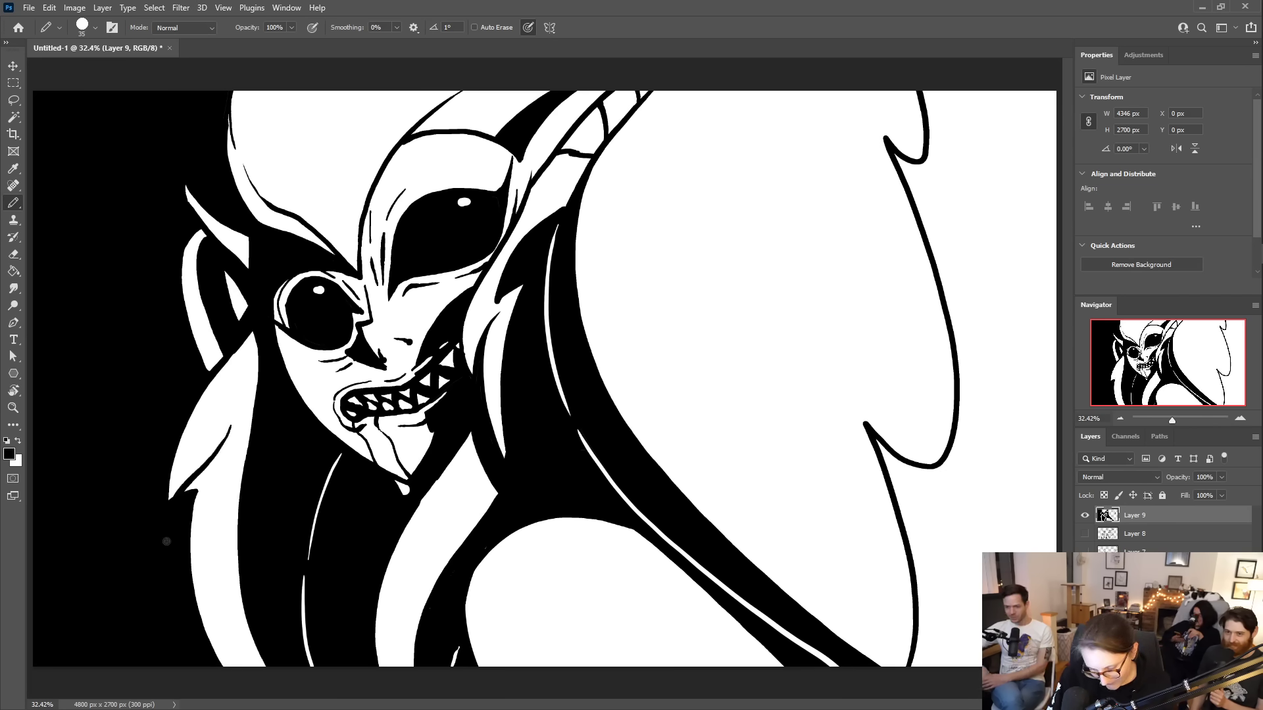
drag(230, 428, 192, 614)
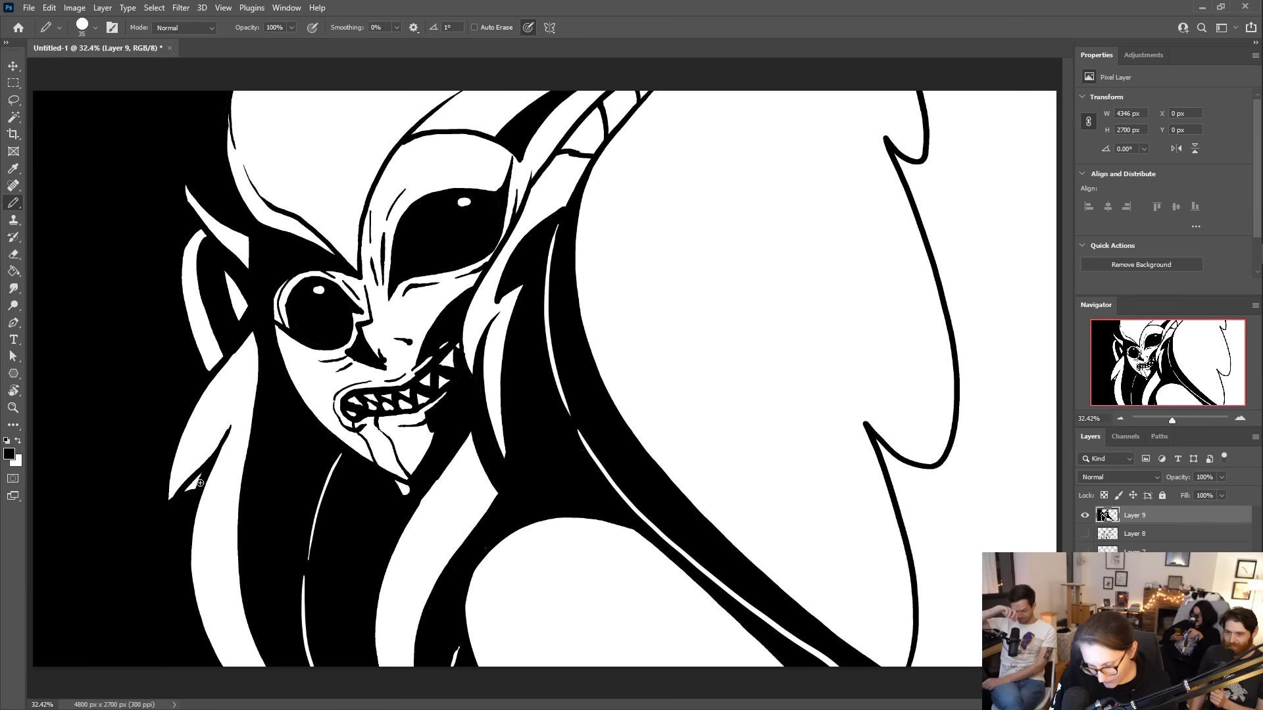
key(e)
mouse_move(236, 421)
mouse_down()
mouse_move(205, 494)
mouse_move(198, 575)
mouse_up()
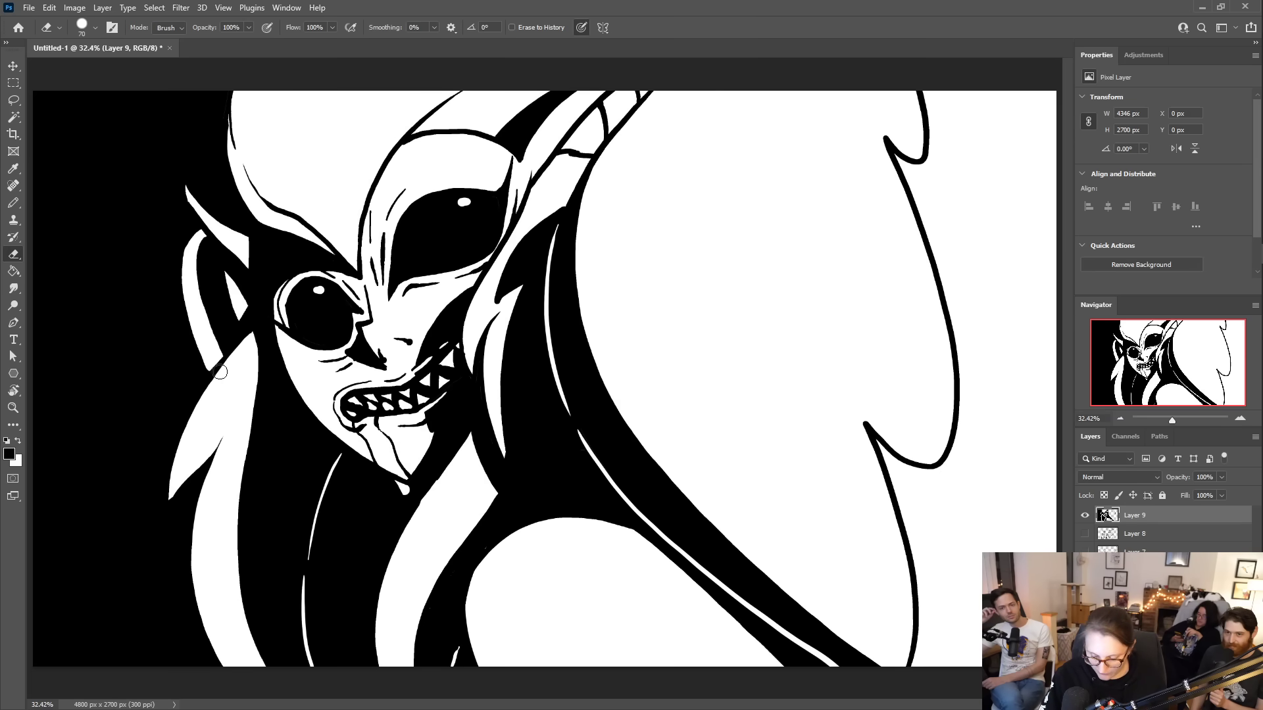
key(b)
drag(249, 336, 198, 409)
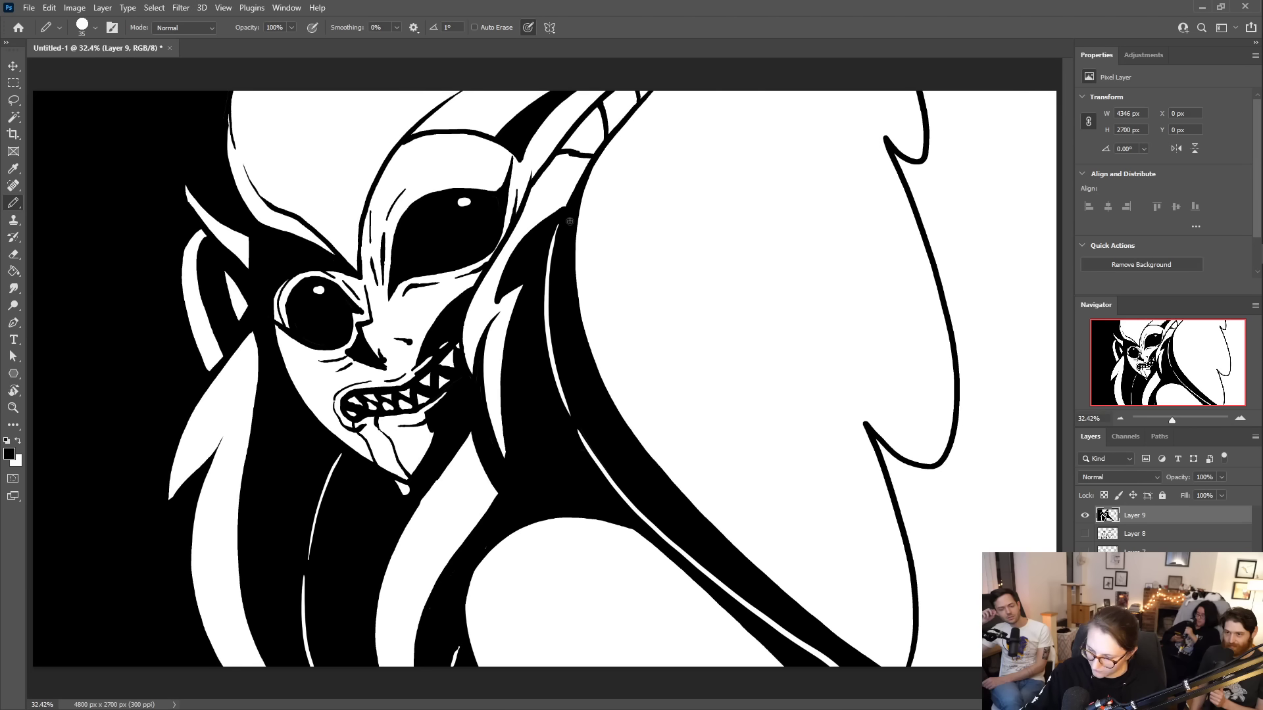
- Taper the ends of the thin white highlight strands in the black hair behind the neck and rework the lower end
drag(561, 224, 554, 273)
drag(575, 424, 598, 457)
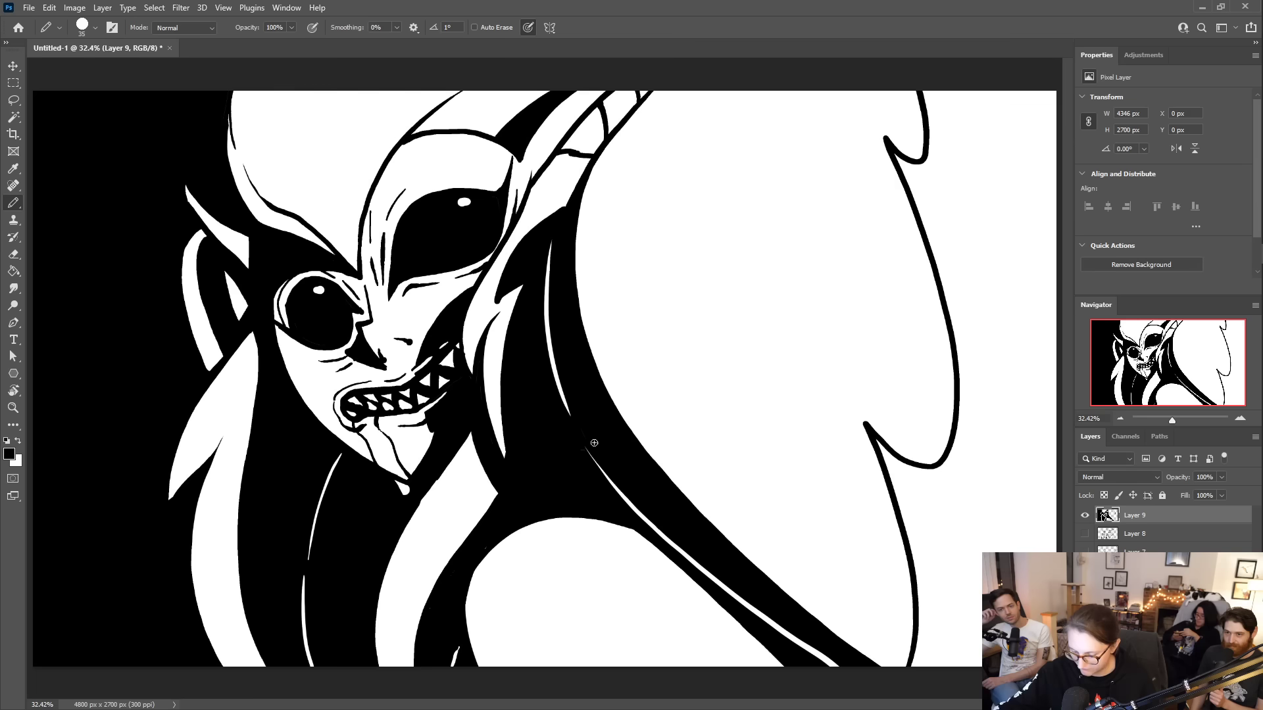
drag(775, 611, 866, 691)
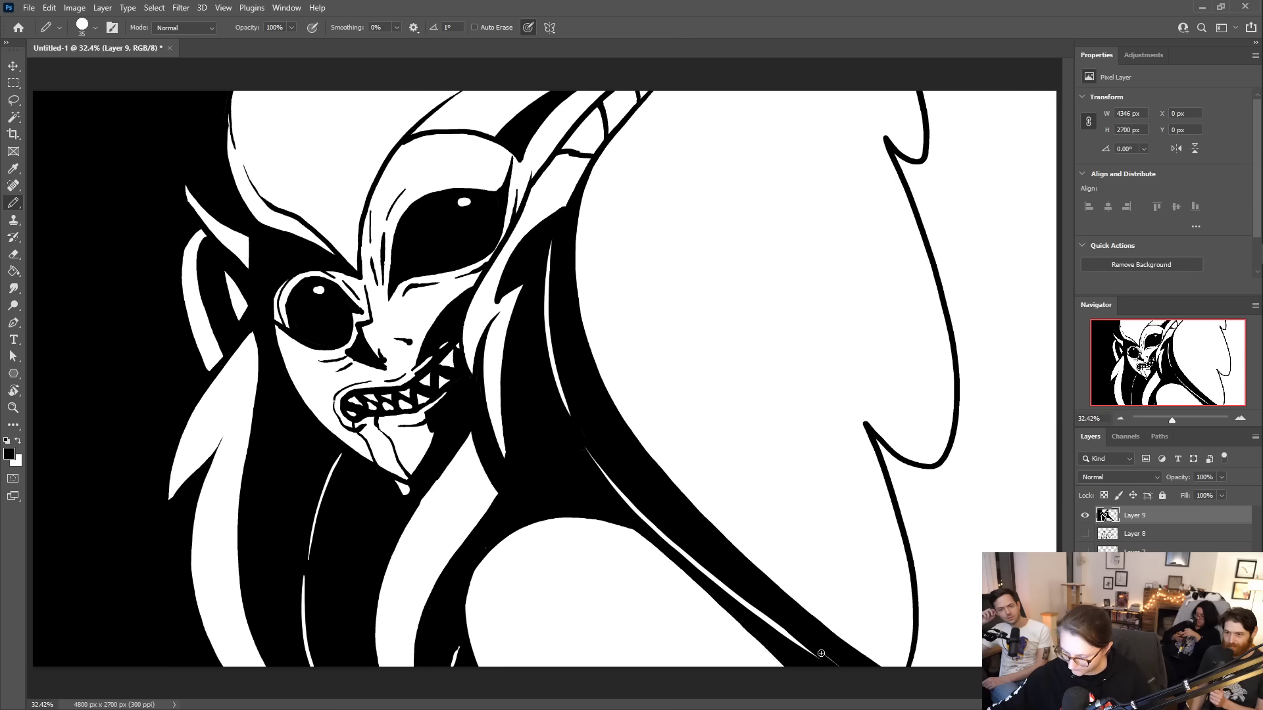
key(e)
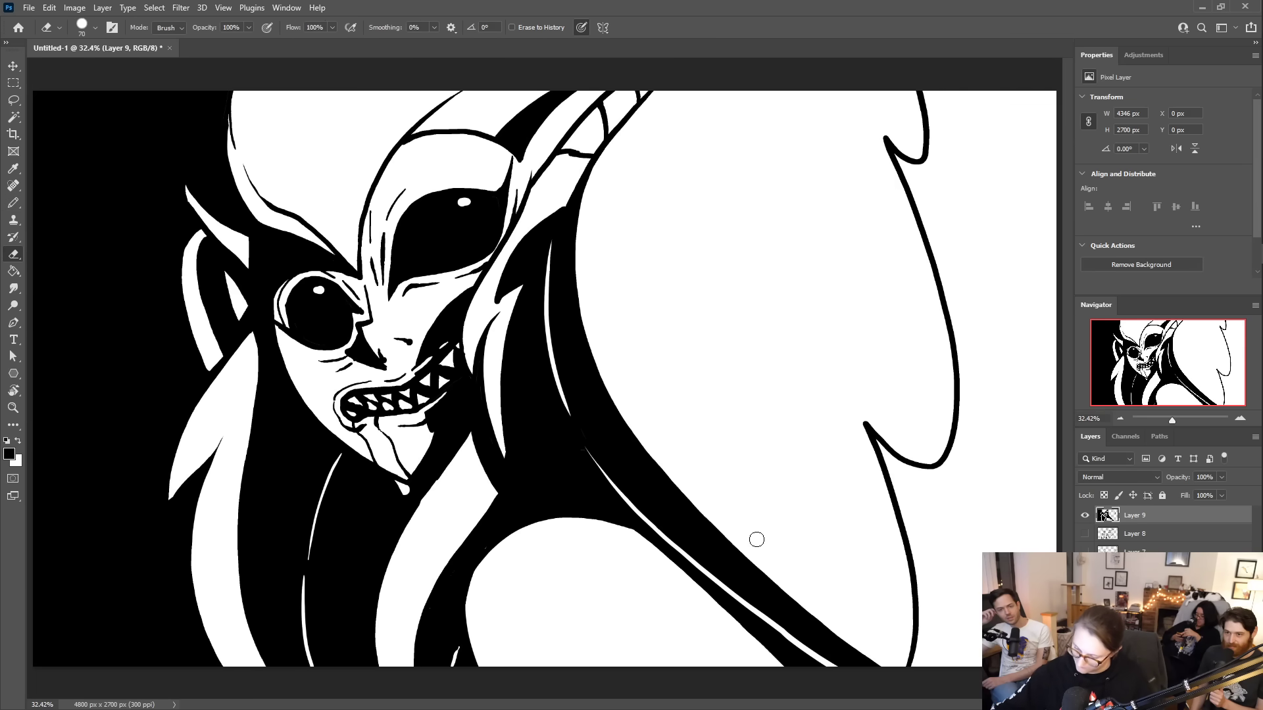
- Fill the outer section of the larger ear with black up to the canvas edge
key(b)
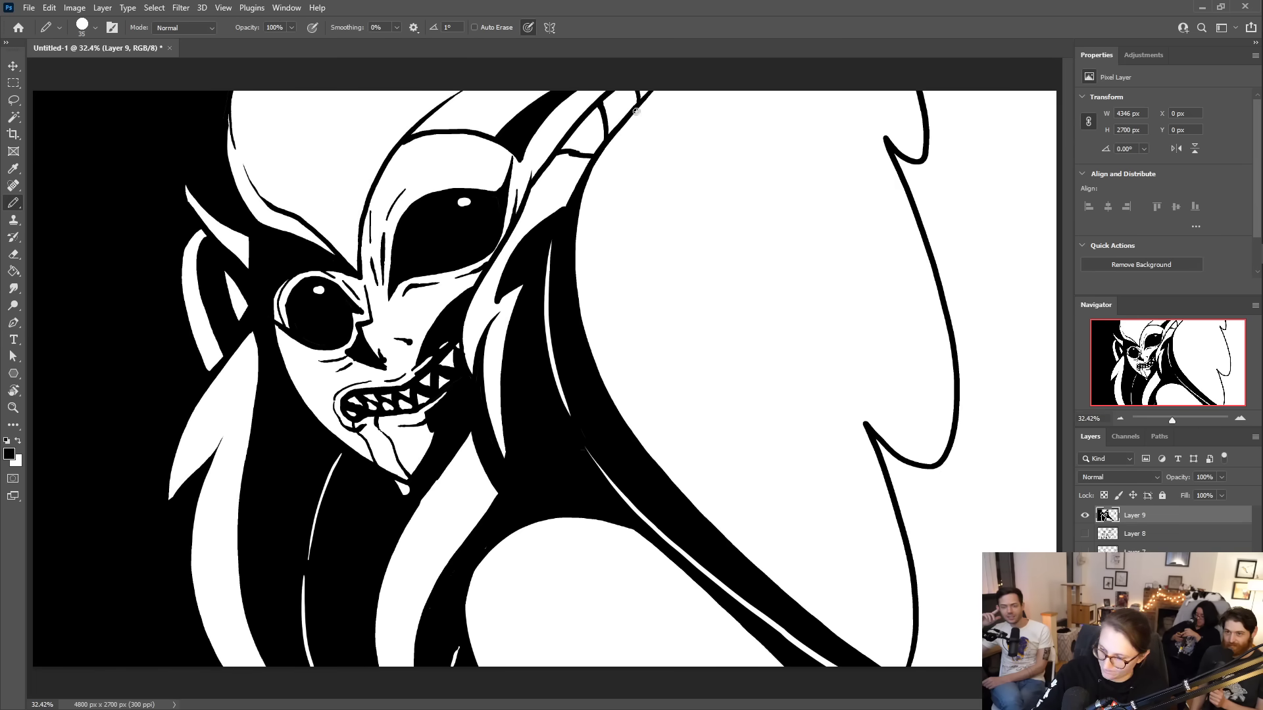
key(g)
click(628, 97)
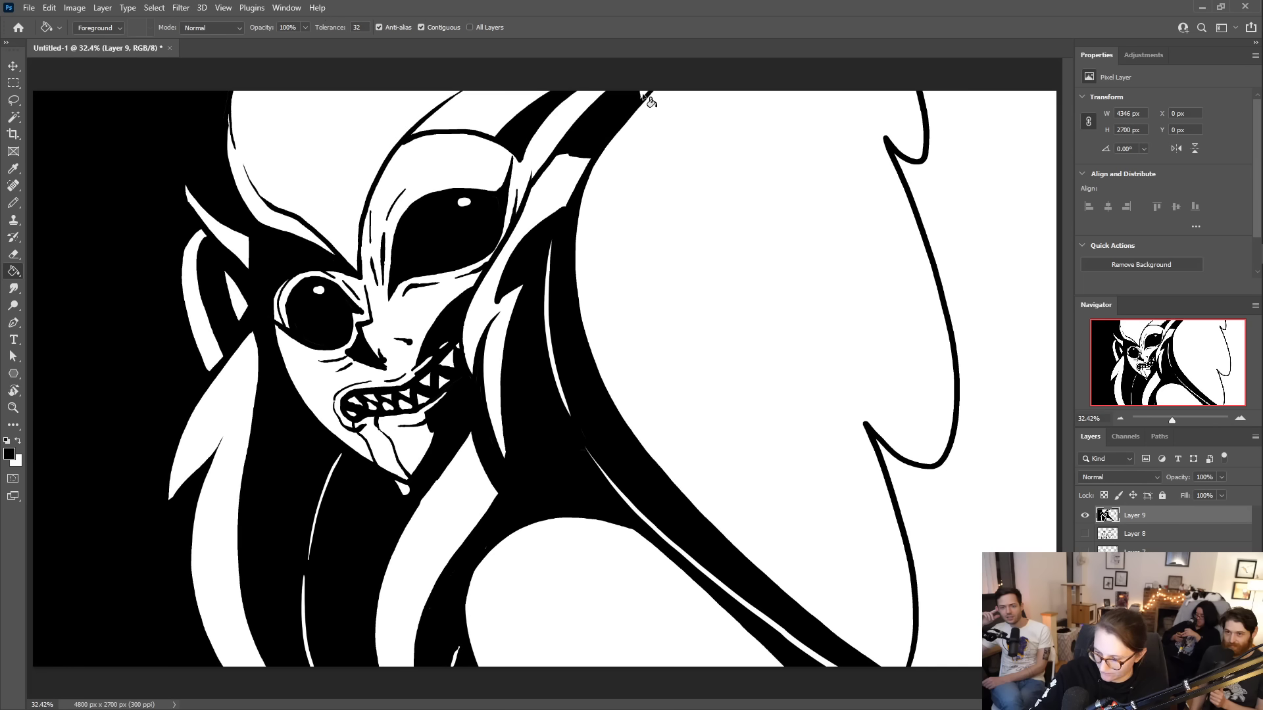
- Draw a shadow edge in the white area above the larger eye's forehead curve and fill its inner corner with black
key(b)
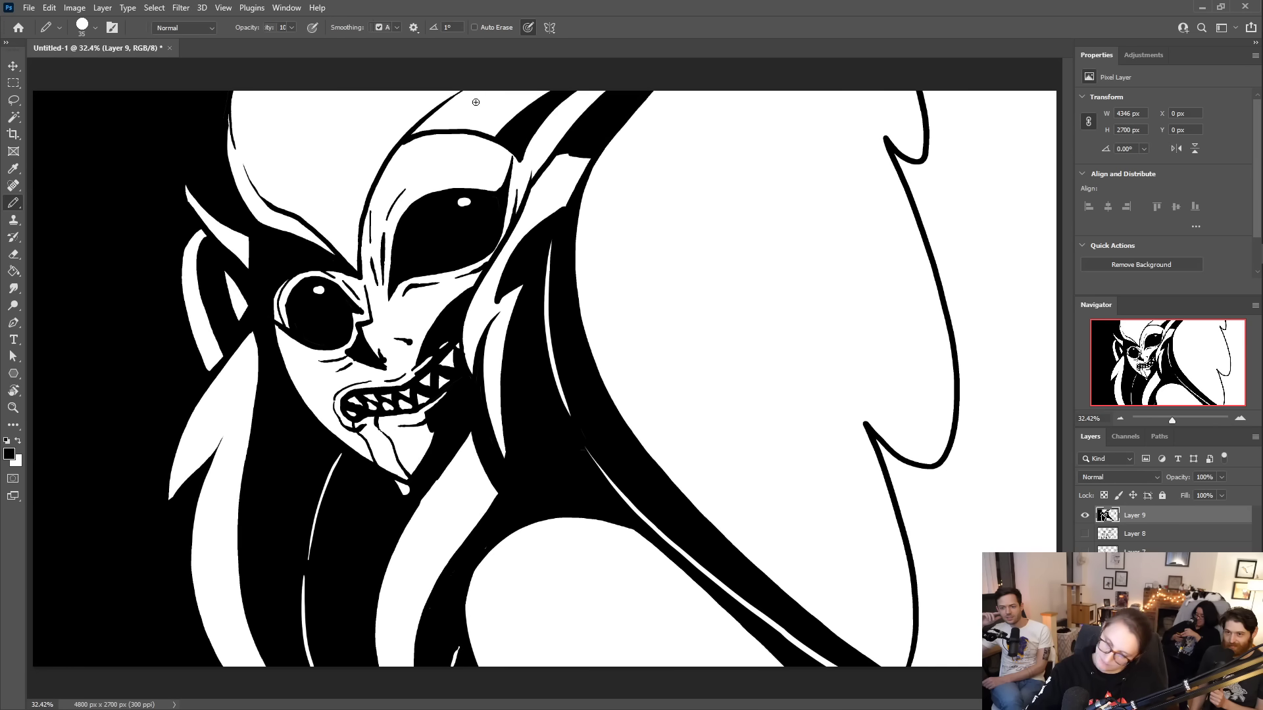
drag(436, 124, 438, 130)
key(g)
click(429, 125)
key(b)
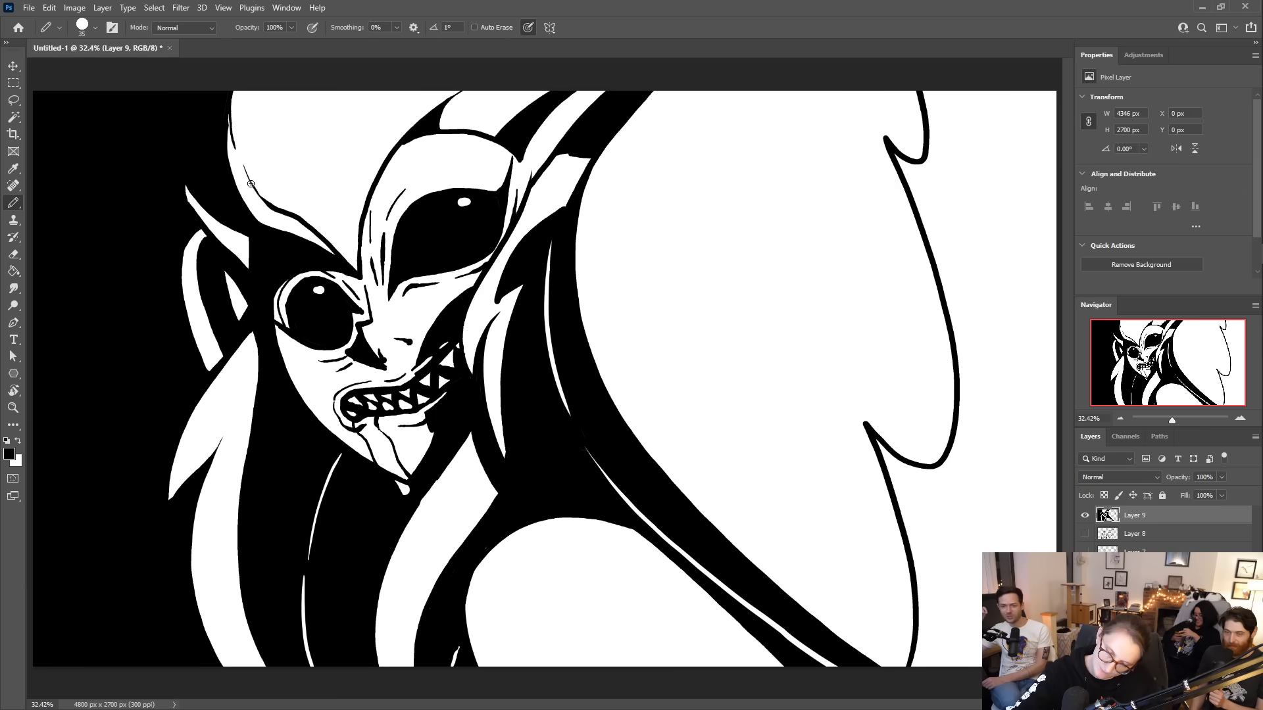
- Reshape the white hair's outer edge with a pointed black notch and ink tapered black strand lines through the hair above the forehead
mouse_move(246, 175)
mouse_down()
mouse_move(236, 149)
mouse_move(238, 91)
mouse_up()
mouse_move(247, 173)
mouse_down()
mouse_move(225, 126)
mouse_move(261, 198)
mouse_move(227, 149)
mouse_up()
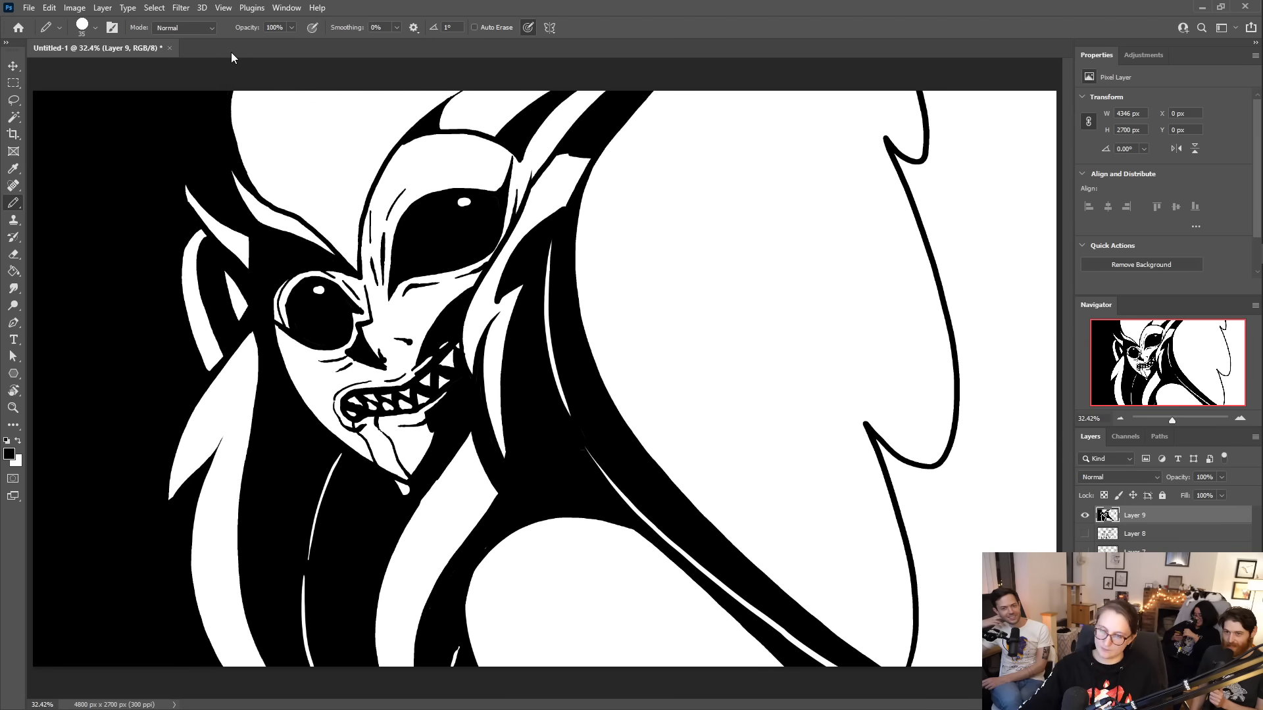
drag(323, 205, 292, 92)
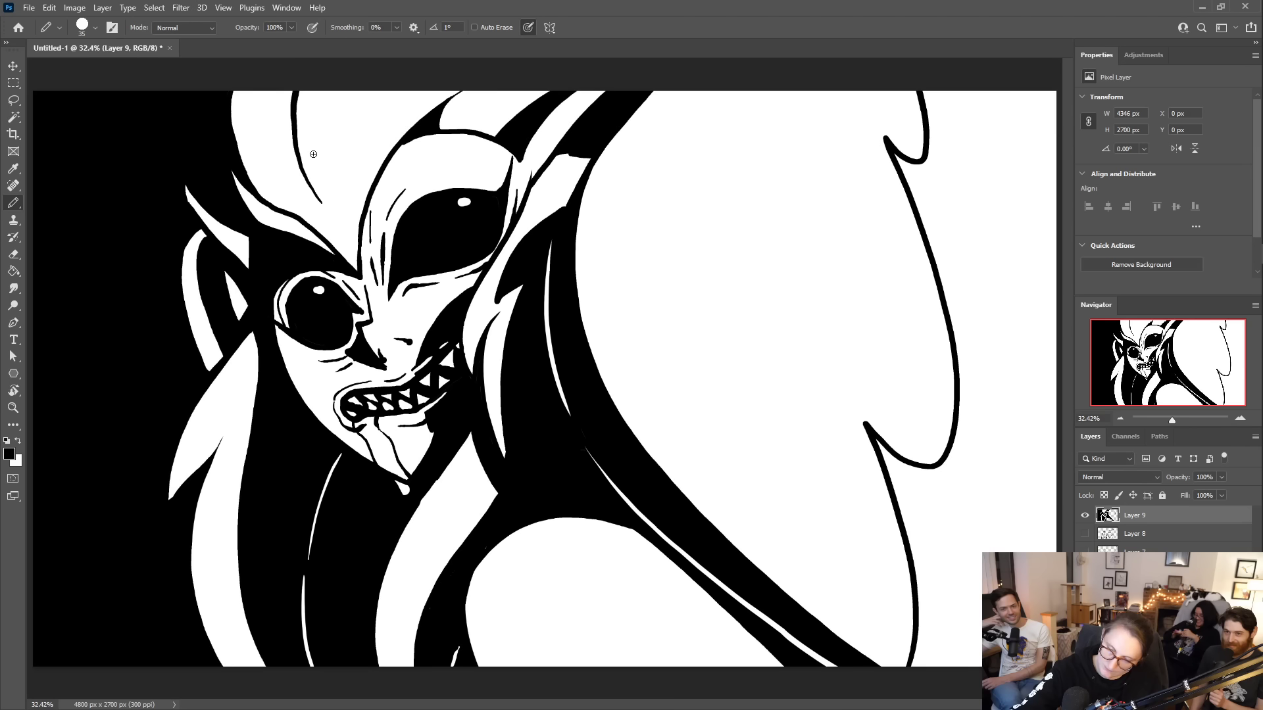
drag(331, 162, 353, 92)
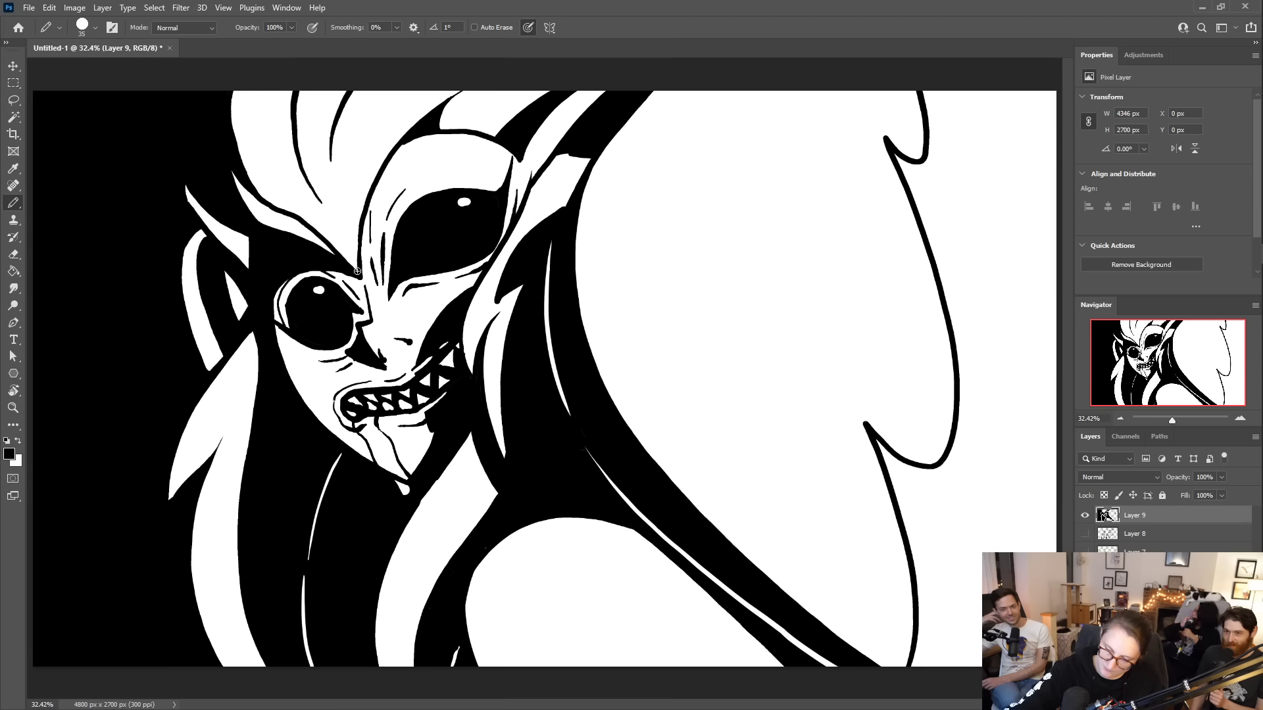
drag(355, 264, 339, 192)
drag(357, 241, 395, 125)
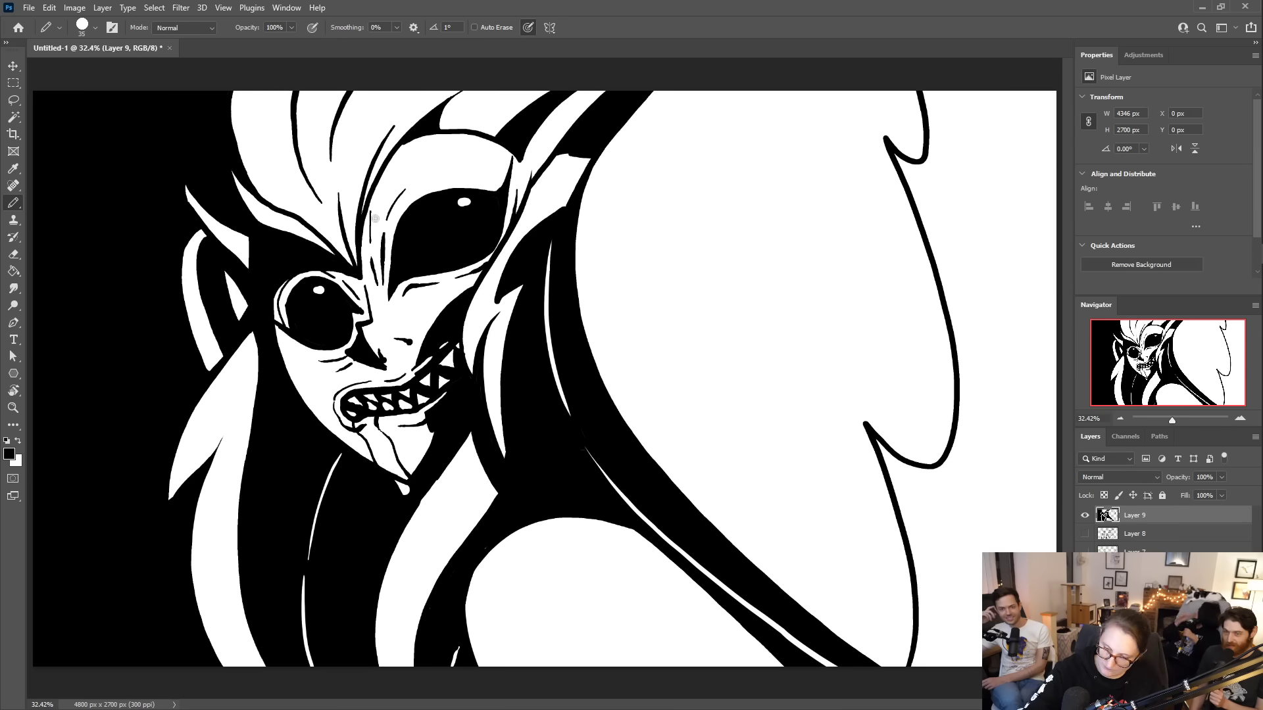
drag(365, 216, 435, 90)
drag(342, 266, 265, 215)
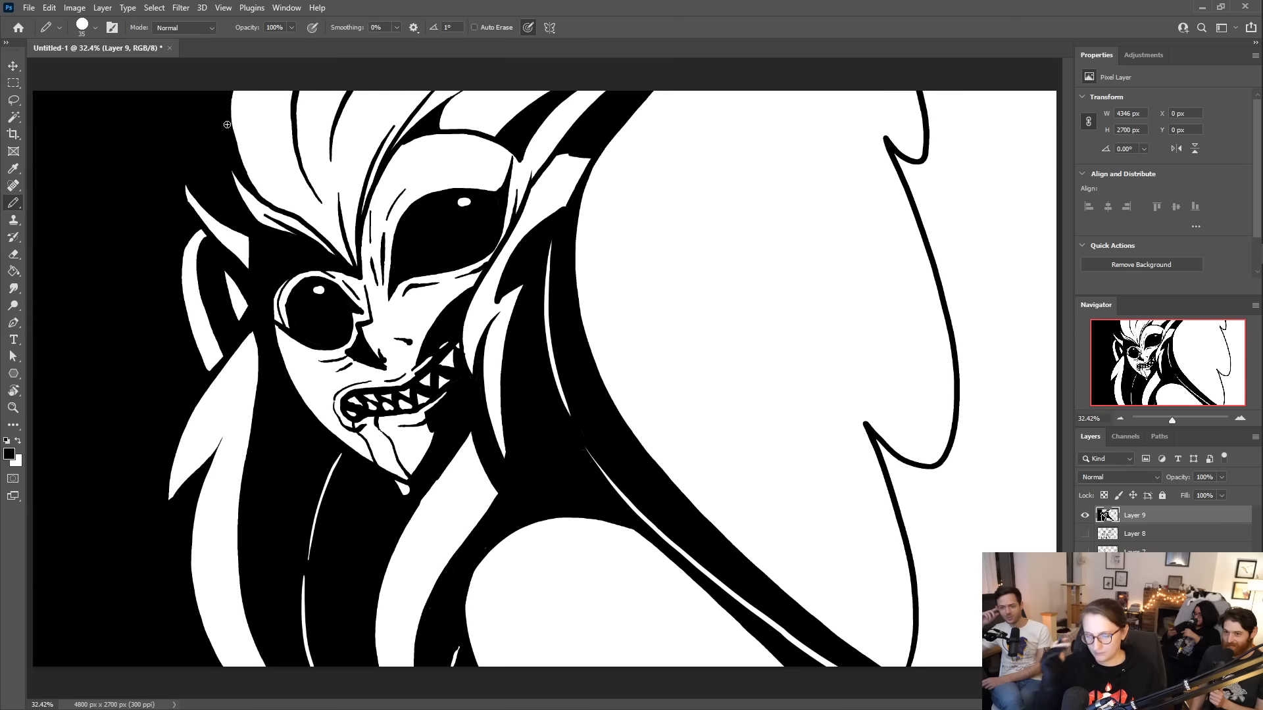
- Shift the small round white highlights in both eyes towards the larger ear, blacking out their original spots
key(e)
click(477, 209)
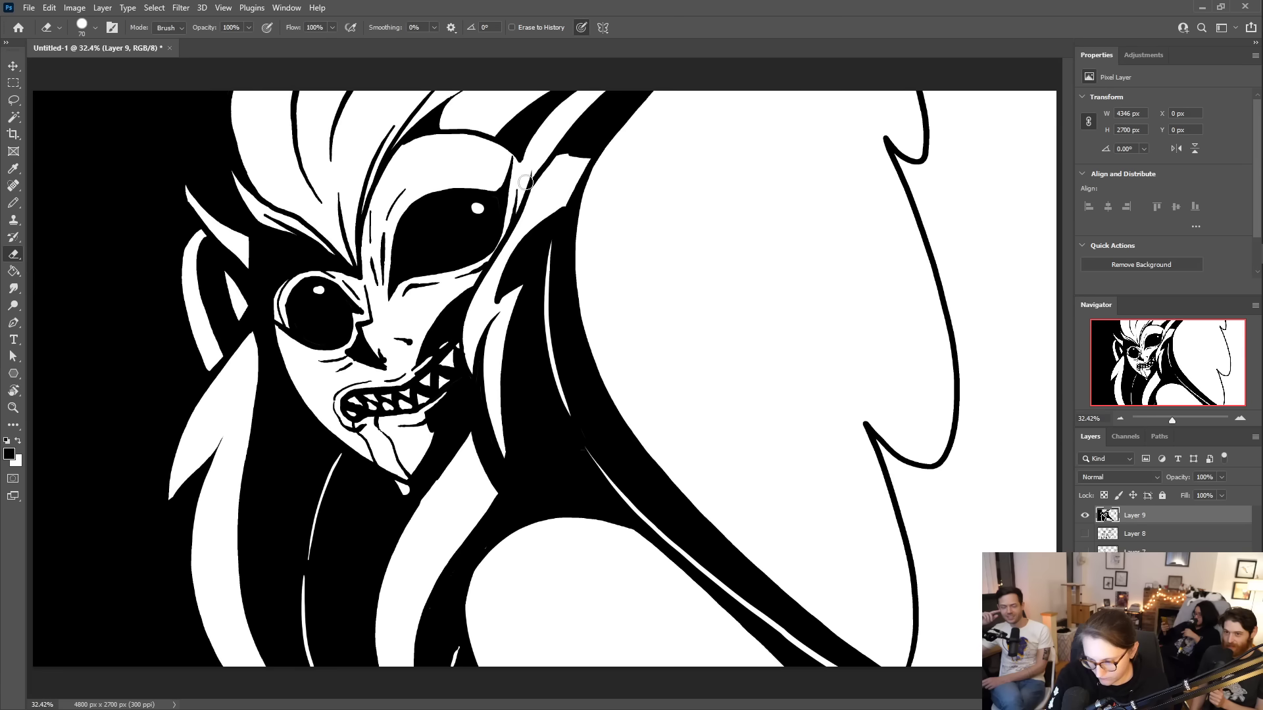
key(b)
drag(318, 290, 326, 291)
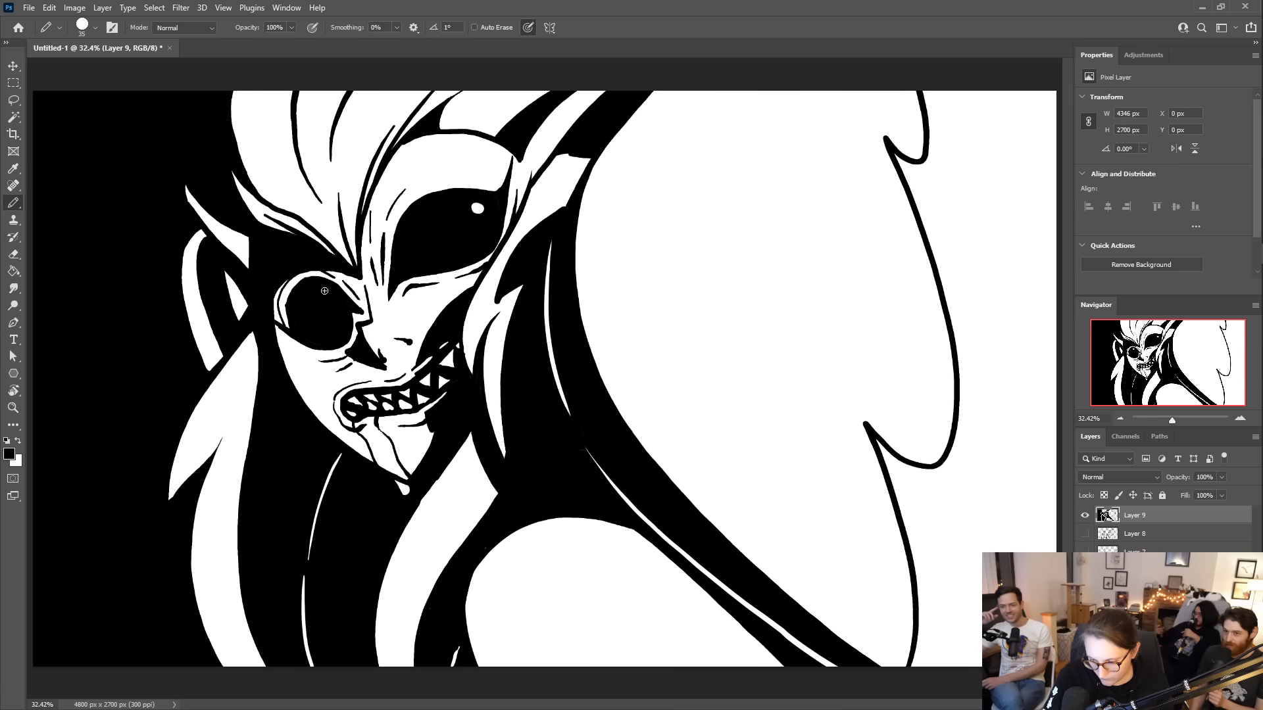
key(e)
click(331, 296)
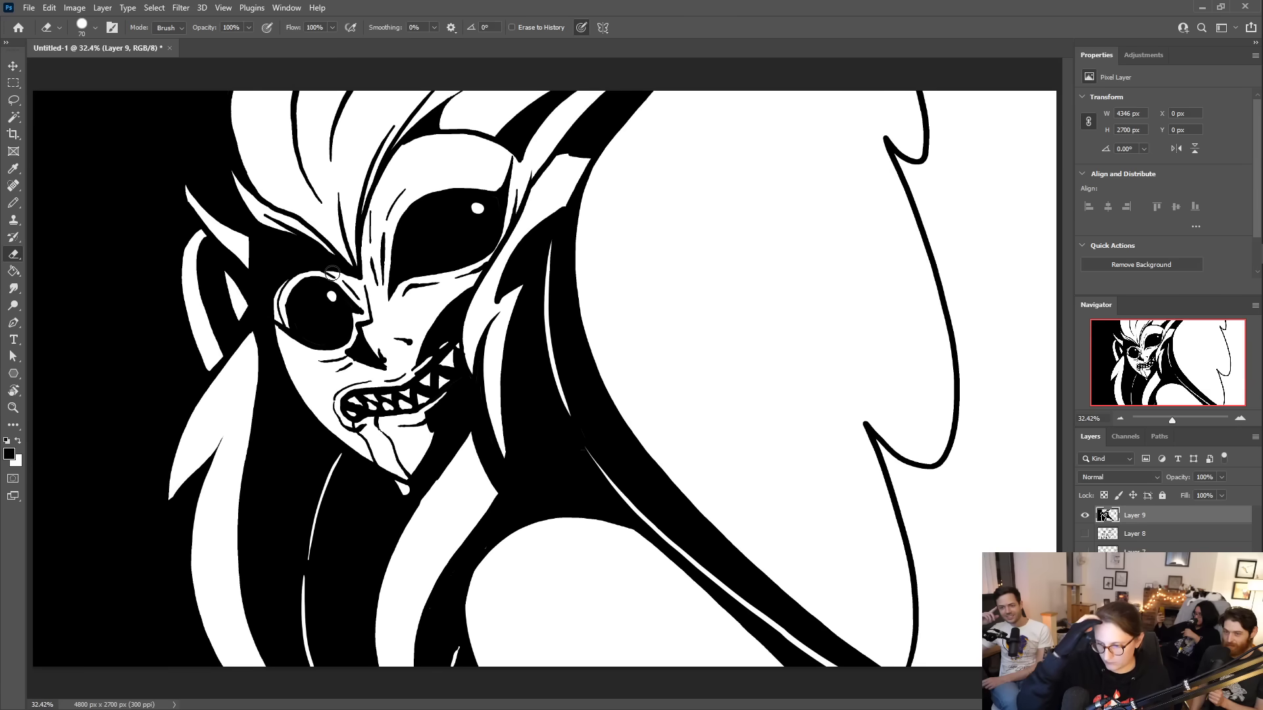
key(b)
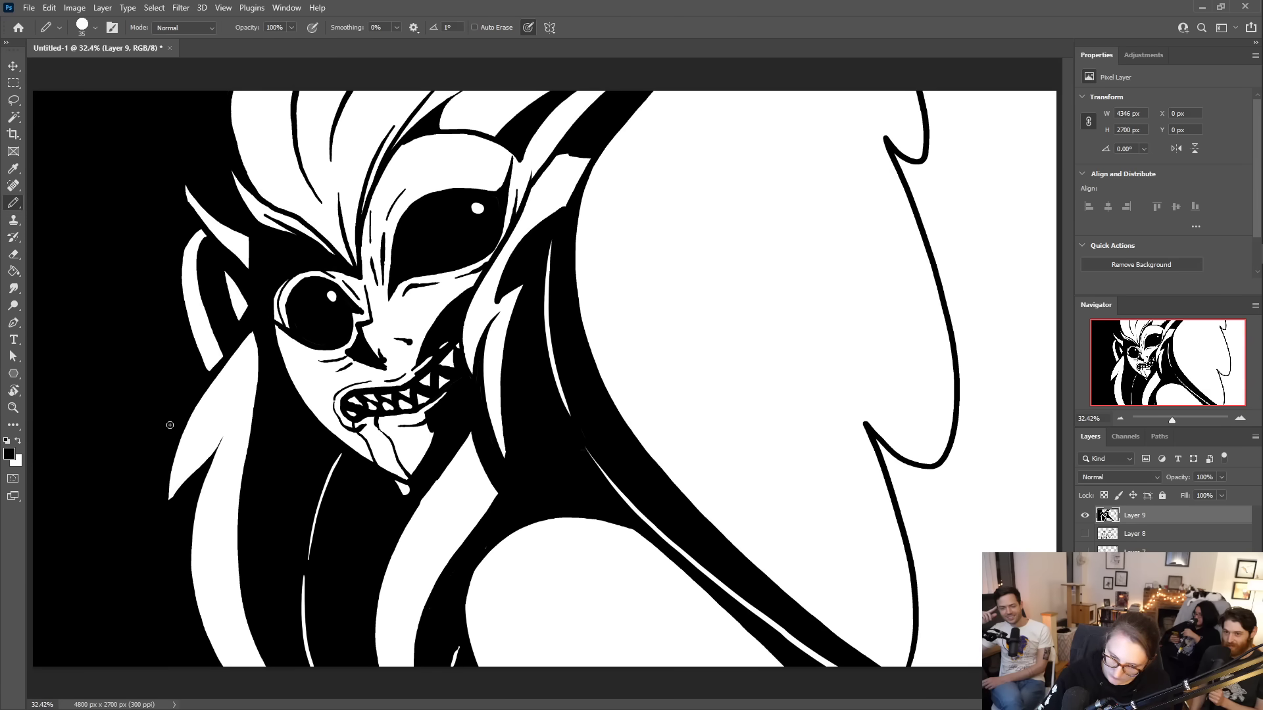
- Try carving the outer corners of the black background beside the smaller ear into white rounded curves with smooth edges
key(e)
mouse_move(125, 92)
mouse_down()
mouse_move(41, 169)
mouse_move(28, 244)
mouse_move(50, 142)
mouse_move(120, 86)
mouse_move(36, 183)
mouse_move(112, 84)
mouse_move(36, 165)
mouse_move(81, 93)
mouse_move(27, 117)
mouse_move(41, 91)
mouse_up()
key(b)
mouse_move(129, 97)
mouse_down()
mouse_move(64, 142)
mouse_move(35, 285)
mouse_up()
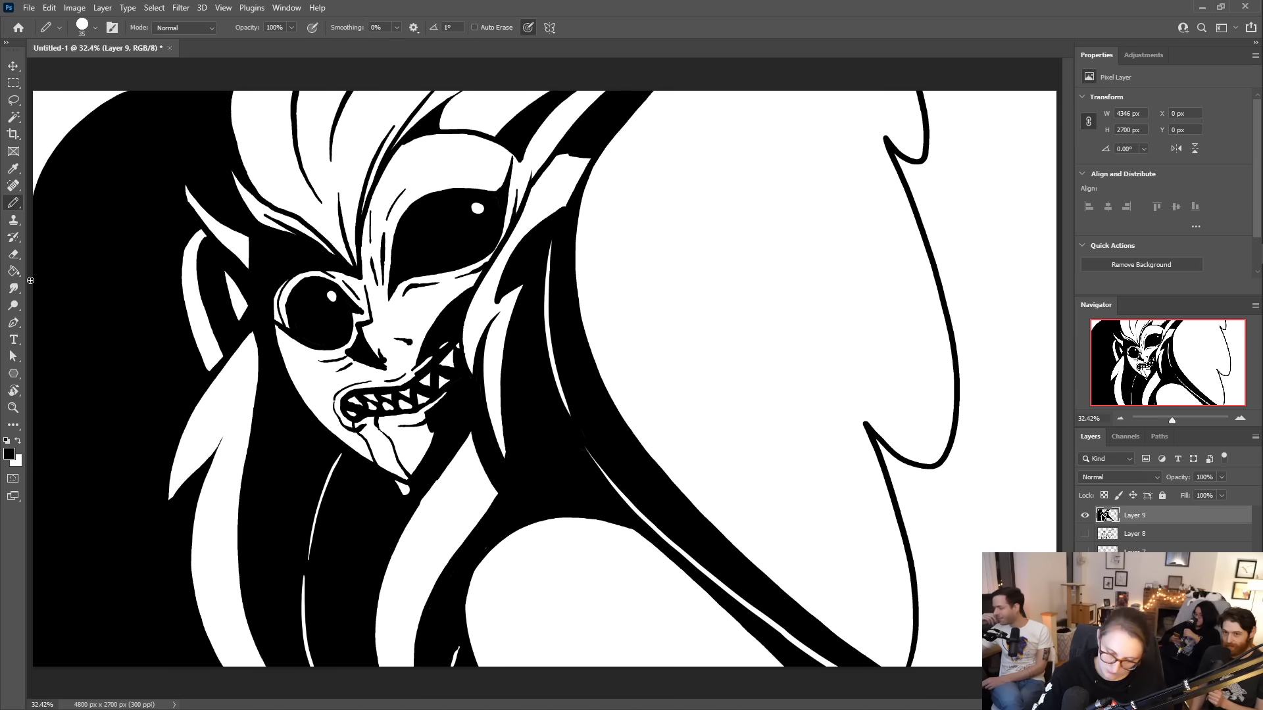
key(e)
drag(123, 667, 34, 591)
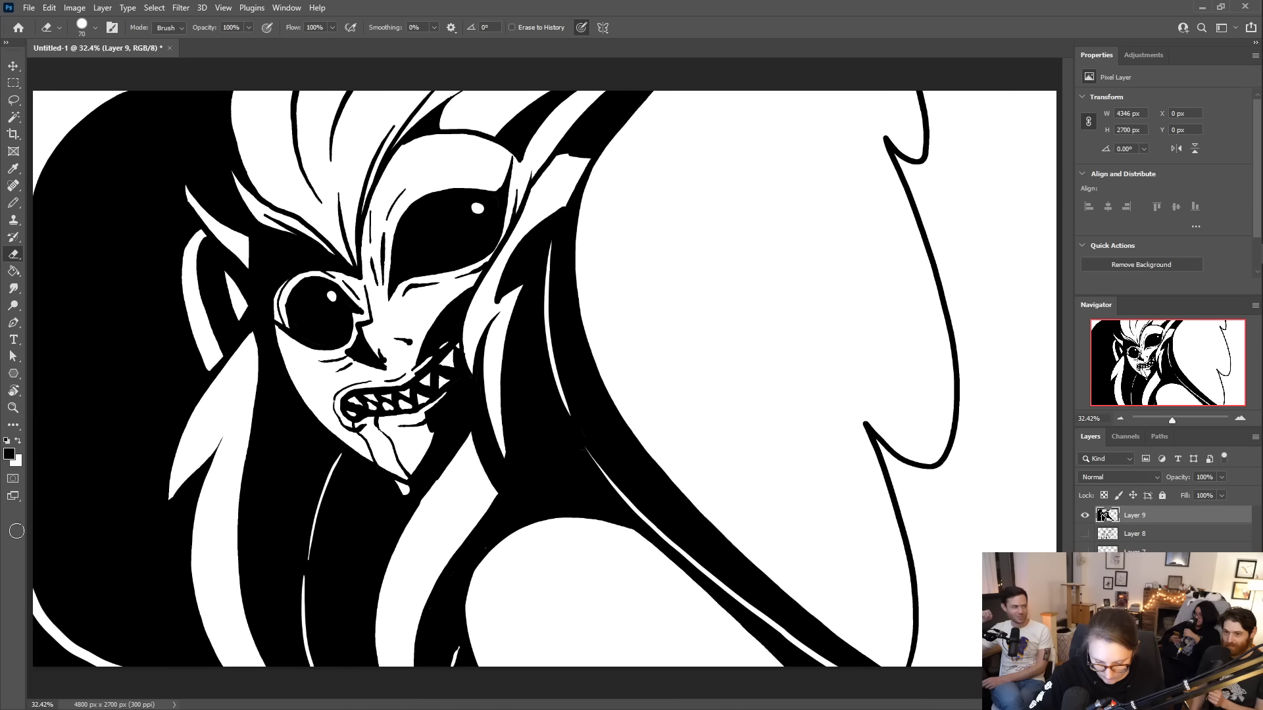
mouse_move(36, 540)
mouse_down()
mouse_move(46, 592)
mouse_move(142, 694)
mouse_move(50, 611)
mouse_move(38, 553)
mouse_move(129, 680)
mouse_move(36, 530)
mouse_move(91, 645)
mouse_move(149, 684)
mouse_move(33, 556)
mouse_move(95, 662)
mouse_move(66, 658)
mouse_move(72, 674)
mouse_move(41, 634)
mouse_move(42, 682)
mouse_up()
mouse_move(36, 589)
mouse_down()
mouse_move(34, 573)
mouse_move(96, 637)
mouse_up()
key(b)
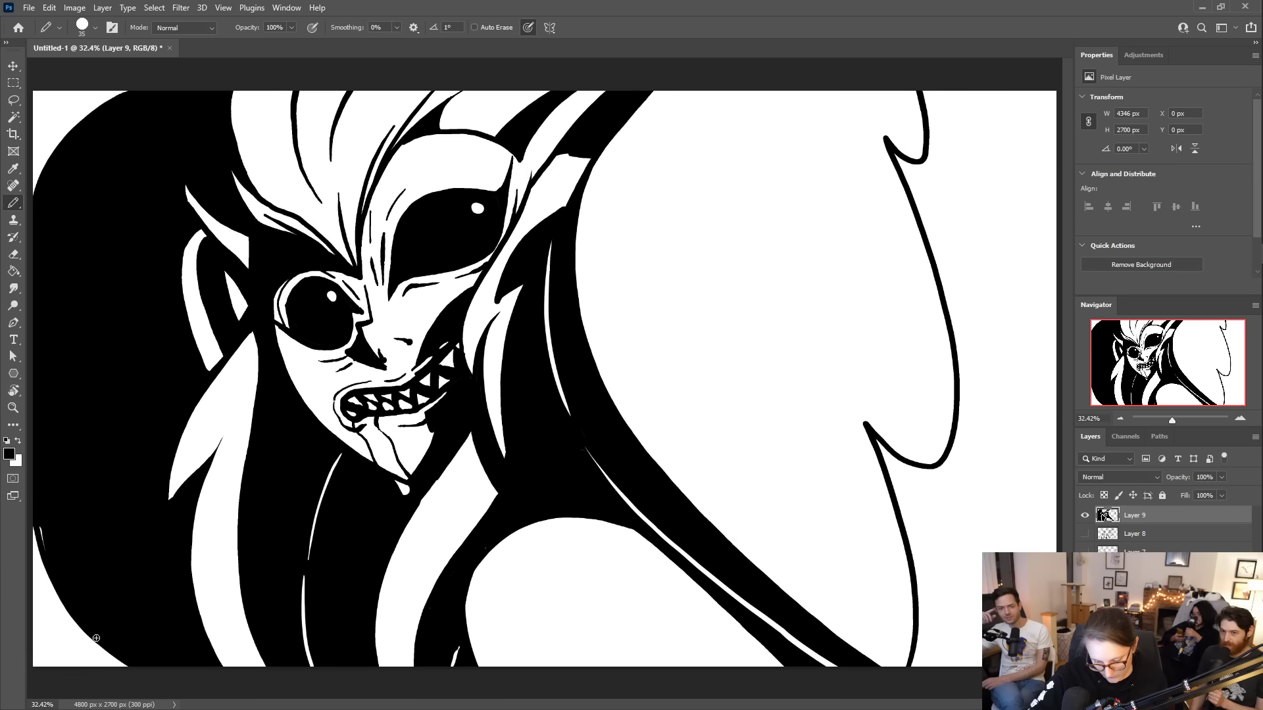
drag(39, 545, 56, 593)
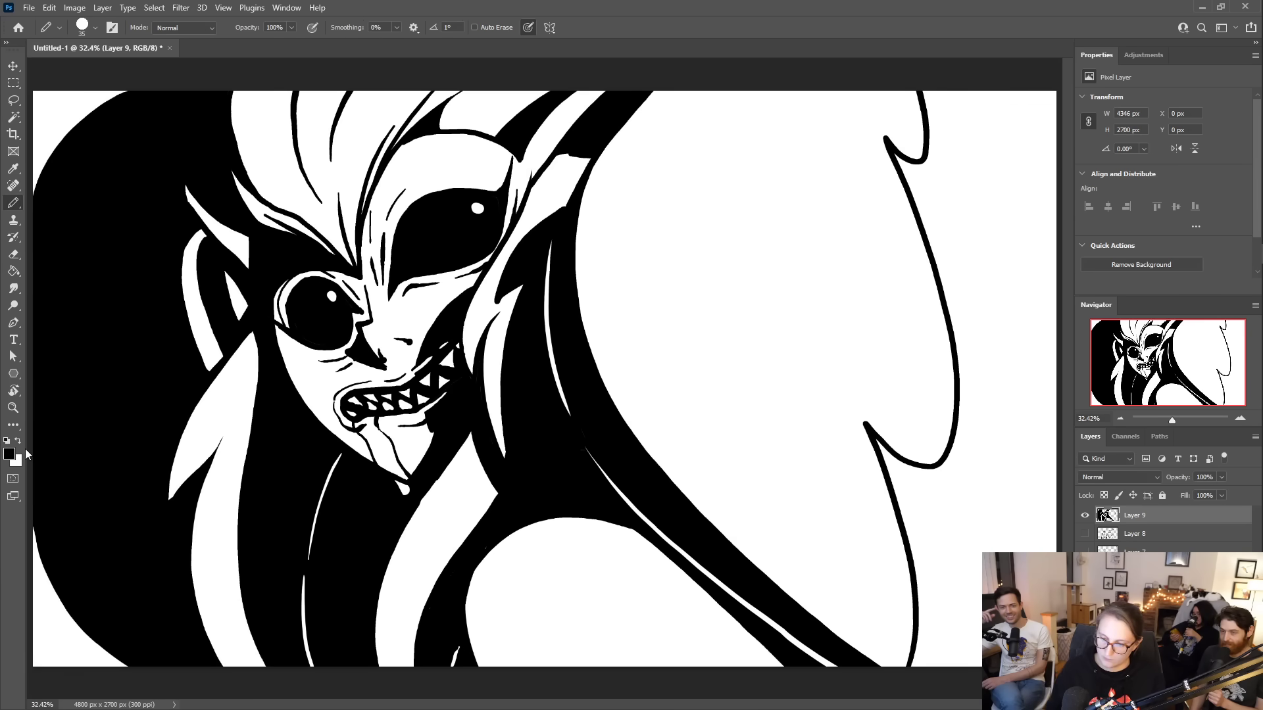
mouse_move(41, 173)
mouse_down()
mouse_move(115, 84)
mouse_move(54, 146)
mouse_move(38, 204)
mouse_move(79, 111)
mouse_move(108, 87)
mouse_move(33, 215)
mouse_up()
mouse_move(133, 83)
mouse_down()
mouse_move(66, 134)
mouse_move(112, 100)
mouse_move(81, 118)
mouse_move(104, 91)
mouse_move(29, 231)
mouse_up()
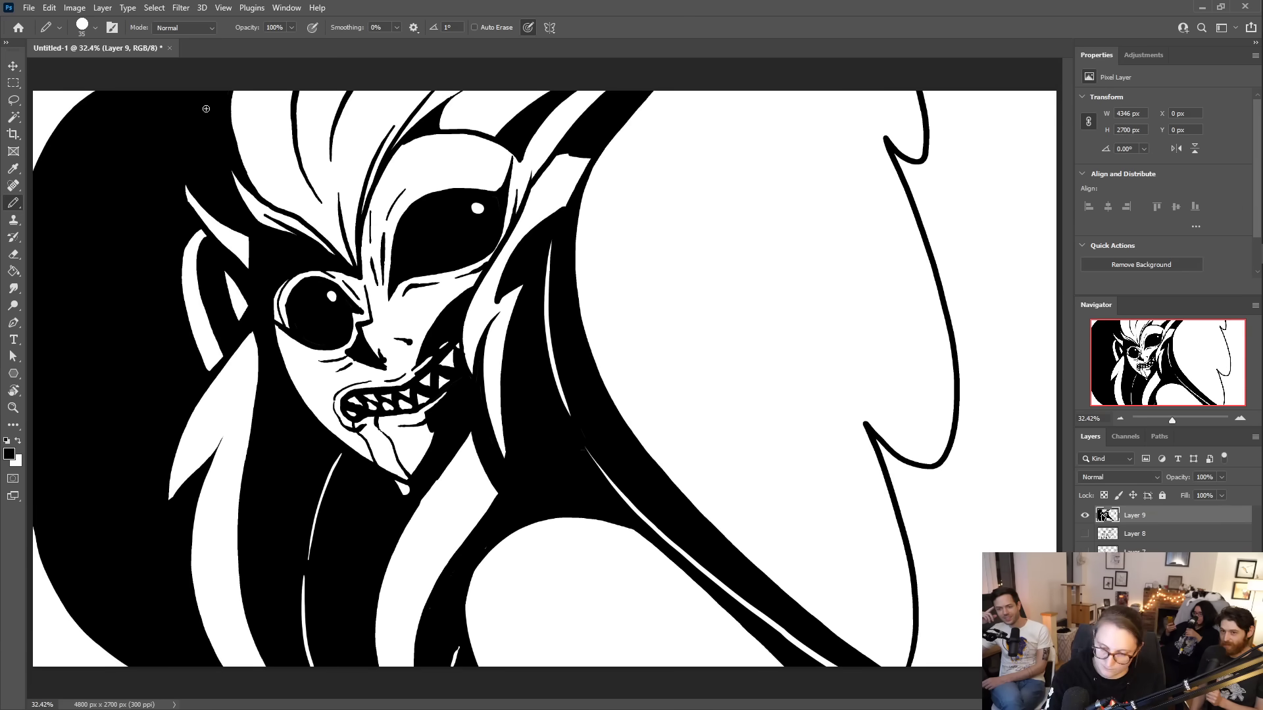
- Fill both white carved corners of the background back in with black
key(e)
key(g)
click(47, 118)
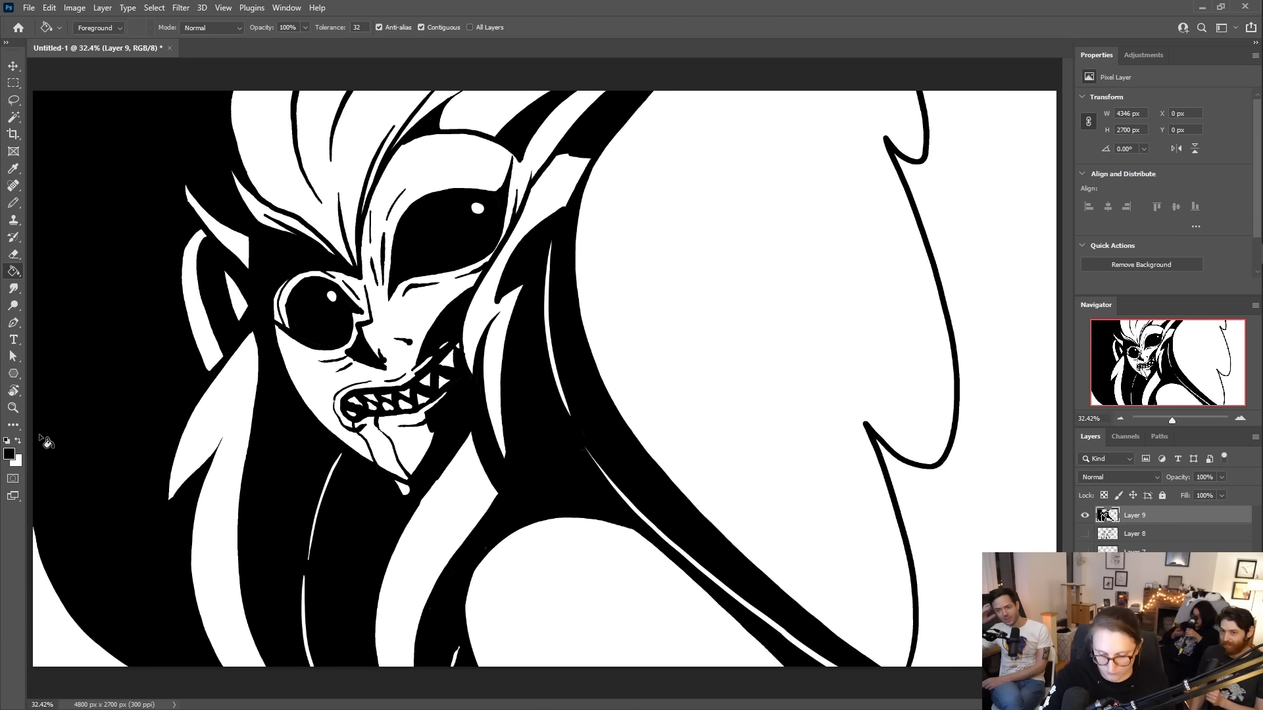
click(54, 645)
key(b)
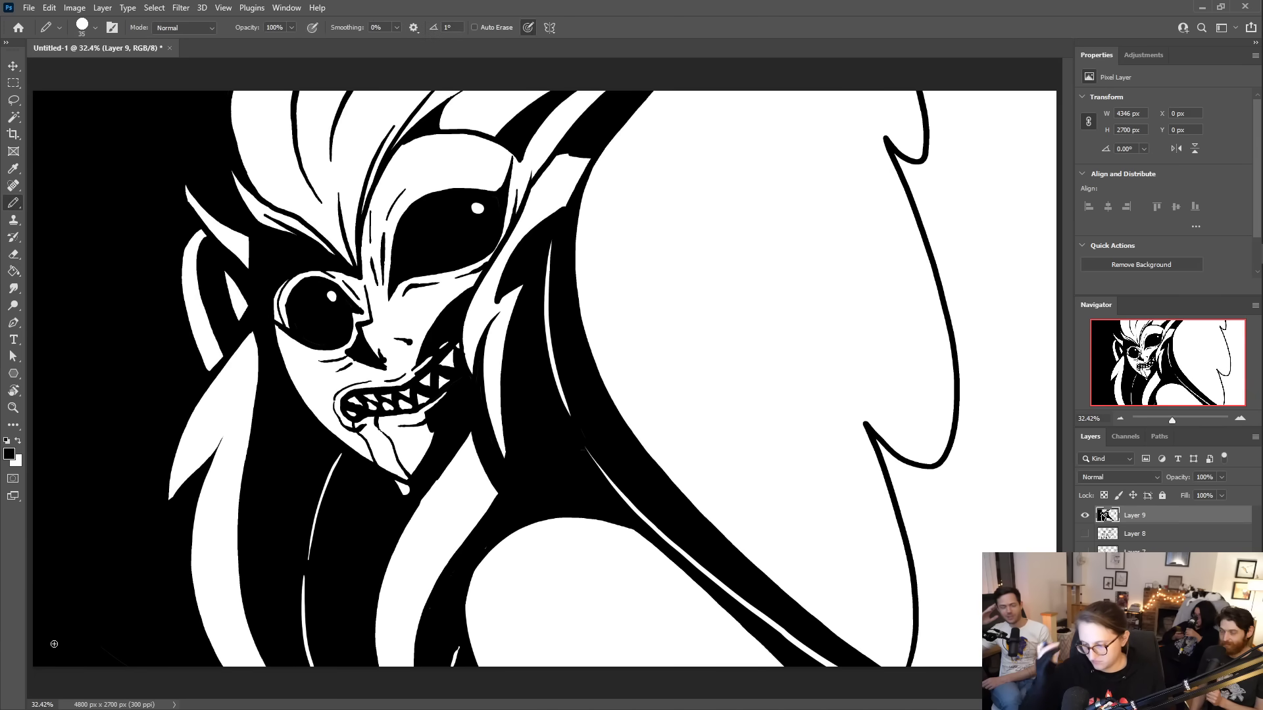
- Clean up the outline of the pointed chin by erasing stray black at its tip
key(e)
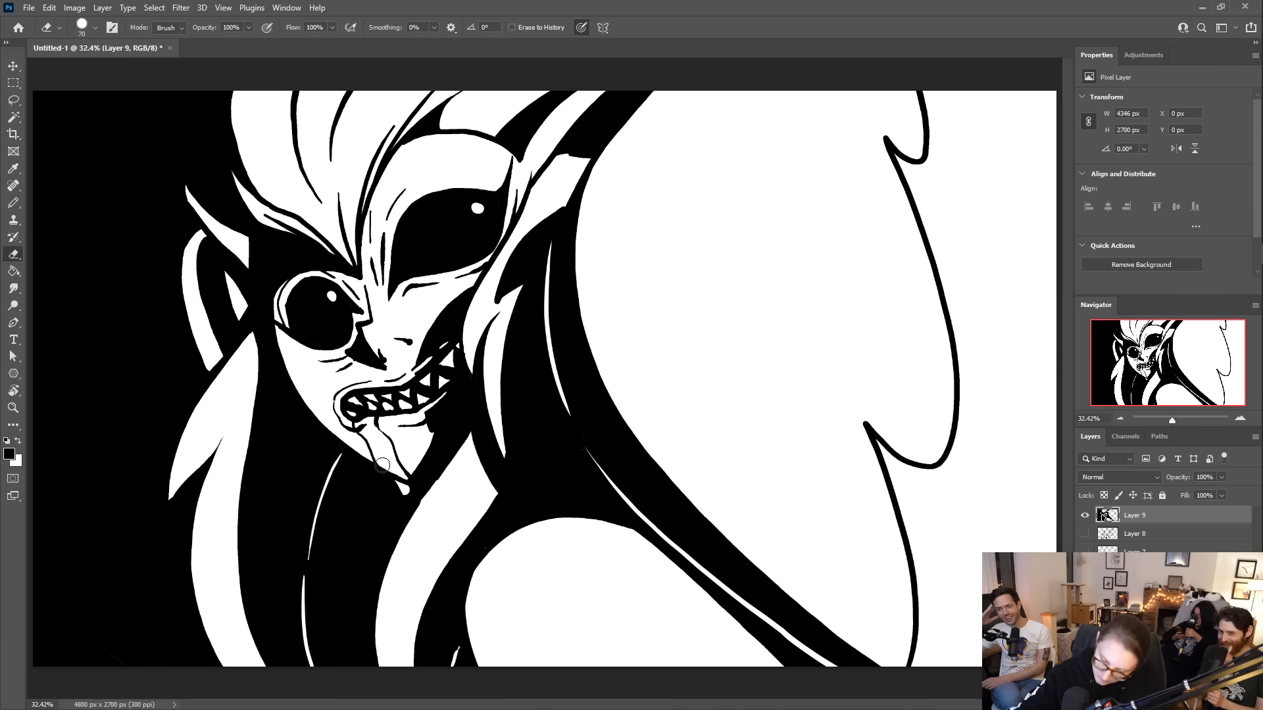
drag(383, 467, 404, 489)
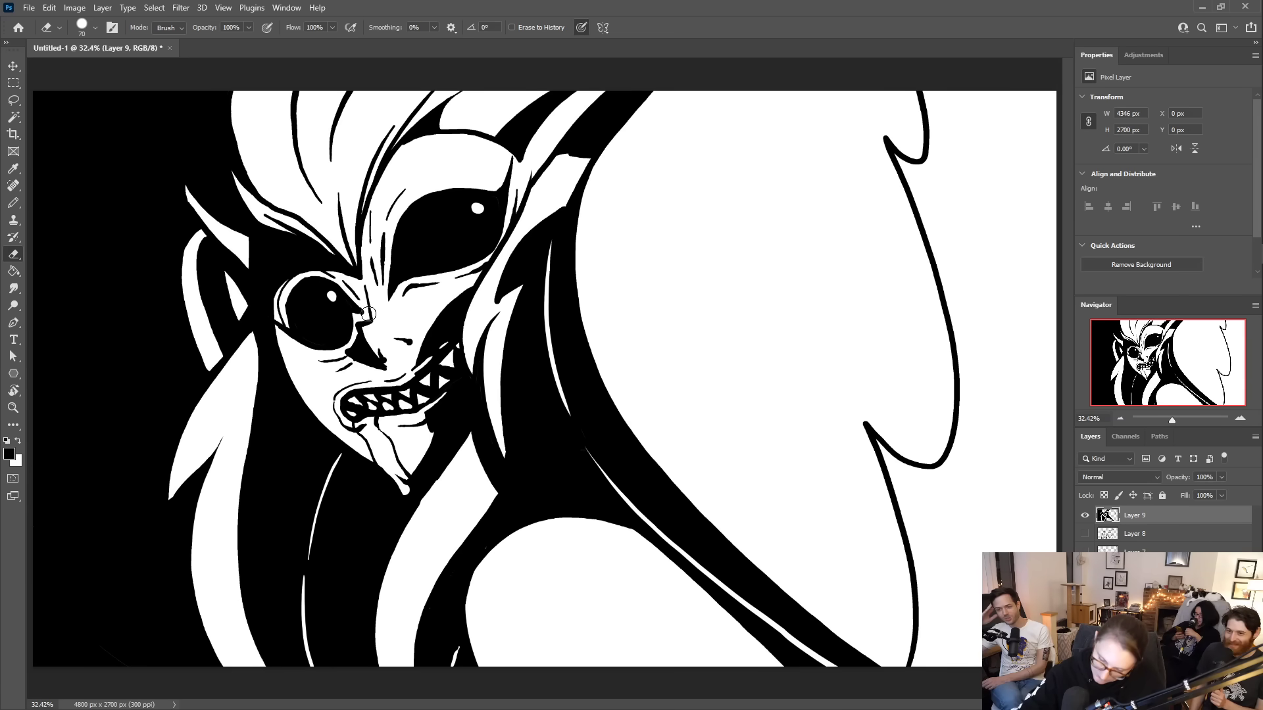
key(b)
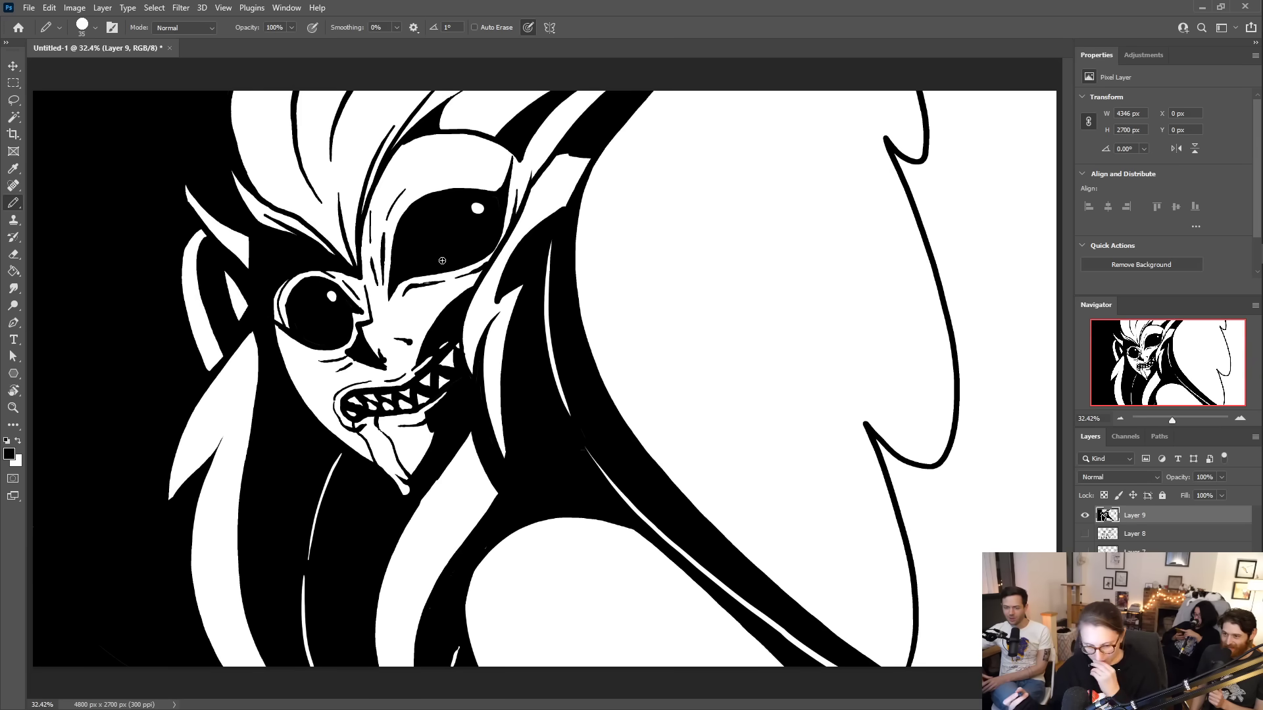
- Refine the black edges of the long lock below the smaller ear and of the larger ear's lower side
drag(250, 329, 257, 393)
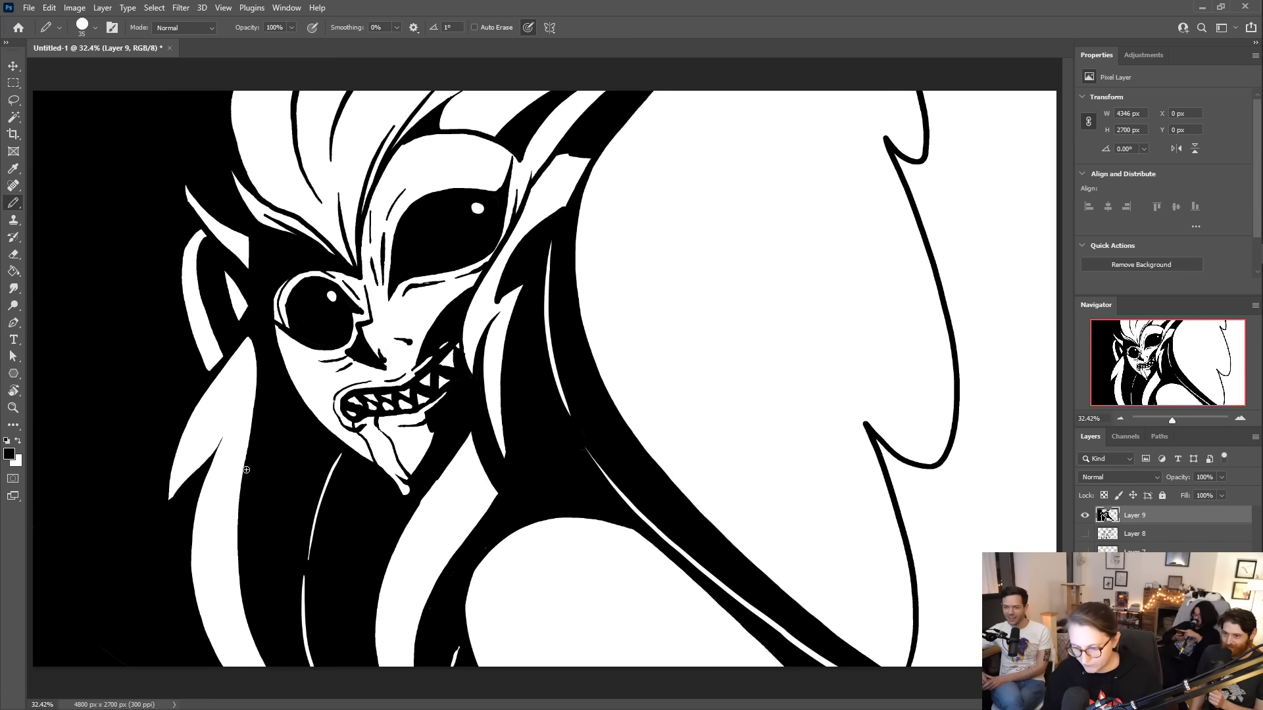
key(e)
drag(490, 308, 501, 297)
key(b)
drag(586, 150, 526, 239)
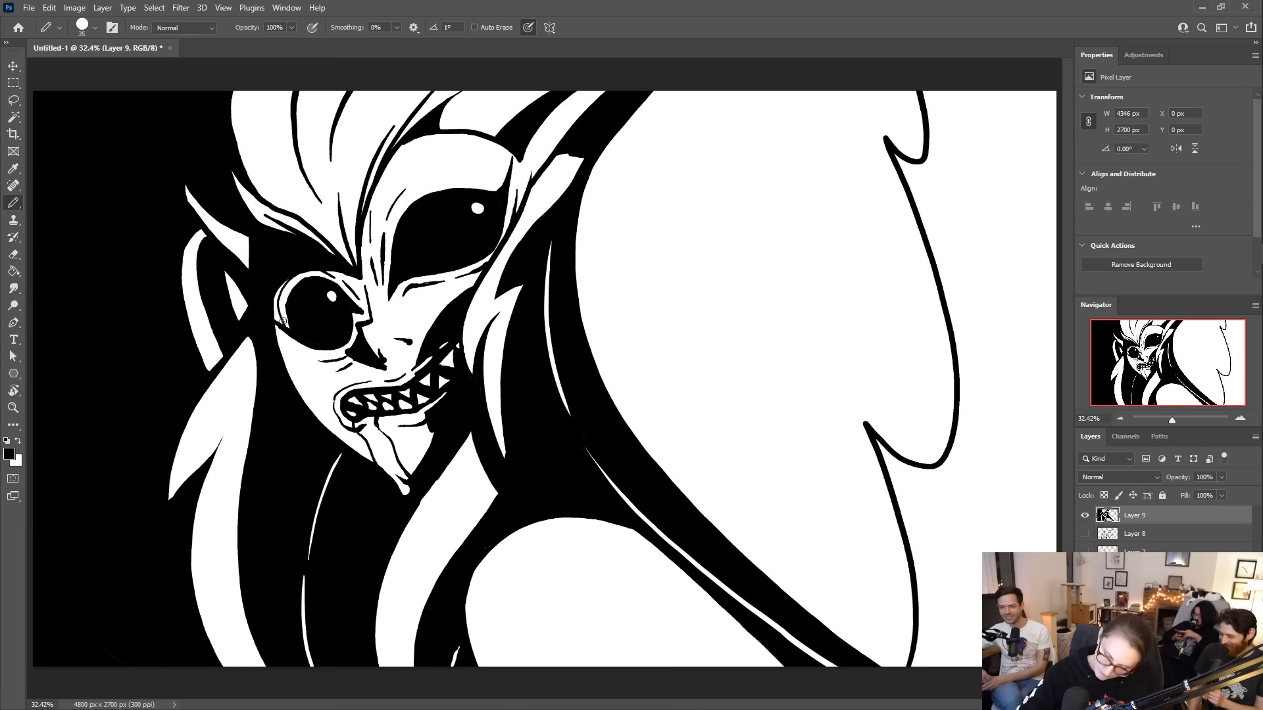
- Draw a black contour inside the face's edge from the smaller eye to the chin, leaving a thin white rim
mouse_move(281, 279)
mouse_down()
mouse_move(279, 322)
mouse_move(281, 293)
mouse_move(307, 393)
mouse_move(342, 435)
mouse_move(404, 471)
mouse_up()
key(ctrl+z)
mouse_move(293, 273)
mouse_down()
mouse_move(298, 343)
mouse_move(284, 335)
mouse_move(332, 418)
mouse_up()
mouse_move(290, 350)
mouse_down()
mouse_move(345, 433)
mouse_move(388, 462)
mouse_up()
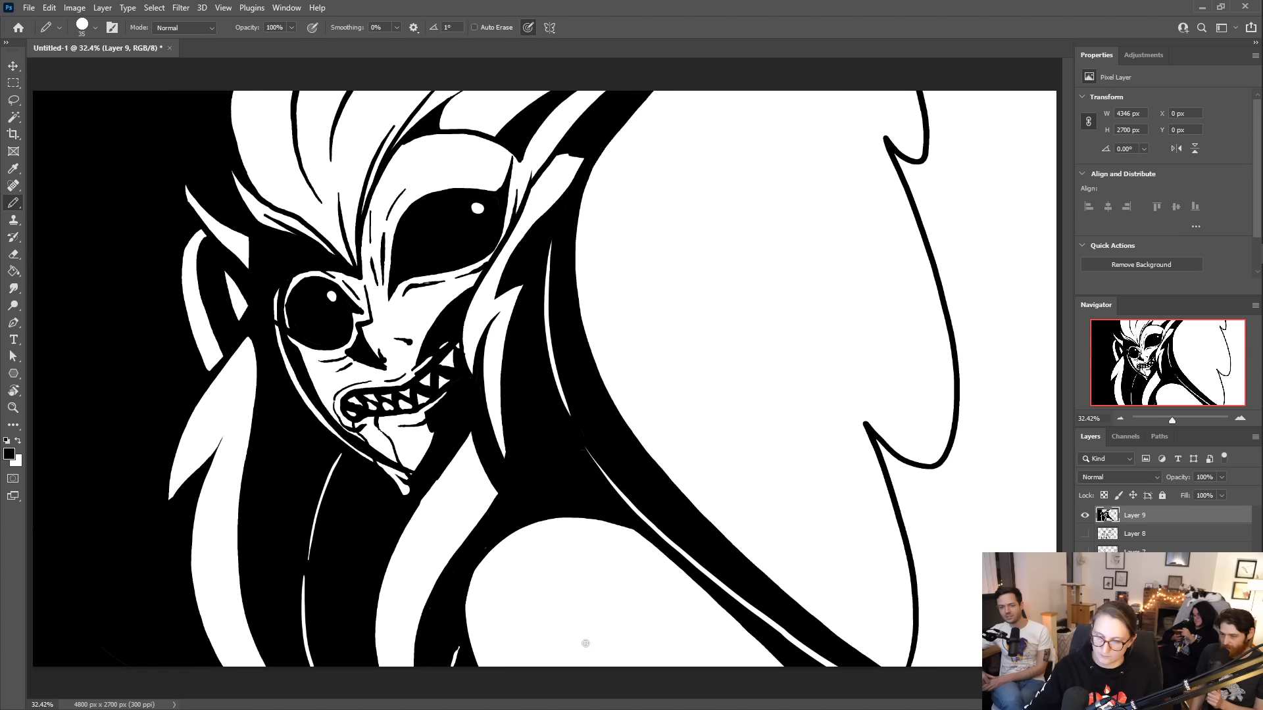
- Rework the black jaw contour below the smaller eye and clean up the thin white rim beside it
drag(280, 296, 319, 416)
key(ctrl+z)
mouse_move(279, 303)
mouse_down()
mouse_move(305, 394)
mouse_move(359, 445)
mouse_up()
drag(304, 394, 363, 450)
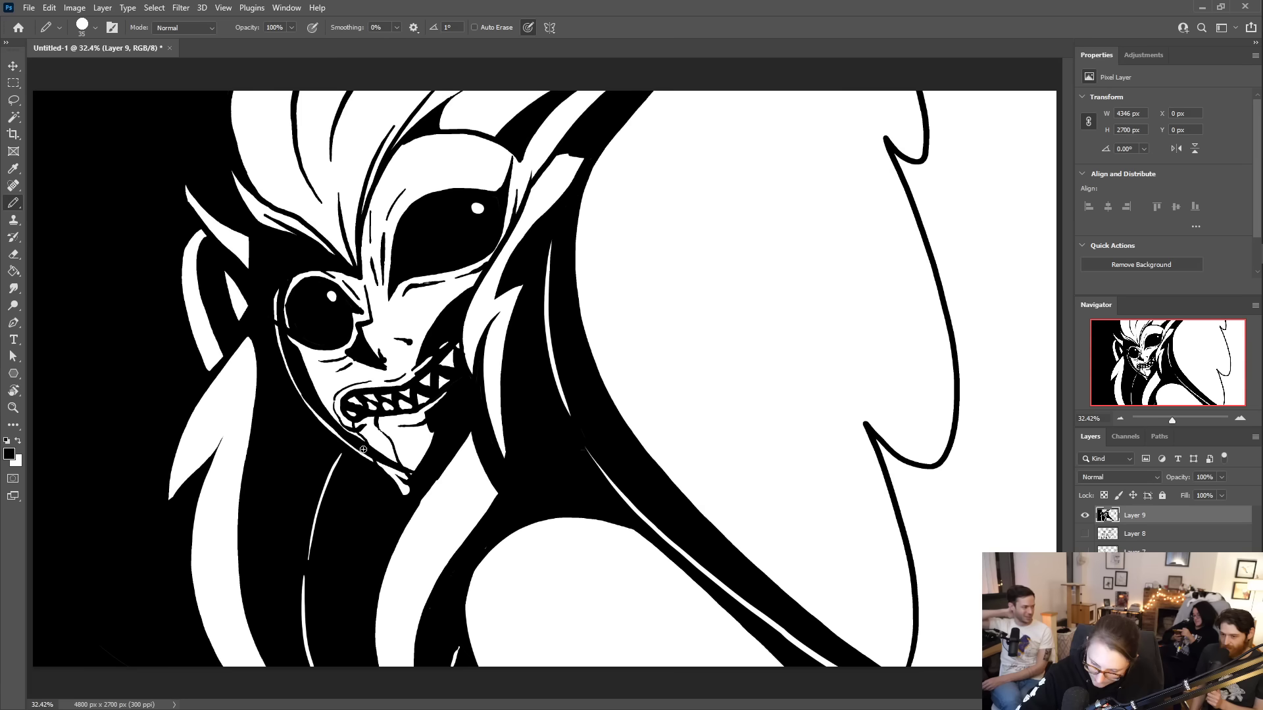
drag(315, 411, 375, 459)
key(e)
key(e)
drag(276, 328, 319, 421)
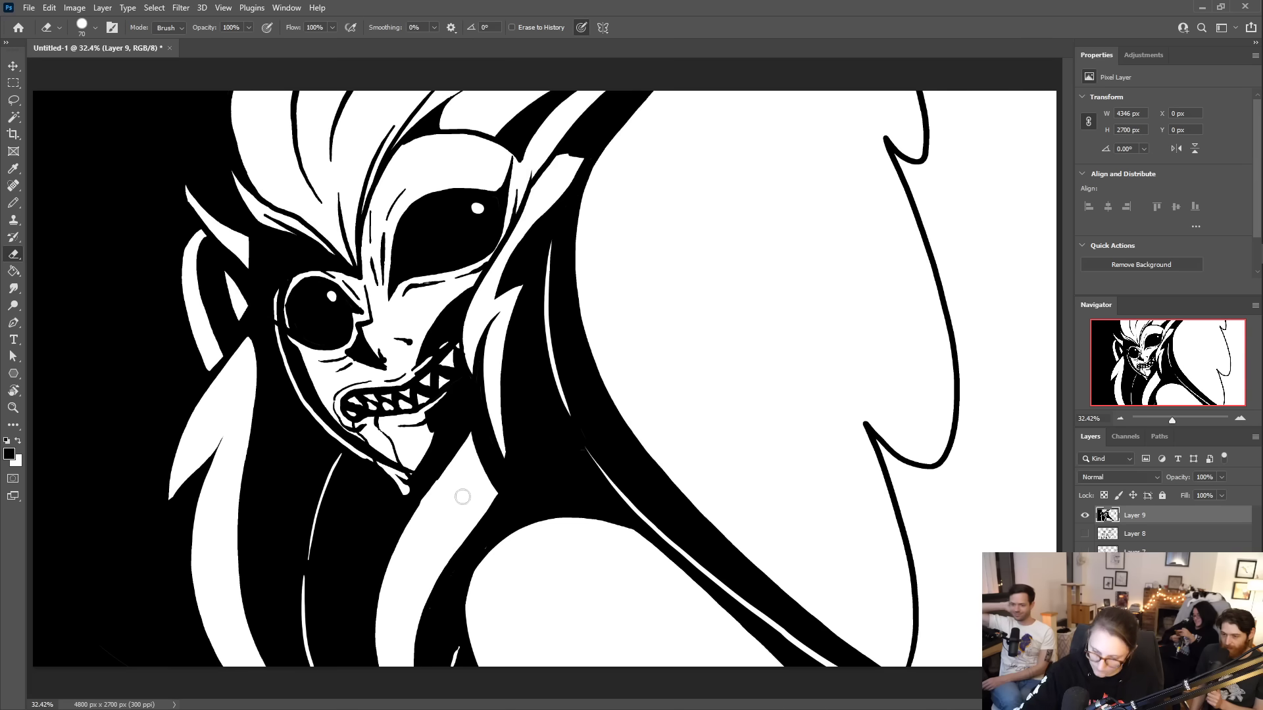
- Add short wrinkle lines around the larger eye and brow, plus fine hatching beneath the eye's inner corner
key(b)
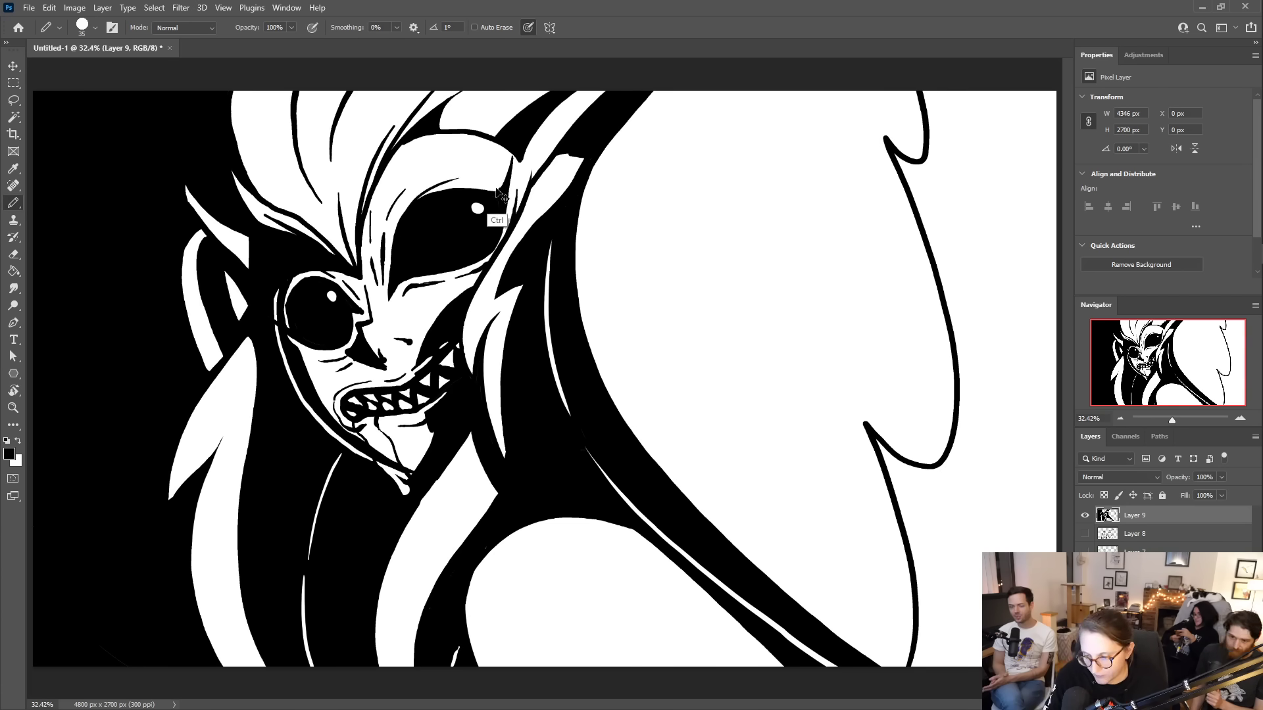
drag(504, 188, 467, 176)
key(ctrl+z)
drag(384, 263, 380, 218)
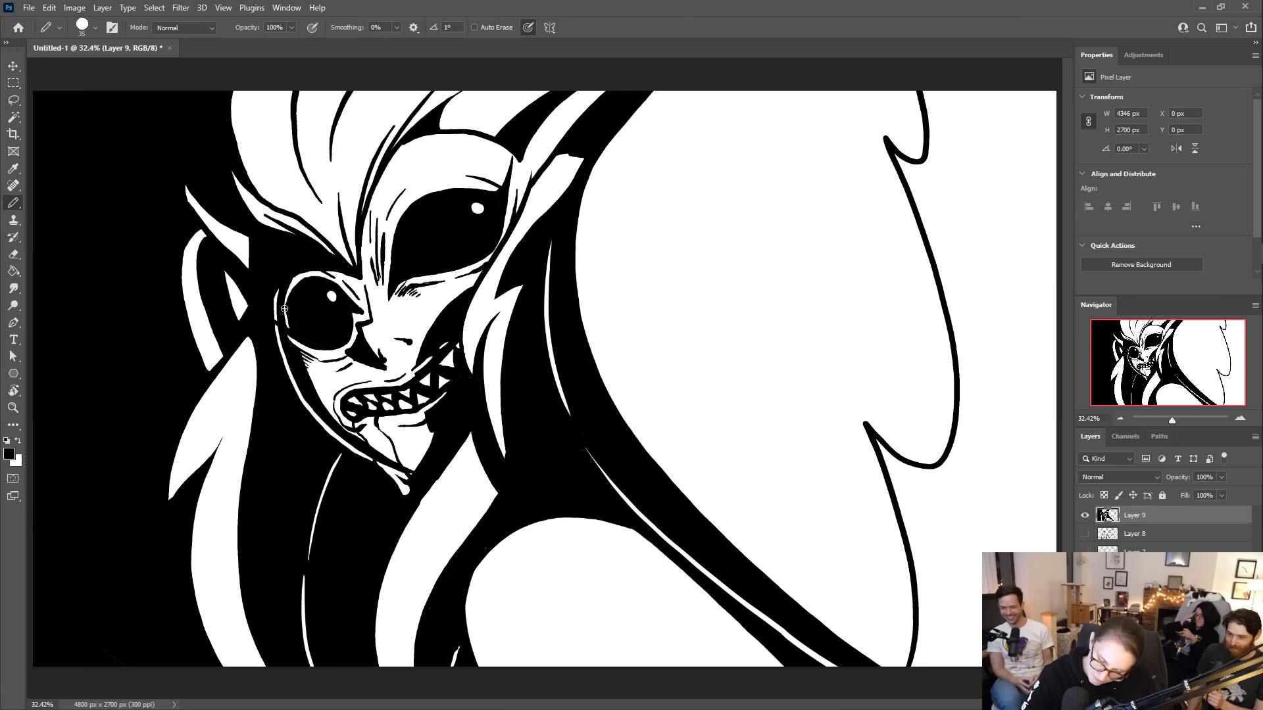
key(e)
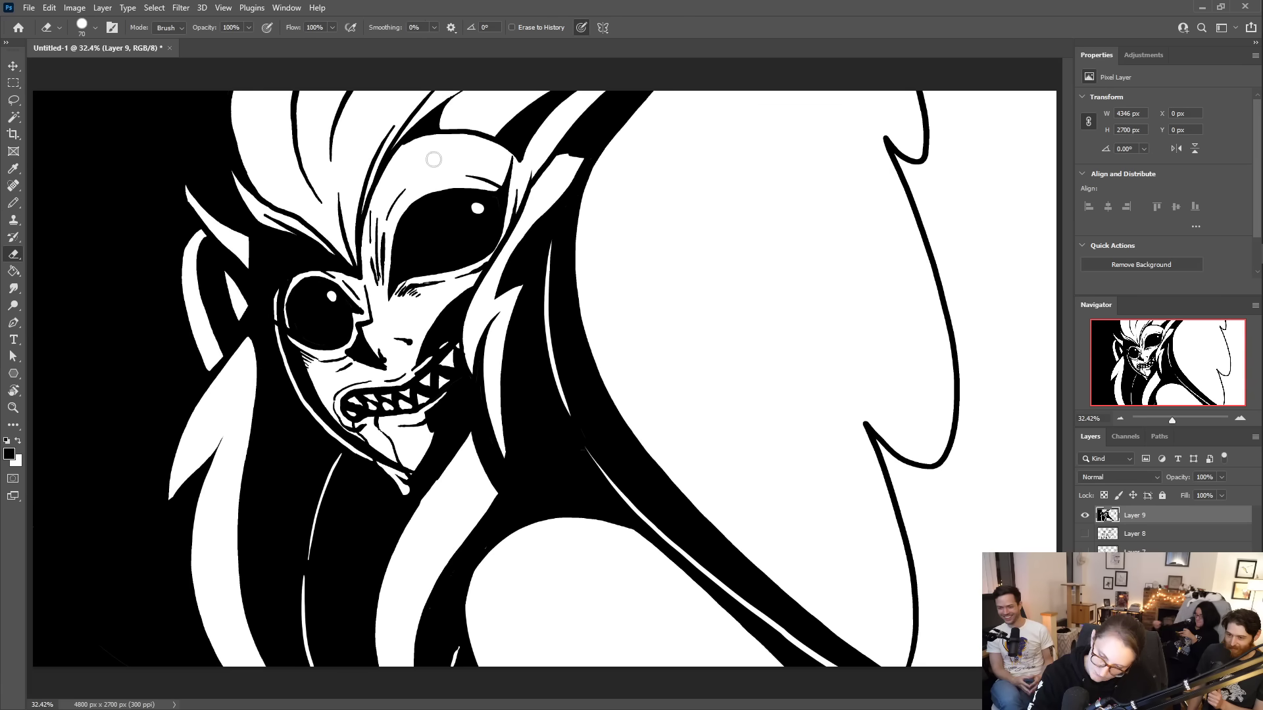
- Add short black hatch strokes at the base of the white spike above the smaller ear
key(b)
drag(237, 247, 249, 261)
drag(245, 241, 250, 256)
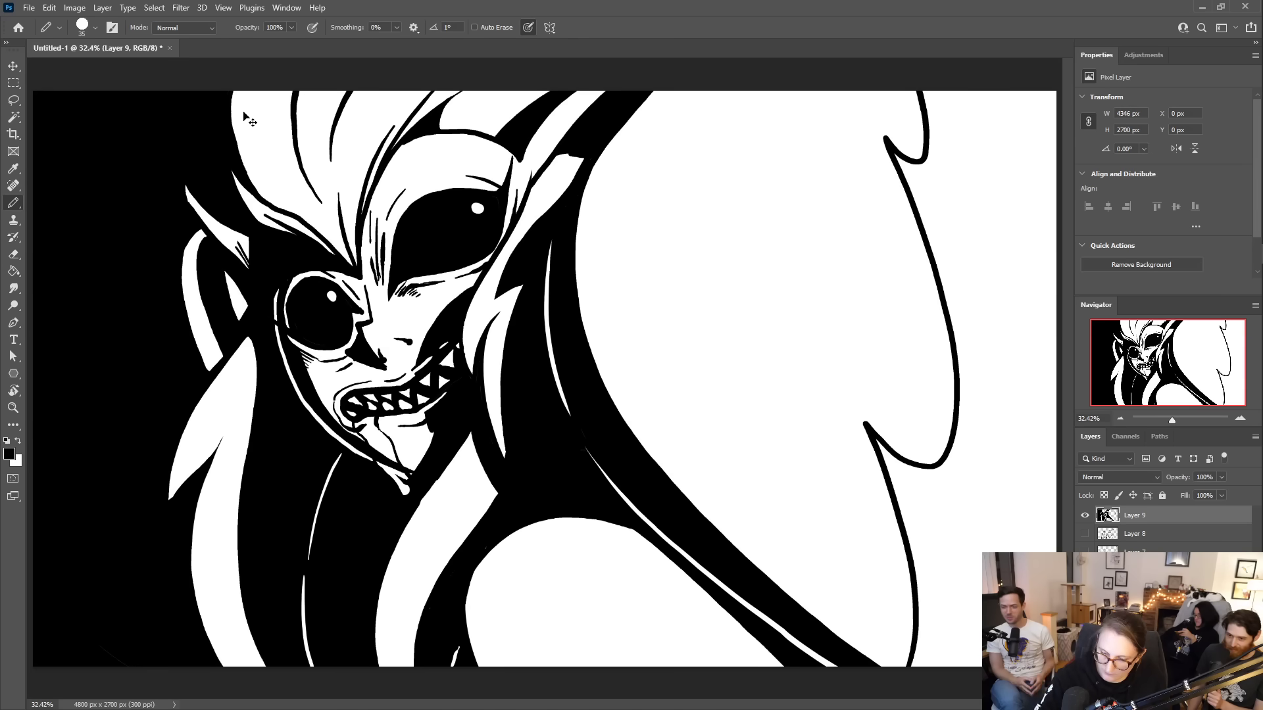
- Add fine black hatching at the smaller eye's inner corner, the nose bridge, the nose and the shadowed cheek
drag(352, 290, 365, 304)
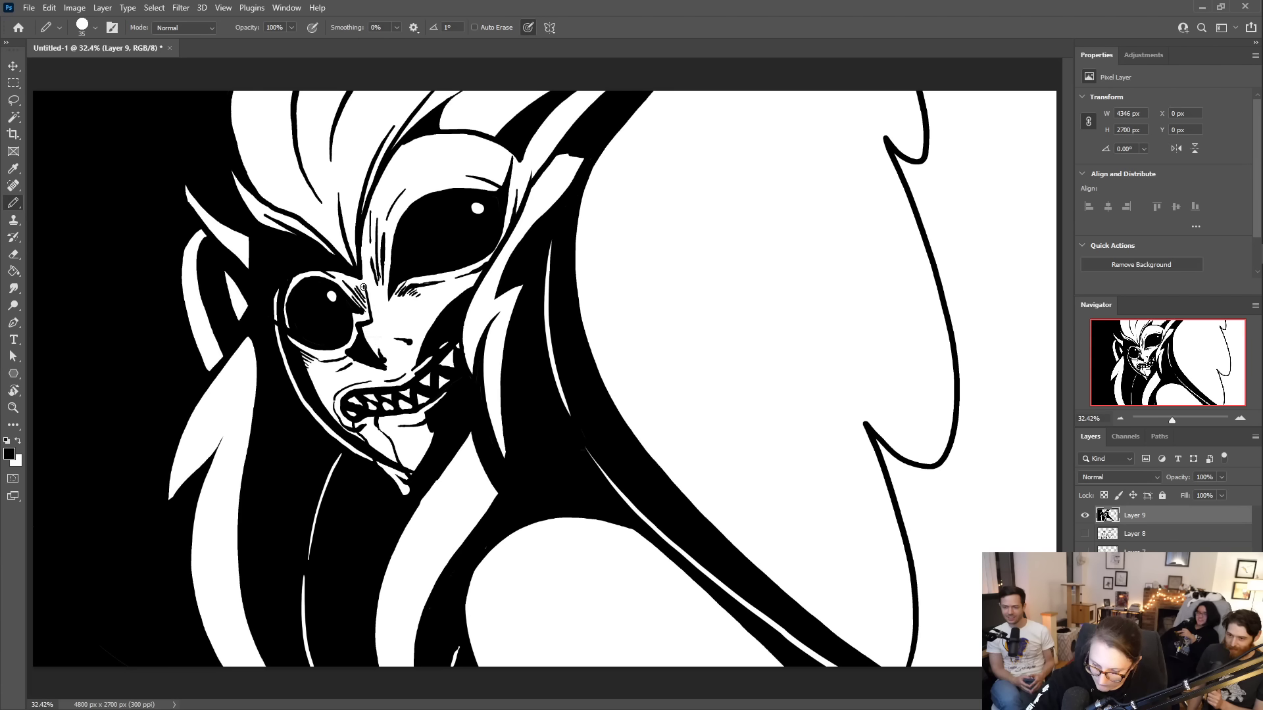
drag(358, 283, 367, 295)
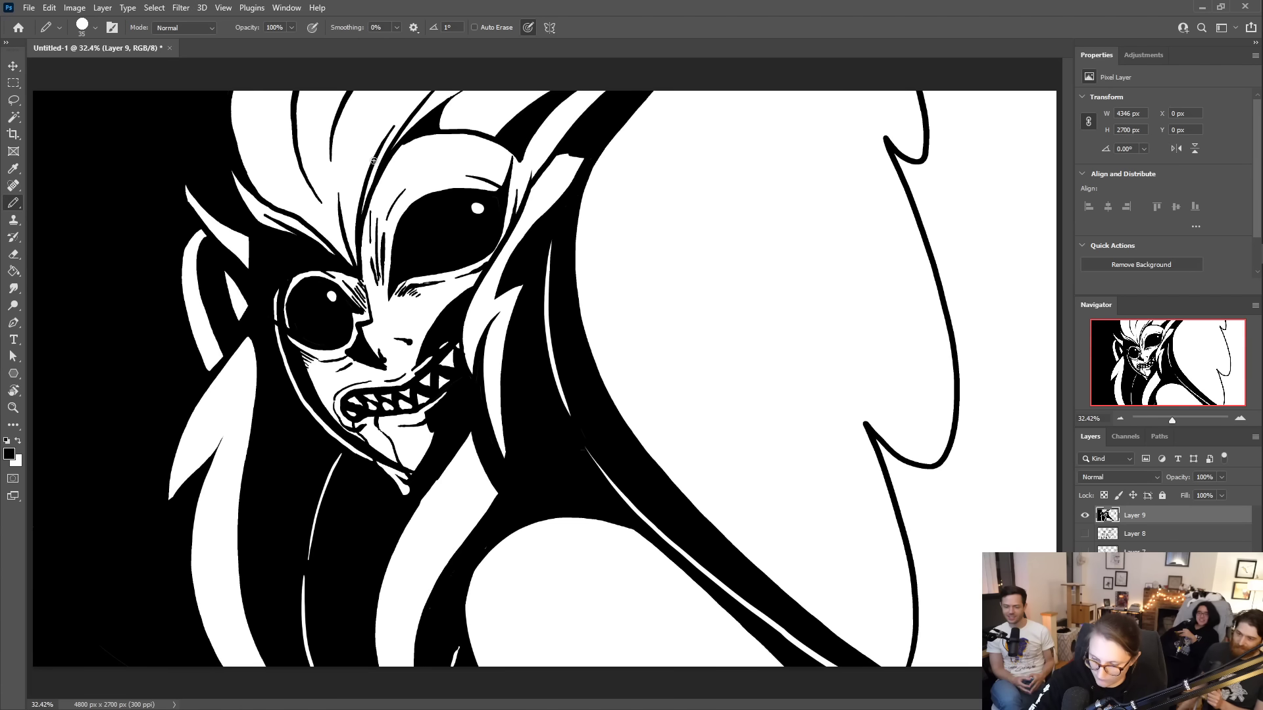
drag(385, 271, 386, 302)
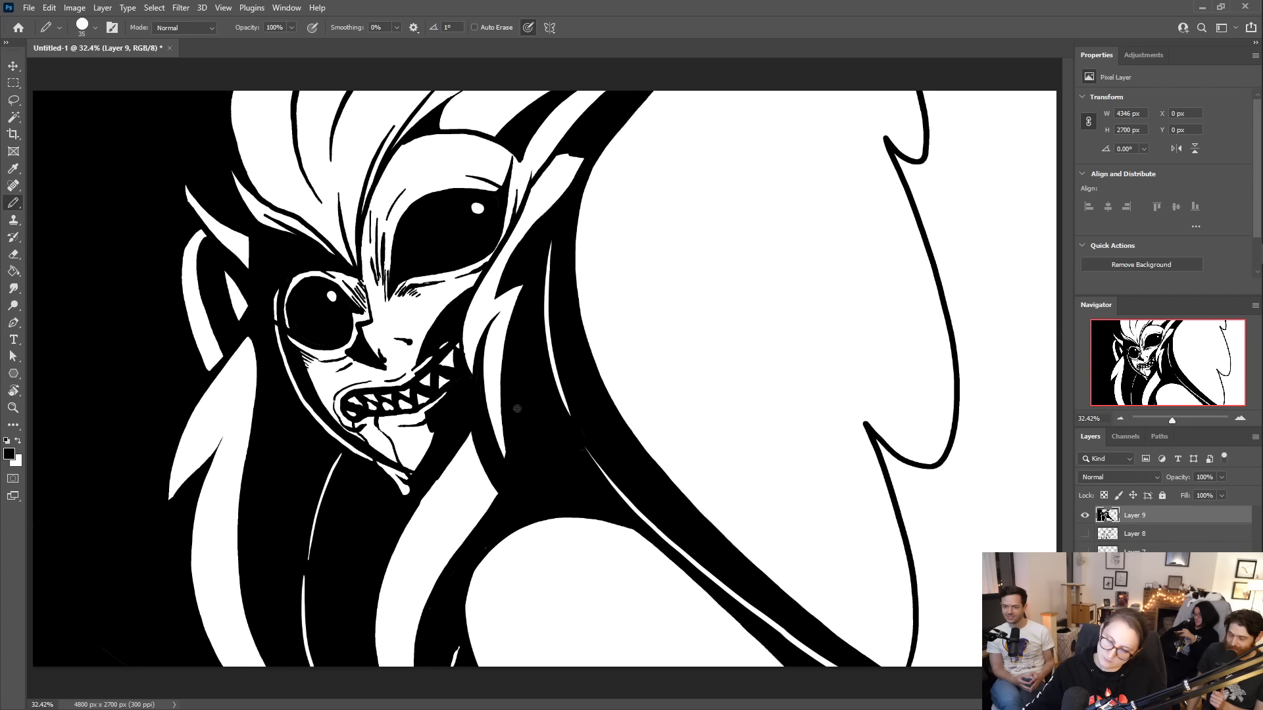
mouse_move(415, 323)
mouse_down()
mouse_move(404, 273)
mouse_move(435, 325)
mouse_up()
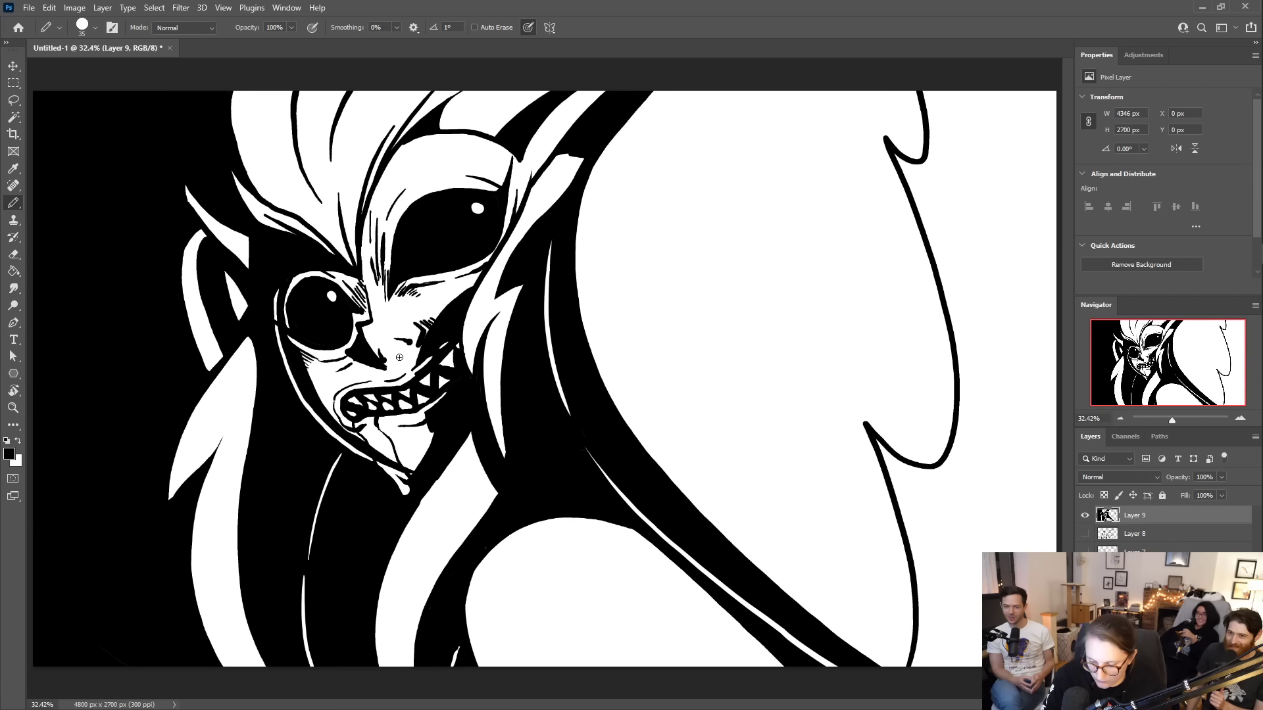
drag(361, 329, 399, 329)
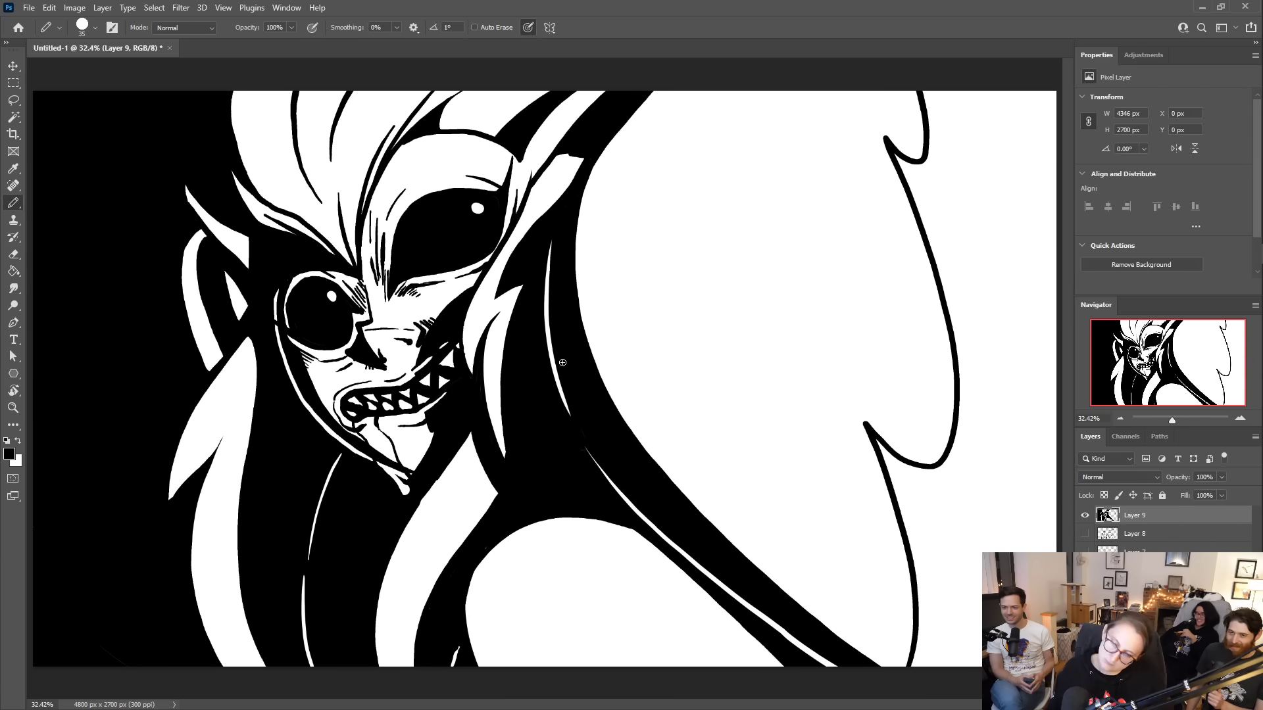
- Hide Layer 9 with the finished creature drawing and add a new empty layer above it
click(1085, 515)
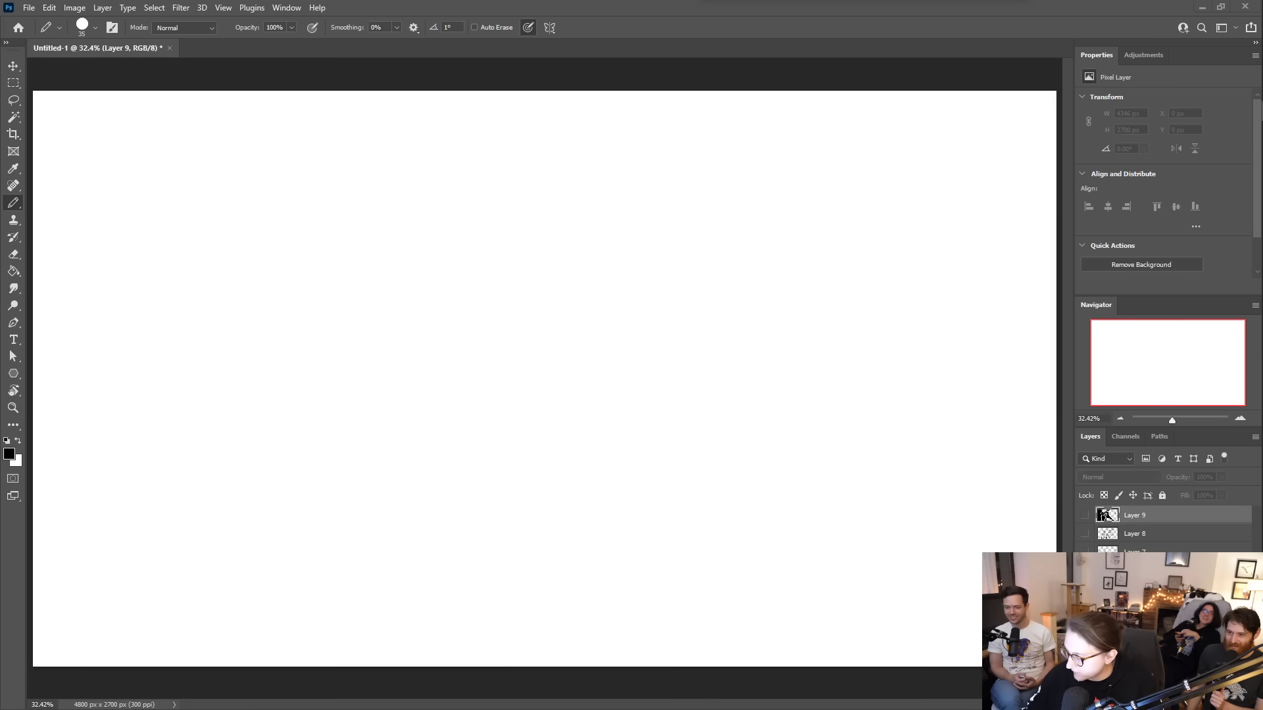
key(ctrl+shift+alt+n)
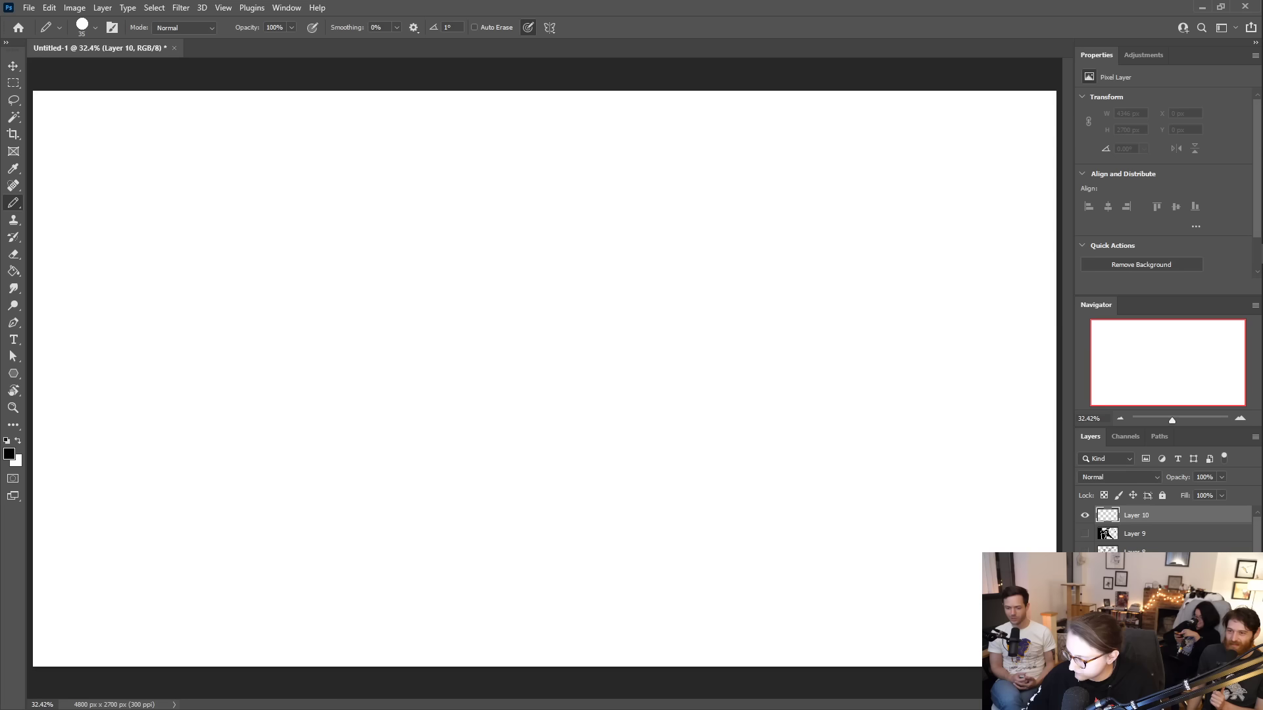
- Show the creature drawing on Layer 9 for reference and hide it again
click(1085, 533)
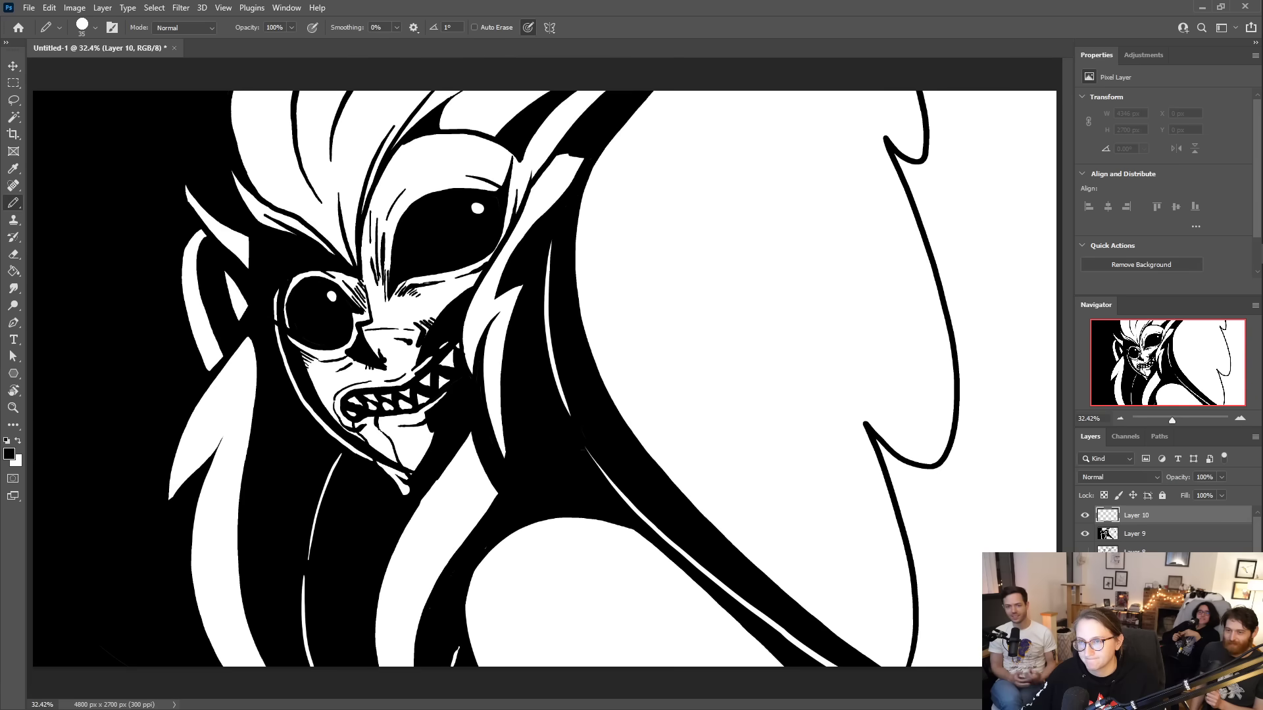
click(1086, 534)
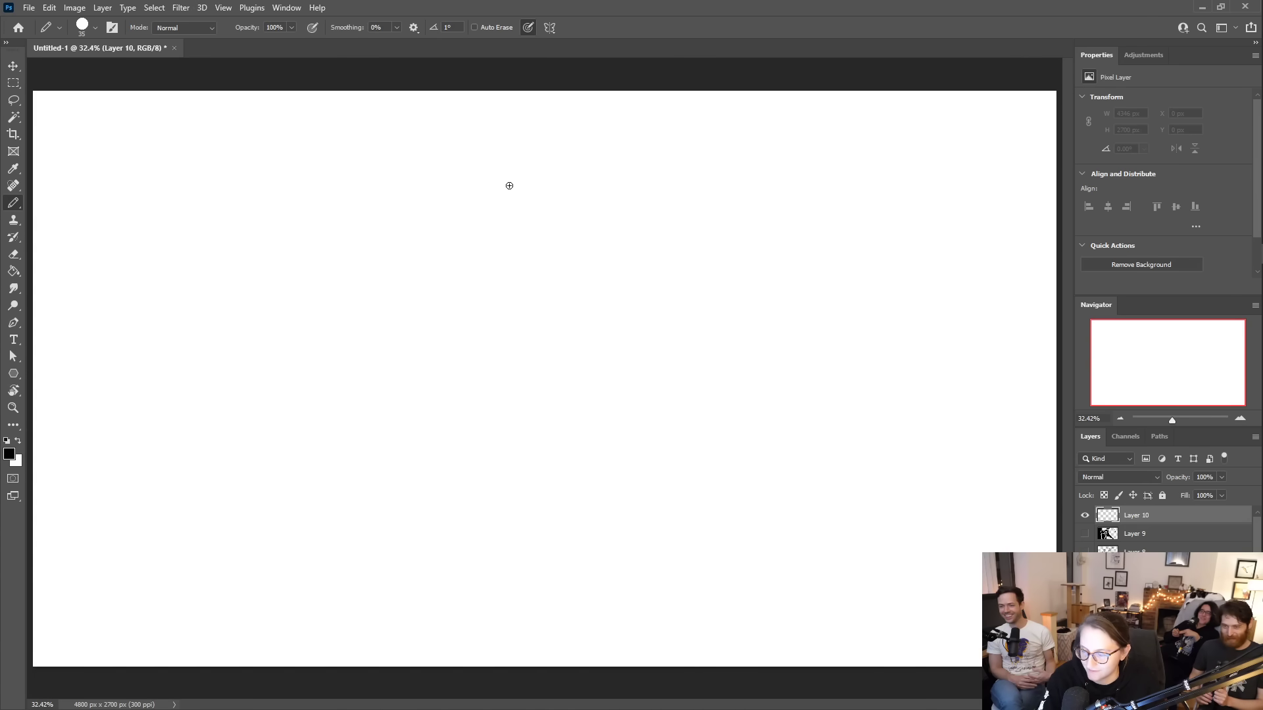
- Sketch a small figure in the canvas's lower-right area: an open oval head, a pointed cloak collar, shoulders and both body sides
mouse_move(511, 183)
mouse_down()
mouse_move(494, 192)
mouse_move(479, 240)
mouse_move(489, 299)
mouse_move(526, 320)
mouse_move(553, 280)
mouse_up()
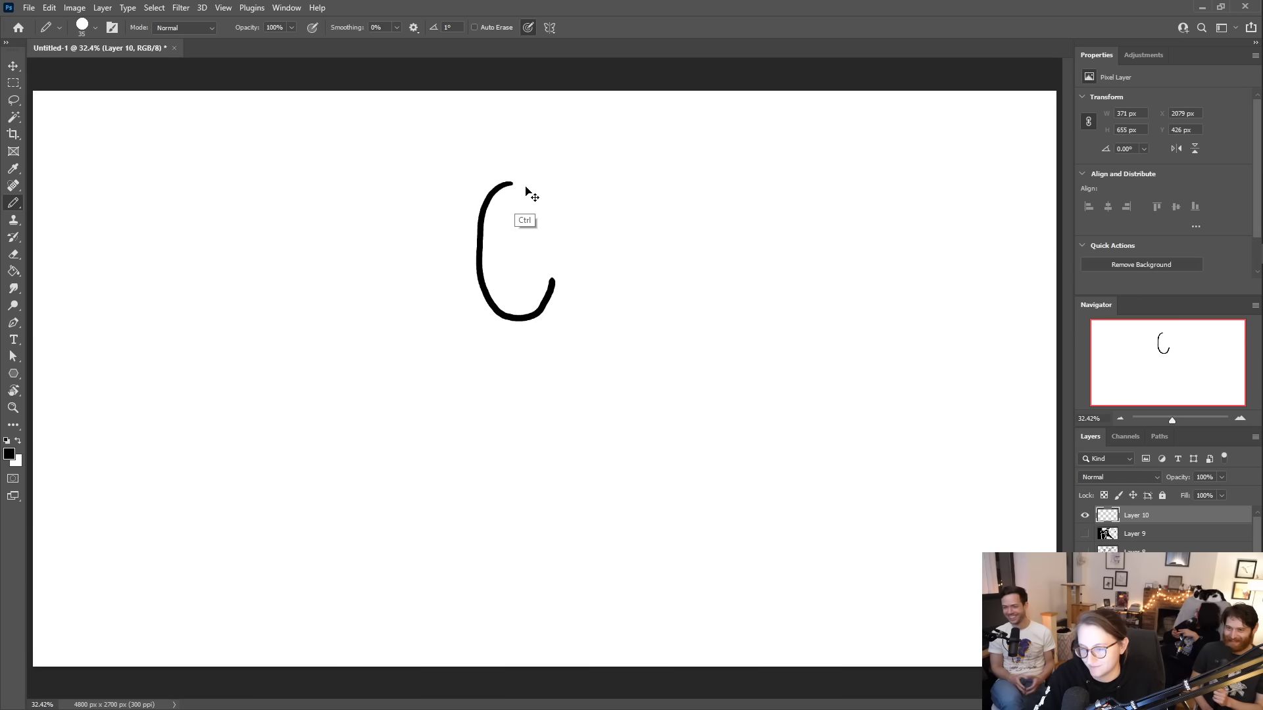
key(ctrl+z)
mouse_move(804, 364)
mouse_down()
mouse_move(778, 469)
mouse_move(795, 483)
mouse_move(833, 465)
mouse_move(836, 446)
mouse_move(750, 473)
mouse_move(781, 512)
mouse_move(747, 538)
mouse_move(726, 684)
mouse_up()
mouse_move(836, 470)
mouse_down()
mouse_move(881, 457)
mouse_move(850, 513)
mouse_move(892, 546)
mouse_move(904, 671)
mouse_up()
- Erase the figure's lower body side beside the lamp arm and draw the forearm line and round flashlight head
key(e)
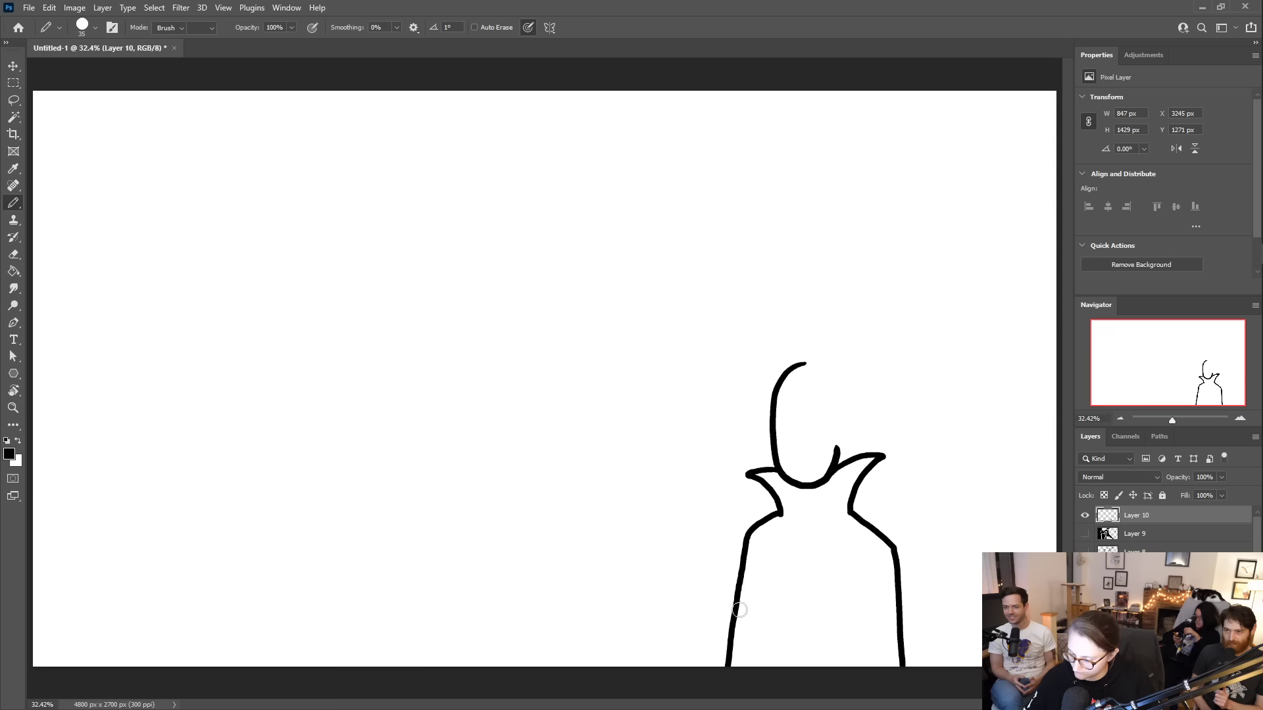
click(733, 615)
mouse_move(728, 630)
mouse_down()
mouse_move(750, 610)
mouse_move(688, 602)
mouse_move(690, 634)
mouse_move(697, 617)
mouse_move(668, 636)
mouse_move(683, 618)
mouse_move(644, 611)
mouse_move(650, 581)
mouse_move(675, 596)
mouse_move(648, 627)
mouse_move(681, 584)
mouse_move(674, 637)
mouse_move(662, 639)
mouse_move(684, 607)
mouse_move(667, 636)
mouse_move(705, 622)
mouse_up()
key(b)
key(e)
key(b)
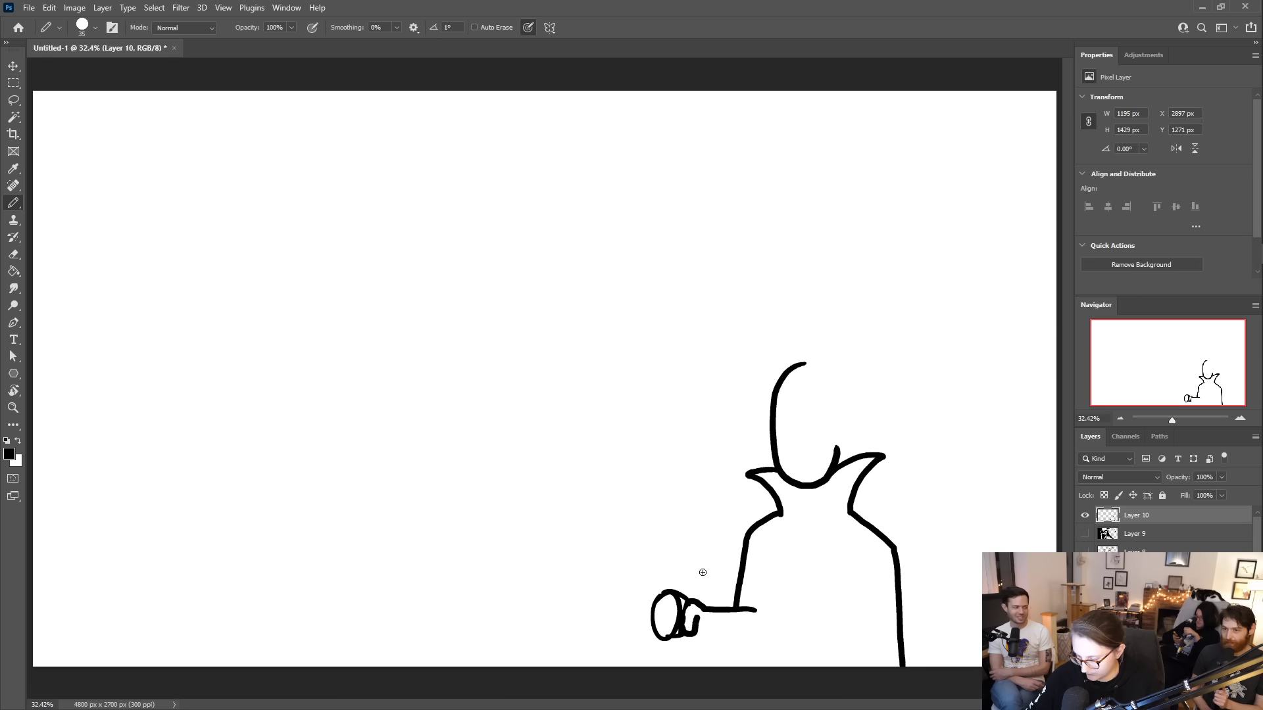
- Draw rounded fingers and the back of the hand gripping the flashlight, erasing the overlapping arm line
mouse_move(698, 621)
mouse_down()
mouse_move(694, 644)
mouse_move(705, 622)
mouse_move(707, 646)
mouse_move(684, 643)
mouse_move(688, 613)
mouse_up()
key(ctrl+z)
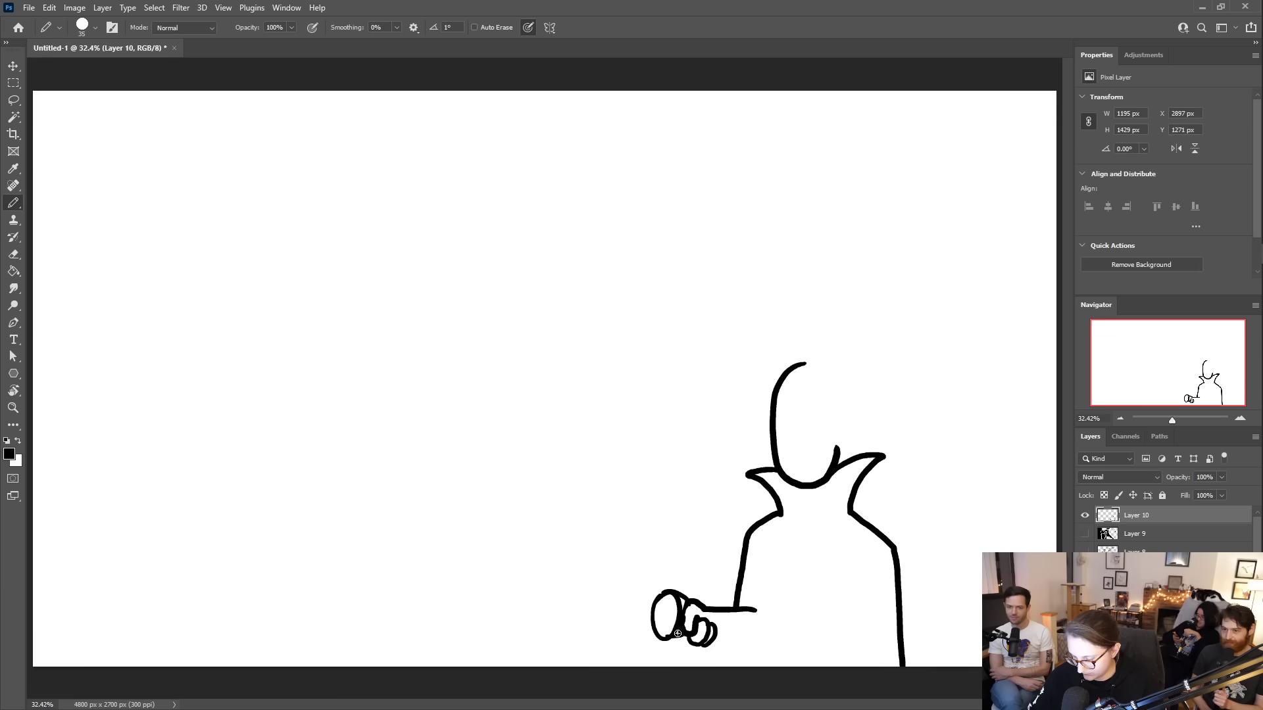
key(e)
key(b)
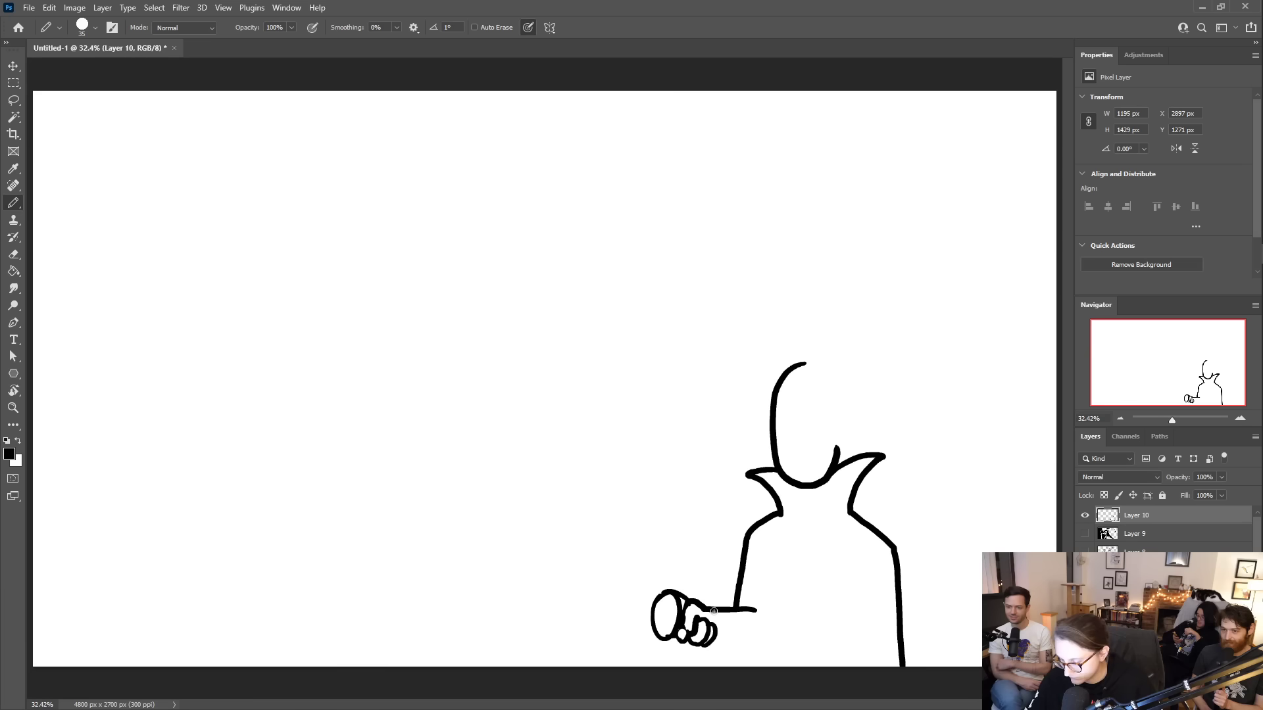
drag(722, 604, 712, 647)
key(e)
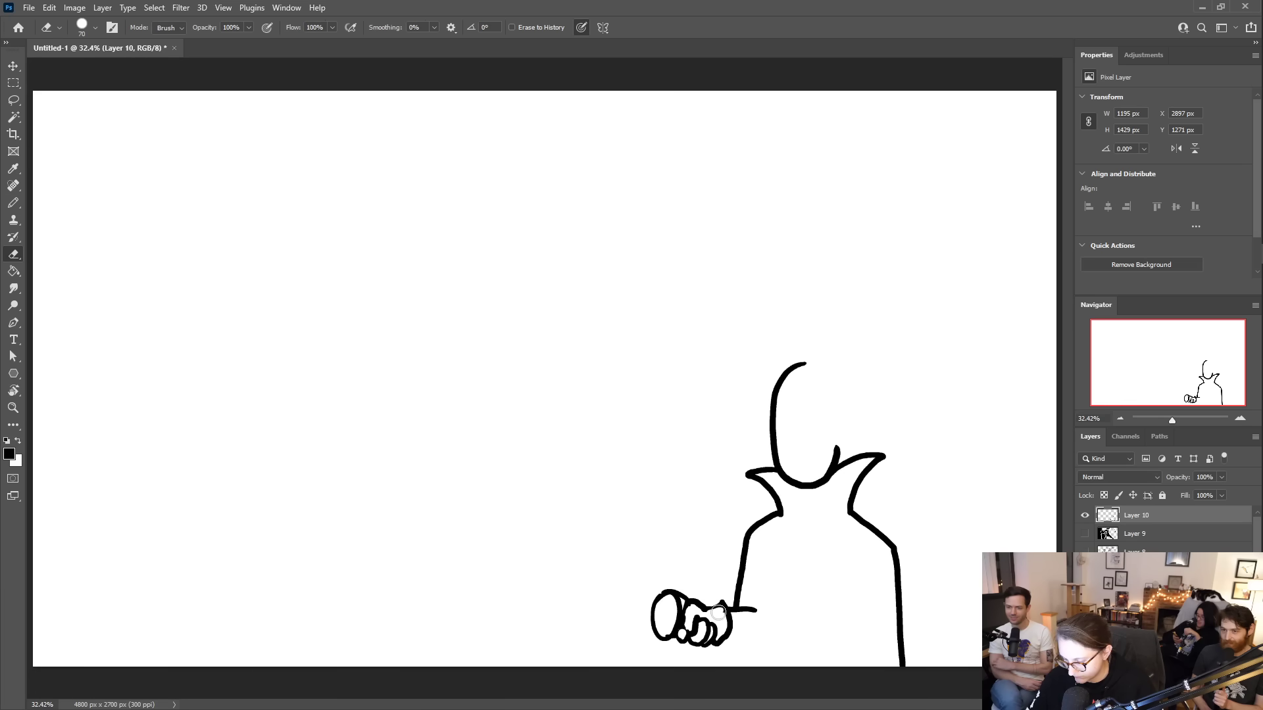
key(b)
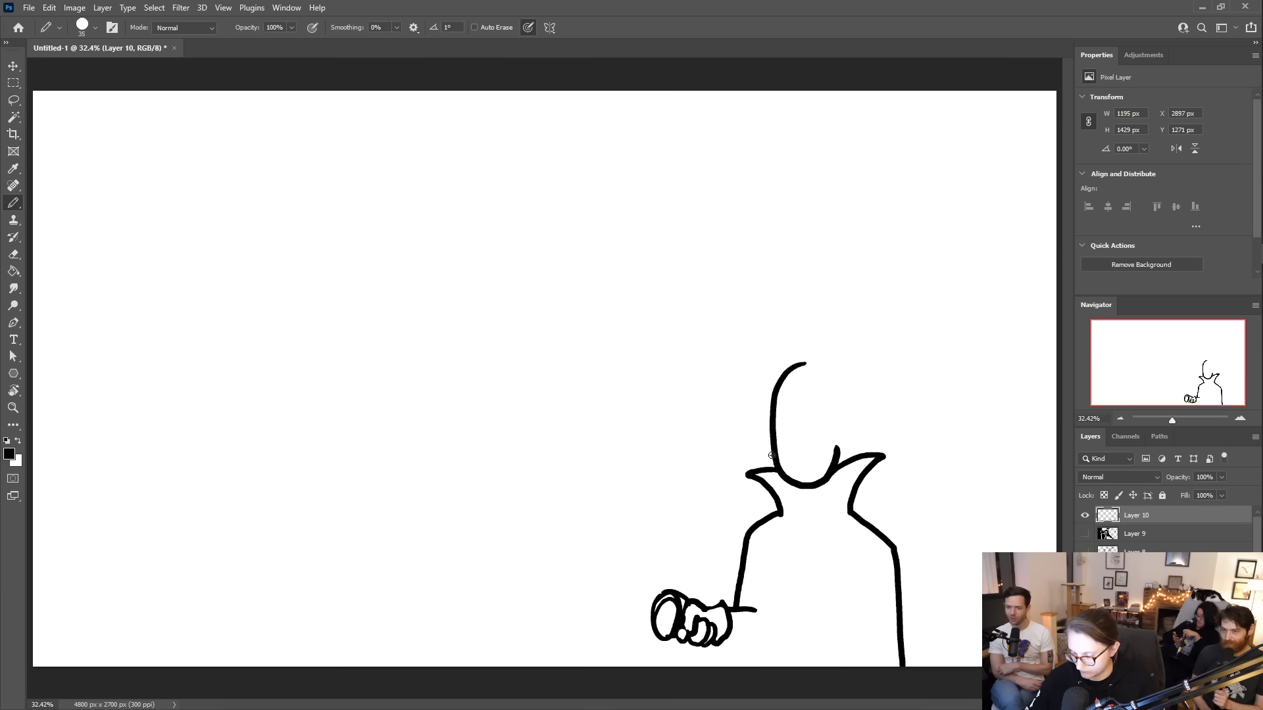
- Lasso the hand with the flashlight, move it slightly upward and deselect it
key(l)
mouse_move(760, 580)
mouse_down()
mouse_move(630, 581)
mouse_move(795, 565)
mouse_up()
key(v)
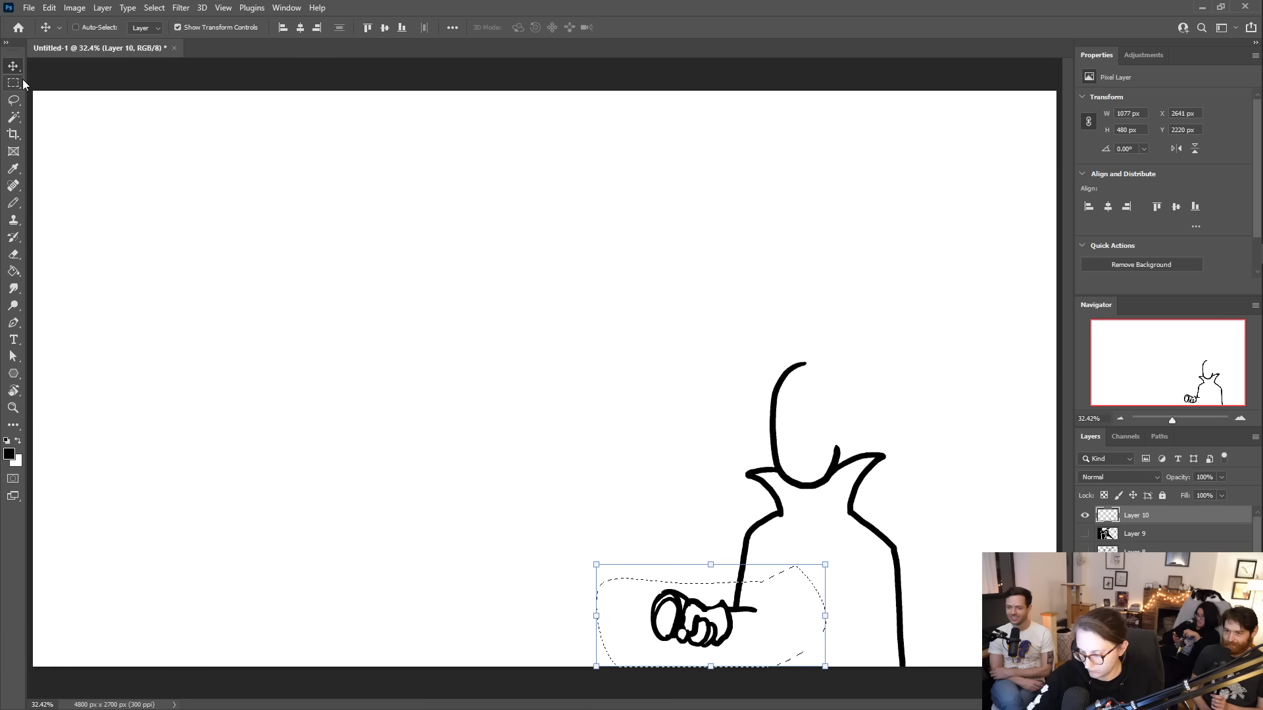
drag(752, 613, 754, 599)
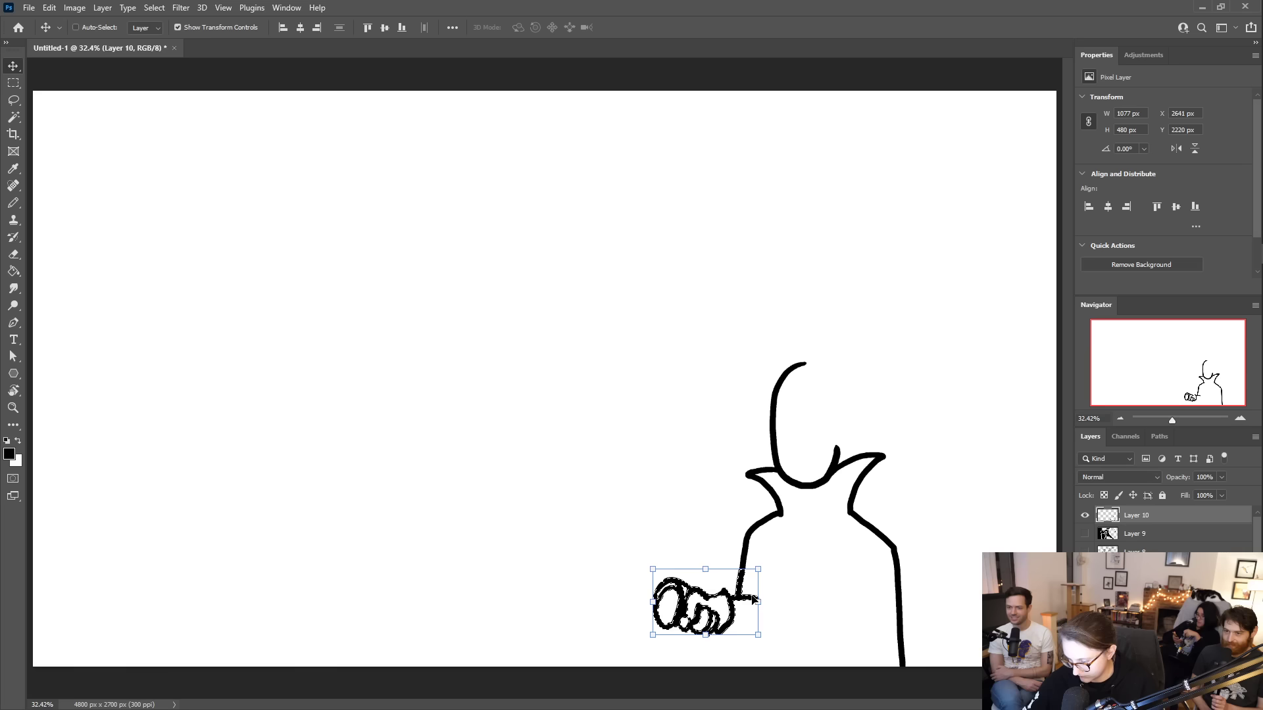
key(ctrl+d)
key(b)
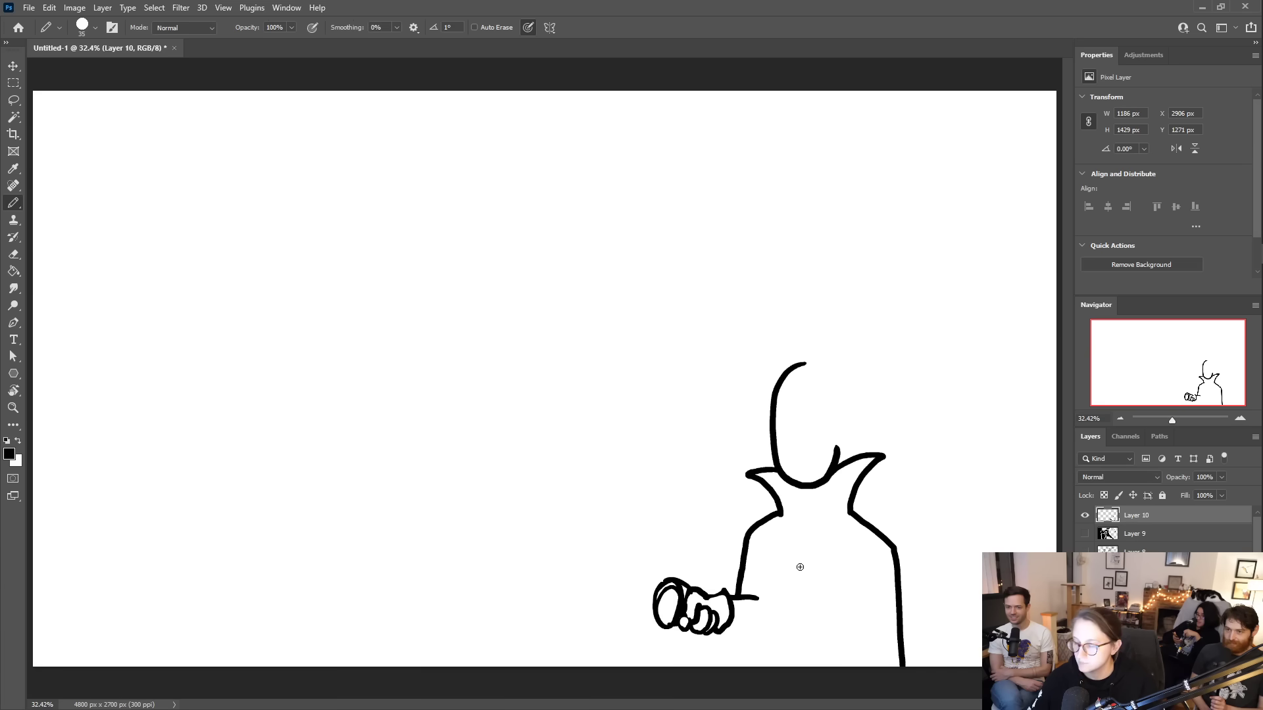
- Draw a triangular clasp with two parting cloak edges on the chest and close the oval head outline
mouse_move(805, 556)
mouse_down()
mouse_move(813, 540)
mouse_move(749, 591)
mouse_up()
drag(806, 554, 899, 665)
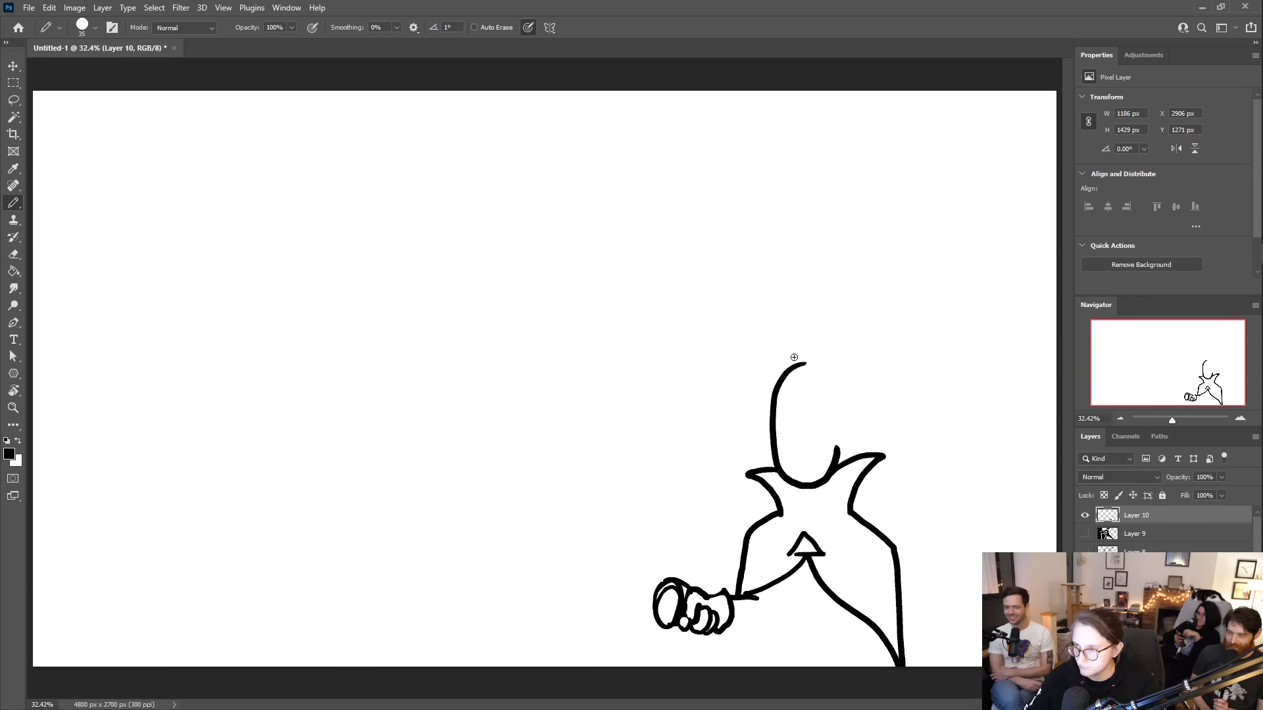
mouse_move(789, 370)
mouse_down()
mouse_move(827, 375)
mouse_move(842, 459)
mouse_up()
key(ctrl+z)
mouse_move(797, 364)
mouse_down()
mouse_move(830, 373)
mouse_move(838, 449)
mouse_up()
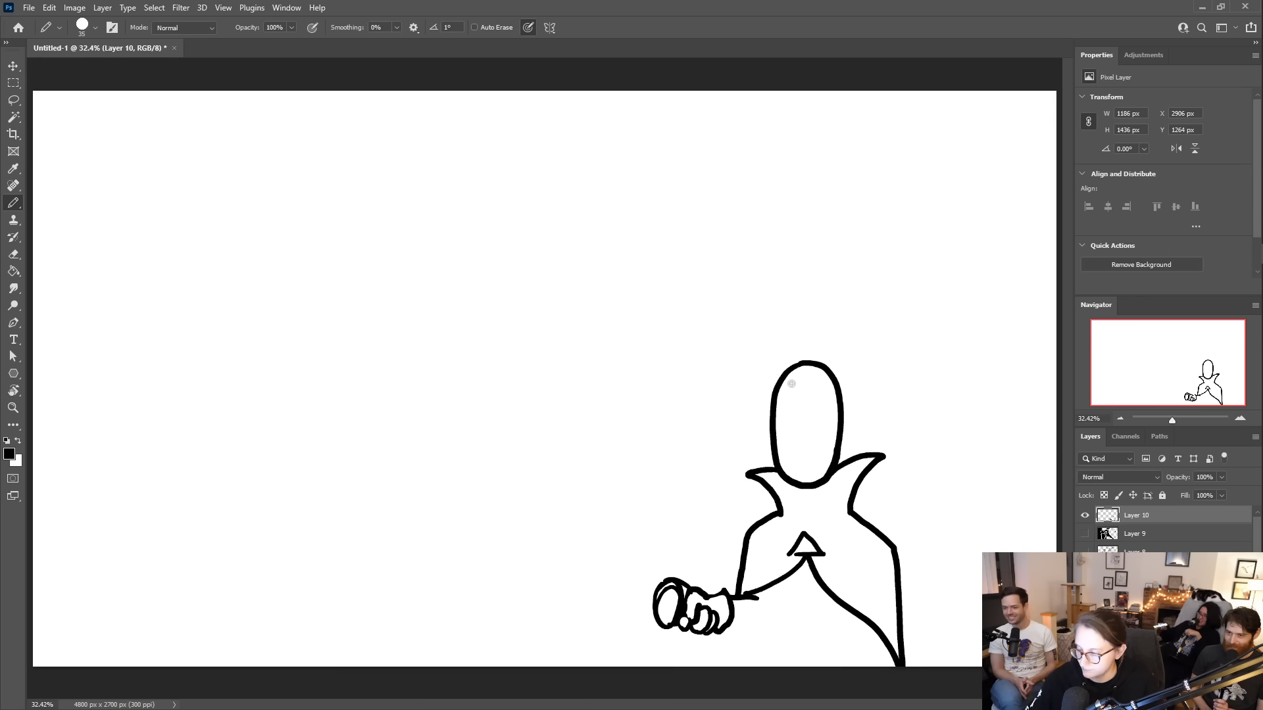
- Draw a hood around the head with a pointed tip at the back, undoing misplaced strokes
mouse_move(776, 369)
mouse_down()
mouse_move(885, 372)
mouse_move(856, 386)
mouse_move(877, 439)
mouse_move(868, 459)
mouse_move(777, 368)
mouse_move(747, 427)
mouse_move(777, 464)
mouse_up()
mouse_move(786, 371)
mouse_down()
mouse_move(778, 400)
mouse_move(768, 390)
mouse_move(757, 459)
mouse_move(785, 471)
mouse_up()
key(ctrl+z)
key(ctrl+z)
- Draw the lower sleeve edge and the torso's side beneath the cloak, erasing the overlap where they meet
drag(726, 634, 776, 633)
drag(770, 584, 767, 666)
key(e)
drag(777, 618, 778, 651)
key(b)
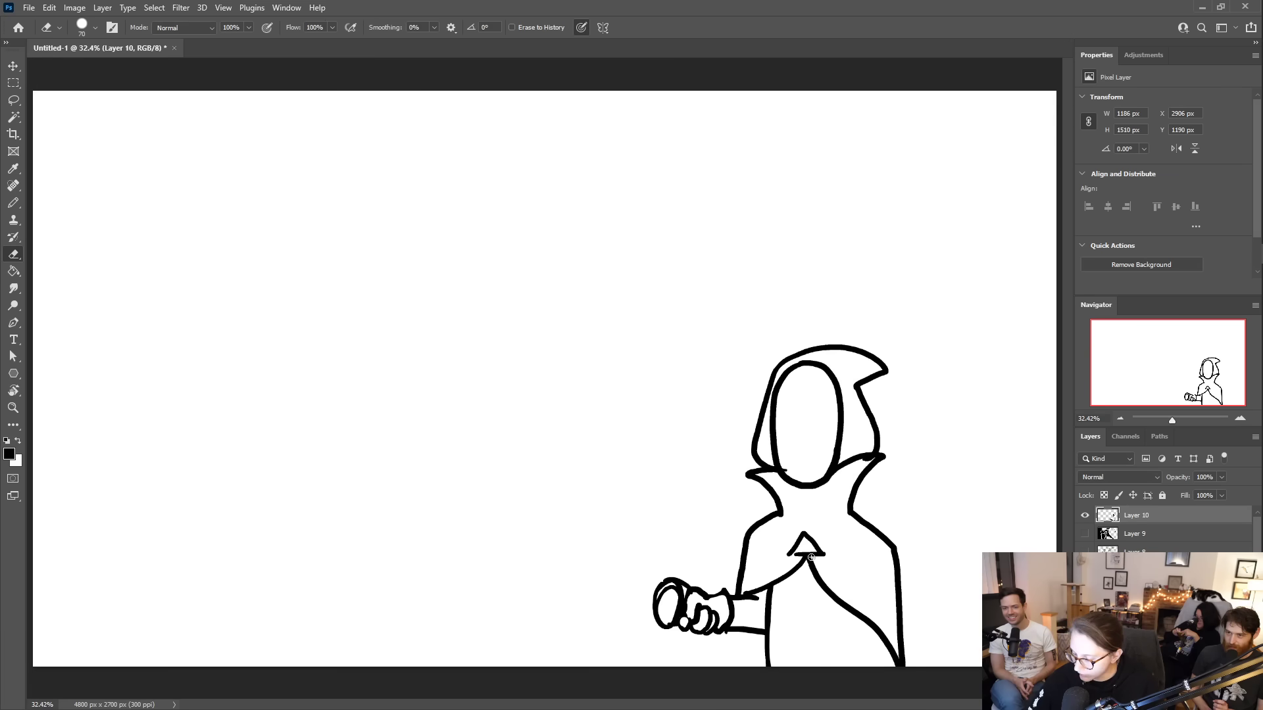
key(b)
- Draw a belt with a round buckle across the waist and tidy the lines beneath the cloak's far side
mouse_move(797, 640)
mouse_down()
mouse_move(878, 640)
mouse_move(859, 640)
mouse_move(856, 655)
mouse_up()
mouse_move(769, 645)
mouse_down()
mouse_move(788, 645)
mouse_move(772, 655)
mouse_up()
key(e)
drag(874, 639, 871, 666)
- Draw the face with two small oval eyes, a crooked open mouth and sweat drops
key(b)
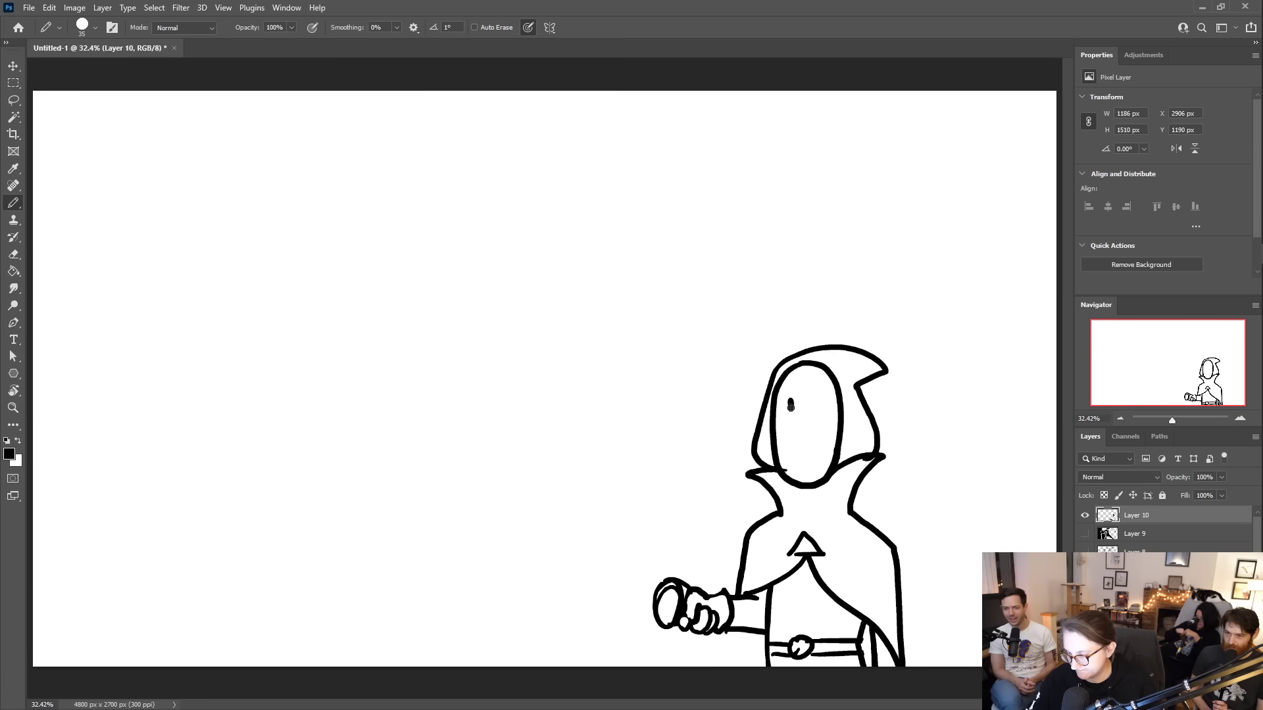
mouse_move(792, 440)
mouse_down()
mouse_move(816, 439)
mouse_move(803, 458)
mouse_up()
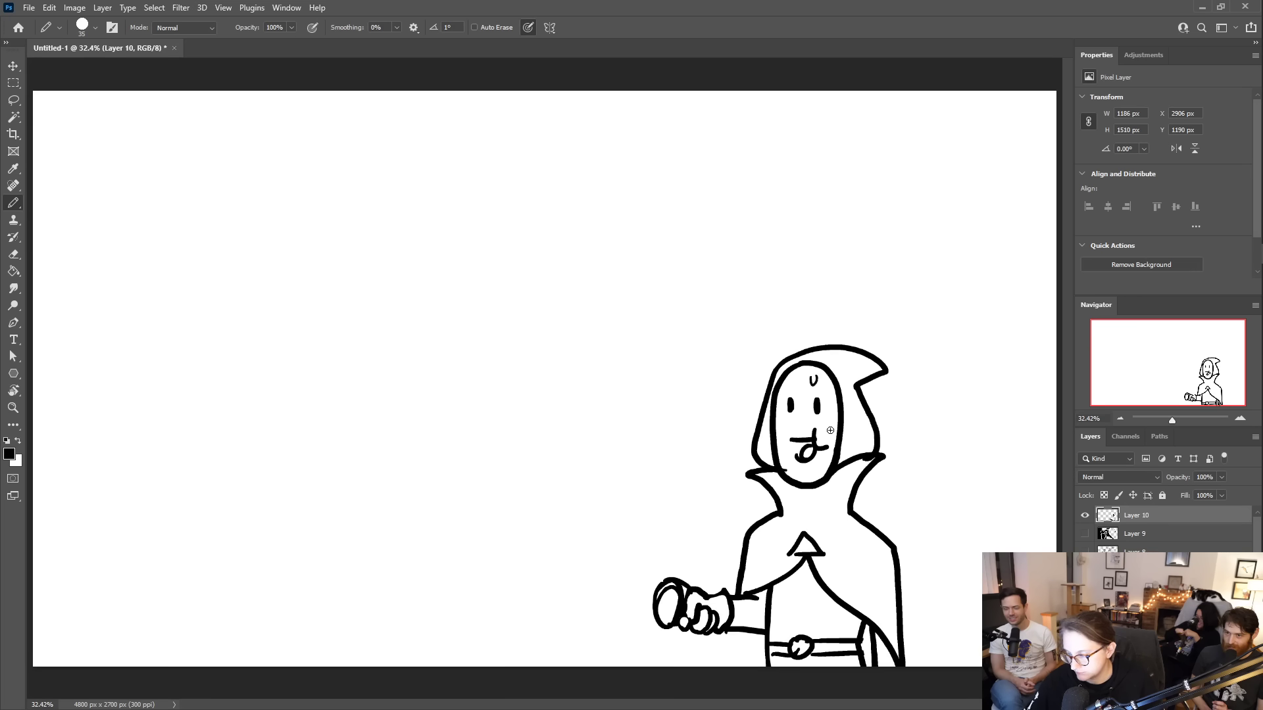
- Draw the flashlight beam with two long thin edges fanning out from the lamp and four short rays between them
drag(665, 578, 320, 290)
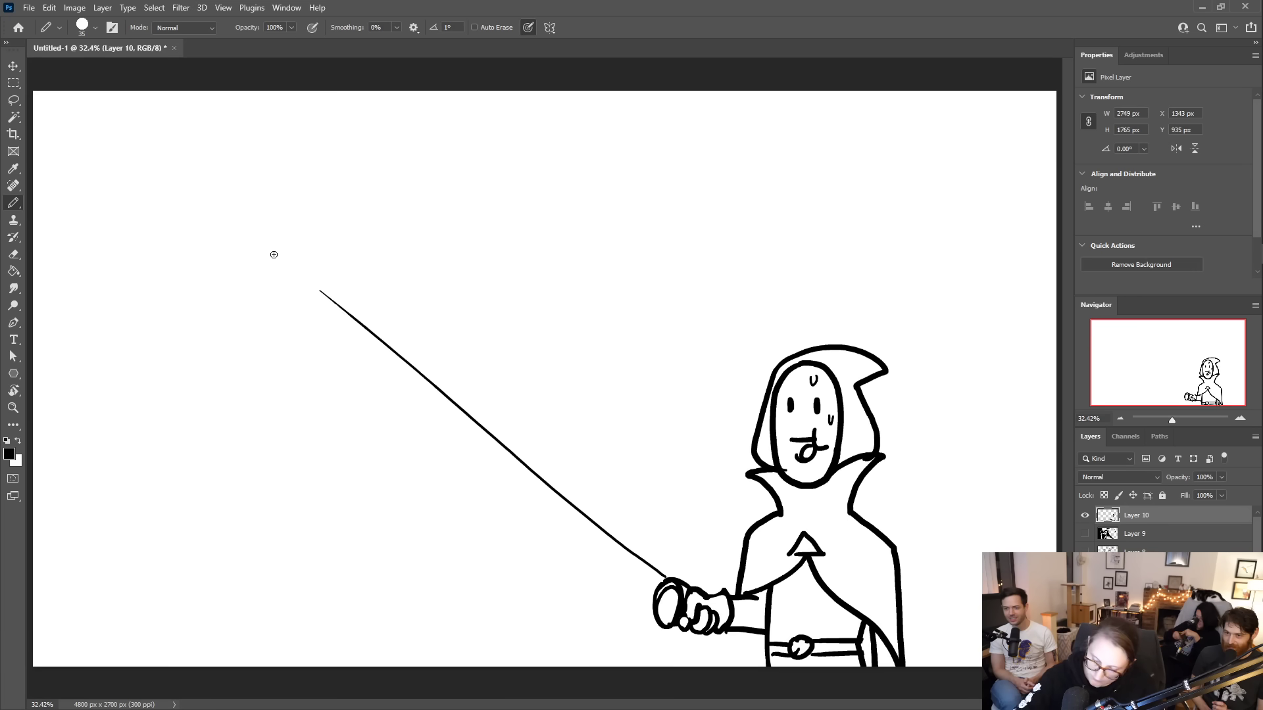
drag(644, 636, 375, 645)
drag(336, 391, 474, 463)
drag(338, 449, 484, 512)
drag(397, 550, 484, 572)
drag(401, 607, 490, 614)
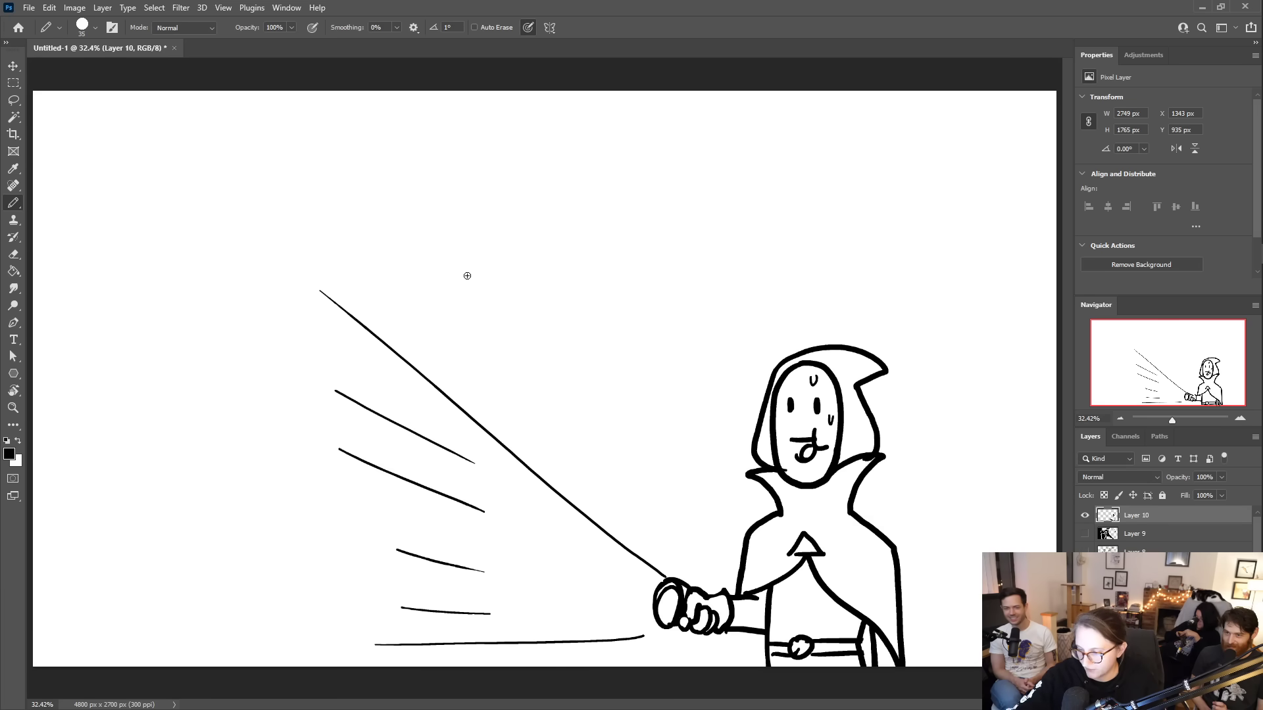
mouse_move(397, 88)
mouse_down()
mouse_move(665, 138)
mouse_move(873, 336)
mouse_move(910, 490)
mouse_up()
key(ctrl+z)
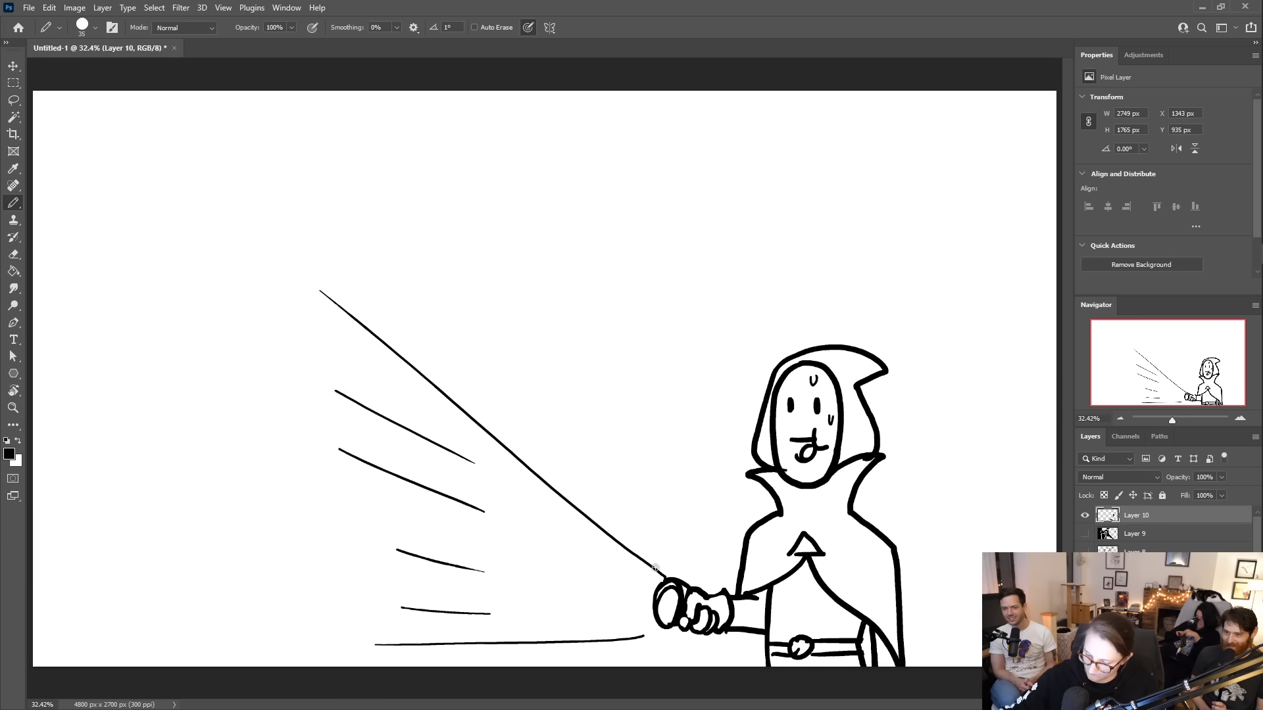
- Touch up the mouth and draw the cloak's edge from below the forearm down to the canvas border
key(e)
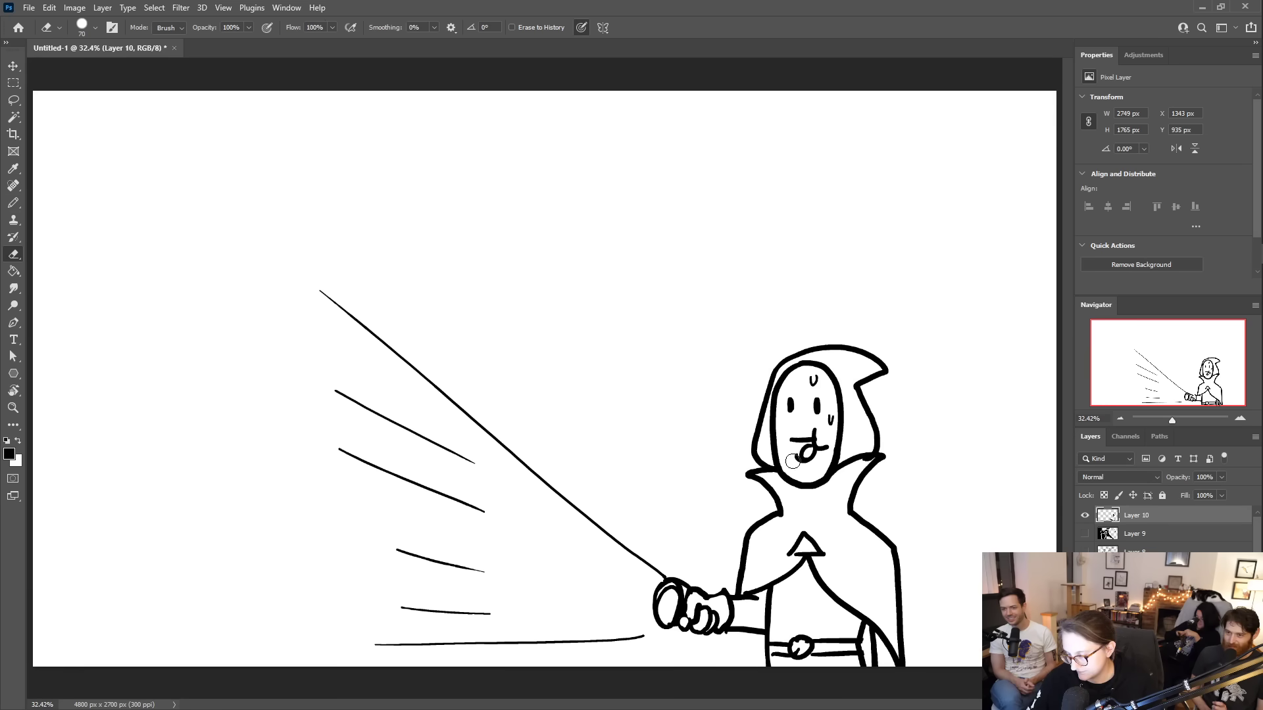
key(b)
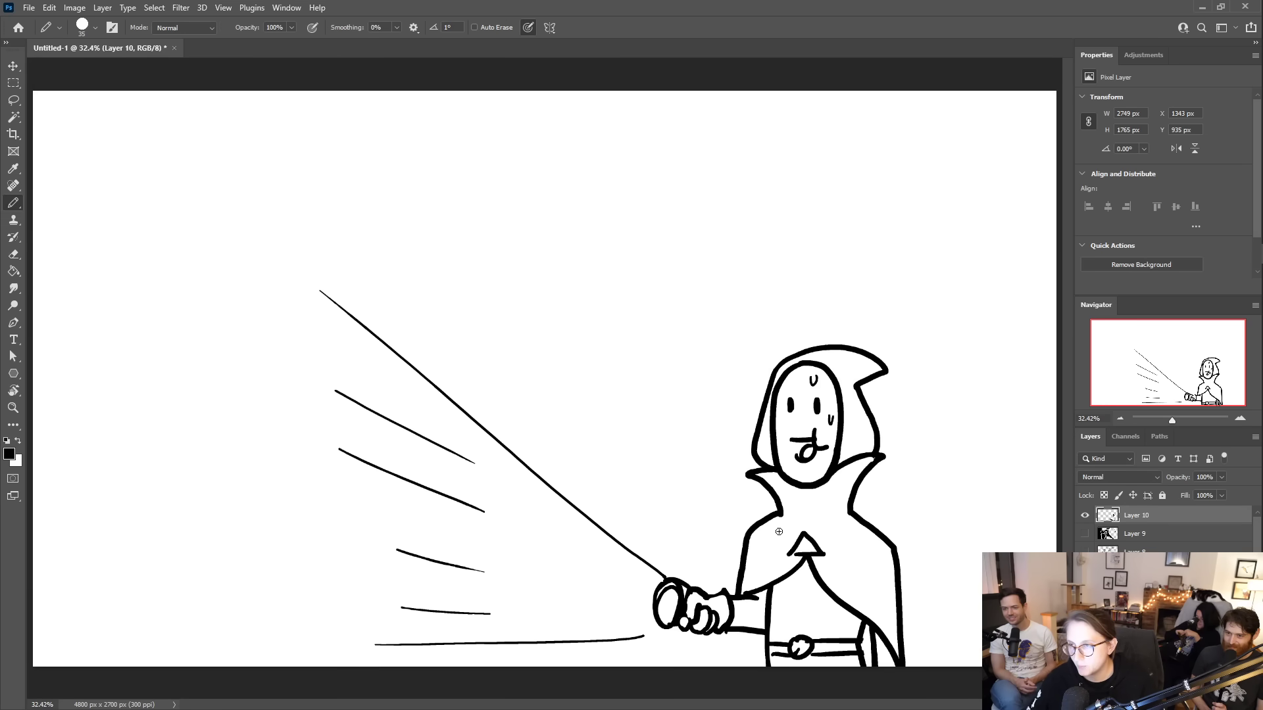
drag(735, 631, 736, 675)
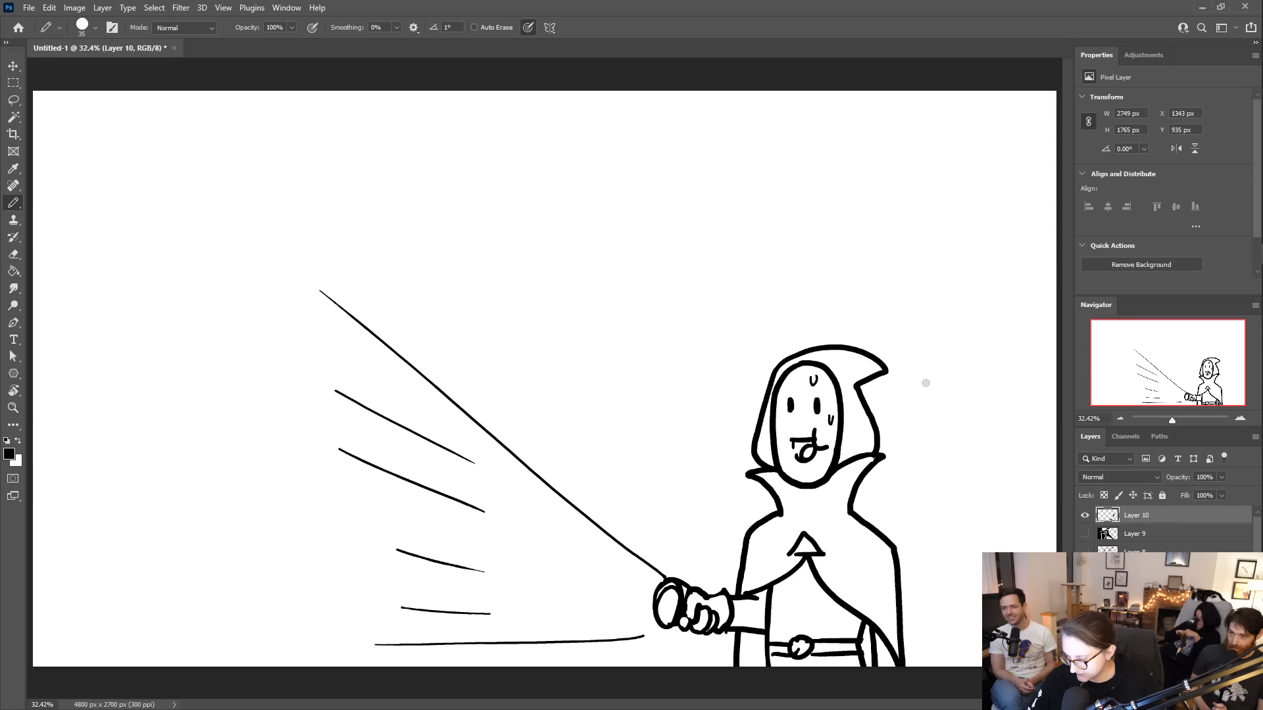
- Refine the larger collar point beside the hood by trimming and redrawing its outline
key(e)
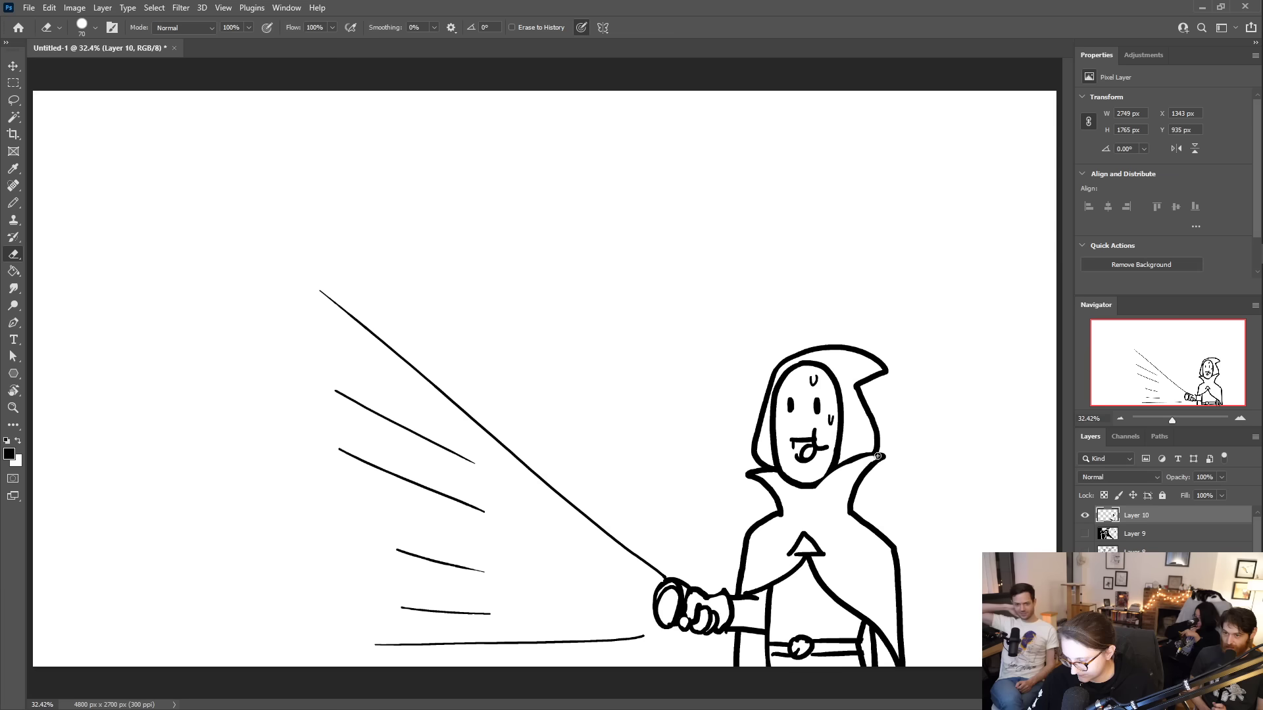
key(b)
key(e)
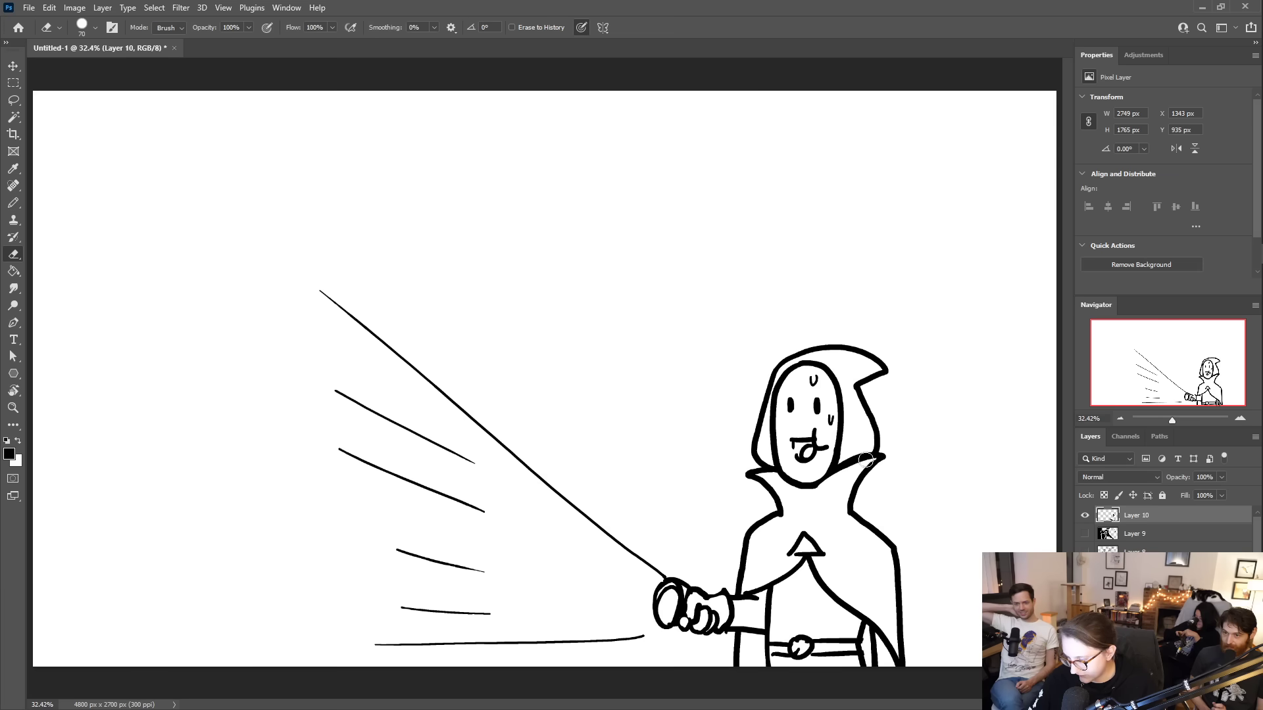
key(b)
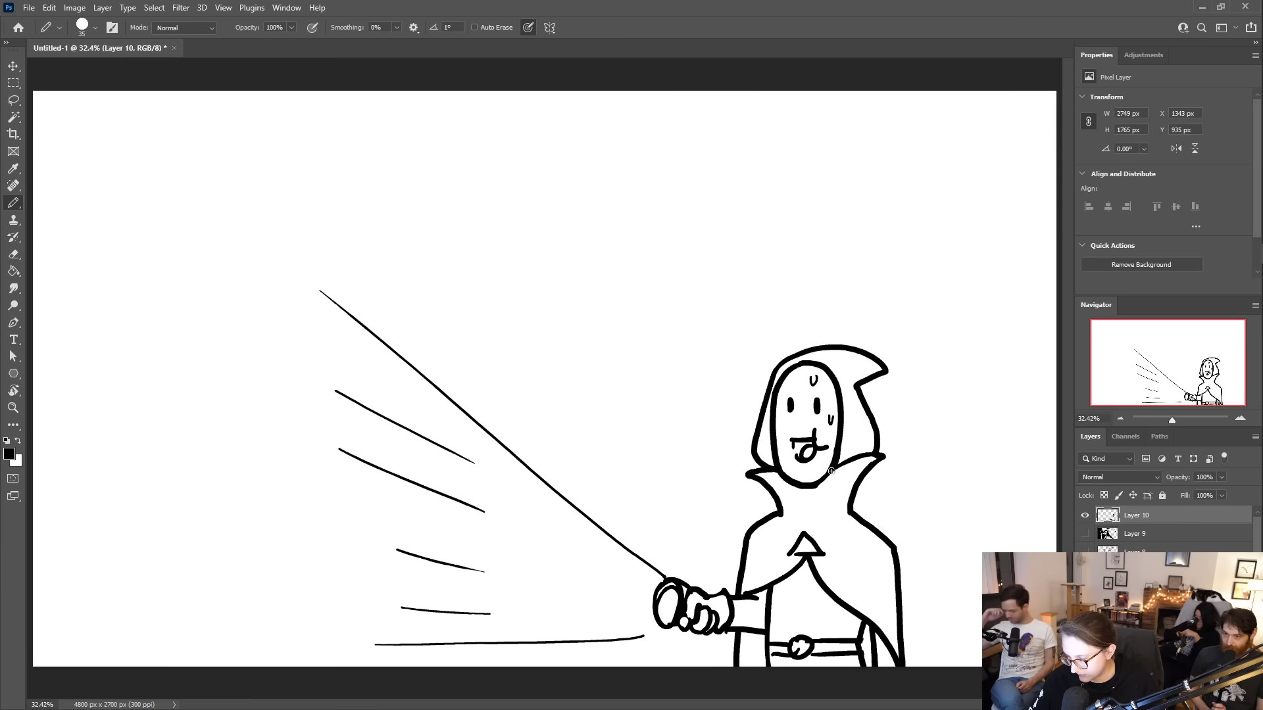
drag(881, 455, 862, 477)
key(e)
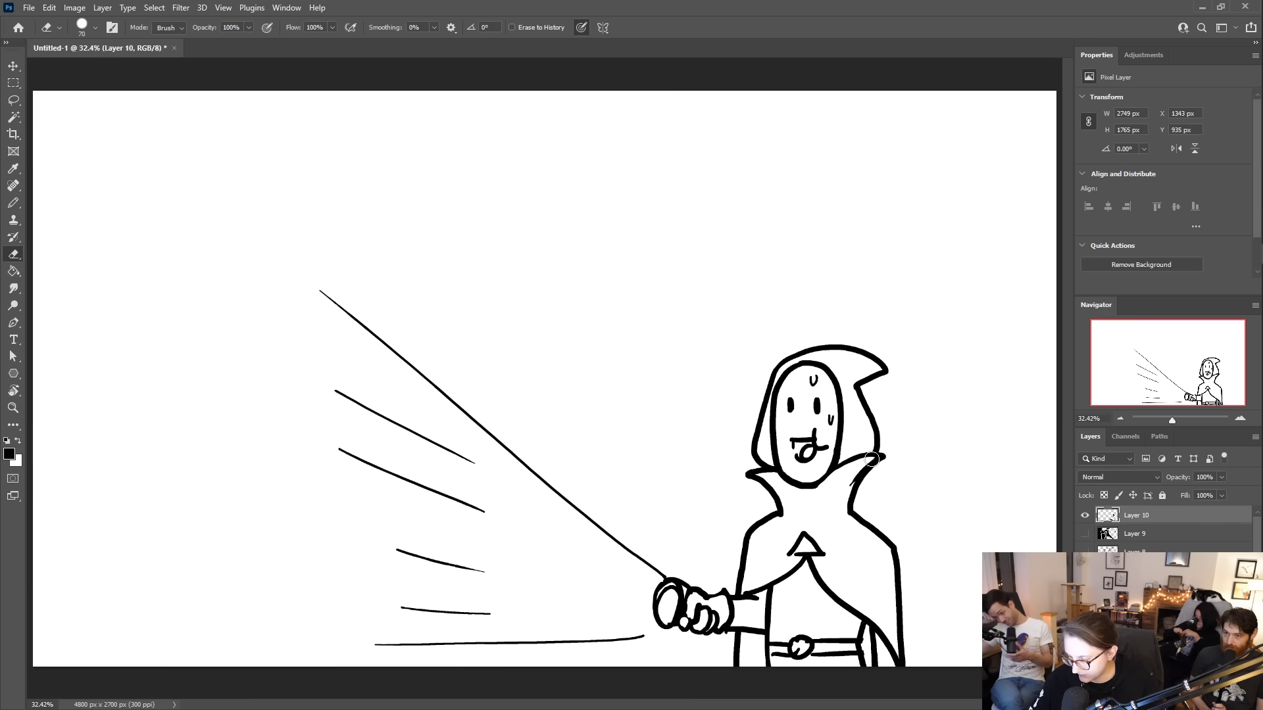
- Erase and redraw both cloak shoulders and outer sides with cleaner, more sloping lines
drag(783, 515, 751, 530)
key(b)
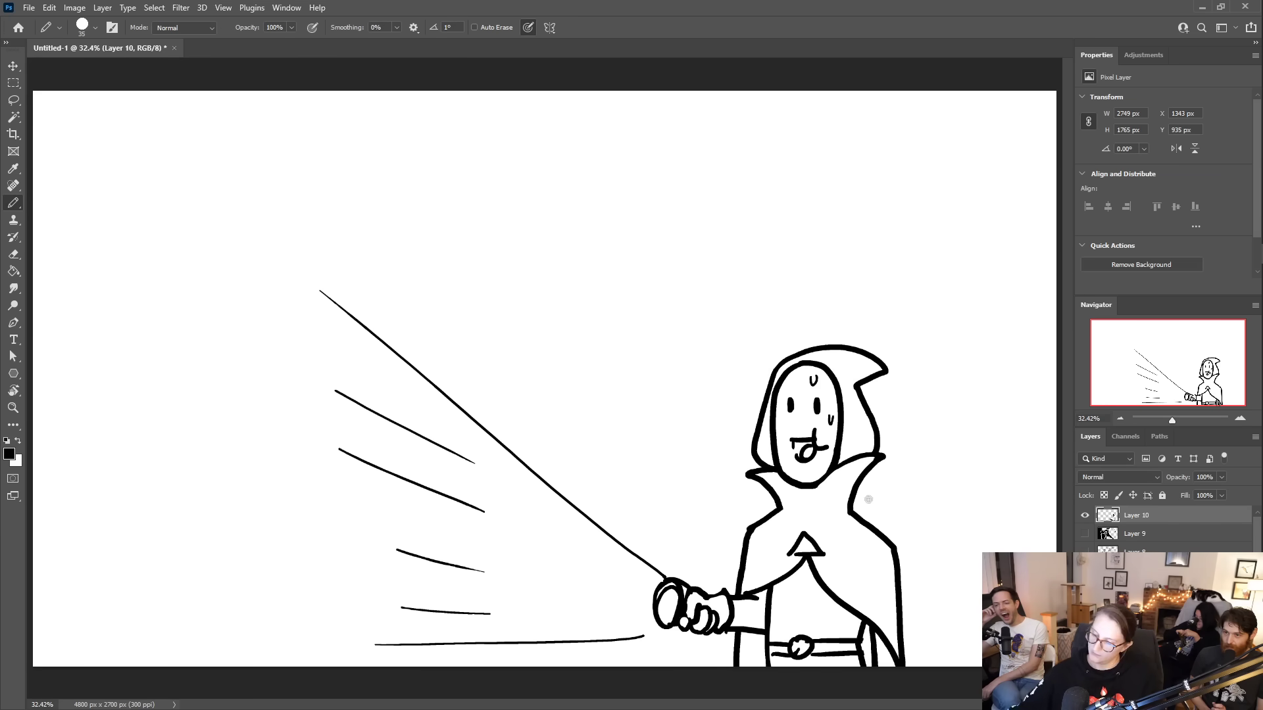
key(e)
mouse_move(855, 516)
mouse_down()
mouse_move(894, 553)
mouse_move(908, 667)
mouse_up()
key(b)
mouse_move(848, 508)
mouse_down()
mouse_move(884, 533)
mouse_move(906, 665)
mouse_up()
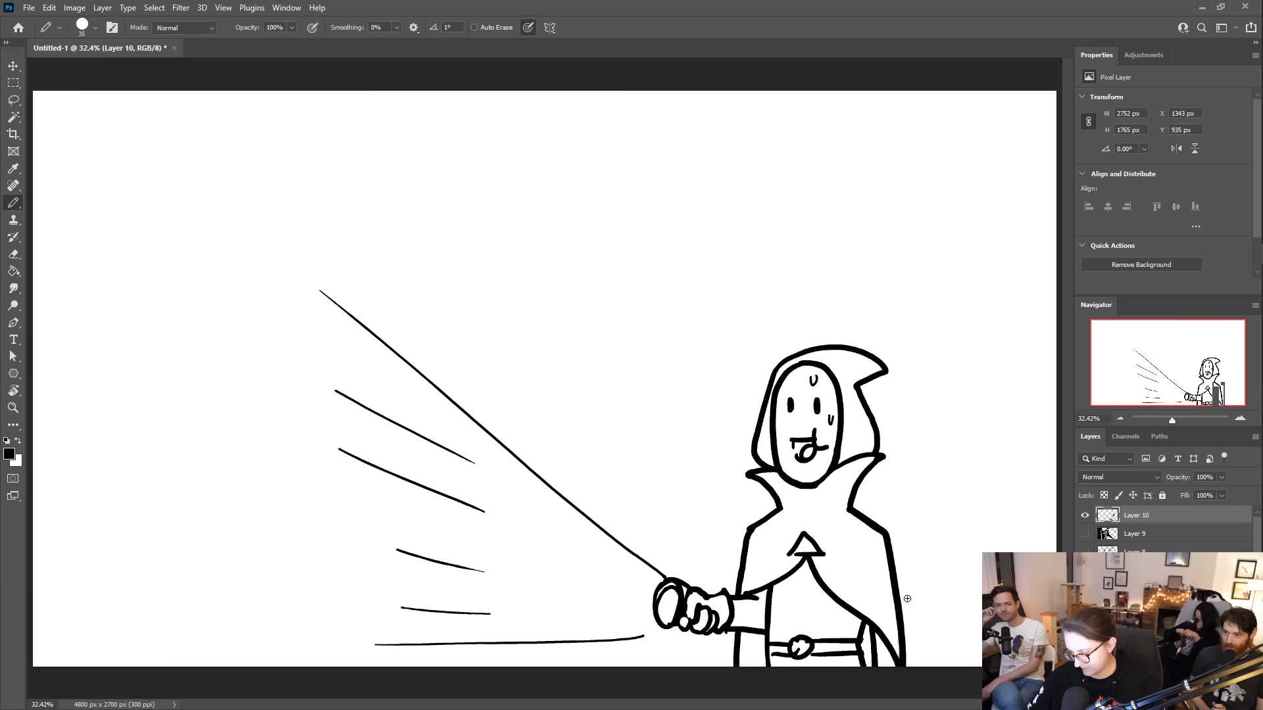
key(e)
mouse_move(780, 520)
mouse_down()
mouse_move(754, 530)
mouse_move(748, 572)
mouse_up()
key(b)
mouse_move(781, 508)
mouse_down()
mouse_move(745, 532)
mouse_move(738, 582)
mouse_up()
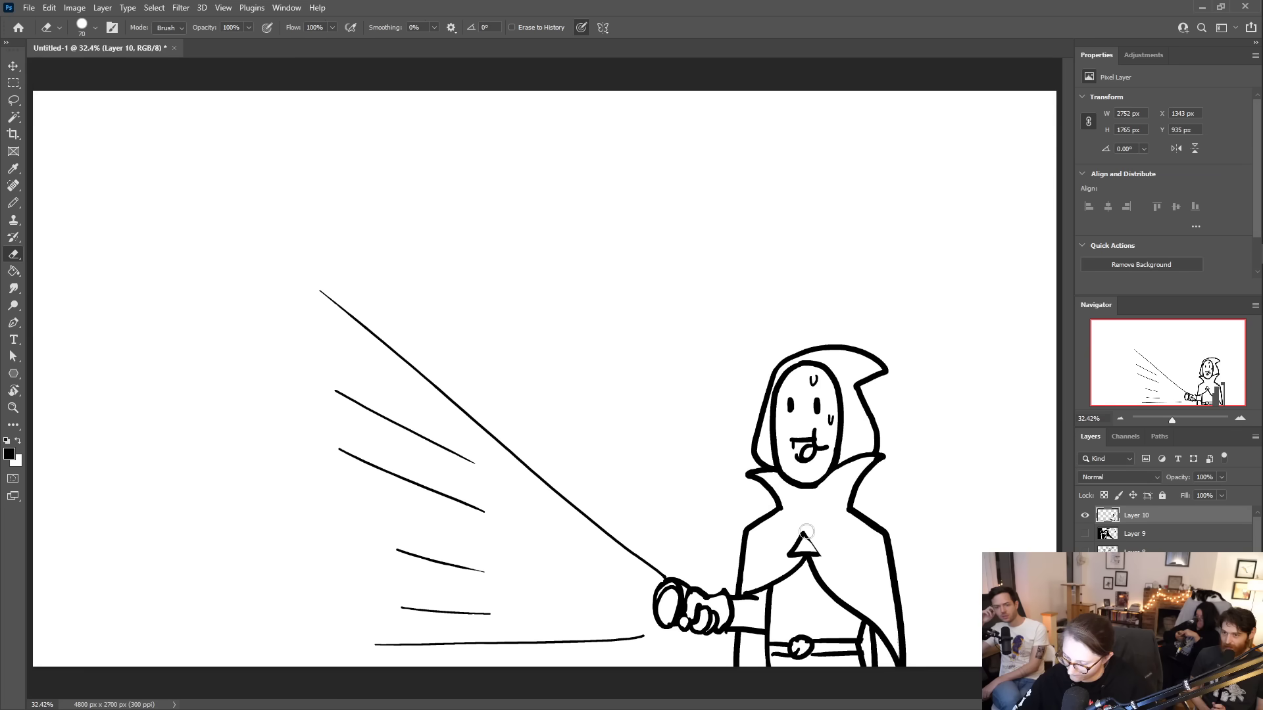
- Clean up the triangular clasp, the collar tip and the chin outline by trimming thick line edges
key(e)
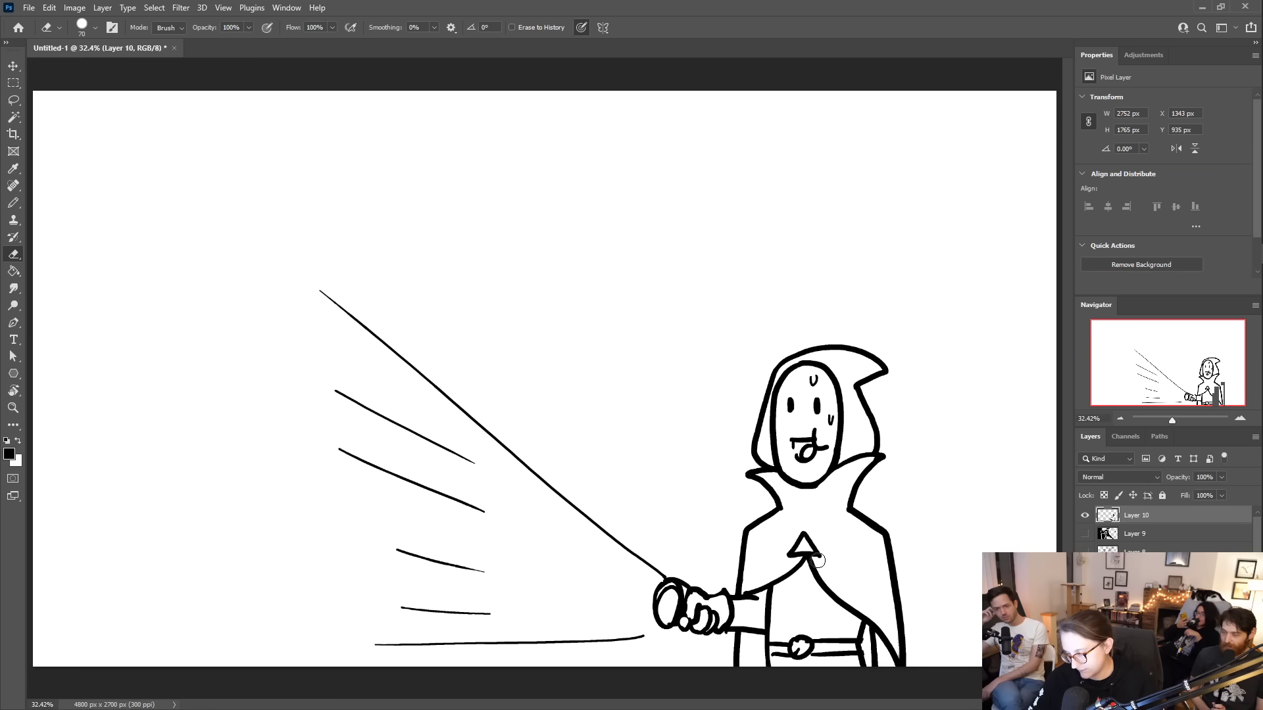
key(b)
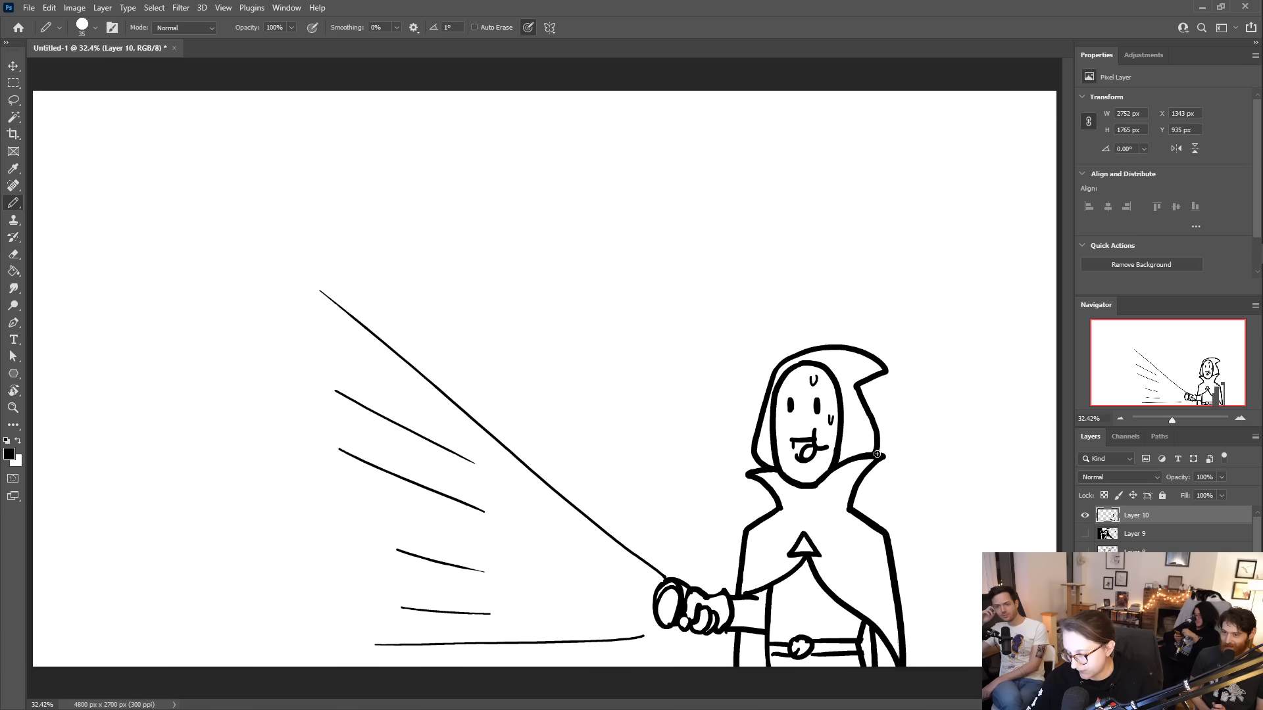
key(e)
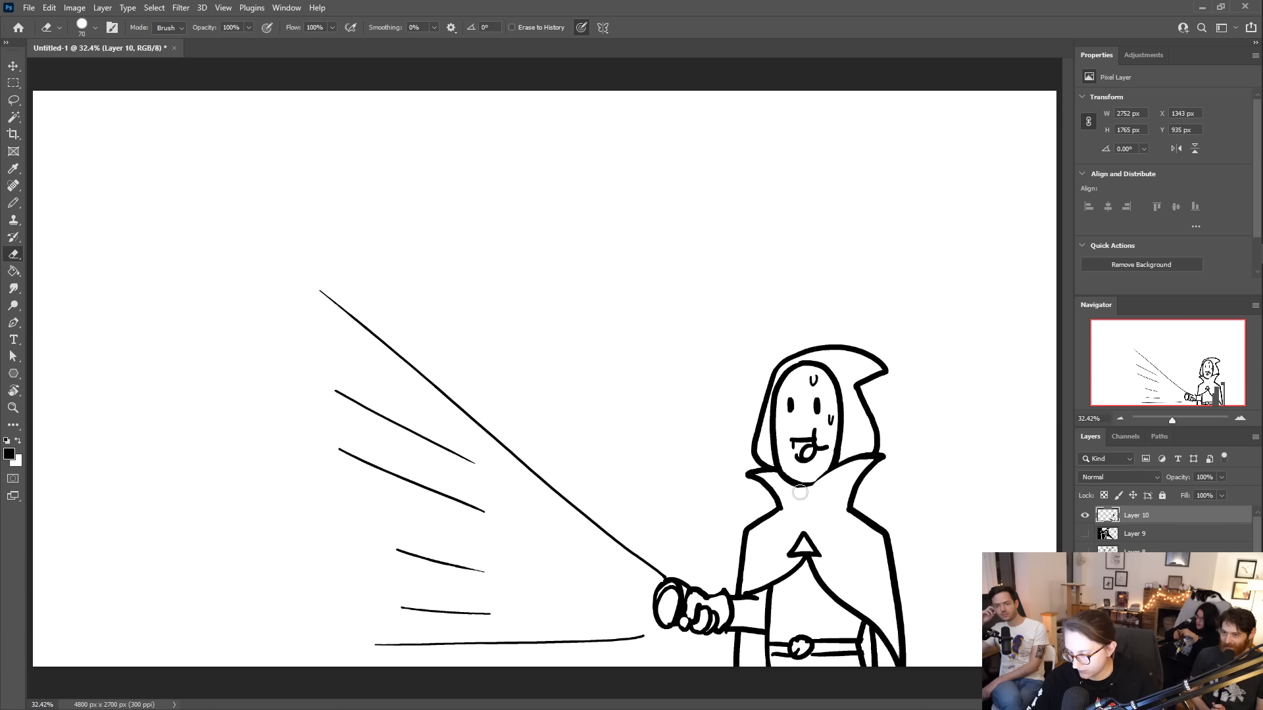
key(b)
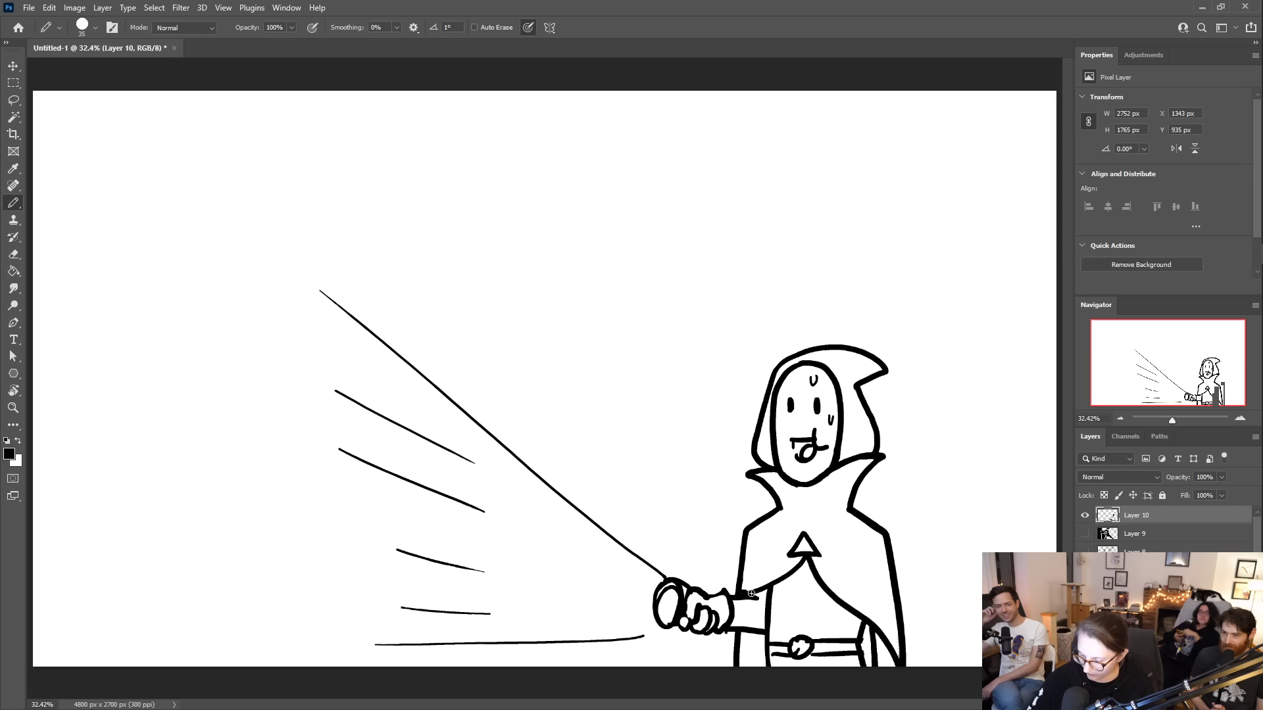
- Fill the gaps under the cloak beside the sleeve and behind the belt with black shadow
mouse_move(757, 592)
mouse_down()
mouse_move(761, 623)
mouse_move(765, 611)
mouse_up()
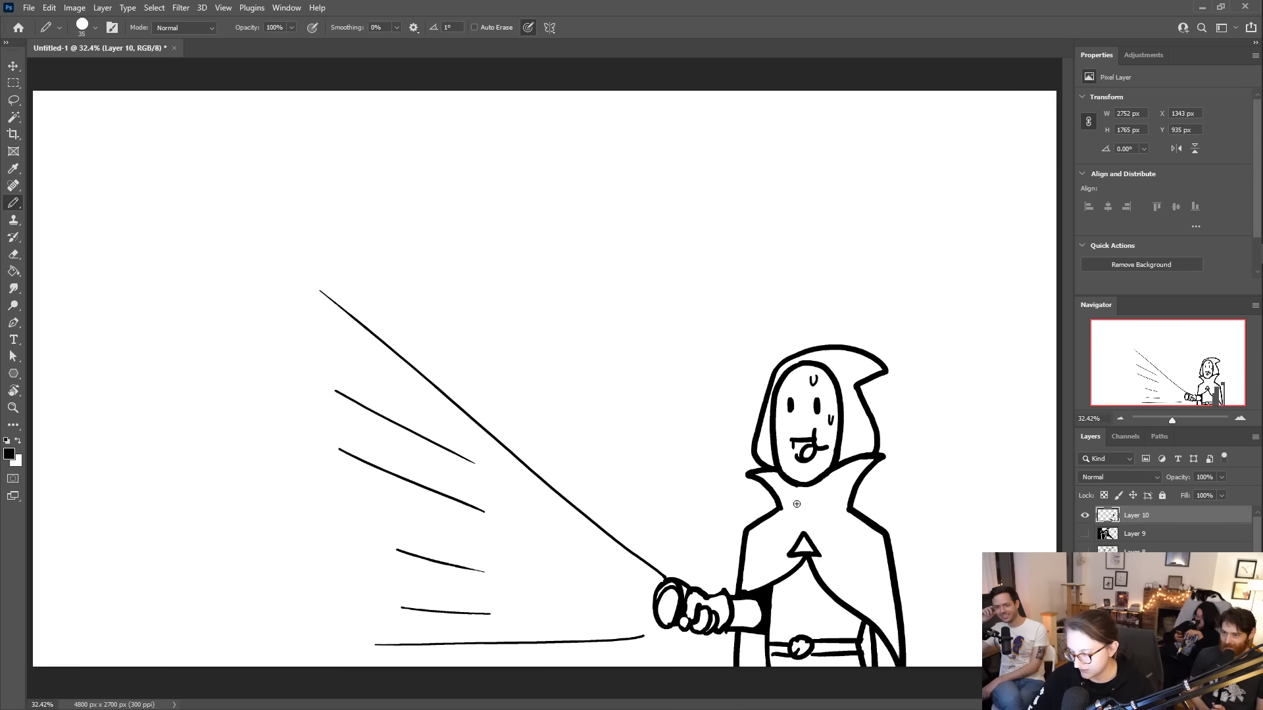
mouse_move(862, 633)
mouse_down()
mouse_move(864, 661)
mouse_move(870, 639)
mouse_up()
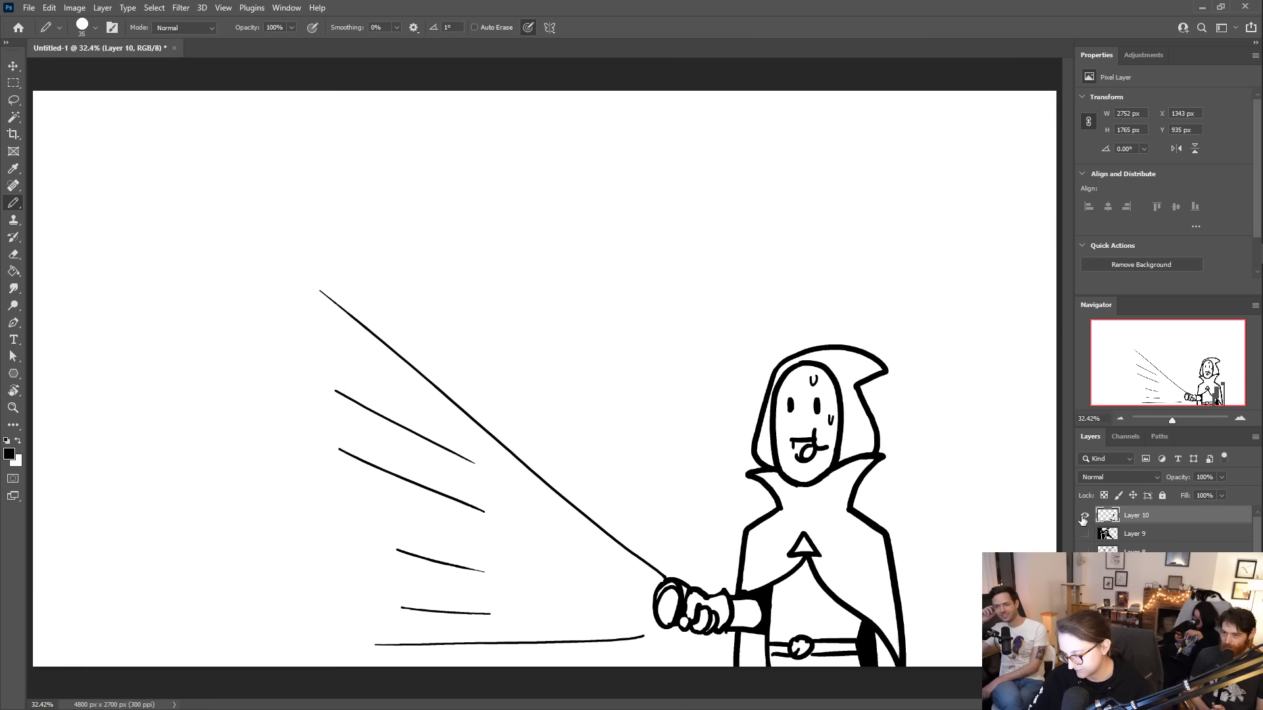
- Handwrite "s...sorry." above the hooded figure's head
mouse_move(760, 291)
mouse_down()
mouse_move(753, 302)
mouse_move(815, 297)
mouse_move(831, 314)
mouse_up()
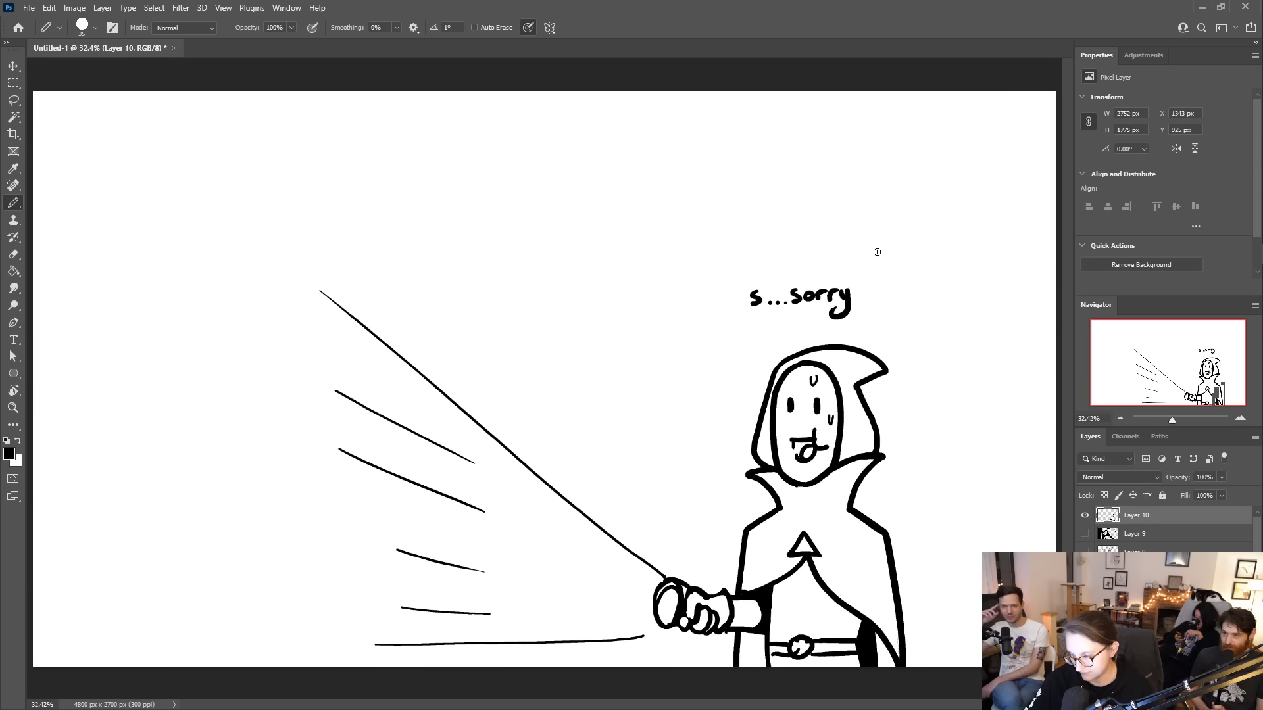
click(855, 300)
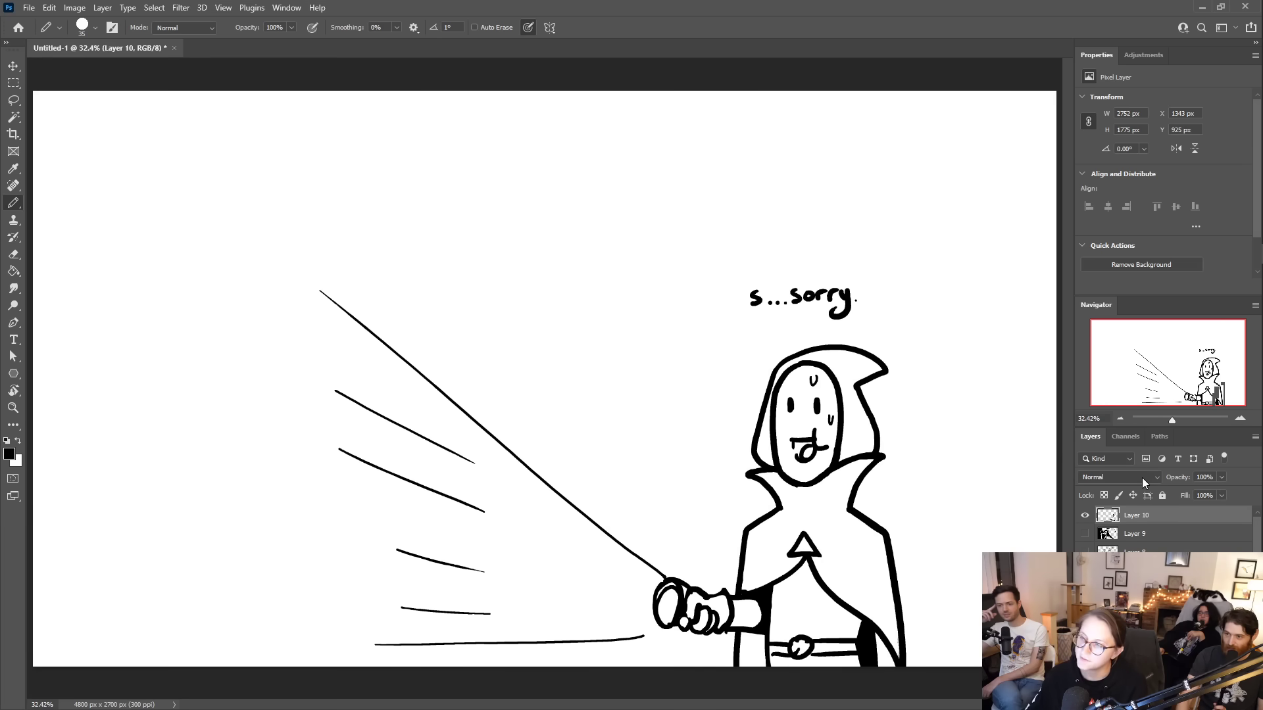
- Compare the creature drawing on Layer 9 with the hooded figure on Layer 10 by switching their visibility and back
click(1084, 515)
click(1084, 533)
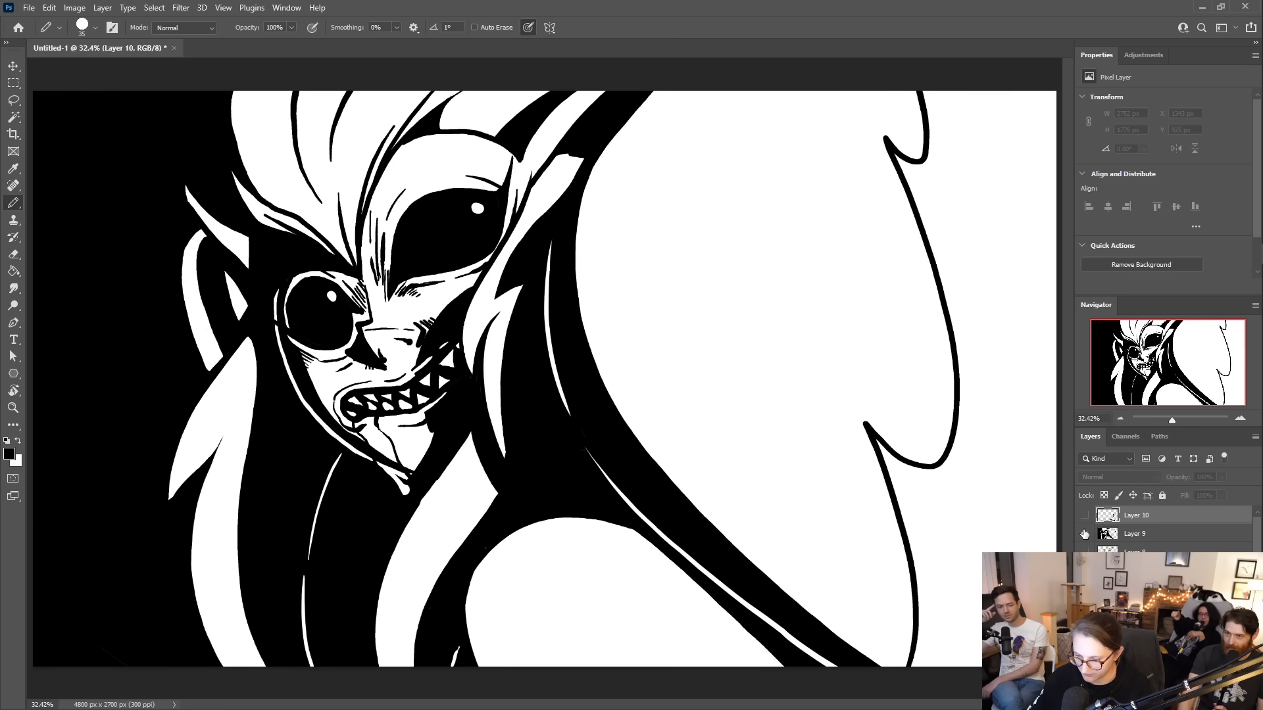
click(1085, 533)
click(1084, 515)
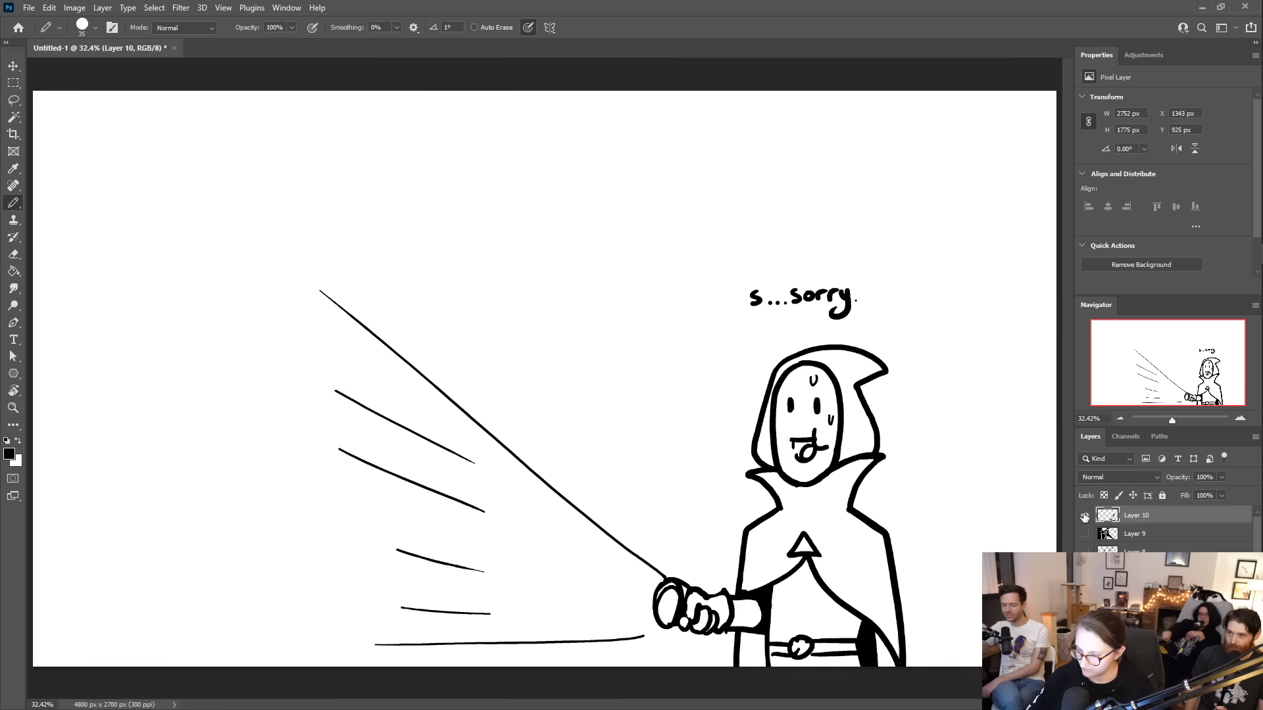